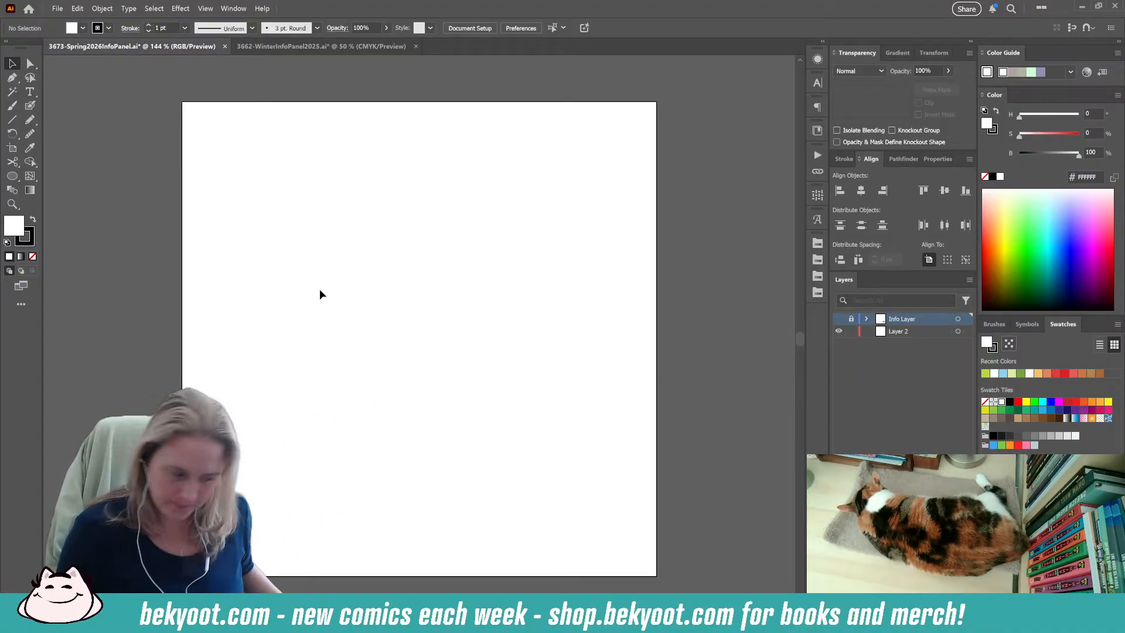
Make Layer 2 the active drawing layer for the Blob Brush tool.
{"action": "key", "text": "shift+n"}
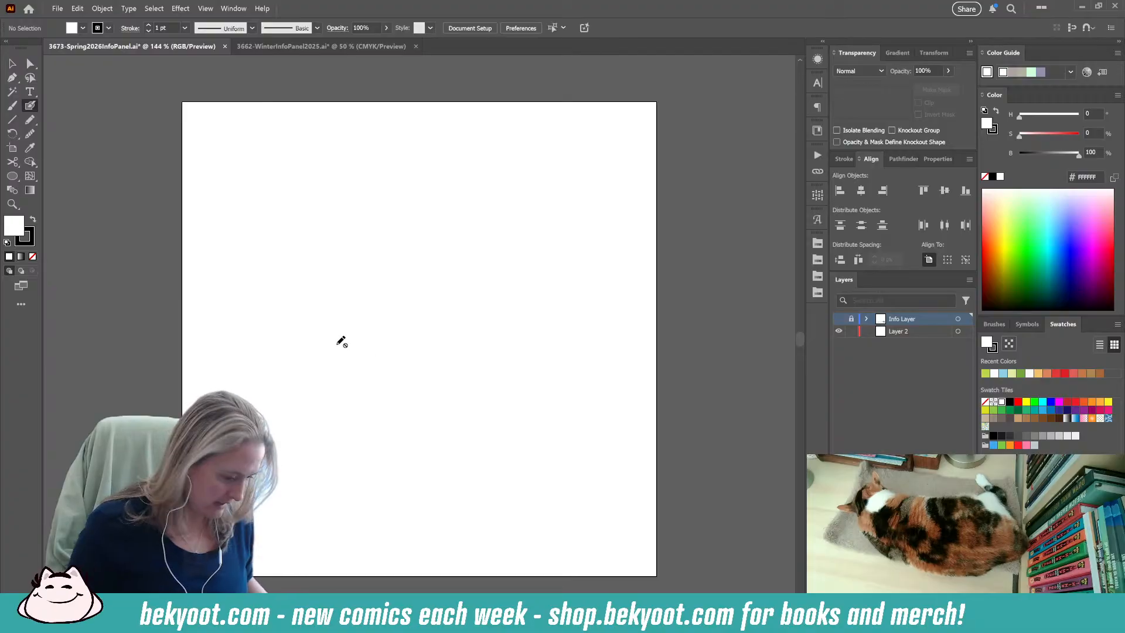
{"action": "left_click", "coordinate": [894, 332]}
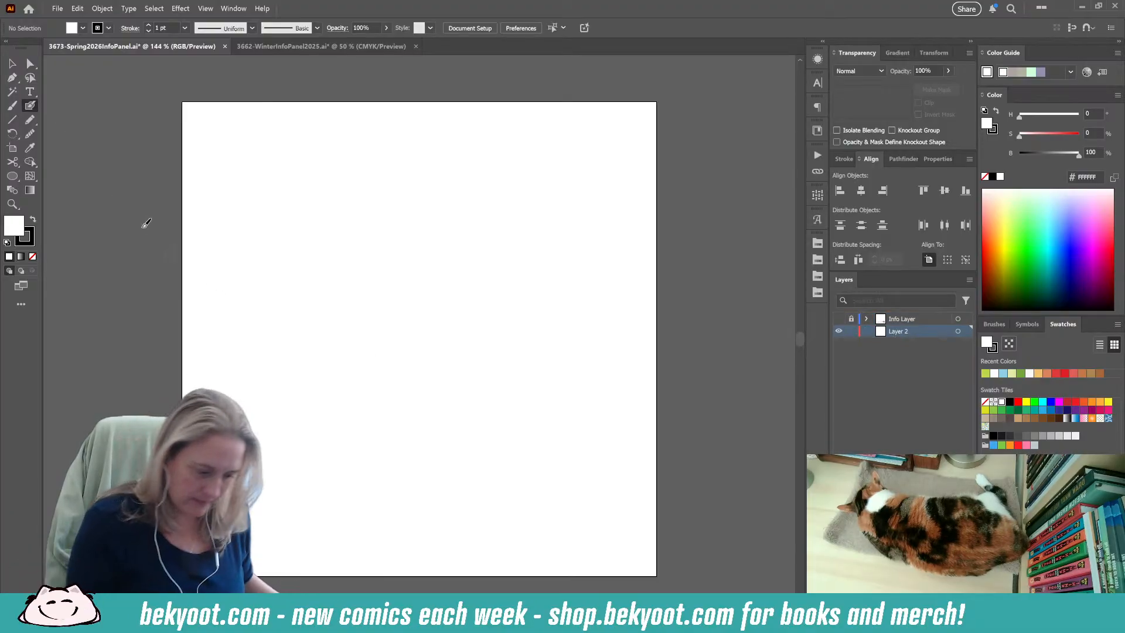
{"action": "key", "text": "Return"}
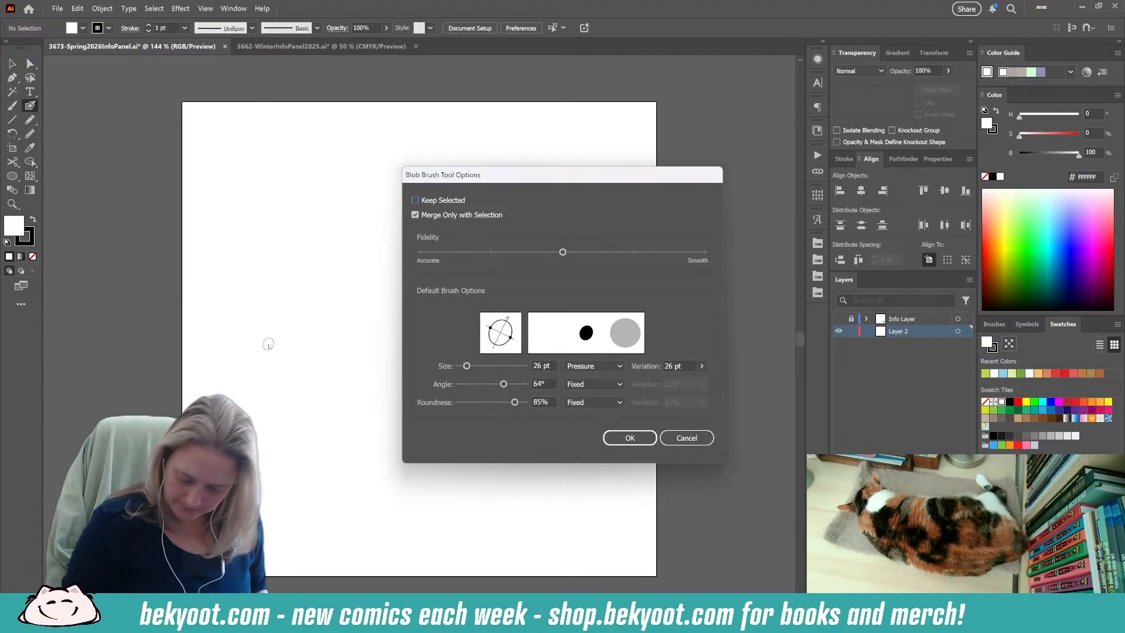
{"action": "key", "text": "Escape"}
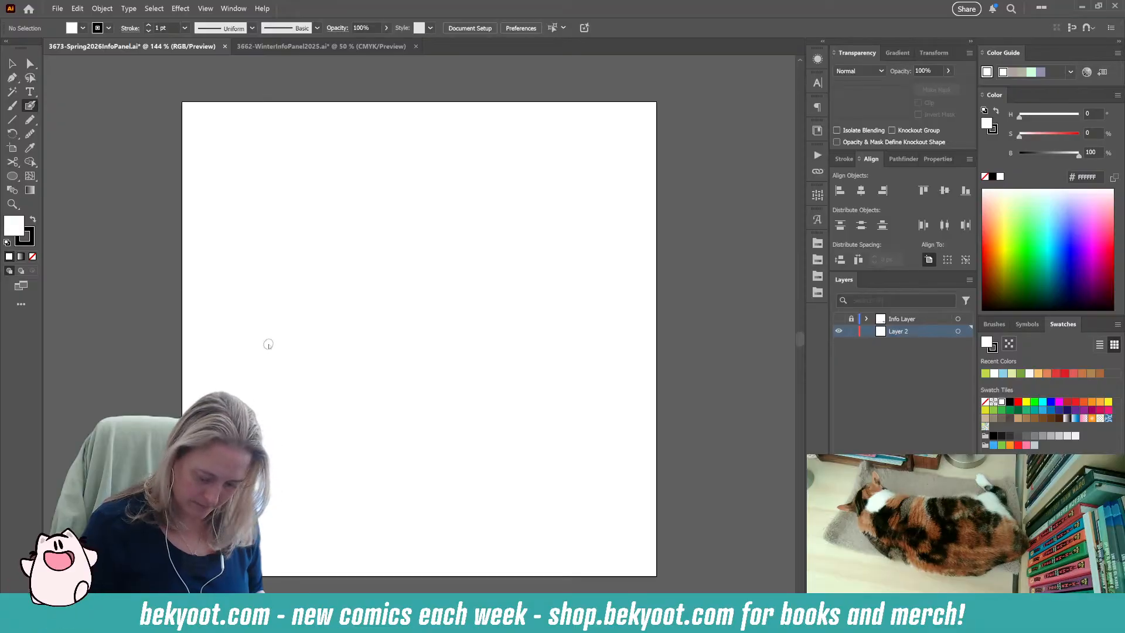
{"action": "key", "text": "Return"}
{"action": "key", "text": "Escape"}
{"action": "mouse_move", "coordinate": [334, 247]}
{"action": "left_mouse_down"}
{"action": "mouse_move", "coordinate": [274, 343]}
{"action": "mouse_move", "coordinate": [391, 298]}
{"action": "left_mouse_up"}
{"action": "key", "text": "ctrl+z"}
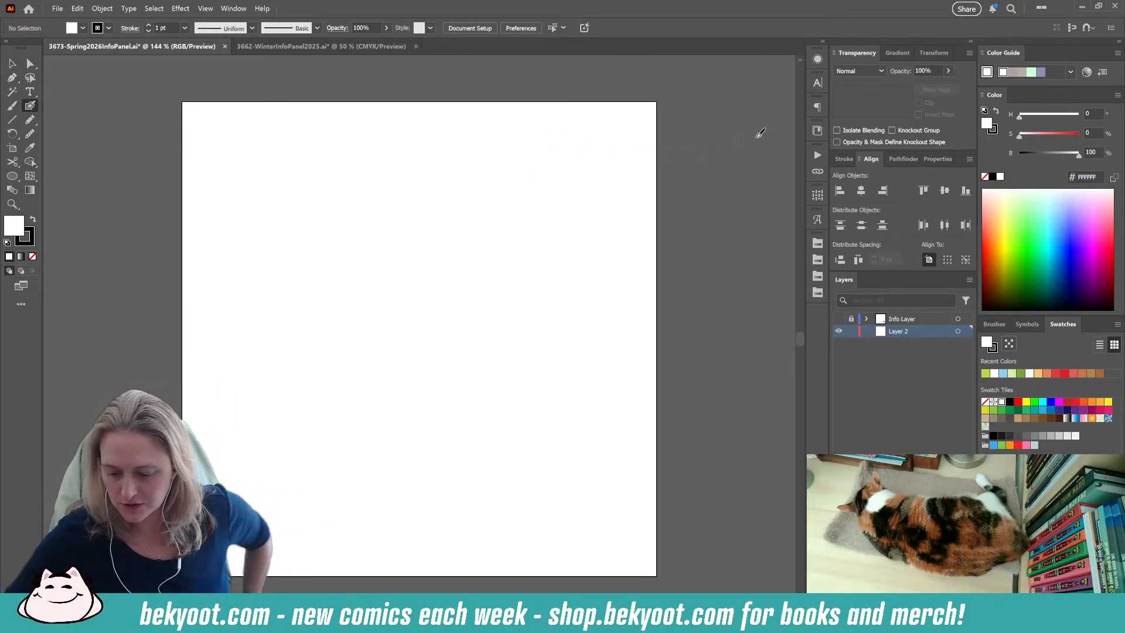
Examine the 3662-WinterInfoPanel2025 artwork and browse the earlier seasonal panels stored in the MAIN library's BeKyoot group.
{"action": "left_click", "coordinate": [815, 133]}
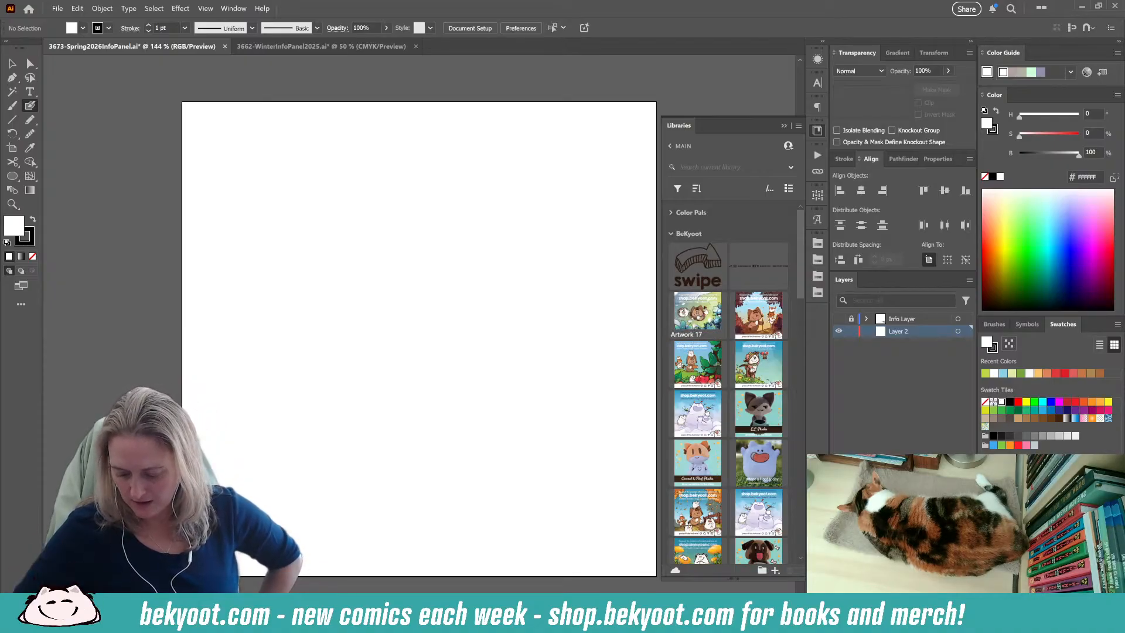
{"action": "left_click", "coordinate": [345, 52]}
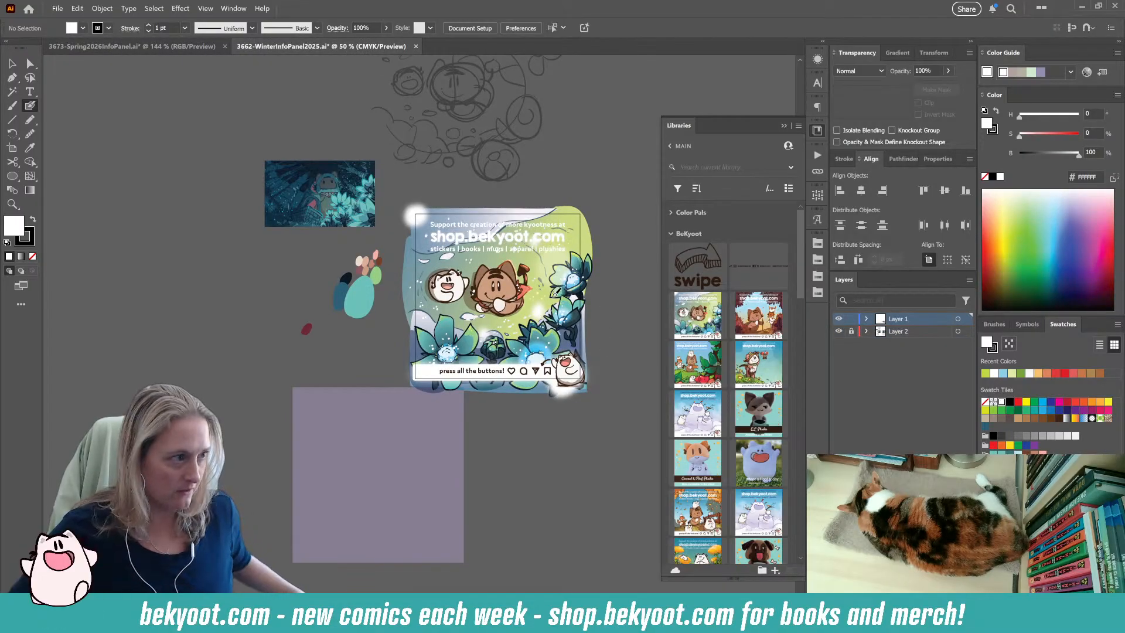
{"action": "scroll", "coordinate": [560, 304], "scroll_direction": "up", "scroll_amount": 3}
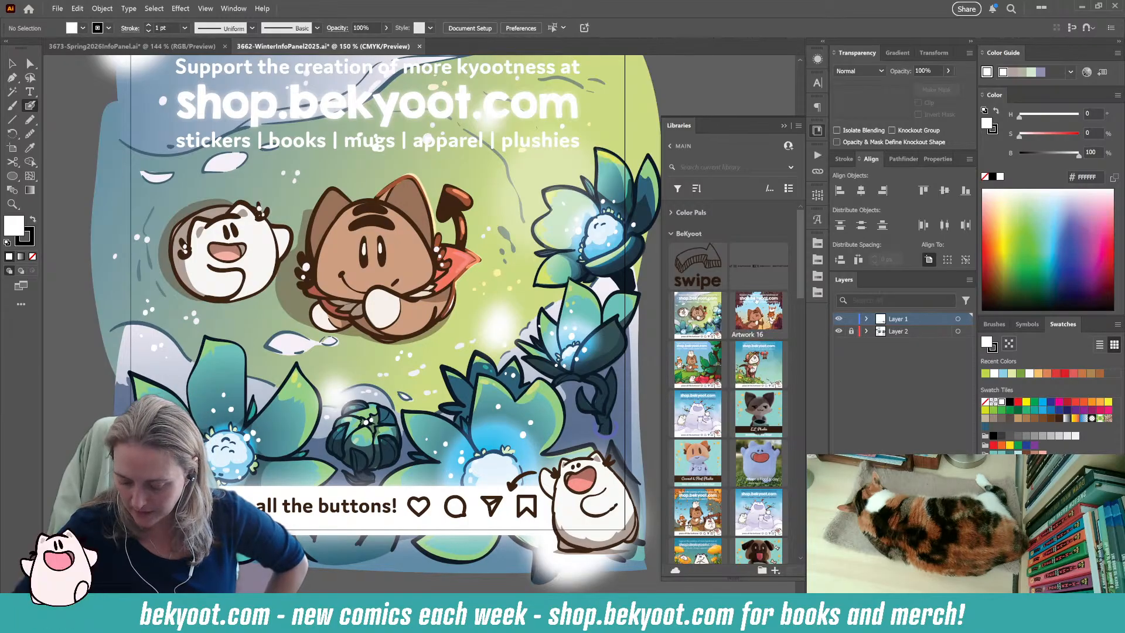
{"action": "scroll", "coordinate": [756, 390], "scroll_direction": "down", "scroll_amount": 4}
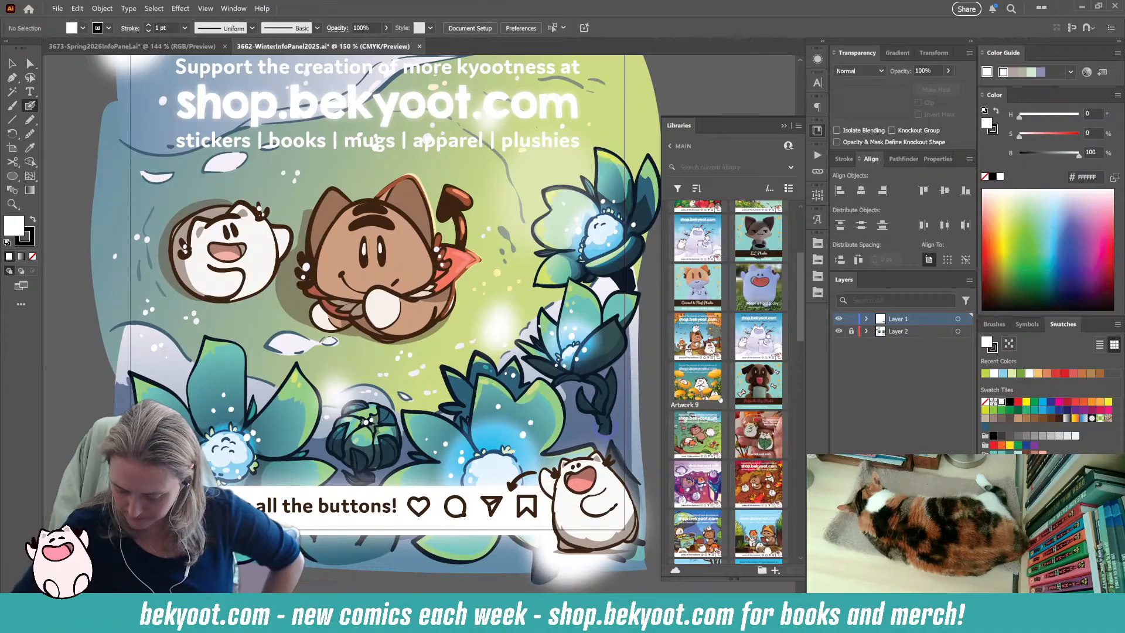
{"action": "scroll", "coordinate": [728, 381], "scroll_direction": "down", "scroll_amount": 3}
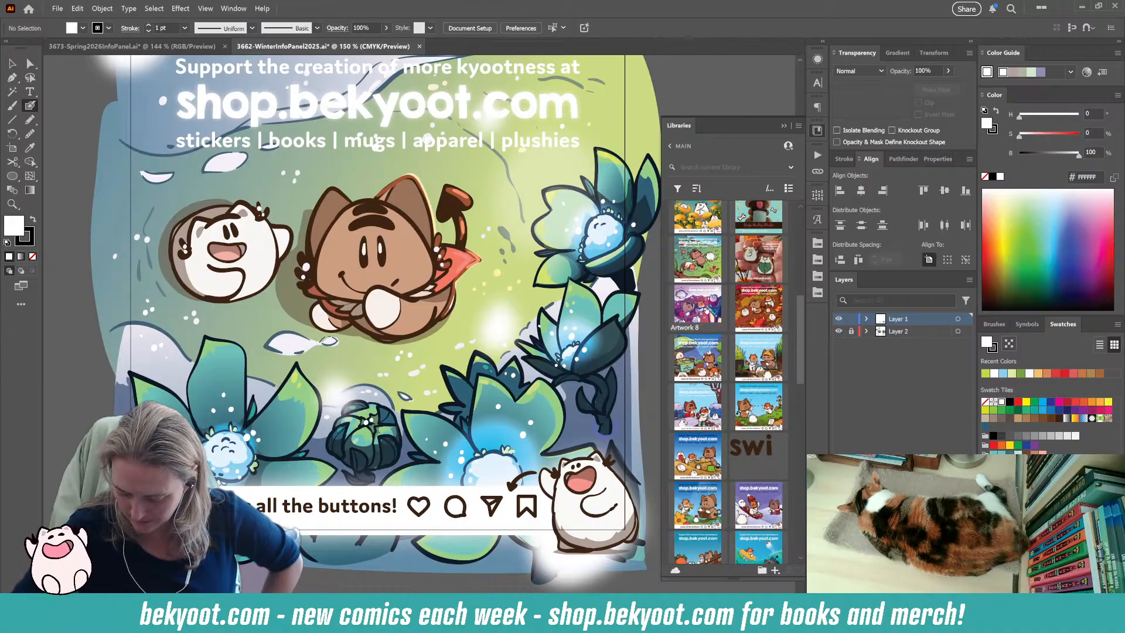
{"action": "scroll", "coordinate": [732, 421], "scroll_direction": "down", "scroll_amount": 5}
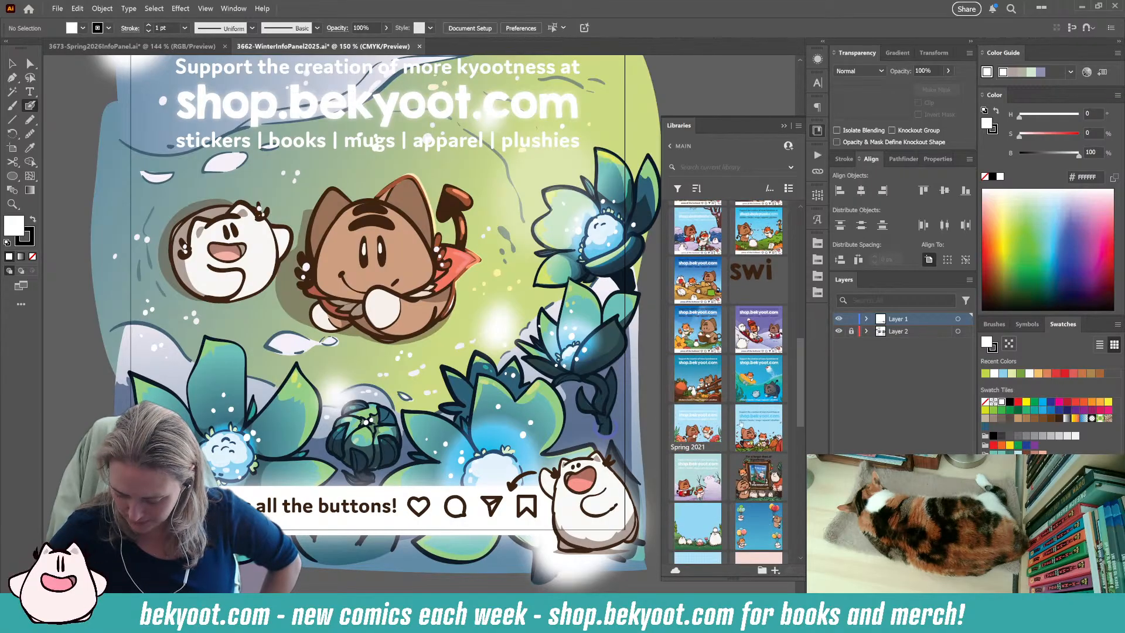
{"action": "scroll", "coordinate": [730, 404], "scroll_direction": "up", "scroll_amount": 6}
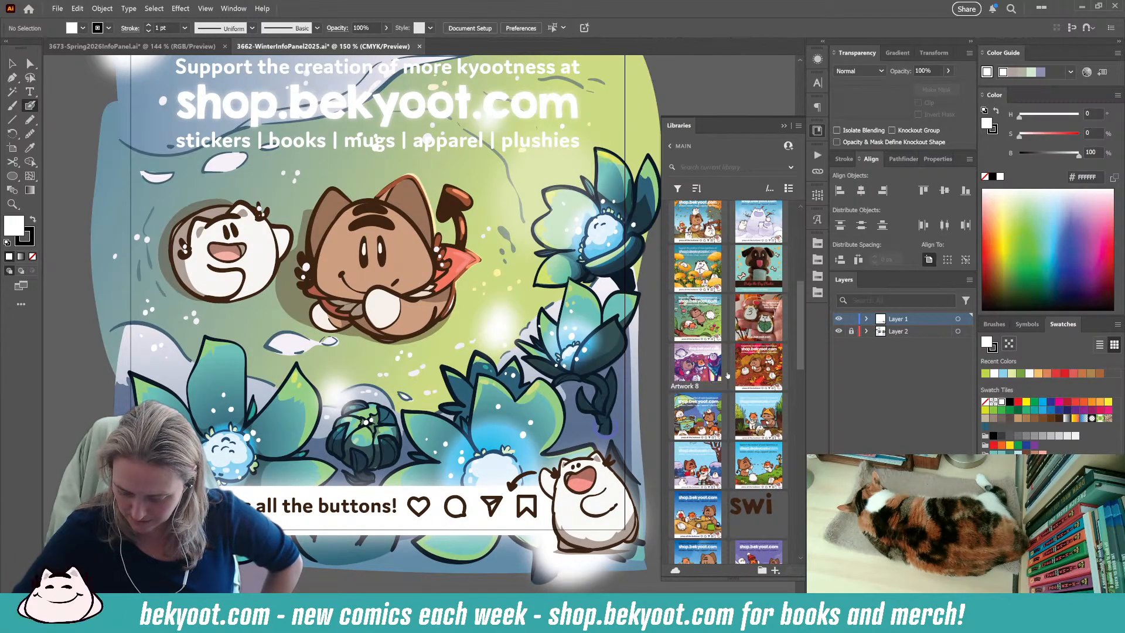
{"action": "scroll", "coordinate": [728, 375], "scroll_direction": "up", "scroll_amount": 3}
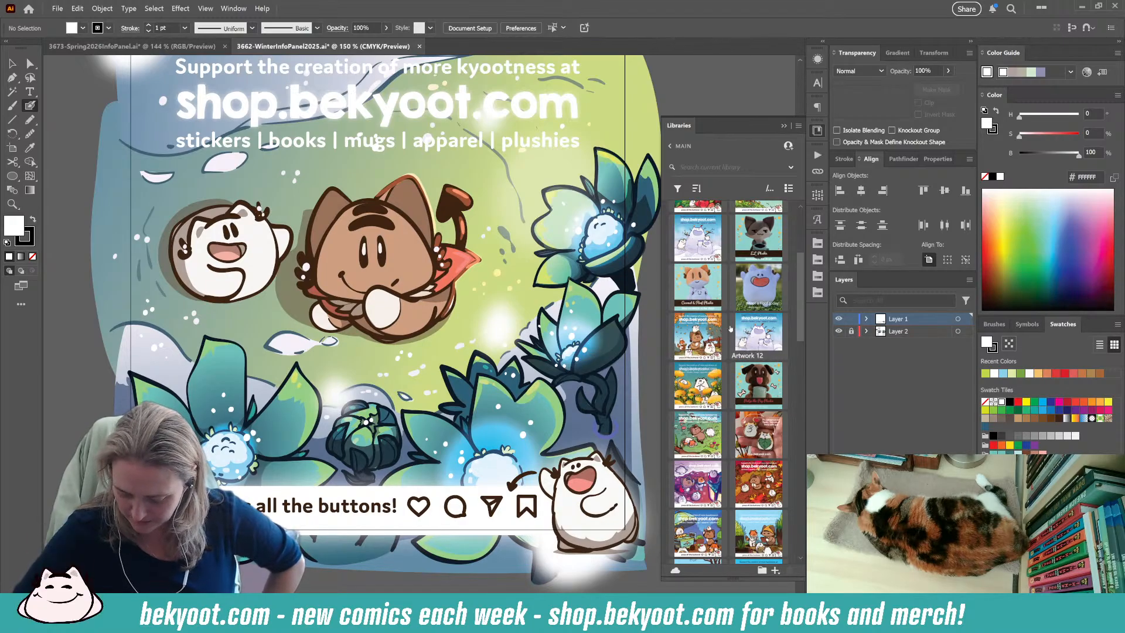
{"action": "scroll", "coordinate": [735, 330], "scroll_direction": "up", "scroll_amount": 5}
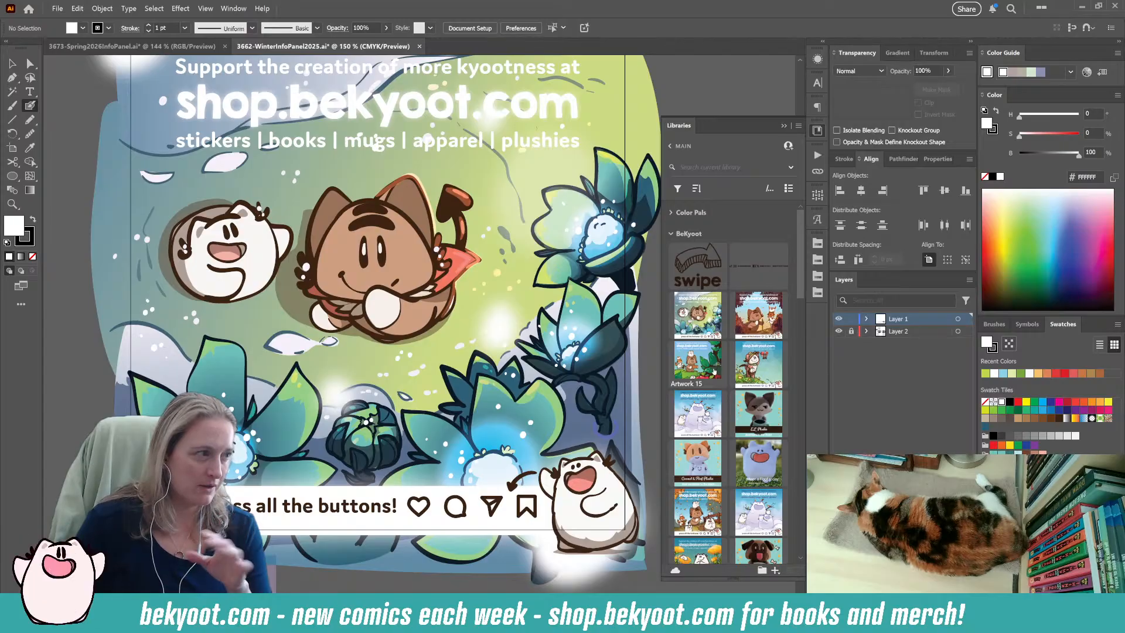
Return to the 3673-Spring2026InfoPanel document, review the BeKyoot library artwork for reference and collapse the library.
{"action": "left_click", "coordinate": [132, 46]}
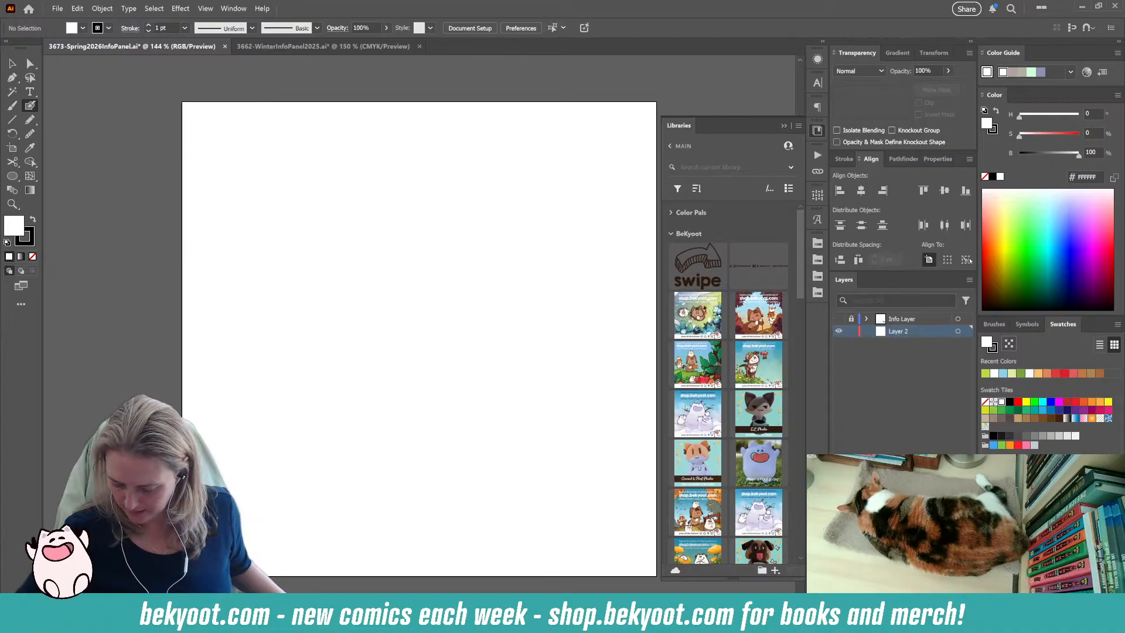
{"action": "scroll", "coordinate": [708, 402], "scroll_direction": "down", "scroll_amount": 6}
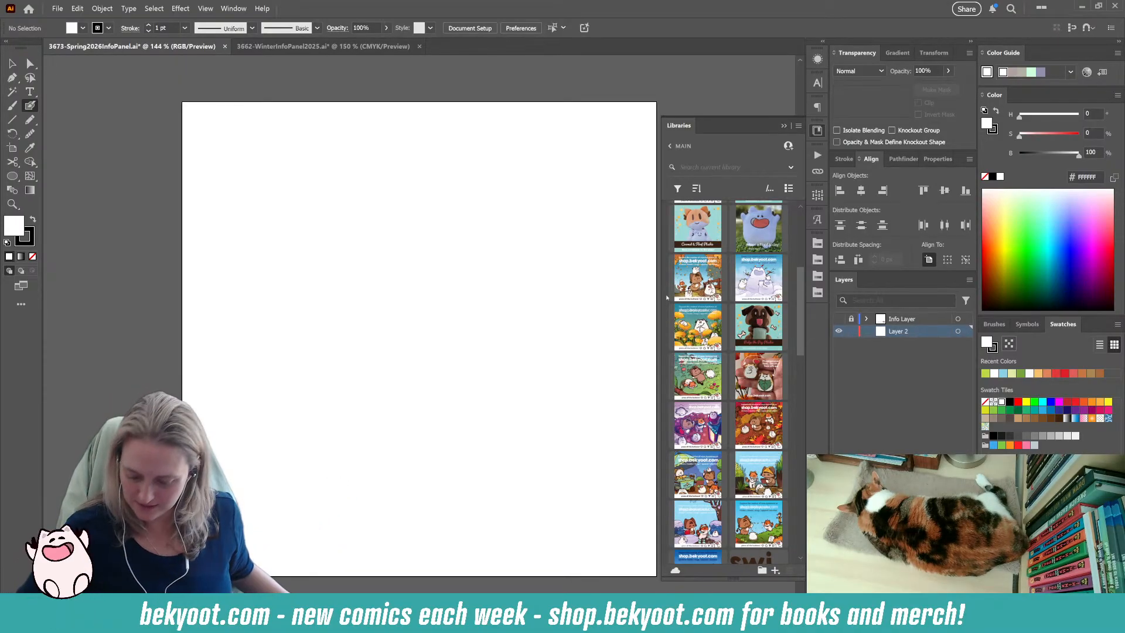
{"action": "scroll", "coordinate": [756, 422], "scroll_direction": "down", "scroll_amount": 1}
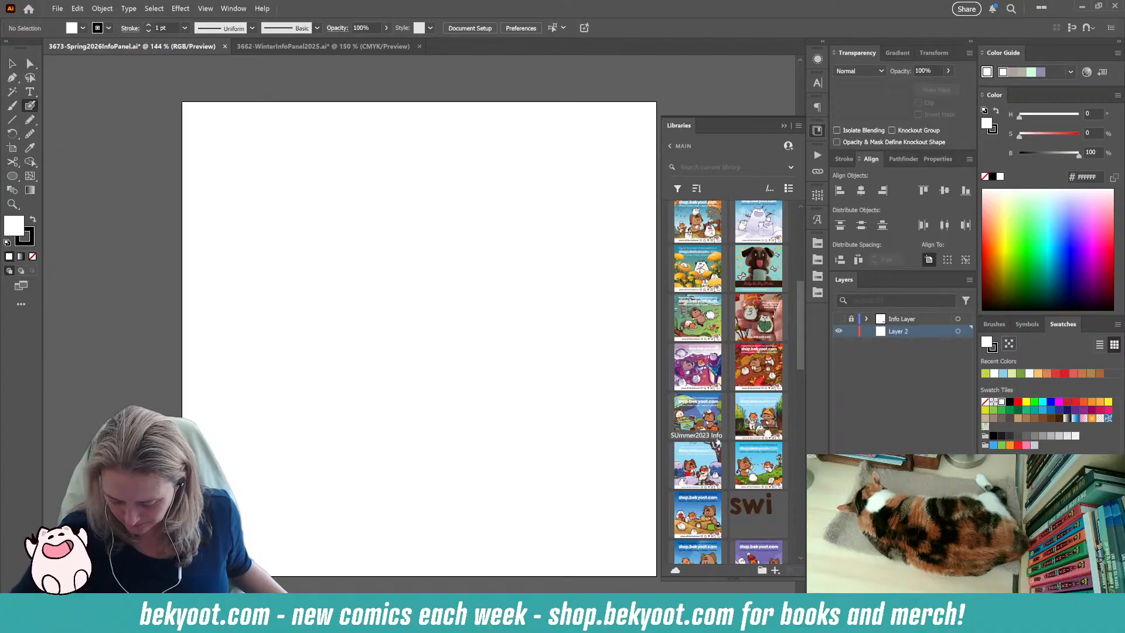
{"action": "scroll", "coordinate": [695, 381], "scroll_direction": "down", "scroll_amount": 2}
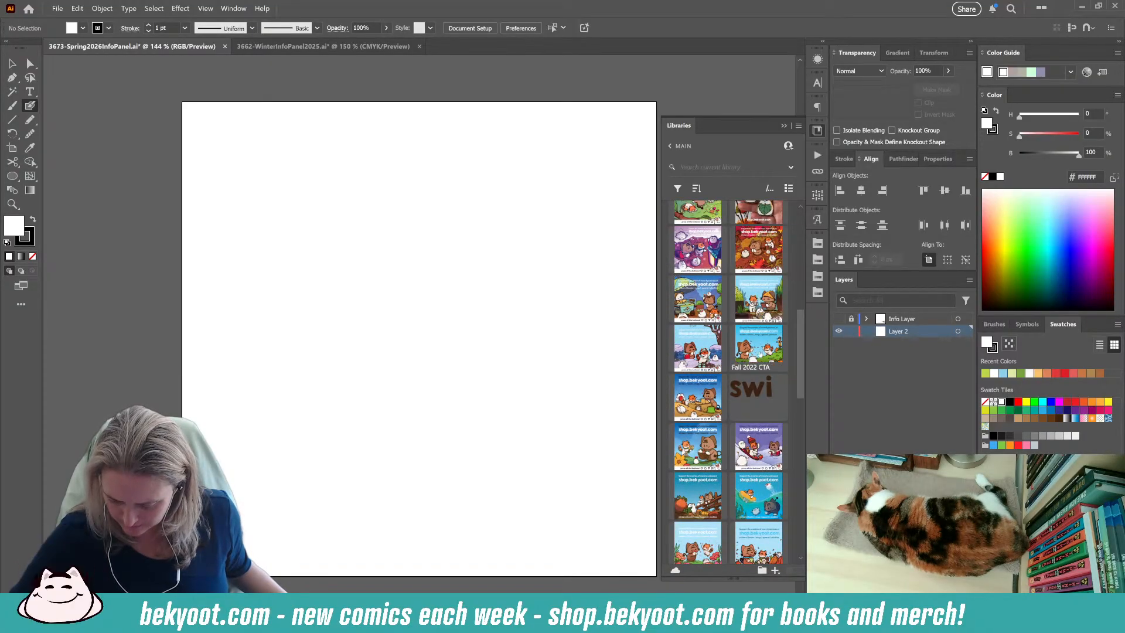
{"action": "scroll", "coordinate": [697, 381], "scroll_direction": "up", "scroll_amount": 4}
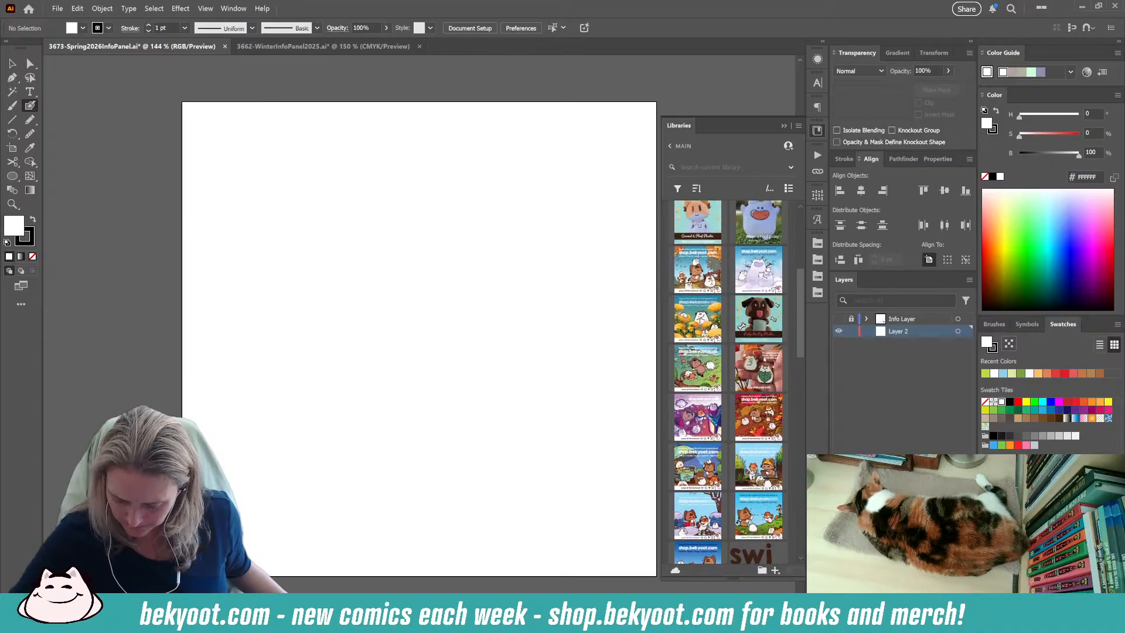
{"action": "scroll", "coordinate": [709, 388], "scroll_direction": "up", "scroll_amount": 5}
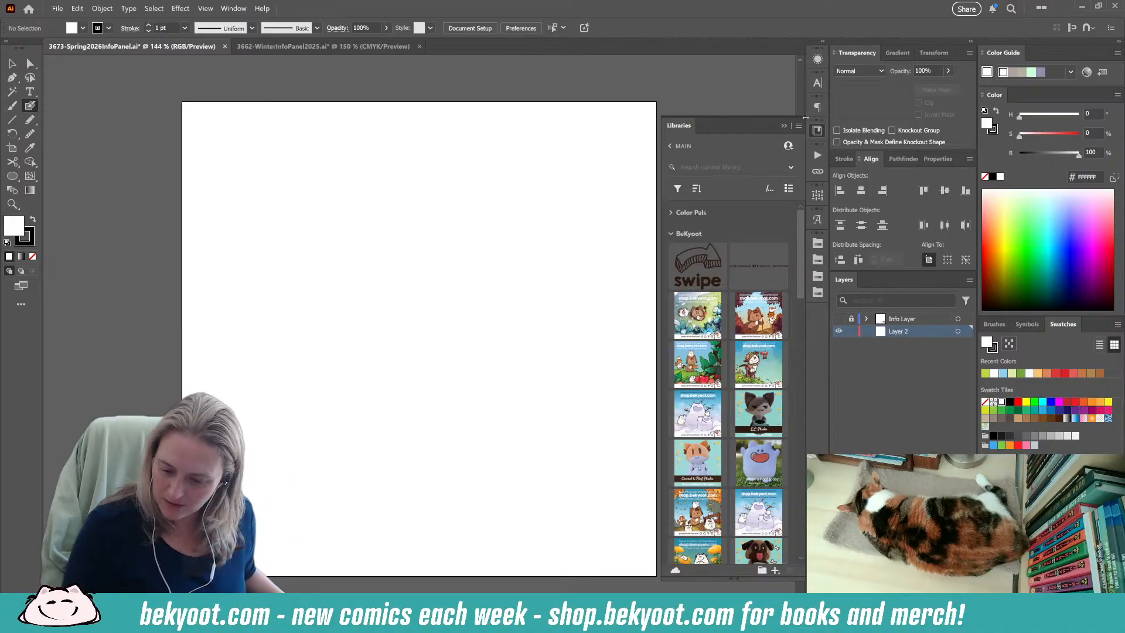
{"action": "left_click", "coordinate": [784, 126]}
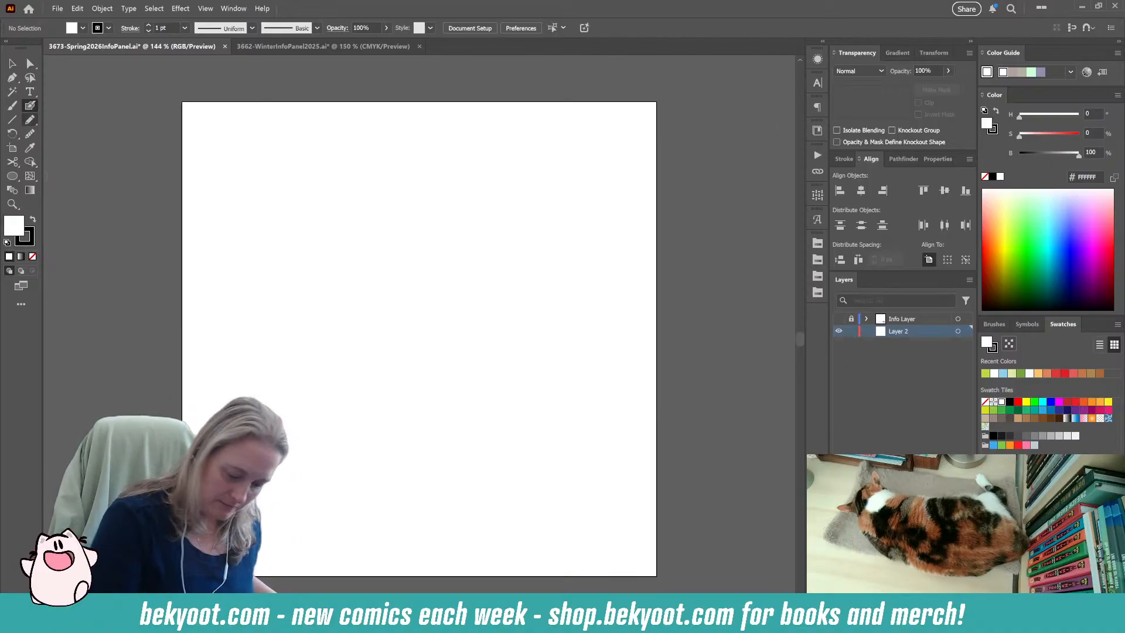
Sketch a round head with a curved vertical guideline near the artboard's centre and scale both down to about 222 px wide.
{"action": "mouse_move", "coordinate": [485, 273]}
{"action": "left_mouse_down"}
{"action": "mouse_move", "coordinate": [490, 322]}
{"action": "mouse_move", "coordinate": [463, 337]}
{"action": "mouse_move", "coordinate": [411, 246]}
{"action": "left_mouse_up"}
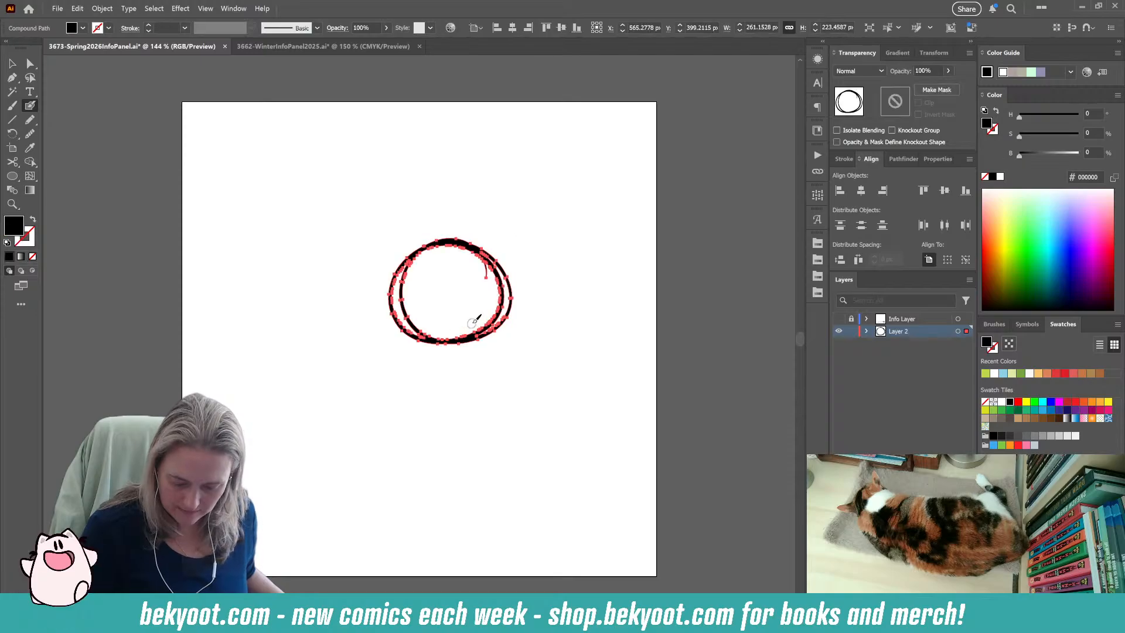
{"action": "key", "text": "ctrl+shift+a"}
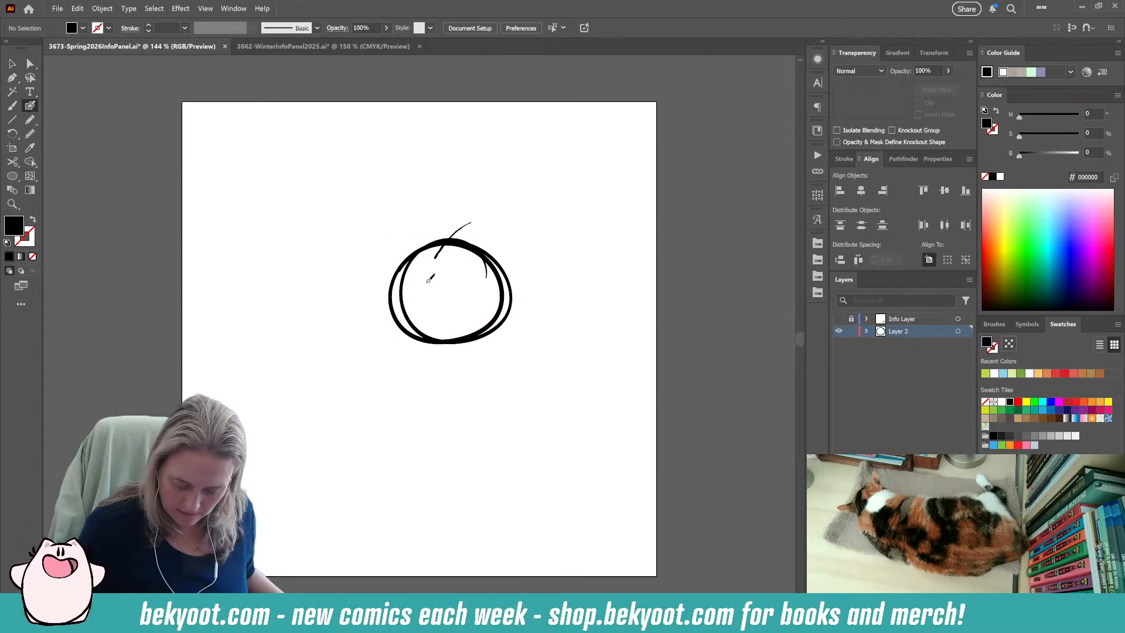
{"action": "left_click_drag", "start_coordinate": [447, 242], "coordinate": [458, 375]}
{"action": "left_click_drag", "start_coordinate": [457, 297], "coordinate": [468, 316]}
{"action": "mouse_move", "coordinate": [513, 222]}
{"action": "left_mouse_down"}
{"action": "mouse_move", "coordinate": [481, 251]}
{"action": "mouse_move", "coordinate": [529, 230]}
{"action": "left_mouse_up"}
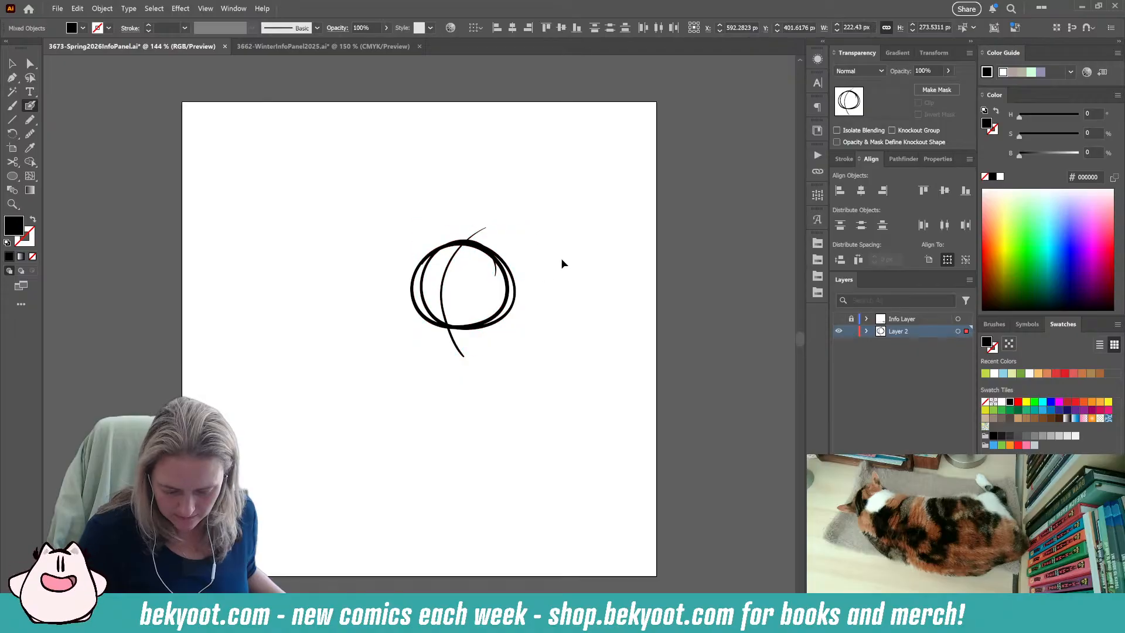
{"action": "left_click", "coordinate": [563, 259], "text": "ctrl"}
Draw the face with two oval eyes, a small nose and a smile, and add rounded ears and cheeks to the head.
{"action": "left_click_drag", "start_coordinate": [442, 267], "coordinate": [438, 285]}
{"action": "left_click_drag", "start_coordinate": [458, 266], "coordinate": [453, 273]}
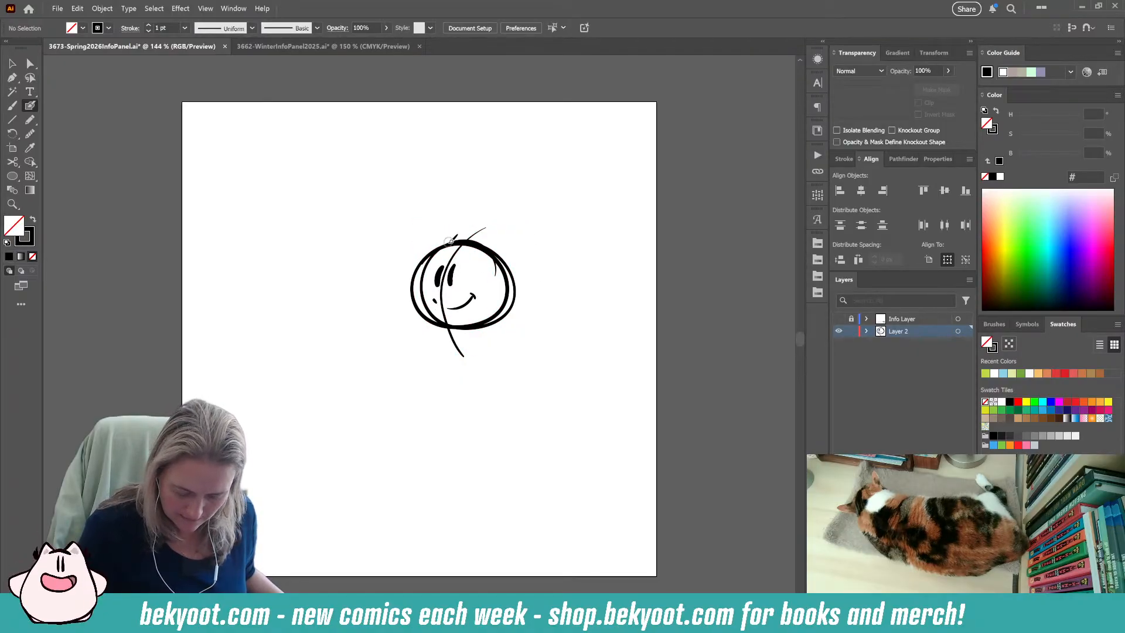
{"action": "left_click_drag", "start_coordinate": [432, 227], "coordinate": [411, 287]}
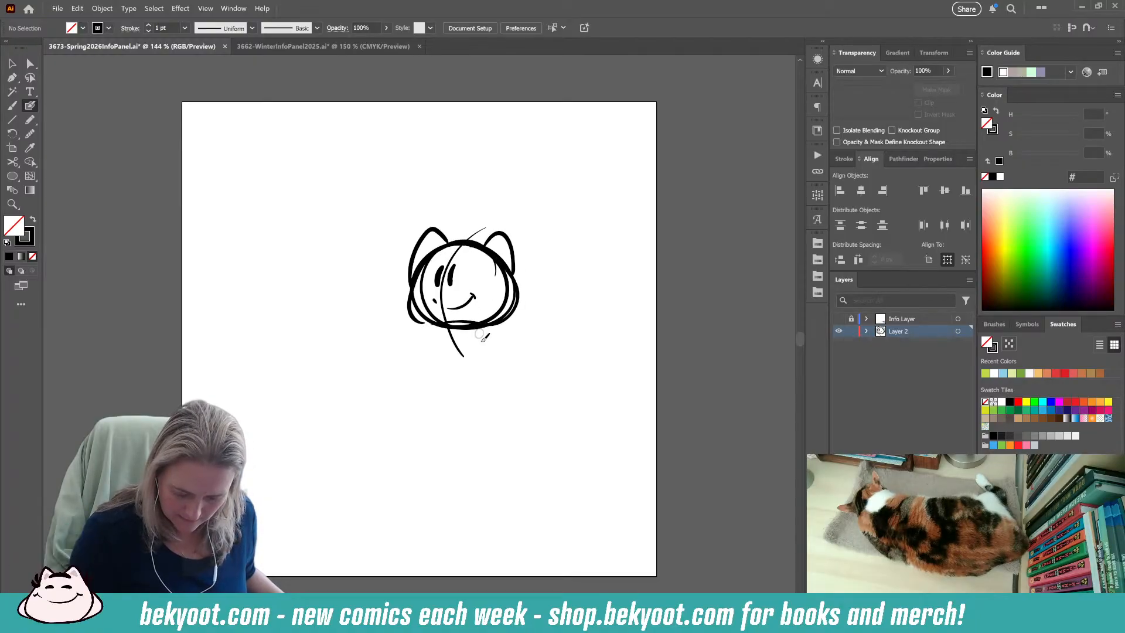
Draw an egg-shaped body below the head with a scarf around the neck whose ends trail off to the right.
{"action": "mouse_move", "coordinate": [434, 331]}
{"action": "left_mouse_down"}
{"action": "mouse_move", "coordinate": [470, 422]}
{"action": "mouse_move", "coordinate": [505, 322]}
{"action": "left_mouse_up"}
{"action": "mouse_move", "coordinate": [431, 358]}
{"action": "left_mouse_down"}
{"action": "mouse_move", "coordinate": [528, 377]}
{"action": "mouse_move", "coordinate": [459, 321]}
{"action": "mouse_move", "coordinate": [488, 233]}
{"action": "mouse_move", "coordinate": [514, 238]}
{"action": "mouse_move", "coordinate": [513, 302]}
{"action": "mouse_move", "coordinate": [477, 351]}
{"action": "mouse_move", "coordinate": [540, 384]}
{"action": "left_mouse_up"}
{"action": "key", "text": "ctrl+z"}
{"action": "mouse_move", "coordinate": [460, 336]}
{"action": "left_mouse_down"}
{"action": "mouse_move", "coordinate": [510, 330]}
{"action": "mouse_move", "coordinate": [577, 350]}
{"action": "left_mouse_up"}
{"action": "mouse_move", "coordinate": [501, 315]}
{"action": "left_mouse_down"}
{"action": "mouse_move", "coordinate": [529, 314]}
{"action": "mouse_move", "coordinate": [574, 351]}
{"action": "left_mouse_up"}
{"action": "left_click_drag", "start_coordinate": [426, 330], "coordinate": [401, 338]}
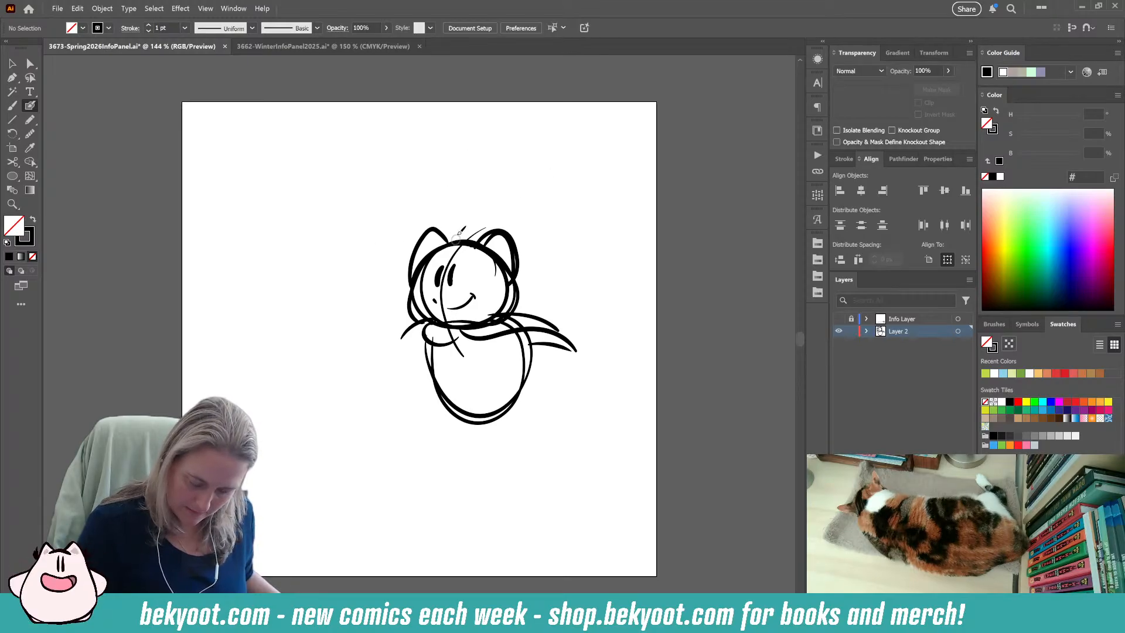
{"action": "mouse_move", "coordinate": [558, 267]}
{"action": "left_mouse_down"}
{"action": "mouse_move", "coordinate": [567, 226]}
{"action": "mouse_move", "coordinate": [580, 221]}
{"action": "left_mouse_up"}
{"action": "key", "text": "ctrl+z"}
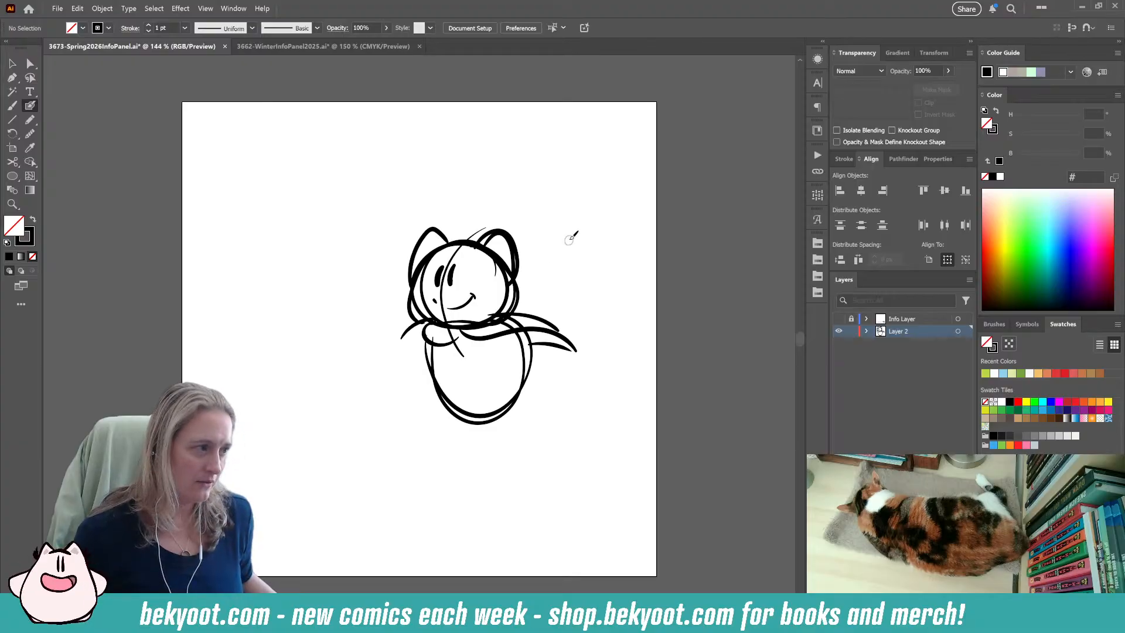
Draw the outlines of two short legs below the character's body.
{"action": "mouse_move", "coordinate": [435, 378]}
{"action": "left_mouse_down"}
{"action": "mouse_move", "coordinate": [453, 460]}
{"action": "mouse_move", "coordinate": [486, 461]}
{"action": "left_mouse_up"}
{"action": "left_click_drag", "start_coordinate": [495, 414], "coordinate": [497, 432]}
{"action": "left_click_drag", "start_coordinate": [534, 380], "coordinate": [526, 444]}
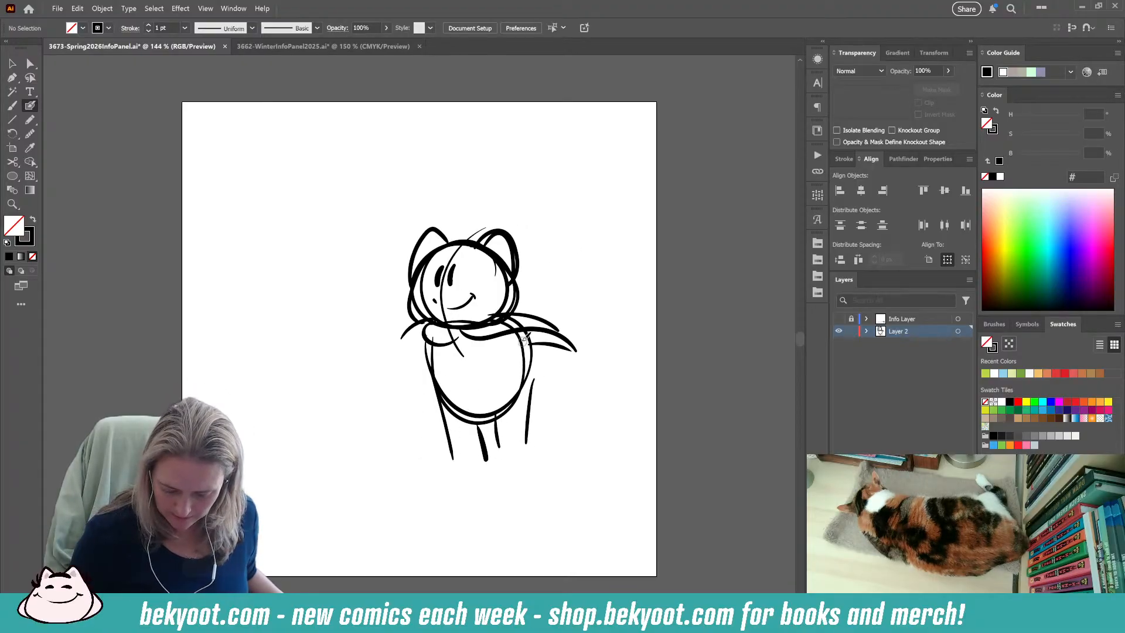
Sketch a second round head with curved guidelines beside the first character, and draw the first character's arms and outstretched hands.
{"action": "mouse_move", "coordinate": [359, 258]}
{"action": "left_mouse_down"}
{"action": "mouse_move", "coordinate": [328, 252]}
{"action": "mouse_move", "coordinate": [329, 346]}
{"action": "left_mouse_up"}
{"action": "left_click_drag", "start_coordinate": [331, 243], "coordinate": [339, 360]}
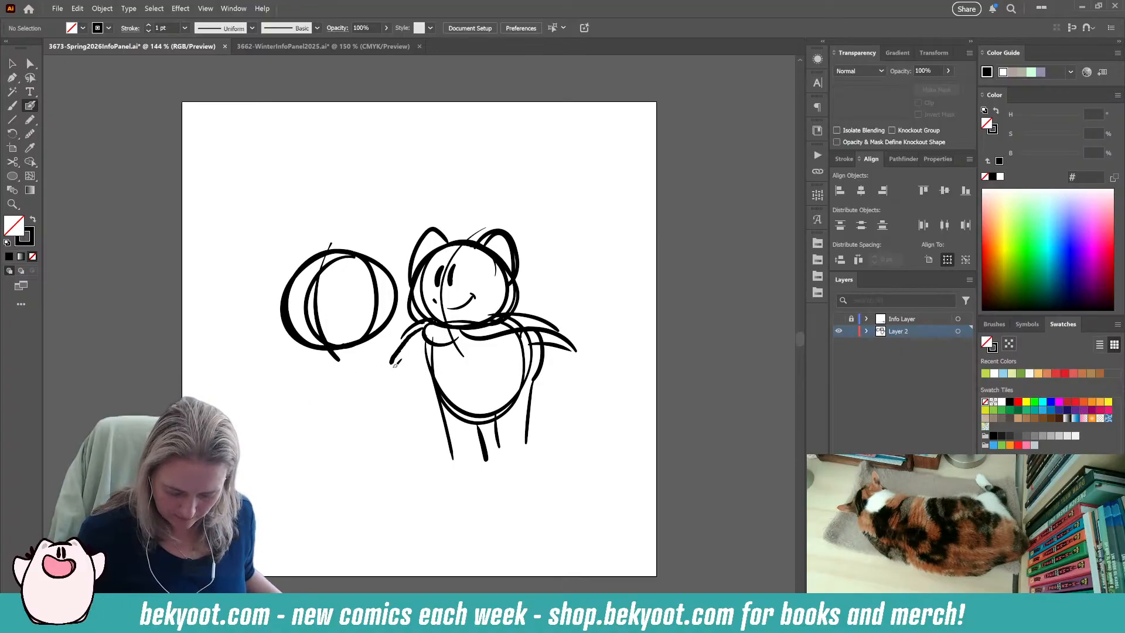
{"action": "mouse_move", "coordinate": [416, 365]}
{"action": "left_mouse_down"}
{"action": "mouse_move", "coordinate": [393, 344]}
{"action": "mouse_move", "coordinate": [419, 339]}
{"action": "mouse_move", "coordinate": [400, 359]}
{"action": "mouse_move", "coordinate": [379, 337]}
{"action": "mouse_move", "coordinate": [414, 357]}
{"action": "mouse_move", "coordinate": [414, 372]}
{"action": "mouse_move", "coordinate": [366, 354]}
{"action": "mouse_move", "coordinate": [408, 369]}
{"action": "left_mouse_up"}
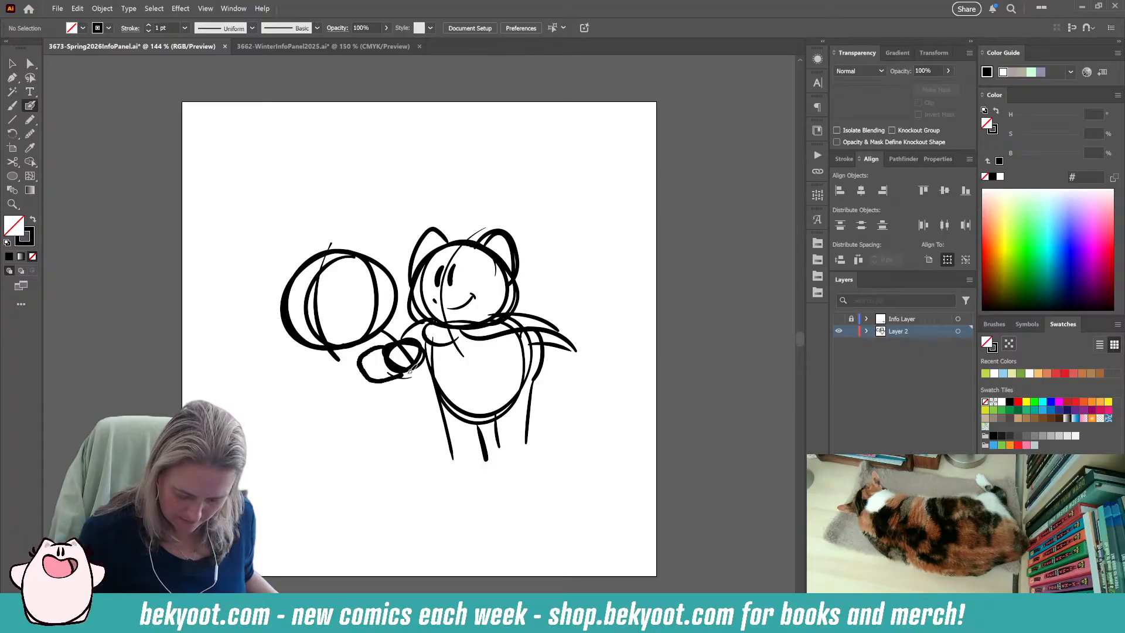
{"action": "left_click_drag", "start_coordinate": [341, 251], "coordinate": [347, 340]}
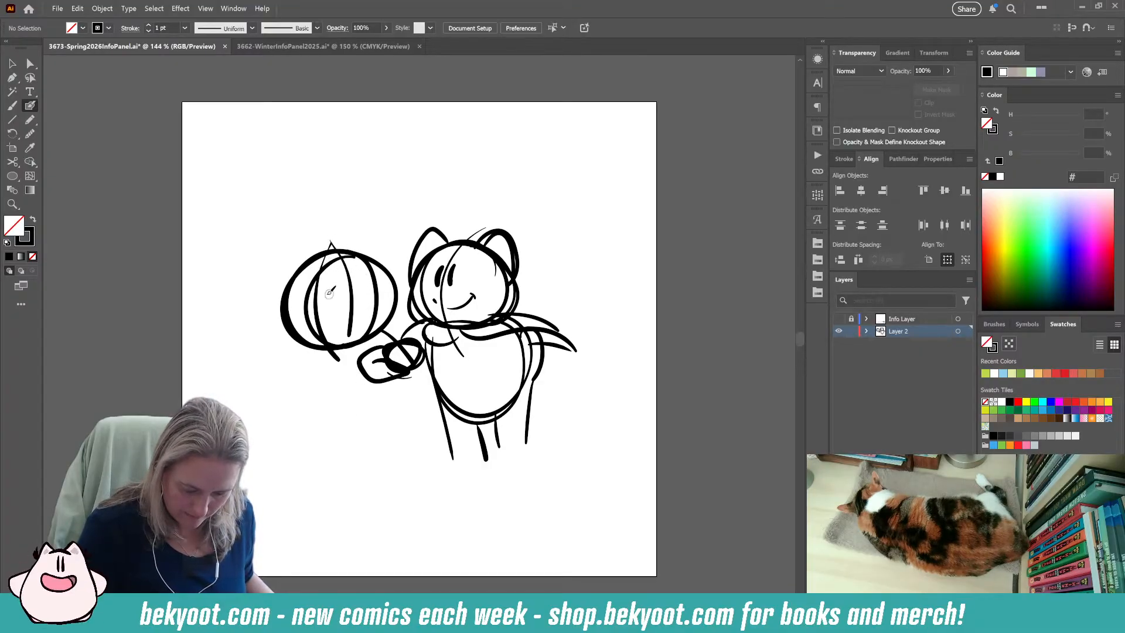
Add a pointed ear, a hair tuft and closed arched eyes to the second round head.
{"action": "mouse_move", "coordinate": [321, 250]}
{"action": "left_mouse_down"}
{"action": "mouse_move", "coordinate": [341, 234]}
{"action": "mouse_move", "coordinate": [330, 253]}
{"action": "mouse_move", "coordinate": [344, 256]}
{"action": "mouse_move", "coordinate": [346, 275]}
{"action": "mouse_move", "coordinate": [309, 220]}
{"action": "mouse_move", "coordinate": [281, 283]}
{"action": "left_mouse_up"}
{"action": "key", "text": "ctrl+z"}
{"action": "mouse_move", "coordinate": [323, 248]}
{"action": "left_mouse_down"}
{"action": "mouse_move", "coordinate": [298, 234]}
{"action": "mouse_move", "coordinate": [289, 280]}
{"action": "left_mouse_up"}
{"action": "left_click_drag", "start_coordinate": [252, 202], "coordinate": [406, 302]}
{"action": "left_click", "coordinate": [426, 183]}
Select the whole first character, scale it down slightly and move it a little higher on the artboard.
{"action": "left_click_drag", "start_coordinate": [402, 201], "coordinate": [567, 469]}
{"action": "key", "text": "v"}
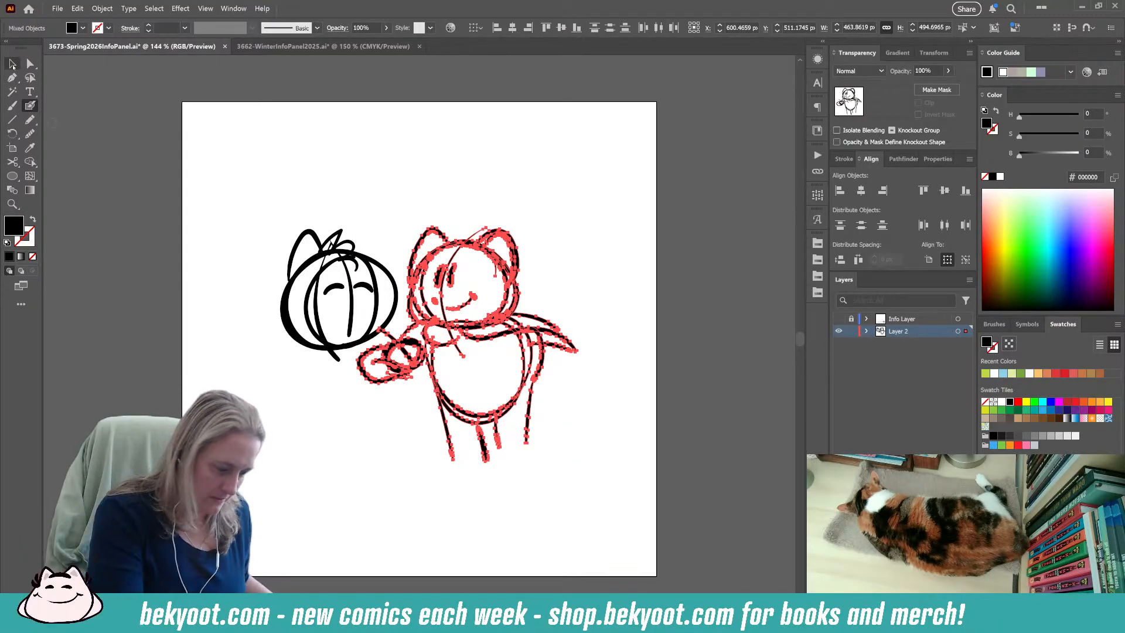
{"action": "left_click_drag", "start_coordinate": [577, 227], "coordinate": [566, 239]}
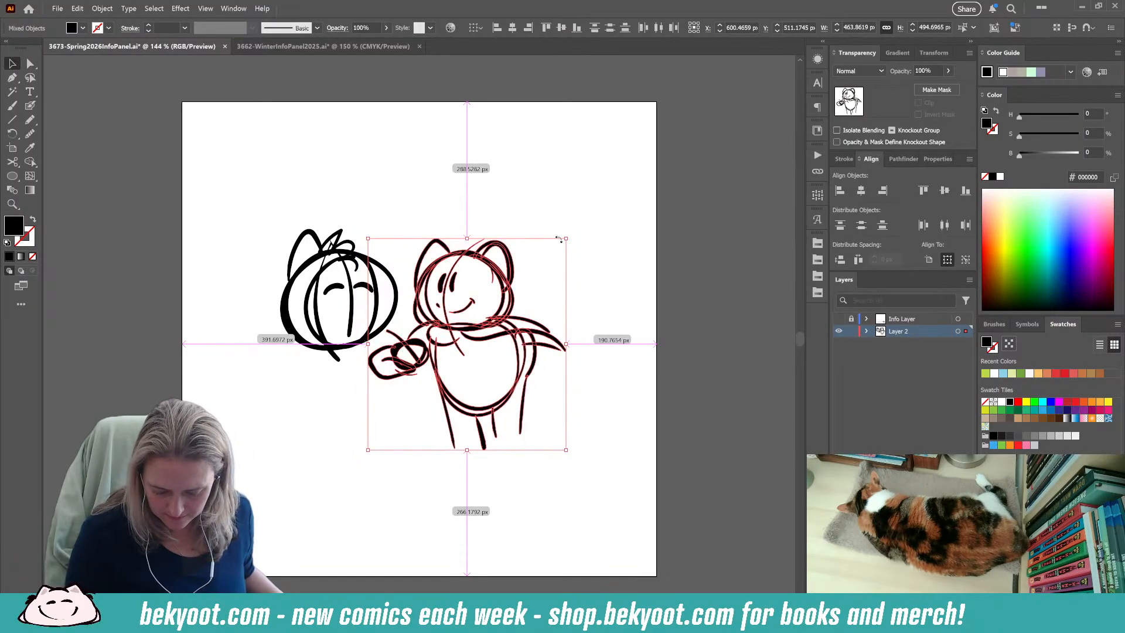
{"action": "left_click_drag", "start_coordinate": [514, 304], "coordinate": [517, 289]}
{"action": "left_click", "coordinate": [614, 271]}
Scale the second character's head down slightly, move it closer to the first character, and get ready to draw with nothing selected.
{"action": "left_click_drag", "start_coordinate": [260, 204], "coordinate": [359, 369]}
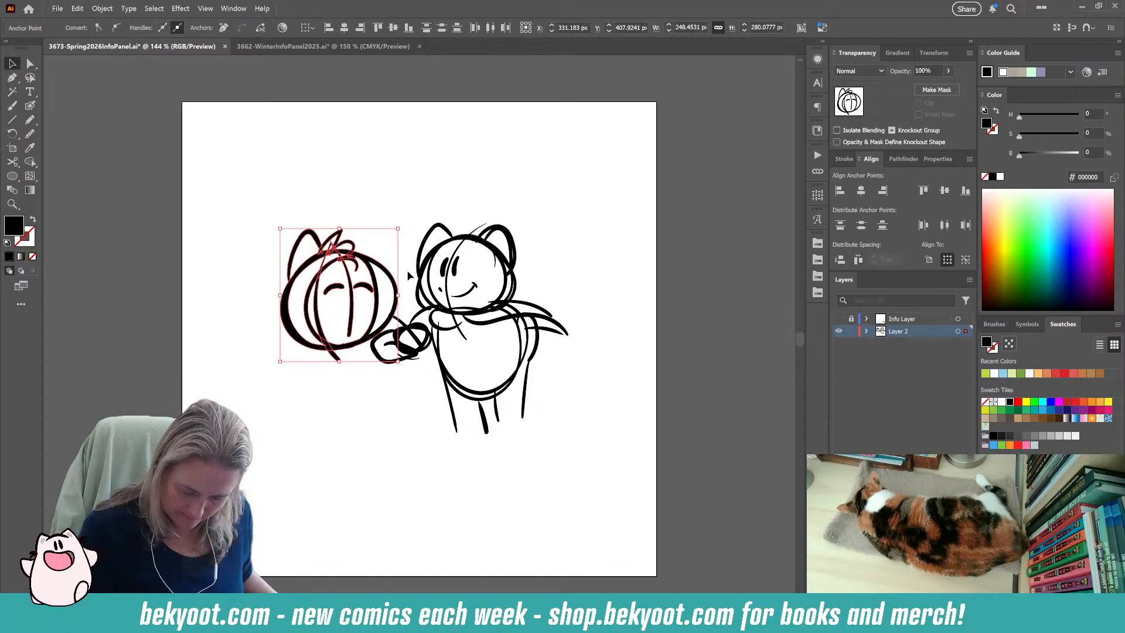
{"action": "left_click", "coordinate": [294, 371]}
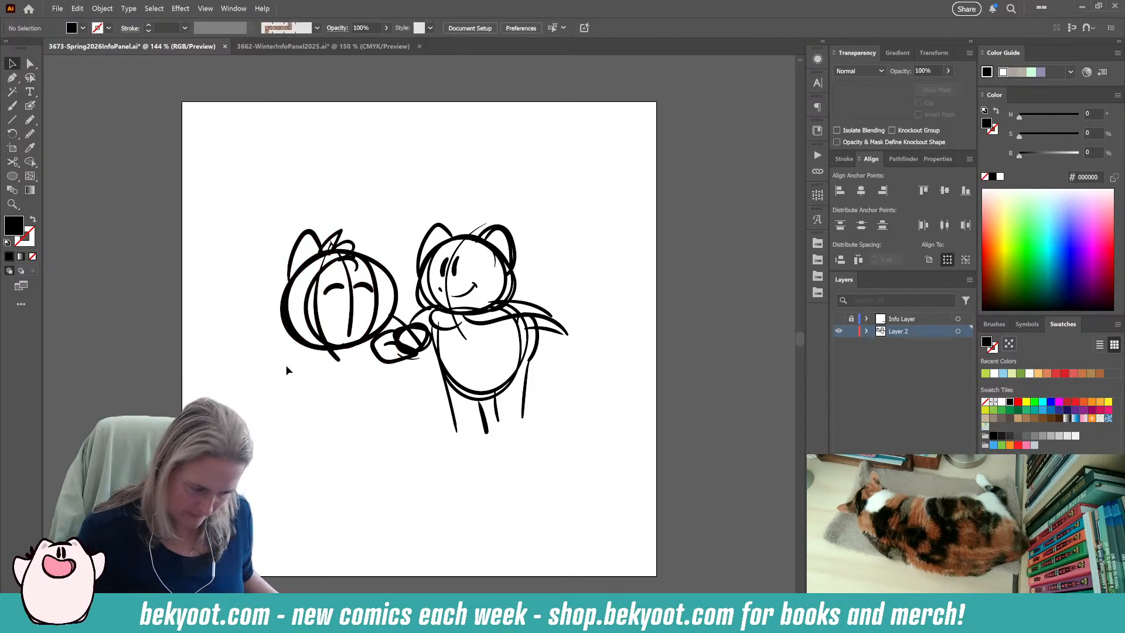
{"action": "left_click_drag", "start_coordinate": [286, 169], "coordinate": [365, 367]}
{"action": "left_click_drag", "start_coordinate": [398, 229], "coordinate": [389, 256]}
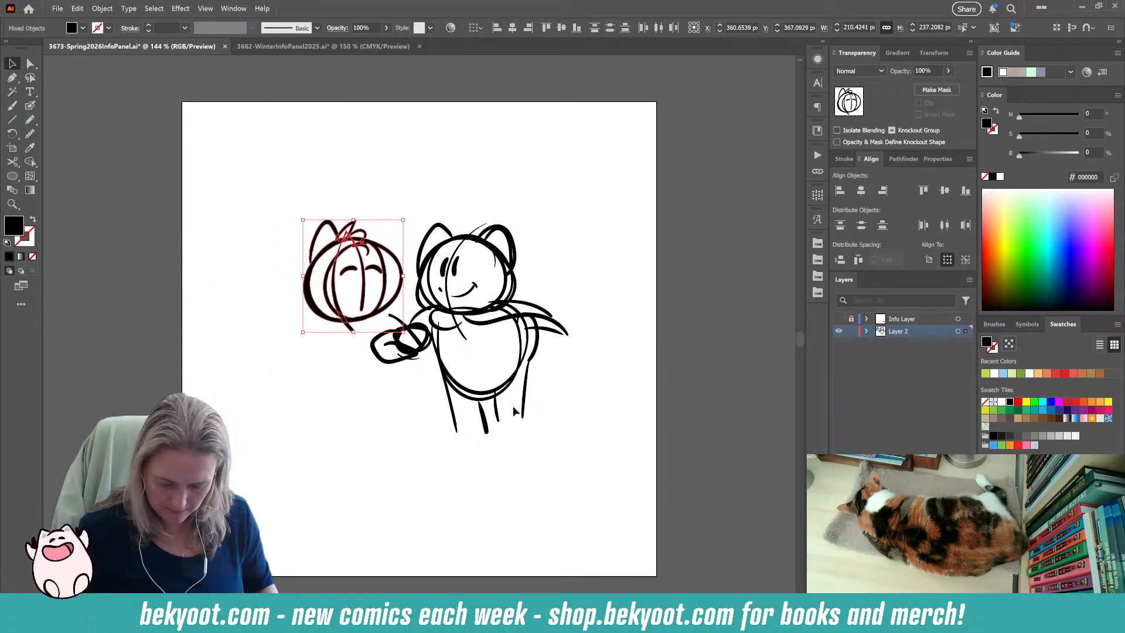
{"action": "left_click", "coordinate": [31, 106]}
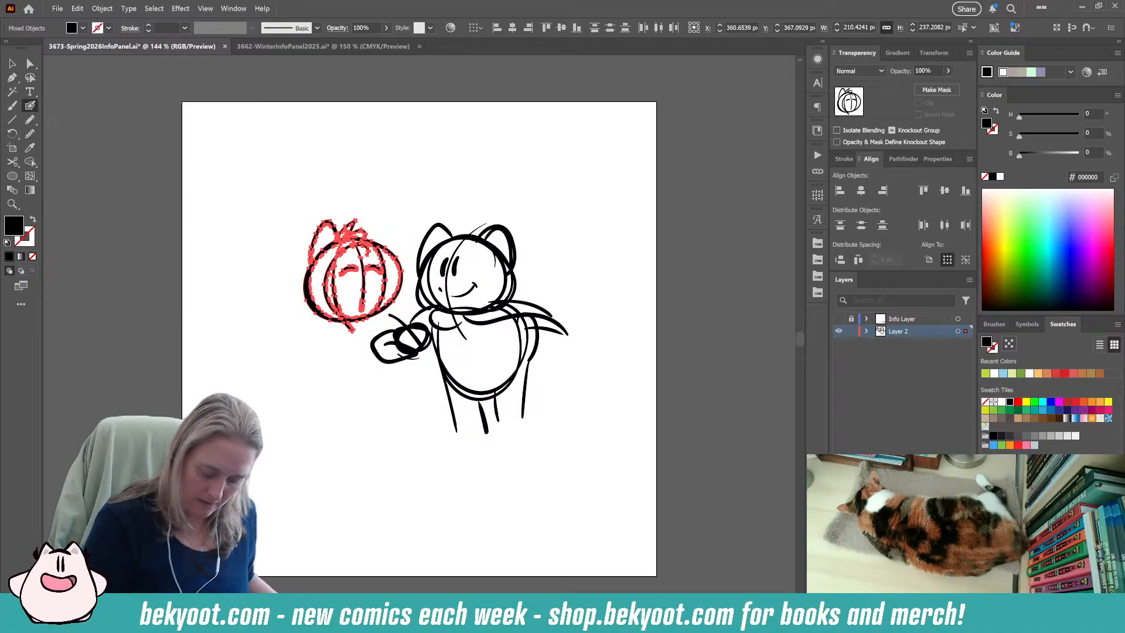
{"action": "key", "text": "ctrl+shift+a"}
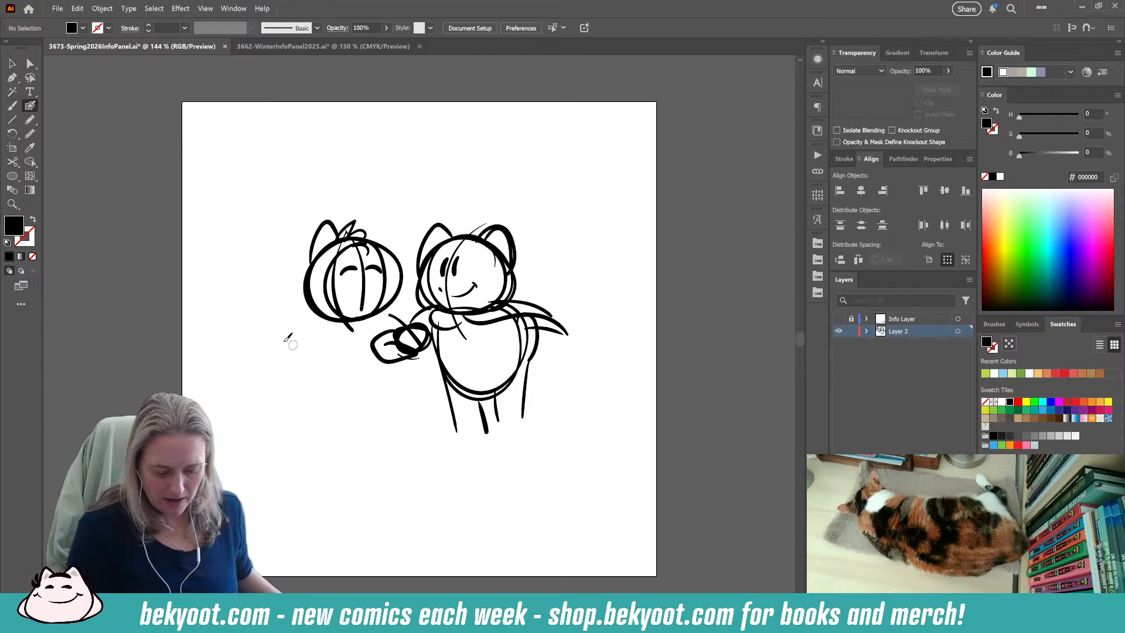
{"action": "mouse_move", "coordinate": [112, 367]}
{"action": "left_mouse_down"}
{"action": "mouse_move", "coordinate": [201, 348]}
{"action": "mouse_move", "coordinate": [704, 377]}
{"action": "left_mouse_up"}
{"action": "key", "text": "ctrl+z"}
{"action": "mouse_move", "coordinate": [141, 376]}
{"action": "left_mouse_down"}
{"action": "mouse_move", "coordinate": [404, 350]}
{"action": "mouse_move", "coordinate": [729, 293]}
{"action": "left_mouse_up"}
{"action": "key", "text": "ctrl+z"}
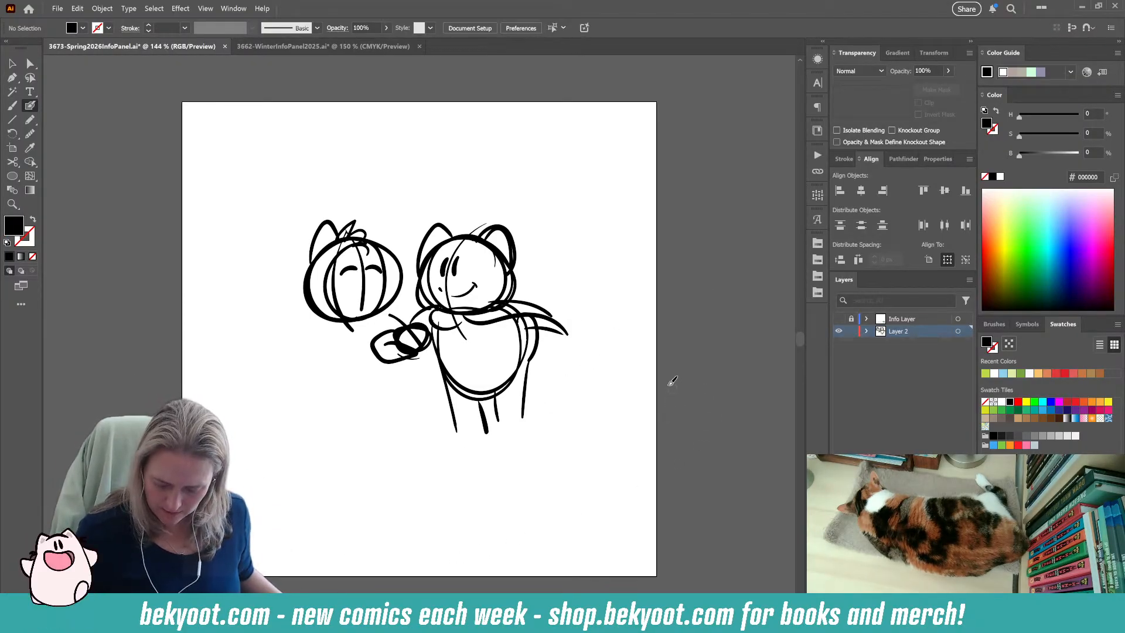
Sketch large rounded, petal-like plant shapes in the foreground across the artboard's lower-right area.
{"action": "left_click_drag", "start_coordinate": [670, 384], "coordinate": [674, 381]}
{"action": "mouse_move", "coordinate": [654, 487]}
{"action": "left_mouse_down"}
{"action": "mouse_move", "coordinate": [515, 500]}
{"action": "mouse_move", "coordinate": [651, 476]}
{"action": "left_mouse_up"}
{"action": "key", "text": "ctrl+z"}
{"action": "mouse_move", "coordinate": [644, 518]}
{"action": "left_mouse_down"}
{"action": "mouse_move", "coordinate": [612, 478]}
{"action": "mouse_move", "coordinate": [546, 486]}
{"action": "mouse_move", "coordinate": [553, 539]}
{"action": "mouse_move", "coordinate": [633, 504]}
{"action": "left_mouse_up"}
{"action": "mouse_move", "coordinate": [530, 530]}
{"action": "left_mouse_down"}
{"action": "mouse_move", "coordinate": [586, 463]}
{"action": "mouse_move", "coordinate": [554, 460]}
{"action": "left_mouse_up"}
{"action": "mouse_move", "coordinate": [449, 545]}
{"action": "left_mouse_down"}
{"action": "mouse_move", "coordinate": [524, 507]}
{"action": "mouse_move", "coordinate": [477, 505]}
{"action": "left_mouse_up"}
{"action": "left_click_drag", "start_coordinate": [440, 536], "coordinate": [492, 583]}
{"action": "left_click_drag", "start_coordinate": [538, 542], "coordinate": [525, 563]}
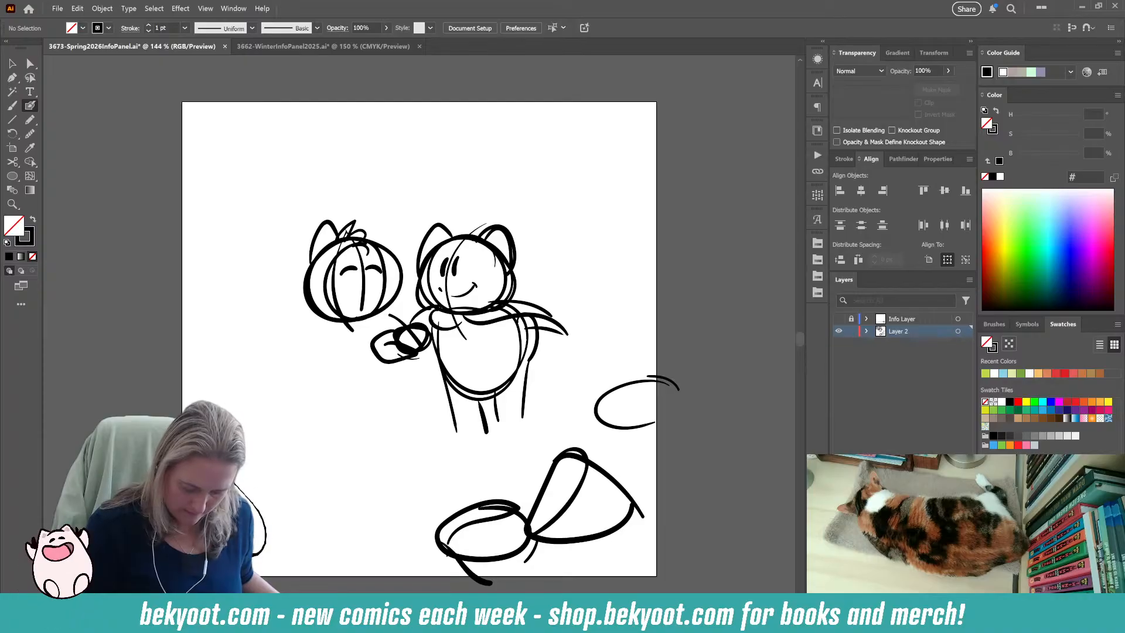
Sketch large foreground plant shapes along the artboard's left edge, and add two small flowers and foot lines by the first character's legs.
{"action": "left_click_drag", "start_coordinate": [234, 481], "coordinate": [253, 553]}
{"action": "left_click_drag", "start_coordinate": [282, 486], "coordinate": [275, 578]}
{"action": "mouse_move", "coordinate": [182, 415]}
{"action": "left_mouse_down"}
{"action": "mouse_move", "coordinate": [216, 359]}
{"action": "mouse_move", "coordinate": [172, 315]}
{"action": "mouse_move", "coordinate": [213, 359]}
{"action": "mouse_move", "coordinate": [220, 331]}
{"action": "mouse_move", "coordinate": [211, 375]}
{"action": "mouse_move", "coordinate": [189, 280]}
{"action": "mouse_move", "coordinate": [197, 375]}
{"action": "mouse_move", "coordinate": [197, 300]}
{"action": "mouse_move", "coordinate": [271, 354]}
{"action": "mouse_move", "coordinate": [208, 369]}
{"action": "left_mouse_up"}
{"action": "key", "text": "ctrl+z"}
{"action": "key", "text": "ctrl+z"}
{"action": "key", "text": "ctrl+z"}
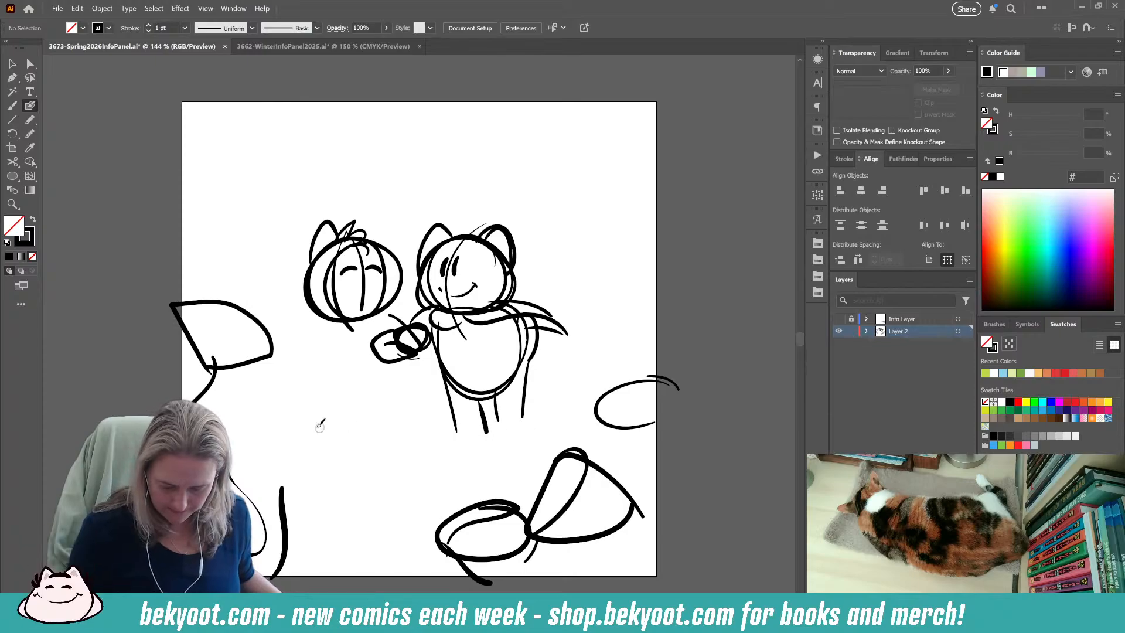
{"action": "mouse_move", "coordinate": [439, 425]}
{"action": "left_mouse_down"}
{"action": "mouse_move", "coordinate": [512, 417]}
{"action": "mouse_move", "coordinate": [419, 431]}
{"action": "mouse_move", "coordinate": [418, 391]}
{"action": "left_mouse_up"}
{"action": "left_click_drag", "start_coordinate": [430, 434], "coordinate": [443, 406]}
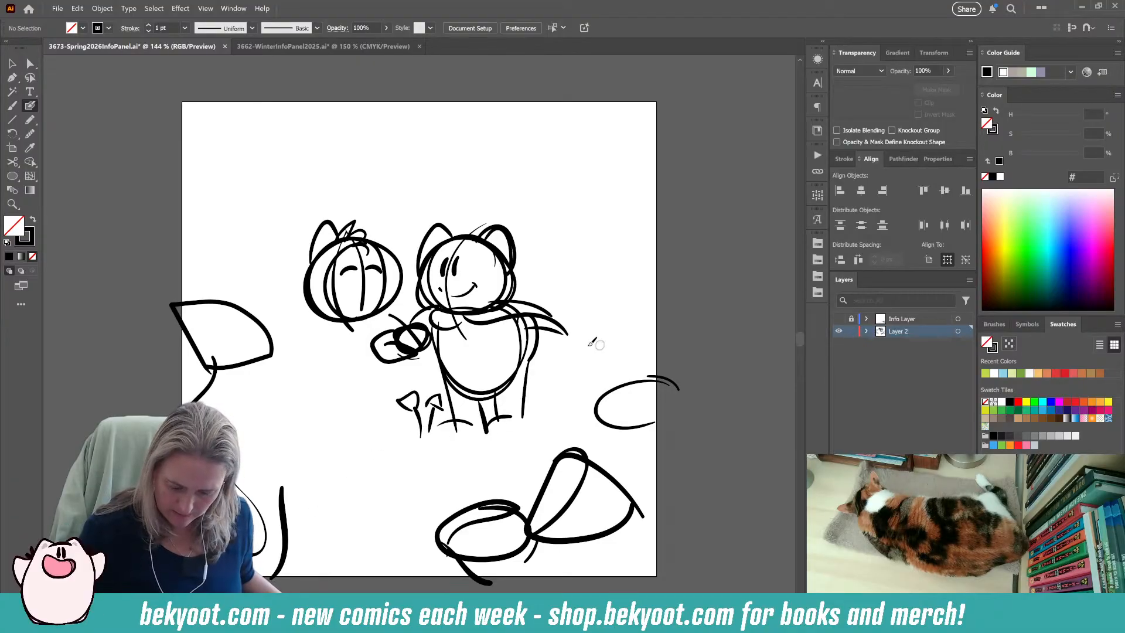
{"action": "left_click_drag", "start_coordinate": [595, 381], "coordinate": [657, 364]}
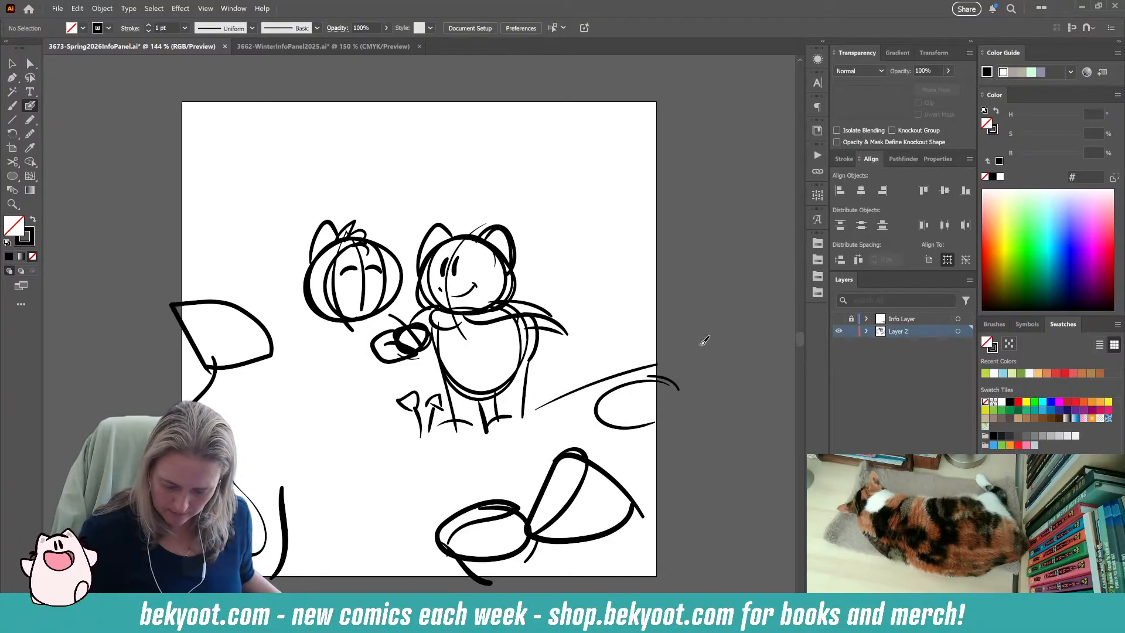
{"action": "key", "text": "ctrl+z"}
{"action": "left_click_drag", "start_coordinate": [601, 294], "coordinate": [660, 294]}
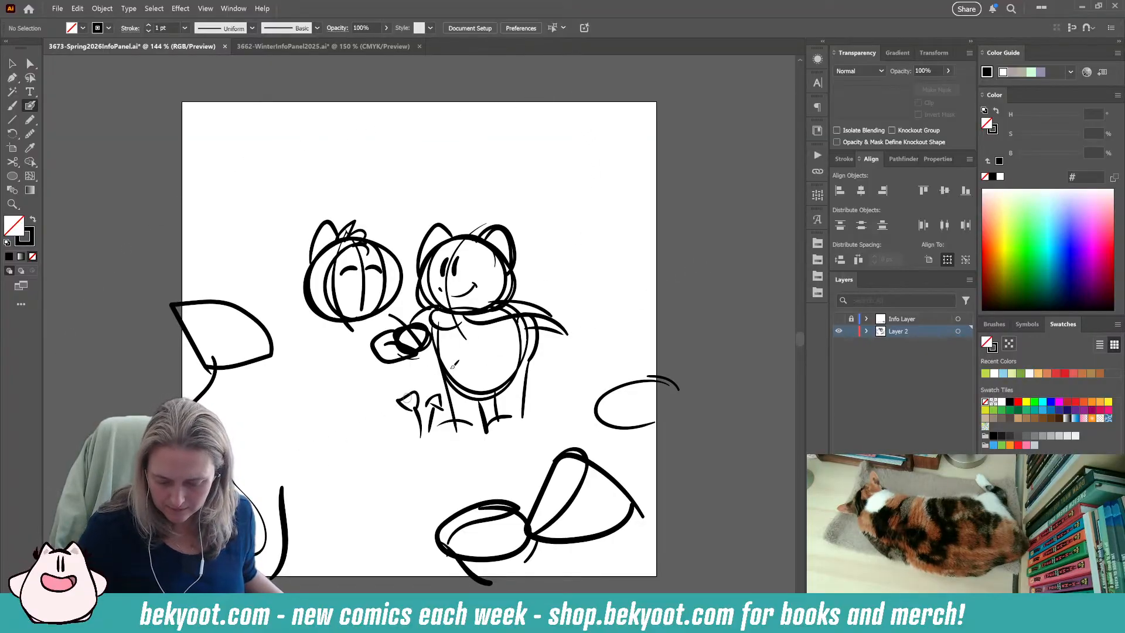
{"action": "left_click_drag", "start_coordinate": [283, 380], "coordinate": [330, 368]}
{"action": "left_click_drag", "start_coordinate": [575, 304], "coordinate": [647, 286]}
{"action": "key", "text": "ctrl+z"}
{"action": "key", "text": "ctrl+z"}
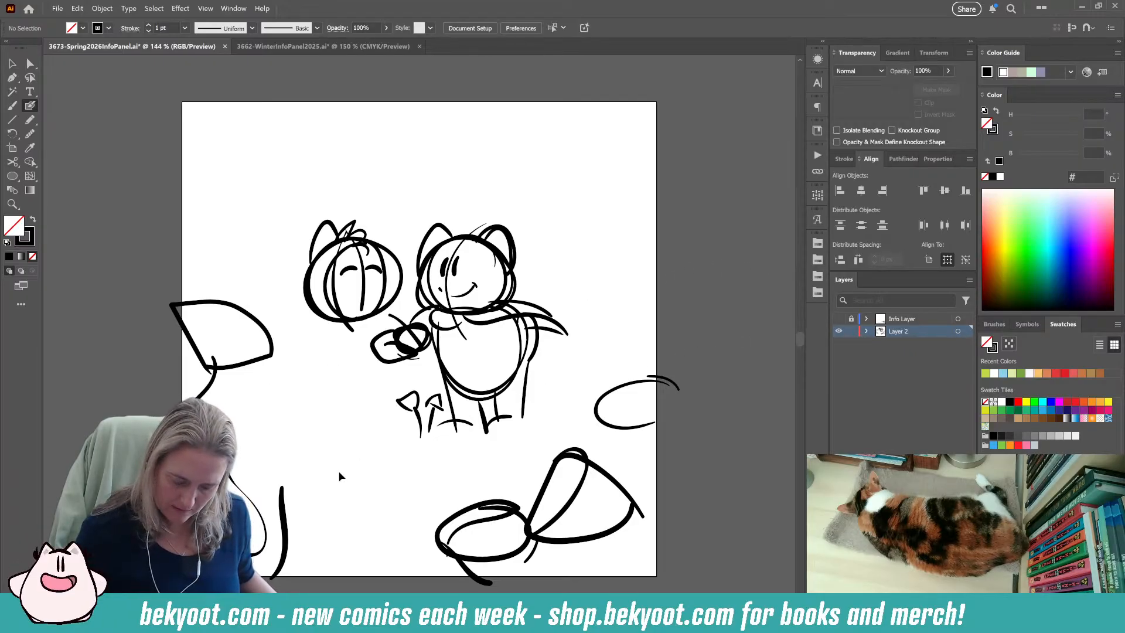
{"action": "left_click_drag", "start_coordinate": [135, 254], "coordinate": [193, 279]}
{"action": "left_click_drag", "start_coordinate": [551, 310], "coordinate": [711, 273]}
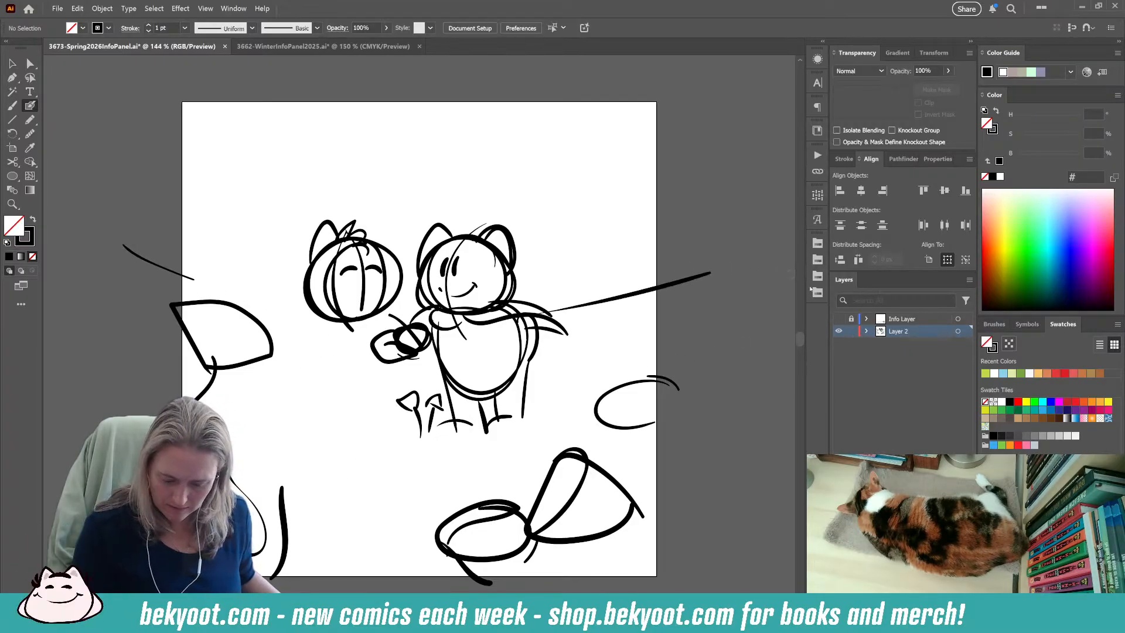
{"action": "key", "text": "ctrl+z"}
{"action": "key", "text": "ctrl+z"}
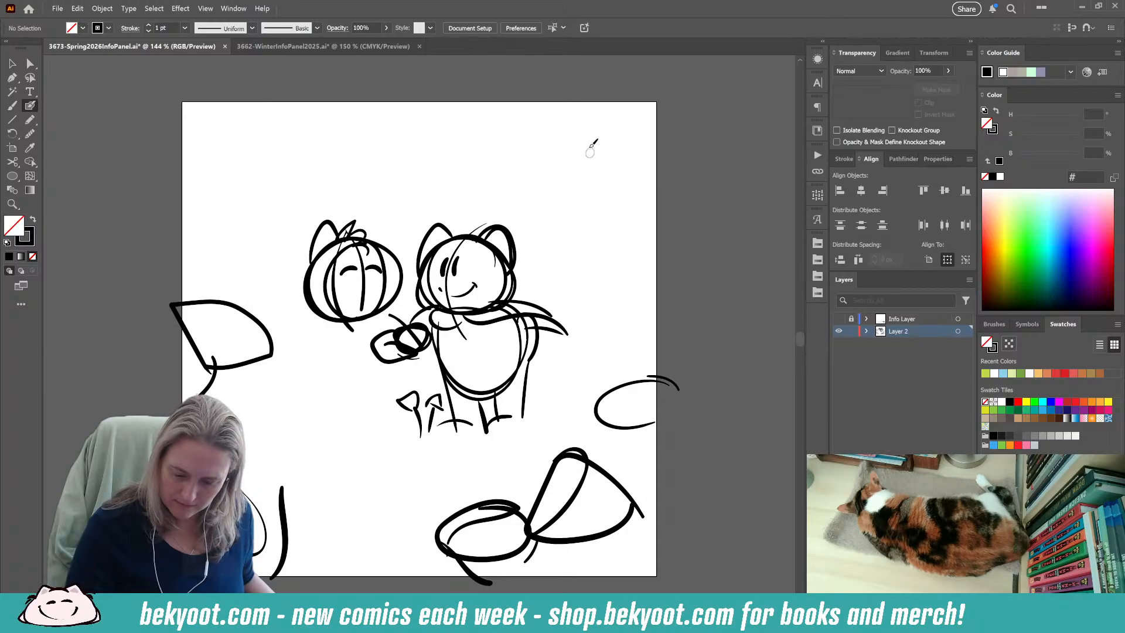
{"action": "left_click_drag", "start_coordinate": [646, 151], "coordinate": [680, 221]}
{"action": "mouse_move", "coordinate": [528, 197]}
{"action": "left_mouse_down"}
{"action": "mouse_move", "coordinate": [496, 157]}
{"action": "mouse_move", "coordinate": [450, 178]}
{"action": "left_mouse_up"}
{"action": "left_click_drag", "start_coordinate": [434, 179], "coordinate": [366, 161]}
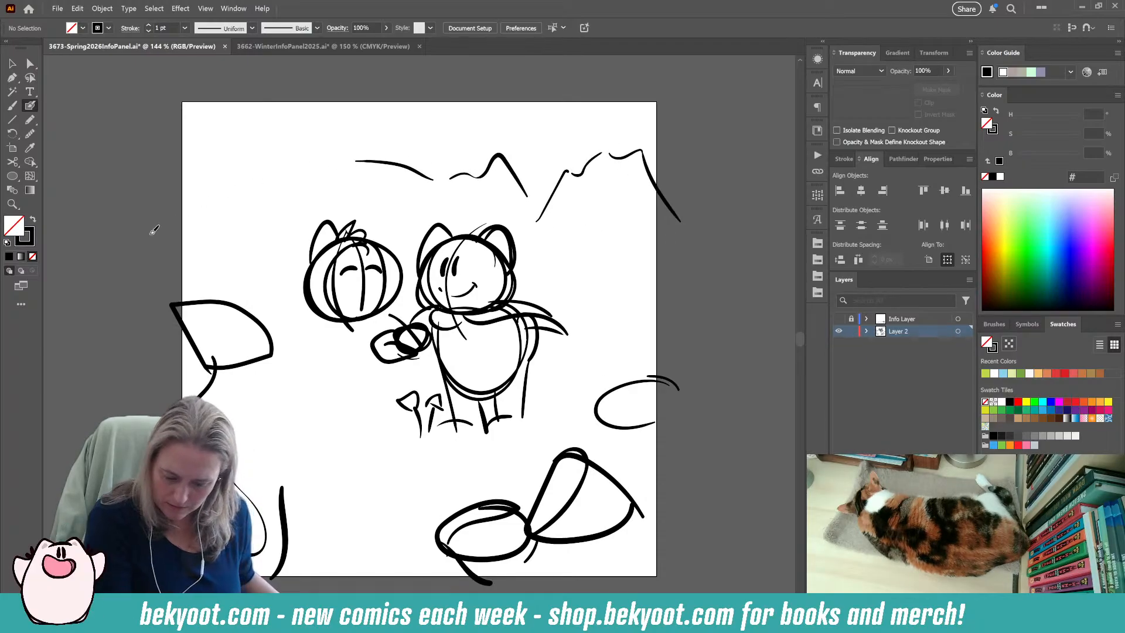
{"action": "key", "text": "ctrl+z"}
{"action": "key", "text": "ctrl+z"}
{"action": "key", "text": "ctrl+z"}
{"action": "key", "text": "ctrl+z"}
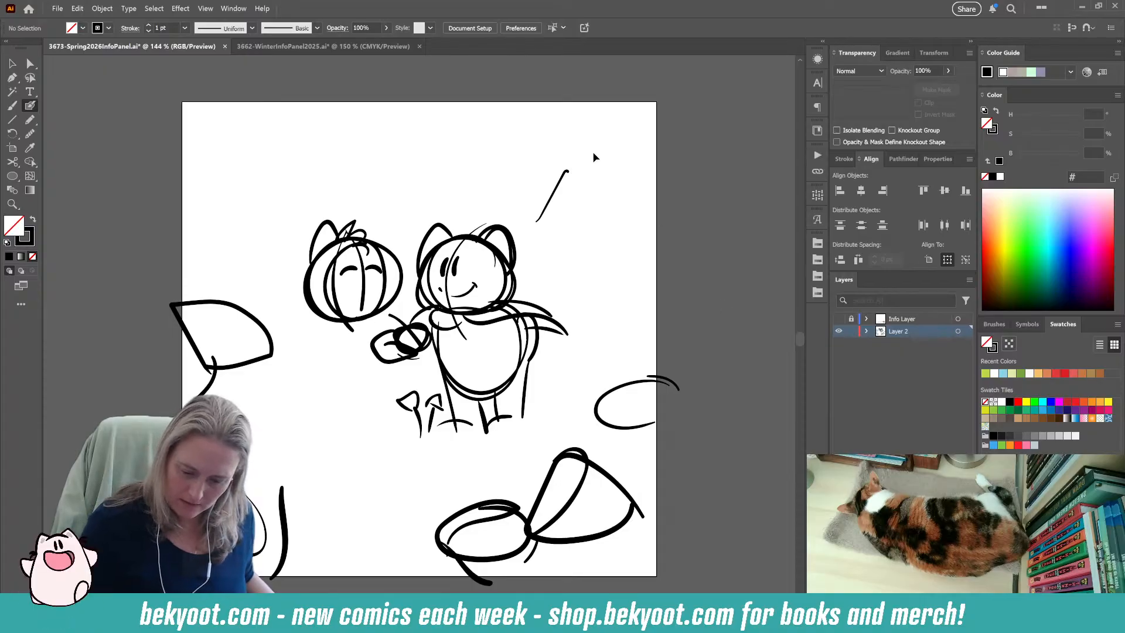
Sketch puffy cloud outlines in both upper corners of the artboard, and a ground line with upright strokes behind the characters.
{"action": "mouse_move", "coordinate": [594, 109]}
{"action": "left_mouse_down"}
{"action": "mouse_move", "coordinate": [560, 165]}
{"action": "mouse_move", "coordinate": [491, 214]}
{"action": "mouse_move", "coordinate": [661, 128]}
{"action": "left_mouse_up"}
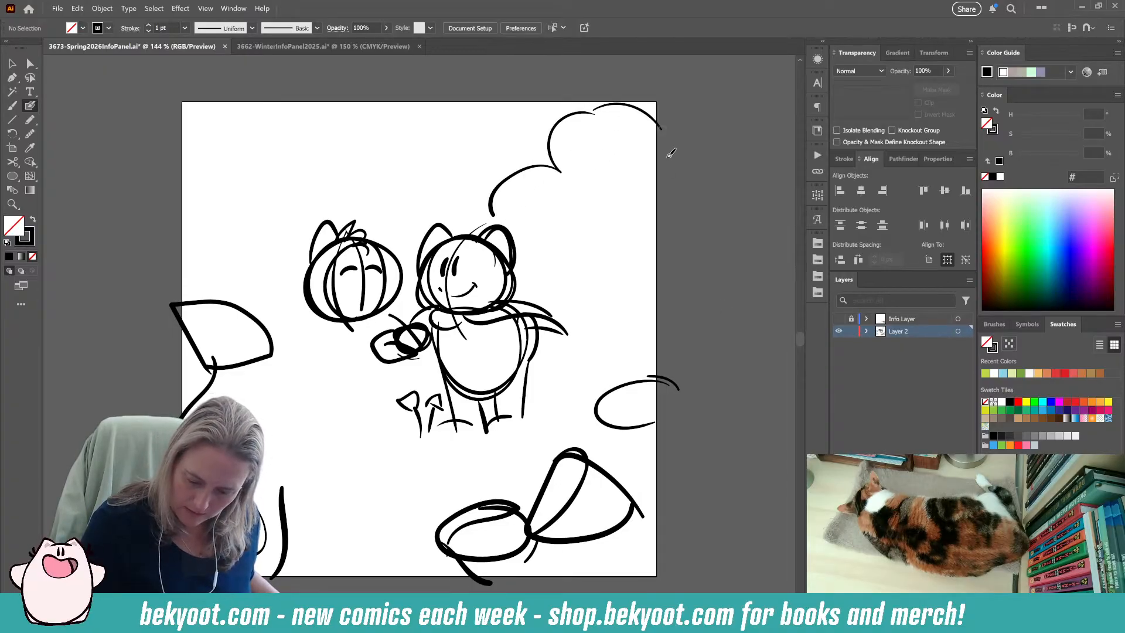
{"action": "mouse_move", "coordinate": [156, 137]}
{"action": "left_mouse_down"}
{"action": "mouse_move", "coordinate": [226, 92]}
{"action": "mouse_move", "coordinate": [301, 158]}
{"action": "left_mouse_up"}
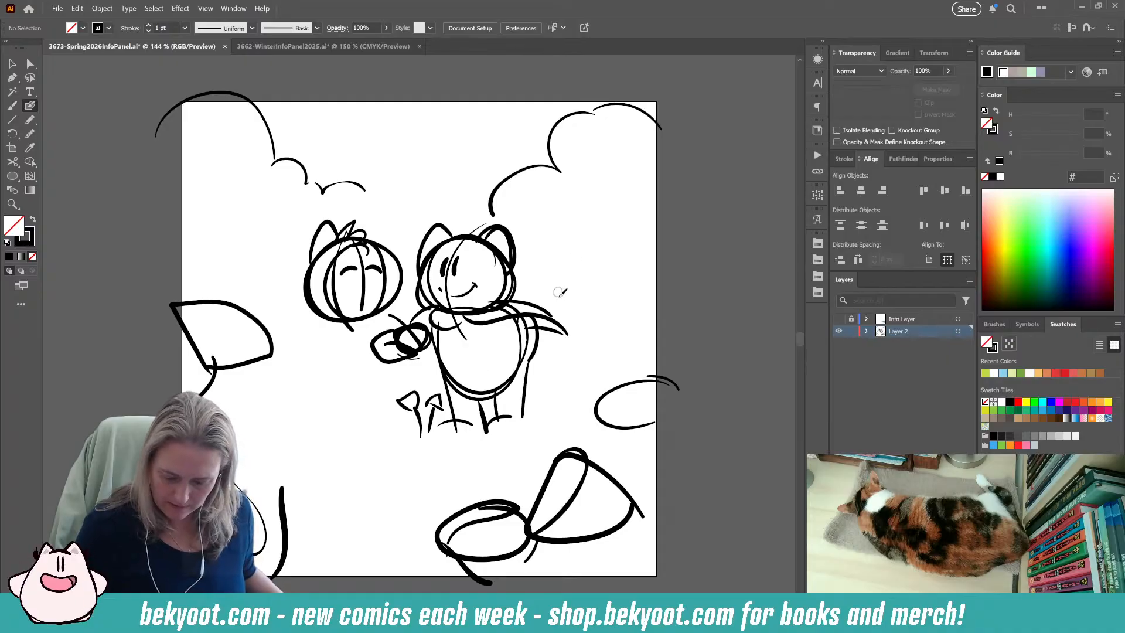
{"action": "left_click_drag", "start_coordinate": [586, 332], "coordinate": [585, 344]}
{"action": "left_click_drag", "start_coordinate": [591, 293], "coordinate": [602, 339]}
{"action": "left_click_drag", "start_coordinate": [613, 286], "coordinate": [620, 343]}
{"action": "mouse_move", "coordinate": [561, 344]}
{"action": "left_mouse_down"}
{"action": "mouse_move", "coordinate": [680, 354]}
{"action": "mouse_move", "coordinate": [726, 371]}
{"action": "left_mouse_up"}
{"action": "left_click_drag", "start_coordinate": [363, 356], "coordinate": [302, 343]}
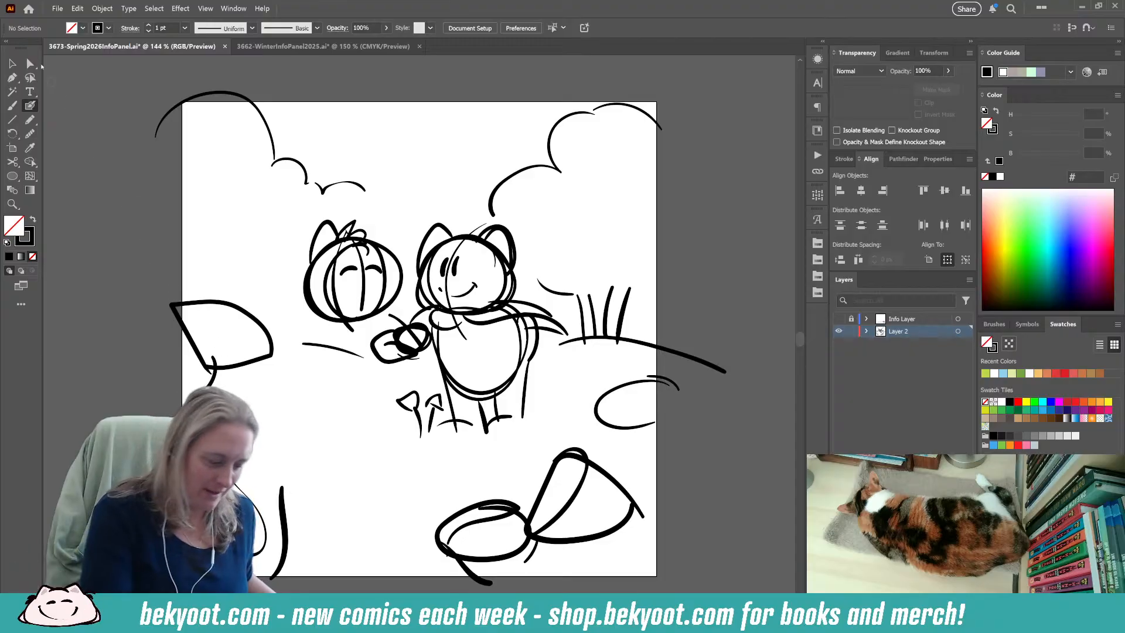
Add the second character's other pointed ear, rework its hair and head outline, and draw a round body below.
{"action": "mouse_move", "coordinate": [367, 223]}
{"action": "left_mouse_down"}
{"action": "mouse_move", "coordinate": [359, 229]}
{"action": "mouse_move", "coordinate": [400, 264]}
{"action": "left_mouse_up"}
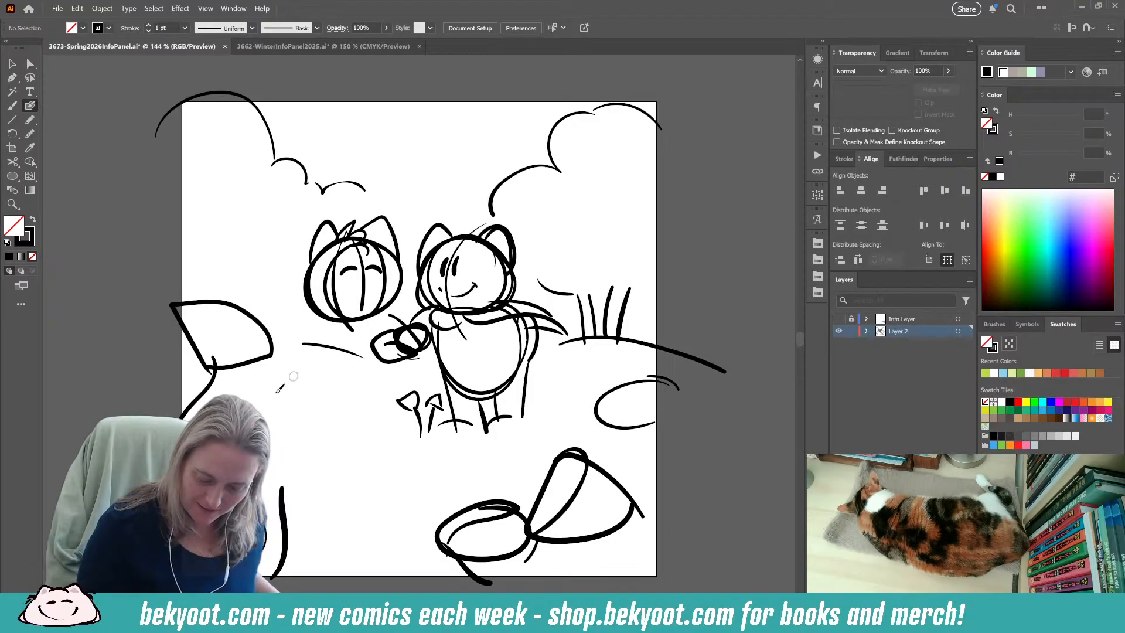
{"action": "mouse_move", "coordinate": [349, 234]}
{"action": "left_mouse_down"}
{"action": "mouse_move", "coordinate": [309, 313]}
{"action": "mouse_move", "coordinate": [356, 321]}
{"action": "mouse_move", "coordinate": [397, 308]}
{"action": "mouse_move", "coordinate": [403, 299]}
{"action": "mouse_move", "coordinate": [356, 228]}
{"action": "left_mouse_up"}
{"action": "mouse_move", "coordinate": [385, 316]}
{"action": "left_mouse_down"}
{"action": "mouse_move", "coordinate": [386, 349]}
{"action": "mouse_move", "coordinate": [354, 410]}
{"action": "mouse_move", "coordinate": [354, 336]}
{"action": "left_mouse_up"}
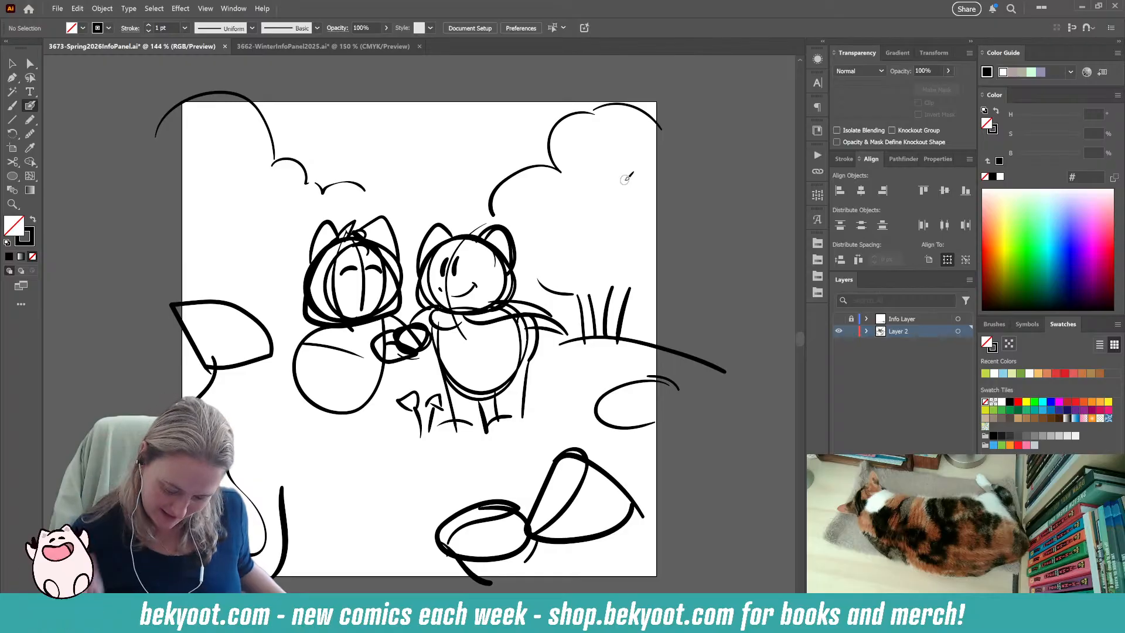
{"action": "left_click_drag", "start_coordinate": [561, 349], "coordinate": [574, 374]}
{"action": "key", "text": "ctrl+z"}
{"action": "key", "text": "ctrl+z"}
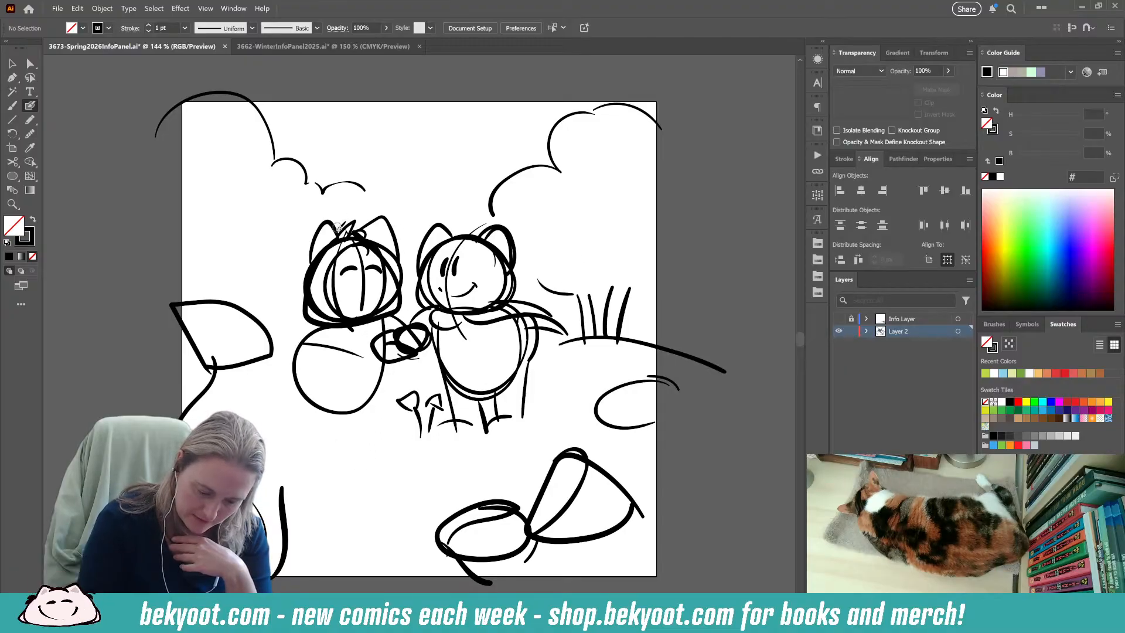
Draw a tiny smiling creature with a raised arm sitting on top of the second character's head.
{"action": "mouse_move", "coordinate": [350, 231]}
{"action": "left_mouse_down"}
{"action": "mouse_move", "coordinate": [369, 230]}
{"action": "mouse_move", "coordinate": [362, 236]}
{"action": "left_mouse_up"}
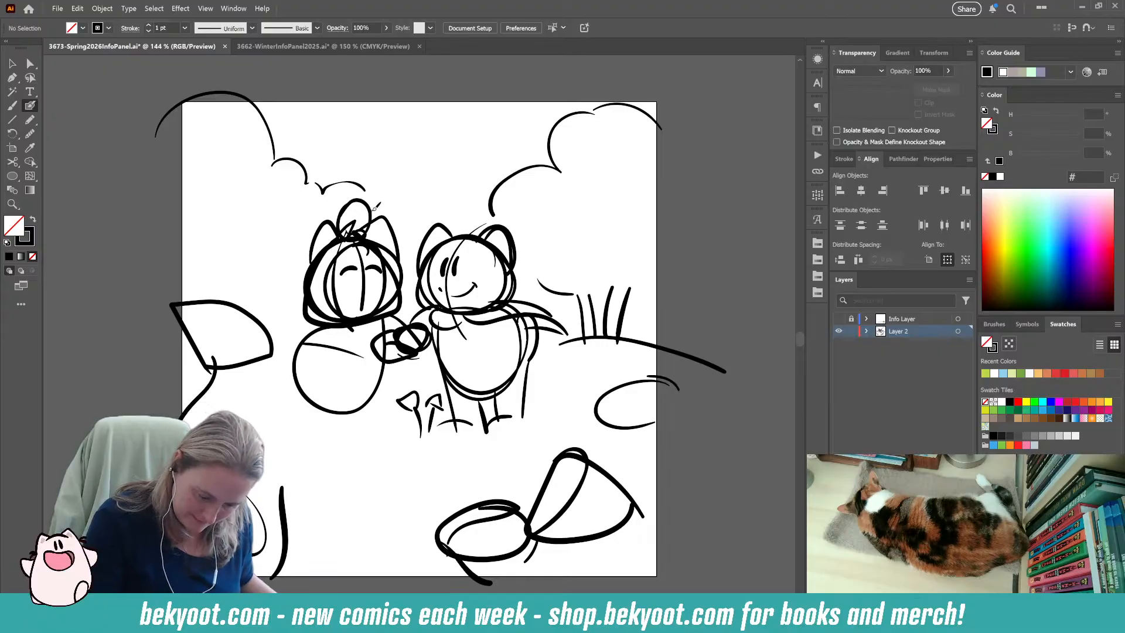
{"action": "mouse_move", "coordinate": [380, 193]}
{"action": "left_mouse_down"}
{"action": "mouse_move", "coordinate": [388, 208]}
{"action": "mouse_move", "coordinate": [385, 186]}
{"action": "mouse_move", "coordinate": [355, 207]}
{"action": "left_mouse_up"}
{"action": "left_click_drag", "start_coordinate": [359, 203], "coordinate": [360, 212]}
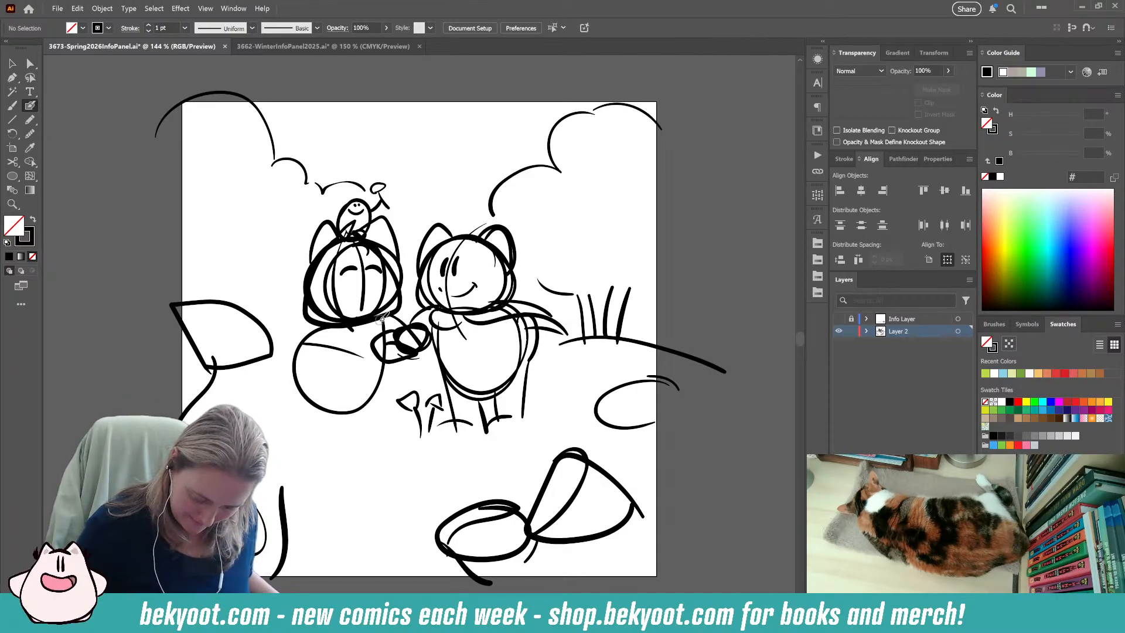
Scale the second character's round body down slightly.
{"action": "left_click", "coordinate": [350, 417], "text": "ctrl"}
{"action": "left_click_drag", "start_coordinate": [350, 418], "coordinate": [357, 412]}
{"action": "left_click", "coordinate": [323, 406], "text": "ctrl"}
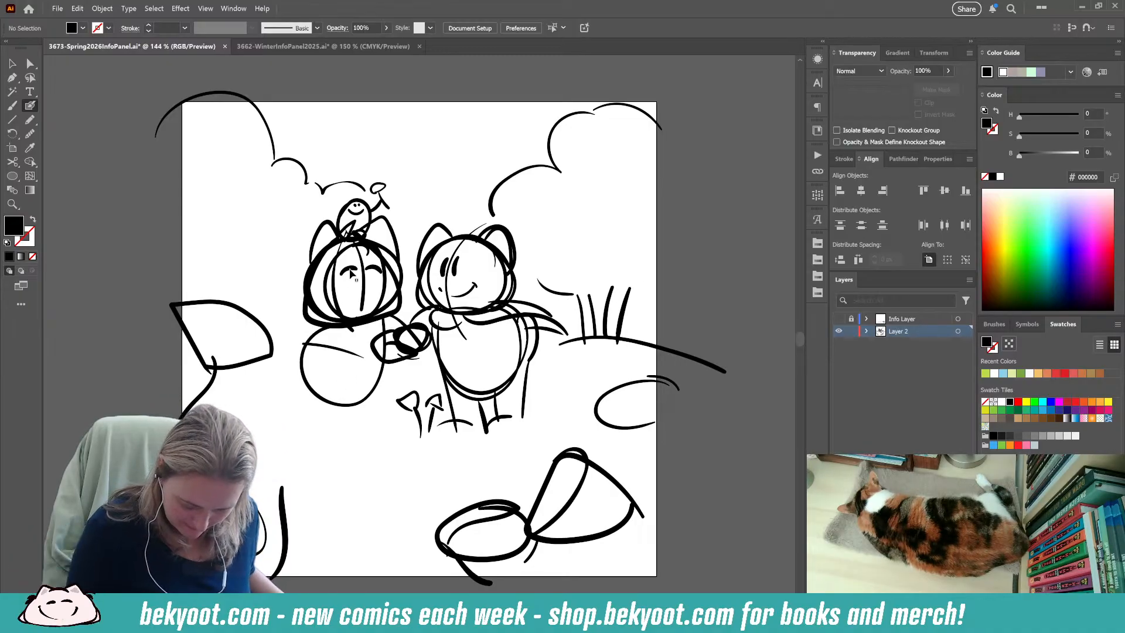
Flip the second character's closed eyes and centre guideline horizontally and shift them toward the left side of its face.
{"action": "left_click", "coordinate": [352, 274], "text": "ctrl"}
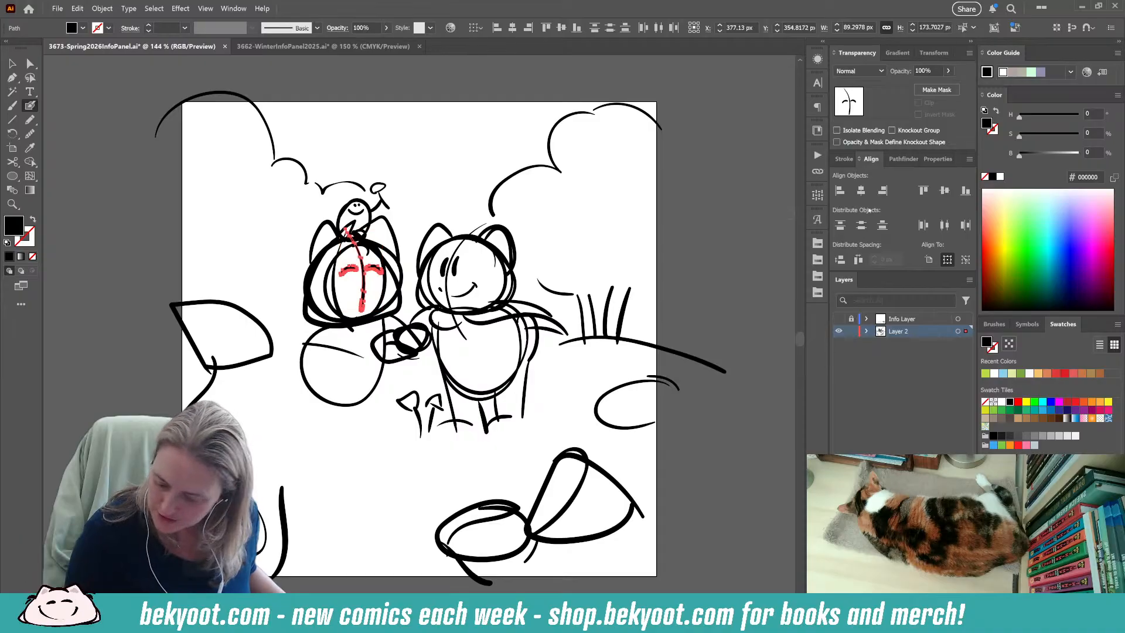
{"action": "left_click", "coordinate": [936, 159]}
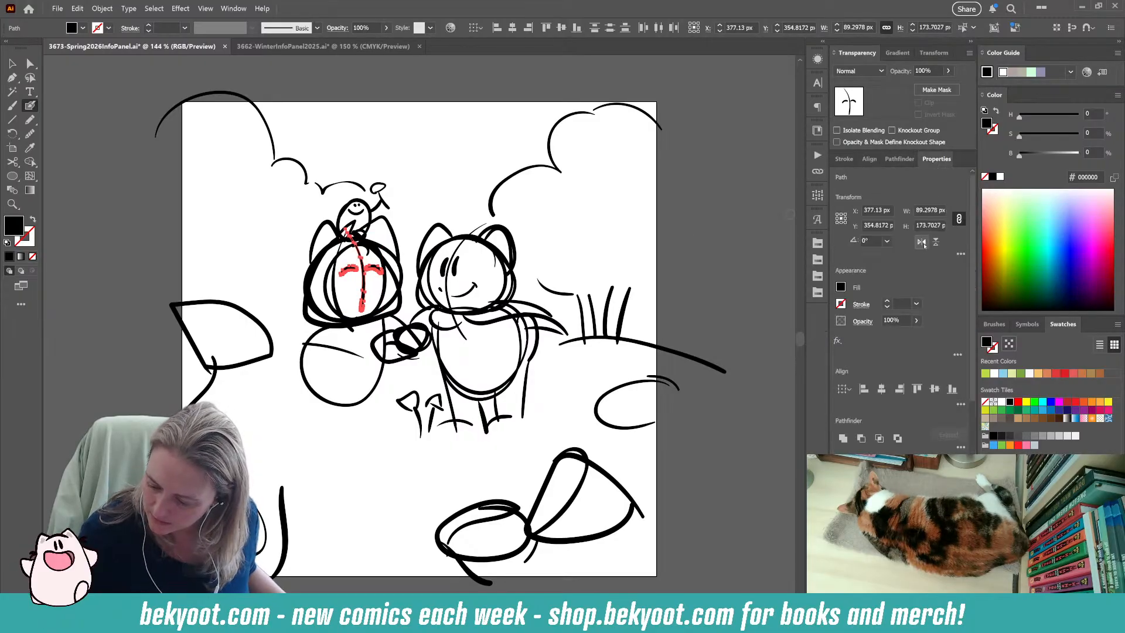
{"action": "left_click", "coordinate": [921, 242]}
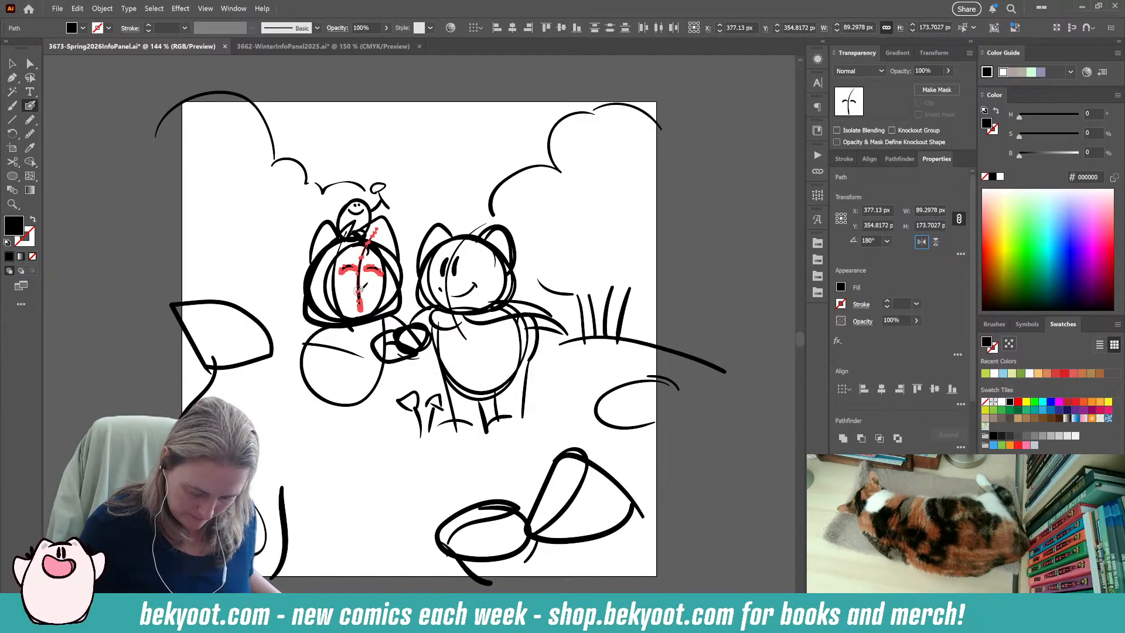
{"action": "left_click_drag", "start_coordinate": [360, 287], "coordinate": [328, 303]}
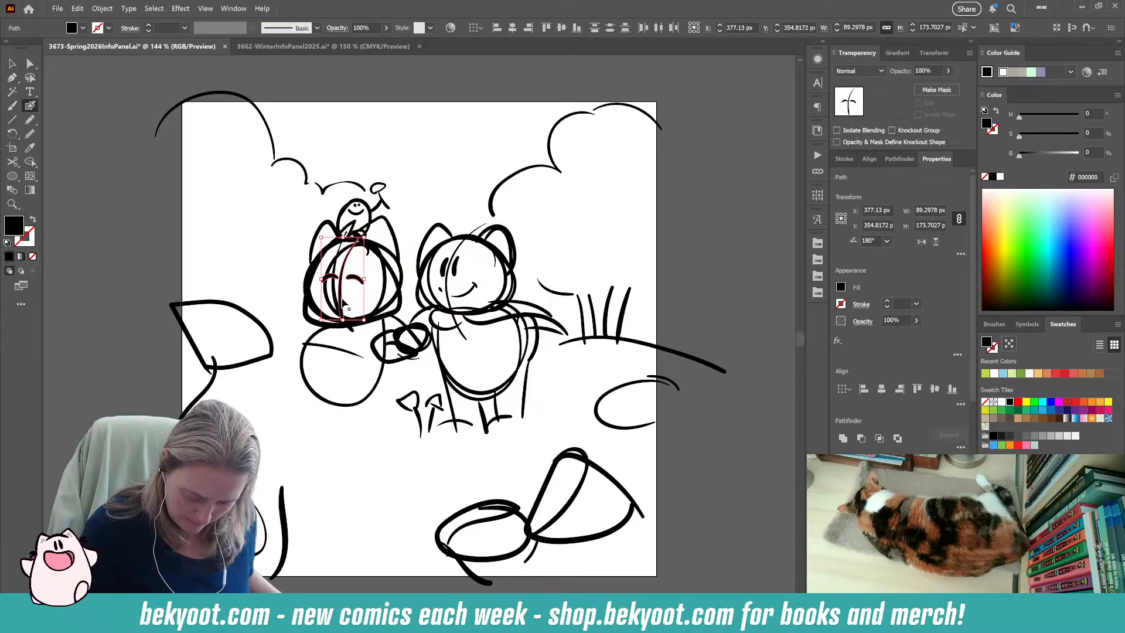
Group the tiny creature's strokes, flip the group horizontally and place it between the two characters' heads.
{"action": "left_click_drag", "start_coordinate": [385, 212], "coordinate": [391, 185]}
{"action": "left_click", "coordinate": [381, 189], "text": "shift"}
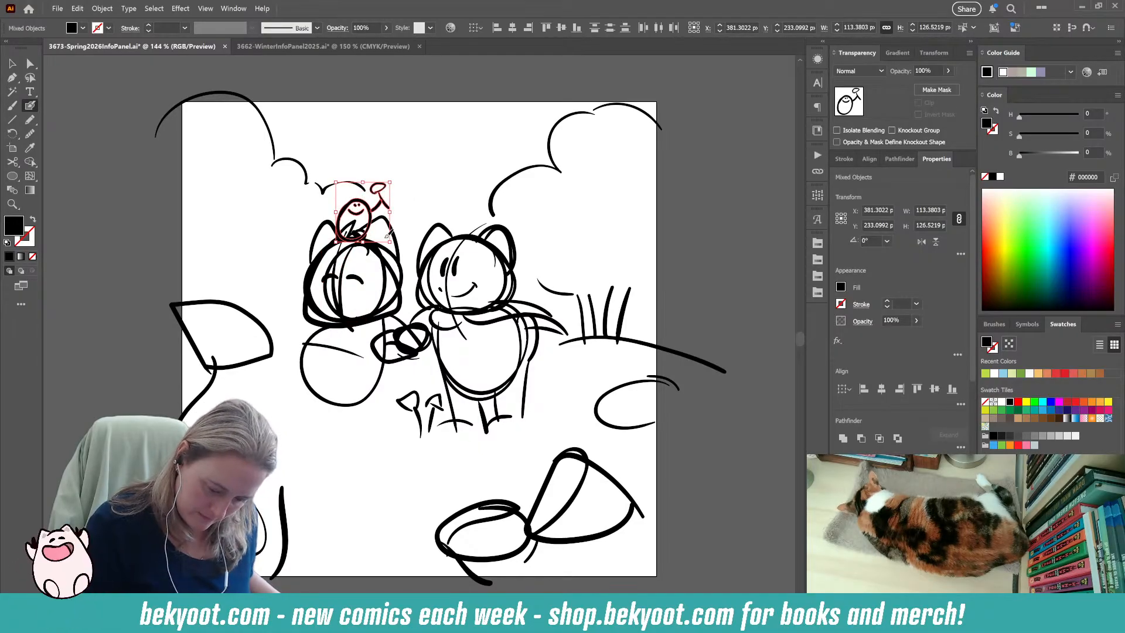
{"action": "key", "text": "ctrl+g"}
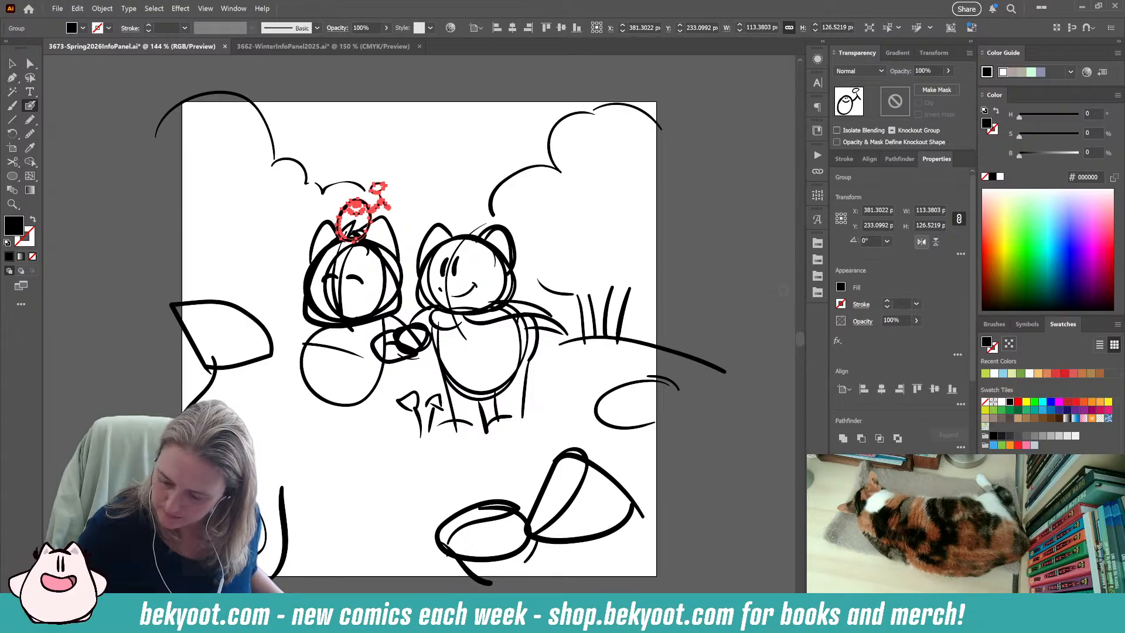
{"action": "left_click", "coordinate": [922, 242]}
{"action": "left_click_drag", "start_coordinate": [374, 242], "coordinate": [423, 224]}
{"action": "left_click", "coordinate": [451, 181]}
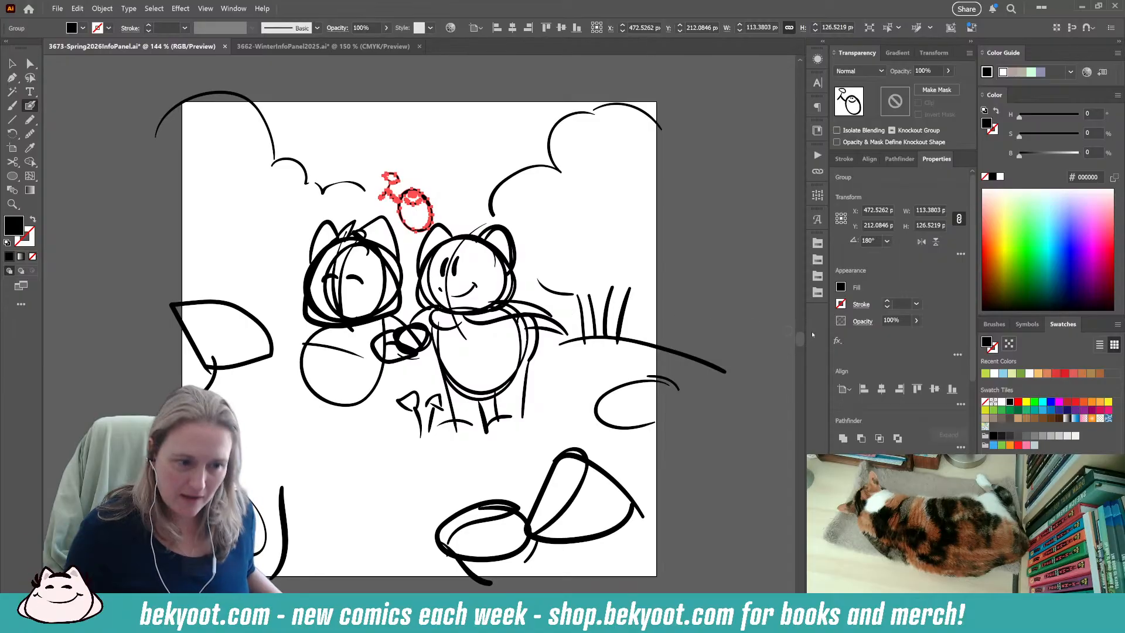
Switch to the 3662-WinterInfoPanel2025.ai document.
{"action": "key", "text": "ctrl+Tab"}
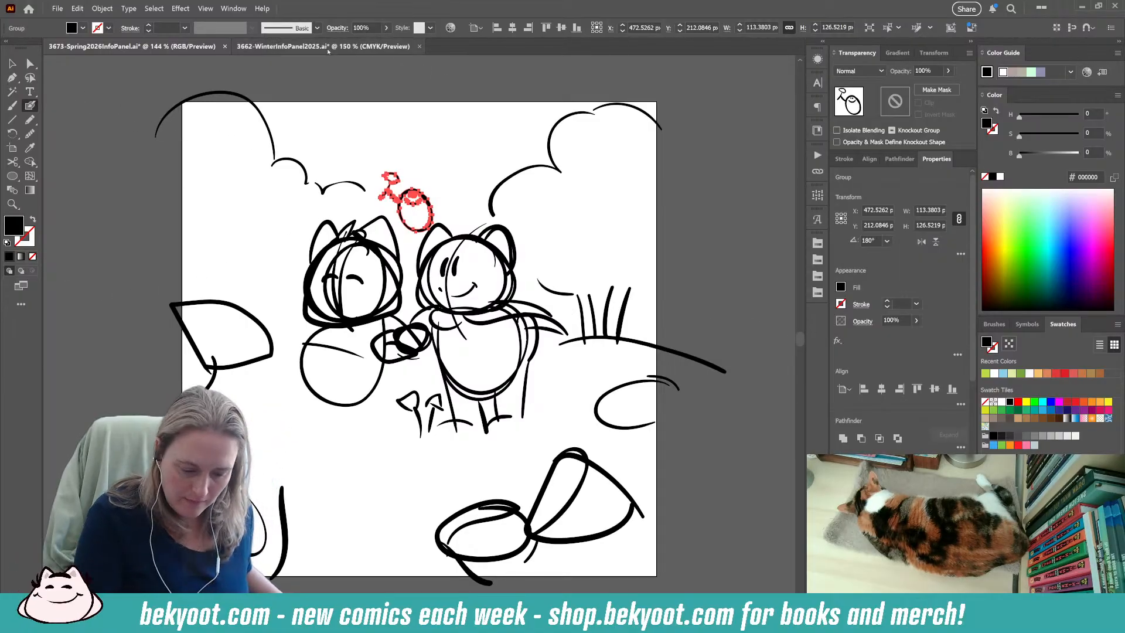
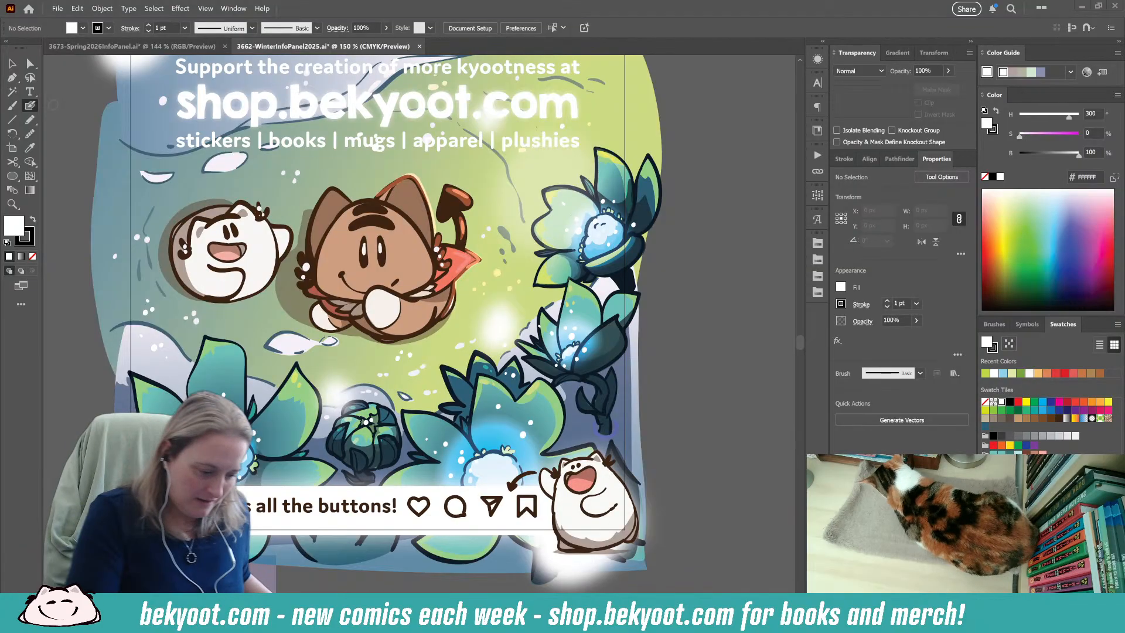
Return to the 3673-Spring2026InfoPanel.ai document and scale the upper-left cloud outline down slightly.
{"action": "left_click", "coordinate": [132, 45]}
{"action": "key", "text": "ctrl+shift+a"}
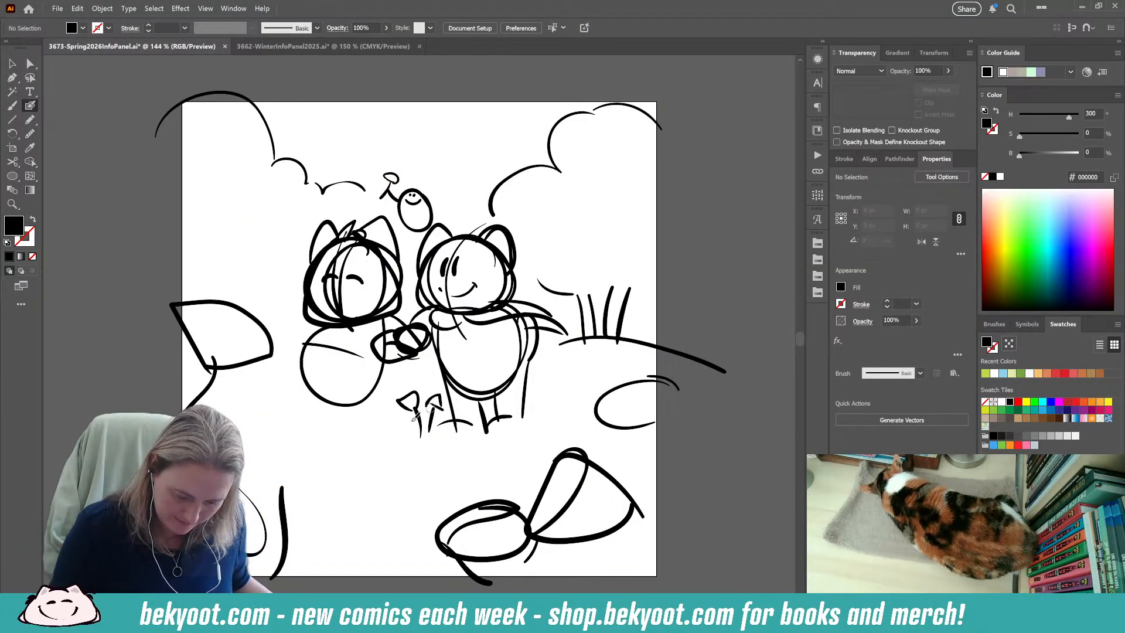
{"action": "key", "text": "v"}
{"action": "left_click_drag", "start_coordinate": [151, 95], "coordinate": [364, 196]}
{"action": "left_click_drag", "start_coordinate": [365, 94], "coordinate": [344, 101]}
{"action": "left_click", "coordinate": [391, 152]}
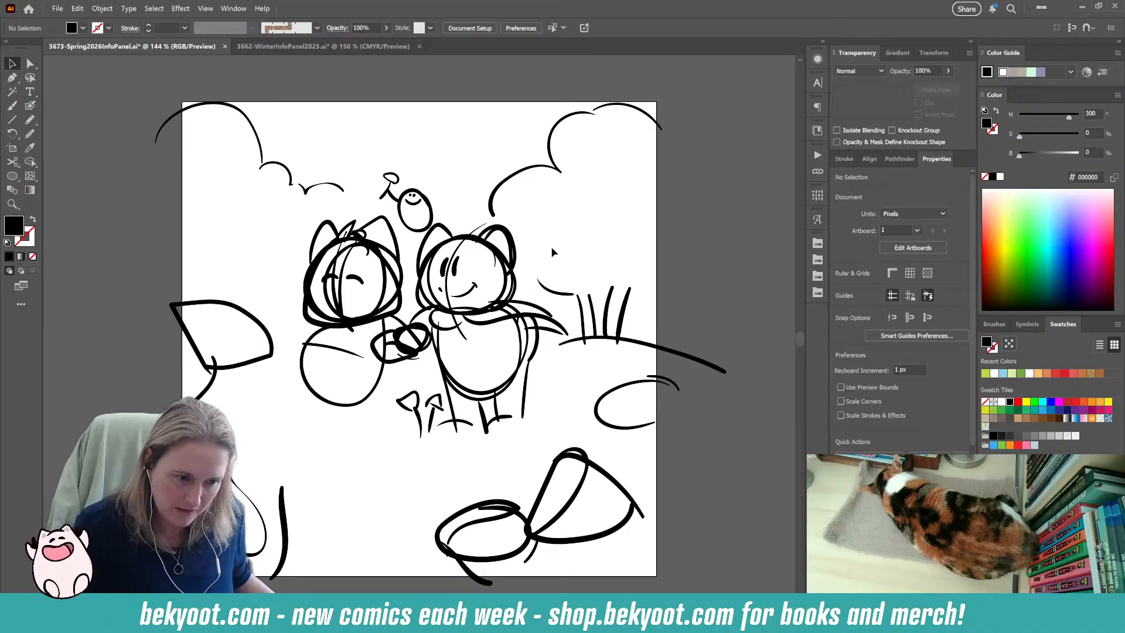
Group the two characters with the tiny creature and small flowers, scale the group down slightly and move it lower on the artboard.
{"action": "mouse_move", "coordinate": [269, 209]}
{"action": "left_mouse_down"}
{"action": "mouse_move", "coordinate": [410, 413]}
{"action": "mouse_move", "coordinate": [539, 436]}
{"action": "left_mouse_up"}
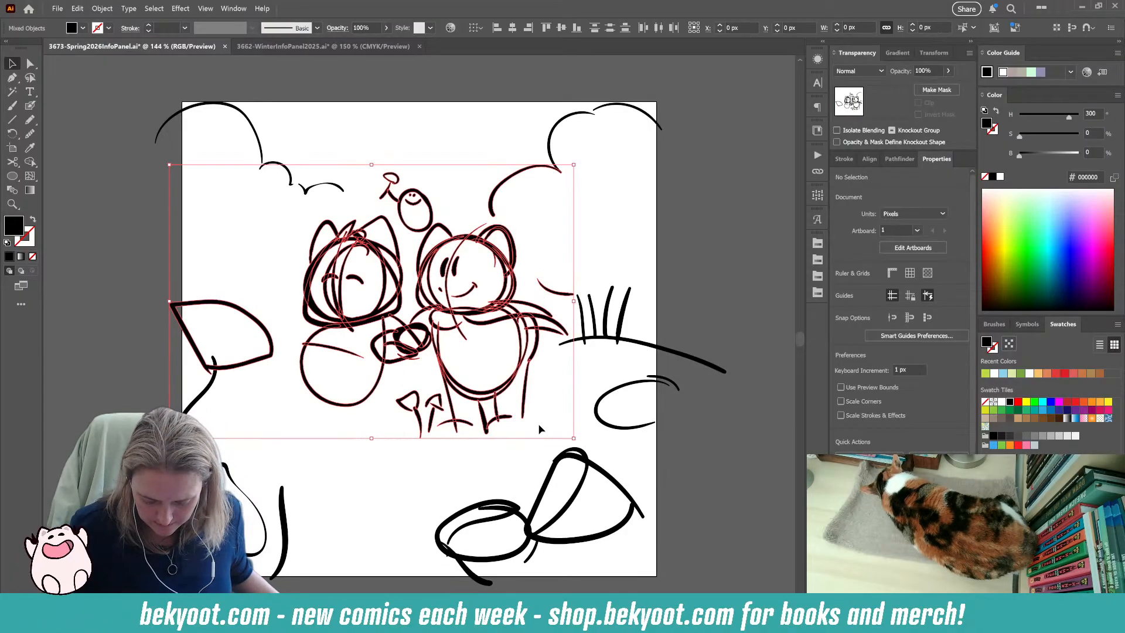
{"action": "left_click", "coordinate": [505, 174], "text": "shift"}
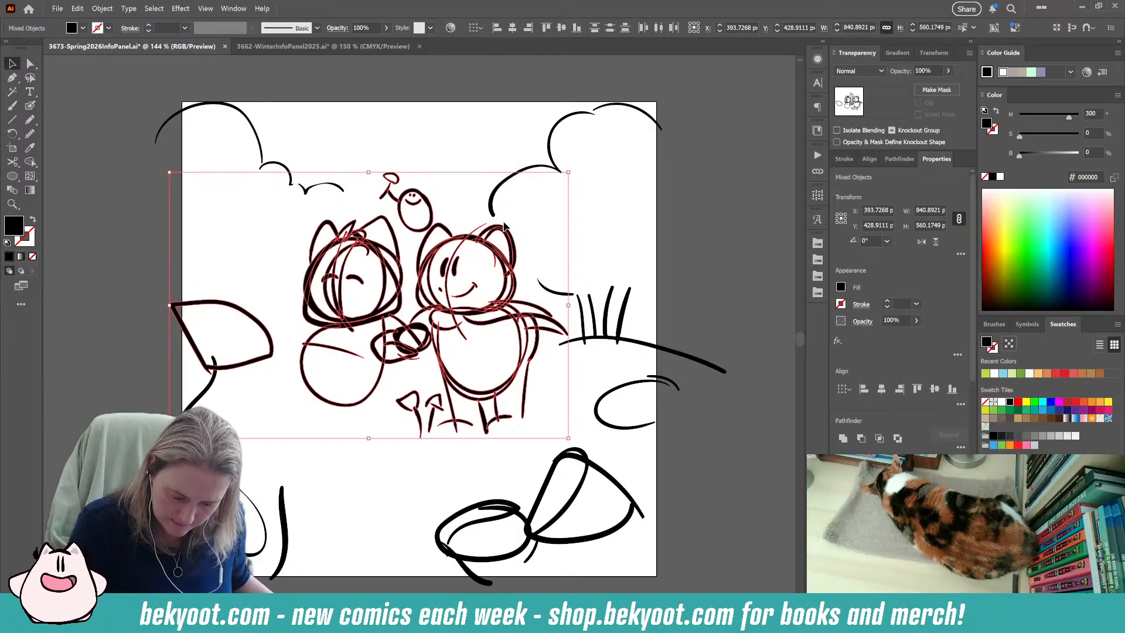
{"action": "left_click", "coordinate": [248, 362], "text": "shift"}
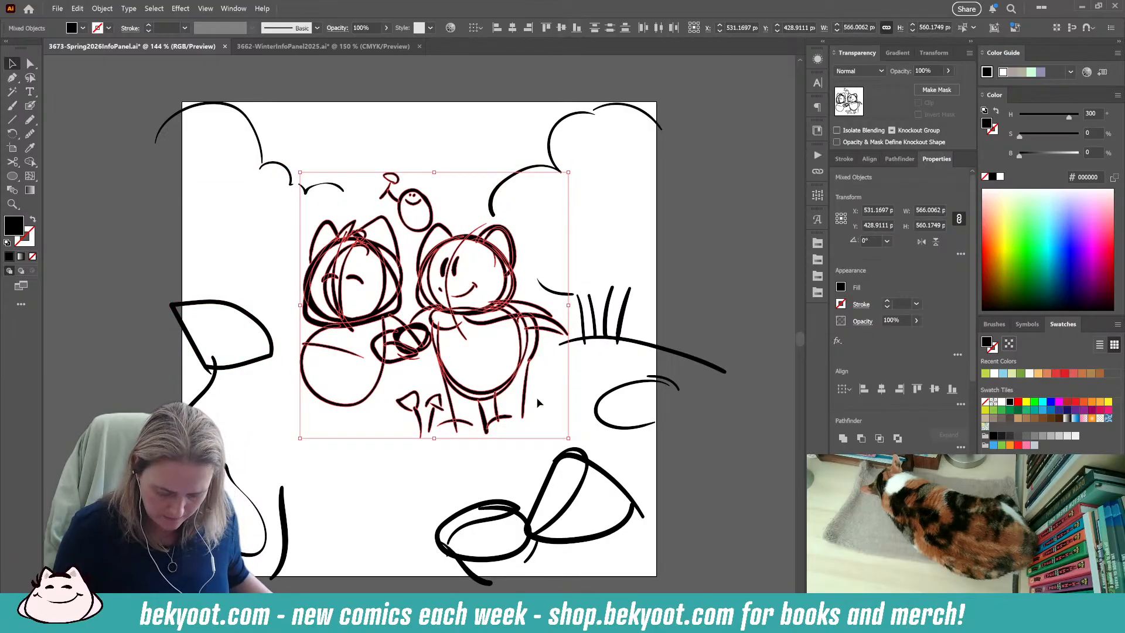
{"action": "key", "text": "ctrl+g"}
{"action": "left_click_drag", "start_coordinate": [566, 174], "coordinate": [547, 193]}
{"action": "left_click_drag", "start_coordinate": [500, 337], "coordinate": [522, 366]}
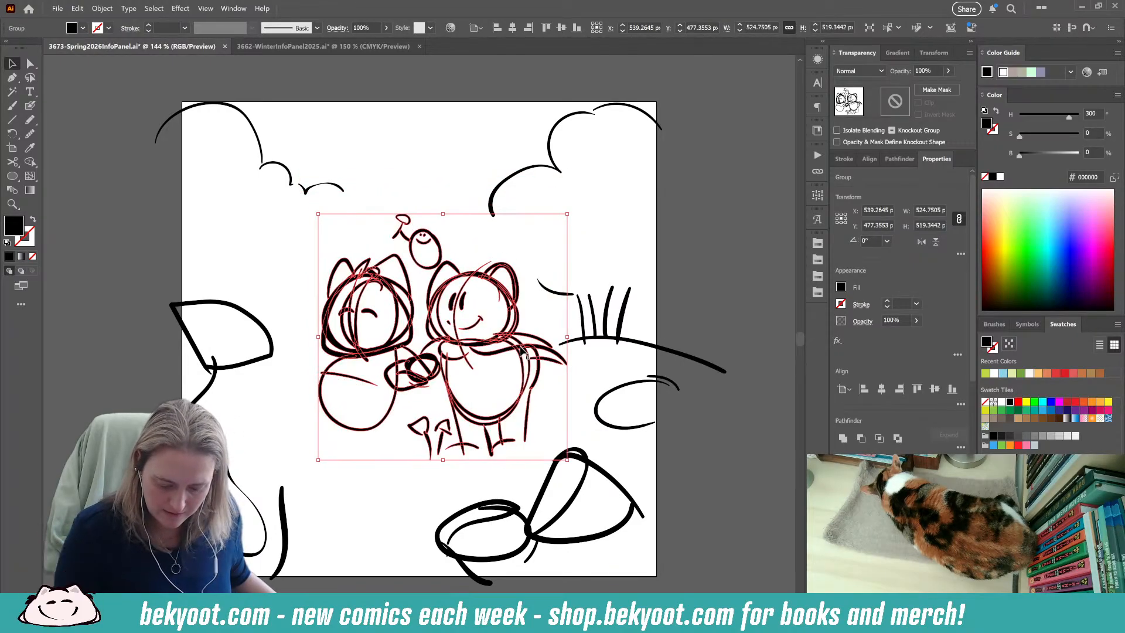
{"action": "key", "text": "ctrl+shift+b"}
{"action": "left_click", "coordinate": [708, 237]}
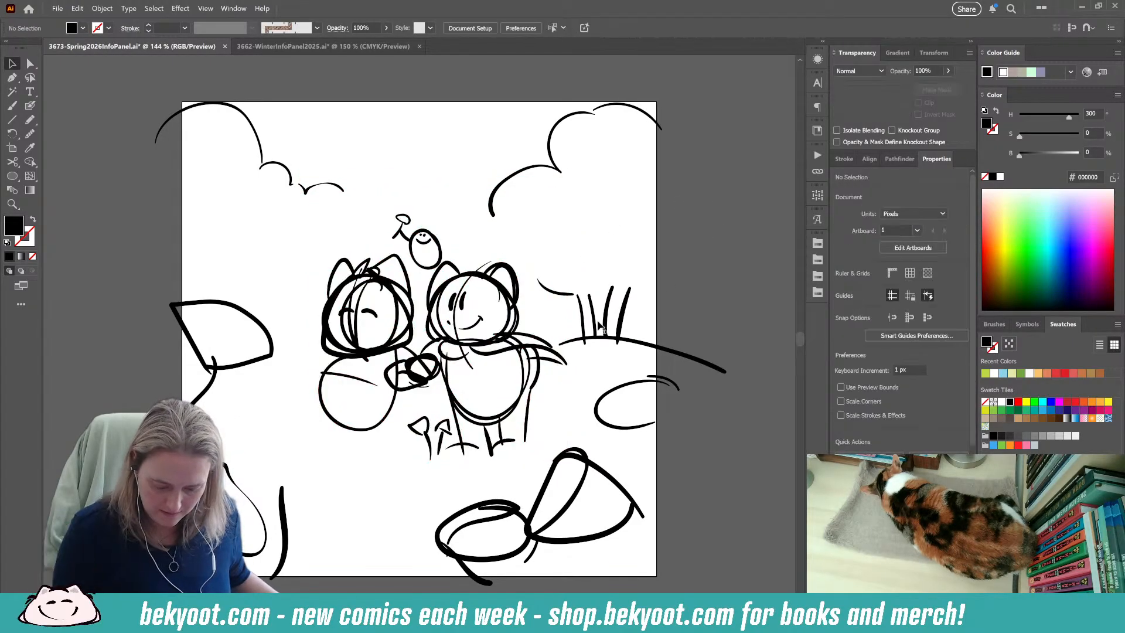
Sketch a placeholder rectangle across the top of the artboard and a line across the bottom to reserve the text areas.
{"action": "left_click", "coordinate": [30, 105]}
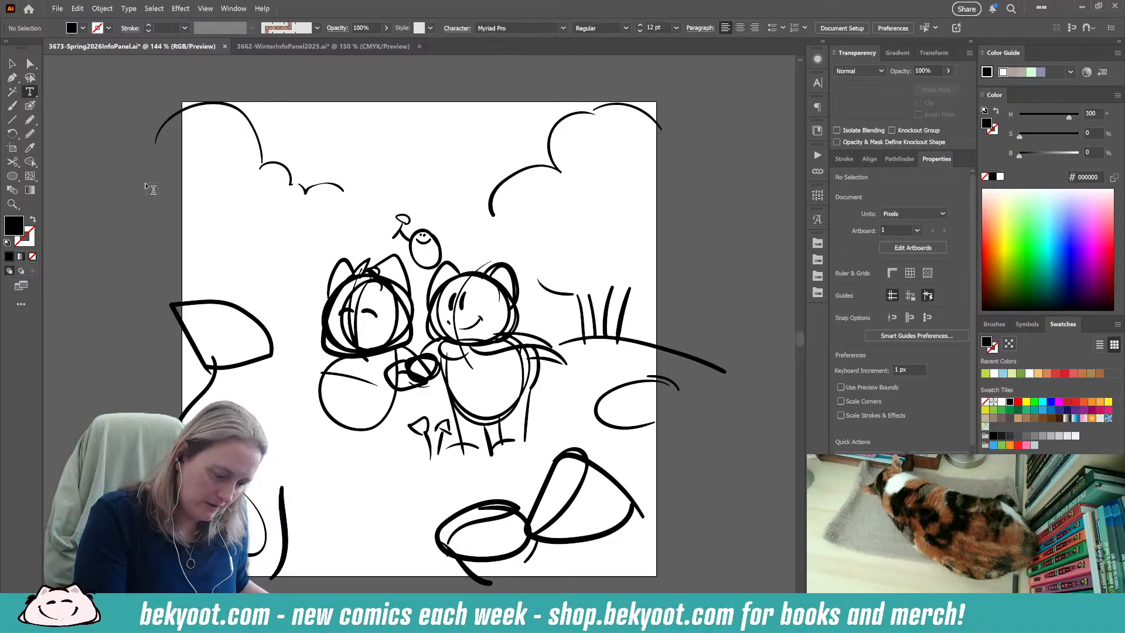
{"action": "mouse_move", "coordinate": [204, 117]}
{"action": "left_mouse_down"}
{"action": "mouse_move", "coordinate": [211, 210]}
{"action": "mouse_move", "coordinate": [637, 220]}
{"action": "mouse_move", "coordinate": [631, 144]}
{"action": "mouse_move", "coordinate": [580, 129]}
{"action": "mouse_move", "coordinate": [191, 133]}
{"action": "left_mouse_up"}
{"action": "mouse_move", "coordinate": [236, 530]}
{"action": "left_mouse_down"}
{"action": "mouse_move", "coordinate": [563, 536]}
{"action": "mouse_move", "coordinate": [702, 554]}
{"action": "left_mouse_up"}
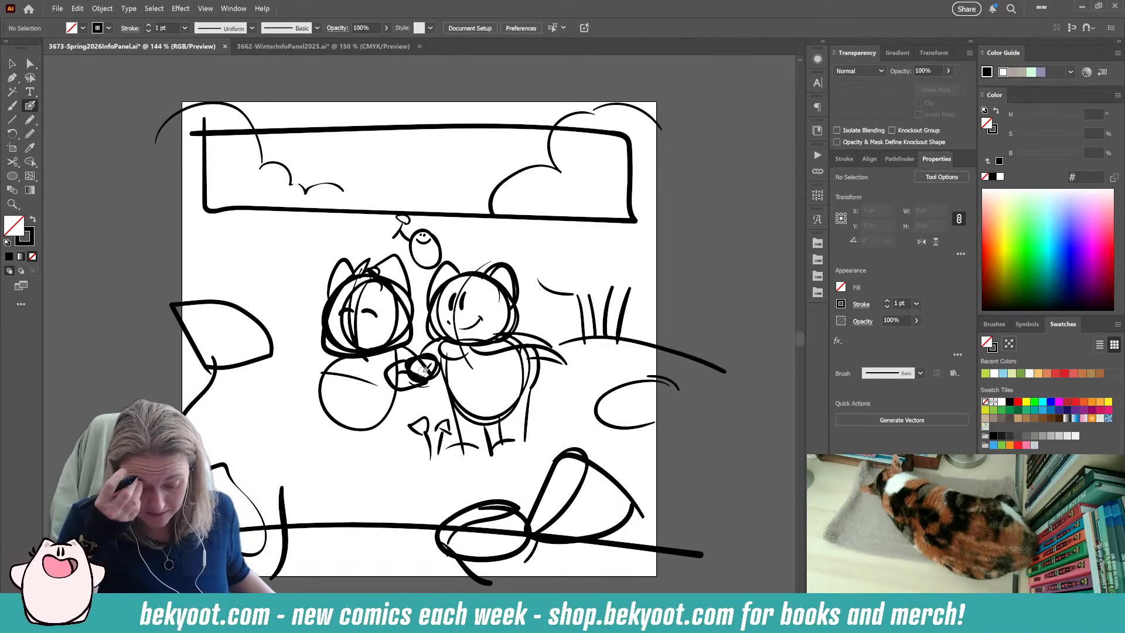
Move the character group right and slightly down, centring it below the header placeholder.
{"action": "left_click", "coordinate": [531, 413], "text": "ctrl"}
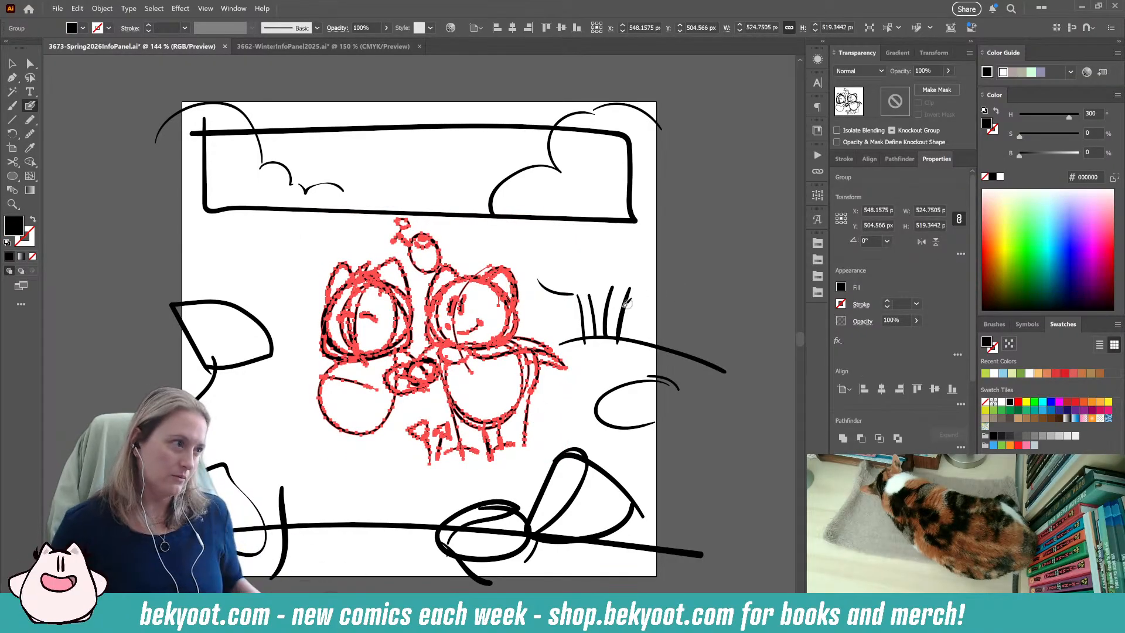
{"action": "key", "text": "ctrl"}
{"action": "left_click_drag", "start_coordinate": [527, 402], "coordinate": [558, 409]}
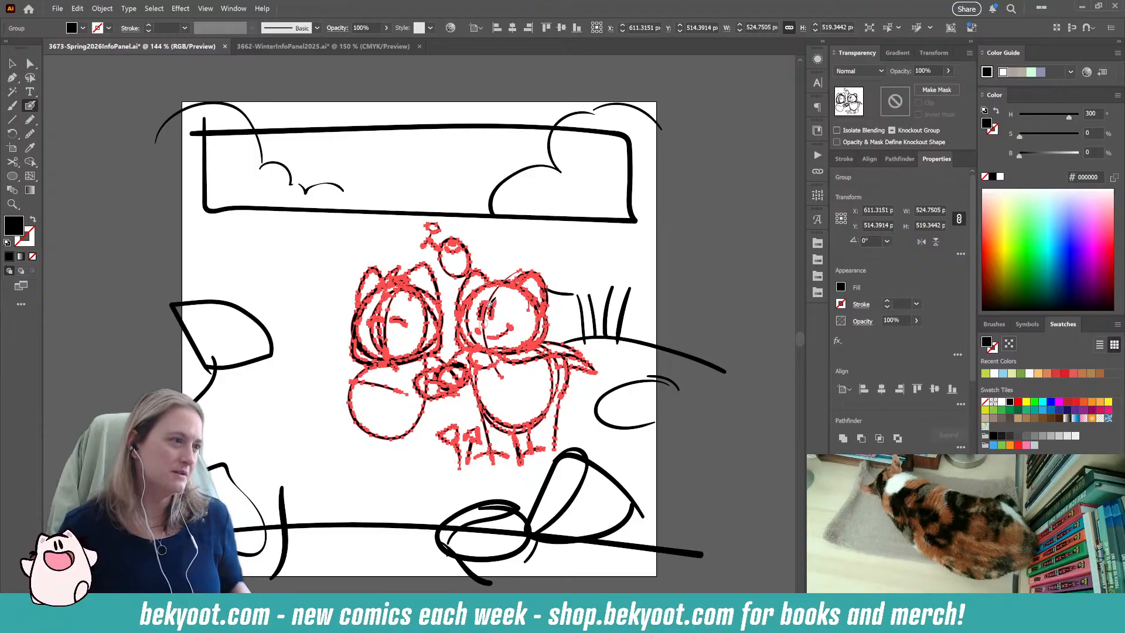
{"action": "left_click", "coordinate": [708, 274], "text": "ctrl"}
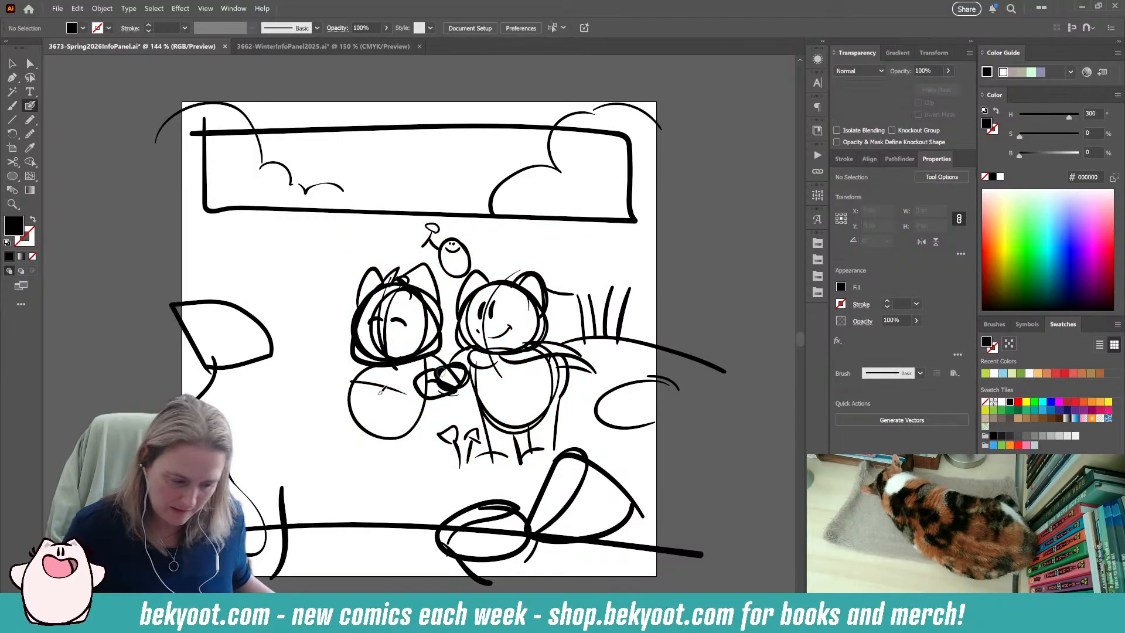
Delete the header placeholder rectangle and the bottom placeholder line.
{"action": "left_click", "coordinate": [586, 218]}
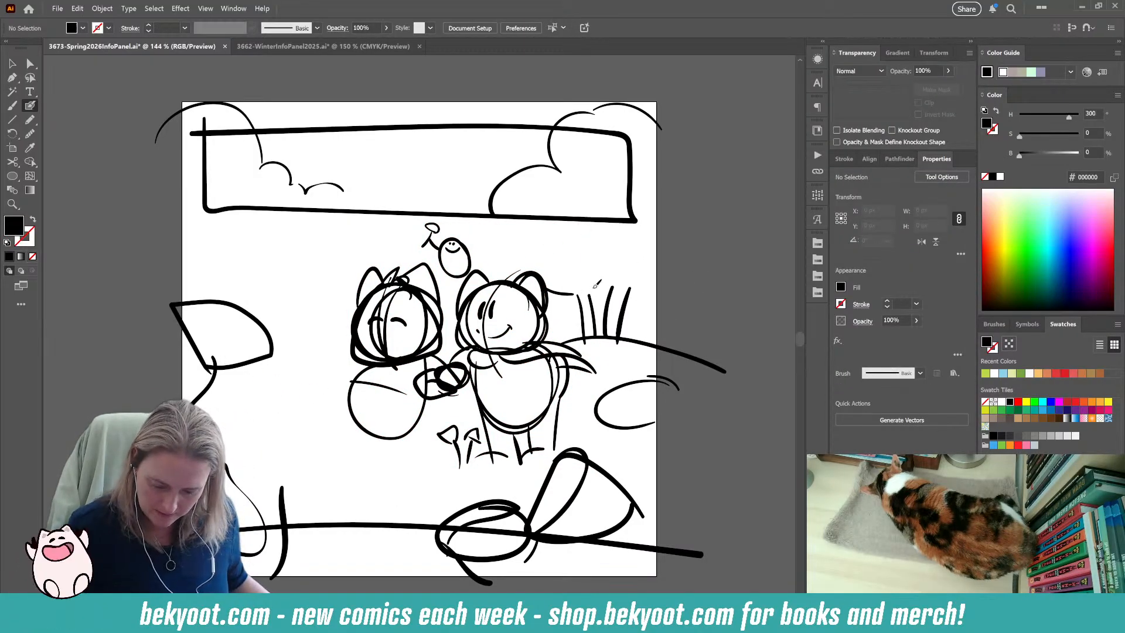
{"action": "left_click", "coordinate": [591, 220], "text": "ctrl"}
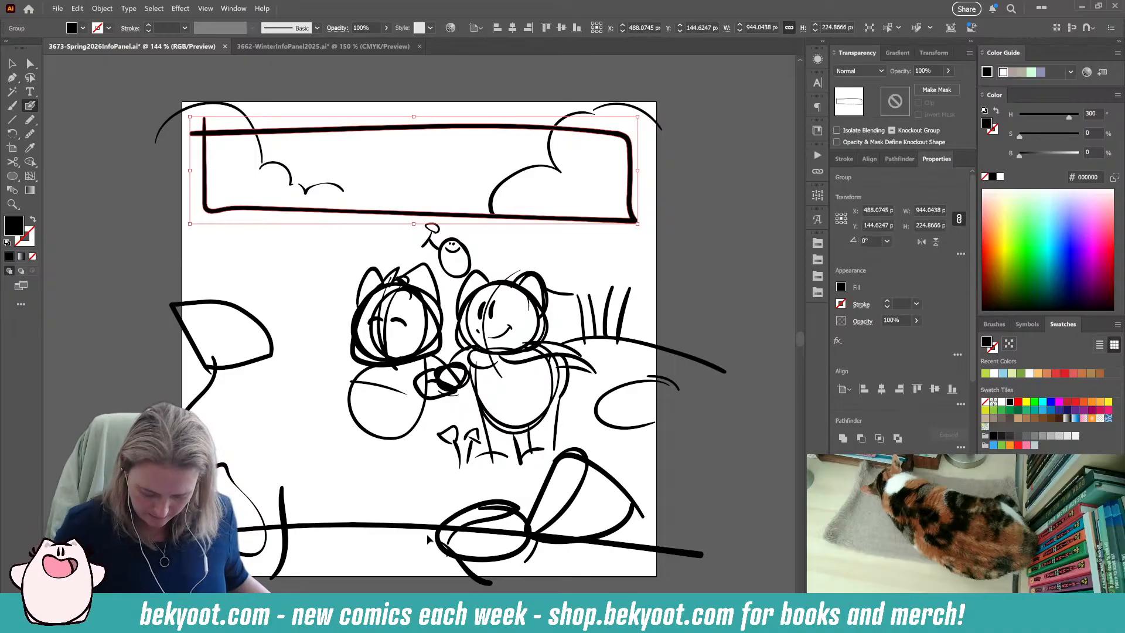
{"action": "left_click", "coordinate": [372, 527], "text": "ctrl+shift"}
{"action": "key", "text": "Delete"}
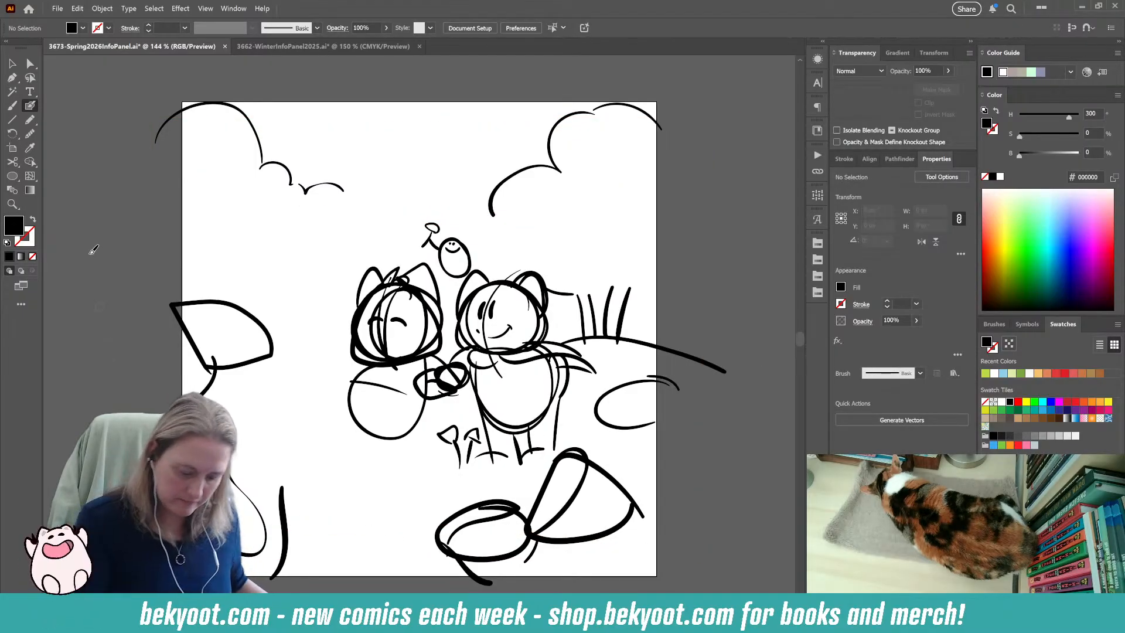
Group all the sketch strokes on the artboard and set the group's opacity to 30%.
{"action": "left_click", "coordinate": [12, 62]}
{"action": "mouse_move", "coordinate": [110, 76]}
{"action": "left_mouse_down"}
{"action": "mouse_move", "coordinate": [452, 273]}
{"action": "mouse_move", "coordinate": [726, 575]}
{"action": "left_mouse_up"}
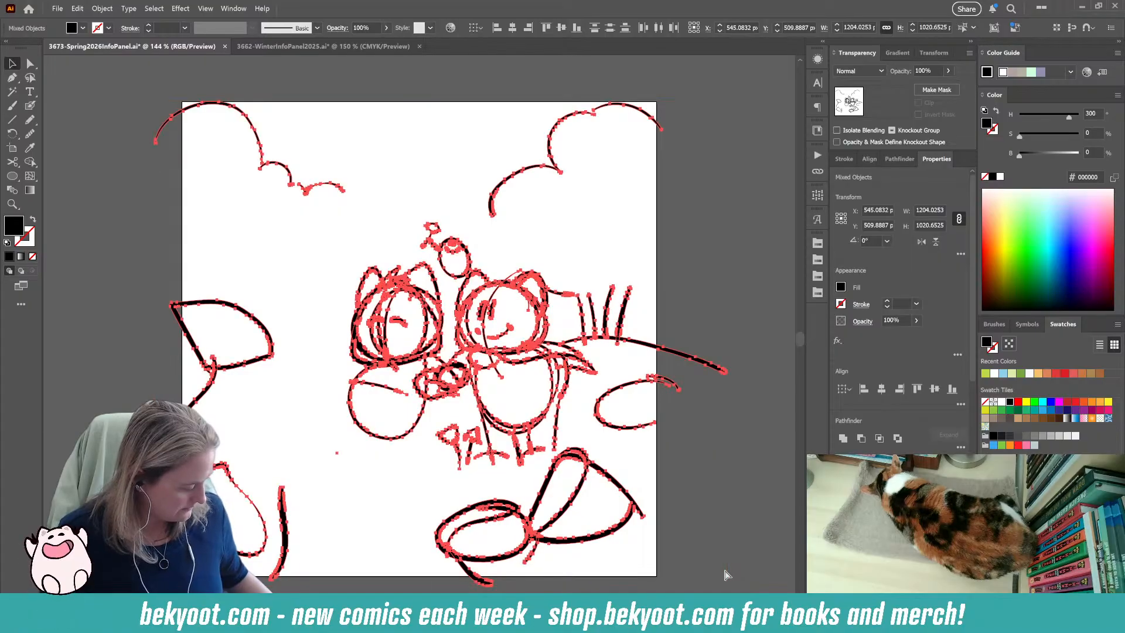
{"action": "key", "text": "ctrl+g"}
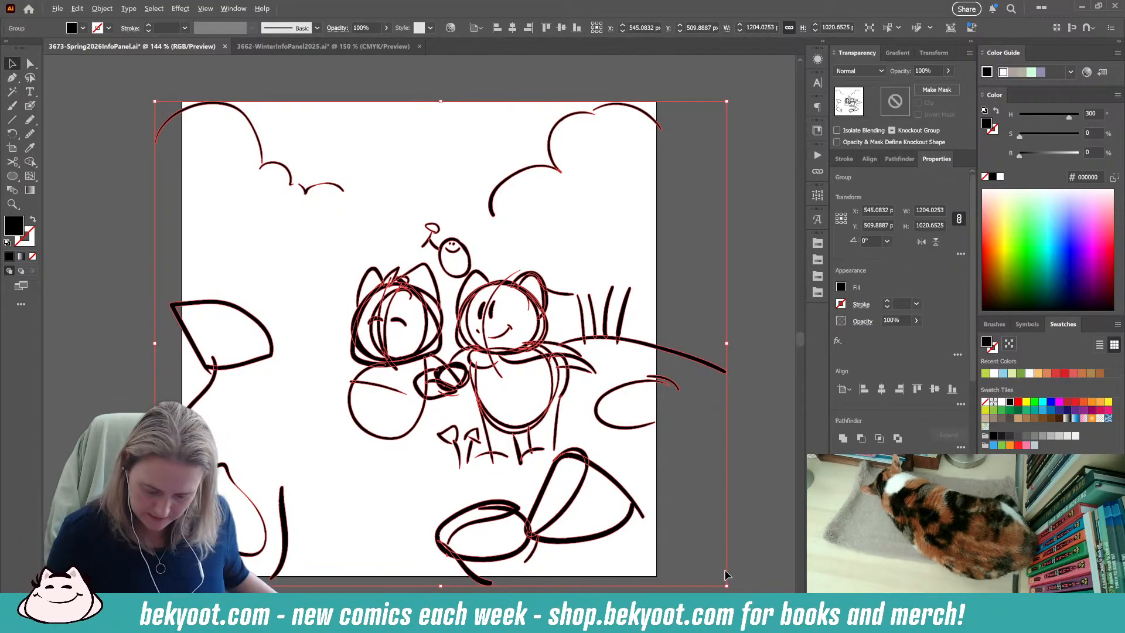
{"action": "left_click", "coordinate": [30, 106]}
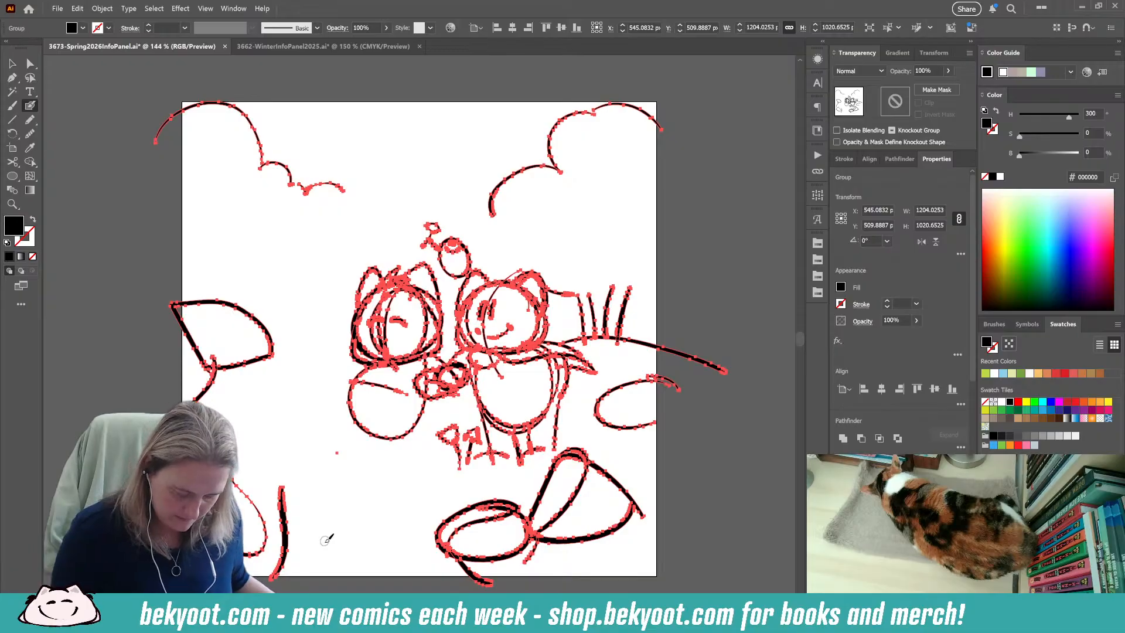
{"action": "left_click", "coordinate": [932, 70]}
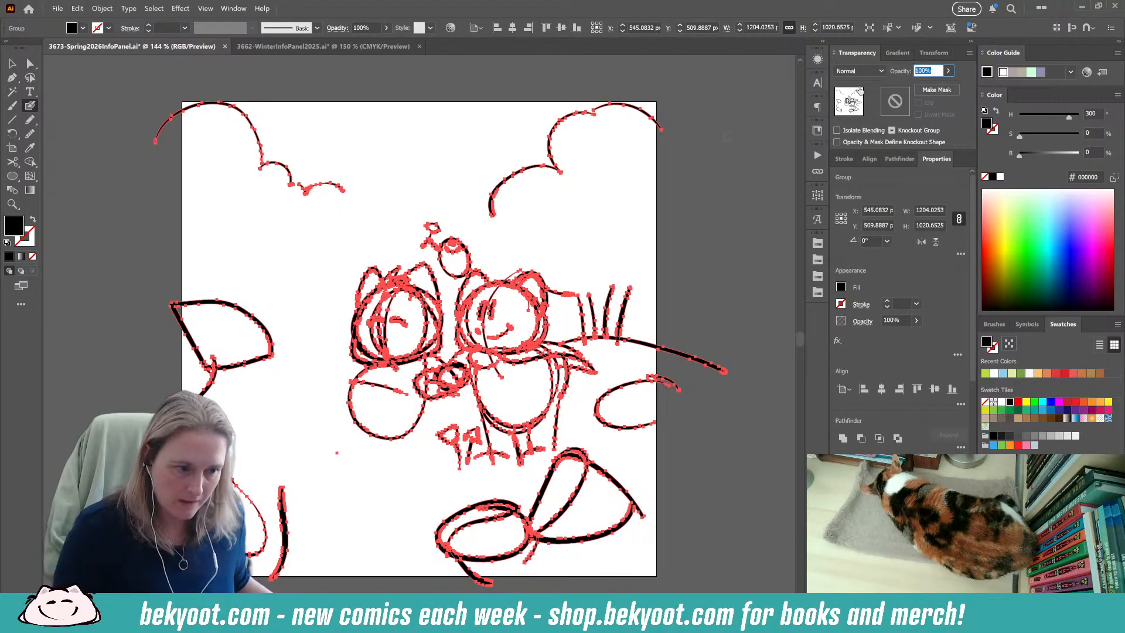
{"action": "type", "text": "30"}
{"action": "key", "text": "Return"}
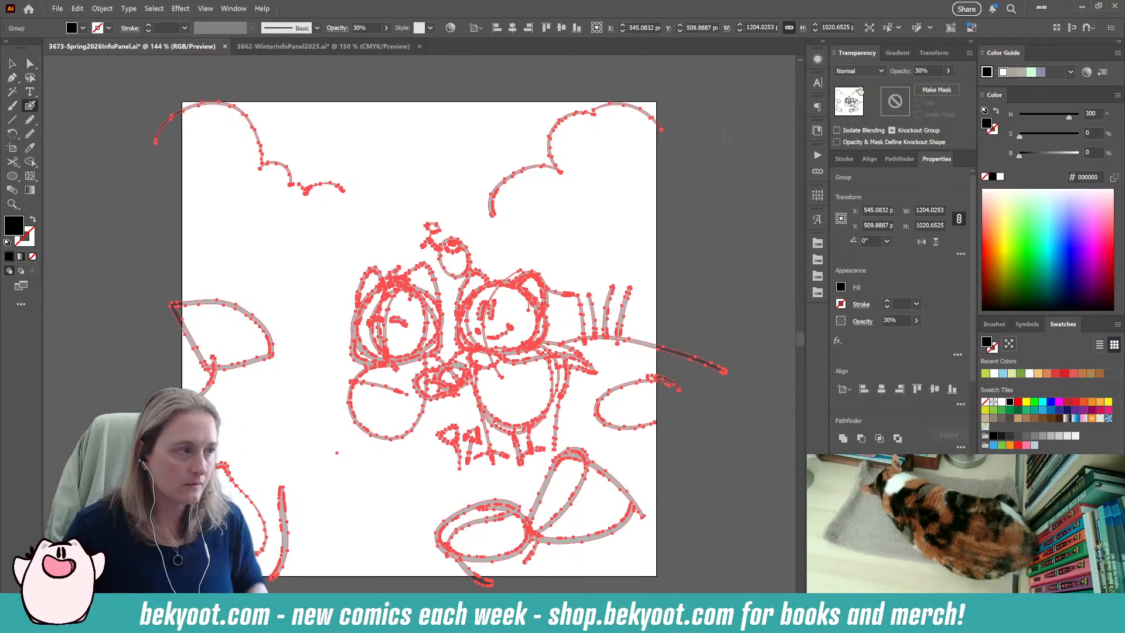
{"action": "key", "text": "ctrl"}
{"action": "left_click", "coordinate": [689, 304], "text": "ctrl"}
{"action": "left_click_drag", "start_coordinate": [437, 441], "coordinate": [443, 397]}
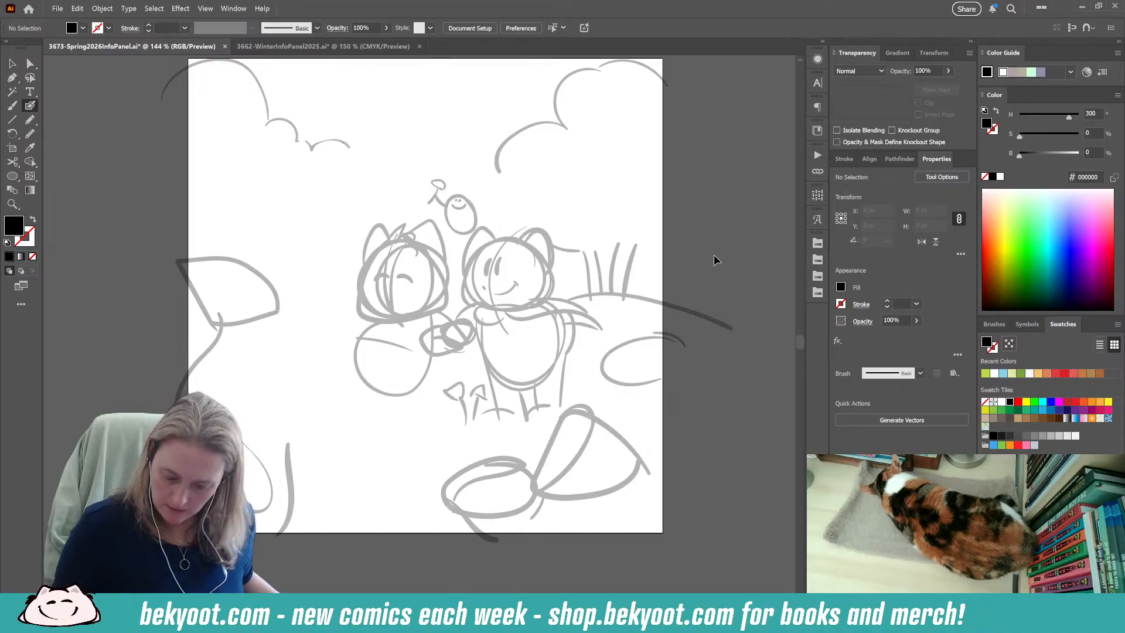
{"action": "left_click_drag", "start_coordinate": [454, 375], "coordinate": [422, 364]}
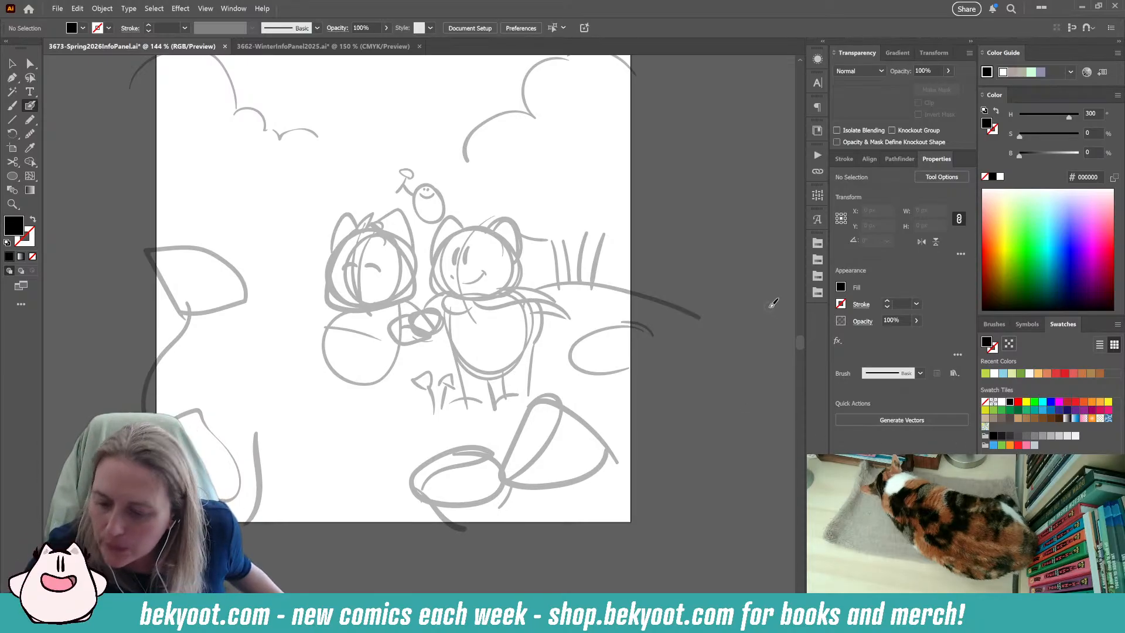
{"action": "left_click", "coordinate": [205, 9]}
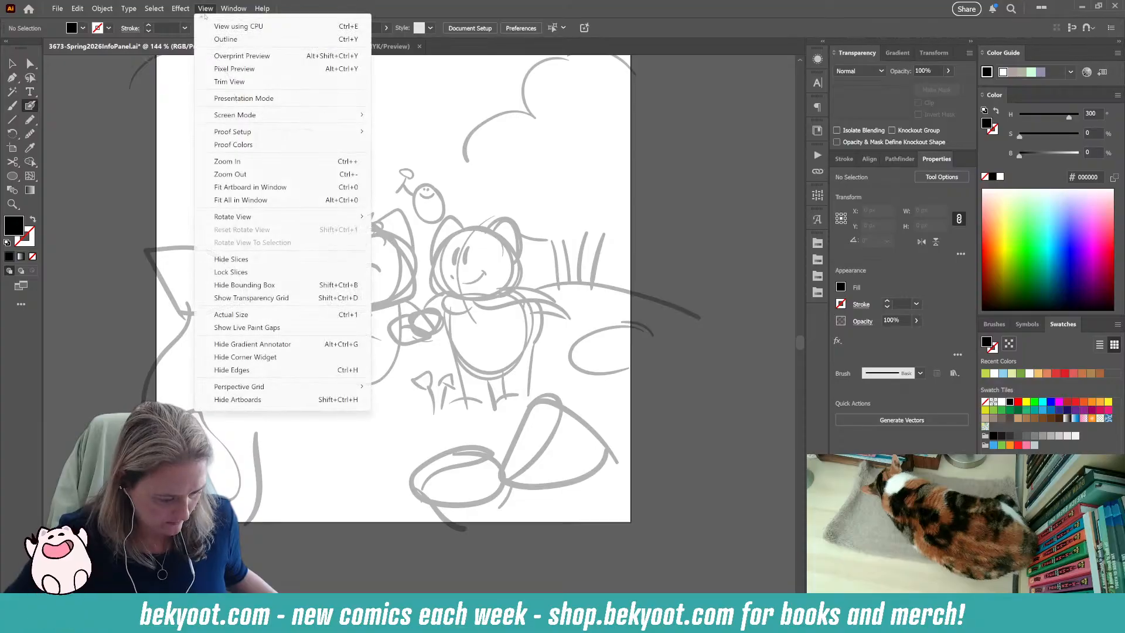
{"action": "mouse_move", "coordinate": [233, 10]}
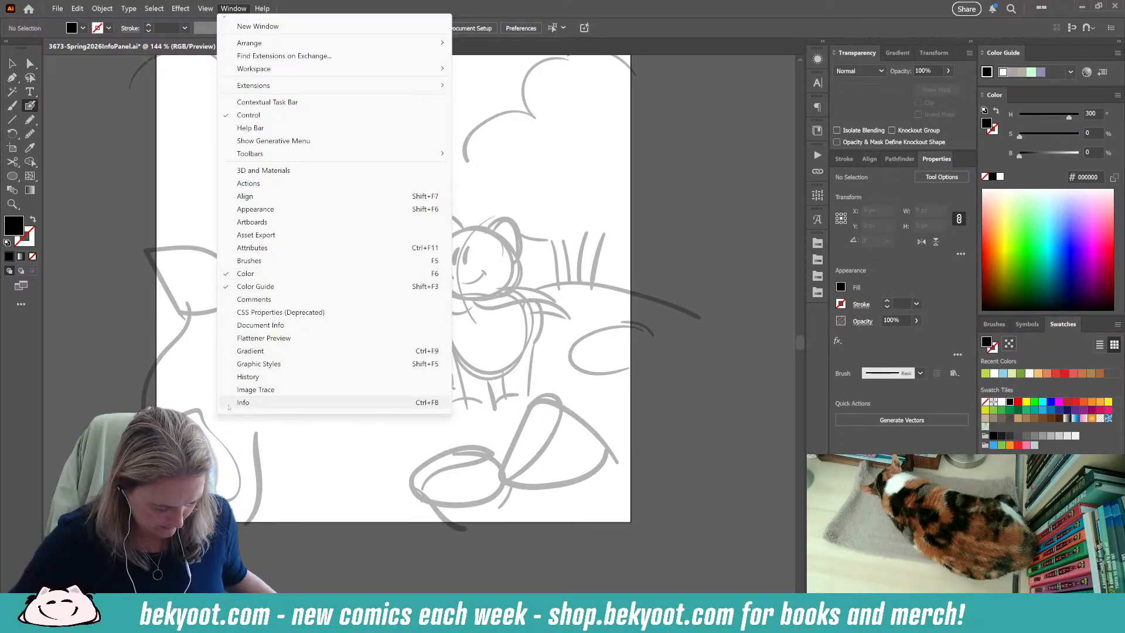
{"action": "mouse_move", "coordinate": [225, 414]}
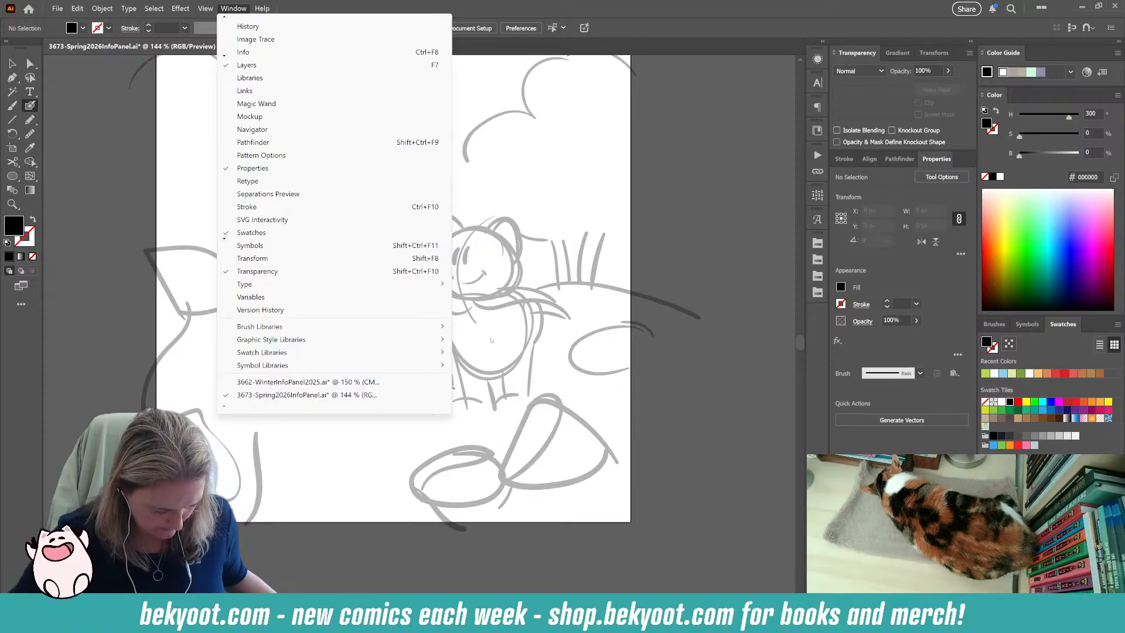
{"action": "left_click", "coordinate": [454, 6]}
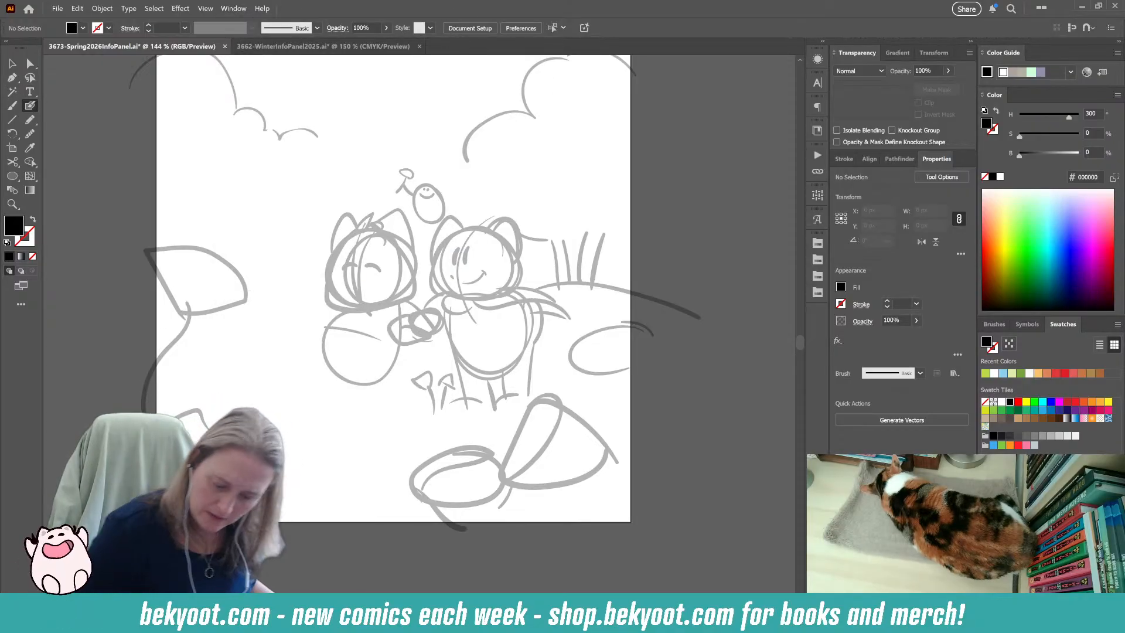
{"action": "left_click_drag", "start_coordinate": [432, 536], "coordinate": [415, 522]}
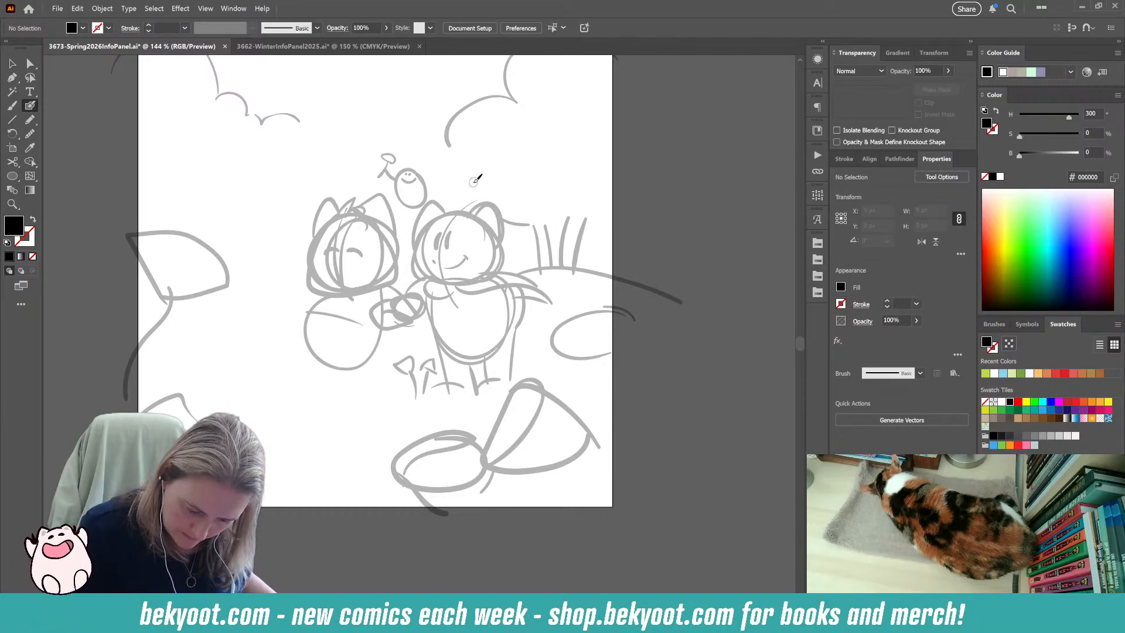
Try small brush marks on the left character's face and undo them.
{"action": "left_click_drag", "start_coordinate": [361, 263], "coordinate": [362, 264]}
{"action": "key", "text": "ctrl+z"}
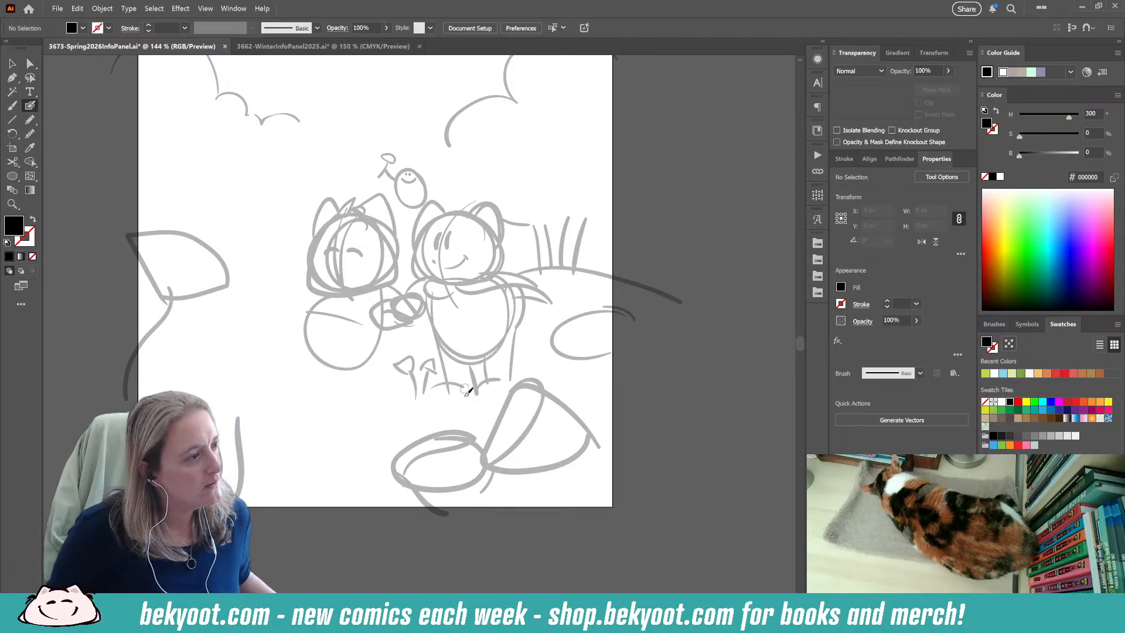
{"action": "scroll", "coordinate": [489, 519], "scroll_direction": "down", "scroll_amount": 1}
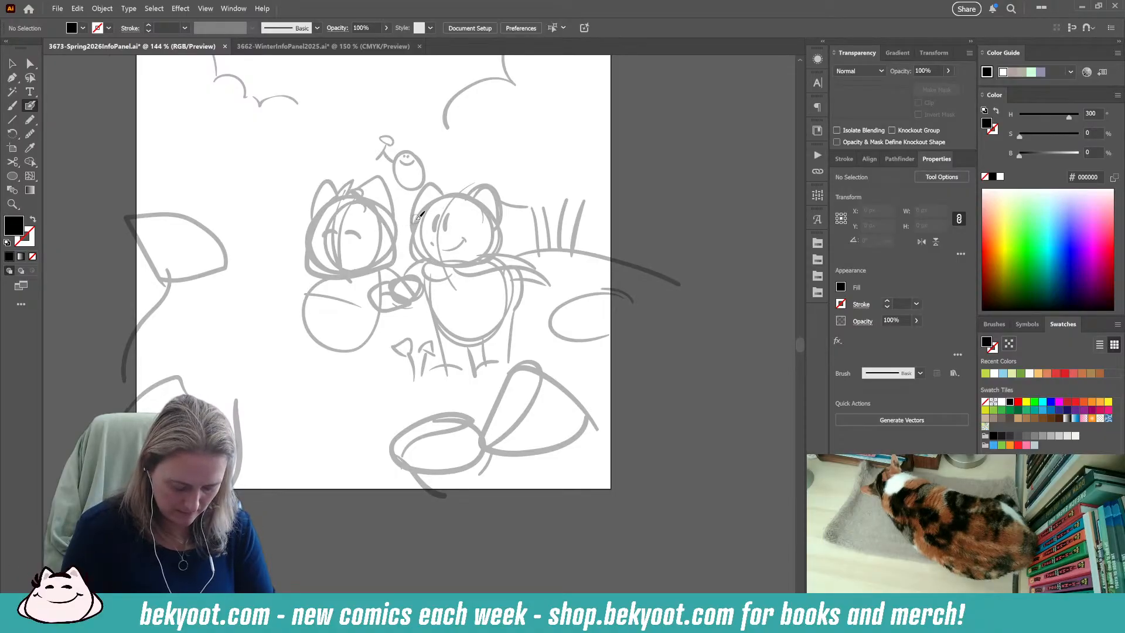
{"action": "key", "text": "shift+x"}
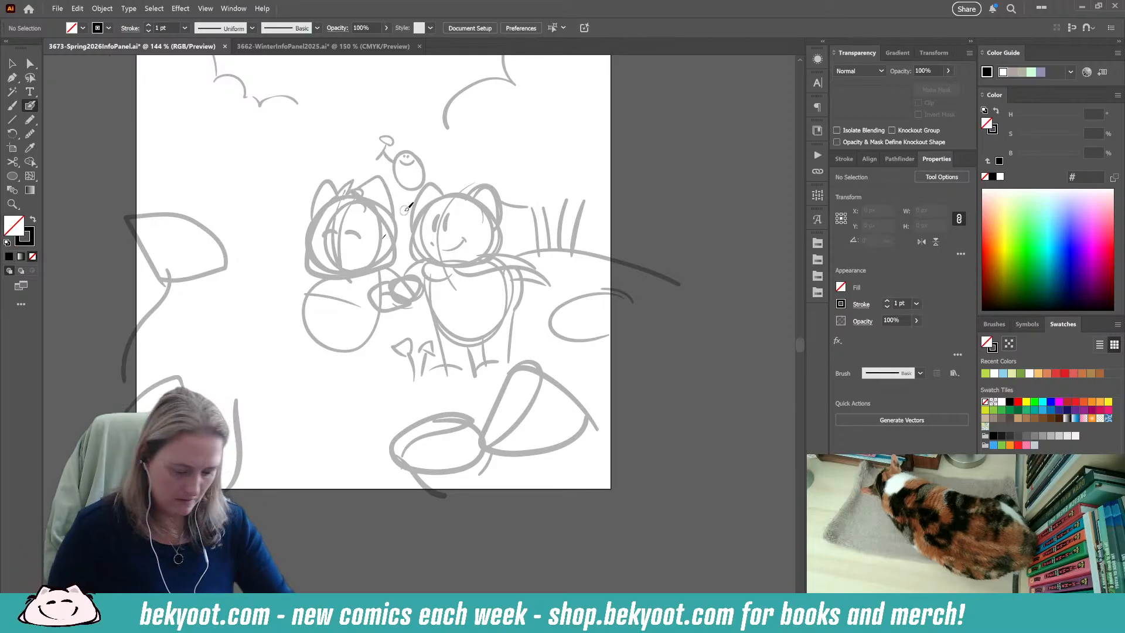
{"action": "left_click_drag", "start_coordinate": [386, 237], "coordinate": [383, 233]}
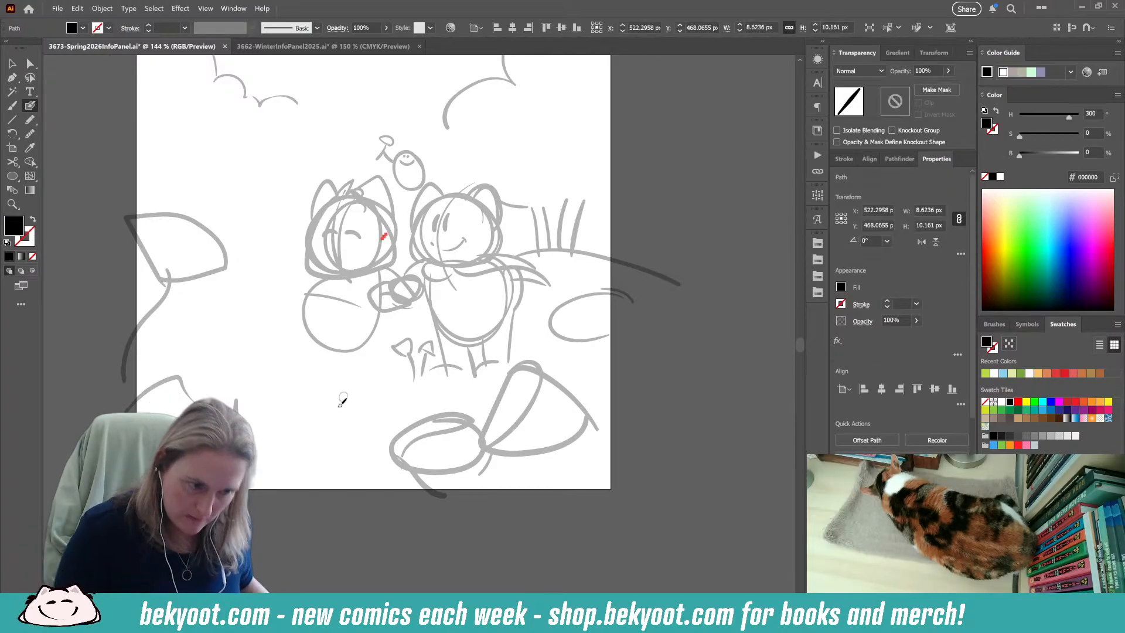
{"action": "key", "text": "ctrl+z"}
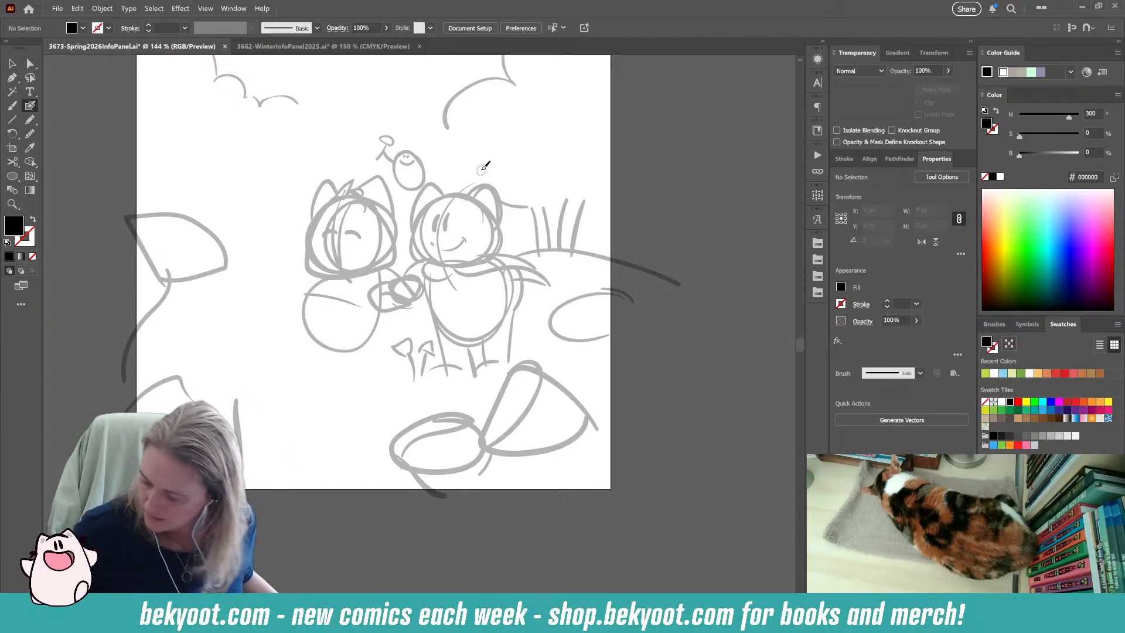
Ink the right character's head as a closed, rounded black outline following the faded sketch.
{"action": "key", "text": "ctrl+plus"}
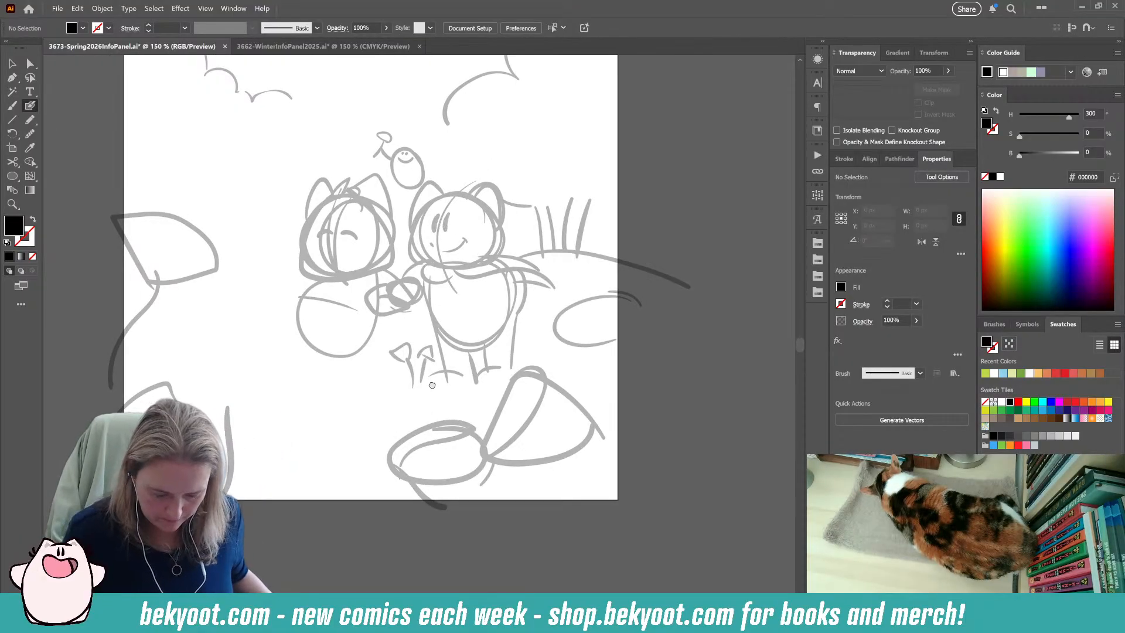
{"action": "left_click_drag", "start_coordinate": [432, 383], "coordinate": [439, 425]}
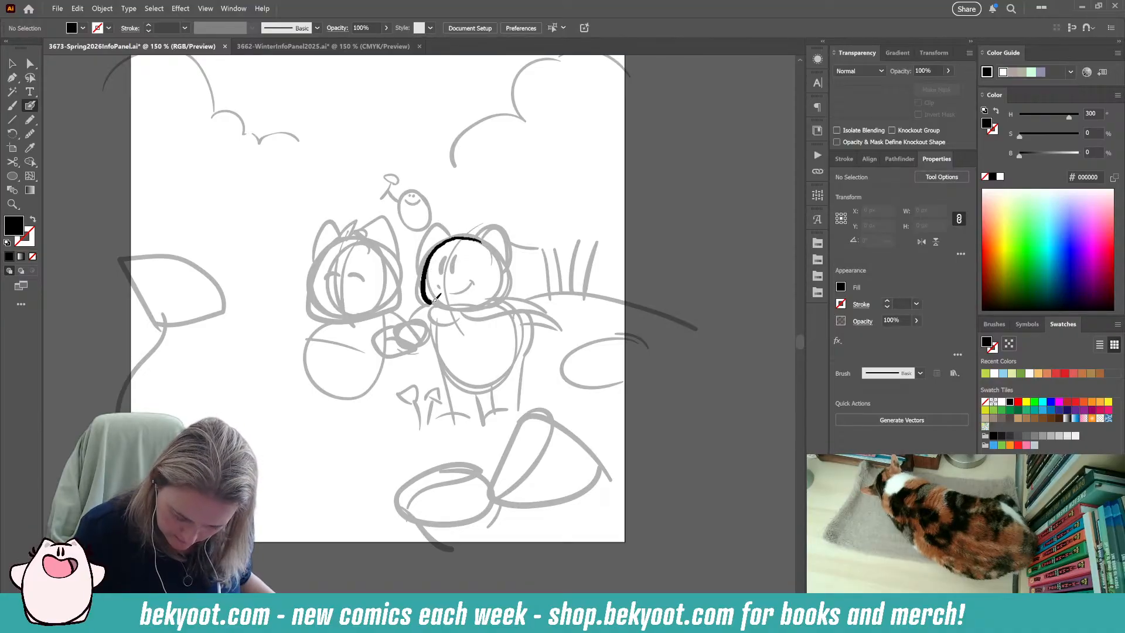
{"action": "left_click_drag", "start_coordinate": [434, 300], "coordinate": [435, 302]}
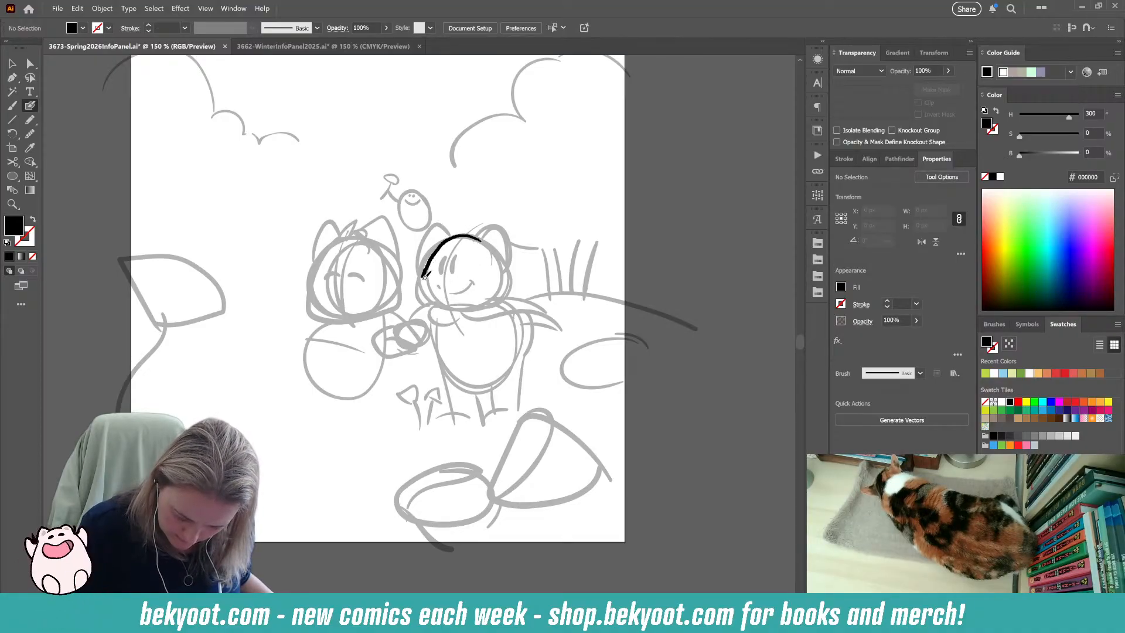
{"action": "left_click_drag", "start_coordinate": [456, 302], "coordinate": [487, 312]}
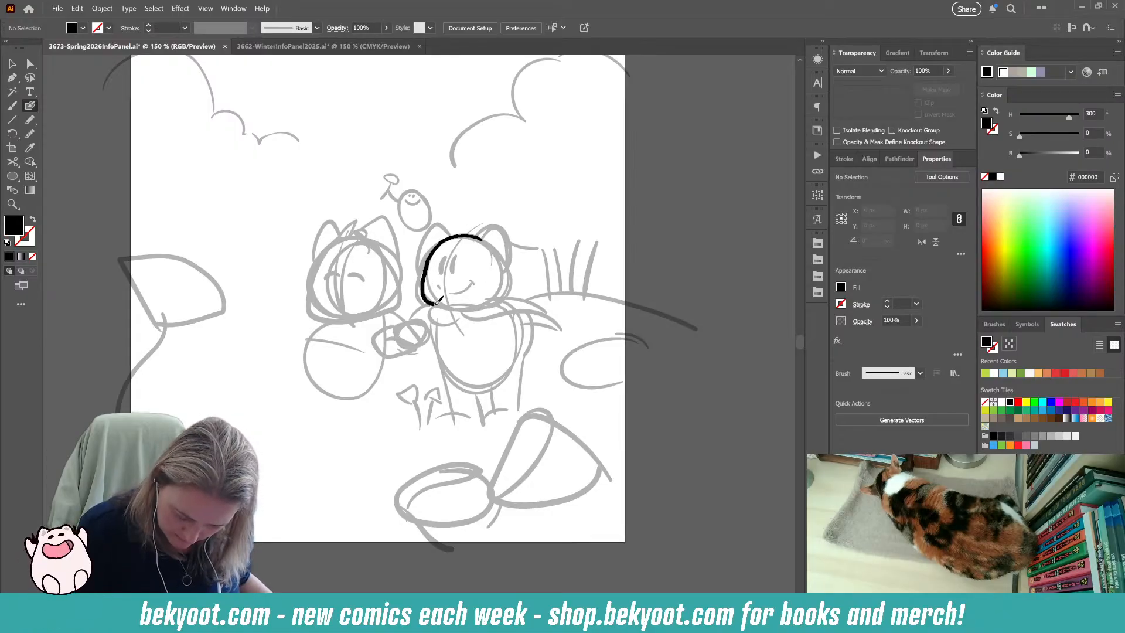
{"action": "mouse_move", "coordinate": [488, 301]}
{"action": "left_mouse_down"}
{"action": "mouse_move", "coordinate": [506, 263]}
{"action": "mouse_move", "coordinate": [476, 235]}
{"action": "left_mouse_up"}
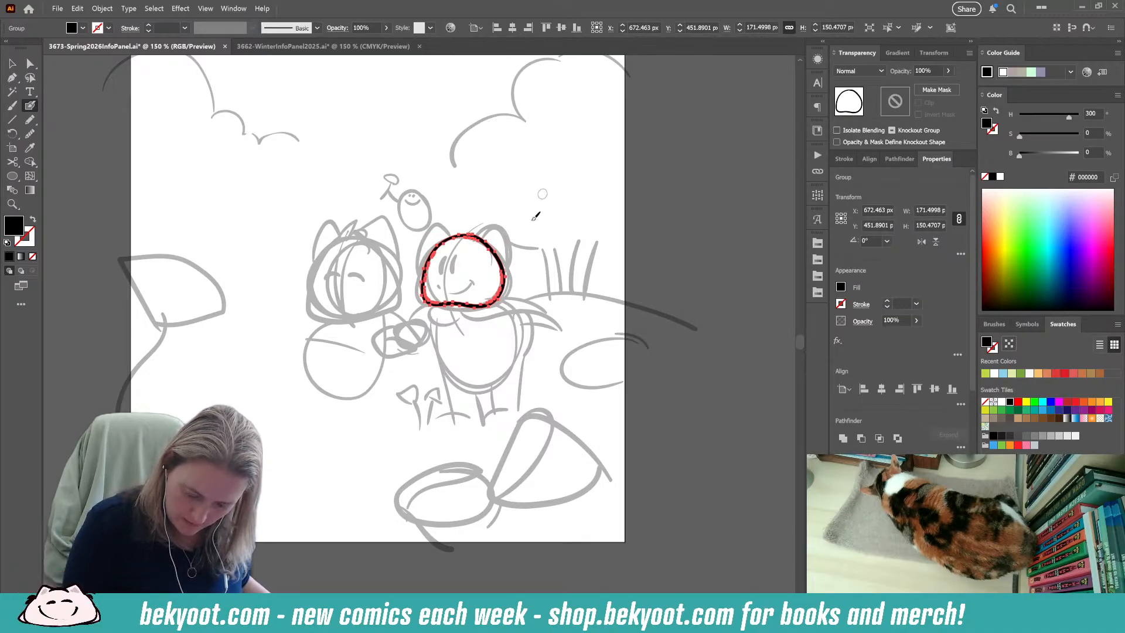
Smooth the right character's head outline by 4%, undo the extra anchor point edit, and deselect the outline.
{"action": "left_click", "coordinate": [30, 134]}
{"action": "left_click_drag", "start_coordinate": [540, 101], "coordinate": [544, 105]}
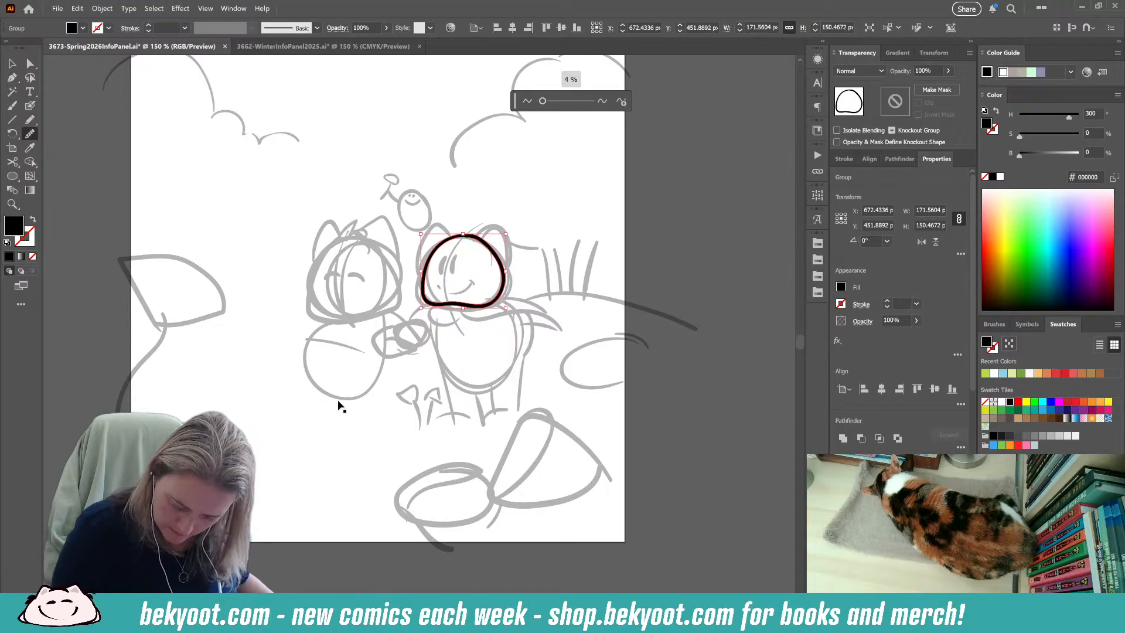
{"action": "left_click_drag", "start_coordinate": [463, 236], "coordinate": [494, 249]}
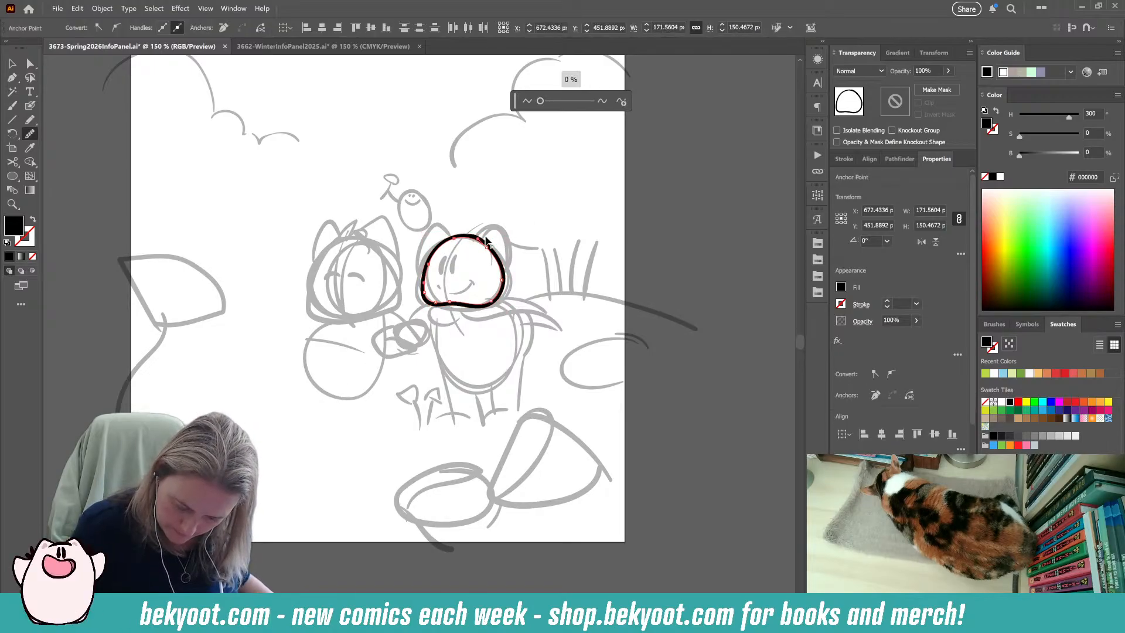
{"action": "key", "text": "ctrl+z"}
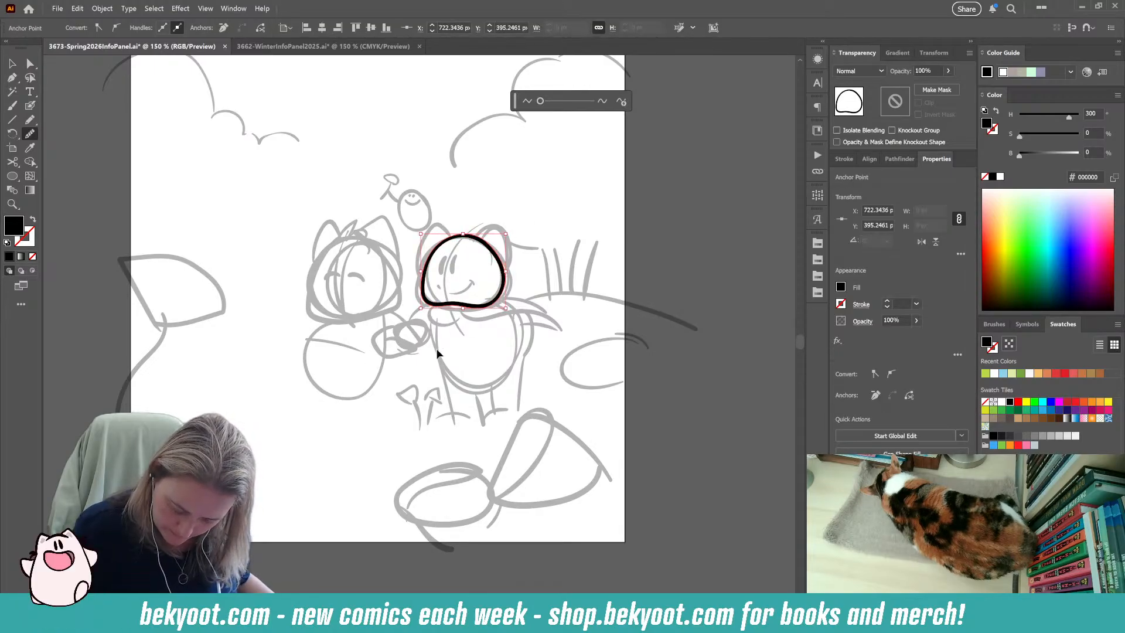
{"action": "key", "text": "ctrl+shift+a"}
{"action": "key", "text": "b"}
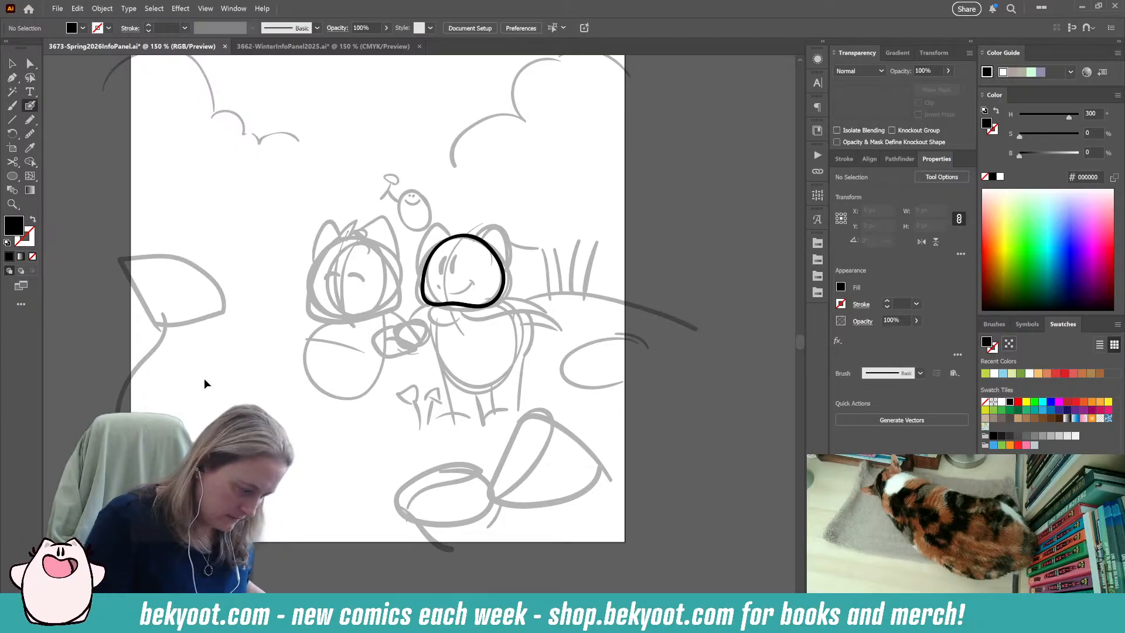
{"action": "mouse_move", "coordinate": [475, 225]}
{"action": "left_mouse_down"}
{"action": "mouse_move", "coordinate": [450, 266]}
{"action": "mouse_move", "coordinate": [452, 323]}
{"action": "left_mouse_up"}
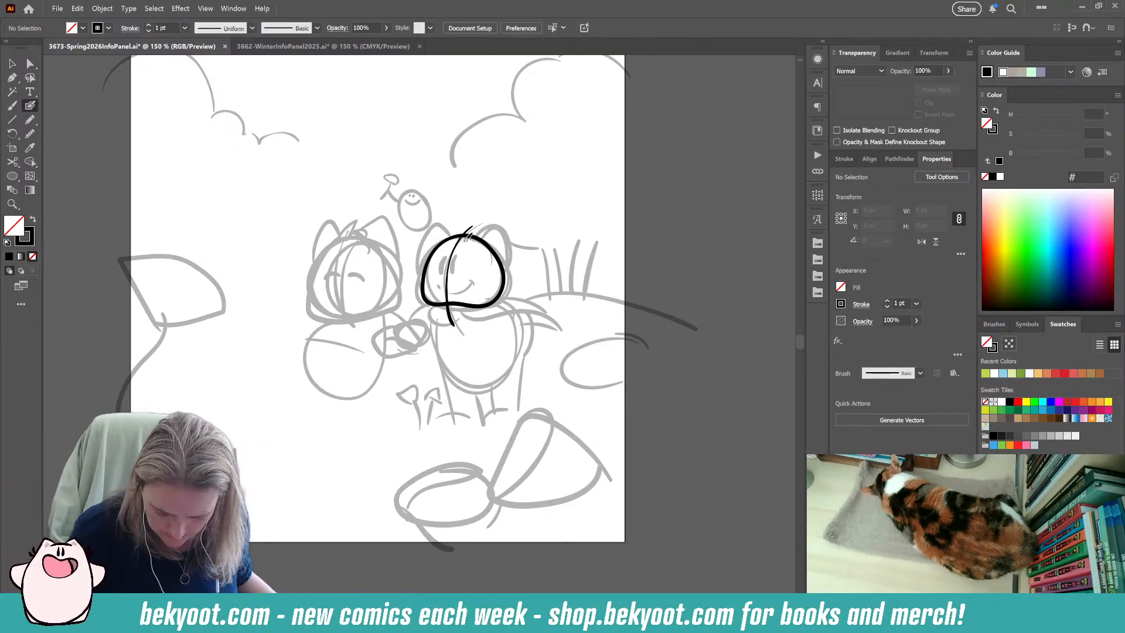
{"action": "key", "text": "ctrl+z"}
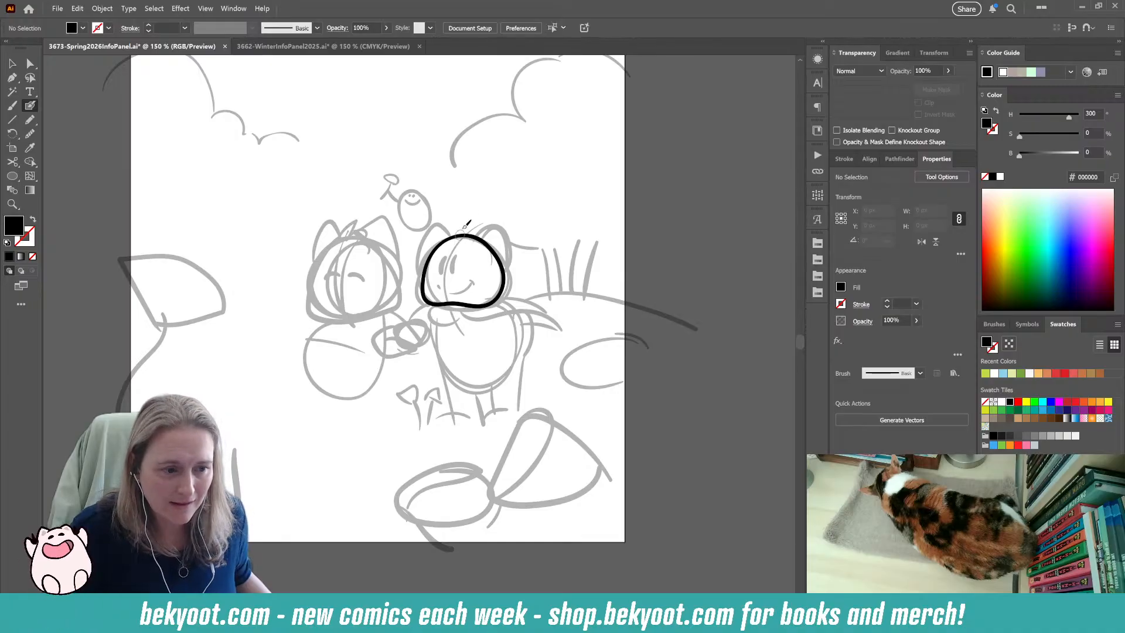
{"action": "mouse_move", "coordinate": [476, 225]}
{"action": "left_mouse_down"}
{"action": "mouse_move", "coordinate": [448, 287]}
{"action": "mouse_move", "coordinate": [451, 324]}
{"action": "left_mouse_up"}
{"action": "key", "text": "ctrl+z"}
Ink a curved vertical line from above the right character's head to just below the chin and group it with the head outline.
{"action": "mouse_move", "coordinate": [478, 224]}
{"action": "left_mouse_down"}
{"action": "mouse_move", "coordinate": [459, 239]}
{"action": "mouse_move", "coordinate": [455, 312]}
{"action": "left_mouse_up"}
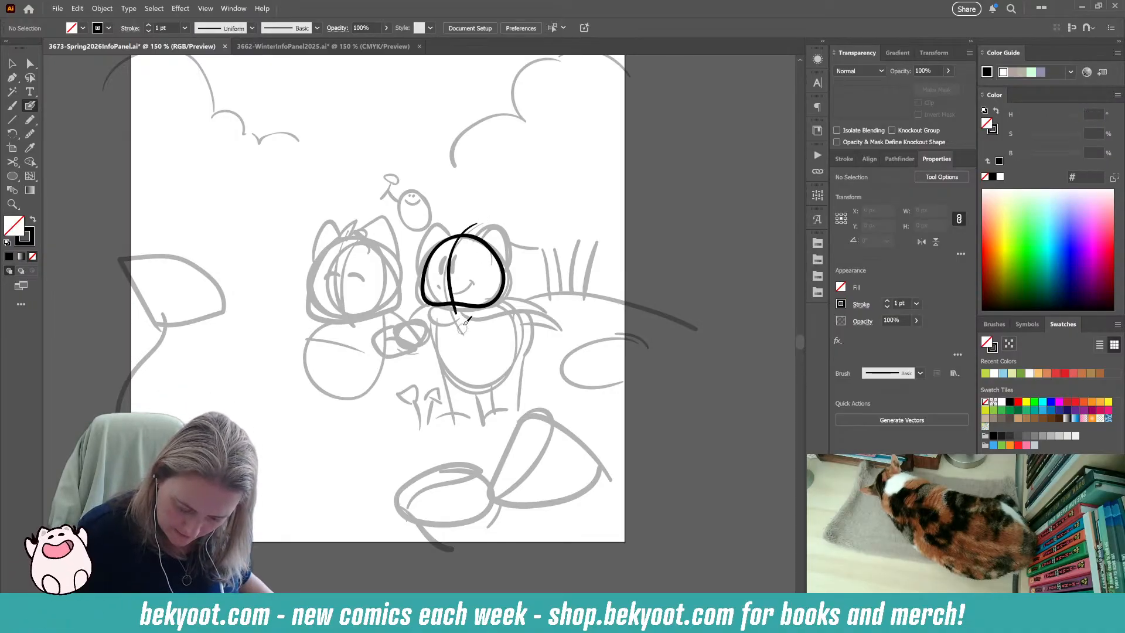
{"action": "left_click", "coordinate": [451, 288], "text": "ctrl"}
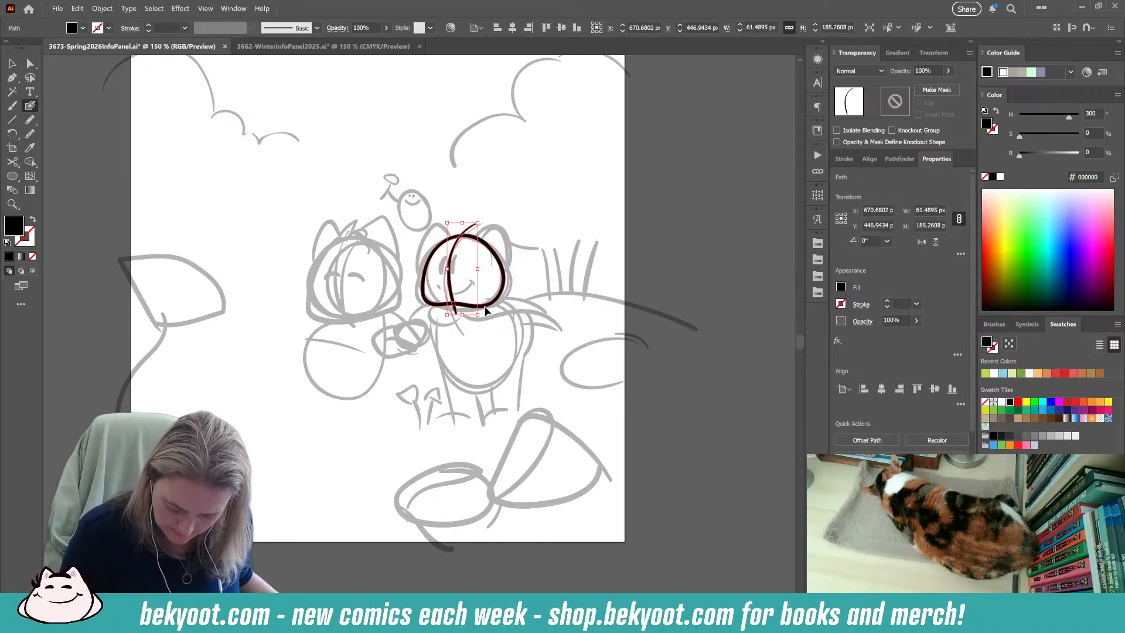
{"action": "left_click", "coordinate": [486, 307], "text": "ctrl+shift"}
{"action": "key", "text": "ctrl+g"}
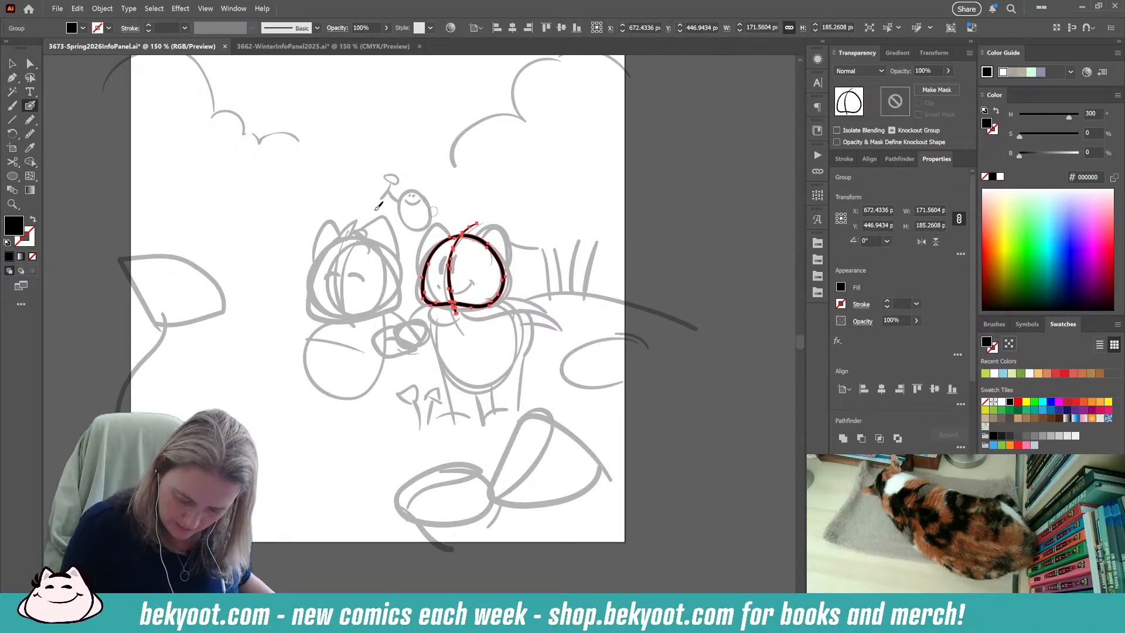
Enlarge the right character's head group slightly and rotate it about 3 degrees clockwise to match the sketch.
{"action": "key", "text": "v"}
{"action": "key", "text": "ctrl"}
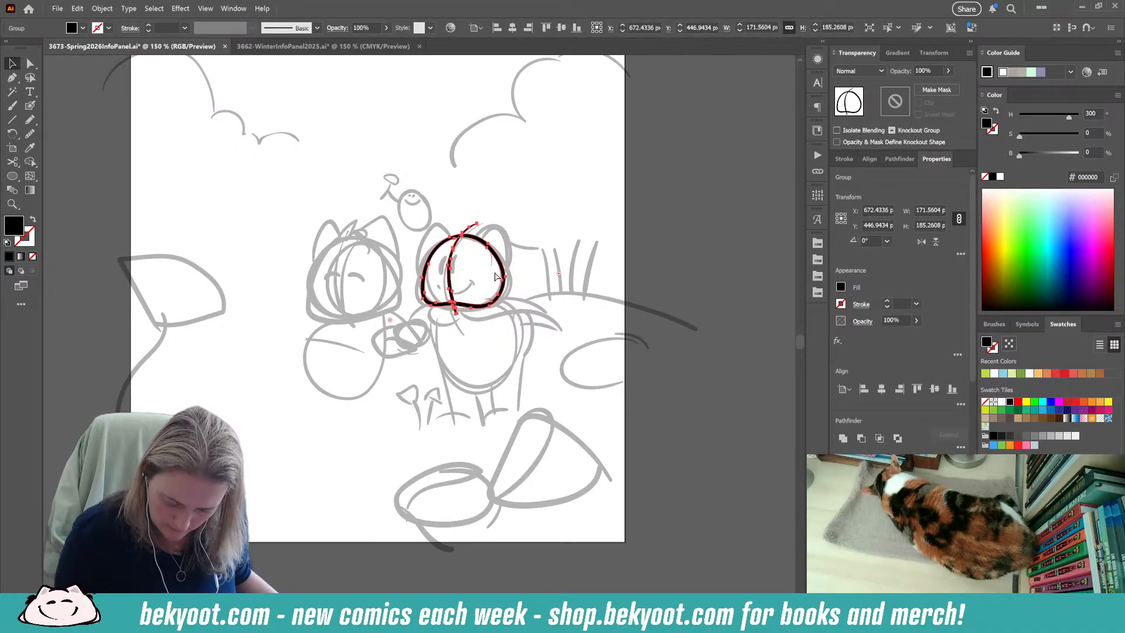
{"action": "left_click_drag", "start_coordinate": [510, 223], "coordinate": [513, 230]}
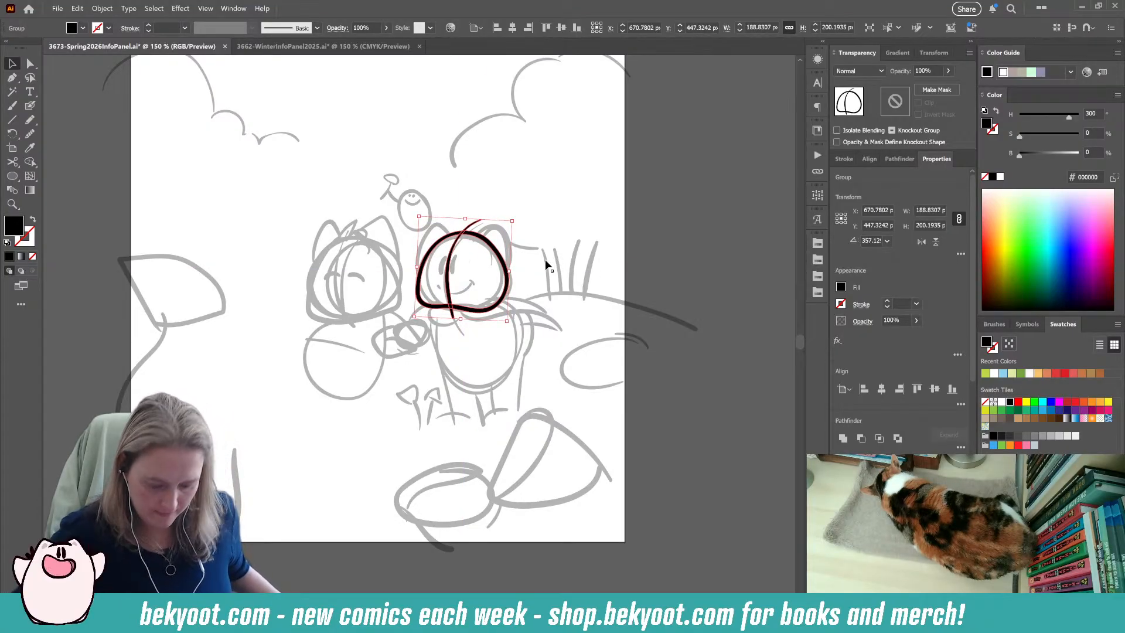
Isolate the right character's head group, shrink its lines slightly, and nudge them a little to the right.
{"action": "scroll", "coordinate": [454, 256], "scroll_direction": "up", "scroll_amount": 2}
{"action": "left_click", "coordinate": [350, 434], "text": "ctrl"}
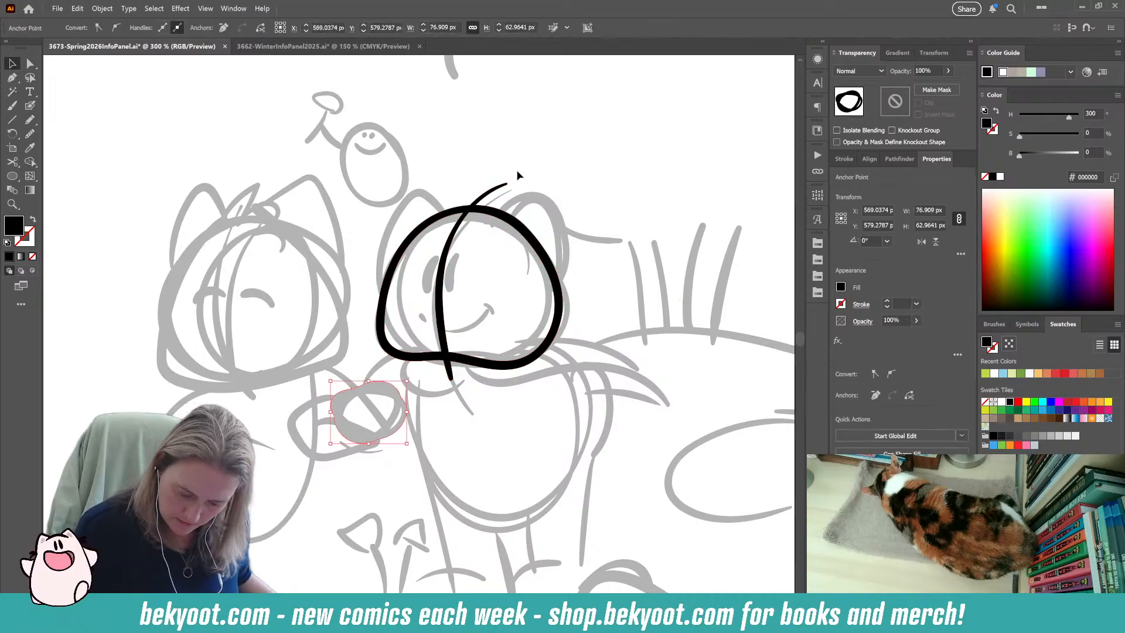
{"action": "left_click", "coordinate": [532, 240]}
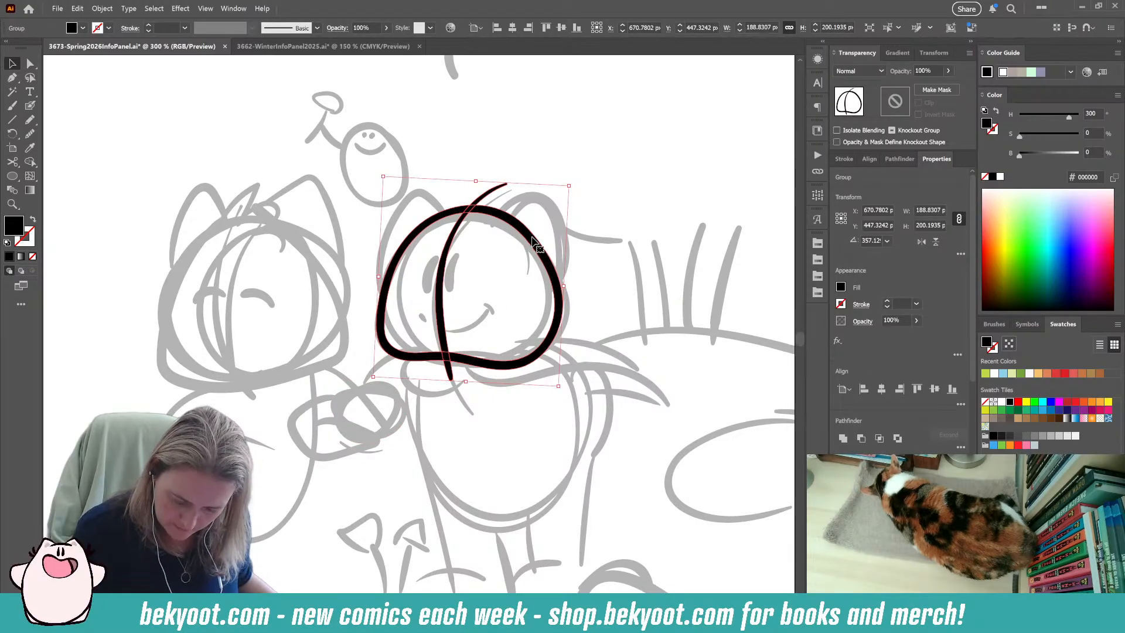
{"action": "double_click", "coordinate": [532, 240]}
{"action": "key", "text": "shift+b"}
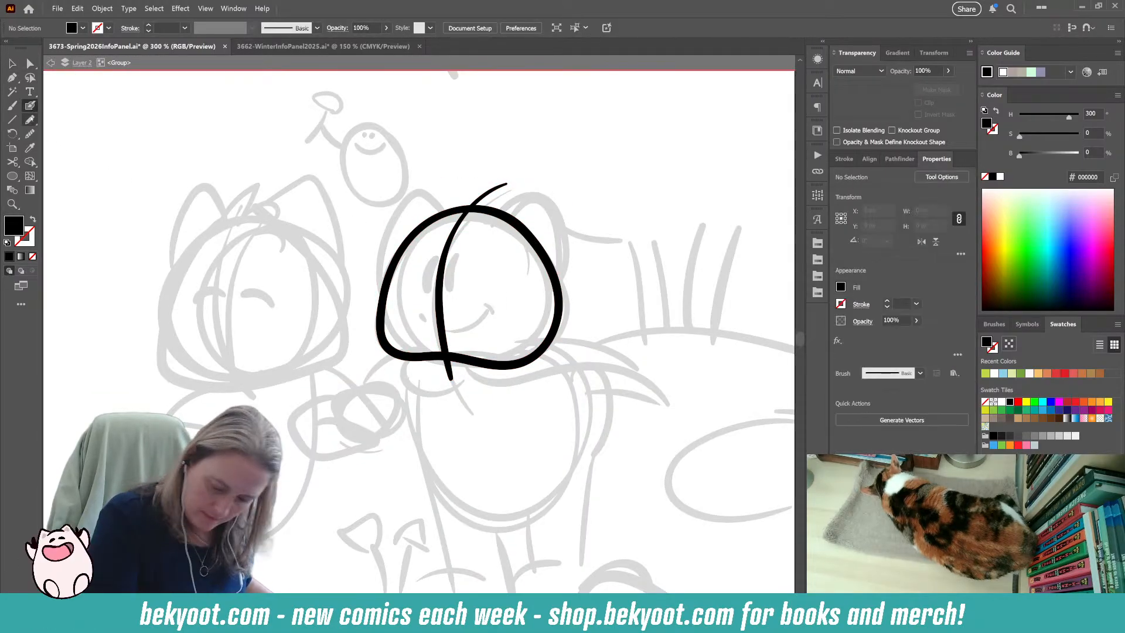
{"action": "left_click_drag", "start_coordinate": [507, 267], "coordinate": [567, 189]}
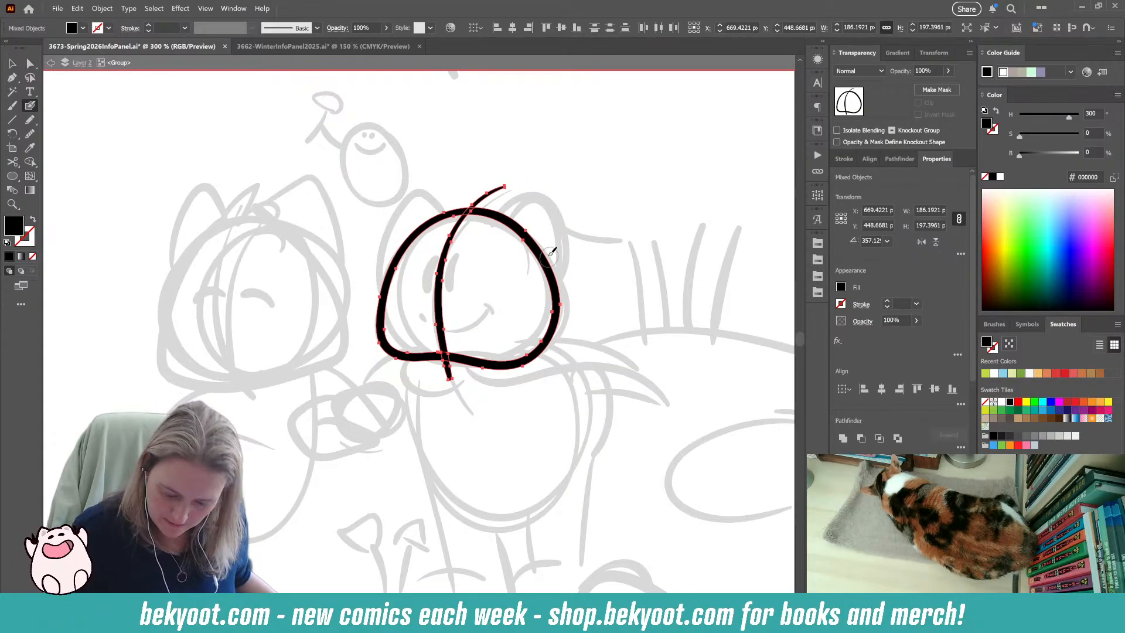
{"action": "left_click_drag", "start_coordinate": [547, 259], "coordinate": [553, 259]}
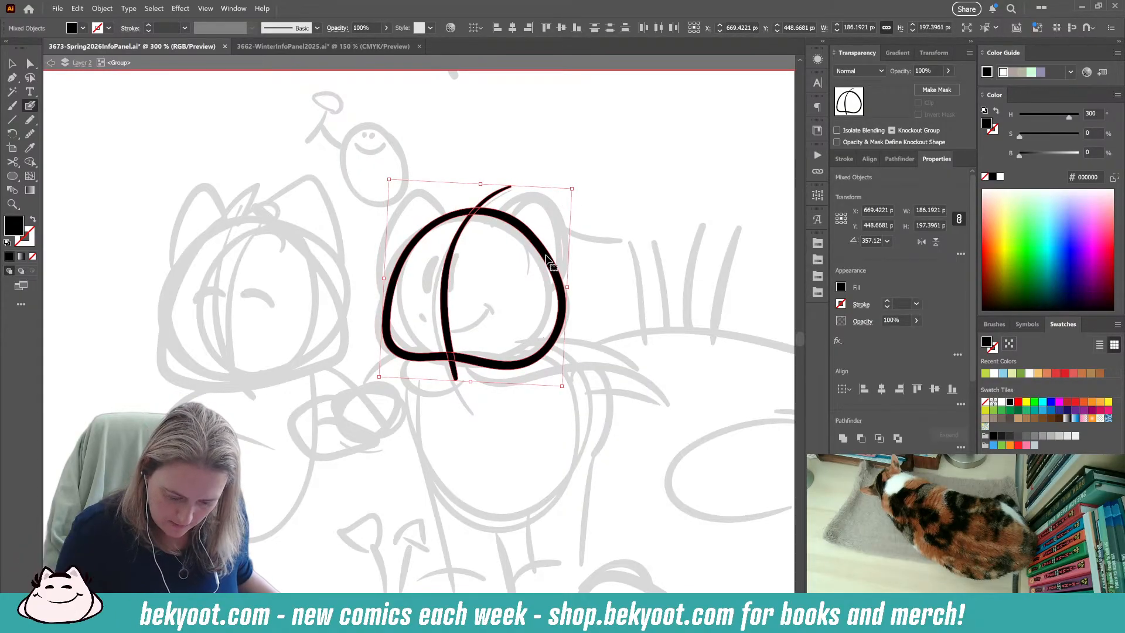
{"action": "left_click", "coordinate": [607, 222], "text": "ctrl"}
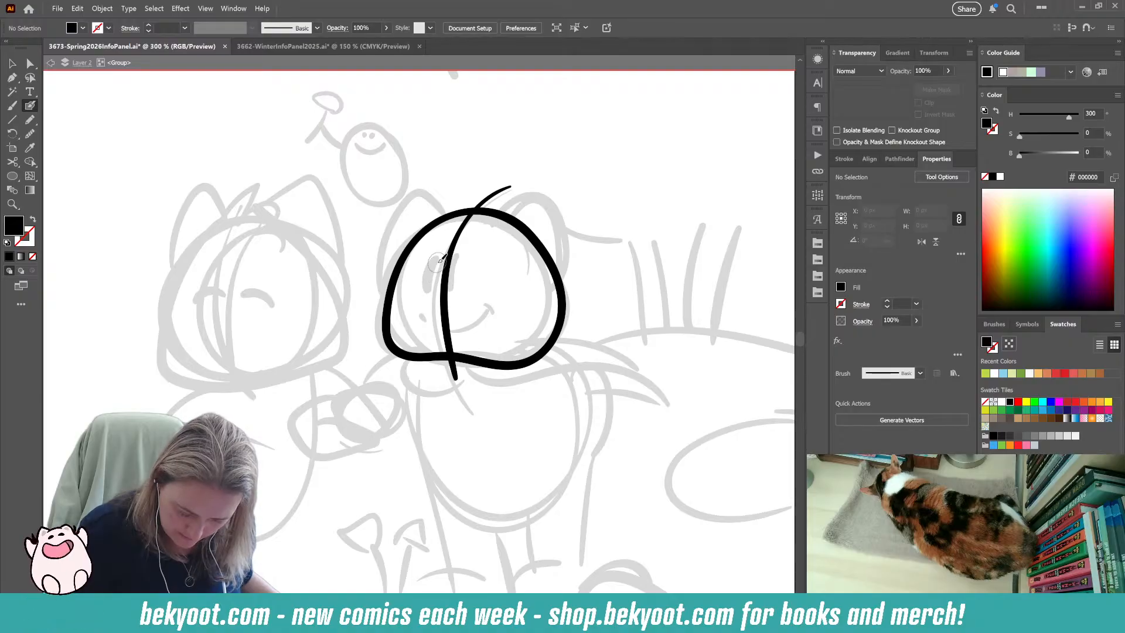
Ink two tall oval eyes with small marks beneath them on the right character's face, and smooth the eye shapes.
{"action": "key", "text": "shift+x"}
{"action": "mouse_move", "coordinate": [435, 265]}
{"action": "left_mouse_down"}
{"action": "mouse_move", "coordinate": [428, 297]}
{"action": "mouse_move", "coordinate": [465, 309]}
{"action": "mouse_move", "coordinate": [431, 307]}
{"action": "left_mouse_up"}
{"action": "left_click", "coordinate": [431, 285], "text": "ctrl"}
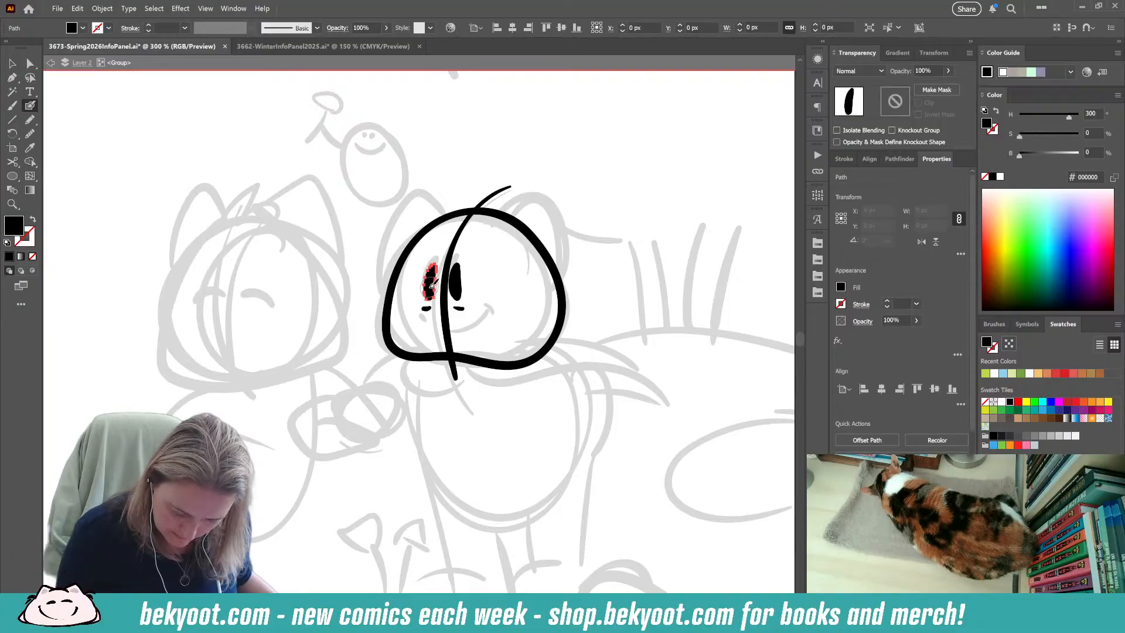
{"action": "key", "text": "ctrl+alt+s"}
{"action": "left_click_drag", "start_coordinate": [541, 103], "coordinate": [542, 103]}
{"action": "left_click", "coordinate": [458, 285], "text": "ctrl"}
{"action": "key", "text": "ctrl+alt+s"}
{"action": "left_click", "coordinate": [546, 210], "text": "ctrl"}
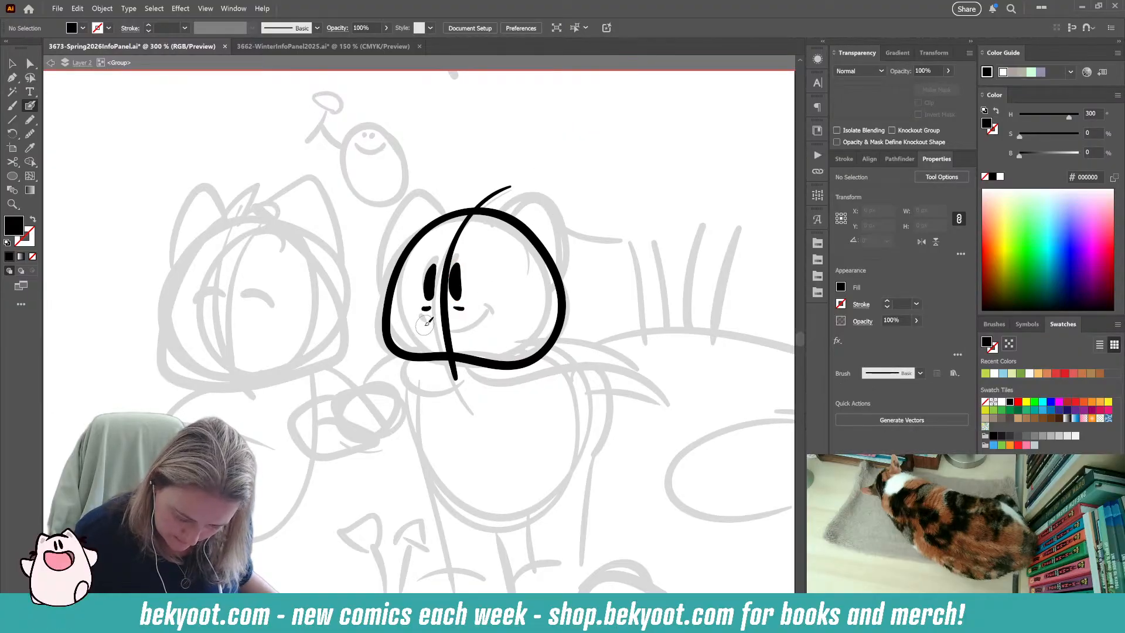
{"action": "mouse_move", "coordinate": [423, 324]}
{"action": "left_mouse_down"}
{"action": "mouse_move", "coordinate": [478, 326]}
{"action": "mouse_move", "coordinate": [499, 311]}
{"action": "left_mouse_up"}
{"action": "key", "text": "ctrl+z"}
{"action": "key", "text": "ctrl+z"}
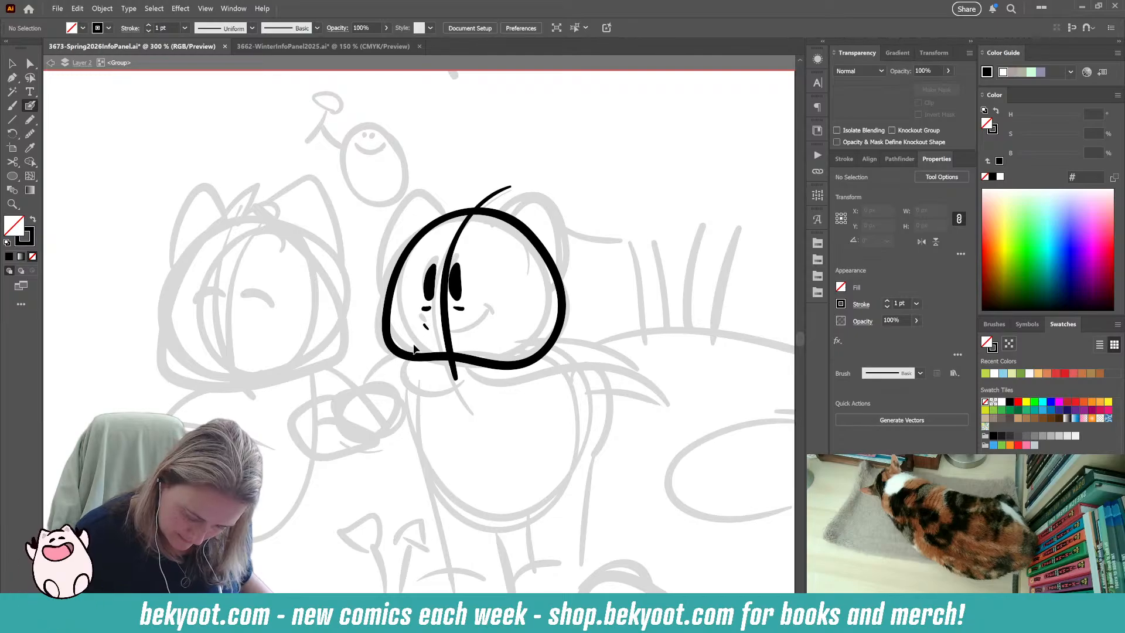
{"action": "key", "text": "ctrl+z"}
{"action": "mouse_move", "coordinate": [423, 321]}
{"action": "left_mouse_down"}
{"action": "mouse_move", "coordinate": [469, 331]}
{"action": "mouse_move", "coordinate": [496, 298]}
{"action": "left_mouse_up"}
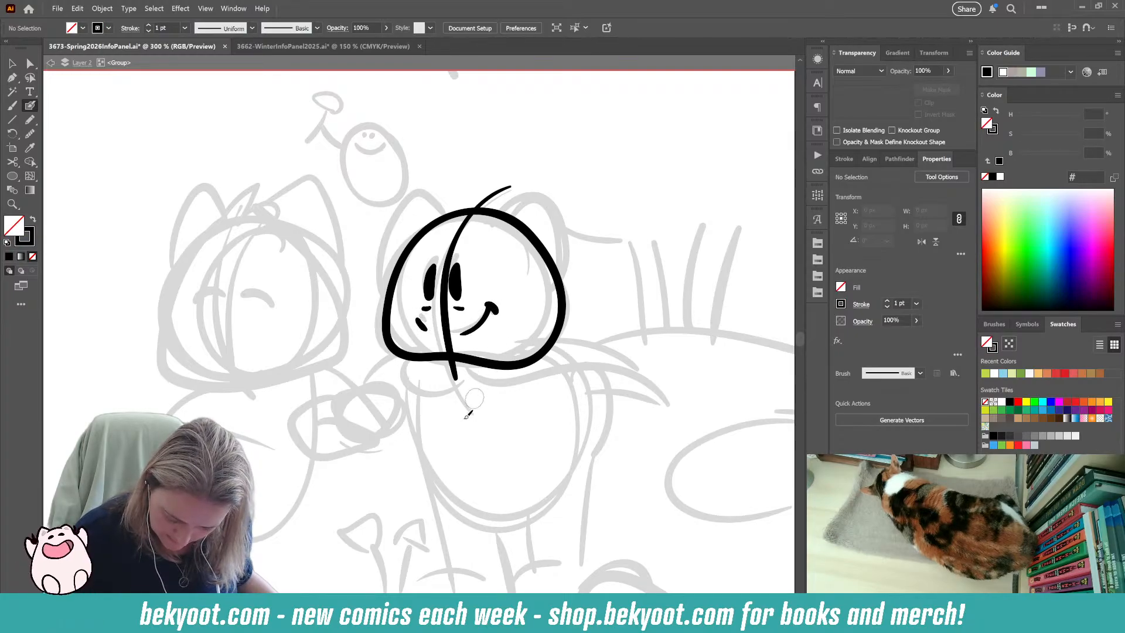
{"action": "key", "text": "ctrl+z"}
{"action": "key", "text": "ctrl+z"}
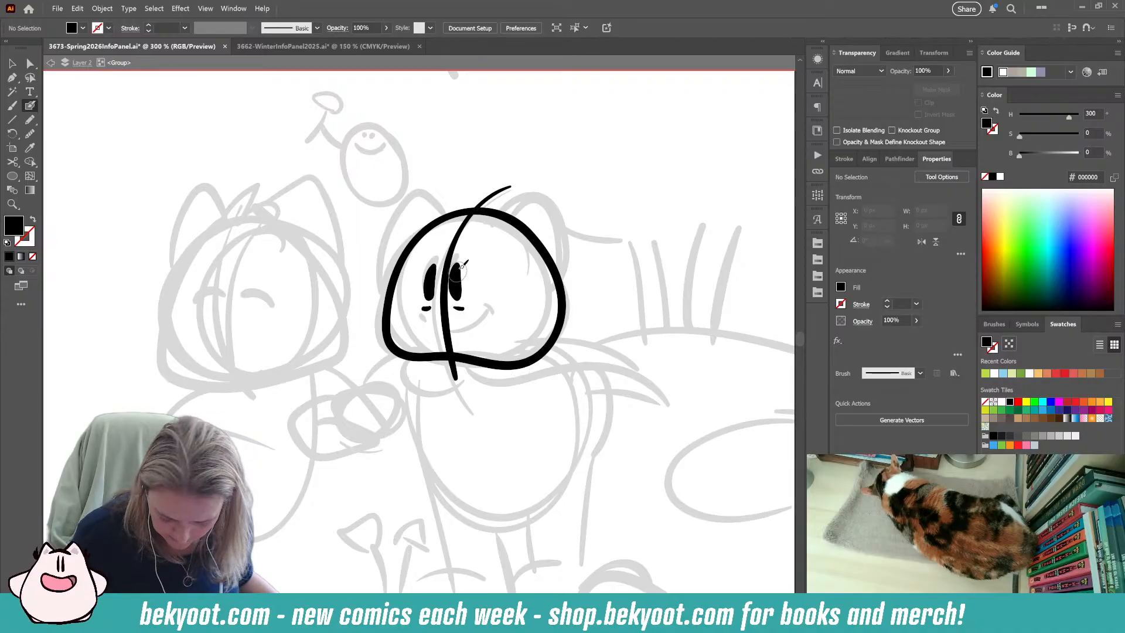
Smooth the two small marks beneath the right character's eyes and deselect them.
{"action": "left_click", "coordinate": [459, 308], "text": "ctrl"}
{"action": "key", "text": "ctrl+alt+s"}
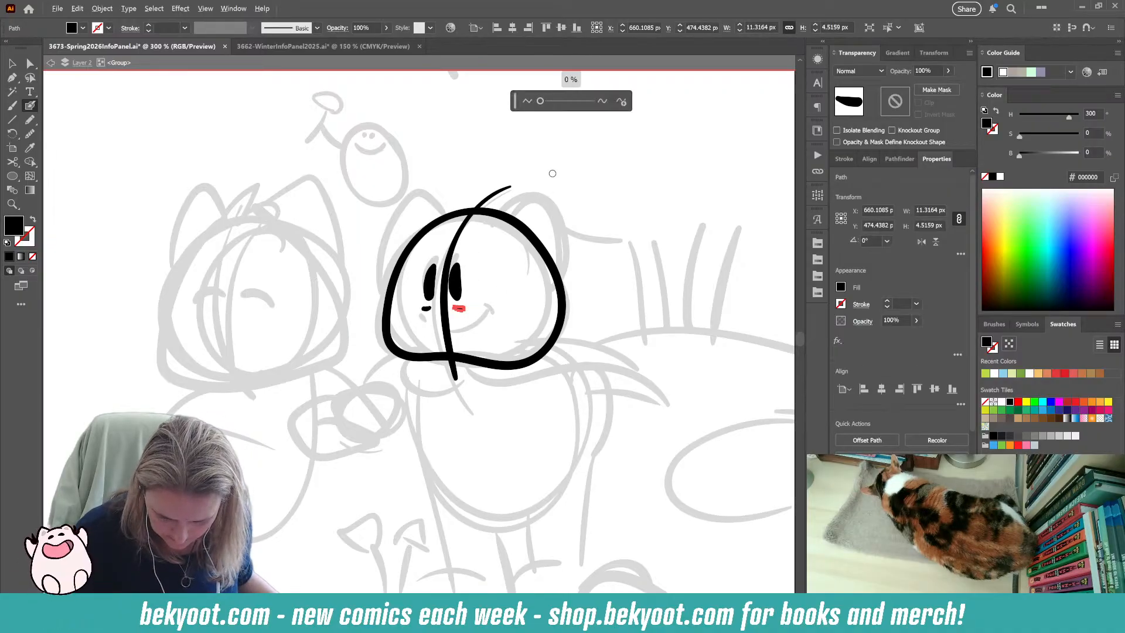
{"action": "left_click", "coordinate": [426, 308], "text": "ctrl"}
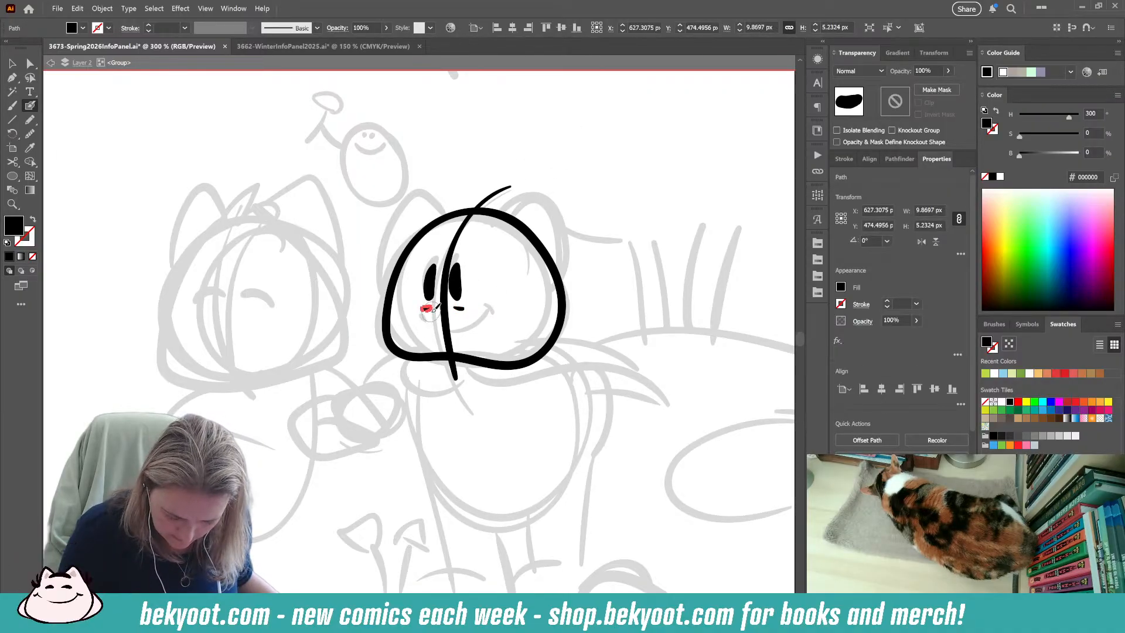
{"action": "key", "text": "ctrl+alt+s"}
{"action": "left_click", "coordinate": [541, 103]}
{"action": "left_click", "coordinate": [581, 262], "text": "ctrl"}
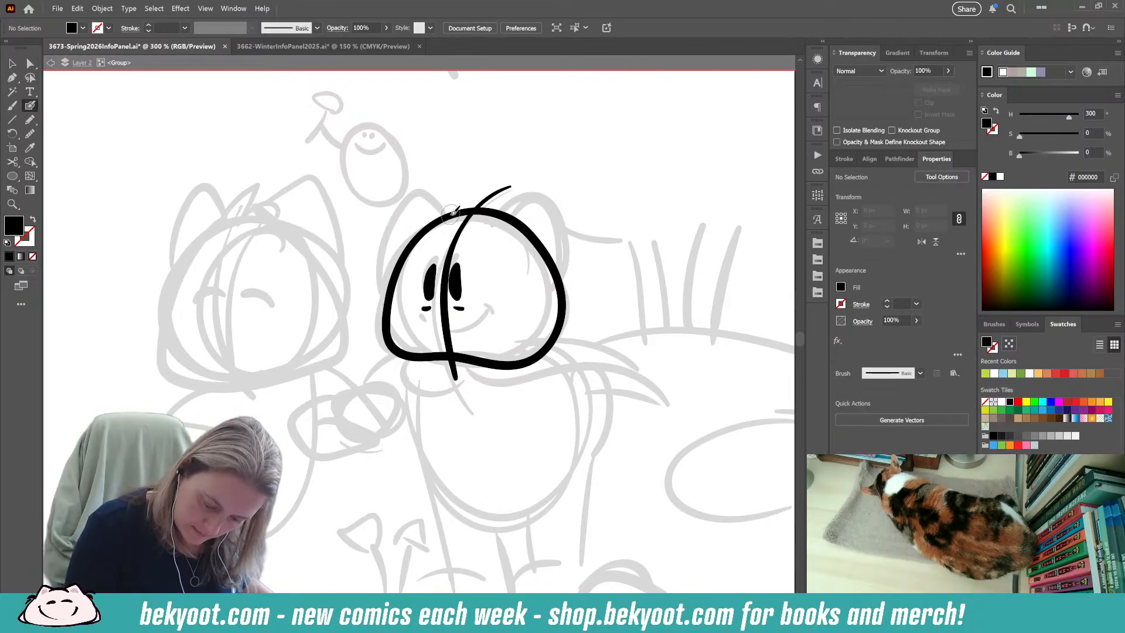
Ink both rounded ears on the right character's head, undoing the strokes that miss the sketched shape.
{"action": "mouse_move", "coordinate": [425, 182]}
{"action": "left_mouse_down"}
{"action": "mouse_move", "coordinate": [392, 206]}
{"action": "mouse_move", "coordinate": [374, 274]}
{"action": "mouse_move", "coordinate": [386, 300]}
{"action": "left_mouse_up"}
{"action": "mouse_move", "coordinate": [540, 191]}
{"action": "left_mouse_down"}
{"action": "mouse_move", "coordinate": [570, 215]}
{"action": "mouse_move", "coordinate": [593, 276]}
{"action": "left_mouse_up"}
{"action": "key", "text": "ctrl+z"}
{"action": "mouse_move", "coordinate": [496, 217]}
{"action": "left_mouse_down"}
{"action": "mouse_move", "coordinate": [544, 192]}
{"action": "mouse_move", "coordinate": [561, 214]}
{"action": "mouse_move", "coordinate": [581, 275]}
{"action": "mouse_move", "coordinate": [565, 310]}
{"action": "mouse_move", "coordinate": [498, 225]}
{"action": "mouse_move", "coordinate": [534, 189]}
{"action": "mouse_move", "coordinate": [558, 198]}
{"action": "mouse_move", "coordinate": [584, 246]}
{"action": "mouse_move", "coordinate": [580, 299]}
{"action": "mouse_move", "coordinate": [566, 311]}
{"action": "mouse_move", "coordinate": [552, 301]}
{"action": "mouse_move", "coordinate": [534, 257]}
{"action": "mouse_move", "coordinate": [496, 218]}
{"action": "left_mouse_up"}
{"action": "key", "text": "ctrl+z"}
{"action": "key", "text": "ctrl+z"}
{"action": "key", "text": "ctrl+z"}
Shrink the right character's right-hand ear slightly, then rotate and reposition it against the head outline.
{"action": "left_click", "coordinate": [585, 286], "text": "ctrl"}
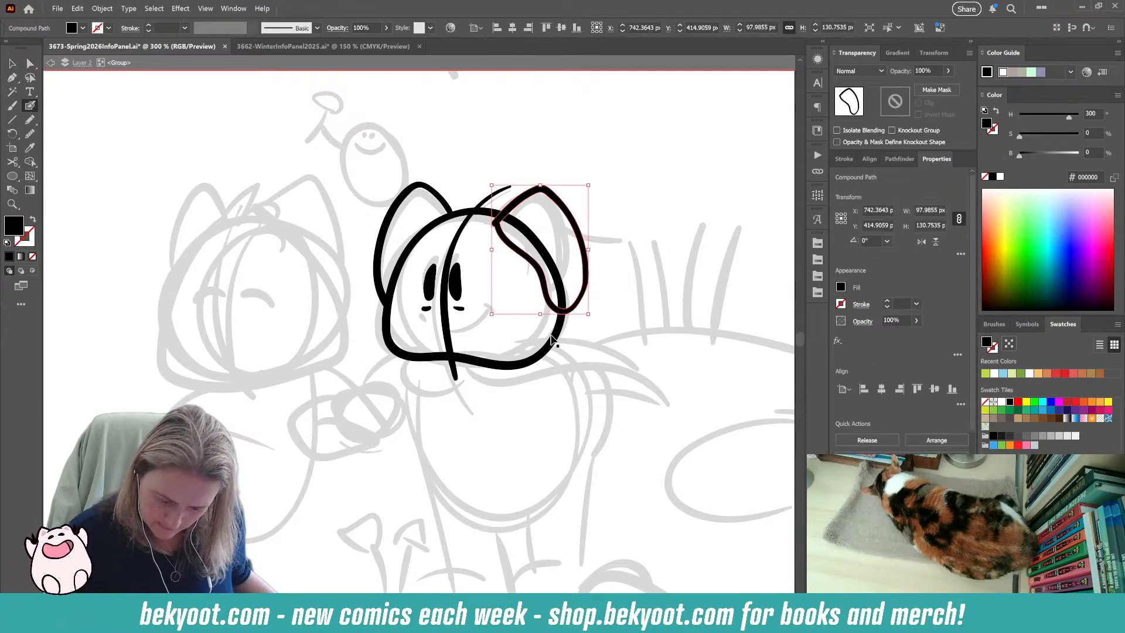
{"action": "left_click_drag", "start_coordinate": [590, 314], "coordinate": [587, 310]}
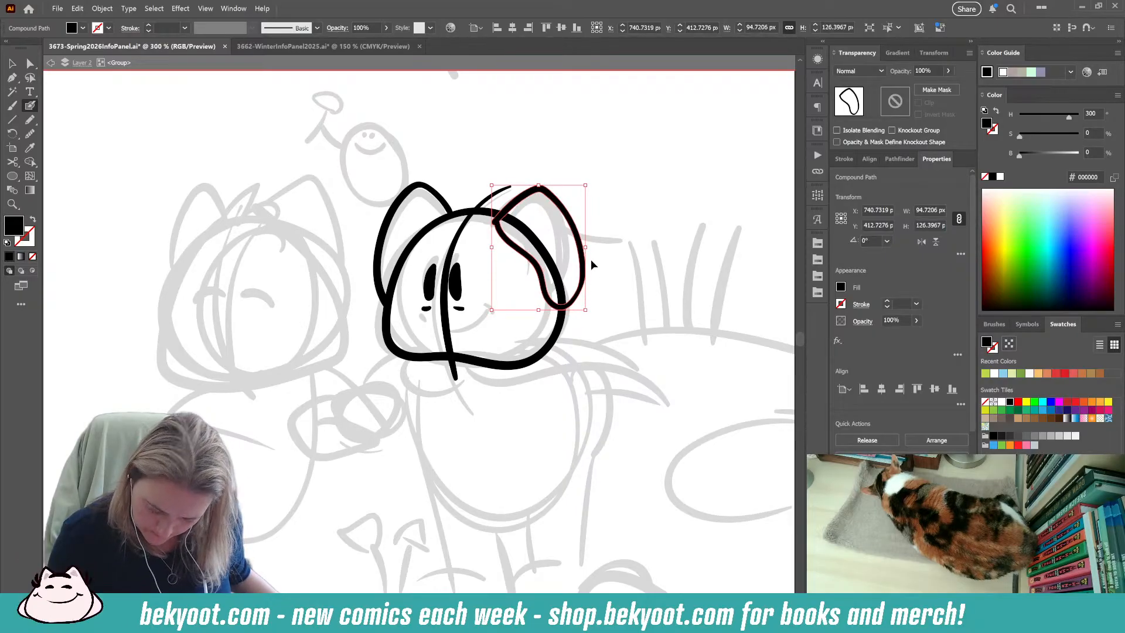
{"action": "left_click_drag", "start_coordinate": [592, 181], "coordinate": [574, 207]}
{"action": "left_click", "coordinate": [597, 212], "text": "ctrl"}
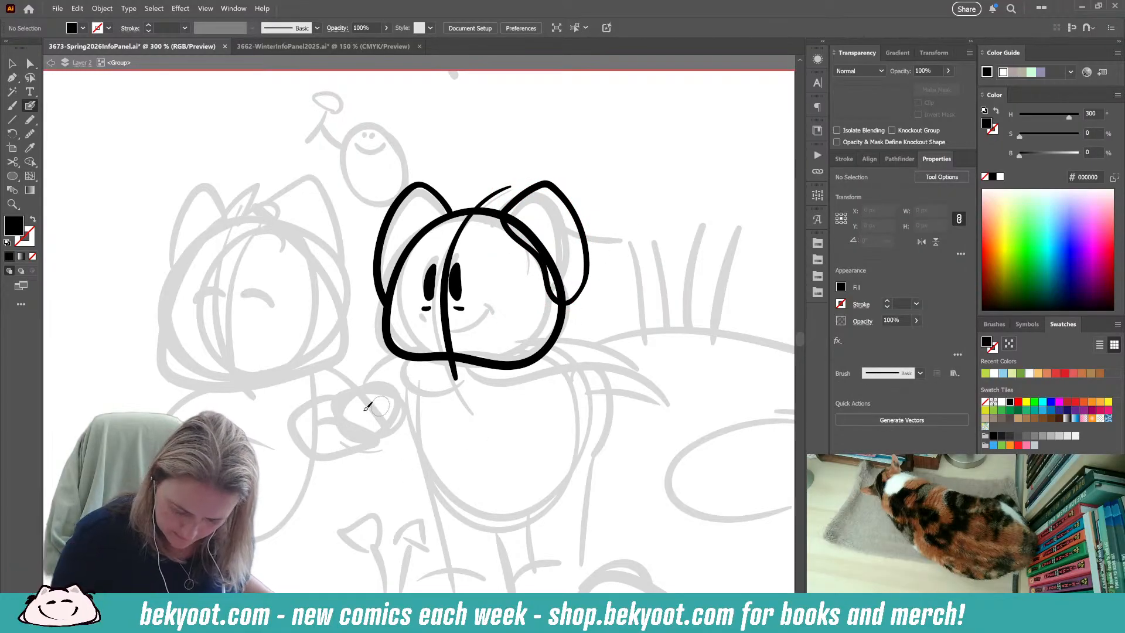
Rotate the right character's left-hand ear slightly clockwise and undo the last adjustment to it.
{"action": "left_click", "coordinate": [445, 203], "text": "ctrl"}
{"action": "left_click_drag", "start_coordinate": [461, 179], "coordinate": [445, 200]}
{"action": "left_click", "coordinate": [535, 168], "text": "ctrl"}
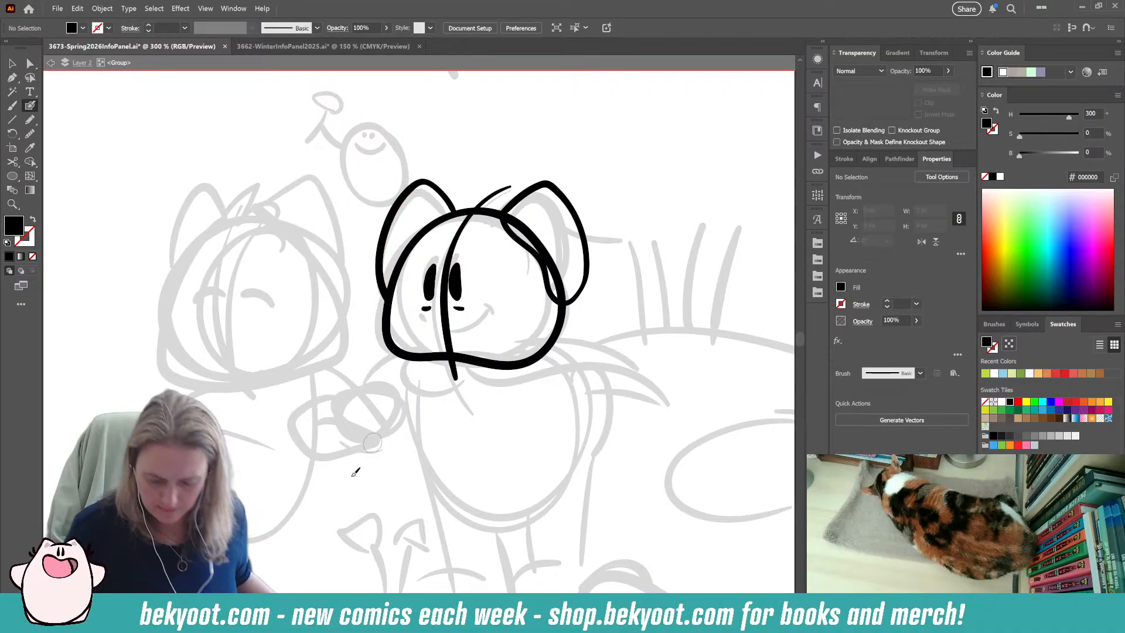
{"action": "key", "text": "ctrl+z"}
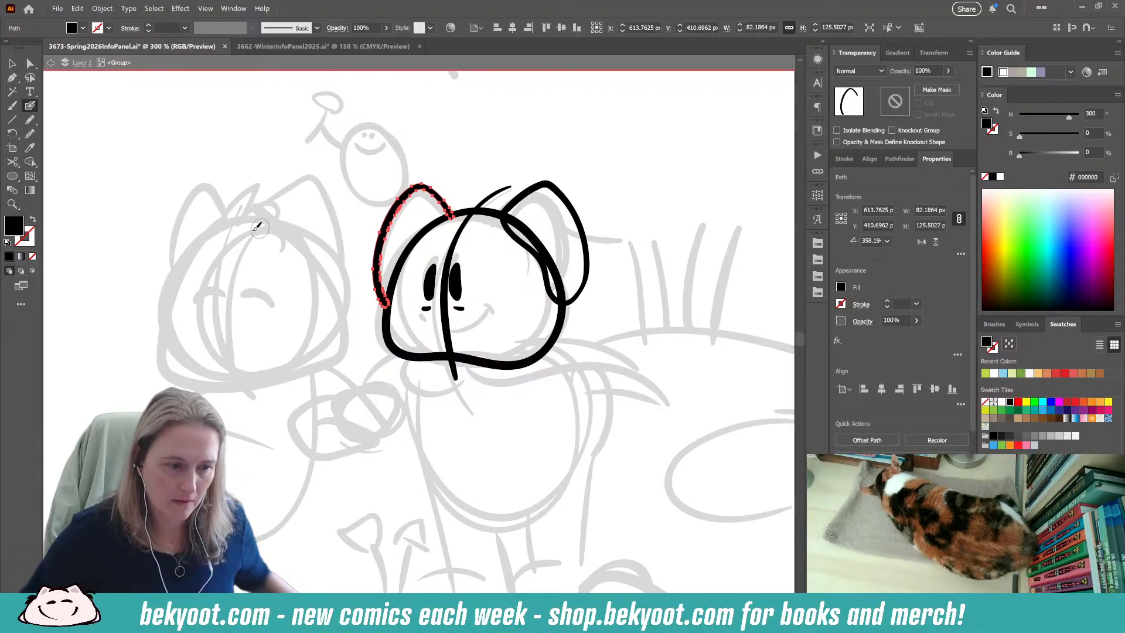
Ink the small inner-ear curve inside the right character's left-hand ear and clear the selection.
{"action": "key", "text": "ctrl+shift+a"}
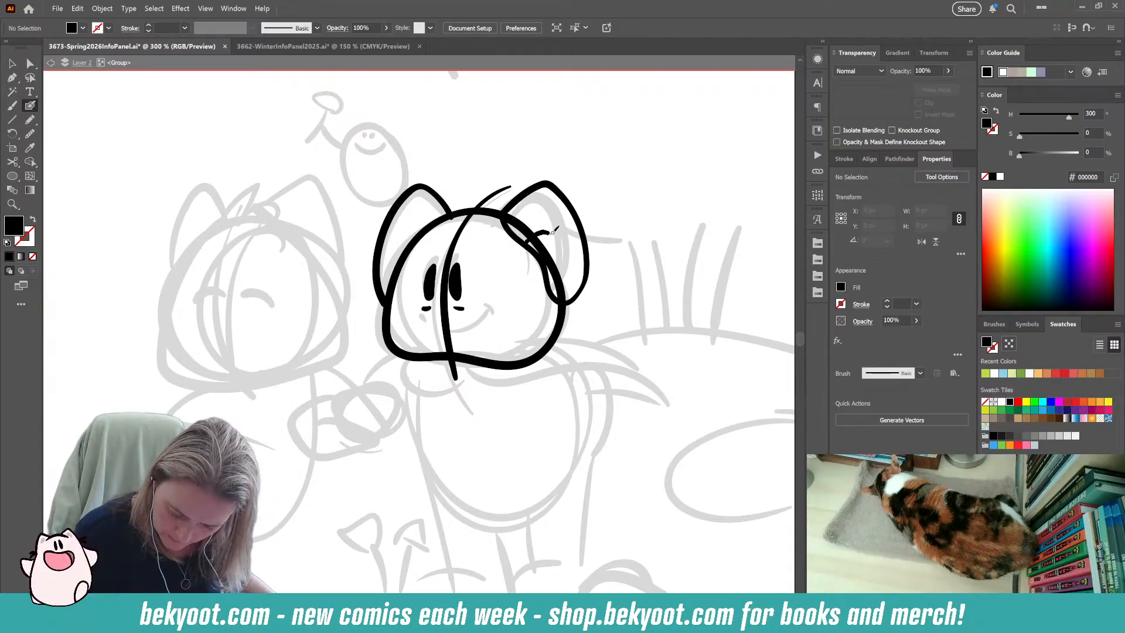
{"action": "key", "text": "shift+x"}
{"action": "key", "text": "shift+x"}
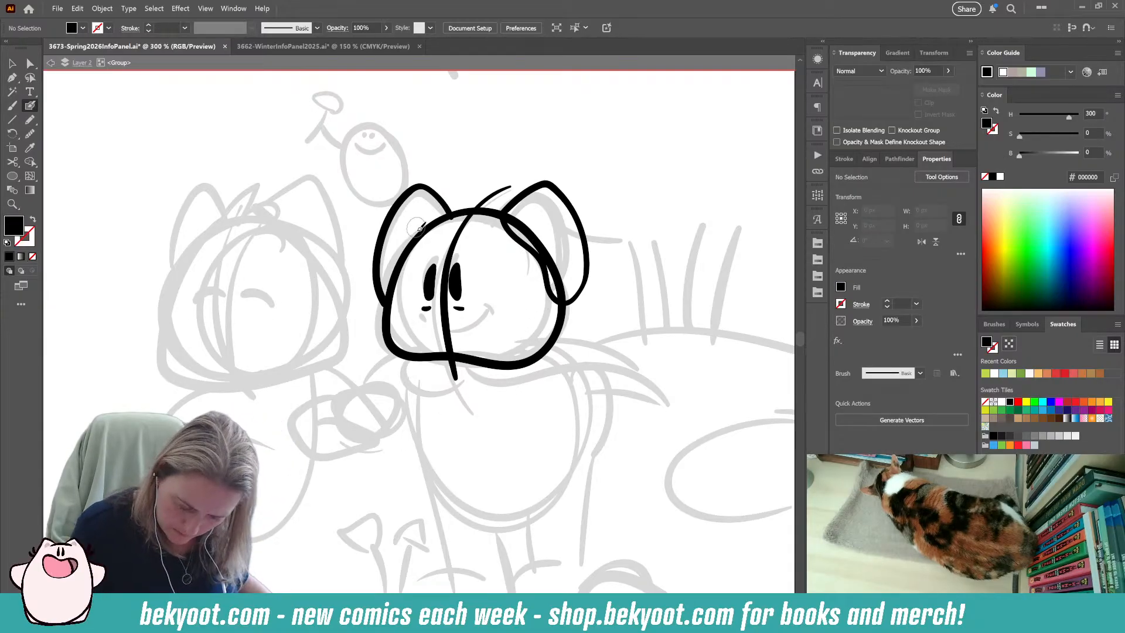
{"action": "left_click_drag", "start_coordinate": [410, 227], "coordinate": [400, 258]}
{"action": "key", "text": "ctrl+z"}
{"action": "left_click", "coordinate": [448, 210], "text": "ctrl"}
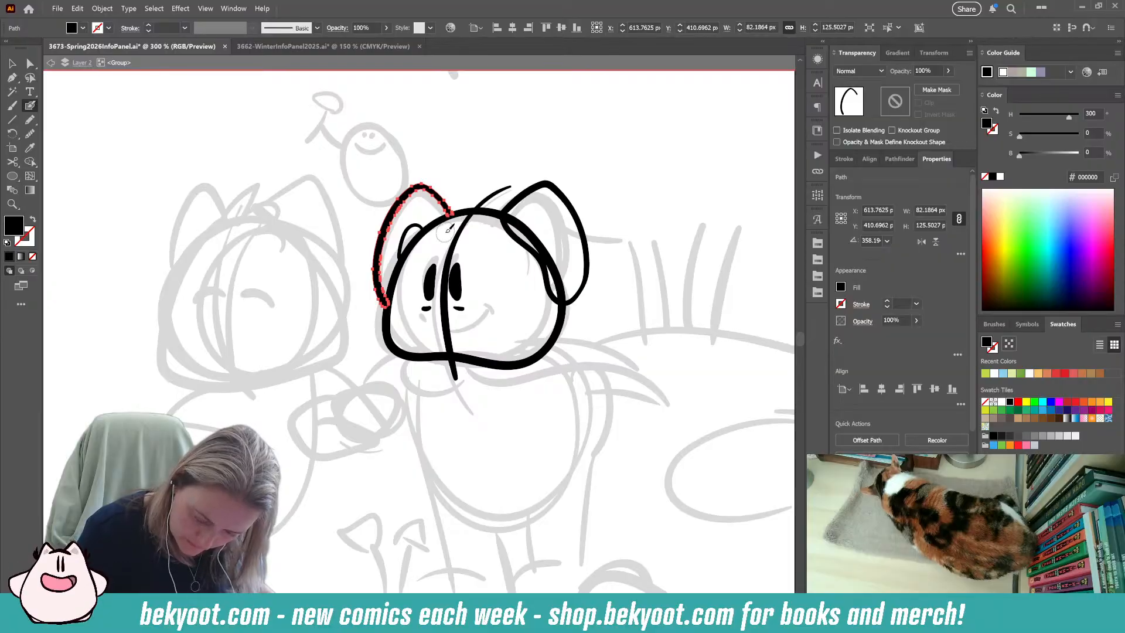
{"action": "left_click", "coordinate": [591, 285], "text": "ctrl"}
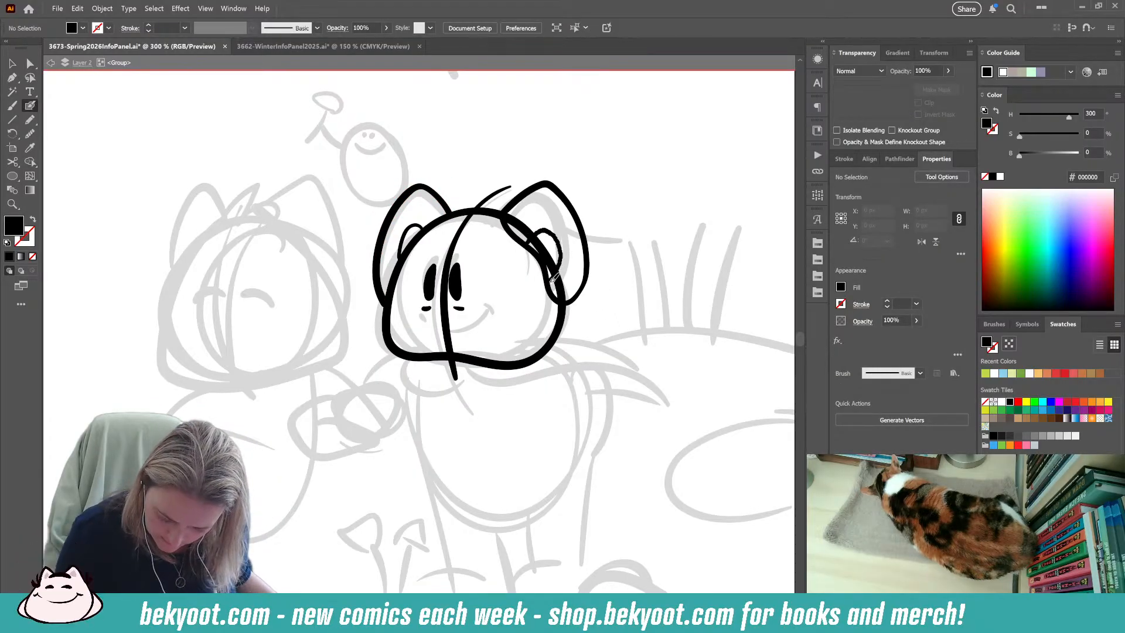
Ink the inner-ear curve in the right character's right-hand ear, undoing strokes that miss, and adjust its position slightly.
{"action": "left_click_drag", "start_coordinate": [552, 281], "coordinate": [551, 284]}
{"action": "key", "text": "ctrl+z"}
{"action": "mouse_move", "coordinate": [529, 242]}
{"action": "left_mouse_down"}
{"action": "mouse_move", "coordinate": [545, 230]}
{"action": "mouse_move", "coordinate": [524, 235]}
{"action": "mouse_move", "coordinate": [536, 228]}
{"action": "mouse_move", "coordinate": [554, 234]}
{"action": "mouse_move", "coordinate": [557, 266]}
{"action": "left_mouse_up"}
{"action": "key", "text": "ctrl+z"}
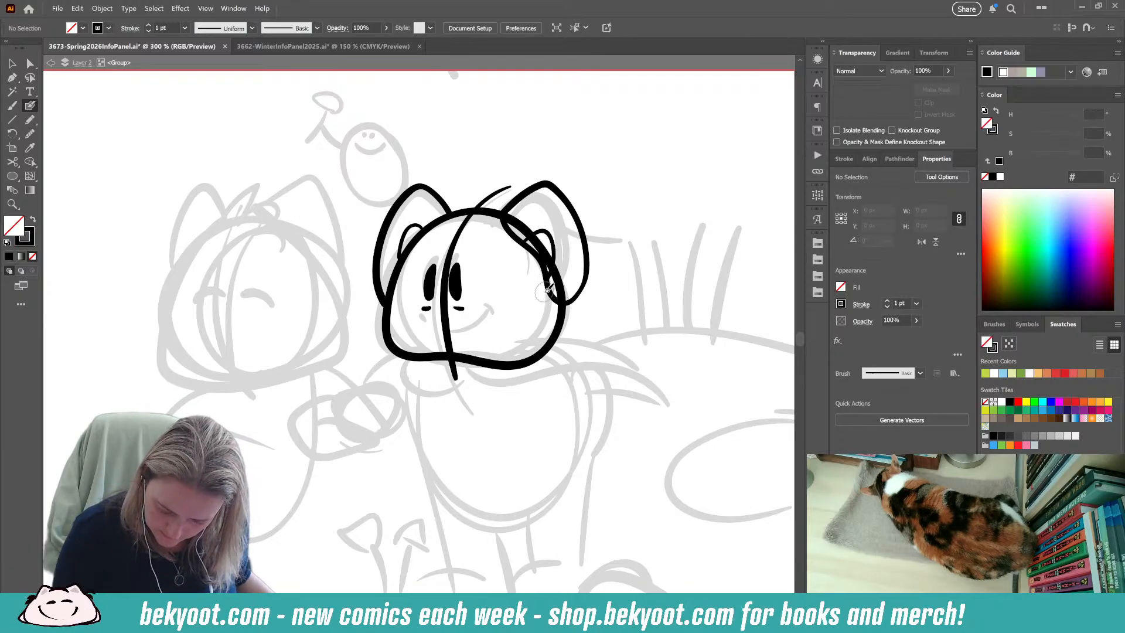
{"action": "left_click", "coordinate": [556, 247], "text": "ctrl"}
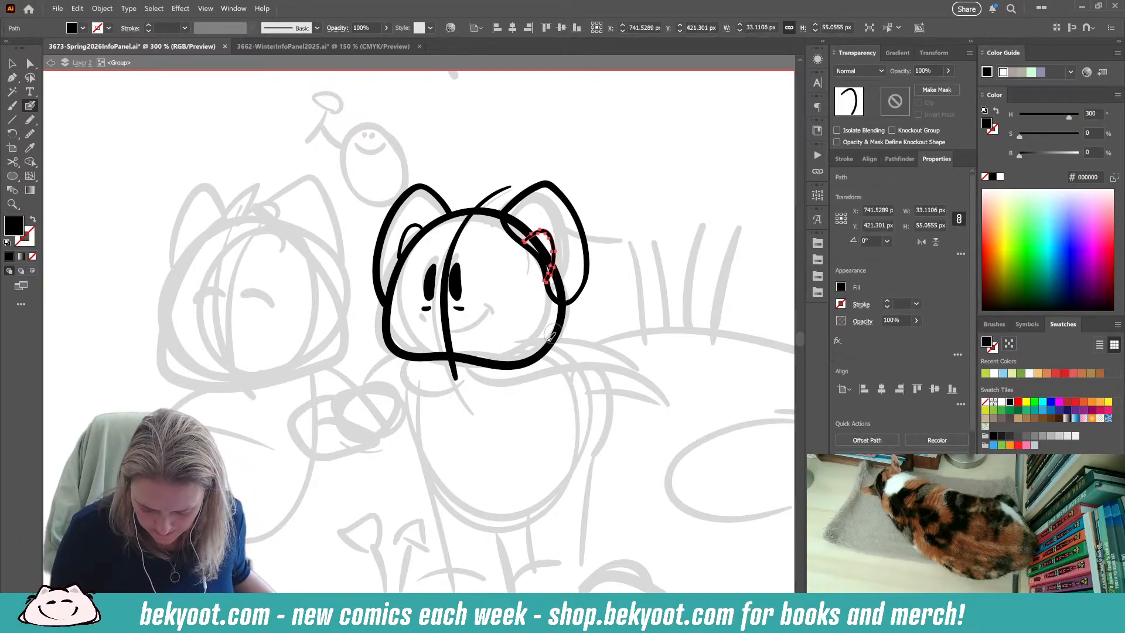
{"action": "left_click_drag", "start_coordinate": [562, 231], "coordinate": [566, 228]}
{"action": "left_click", "coordinate": [618, 219], "text": "ctrl"}
Ink the right character's rounded body outline below the head, undoing the first attempt.
{"action": "left_click_drag", "start_coordinate": [522, 431], "coordinate": [491, 361]}
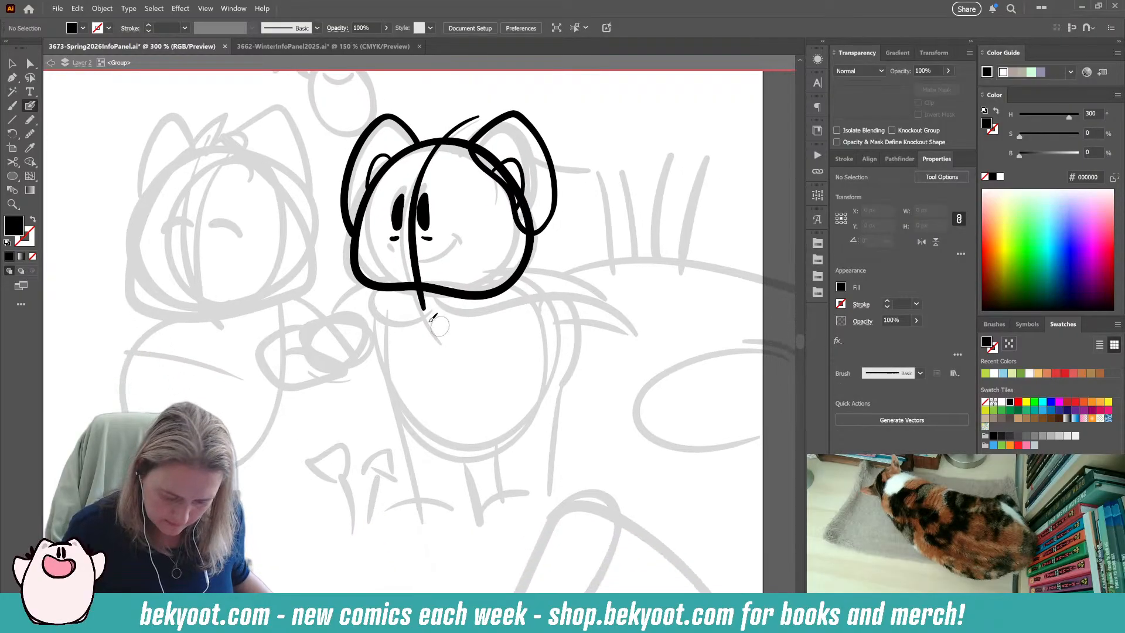
{"action": "mouse_move", "coordinate": [393, 291]}
{"action": "left_mouse_down"}
{"action": "mouse_move", "coordinate": [401, 337]}
{"action": "mouse_move", "coordinate": [432, 413]}
{"action": "mouse_move", "coordinate": [485, 439]}
{"action": "mouse_move", "coordinate": [555, 408]}
{"action": "mouse_move", "coordinate": [565, 330]}
{"action": "mouse_move", "coordinate": [504, 287]}
{"action": "left_mouse_up"}
{"action": "key", "text": "shift+x"}
{"action": "key", "text": "ctrl+z"}
{"action": "key", "text": "ctrl+z"}
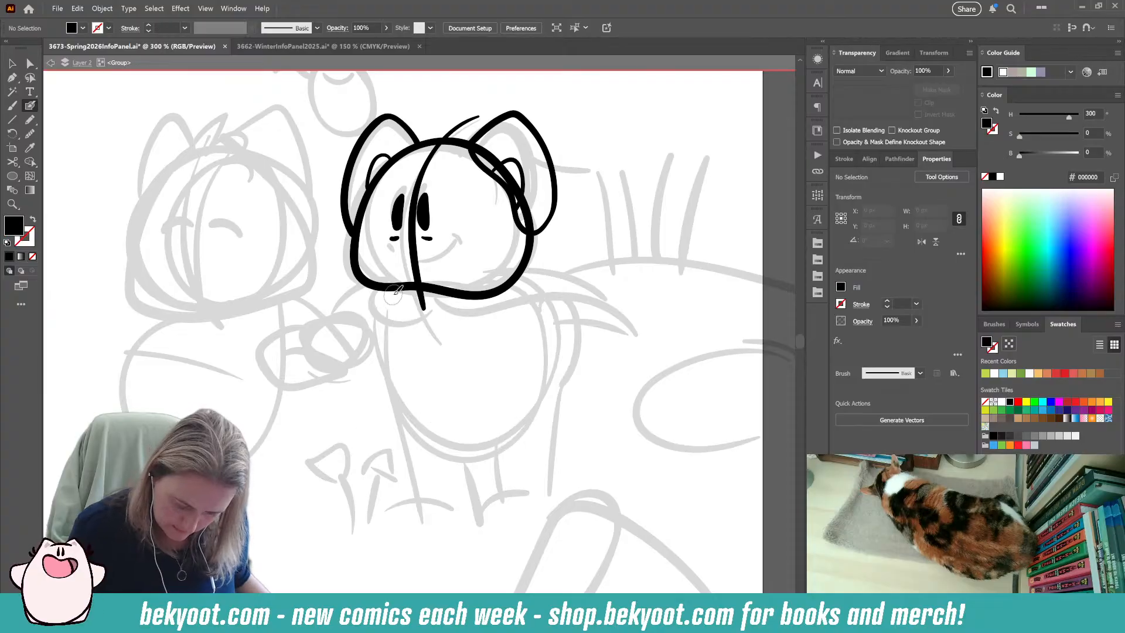
{"action": "mouse_move", "coordinate": [392, 290]}
{"action": "left_mouse_down"}
{"action": "mouse_move", "coordinate": [421, 402]}
{"action": "mouse_move", "coordinate": [471, 432]}
{"action": "mouse_move", "coordinate": [529, 414]}
{"action": "mouse_move", "coordinate": [558, 368]}
{"action": "mouse_move", "coordinate": [551, 318]}
{"action": "mouse_move", "coordinate": [502, 287]}
{"action": "left_mouse_up"}
{"action": "key", "text": "shift+x"}
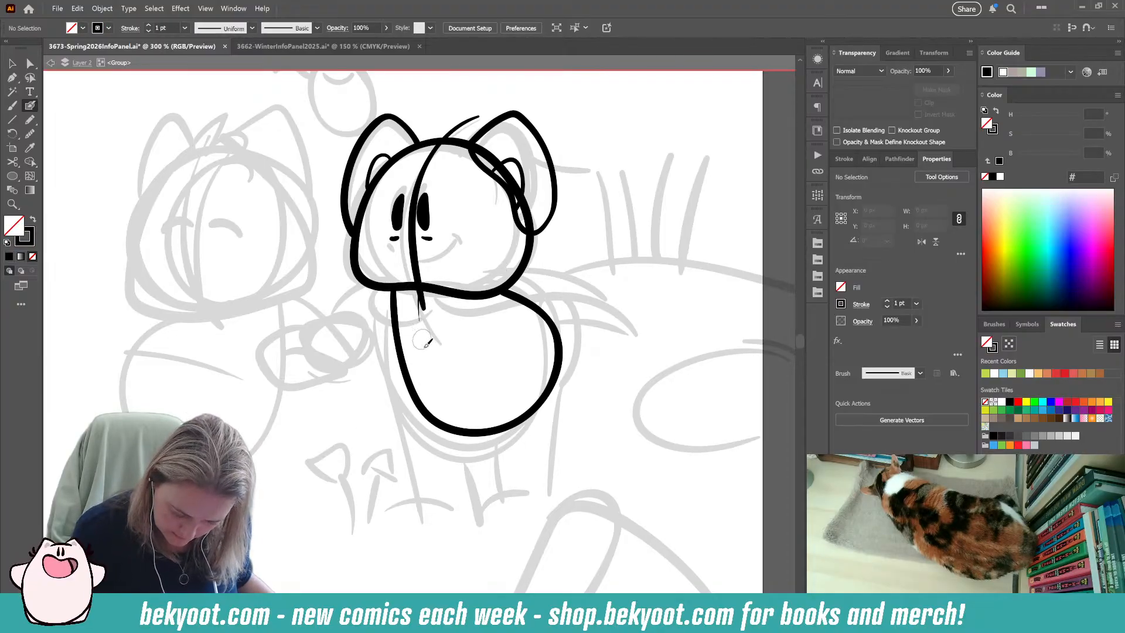
Ink the curved centre line down the body and the rounded tail at its back, redoing the first tail stroke.
{"action": "mouse_move", "coordinate": [424, 285]}
{"action": "left_mouse_down"}
{"action": "mouse_move", "coordinate": [435, 385]}
{"action": "mouse_move", "coordinate": [463, 426]}
{"action": "left_mouse_up"}
{"action": "mouse_move", "coordinate": [546, 315]}
{"action": "left_mouse_down"}
{"action": "mouse_move", "coordinate": [561, 285]}
{"action": "mouse_move", "coordinate": [576, 287]}
{"action": "mouse_move", "coordinate": [587, 318]}
{"action": "mouse_move", "coordinate": [558, 358]}
{"action": "left_mouse_up"}
{"action": "key", "text": "ctrl+z"}
{"action": "mouse_move", "coordinate": [549, 314]}
{"action": "left_mouse_down"}
{"action": "mouse_move", "coordinate": [568, 291]}
{"action": "mouse_move", "coordinate": [583, 297]}
{"action": "mouse_move", "coordinate": [590, 326]}
{"action": "mouse_move", "coordinate": [559, 365]}
{"action": "left_mouse_up"}
{"action": "key", "text": "shift+x"}
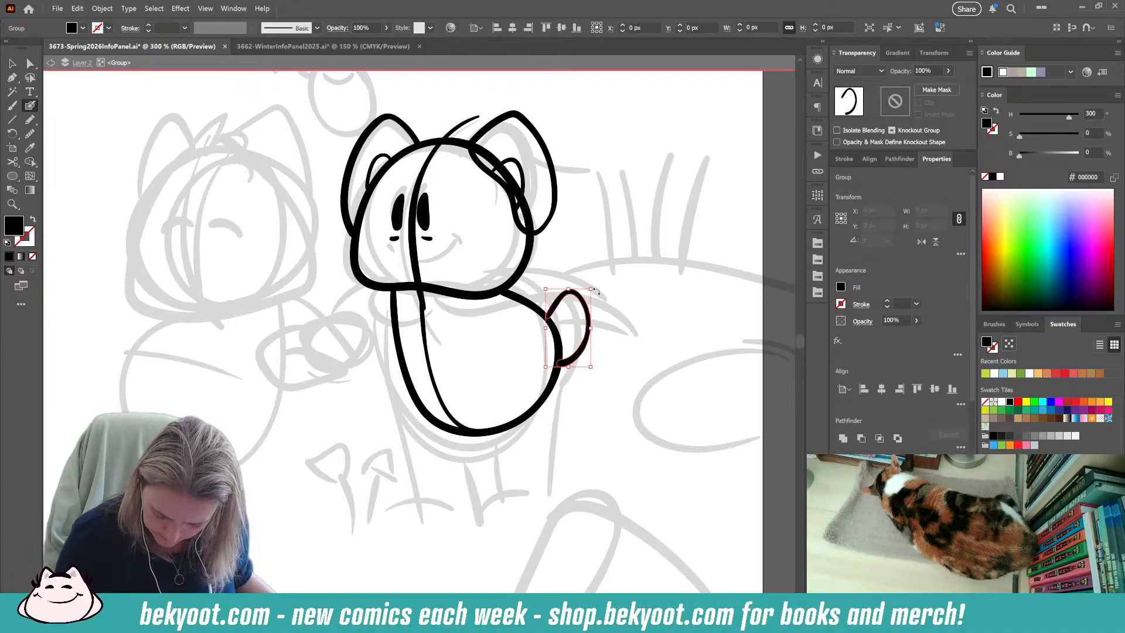
Ink the front leg line below the body, undoing the strokes that miss the intended shape.
{"action": "left_click_drag", "start_coordinate": [579, 417], "coordinate": [572, 425]}
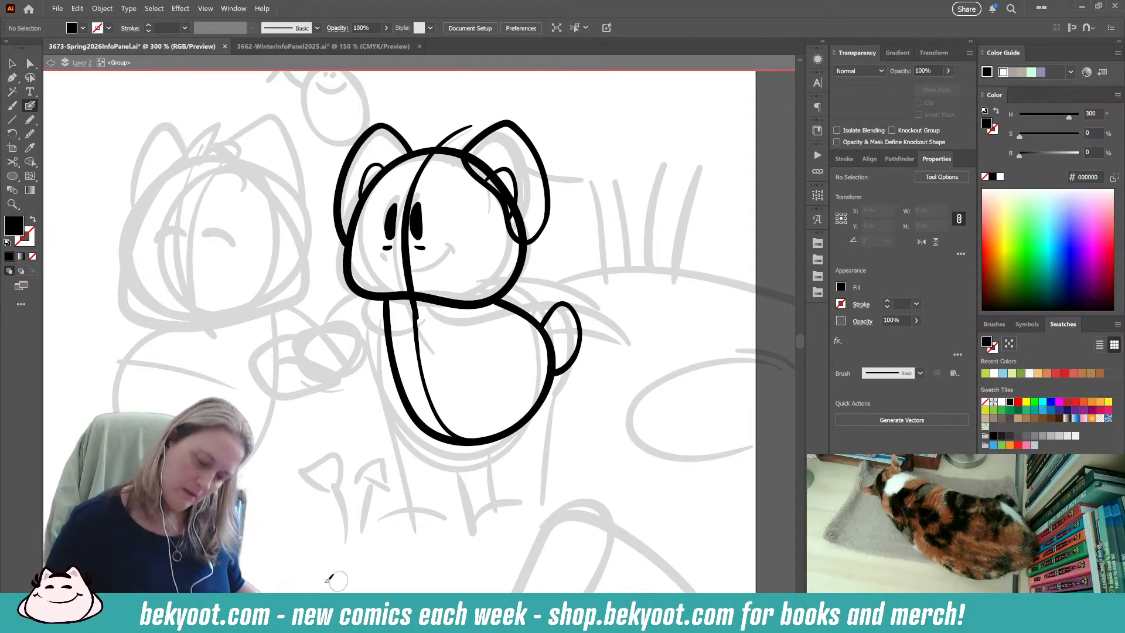
{"action": "mouse_move", "coordinate": [467, 463]}
{"action": "left_mouse_down"}
{"action": "mouse_move", "coordinate": [460, 375]}
{"action": "mouse_move", "coordinate": [428, 460]}
{"action": "left_mouse_up"}
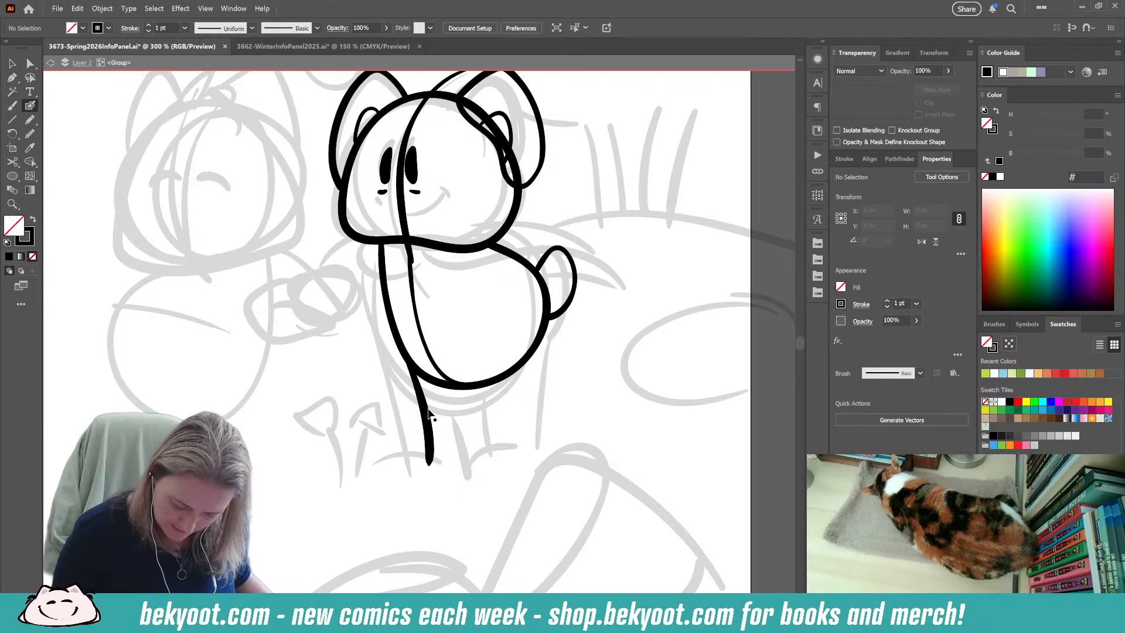
{"action": "key", "text": "ctrl+z"}
{"action": "left_click_drag", "start_coordinate": [413, 359], "coordinate": [406, 468]}
{"action": "key", "text": "ctrl+z"}
{"action": "left_click_drag", "start_coordinate": [403, 335], "coordinate": [423, 445]}
{"action": "key", "text": "ctrl+z"}
{"action": "left_click_drag", "start_coordinate": [410, 366], "coordinate": [426, 448]}
Ink the two converging middle leg lines and the long rear leg line, undoing the strokes that miss.
{"action": "left_click_drag", "start_coordinate": [473, 388], "coordinate": [480, 444]}
{"action": "key", "text": "ctrl+z"}
{"action": "left_click_drag", "start_coordinate": [472, 388], "coordinate": [480, 444]}
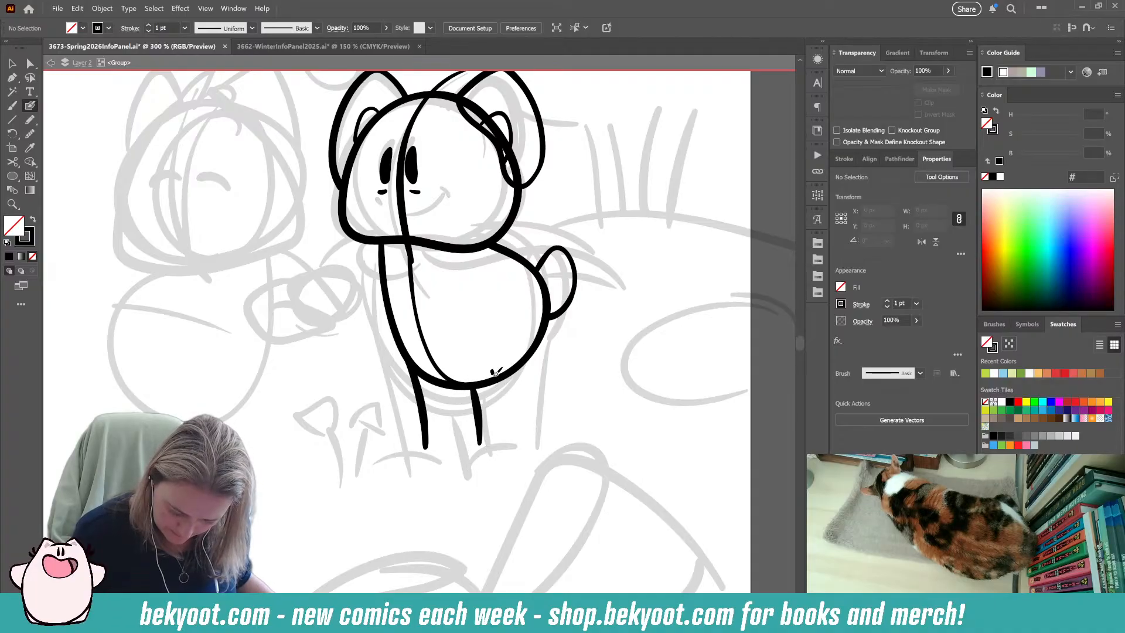
{"action": "left_click_drag", "start_coordinate": [491, 374], "coordinate": [482, 450]}
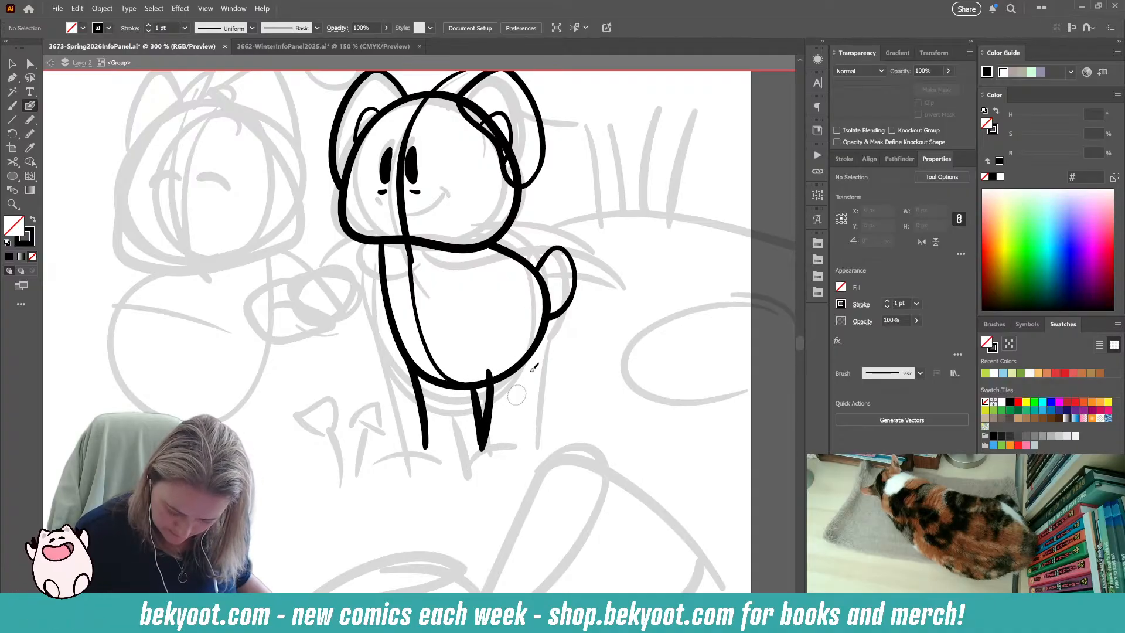
{"action": "left_click_drag", "start_coordinate": [550, 319], "coordinate": [560, 434]}
{"action": "key", "text": "ctrl+z"}
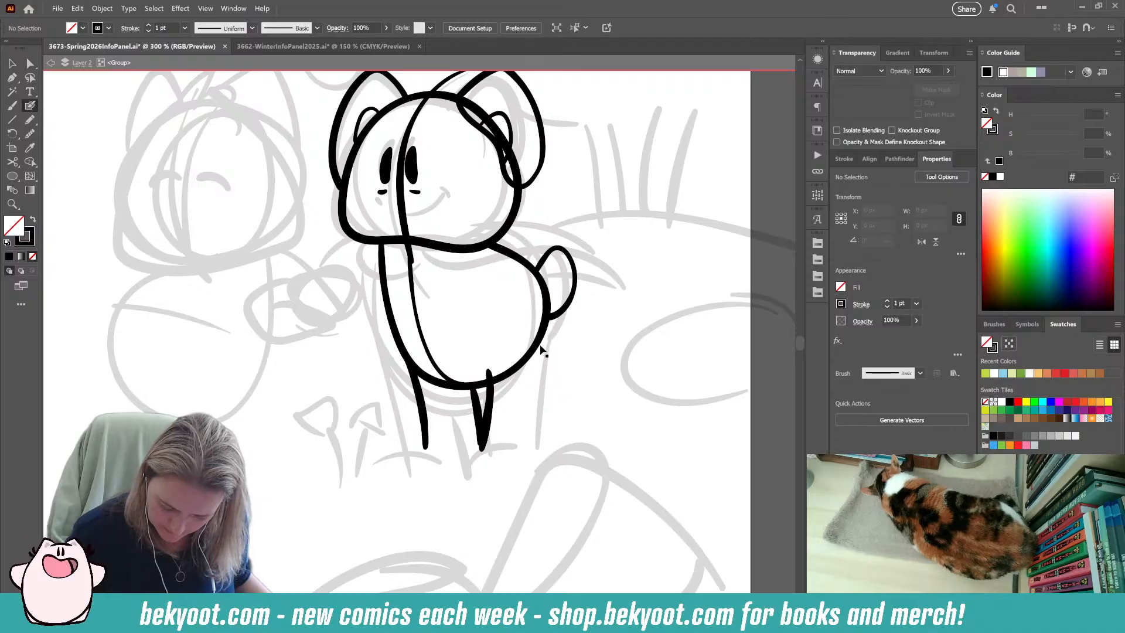
{"action": "left_click_drag", "start_coordinate": [548, 289], "coordinate": [538, 454]}
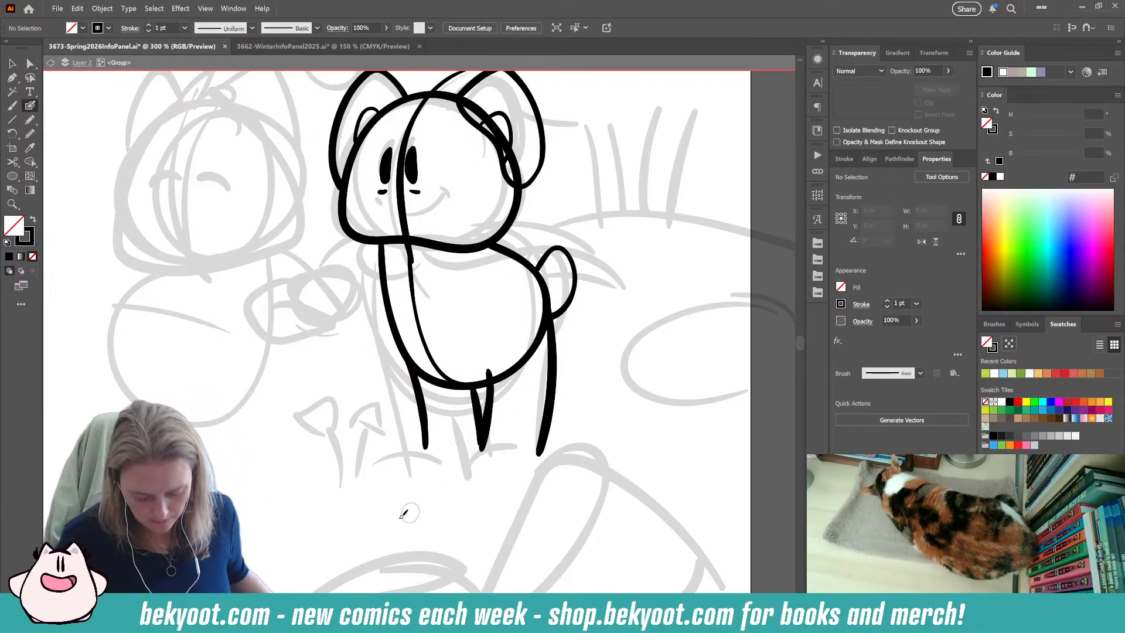
Rotate the rear leg line about 3° clockwise, reposition it against the body and deselect it.
{"action": "left_click", "coordinate": [550, 387], "text": "ctrl"}
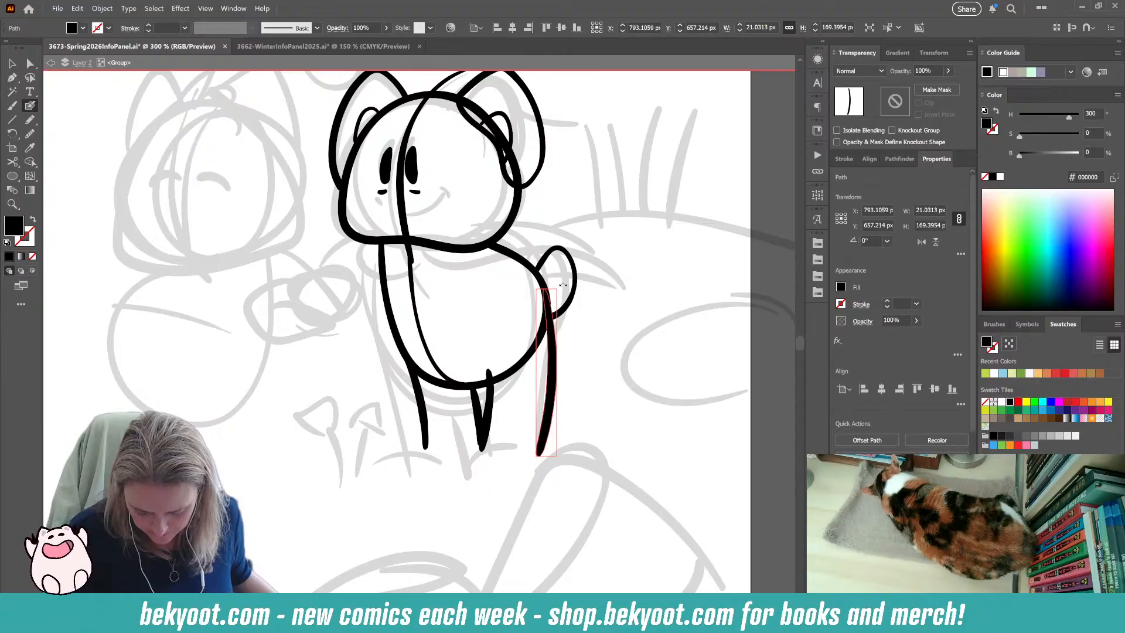
{"action": "left_click_drag", "start_coordinate": [563, 285], "coordinate": [568, 286]}
{"action": "left_click_drag", "start_coordinate": [555, 389], "coordinate": [551, 389]}
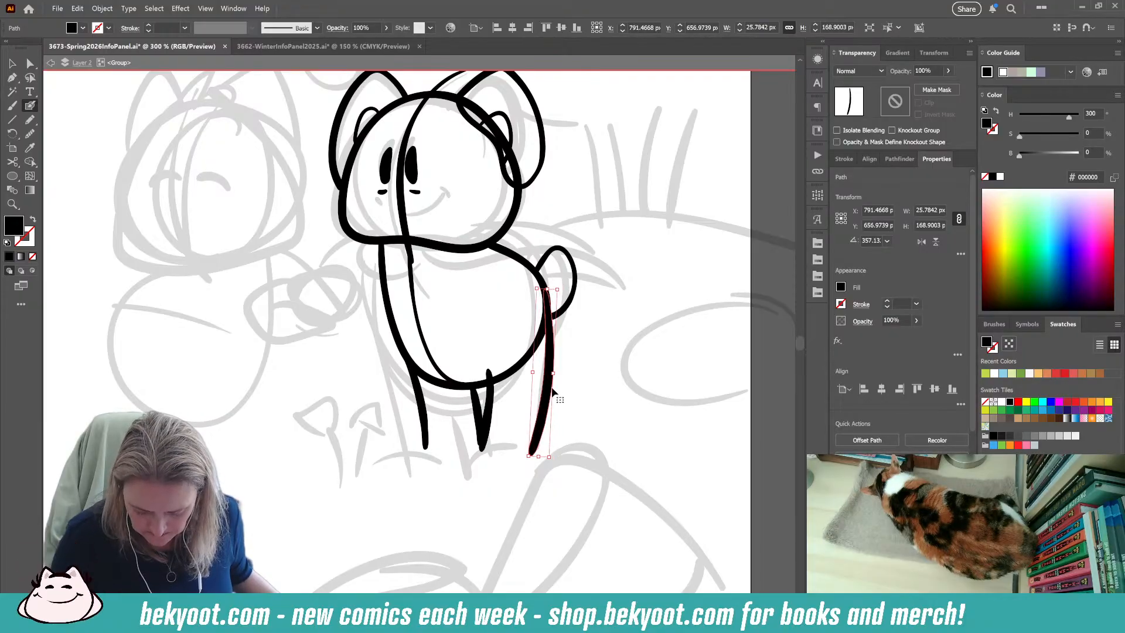
{"action": "left_click", "coordinate": [577, 382], "text": "ctrl"}
{"action": "scroll", "coordinate": [467, 490], "scroll_direction": "right", "scroll_amount": 2}
{"action": "left_click_drag", "start_coordinate": [454, 401], "coordinate": [464, 413]}
{"action": "left_click", "coordinate": [565, 371], "text": "ctrl"}
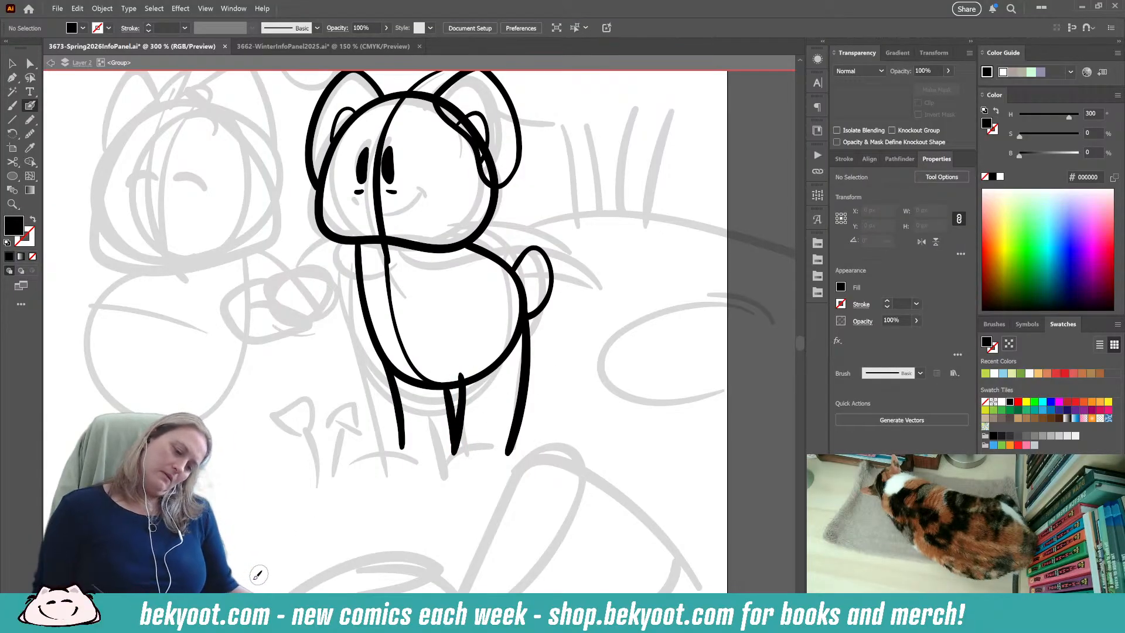
Rotate and reposition the front leg line so it meets the body's lower front edge, and deselect it.
{"action": "left_click", "coordinate": [403, 398], "text": "ctrl"}
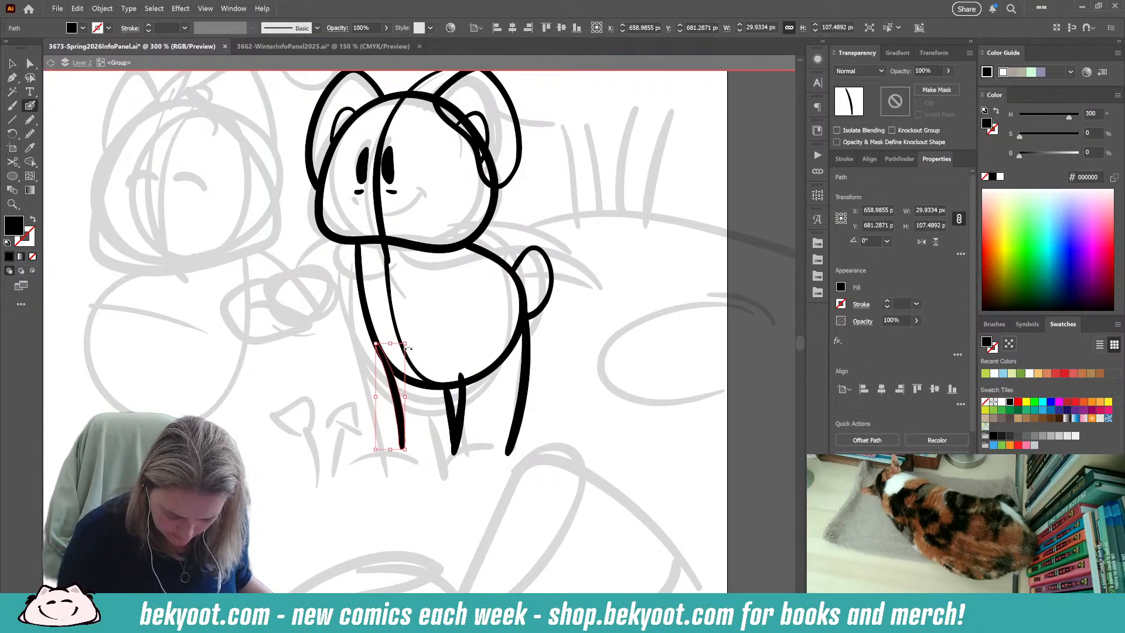
{"action": "left_click_drag", "start_coordinate": [412, 339], "coordinate": [416, 343]}
{"action": "left_click_drag", "start_coordinate": [392, 400], "coordinate": [384, 392]}
{"action": "left_click", "coordinate": [359, 515], "text": "ctrl"}
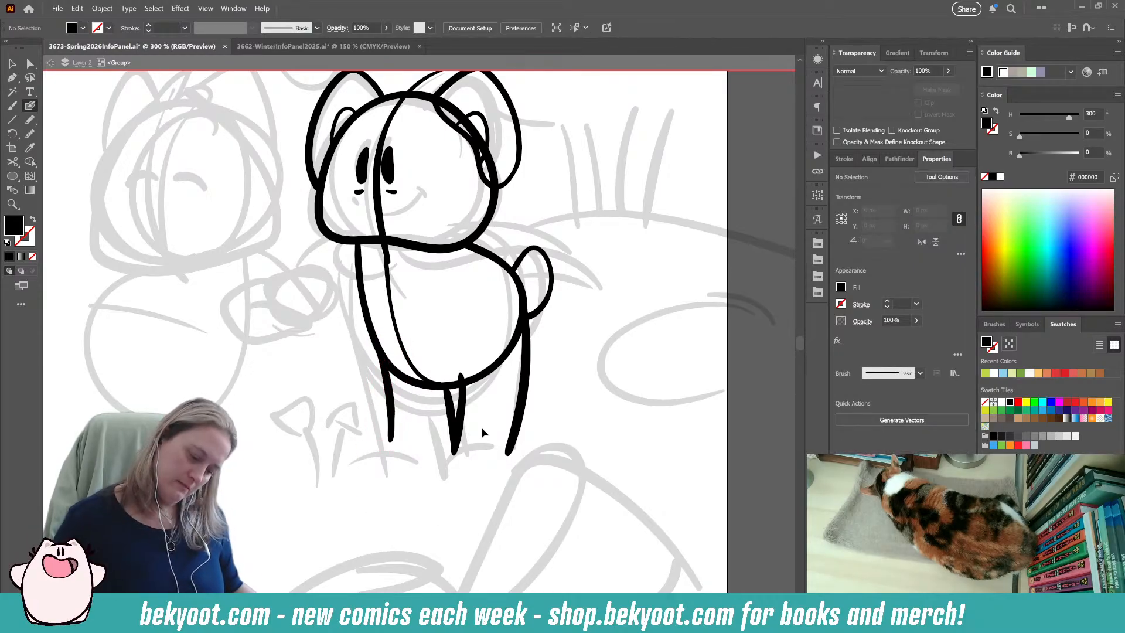
{"action": "left_click", "coordinate": [391, 410], "text": "ctrl"}
{"action": "left_click_drag", "start_coordinate": [410, 333], "coordinate": [397, 344]}
{"action": "left_click_drag", "start_coordinate": [388, 384], "coordinate": [394, 388]}
{"action": "left_click", "coordinate": [397, 511], "text": "ctrl"}
Ink the small mouth-corner mark and the curved smile on the right character's face.
{"action": "left_click_drag", "start_coordinate": [338, 517], "coordinate": [315, 522]}
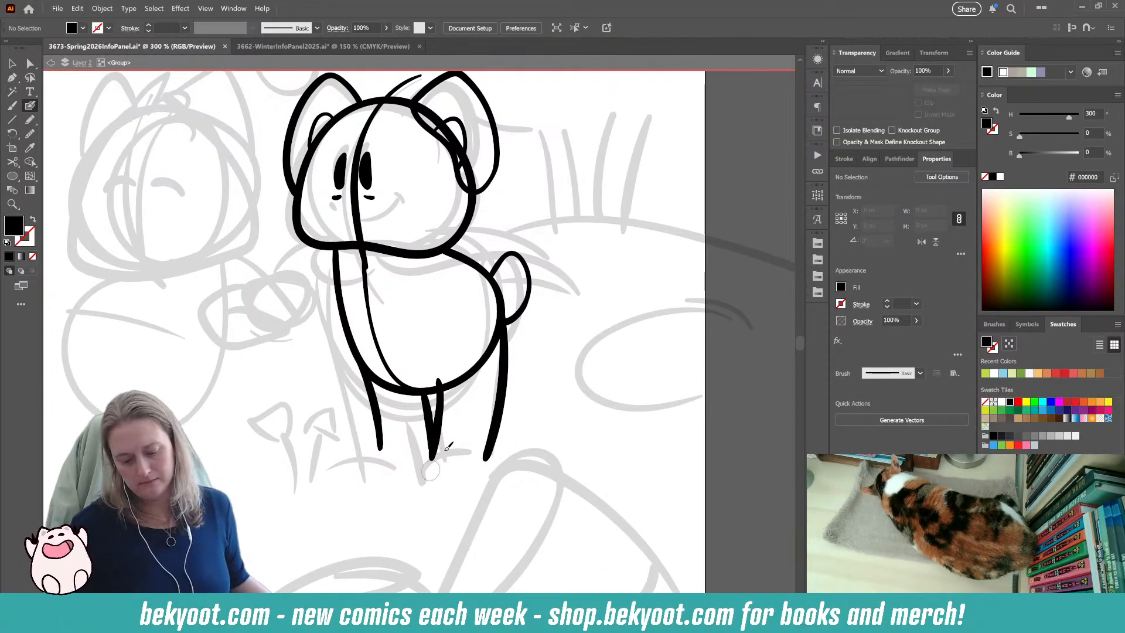
{"action": "mouse_move", "coordinate": [447, 503]}
{"action": "left_mouse_down"}
{"action": "mouse_move", "coordinate": [477, 428]}
{"action": "mouse_move", "coordinate": [480, 507]}
{"action": "mouse_move", "coordinate": [483, 492]}
{"action": "left_mouse_up"}
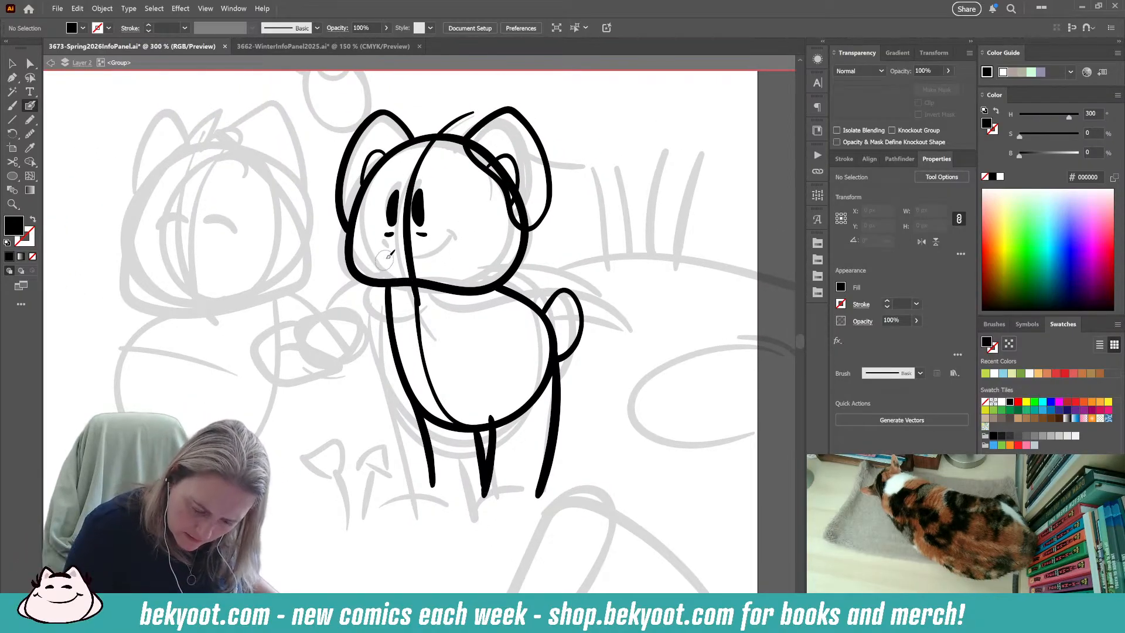
{"action": "mouse_move", "coordinate": [382, 253]}
{"action": "left_mouse_down"}
{"action": "mouse_move", "coordinate": [445, 260]}
{"action": "mouse_move", "coordinate": [460, 240]}
{"action": "left_mouse_up"}
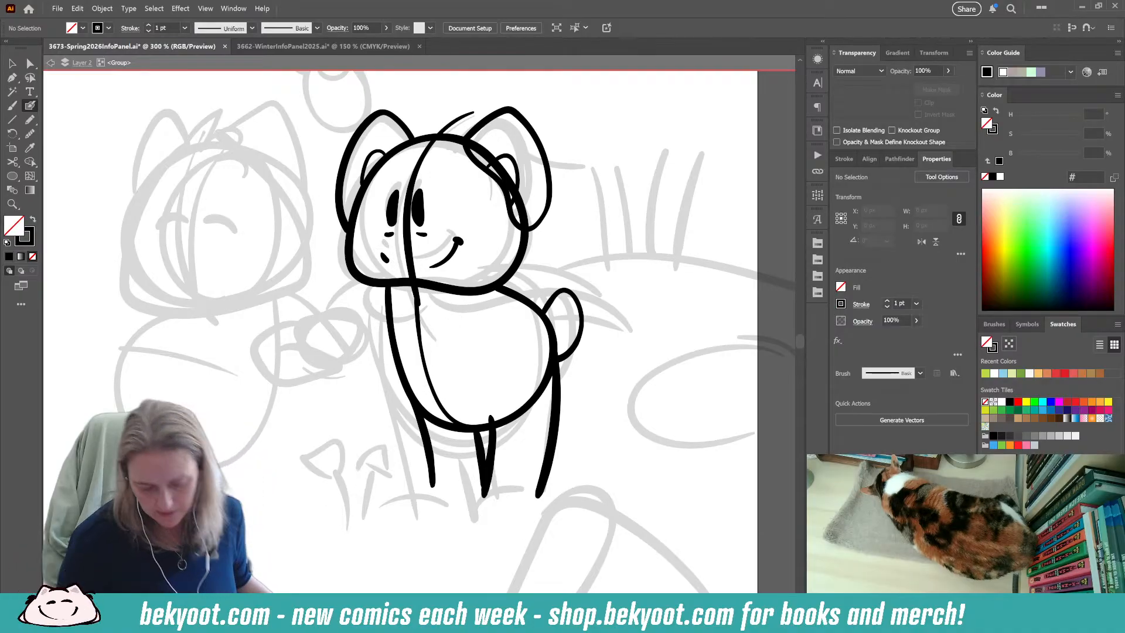
Erase the head outline where it crosses the right-hand ear and delete the vertical guide line through the face.
{"action": "left_click", "coordinate": [519, 251], "text": "ctrl"}
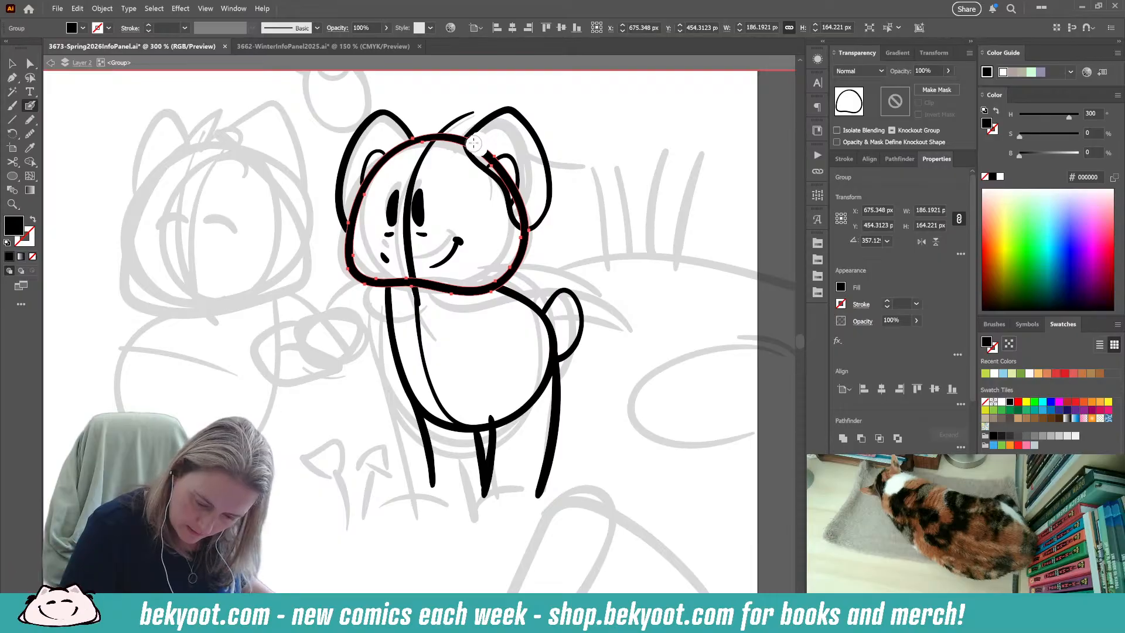
{"action": "left_click_drag", "start_coordinate": [493, 155], "coordinate": [528, 221]}
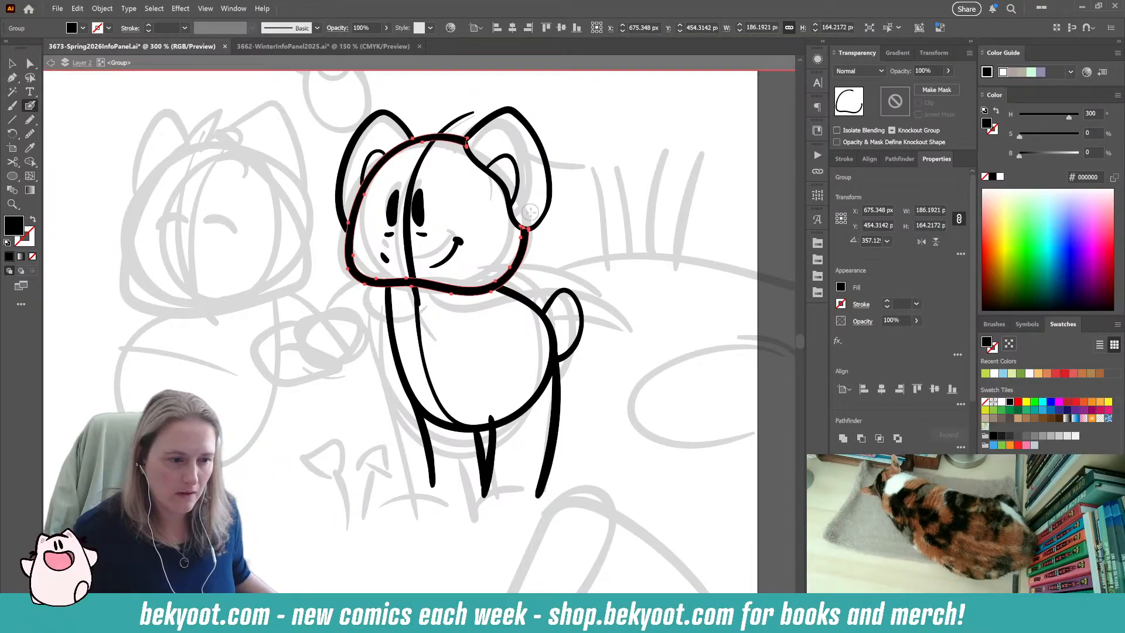
{"action": "left_click", "coordinate": [583, 173], "text": "ctrl"}
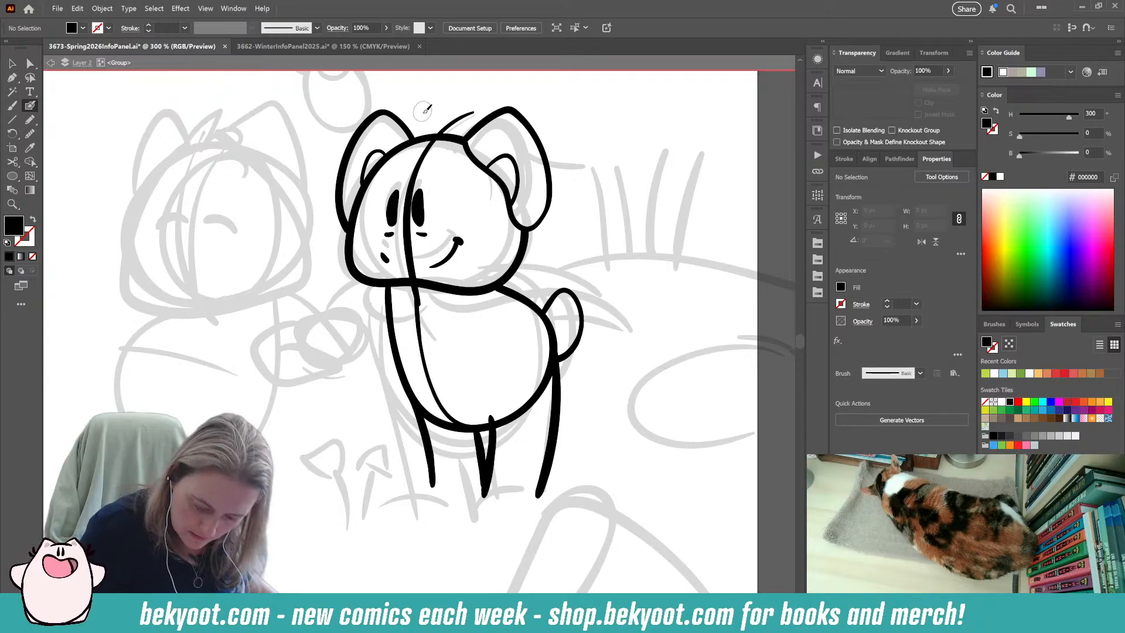
{"action": "left_click", "coordinate": [417, 167], "text": "ctrl"}
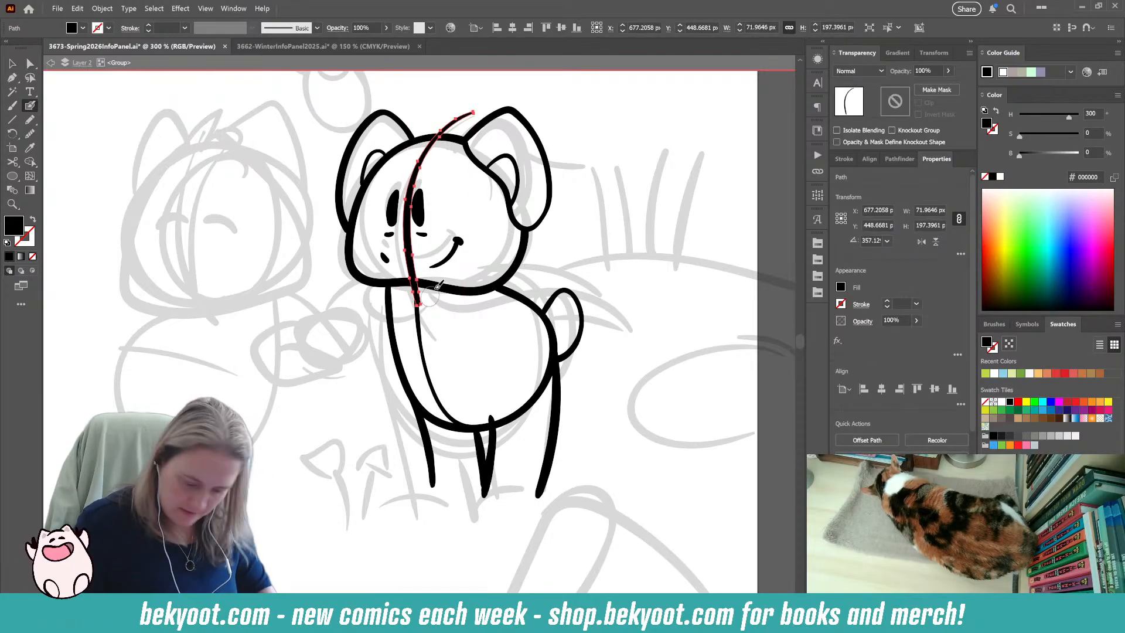
{"action": "key", "text": "Delete"}
Nudge the right-hand eye and its mark closer to the other eye, then tilt and raise both eyes.
{"action": "left_click", "coordinate": [419, 216], "text": "ctrl"}
{"action": "key", "text": "Left"}
{"action": "key", "text": "Left"}
{"action": "key", "text": "Left"}
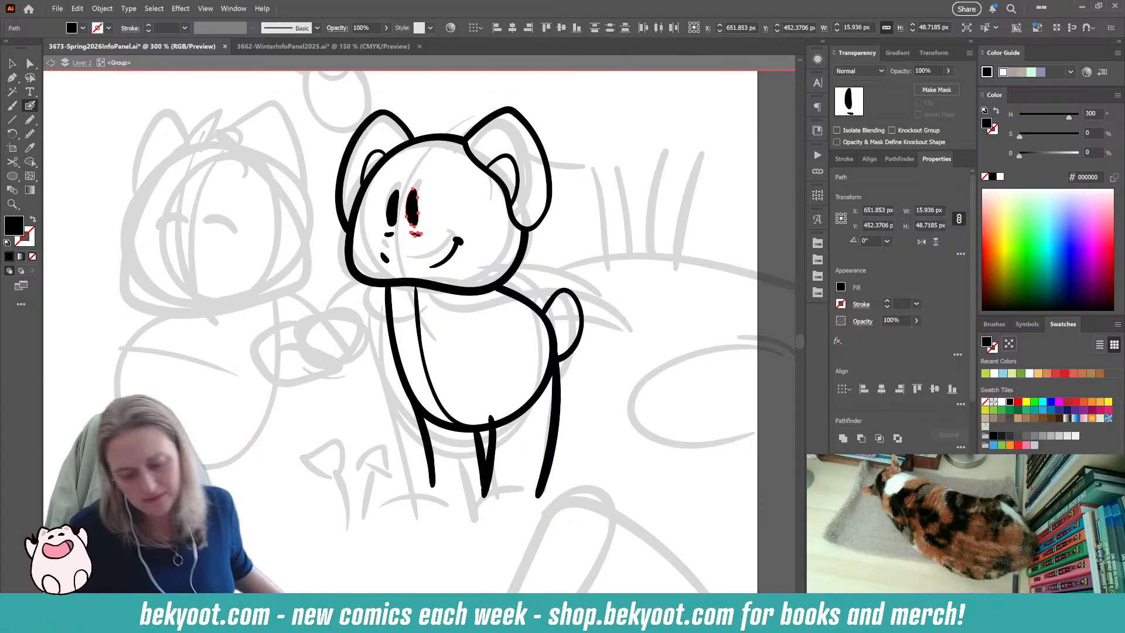
{"action": "left_click", "coordinate": [392, 239], "text": "shift"}
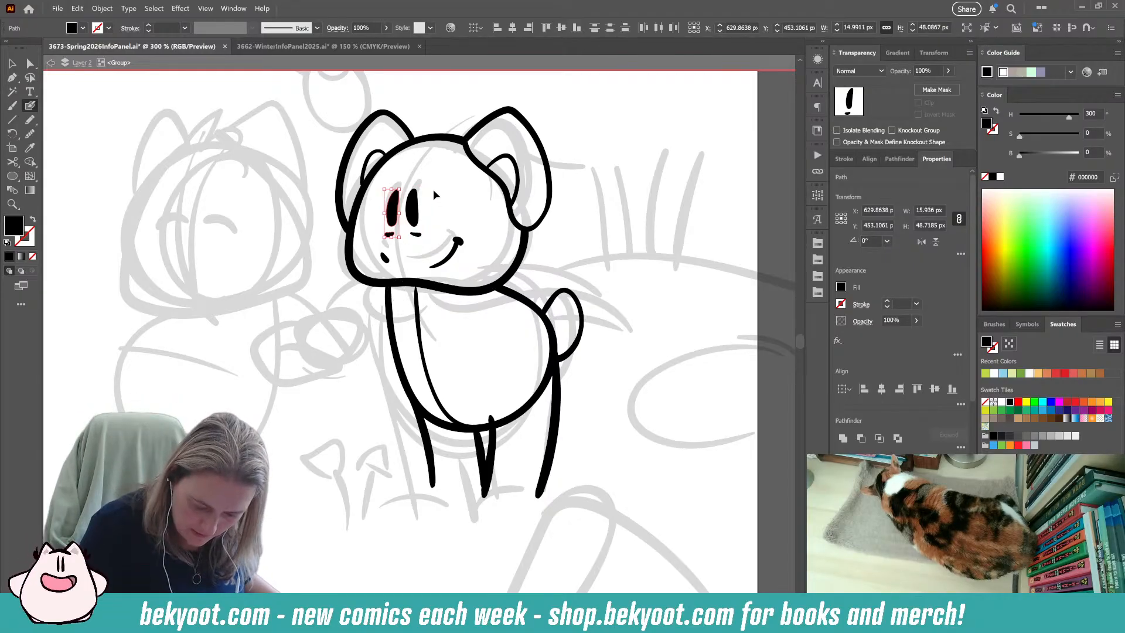
{"action": "left_click_drag", "start_coordinate": [428, 184], "coordinate": [433, 201]}
Select both mouth strokes, move them slightly upward on the face and deselect them.
{"action": "left_click", "coordinate": [384, 257]}
{"action": "left_click", "coordinate": [449, 252], "text": "shift"}
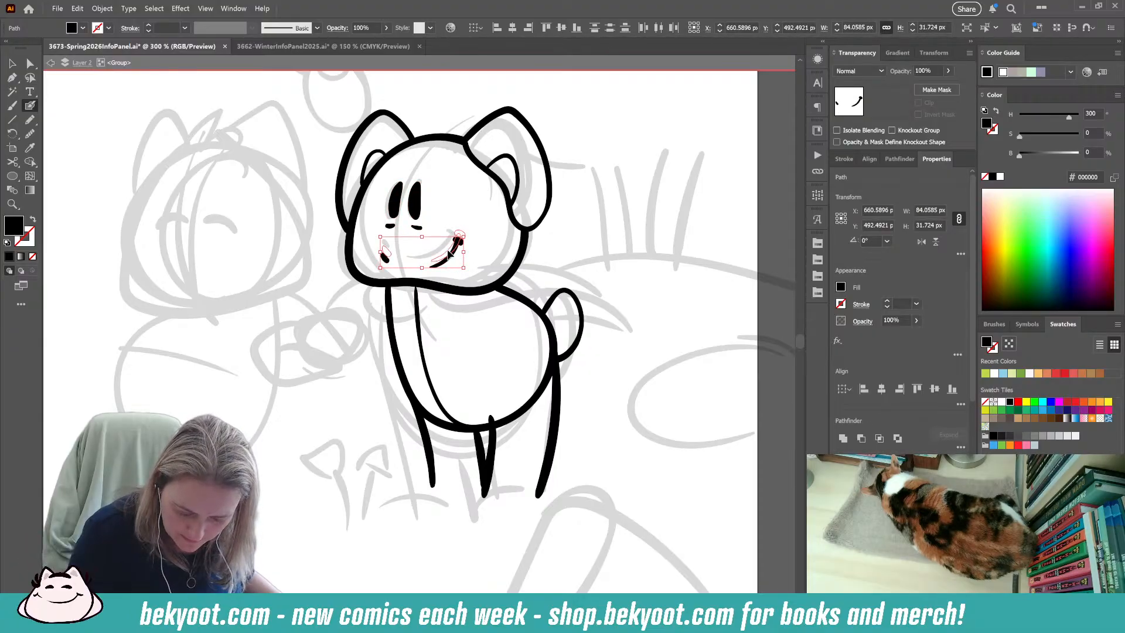
{"action": "left_click", "coordinate": [319, 375], "text": "ctrl"}
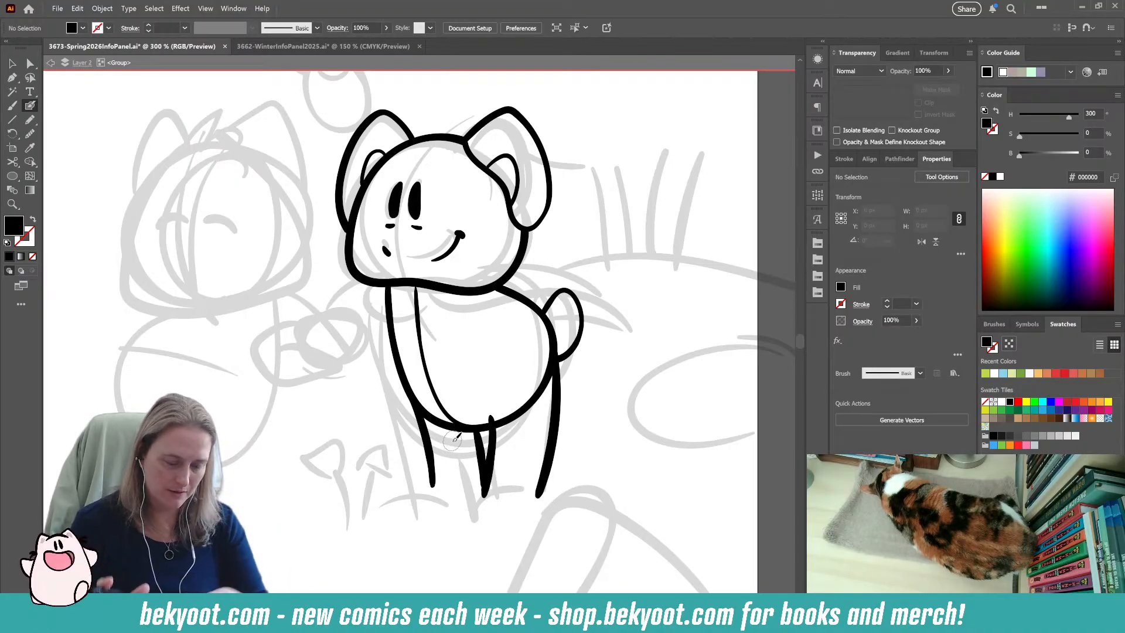
Ink the right character's scarf with a round knot, a curved lower edge across the chest and a long line flying behind.
{"action": "scroll", "coordinate": [455, 438], "scroll_direction": "up", "scroll_amount": 1}
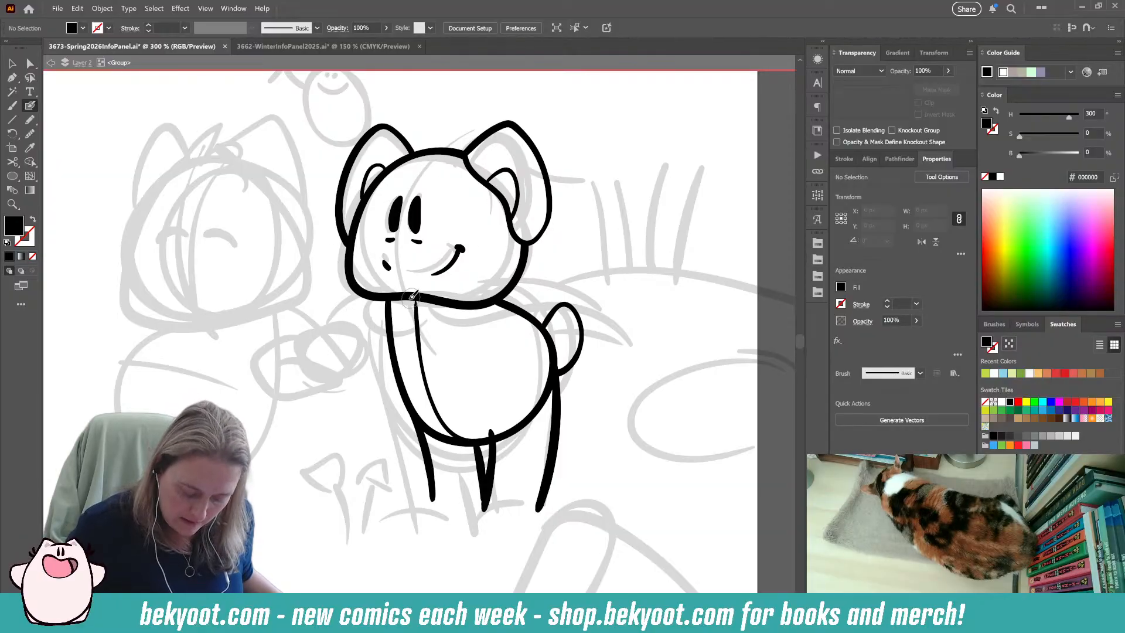
{"action": "key", "text": "ctrl+z"}
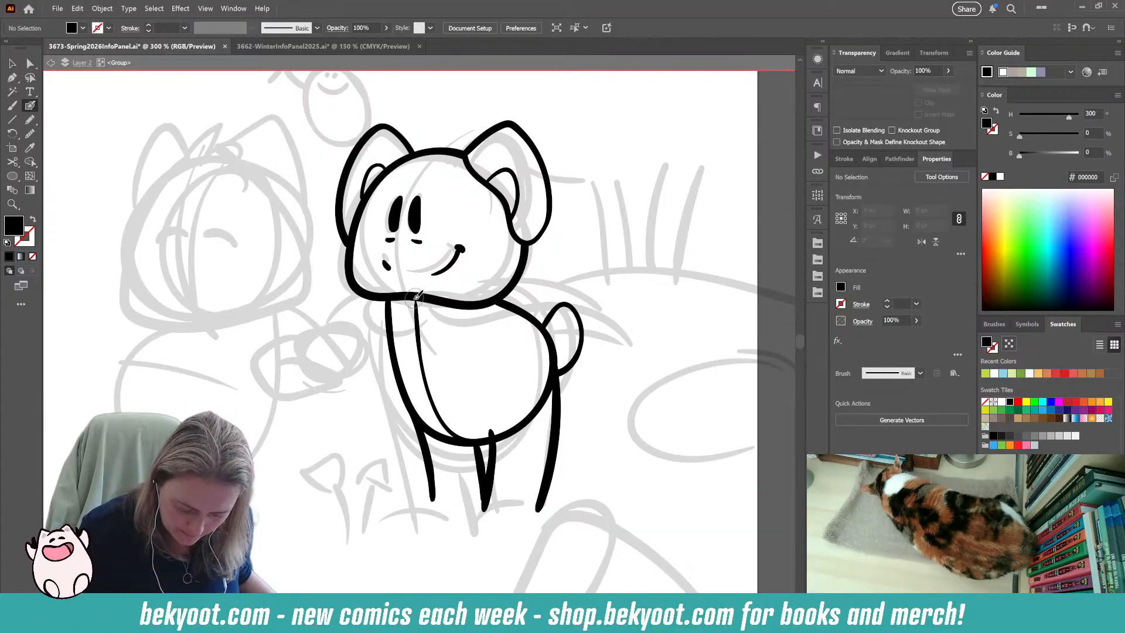
{"action": "mouse_move", "coordinate": [428, 323]}
{"action": "left_mouse_down"}
{"action": "mouse_move", "coordinate": [474, 330]}
{"action": "mouse_move", "coordinate": [560, 298]}
{"action": "mouse_move", "coordinate": [609, 308]}
{"action": "mouse_move", "coordinate": [620, 333]}
{"action": "left_mouse_up"}
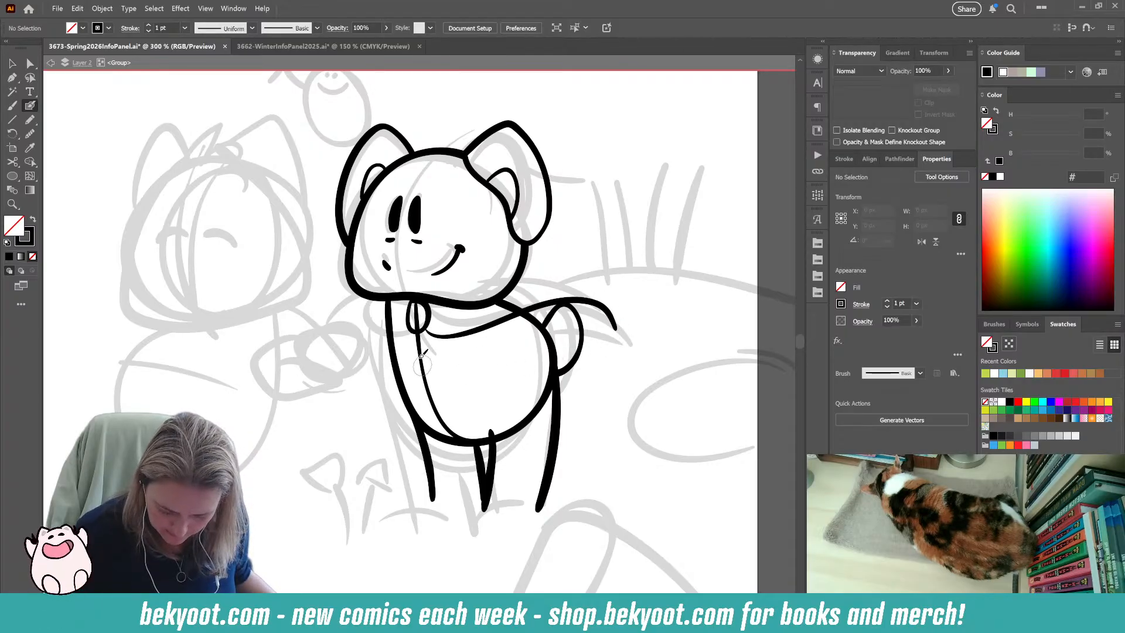
{"action": "key", "text": "ctrl+z"}
{"action": "mouse_move", "coordinate": [495, 322]}
{"action": "left_mouse_down"}
{"action": "mouse_move", "coordinate": [590, 299]}
{"action": "mouse_move", "coordinate": [626, 320]}
{"action": "left_mouse_up"}
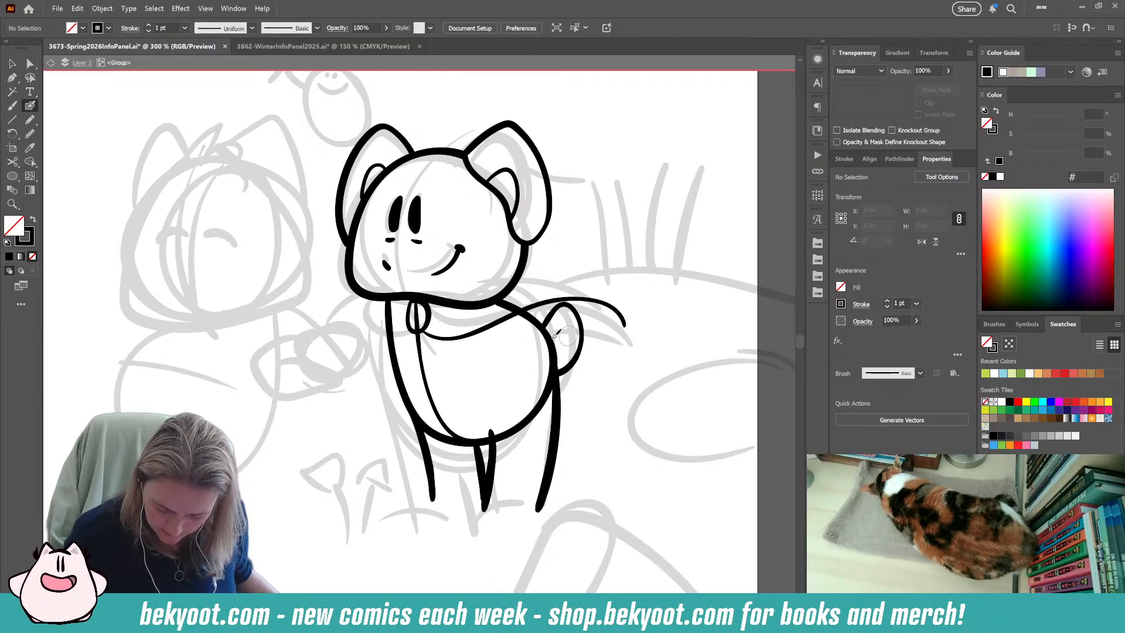
Ink the upper edge of the flying scarf end, curving from the back of the head to the pointed tip.
{"action": "key", "text": "ctrl+z"}
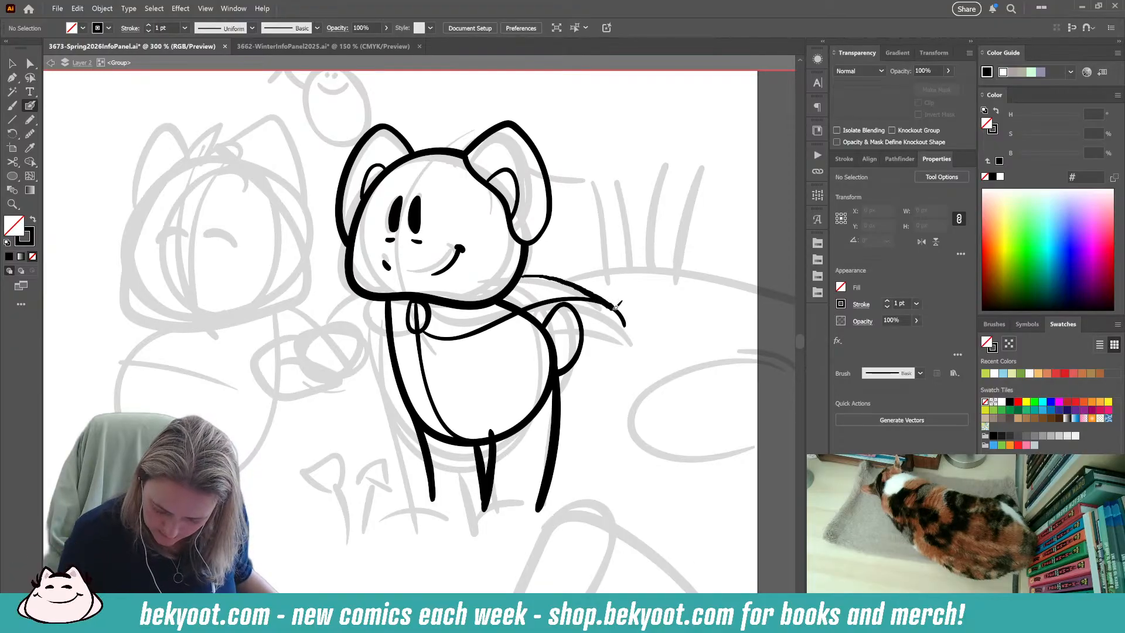
{"action": "left_click_drag", "start_coordinate": [627, 318], "coordinate": [630, 326]}
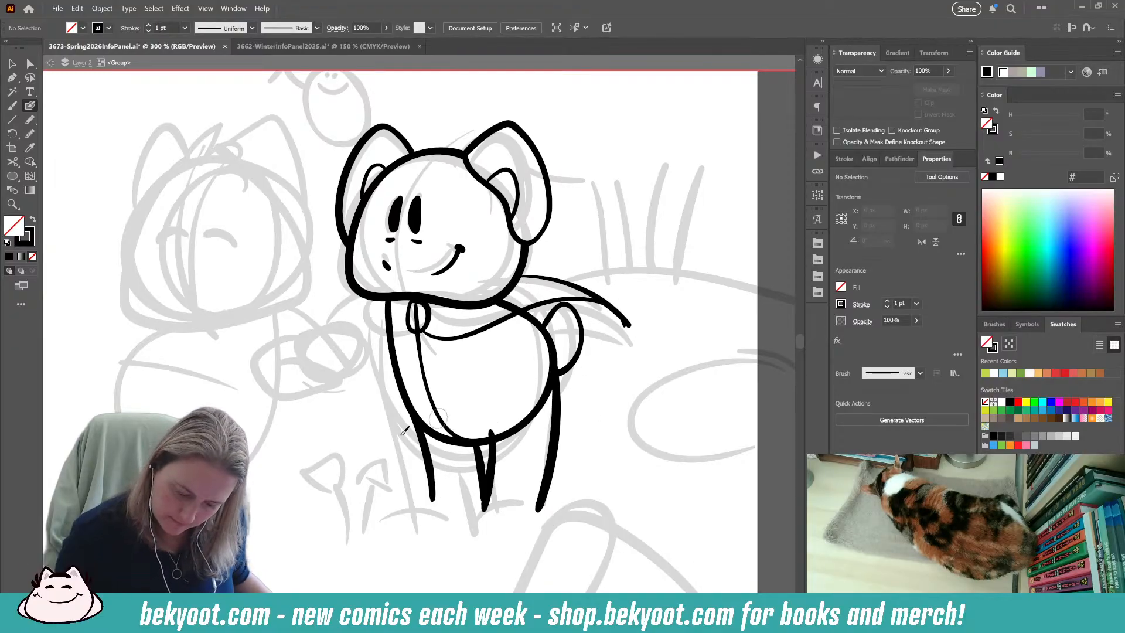
{"action": "key", "text": "ctrl+z"}
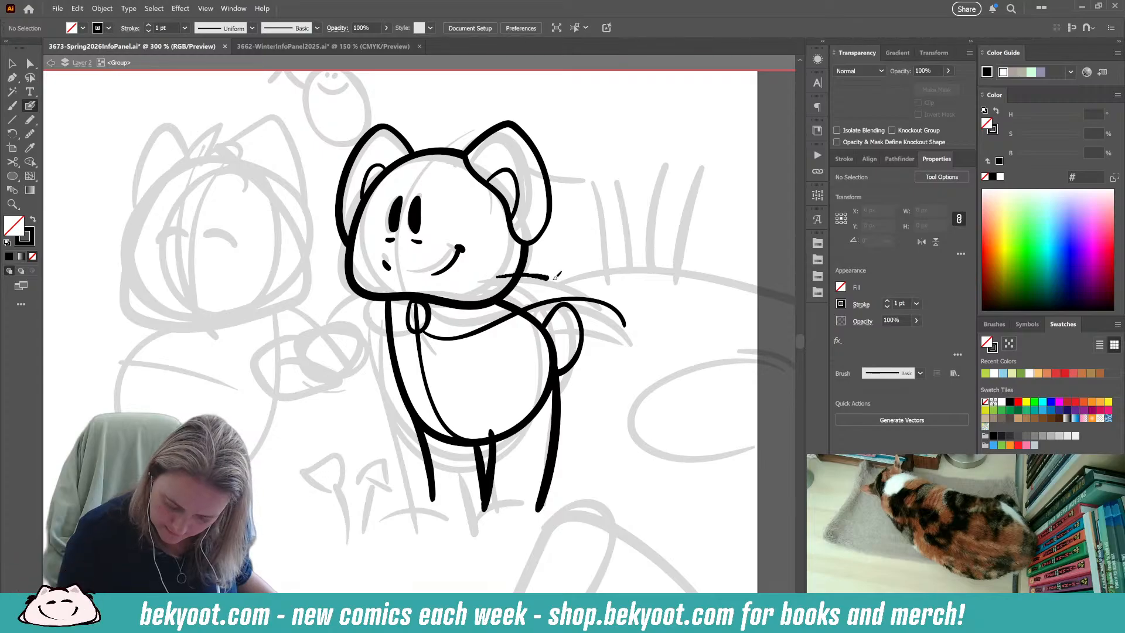
{"action": "left_click_drag", "start_coordinate": [596, 307], "coordinate": [622, 321]}
{"action": "key", "text": "ctrl+z"}
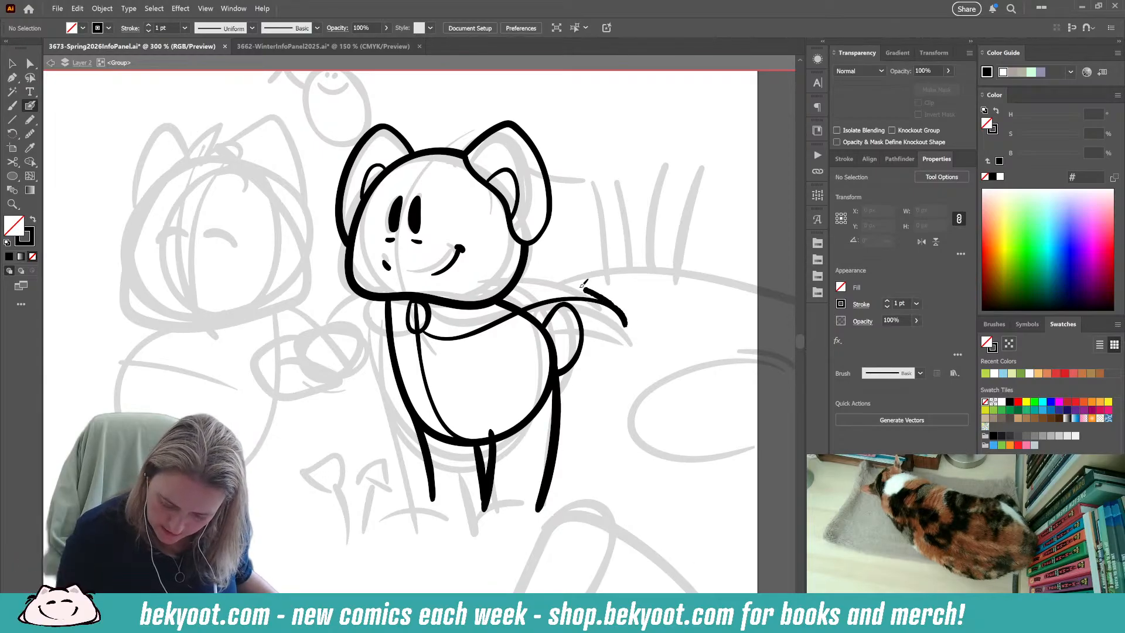
{"action": "left_click_drag", "start_coordinate": [584, 286], "coordinate": [488, 276]}
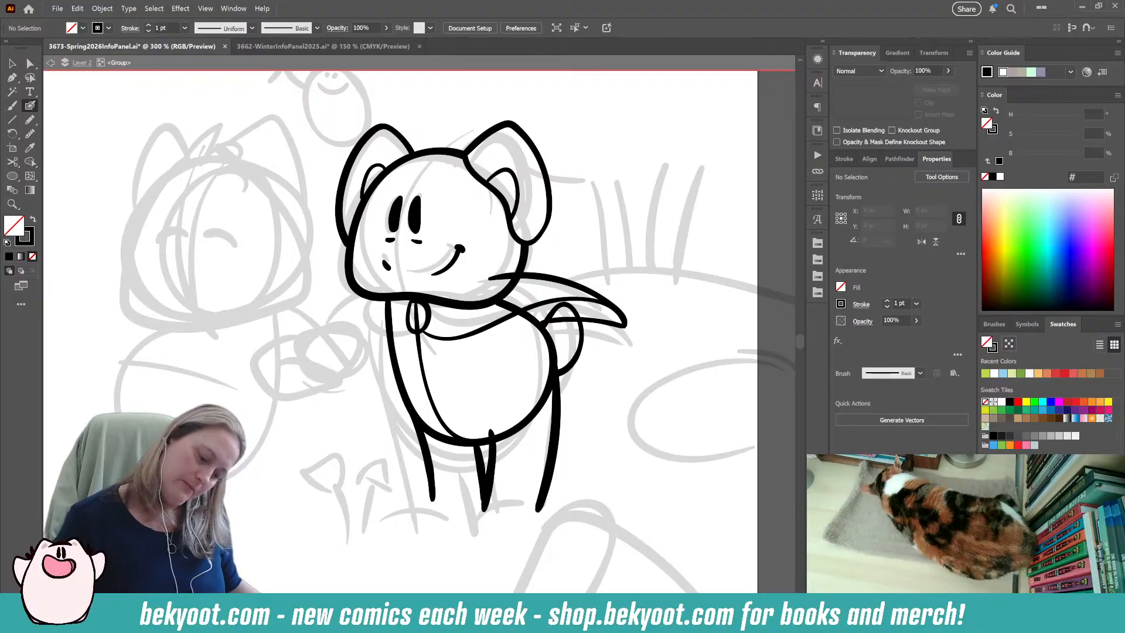
Close the flying scarf end with a bottom edge from its tip and erase the part crossing the body and tail.
{"action": "left_click_drag", "start_coordinate": [627, 322], "coordinate": [595, 327]}
{"action": "key", "text": "ctrl+z"}
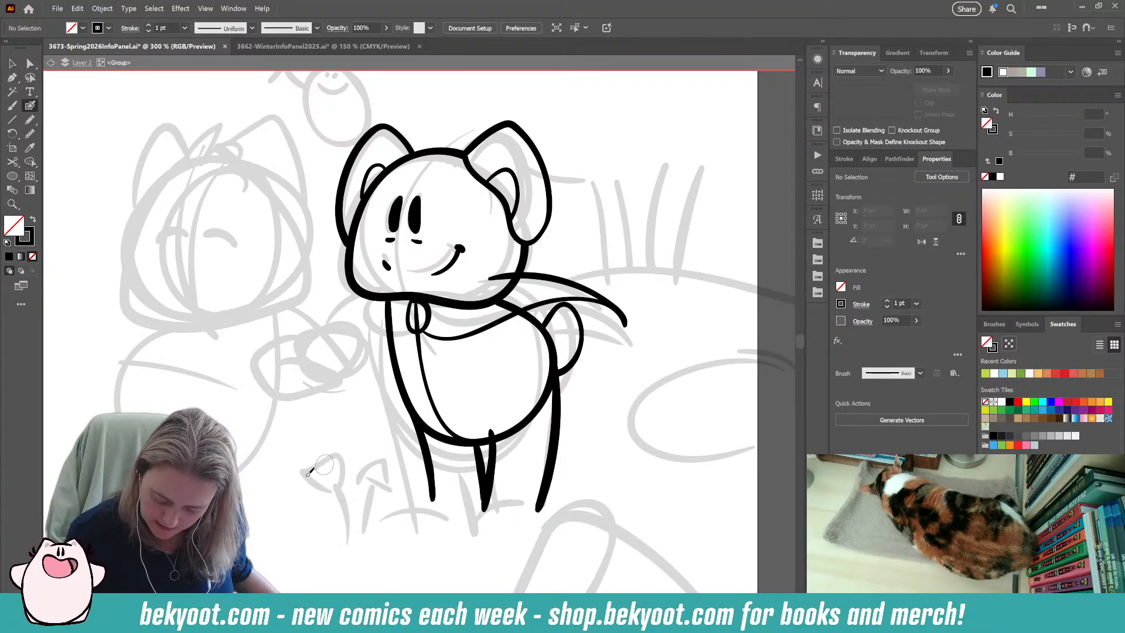
{"action": "left_click_drag", "start_coordinate": [627, 325], "coordinate": [513, 334]}
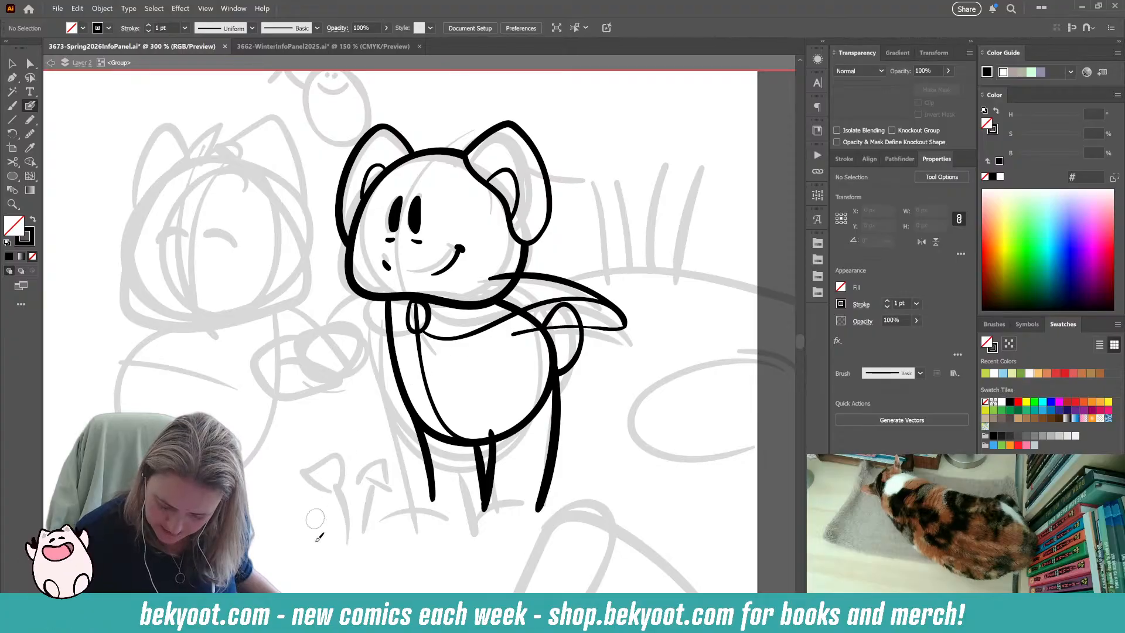
{"action": "left_click", "coordinate": [523, 334], "text": "ctrl"}
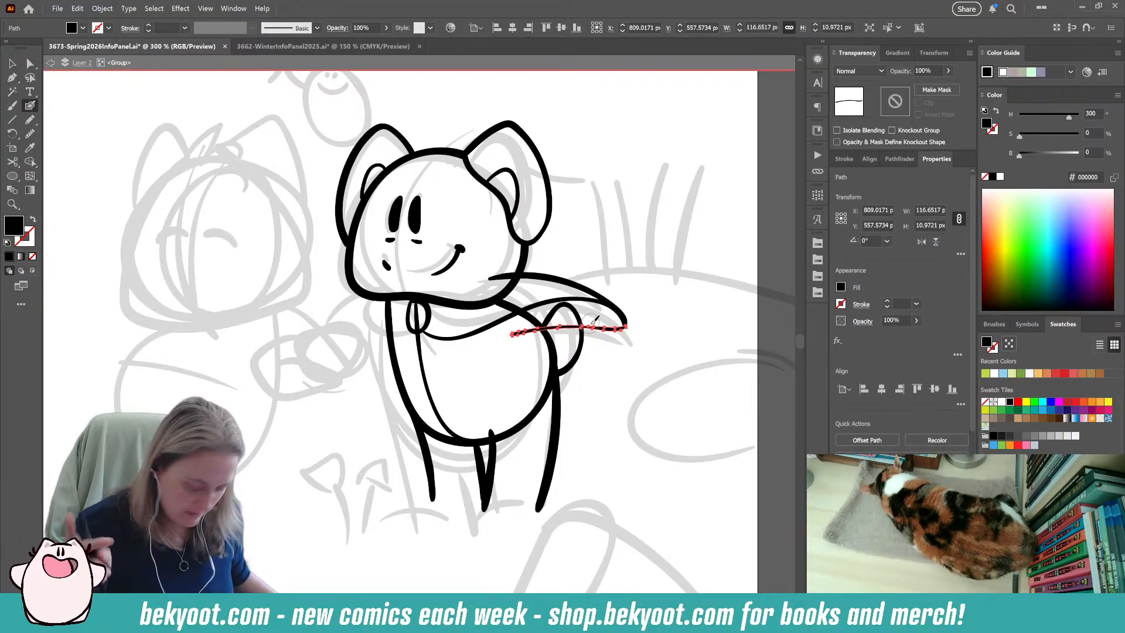
{"action": "left_click_drag", "start_coordinate": [523, 334], "coordinate": [571, 334]}
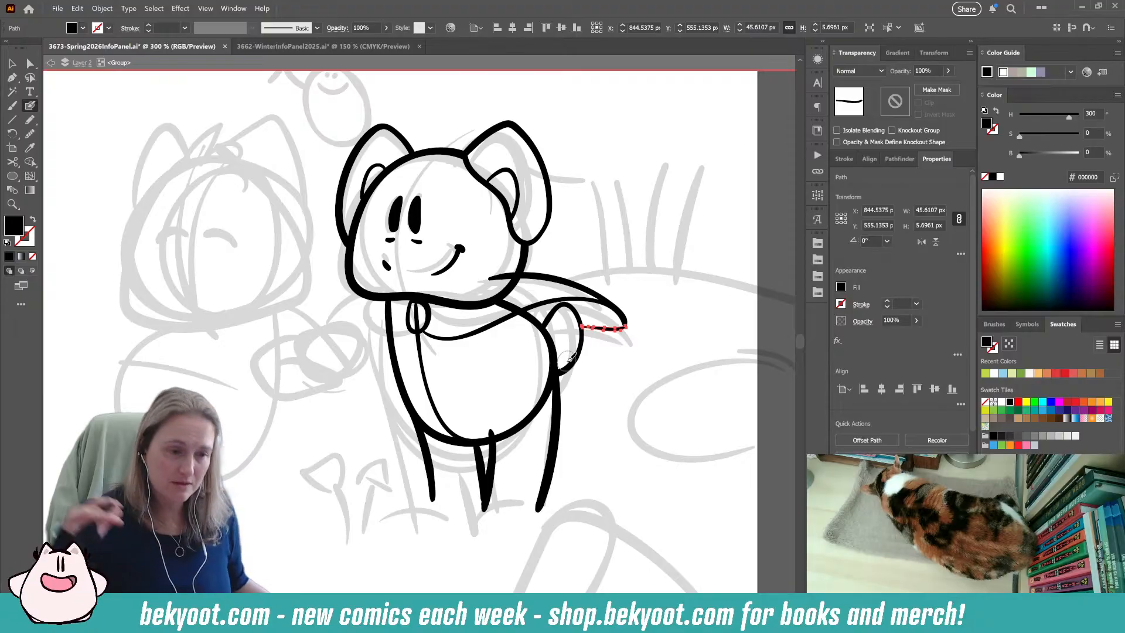
{"action": "key", "text": "ctrl"}
{"action": "left_click", "coordinate": [538, 276], "text": "ctrl"}
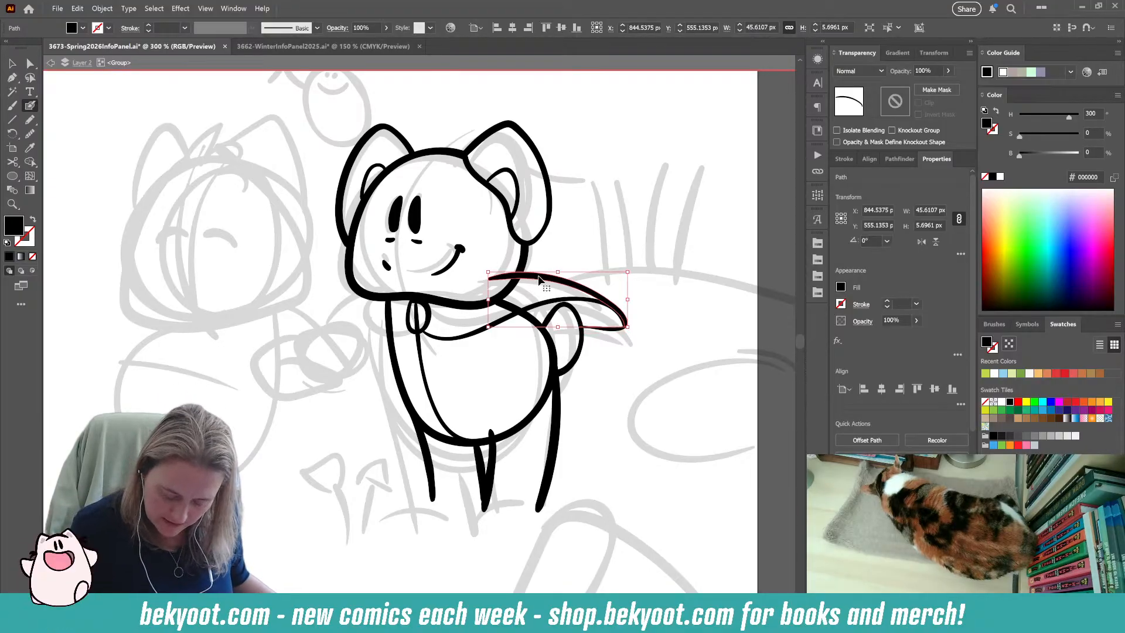
{"action": "left_click", "coordinate": [286, 487], "text": "ctrl"}
Ink the curved arm outline across the right character's chest and the scarf's small bulge at the front of the neck.
{"action": "mouse_move", "coordinate": [471, 320]}
{"action": "left_mouse_down"}
{"action": "mouse_move", "coordinate": [466, 337]}
{"action": "mouse_move", "coordinate": [423, 341]}
{"action": "mouse_move", "coordinate": [409, 367]}
{"action": "left_mouse_up"}
{"action": "key", "text": "ctrl+z"}
{"action": "mouse_move", "coordinate": [476, 320]}
{"action": "left_mouse_down"}
{"action": "mouse_move", "coordinate": [466, 339]}
{"action": "mouse_move", "coordinate": [413, 324]}
{"action": "mouse_move", "coordinate": [402, 360]}
{"action": "mouse_move", "coordinate": [437, 385]}
{"action": "mouse_move", "coordinate": [511, 348]}
{"action": "left_mouse_up"}
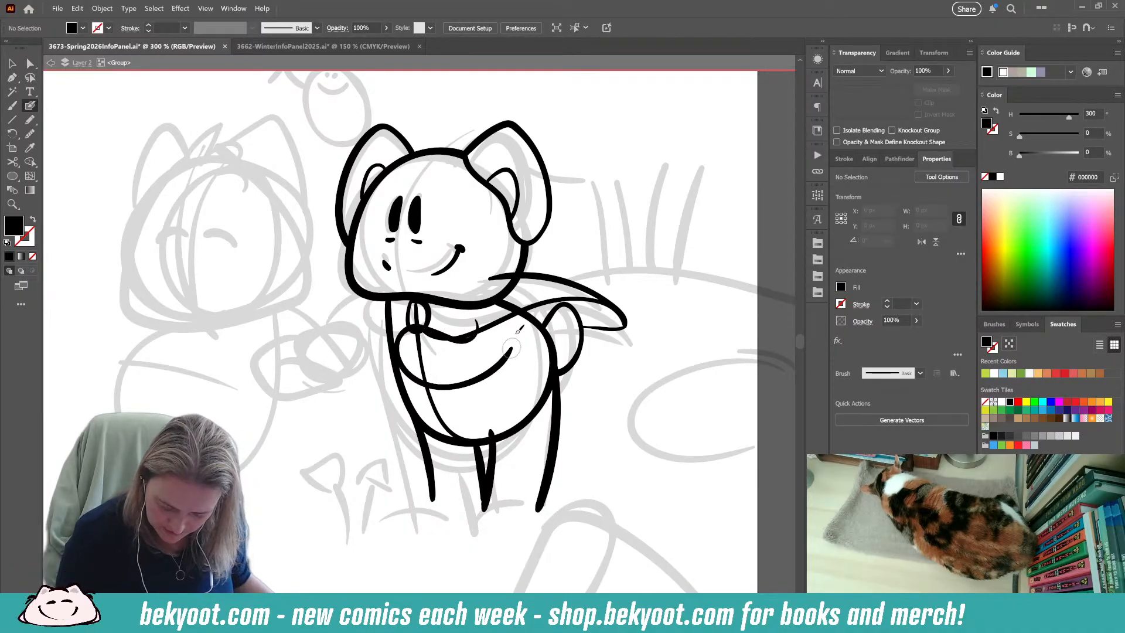
{"action": "key", "text": "shift+x"}
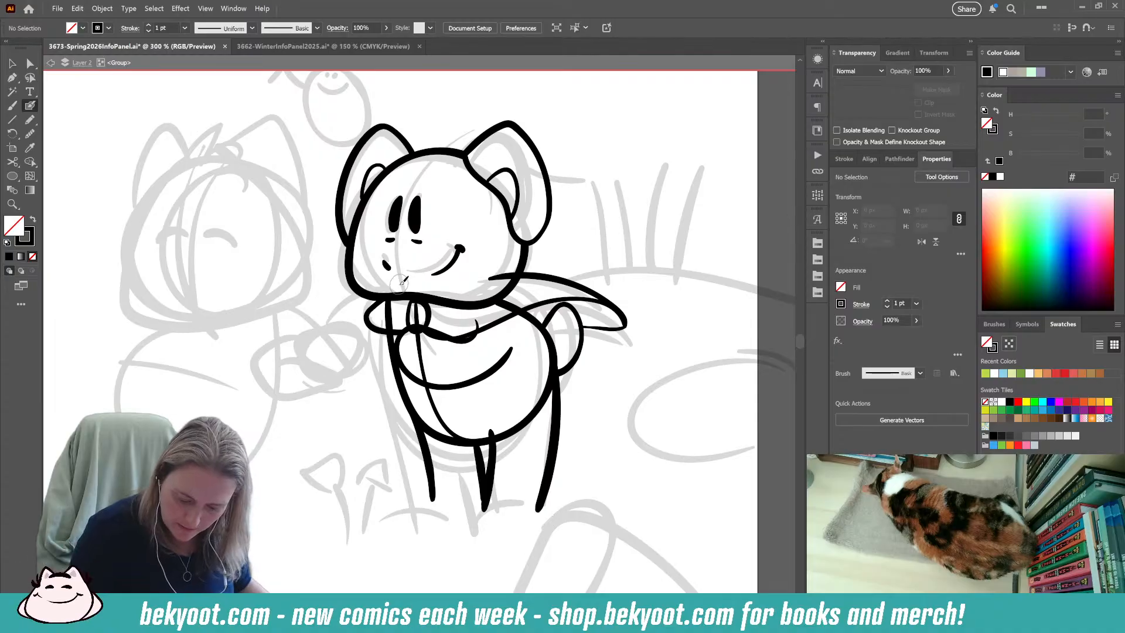
Erase the part of the flying scarf's upper edge that crosses into the head, and deselect the stroke.
{"action": "left_click", "coordinate": [575, 280], "text": "ctrl"}
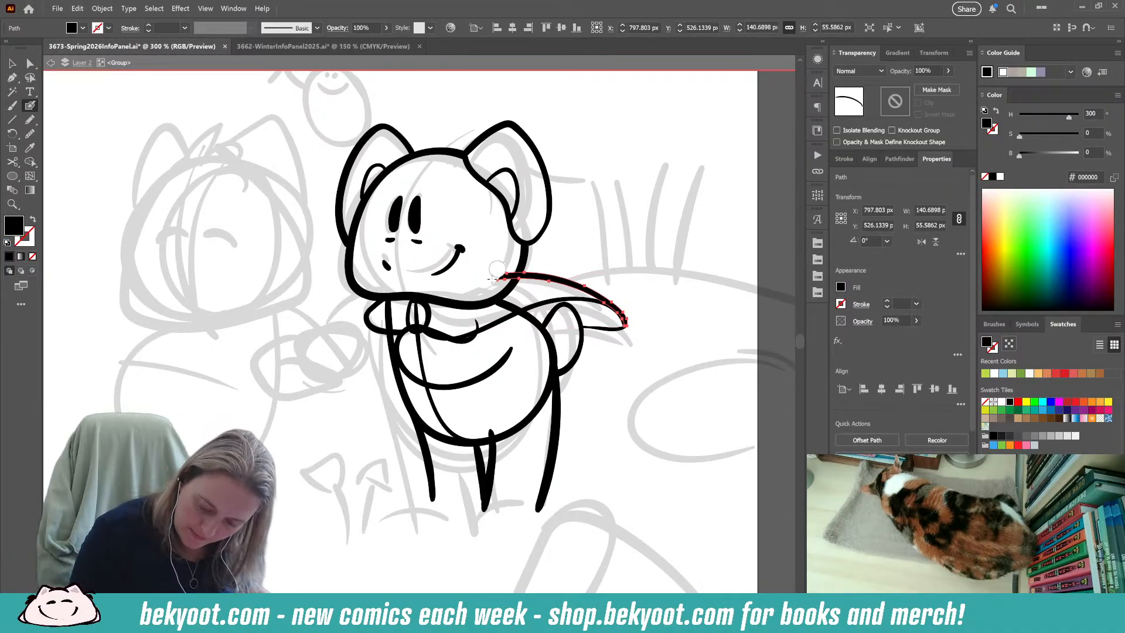
{"action": "left_click_drag", "start_coordinate": [499, 270], "coordinate": [520, 265]}
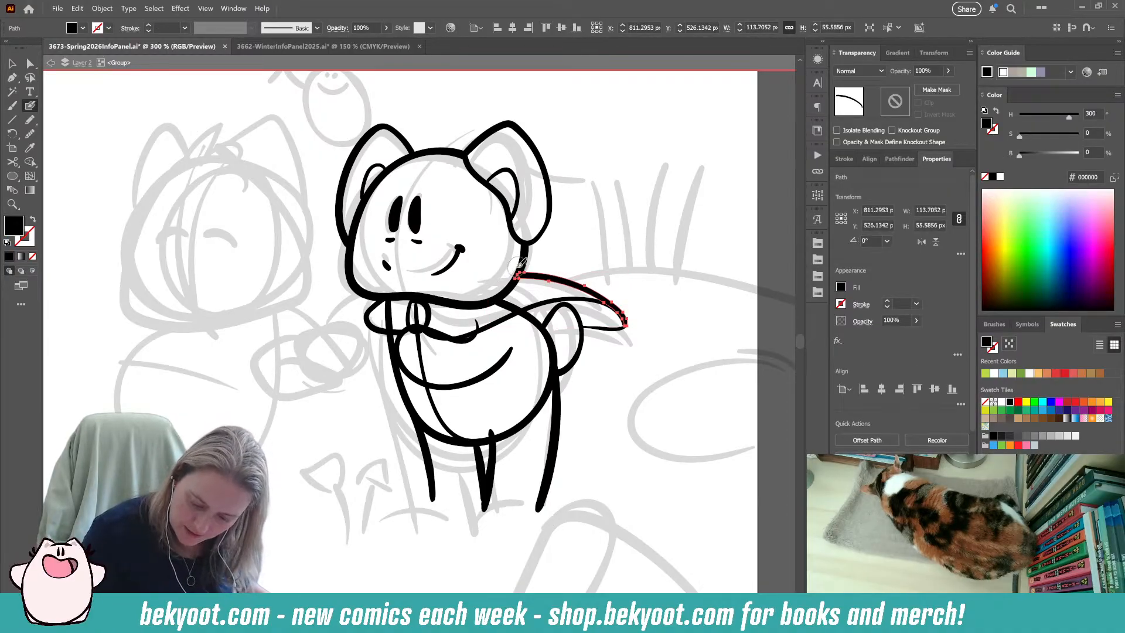
{"action": "left_click", "coordinate": [638, 339], "text": "ctrl"}
Ink the far arm's short upper line reaching forward from the scarf and a horizontal oval about 71 by 46 px at its end.
{"action": "left_click_drag", "start_coordinate": [592, 388], "coordinate": [583, 409]}
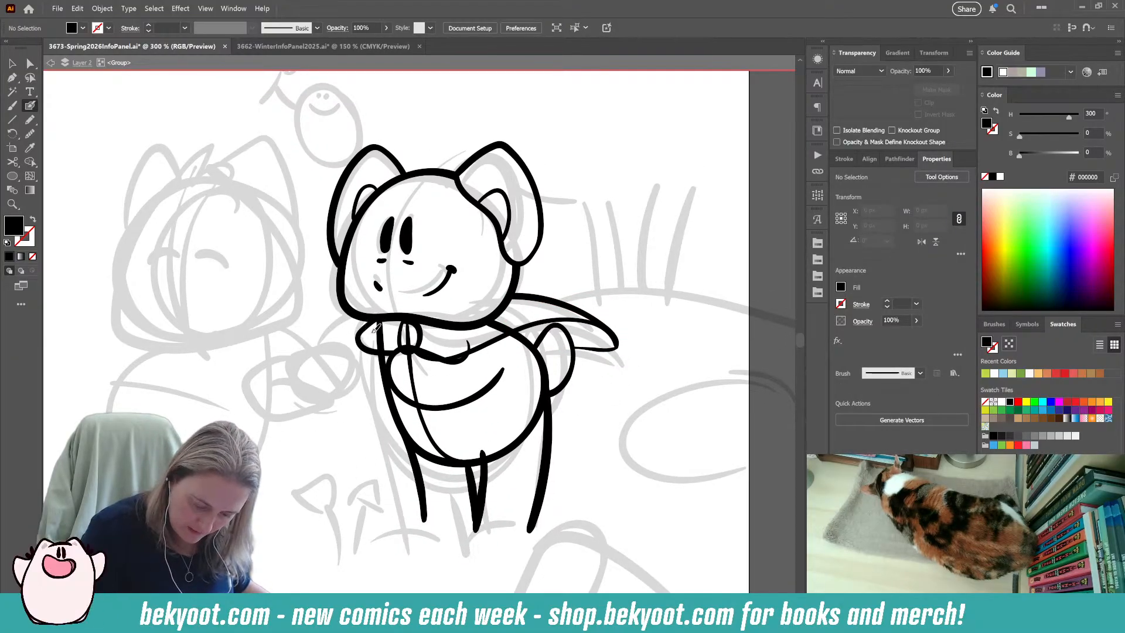
{"action": "left_click_drag", "start_coordinate": [375, 327], "coordinate": [319, 348]}
{"action": "key", "text": "ctrl+z"}
{"action": "mouse_move", "coordinate": [376, 323]}
{"action": "left_mouse_down"}
{"action": "mouse_move", "coordinate": [287, 357]}
{"action": "mouse_move", "coordinate": [286, 378]}
{"action": "mouse_move", "coordinate": [320, 388]}
{"action": "mouse_move", "coordinate": [344, 378]}
{"action": "mouse_move", "coordinate": [347, 359]}
{"action": "mouse_move", "coordinate": [331, 350]}
{"action": "mouse_move", "coordinate": [367, 370]}
{"action": "left_mouse_up"}
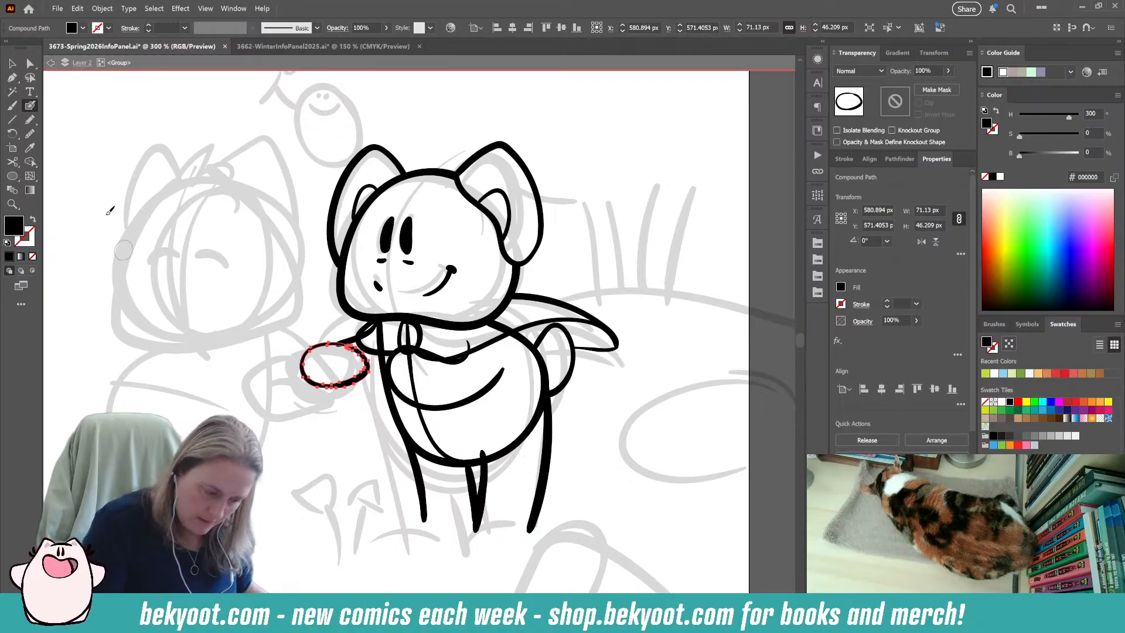
Smooth the outer and inner contours of the oval in front of the right character, and deselect it.
{"action": "left_click", "coordinate": [30, 133]}
{"action": "mouse_move", "coordinate": [347, 346]}
{"action": "left_mouse_down"}
{"action": "mouse_move", "coordinate": [326, 366]}
{"action": "mouse_move", "coordinate": [361, 377]}
{"action": "left_mouse_up"}
{"action": "left_click", "coordinate": [367, 376], "text": "ctrl"}
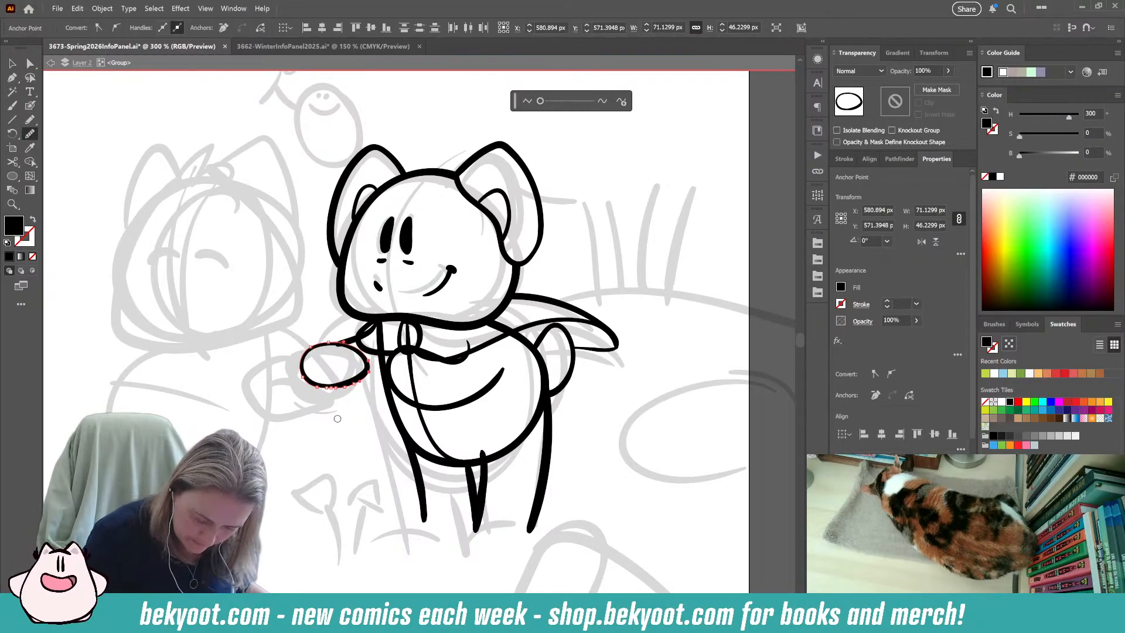
{"action": "left_click", "coordinate": [352, 394], "text": "ctrl"}
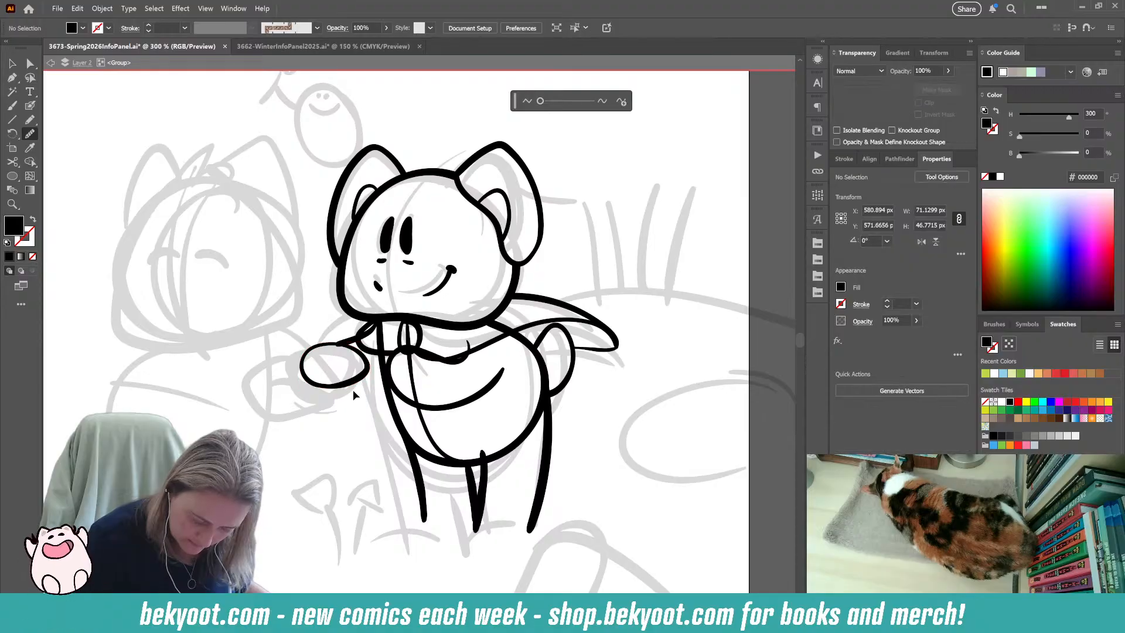
{"action": "left_click", "coordinate": [352, 385], "text": "ctrl"}
{"action": "mouse_move", "coordinate": [321, 387]}
{"action": "left_mouse_down"}
{"action": "mouse_move", "coordinate": [353, 384]}
{"action": "mouse_move", "coordinate": [340, 383]}
{"action": "left_mouse_up"}
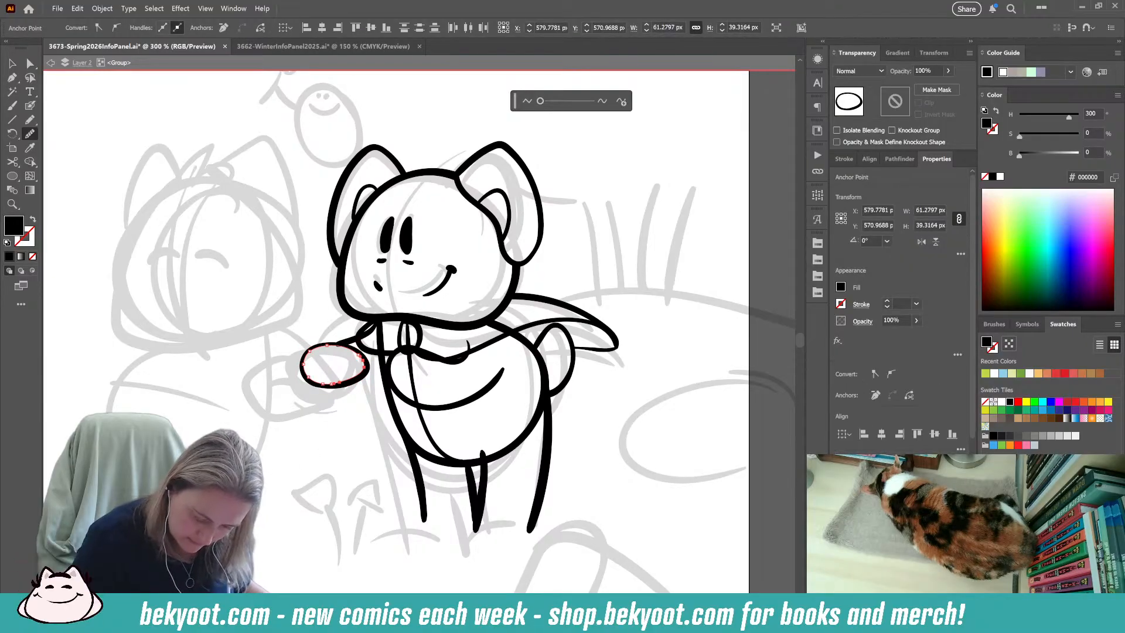
{"action": "left_click", "coordinate": [30, 64]}
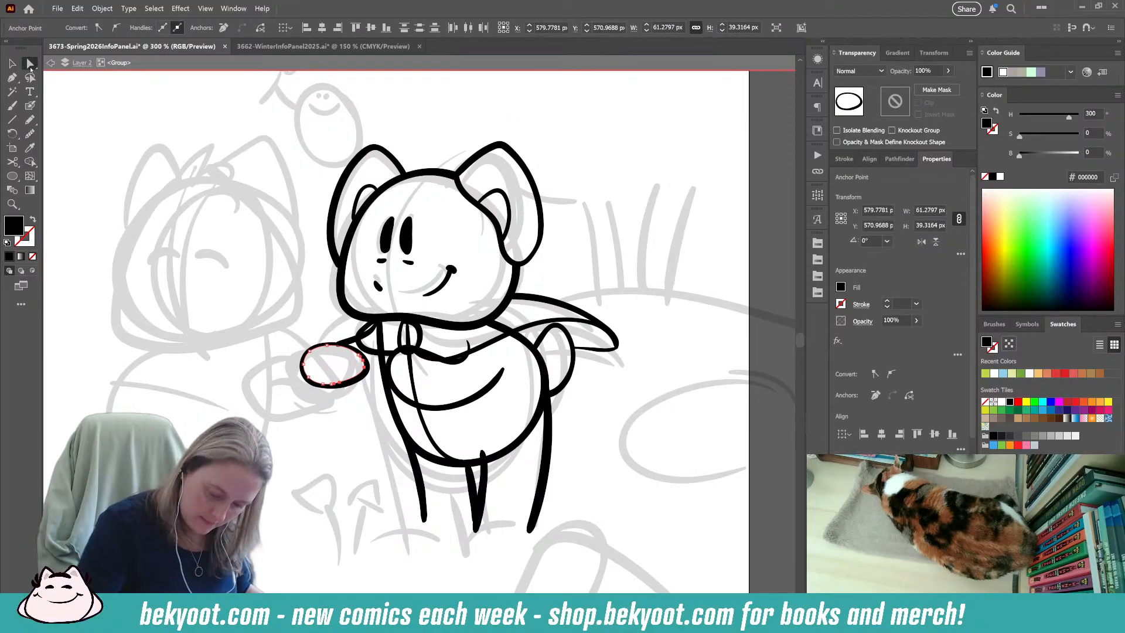
{"action": "left_click_drag", "start_coordinate": [367, 387], "coordinate": [367, 386]}
{"action": "left_click", "coordinate": [361, 434]}
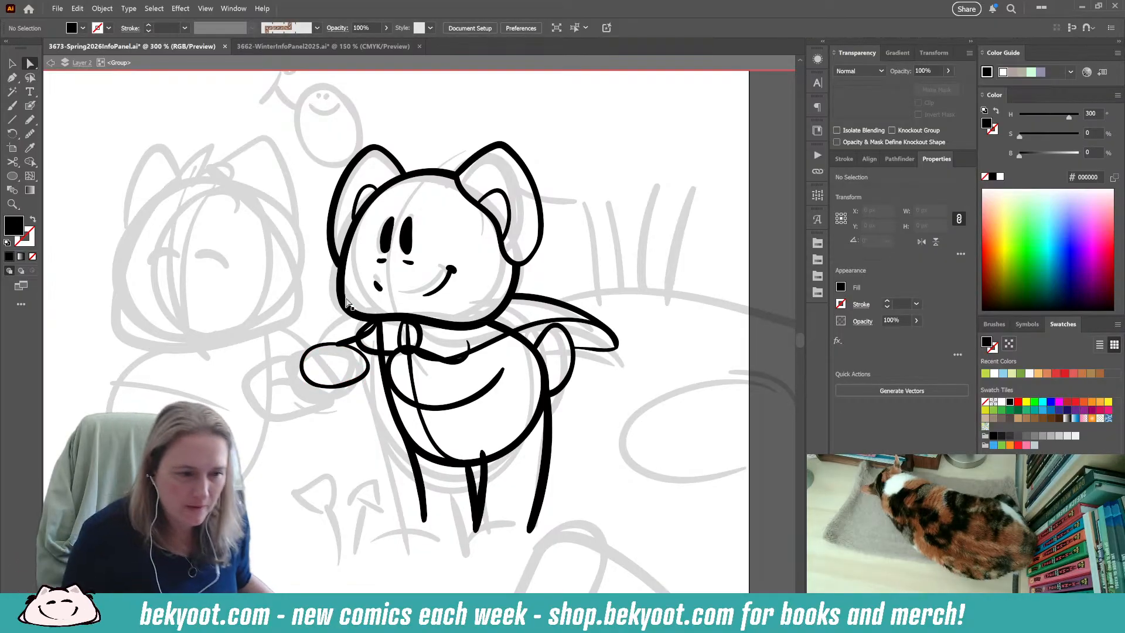
Rotate the oval in front of the right character by about 7.5° and nudge it slightly away from the body.
{"action": "key", "text": "v"}
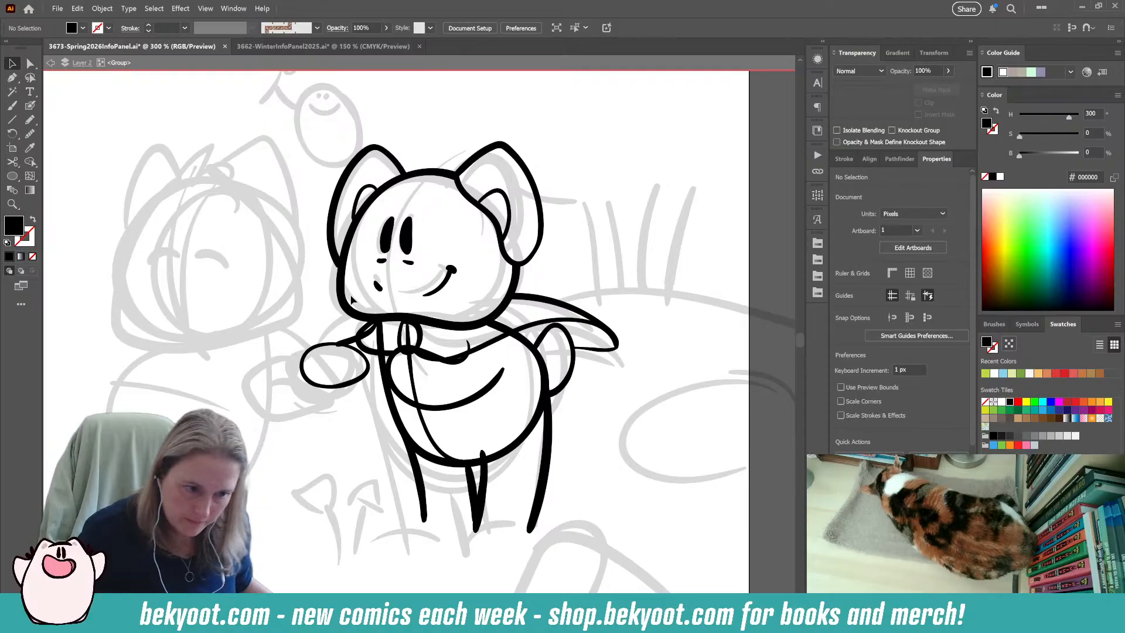
{"action": "left_click", "coordinate": [356, 381]}
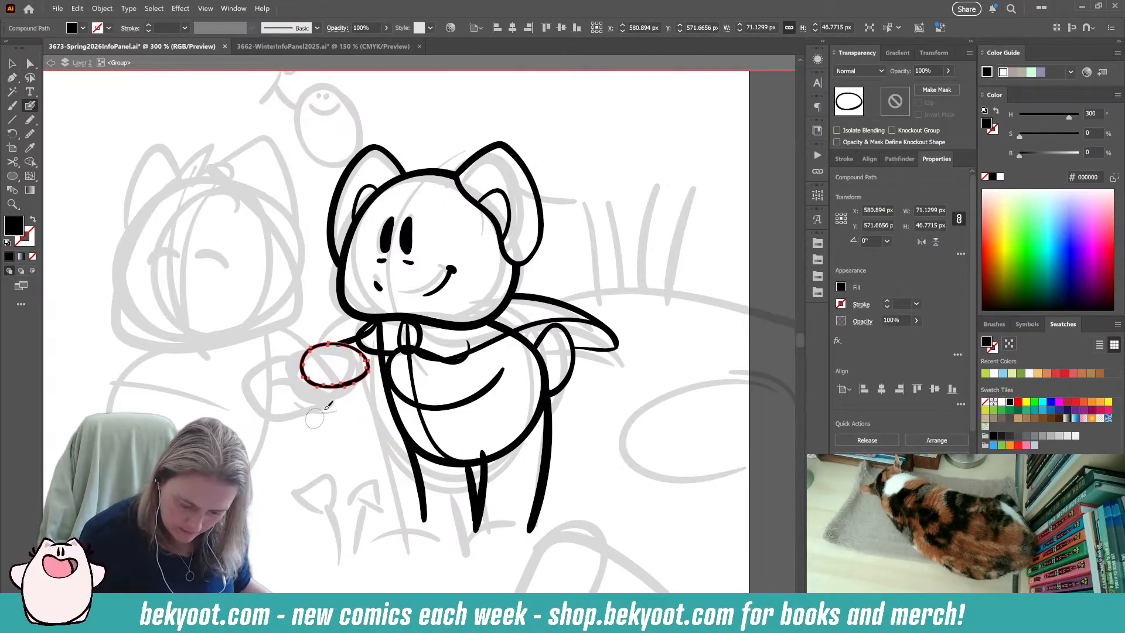
{"action": "left_click_drag", "start_coordinate": [359, 381], "coordinate": [351, 380]}
{"action": "left_click_drag", "start_coordinate": [367, 337], "coordinate": [362, 332]}
{"action": "left_click_drag", "start_coordinate": [345, 384], "coordinate": [351, 383]}
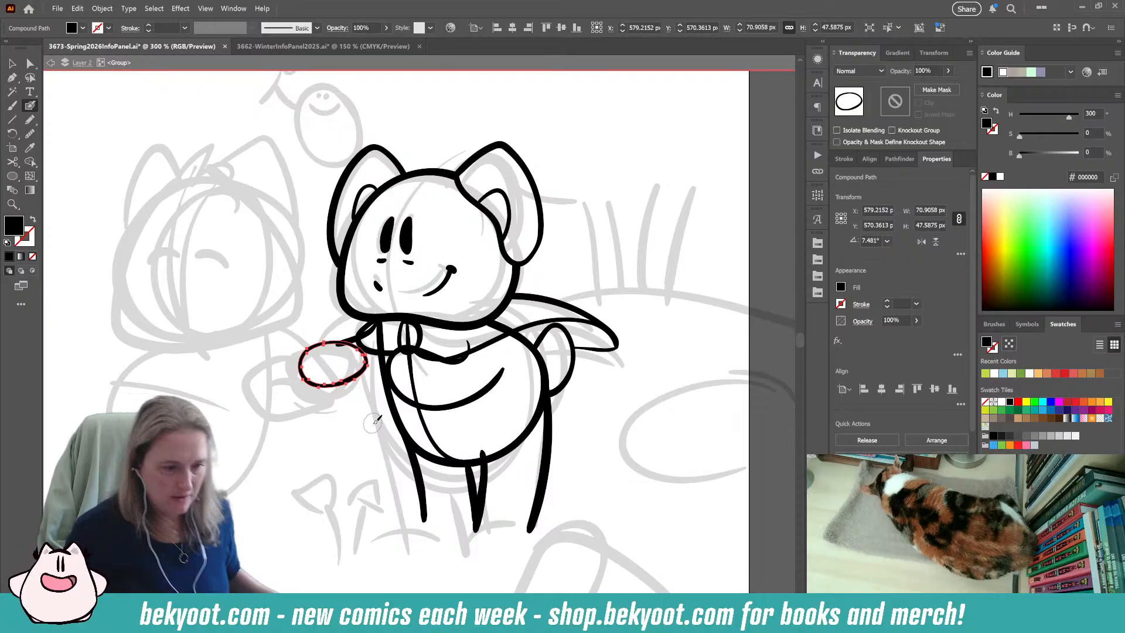
{"action": "key", "text": "ctrl"}
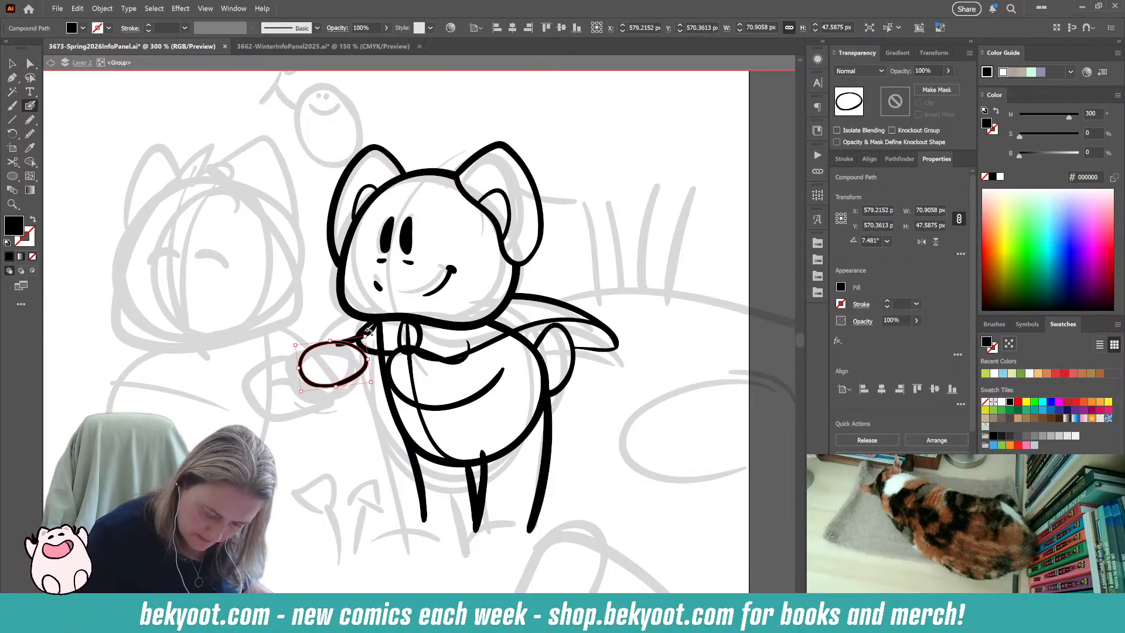
{"action": "left_click_drag", "start_coordinate": [368, 331], "coordinate": [373, 345]}
{"action": "left_click", "coordinate": [331, 423], "text": "ctrl"}
{"action": "key", "text": "ctrl+z"}
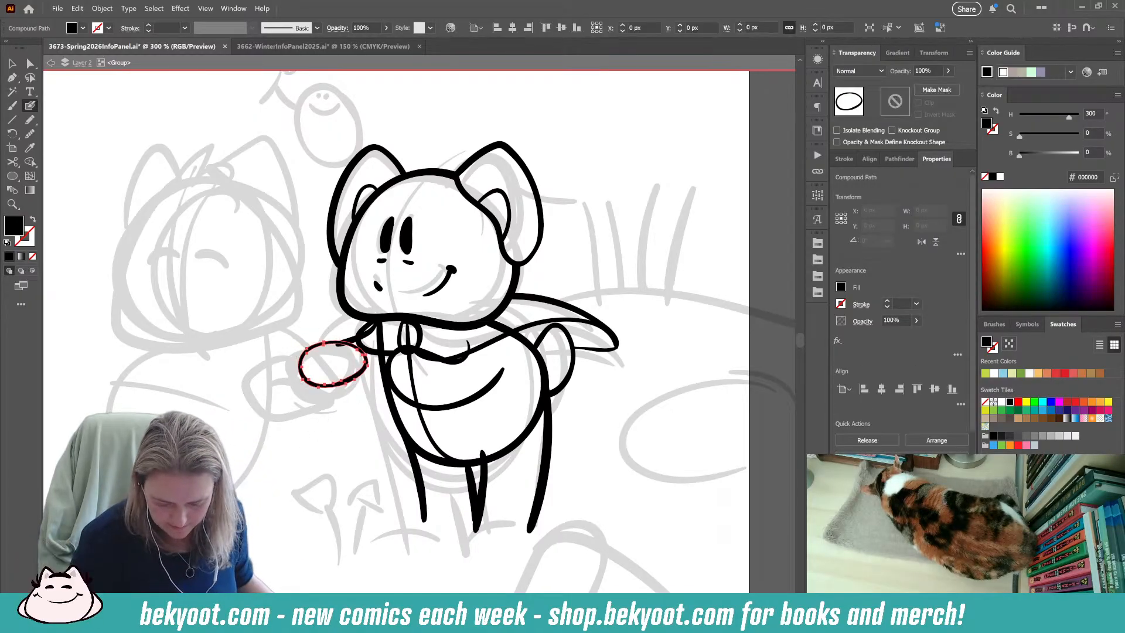
{"action": "left_click", "coordinate": [355, 392], "text": "ctrl"}
Ink the curved lower line running from beneath the oval back to the front of the right character's body.
{"action": "left_click_drag", "start_coordinate": [338, 387], "coordinate": [383, 382]}
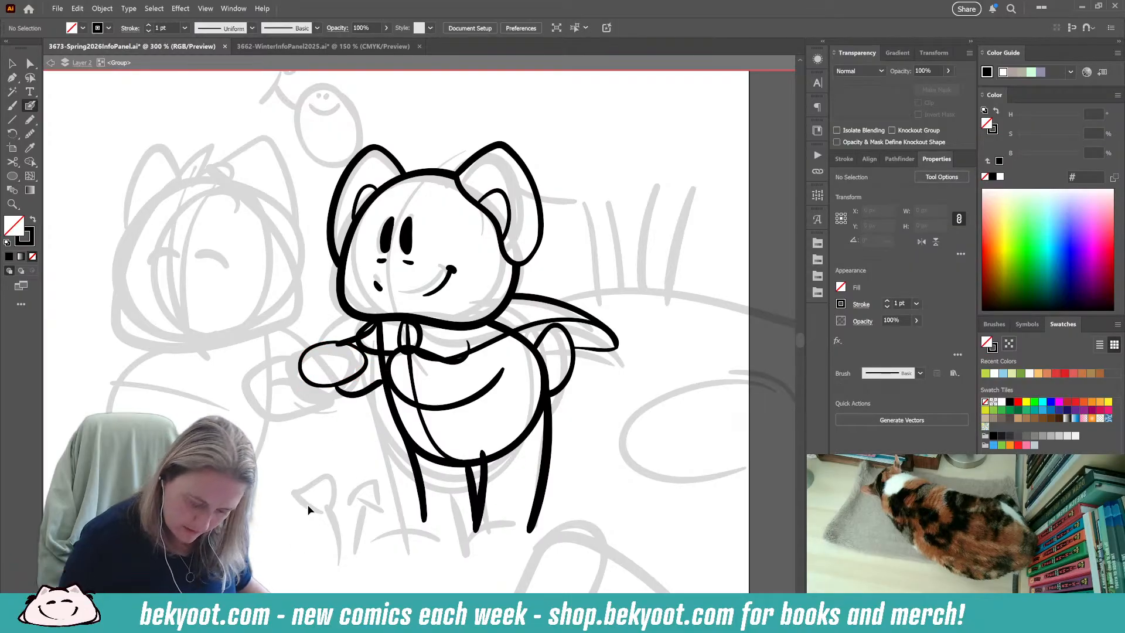
{"action": "key", "text": "shift+x"}
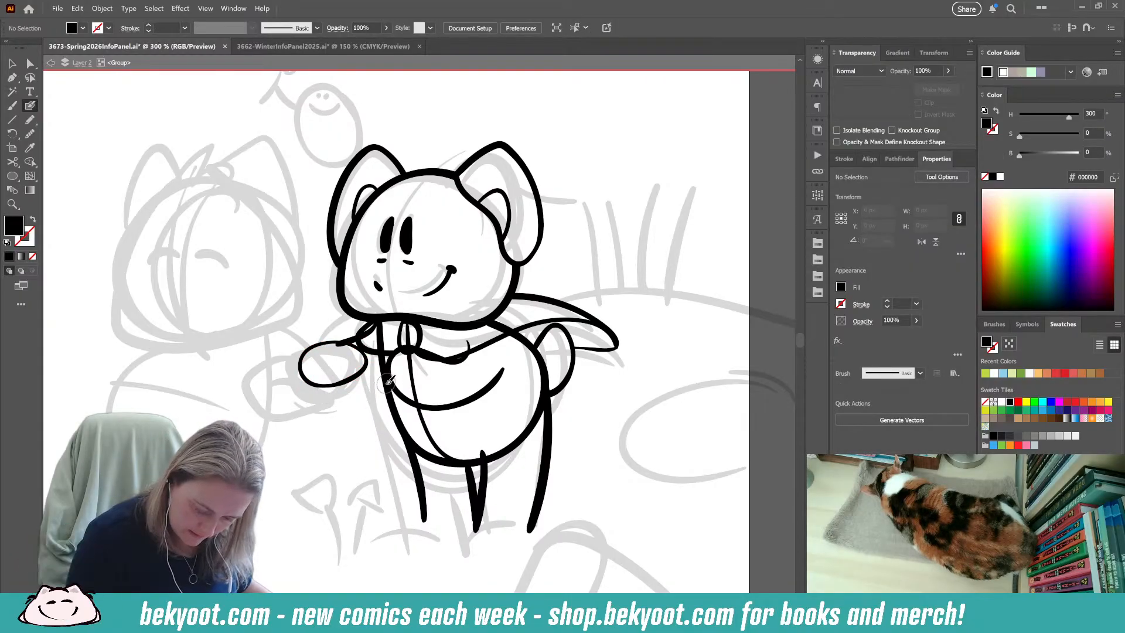
{"action": "left_click_drag", "start_coordinate": [386, 383], "coordinate": [339, 400]}
{"action": "key", "text": "ctrl+z"}
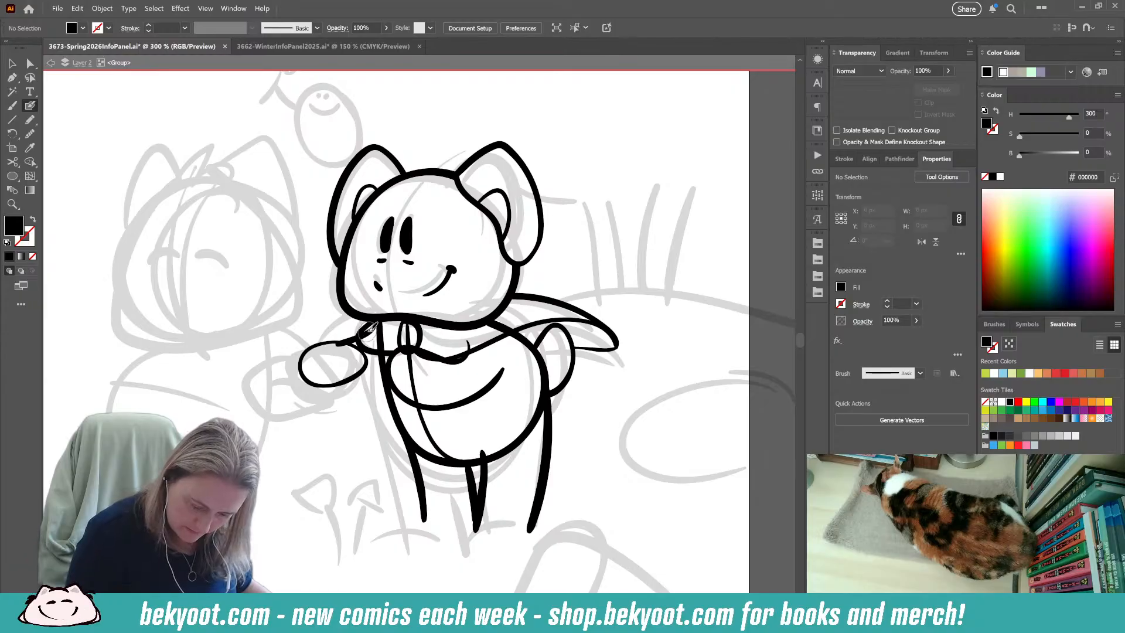
{"action": "left_click_drag", "start_coordinate": [376, 385], "coordinate": [382, 380]}
{"action": "key", "text": "ctrl+z"}
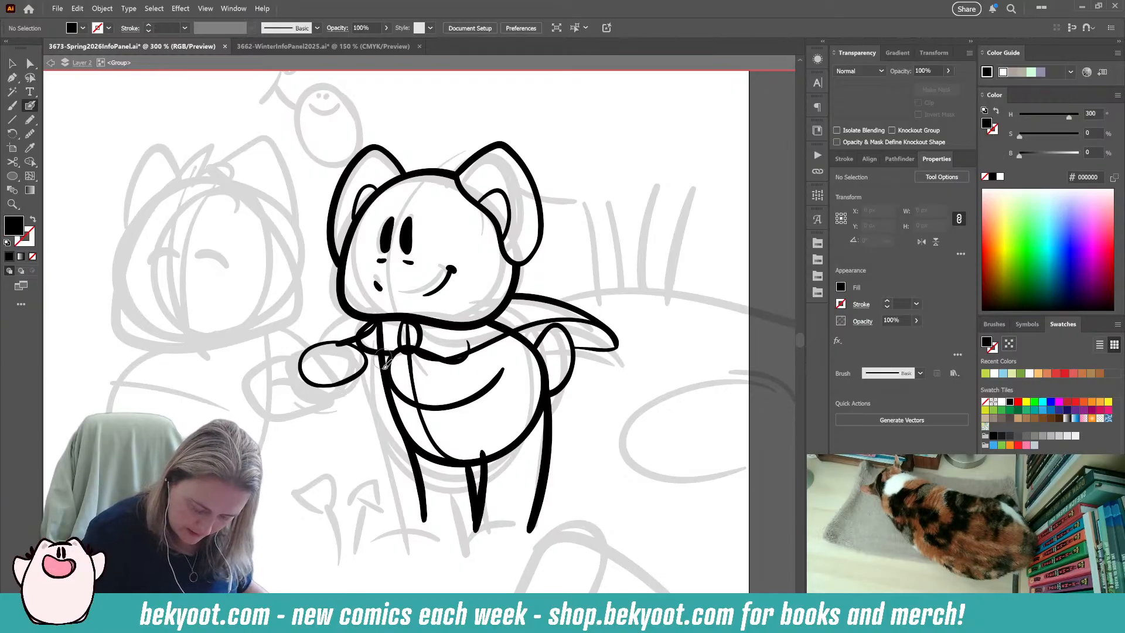
{"action": "mouse_move", "coordinate": [312, 345]}
{"action": "left_mouse_down"}
{"action": "mouse_move", "coordinate": [368, 335]}
{"action": "mouse_move", "coordinate": [391, 354]}
{"action": "mouse_move", "coordinate": [308, 351]}
{"action": "mouse_move", "coordinate": [345, 340]}
{"action": "mouse_move", "coordinate": [388, 353]}
{"action": "left_mouse_up"}
{"action": "key", "text": "ctrl+z"}
{"action": "left_click_drag", "start_coordinate": [341, 390], "coordinate": [386, 390]}
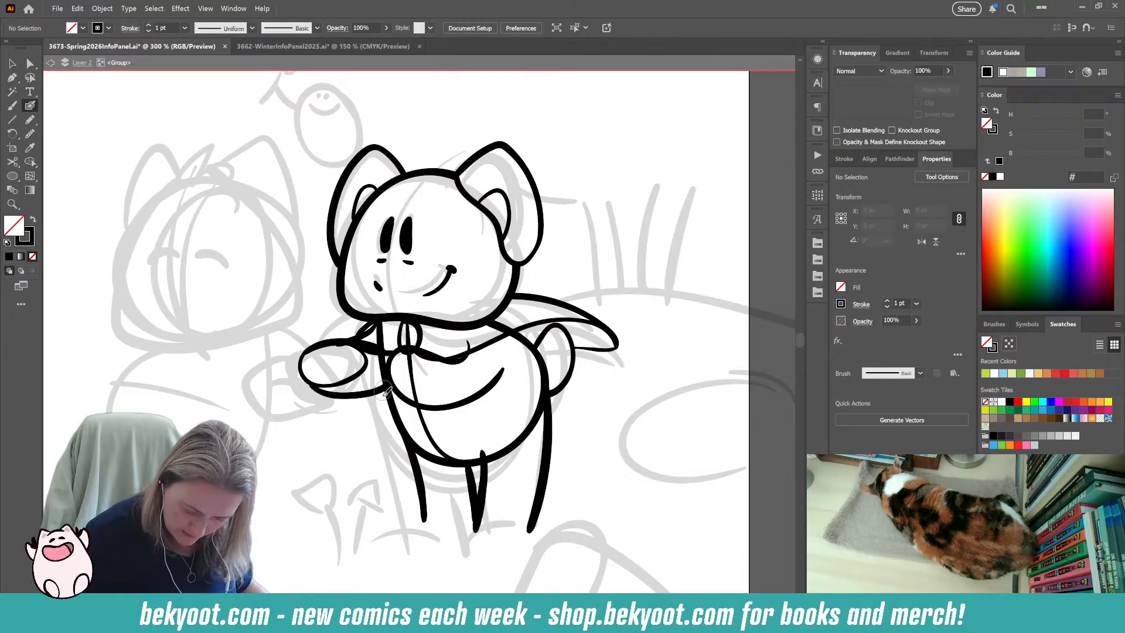
Undo the curved lower arm line running from beneath the oval to the front of the right character's body.
{"action": "key", "text": "ctrl+z"}
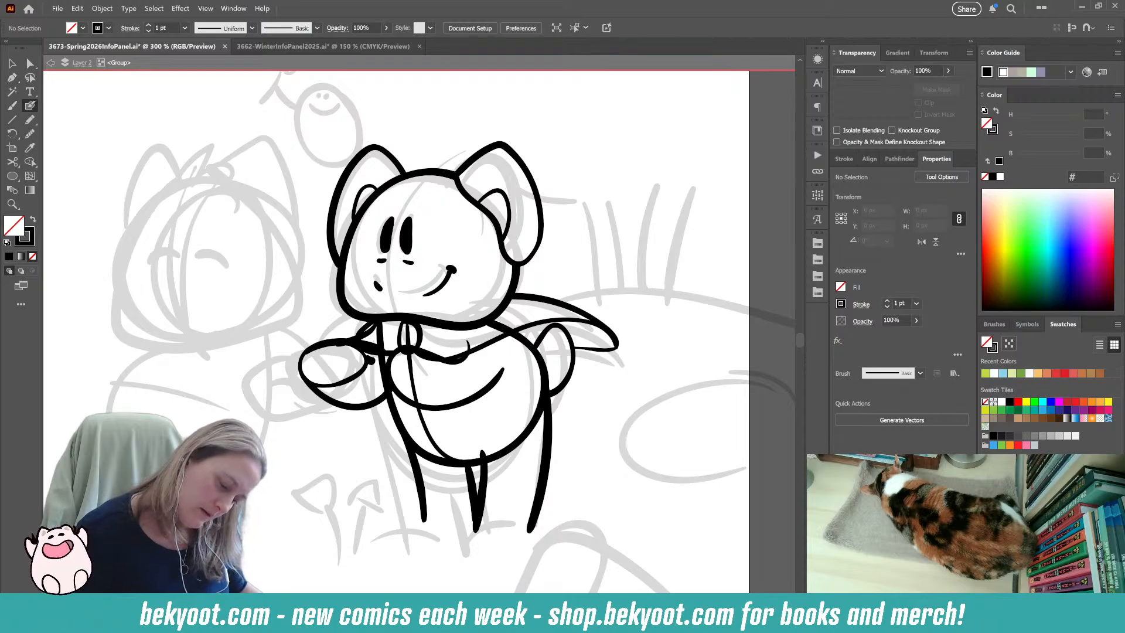
{"action": "key", "text": "ctrl+z"}
{"action": "key", "text": "shift+x"}
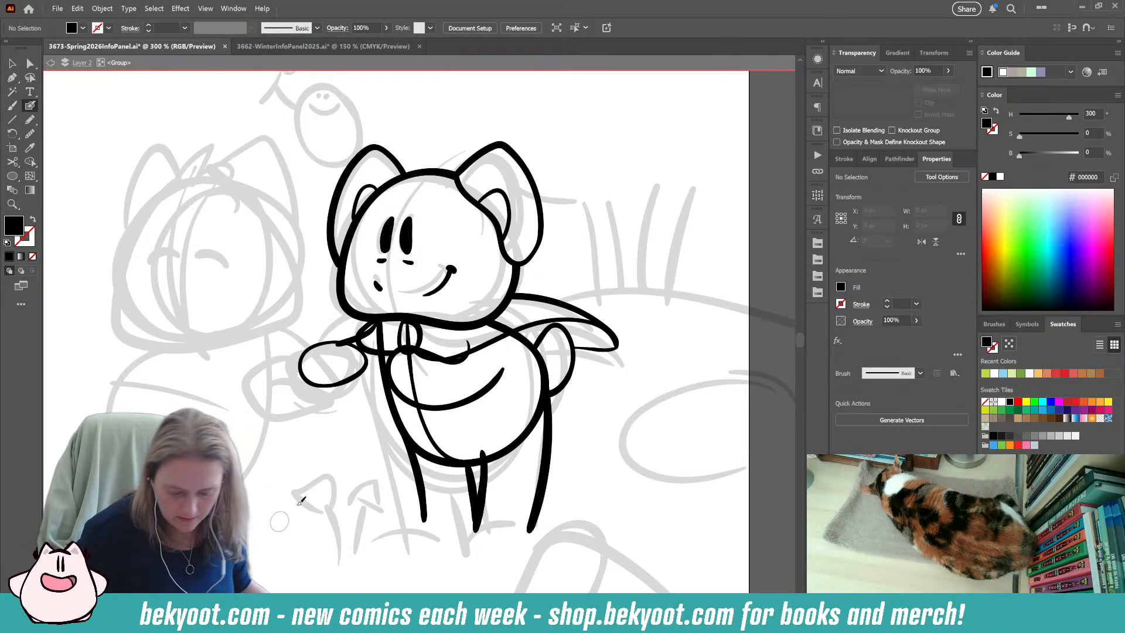
{"action": "left_click_drag", "start_coordinate": [357, 507], "coordinate": [348, 518]}
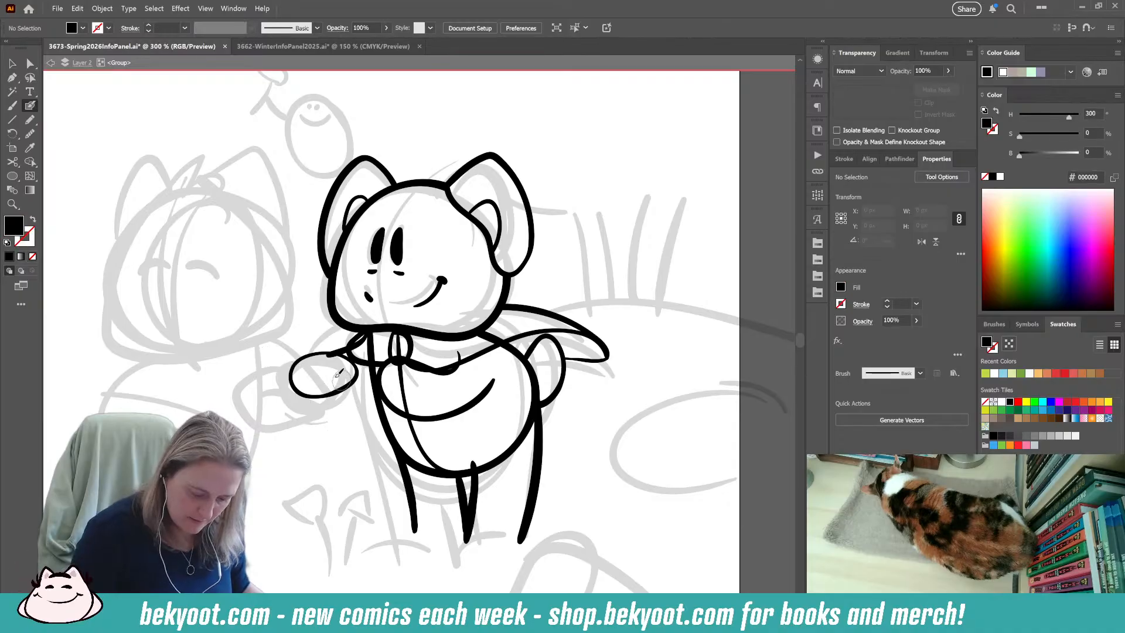
{"action": "mouse_move", "coordinate": [304, 314]}
{"action": "left_mouse_down"}
{"action": "mouse_move", "coordinate": [331, 346]}
{"action": "mouse_move", "coordinate": [271, 408]}
{"action": "mouse_move", "coordinate": [304, 391]}
{"action": "left_mouse_up"}
{"action": "key", "text": "ctrl+z"}
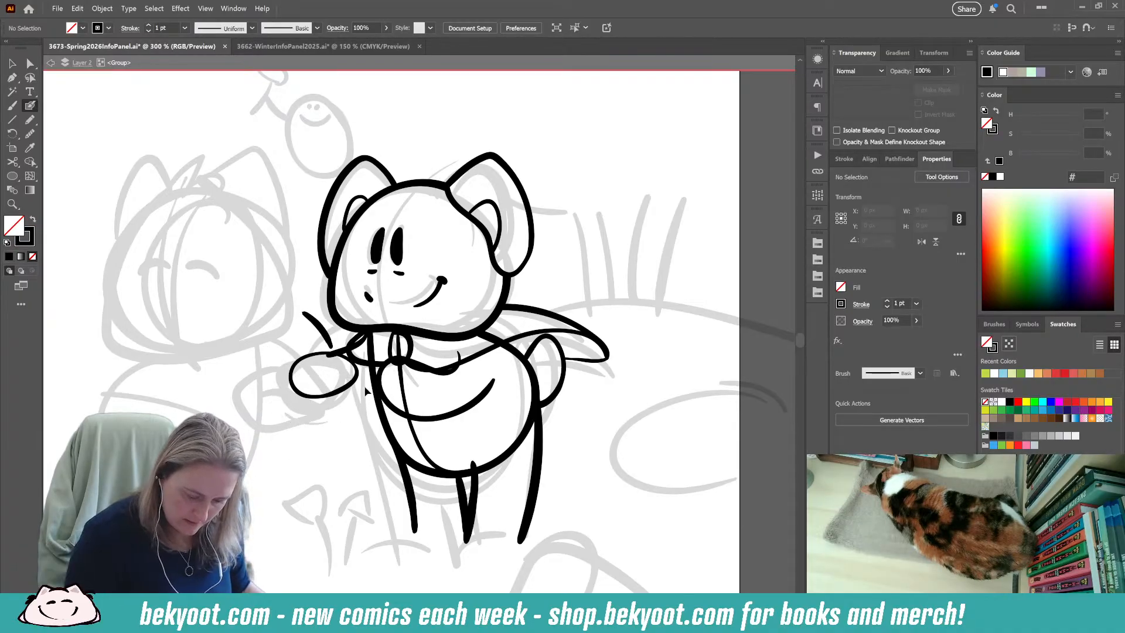
{"action": "left_click_drag", "start_coordinate": [303, 313], "coordinate": [329, 346]}
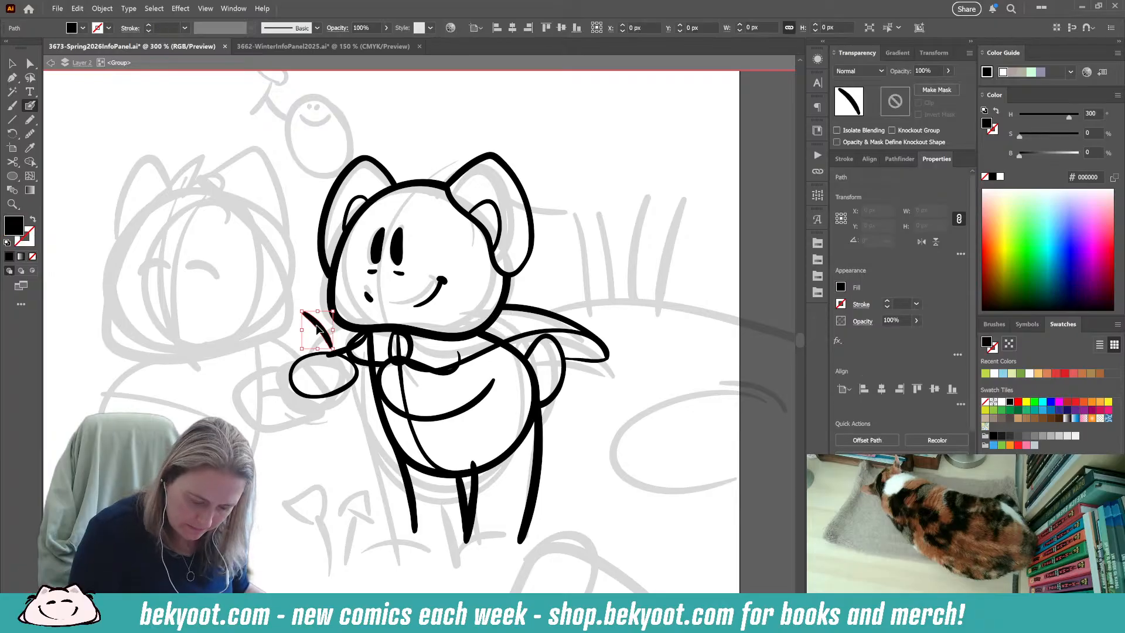
{"action": "key", "text": "ctrl+z"}
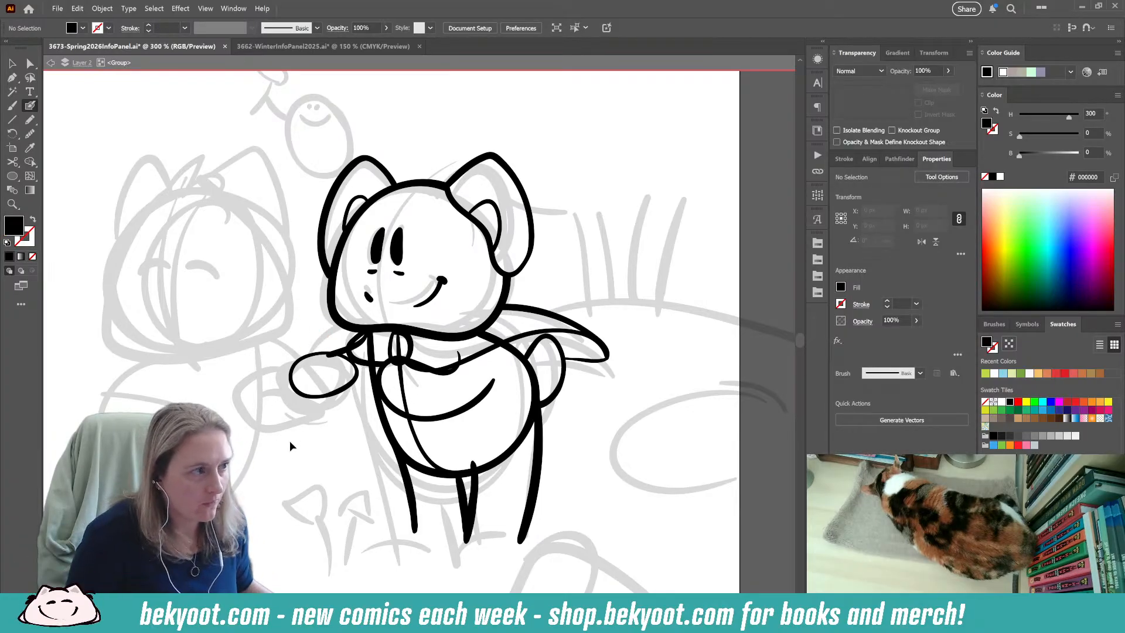
Check the whole spring panel composition against the finished WinterInfoPanel2025 artwork, and return to the Spring 2026 panel.
{"action": "left_click_drag", "start_coordinate": [352, 464], "coordinate": [359, 383]}
{"action": "left_click_drag", "start_coordinate": [353, 535], "coordinate": [311, 584]}
{"action": "scroll", "coordinate": [246, 424], "scroll_direction": "down", "scroll_amount": 2}
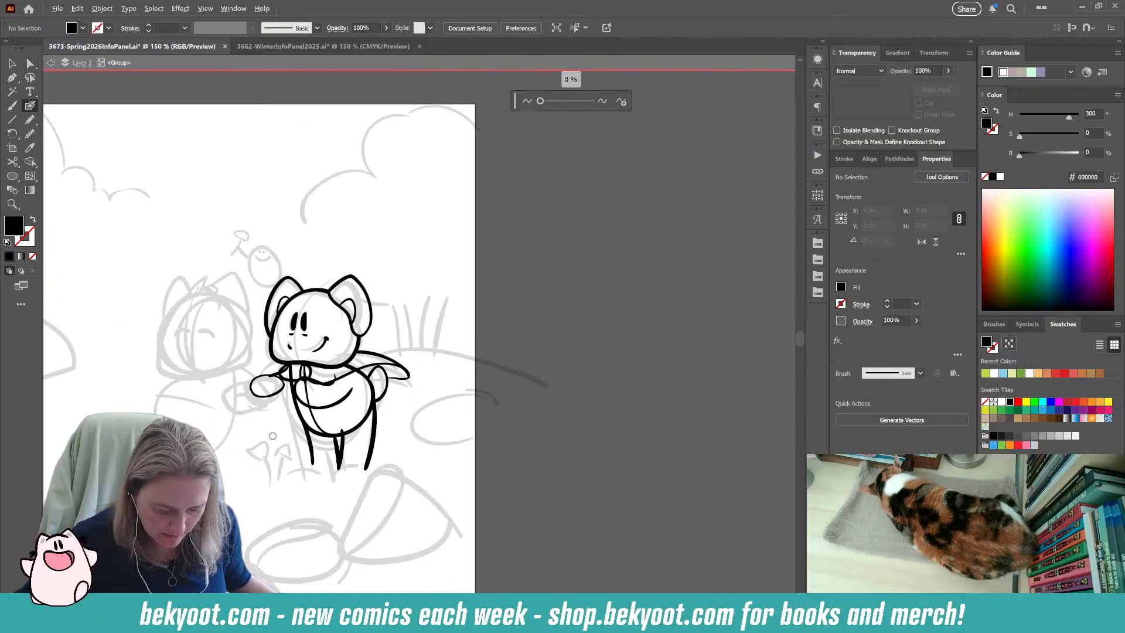
{"action": "mouse_move", "coordinate": [200, 487]}
{"action": "left_mouse_down"}
{"action": "mouse_move", "coordinate": [291, 465]}
{"action": "mouse_move", "coordinate": [355, 466]}
{"action": "left_mouse_up"}
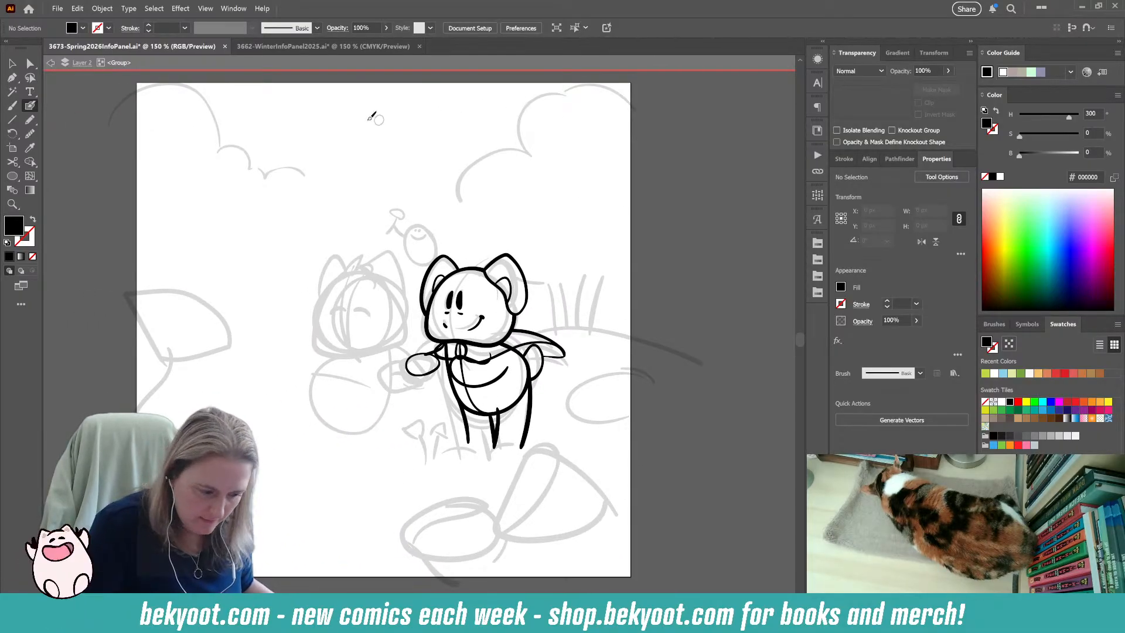
{"action": "left_click", "coordinate": [323, 47]}
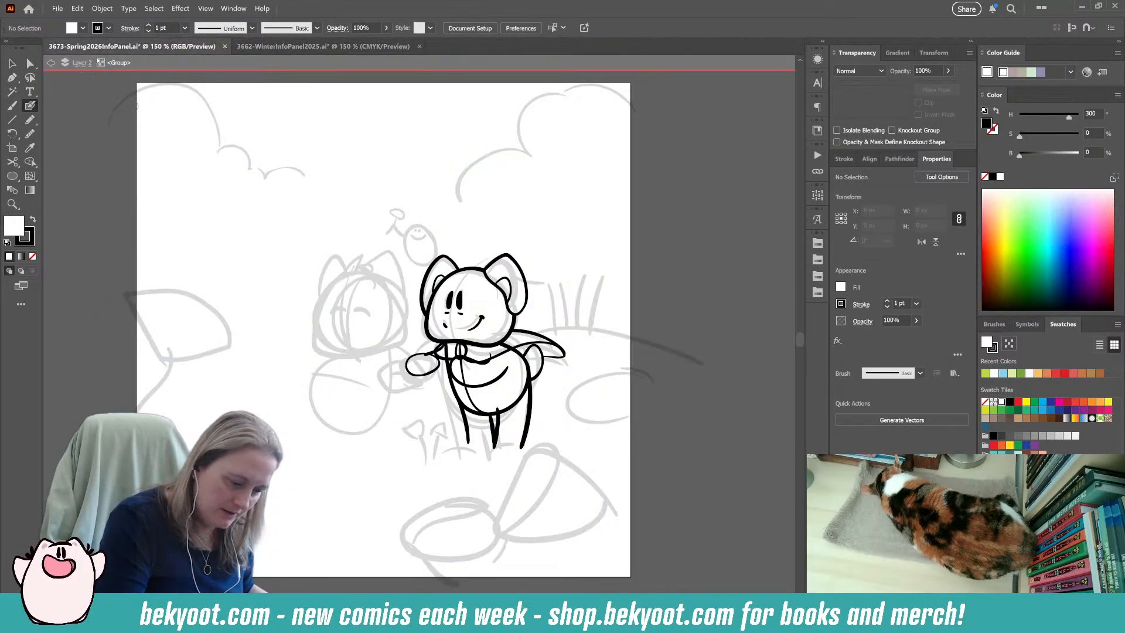
{"action": "left_click", "coordinate": [129, 47]}
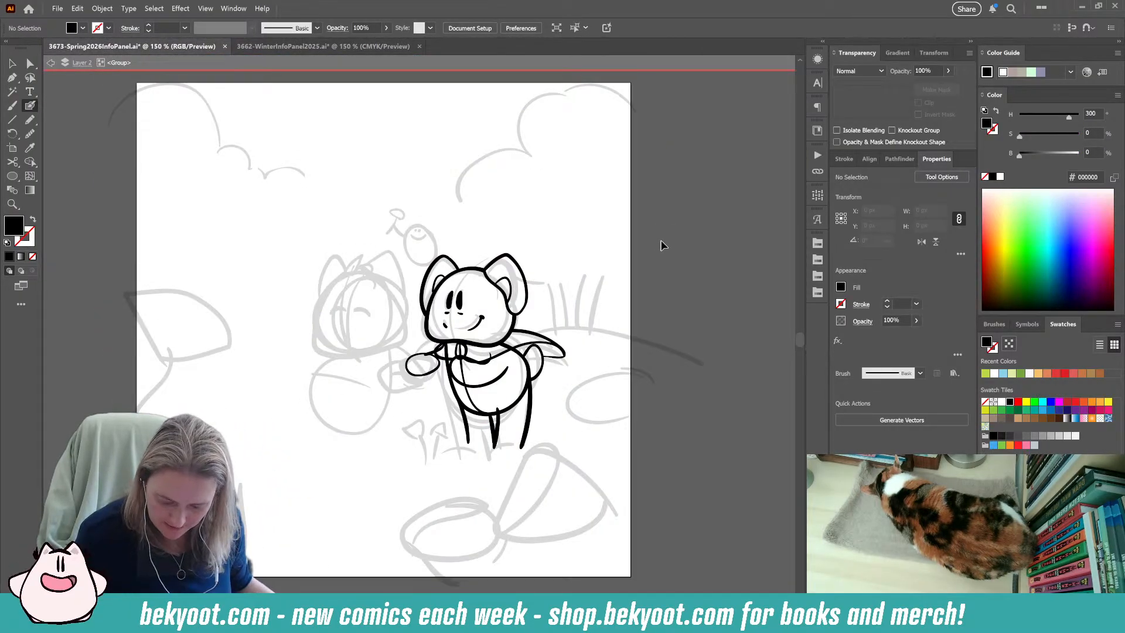
Ink the right character's two feet at the ends of the legs, each with a nearly flat sole.
{"action": "key", "text": "alt"}
{"action": "scroll", "coordinate": [520, 470], "scroll_direction": "up", "scroll_amount": 2}
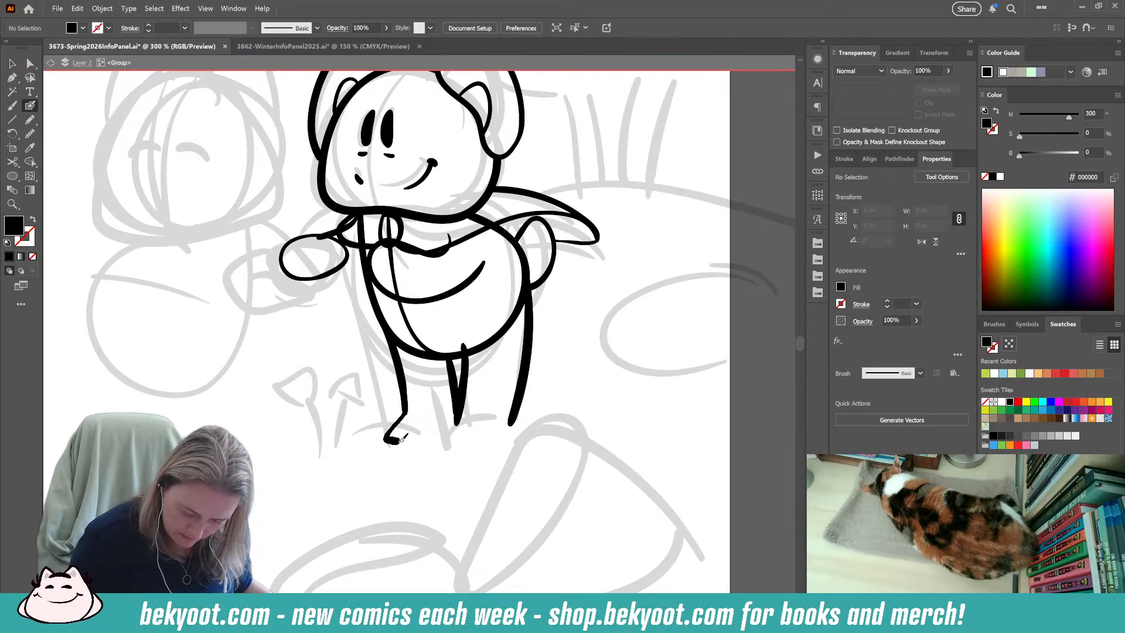
{"action": "key", "text": "ctrl+z"}
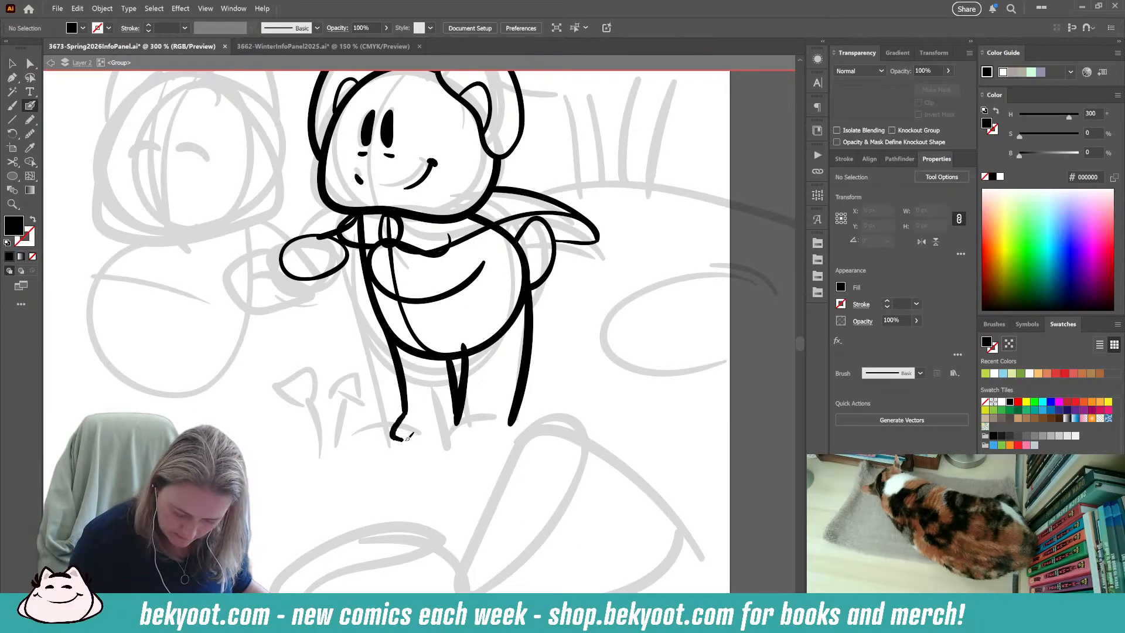
{"action": "left_click_drag", "start_coordinate": [407, 436], "coordinate": [432, 440]}
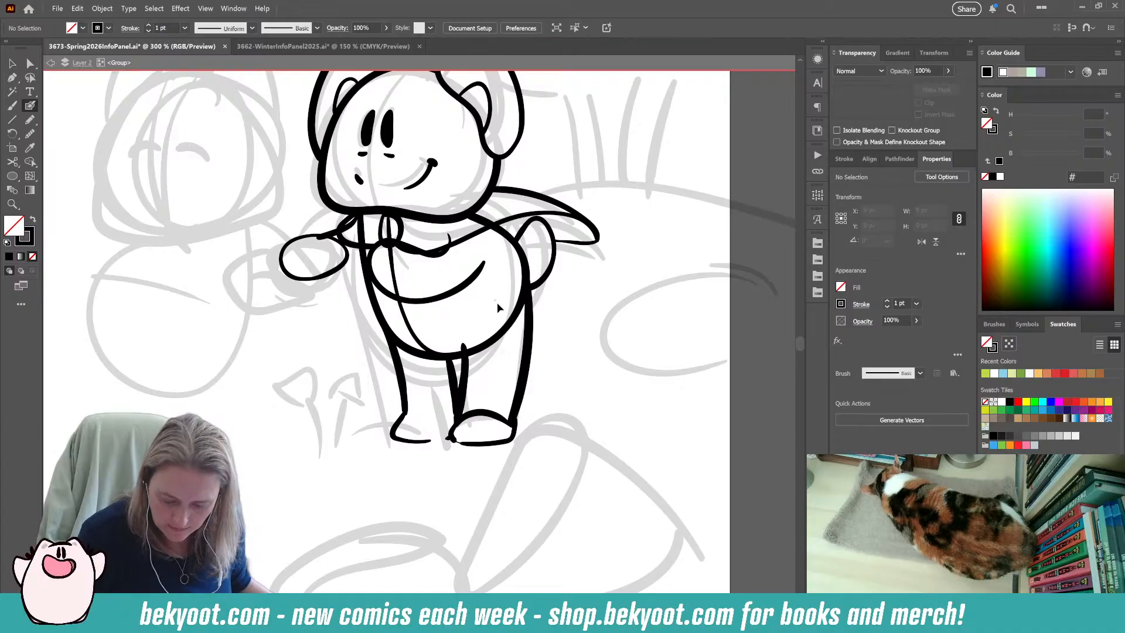
Erase the lower back section of the right character's body outline where it crosses the near leg, and deselect it.
{"action": "left_click", "coordinate": [504, 325], "text": "ctrl"}
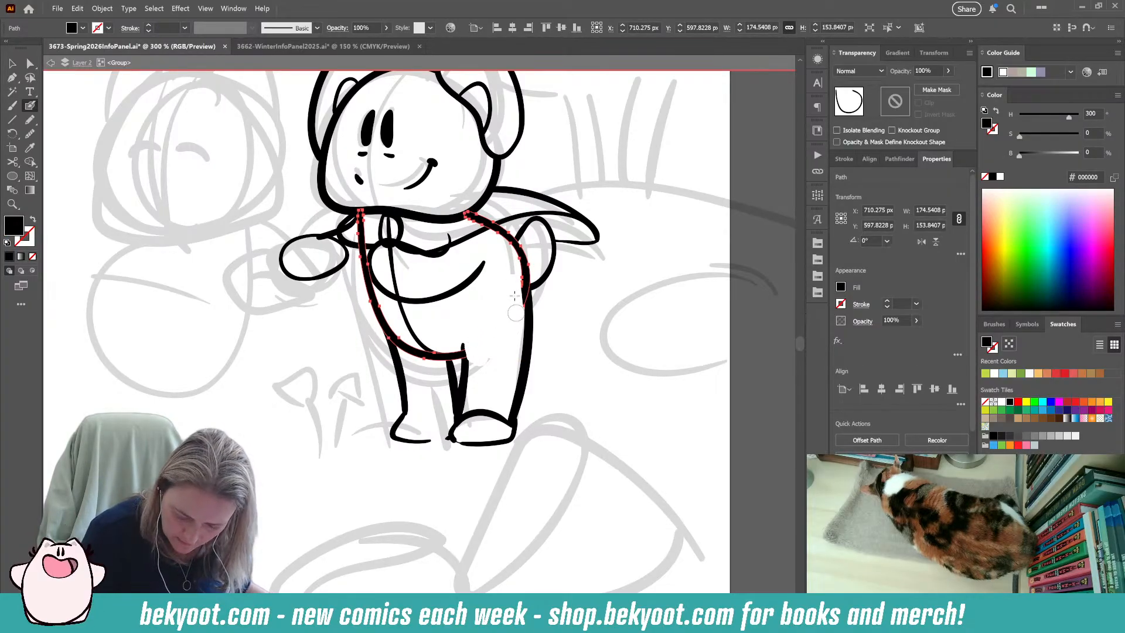
{"action": "left_click_drag", "start_coordinate": [512, 278], "coordinate": [513, 274]}
{"action": "key", "text": "ctrl"}
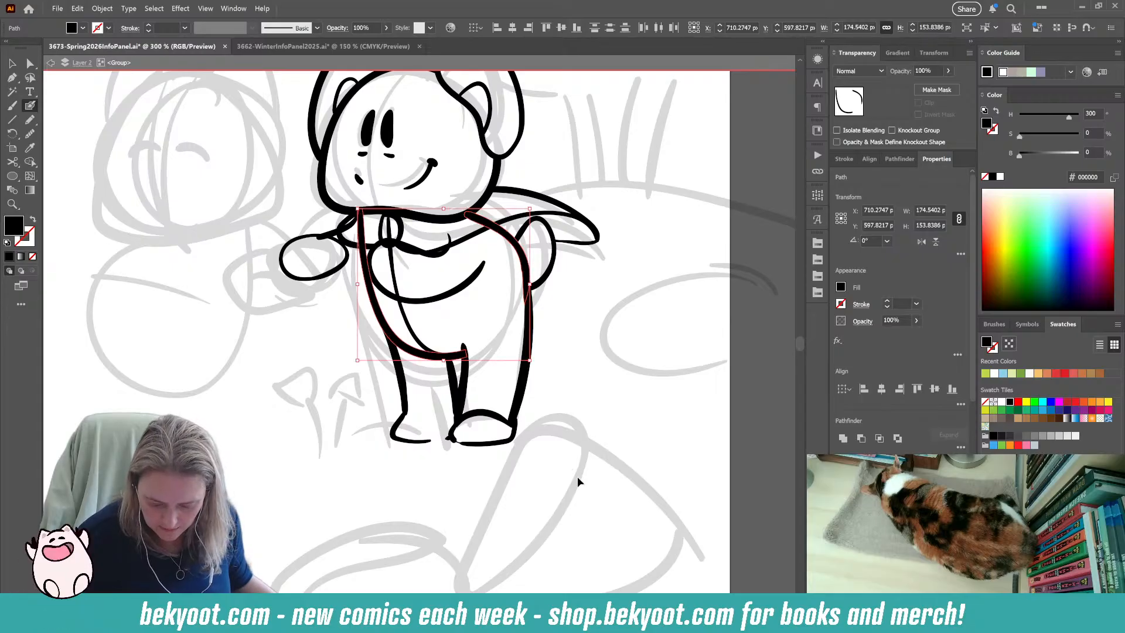
{"action": "left_click", "coordinate": [557, 336], "text": "ctrl"}
Ink thin fold lines along the right character's scarf, across the neck wrap and out along its trailing end.
{"action": "left_click_drag", "start_coordinate": [562, 322], "coordinate": [549, 351]}
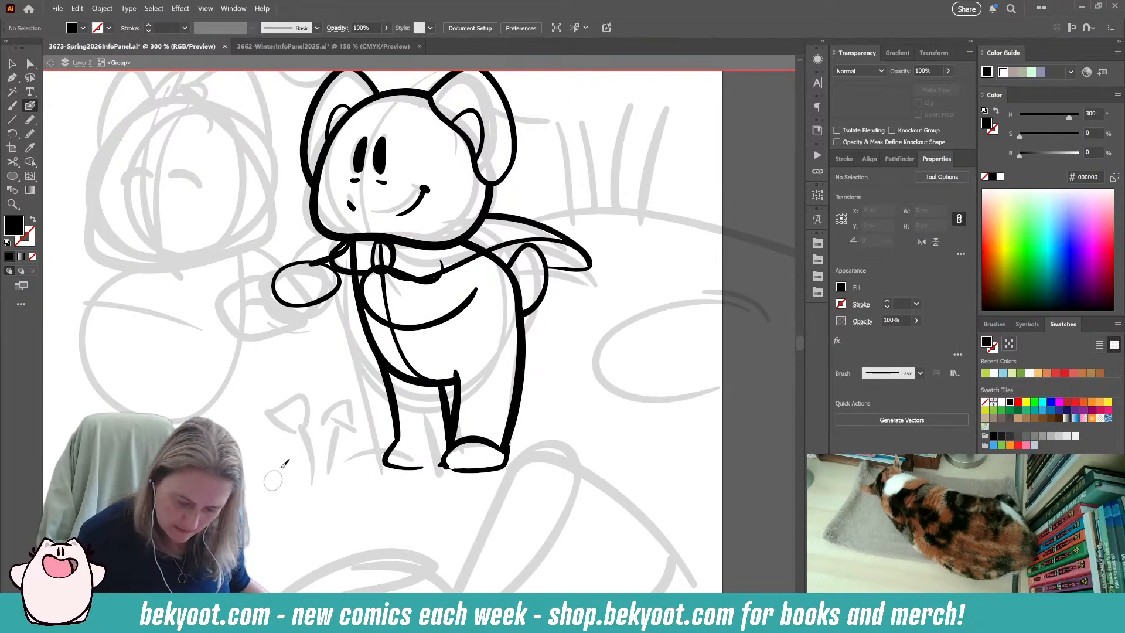
{"action": "left_click_drag", "start_coordinate": [451, 267], "coordinate": [438, 331]}
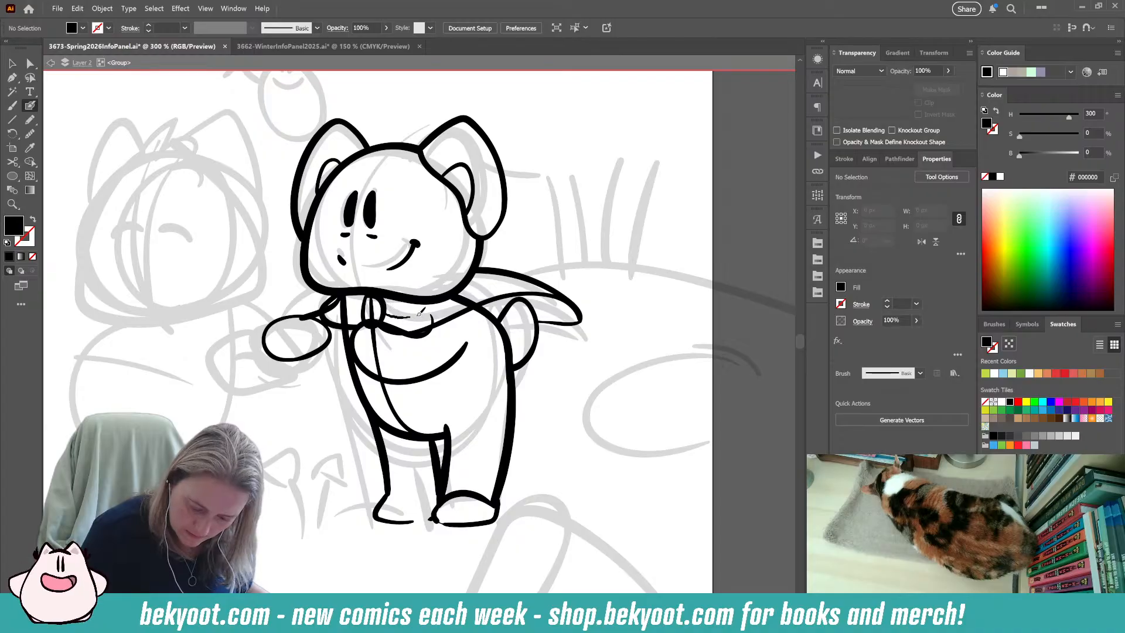
{"action": "left_click_drag", "start_coordinate": [416, 314], "coordinate": [475, 291]}
{"action": "key", "text": "shift+x"}
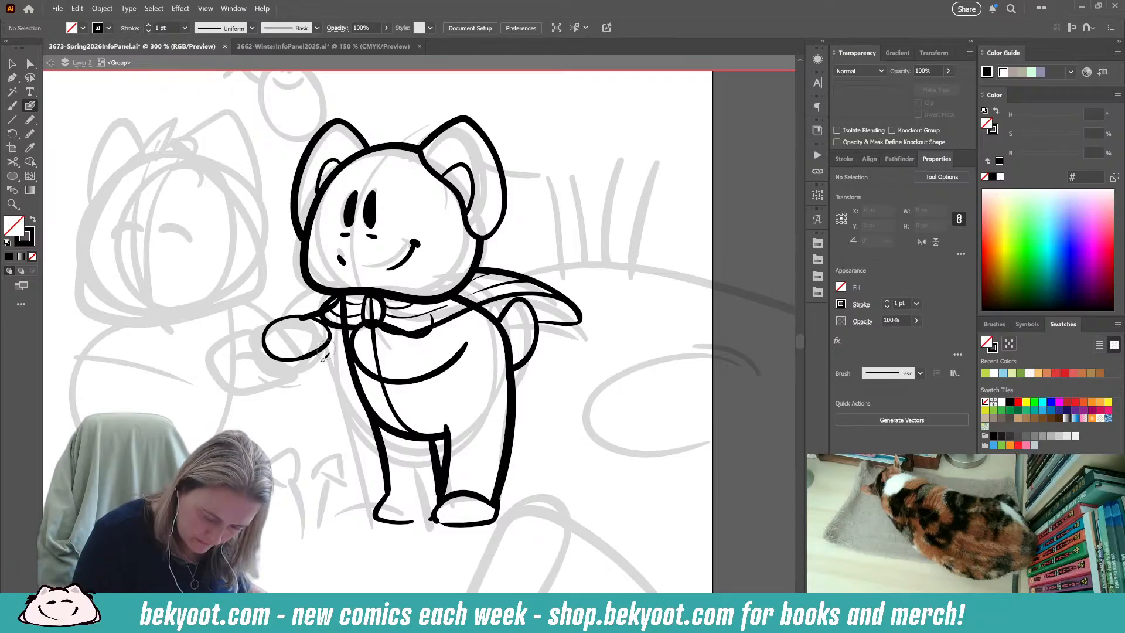
Ink the far arm's curved lower line from beneath the oval back to the body, and touch up its short upper line.
{"action": "mouse_move", "coordinate": [283, 355]}
{"action": "left_mouse_down"}
{"action": "mouse_move", "coordinate": [320, 371]}
{"action": "mouse_move", "coordinate": [353, 375]}
{"action": "left_mouse_up"}
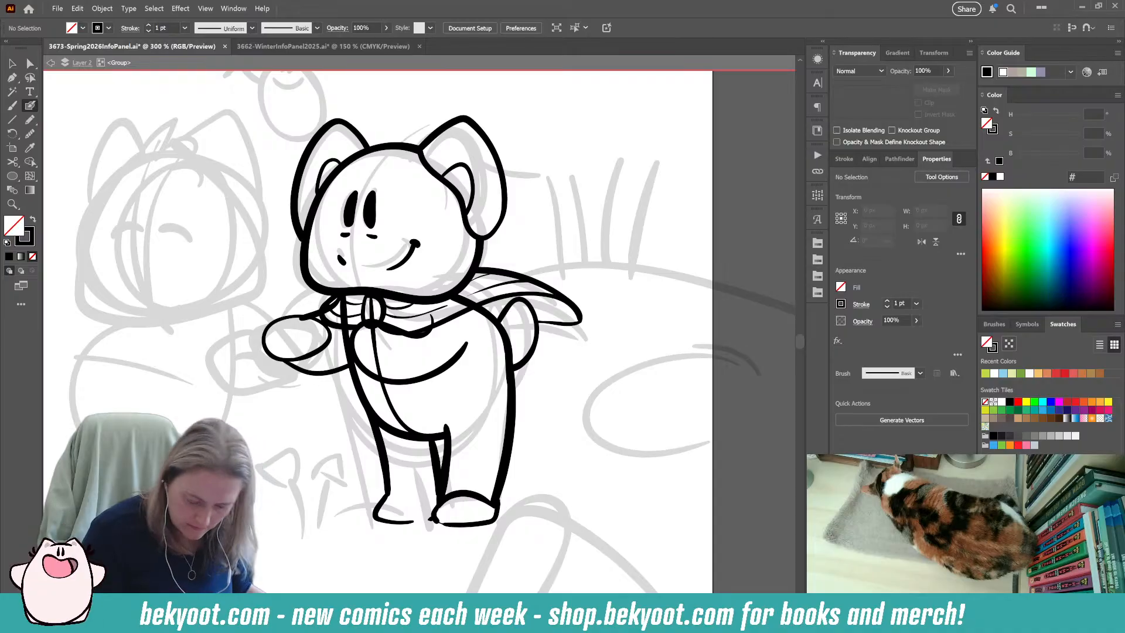
{"action": "left_click", "coordinate": [304, 325], "text": "ctrl"}
{"action": "left_click_drag", "start_coordinate": [340, 293], "coordinate": [290, 325]}
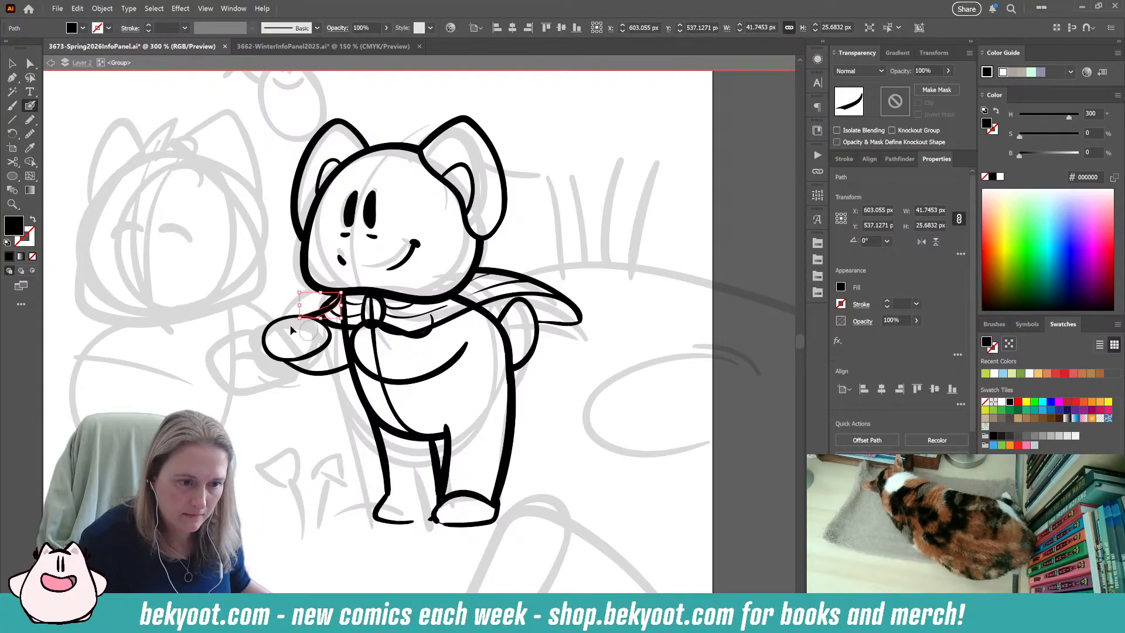
{"action": "left_click", "coordinate": [294, 444], "text": "ctrl"}
{"action": "left_click_drag", "start_coordinate": [278, 459], "coordinate": [265, 447]}
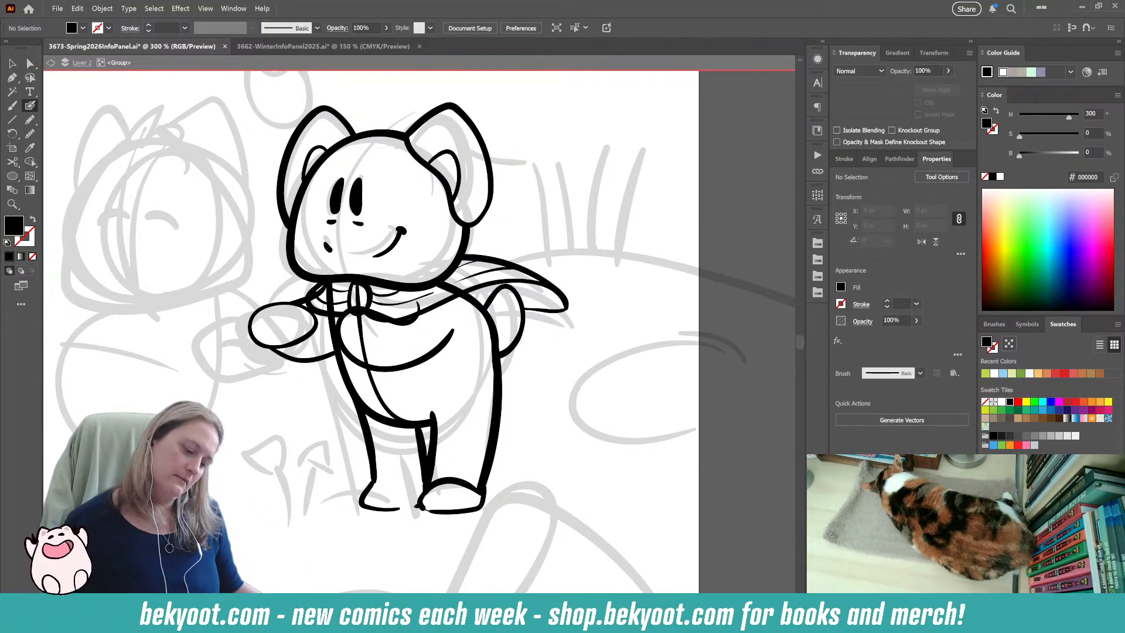
Erase the far arm and front body lines that cross the scarf, and delete the curved centre line down the body.
{"action": "left_click", "coordinate": [327, 284], "text": "ctrl"}
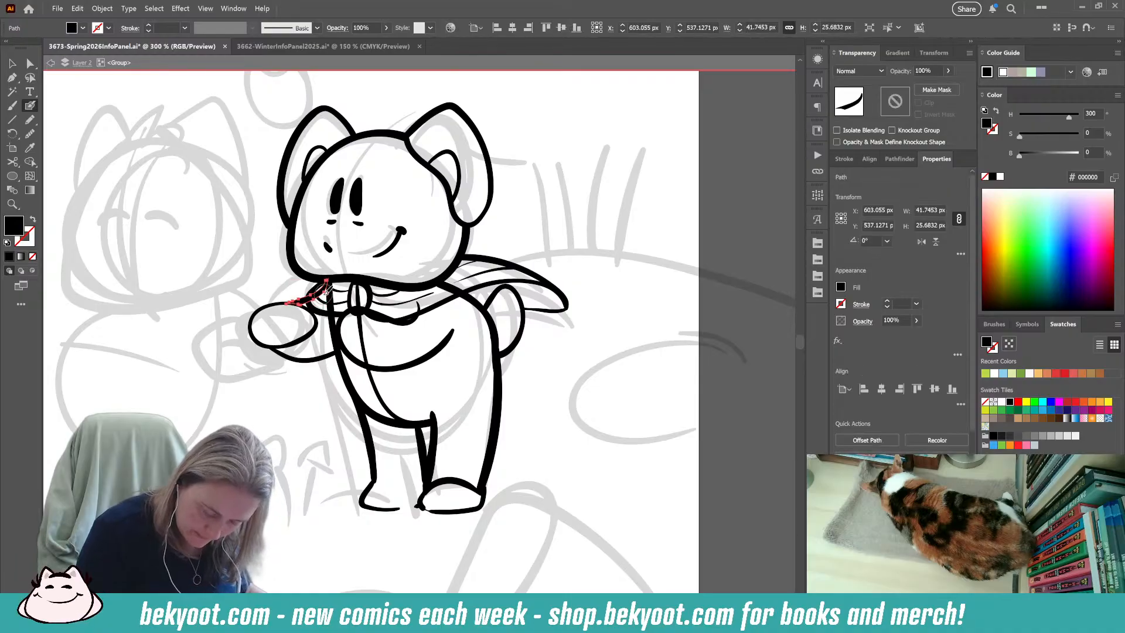
{"action": "mouse_move", "coordinate": [328, 283]}
{"action": "left_mouse_down"}
{"action": "mouse_move", "coordinate": [317, 298]}
{"action": "mouse_move", "coordinate": [332, 287]}
{"action": "mouse_move", "coordinate": [331, 304]}
{"action": "left_mouse_up"}
{"action": "left_click", "coordinate": [332, 333], "text": "ctrl"}
{"action": "left_click", "coordinate": [366, 339], "text": "ctrl"}
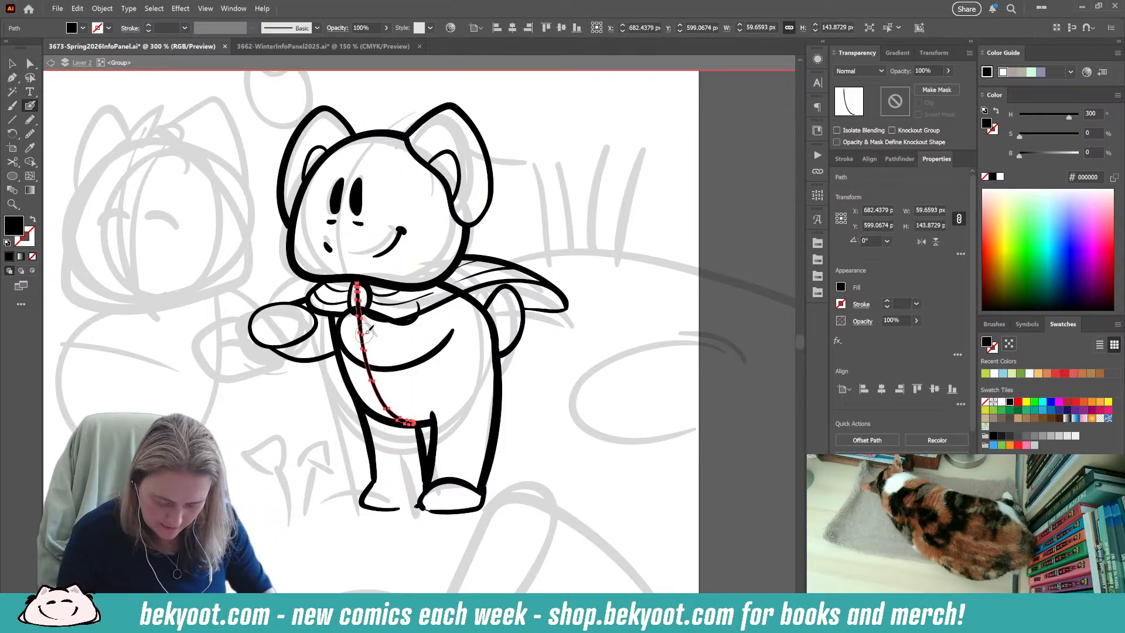
{"action": "key", "text": "Delete"}
Trim the front end of the scarf's lower edge and the bottom of its knot where they overlap the near arm.
{"action": "left_click", "coordinate": [438, 303], "text": "ctrl"}
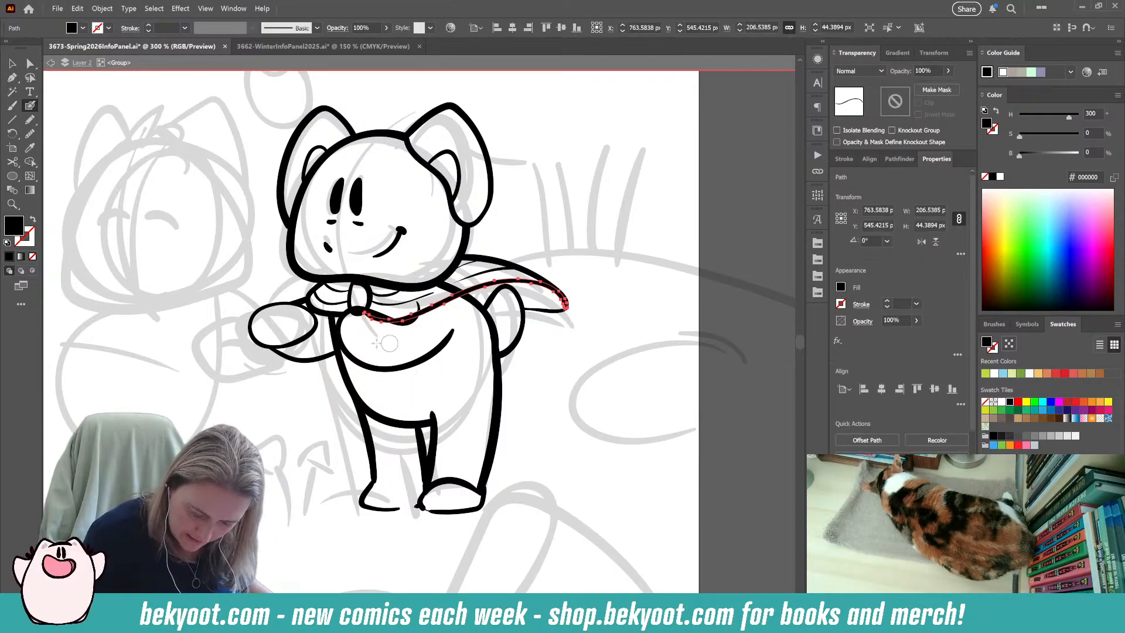
{"action": "left_click_drag", "start_coordinate": [380, 328], "coordinate": [399, 319]}
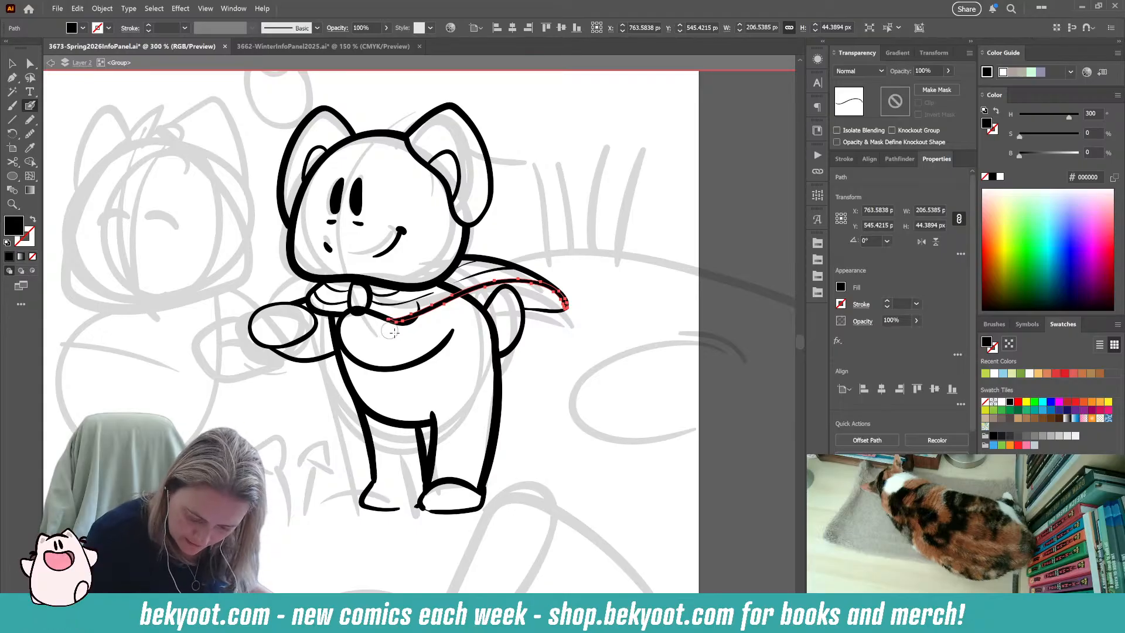
{"action": "left_click", "coordinate": [351, 301], "text": "ctrl"}
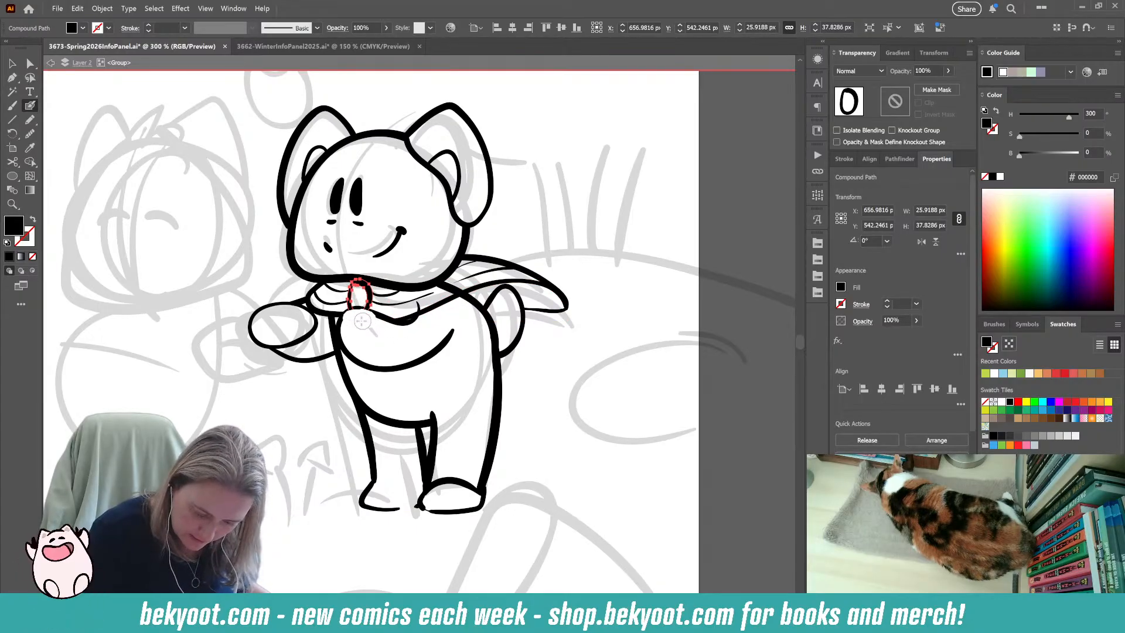
{"action": "left_click_drag", "start_coordinate": [363, 321], "coordinate": [361, 333]}
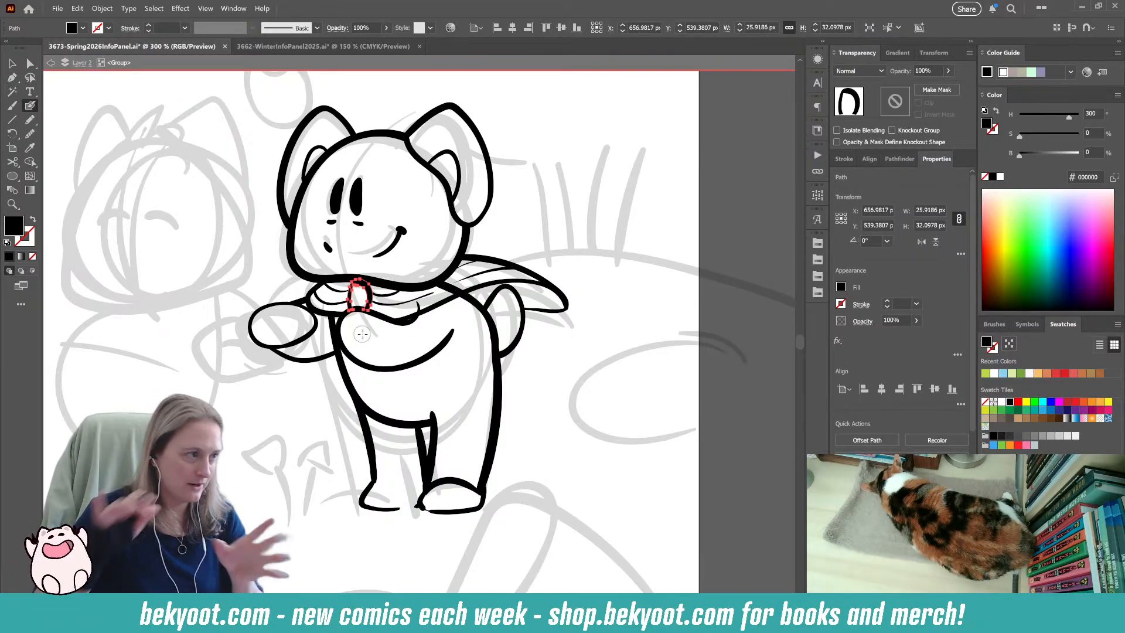
Erase the upper end of the right character's back outline where it runs across the scarf, and deselect it.
{"action": "left_click", "coordinate": [494, 324], "text": "ctrl"}
{"action": "left_click_drag", "start_coordinate": [436, 282], "coordinate": [437, 283]}
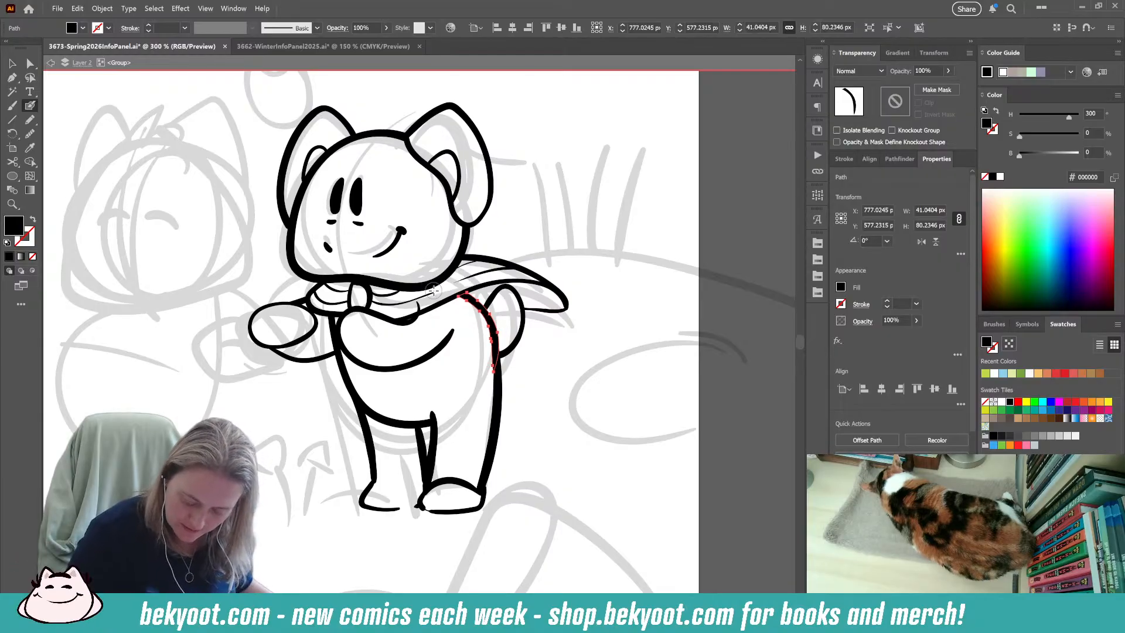
{"action": "left_click", "coordinate": [561, 395], "text": "ctrl"}
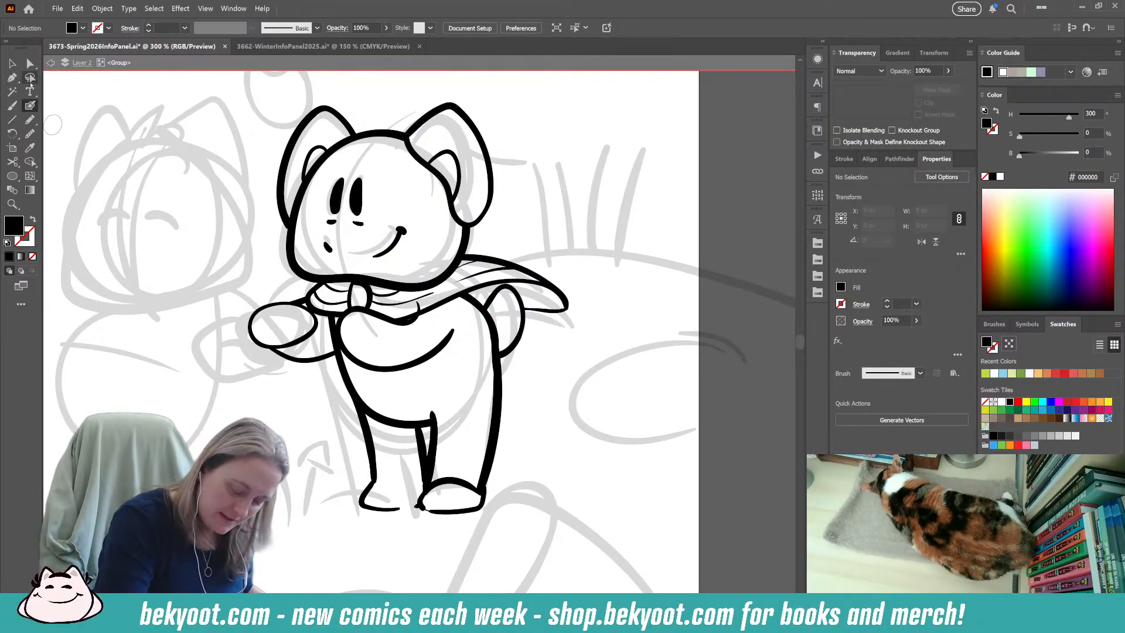
Trim the upper end of the near arm's contour where it pokes into the scarf, and deselect it.
{"action": "left_click", "coordinate": [380, 311], "text": "ctrl"}
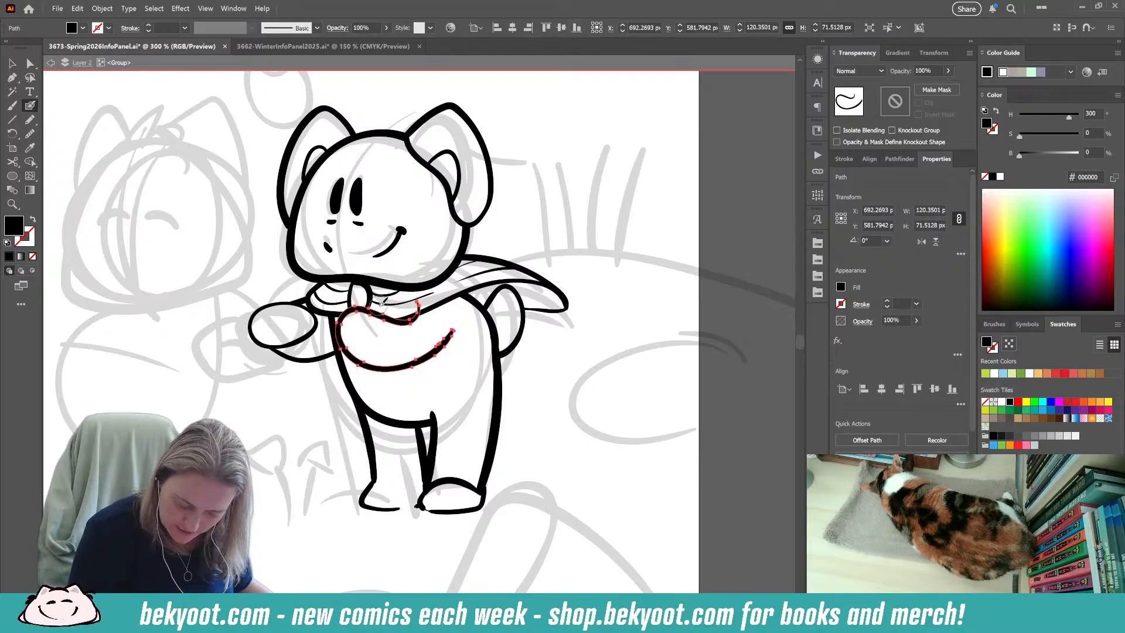
{"action": "left_click_drag", "start_coordinate": [412, 305], "coordinate": [413, 305]}
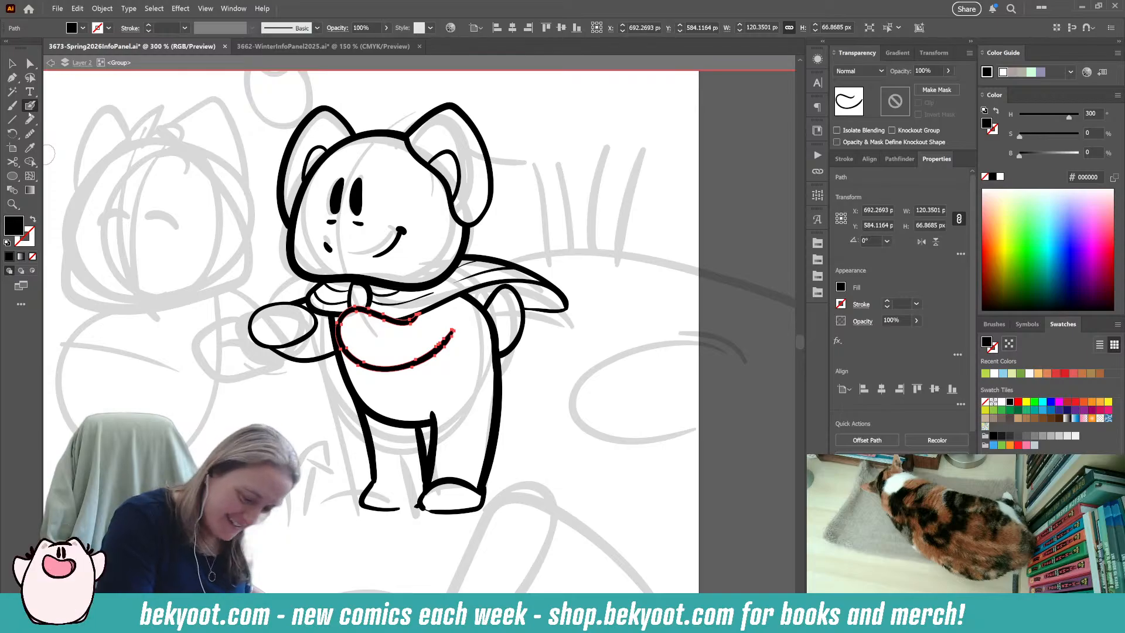
{"action": "key", "text": "ctrl+shift+a"}
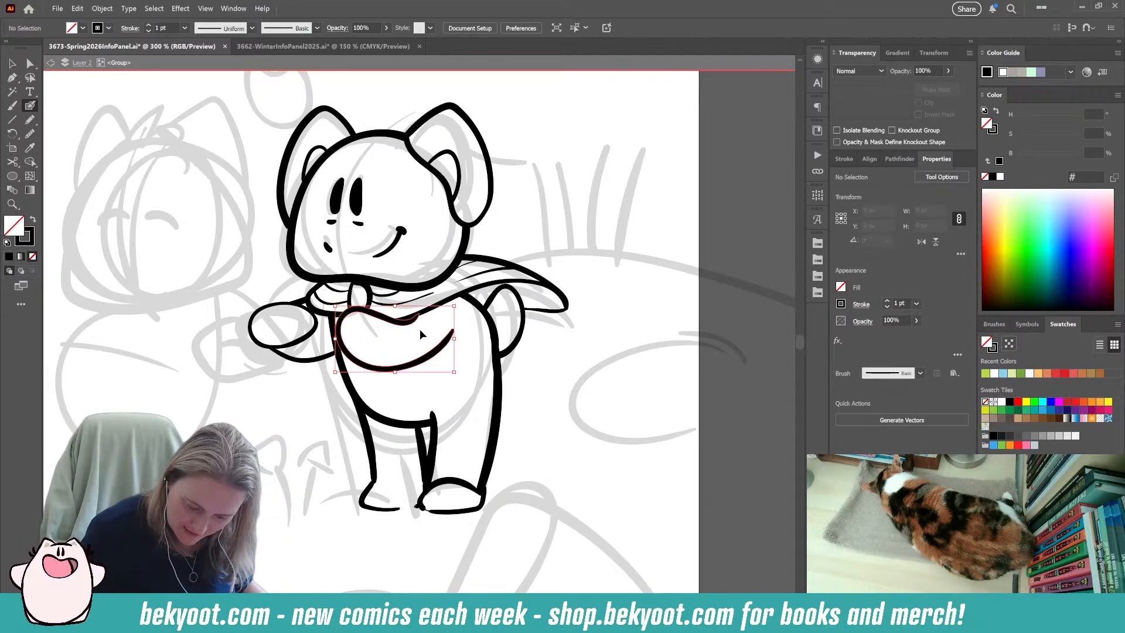
{"action": "left_click", "coordinate": [432, 352], "text": "ctrl"}
{"action": "left_click", "coordinate": [294, 456], "text": "ctrl"}
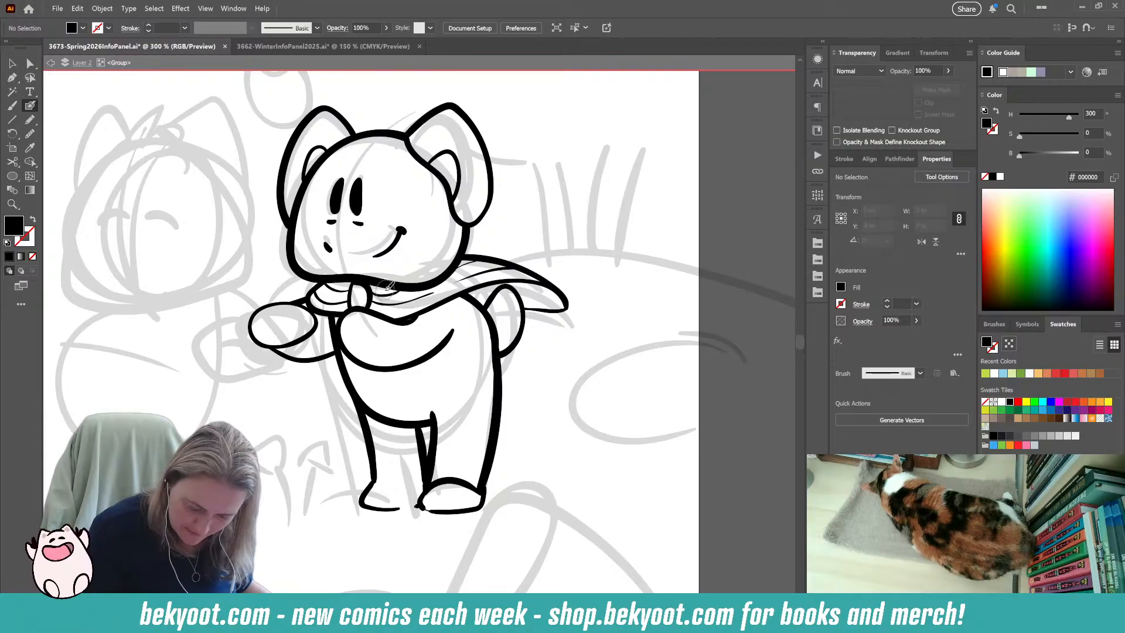
Ink a plaid pattern of thin crossing lines over the right character's scarf, including its trailing end.
{"action": "key", "text": "shift+x"}
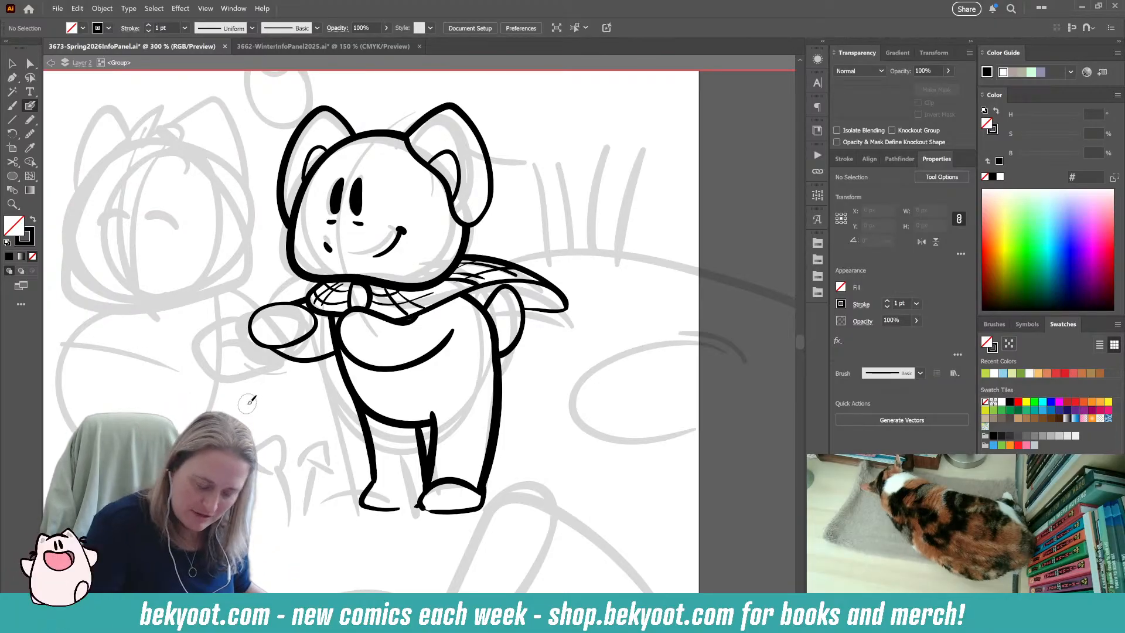
{"action": "left_click", "coordinate": [12, 63]}
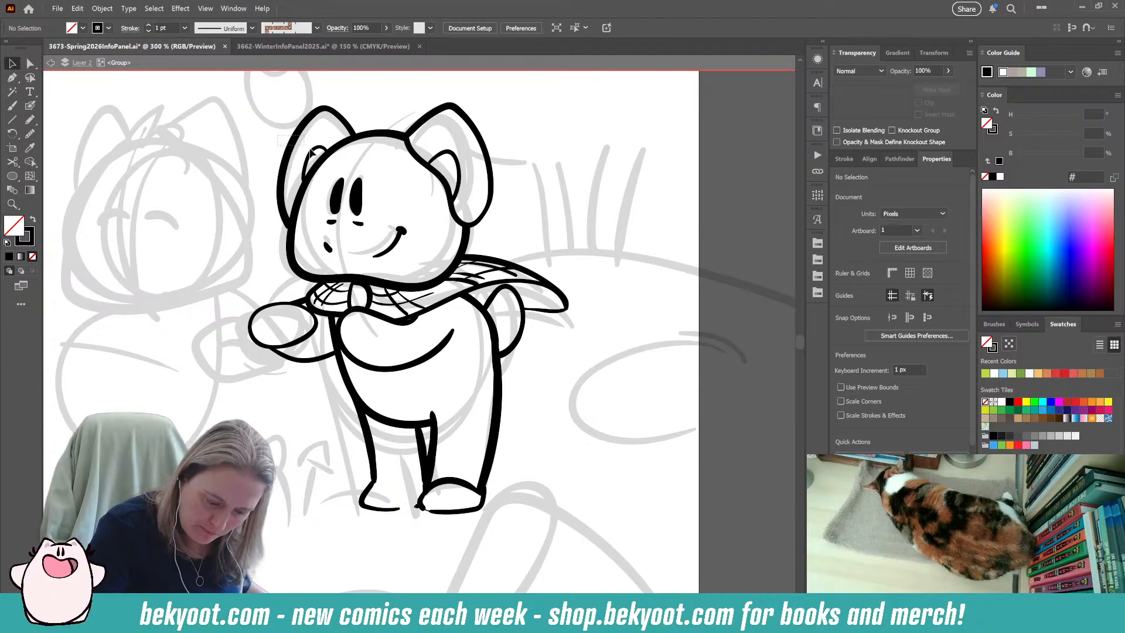
Shorten the outline of the right character's far ear slightly, nudge it into place against the head, and deselect it.
{"action": "left_click_drag", "start_coordinate": [307, 151], "coordinate": [316, 155]}
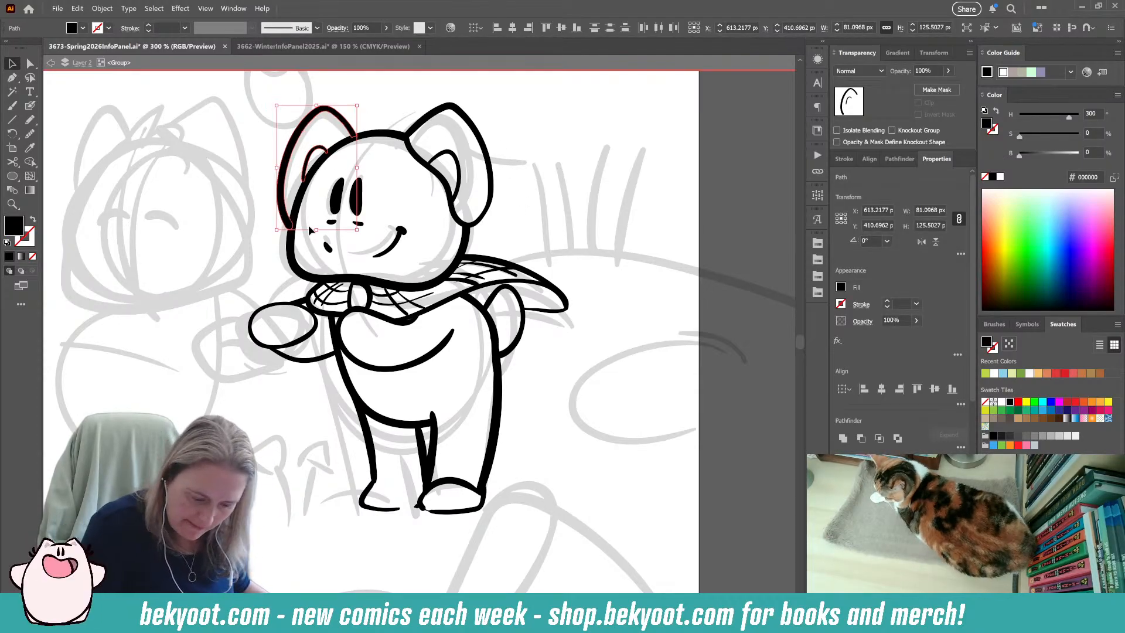
{"action": "left_click", "coordinate": [413, 326]}
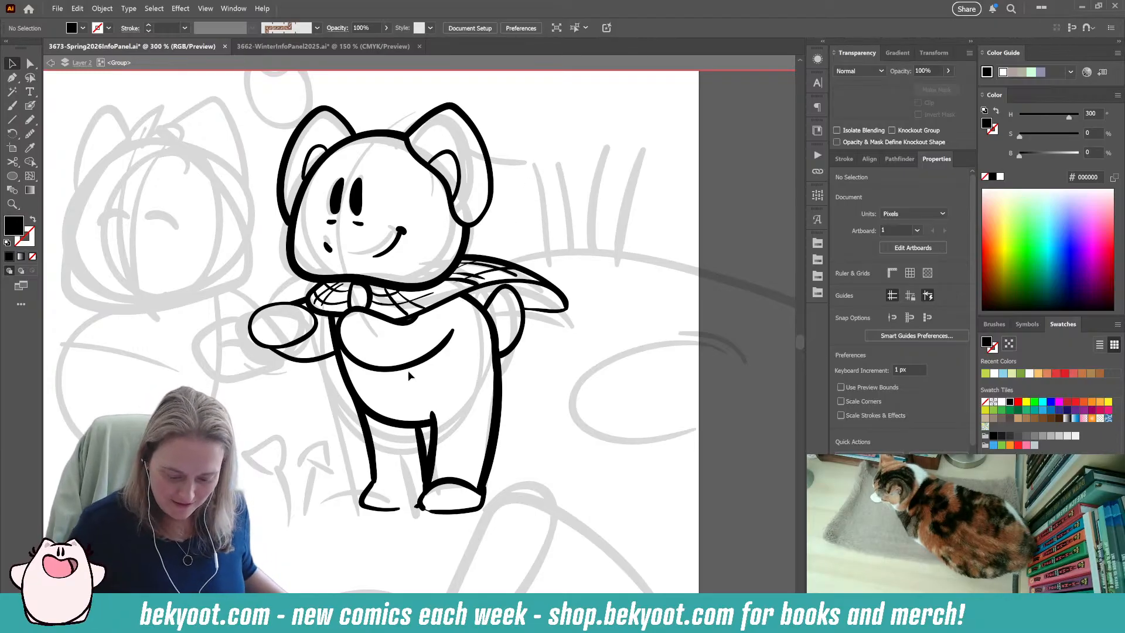
{"action": "left_click", "coordinate": [518, 277]}
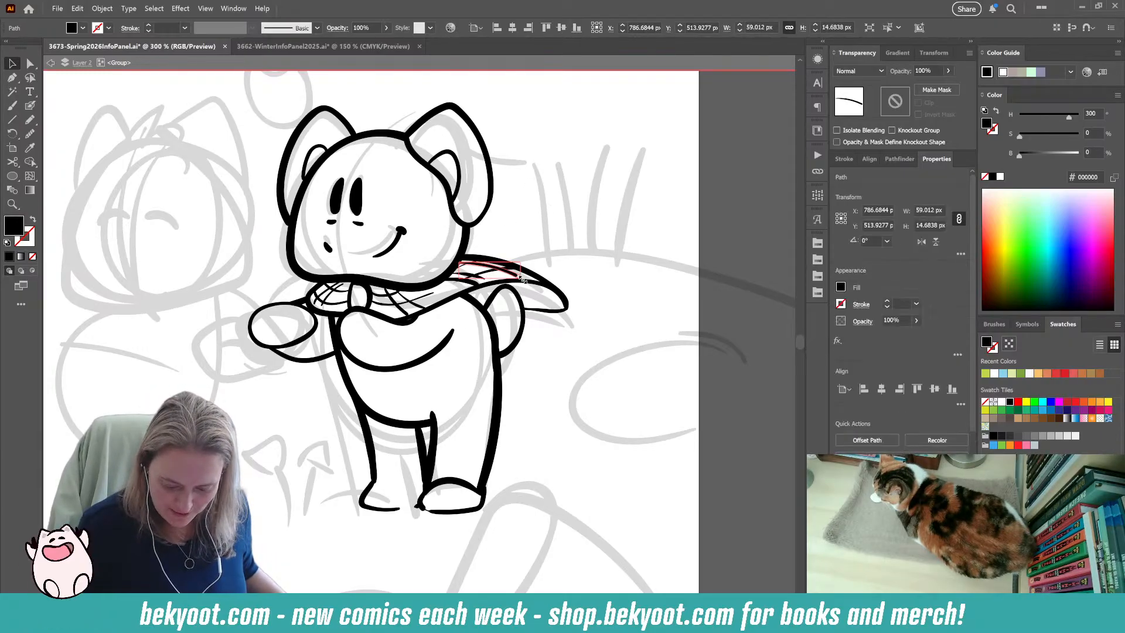
{"action": "left_click", "coordinate": [567, 238]}
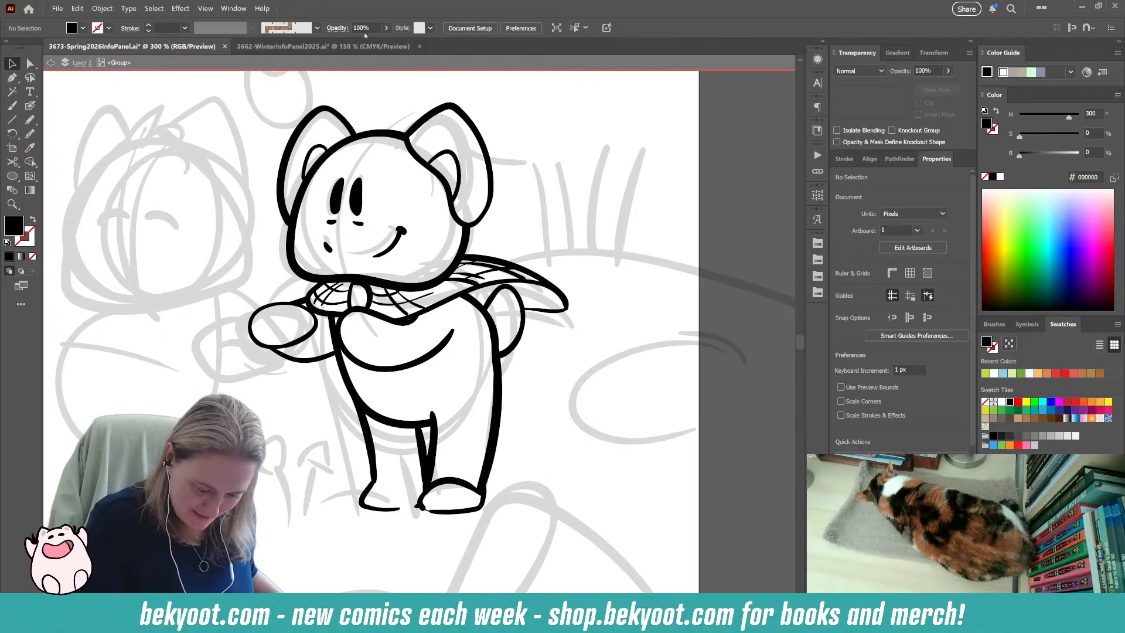
{"action": "left_click", "coordinate": [305, 170]}
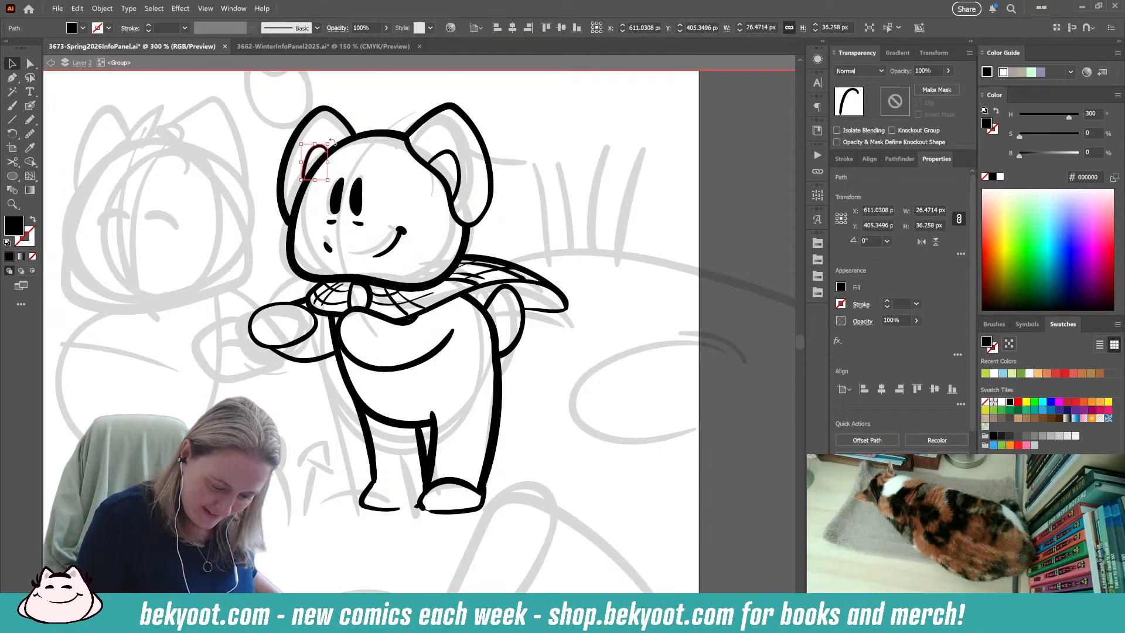
{"action": "left_click", "coordinate": [340, 141]}
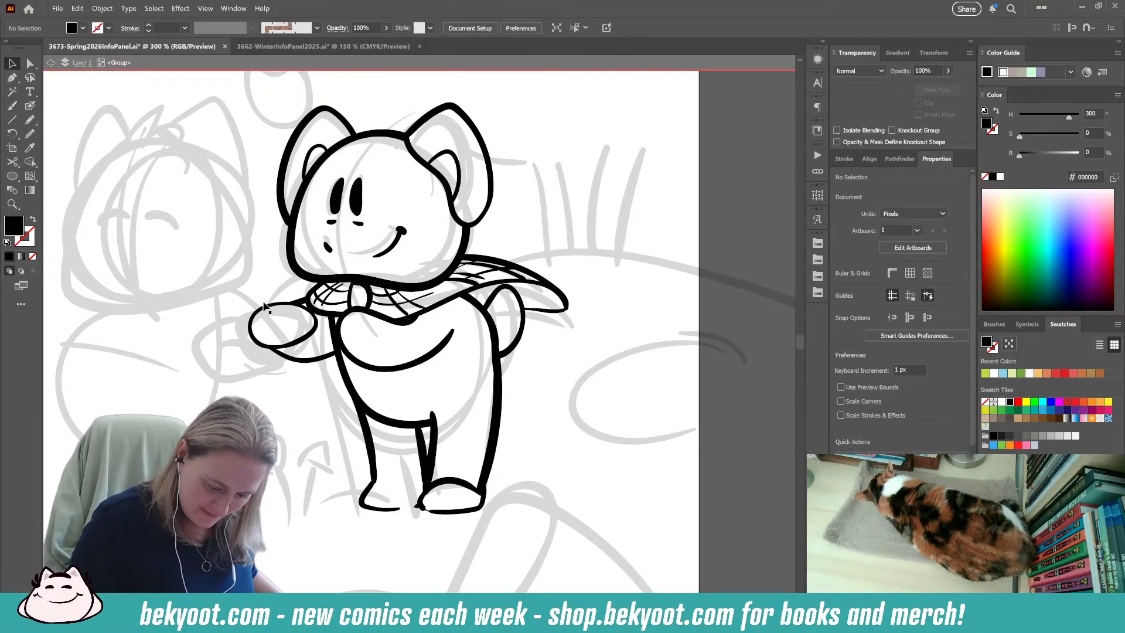
{"action": "left_click", "coordinate": [282, 205]}
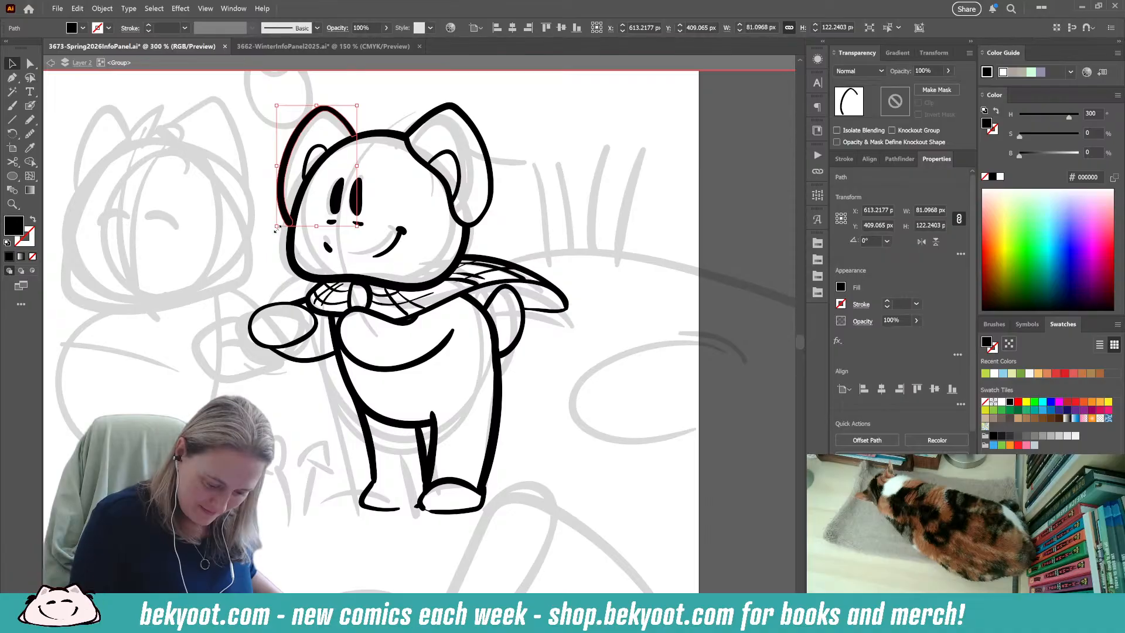
{"action": "left_click", "coordinate": [202, 355]}
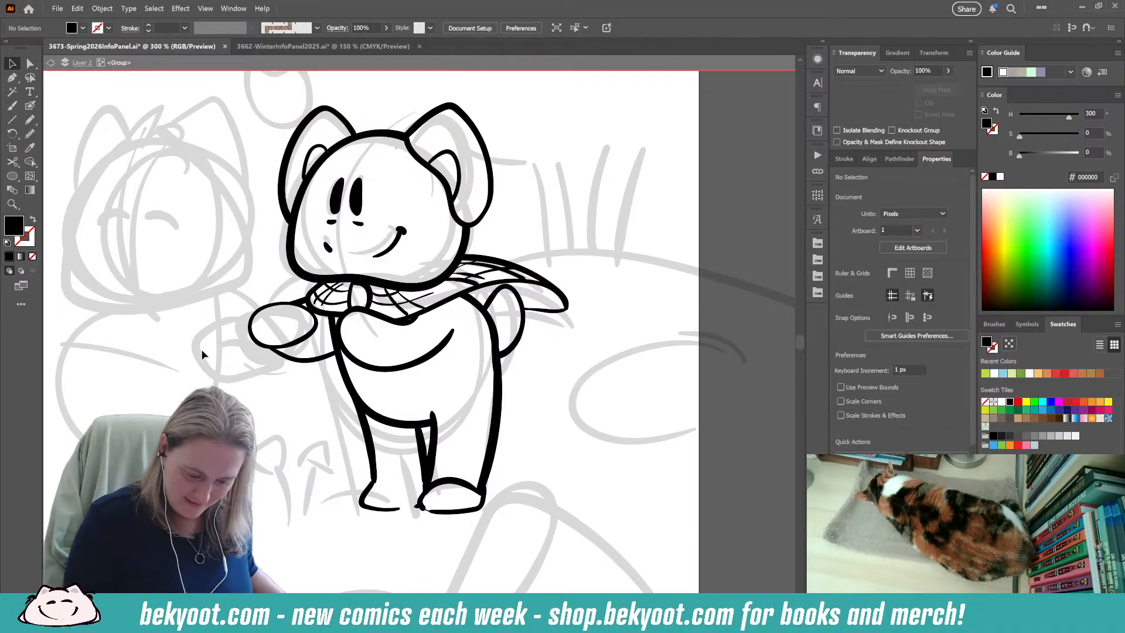
{"action": "left_click", "coordinate": [340, 119]}
{"action": "key", "text": "Left"}
{"action": "left_click", "coordinate": [375, 109]}
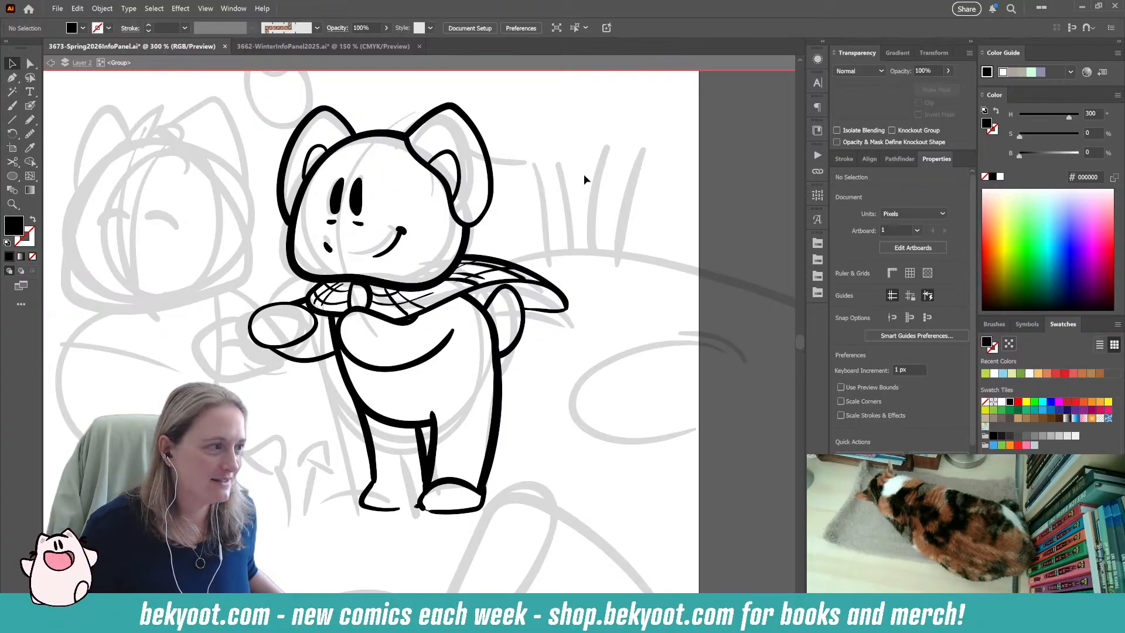
Ink the left character's head over the sketch with the Blob Brush as a closed, rounded triangular outline.
{"action": "left_click_drag", "start_coordinate": [525, 366], "coordinate": [524, 312]}
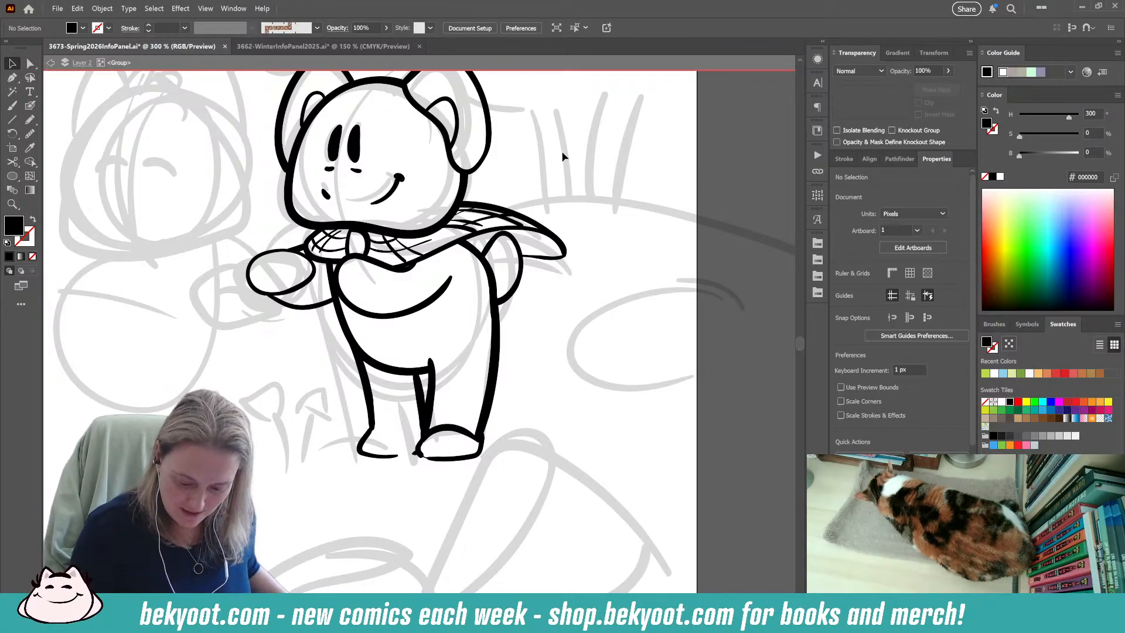
{"action": "scroll", "coordinate": [537, 311], "scroll_direction": "down", "scroll_amount": 2}
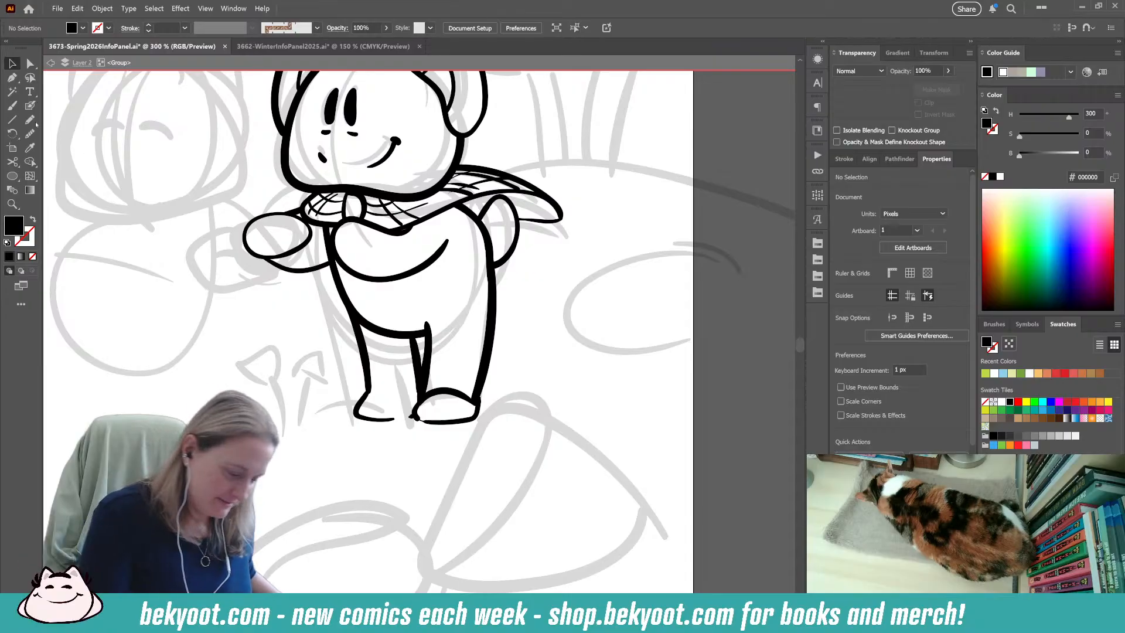
{"action": "left_click", "coordinate": [30, 119]}
{"action": "scroll", "coordinate": [422, 333], "scroll_direction": "up", "scroll_amount": 3}
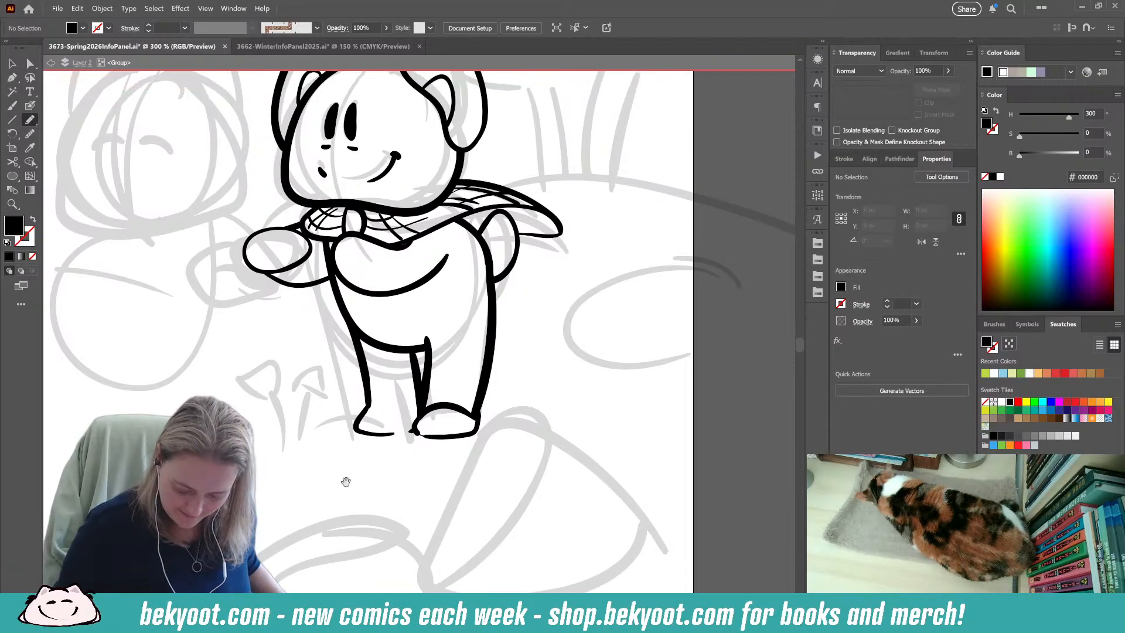
{"action": "left_click", "coordinate": [31, 104]}
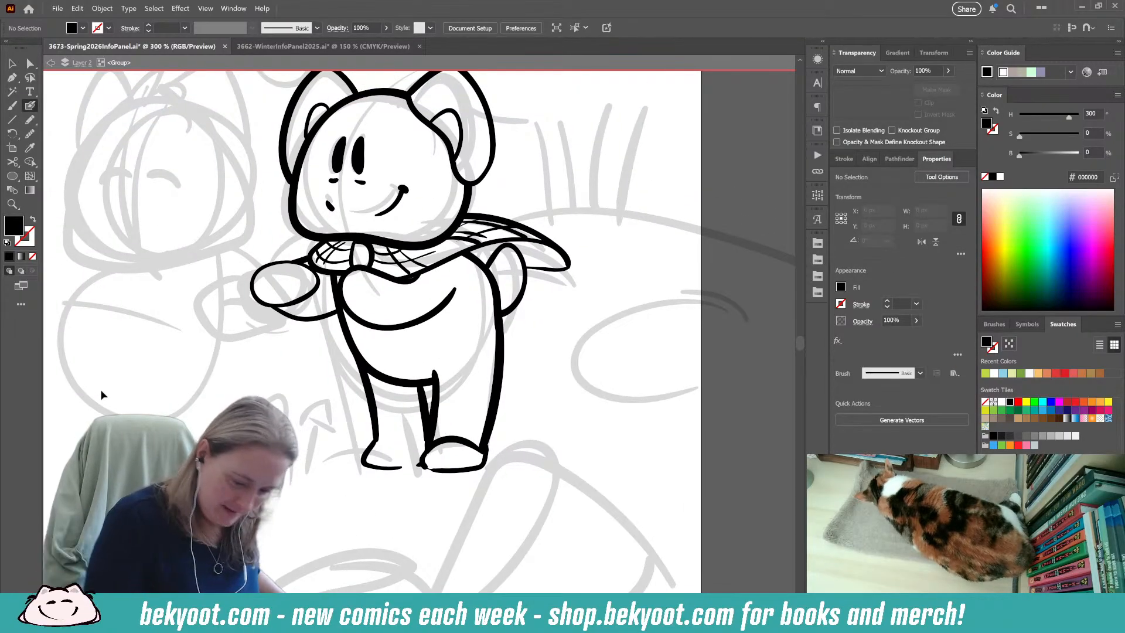
{"action": "left_click_drag", "start_coordinate": [175, 405], "coordinate": [196, 436]}
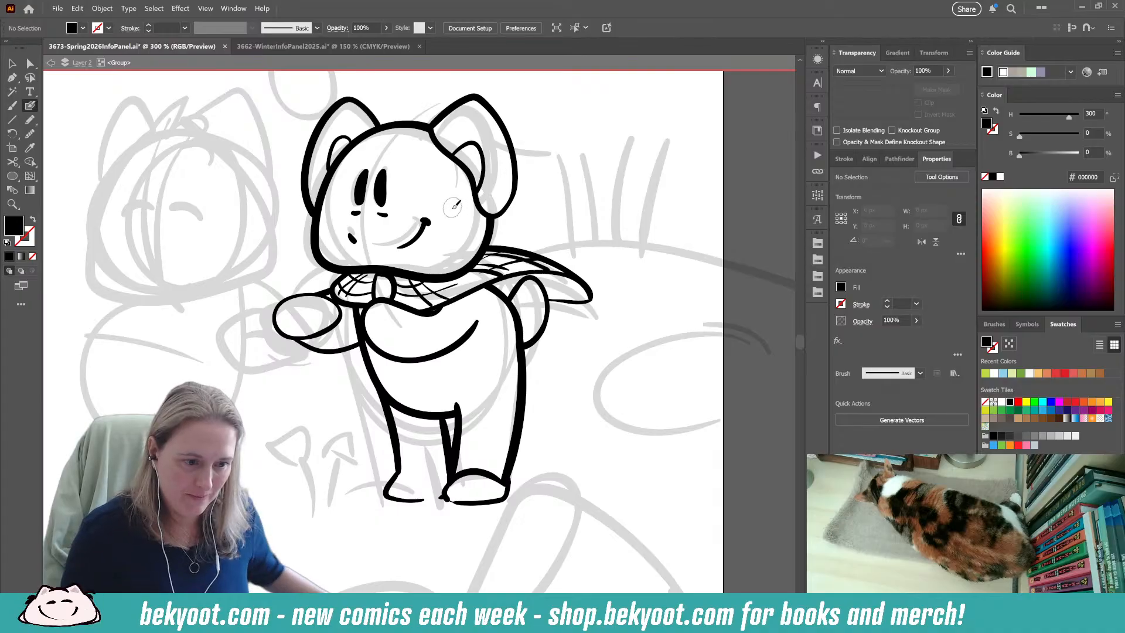
{"action": "left_click_drag", "start_coordinate": [309, 417], "coordinate": [389, 430]}
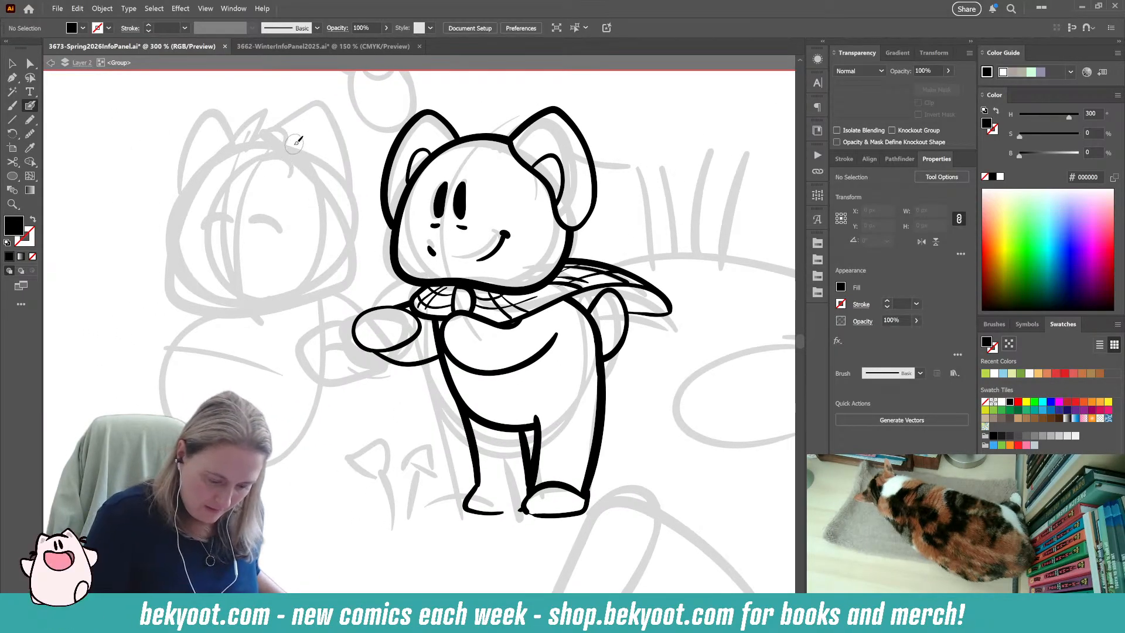
{"action": "key", "text": "ctrl+z"}
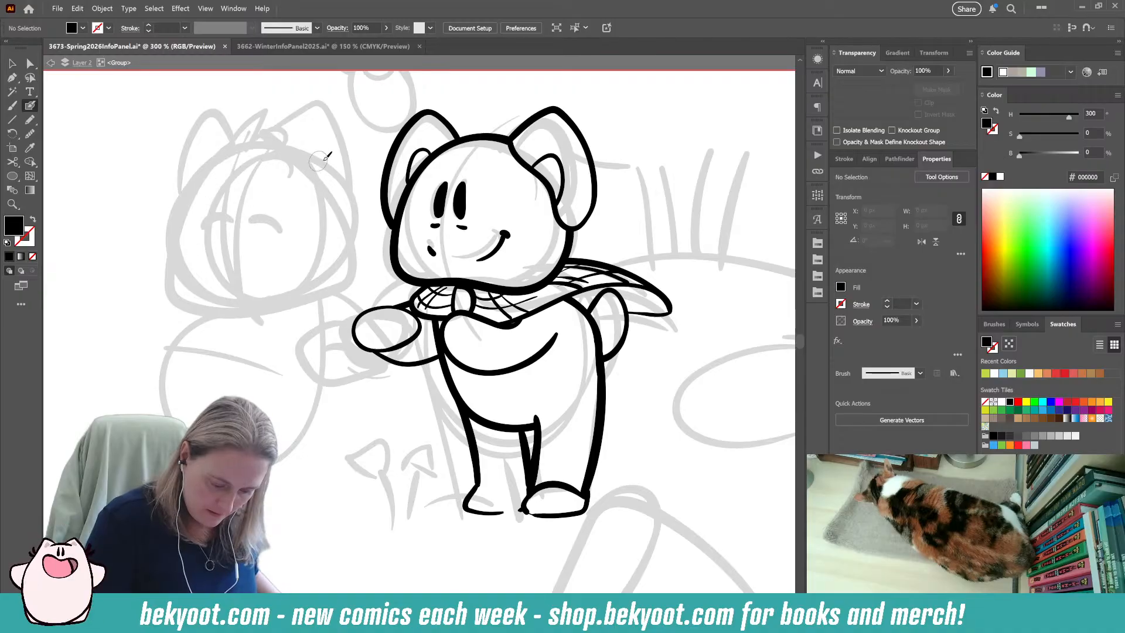
{"action": "left_click_drag", "start_coordinate": [227, 170], "coordinate": [197, 252]}
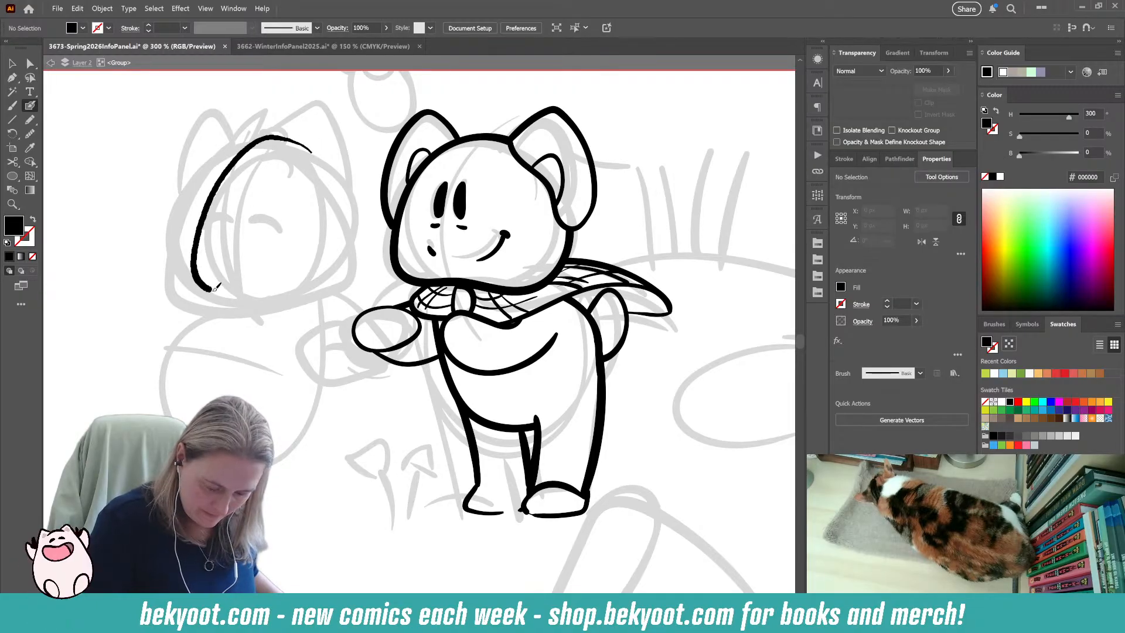
{"action": "left_click_drag", "start_coordinate": [363, 251], "coordinate": [341, 182]}
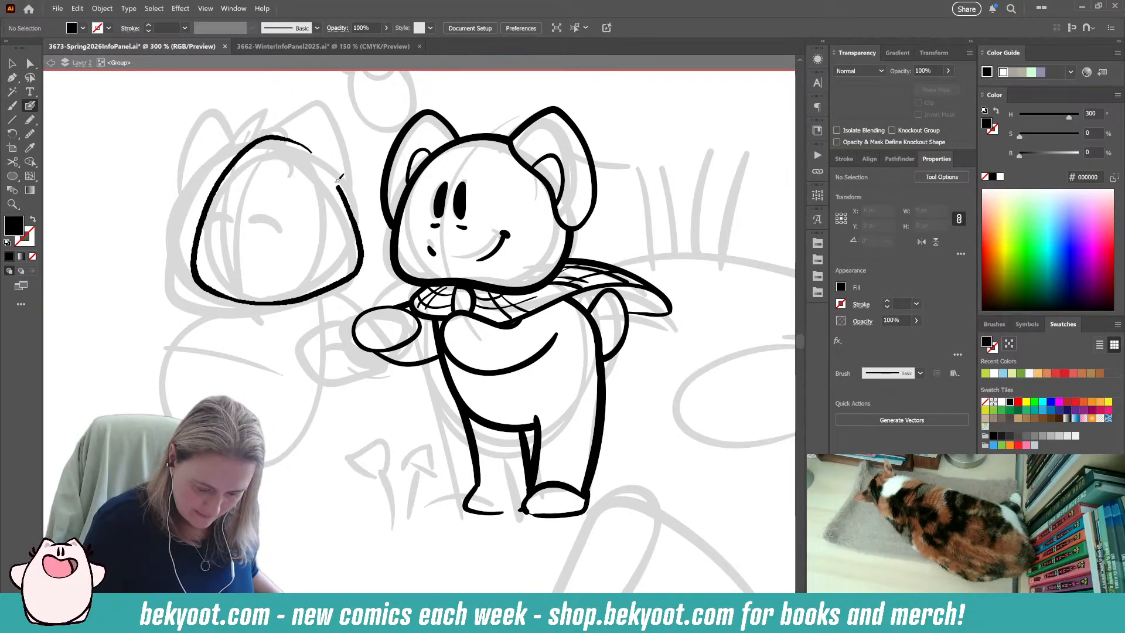
{"action": "left_click_drag", "start_coordinate": [273, 135], "coordinate": [275, 136]}
{"action": "key", "text": "shift+x"}
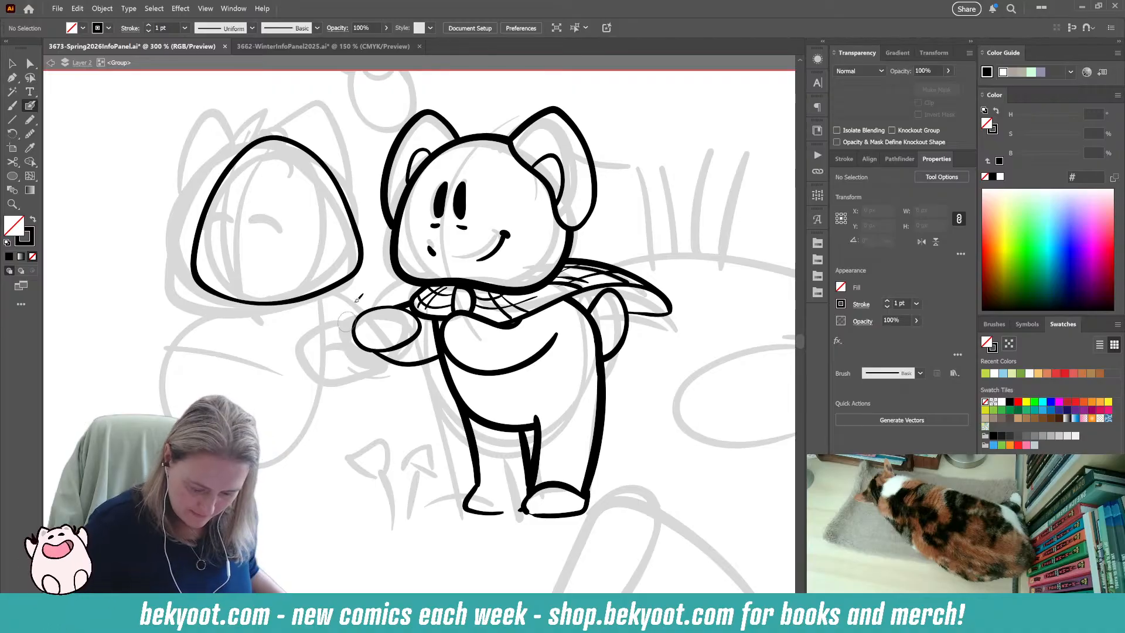
Widen the left character's head outline slightly toward the right character, to about 179 px, and deselect it.
{"action": "left_click", "coordinate": [361, 270], "text": "ctrl"}
{"action": "left_click_drag", "start_coordinate": [370, 220], "coordinate": [374, 220]}
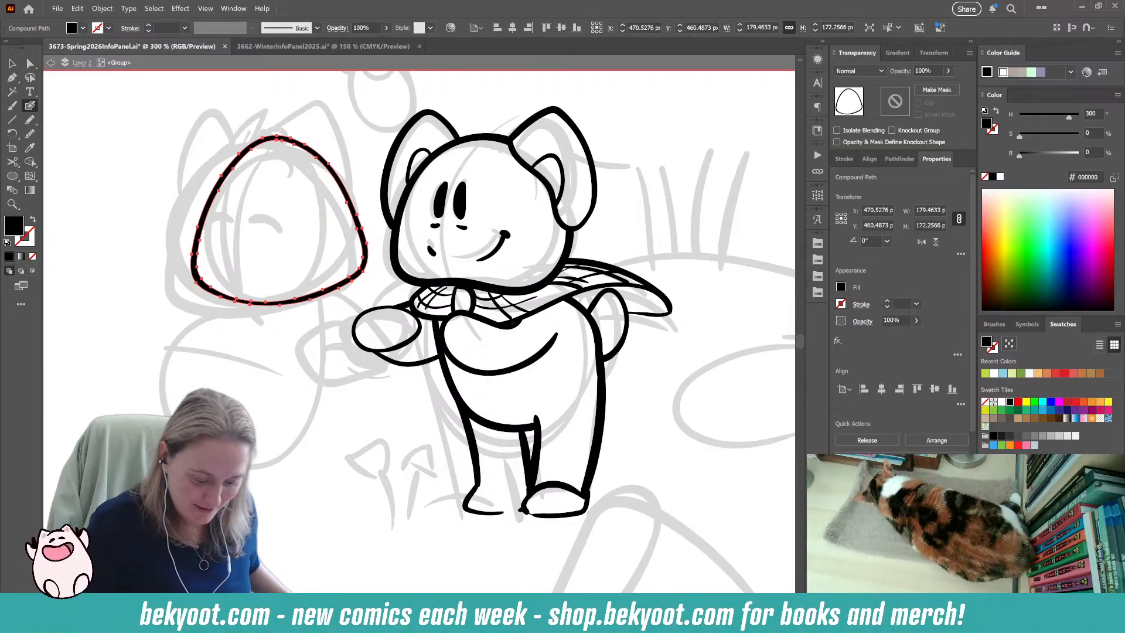
{"action": "key", "text": "ctrl+shift+a"}
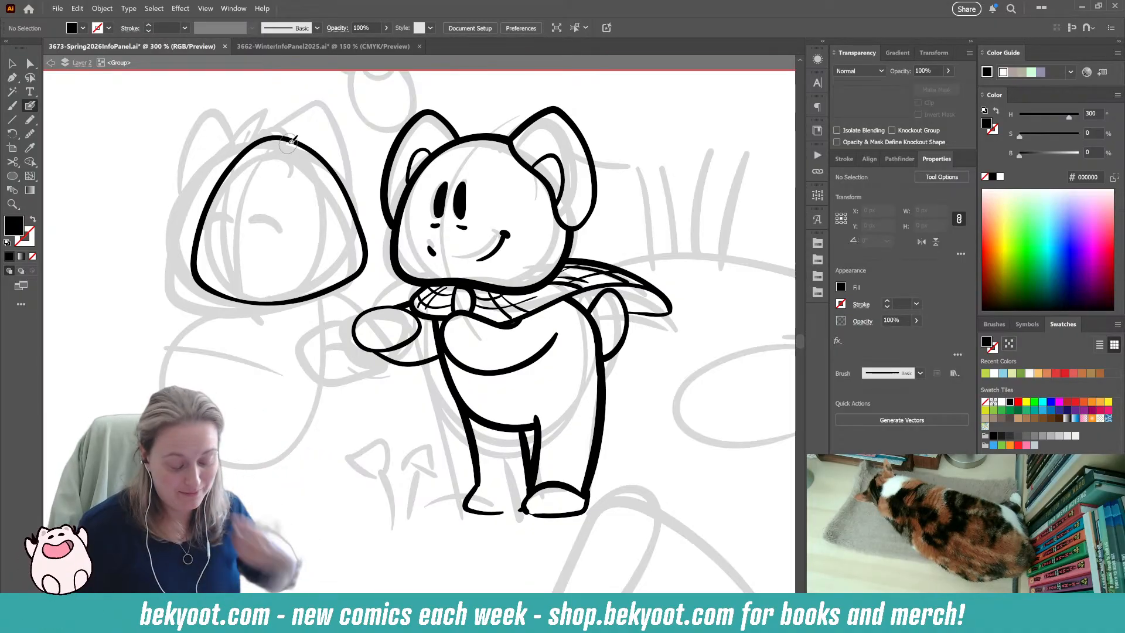
Ink a curved vertical guideline down the left character's face, and reduce the head outline's height to about 165 px.
{"action": "left_click_drag", "start_coordinate": [289, 118], "coordinate": [285, 328]}
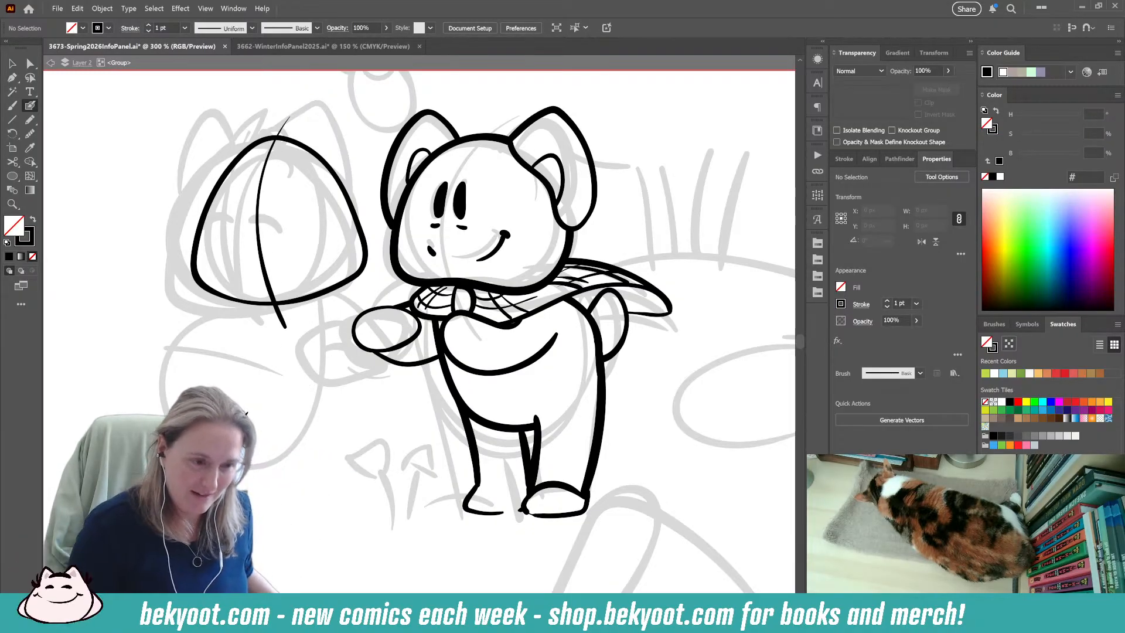
{"action": "left_click", "coordinate": [300, 303], "text": "ctrl"}
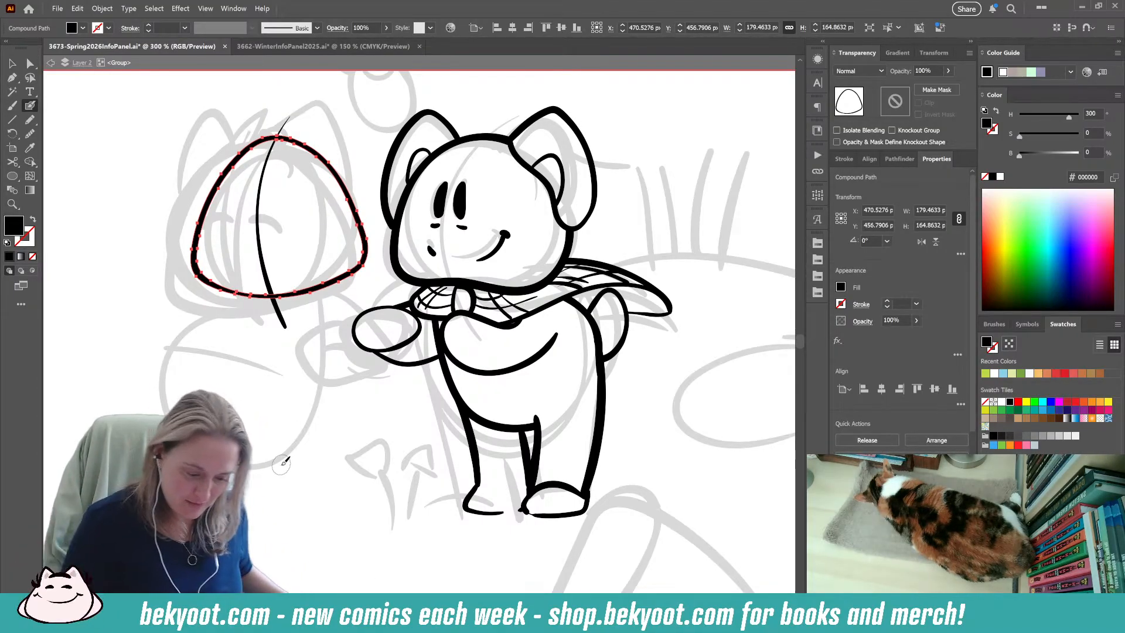
{"action": "left_click", "coordinate": [324, 115], "text": "ctrl"}
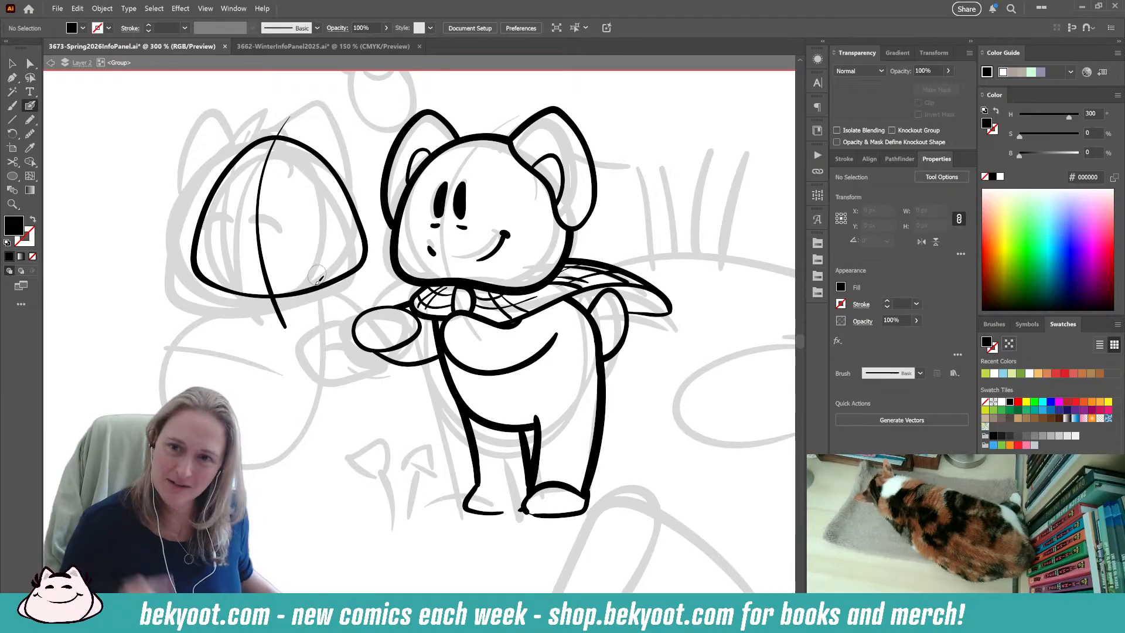
Ink a spiky hair tuft on top of the left character's head and group it with the head outline and face guideline.
{"action": "mouse_move", "coordinate": [288, 138]}
{"action": "left_mouse_down"}
{"action": "mouse_move", "coordinate": [265, 110]}
{"action": "mouse_move", "coordinate": [272, 136]}
{"action": "mouse_move", "coordinate": [245, 119]}
{"action": "mouse_move", "coordinate": [254, 134]}
{"action": "mouse_move", "coordinate": [254, 170]}
{"action": "left_mouse_up"}
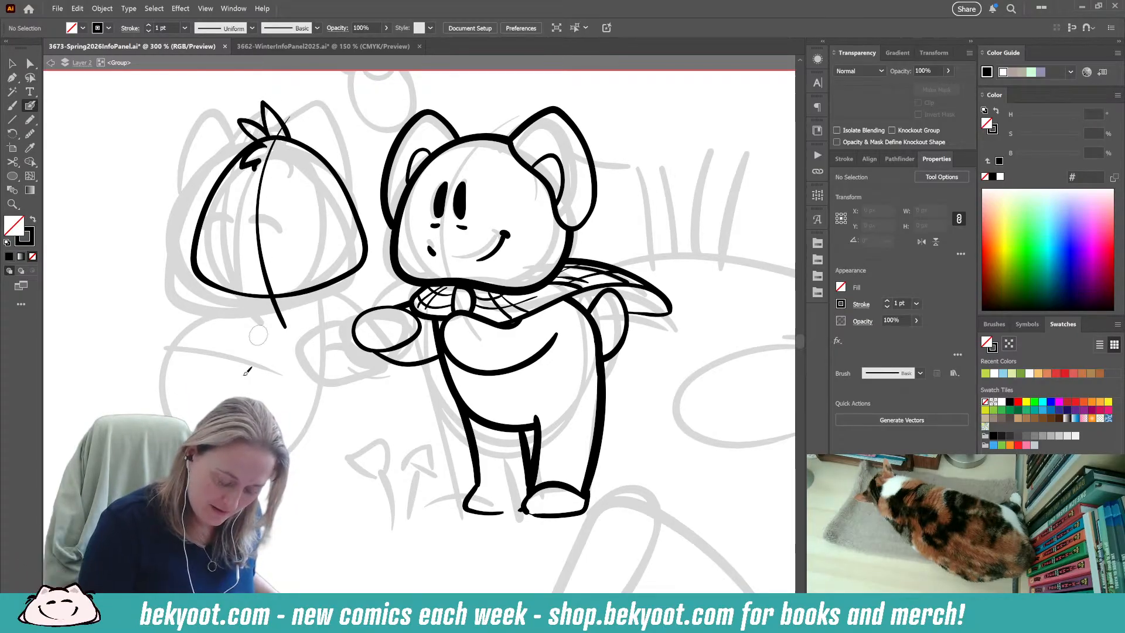
{"action": "left_click", "coordinate": [254, 167], "text": "ctrl"}
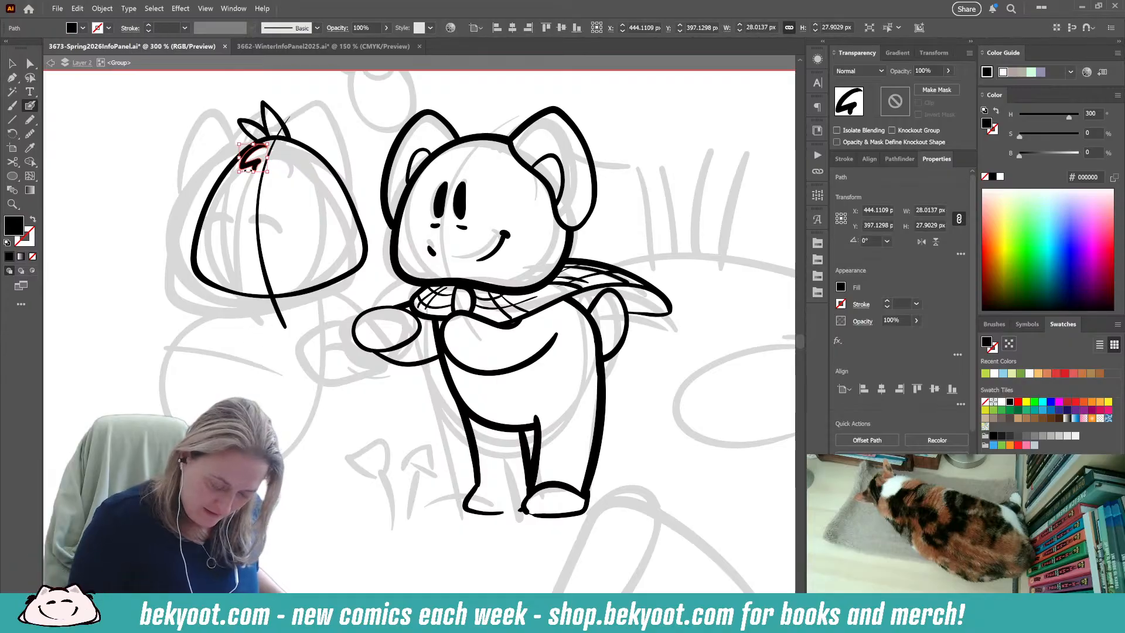
{"action": "left_click", "coordinate": [244, 120], "text": "ctrl+shift"}
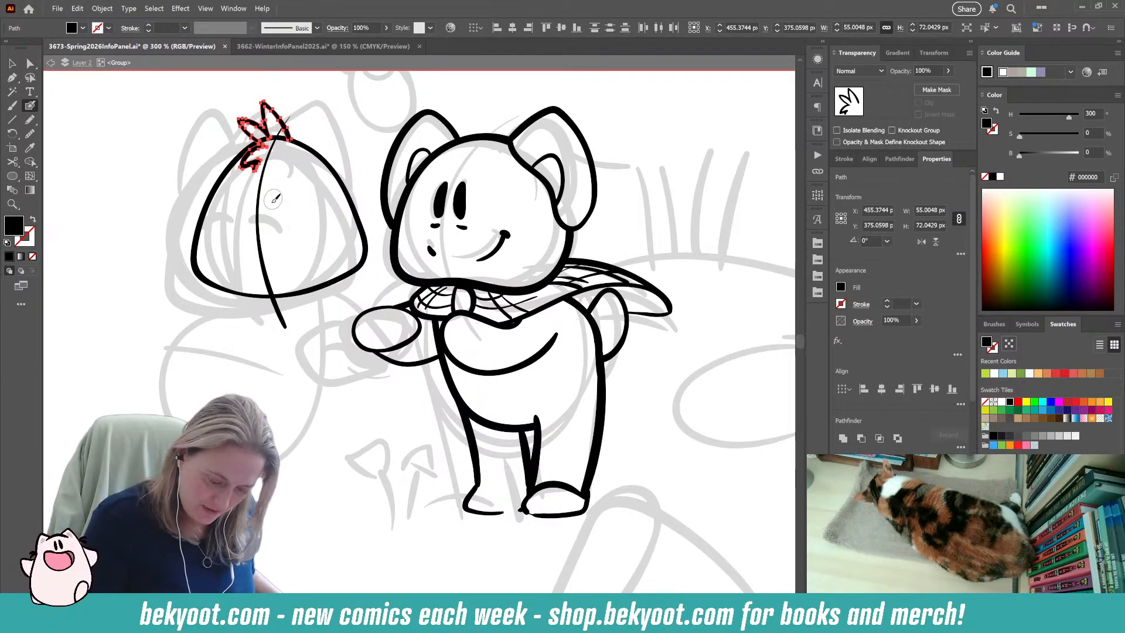
{"action": "left_click", "coordinate": [258, 237], "text": "ctrl+shift"}
{"action": "left_click", "coordinate": [337, 177], "text": "ctrl+shift"}
{"action": "key", "text": "ctrl+g"}
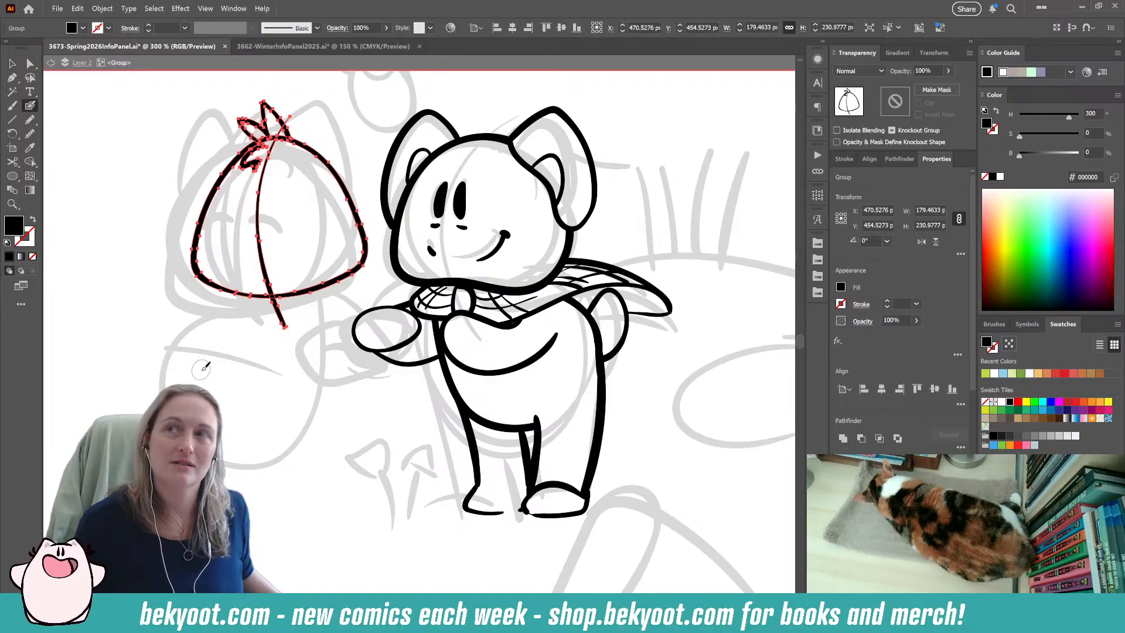
{"action": "key", "text": "ctrl+shift+a"}
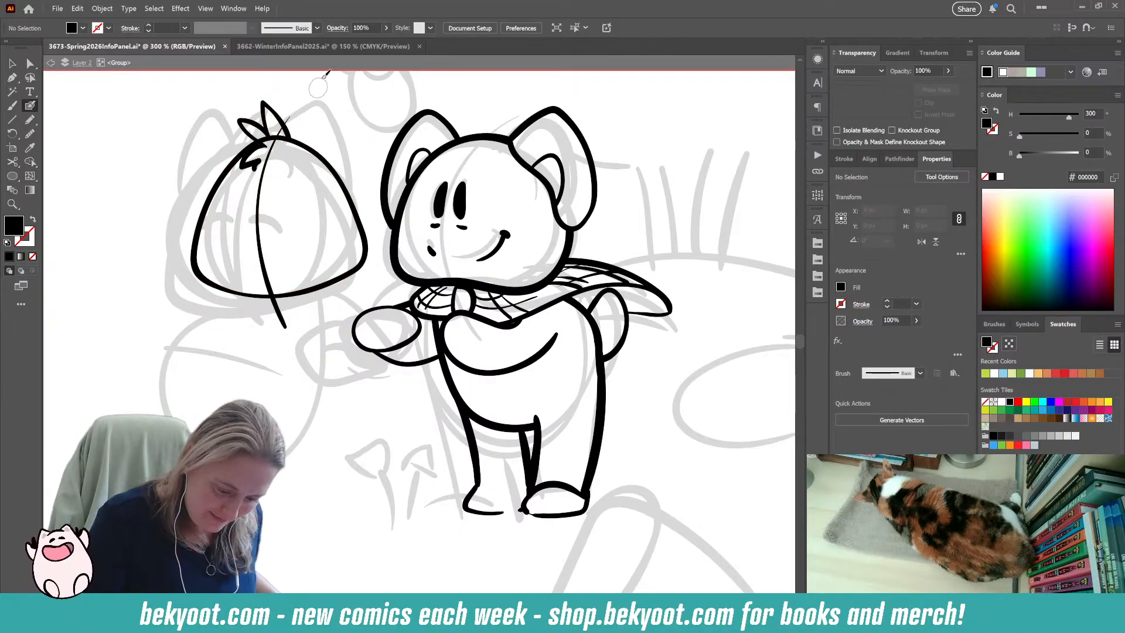
Ink the left character's two tall ears on either side of the hair tuft, running down the sides of the head.
{"action": "mouse_move", "coordinate": [260, 139]}
{"action": "left_mouse_down"}
{"action": "mouse_move", "coordinate": [219, 108]}
{"action": "mouse_move", "coordinate": [190, 179]}
{"action": "mouse_move", "coordinate": [195, 231]}
{"action": "left_mouse_up"}
{"action": "key", "text": "ctrl+z"}
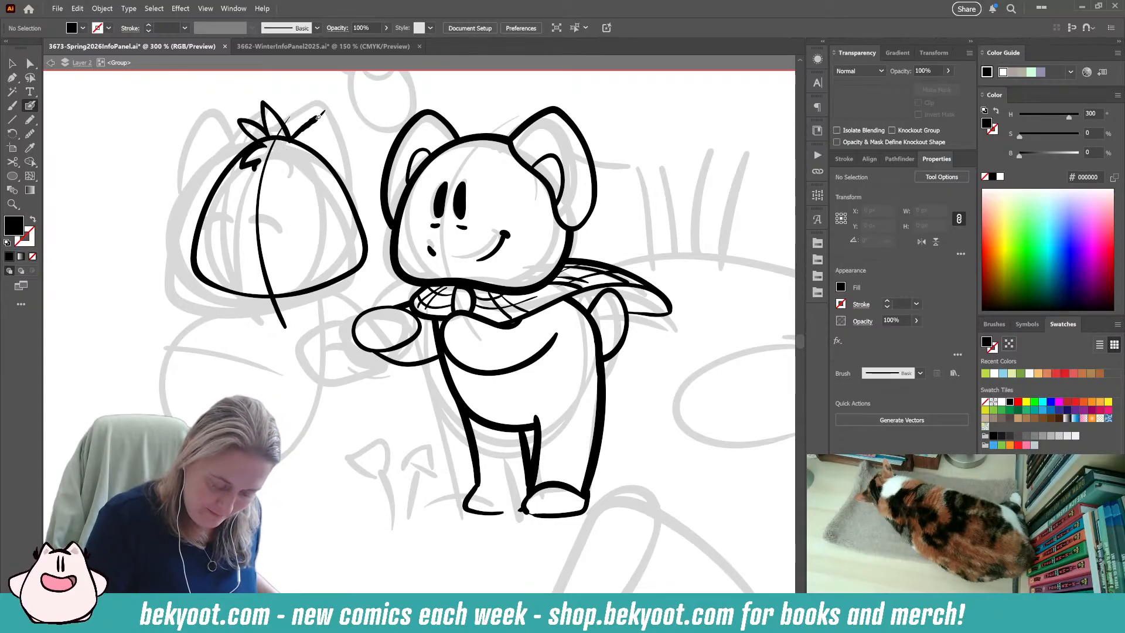
{"action": "mouse_move", "coordinate": [301, 127]}
{"action": "left_mouse_down"}
{"action": "mouse_move", "coordinate": [329, 109]}
{"action": "mouse_move", "coordinate": [350, 123]}
{"action": "mouse_move", "coordinate": [366, 167]}
{"action": "mouse_move", "coordinate": [359, 246]}
{"action": "left_mouse_up"}
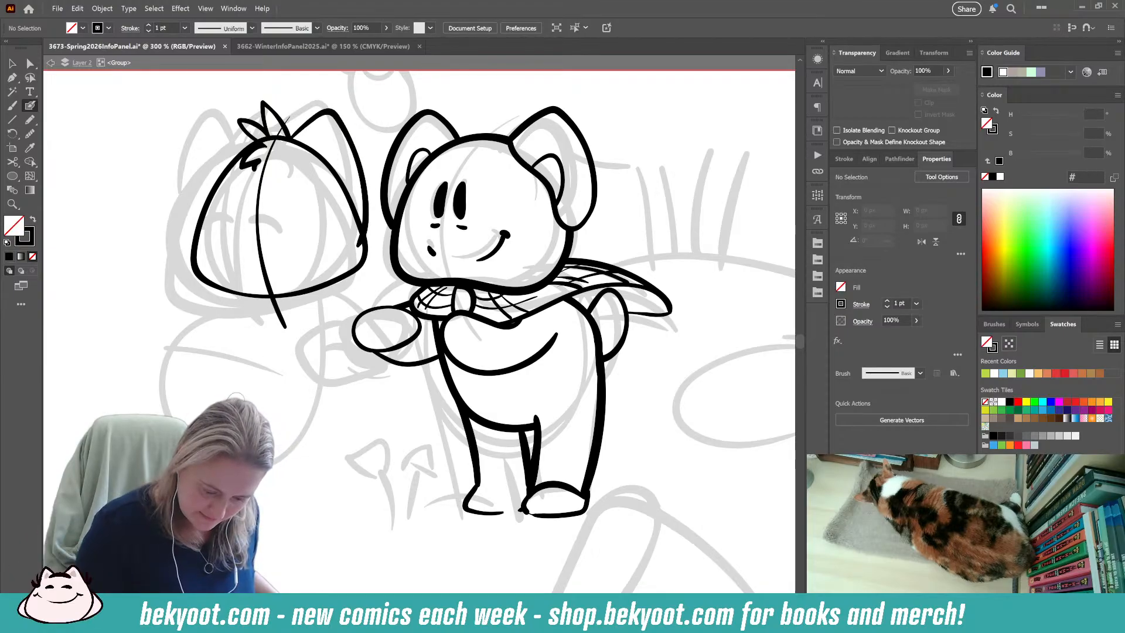
{"action": "left_click_drag", "start_coordinate": [338, 109], "coordinate": [332, 112]}
{"action": "left_click", "coordinate": [334, 145], "text": "ctrl"}
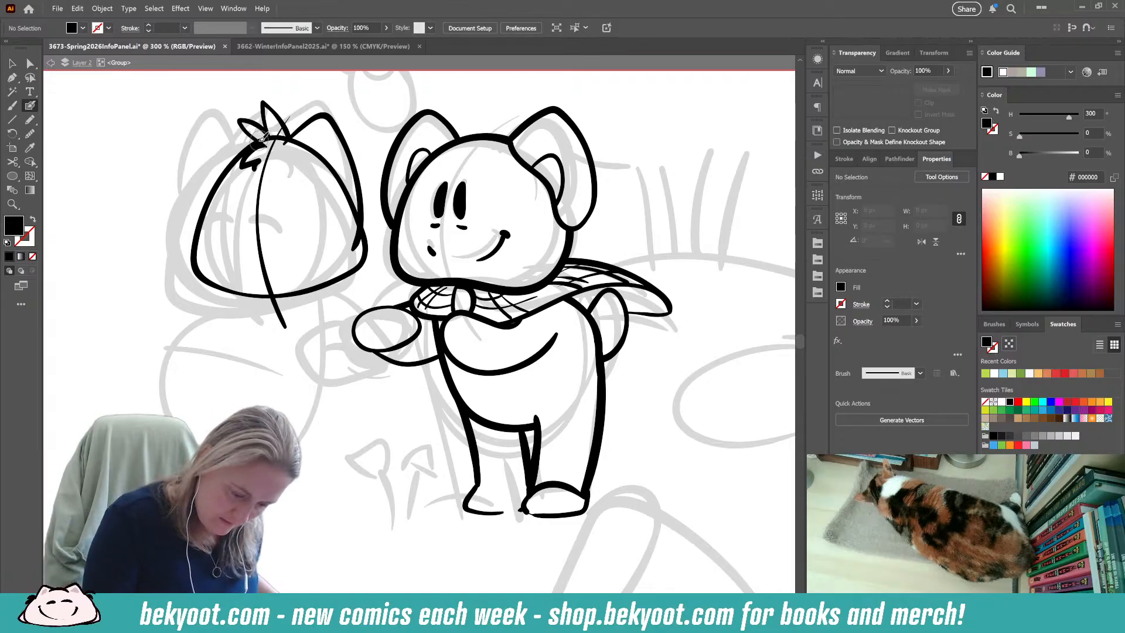
{"action": "mouse_move", "coordinate": [254, 126]}
{"action": "left_mouse_down"}
{"action": "mouse_move", "coordinate": [221, 110]}
{"action": "mouse_move", "coordinate": [203, 136]}
{"action": "mouse_move", "coordinate": [189, 191]}
{"action": "mouse_move", "coordinate": [195, 239]}
{"action": "left_mouse_up"}
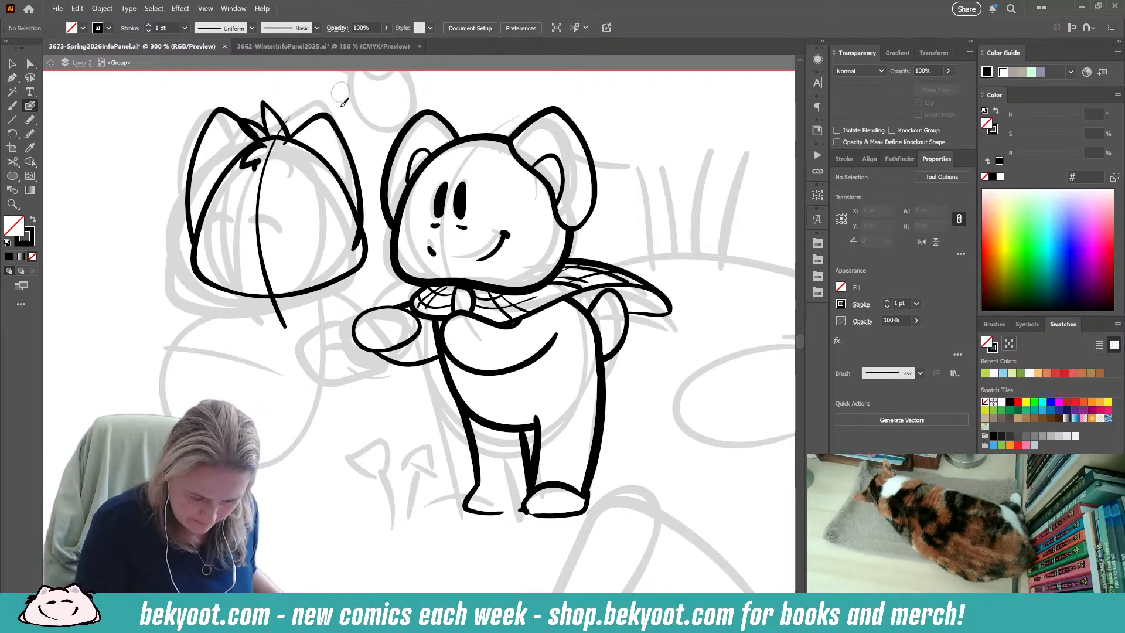
{"action": "left_click", "coordinate": [227, 110], "text": "ctrl"}
Widen the left character's ear nearest the right character to about 82 px so it meets the head's side, and deselect it.
{"action": "left_click_drag", "start_coordinate": [263, 107], "coordinate": [355, 249]}
{"action": "left_click", "coordinate": [343, 130], "text": "ctrl"}
{"action": "left_click_drag", "start_coordinate": [343, 130], "coordinate": [344, 130]}
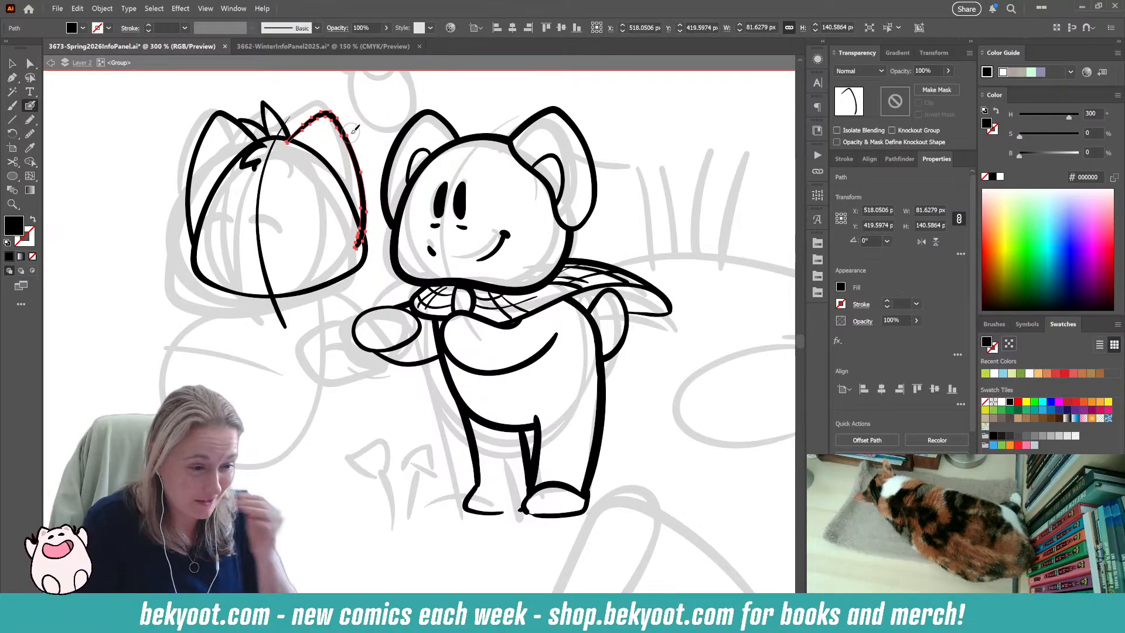
{"action": "left_click", "coordinate": [241, 380], "text": "ctrl"}
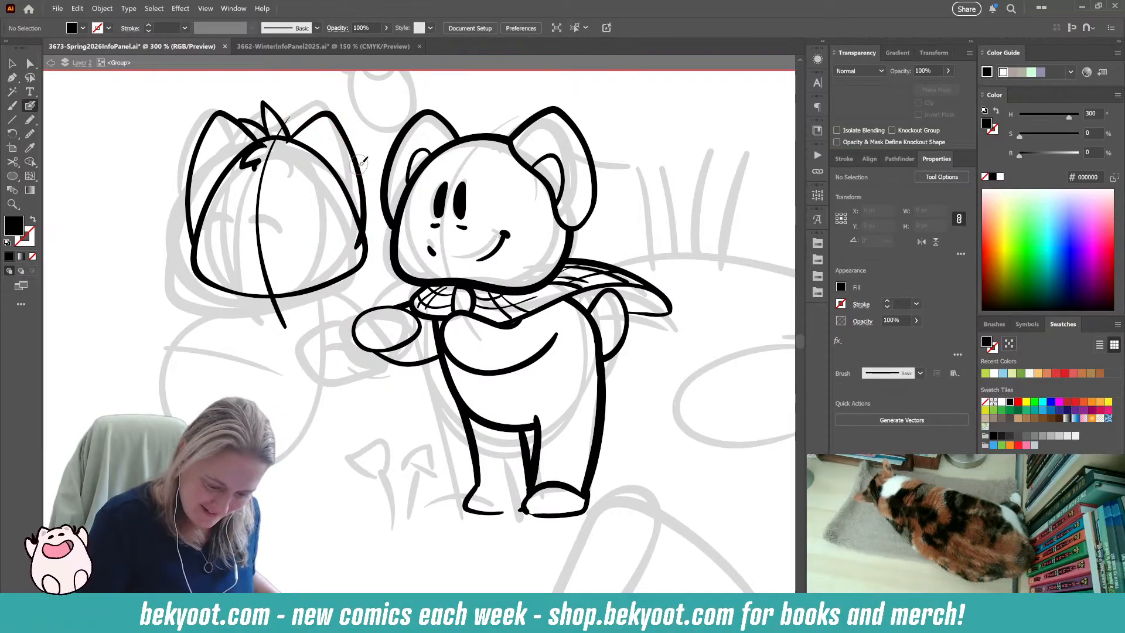
Reposition the left character's two ears so they sit evenly against the sides of the head.
{"action": "left_click_drag", "start_coordinate": [357, 166], "coordinate": [356, 169]}
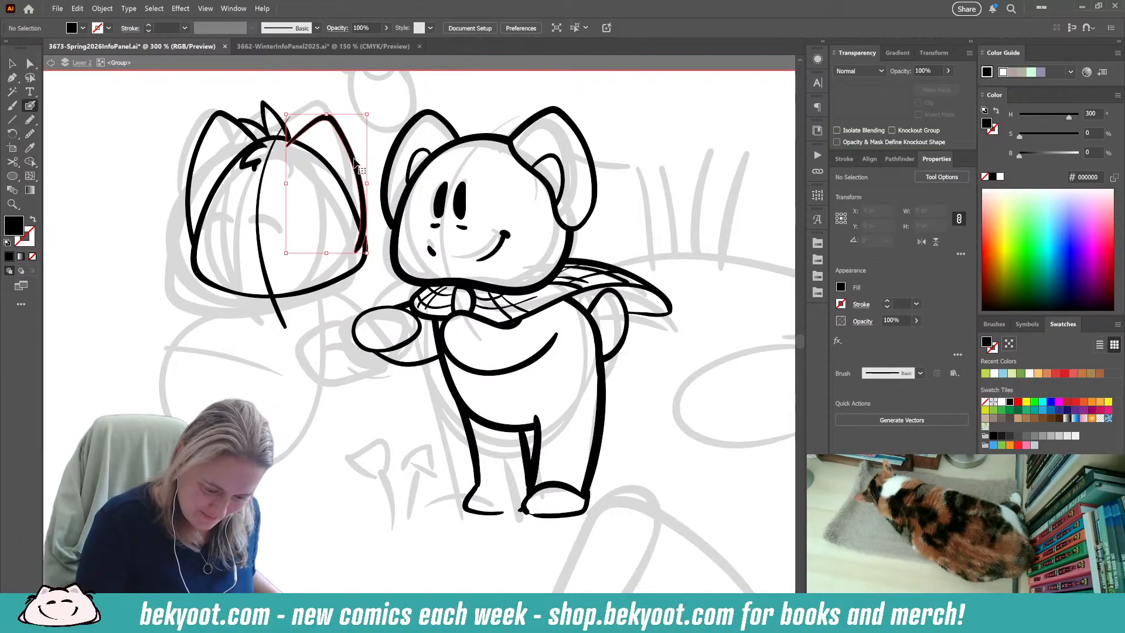
{"action": "left_click", "coordinate": [227, 116], "text": "ctrl"}
{"action": "left_click_drag", "start_coordinate": [227, 116], "coordinate": [226, 110]}
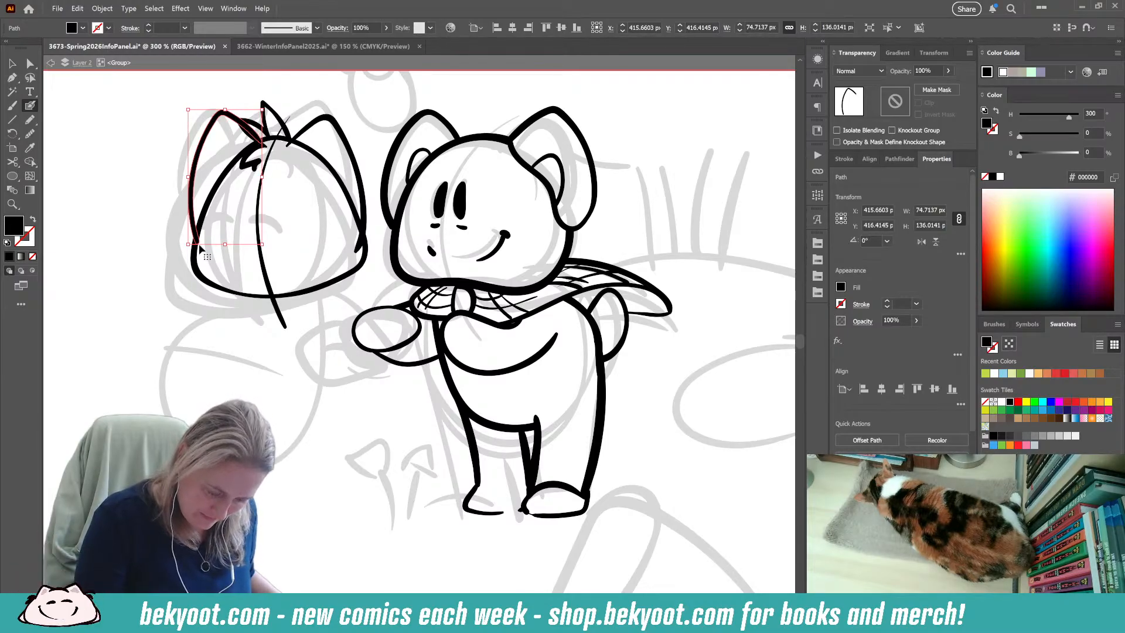
{"action": "left_click_drag", "start_coordinate": [192, 213], "coordinate": [191, 207]}
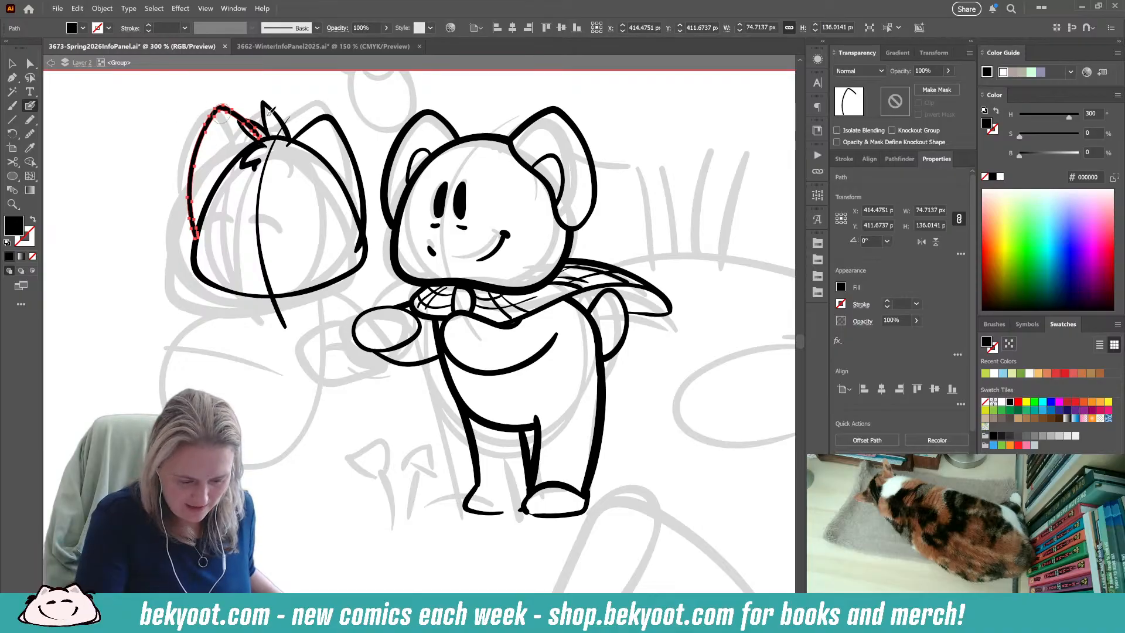
{"action": "key", "text": "ctrl"}
{"action": "left_click_drag", "start_coordinate": [229, 120], "coordinate": [234, 134]}
{"action": "left_click", "coordinate": [345, 133], "text": "ctrl"}
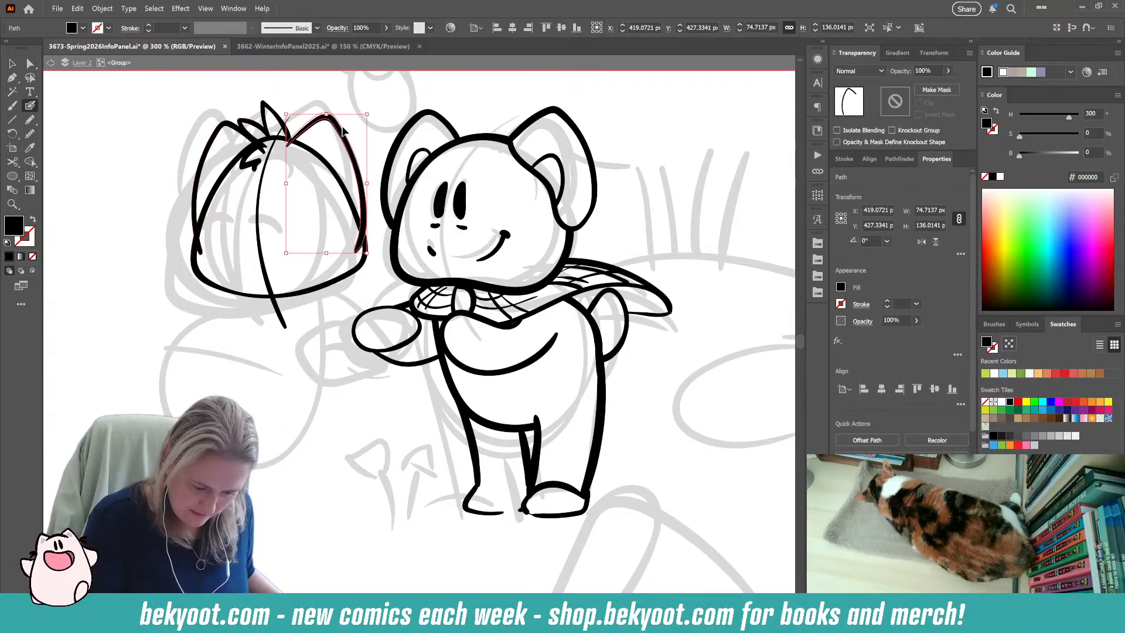
Move both of the left character's ears into the group holding the head outline, hair and face guideline.
{"action": "left_click", "coordinate": [292, 372], "text": "ctrl"}
{"action": "left_click_drag", "start_coordinate": [258, 229], "coordinate": [254, 230]}
{"action": "key", "text": "ctrl+z"}
{"action": "left_click", "coordinate": [253, 385], "text": "ctrl"}
{"action": "left_click", "coordinate": [242, 132], "text": "ctrl"}
{"action": "left_click", "coordinate": [347, 139], "text": "ctrl+shift"}
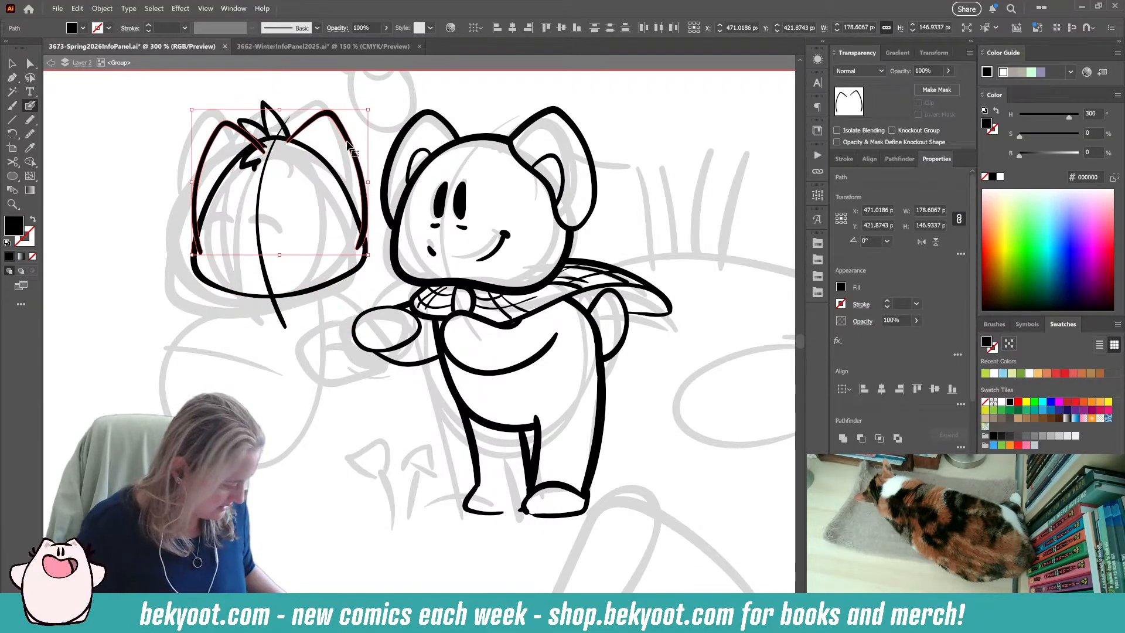
{"action": "key", "text": "Delete"}
{"action": "left_click", "coordinate": [325, 228], "text": "ctrl"}
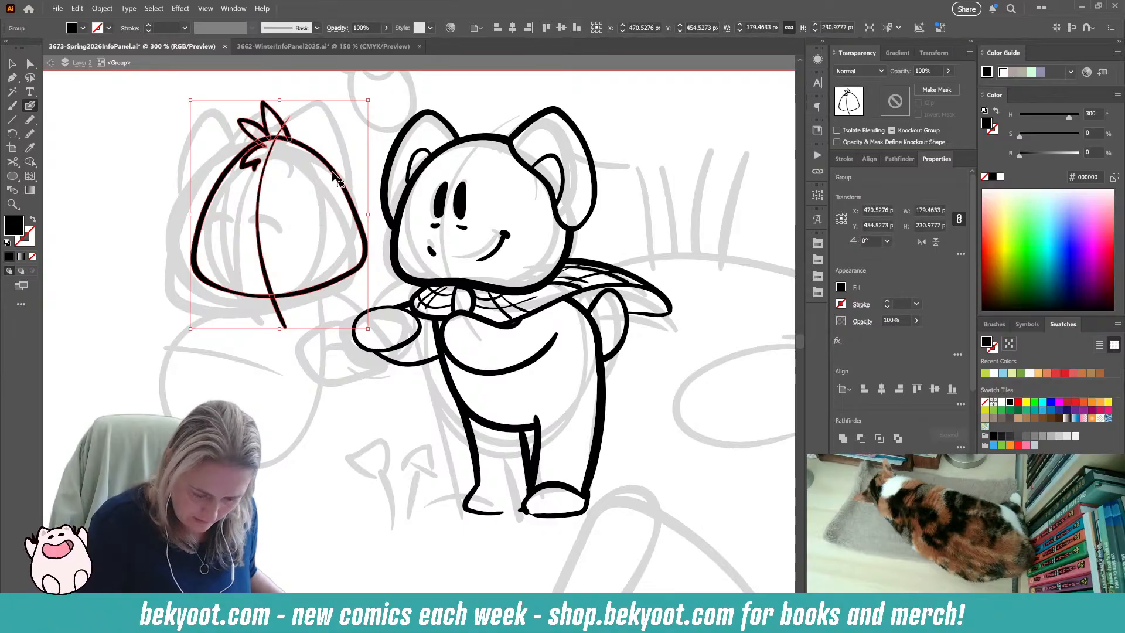
{"action": "double_click", "coordinate": [325, 228]}
{"action": "key", "text": "ctrl+z"}
{"action": "left_click", "coordinate": [230, 395], "text": "ctrl"}
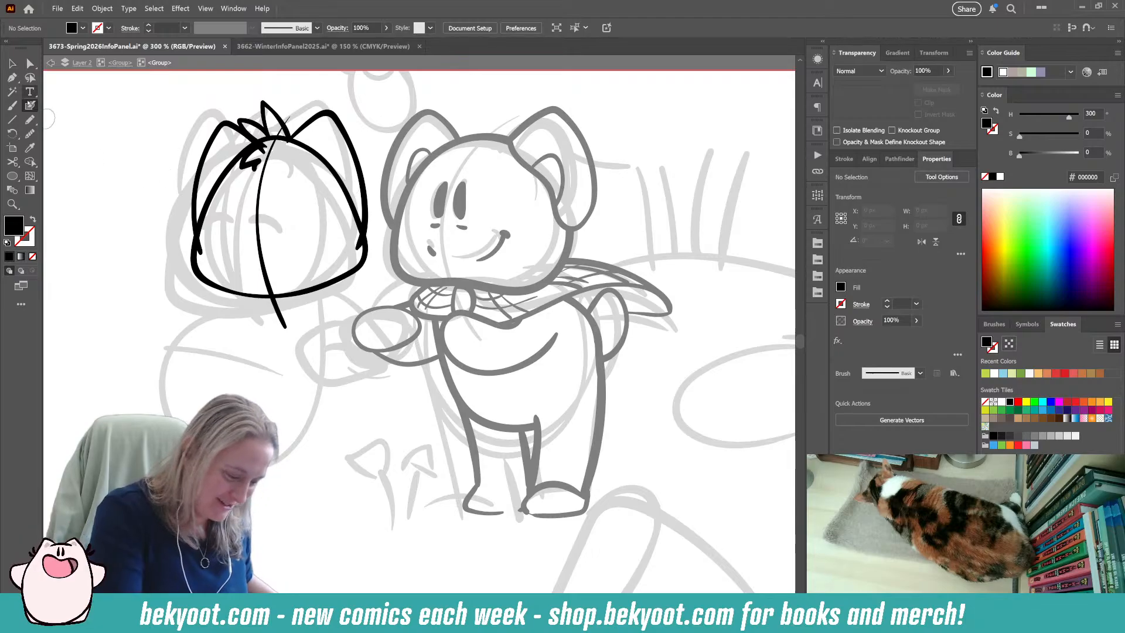
Ink the inner edge of the outer ear beside the hair tuft and a small rounded tip on the opposite ear.
{"action": "left_click_drag", "start_coordinate": [226, 122], "coordinate": [244, 149]}
{"action": "key", "text": "ctrl+z"}
{"action": "key", "text": "shift+x"}
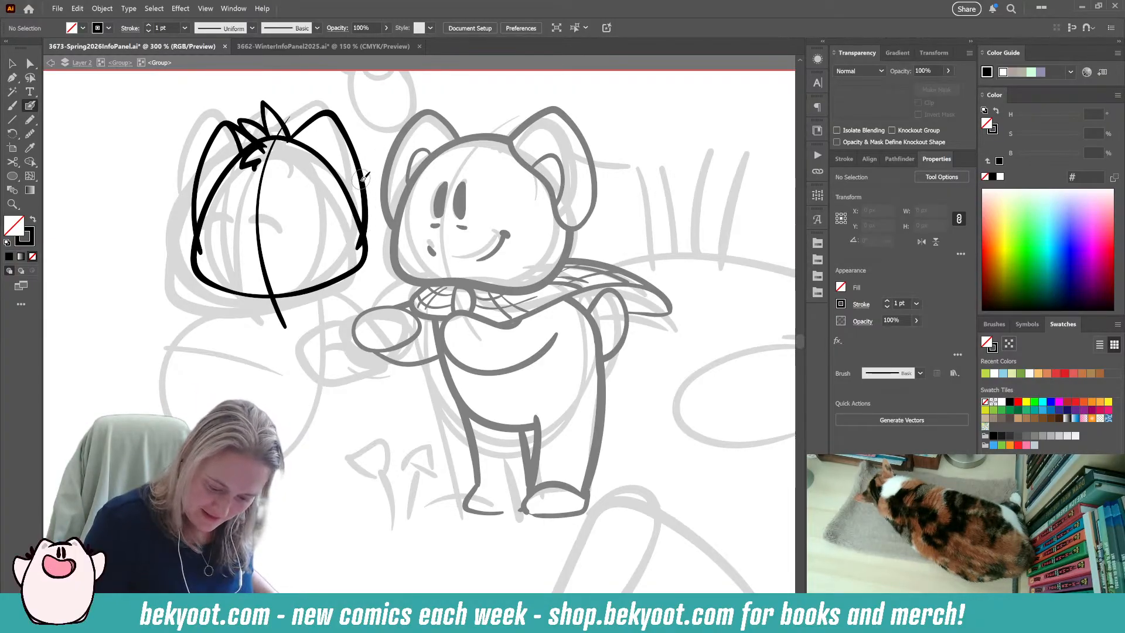
{"action": "mouse_move", "coordinate": [363, 176]}
{"action": "left_mouse_down"}
{"action": "mouse_move", "coordinate": [357, 243]}
{"action": "mouse_move", "coordinate": [358, 223]}
{"action": "left_mouse_up"}
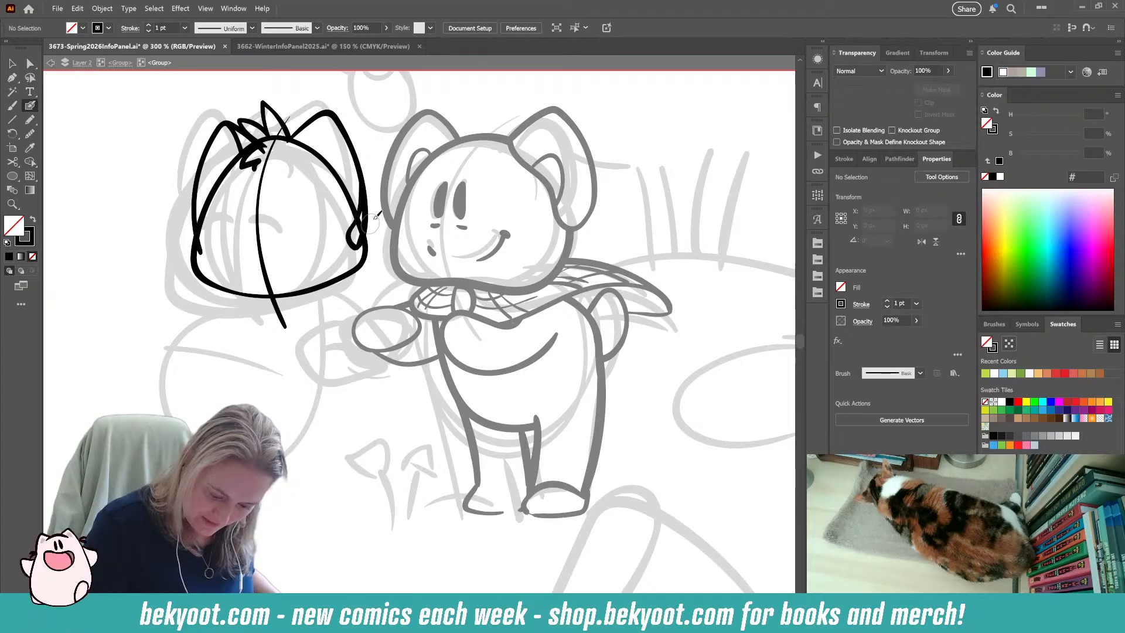
Rotate the ear nearest the right character by about 1.5° and scale the left character's outer ear to about 68 × 124 px.
{"action": "left_click", "coordinate": [368, 183], "text": "ctrl"}
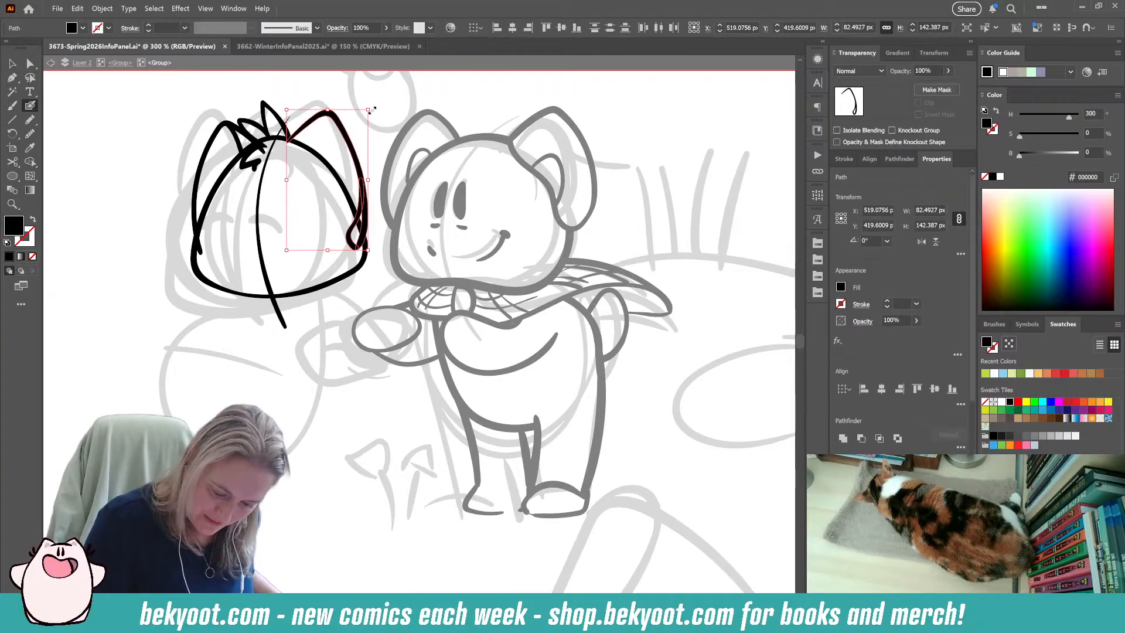
{"action": "left_click_drag", "start_coordinate": [374, 110], "coordinate": [372, 107]}
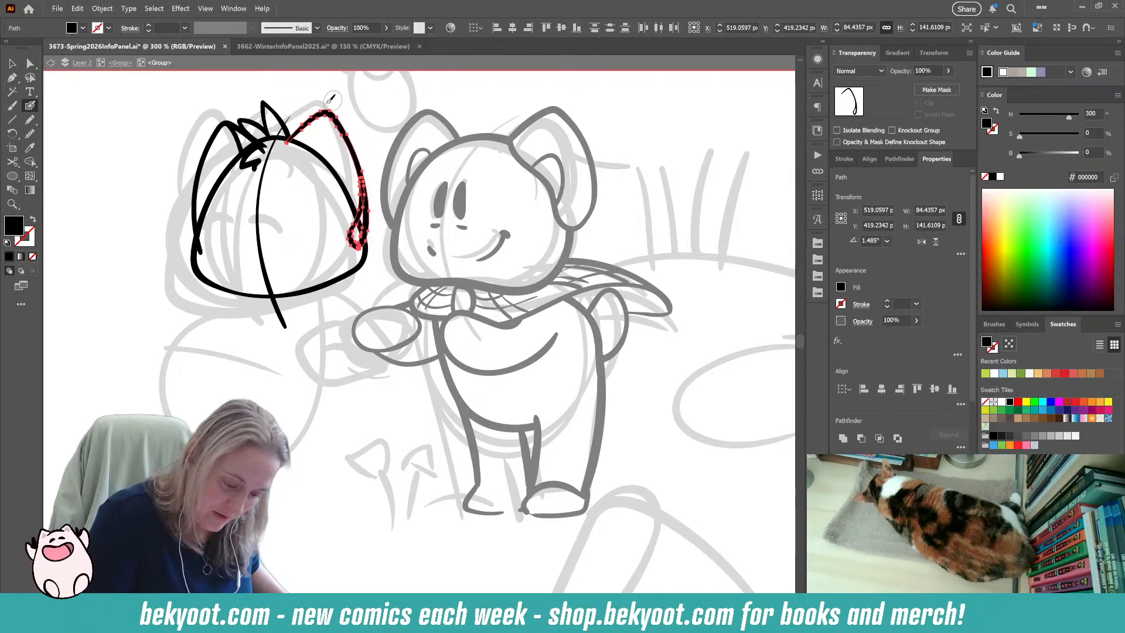
{"action": "left_click", "coordinate": [238, 131], "text": "ctrl"}
{"action": "left_click", "coordinate": [215, 135], "text": "ctrl"}
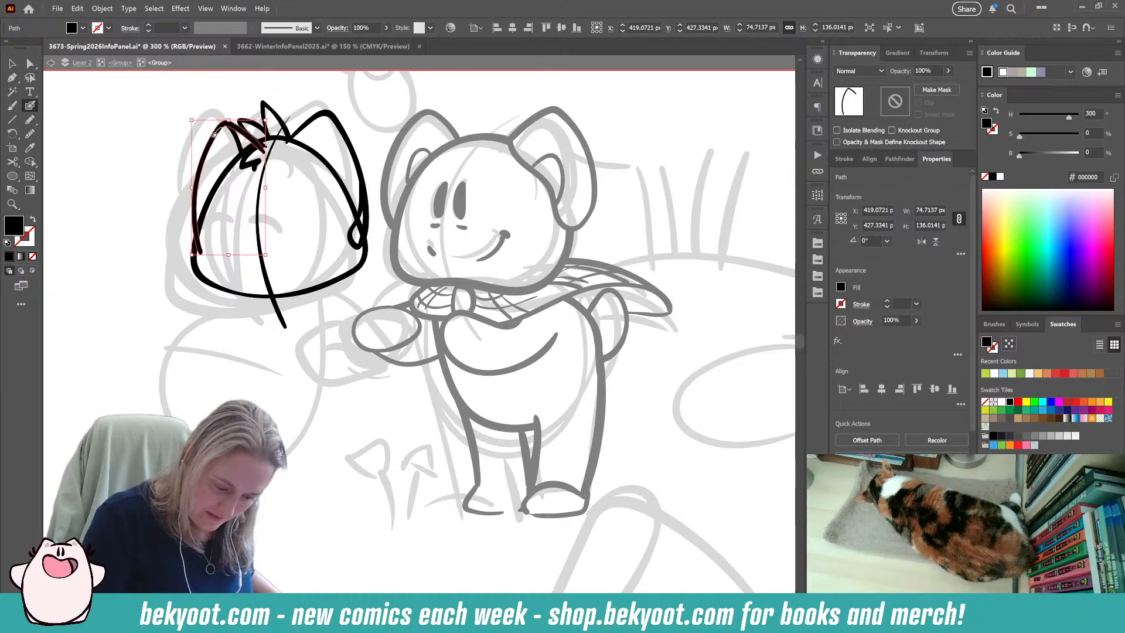
{"action": "left_click_drag", "start_coordinate": [271, 152], "coordinate": [254, 156]}
{"action": "left_click_drag", "start_coordinate": [210, 249], "coordinate": [202, 258]}
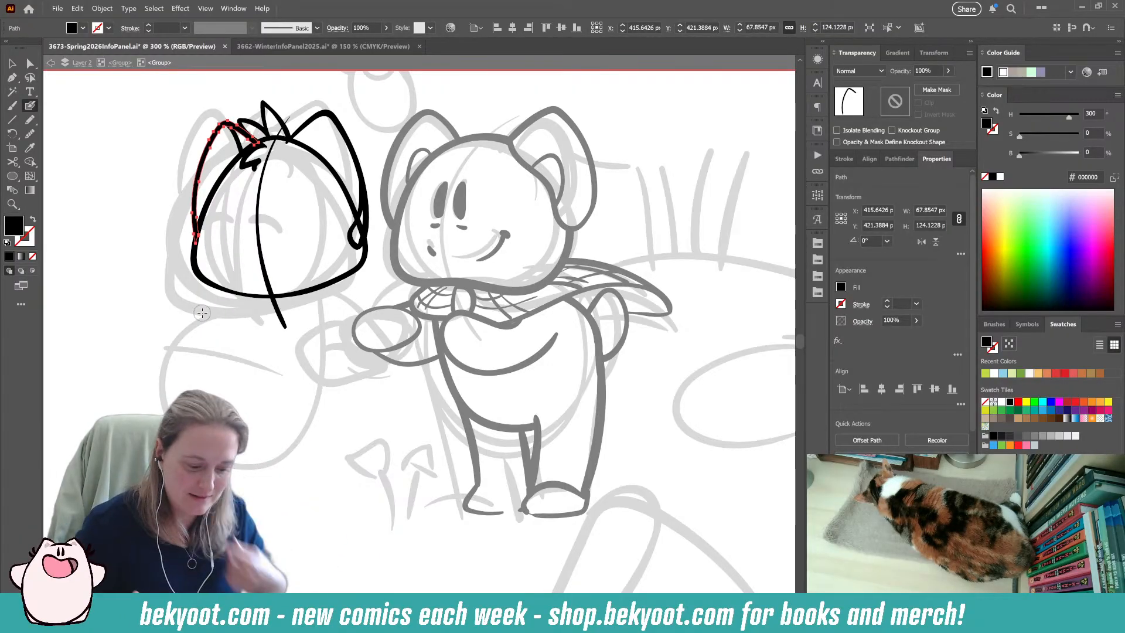
{"action": "key", "text": "ctrl"}
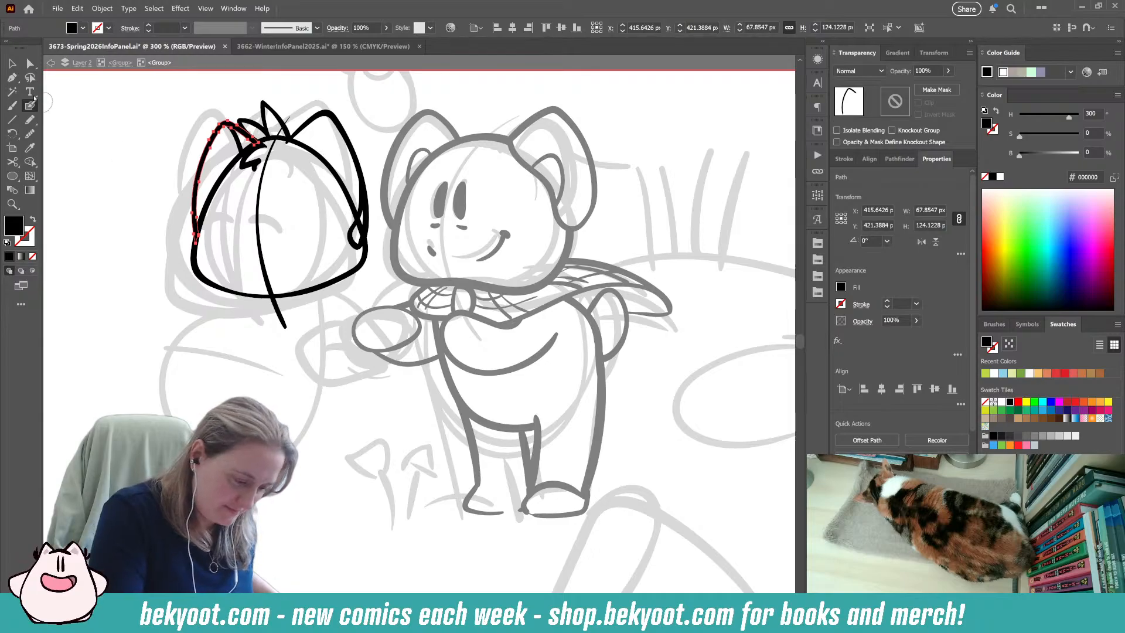
Ink a curved line along the head edge inside the ear nearest the right character, and fluffy fur tufts on both cheeks.
{"action": "left_click", "coordinate": [108, 304], "text": "ctrl"}
{"action": "mouse_move", "coordinate": [289, 143]}
{"action": "left_mouse_down"}
{"action": "mouse_move", "coordinate": [342, 179]}
{"action": "mouse_move", "coordinate": [360, 214]}
{"action": "mouse_move", "coordinate": [355, 227]}
{"action": "left_mouse_up"}
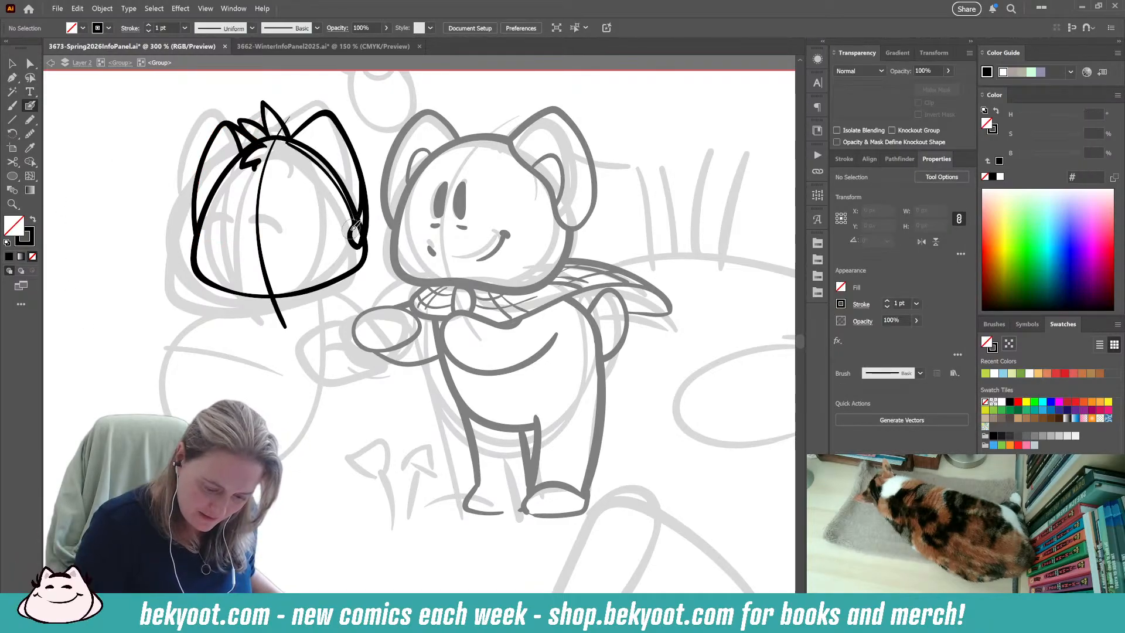
{"action": "mouse_move", "coordinate": [192, 235]}
{"action": "left_mouse_down"}
{"action": "mouse_move", "coordinate": [185, 211]}
{"action": "mouse_move", "coordinate": [190, 259]}
{"action": "left_mouse_up"}
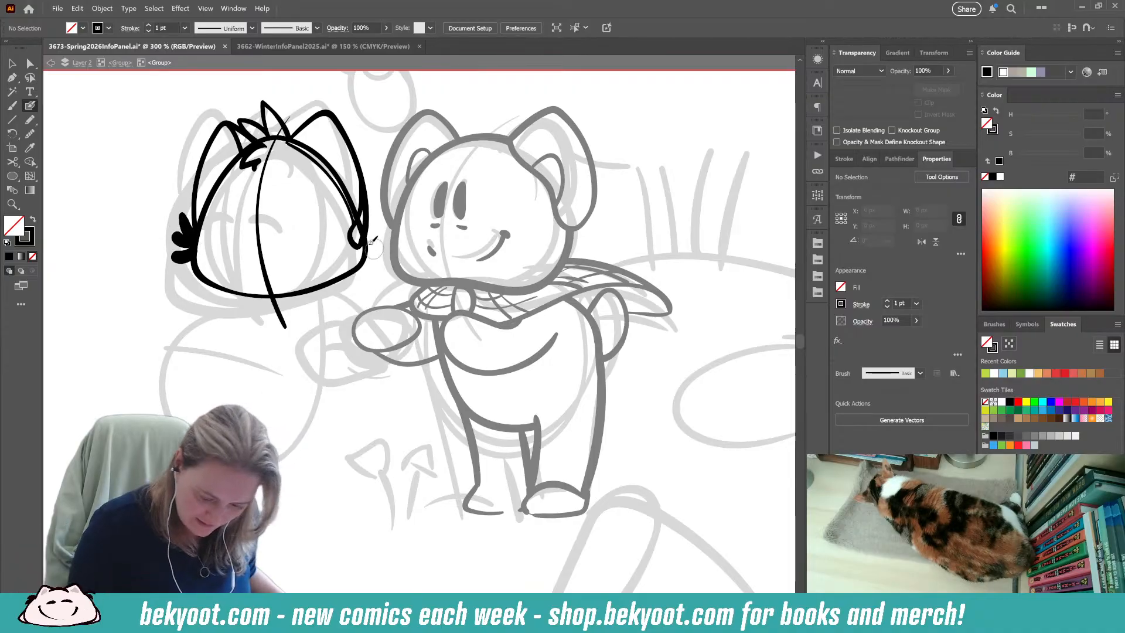
{"action": "mouse_move", "coordinate": [359, 245]}
{"action": "left_mouse_down"}
{"action": "mouse_move", "coordinate": [368, 233]}
{"action": "mouse_move", "coordinate": [375, 273]}
{"action": "left_mouse_up"}
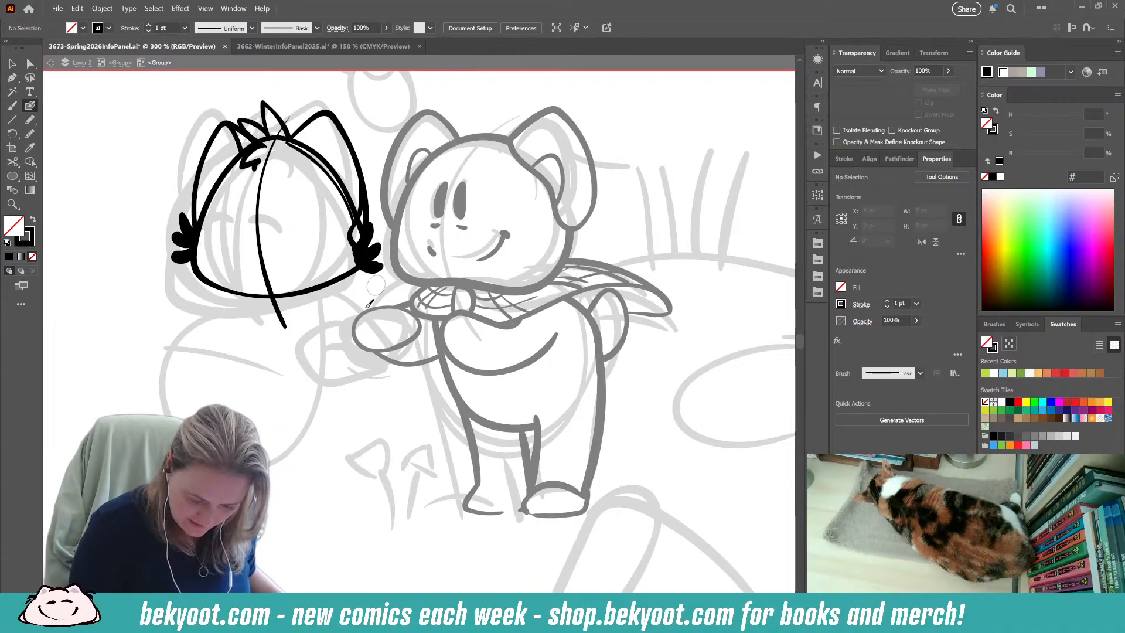
Smooth the three fur tuft strokes on the cheek nearest the right character, at about 5%.
{"action": "left_click", "coordinate": [378, 249], "text": "ctrl"}
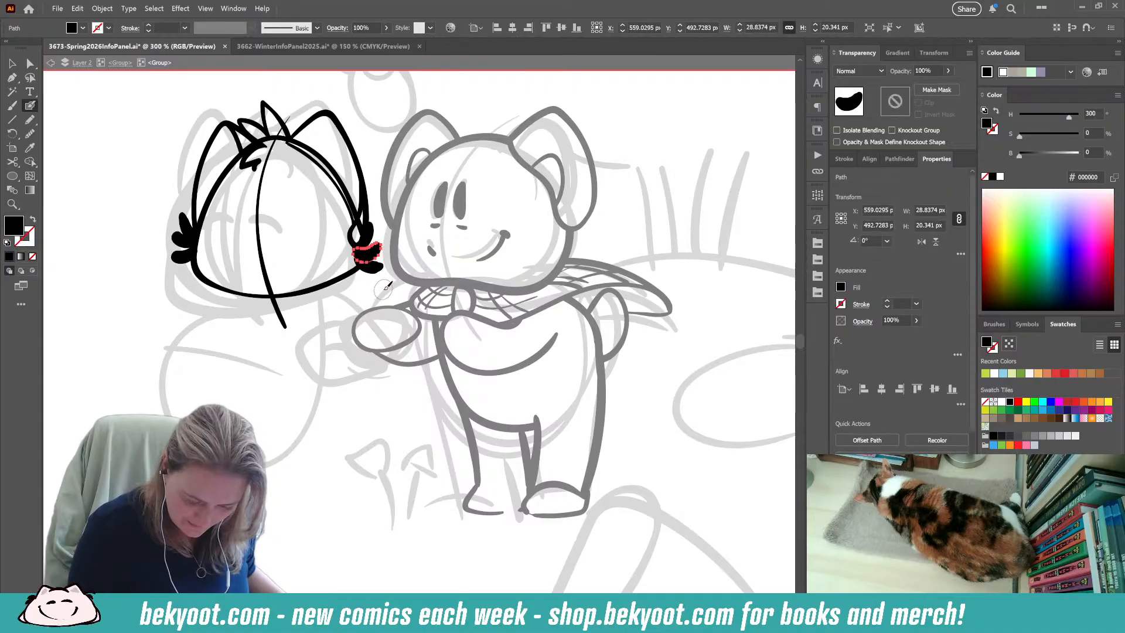
{"action": "key", "text": "ctrl+alt+s"}
{"action": "left_click", "coordinate": [370, 268], "text": "ctrl"}
{"action": "key", "text": "ctrl+alt+s"}
{"action": "left_click_drag", "start_coordinate": [535, 102], "coordinate": [545, 101]}
{"action": "left_click", "coordinate": [369, 234], "text": "ctrl"}
{"action": "key", "text": "ctrl+alt+s"}
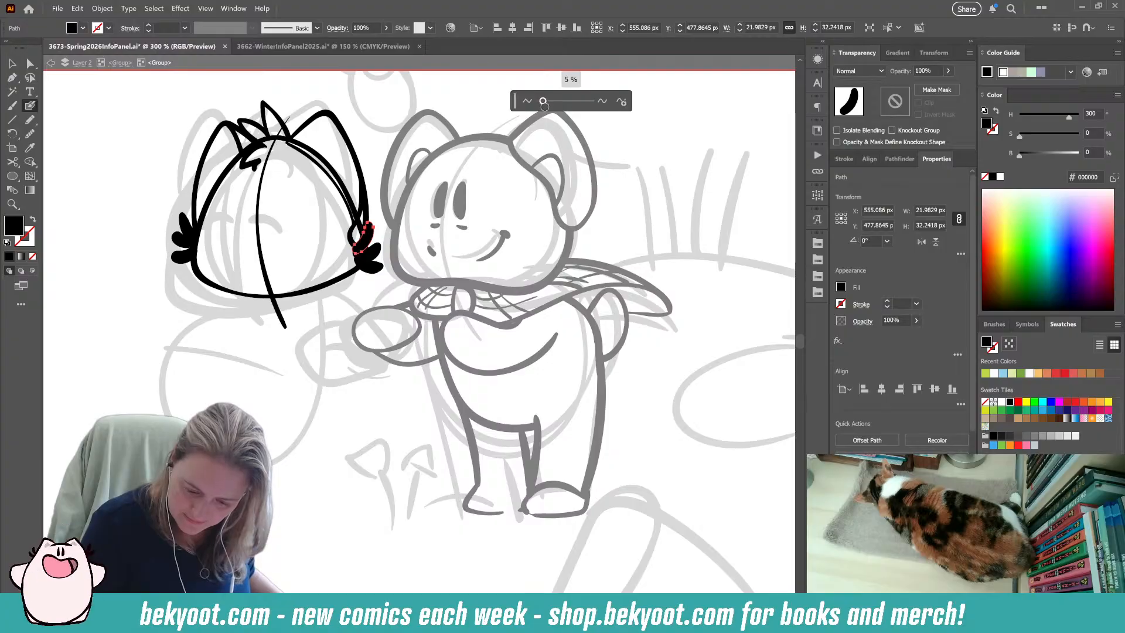
Smooth the three fur tuft strokes on the left character's outer cheek at about 5% and deselect them.
{"action": "left_click", "coordinate": [182, 257], "text": "ctrl"}
{"action": "key", "text": "ctrl+alt+s"}
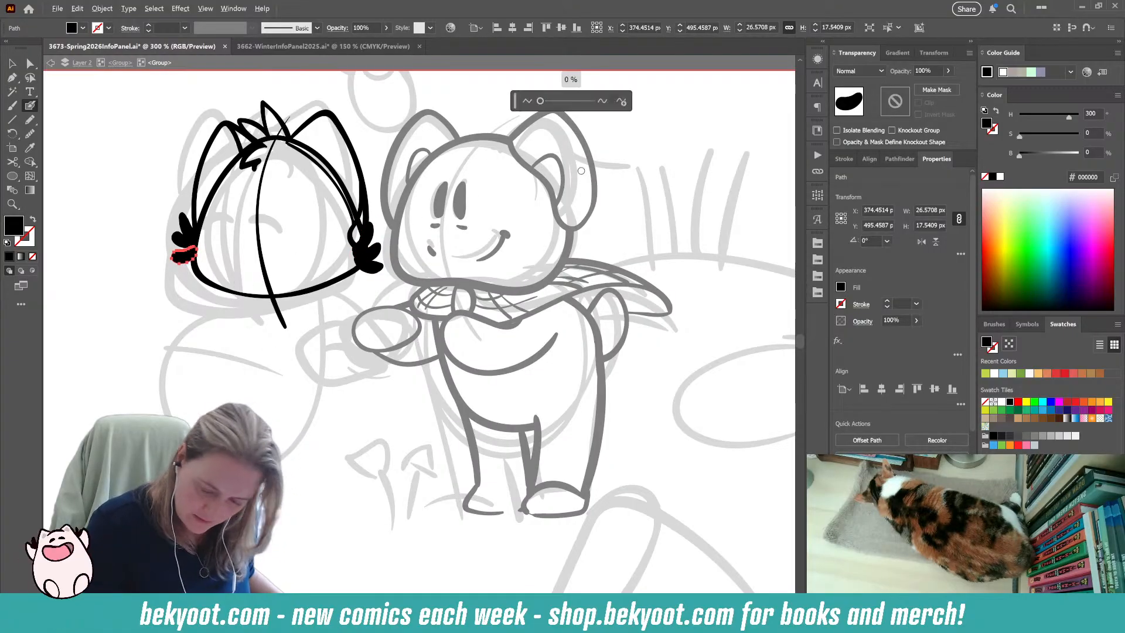
{"action": "left_click_drag", "start_coordinate": [540, 101], "coordinate": [543, 101]}
{"action": "left_click", "coordinate": [184, 240], "text": "ctrl"}
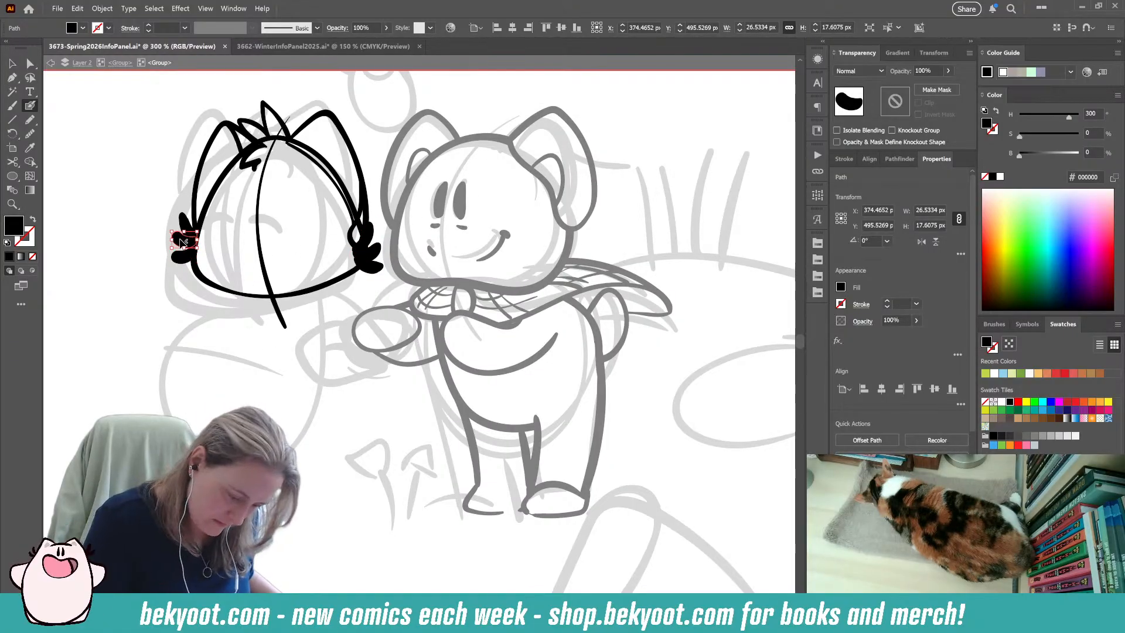
{"action": "key", "text": "ctrl+alt+s"}
{"action": "left_click_drag", "start_coordinate": [541, 101], "coordinate": [544, 101]}
{"action": "left_click", "coordinate": [186, 226], "text": "ctrl"}
{"action": "key", "text": "ctrl+alt+s"}
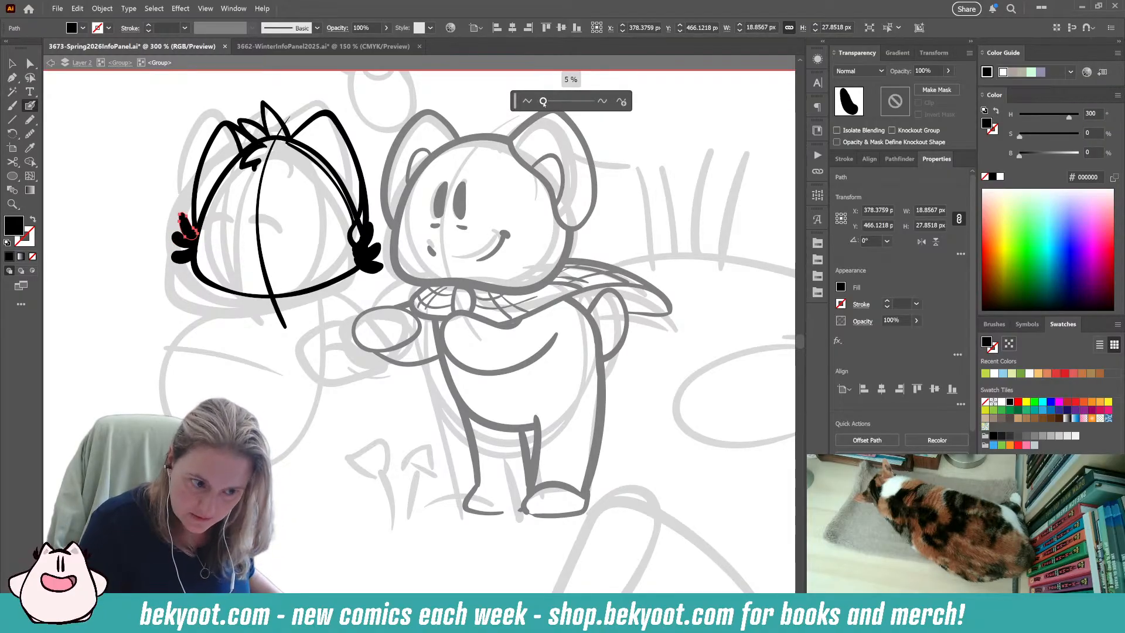
{"action": "left_click", "coordinate": [171, 324], "text": "ctrl"}
Ink the left character's face with two smoothed tall oval eyes, a small dot below them and a wide smile.
{"action": "left_click_drag", "start_coordinate": [271, 308], "coordinate": [286, 270]}
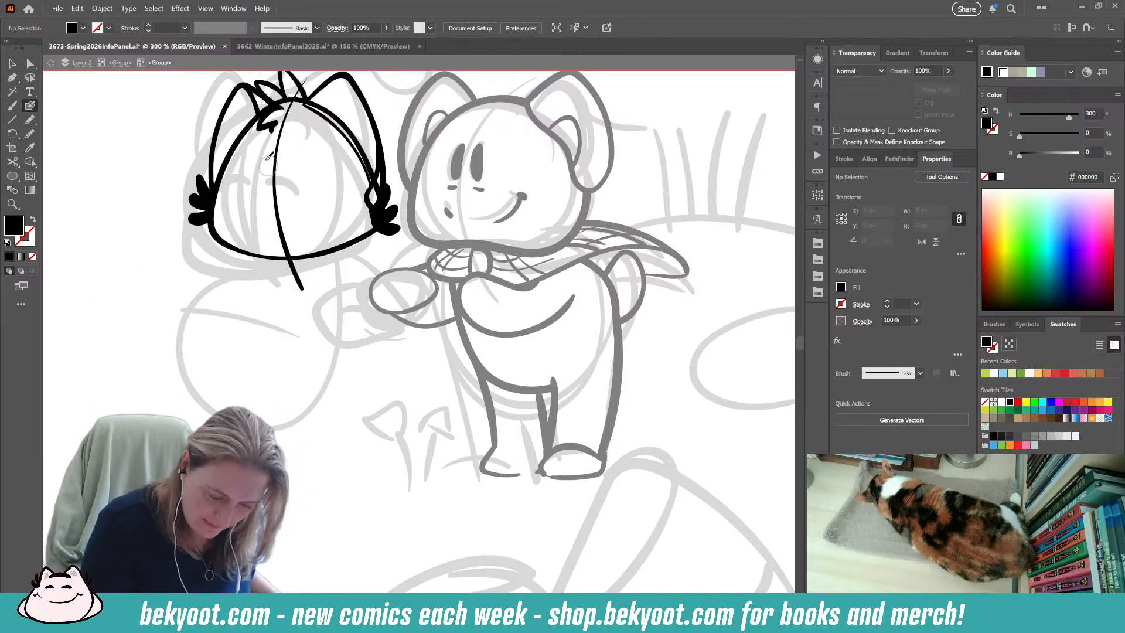
{"action": "mouse_move", "coordinate": [269, 154]}
{"action": "left_mouse_down"}
{"action": "mouse_move", "coordinate": [267, 184]}
{"action": "mouse_move", "coordinate": [292, 174]}
{"action": "mouse_move", "coordinate": [294, 184]}
{"action": "left_mouse_up"}
{"action": "key", "text": "ctrl+z"}
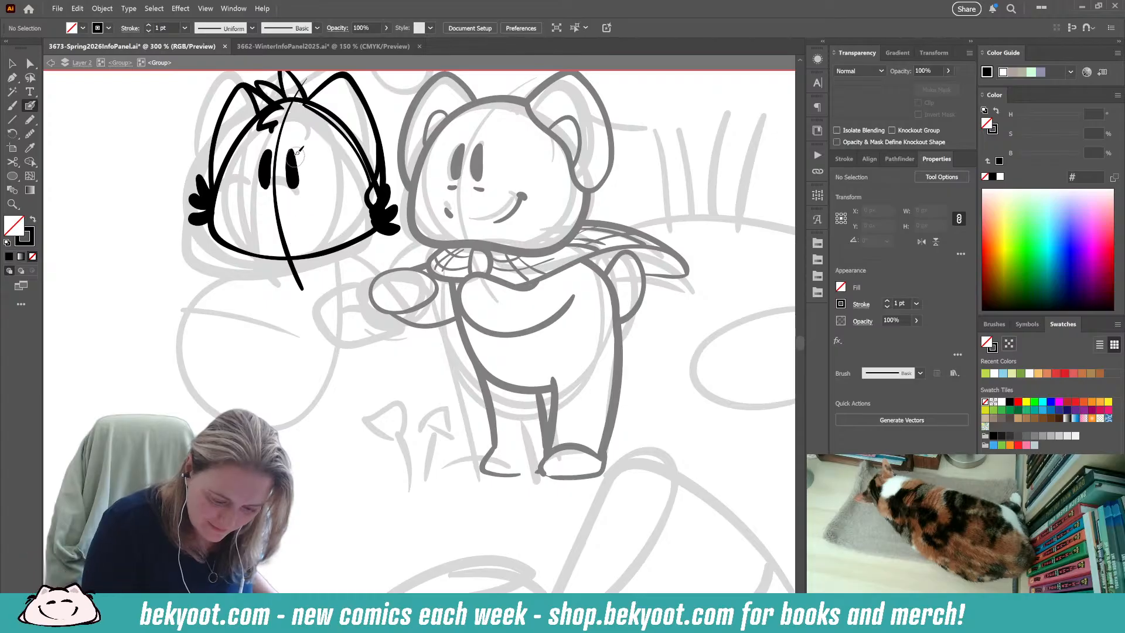
{"action": "left_click", "coordinate": [266, 170], "text": "ctrl"}
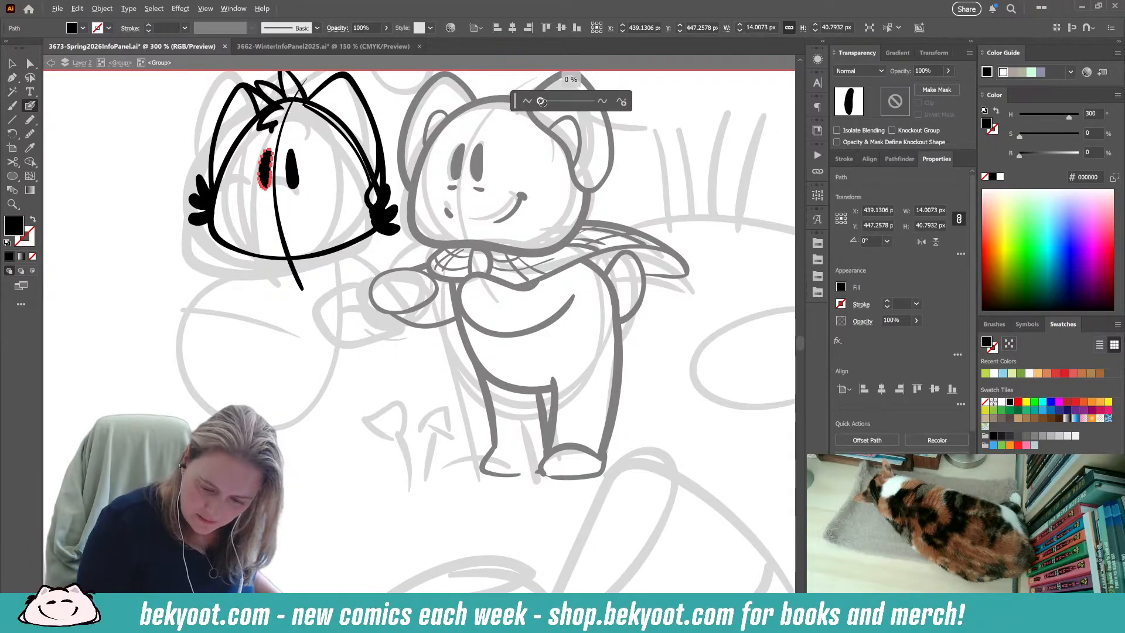
{"action": "left_click", "coordinate": [291, 170], "text": "ctrl"}
{"action": "key", "text": "ctrl+shift+s"}
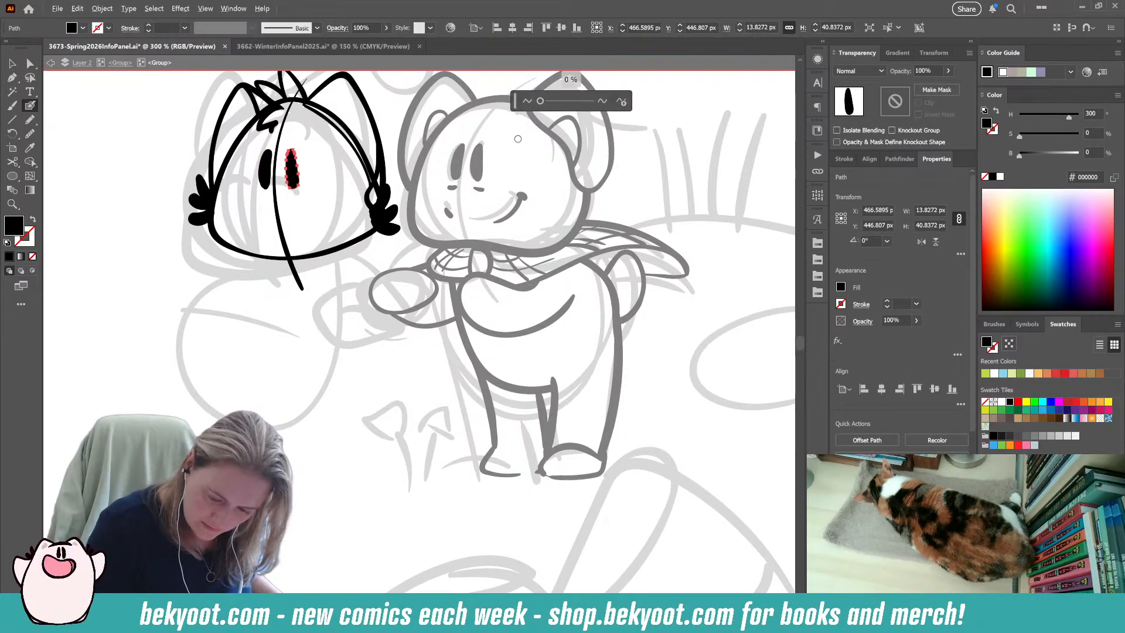
{"action": "left_click", "coordinate": [290, 317], "text": "ctrl"}
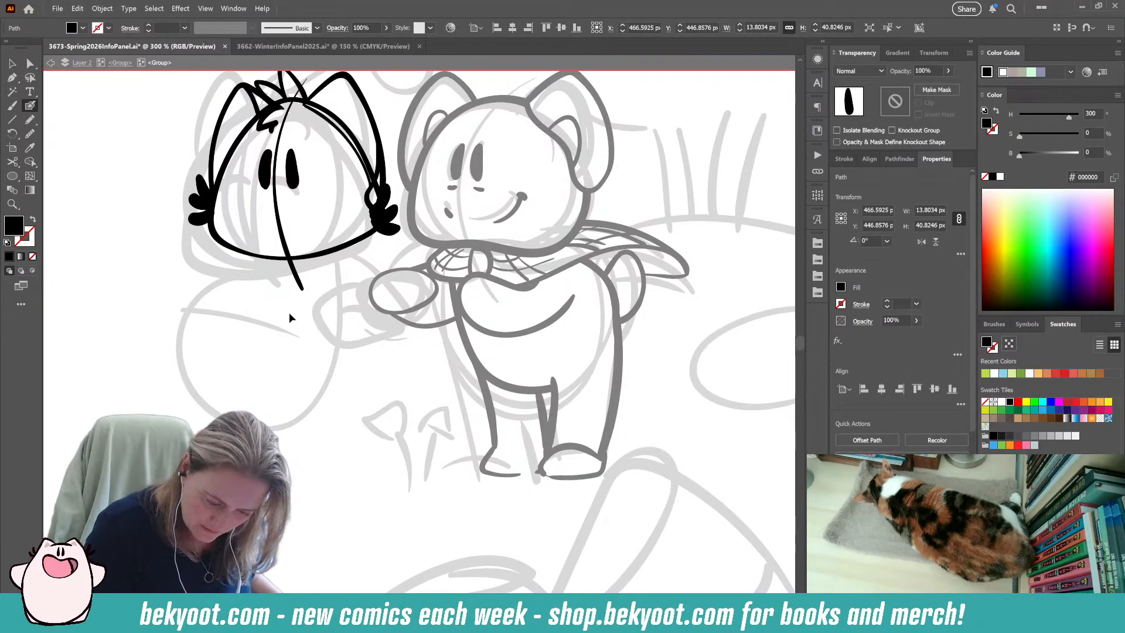
{"action": "left_click", "coordinate": [257, 209]}
{"action": "mouse_move", "coordinate": [269, 225]}
{"action": "left_mouse_down"}
{"action": "mouse_move", "coordinate": [317, 218]}
{"action": "mouse_move", "coordinate": [339, 190]}
{"action": "left_mouse_up"}
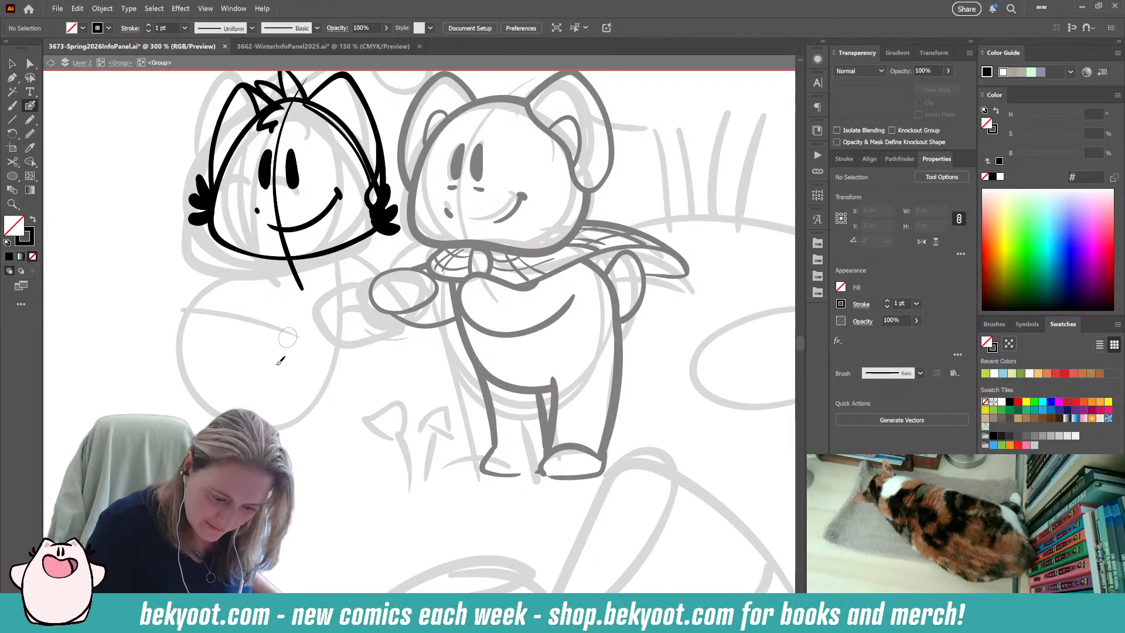
Widen and reshape the eye nearest the right character to about 15 px wide, and move it closer to the face guideline.
{"action": "left_click", "coordinate": [293, 169], "text": "ctrl"}
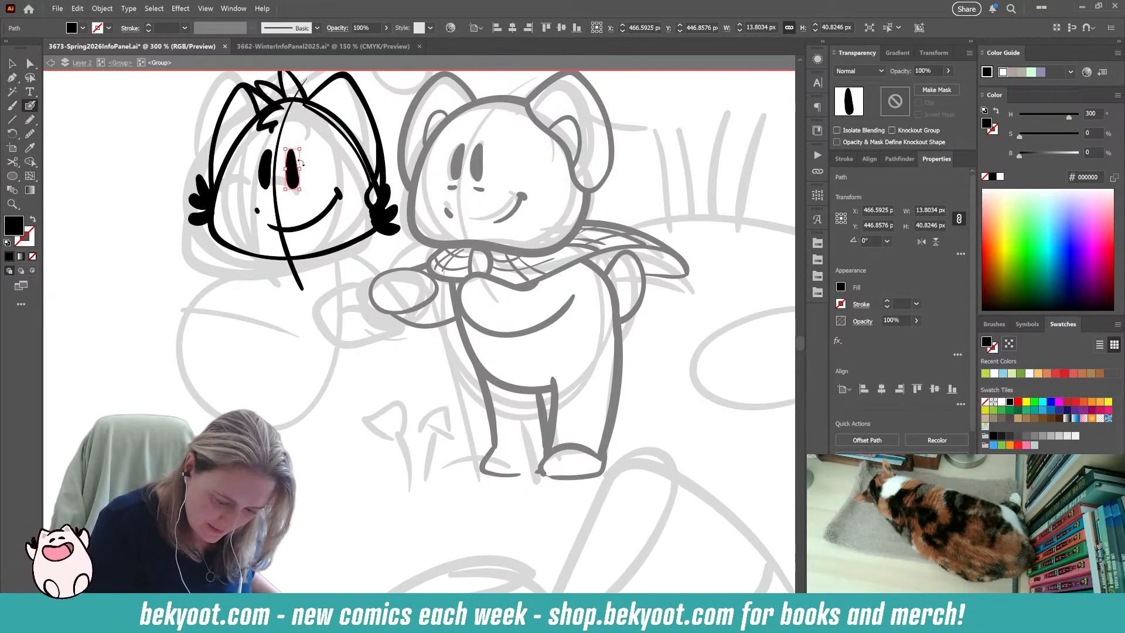
{"action": "left_click", "coordinate": [268, 170], "text": "ctrl"}
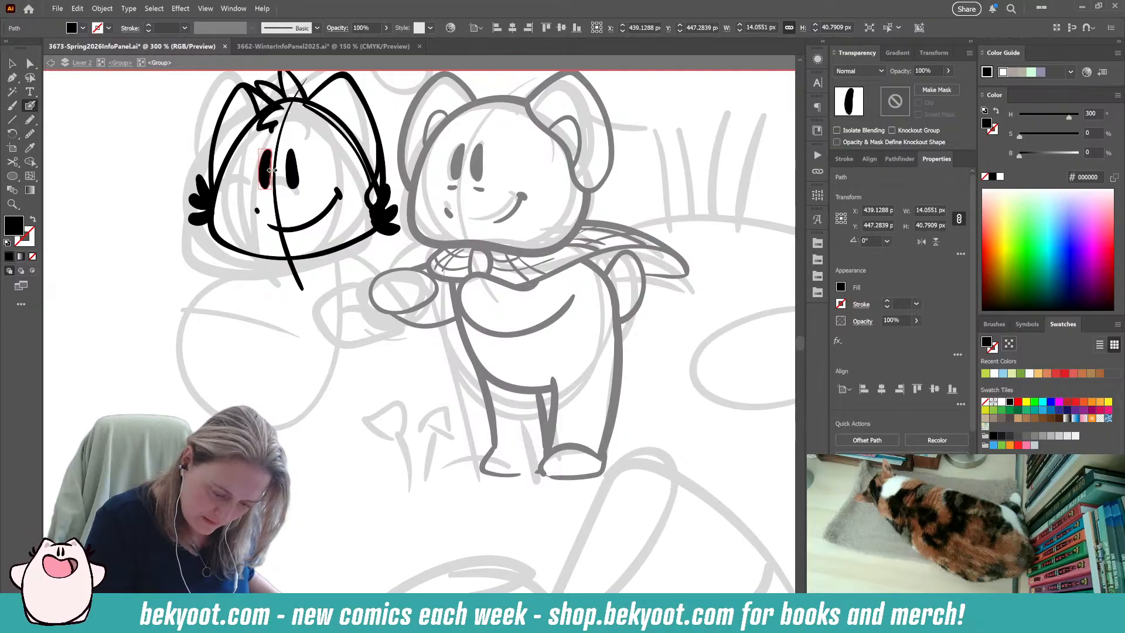
{"action": "left_click", "coordinate": [287, 169], "text": "ctrl"}
{"action": "left_click_drag", "start_coordinate": [286, 171], "coordinate": [285, 171]}
{"action": "left_click", "coordinate": [30, 64]}
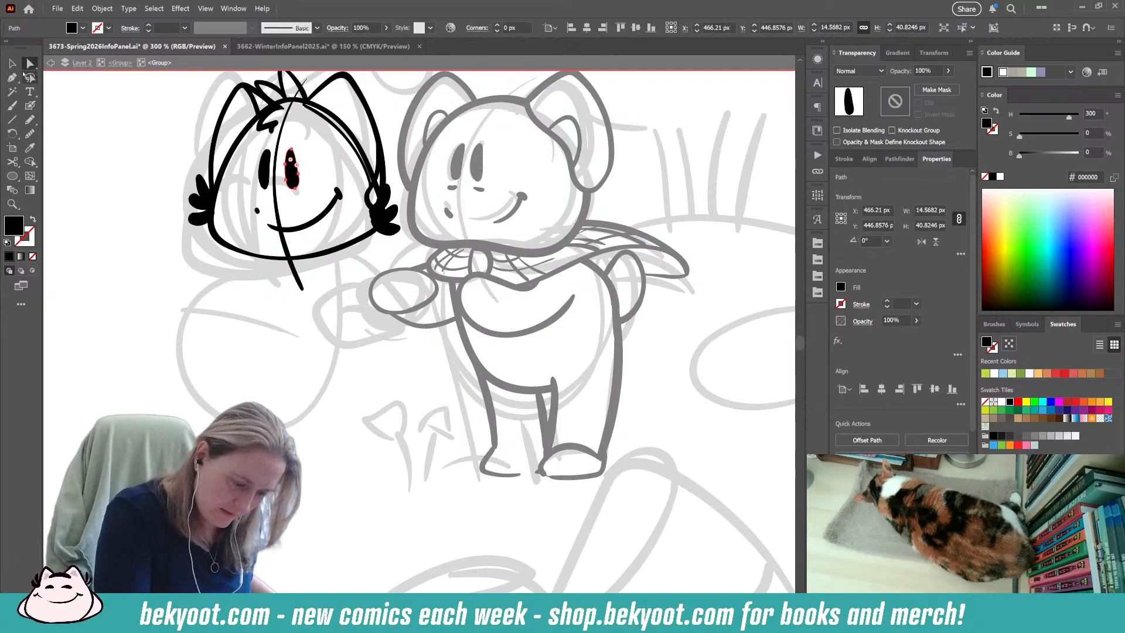
{"action": "left_click", "coordinate": [299, 178]}
{"action": "left_click_drag", "start_coordinate": [299, 178], "coordinate": [300, 170]}
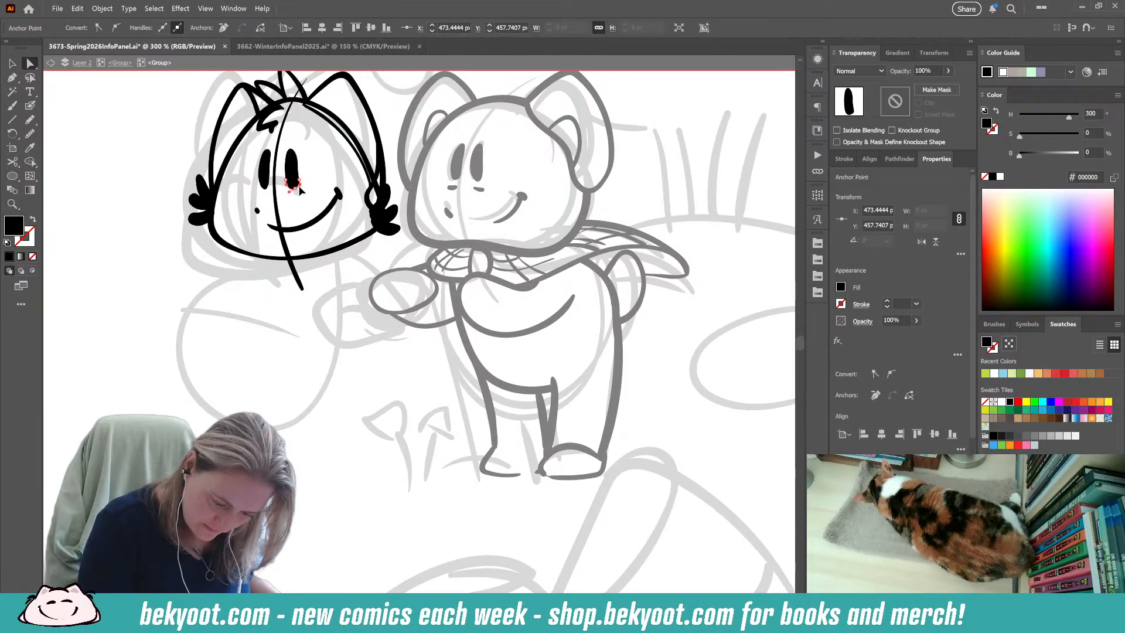
{"action": "left_click", "coordinate": [312, 183]}
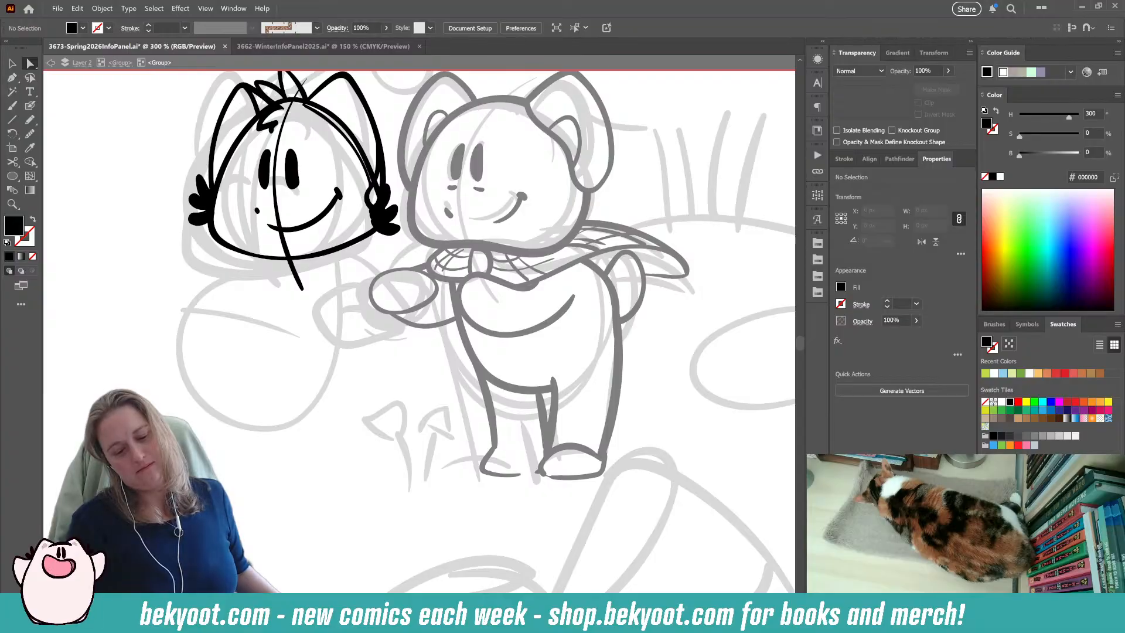
{"action": "left_click", "coordinate": [287, 167]}
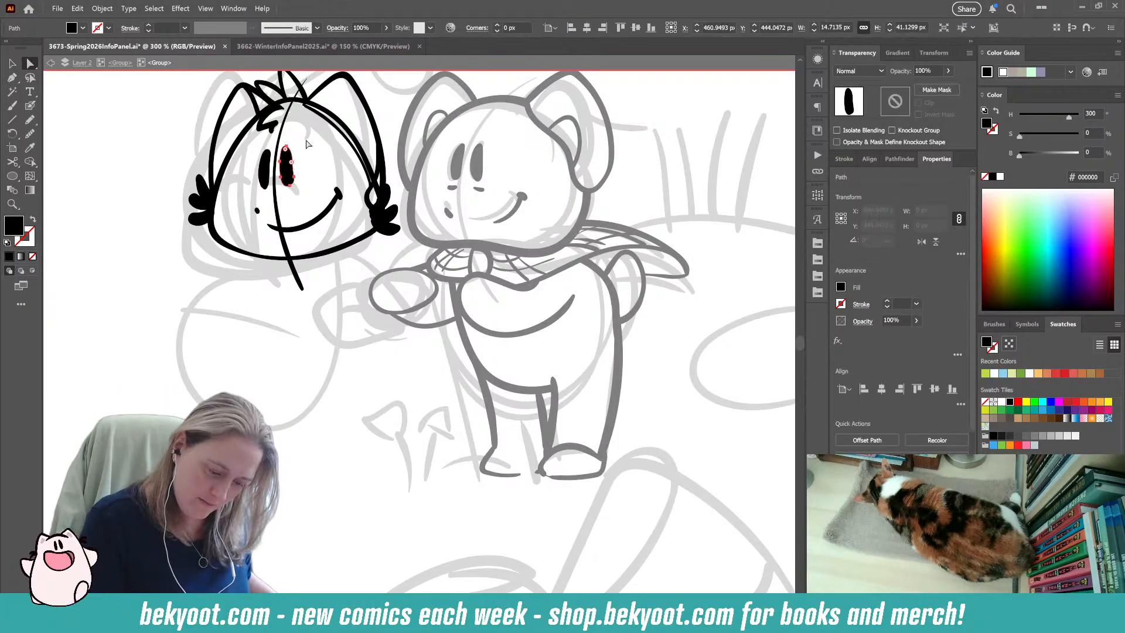
Ink the left character's rounded body outline beneath the head and scale it down to about 184 × 161 px.
{"action": "left_click_drag", "start_coordinate": [308, 350], "coordinate": [300, 380]}
{"action": "left_click", "coordinate": [30, 106]}
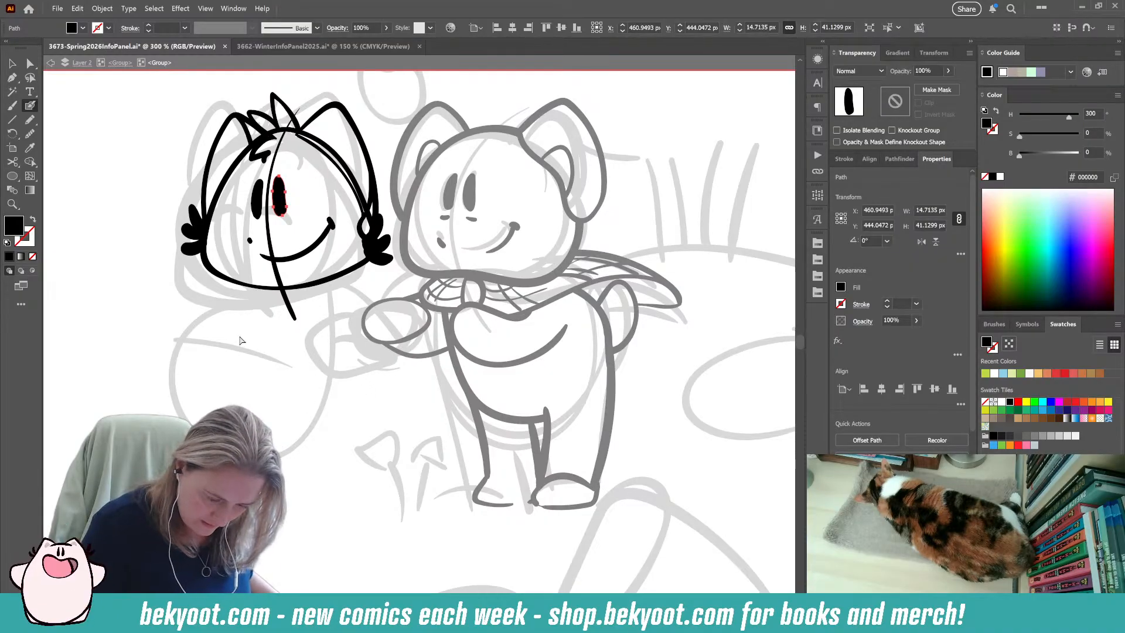
{"action": "key", "text": "ctrl+shift+a"}
{"action": "mouse_move", "coordinate": [246, 283]}
{"action": "left_mouse_down"}
{"action": "mouse_move", "coordinate": [259, 379]}
{"action": "mouse_move", "coordinate": [293, 419]}
{"action": "mouse_move", "coordinate": [341, 426]}
{"action": "mouse_move", "coordinate": [394, 392]}
{"action": "mouse_move", "coordinate": [401, 341]}
{"action": "mouse_move", "coordinate": [332, 273]}
{"action": "left_mouse_up"}
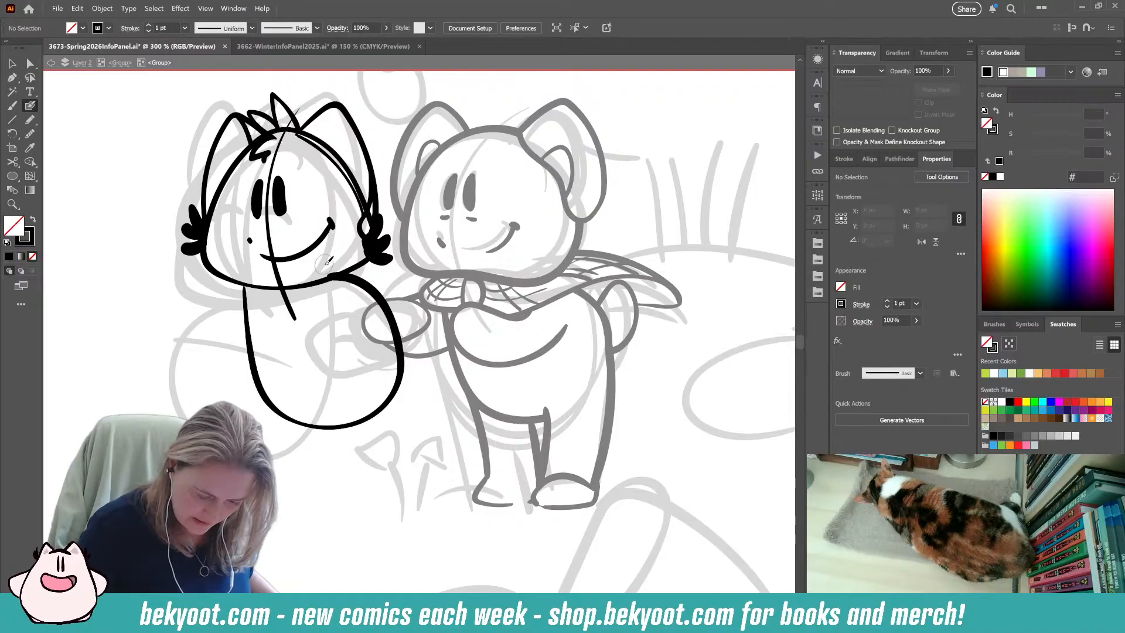
{"action": "key", "text": "ctrl+z"}
{"action": "mouse_move", "coordinate": [243, 286]}
{"action": "left_mouse_down"}
{"action": "mouse_move", "coordinate": [291, 415]}
{"action": "mouse_move", "coordinate": [425, 362]}
{"action": "mouse_move", "coordinate": [328, 274]}
{"action": "left_mouse_up"}
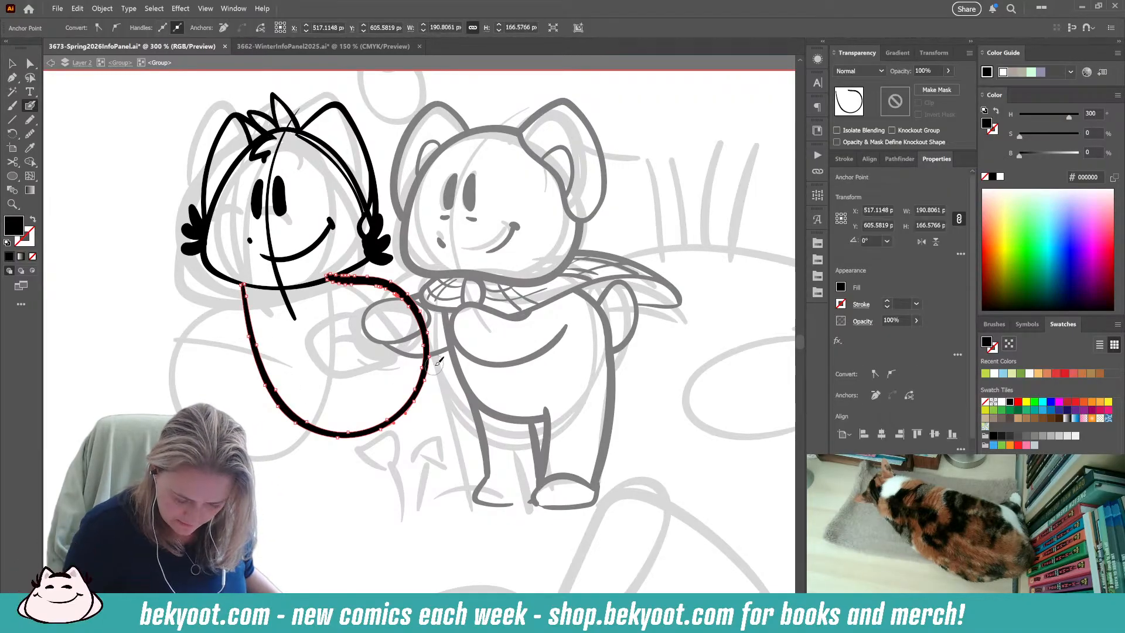
{"action": "left_click", "coordinate": [12, 63]}
{"action": "left_click_drag", "start_coordinate": [430, 437], "coordinate": [422, 432]}
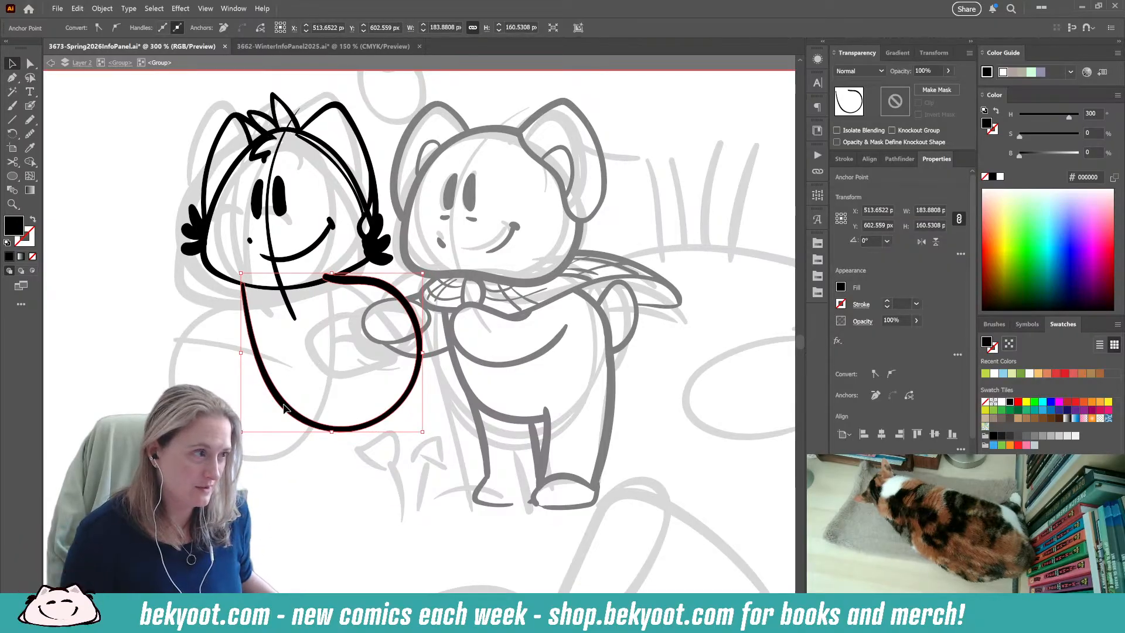
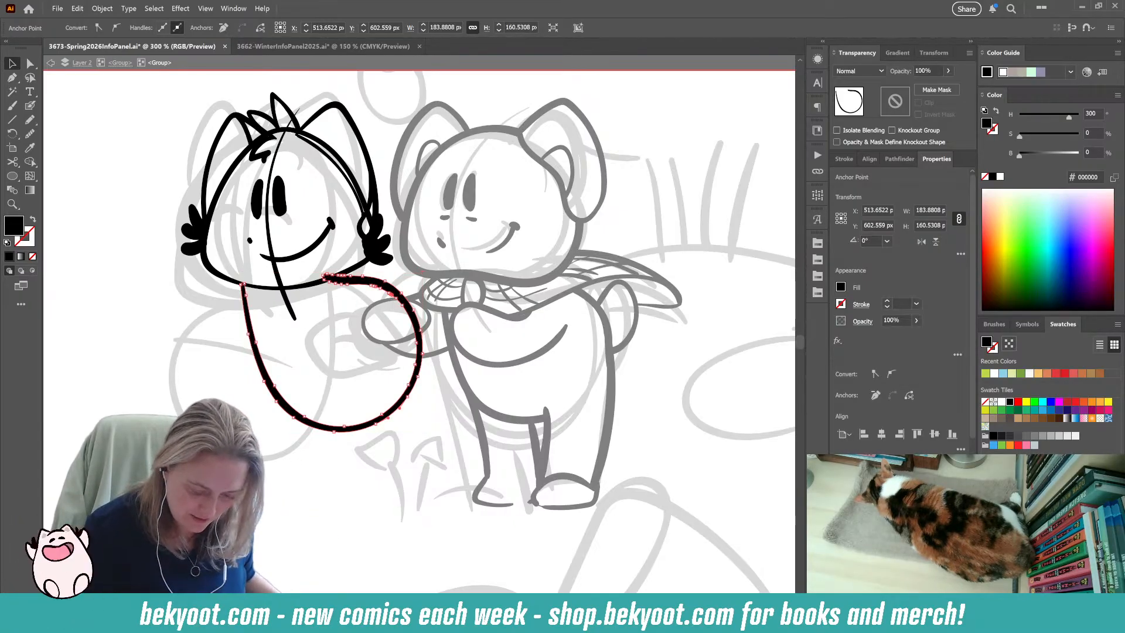
Ink a tall rounded tail rising beside the left character's body, overlapping the right character's face.
{"action": "left_click", "coordinate": [276, 331]}
{"action": "left_click_drag", "start_coordinate": [378, 495], "coordinate": [373, 483]}
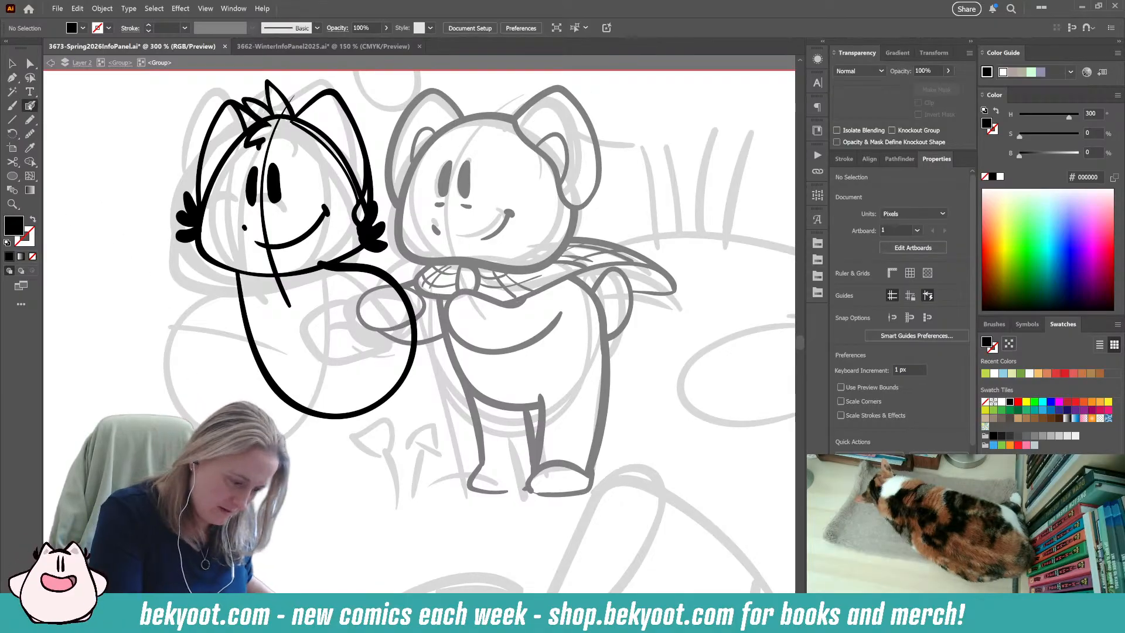
{"action": "left_click", "coordinate": [30, 106]}
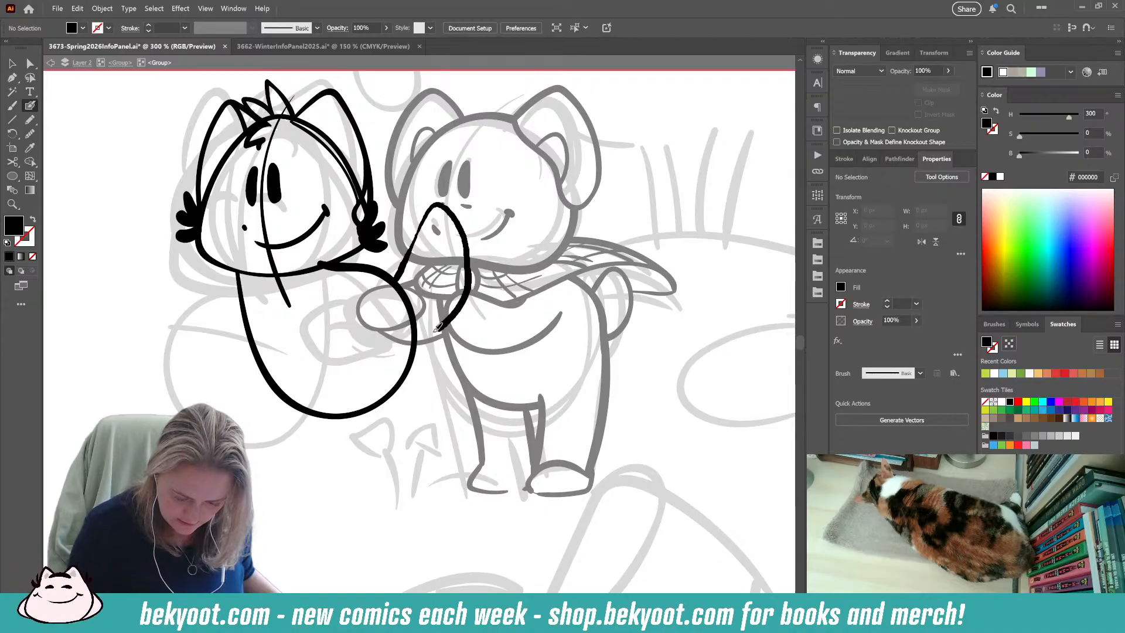
{"action": "key", "text": "ctrl+z"}
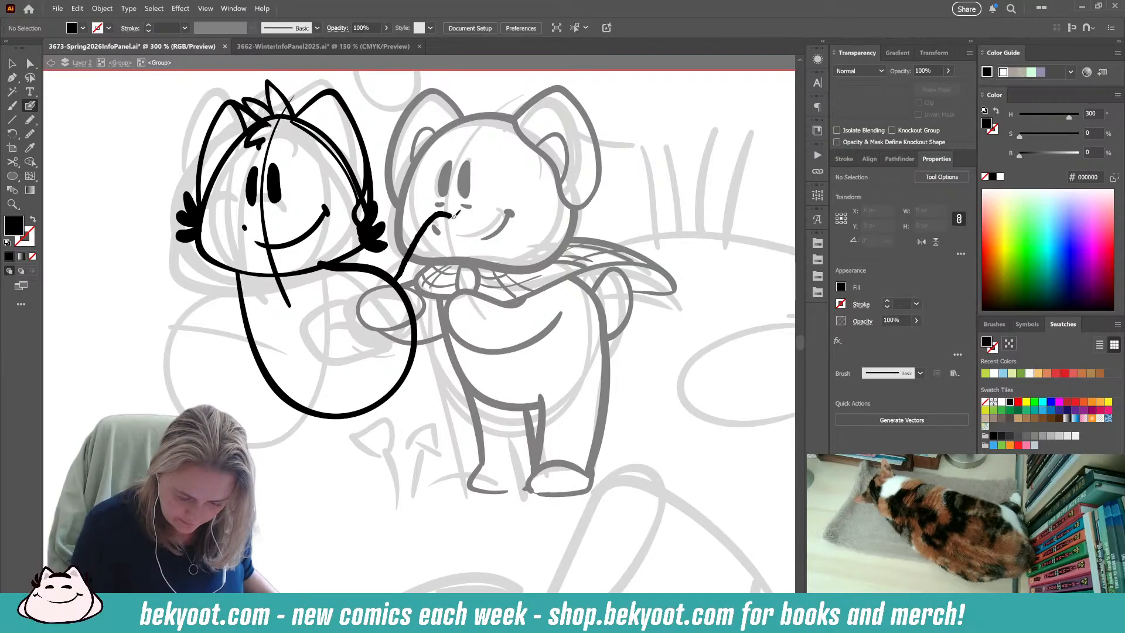
{"action": "key", "text": "shift+x"}
{"action": "key", "text": "ctrl+z"}
{"action": "key", "text": "shift+x"}
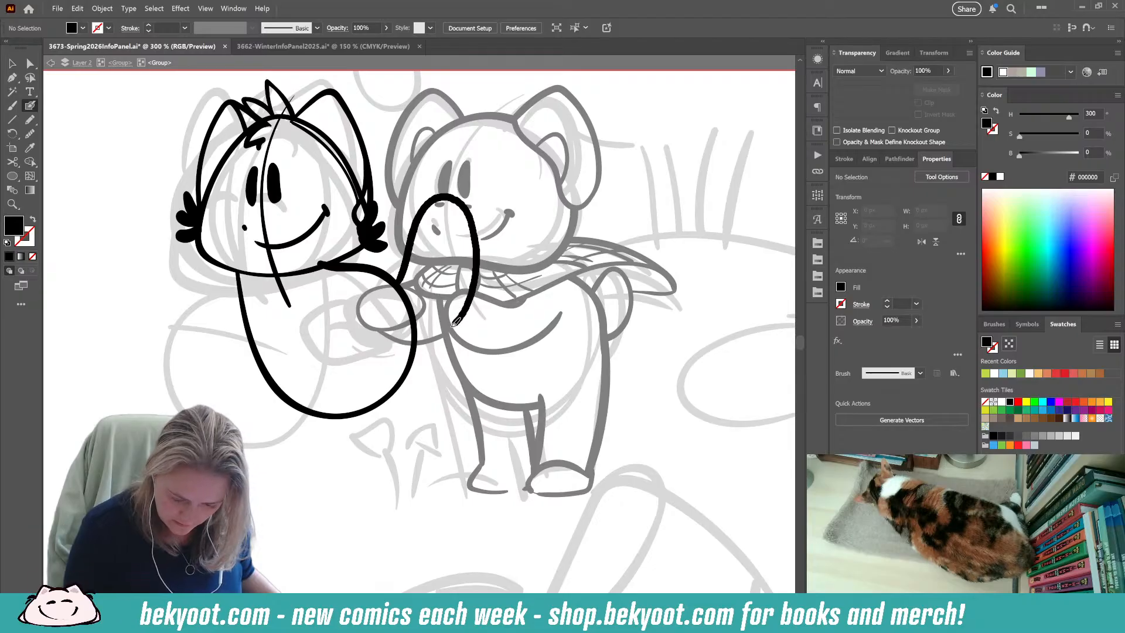
{"action": "left_click_drag", "start_coordinate": [431, 333], "coordinate": [421, 338]}
{"action": "key", "text": "shift+x"}
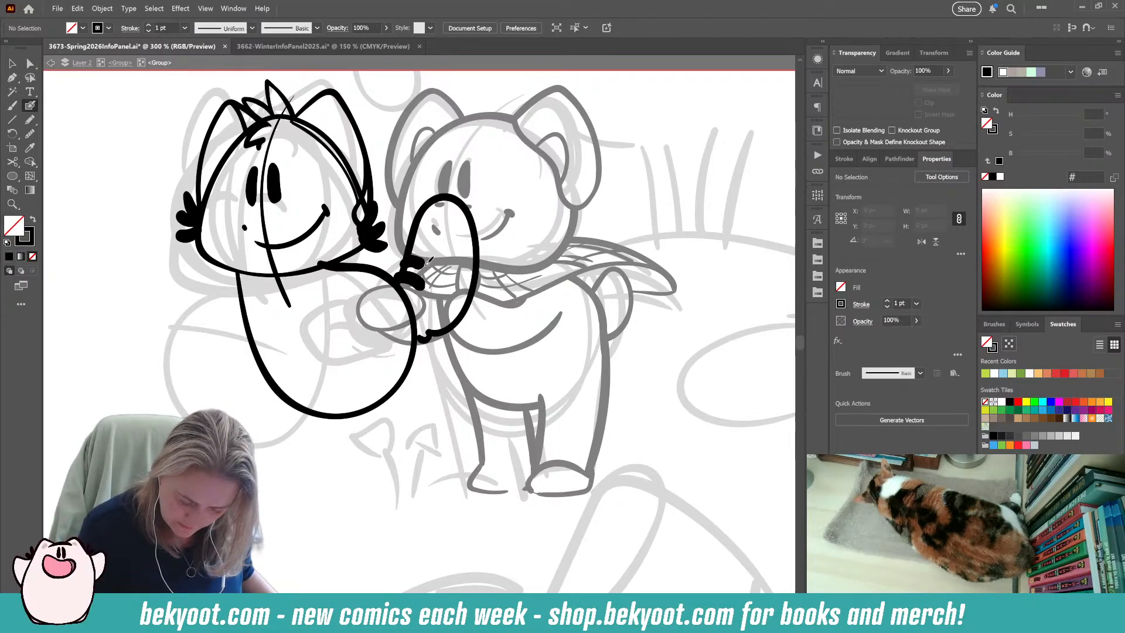
Add three smoothed black stripes along the tail's inner edge, trimming the ends that overhang its outline.
{"action": "key", "text": "ctrl+z"}
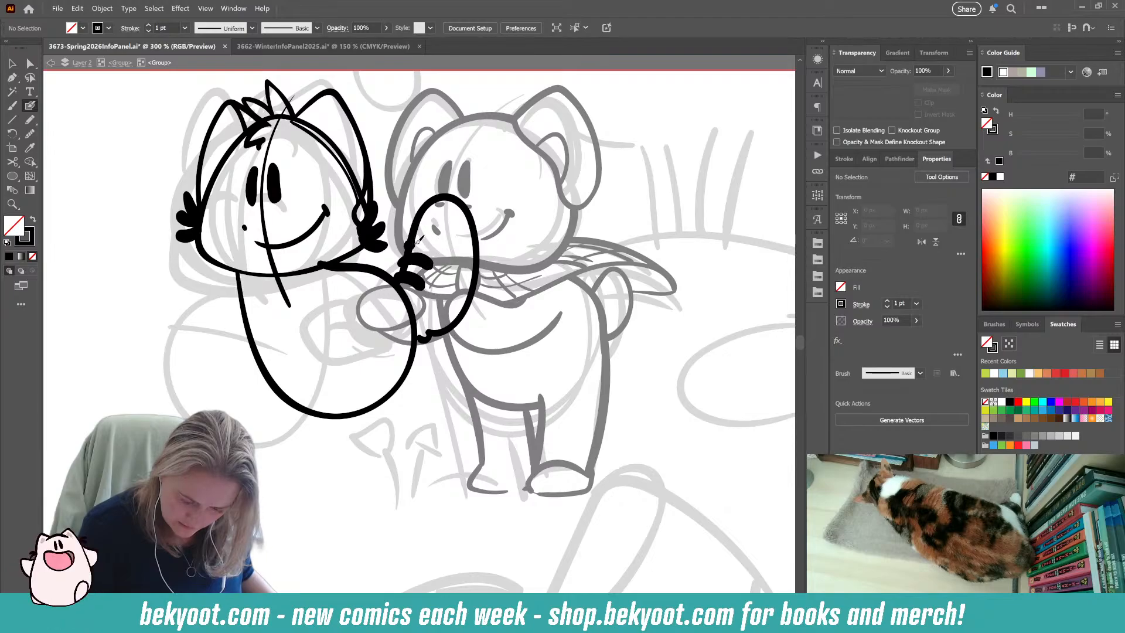
{"action": "left_click", "coordinate": [430, 248], "text": "ctrl"}
{"action": "left_click", "coordinate": [425, 263], "text": "ctrl+shift"}
{"action": "left_click", "coordinate": [418, 283], "text": "ctrl+shift"}
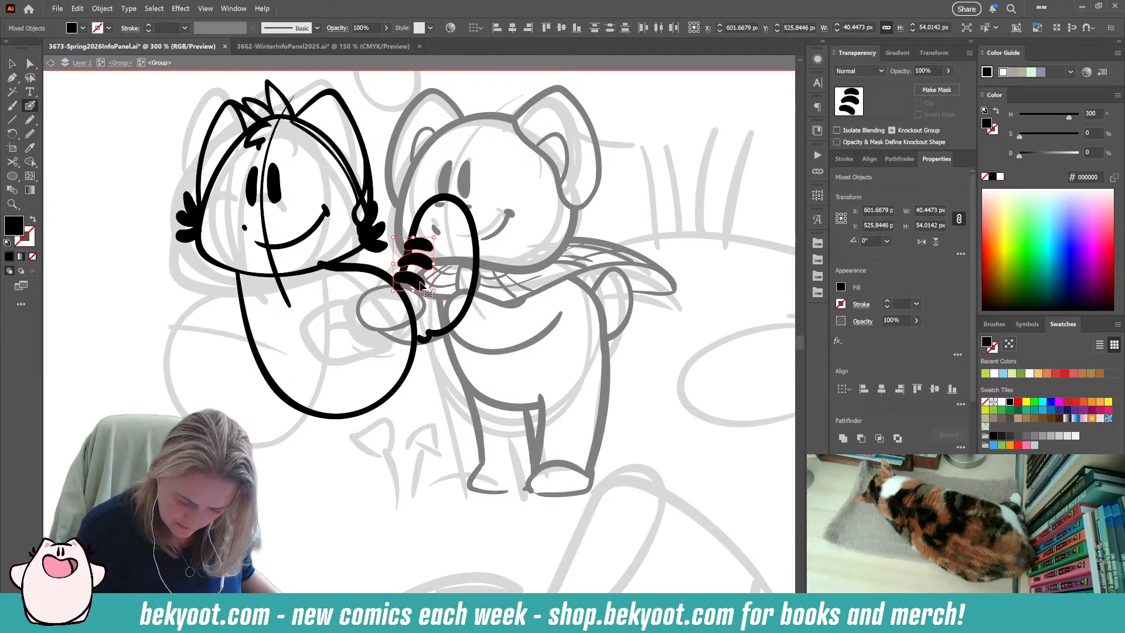
{"action": "mouse_move", "coordinate": [410, 227]}
{"action": "left_mouse_down"}
{"action": "mouse_move", "coordinate": [392, 275]}
{"action": "mouse_move", "coordinate": [394, 254]}
{"action": "left_mouse_up"}
{"action": "key", "text": "ctrl+alt+shift+g"}
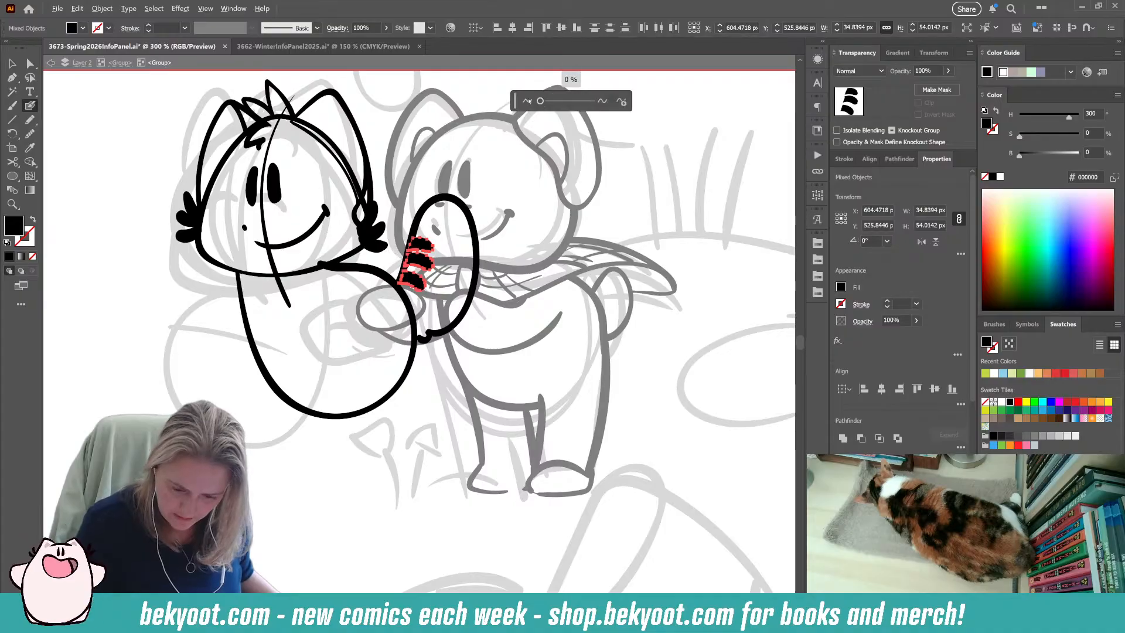
{"action": "left_click_drag", "start_coordinate": [557, 101], "coordinate": [542, 101]}
{"action": "left_click", "coordinate": [359, 402], "text": "ctrl"}
Try enlarging the left character's two eyes to about 43 × 49 px overall and moving them slightly down the face.
{"action": "left_click_drag", "start_coordinate": [326, 453], "coordinate": [365, 407]}
{"action": "left_click_drag", "start_coordinate": [429, 443], "coordinate": [435, 570]}
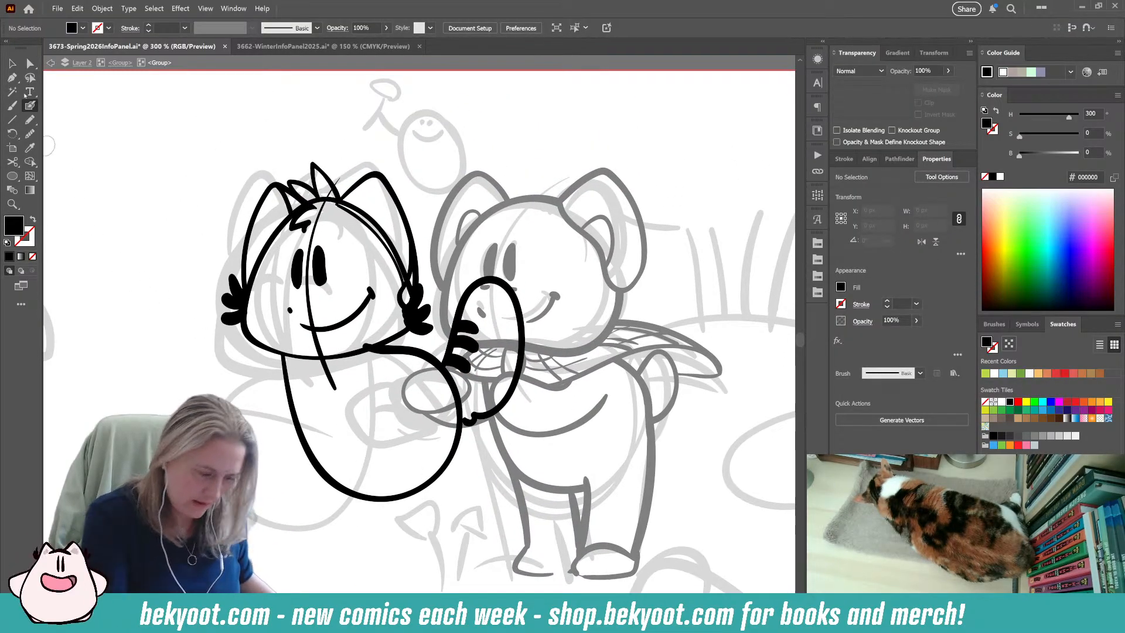
{"action": "key", "text": "v"}
{"action": "left_click_drag", "start_coordinate": [324, 521], "coordinate": [357, 462]}
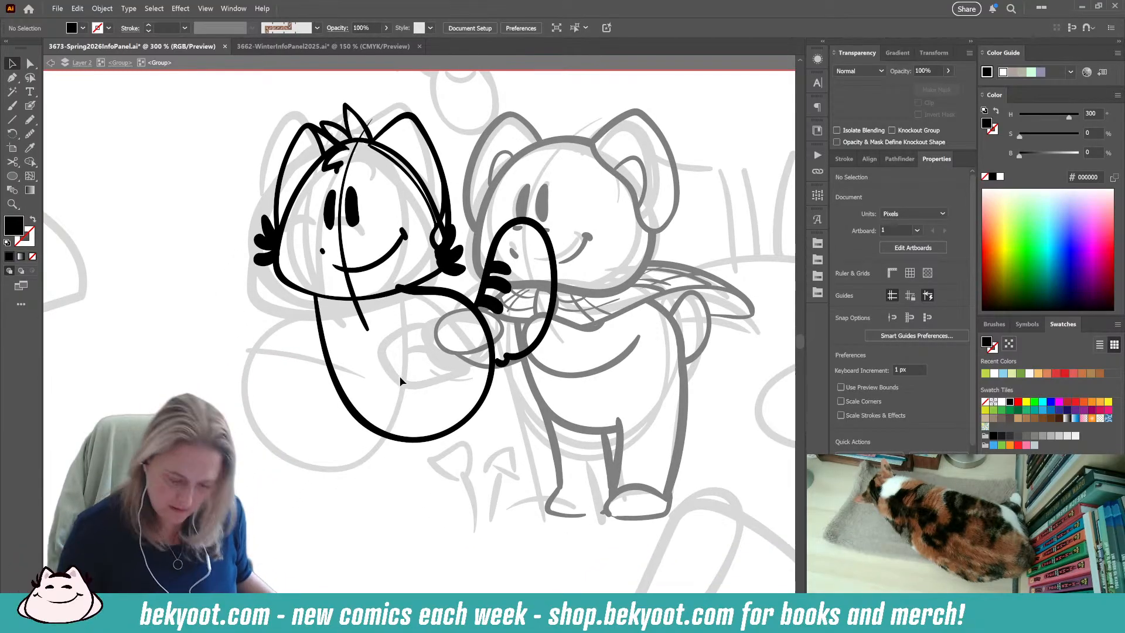
{"action": "left_click", "coordinate": [330, 212]}
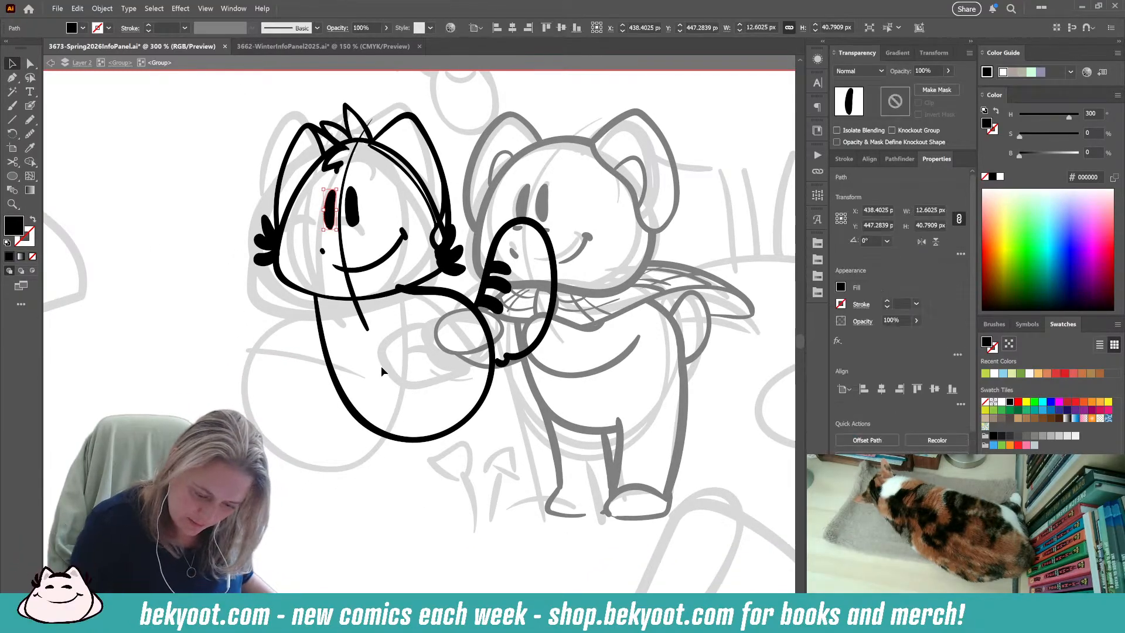
{"action": "left_click", "coordinate": [30, 134]}
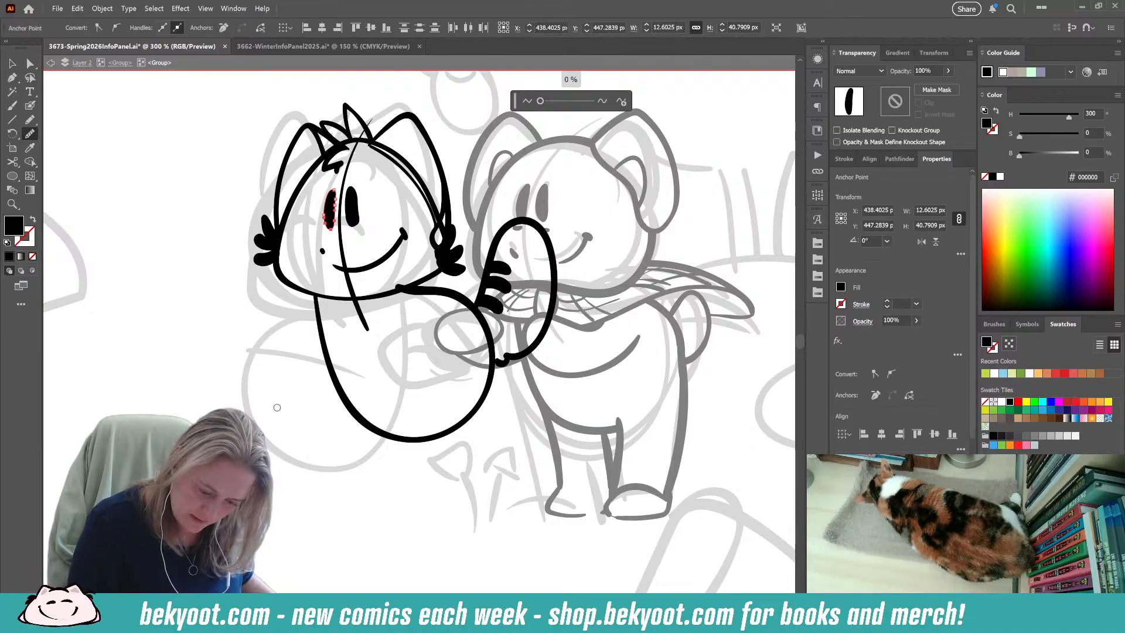
{"action": "left_click", "coordinate": [279, 390], "text": "ctrl"}
{"action": "left_click", "coordinate": [351, 208], "text": "ctrl"}
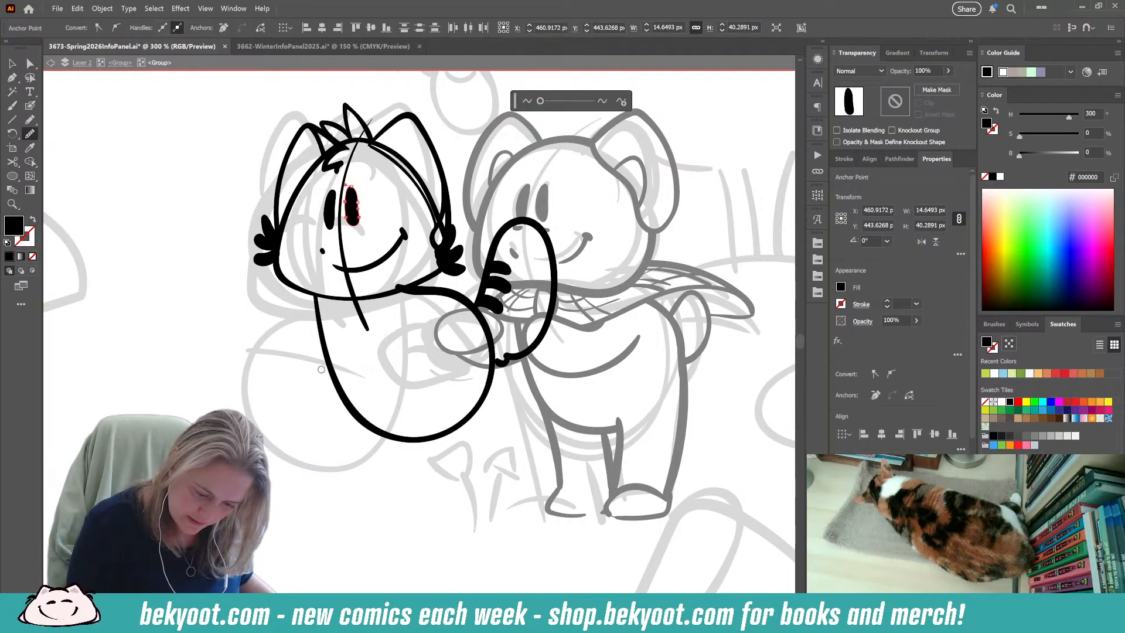
{"action": "key", "text": "v"}
{"action": "left_click_drag", "start_coordinate": [355, 229], "coordinate": [354, 231]}
{"action": "left_click", "coordinate": [332, 222], "text": "shift"}
{"action": "left_click_drag", "start_coordinate": [361, 186], "coordinate": [365, 183]}
{"action": "left_click", "coordinate": [356, 216]}
{"action": "left_click", "coordinate": [332, 211], "text": "shift"}
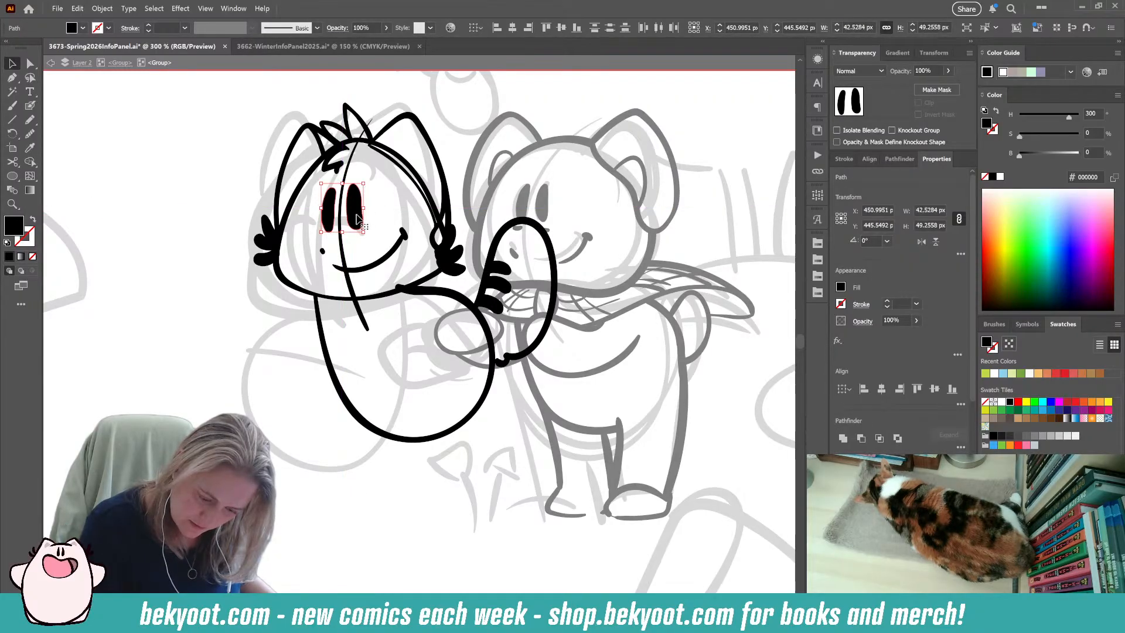
{"action": "left_click_drag", "start_coordinate": [360, 228], "coordinate": [361, 234]}
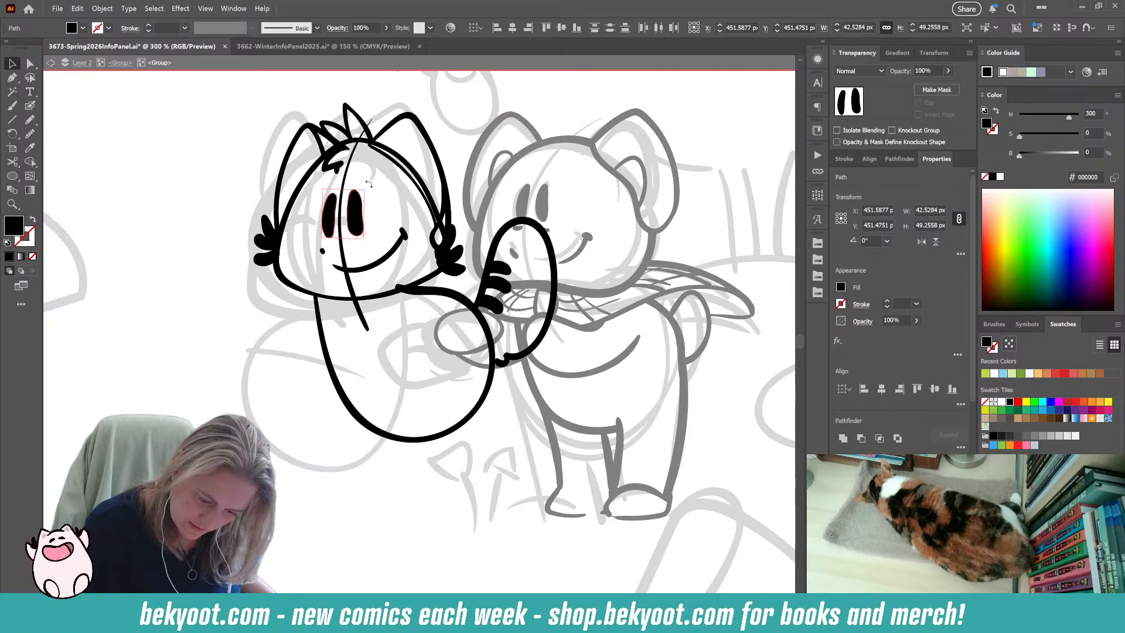
Undo the move and enlargement of the left character's eyes and deselect them.
{"action": "key", "text": "ctrl+z"}
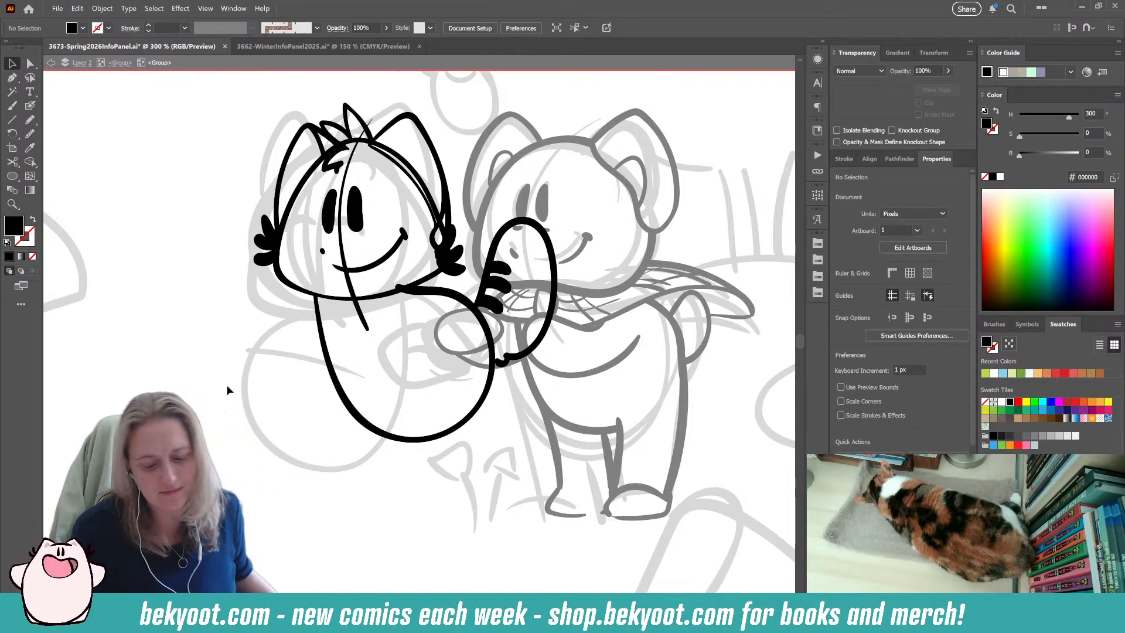
{"action": "key", "text": "ctrl+z"}
{"action": "key", "text": "ctrl+z"}
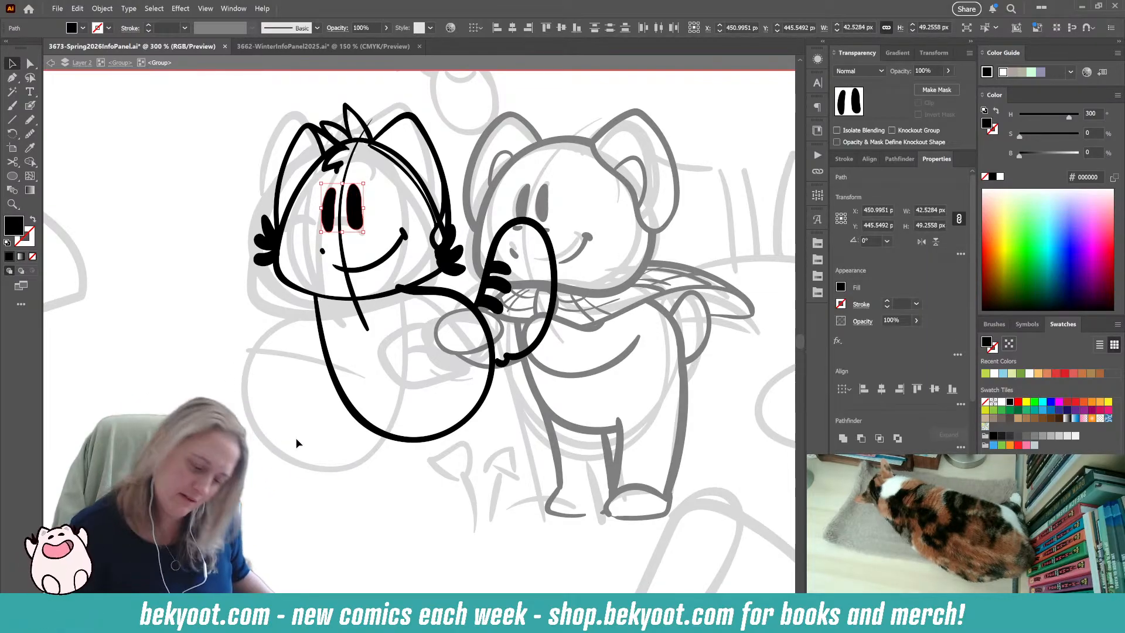
{"action": "left_click", "coordinate": [280, 455]}
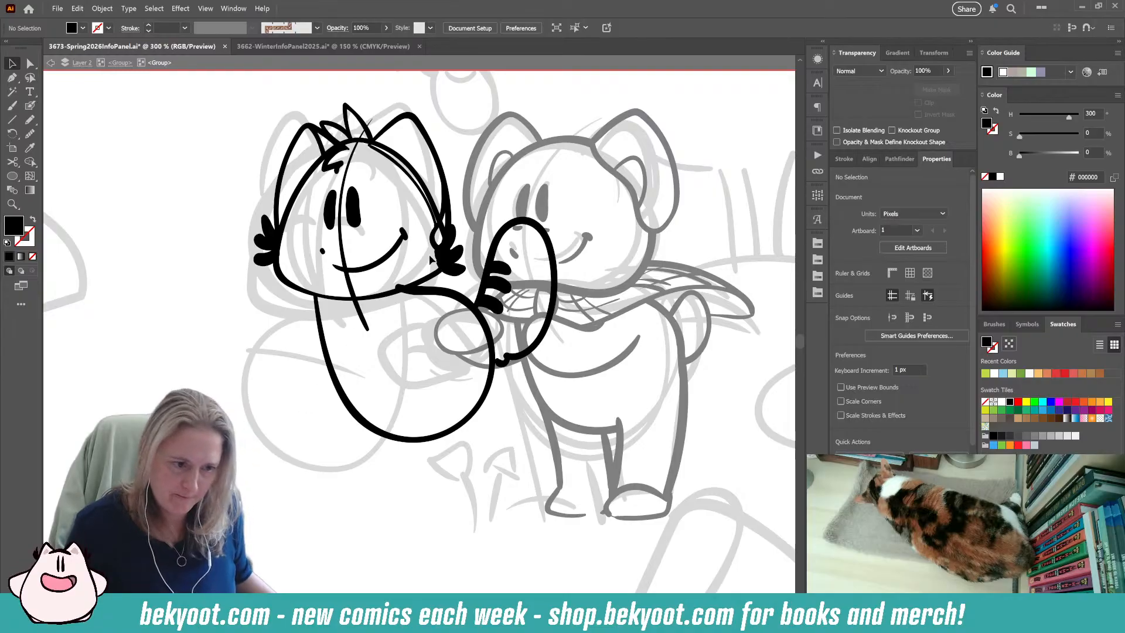
Erase the left character's head outline between the hair tuft and the cheek nearest the right character.
{"action": "left_click", "coordinate": [401, 160]}
{"action": "key", "text": "shift+e"}
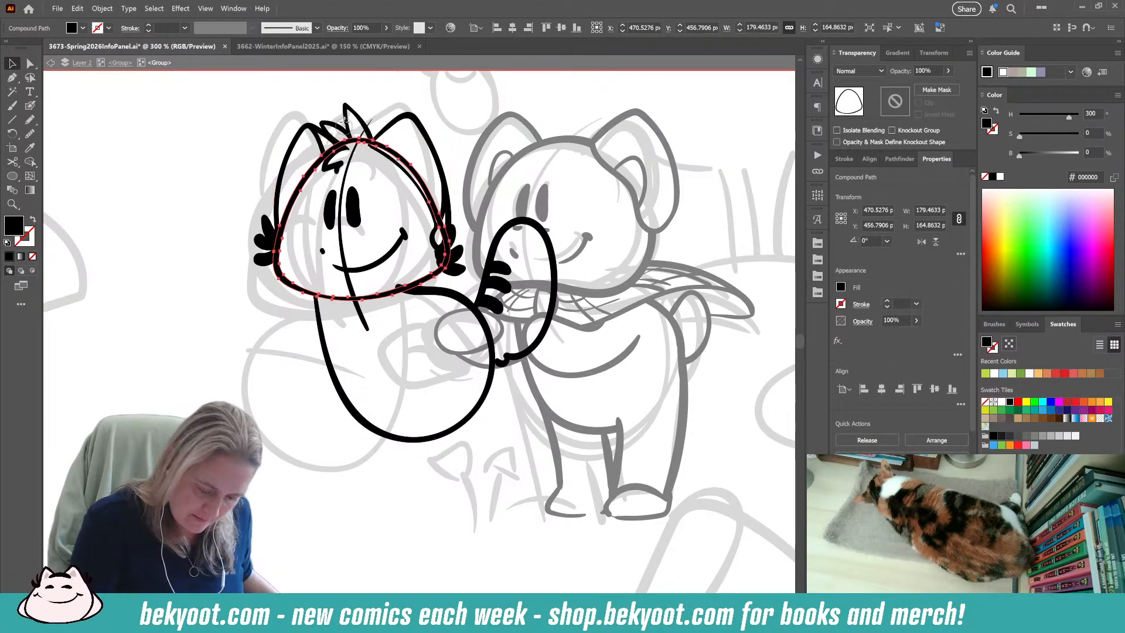
{"action": "mouse_move", "coordinate": [351, 142]}
{"action": "left_mouse_down"}
{"action": "mouse_move", "coordinate": [378, 131]}
{"action": "mouse_move", "coordinate": [360, 140]}
{"action": "mouse_move", "coordinate": [395, 155]}
{"action": "mouse_move", "coordinate": [444, 239]}
{"action": "left_mouse_up"}
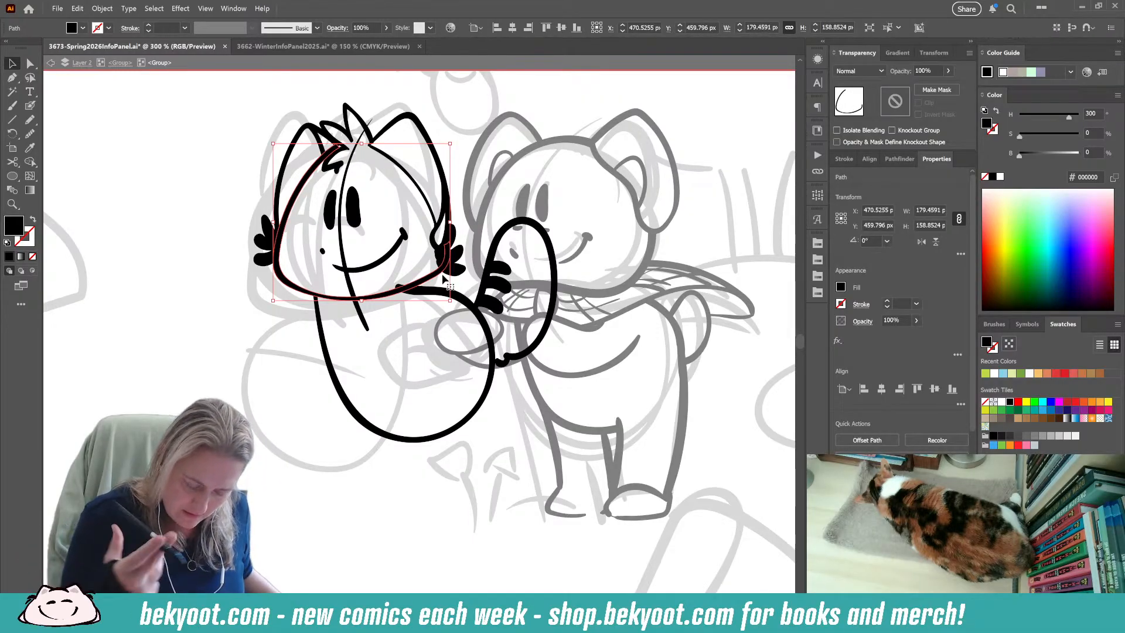
{"action": "key", "text": "v"}
Trim the lower end of the left character's hair tuft beside the ear and deselect it.
{"action": "left_click", "coordinate": [373, 132]}
{"action": "key", "text": "shift+e"}
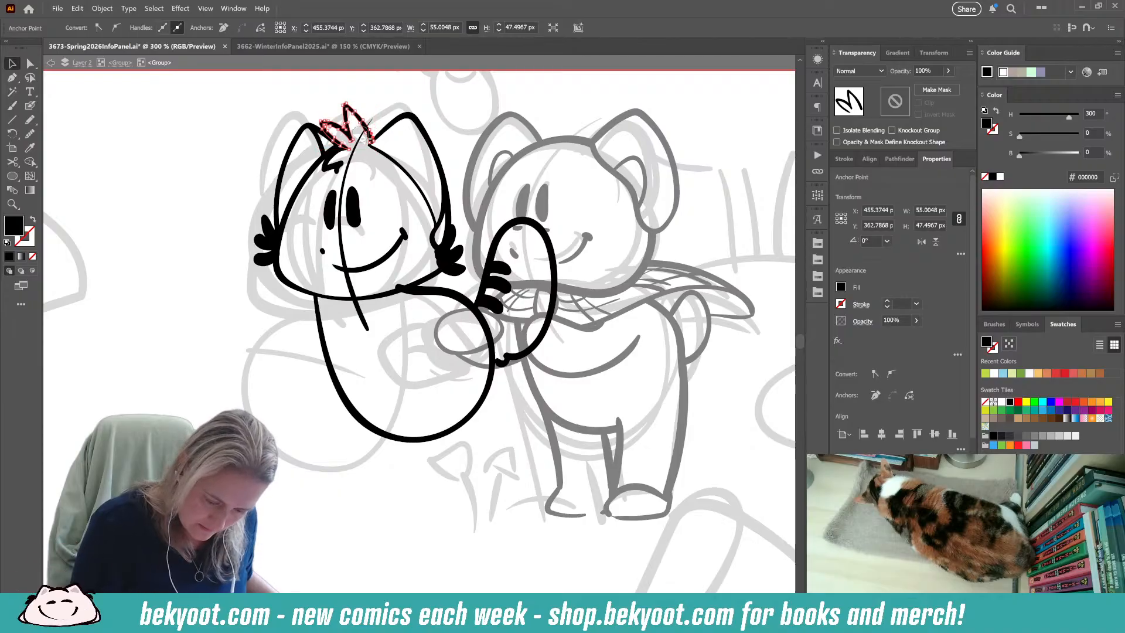
{"action": "left_click_drag", "start_coordinate": [381, 145], "coordinate": [379, 150]}
{"action": "key", "text": "v"}
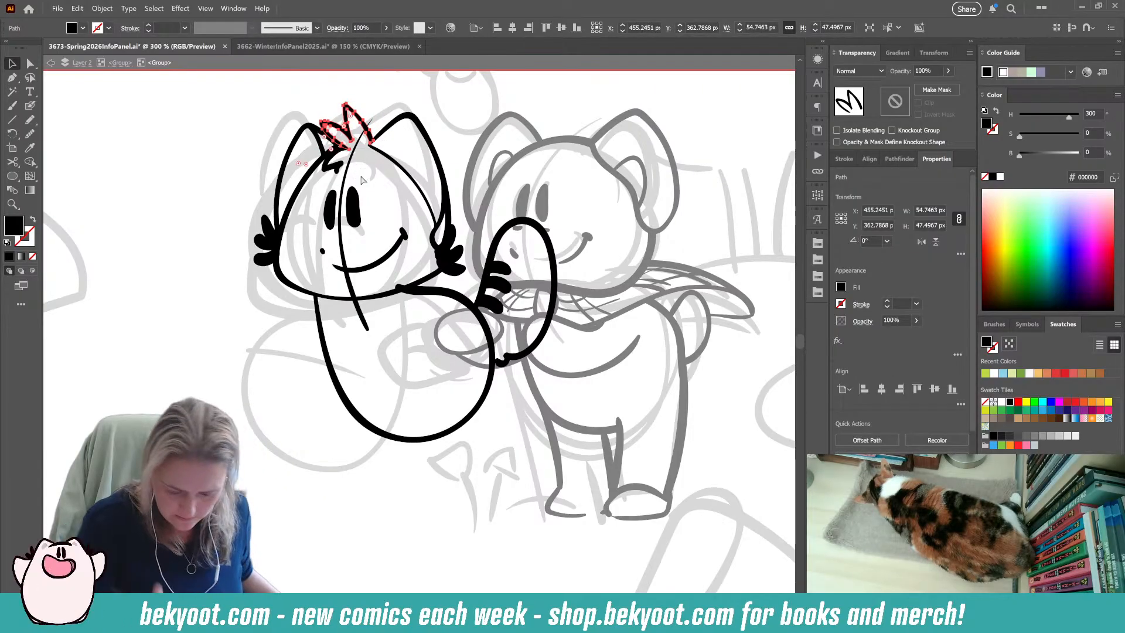
{"action": "left_click", "coordinate": [402, 459]}
Ink the left character's rounded outer arm, running from the neck out and back to the side of the body.
{"action": "left_click_drag", "start_coordinate": [402, 461], "coordinate": [419, 443]}
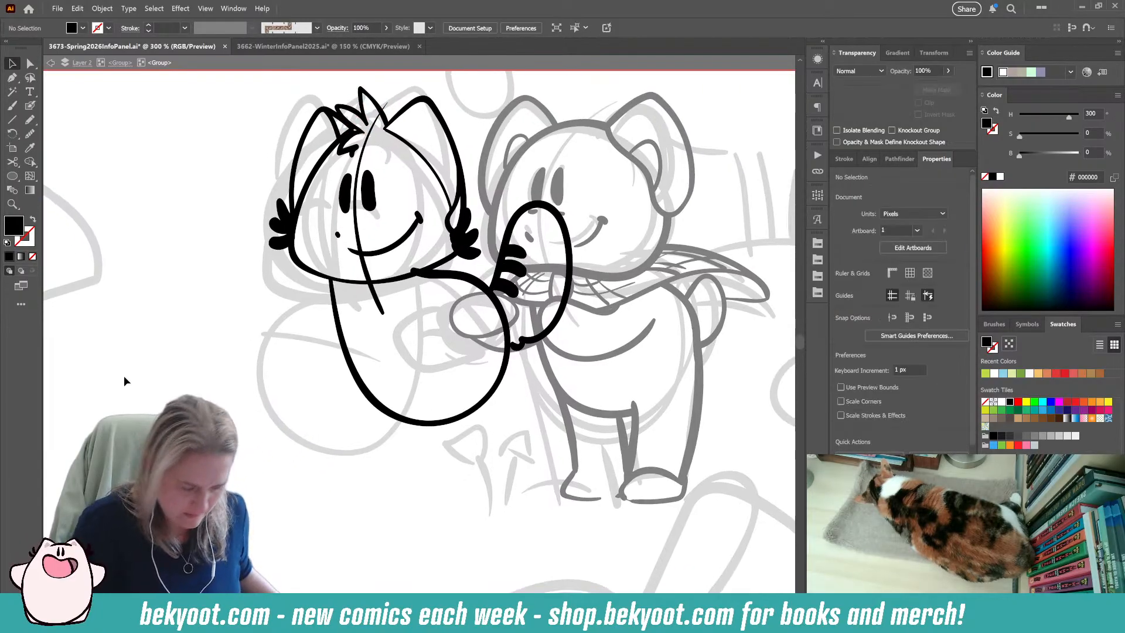
{"action": "left_click", "coordinate": [30, 106]}
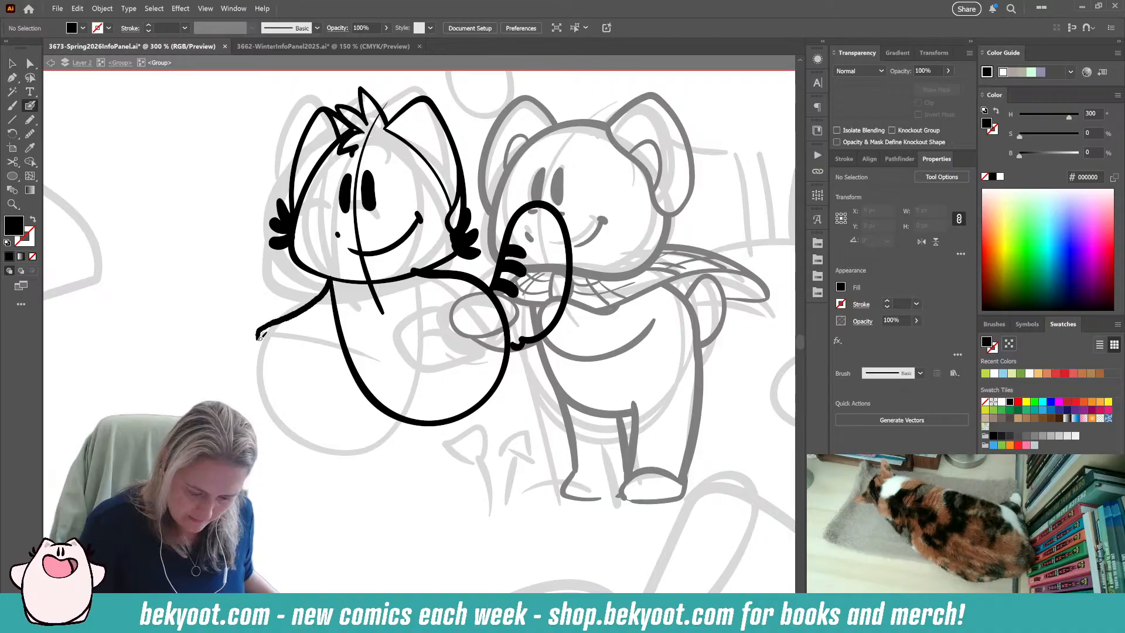
{"action": "key", "text": "shift+x"}
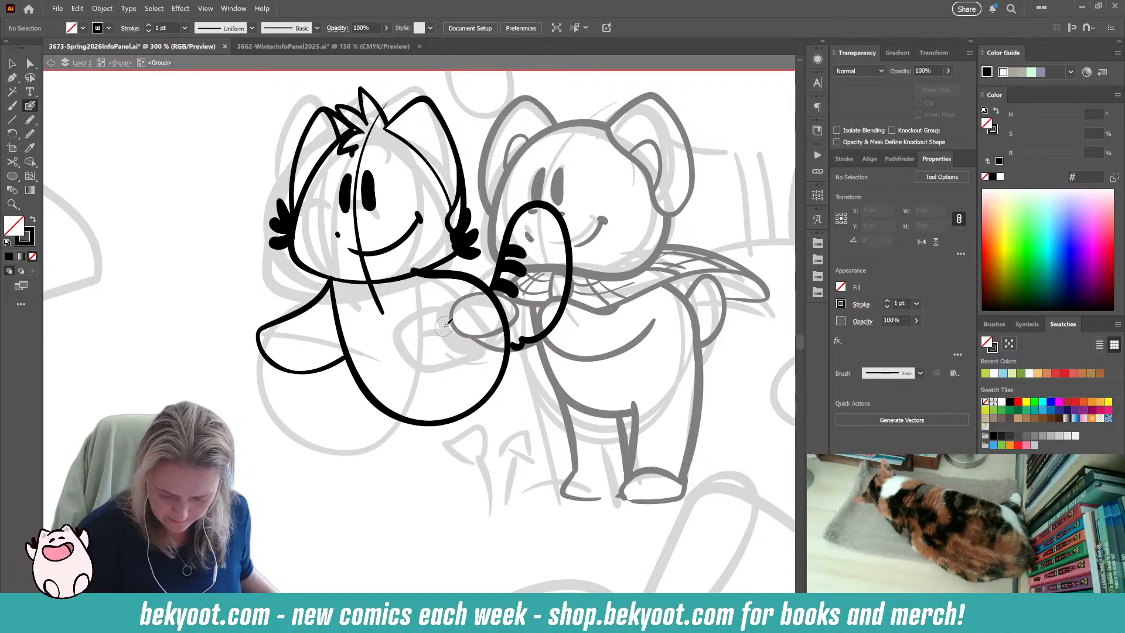
Move the left character's complete line art slightly down and closer to the right character.
{"action": "key", "text": "v"}
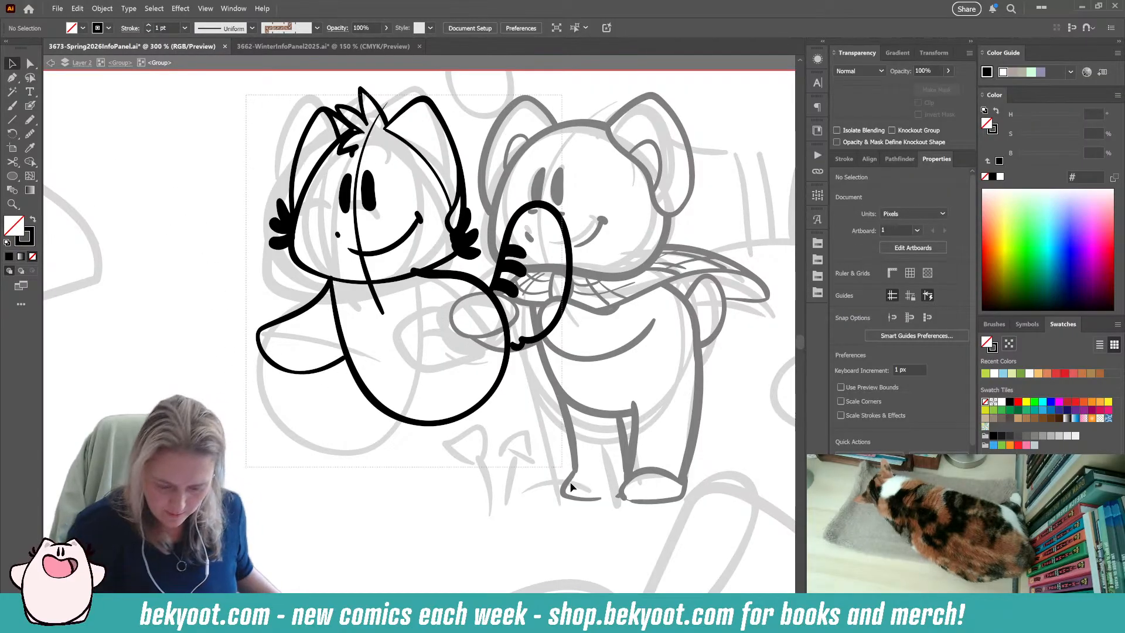
{"action": "key", "text": "ctrl+a"}
{"action": "left_click_drag", "start_coordinate": [476, 437], "coordinate": [468, 432]}
{"action": "left_click", "coordinate": [383, 492]}
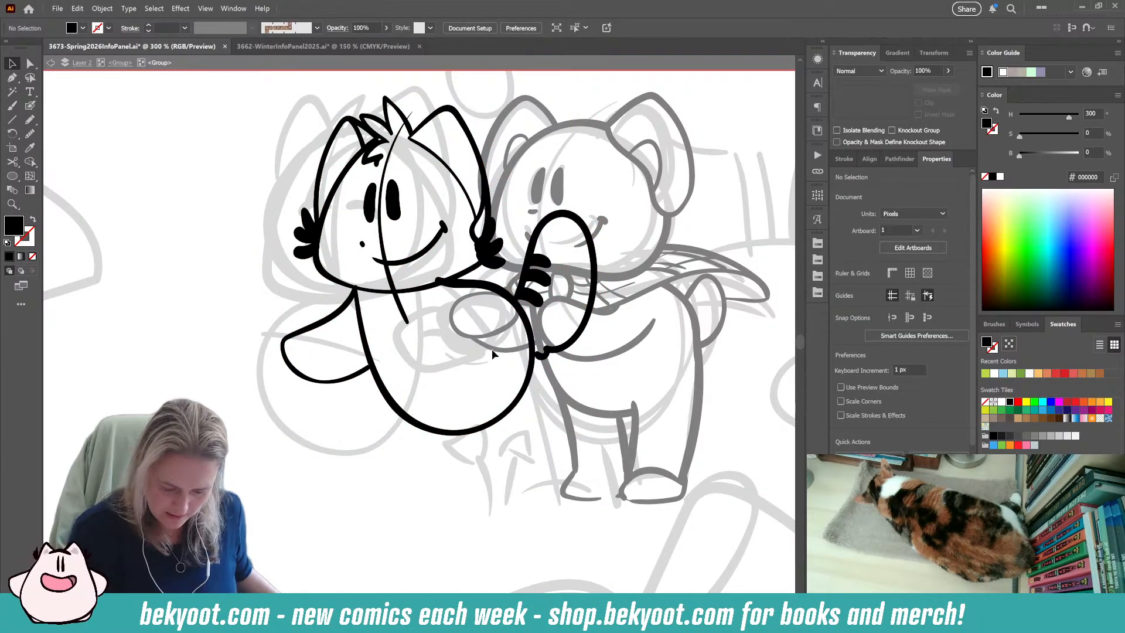
Ink the left character's other arm as an open curve across the chest, with a small fur mark above it.
{"action": "left_click", "coordinate": [30, 106]}
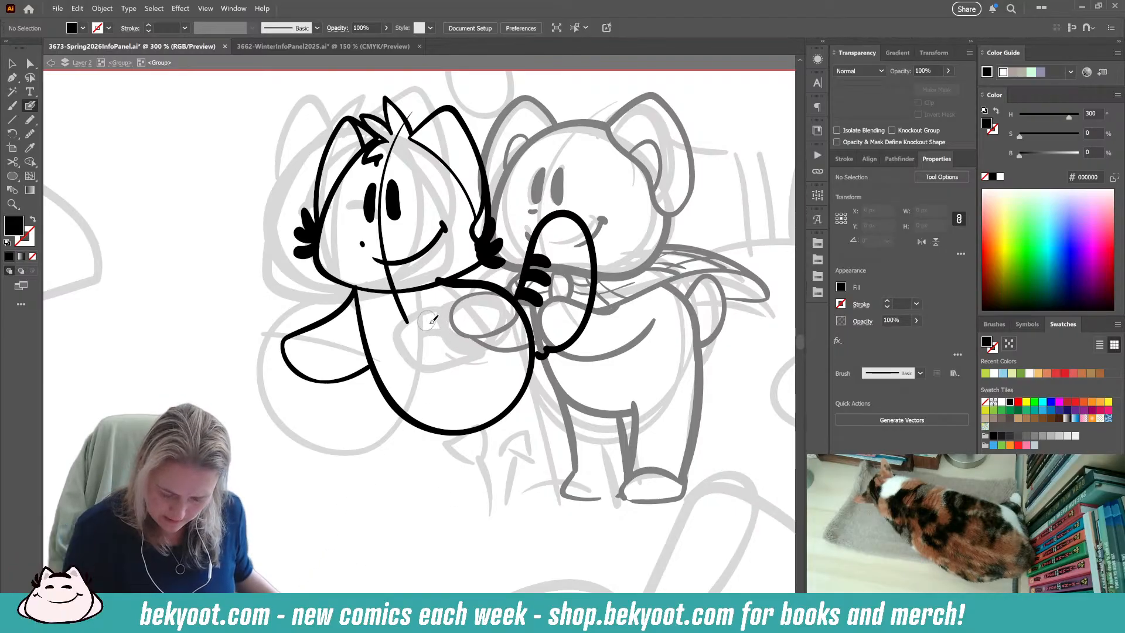
{"action": "key", "text": "shift+x"}
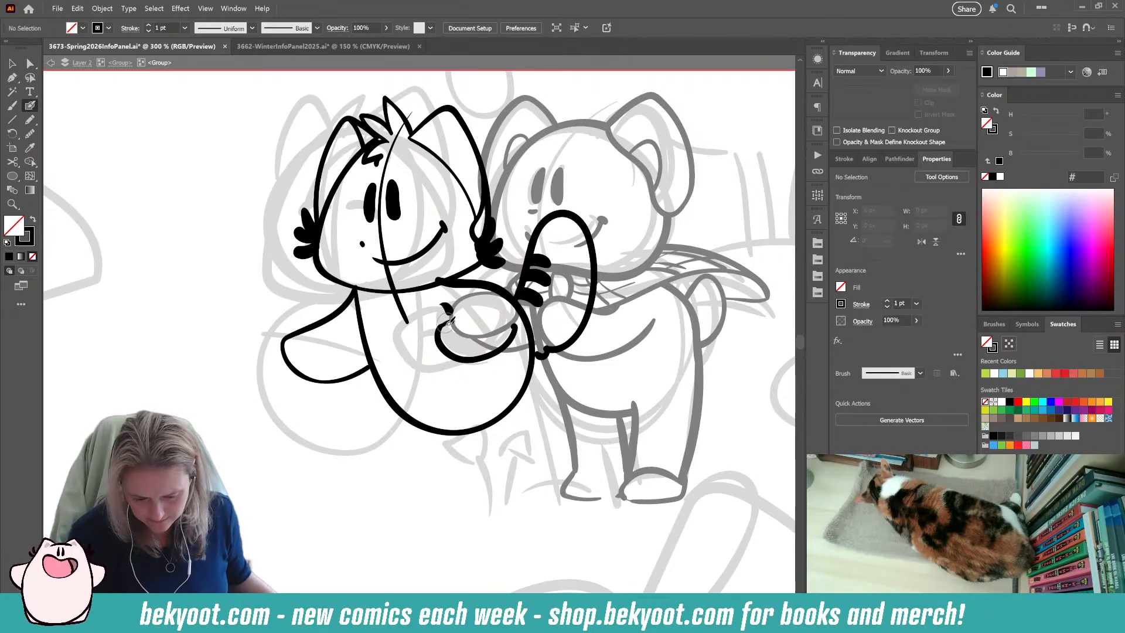
Rotate the left character's eyes, dot, smile and face guideline to 356° and shift them slightly away from the right character.
{"action": "mouse_move", "coordinate": [353, 189]}
{"action": "left_mouse_down"}
{"action": "mouse_move", "coordinate": [409, 238]}
{"action": "mouse_move", "coordinate": [449, 251]}
{"action": "left_mouse_up"}
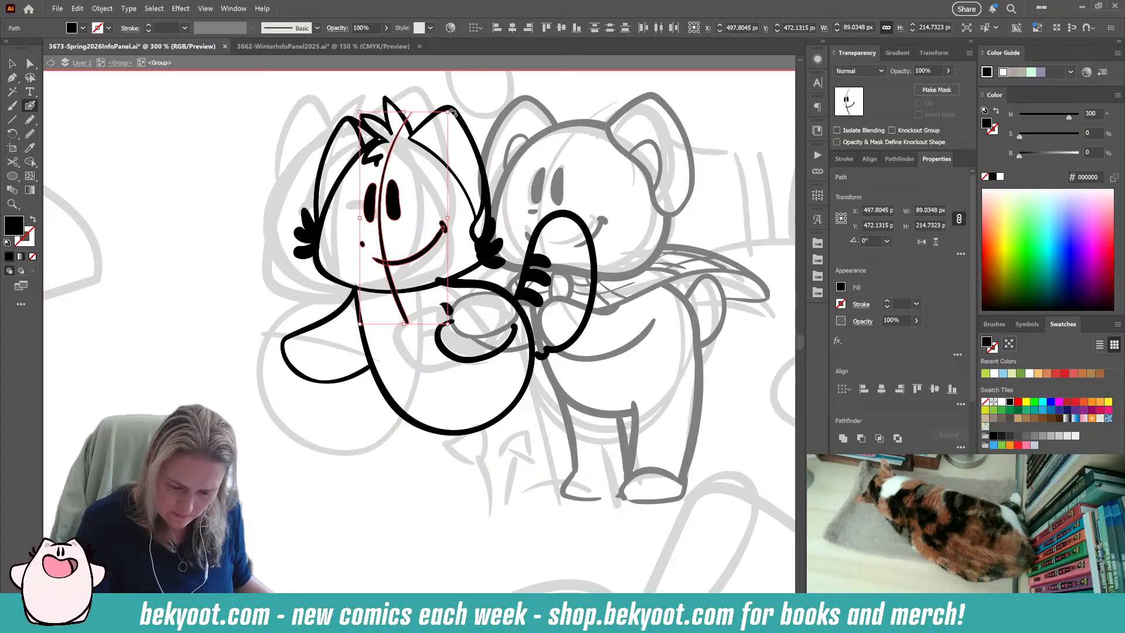
{"action": "left_click_drag", "start_coordinate": [454, 105], "coordinate": [462, 109]}
{"action": "left_click_drag", "start_coordinate": [397, 207], "coordinate": [391, 206]}
{"action": "left_click", "coordinate": [289, 409], "text": "ctrl"}
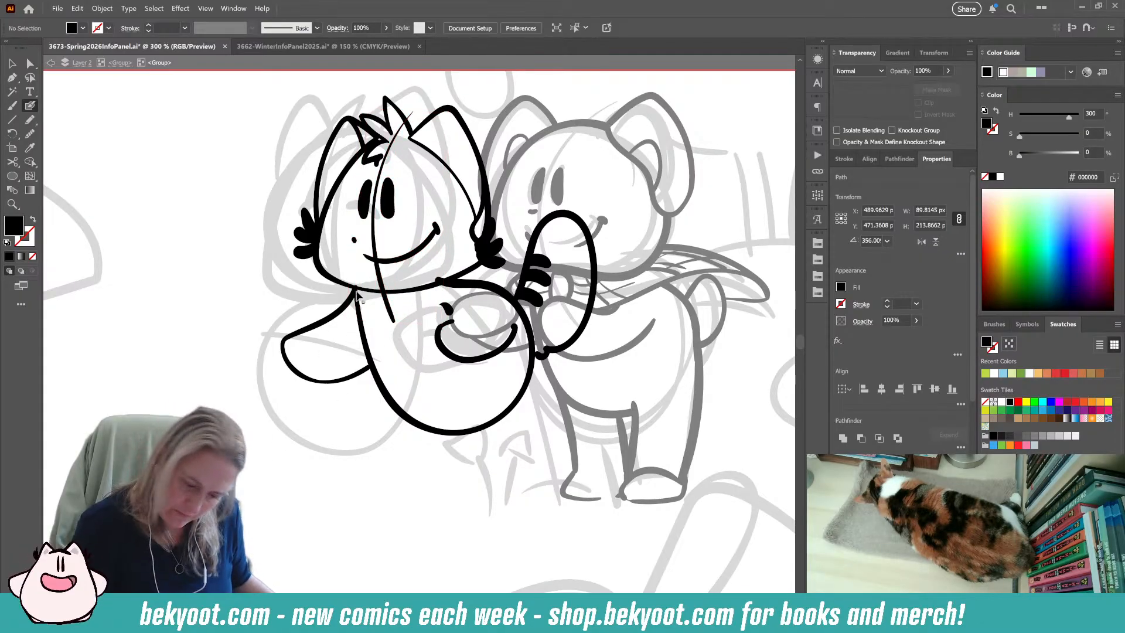
Move the left character's two eyes slightly down toward the smile and deselect them.
{"action": "left_click", "coordinate": [384, 191], "text": "ctrl"}
{"action": "left_click", "coordinate": [365, 201], "text": "ctrl+shift"}
{"action": "left_click_drag", "start_coordinate": [366, 202], "coordinate": [367, 217]}
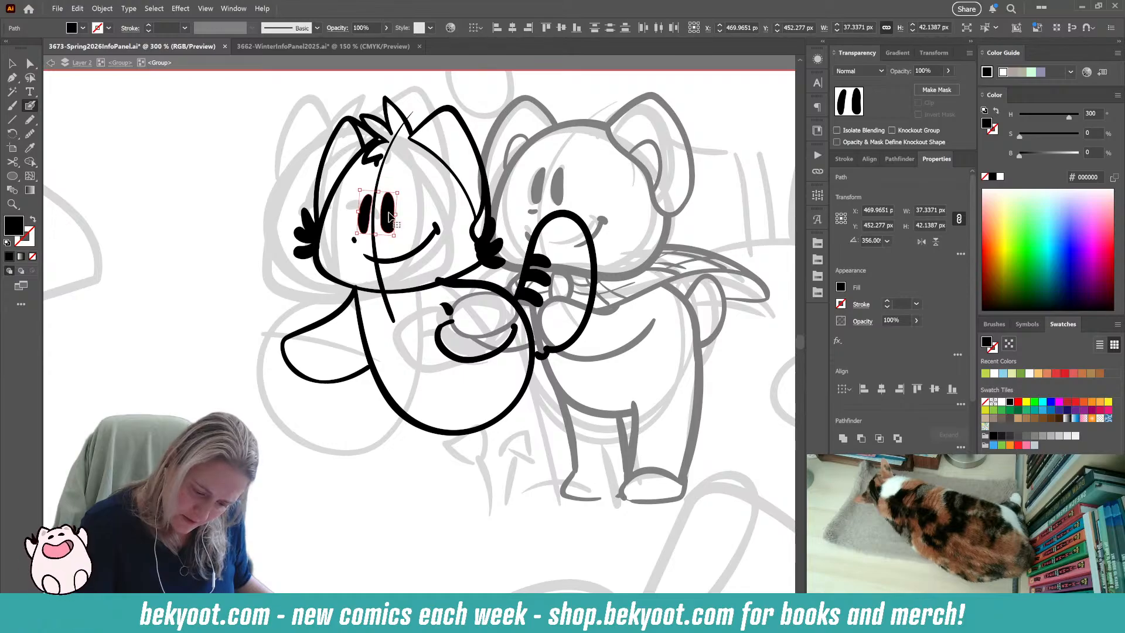
{"action": "left_click", "coordinate": [247, 386], "text": "ctrl"}
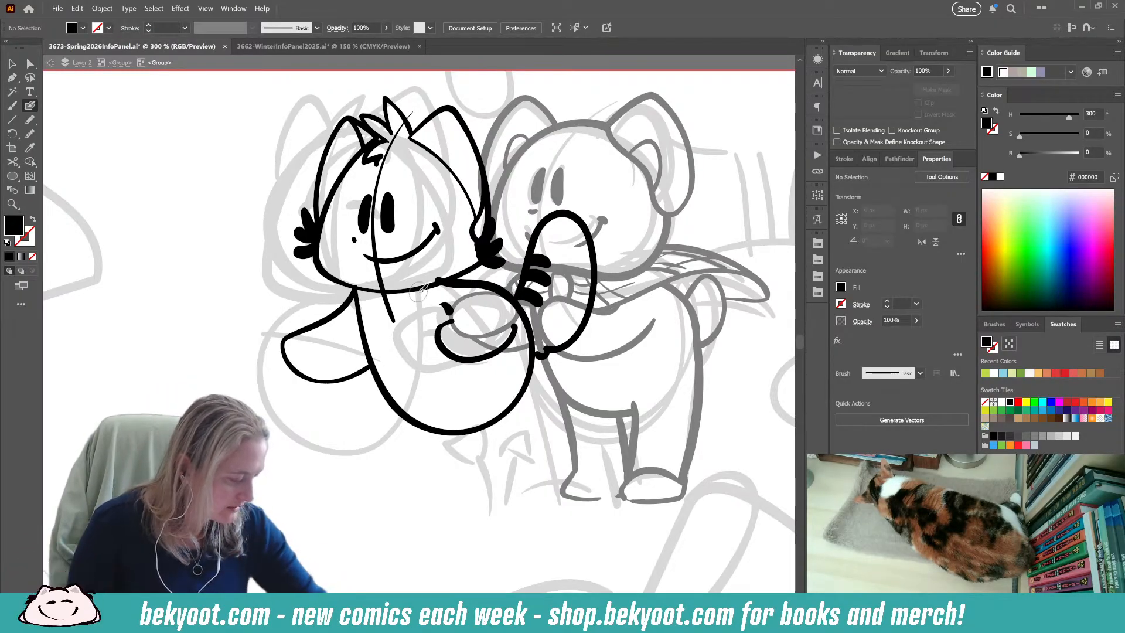
Trim the upper end of the left character's body outline just beneath the chin.
{"action": "left_click_drag", "start_coordinate": [438, 472], "coordinate": [399, 453]}
{"action": "left_click", "coordinate": [434, 262], "text": "ctrl"}
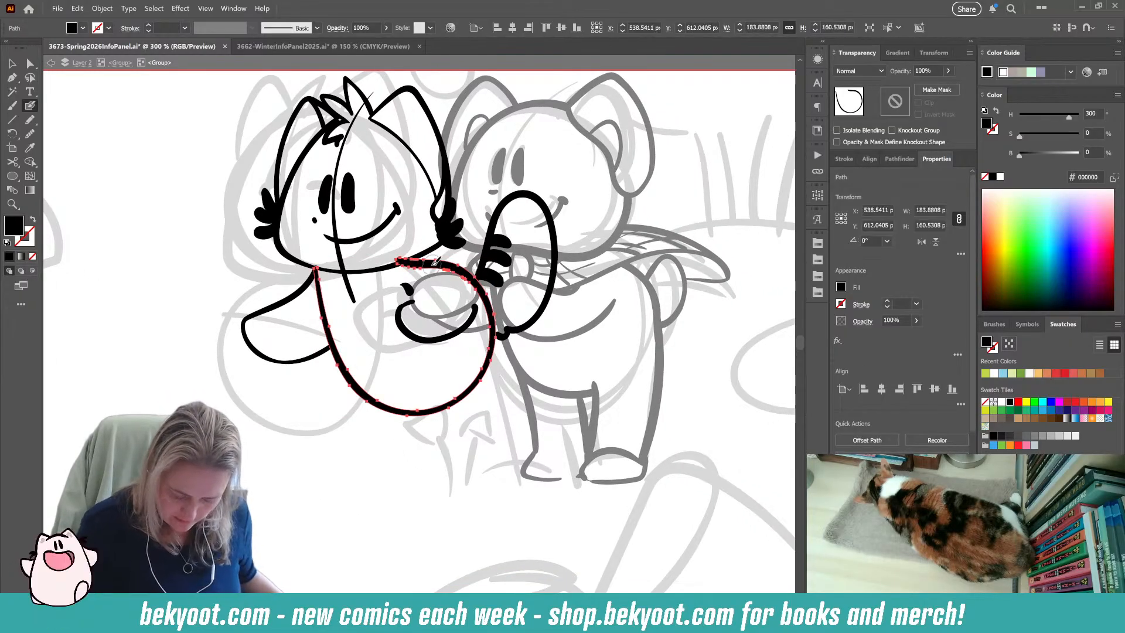
{"action": "left_click_drag", "start_coordinate": [393, 255], "coordinate": [405, 251]}
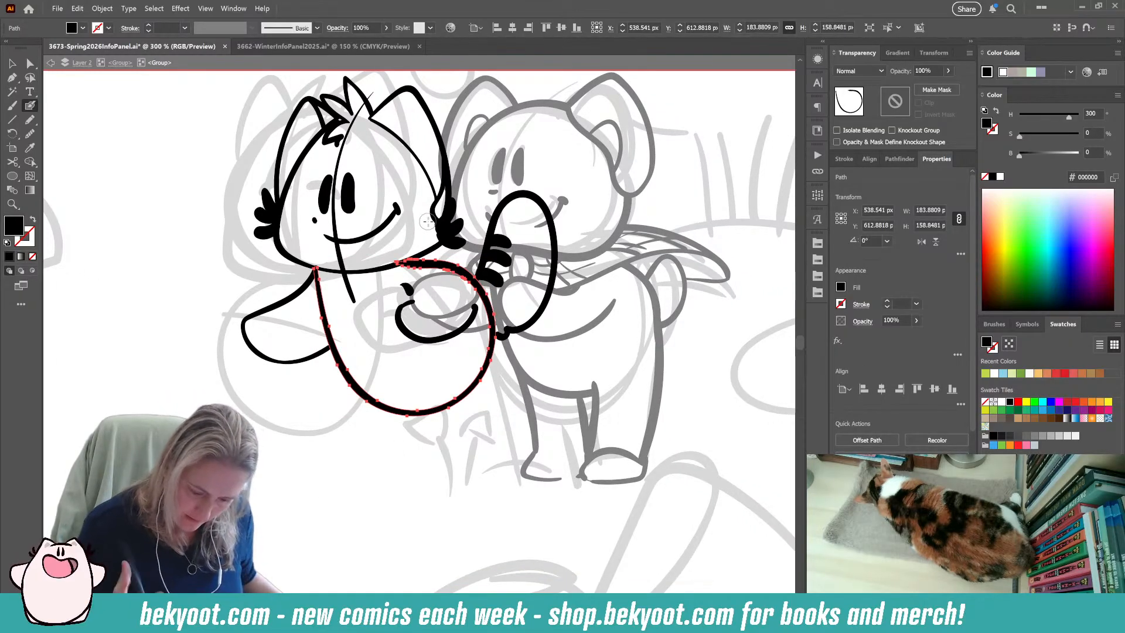
Move the left character's existing eyes onto the blank canvas beside the head and ink two new upright oval eyes in their place.
{"action": "left_click", "coordinate": [351, 199], "text": "ctrl"}
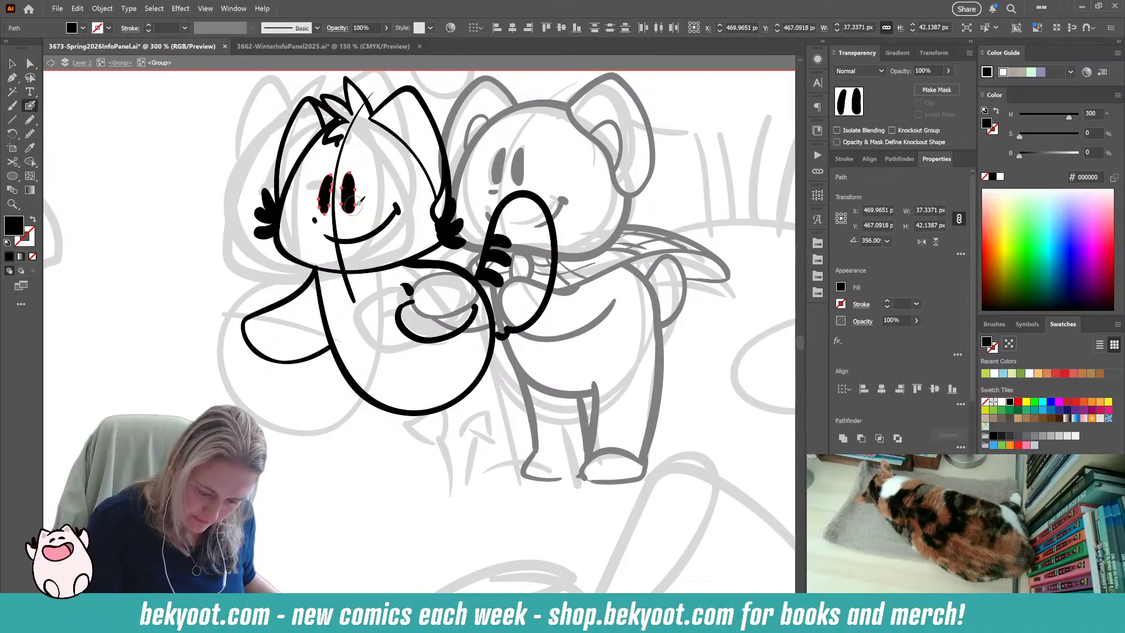
{"action": "left_click_drag", "start_coordinate": [349, 201], "coordinate": [179, 213]}
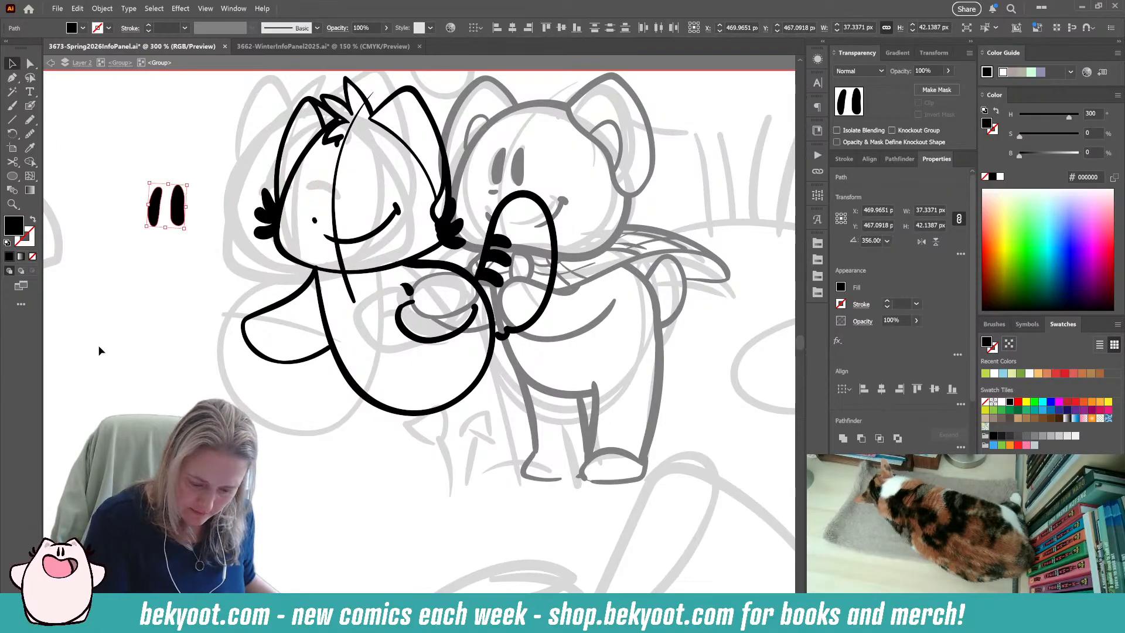
{"action": "mouse_move", "coordinate": [326, 179]}
{"action": "left_mouse_down"}
{"action": "mouse_move", "coordinate": [348, 172]}
{"action": "mouse_move", "coordinate": [357, 309]}
{"action": "mouse_move", "coordinate": [342, 344]}
{"action": "mouse_move", "coordinate": [332, 237]}
{"action": "mouse_move", "coordinate": [345, 208]}
{"action": "left_mouse_up"}
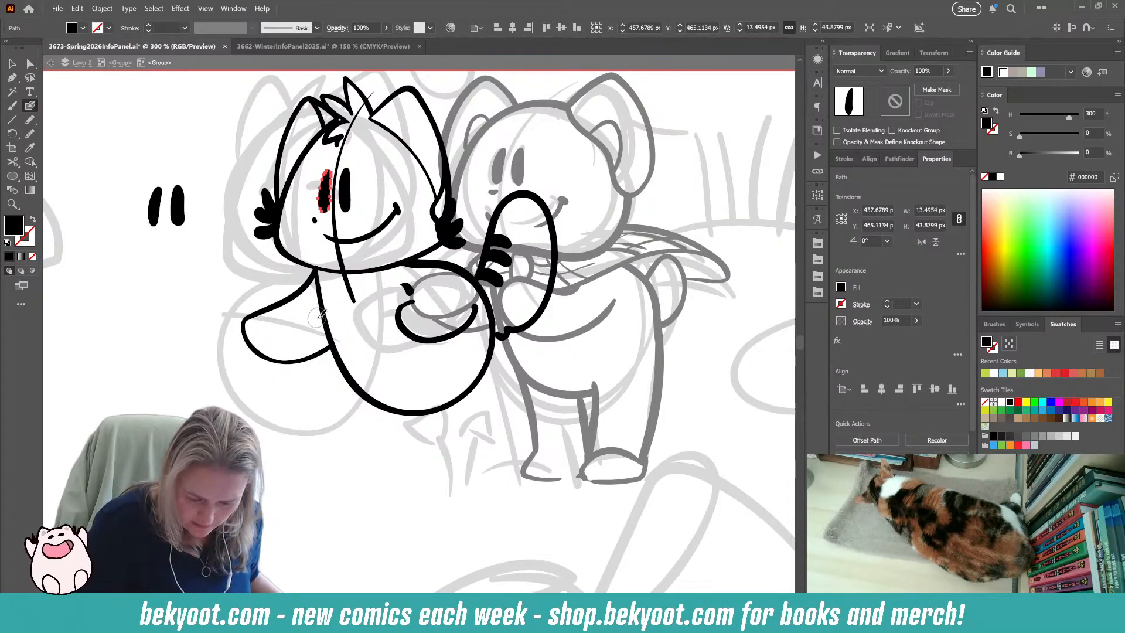
{"action": "left_click_drag", "start_coordinate": [544, 106], "coordinate": [545, 105]}
{"action": "key", "text": "F2"}
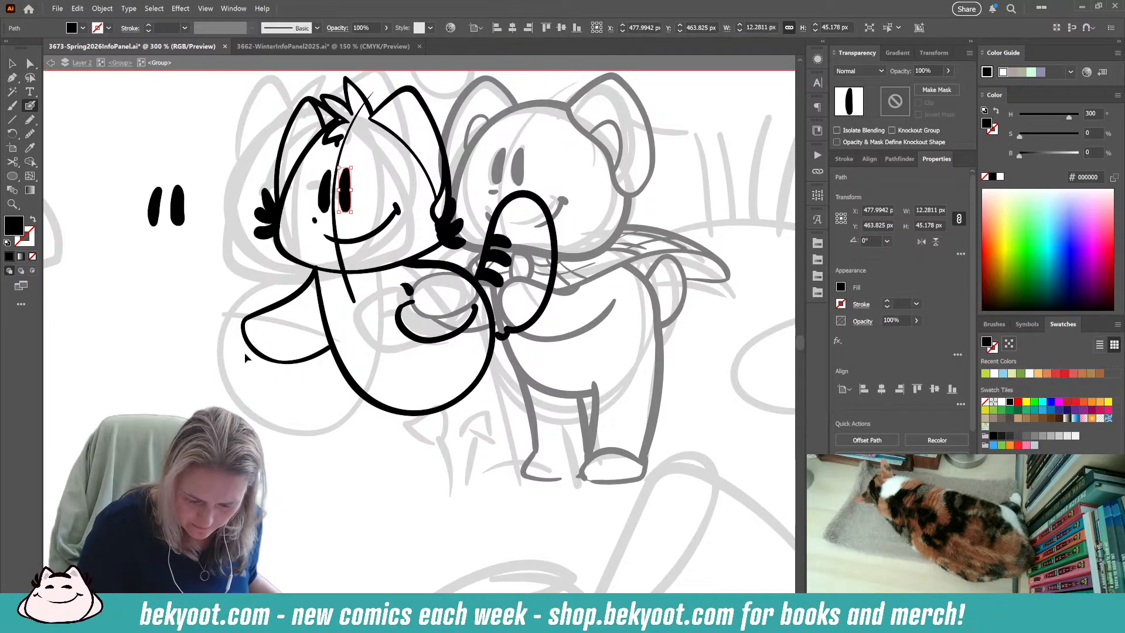
{"action": "key", "text": "ctrl+shift+a"}
Smooth the outline of the left character's newly drawn outer eye and deselect it.
{"action": "left_click_drag", "start_coordinate": [301, 450], "coordinate": [297, 408]}
{"action": "left_click", "coordinate": [320, 153], "text": "ctrl"}
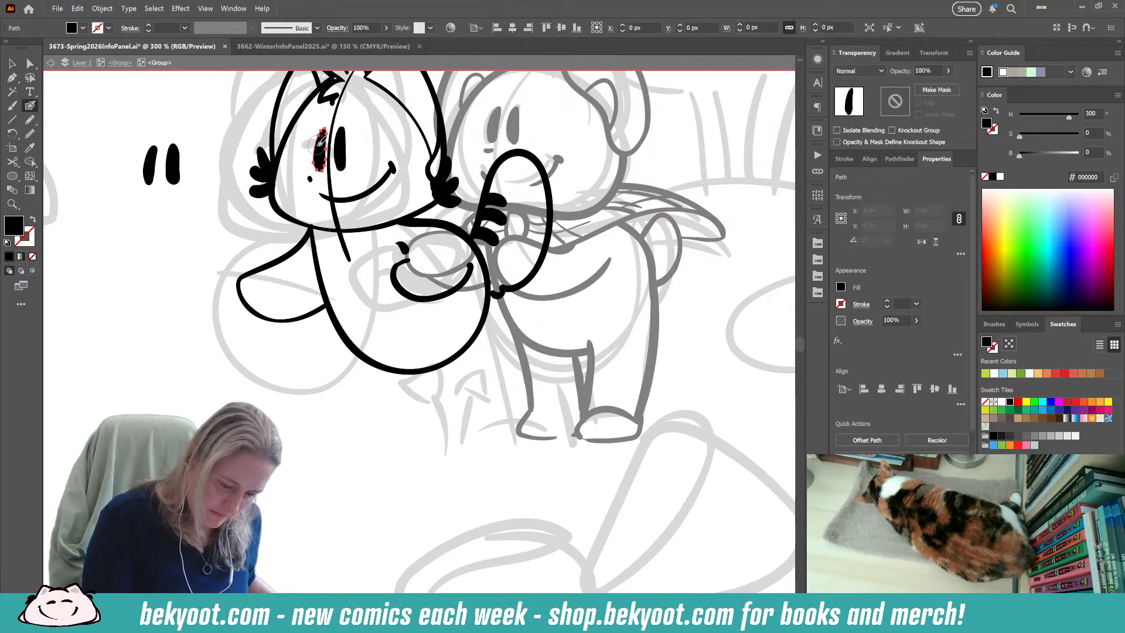
{"action": "left_click", "coordinate": [30, 134]}
{"action": "key", "text": "ctrl+shift+a"}
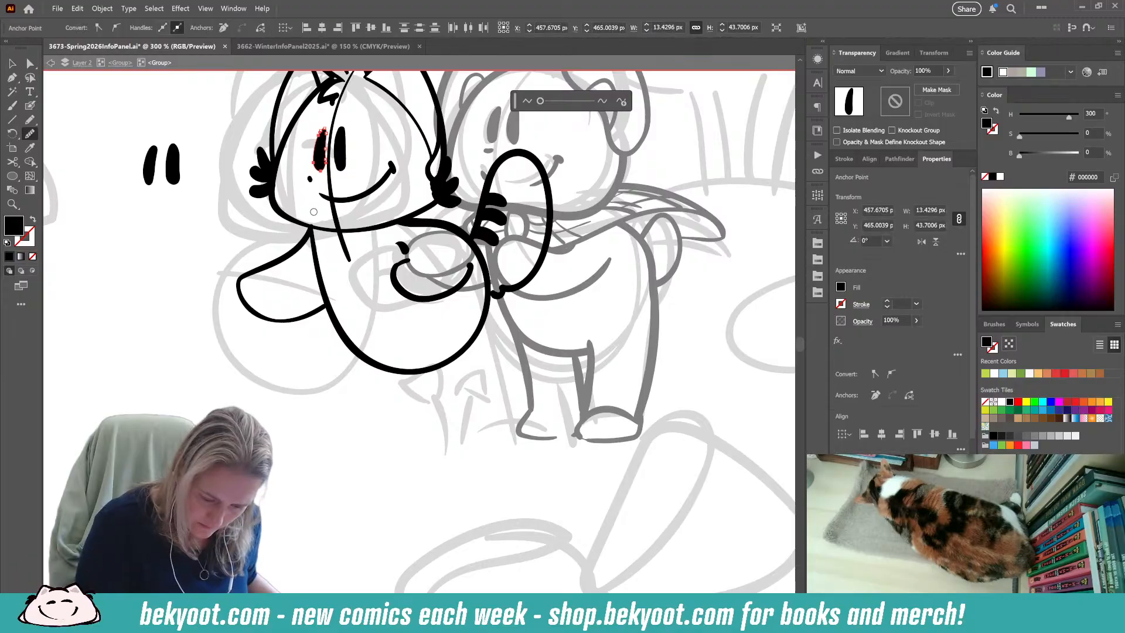
{"action": "left_click_drag", "start_coordinate": [239, 509], "coordinate": [244, 484]}
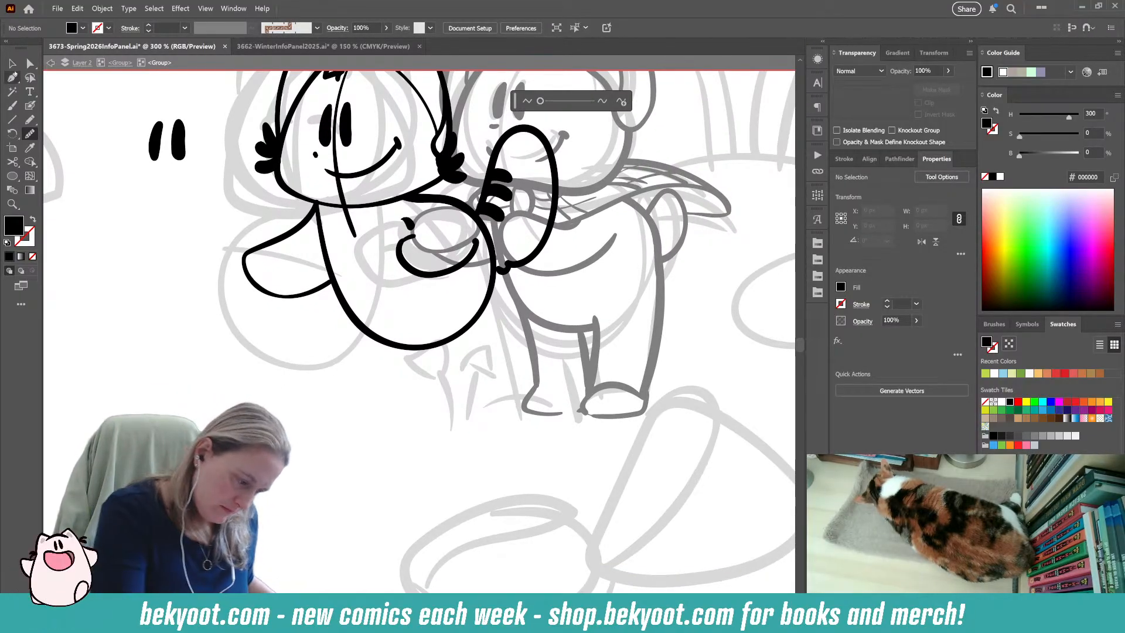
{"action": "key", "text": "v"}
{"action": "left_click", "coordinate": [349, 134]}
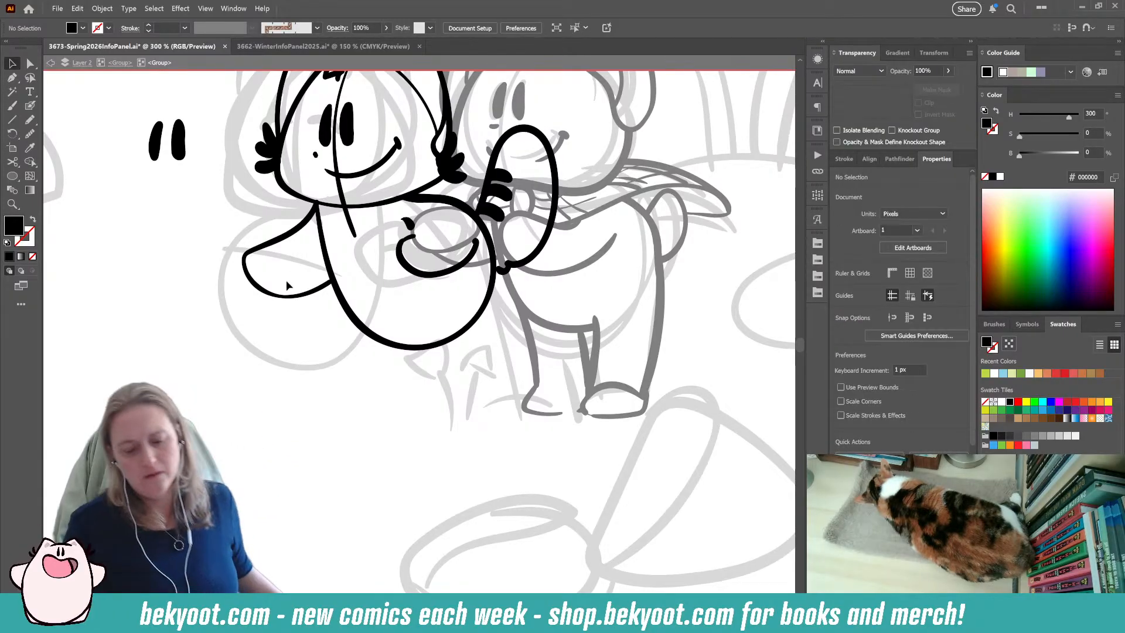
{"action": "left_click", "coordinate": [323, 137]}
{"action": "left_click", "coordinate": [206, 311]}
{"action": "left_click_drag", "start_coordinate": [323, 138], "coordinate": [345, 126]}
{"action": "left_click", "coordinate": [347, 126]}
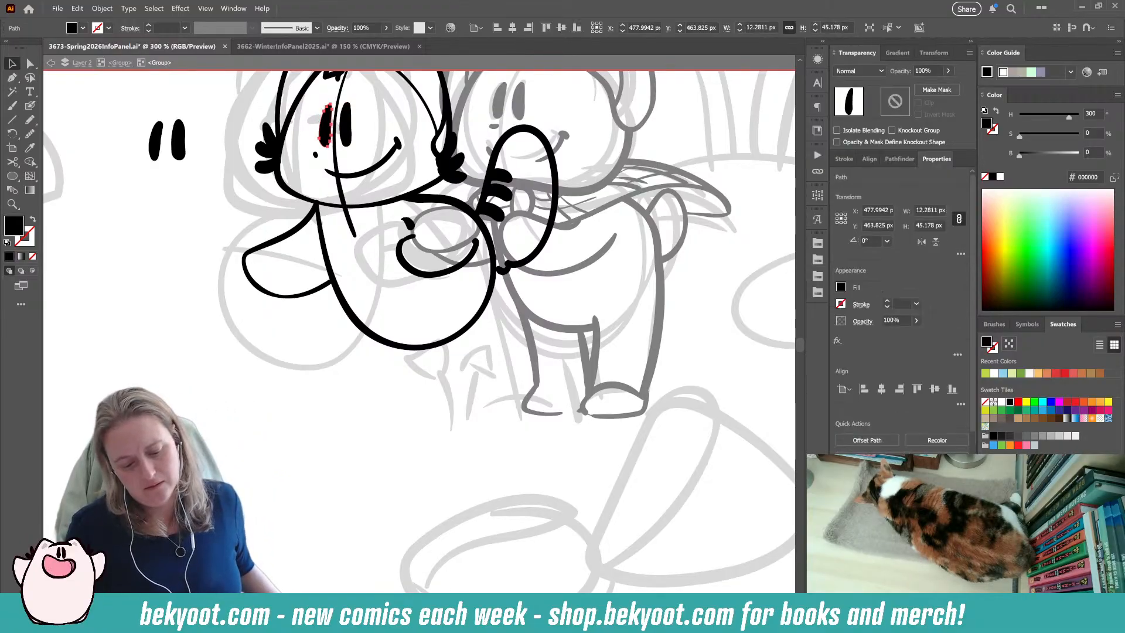
{"action": "left_click", "coordinate": [322, 407]}
Delete the dot and the smile from the left character's face.
{"action": "left_click_drag", "start_coordinate": [444, 369], "coordinate": [328, 548]}
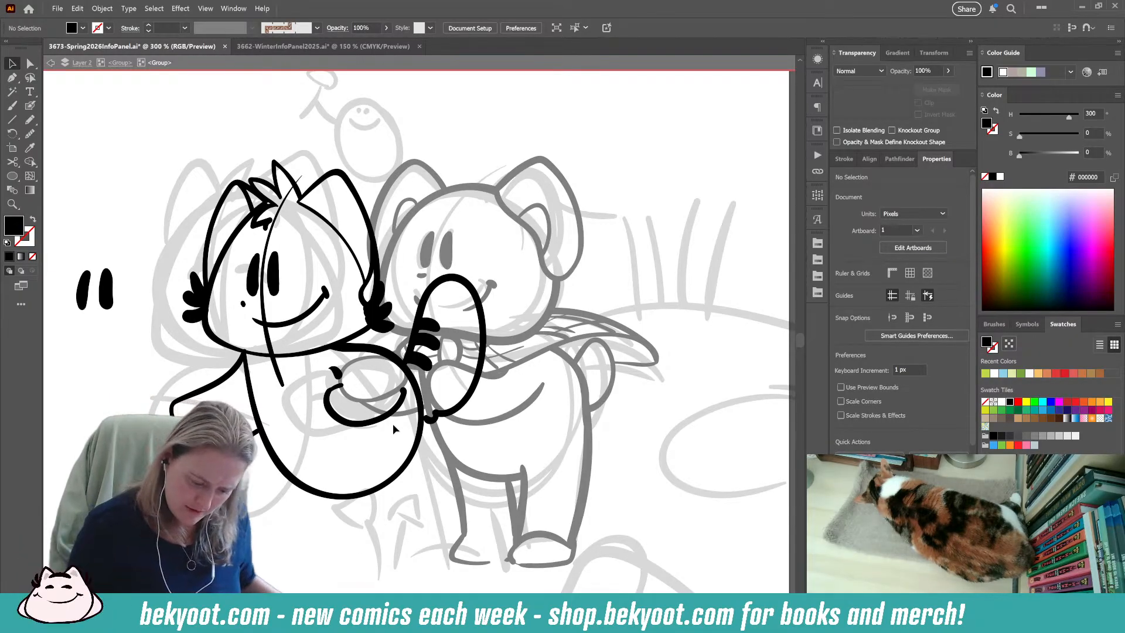
{"action": "left_click", "coordinate": [243, 305]}
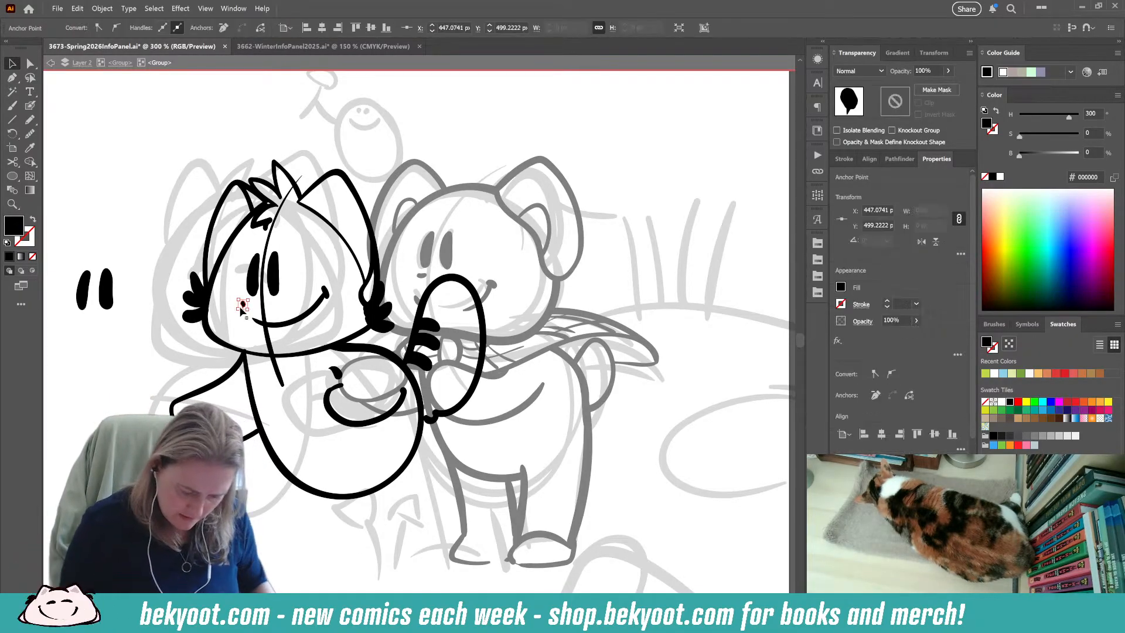
{"action": "key", "text": "Delete"}
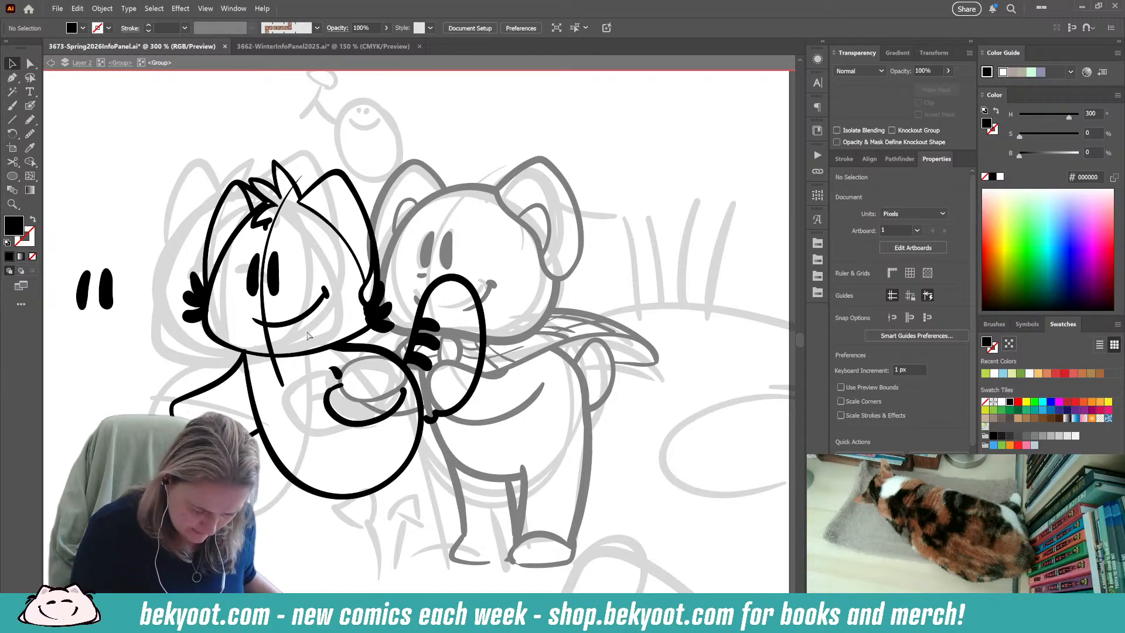
{"action": "left_click", "coordinate": [326, 296], "text": "ctrl"}
{"action": "key", "text": "Delete"}
{"action": "key", "text": "Delete"}
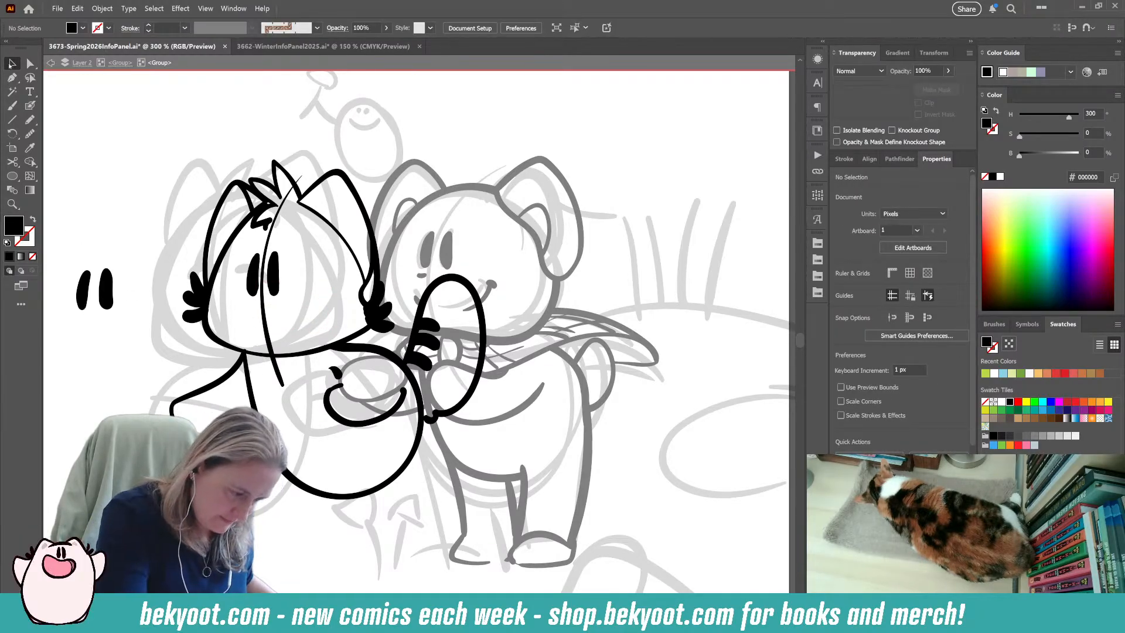
Enlarge the left character's two eyes and face guideline slightly, nudge them away from the right character and rotate them slightly clockwise.
{"action": "left_click_drag", "start_coordinate": [241, 265], "coordinate": [290, 307]}
{"action": "left_click_drag", "start_coordinate": [306, 174], "coordinate": [306, 162]}
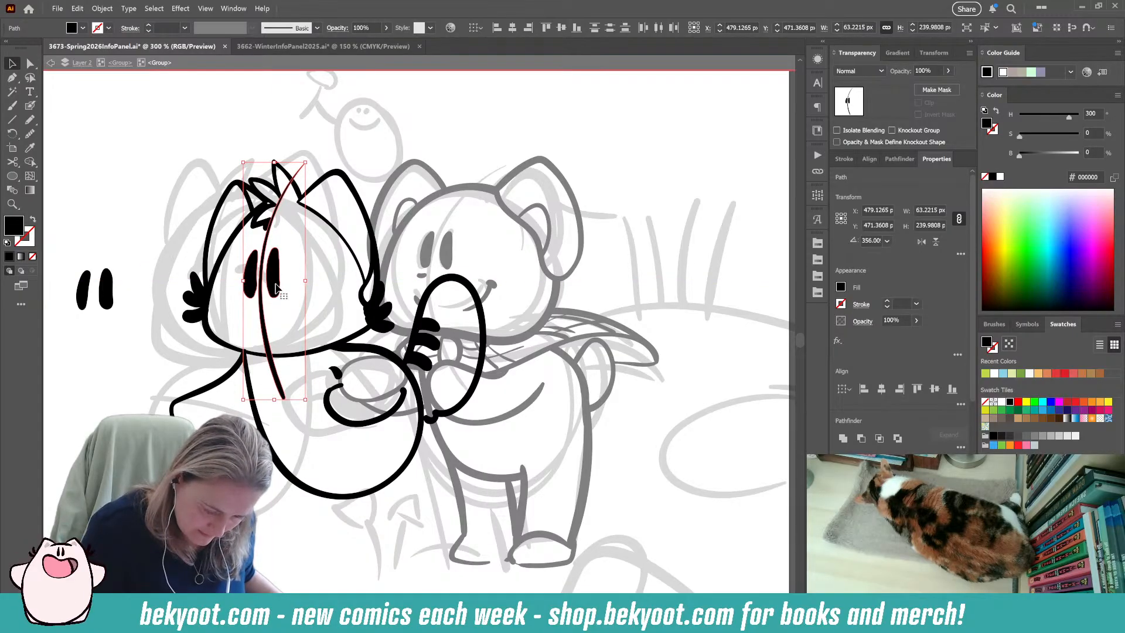
{"action": "left_click_drag", "start_coordinate": [275, 287], "coordinate": [273, 290]}
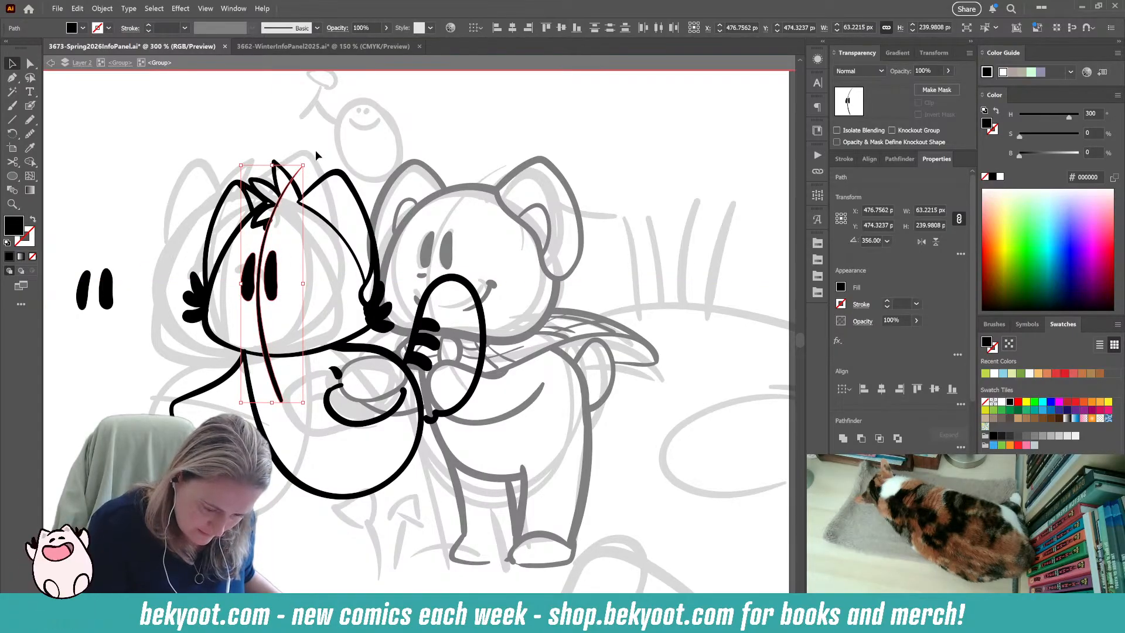
{"action": "left_click_drag", "start_coordinate": [308, 160], "coordinate": [314, 161]}
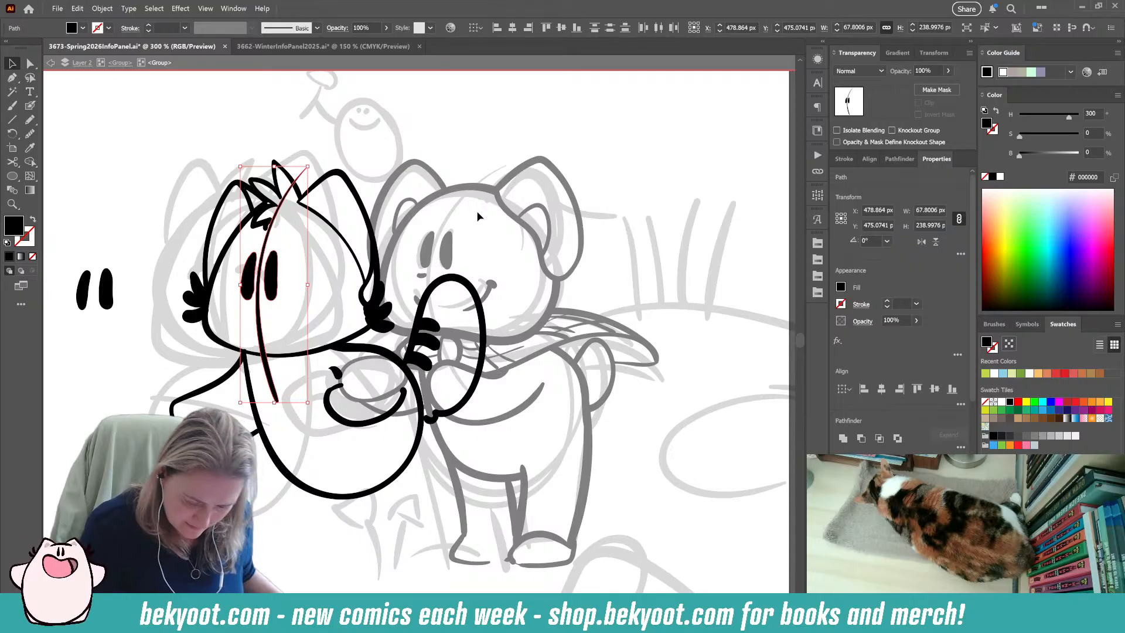
{"action": "left_click", "coordinate": [318, 382]}
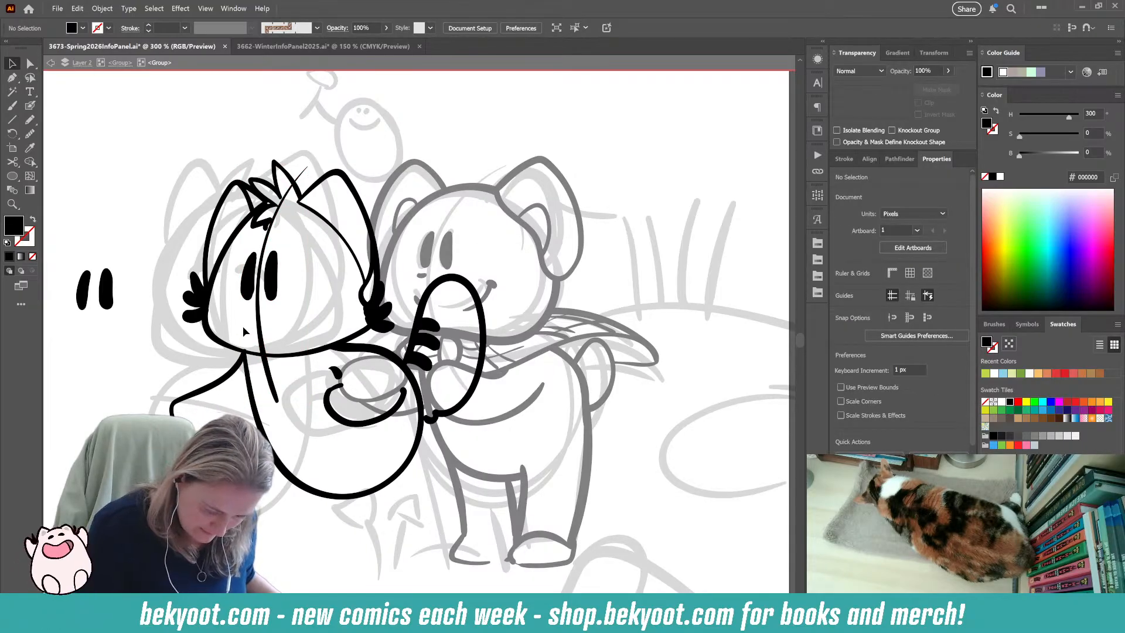
Try to ink a small nose mark and a curved smile on the left character's face.
{"action": "key", "text": "shift+b"}
{"action": "mouse_move", "coordinate": [237, 320]}
{"action": "left_mouse_down"}
{"action": "mouse_move", "coordinate": [312, 321]}
{"action": "mouse_move", "coordinate": [321, 300]}
{"action": "left_mouse_up"}
{"action": "key", "text": "ctrl+z"}
{"action": "key", "text": "ctrl+z"}
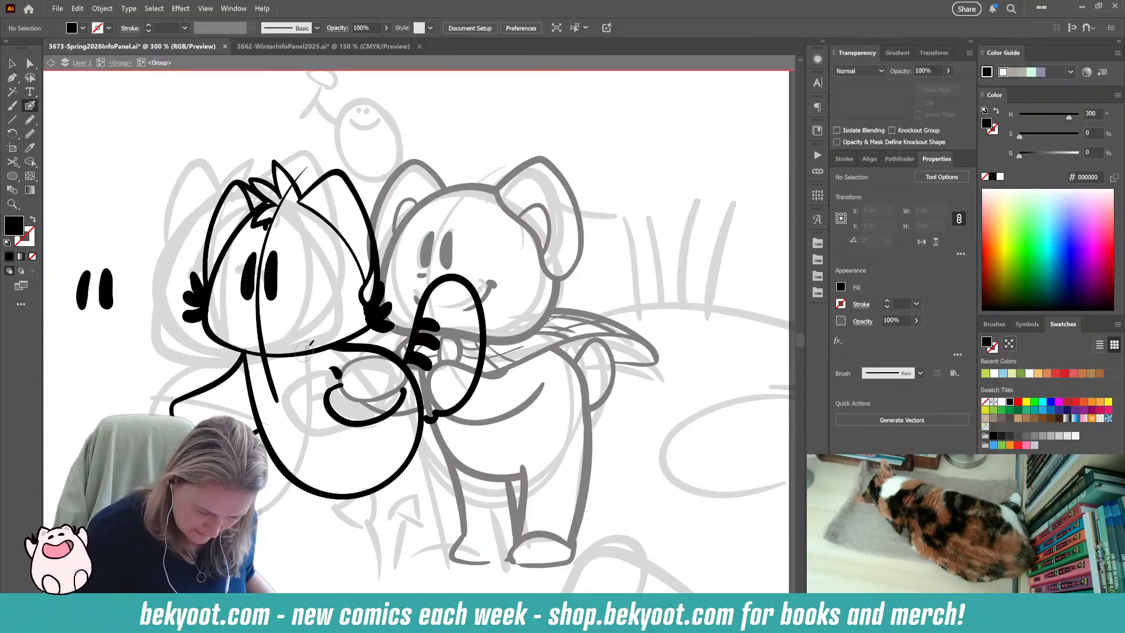
{"action": "mouse_move", "coordinate": [238, 321]}
{"action": "left_mouse_down"}
{"action": "mouse_move", "coordinate": [248, 332]}
{"action": "mouse_move", "coordinate": [310, 327]}
{"action": "mouse_move", "coordinate": [310, 307]}
{"action": "left_mouse_up"}
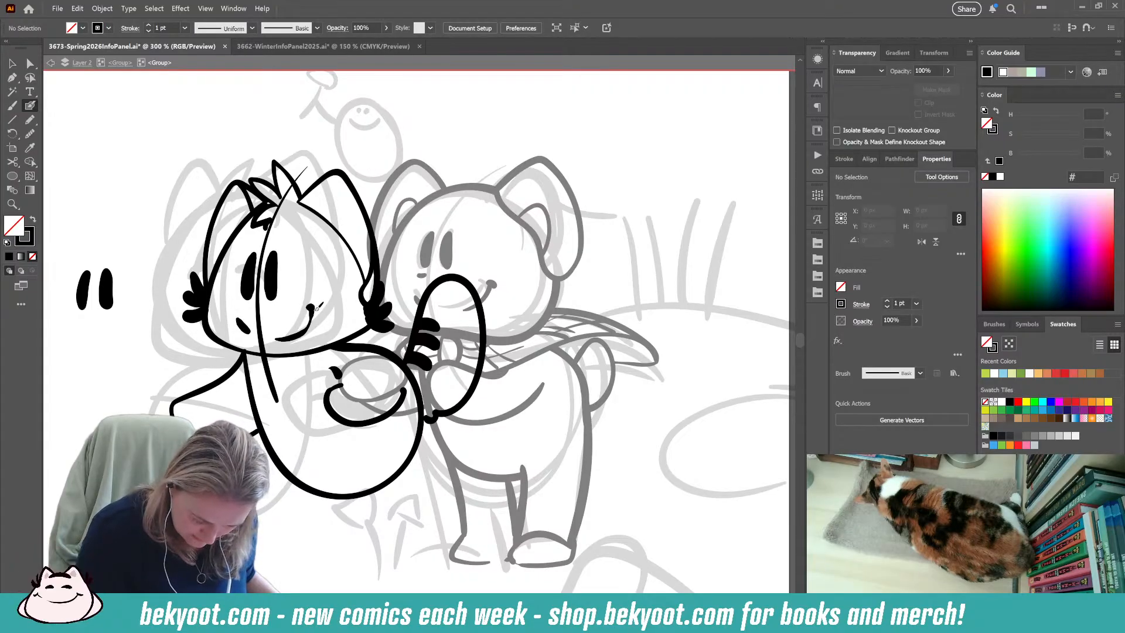
{"action": "key", "text": "ctrl+z"}
{"action": "key", "text": "ctrl+z"}
Ink a short slanted nose mark and a curved smile low on the left character's face, smoothing both strokes.
{"action": "left_click_drag", "start_coordinate": [240, 321], "coordinate": [248, 330]}
{"action": "left_click_drag", "start_coordinate": [269, 337], "coordinate": [317, 307]}
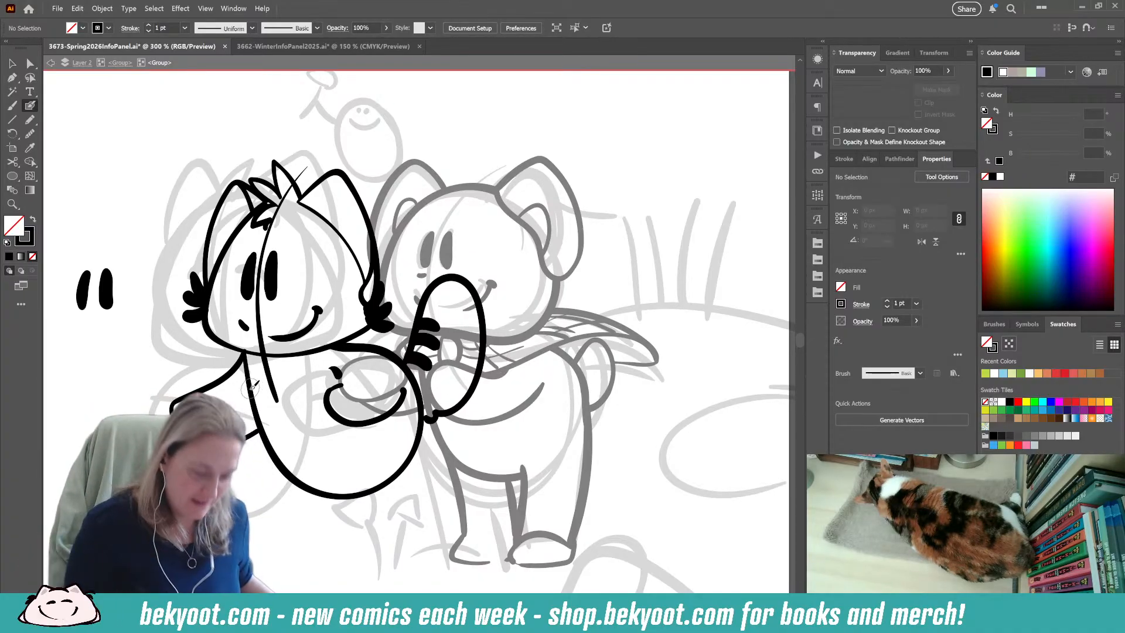
{"action": "left_click_drag", "start_coordinate": [239, 322], "coordinate": [246, 329]}
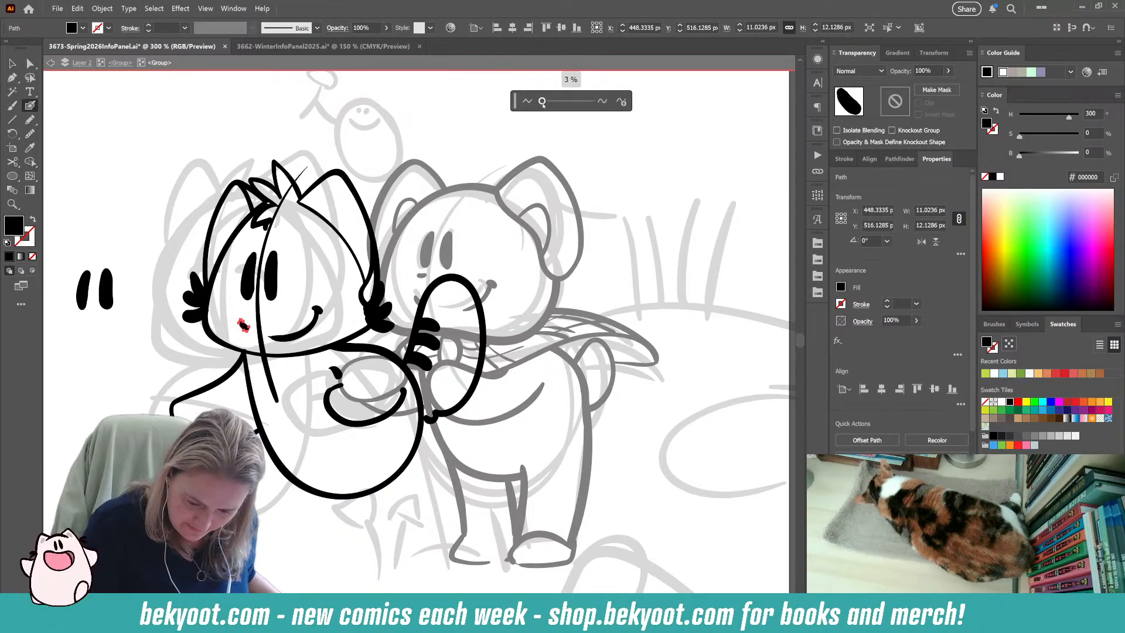
{"action": "left_click_drag", "start_coordinate": [270, 337], "coordinate": [318, 309]}
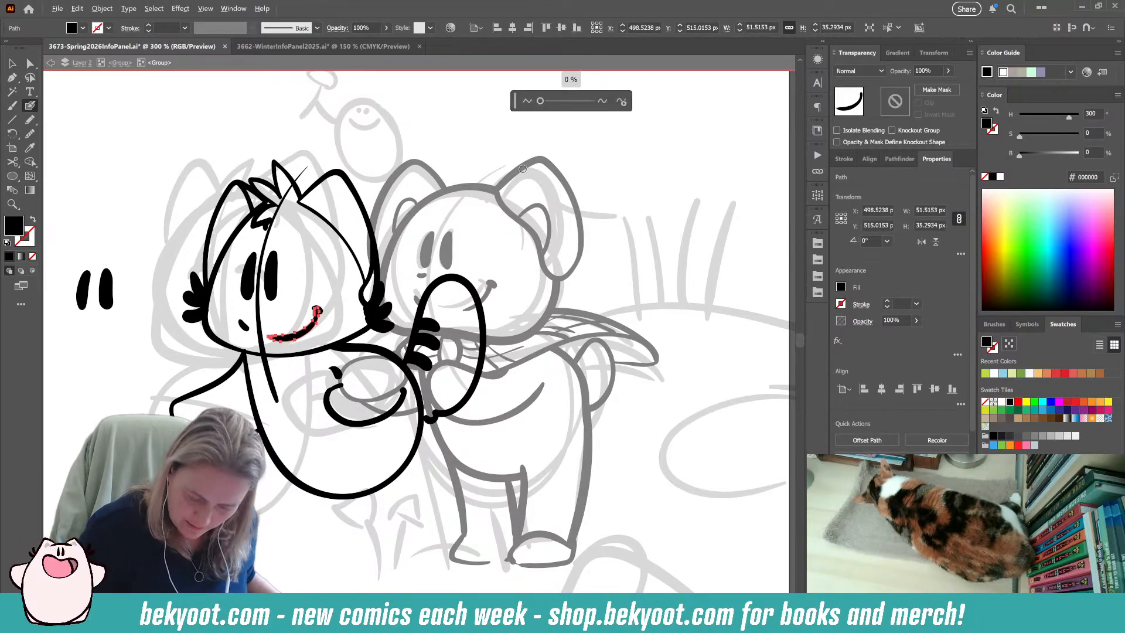
{"action": "left_click", "coordinate": [540, 102]}
{"action": "key", "text": "ctrl+shift+a"}
Smooth the lower and inner edge of the left character's outer eye, beside the face guideline.
{"action": "left_click_drag", "start_coordinate": [280, 387], "coordinate": [285, 360]}
{"action": "left_click", "coordinate": [253, 258], "text": "ctrl"}
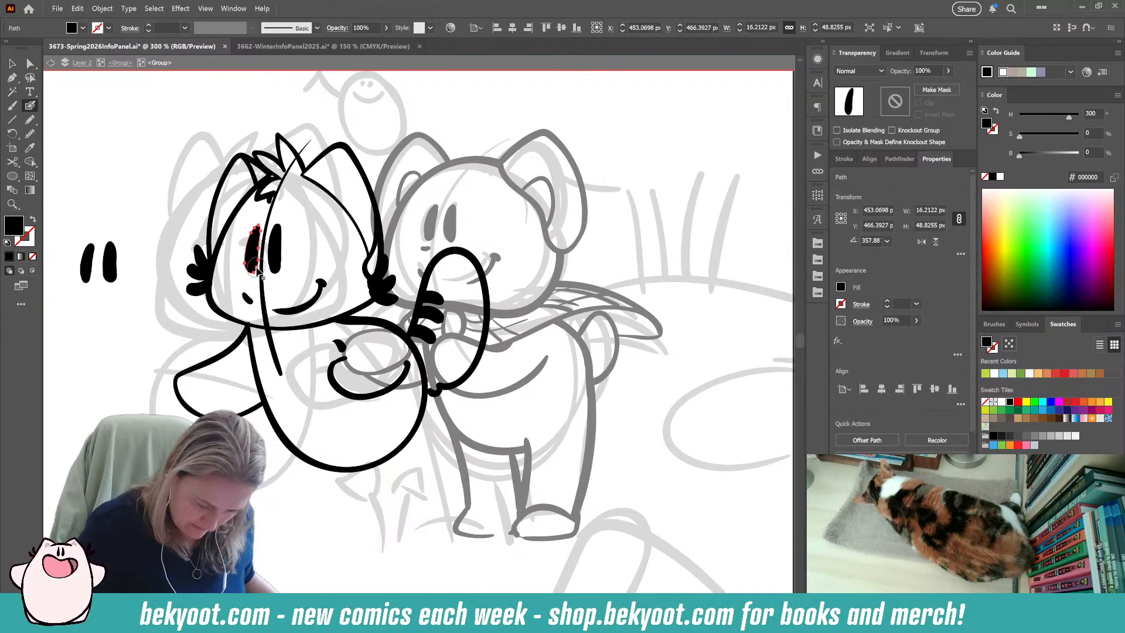
{"action": "key", "text": "ctrl+shift+a"}
{"action": "left_click", "coordinate": [254, 258], "text": "ctrl"}
{"action": "left_click", "coordinate": [30, 135]}
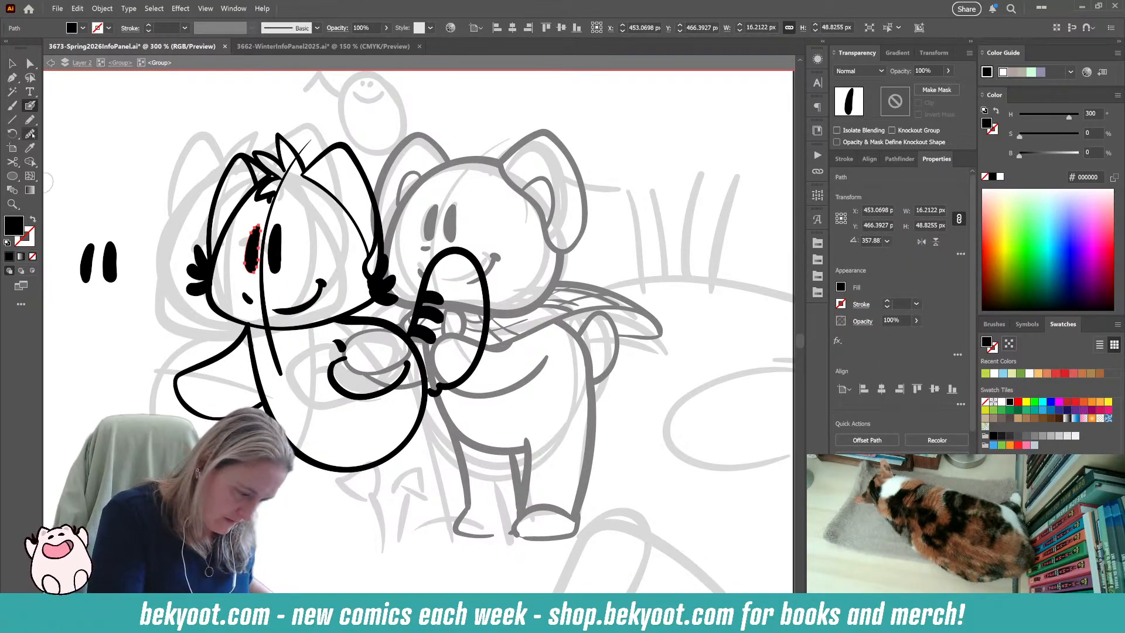
{"action": "left_click_drag", "start_coordinate": [258, 264], "coordinate": [255, 230]}
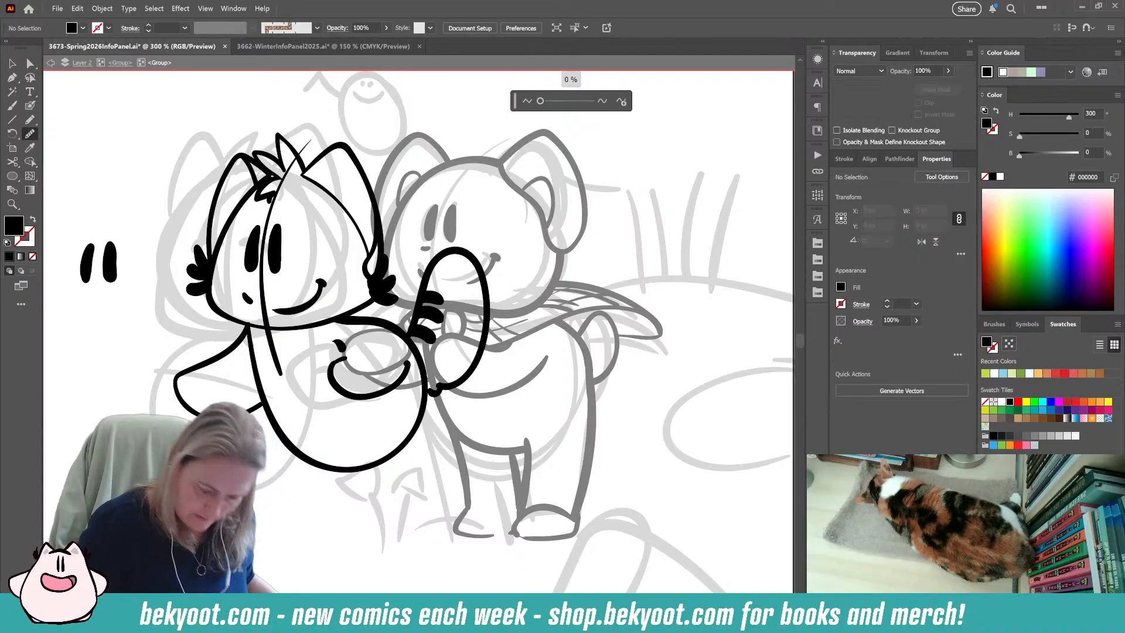
{"action": "key", "text": "ctrl+shift+a"}
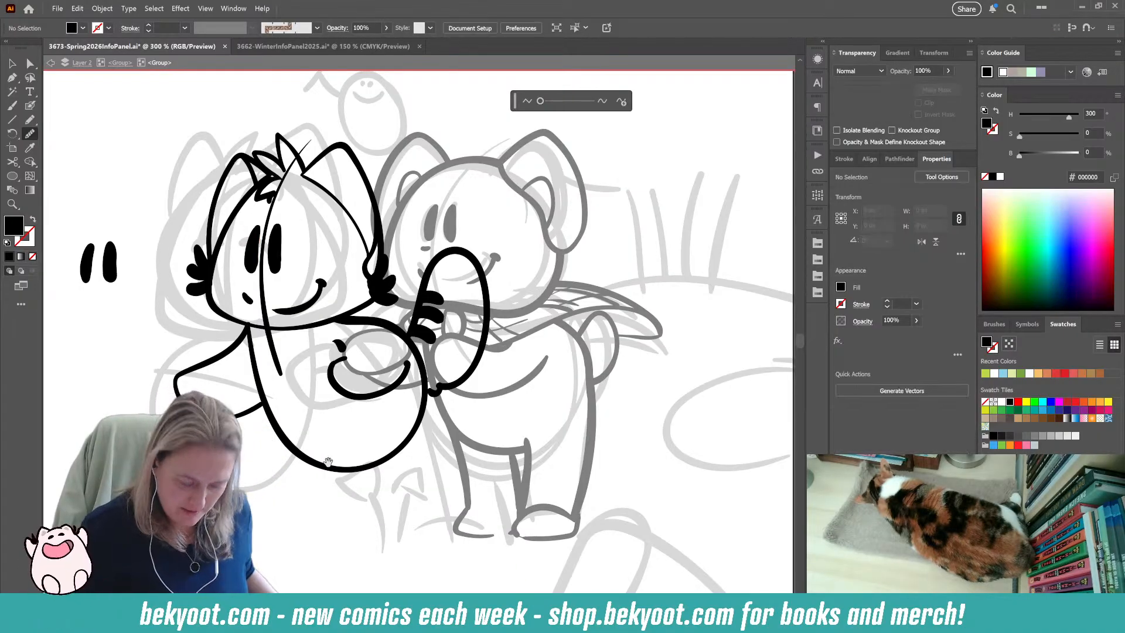
{"action": "scroll", "coordinate": [319, 513], "scroll_direction": "down", "scroll_amount": 1}
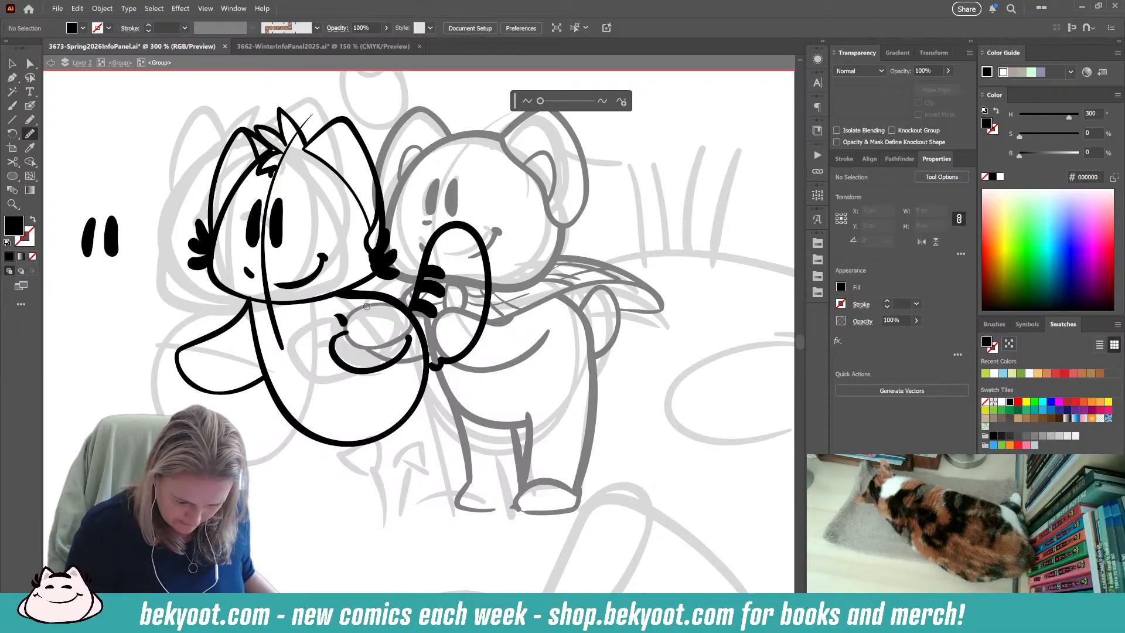
{"action": "left_click", "coordinate": [30, 105]}
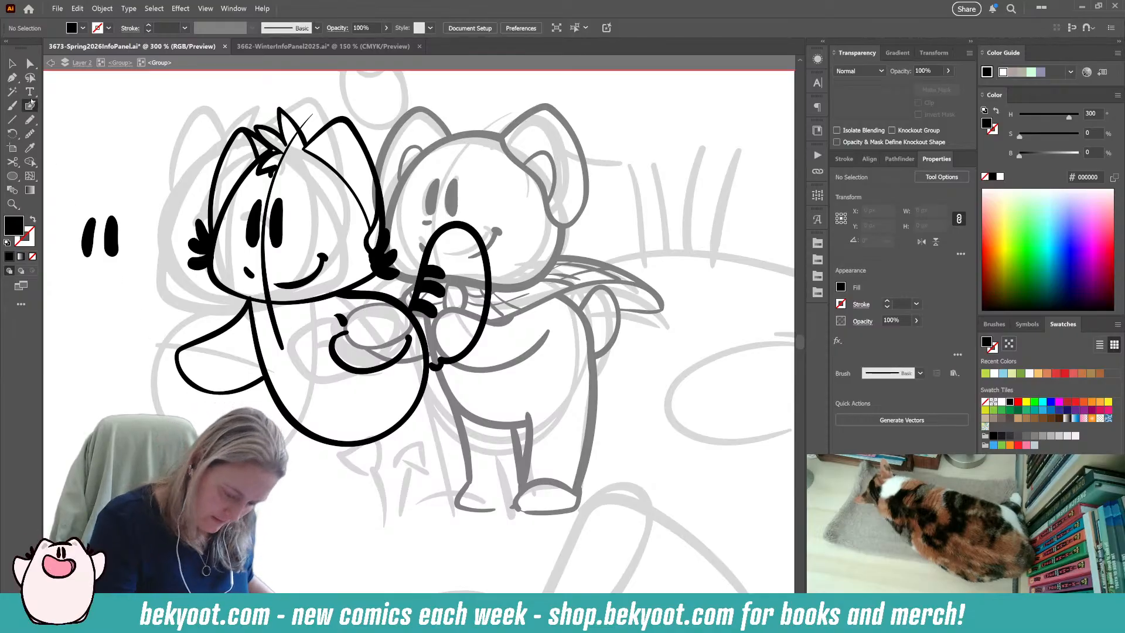
{"action": "left_click", "coordinate": [257, 339]}
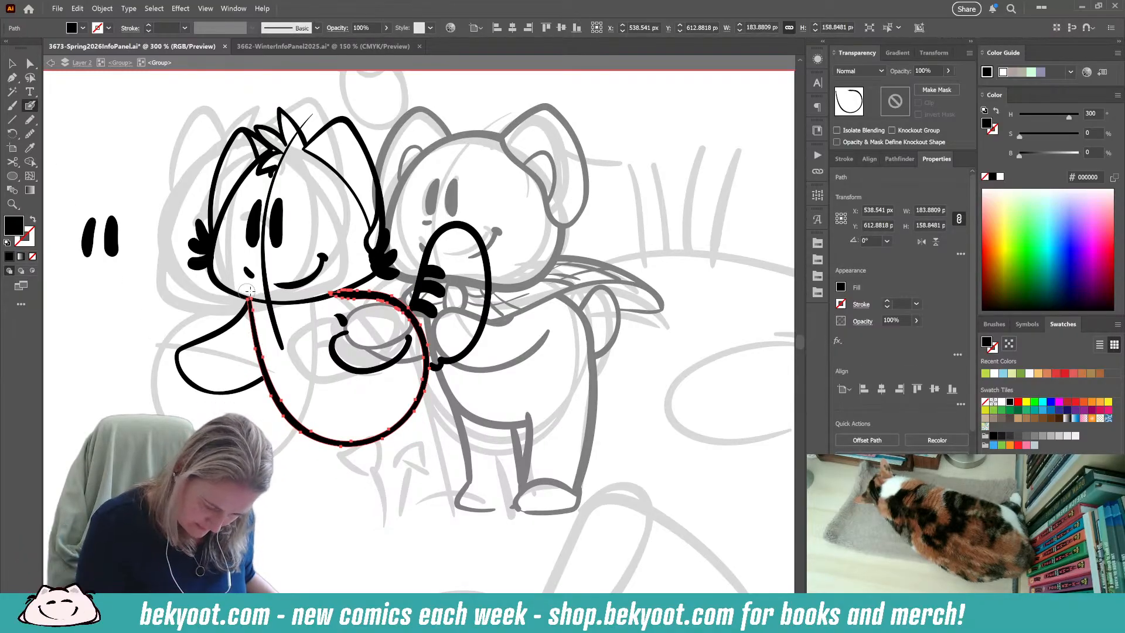
{"action": "left_click", "coordinate": [243, 336], "text": "ctrl"}
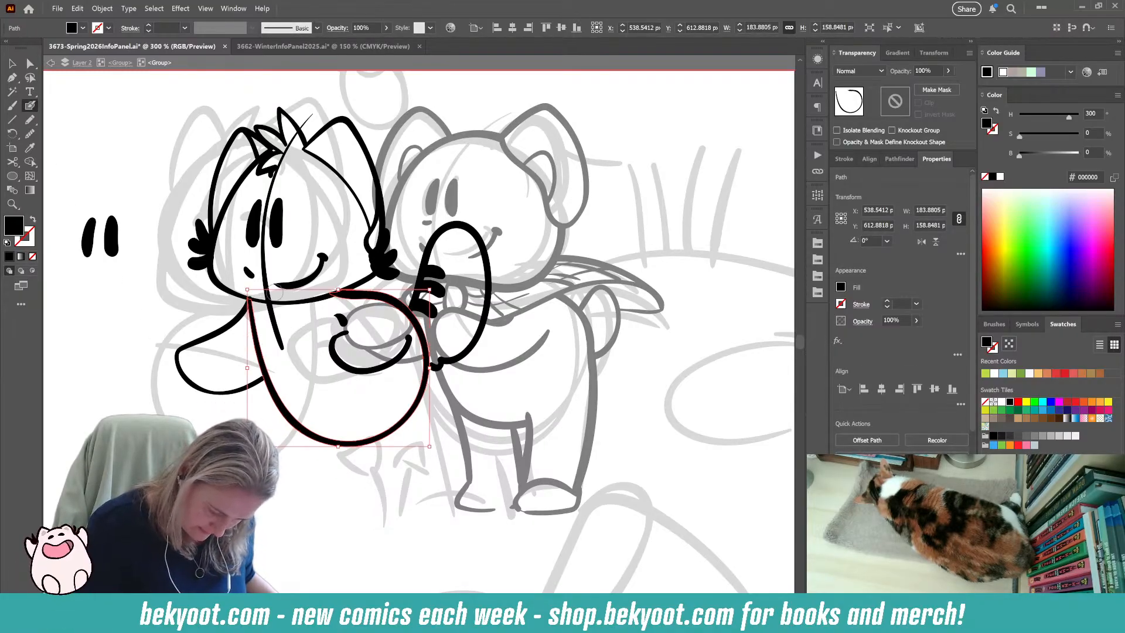
{"action": "left_click", "coordinate": [253, 297], "text": "ctrl"}
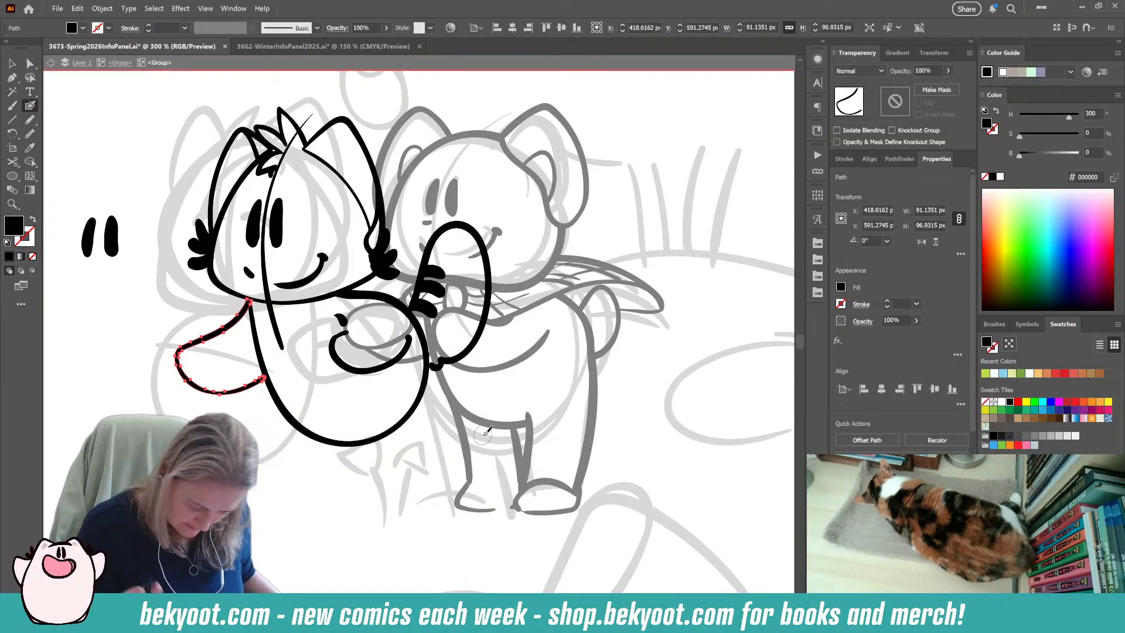
{"action": "left_click", "coordinate": [352, 473], "text": "ctrl"}
Ink a slightly curved leg line running down from the lower outer edge of the left character's body.
{"action": "left_click_drag", "start_coordinate": [380, 386], "coordinate": [373, 354]}
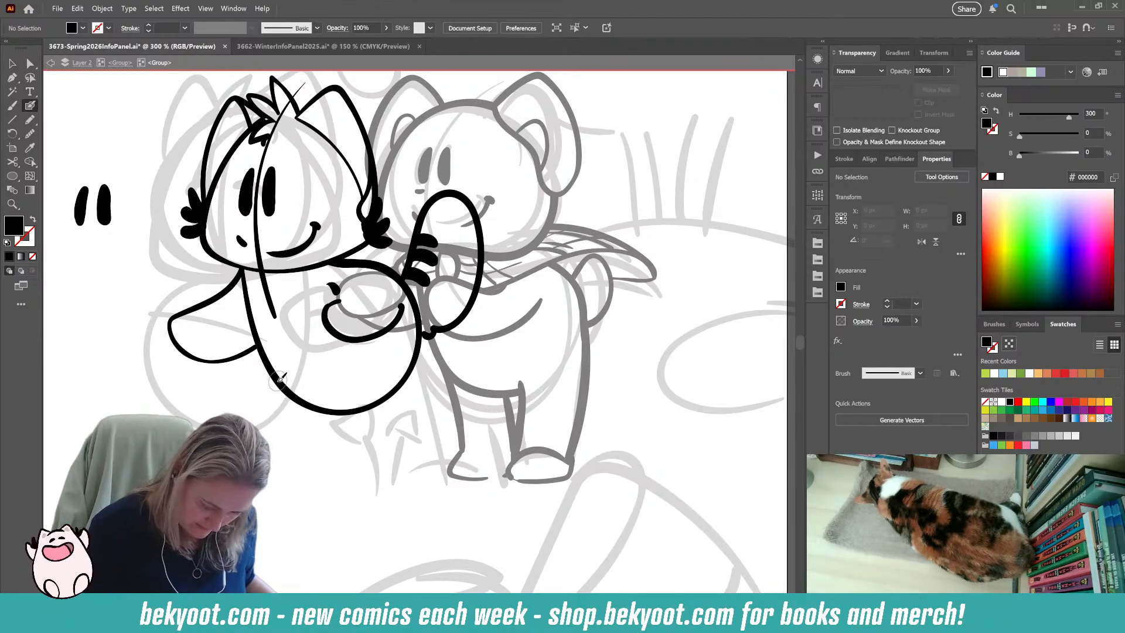
{"action": "left_click_drag", "start_coordinate": [280, 379], "coordinate": [296, 468]}
{"action": "key", "text": "v"}
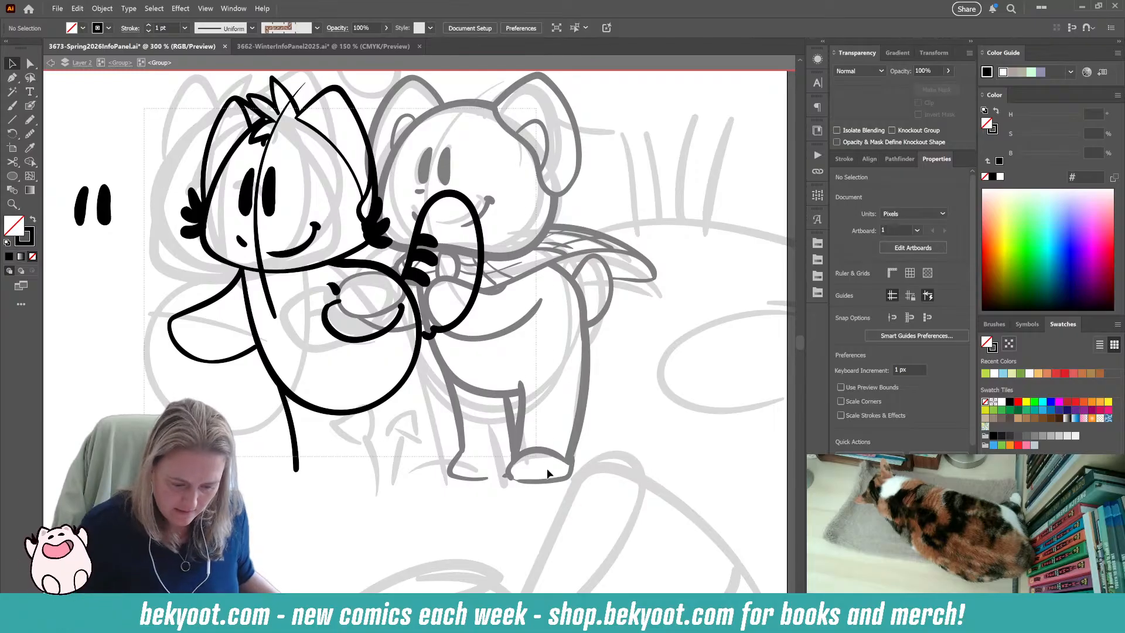
{"action": "key", "text": "ctrl+a"}
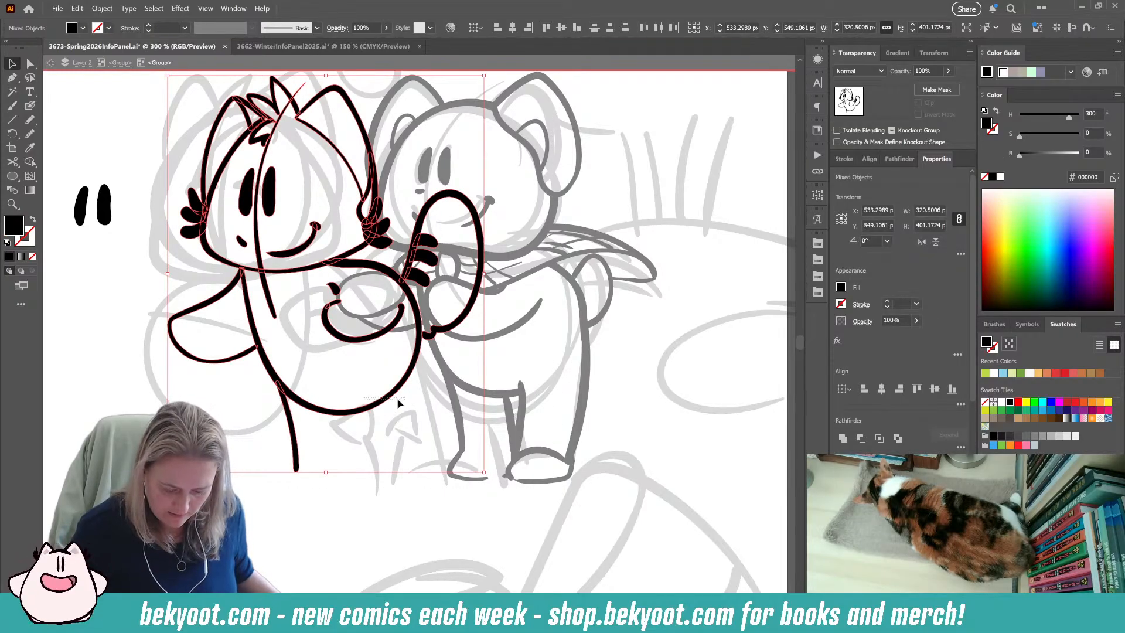
{"action": "left_click", "coordinate": [358, 413]}
{"action": "left_click", "coordinate": [392, 497]}
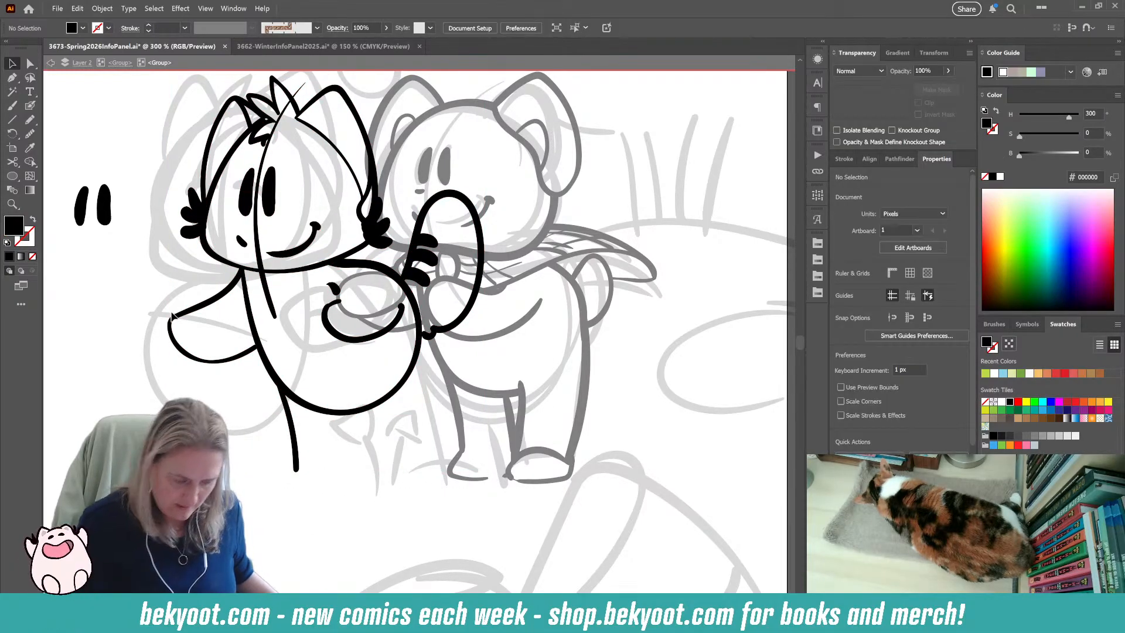
Try to ink an inner leg line and the start of a second leg below the left character's body.
{"action": "left_click", "coordinate": [31, 106]}
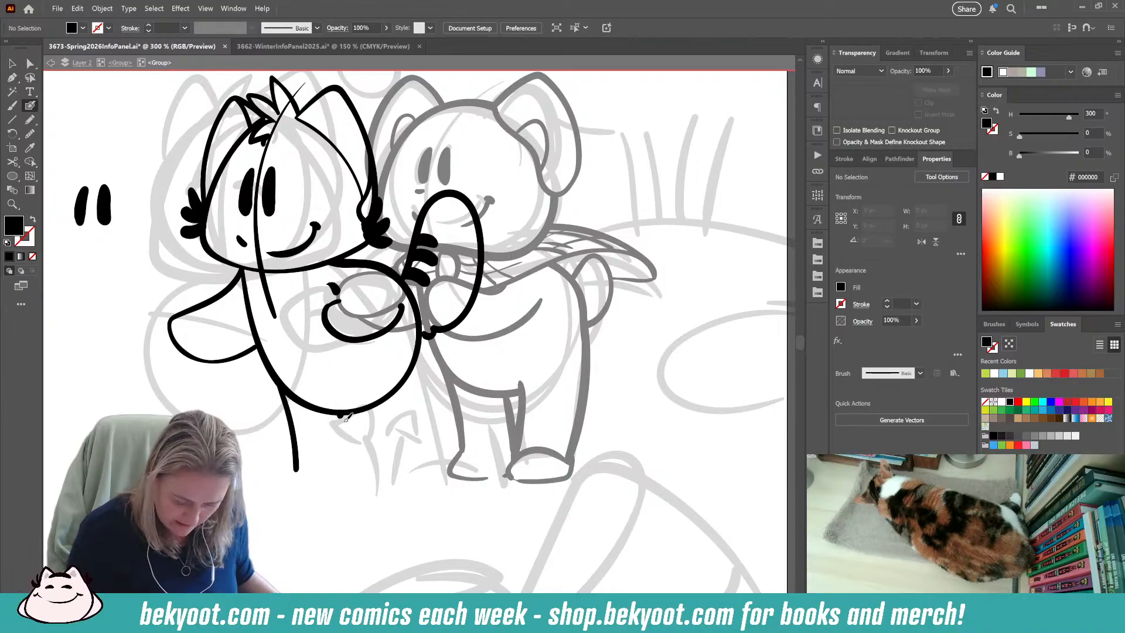
{"action": "left_click_drag", "start_coordinate": [342, 416], "coordinate": [353, 461]}
{"action": "left_click_drag", "start_coordinate": [342, 410], "coordinate": [358, 468]}
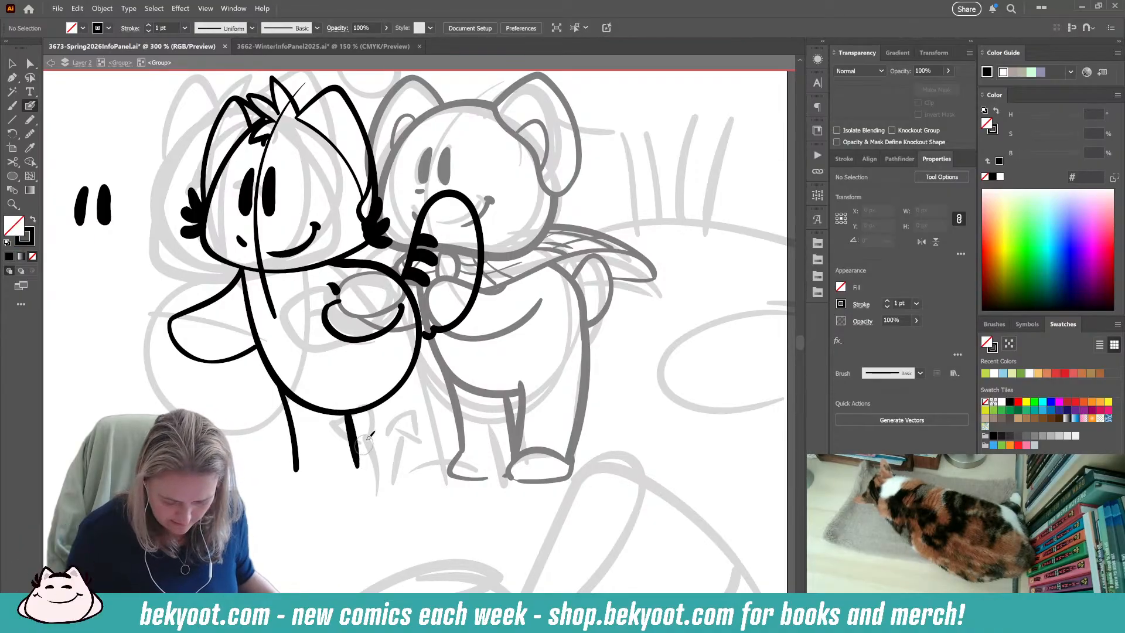
{"action": "left_click_drag", "start_coordinate": [363, 402], "coordinate": [364, 478]}
{"action": "key", "text": "ctrl+z"}
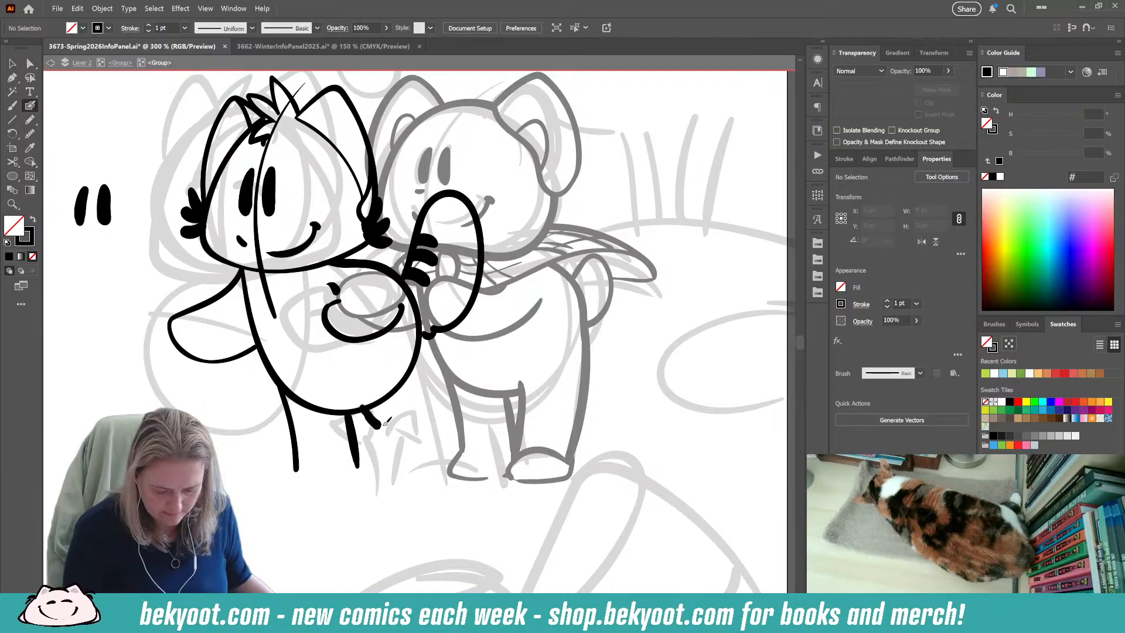
{"action": "left_click_drag", "start_coordinate": [385, 422], "coordinate": [425, 323]}
{"action": "key", "text": "ctrl+z"}
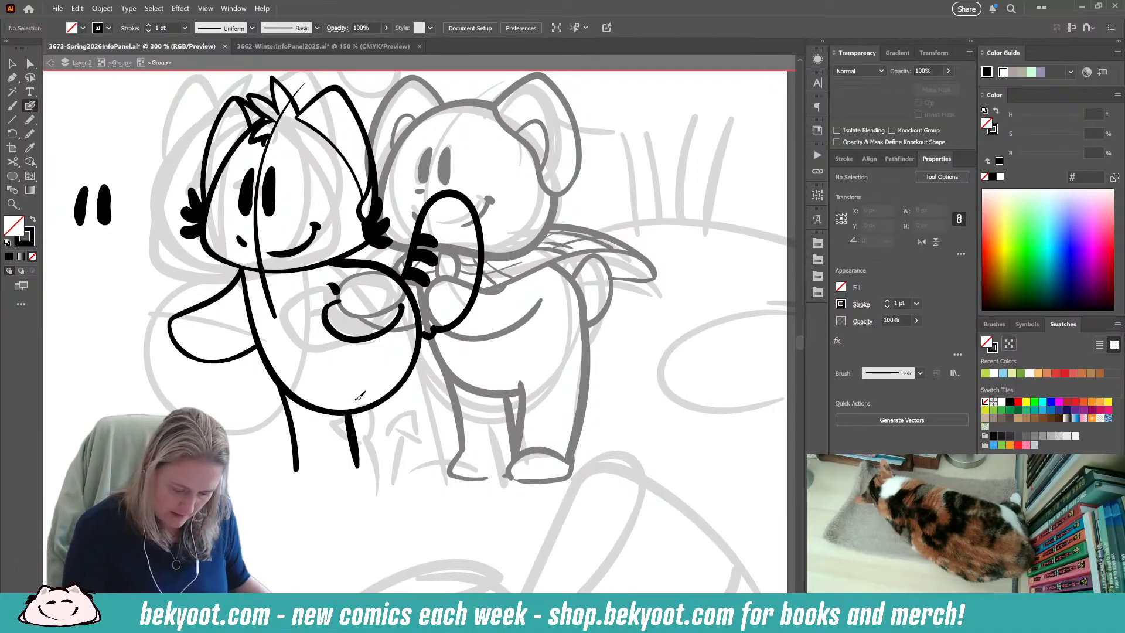
{"action": "mouse_move", "coordinate": [387, 414]}
{"action": "left_mouse_down"}
{"action": "mouse_move", "coordinate": [417, 392]}
{"action": "mouse_move", "coordinate": [425, 345]}
{"action": "mouse_move", "coordinate": [404, 278]}
{"action": "left_mouse_up"}
{"action": "key", "text": "ctrl+z"}
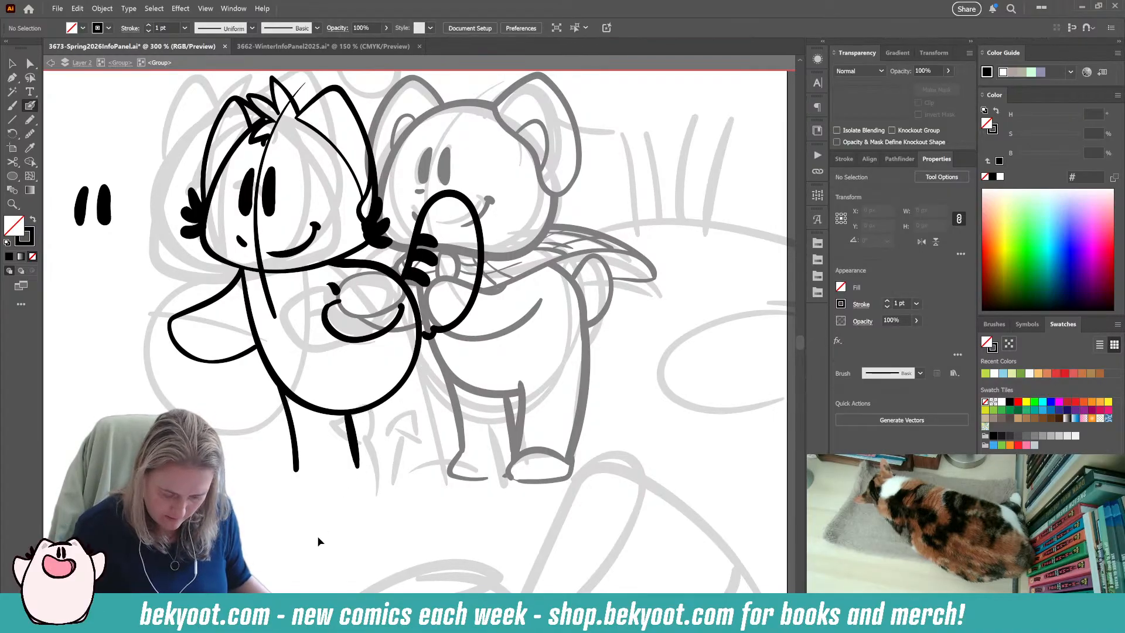
Delete the two leg lines hanging below the left character's body.
{"action": "left_click", "coordinate": [350, 441], "text": "ctrl"}
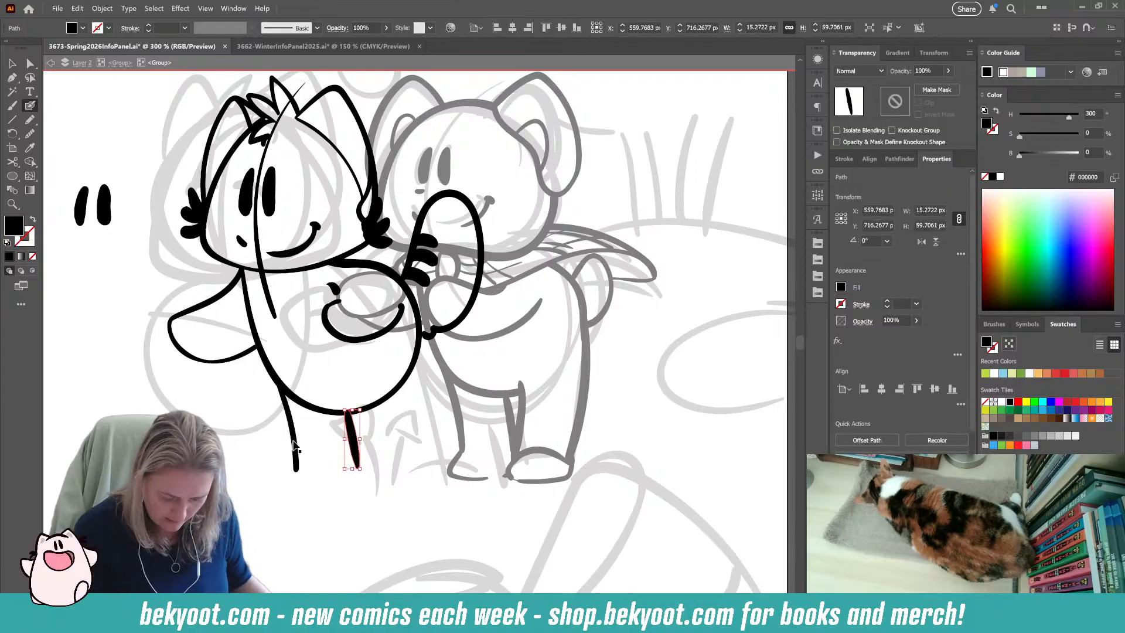
{"action": "left_click", "coordinate": [294, 445], "text": "ctrl+shift"}
{"action": "key", "text": "Delete"}
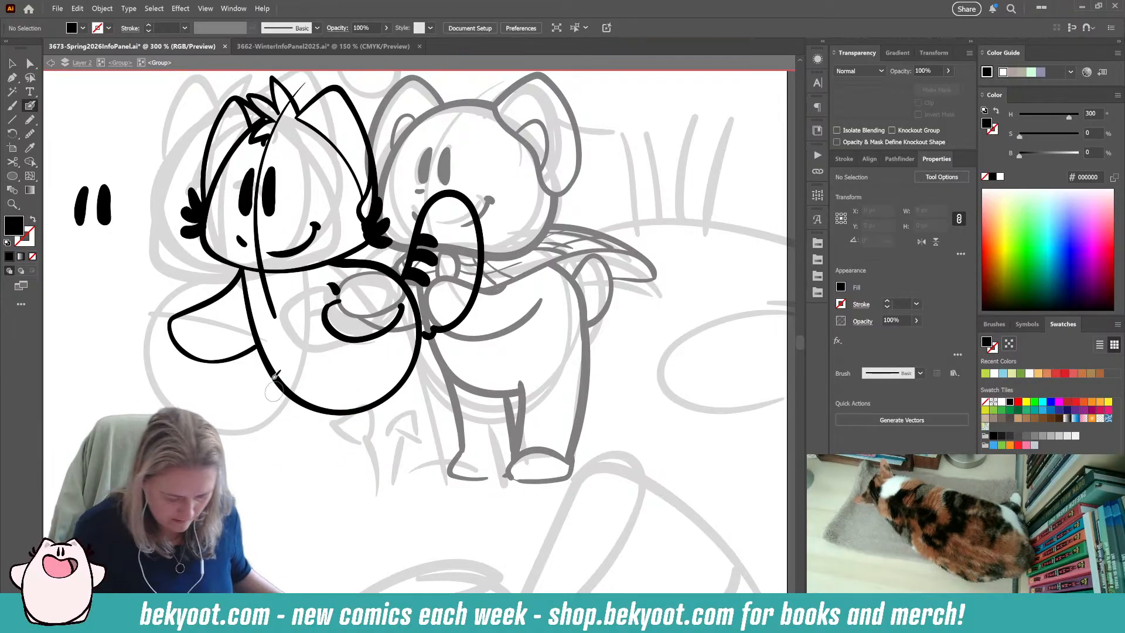
Try a curved stroke beneath the left character's body and a horseshoe-shaped raised leg below its outer side.
{"action": "left_click", "coordinate": [330, 432], "text": "ctrl"}
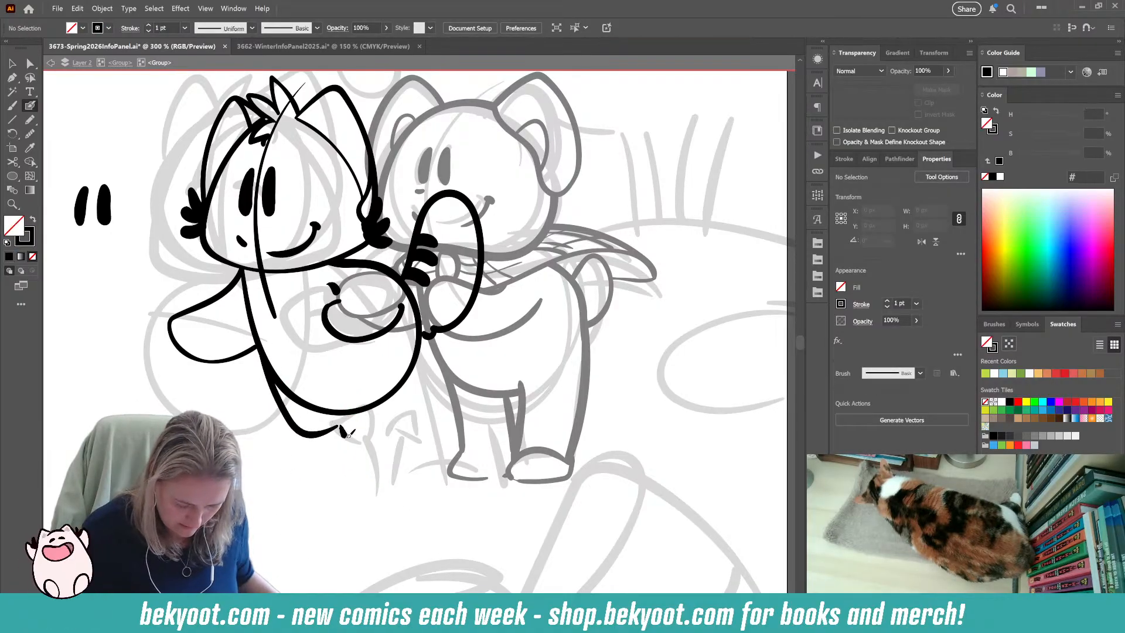
{"action": "key", "text": "Delete"}
{"action": "left_click_drag", "start_coordinate": [263, 449], "coordinate": [319, 459]}
{"action": "key", "text": "shift+x"}
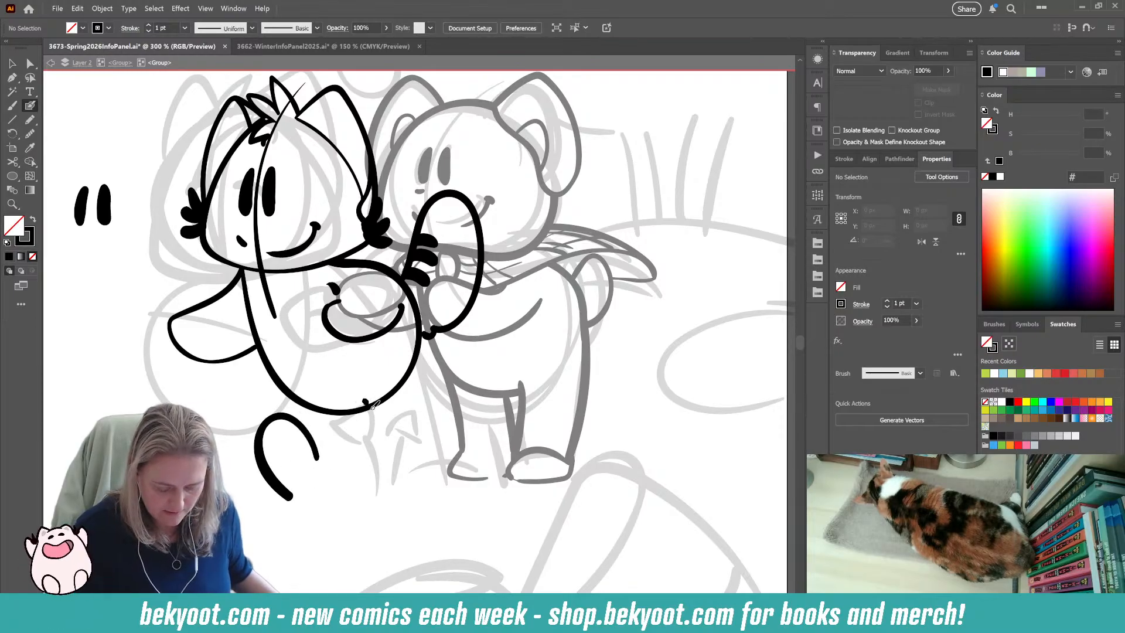
Ink a curved leg line down from the body's lower inner edge and move the horseshoe-shaped leg up against the body.
{"action": "left_click_drag", "start_coordinate": [365, 401], "coordinate": [385, 469]}
{"action": "left_click_drag", "start_coordinate": [287, 495], "coordinate": [280, 478]}
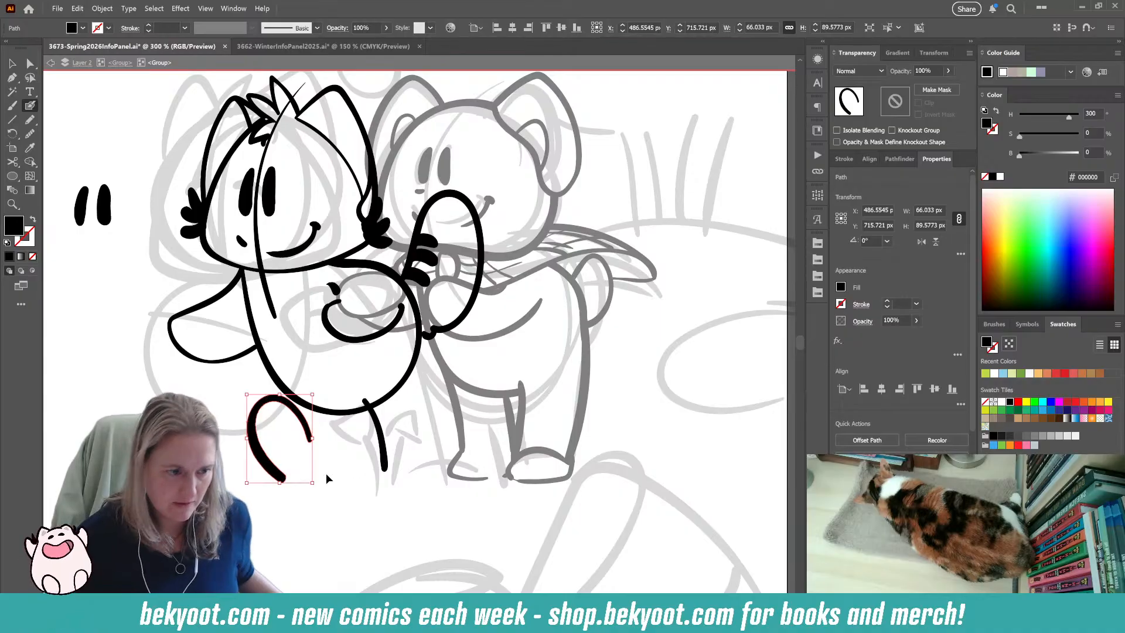
{"action": "key", "text": "ctrl+shift+a"}
Ink the left character's inner leg with a long line down from the body's edge, and add a rounded foot with a flat sole.
{"action": "left_click_drag", "start_coordinate": [356, 488], "coordinate": [347, 459]}
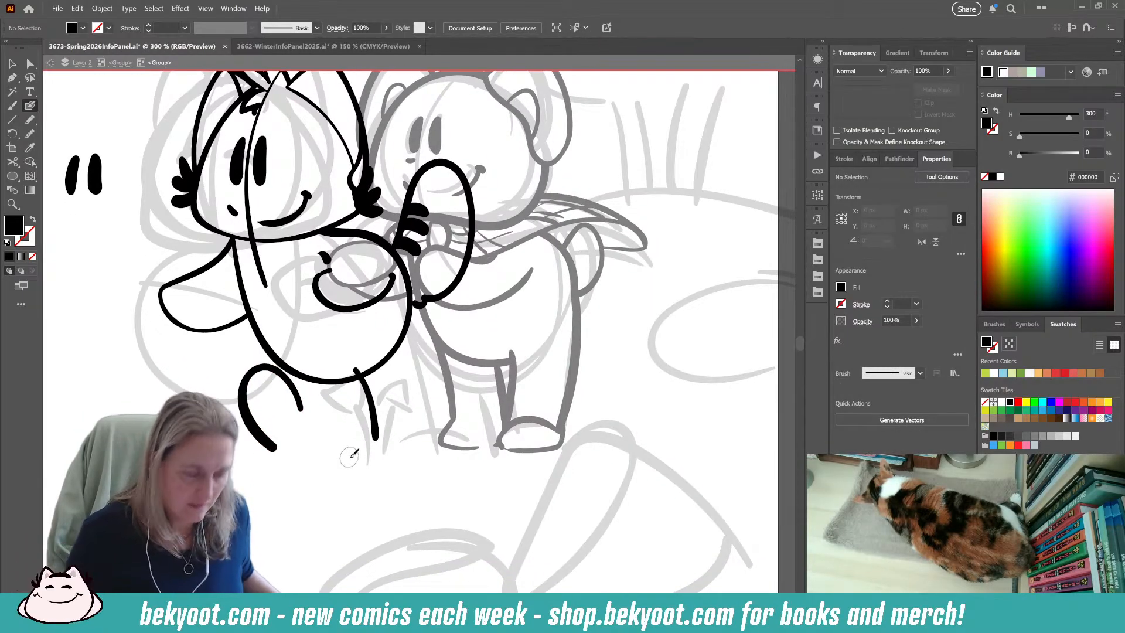
{"action": "left_click_drag", "start_coordinate": [411, 274], "coordinate": [434, 444]}
{"action": "key", "text": "ctrl+z"}
{"action": "left_click_drag", "start_coordinate": [413, 297], "coordinate": [432, 431]}
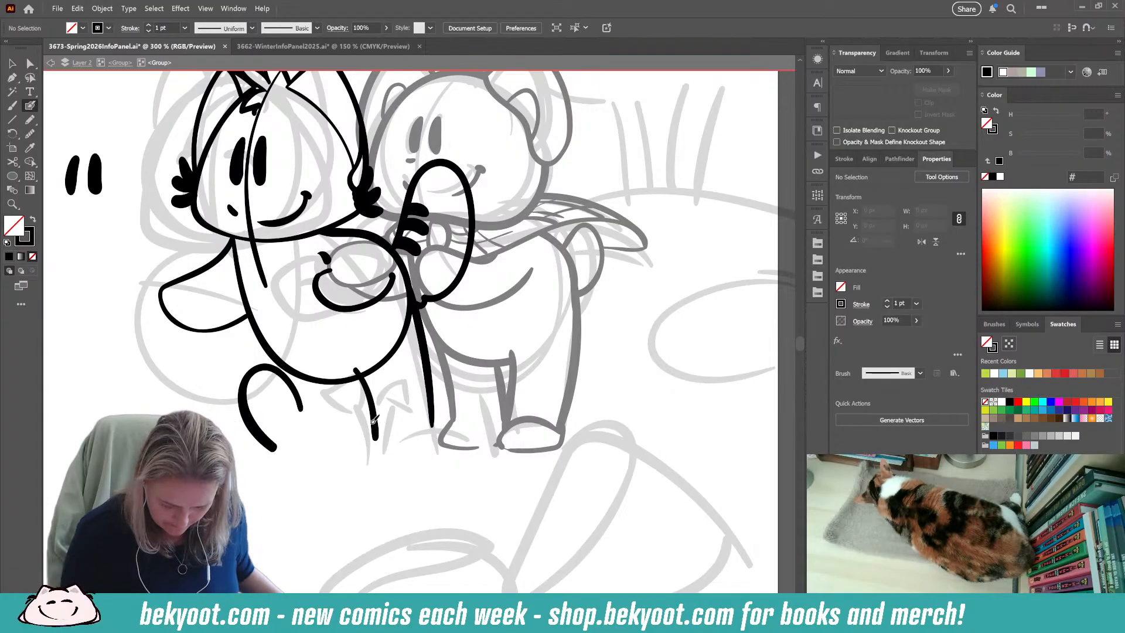
{"action": "key", "text": "ctrl+z"}
{"action": "key", "text": "ctrl+z"}
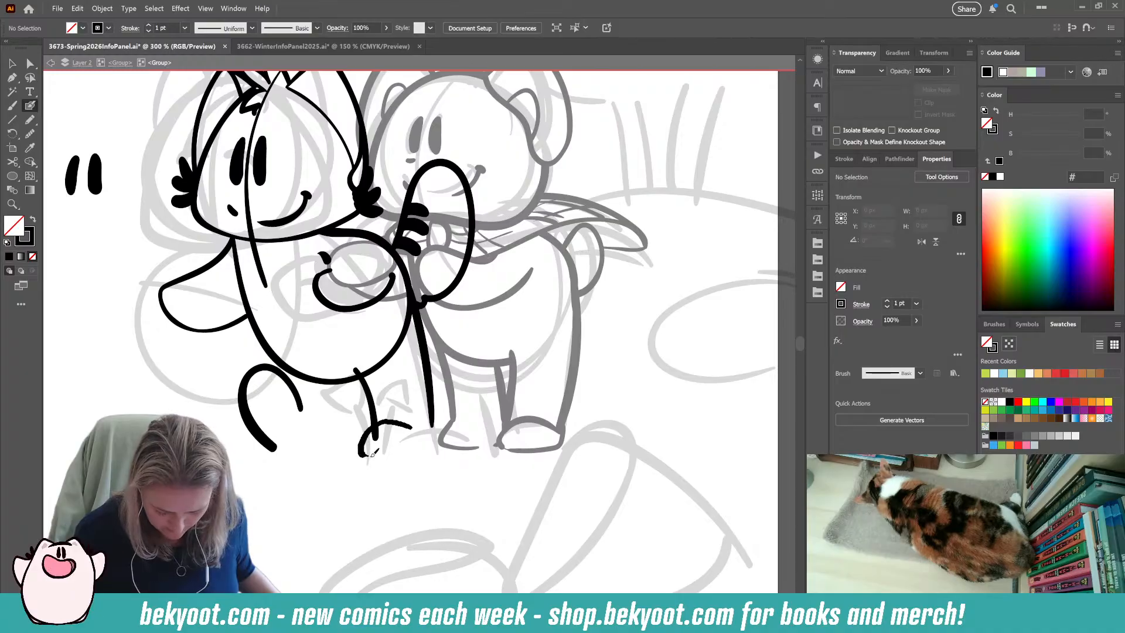
{"action": "left_click_drag", "start_coordinate": [417, 452], "coordinate": [420, 450]}
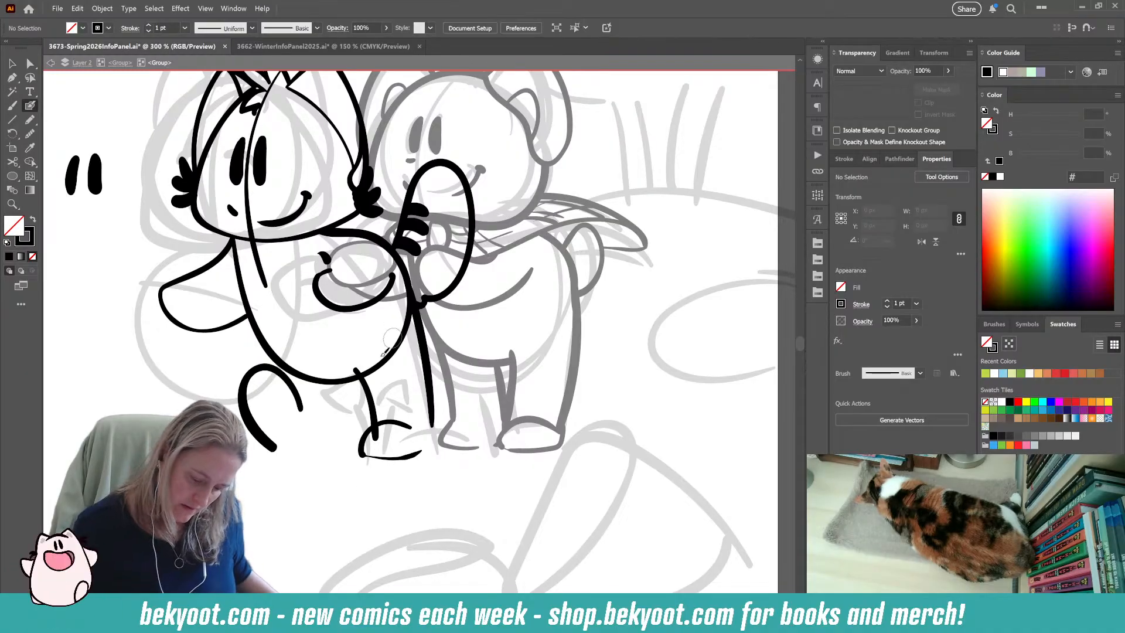
Try a slanted line joining the raised leg to the body, and delete both that line and the horseshoe-shaped stroke.
{"action": "left_click_drag", "start_coordinate": [289, 448], "coordinate": [340, 381]}
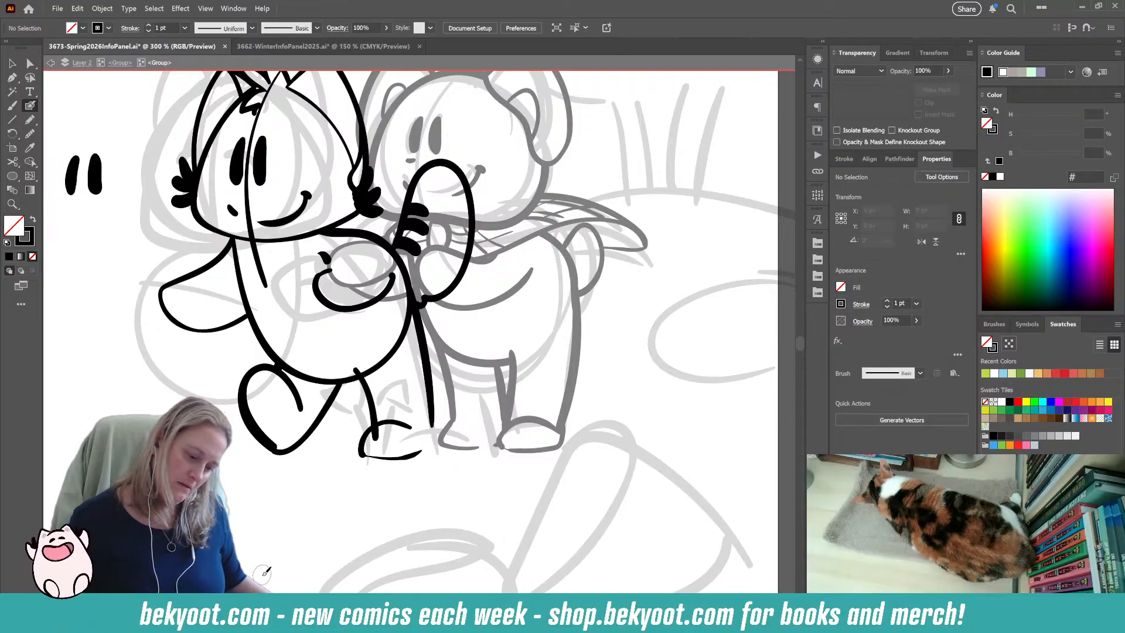
{"action": "left_click_drag", "start_coordinate": [444, 449], "coordinate": [394, 508]}
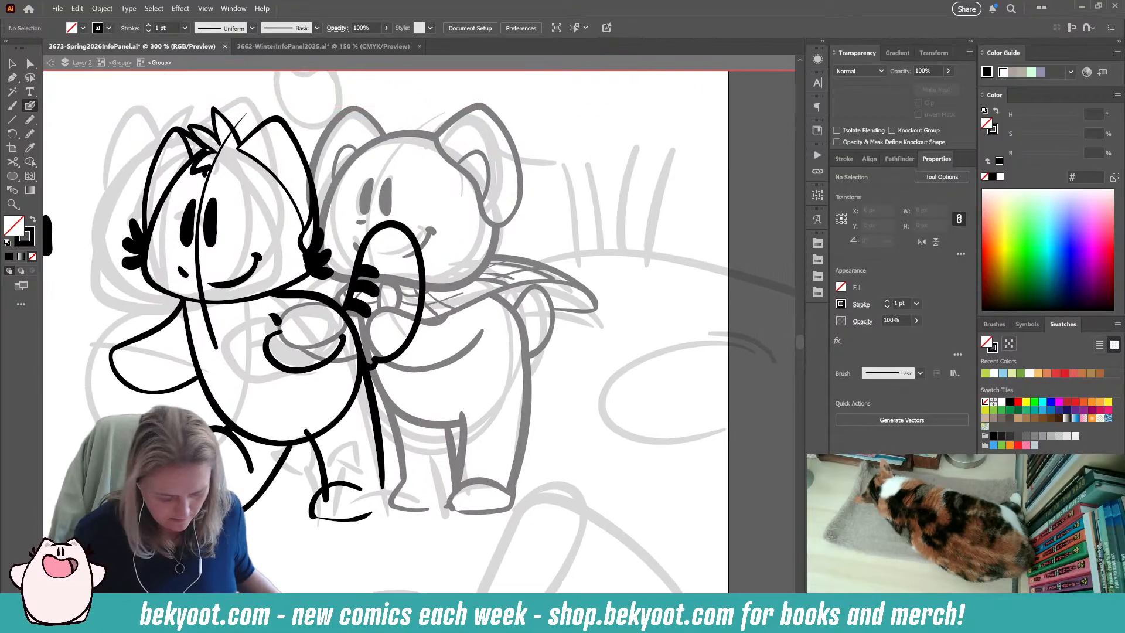
{"action": "left_click", "coordinate": [250, 463], "text": "ctrl"}
{"action": "key", "text": "Delete"}
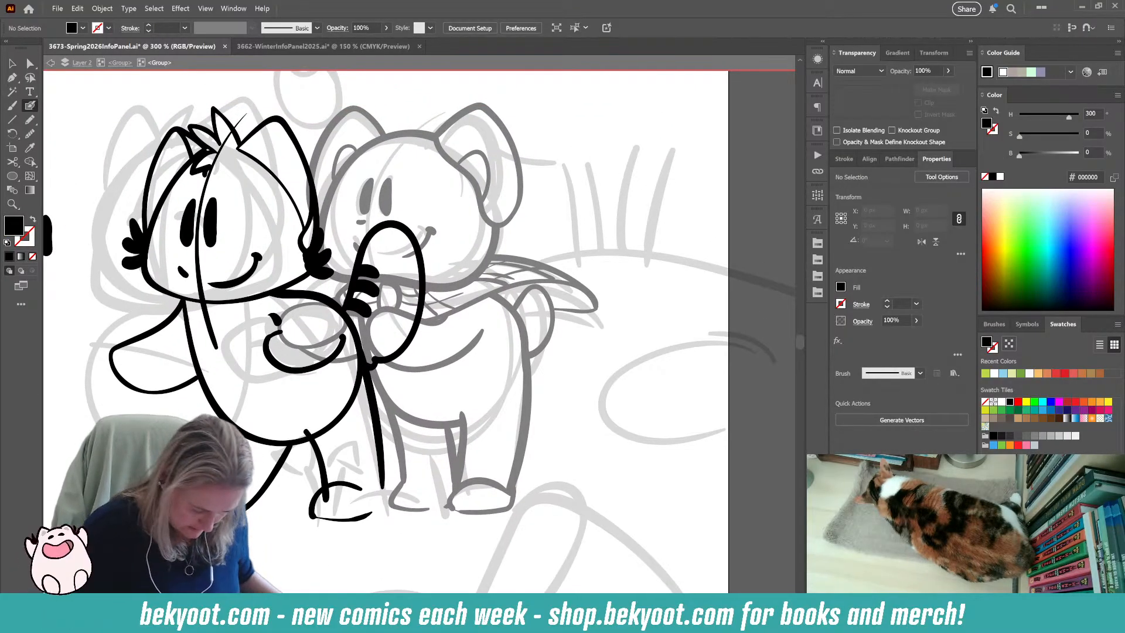
{"action": "key", "text": "shift+x"}
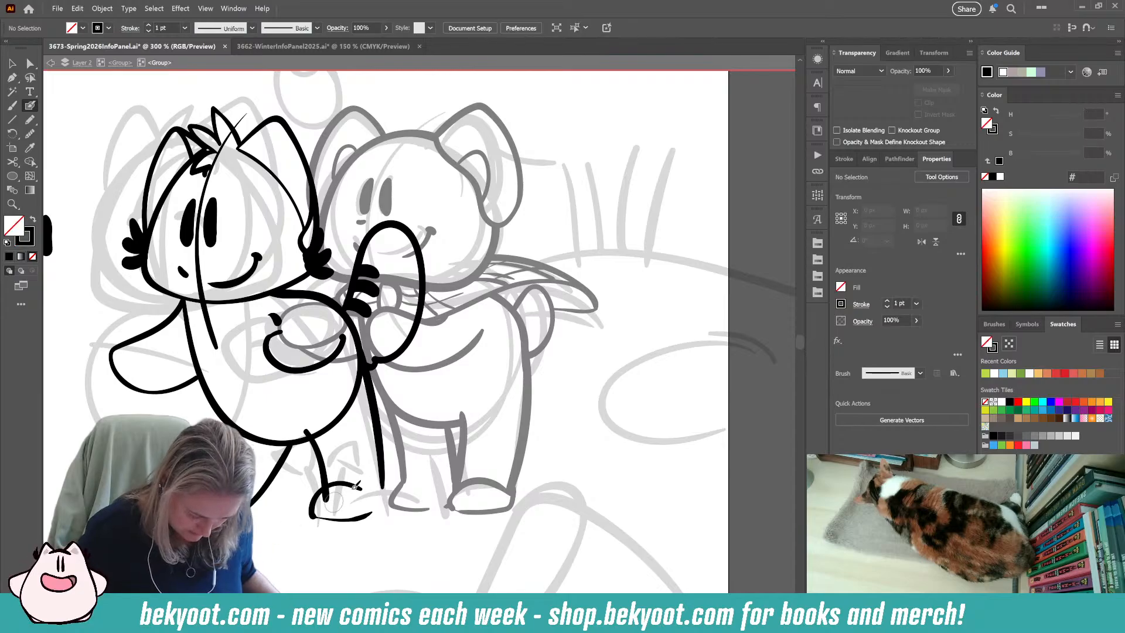
{"action": "key", "text": "shift+x"}
{"action": "left_click_drag", "start_coordinate": [290, 548], "coordinate": [387, 519]}
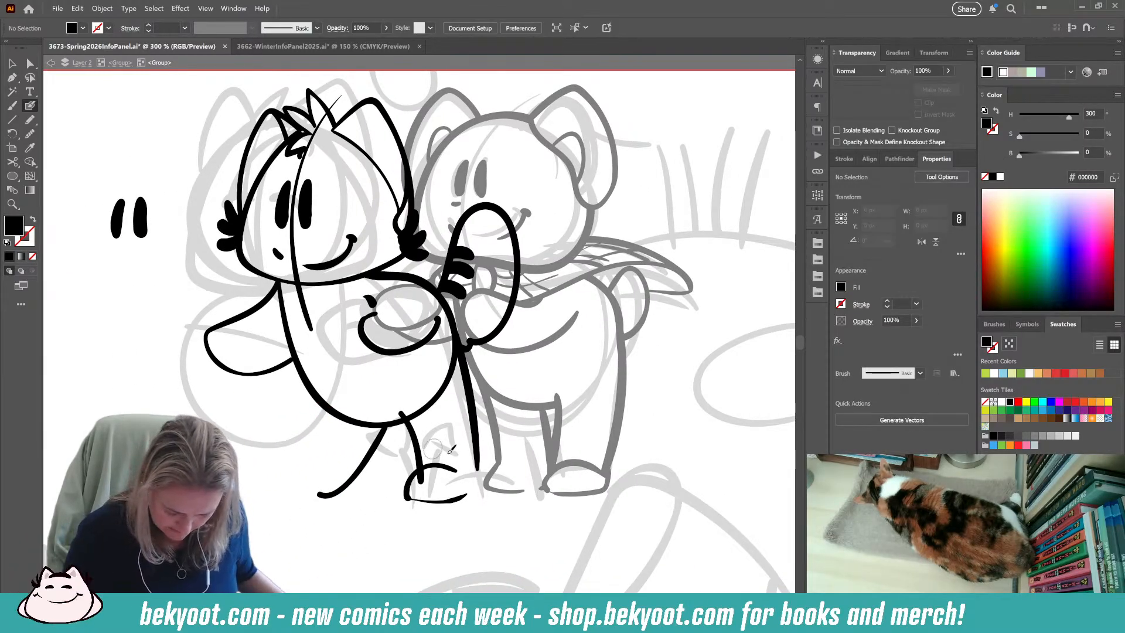
{"action": "left_click", "coordinate": [363, 460], "text": "ctrl"}
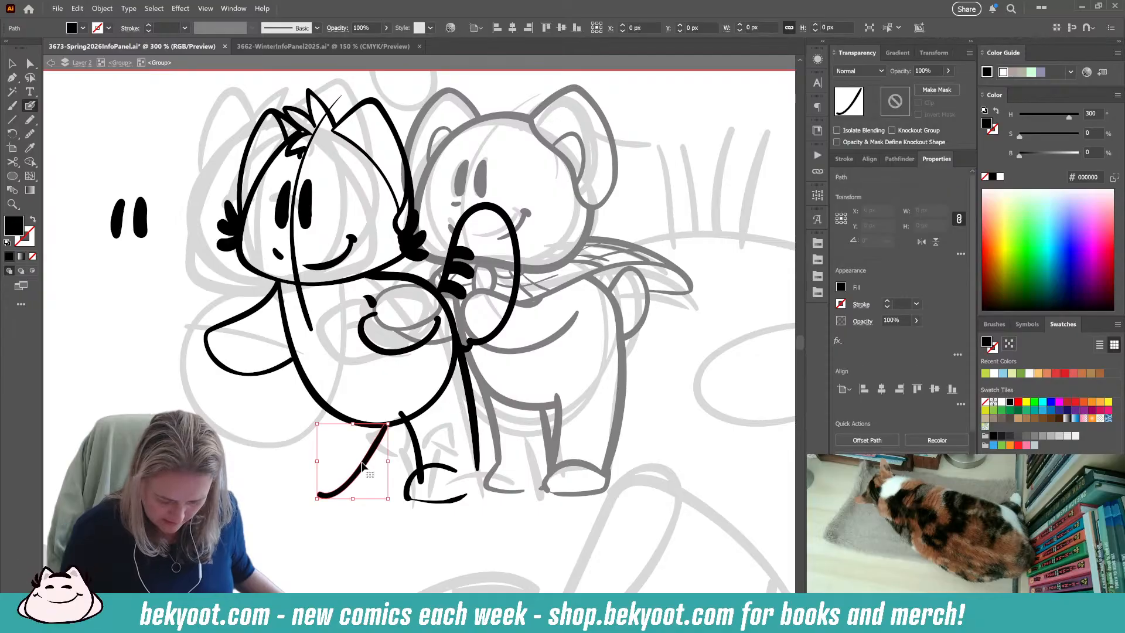
{"action": "key", "text": "Delete"}
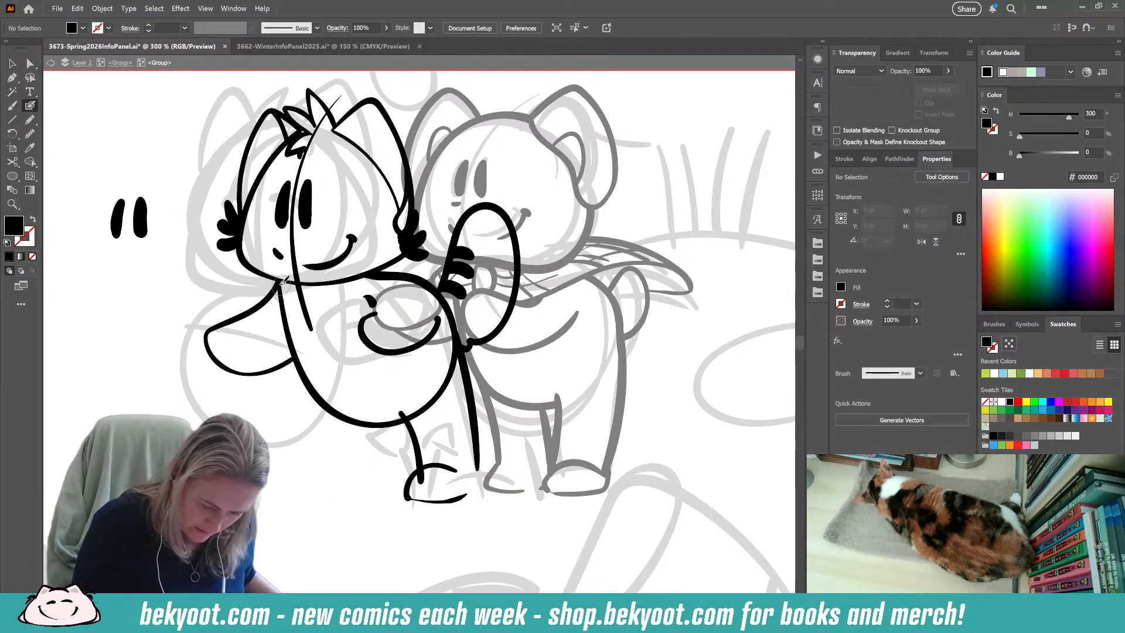
Ink the left character's clothing lines: a V neckline, a curved hem along the lower belly and a line across the outer hand.
{"action": "key", "text": "shift+x"}
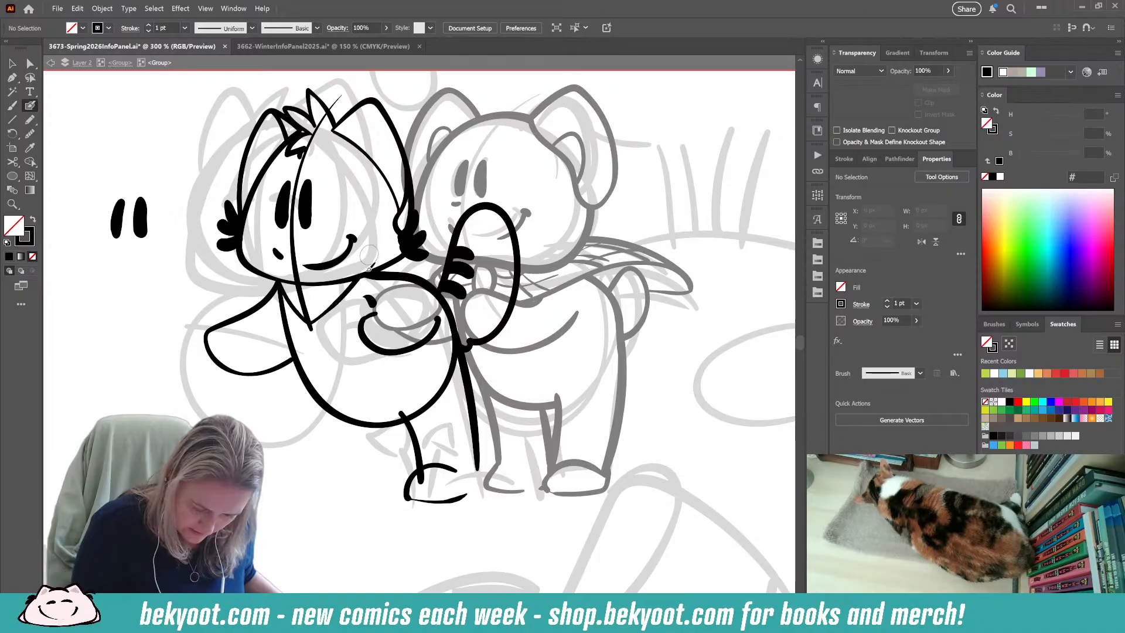
{"action": "mouse_move", "coordinate": [357, 406]}
{"action": "left_mouse_down"}
{"action": "mouse_move", "coordinate": [393, 405]}
{"action": "mouse_move", "coordinate": [427, 381]}
{"action": "left_mouse_up"}
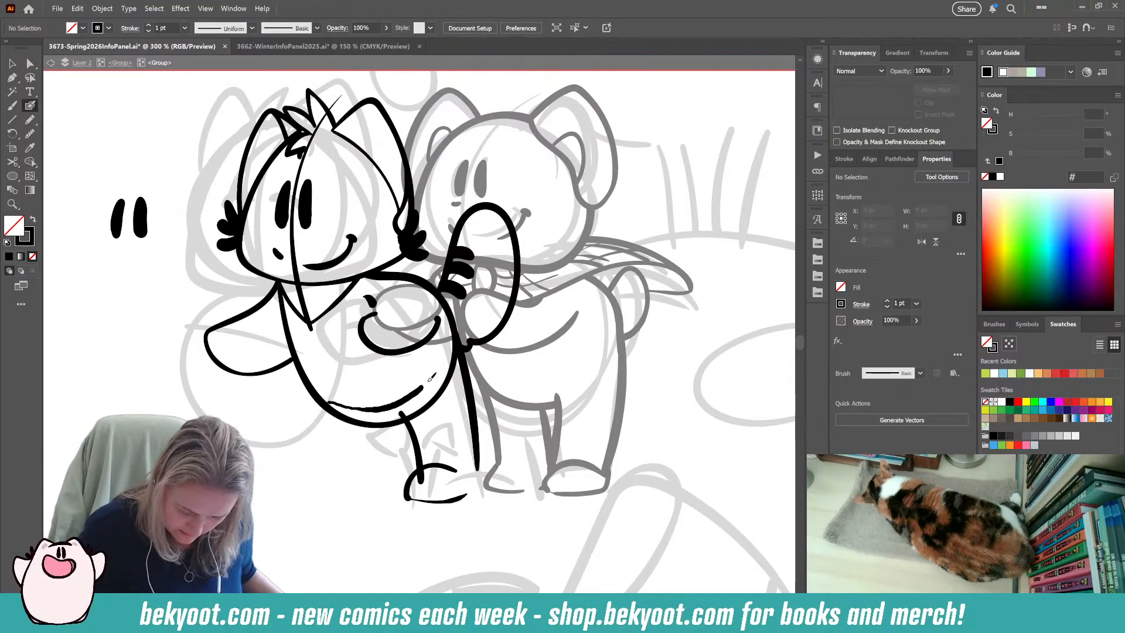
{"action": "left_click_drag", "start_coordinate": [453, 335], "coordinate": [454, 330]}
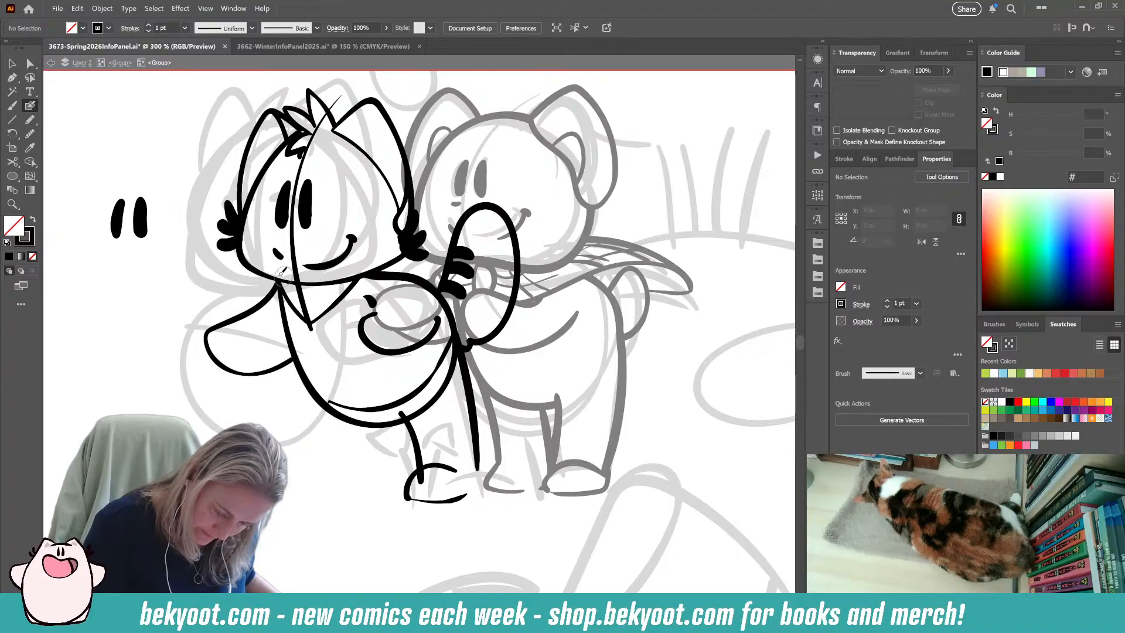
{"action": "left_click_drag", "start_coordinate": [239, 318], "coordinate": [263, 371]}
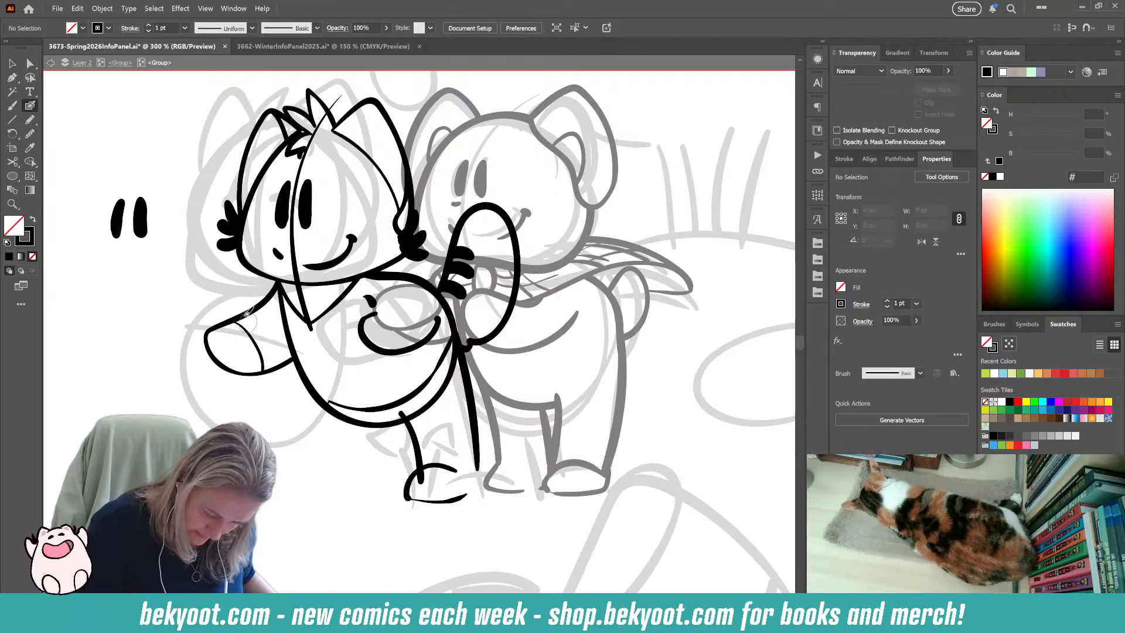
Try to ink a thick, rounded sleeve cuff around the left character's outer arm, just behind the hand line.
{"action": "left_click_drag", "start_coordinate": [241, 311], "coordinate": [274, 344]}
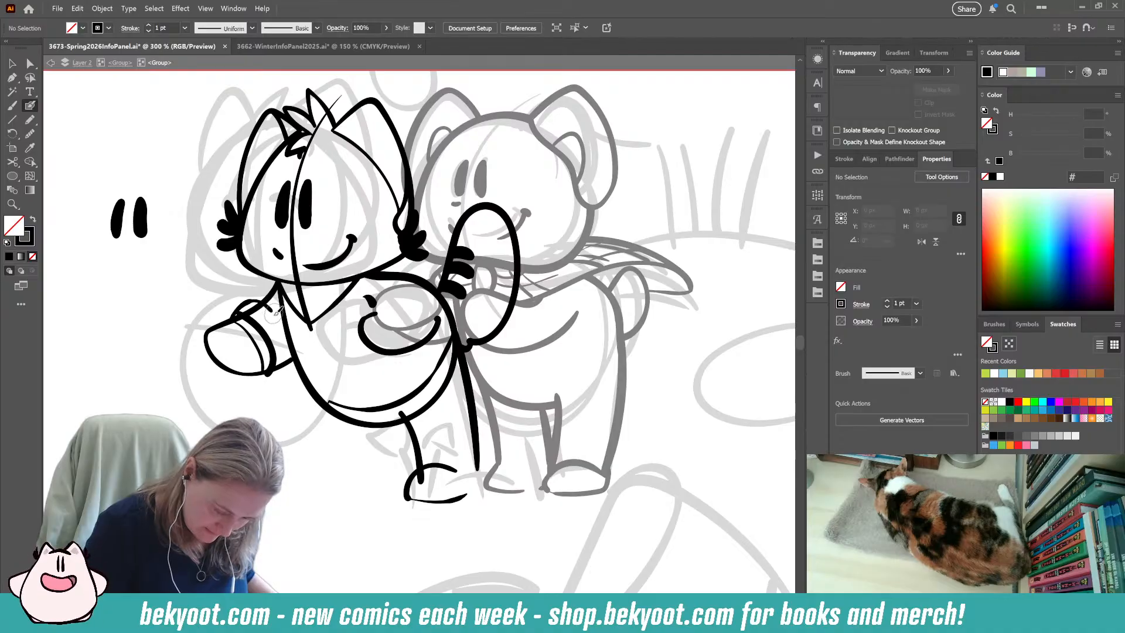
{"action": "left_click", "coordinate": [256, 328], "text": "ctrl"}
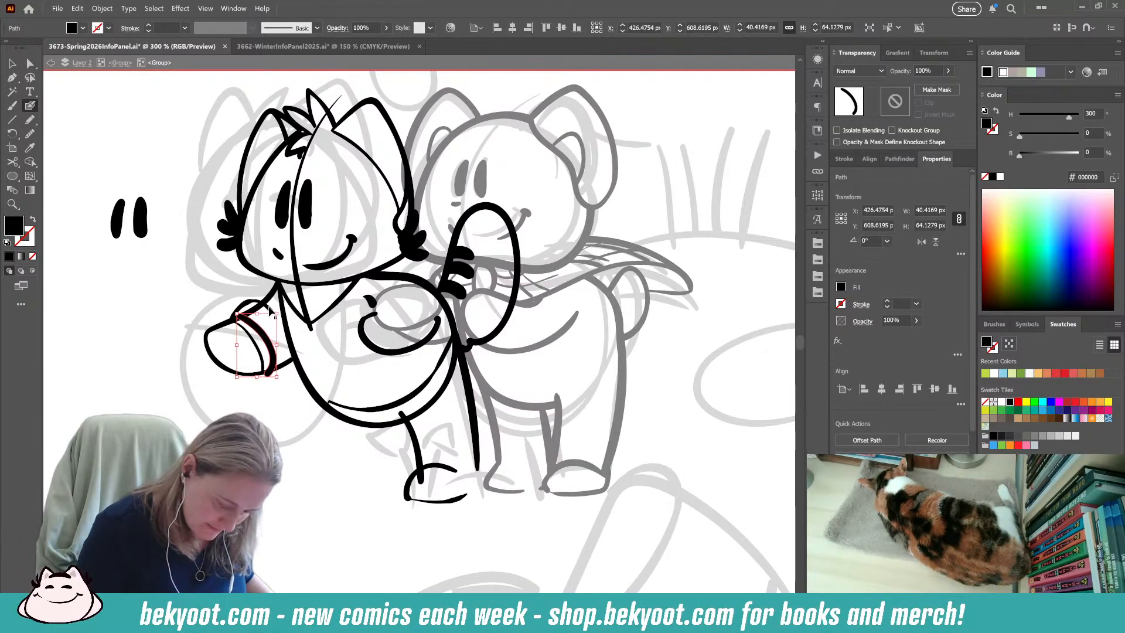
{"action": "left_click_drag", "start_coordinate": [262, 308], "coordinate": [262, 309]}
{"action": "key", "text": "ctrl+shift+a"}
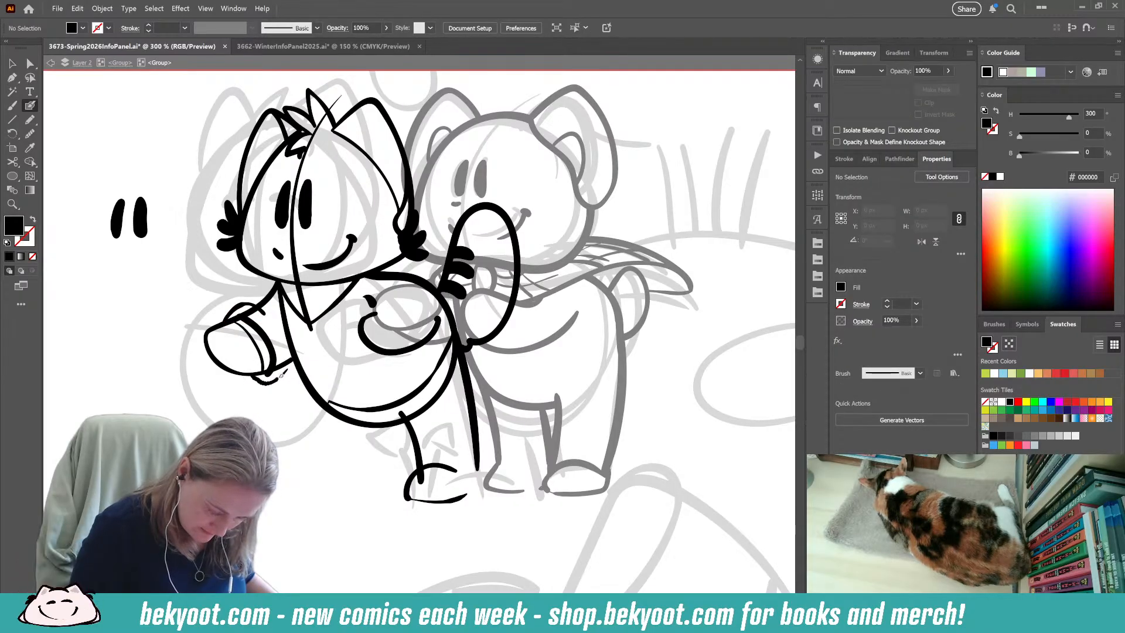
{"action": "left_click_drag", "start_coordinate": [280, 376], "coordinate": [290, 356]}
{"action": "key", "text": "shift+x"}
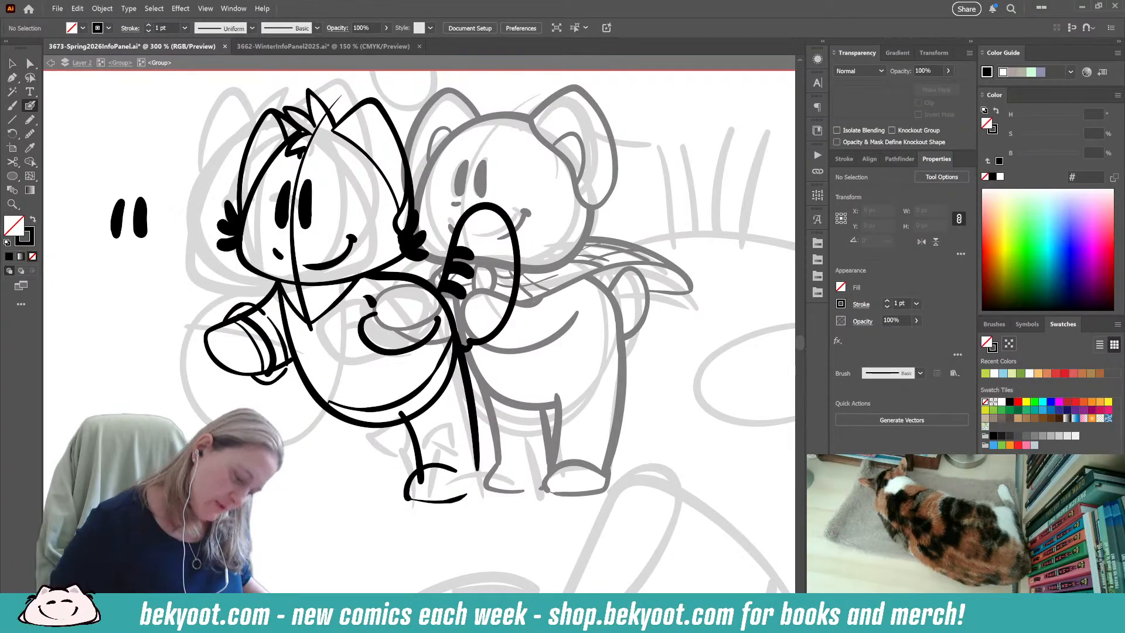
{"action": "key", "text": "ctrl+z"}
{"action": "key", "text": "ctrl+z"}
{"action": "key", "text": "ctrl+z"}
{"action": "key", "text": "ctrl+z"}
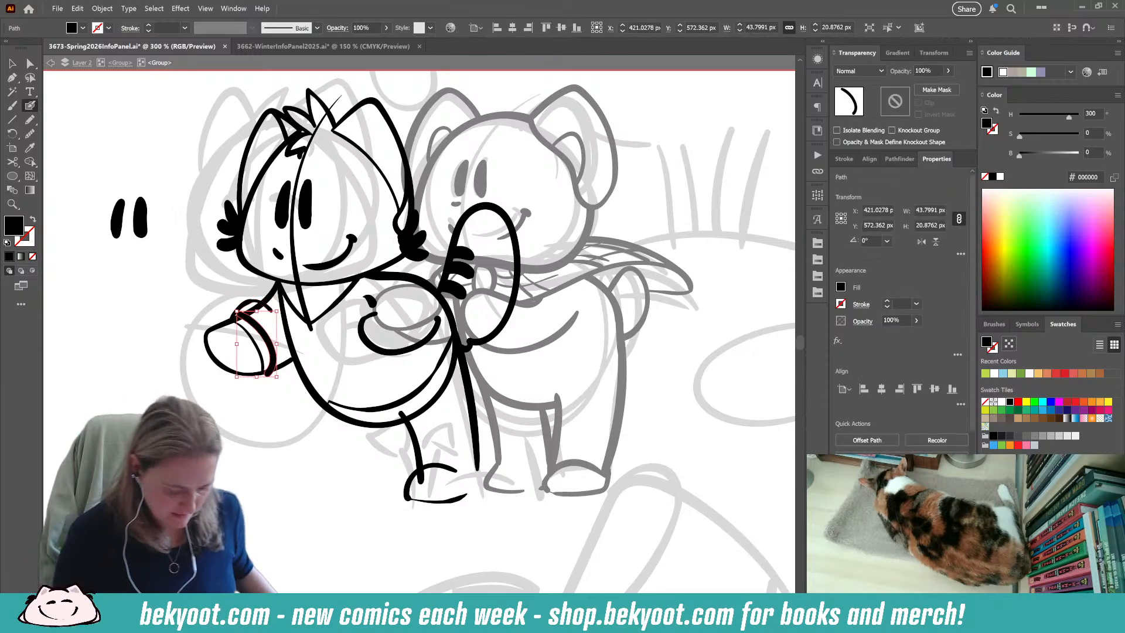
{"action": "key", "text": "ctrl+shift+a"}
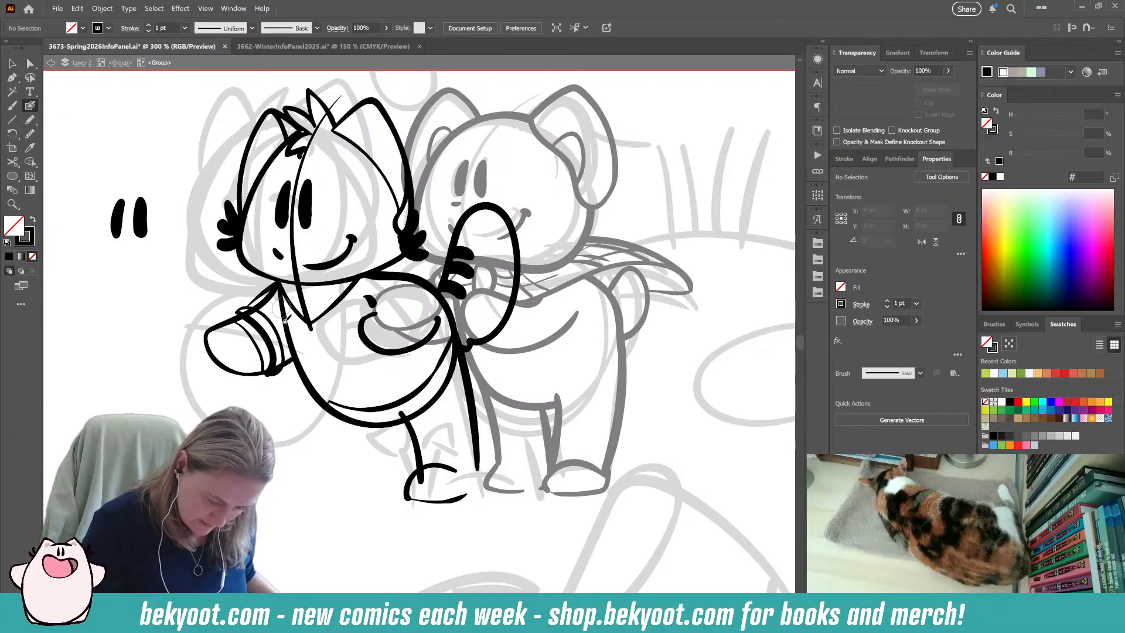
Undo the cuff strokes on the outer arm and try a new start for the sleeve's upper edge.
{"action": "key", "text": "ctrl+z"}
{"action": "key", "text": "ctrl+z"}
{"action": "key", "text": "ctrl+z"}
{"action": "key", "text": "ctrl+z"}
{"action": "mouse_move", "coordinate": [283, 273]}
{"action": "left_mouse_down"}
{"action": "mouse_move", "coordinate": [237, 312]}
{"action": "mouse_move", "coordinate": [253, 322]}
{"action": "left_mouse_up"}
{"action": "key", "text": "ctrl+z"}
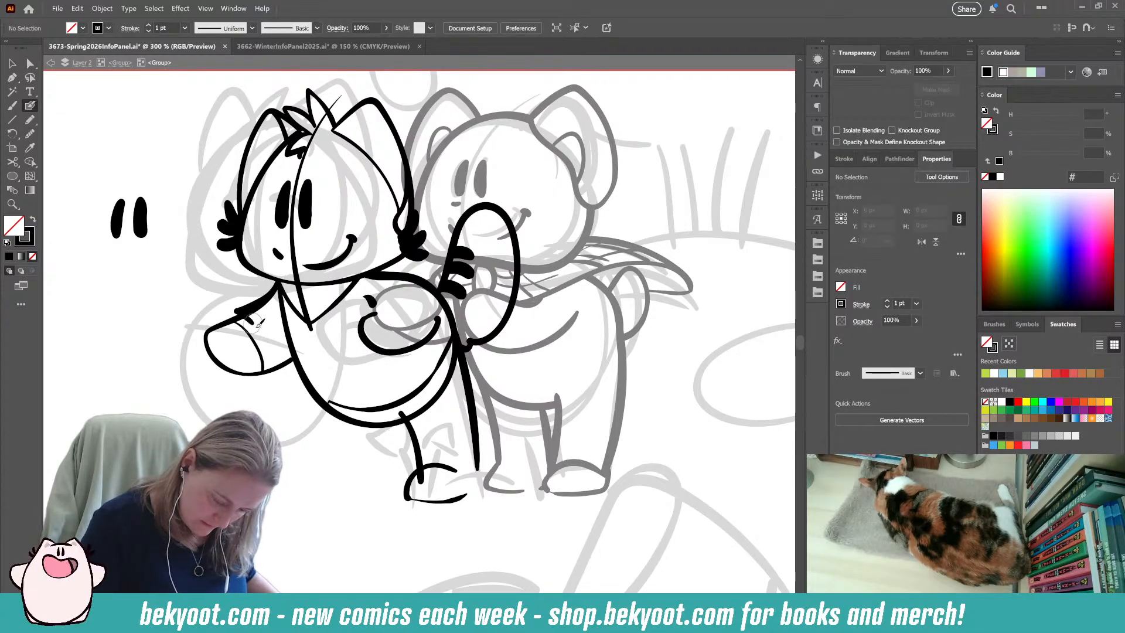
{"action": "key", "text": "ctrl+z"}
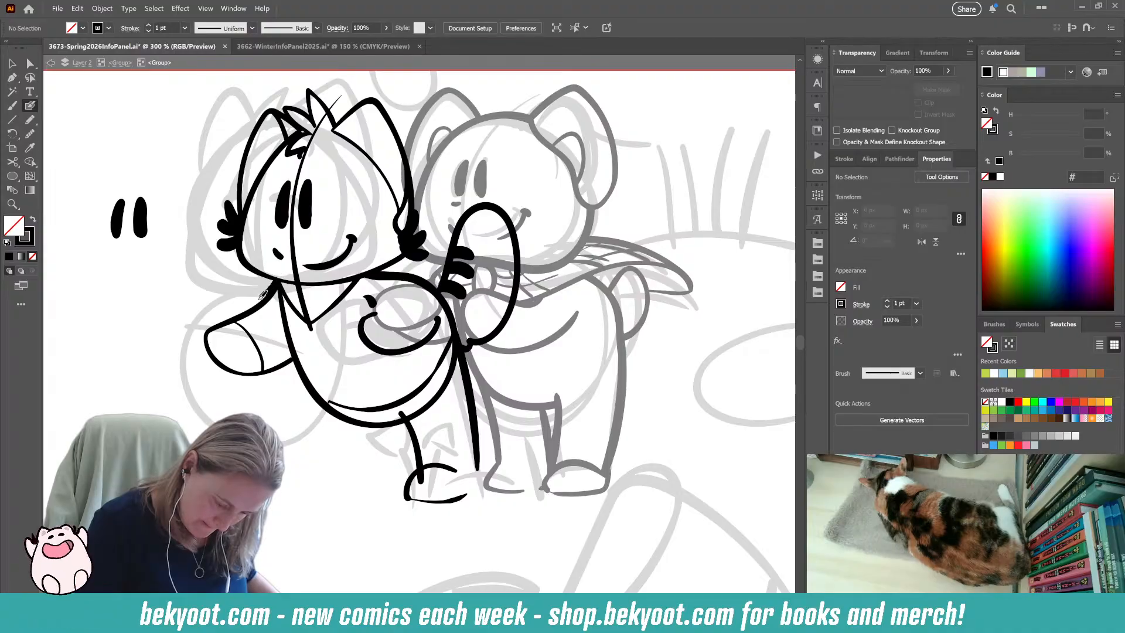
Ink a sleeve around the left character's outer arm, with its opening just behind the hand line.
{"action": "left_click_drag", "start_coordinate": [240, 312], "coordinate": [288, 358]}
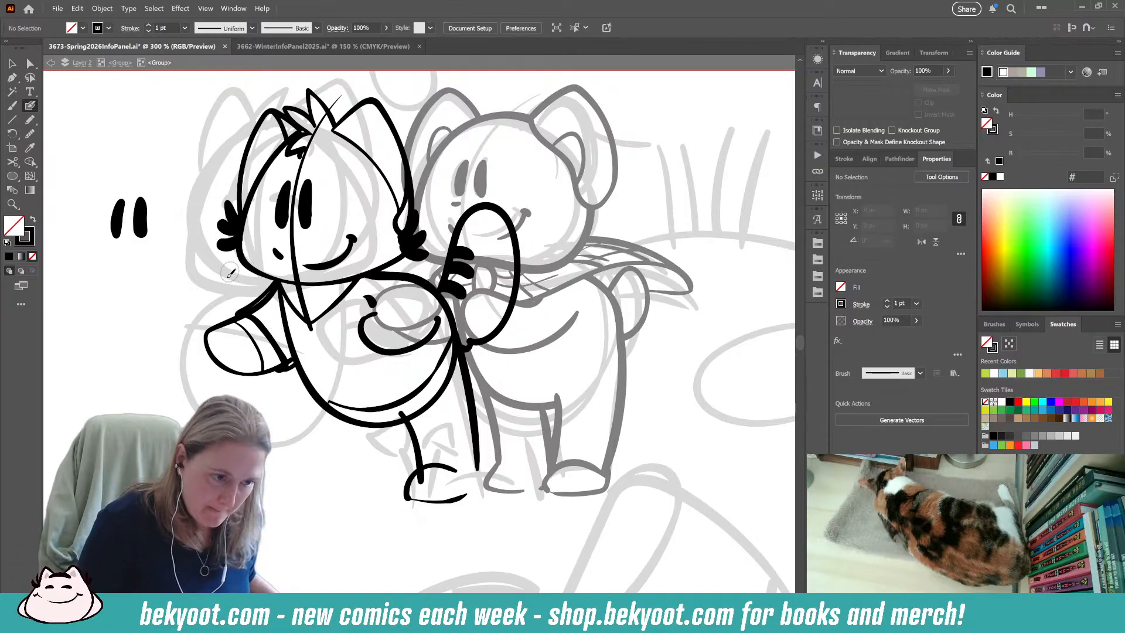
{"action": "left_click", "coordinate": [266, 305], "text": "ctrl"}
{"action": "left_click", "coordinate": [210, 348], "text": "ctrl"}
{"action": "mouse_move", "coordinate": [281, 276]}
{"action": "left_mouse_down"}
{"action": "mouse_move", "coordinate": [277, 300]}
{"action": "mouse_move", "coordinate": [249, 305]}
{"action": "mouse_move", "coordinate": [289, 331]}
{"action": "mouse_move", "coordinate": [293, 375]}
{"action": "left_mouse_up"}
{"action": "left_click", "coordinate": [293, 383], "text": "ctrl"}
{"action": "left_click_drag", "start_coordinate": [425, 439], "coordinate": [375, 431]}
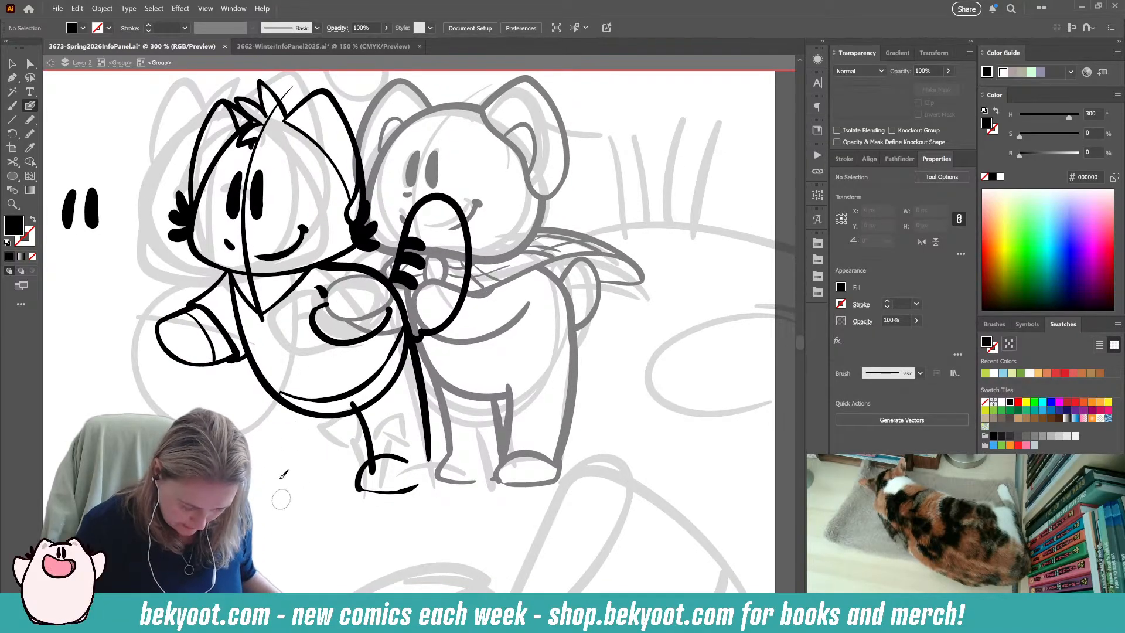
Ink a center guideline down the left character's torso and the outer leg's two lines, redrawing its outer line at an outward slant.
{"action": "mouse_move", "coordinate": [254, 276]}
{"action": "left_mouse_down"}
{"action": "mouse_move", "coordinate": [273, 355]}
{"action": "mouse_move", "coordinate": [321, 416]}
{"action": "mouse_move", "coordinate": [273, 390]}
{"action": "mouse_move", "coordinate": [268, 440]}
{"action": "left_mouse_up"}
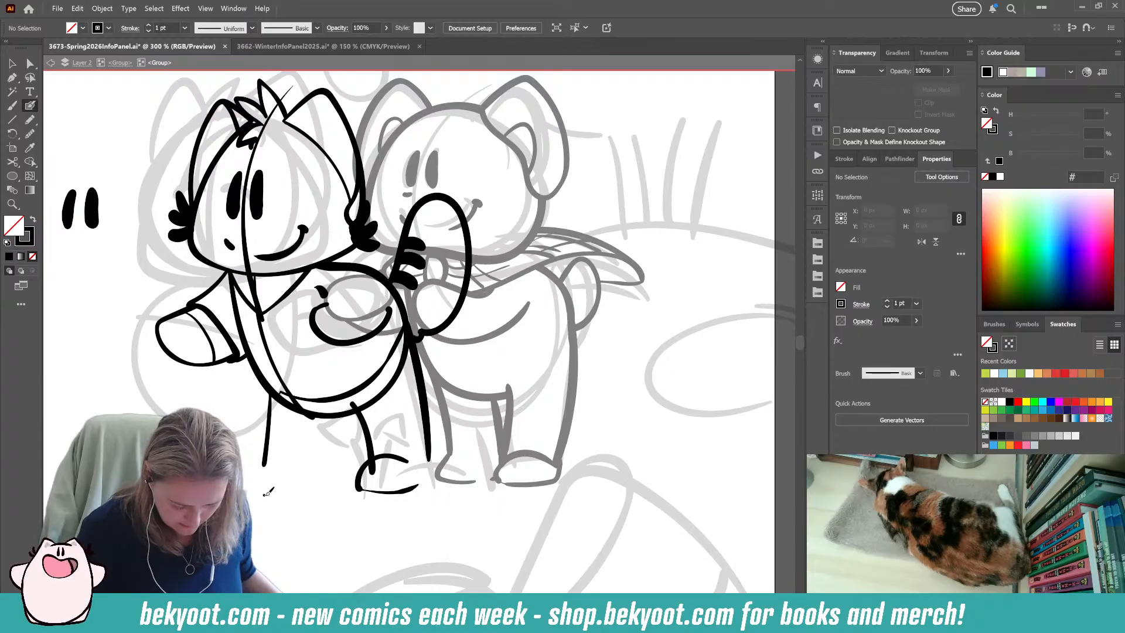
{"action": "left_click_drag", "start_coordinate": [291, 494], "coordinate": [327, 417]}
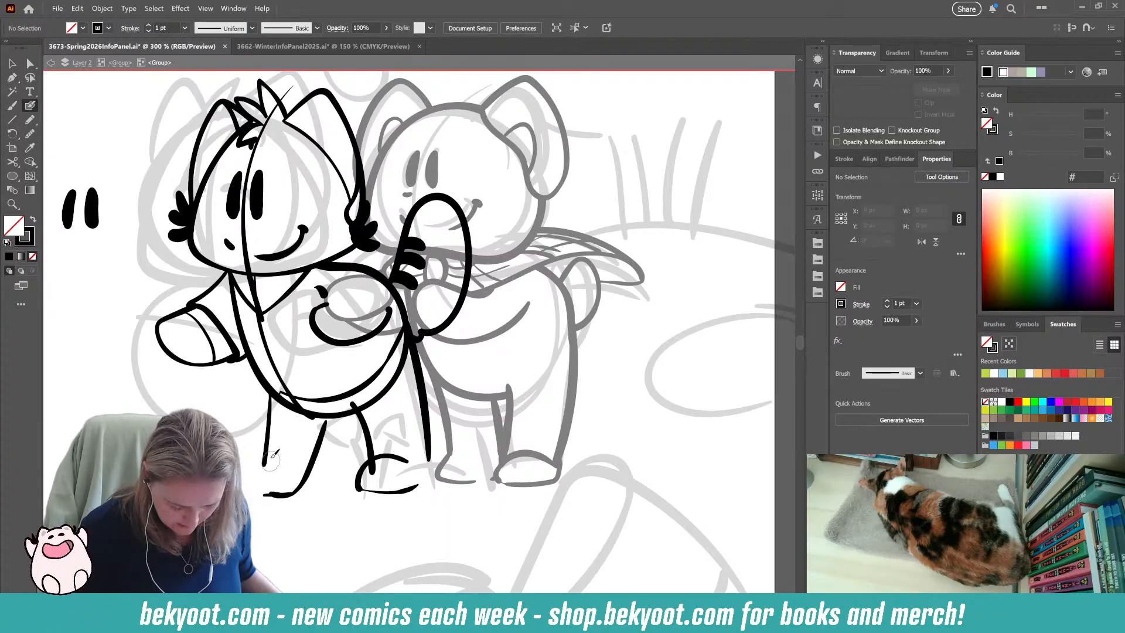
{"action": "left_click_drag", "start_coordinate": [265, 461], "coordinate": [265, 465]}
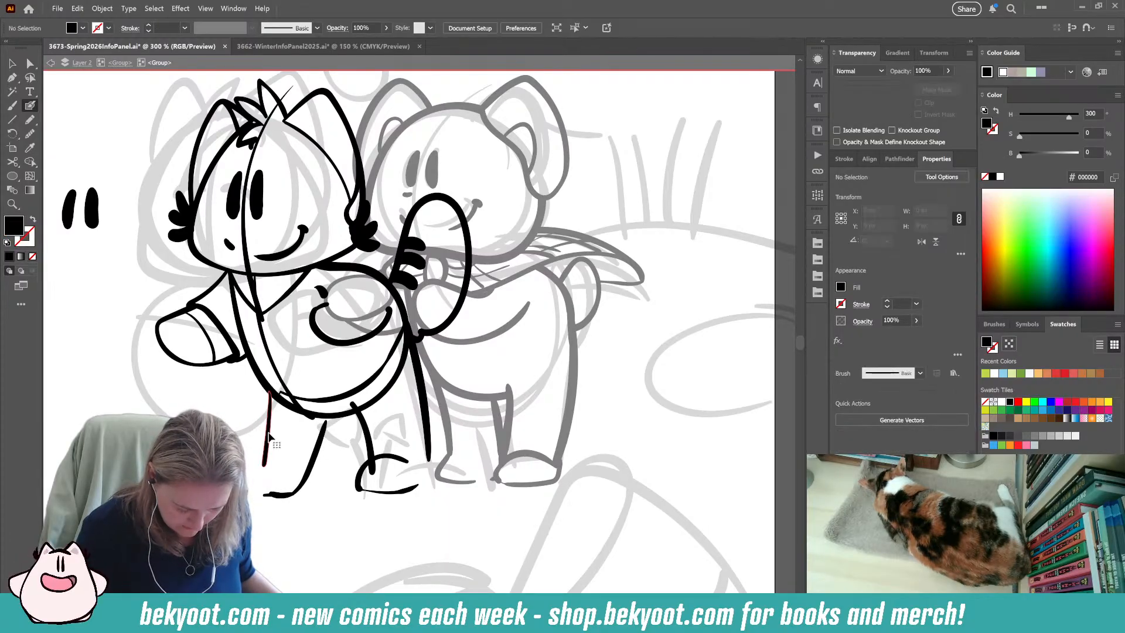
{"action": "left_click_drag", "start_coordinate": [275, 387], "coordinate": [287, 391]}
{"action": "mouse_move", "coordinate": [258, 455]}
{"action": "left_mouse_down"}
{"action": "mouse_move", "coordinate": [280, 384]}
{"action": "mouse_move", "coordinate": [272, 417]}
{"action": "left_mouse_up"}
{"action": "left_click", "coordinate": [325, 370], "text": "ctrl"}
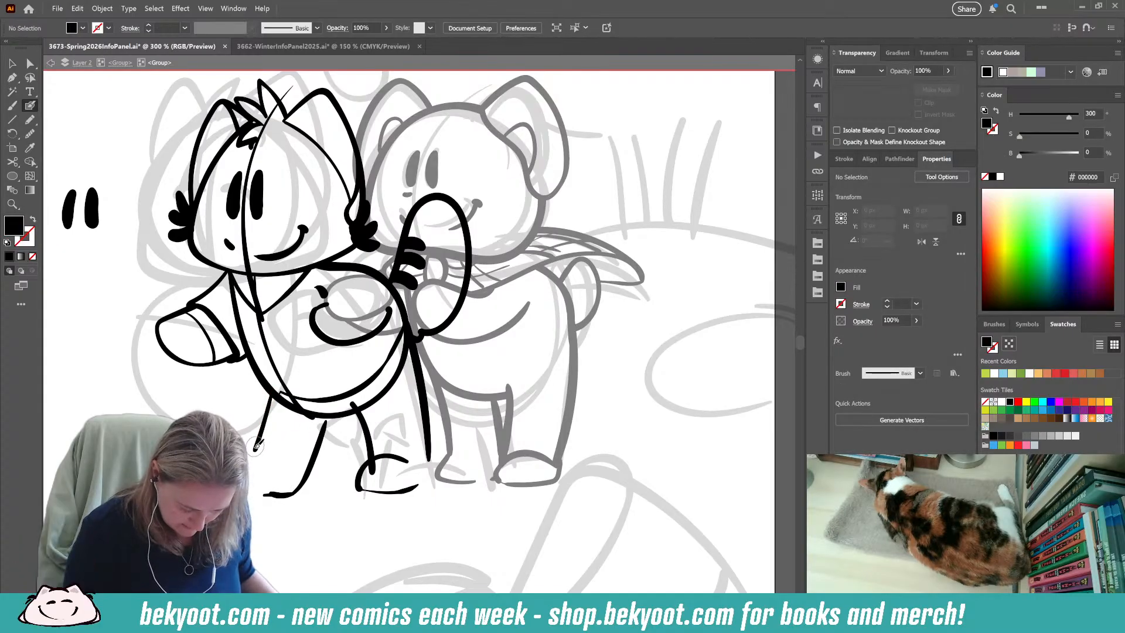
Ink the left character's outer foot as a rounded toe with a curved upper edge meeting the leg line.
{"action": "key", "text": "shift+x"}
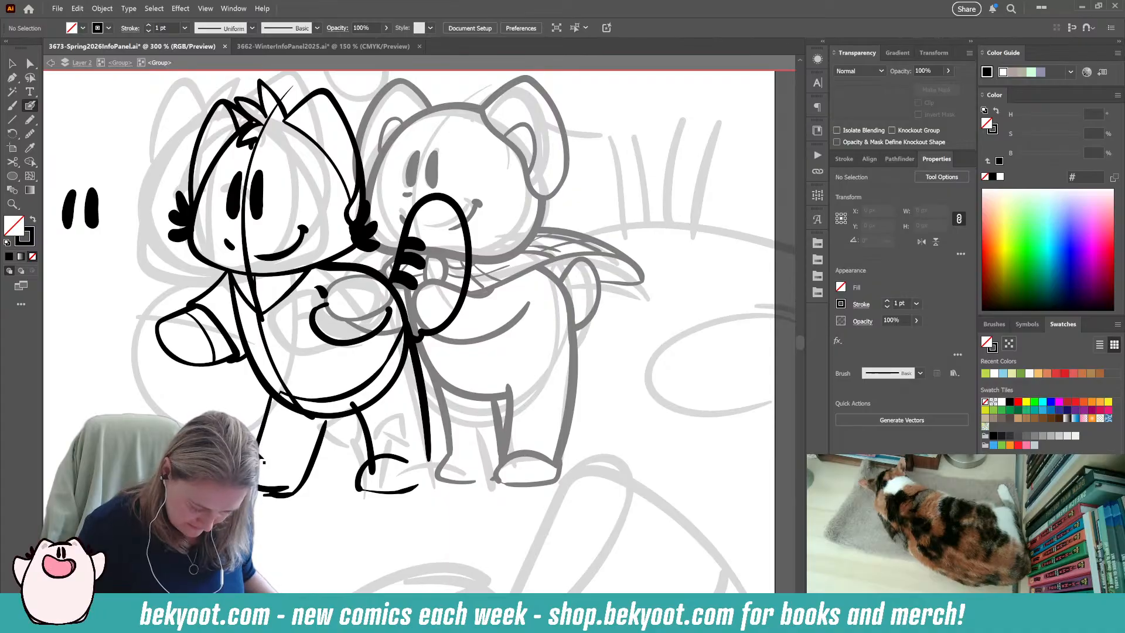
{"action": "key", "text": "shift+x"}
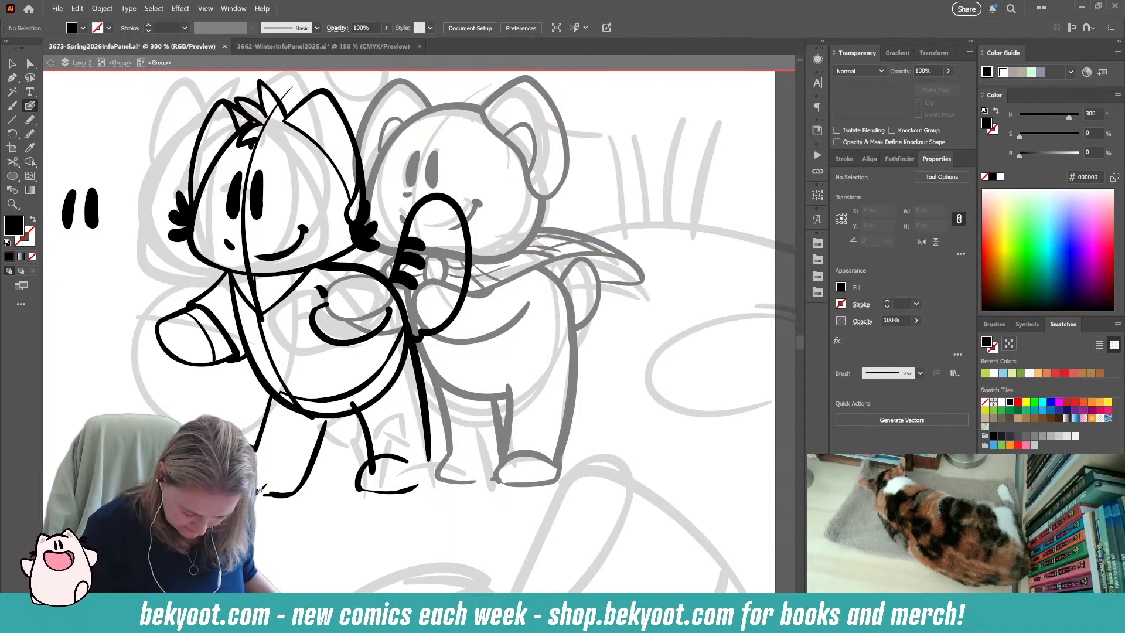
{"action": "key", "text": "shift+x"}
{"action": "left_click_drag", "start_coordinate": [254, 448], "coordinate": [285, 464]}
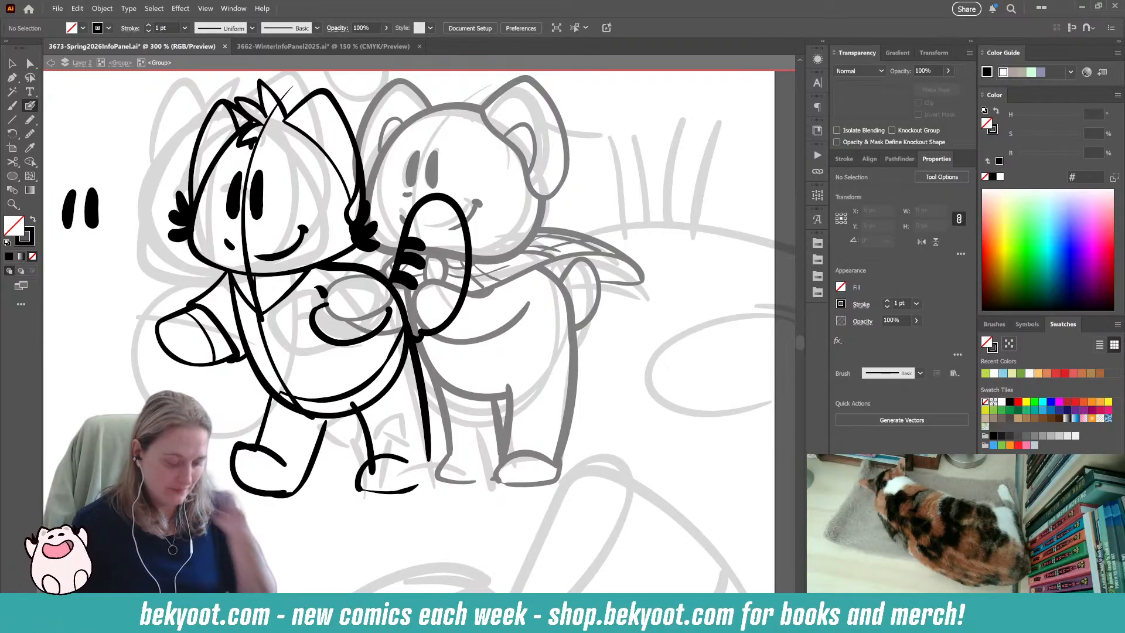
{"action": "left_click_drag", "start_coordinate": [283, 472], "coordinate": [283, 476]}
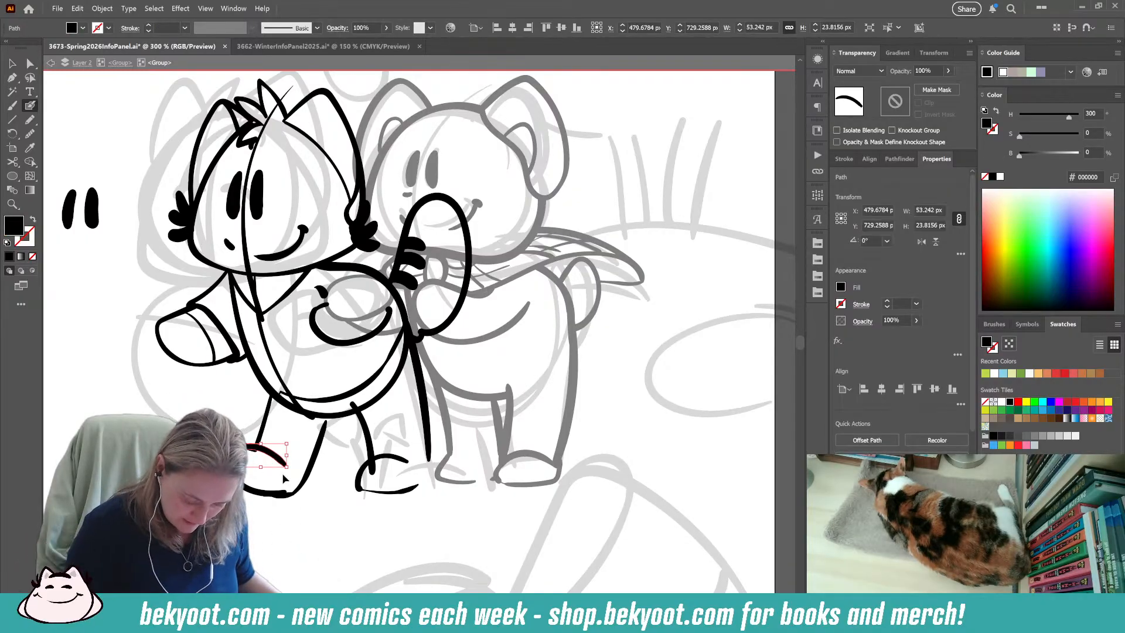
{"action": "left_click", "coordinate": [244, 484], "text": "ctrl"}
{"action": "left_click", "coordinate": [270, 456], "text": "ctrl"}
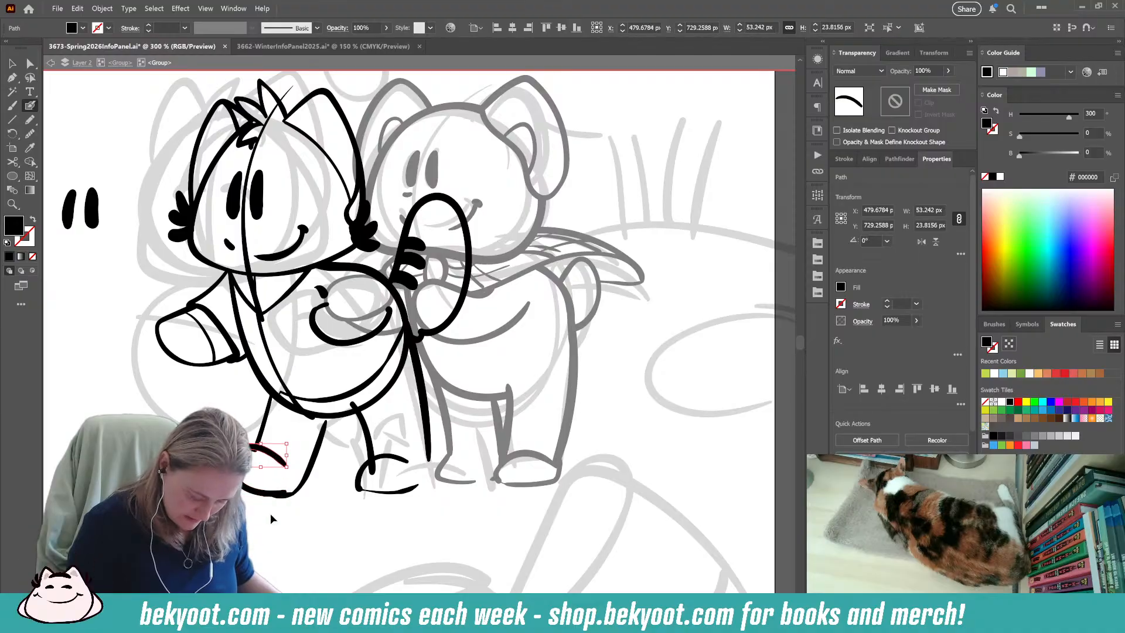
Remove the overlapping stroke from the outer foot's sole and redraw the outer leg's inner line as a clean curve.
{"action": "left_click_drag", "start_coordinate": [293, 493], "coordinate": [263, 494]}
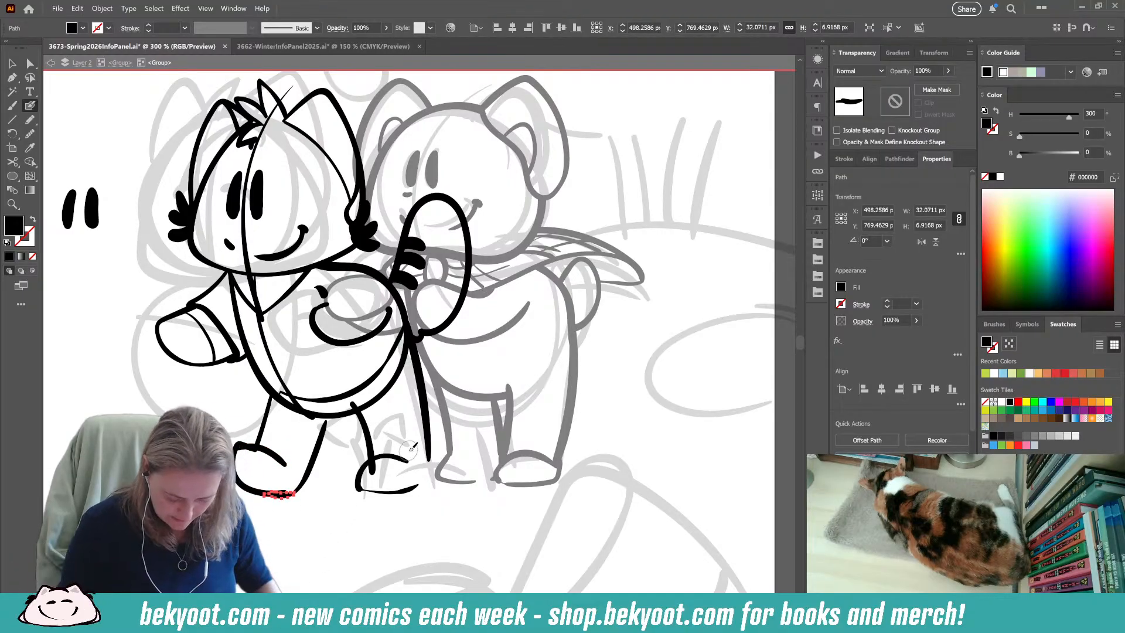
{"action": "mouse_move", "coordinate": [329, 416]}
{"action": "left_mouse_down"}
{"action": "mouse_move", "coordinate": [322, 456]}
{"action": "mouse_move", "coordinate": [293, 491]}
{"action": "left_mouse_up"}
{"action": "left_click", "coordinate": [315, 561], "text": "ctrl"}
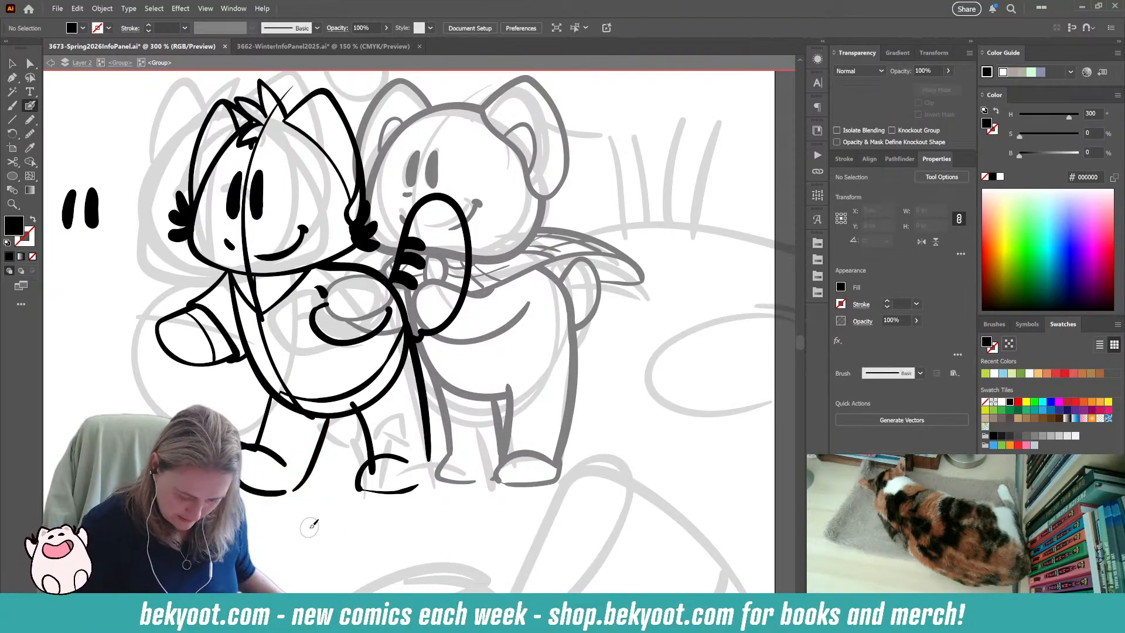
{"action": "left_click", "coordinate": [320, 450], "text": "ctrl"}
{"action": "left_click_drag", "start_coordinate": [330, 415], "coordinate": [293, 491]}
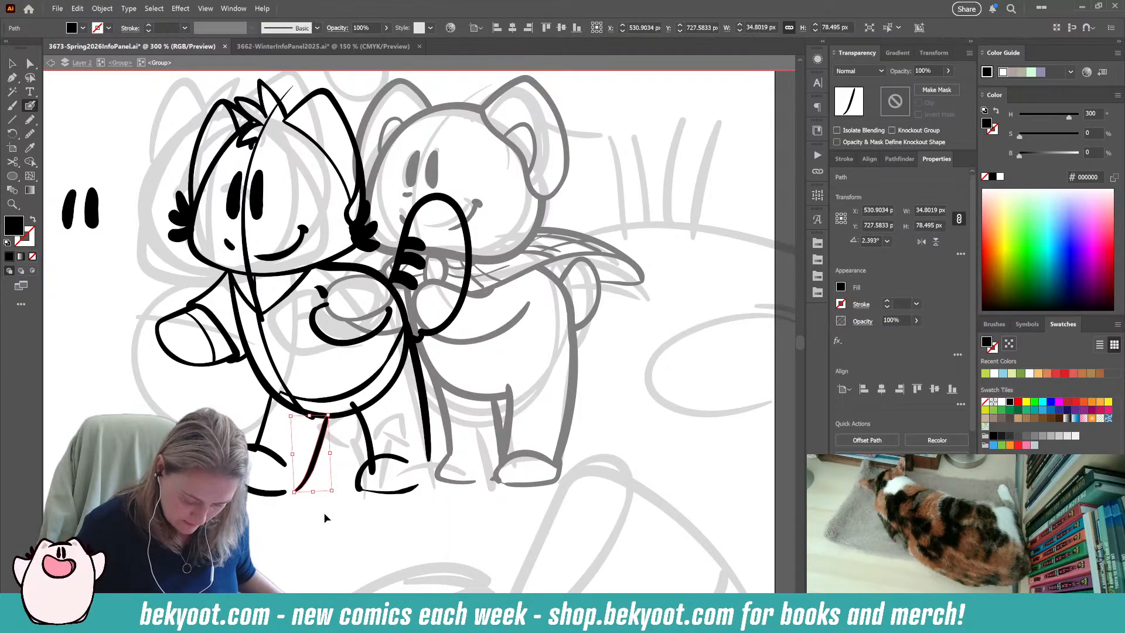
{"action": "left_click", "coordinate": [255, 493], "text": "ctrl"}
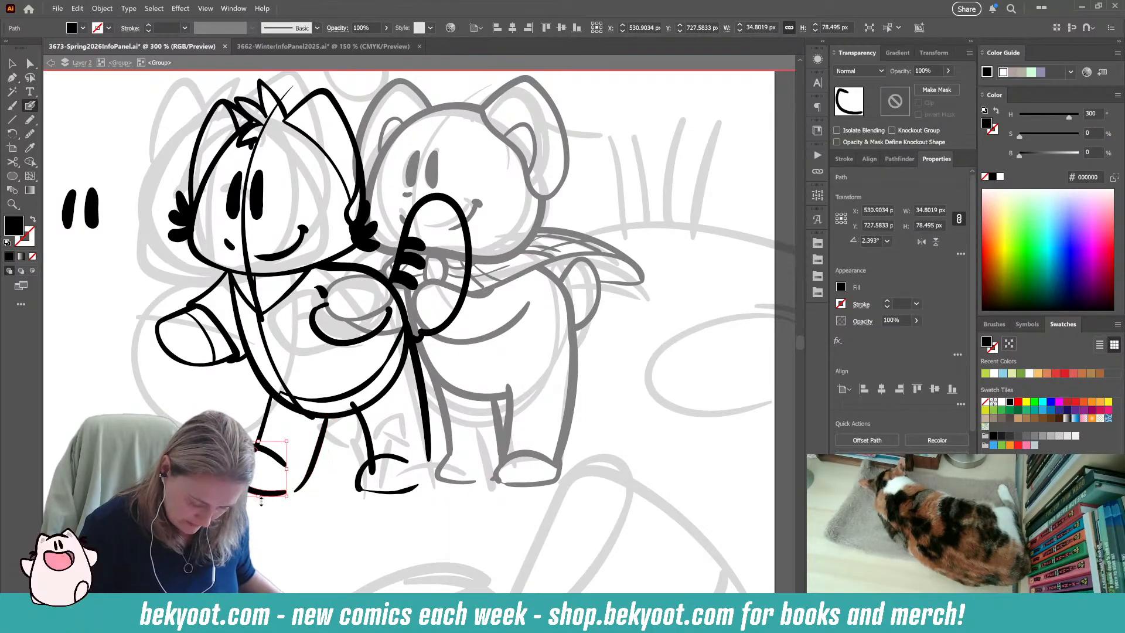
{"action": "left_click_drag", "start_coordinate": [316, 546], "coordinate": [364, 583]}
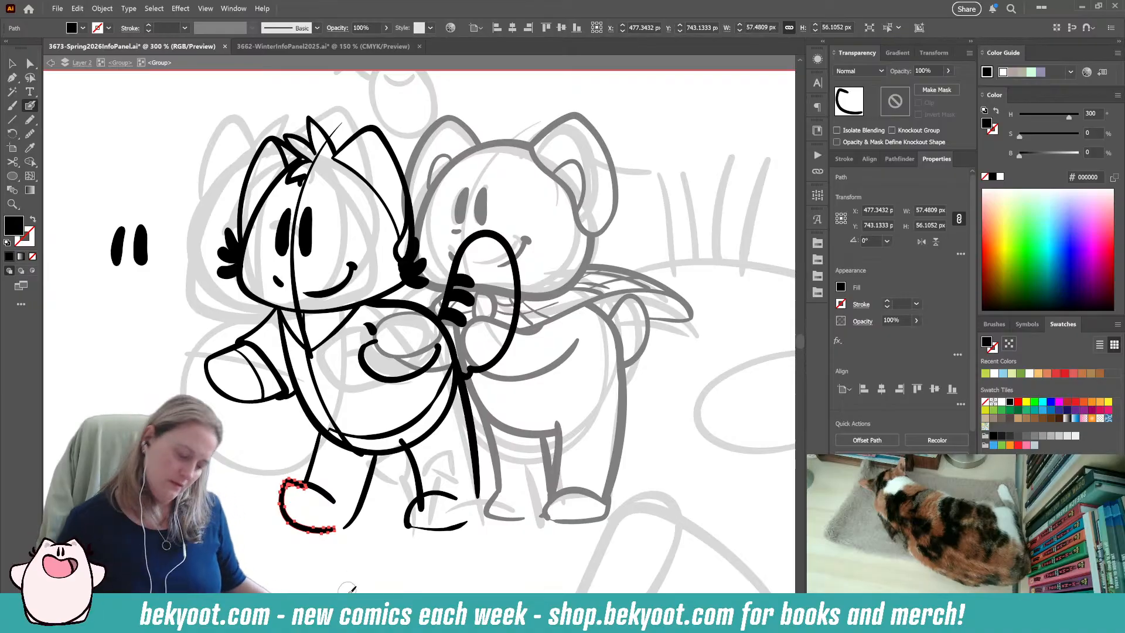
Re-ink the upper curve of the left character's outer foot, undoing the unsuitable attempts.
{"action": "left_click_drag", "start_coordinate": [284, 482], "coordinate": [335, 502]}
{"action": "key", "text": "ctrl+z"}
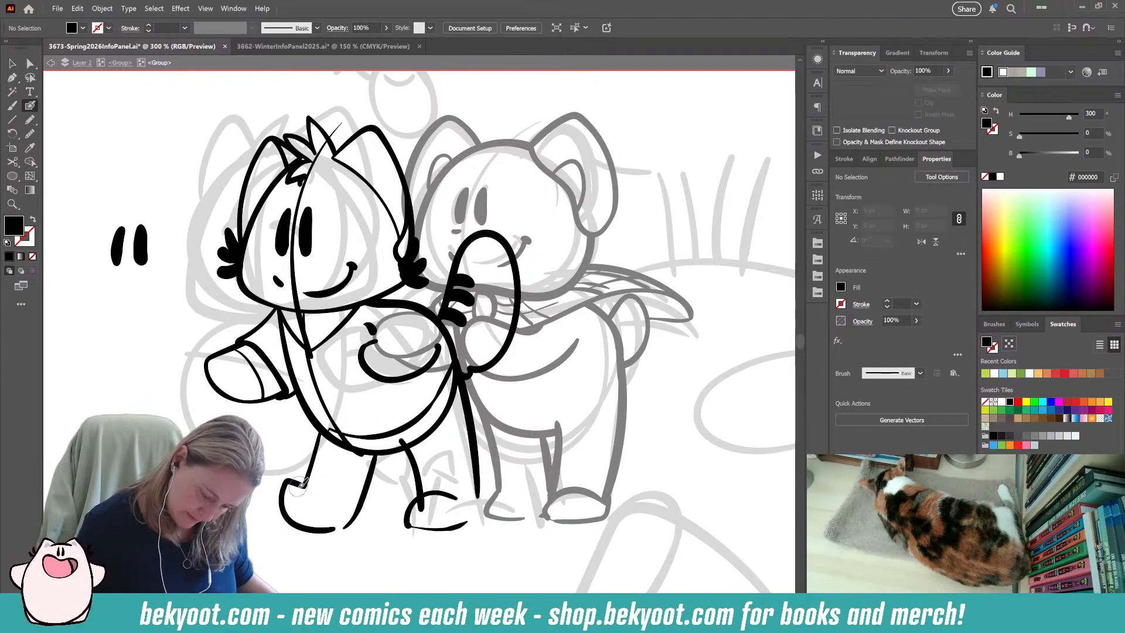
{"action": "left_click_drag", "start_coordinate": [331, 499], "coordinate": [334, 501]}
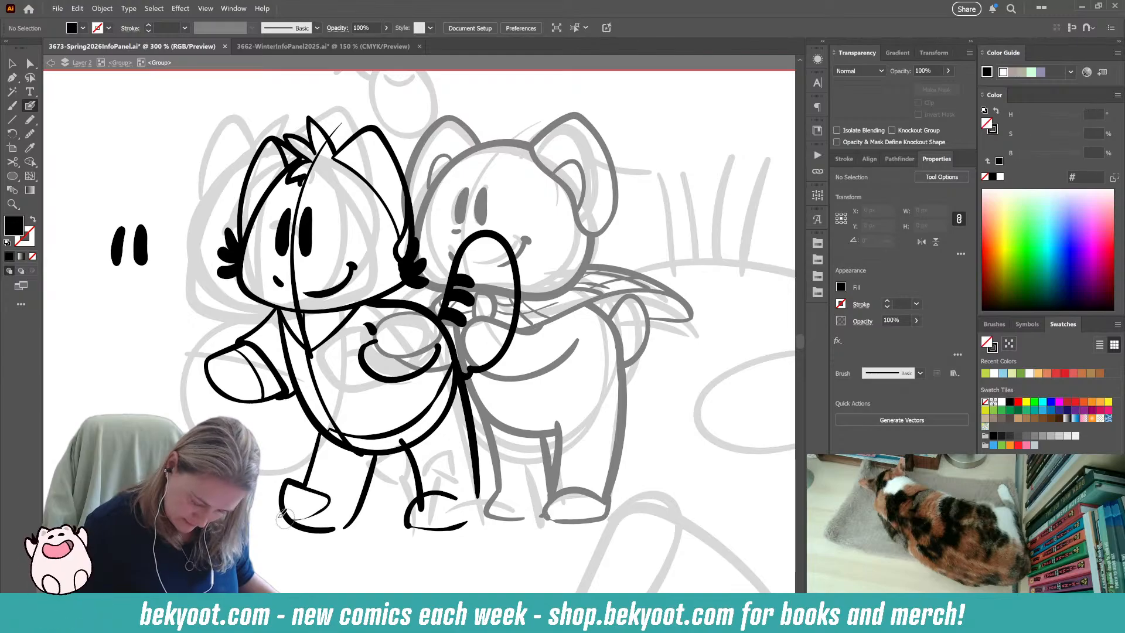
{"action": "key", "text": "ctrl+z"}
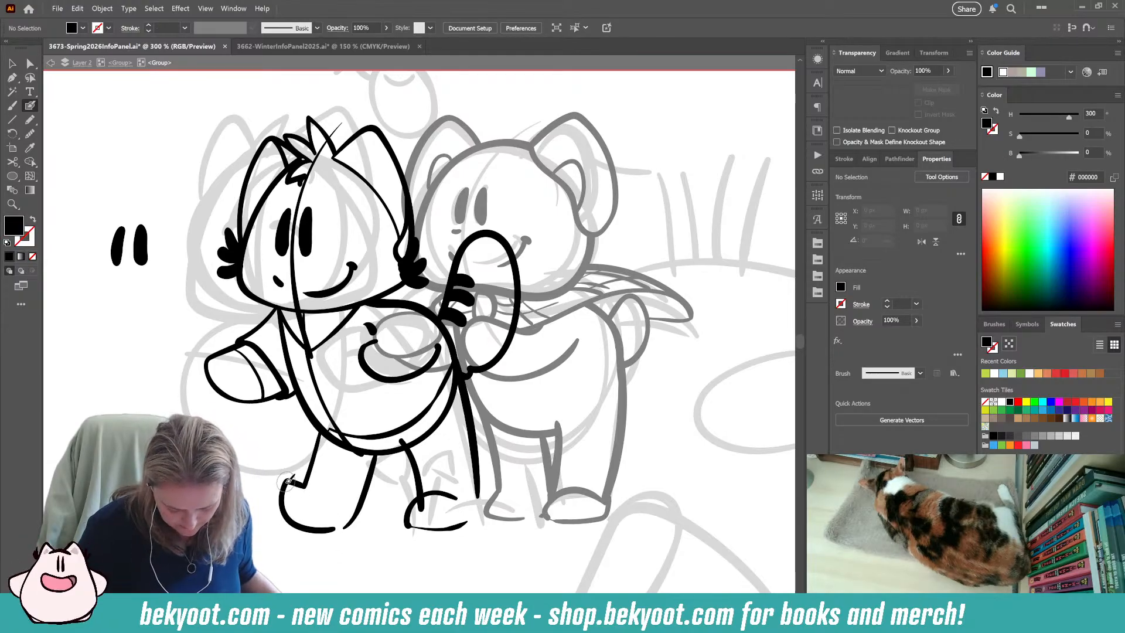
{"action": "left_click_drag", "start_coordinate": [314, 484], "coordinate": [331, 503]}
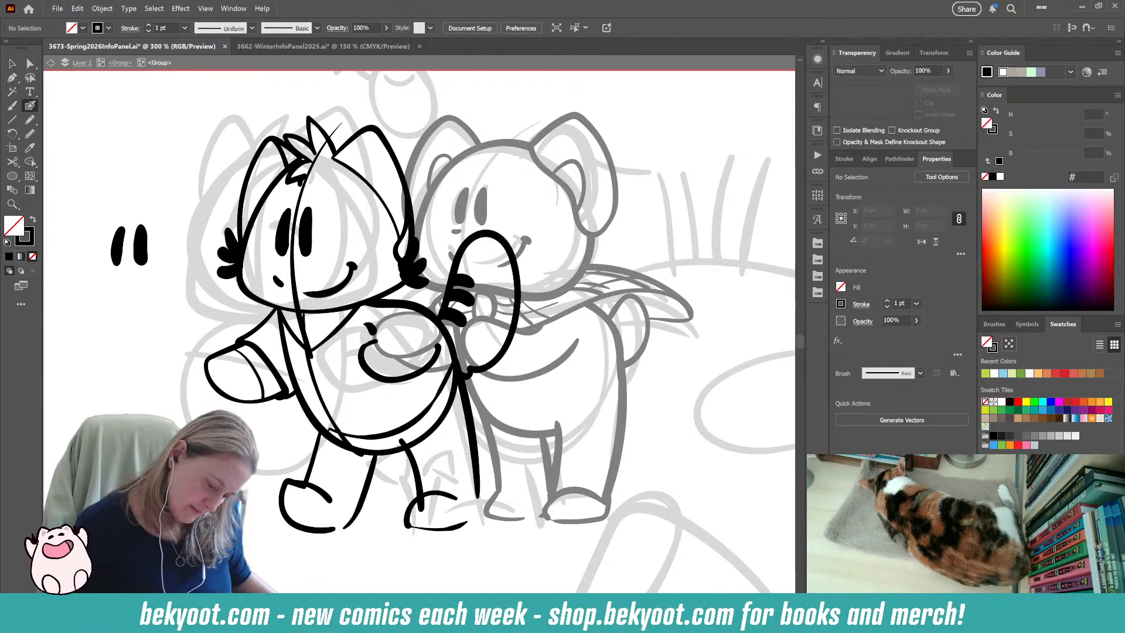
Trim the lower end of the left character's other leg line so it stops at the foot's upper edge.
{"action": "left_click", "coordinate": [419, 479], "text": "ctrl"}
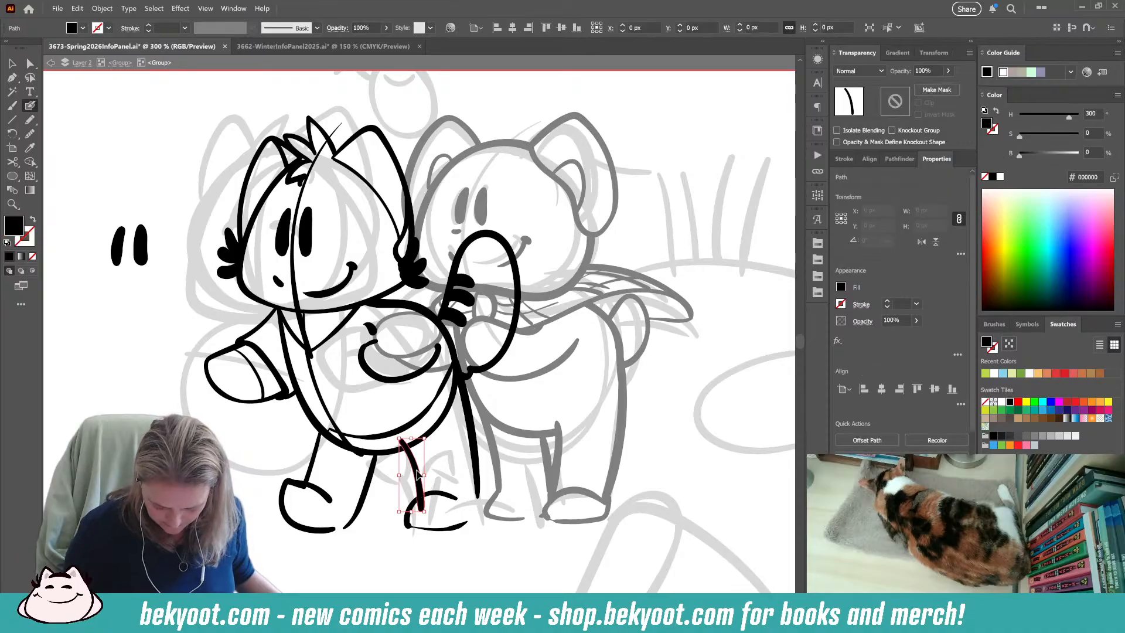
{"action": "left_click_drag", "start_coordinate": [423, 511], "coordinate": [423, 507]}
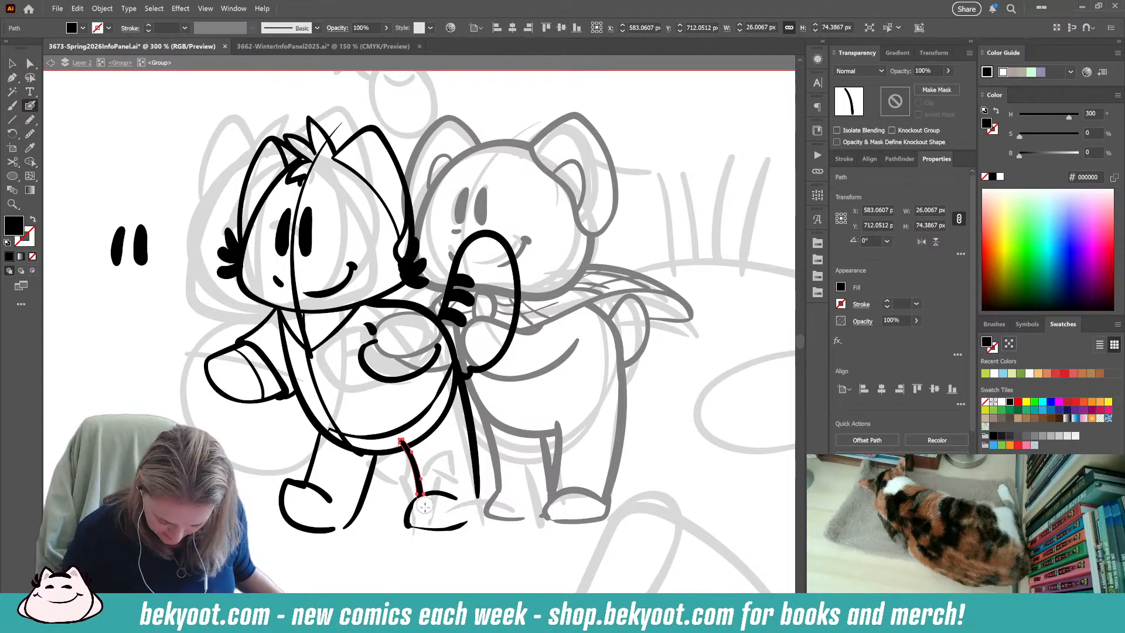
{"action": "left_click", "coordinate": [392, 531], "text": "ctrl"}
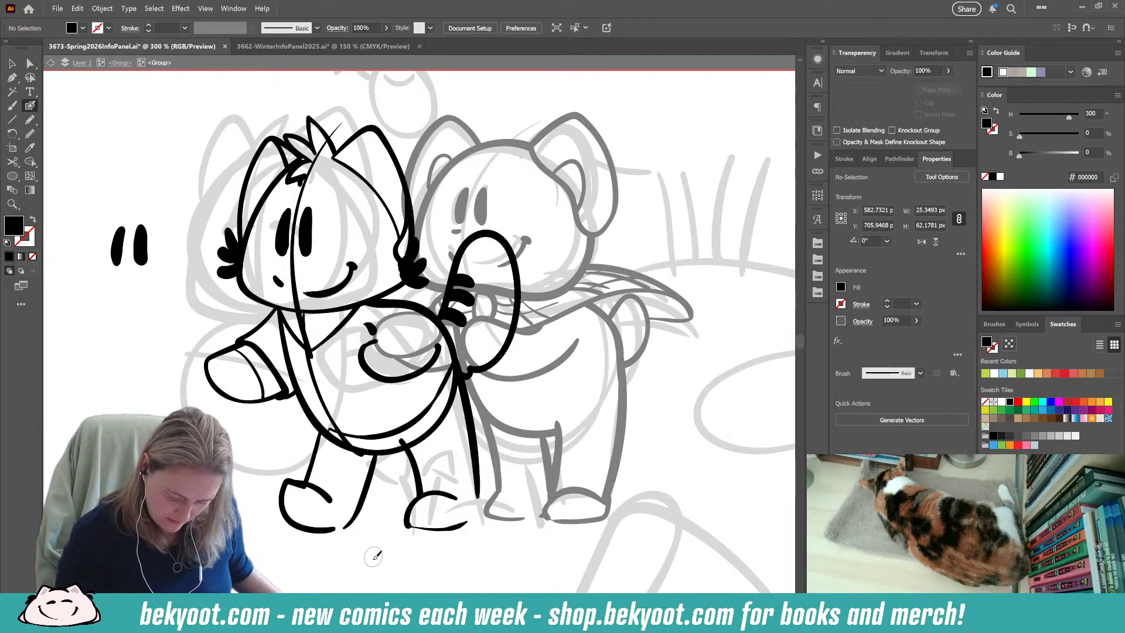
{"action": "left_click", "coordinate": [303, 494], "text": "ctrl"}
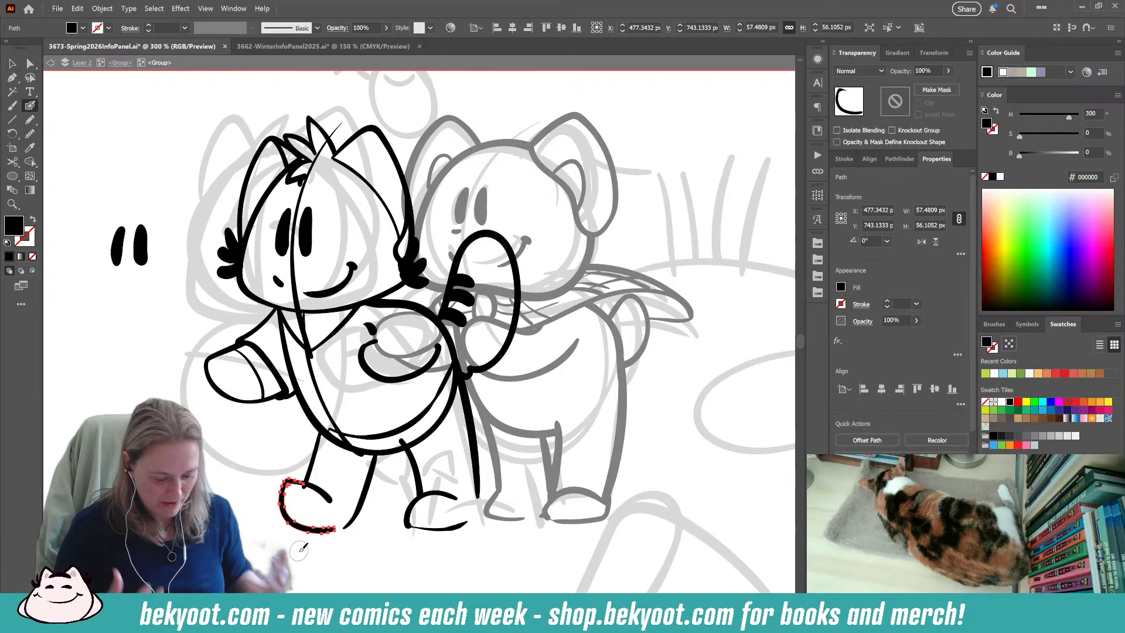
Delete the vertical center guidelines running through the left character's head and torso.
{"action": "left_click", "coordinate": [319, 150], "text": "ctrl"}
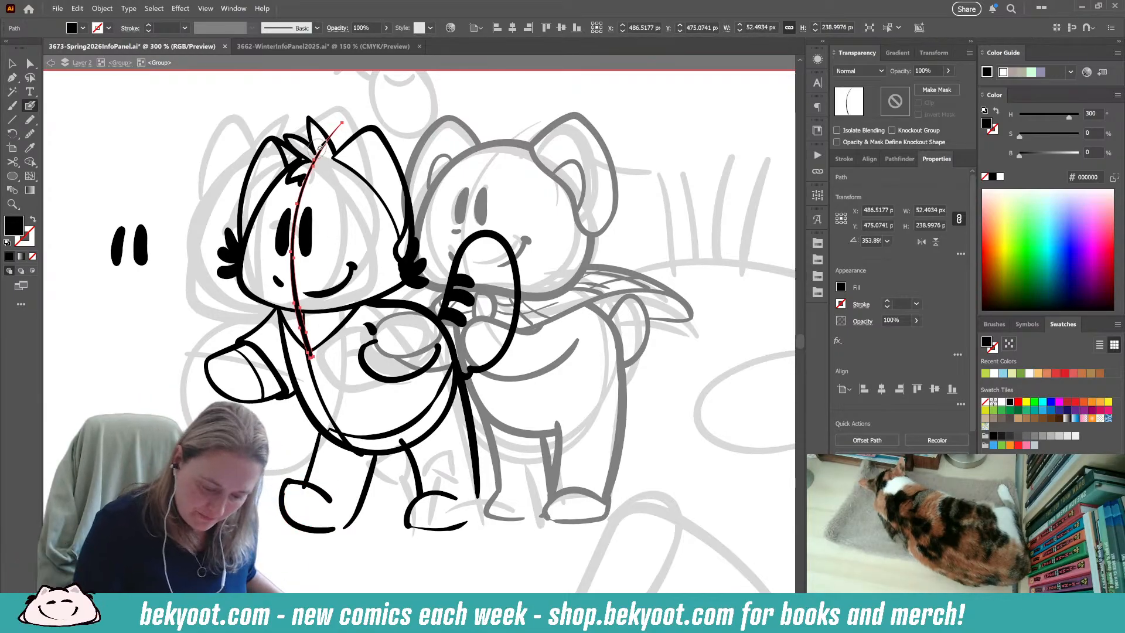
{"action": "left_click", "coordinate": [324, 401], "text": "ctrl+shift"}
{"action": "key", "text": "ctrl+j"}
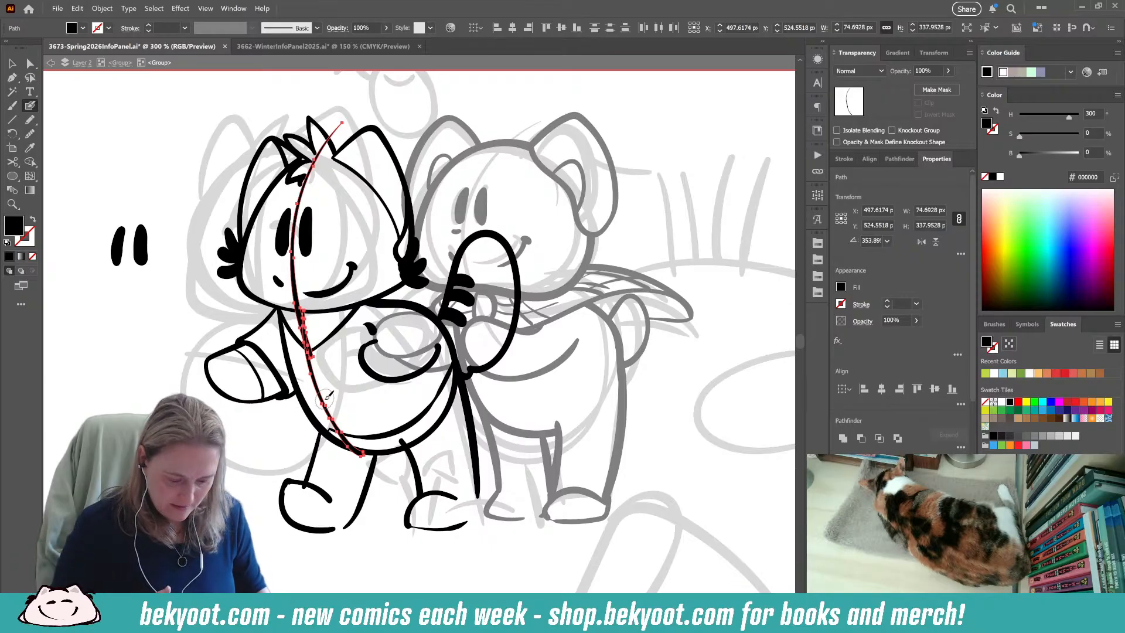
{"action": "key", "text": "Delete"}
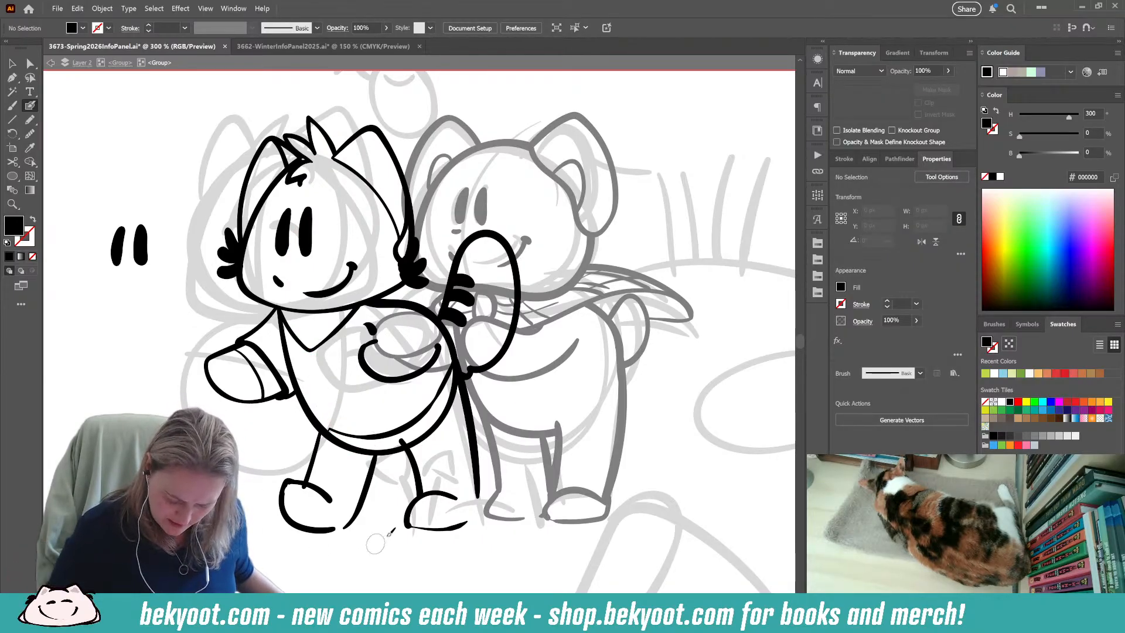
Trim away the part of the left character's body outline that extends outside the hem beside the staff.
{"action": "left_click", "coordinate": [441, 433], "text": "ctrl"}
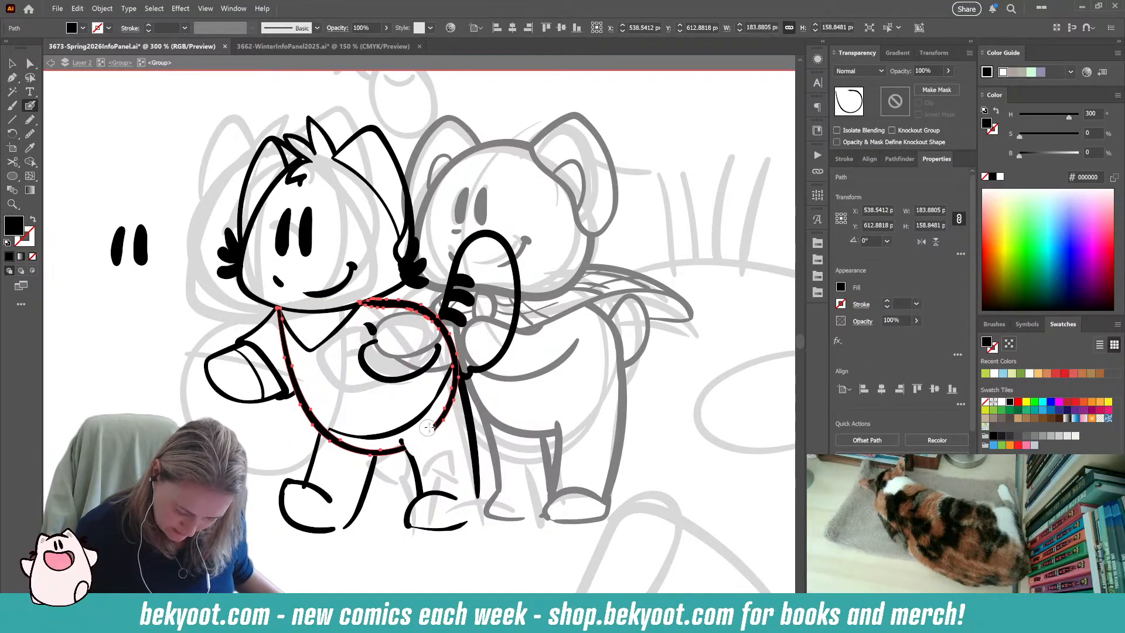
{"action": "left_click_drag", "start_coordinate": [437, 416], "coordinate": [457, 378]}
{"action": "key", "text": "ctrl+shift+a"}
{"action": "left_click_drag", "start_coordinate": [432, 564], "coordinate": [440, 590]}
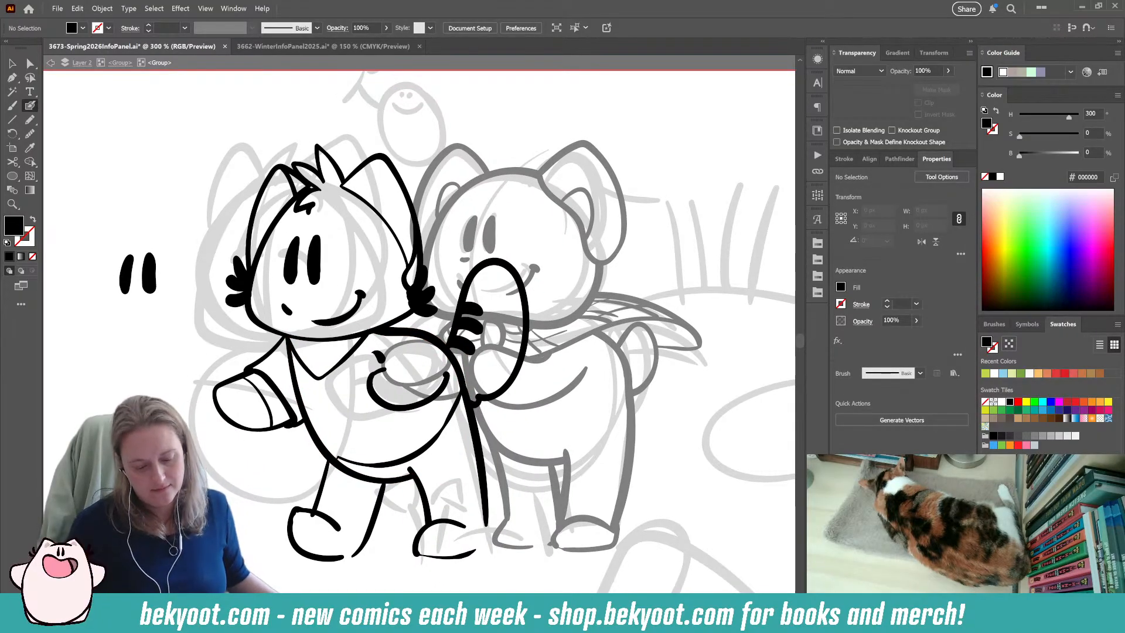
Clean up the outer line of the left character's outer leg between the belly and the foot.
{"action": "left_click", "coordinate": [324, 504], "text": "ctrl"}
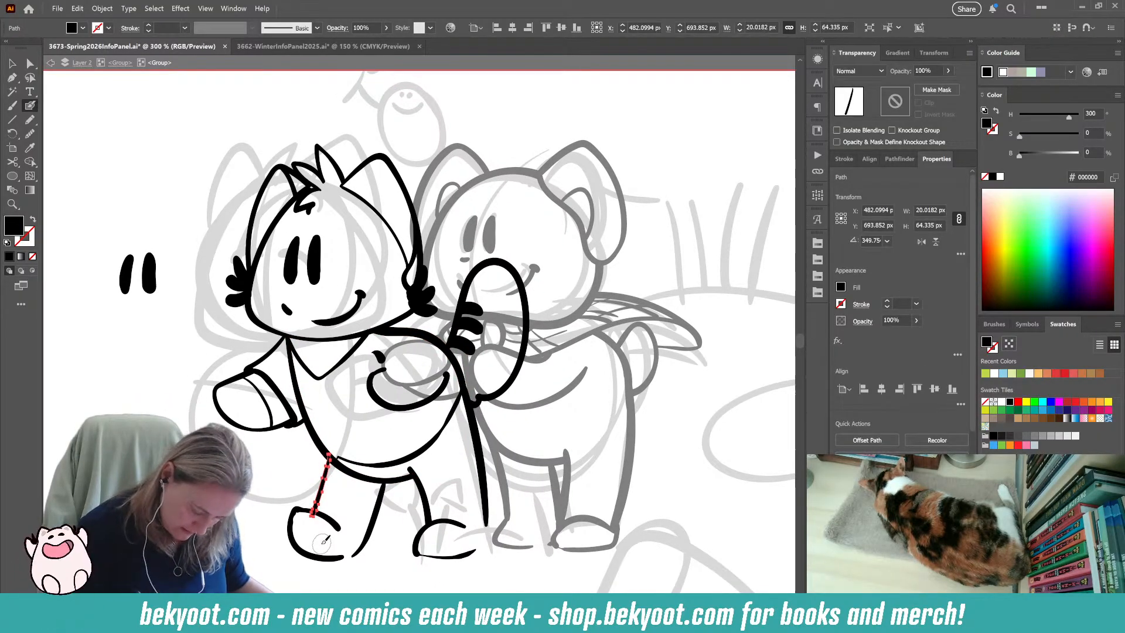
{"action": "left_click_drag", "start_coordinate": [329, 456], "coordinate": [311, 528]}
{"action": "key", "text": "ctrl+shift+a"}
{"action": "left_click", "coordinate": [307, 554], "text": "ctrl"}
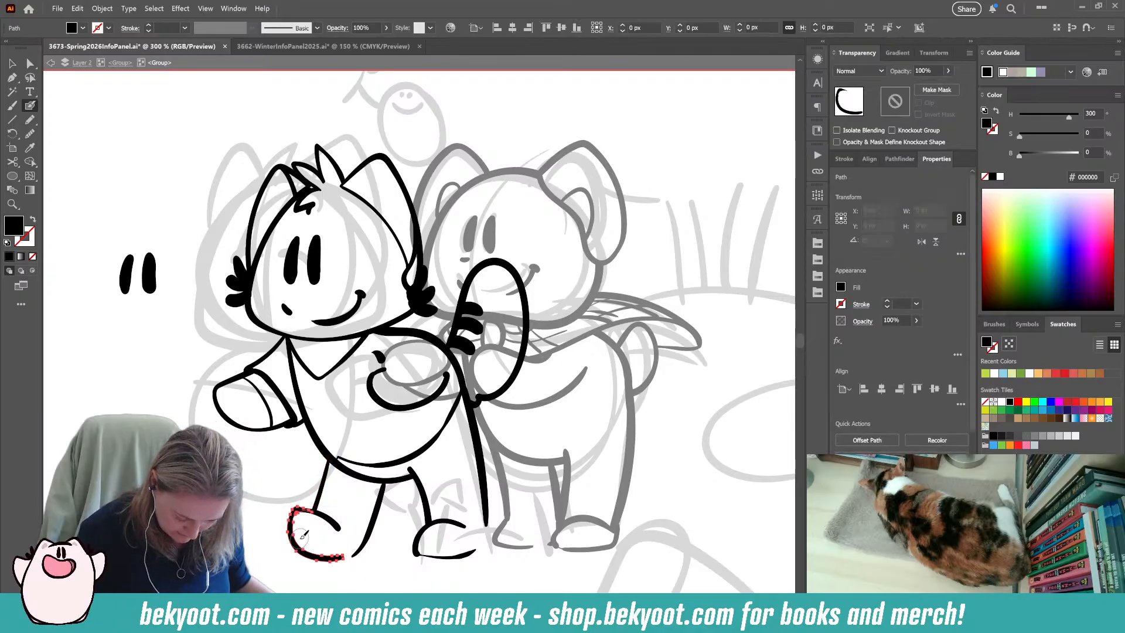
Touch up the hair tuft on the left character's head with a short Pencil stroke.
{"action": "left_click", "coordinate": [30, 134]}
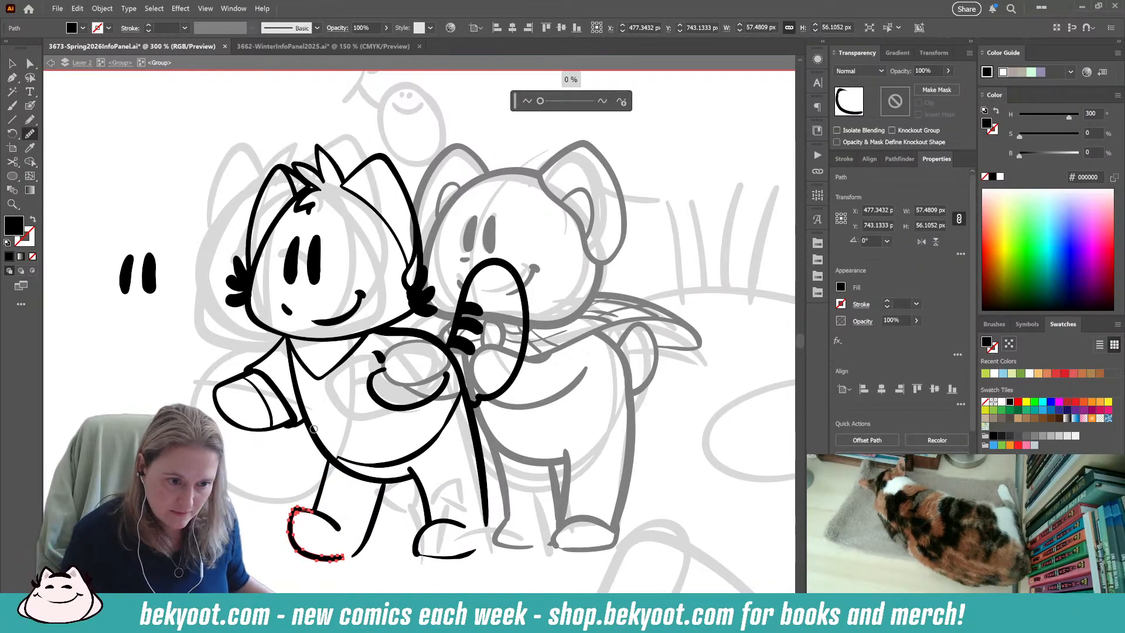
{"action": "key", "text": "ctrl+shift+a"}
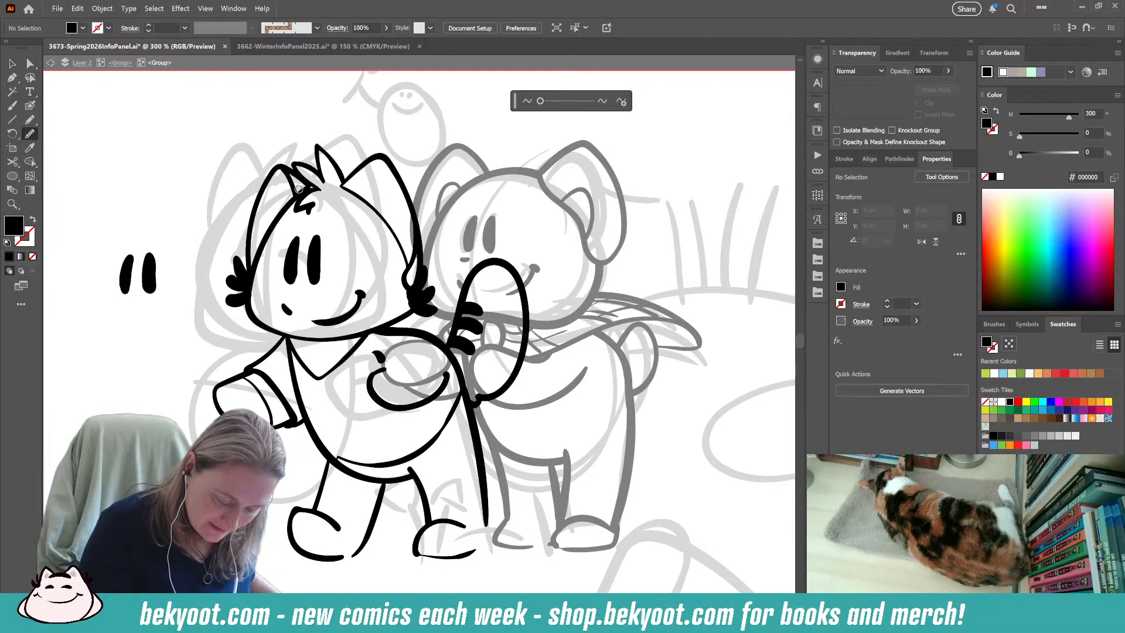
{"action": "key", "text": "n"}
{"action": "left_click_drag", "start_coordinate": [317, 188], "coordinate": [307, 192]}
{"action": "left_click", "coordinate": [166, 399], "text": "ctrl"}
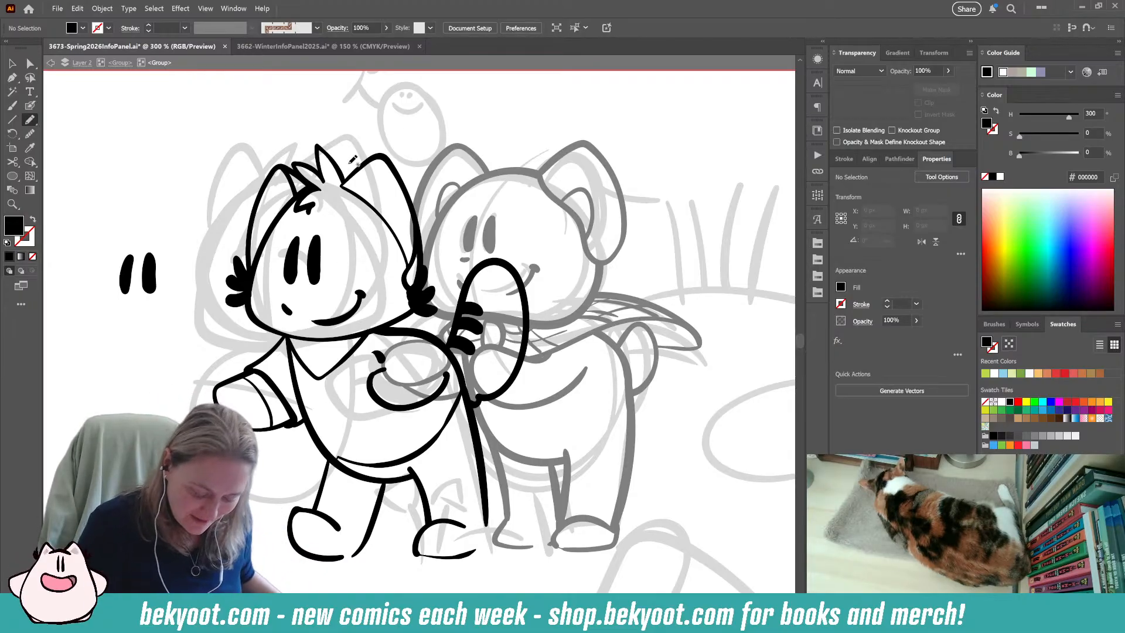
Try to ink short curved detail strokes on the left character's outer foot with the Blob Brush.
{"action": "scroll", "coordinate": [322, 465], "scroll_direction": "down", "scroll_amount": 2}
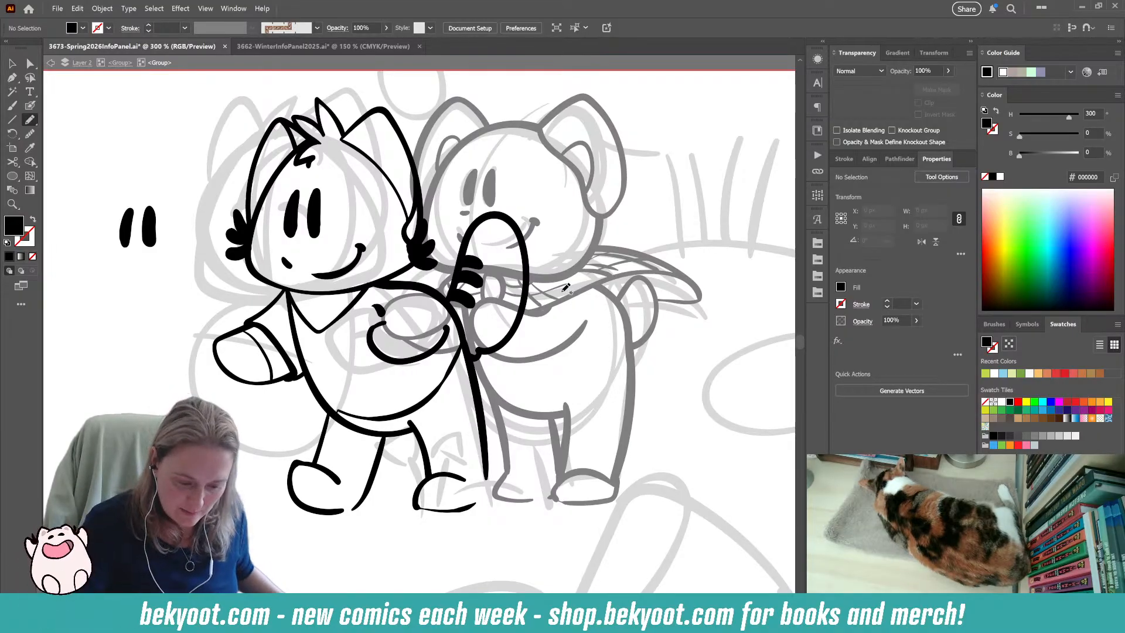
{"action": "left_click_drag", "start_coordinate": [371, 525], "coordinate": [401, 505]}
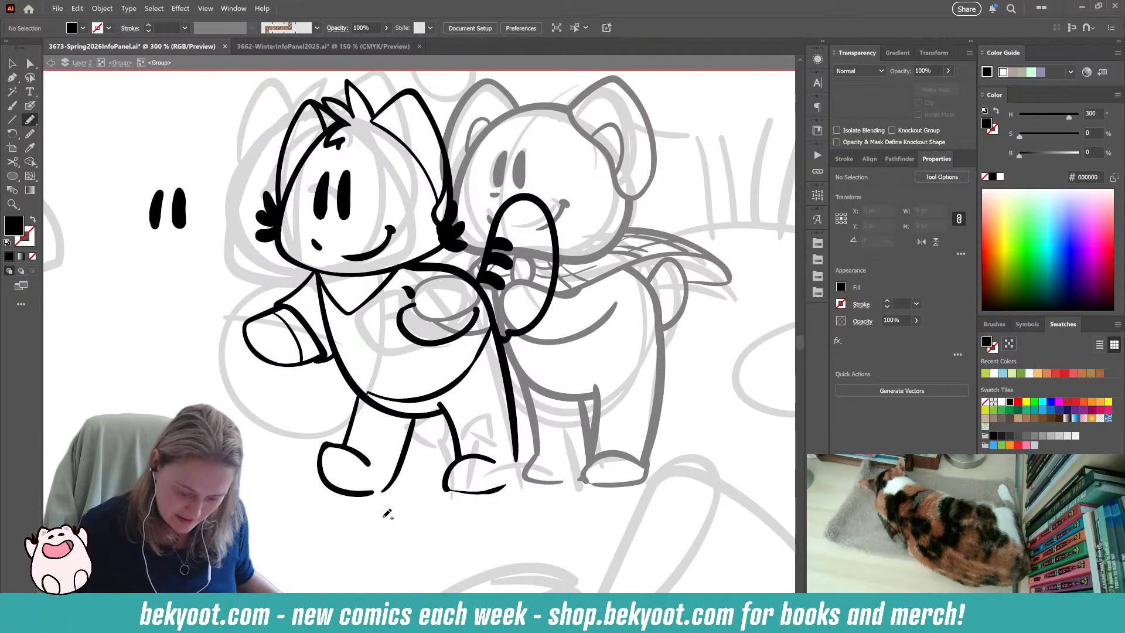
{"action": "key", "text": "b"}
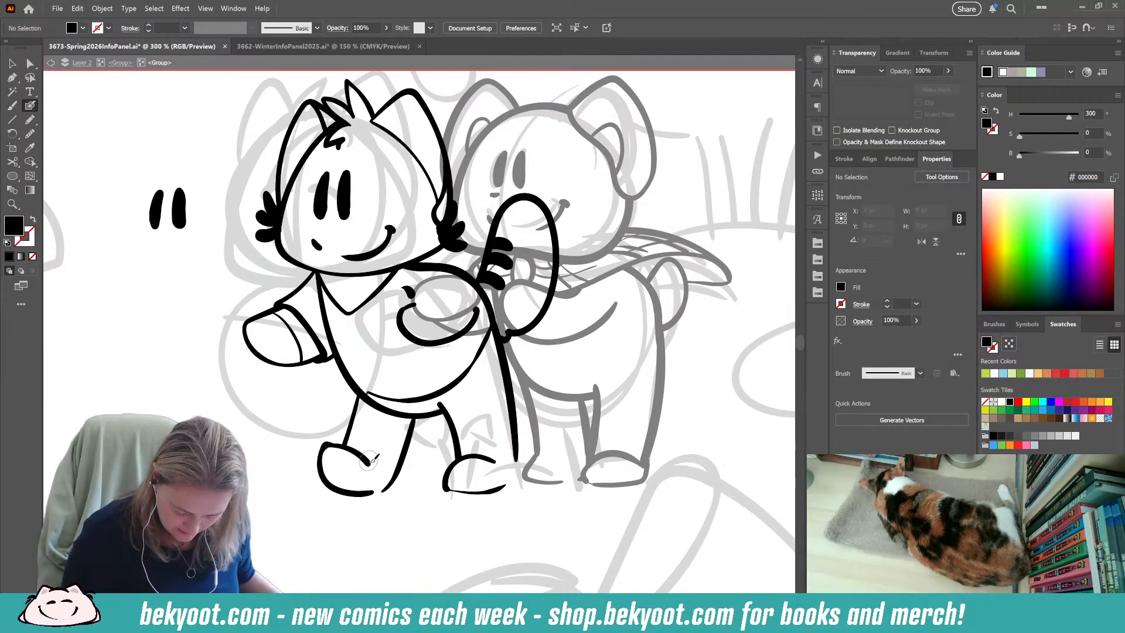
{"action": "left_click_drag", "start_coordinate": [376, 473], "coordinate": [328, 477]}
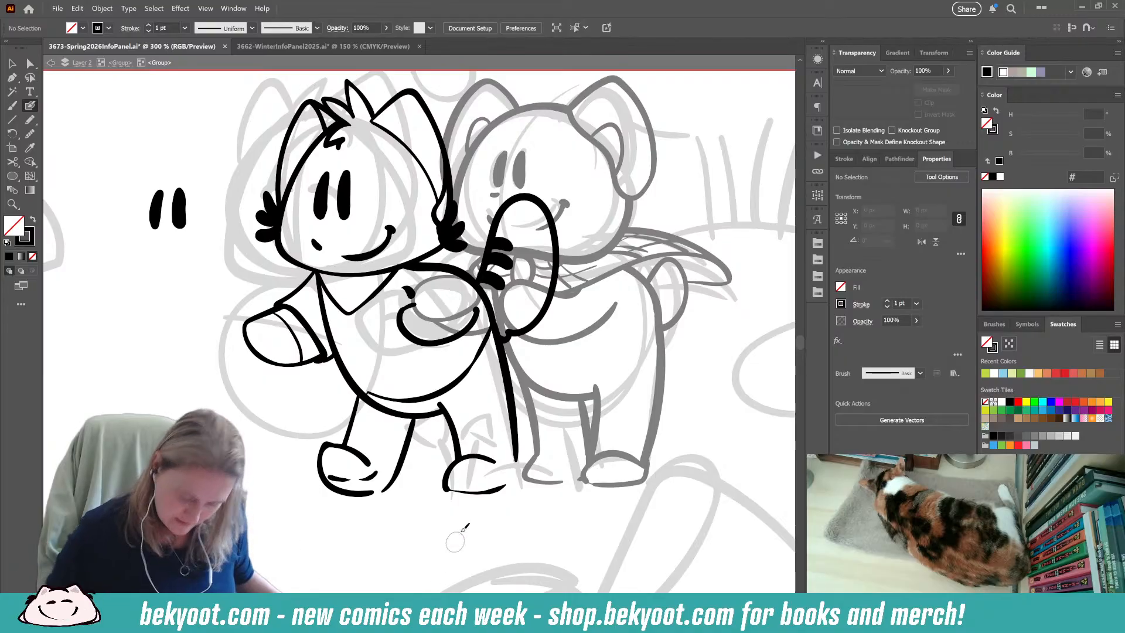
{"action": "key", "text": "ctrl+z"}
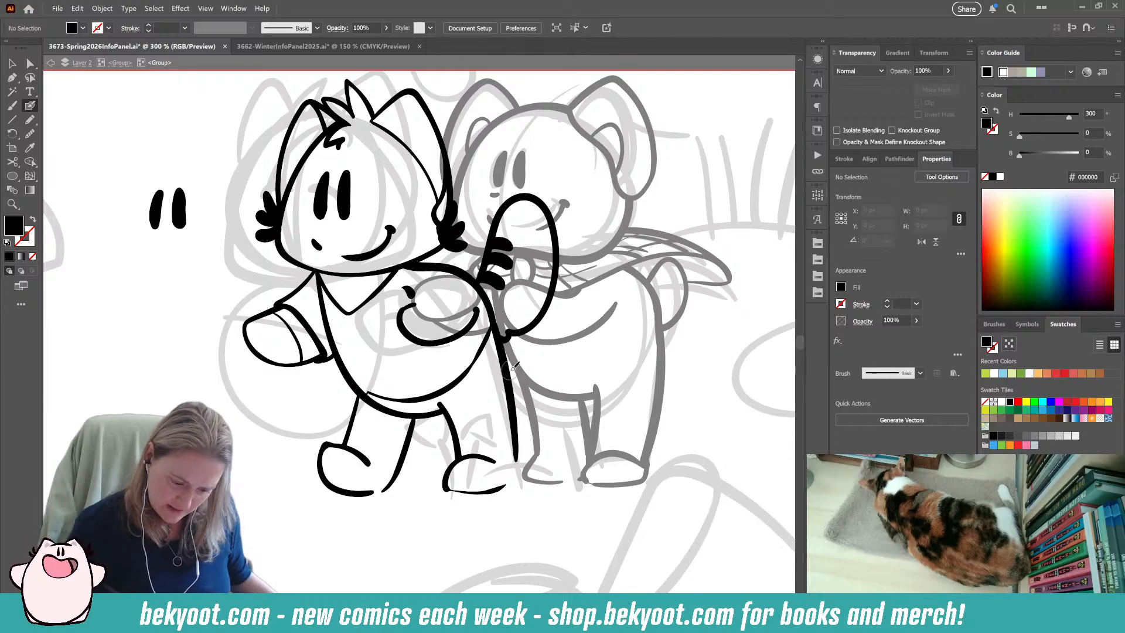
{"action": "mouse_move", "coordinate": [324, 469]}
{"action": "left_mouse_down"}
{"action": "mouse_move", "coordinate": [330, 489]}
{"action": "mouse_move", "coordinate": [372, 498]}
{"action": "left_mouse_up"}
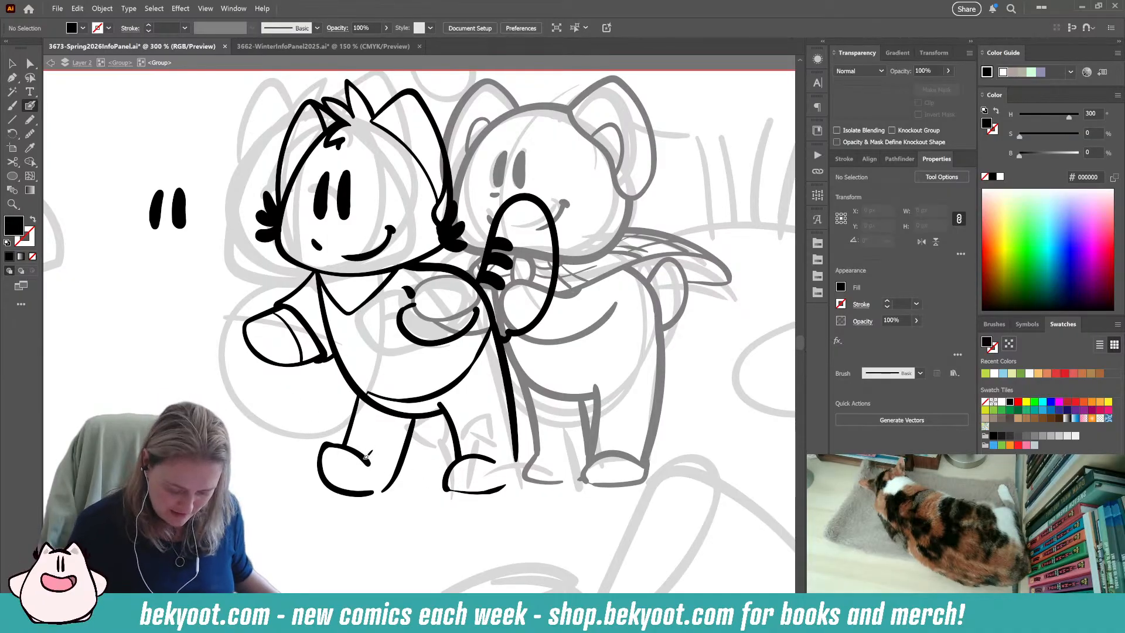
{"action": "mouse_move", "coordinate": [327, 445]}
{"action": "left_mouse_down"}
{"action": "mouse_move", "coordinate": [352, 488]}
{"action": "mouse_move", "coordinate": [407, 469]}
{"action": "left_mouse_up"}
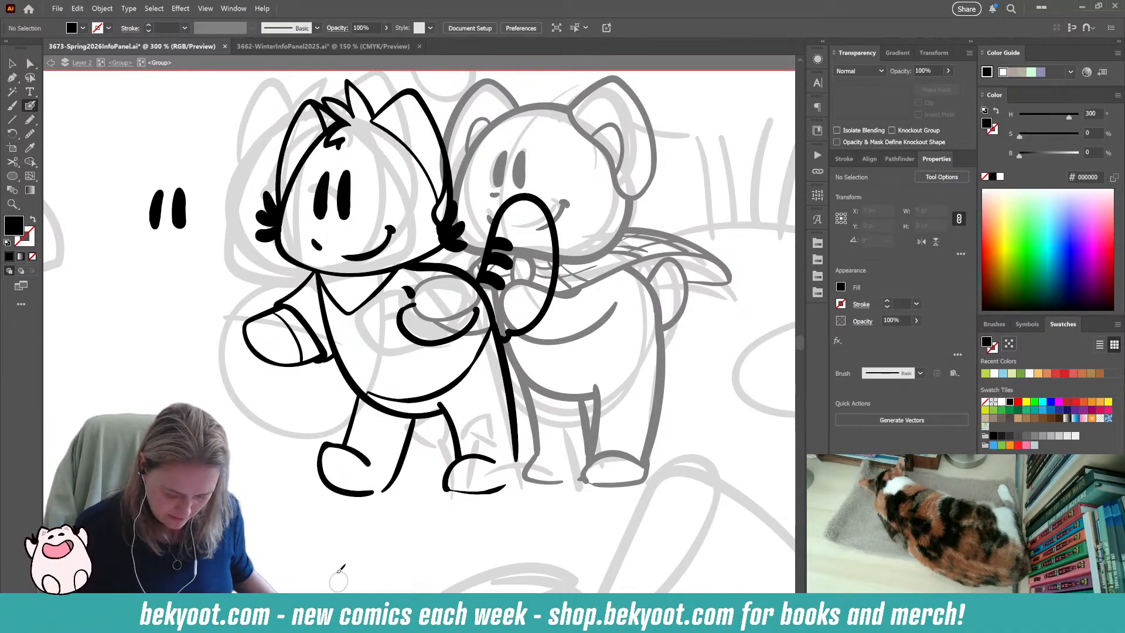
Delete the spare pair of eye strokes lying outside the left character.
{"action": "left_click_drag", "start_coordinate": [403, 387], "coordinate": [362, 429]}
{"action": "left_click", "coordinate": [13, 62]}
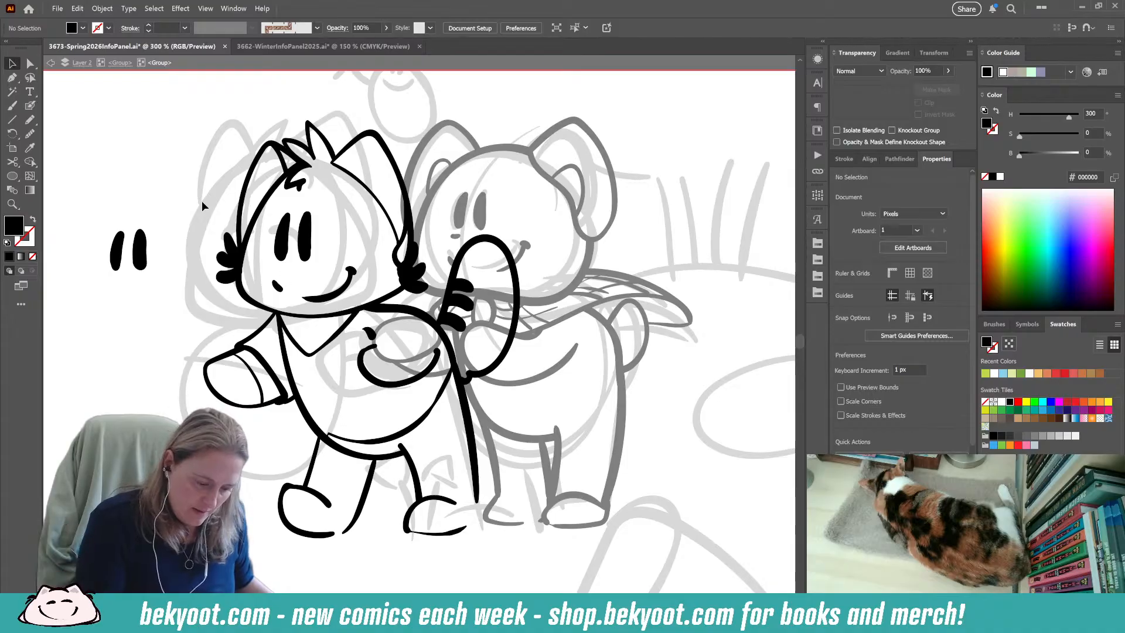
{"action": "left_click_drag", "start_coordinate": [96, 216], "coordinate": [157, 280]}
{"action": "key", "text": "Delete"}
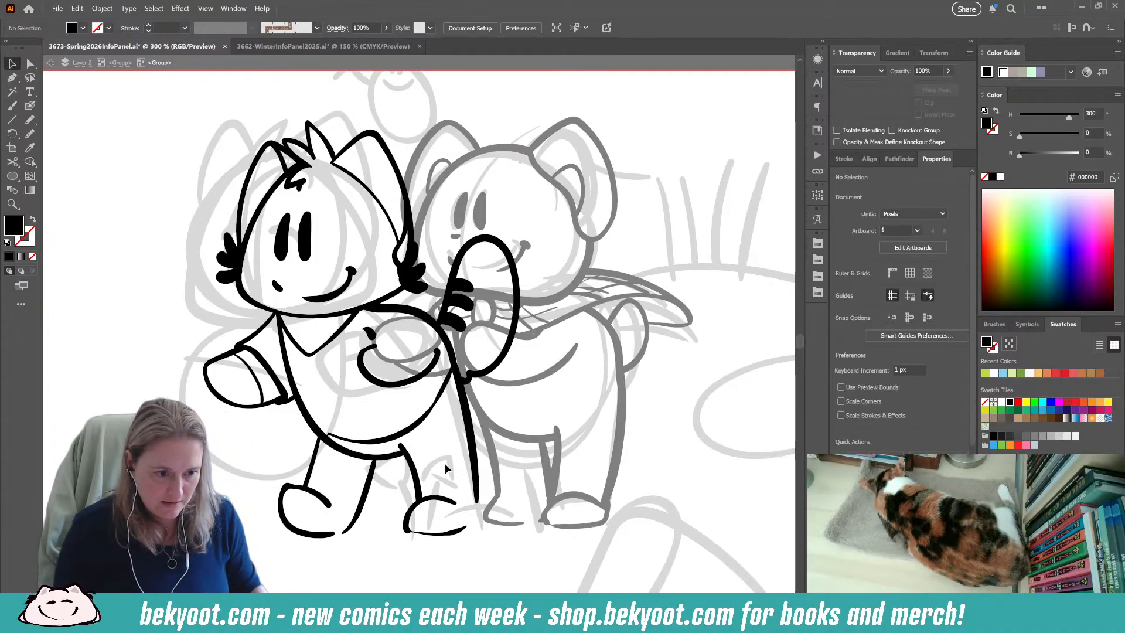
Leave the left character's group and move its linework closer to the bear so the two figures overlap.
{"action": "key", "text": "Escape"}
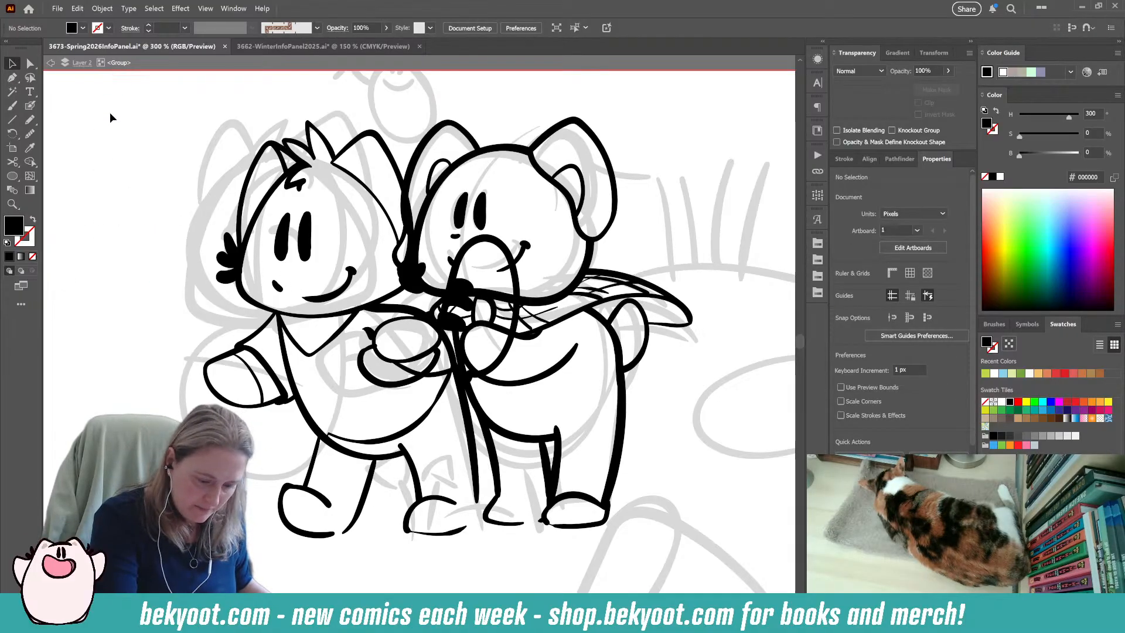
{"action": "left_click", "coordinate": [380, 460]}
{"action": "left_click_drag", "start_coordinate": [380, 460], "coordinate": [429, 458]}
{"action": "left_click_drag", "start_coordinate": [485, 493], "coordinate": [480, 475]}
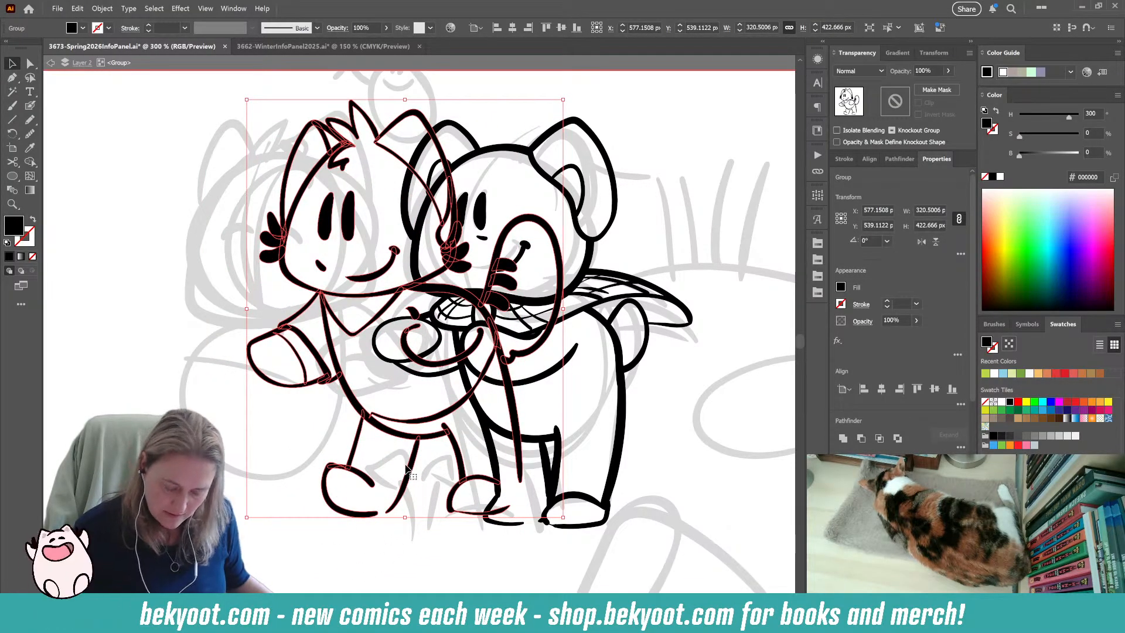
{"action": "left_click", "coordinate": [301, 540]}
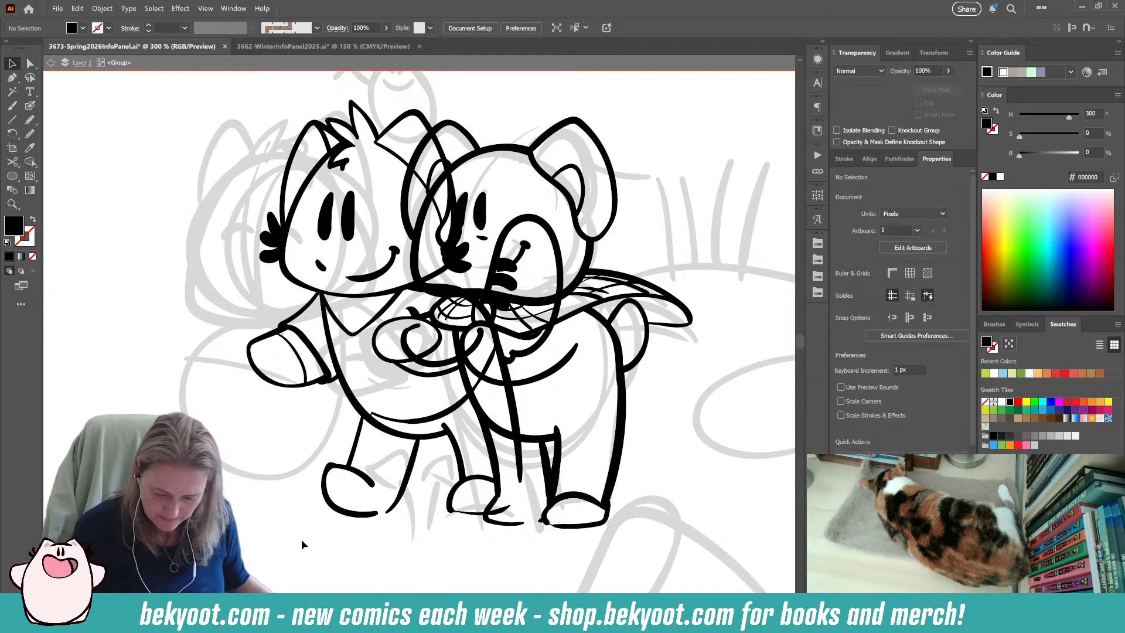
Group all of the bear character's linework, leaving out the left character.
{"action": "left_click", "coordinate": [584, 269]}
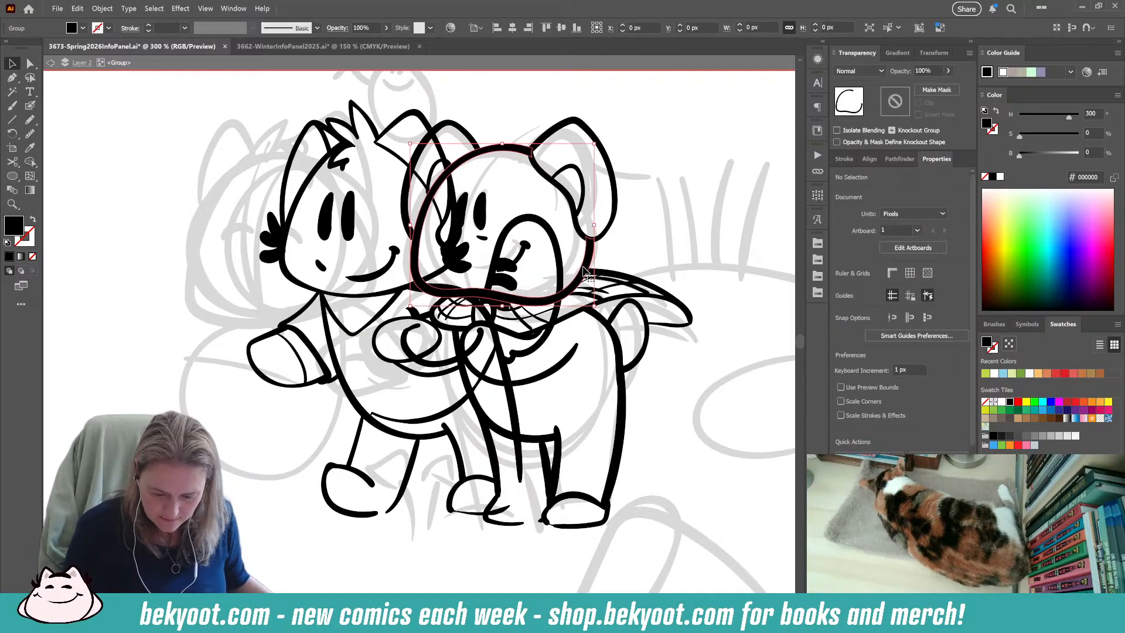
{"action": "left_click", "coordinate": [665, 397]}
{"action": "left_click_drag", "start_coordinate": [622, 429], "coordinate": [682, 554]}
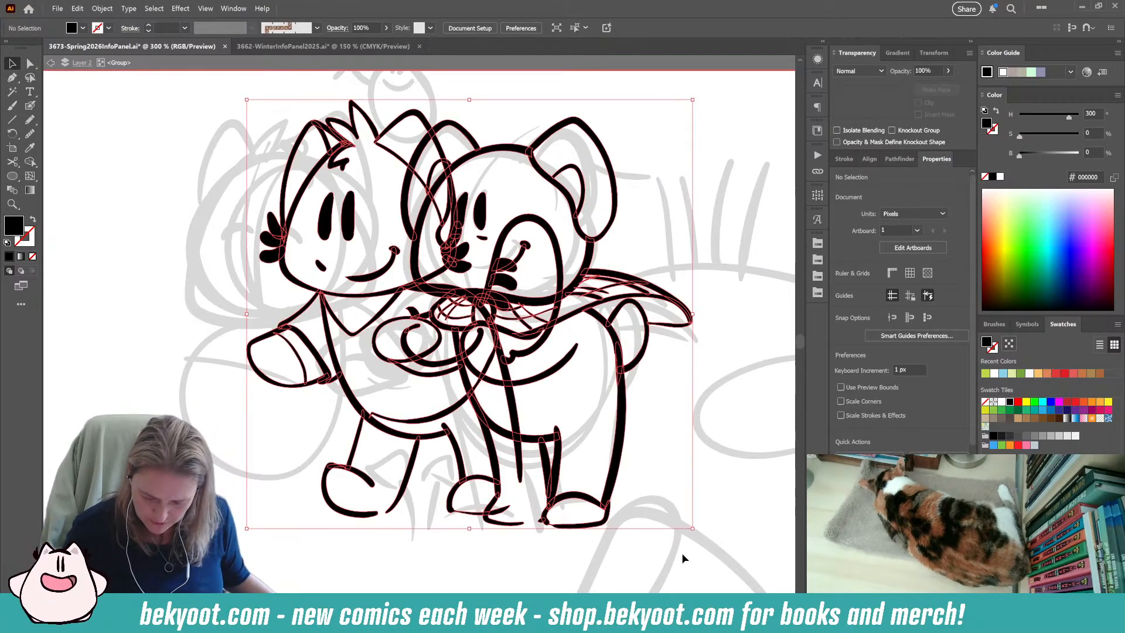
{"action": "left_click", "coordinate": [400, 498], "text": "shift"}
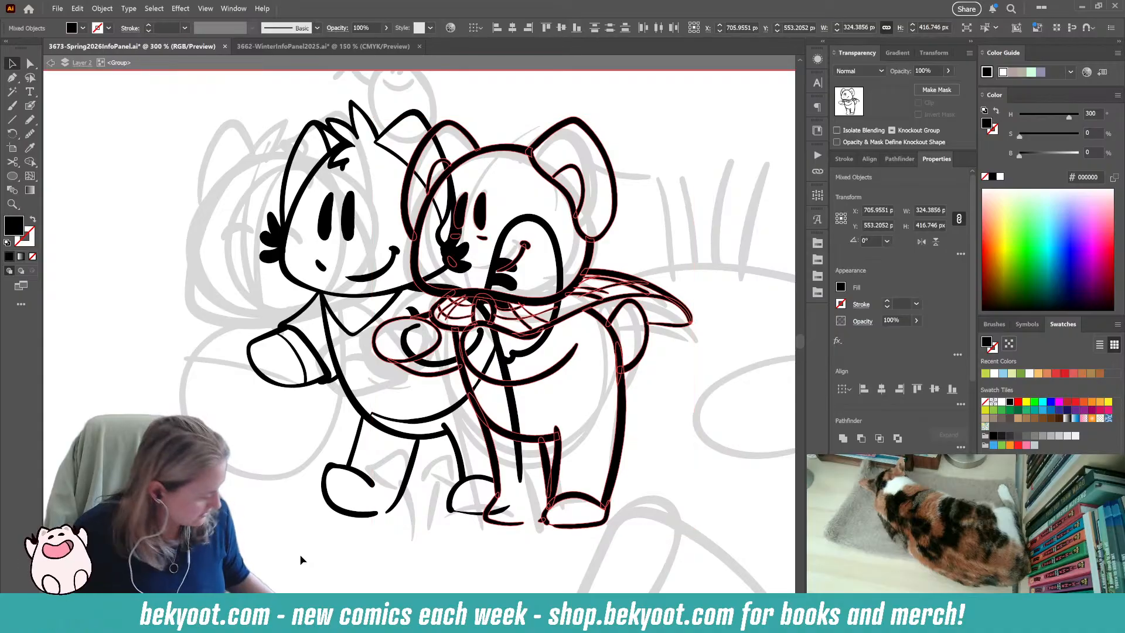
{"action": "key", "text": "ctrl+g"}
{"action": "left_click", "coordinate": [698, 347]}
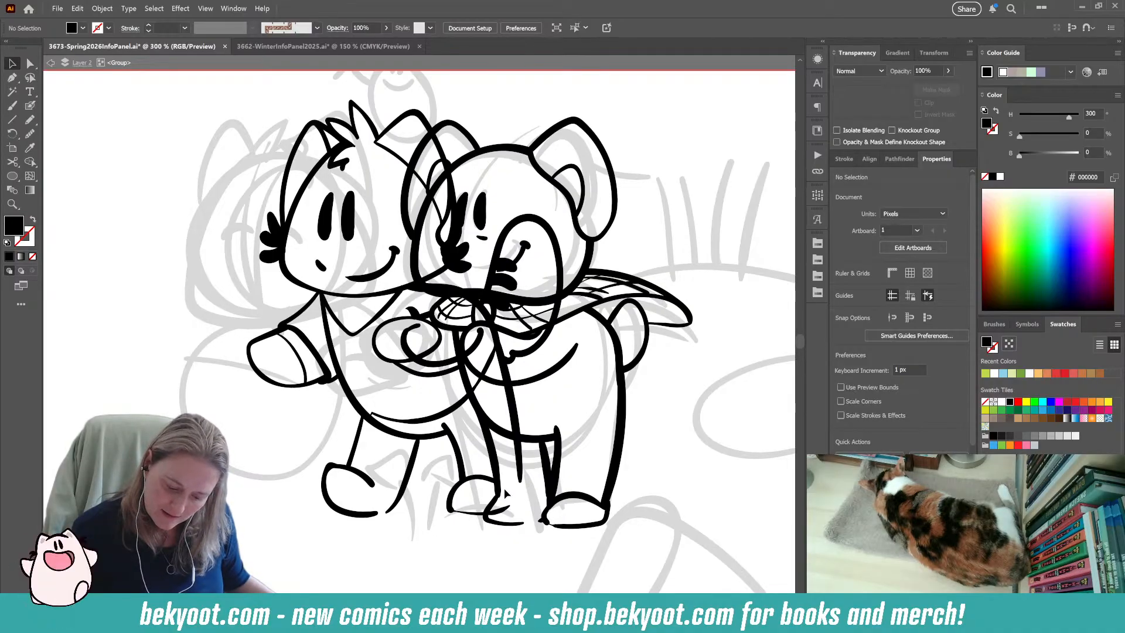
Nudge the left character's linework slightly down and away from the bear.
{"action": "left_click", "coordinate": [474, 514]}
{"action": "left_click_drag", "start_coordinate": [474, 514], "coordinate": [469, 520]}
{"action": "left_click", "coordinate": [455, 552]}
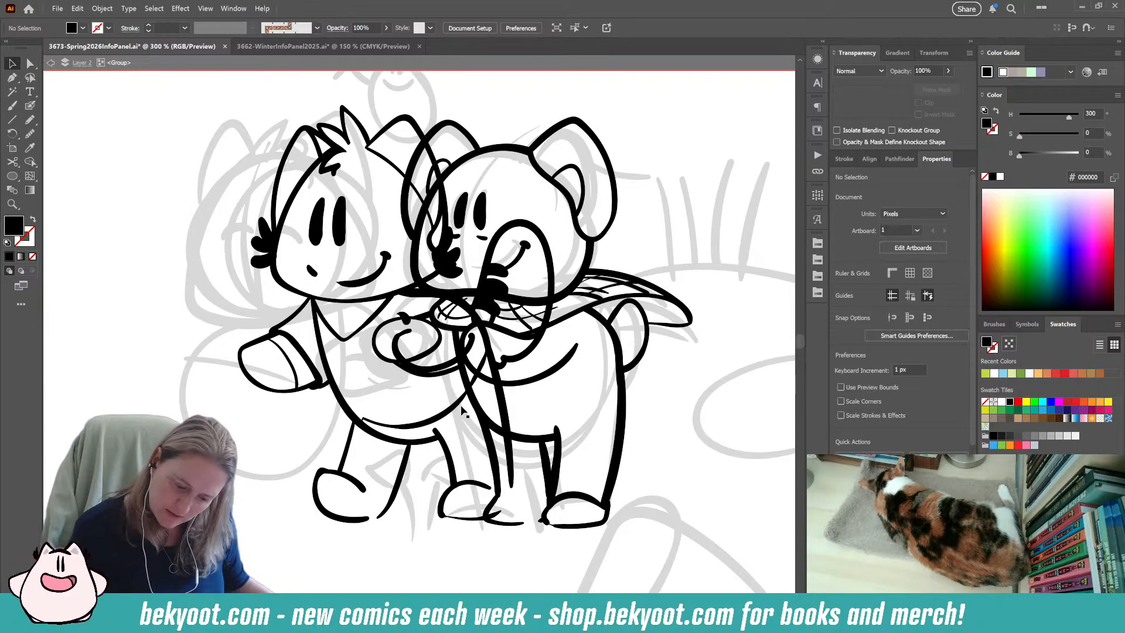
{"action": "left_click", "coordinate": [436, 350]}
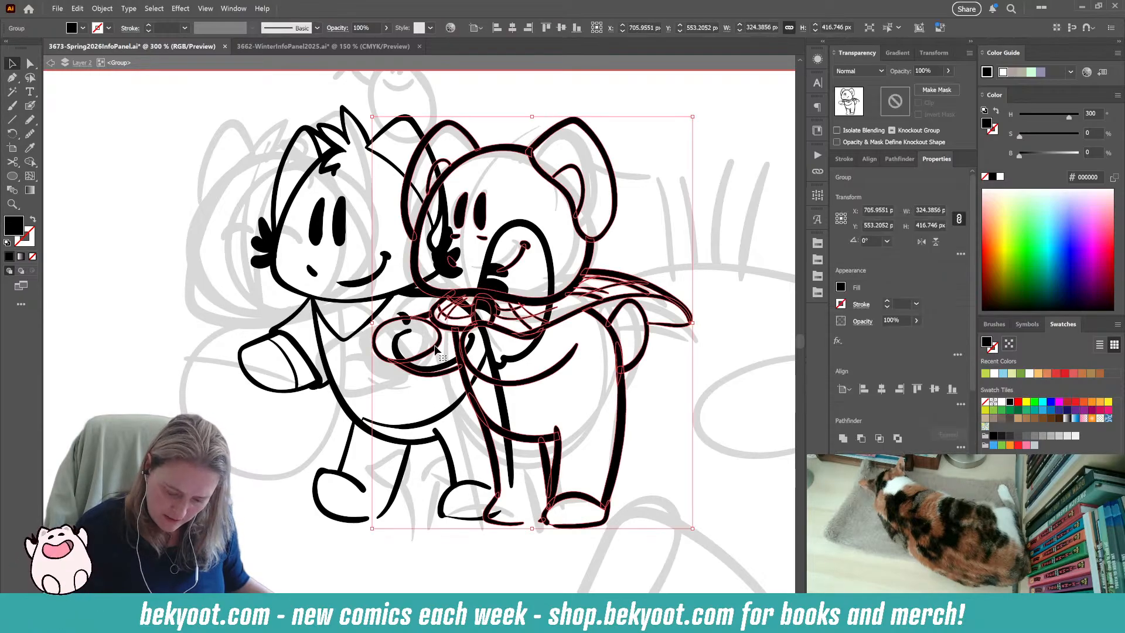
{"action": "right_click", "coordinate": [437, 384]}
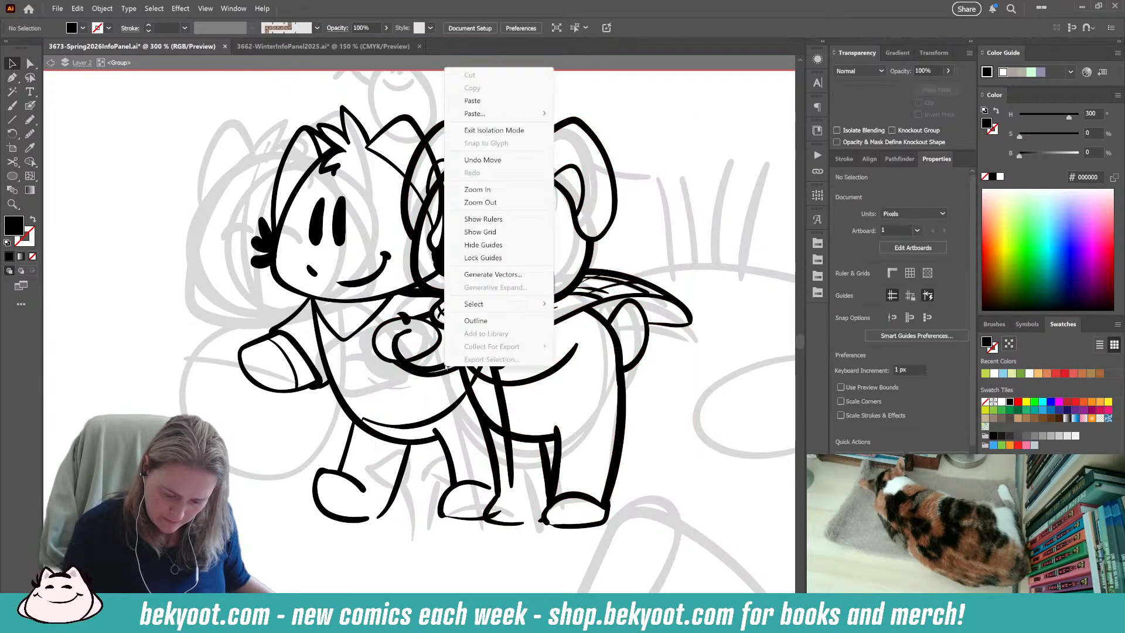
{"action": "left_click", "coordinate": [258, 476]}
Isolate the left character's group and delete the curved shape and leftover short stroke on its belly.
{"action": "double_click", "coordinate": [406, 318]}
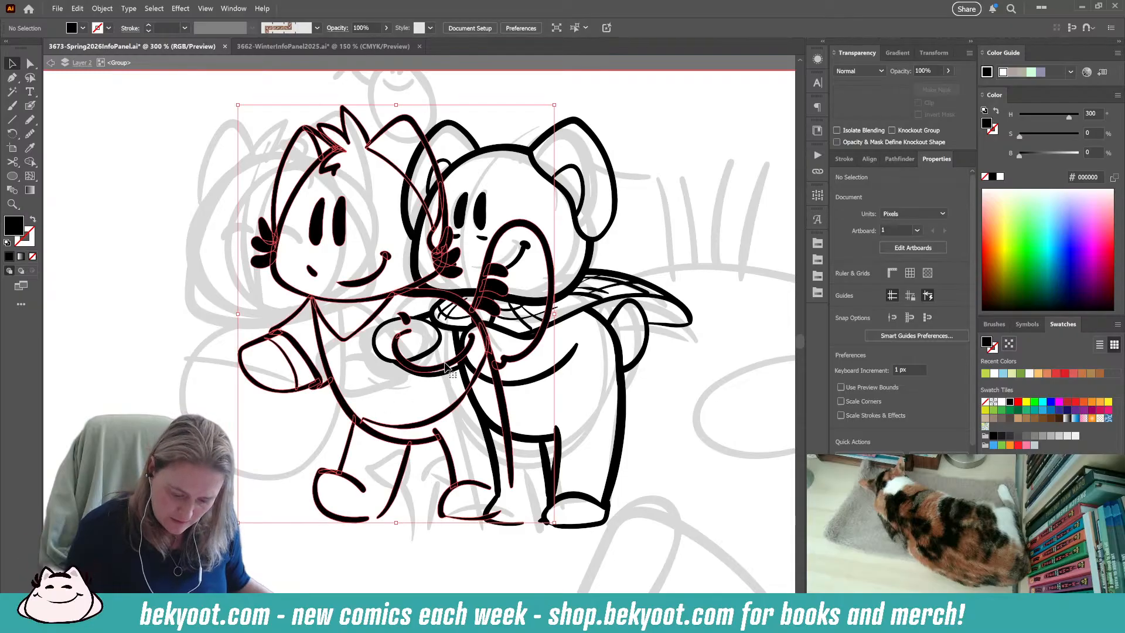
{"action": "left_click", "coordinate": [406, 318]}
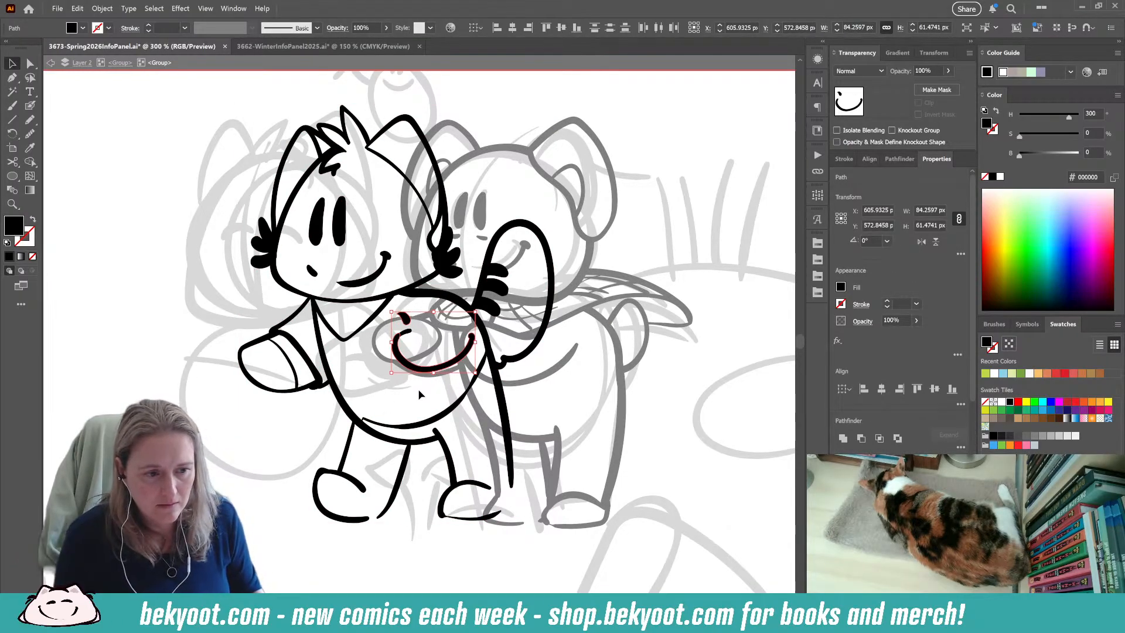
{"action": "key", "text": "Delete"}
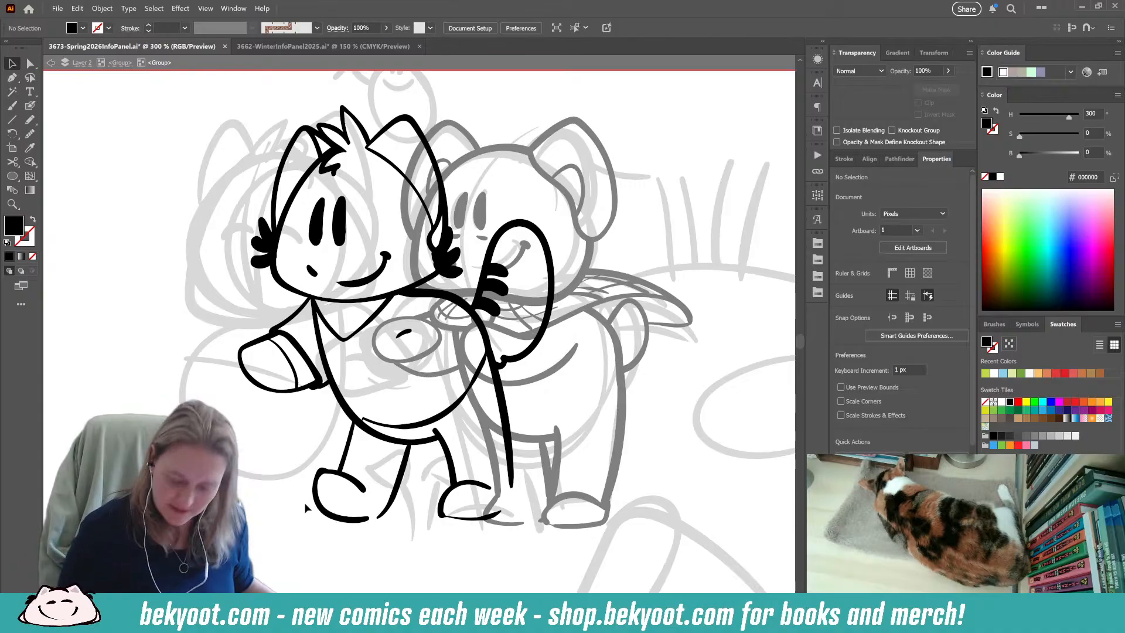
{"action": "left_click", "coordinate": [407, 336]}
{"action": "key", "text": "Delete"}
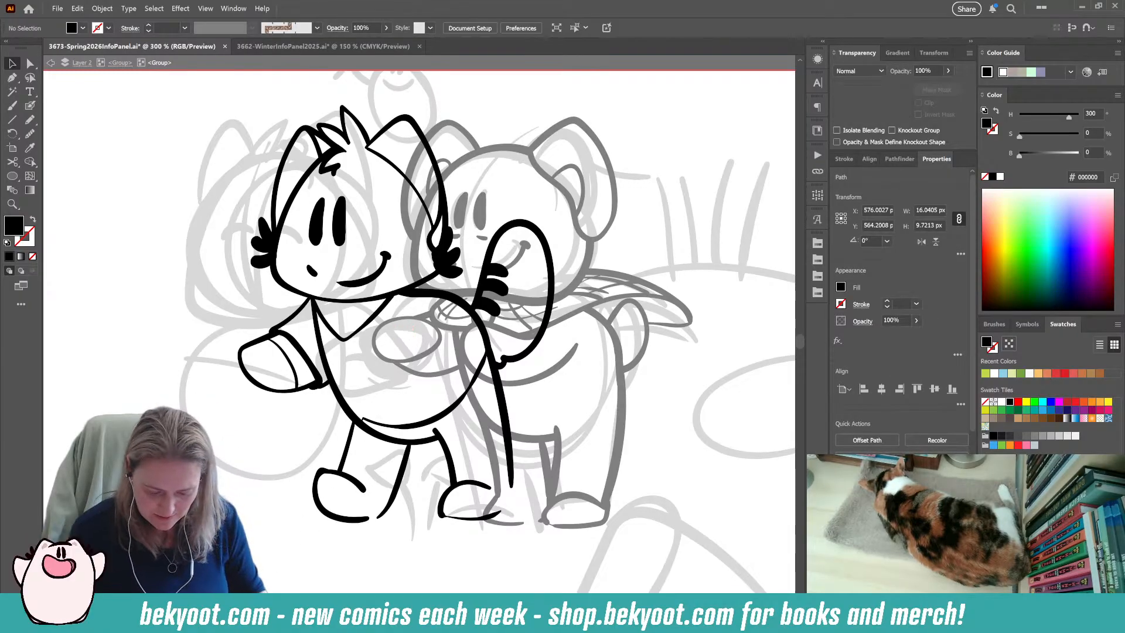
Try to ink a cupped shape of nested curves beneath the bear's hand on the left character's belly with the Blob Brush.
{"action": "key", "text": "shift+b"}
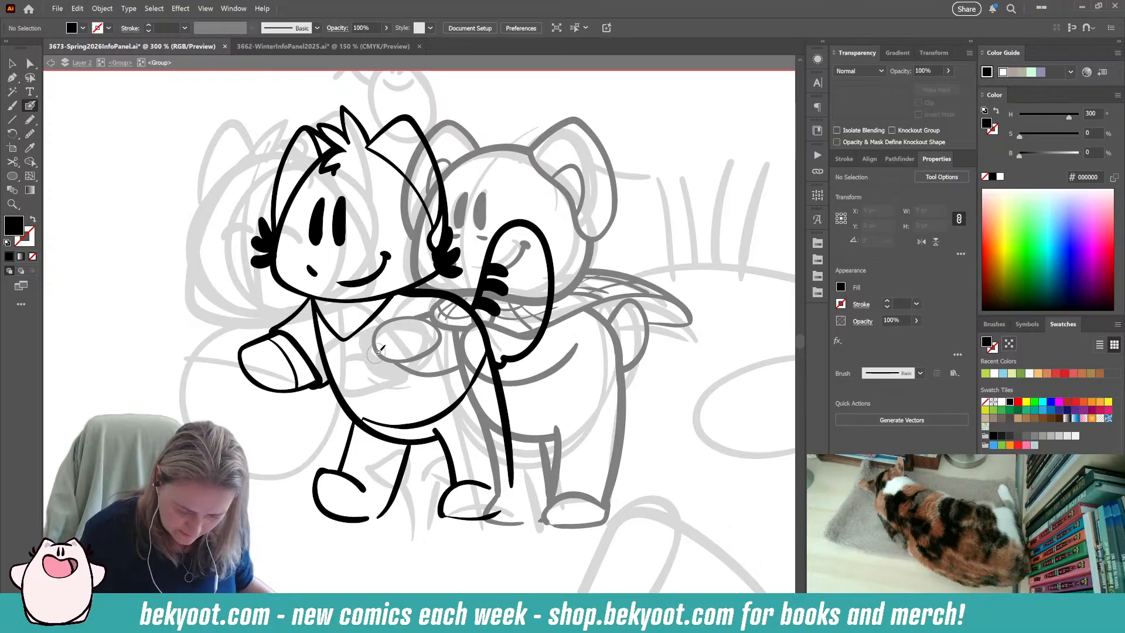
{"action": "left_click_drag", "start_coordinate": [389, 384], "coordinate": [396, 386]}
{"action": "key", "text": "ctrl+z"}
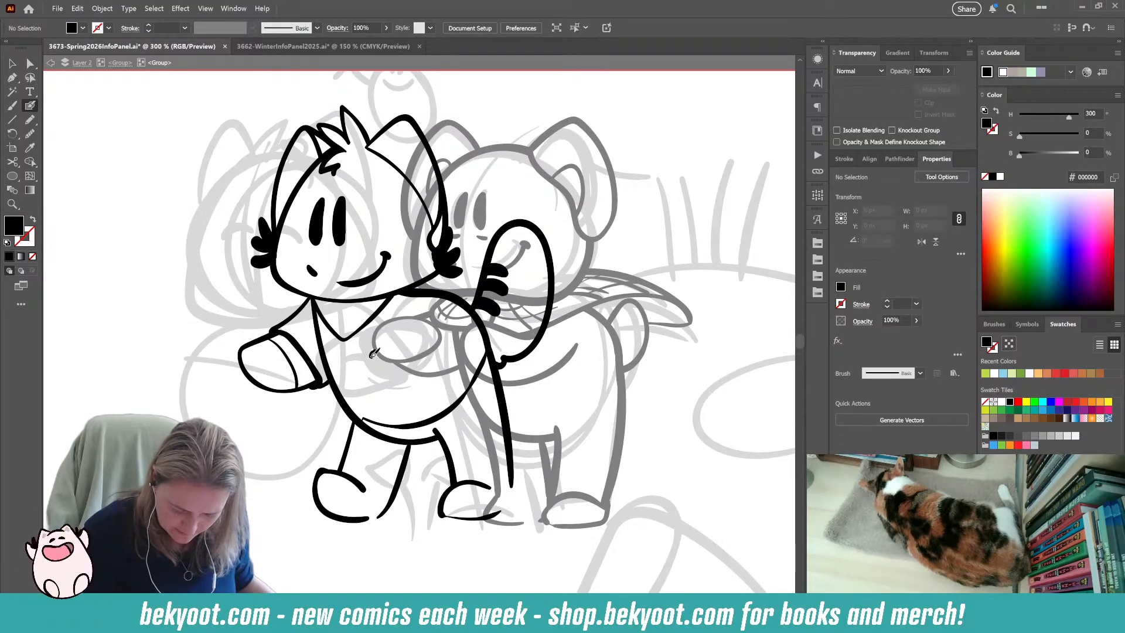
{"action": "key", "text": "shift+x"}
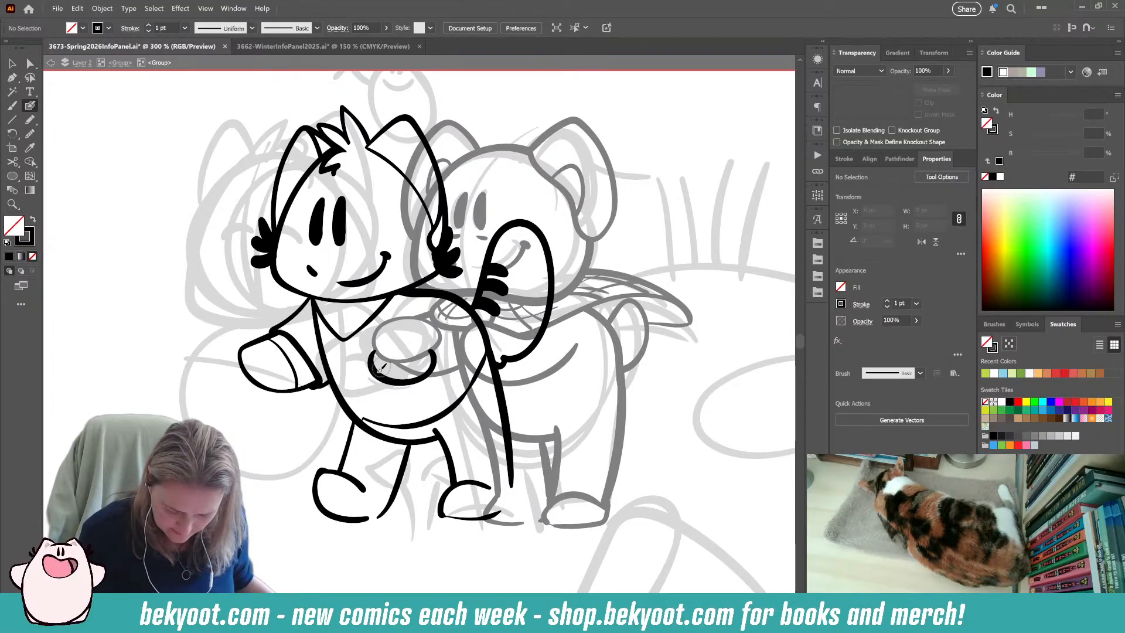
{"action": "left_click_drag", "start_coordinate": [382, 378], "coordinate": [431, 381]}
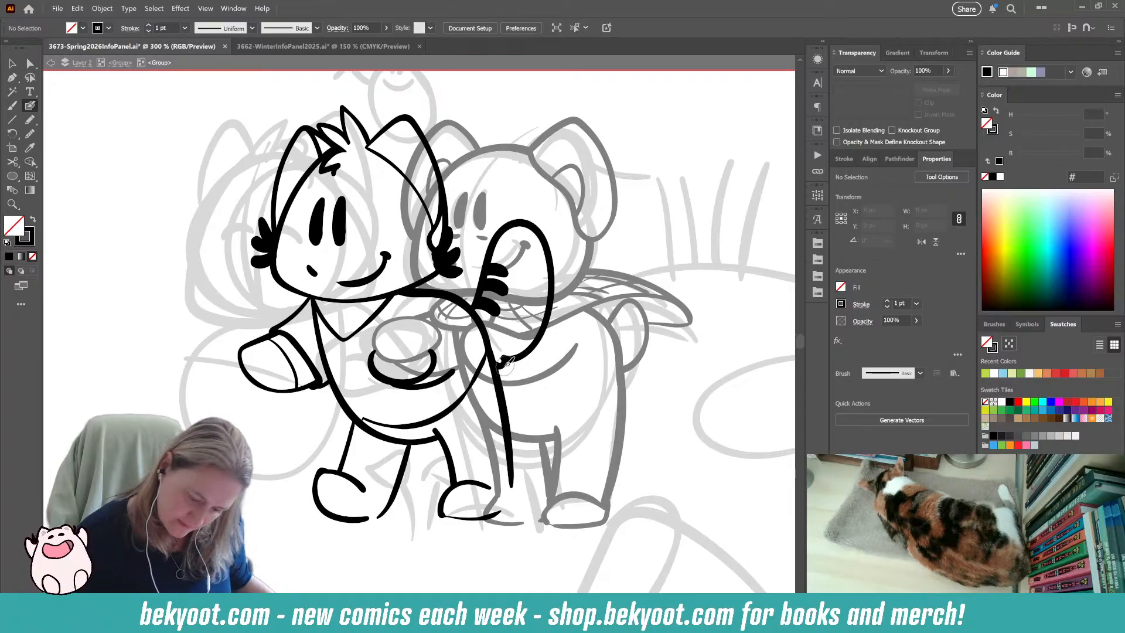
{"action": "key", "text": "ctrl+z"}
{"action": "mouse_move", "coordinate": [435, 384]}
{"action": "left_mouse_down"}
{"action": "mouse_move", "coordinate": [381, 378]}
{"action": "mouse_move", "coordinate": [372, 358]}
{"action": "mouse_move", "coordinate": [392, 389]}
{"action": "mouse_move", "coordinate": [443, 378]}
{"action": "mouse_move", "coordinate": [446, 356]}
{"action": "mouse_move", "coordinate": [456, 370]}
{"action": "mouse_move", "coordinate": [443, 384]}
{"action": "mouse_move", "coordinate": [405, 391]}
{"action": "mouse_move", "coordinate": [377, 372]}
{"action": "mouse_move", "coordinate": [415, 388]}
{"action": "left_mouse_up"}
{"action": "key", "text": "ctrl+z"}
{"action": "key", "text": "ctrl+z"}
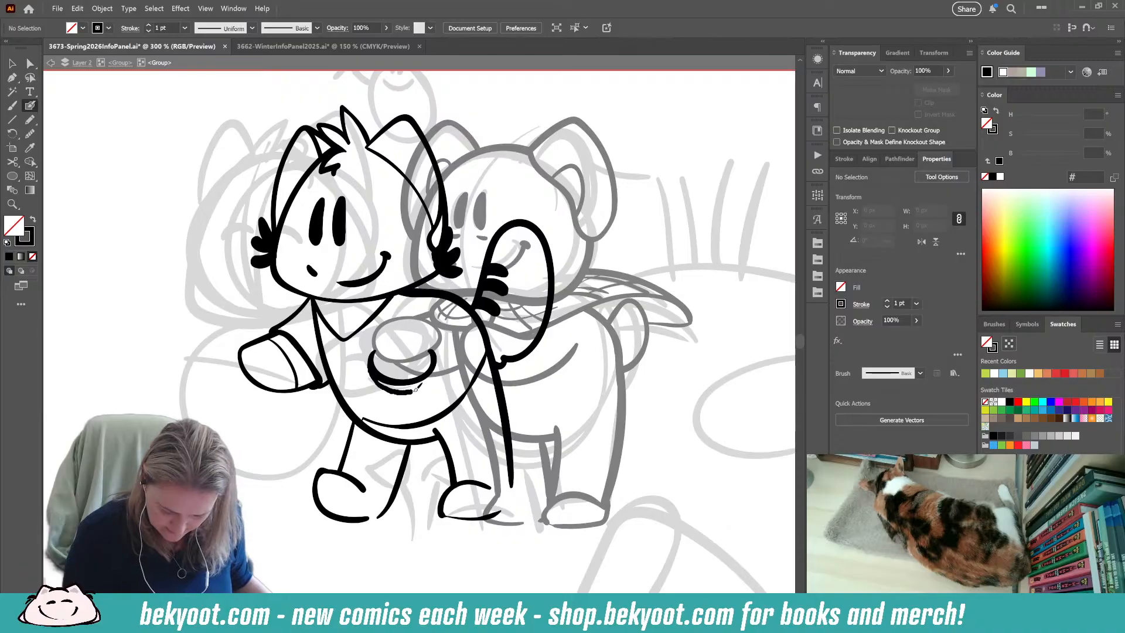
{"action": "left_click_drag", "start_coordinate": [435, 346], "coordinate": [441, 340]}
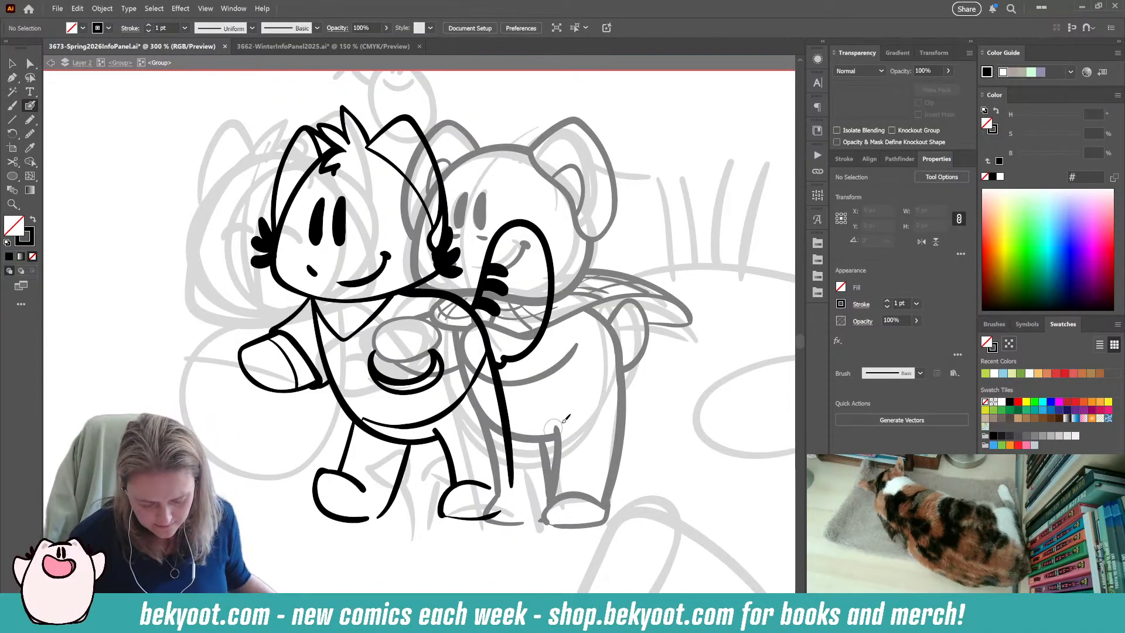
{"action": "key", "text": "ctrl+z"}
{"action": "key", "text": "ctrl+z"}
Try to ink a wider open outline with a short inner stroke around the bear's hand on the left character's belly.
{"action": "key", "text": "shift+x"}
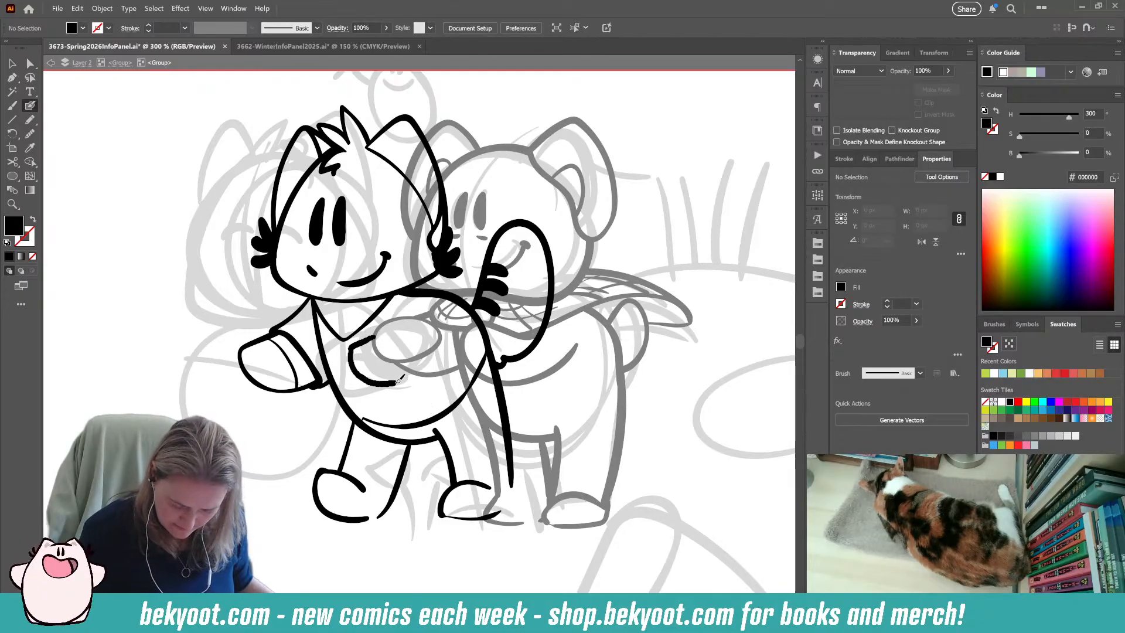
{"action": "left_click_drag", "start_coordinate": [435, 363], "coordinate": [439, 347]}
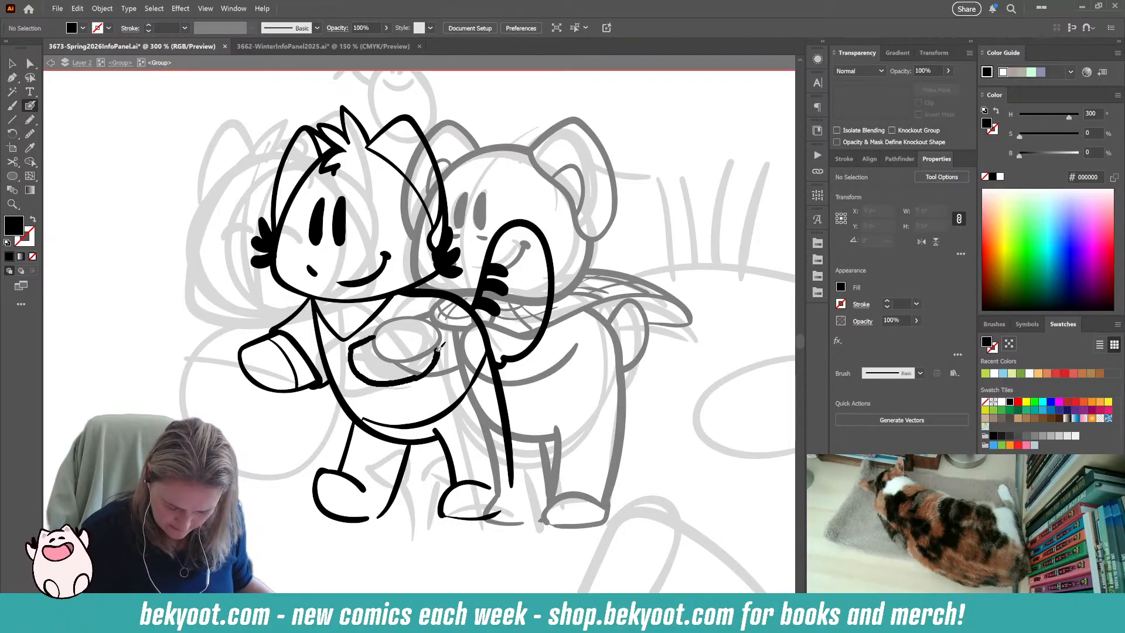
{"action": "key", "text": "shift+x"}
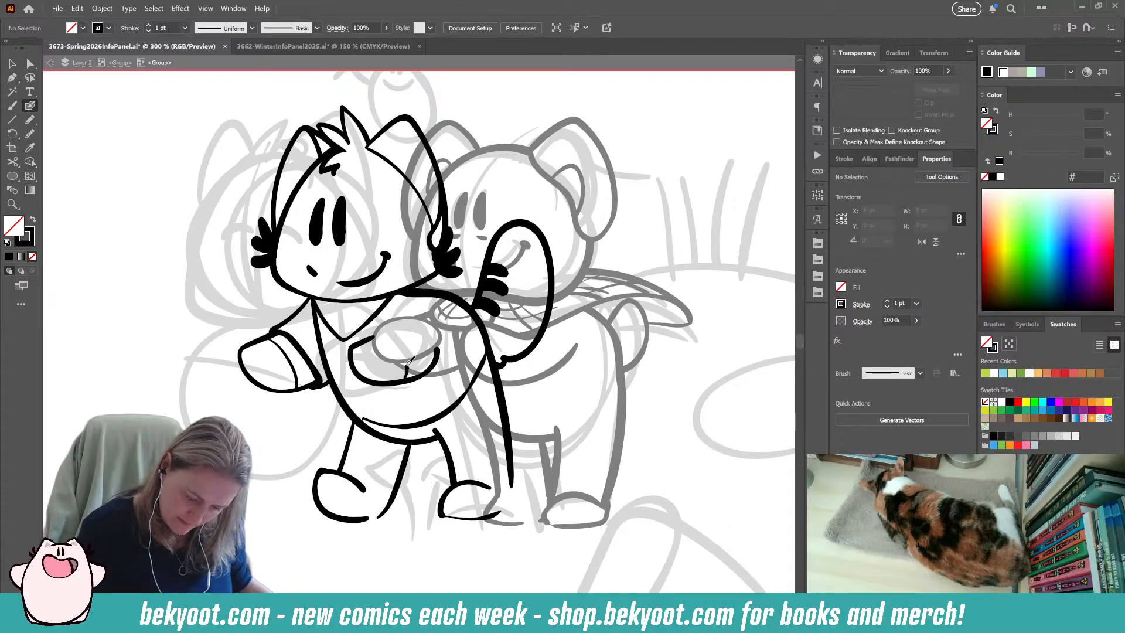
{"action": "key", "text": "ctrl+z"}
{"action": "key", "text": "ctrl+z"}
Try to ink a larger rounded outline with a curled upper end around the bear's hand on the left character's belly.
{"action": "key", "text": "shift+x"}
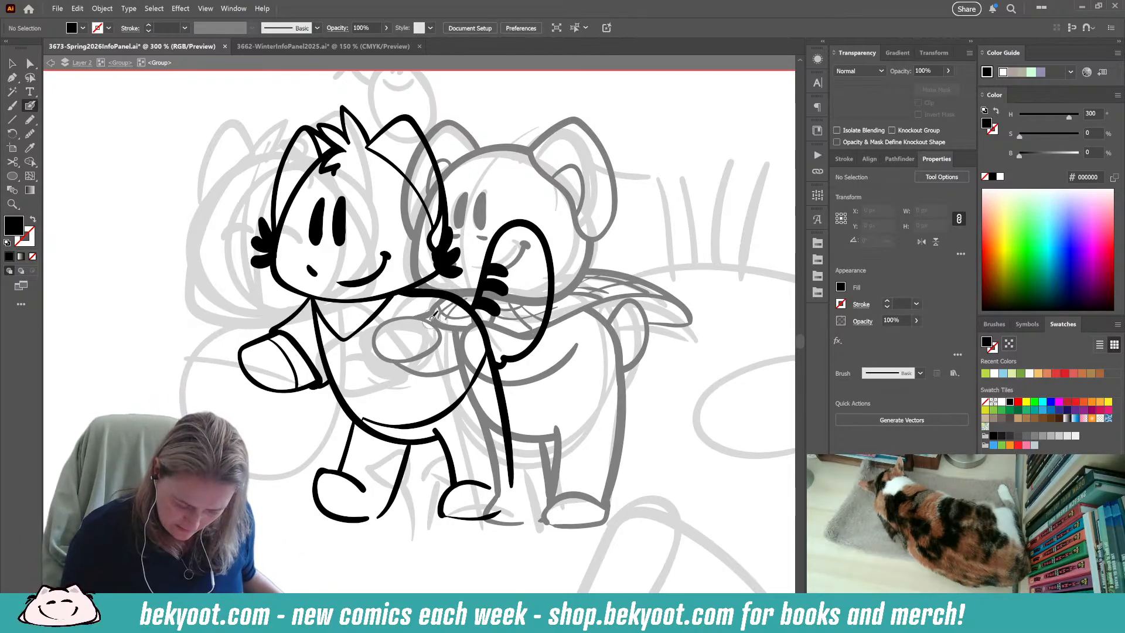
{"action": "mouse_move", "coordinate": [384, 338]}
{"action": "left_mouse_down"}
{"action": "mouse_move", "coordinate": [352, 355]}
{"action": "mouse_move", "coordinate": [425, 384]}
{"action": "mouse_move", "coordinate": [456, 335]}
{"action": "left_mouse_up"}
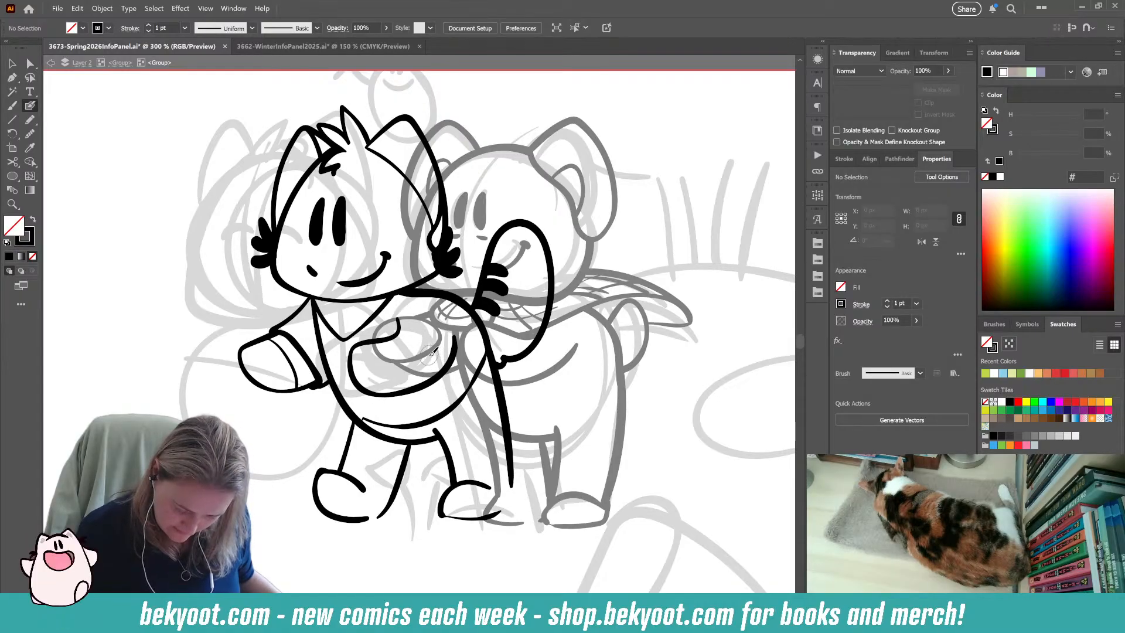
{"action": "key", "text": "ctrl+z"}
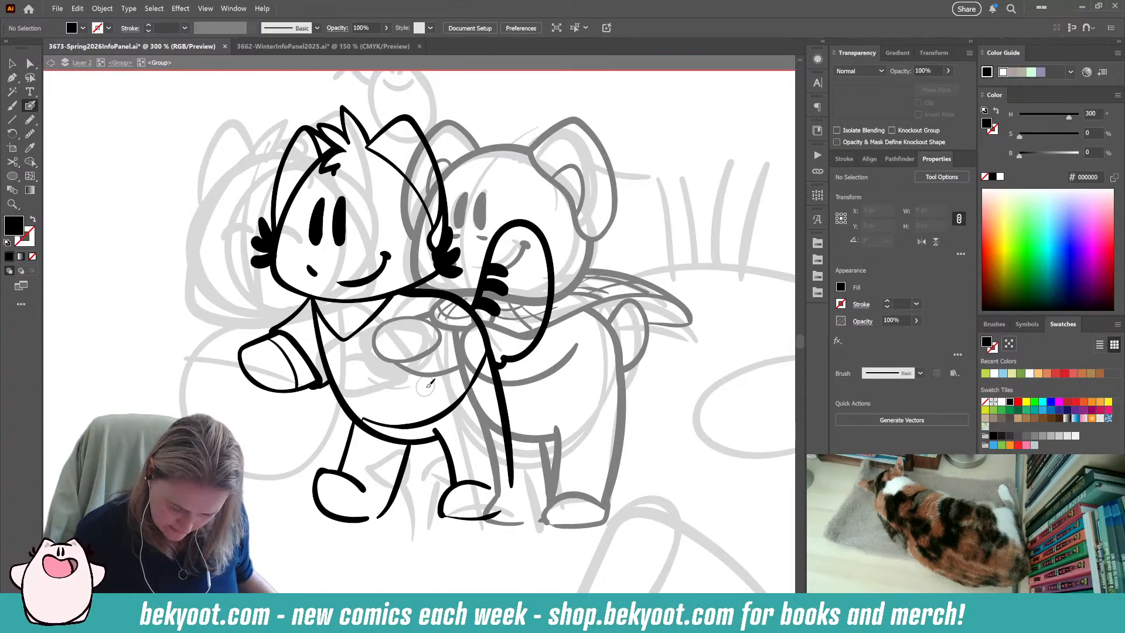
Ink a cupped paw with an inner curve beneath the bear's hand on the left character's belly, and remove the short stroke beside it.
{"action": "mouse_move", "coordinate": [378, 341]}
{"action": "left_mouse_down"}
{"action": "mouse_move", "coordinate": [372, 359]}
{"action": "mouse_move", "coordinate": [437, 360]}
{"action": "mouse_move", "coordinate": [434, 350]}
{"action": "left_mouse_up"}
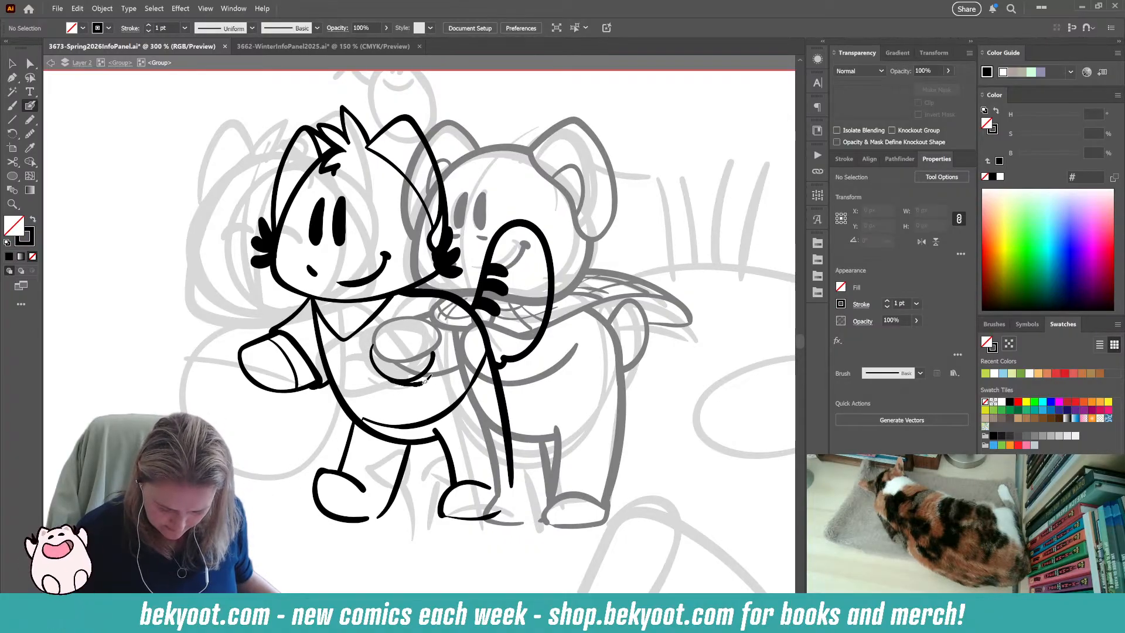
{"action": "left_click_drag", "start_coordinate": [444, 363], "coordinate": [435, 349]}
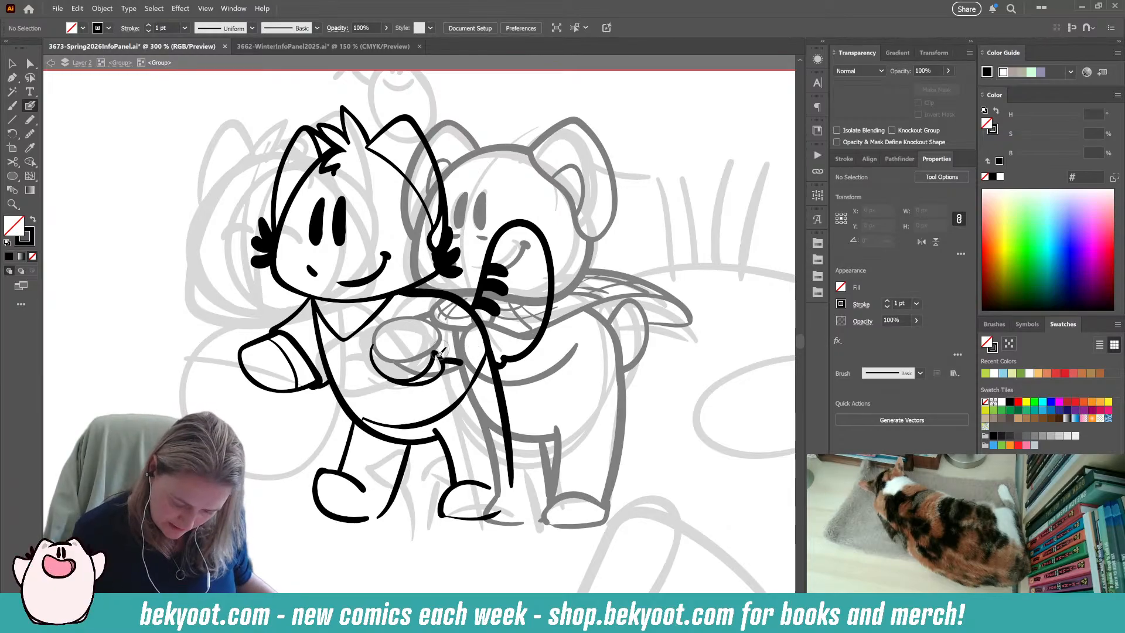
{"action": "left_click_drag", "start_coordinate": [442, 374], "coordinate": [443, 353]}
{"action": "key", "text": "ctrl"}
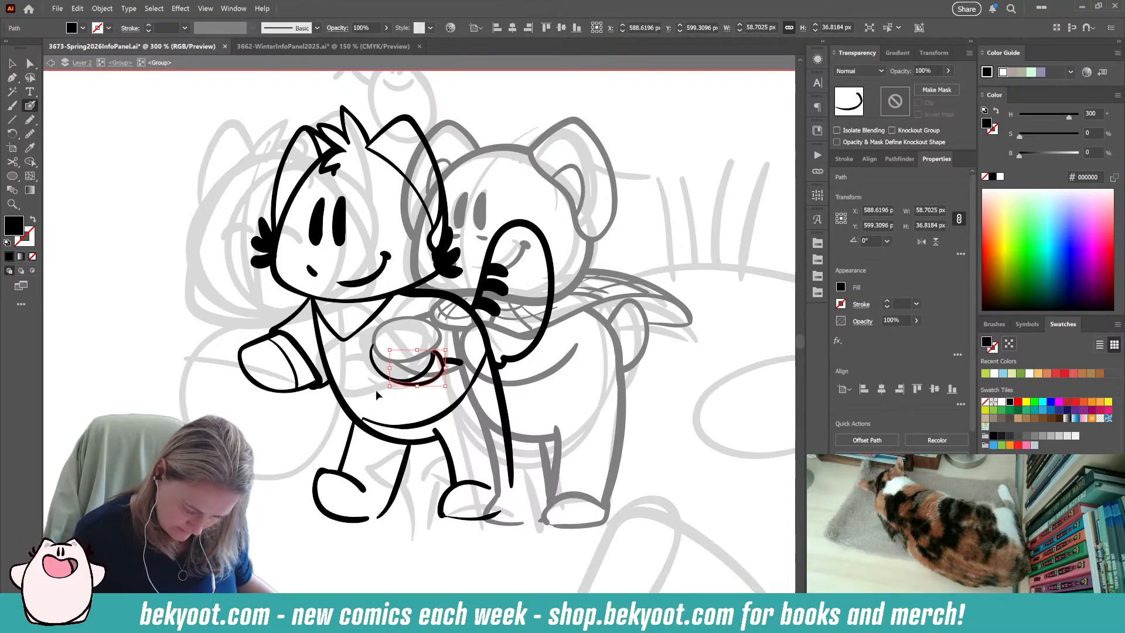
{"action": "left_click", "coordinate": [377, 390], "text": "ctrl"}
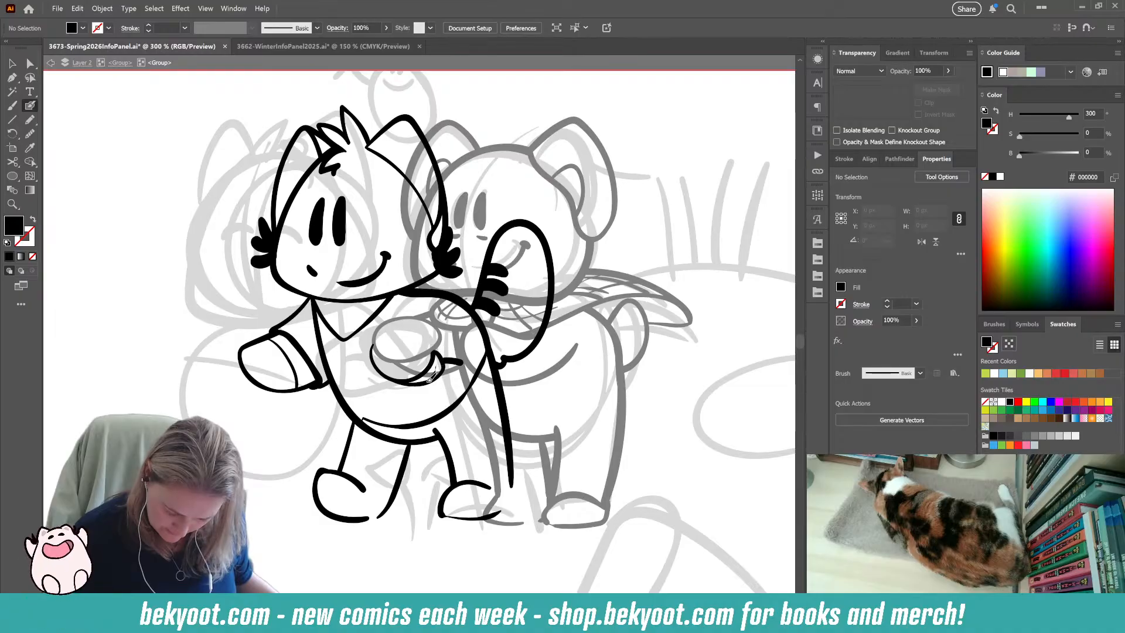
{"action": "key", "text": "shift+x"}
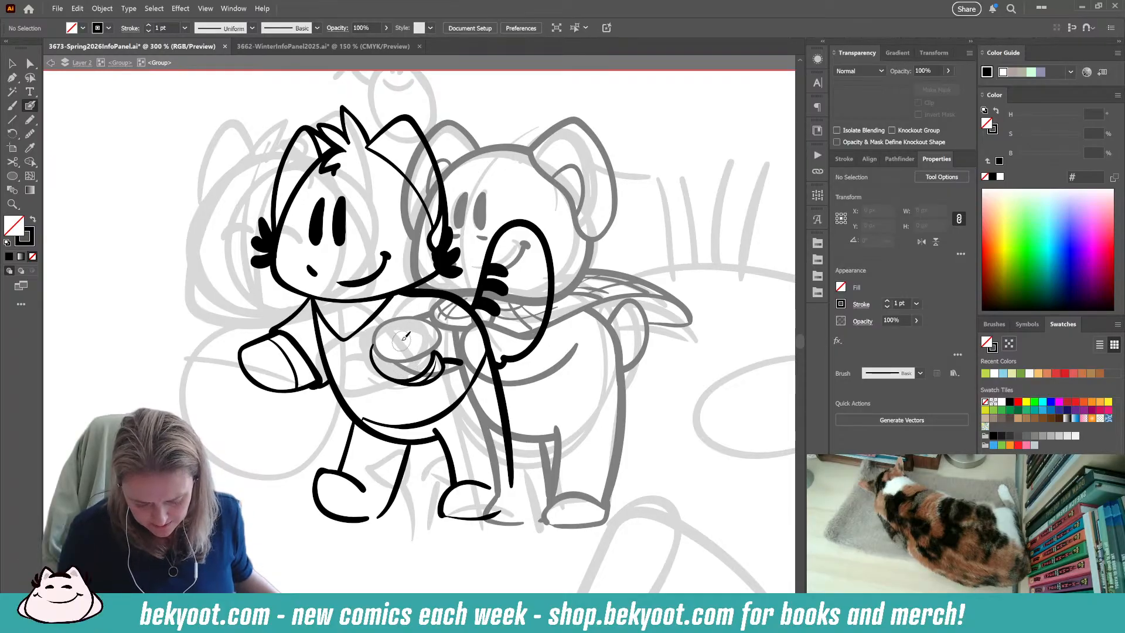
{"action": "mouse_move", "coordinate": [439, 353]}
{"action": "left_mouse_down"}
{"action": "mouse_move", "coordinate": [467, 364]}
{"action": "mouse_move", "coordinate": [448, 369]}
{"action": "left_mouse_up"}
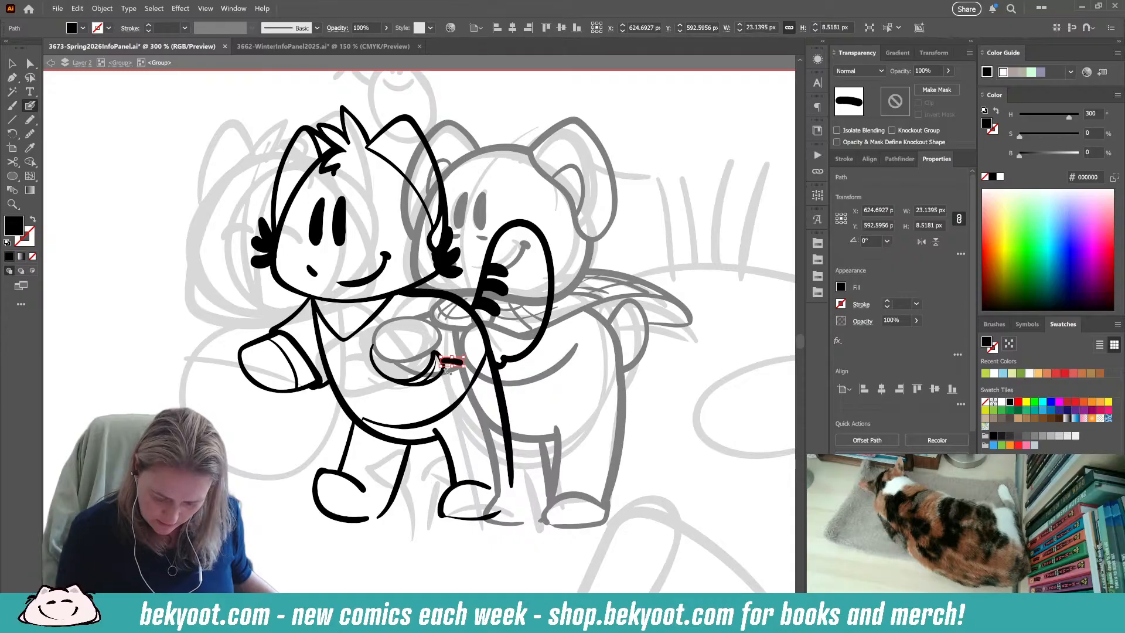
{"action": "key", "text": "ctrl+z"}
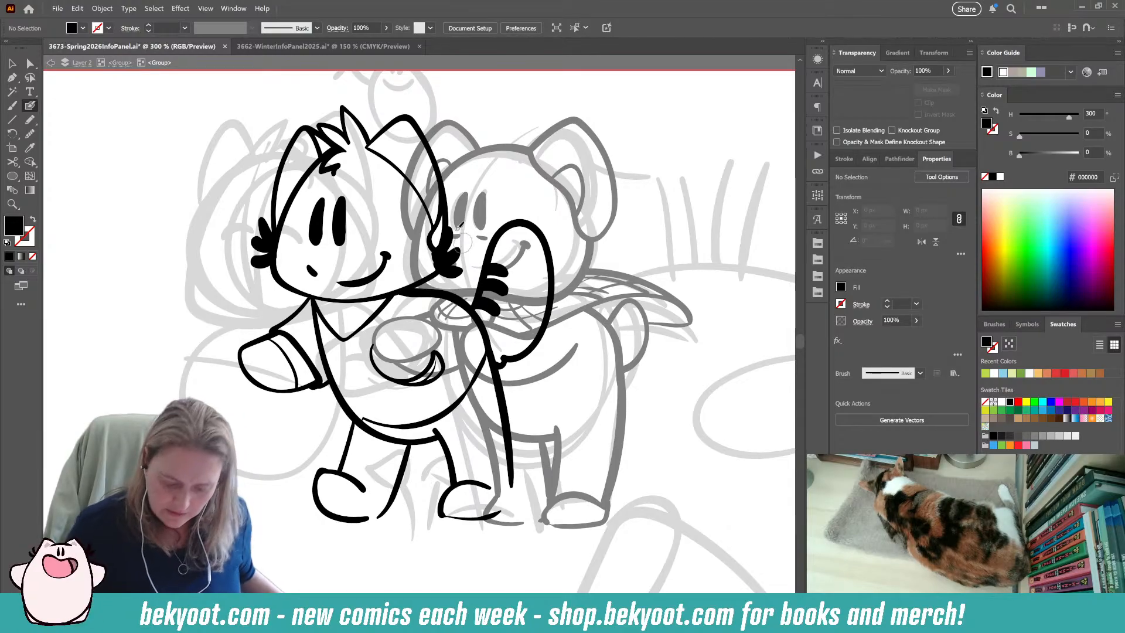
Isolate the bear's group and delete the lower curved line of its outstretched arm.
{"action": "left_click", "coordinate": [120, 63]}
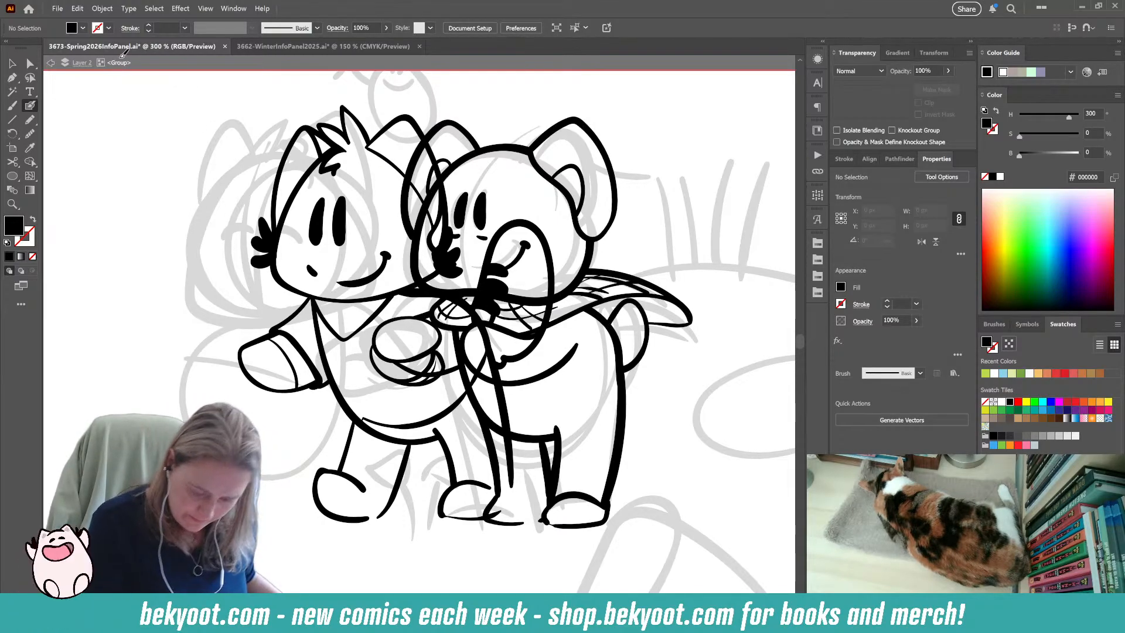
{"action": "left_click", "coordinate": [13, 62]}
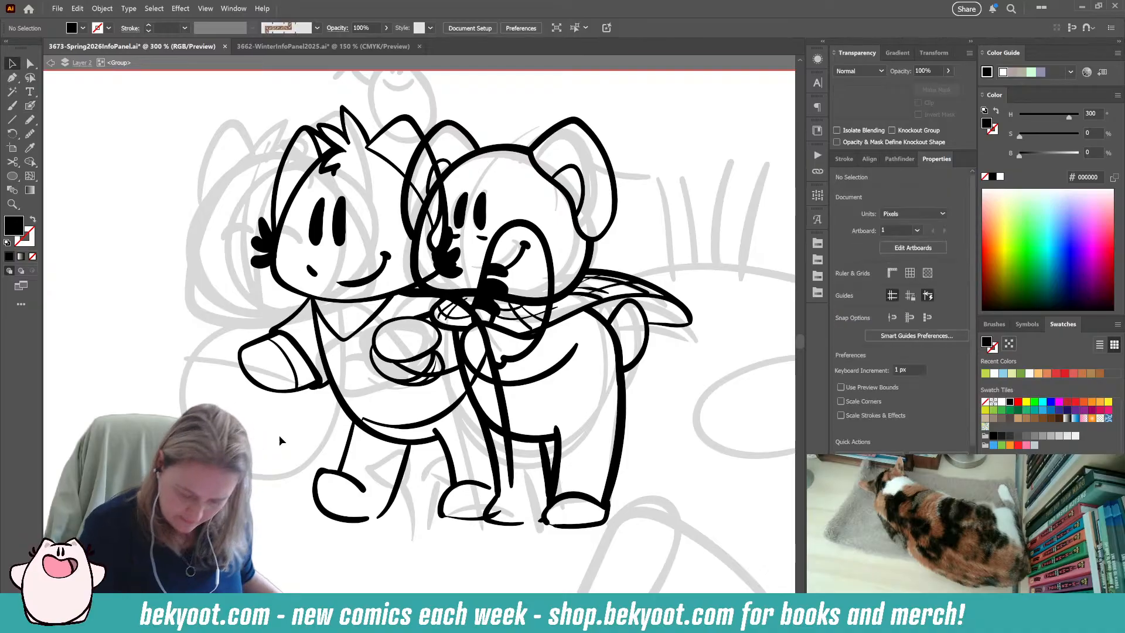
{"action": "double_click", "coordinate": [463, 375]}
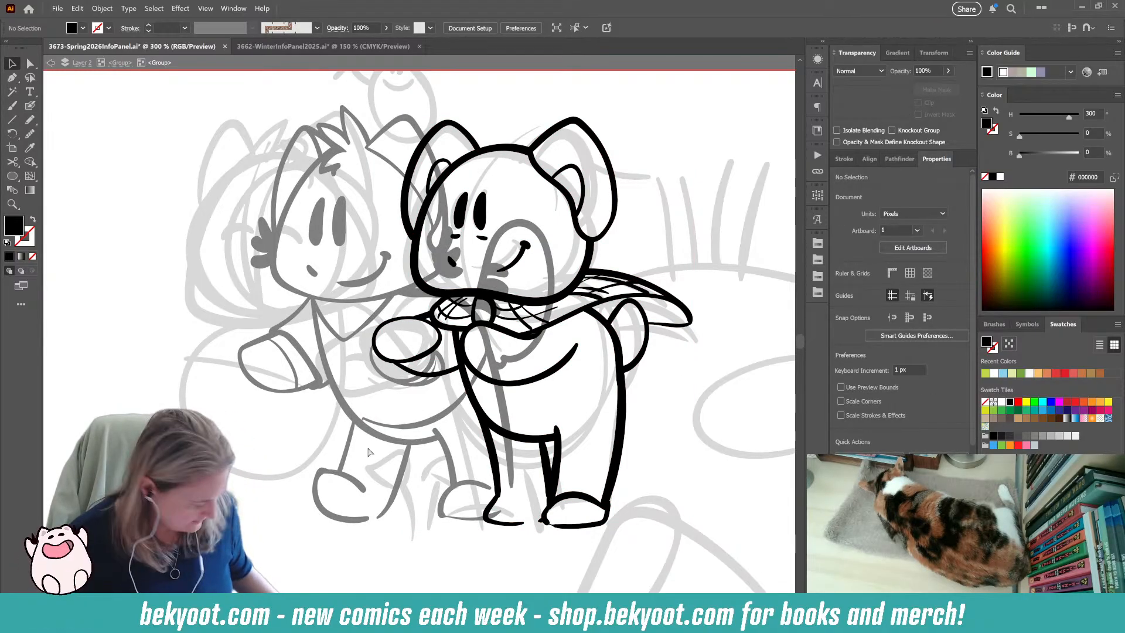
{"action": "left_click", "coordinate": [452, 364]}
{"action": "left_click", "coordinate": [365, 456]}
{"action": "left_click", "coordinate": [426, 375]}
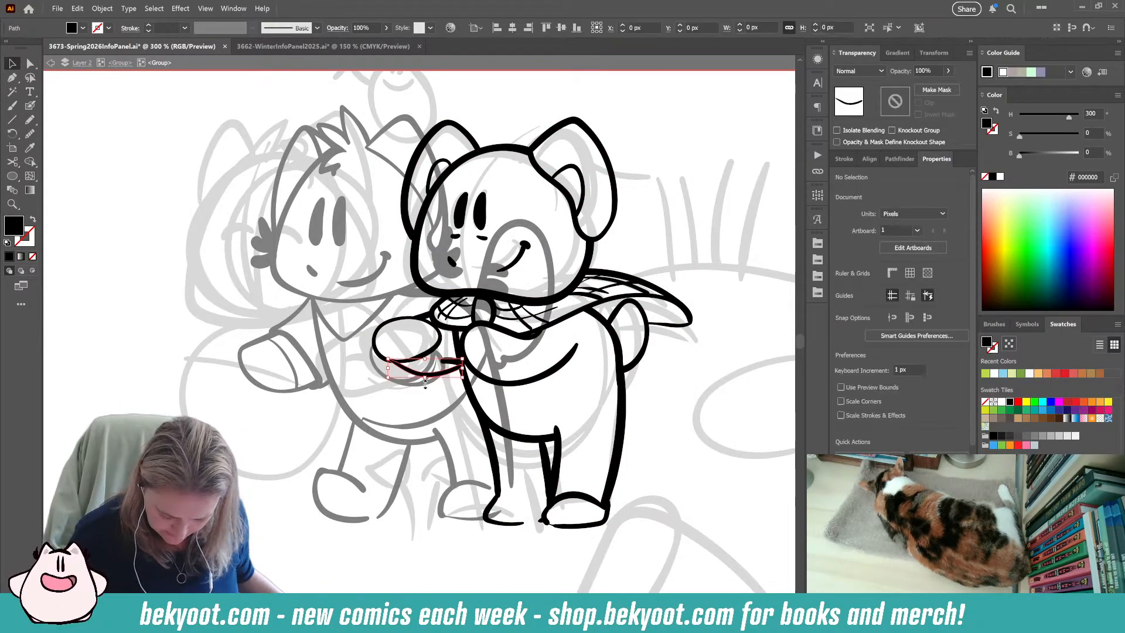
{"action": "key", "text": "Delete"}
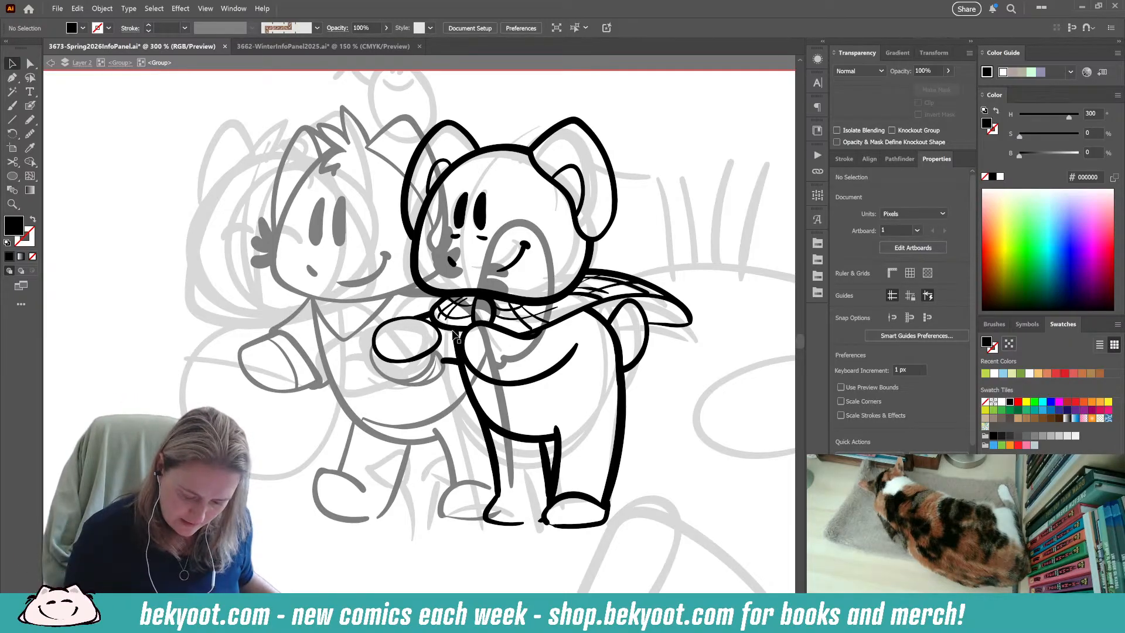
Try to ink a new curved arm line around the bear's hand with the Blob Brush.
{"action": "left_click", "coordinate": [30, 105]}
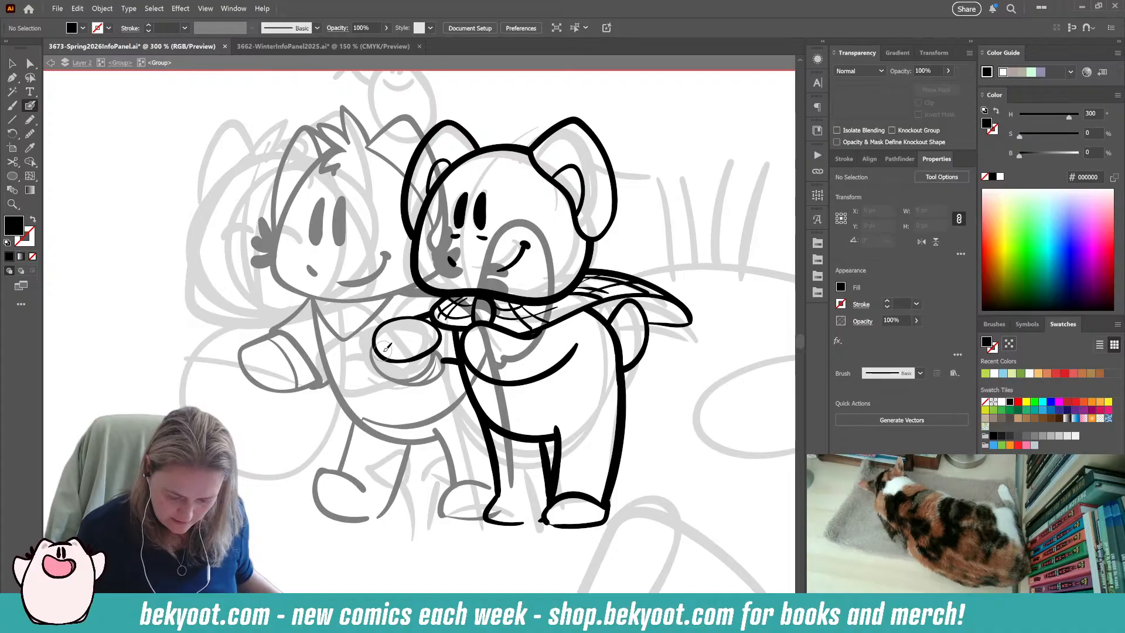
{"action": "mouse_move", "coordinate": [376, 347]}
{"action": "left_mouse_down"}
{"action": "mouse_move", "coordinate": [425, 341]}
{"action": "mouse_move", "coordinate": [436, 362]}
{"action": "mouse_move", "coordinate": [394, 360]}
{"action": "mouse_move", "coordinate": [438, 372]}
{"action": "left_mouse_up"}
{"action": "left_click_drag", "start_coordinate": [413, 332], "coordinate": [411, 308]}
{"action": "key", "text": "ctrl+z"}
{"action": "key", "text": "ctrl+z"}
{"action": "key", "text": "shift+x"}
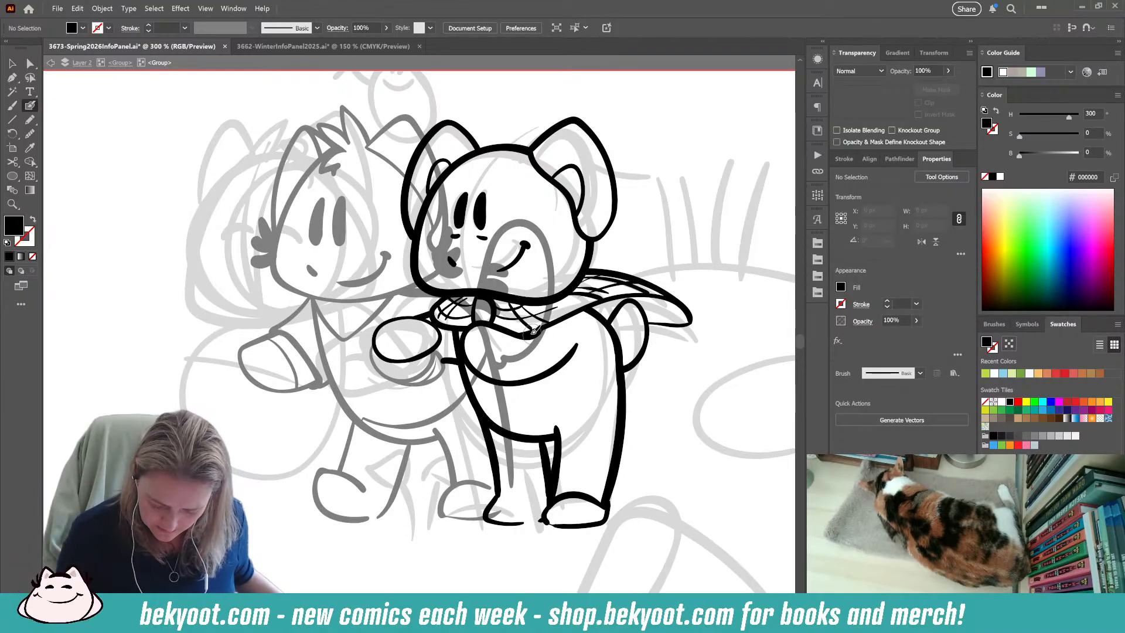
{"action": "key", "text": "shift+x"}
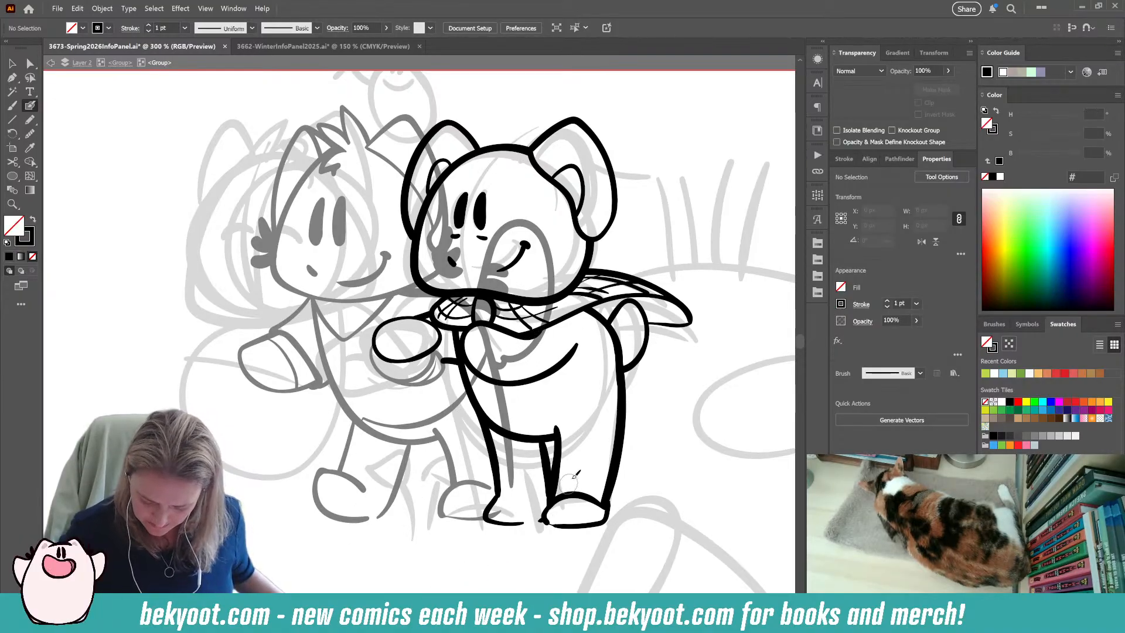
Return to the parent group and select the bear and the left character in turn to check their grouping.
{"action": "left_click", "coordinate": [115, 64]}
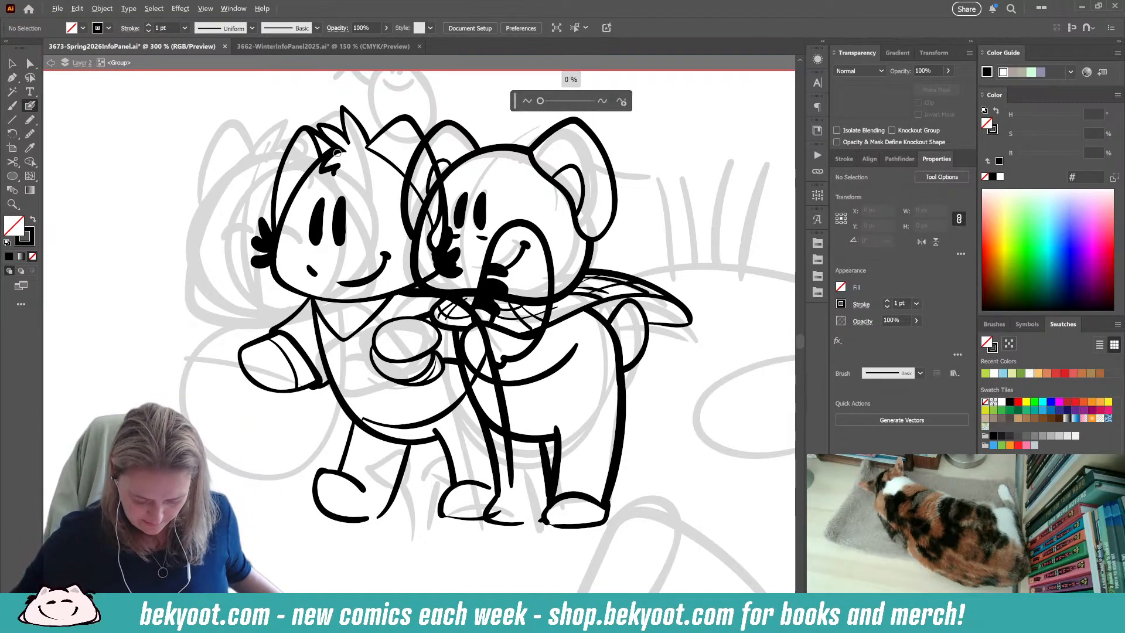
{"action": "key", "text": "ctrl+minus"}
{"action": "key", "text": "ctrl+minus"}
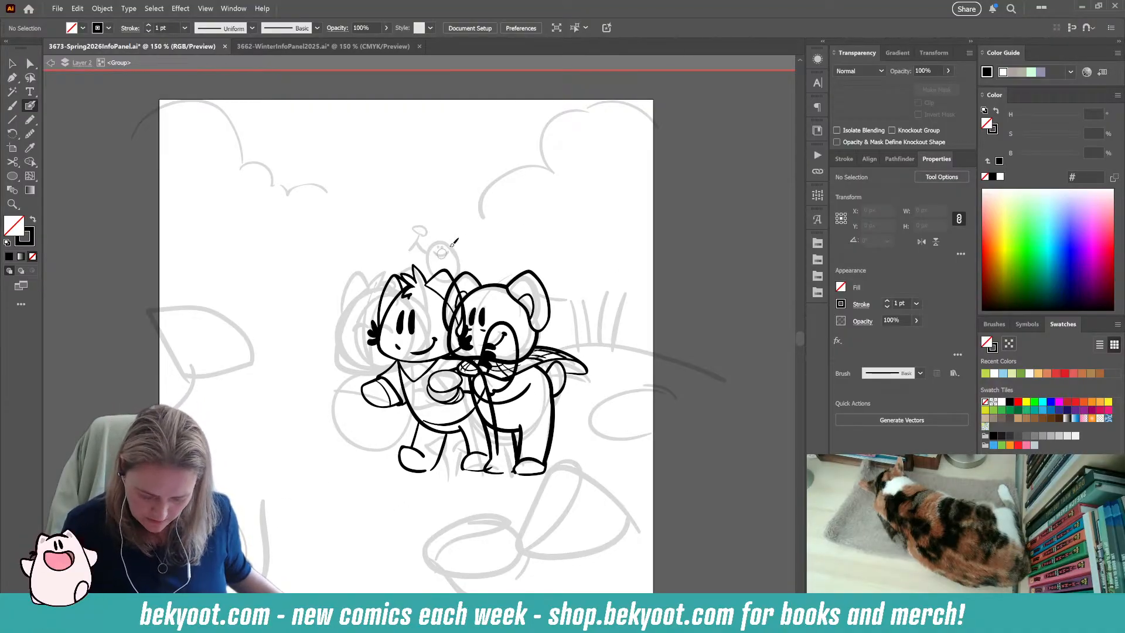
{"action": "left_click", "coordinate": [549, 324], "text": "ctrl"}
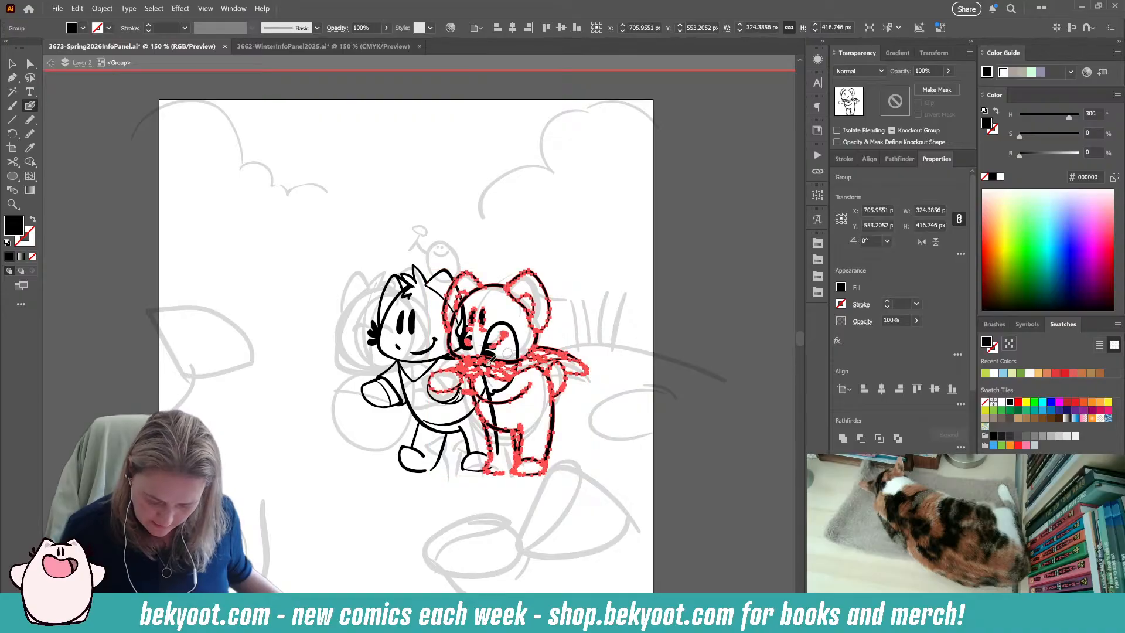
{"action": "left_click", "coordinate": [408, 364], "text": "ctrl"}
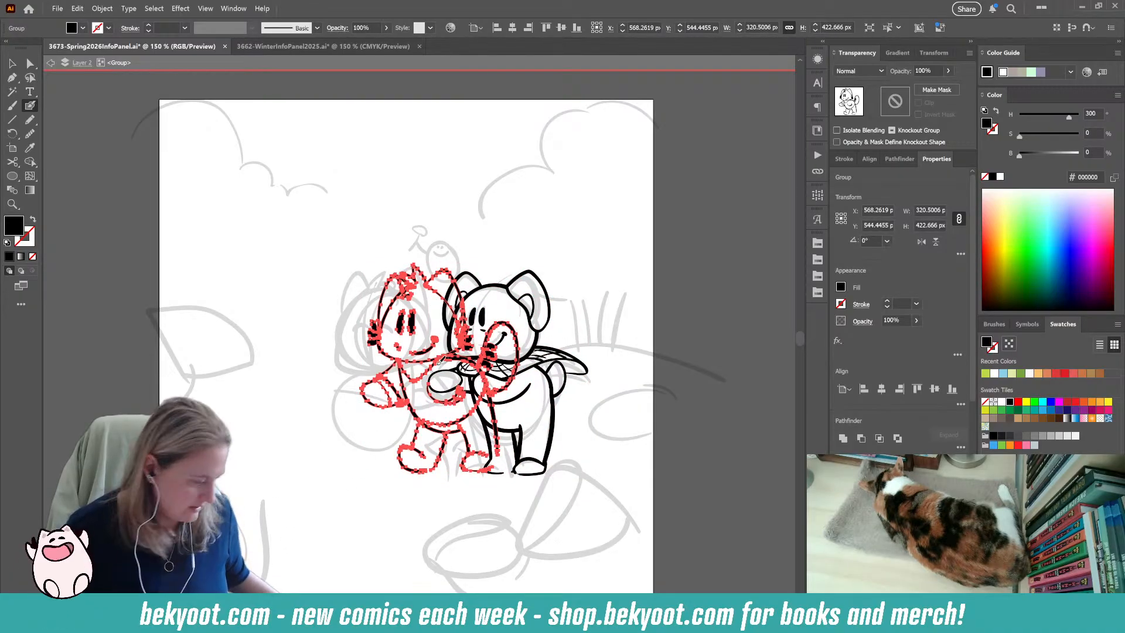
{"action": "left_click", "coordinate": [276, 500], "text": "ctrl"}
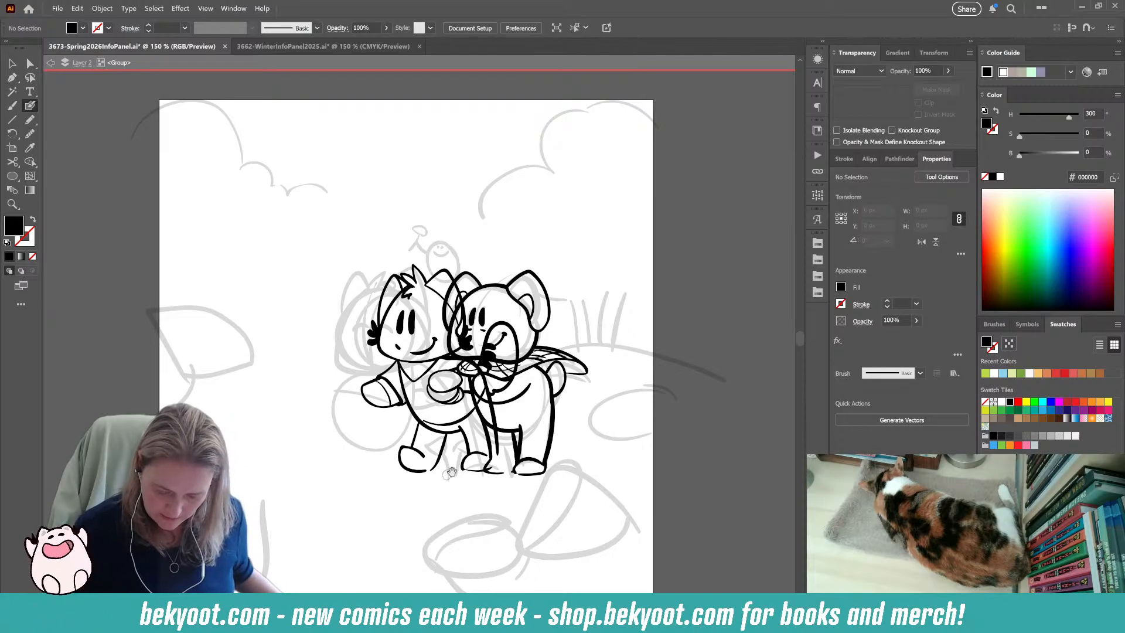
Ink a small dome-shaped outline with a thin curved centre line above the faded smiling figure between the characters' heads.
{"action": "left_click_drag", "start_coordinate": [457, 228], "coordinate": [431, 231]}
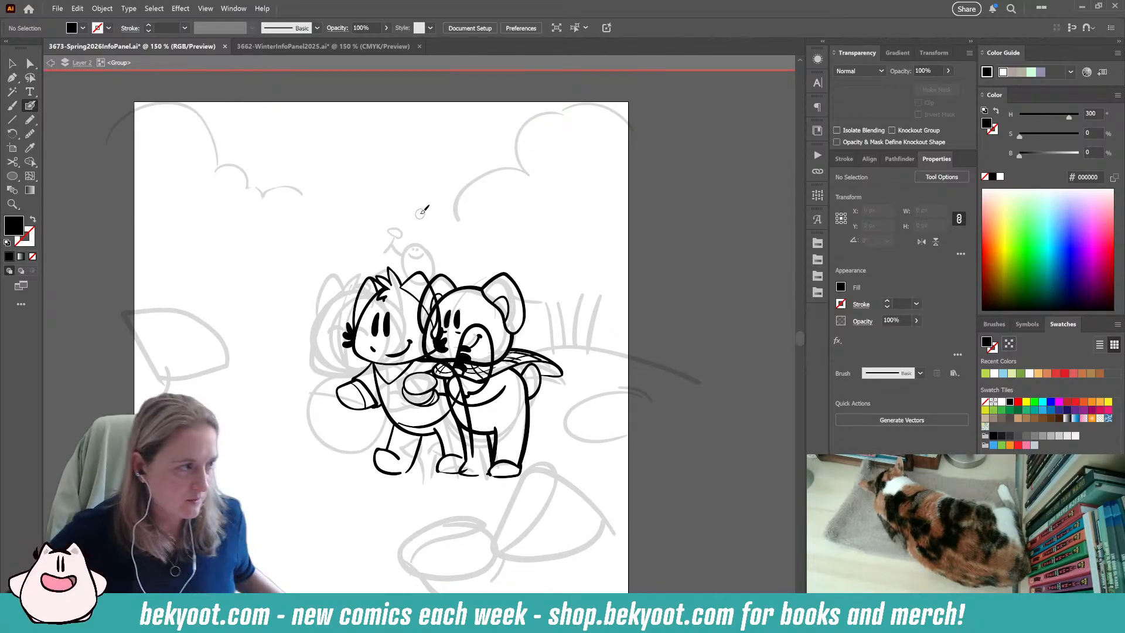
{"action": "key", "text": "alt"}
{"action": "scroll", "coordinate": [455, 242], "scroll_direction": "up", "scroll_amount": 1}
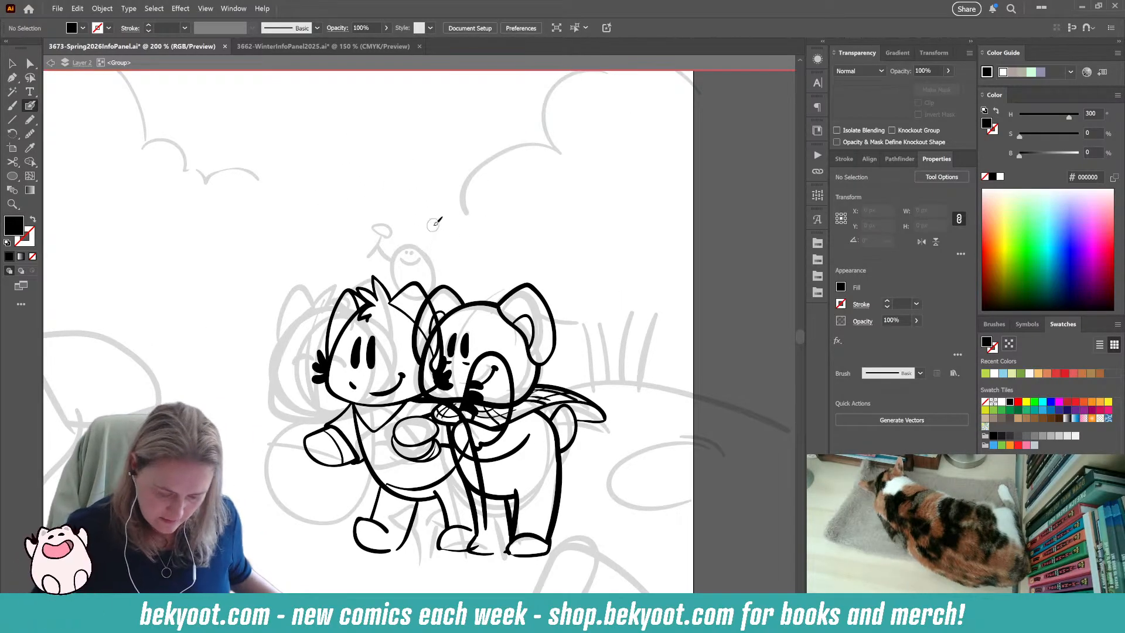
{"action": "mouse_move", "coordinate": [432, 224]}
{"action": "left_mouse_down"}
{"action": "mouse_move", "coordinate": [404, 246]}
{"action": "mouse_move", "coordinate": [424, 248]}
{"action": "mouse_move", "coordinate": [444, 235]}
{"action": "mouse_move", "coordinate": [415, 222]}
{"action": "mouse_move", "coordinate": [401, 239]}
{"action": "mouse_move", "coordinate": [416, 221]}
{"action": "mouse_move", "coordinate": [401, 242]}
{"action": "left_mouse_up"}
{"action": "key", "text": "ctrl+z"}
{"action": "key", "text": "ctrl+z"}
{"action": "key", "text": "ctrl+z"}
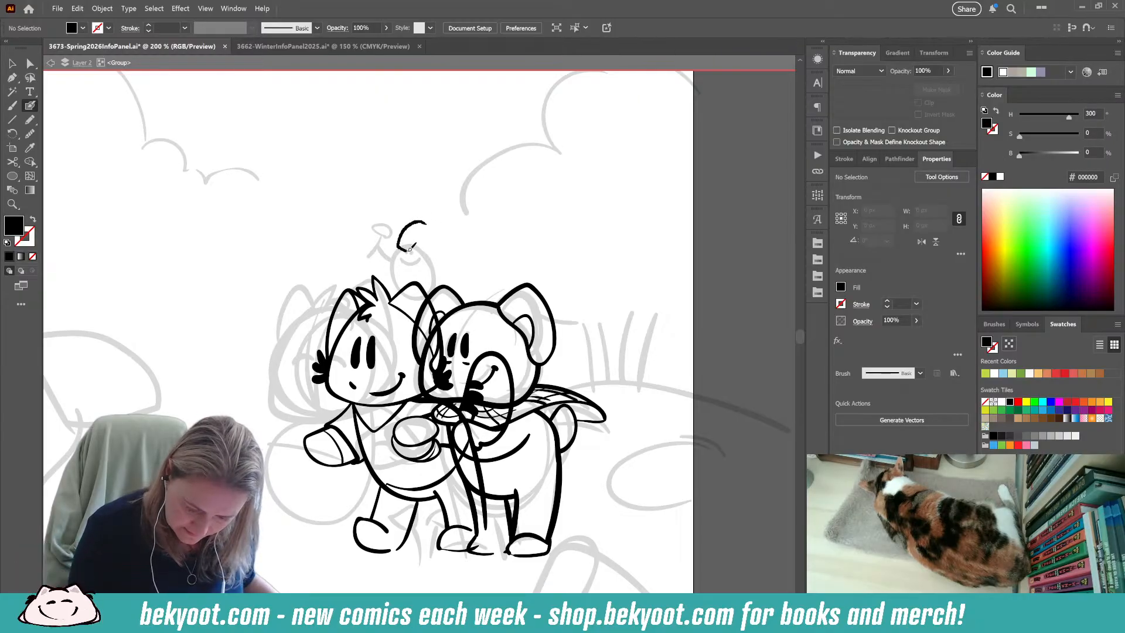
{"action": "key", "text": "shift+x"}
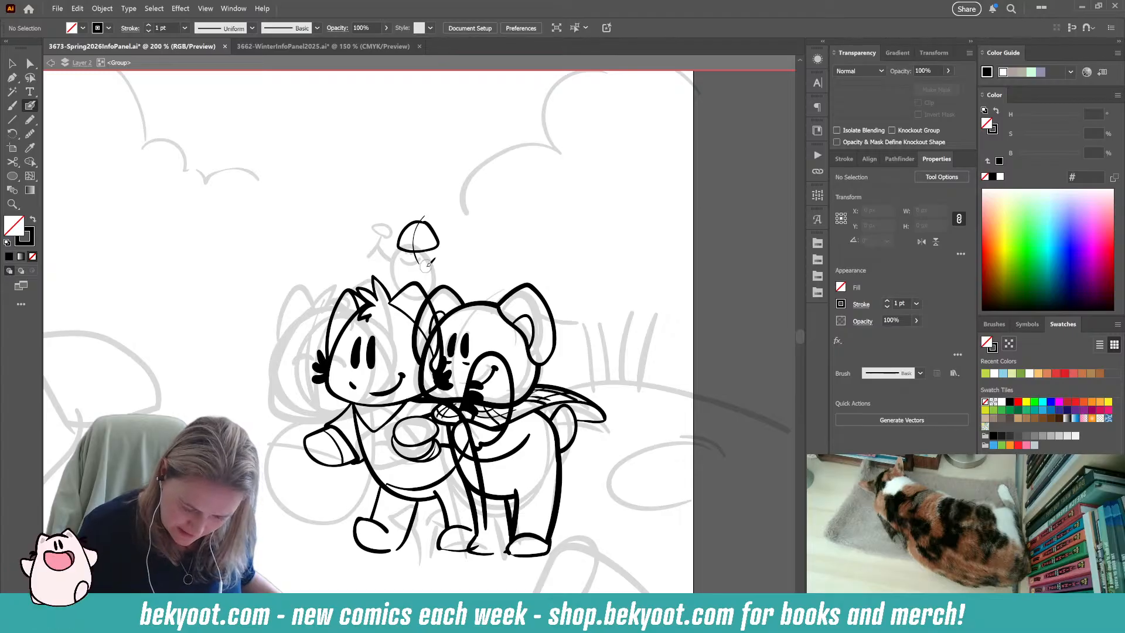
{"action": "left_click", "coordinate": [436, 249], "text": "ctrl"}
{"action": "mouse_move", "coordinate": [440, 237]}
{"action": "left_mouse_down"}
{"action": "mouse_move", "coordinate": [416, 253]}
{"action": "mouse_move", "coordinate": [415, 236]}
{"action": "mouse_move", "coordinate": [420, 268]}
{"action": "left_mouse_up"}
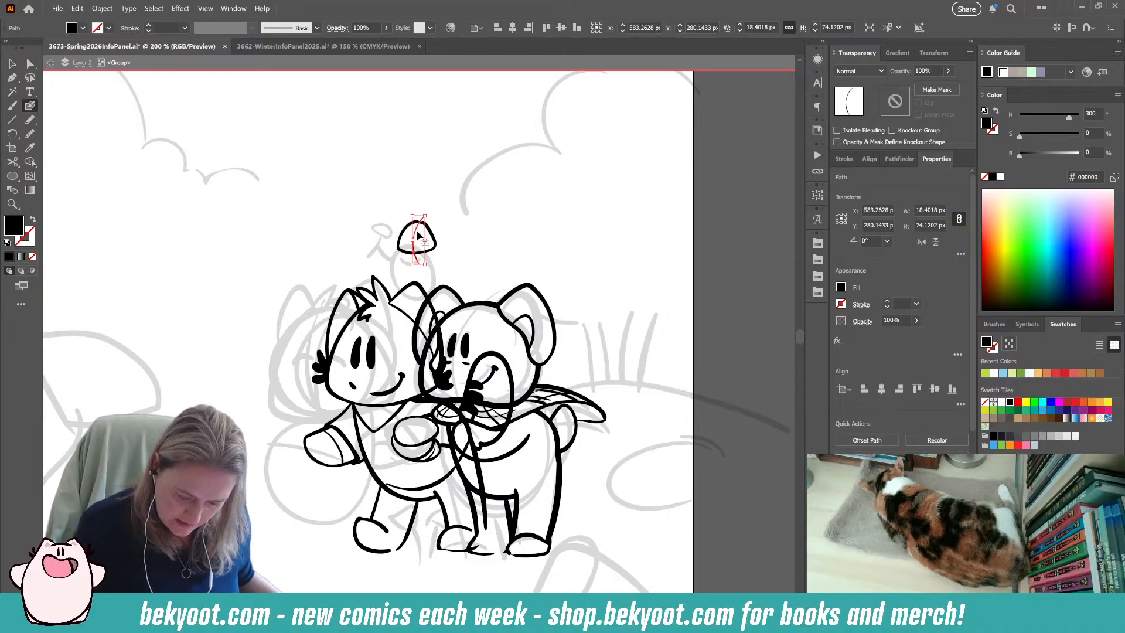
{"action": "left_click", "coordinate": [460, 226], "text": "ctrl"}
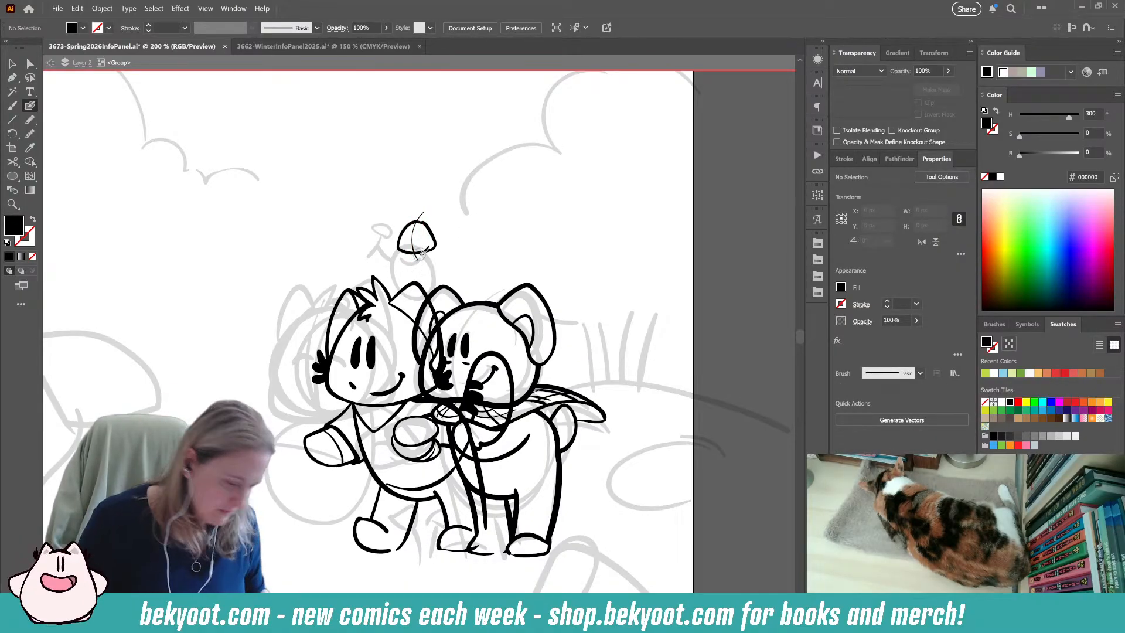
Smooth the dome outline's lower corner with the Smooth tool and apply 1% smoothing to the shape.
{"action": "left_click", "coordinate": [30, 134]}
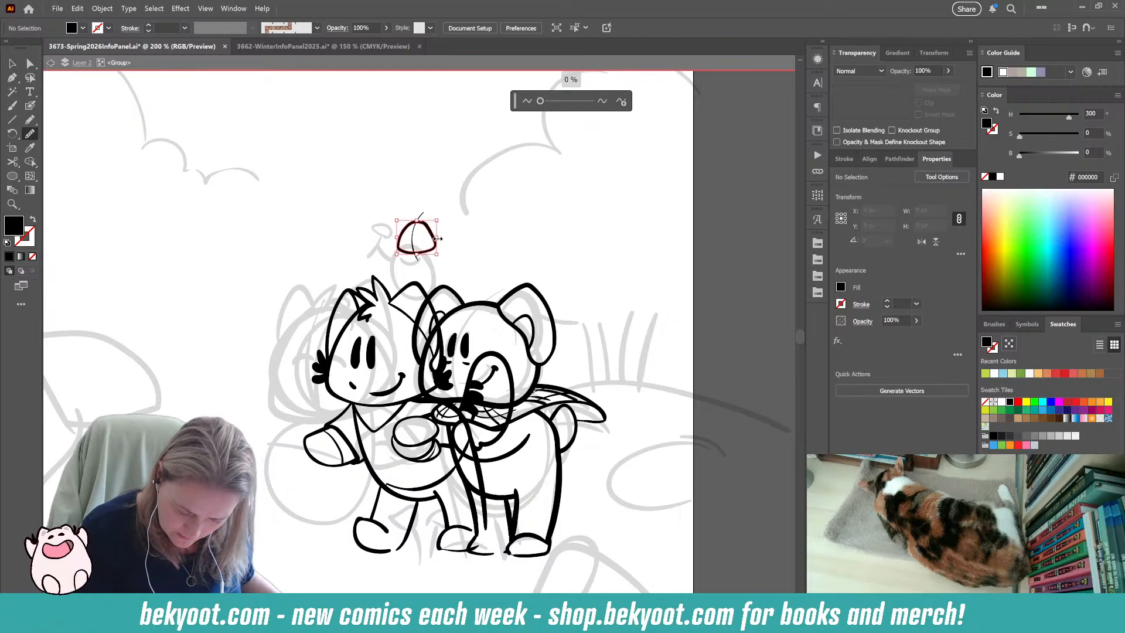
{"action": "left_click", "coordinate": [434, 252], "text": "ctrl"}
{"action": "left_click", "coordinate": [434, 253], "text": "ctrl"}
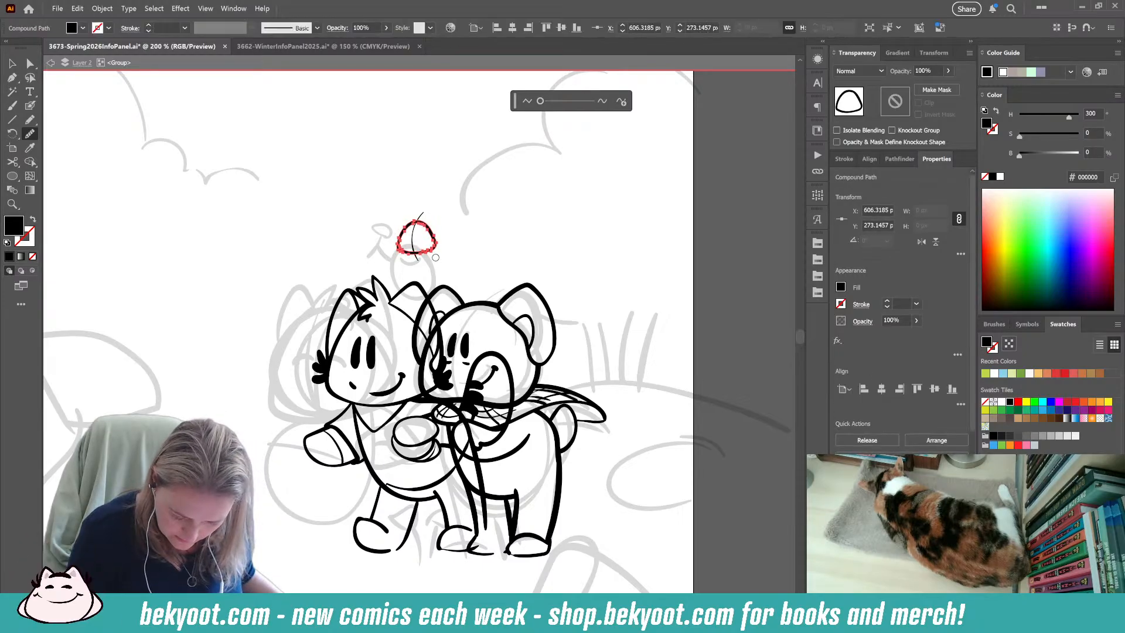
{"action": "left_click", "coordinate": [540, 101]}
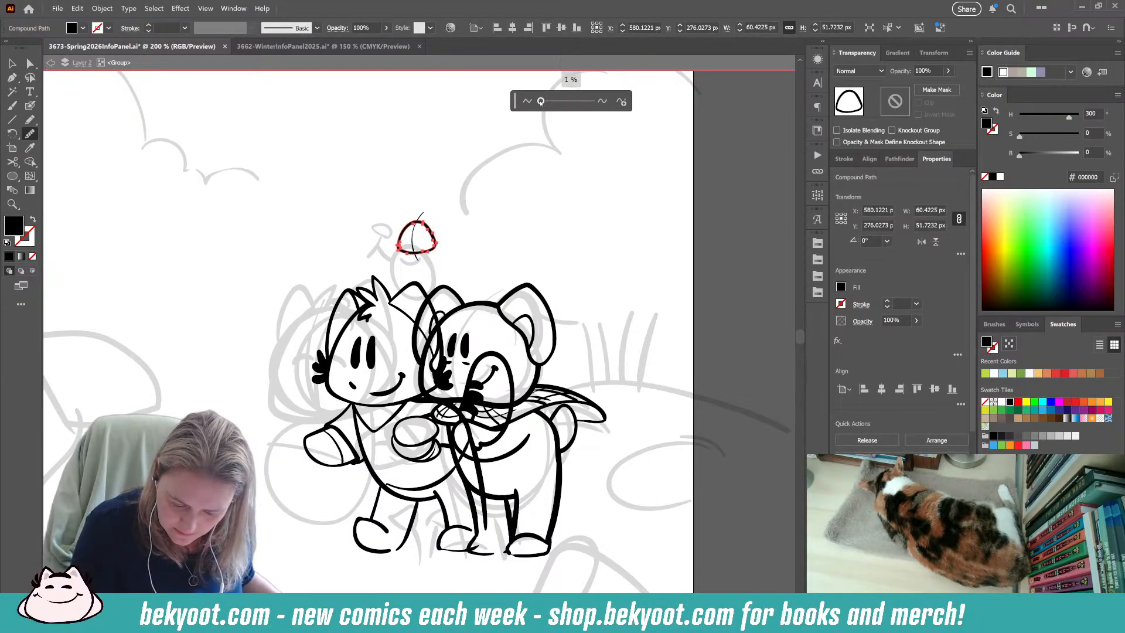
{"action": "left_click", "coordinate": [473, 236], "text": "ctrl"}
Rotate the dome outline and its centre line together about 8° clockwise and deselect them.
{"action": "left_click", "coordinate": [12, 64]}
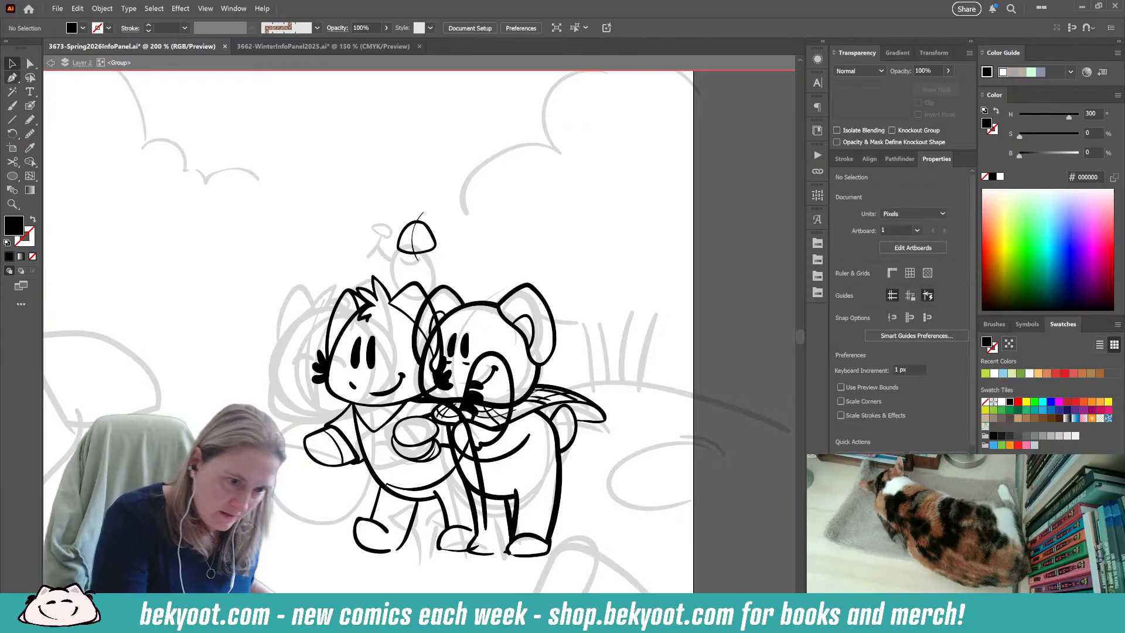
{"action": "left_click_drag", "start_coordinate": [405, 217], "coordinate": [444, 212]}
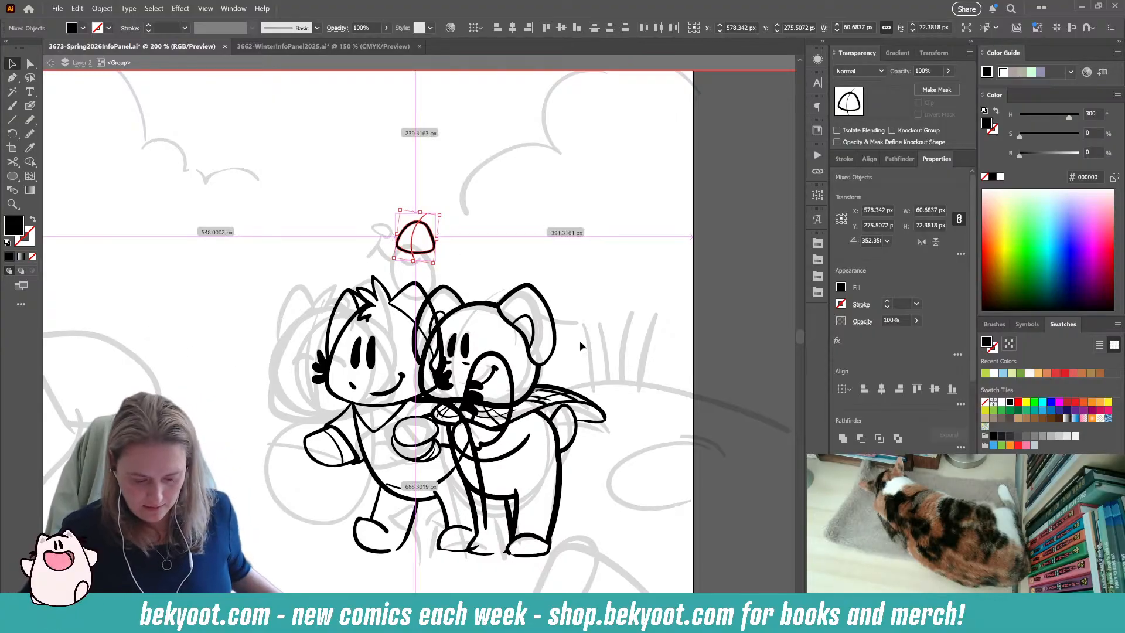
{"action": "scroll", "coordinate": [455, 252], "scroll_direction": "up", "scroll_amount": 4}
{"action": "left_click", "coordinate": [401, 235]}
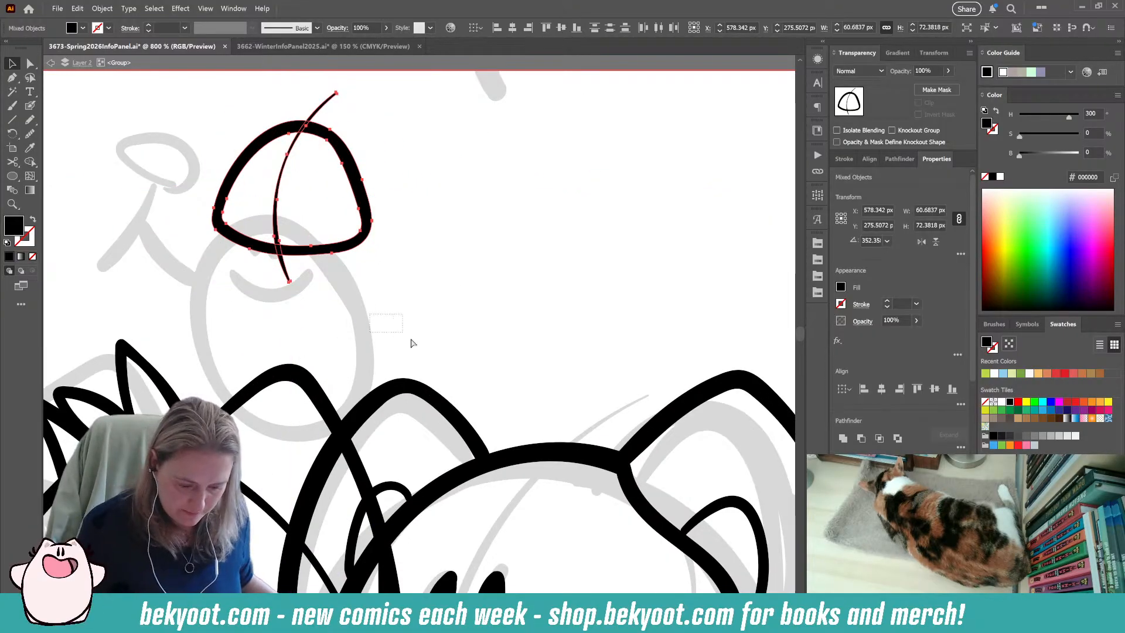
Open the Blob Brush tool options and accept them with a pressure-controlled size of 21 pt.
{"action": "left_click_drag", "start_coordinate": [357, 329], "coordinate": [480, 392]}
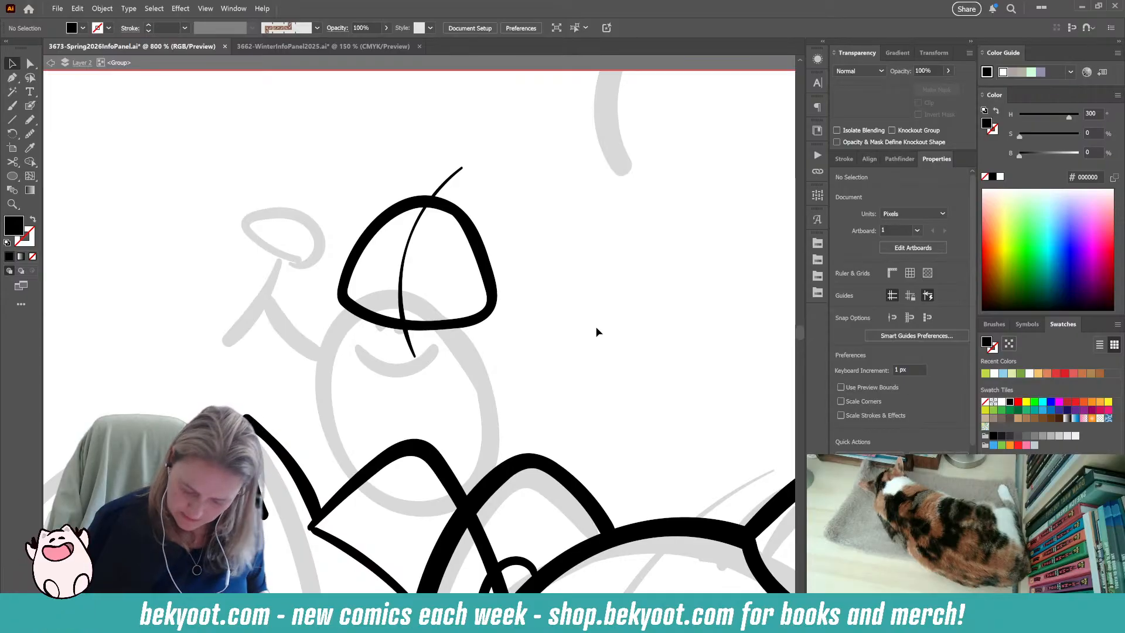
{"action": "double_click", "coordinate": [31, 105]}
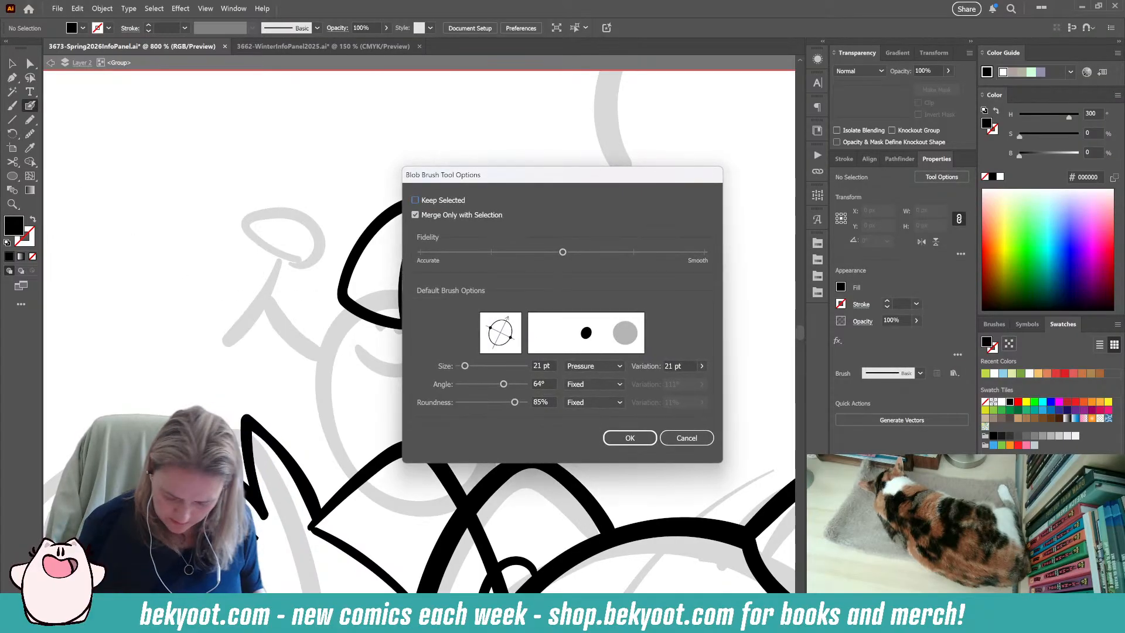
{"action": "key", "text": "Return"}
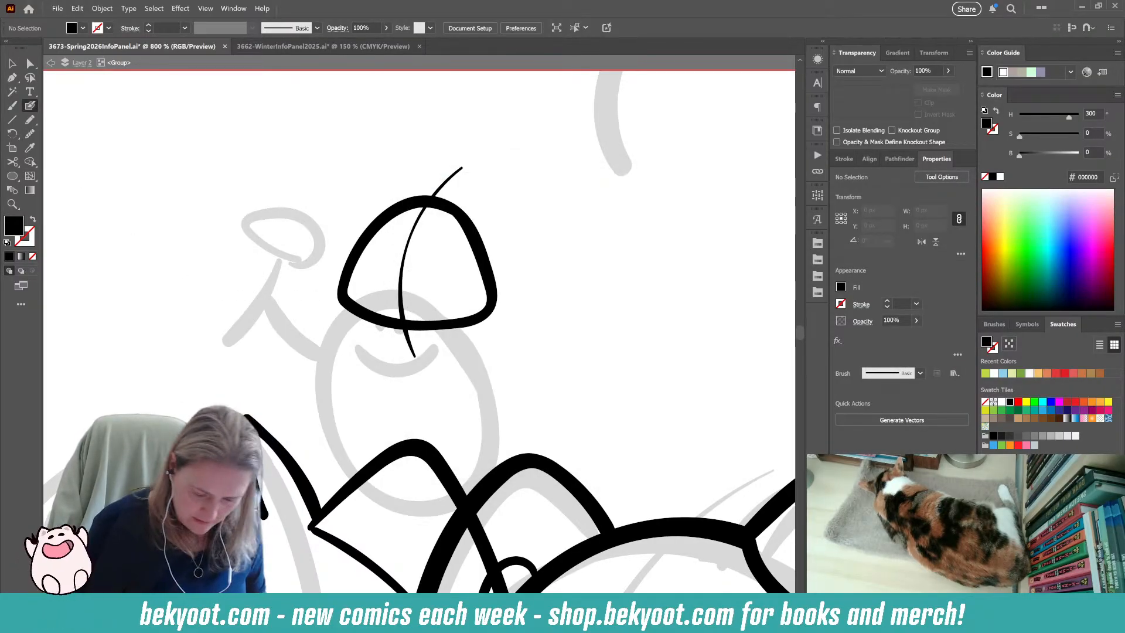
Enlarge the inner edge path of the small figure's dome outline slightly to thin its line.
{"action": "key", "text": "a"}
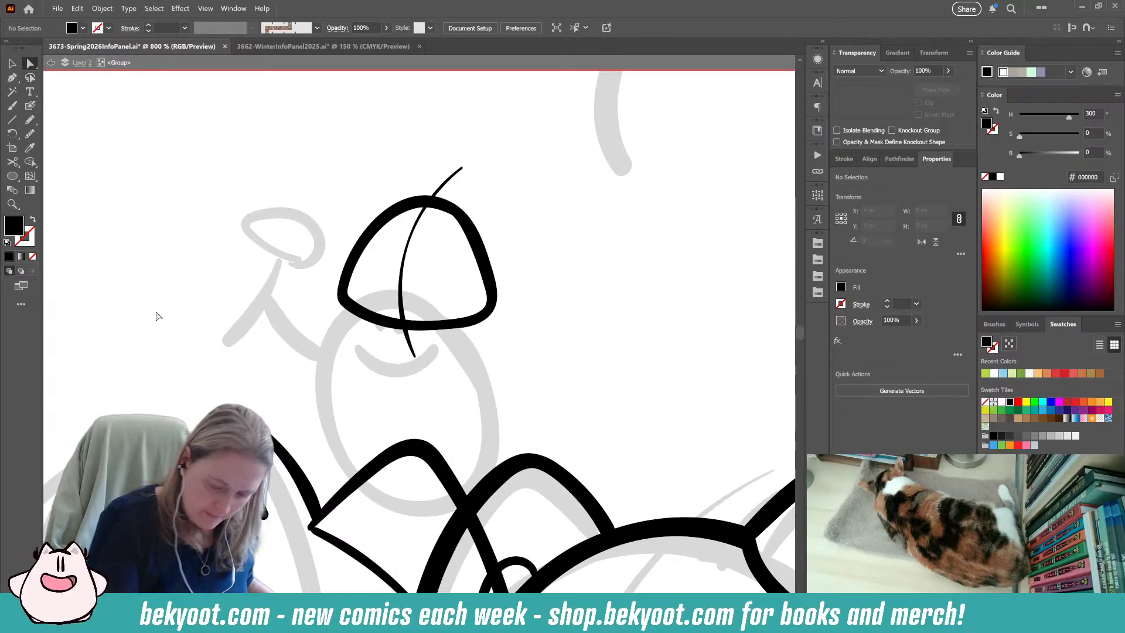
{"action": "left_click", "coordinate": [470, 278]}
{"action": "key", "text": "v"}
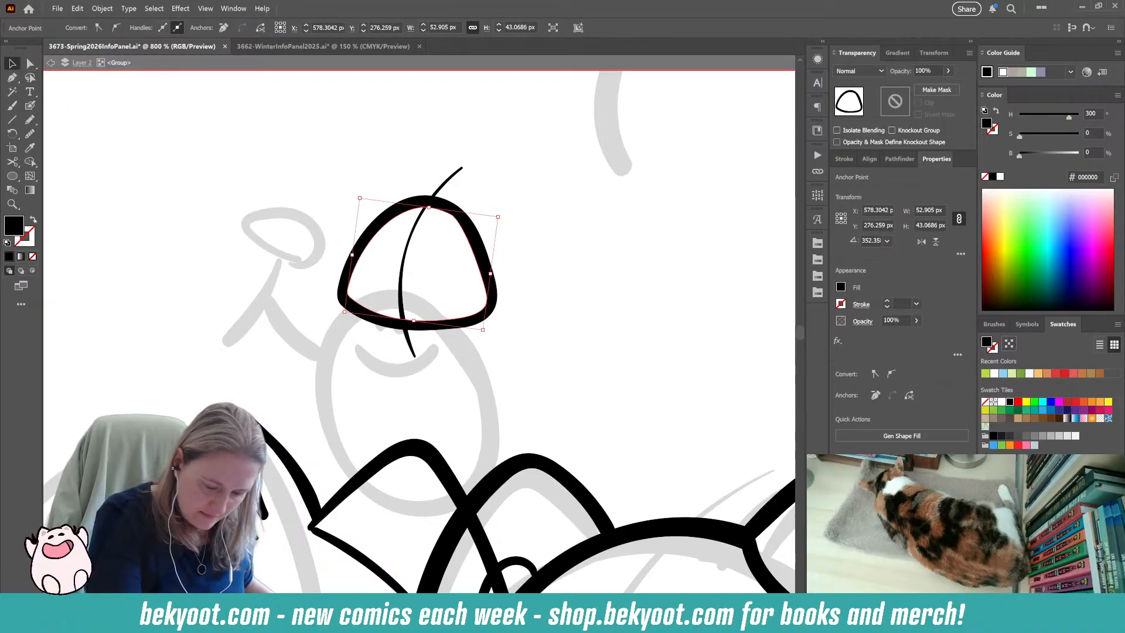
{"action": "left_click_drag", "start_coordinate": [501, 217], "coordinate": [504, 214]}
{"action": "left_click", "coordinate": [376, 387]}
Ink a rounded lower body curve beneath the dome, joining its lower left corner to its right side.
{"action": "scroll", "coordinate": [357, 412], "scroll_direction": "down", "scroll_amount": 1}
{"action": "left_click", "coordinate": [30, 105]}
{"action": "left_click_drag", "start_coordinate": [389, 195], "coordinate": [384, 203]}
{"action": "key", "text": "ctrl+z"}
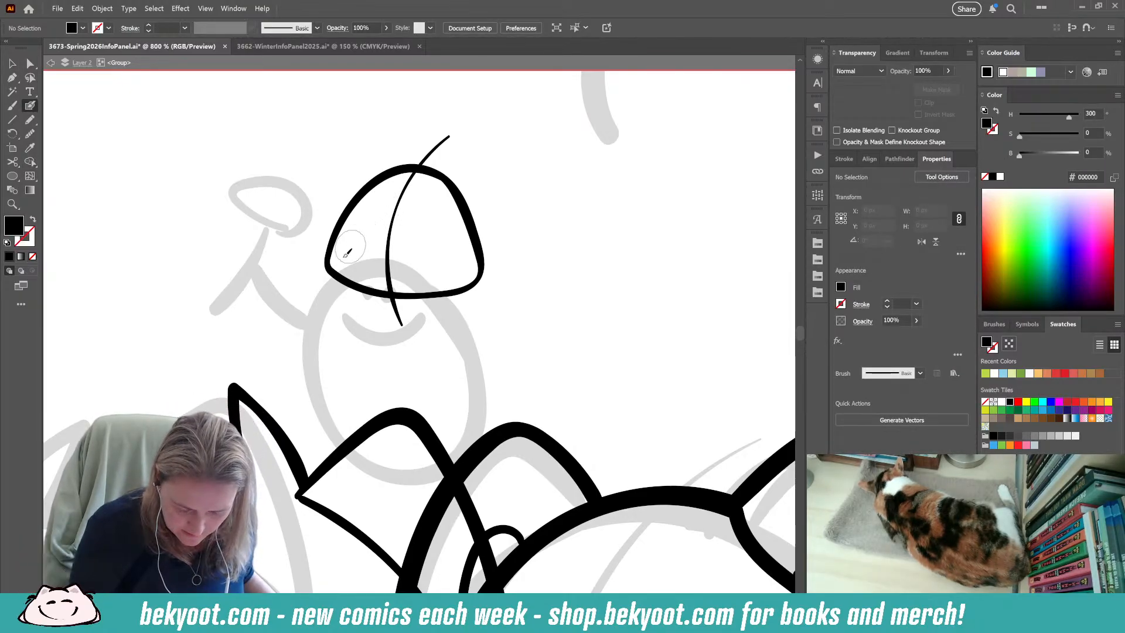
{"action": "left_click_drag", "start_coordinate": [328, 263], "coordinate": [337, 290]}
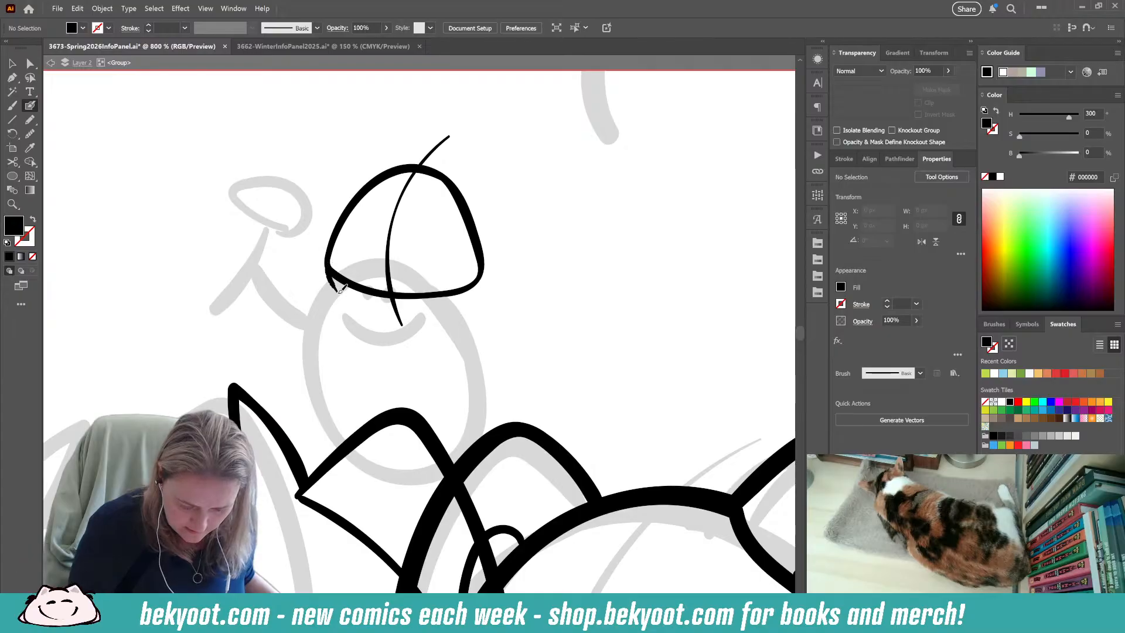
{"action": "mouse_move", "coordinate": [391, 327]}
{"action": "left_mouse_down"}
{"action": "mouse_move", "coordinate": [466, 330]}
{"action": "mouse_move", "coordinate": [495, 298]}
{"action": "left_mouse_up"}
{"action": "mouse_move", "coordinate": [489, 247]}
{"action": "left_mouse_down"}
{"action": "mouse_move", "coordinate": [459, 194]}
{"action": "mouse_move", "coordinate": [493, 249]}
{"action": "mouse_move", "coordinate": [496, 301]}
{"action": "left_mouse_up"}
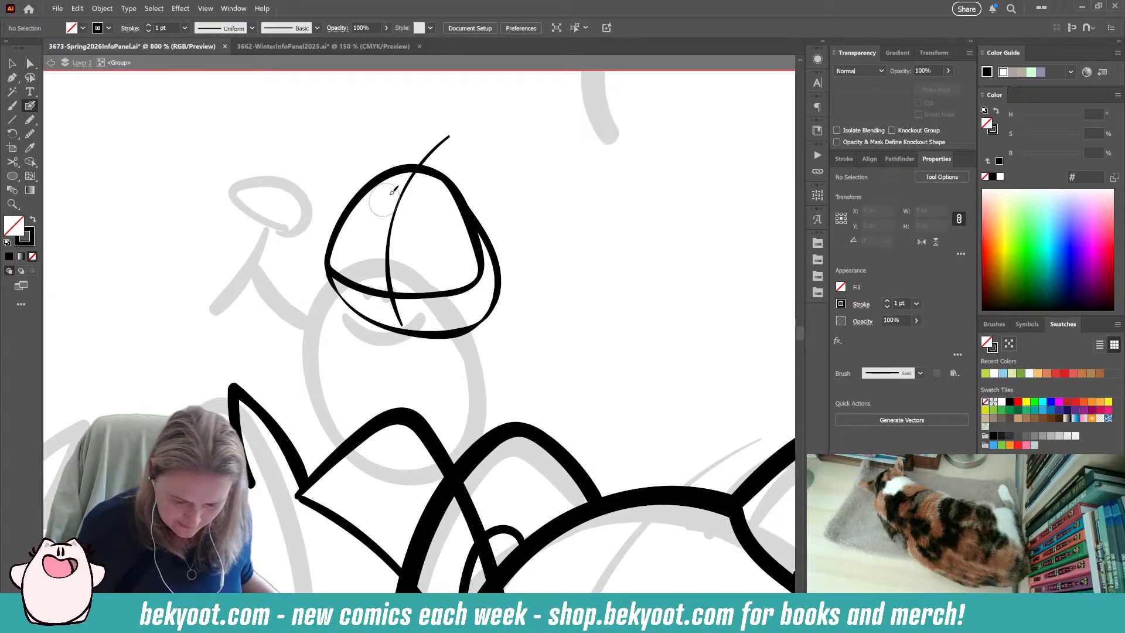
Ink two narrow slanted eyes in the upper part of the dome and shift the centre line slightly left between them.
{"action": "left_click_drag", "start_coordinate": [387, 193], "coordinate": [378, 225]}
{"action": "key", "text": "ctrl+z"}
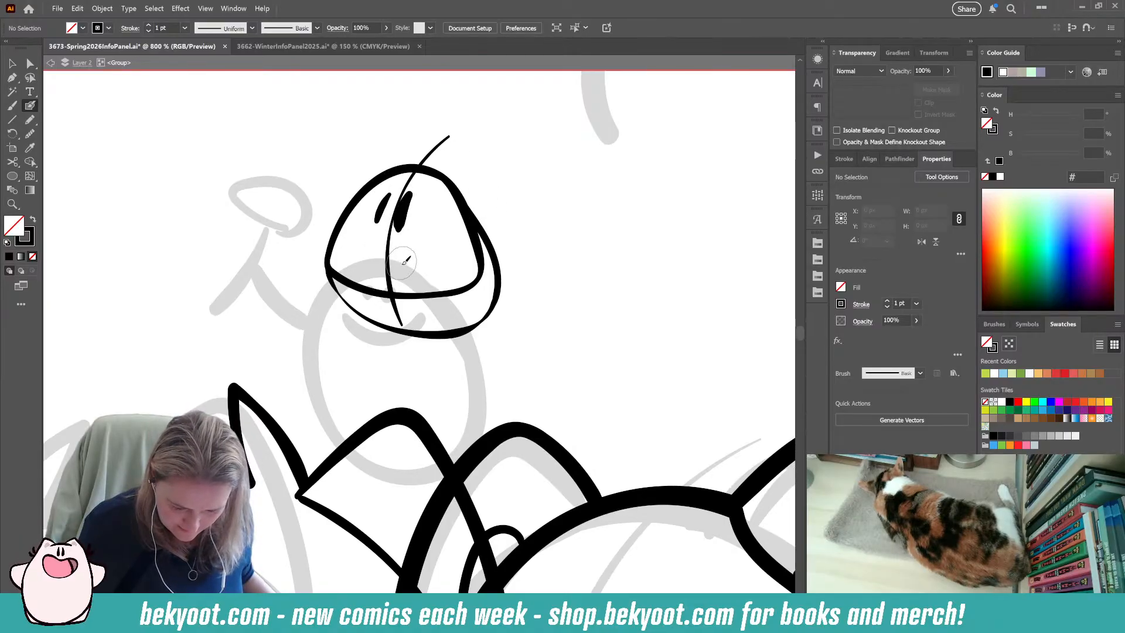
{"action": "key", "text": "ctrl+z"}
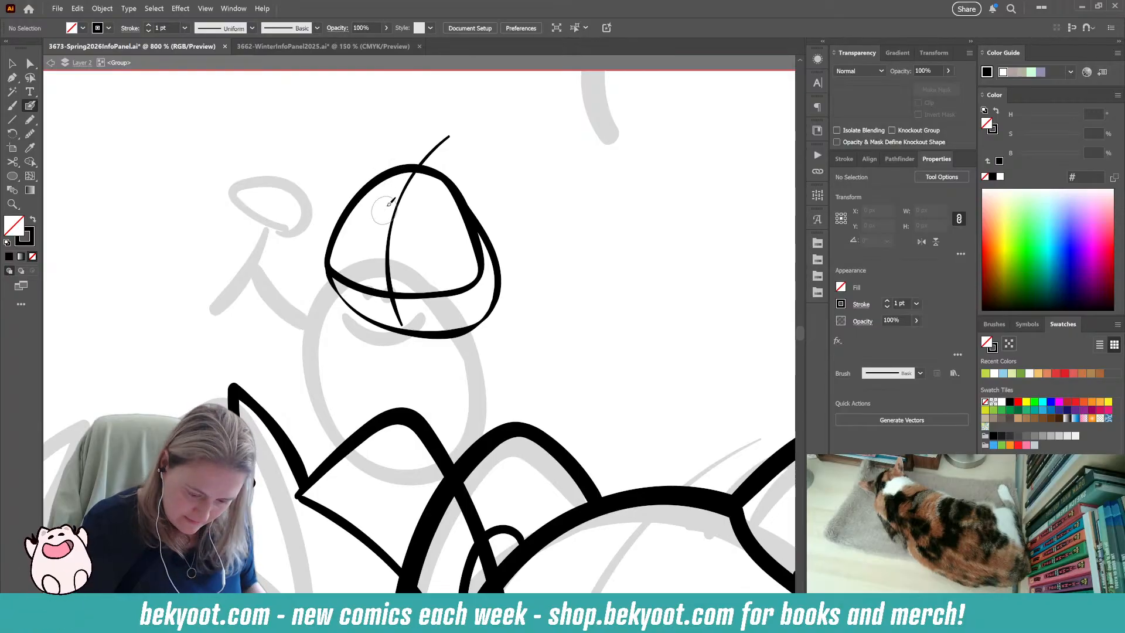
{"action": "mouse_move", "coordinate": [392, 212]}
{"action": "left_mouse_down"}
{"action": "mouse_move", "coordinate": [373, 225]}
{"action": "mouse_move", "coordinate": [399, 232]}
{"action": "left_mouse_up"}
{"action": "left_click", "coordinate": [494, 189], "text": "ctrl"}
Smooth both eye strokes and refine the left eye's contour with the Smooth tool.
{"action": "left_click", "coordinate": [378, 212], "text": "ctrl"}
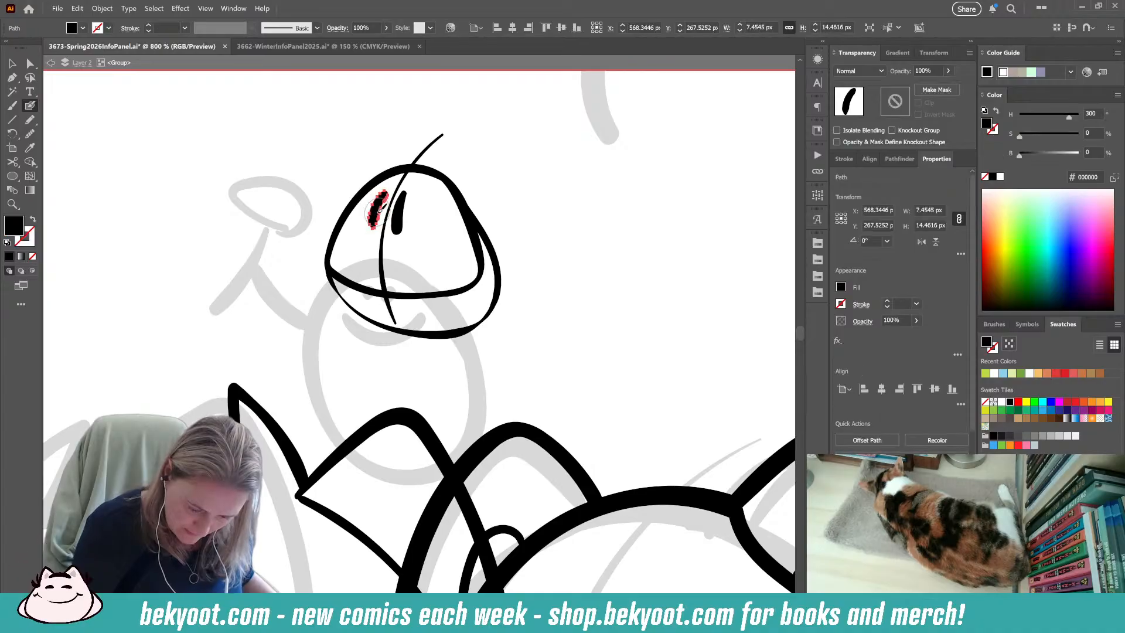
{"action": "key", "text": "ctrl+alt+shift+s"}
{"action": "left_click_drag", "start_coordinate": [540, 102], "coordinate": [543, 103]}
{"action": "left_click", "coordinate": [398, 214], "text": "ctrl"}
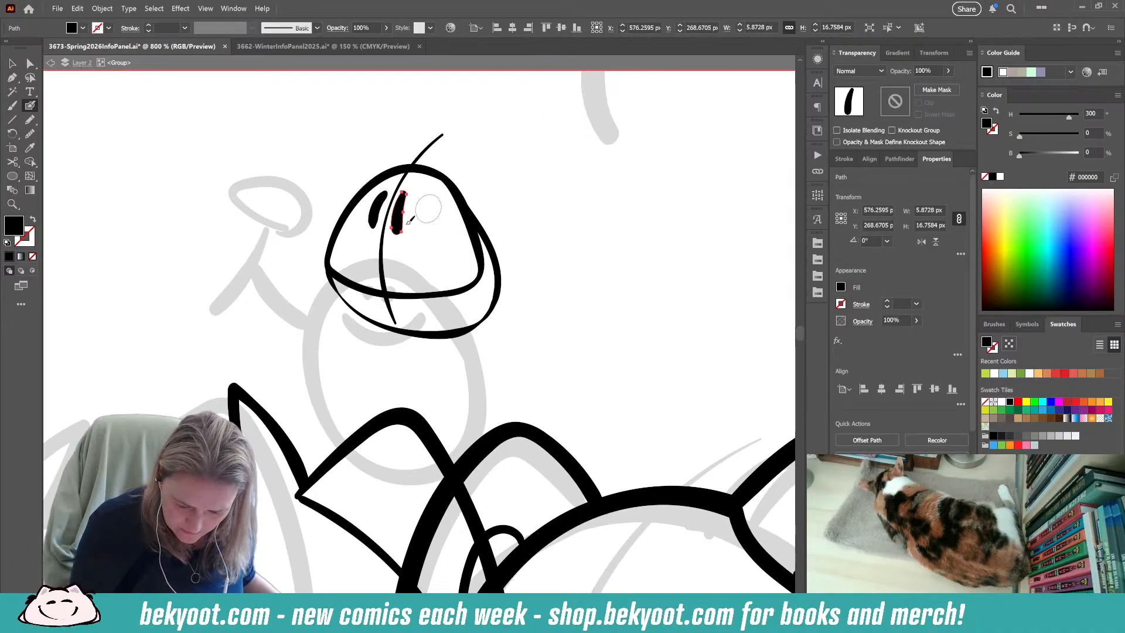
{"action": "left_click", "coordinate": [13, 64]}
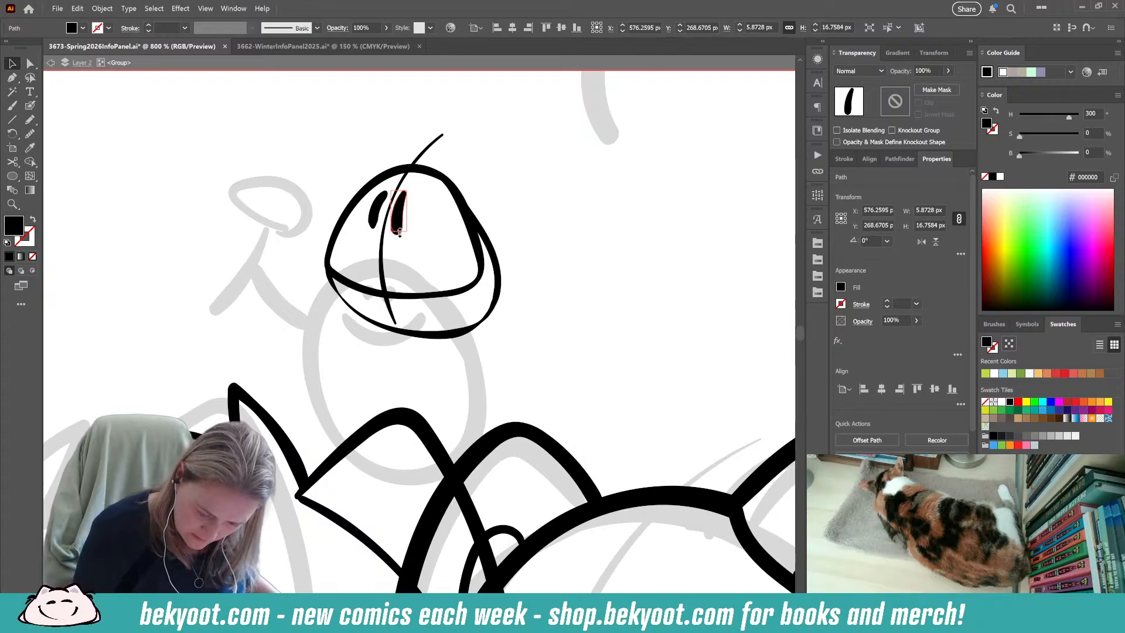
{"action": "left_click", "coordinate": [376, 222]}
{"action": "left_click", "coordinate": [30, 133]}
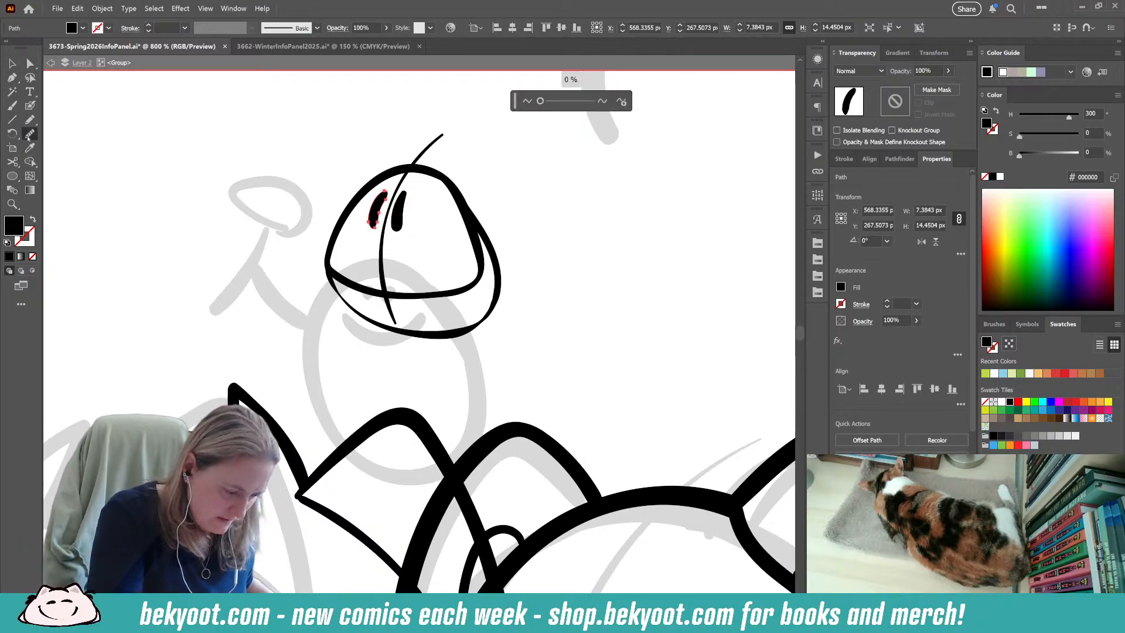
{"action": "left_click_drag", "start_coordinate": [384, 193], "coordinate": [373, 226]}
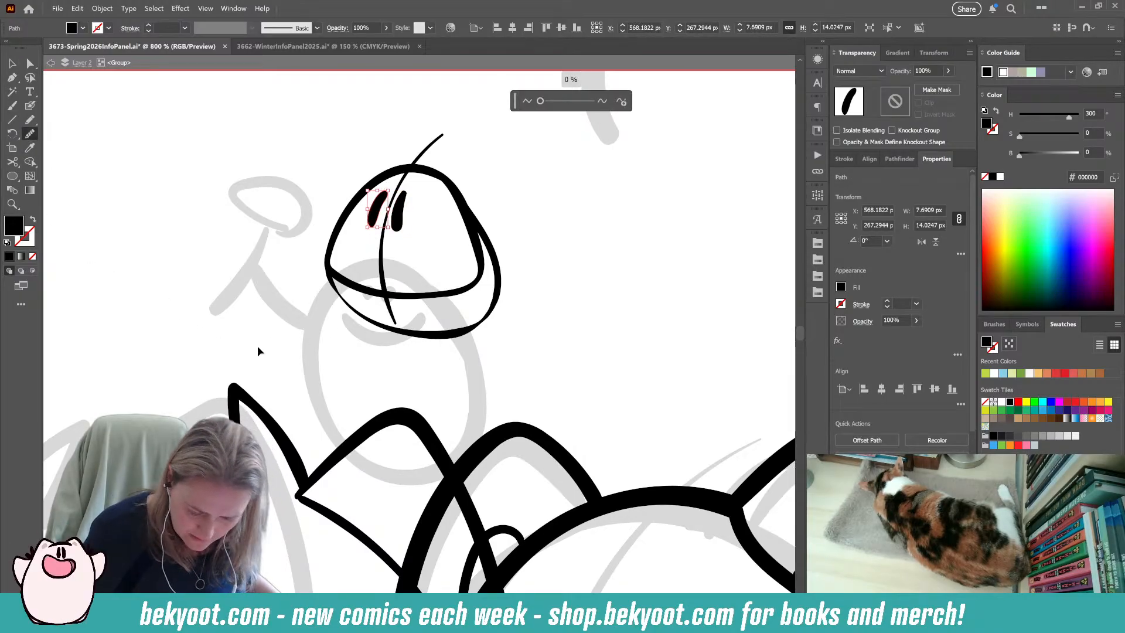
{"action": "key", "text": "ctrl+shift+a"}
Nudge the right eye and the centre line slightly up and left, closer to the left eye.
{"action": "left_click", "coordinate": [13, 63]}
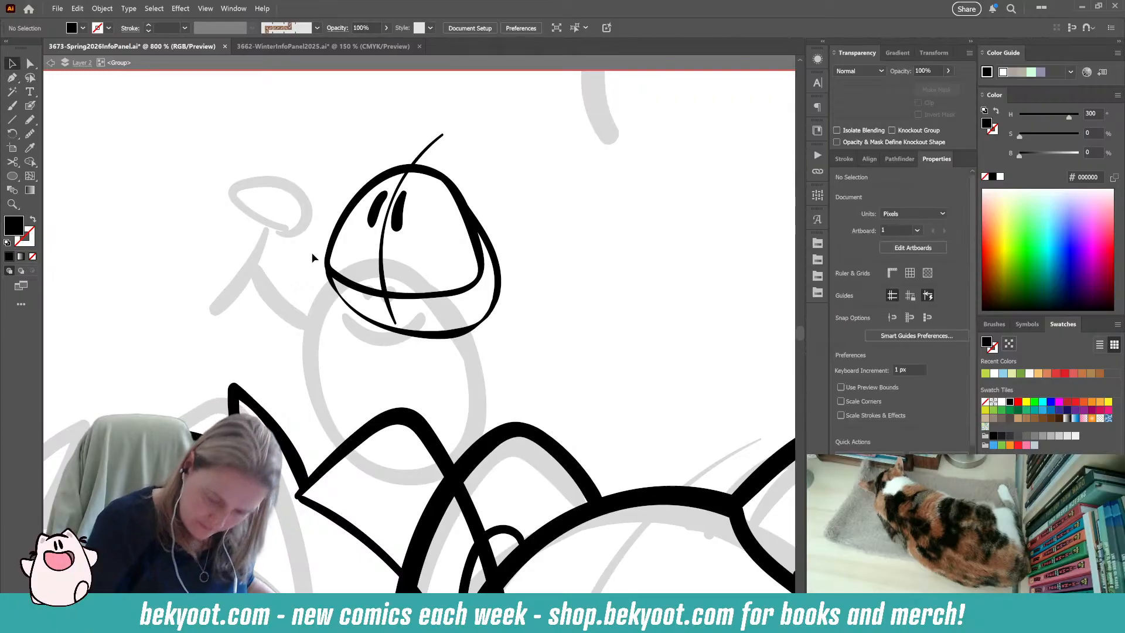
{"action": "left_click_drag", "start_coordinate": [395, 213], "coordinate": [379, 237]}
{"action": "left_click", "coordinate": [506, 167]}
Ink a small curved smile on the face and two short hair tufts on top of the head.
{"action": "left_click", "coordinate": [31, 106]}
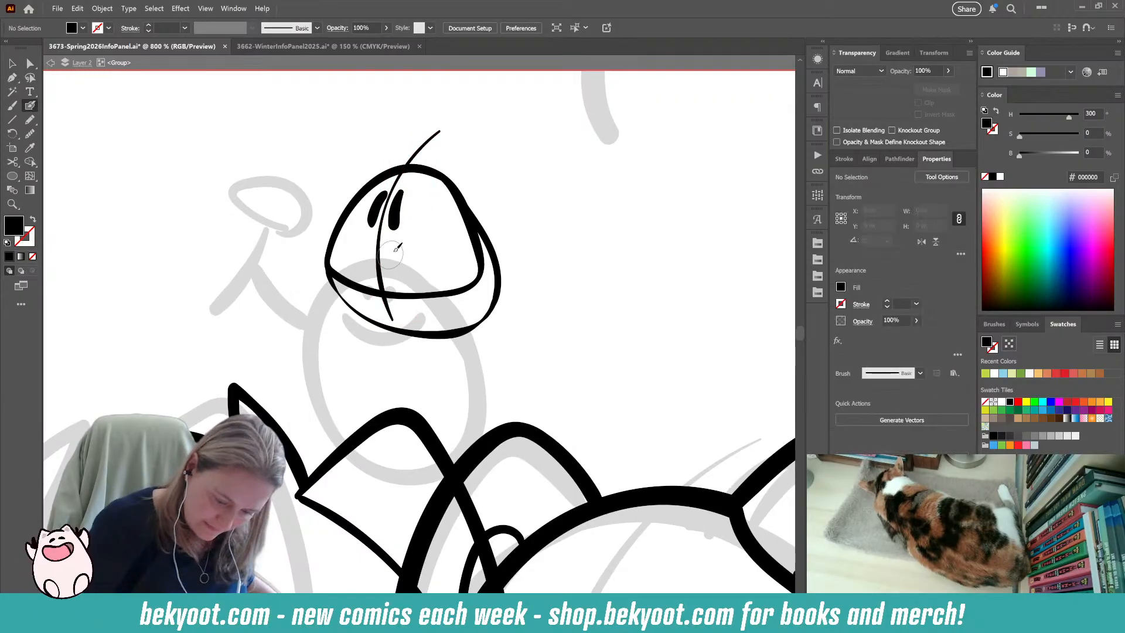
{"action": "left_click_drag", "start_coordinate": [398, 258], "coordinate": [436, 225]}
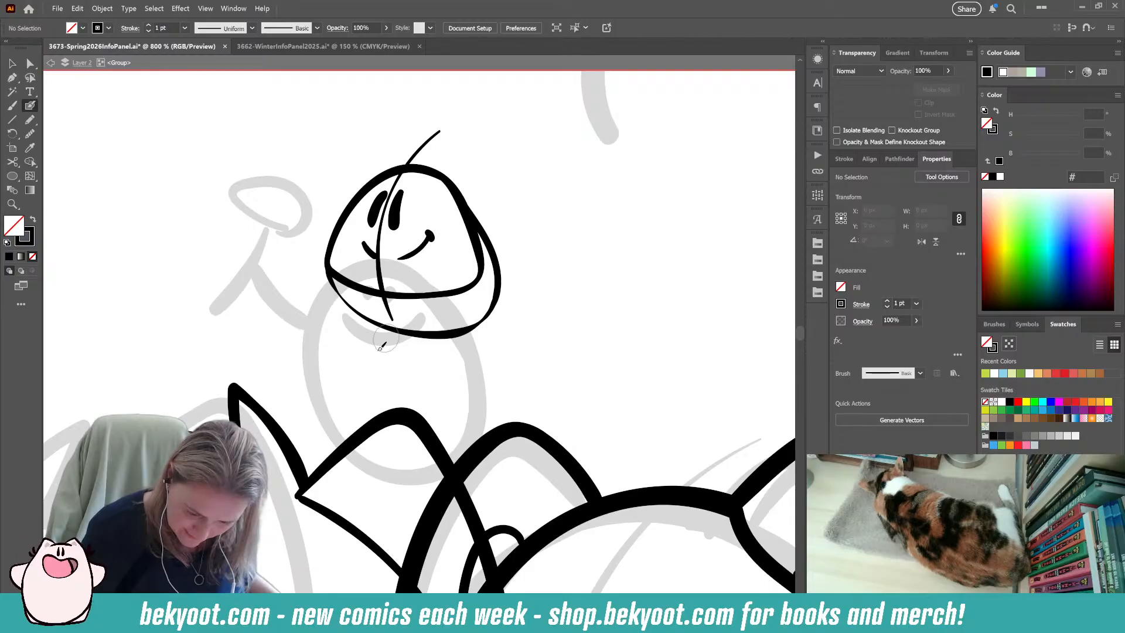
{"action": "left_click_drag", "start_coordinate": [393, 173], "coordinate": [371, 131]}
{"action": "left_click_drag", "start_coordinate": [413, 171], "coordinate": [404, 124]}
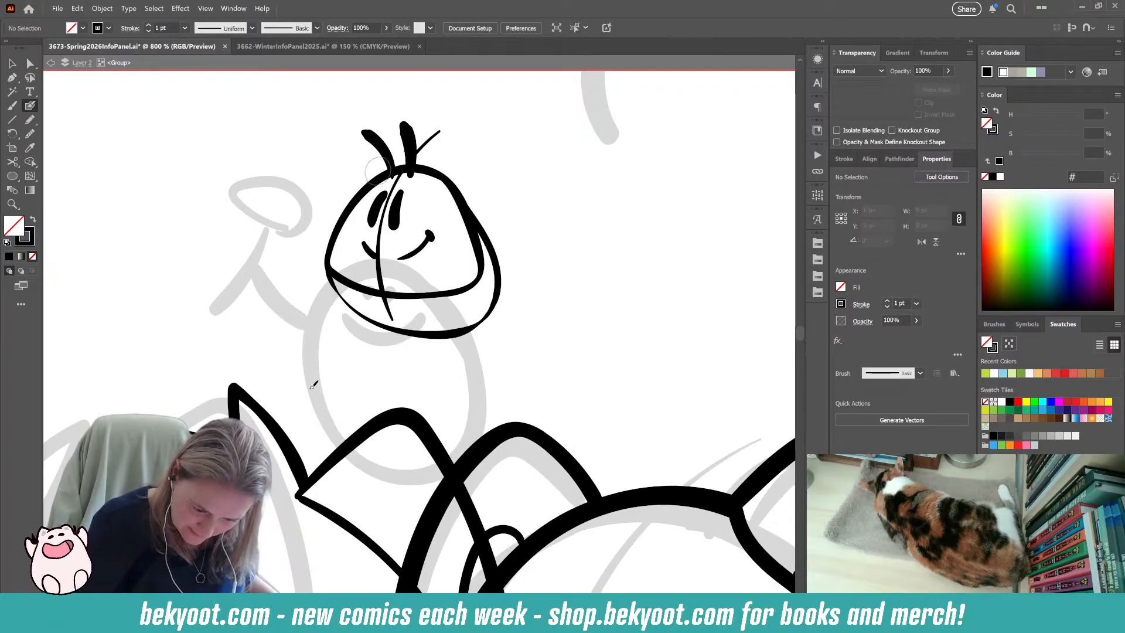
{"action": "left_click", "coordinate": [409, 140], "text": "ctrl"}
{"action": "left_click", "coordinate": [381, 144], "text": "ctrl+shift"}
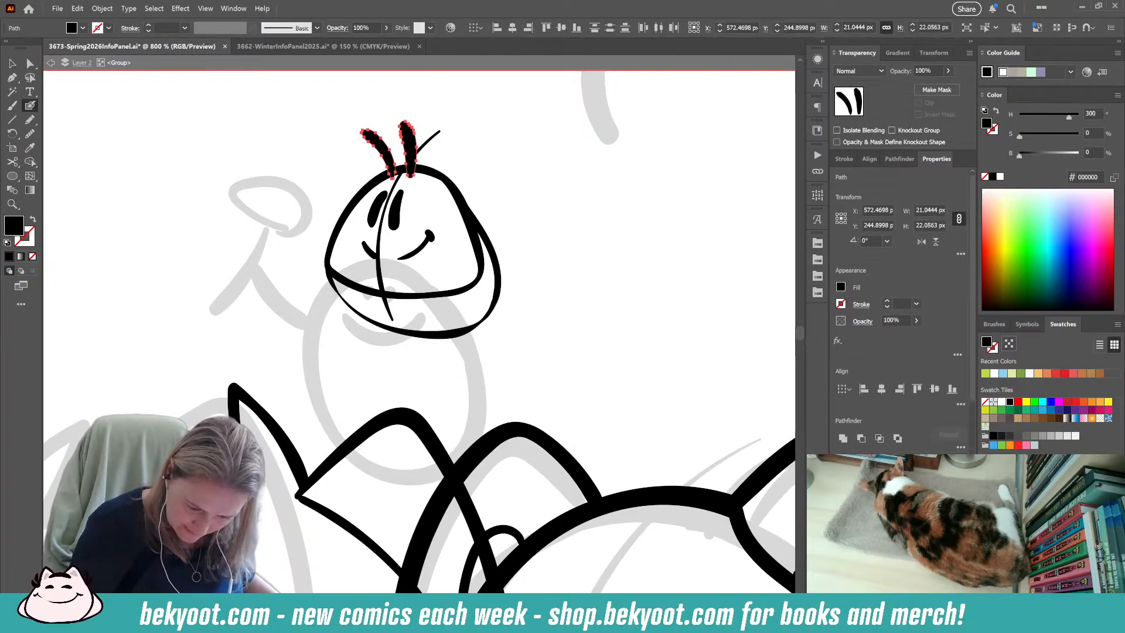
{"action": "left_click", "coordinate": [515, 164], "text": "ctrl"}
Ink a thin inner contour along the lower body and a short raised arm on the figure's left side.
{"action": "left_click_drag", "start_coordinate": [443, 326], "coordinate": [421, 345]}
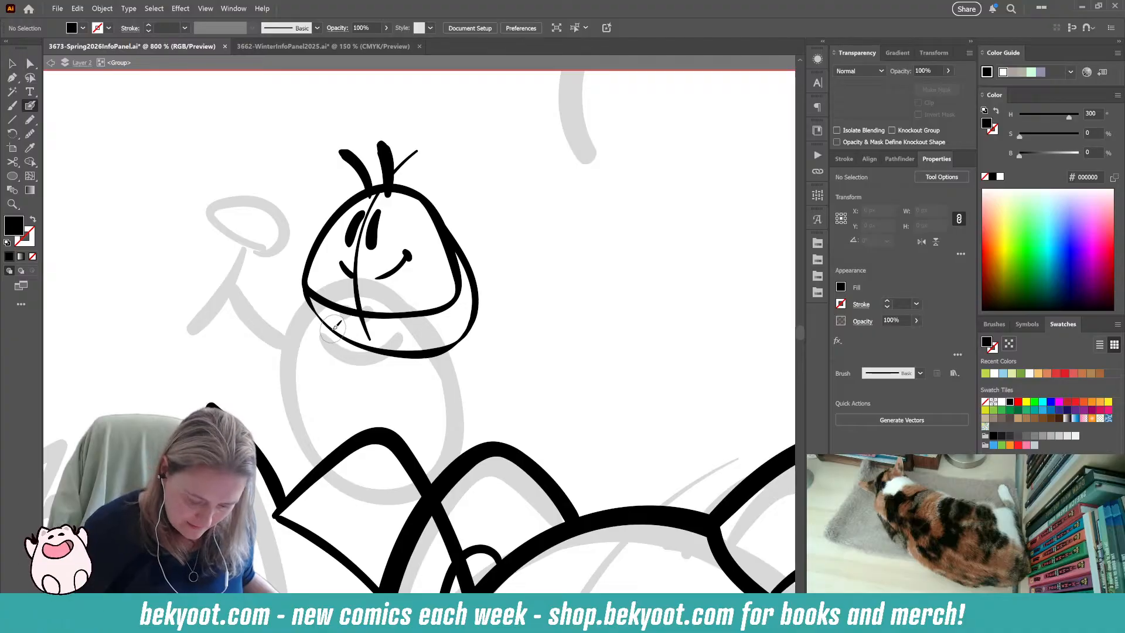
{"action": "key", "text": "shift+x"}
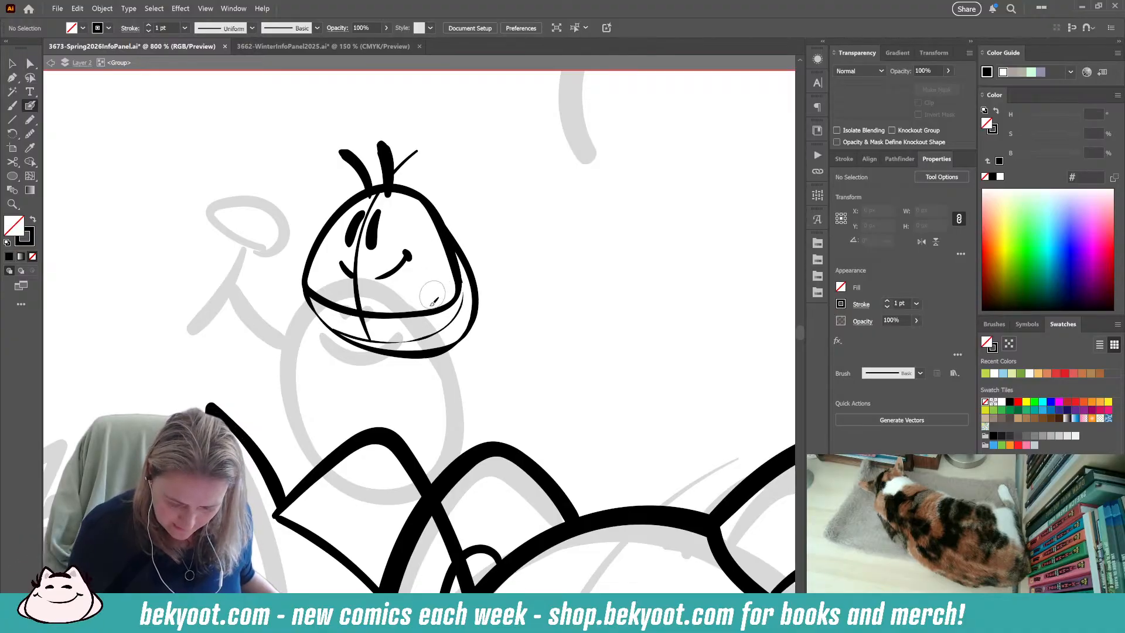
{"action": "left_click_drag", "start_coordinate": [295, 276], "coordinate": [271, 255]}
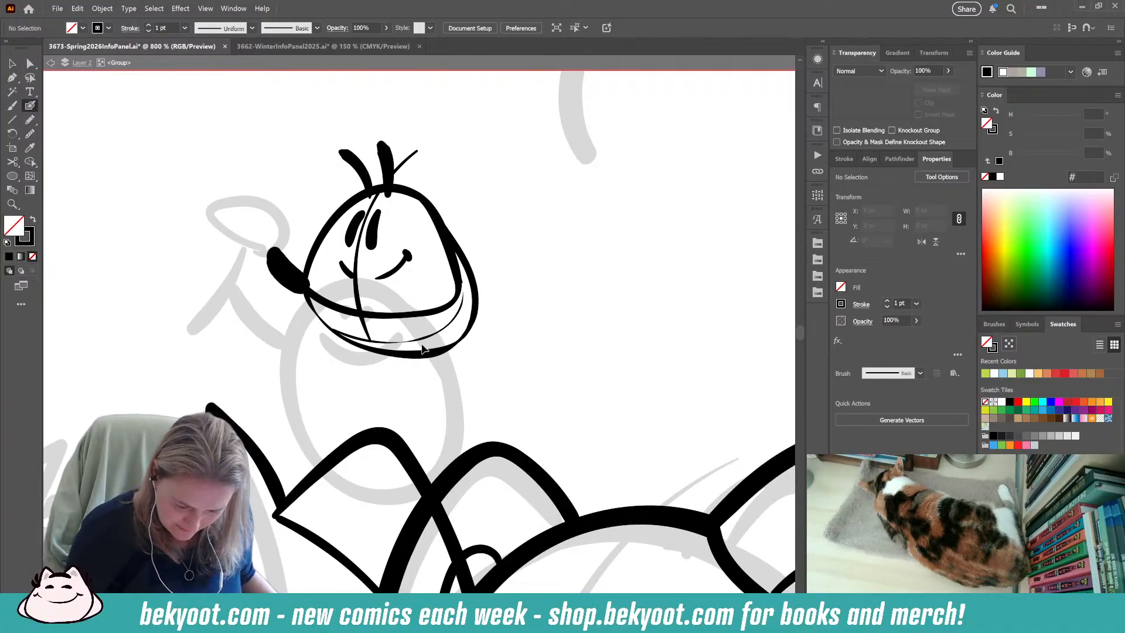
{"action": "key", "text": "ctrl+z"}
{"action": "left_click_drag", "start_coordinate": [309, 296], "coordinate": [272, 268]}
Ink two thick strokes at the body's lower right for one foot and smooth them.
{"action": "mouse_move", "coordinate": [463, 330]}
{"action": "left_mouse_down"}
{"action": "mouse_move", "coordinate": [498, 369]}
{"action": "mouse_move", "coordinate": [471, 333]}
{"action": "mouse_move", "coordinate": [496, 335]}
{"action": "left_mouse_up"}
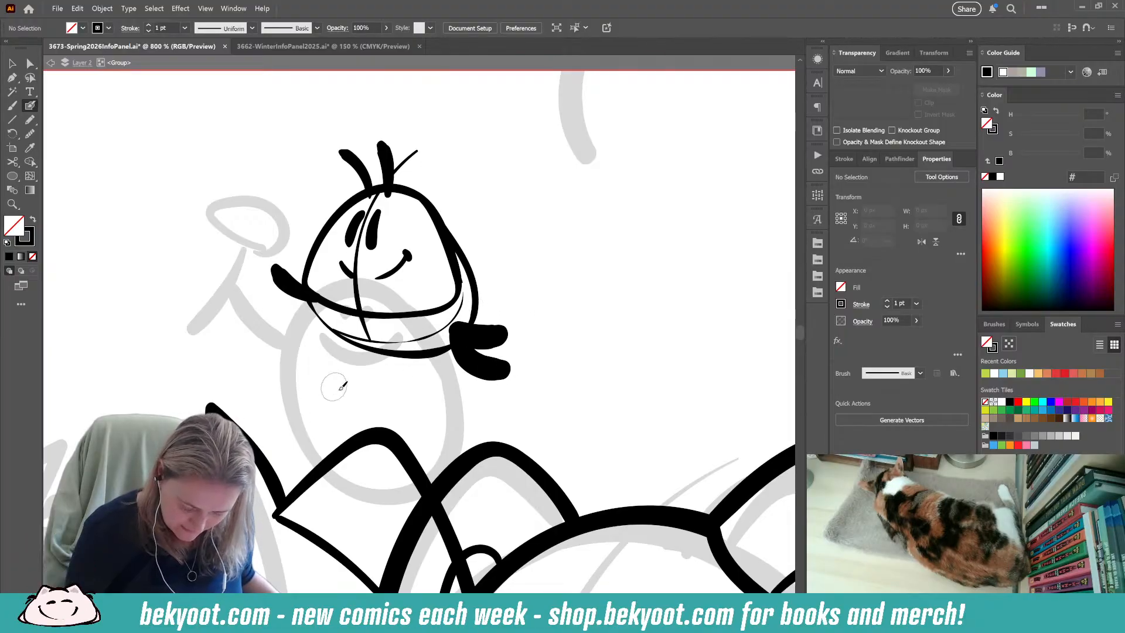
{"action": "left_click", "coordinate": [487, 337], "text": "ctrl"}
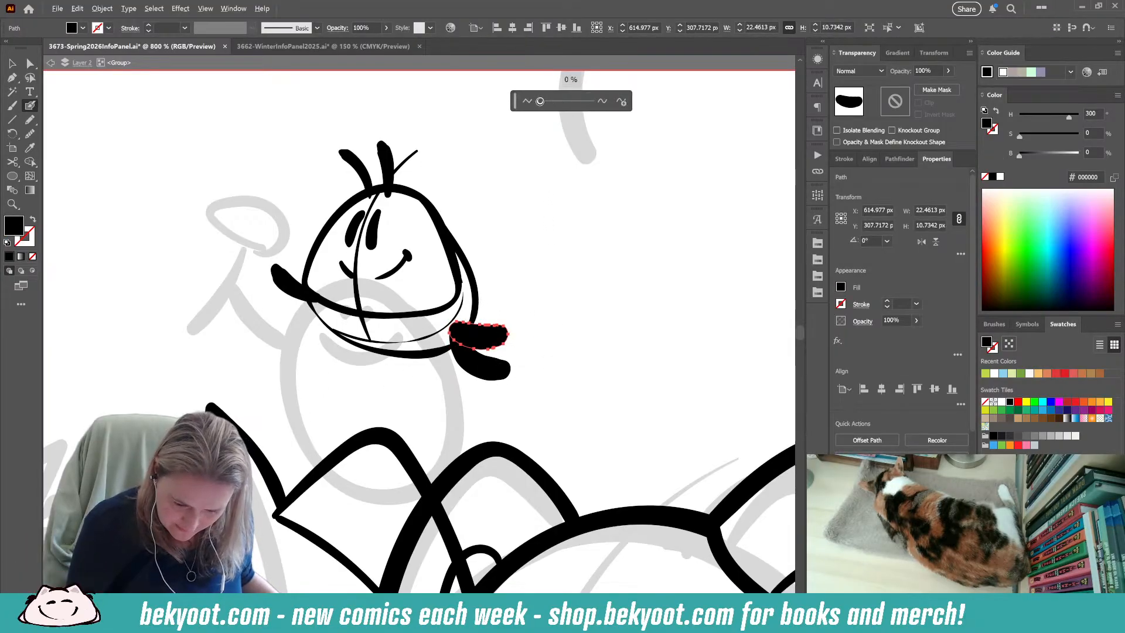
{"action": "left_click", "coordinate": [485, 366], "text": "ctrl"}
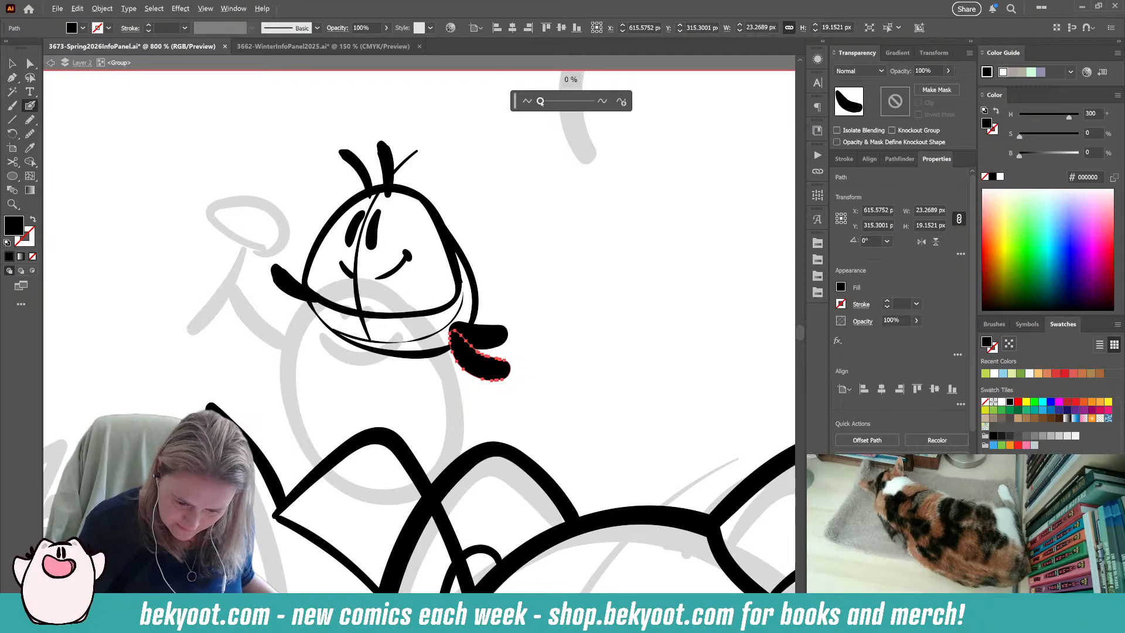
{"action": "left_click_drag", "start_coordinate": [541, 101], "coordinate": [549, 102]}
{"action": "left_click", "coordinate": [550, 248], "text": "ctrl"}
Ink two thick strokes at the body's lower left for the other foot and smooth them together.
{"action": "mouse_move", "coordinate": [359, 342]}
{"action": "left_mouse_down"}
{"action": "mouse_move", "coordinate": [326, 372]}
{"action": "mouse_move", "coordinate": [341, 338]}
{"action": "mouse_move", "coordinate": [313, 347]}
{"action": "left_mouse_up"}
{"action": "key", "text": "ctrl+z"}
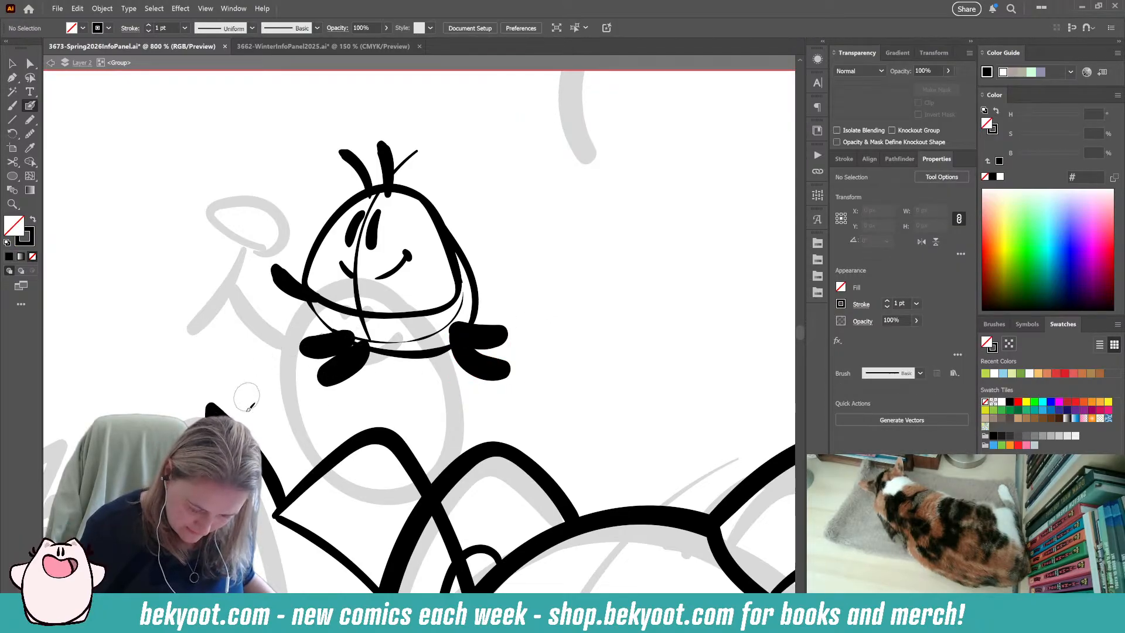
{"action": "left_click", "coordinate": [326, 350], "text": "ctrl"}
{"action": "left_click", "coordinate": [347, 366], "text": "ctrl+shift"}
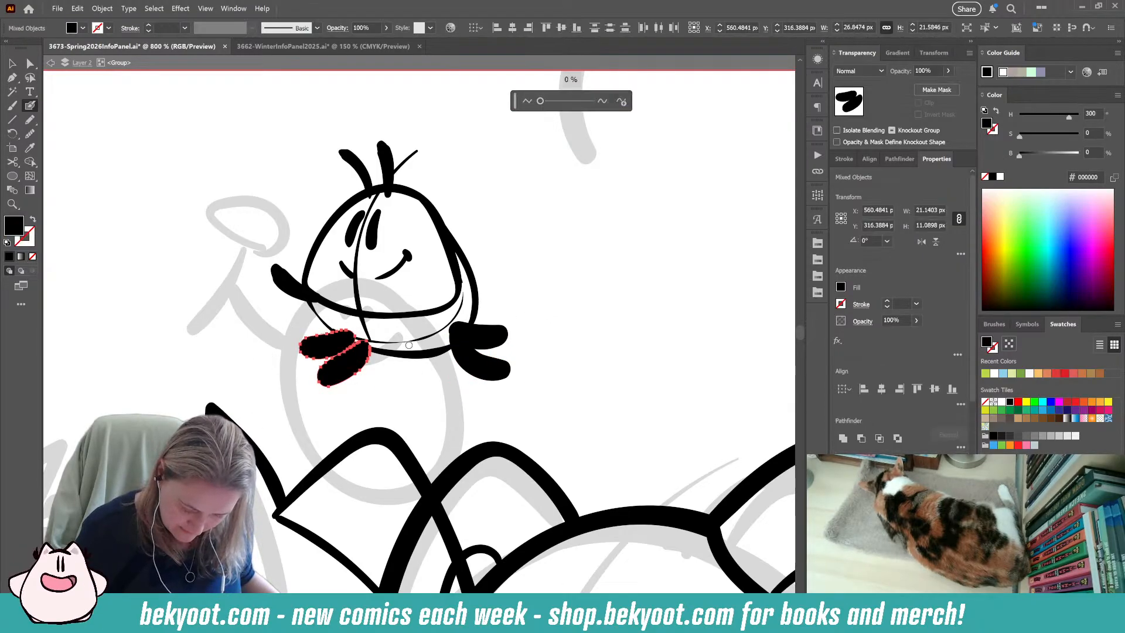
{"action": "left_click", "coordinate": [541, 105]}
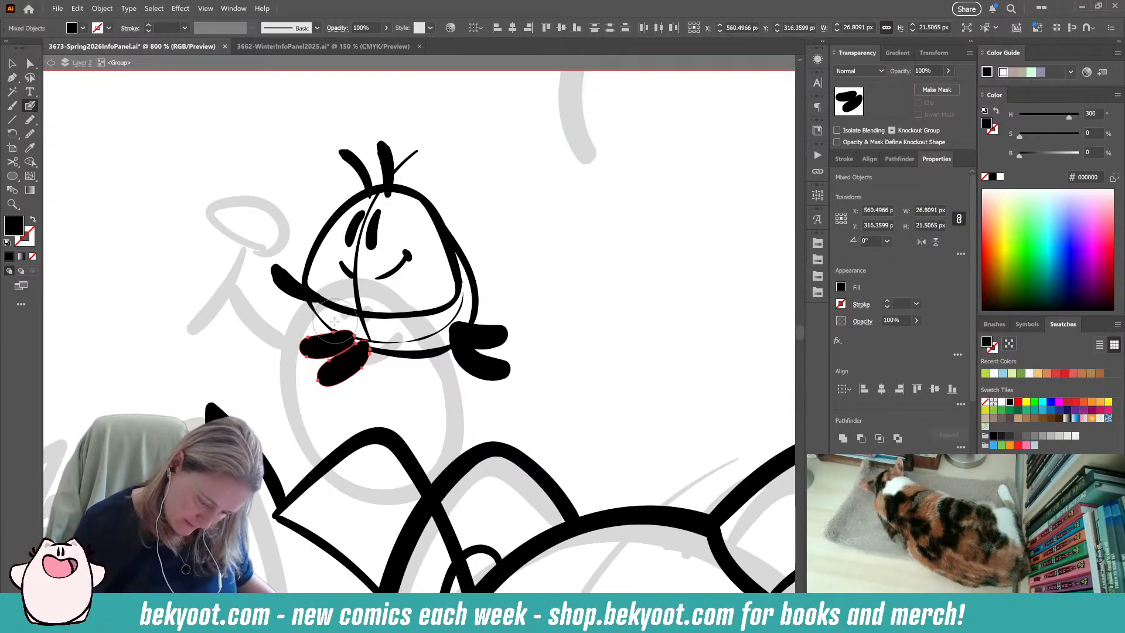
Try to erase the dome's lower edge where it crosses the centre line.
{"action": "mouse_move", "coordinate": [399, 313]}
{"action": "left_mouse_down"}
{"action": "mouse_move", "coordinate": [361, 303]}
{"action": "mouse_move", "coordinate": [361, 315]}
{"action": "left_mouse_up"}
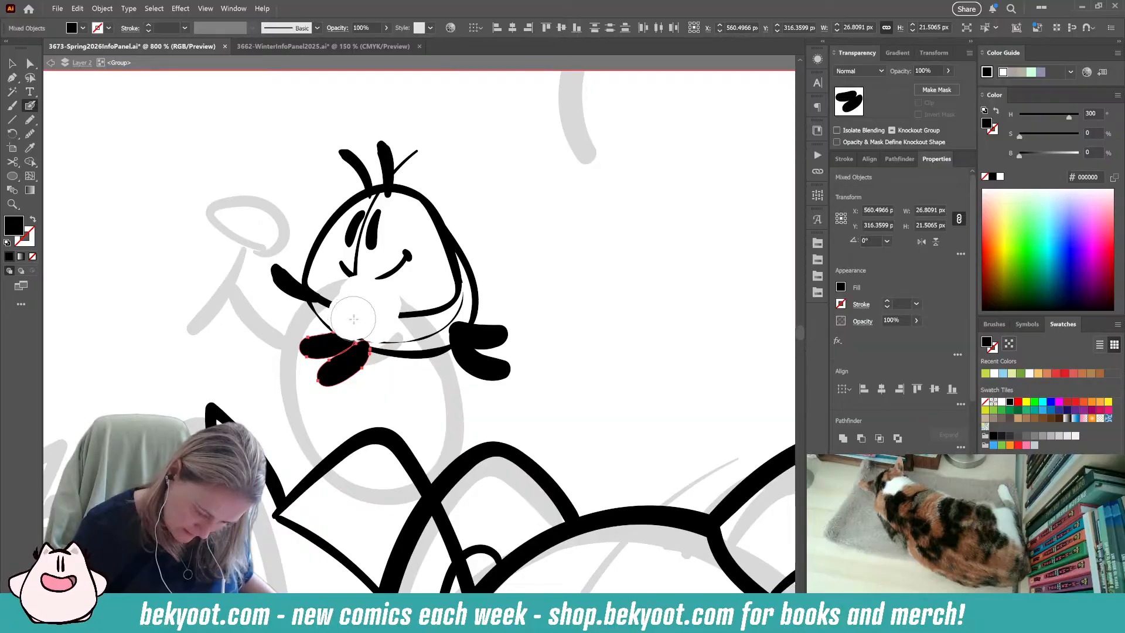
{"action": "key", "text": "ctrl+z"}
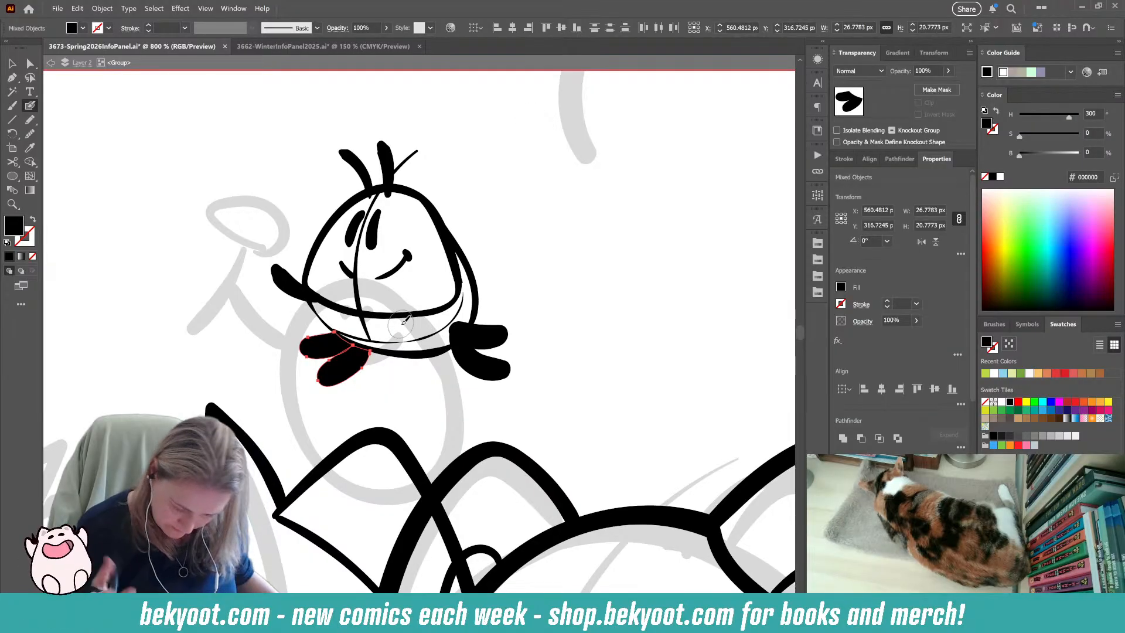
{"action": "left_click", "coordinate": [396, 413], "text": "ctrl"}
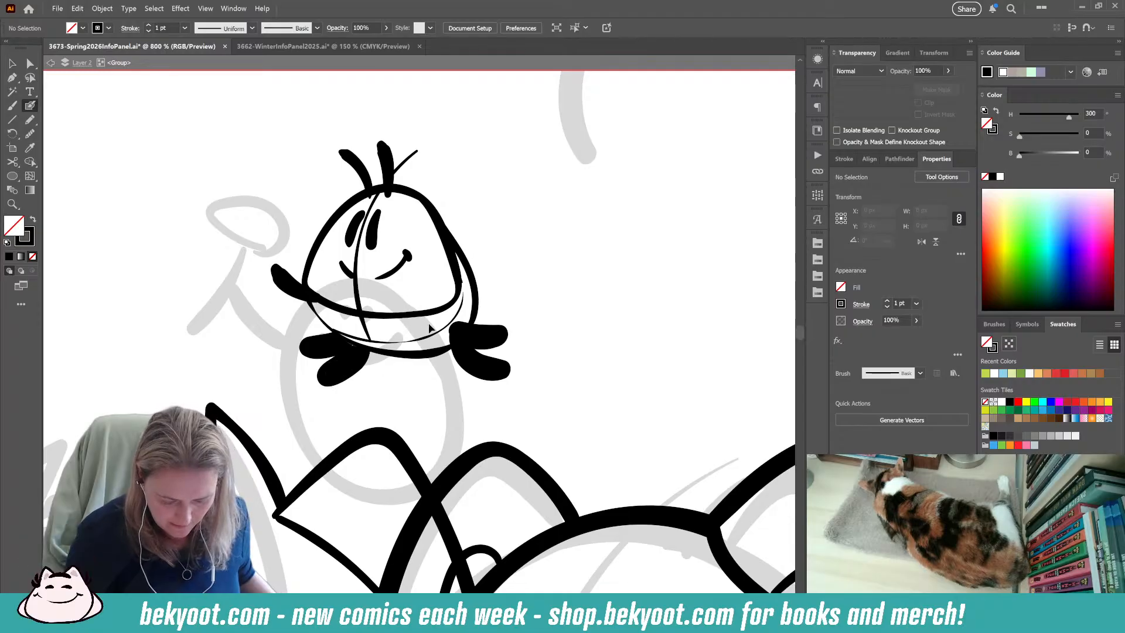
Delete the tiny stray fragment along the right edge of the figure's body.
{"action": "key", "text": "shift+x"}
{"action": "left_click", "coordinate": [459, 276], "text": "ctrl"}
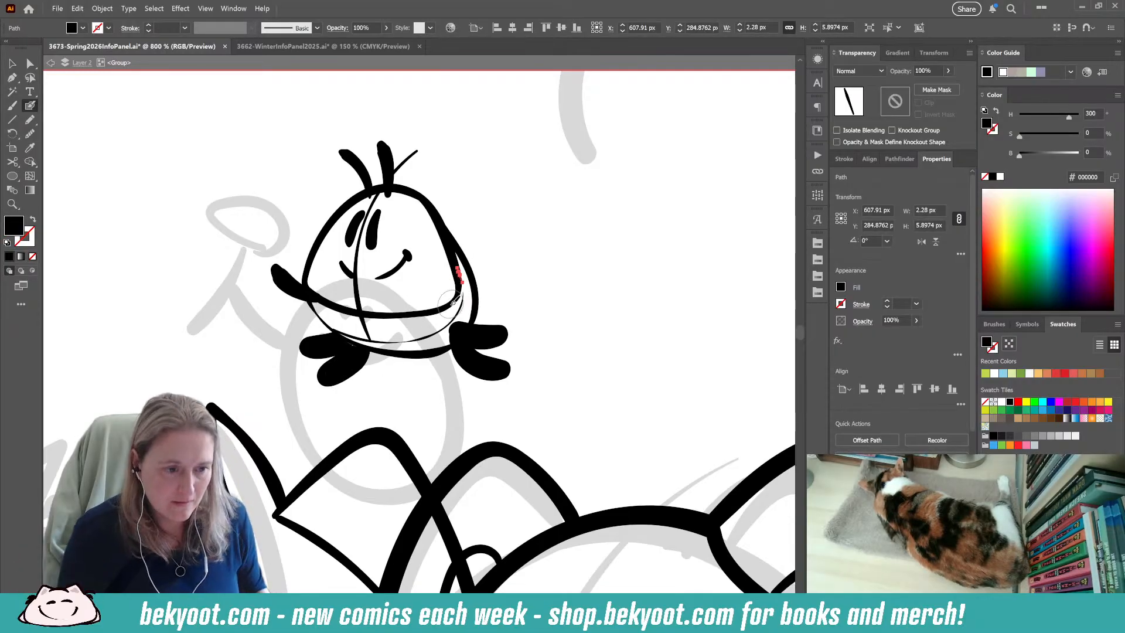
{"action": "key", "text": "Delete"}
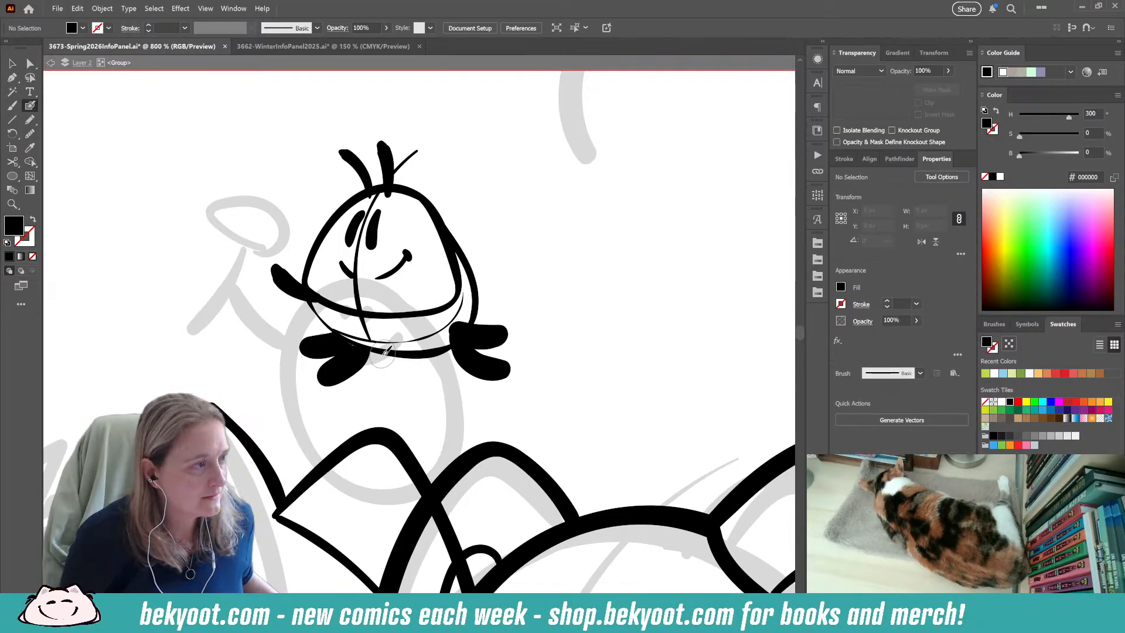
Move the raised left arm slightly up and left, and ink a short second arm across the lower body.
{"action": "left_click", "coordinate": [287, 287], "text": "ctrl"}
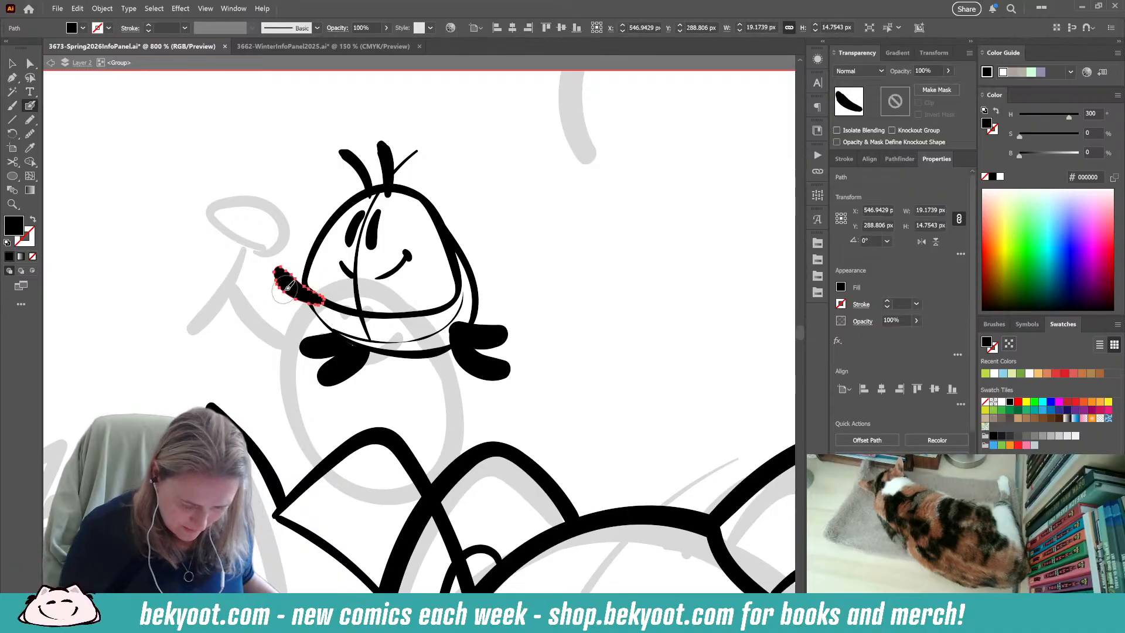
{"action": "left_click_drag", "start_coordinate": [288, 288], "coordinate": [282, 283]}
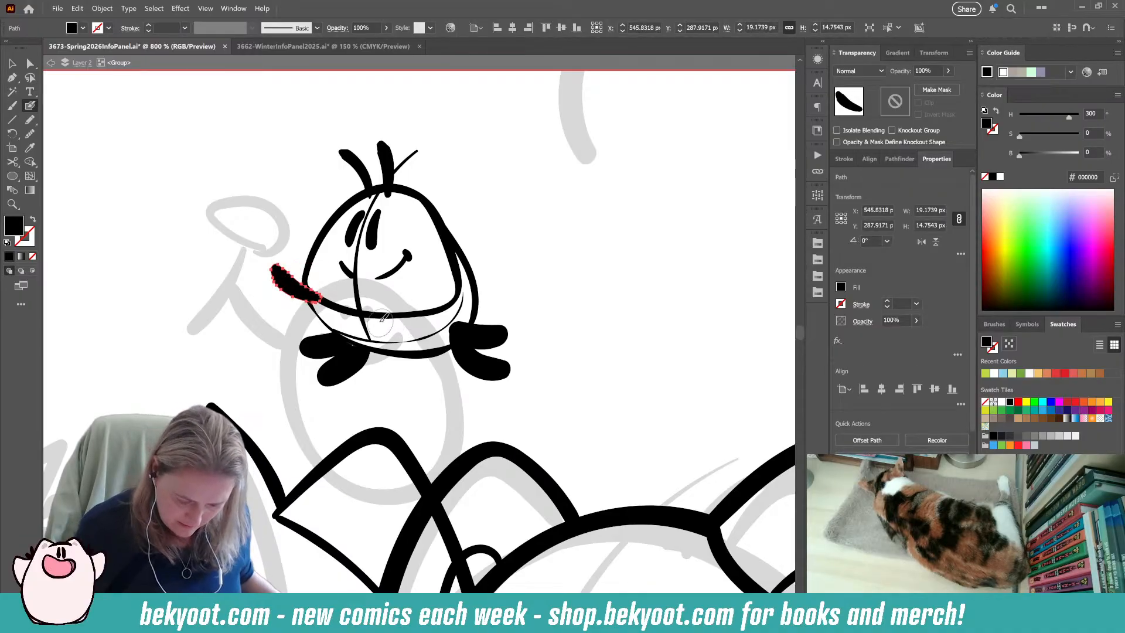
{"action": "left_click_drag", "start_coordinate": [352, 320], "coordinate": [398, 316]}
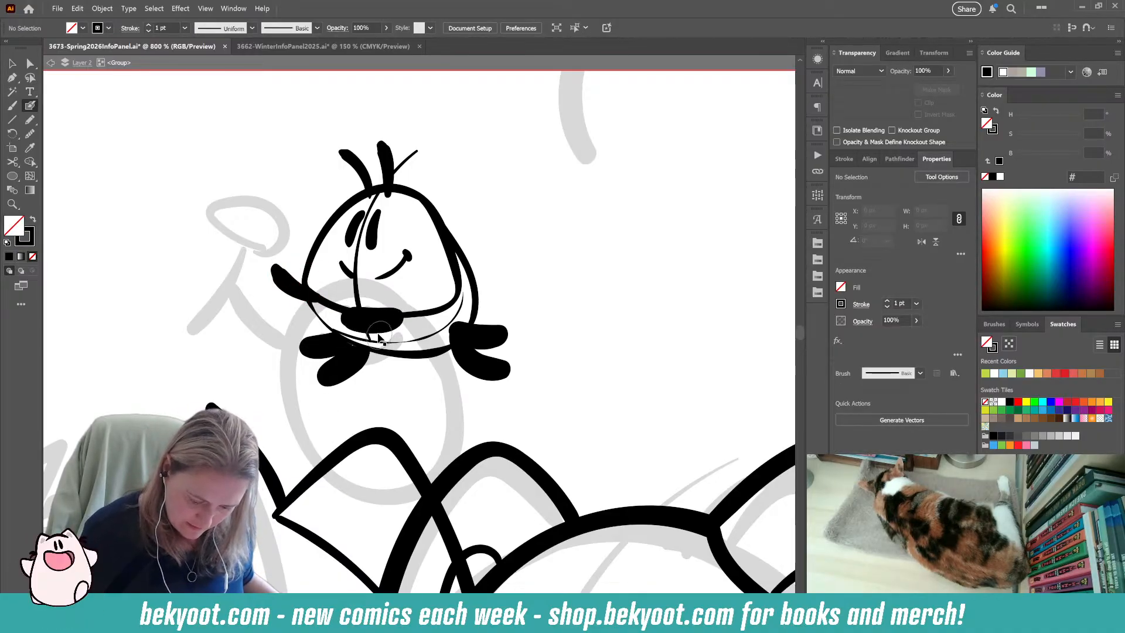
{"action": "left_click", "coordinate": [287, 284], "text": "ctrl"}
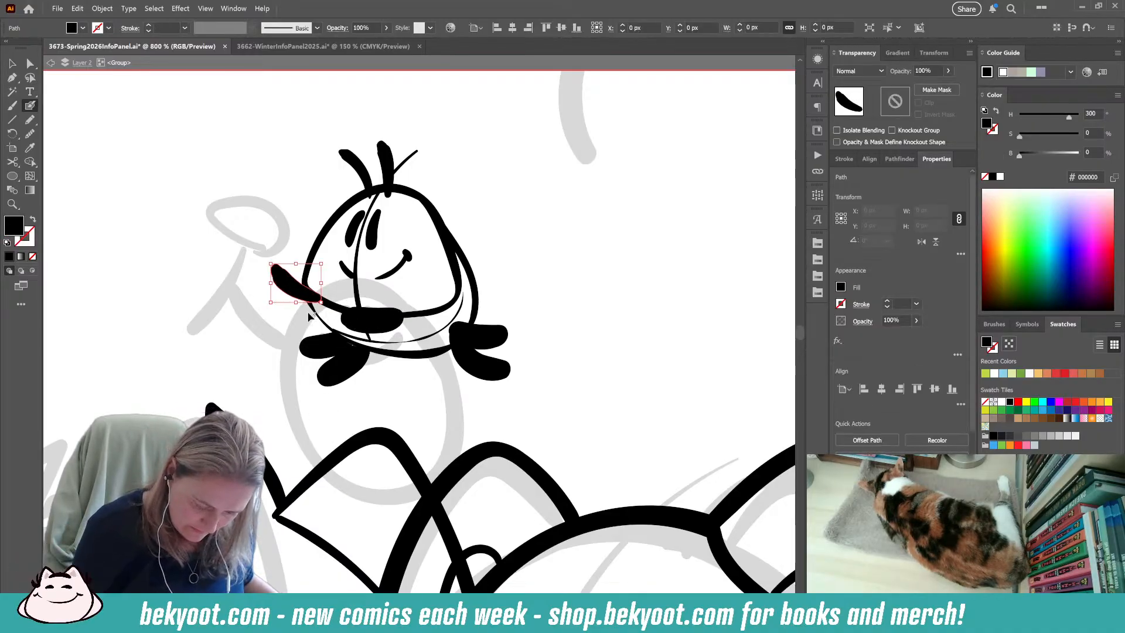
Enlarge the raised left arm proportionally toward the lower left so it reaches further out from the body.
{"action": "mouse_move", "coordinate": [321, 263]}
{"action": "left_mouse_down"}
{"action": "mouse_move", "coordinate": [341, 247]}
{"action": "mouse_move", "coordinate": [283, 285]}
{"action": "mouse_move", "coordinate": [308, 303]}
{"action": "left_mouse_up"}
{"action": "left_click", "coordinate": [268, 358], "text": "ctrl"}
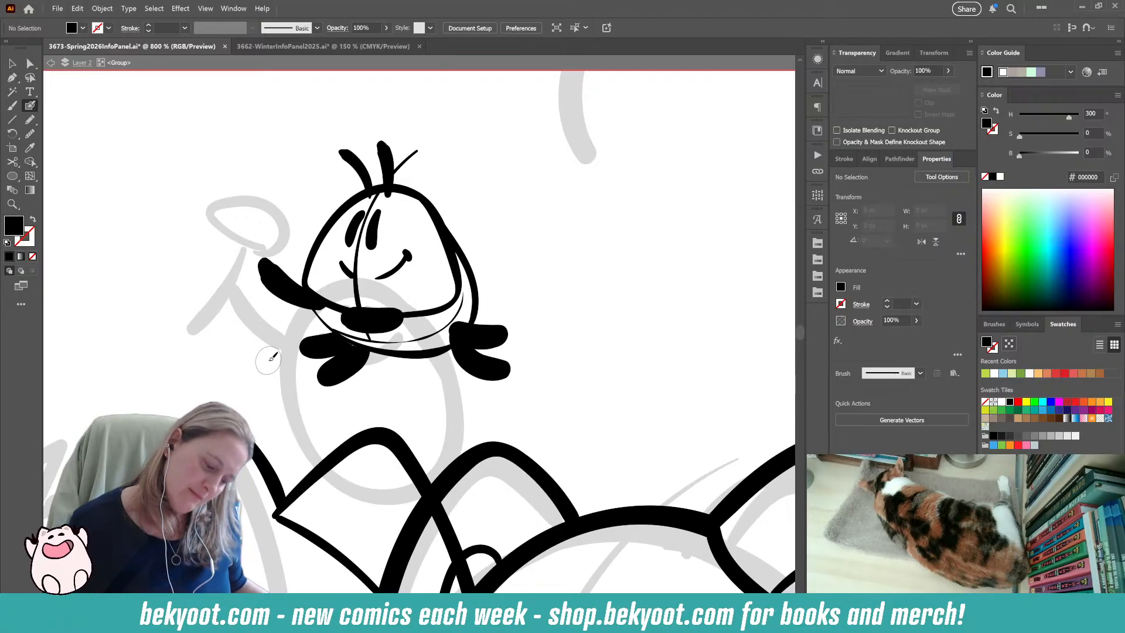
{"action": "left_click", "coordinate": [272, 264], "text": "ctrl"}
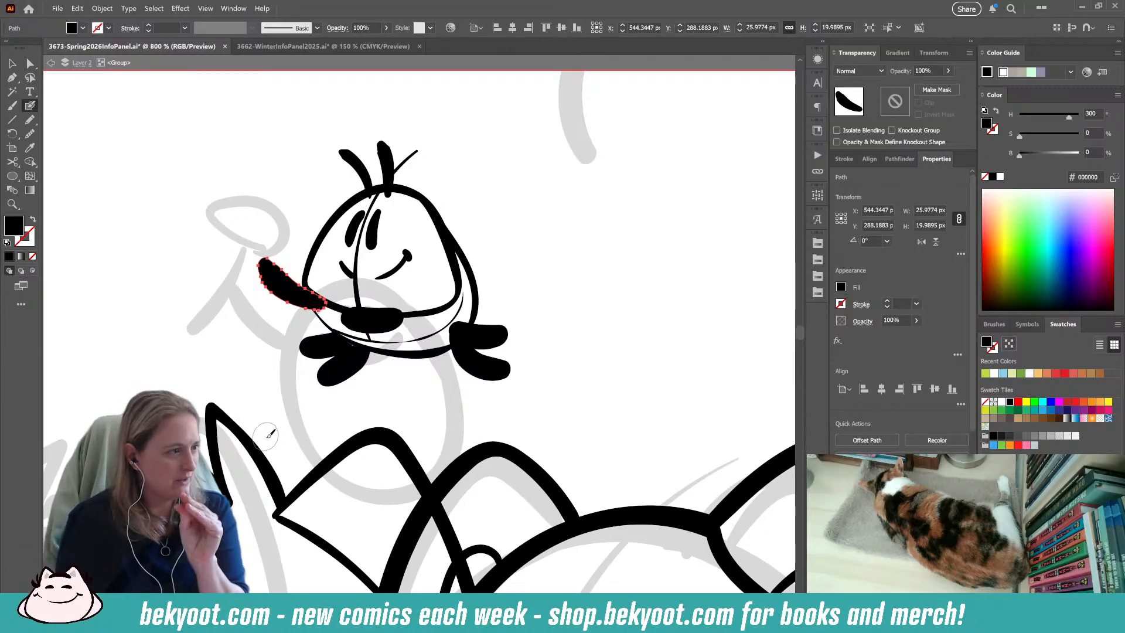
{"action": "left_click", "coordinate": [539, 262], "text": "ctrl"}
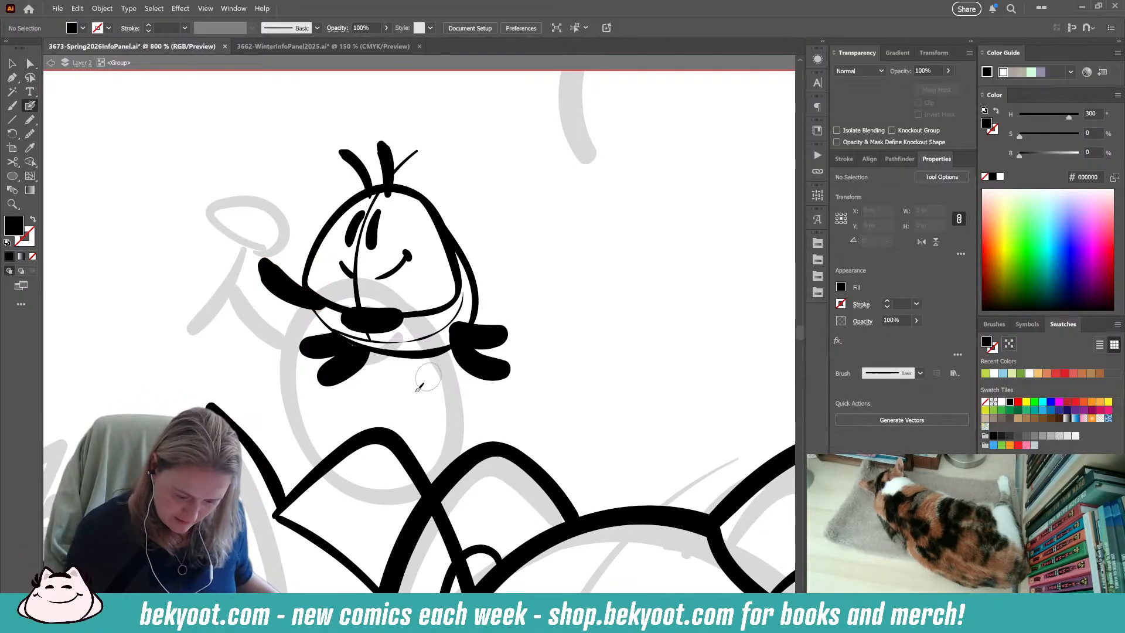
Ink two large wing outlines rising from the top of the head, a curved crescent-like one and a wide pointed one.
{"action": "mouse_move", "coordinate": [430, 157]}
{"action": "left_mouse_down"}
{"action": "mouse_move", "coordinate": [328, 322]}
{"action": "mouse_move", "coordinate": [454, 252]}
{"action": "mouse_move", "coordinate": [495, 316]}
{"action": "mouse_move", "coordinate": [396, 386]}
{"action": "mouse_move", "coordinate": [325, 347]}
{"action": "mouse_move", "coordinate": [280, 228]}
{"action": "mouse_move", "coordinate": [309, 209]}
{"action": "mouse_move", "coordinate": [187, 281]}
{"action": "mouse_move", "coordinate": [255, 365]}
{"action": "mouse_move", "coordinate": [304, 334]}
{"action": "left_mouse_up"}
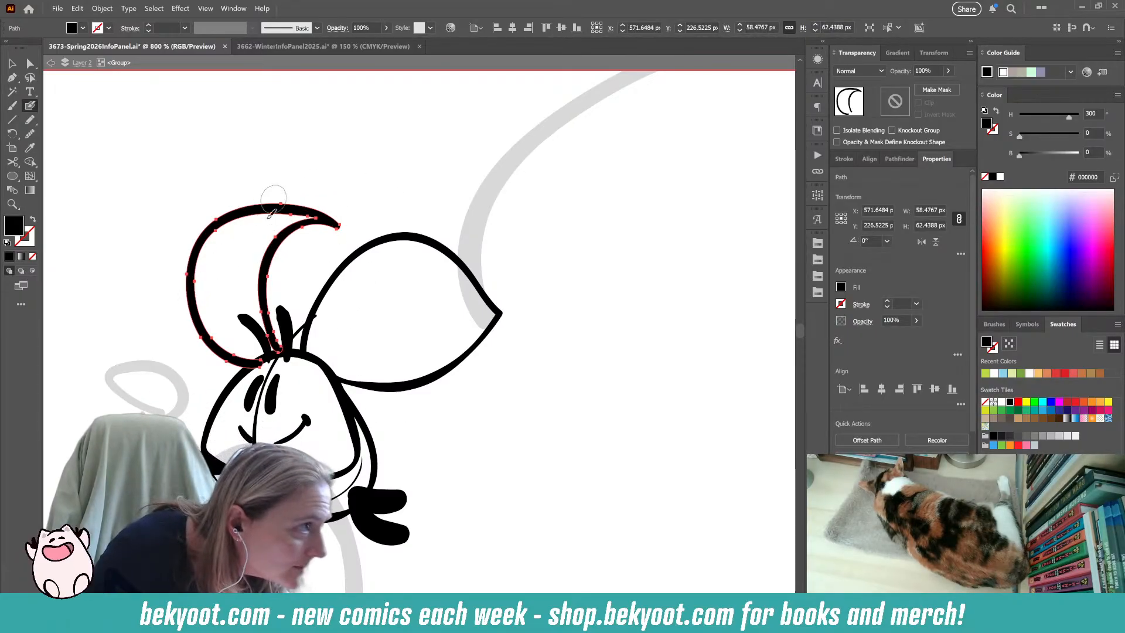
{"action": "left_click", "coordinate": [390, 240], "text": "ctrl"}
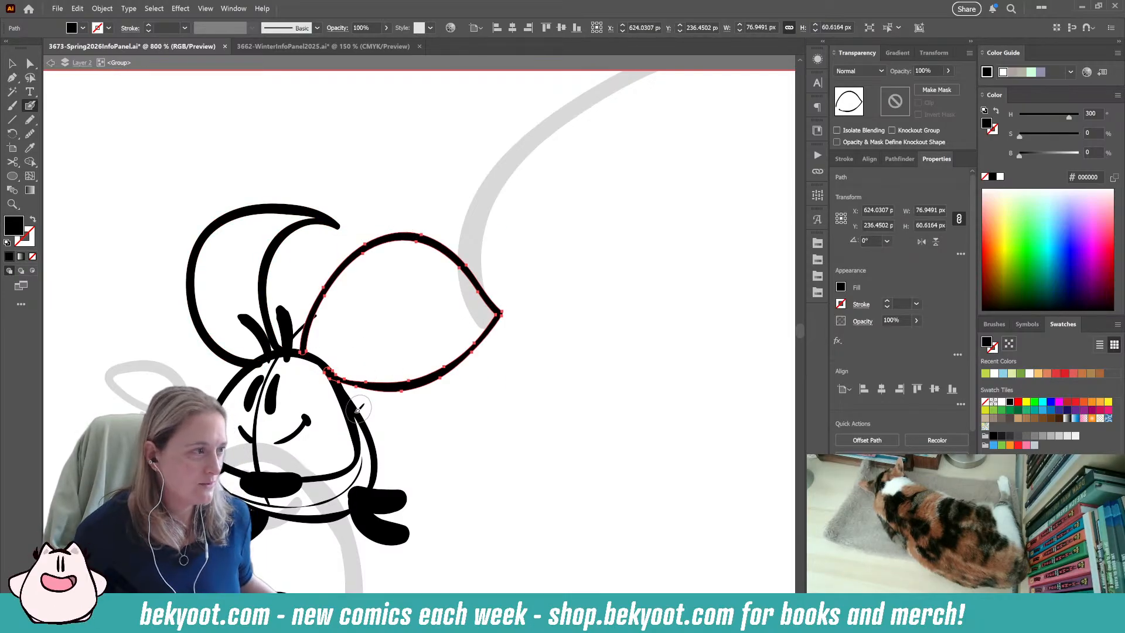
{"action": "key", "text": "ctrl+shift+a"}
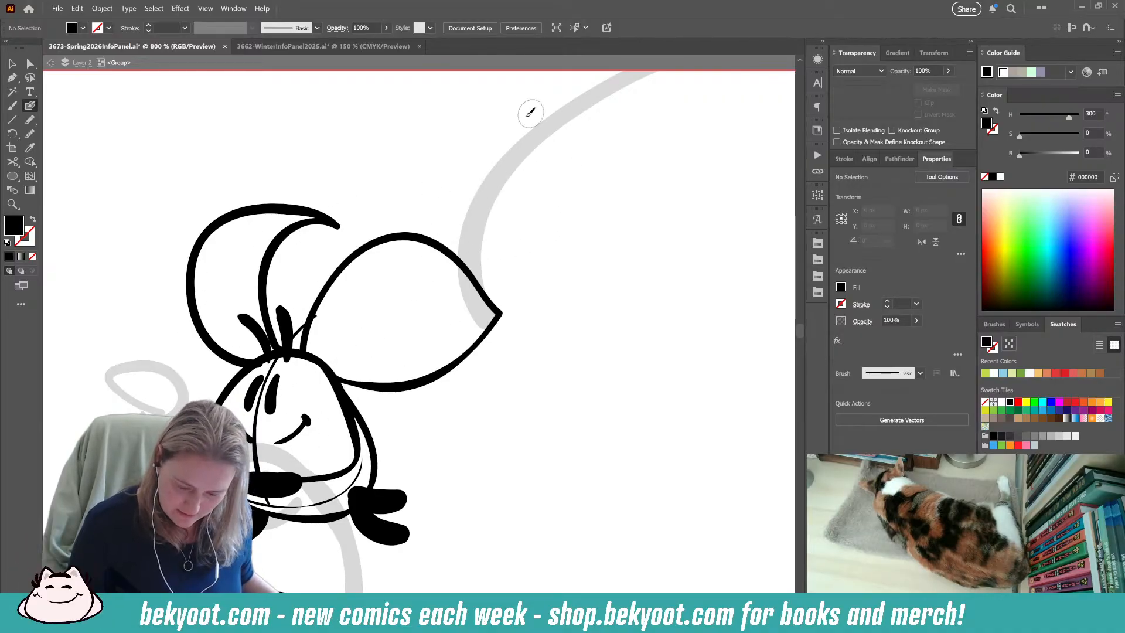
{"action": "key", "text": "shift+x"}
{"action": "left_click", "coordinate": [584, 187]}
{"action": "left_click", "coordinate": [584, 185]}
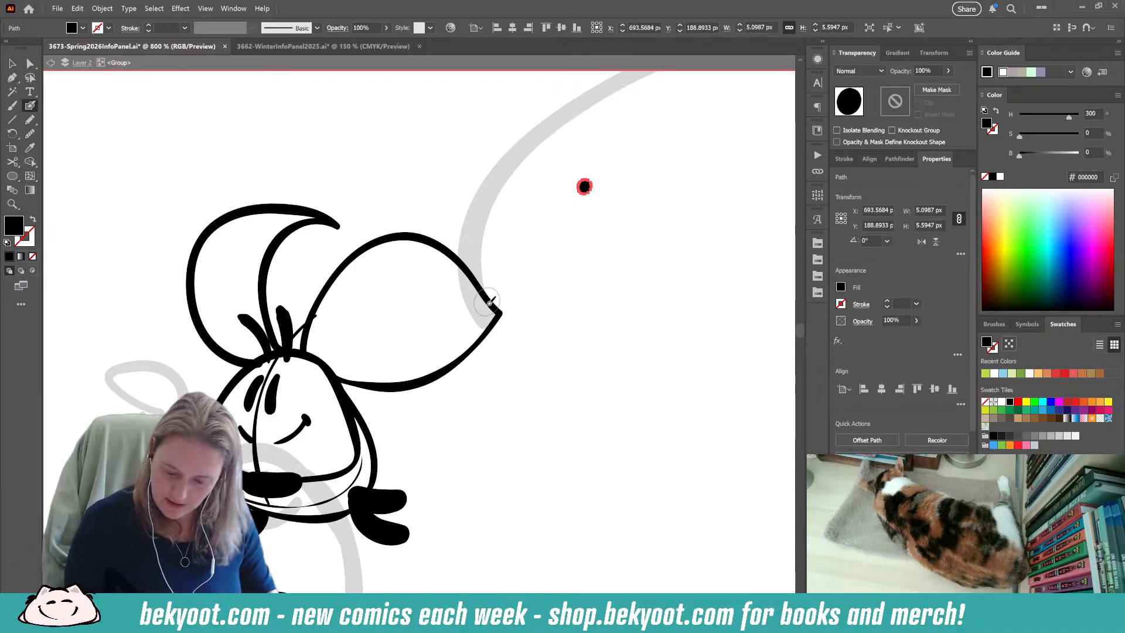
{"action": "key", "text": "Delete"}
{"action": "left_click", "coordinate": [547, 241]}
{"action": "left_click", "coordinate": [561, 201]}
{"action": "left_click", "coordinate": [618, 199]}
{"action": "left_click", "coordinate": [619, 241]}
{"action": "left_click", "coordinate": [546, 244], "text": "ctrl"}
{"action": "left_click", "coordinate": [620, 202], "text": "ctrl"}
{"action": "left_click", "coordinate": [622, 243], "text": "ctrl"}
{"action": "left_click", "coordinate": [562, 205], "text": "ctrl"}
{"action": "left_click_drag", "start_coordinate": [515, 162], "coordinate": [633, 271]}
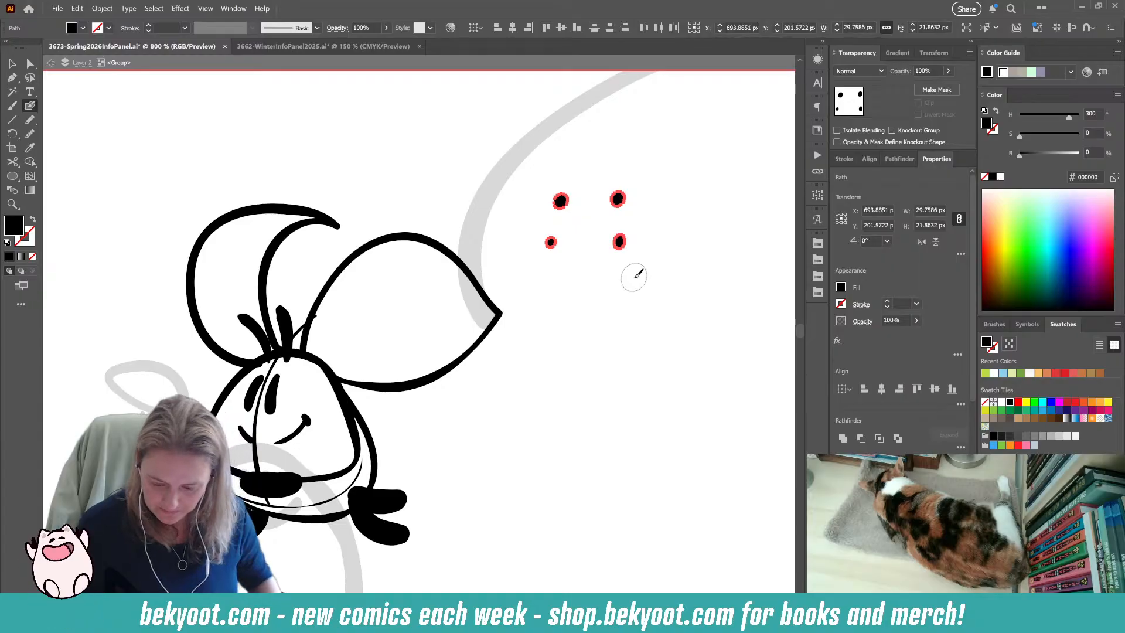
{"action": "key", "text": "Delete"}
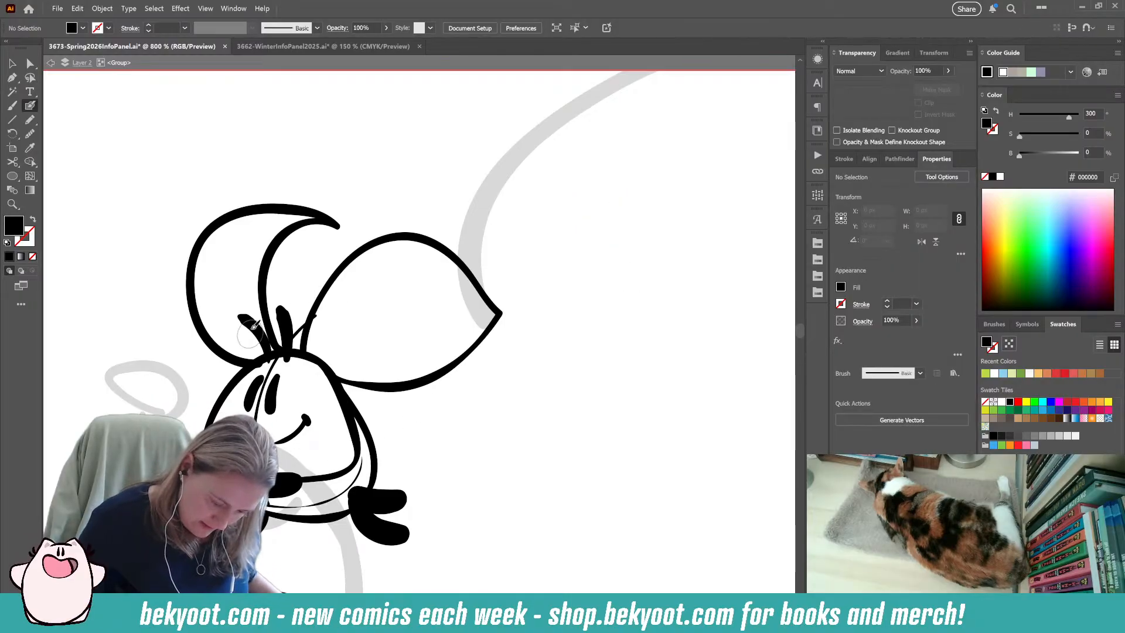
Ink thin curved spot outlines along the inner edges of both wings.
{"action": "left_click_drag", "start_coordinate": [246, 305], "coordinate": [215, 338]}
{"action": "key", "text": "shift+x"}
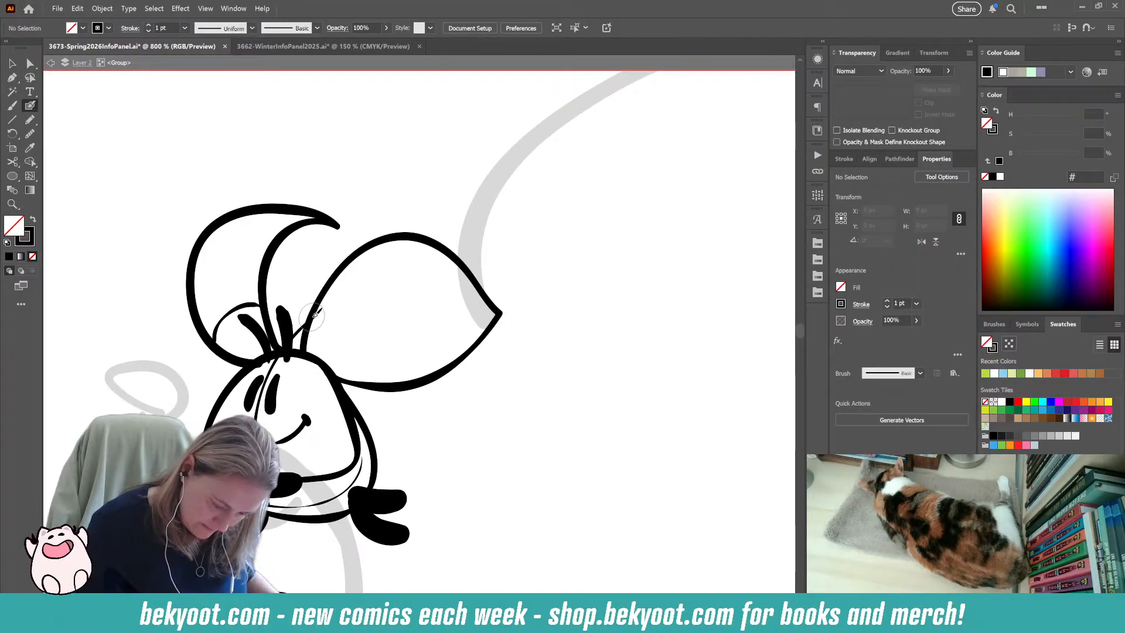
{"action": "key", "text": "ctrl+z"}
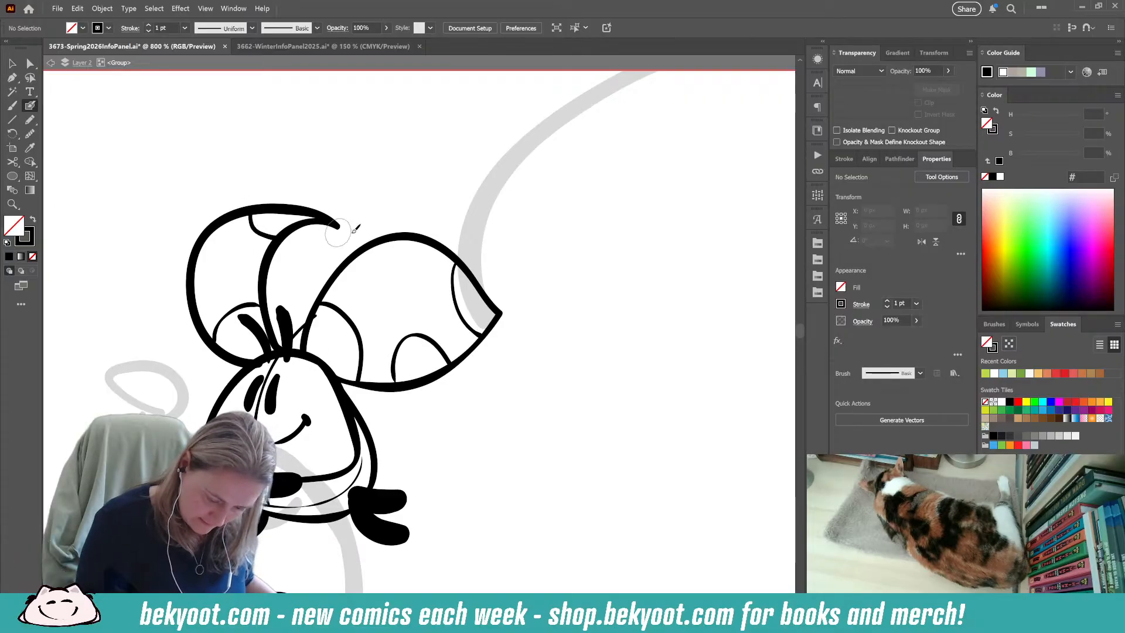
Ink a small jagged fluffy tuft beneath each wing, one on either side of the figure's body.
{"action": "left_click_drag", "start_coordinate": [301, 514], "coordinate": [316, 370]}
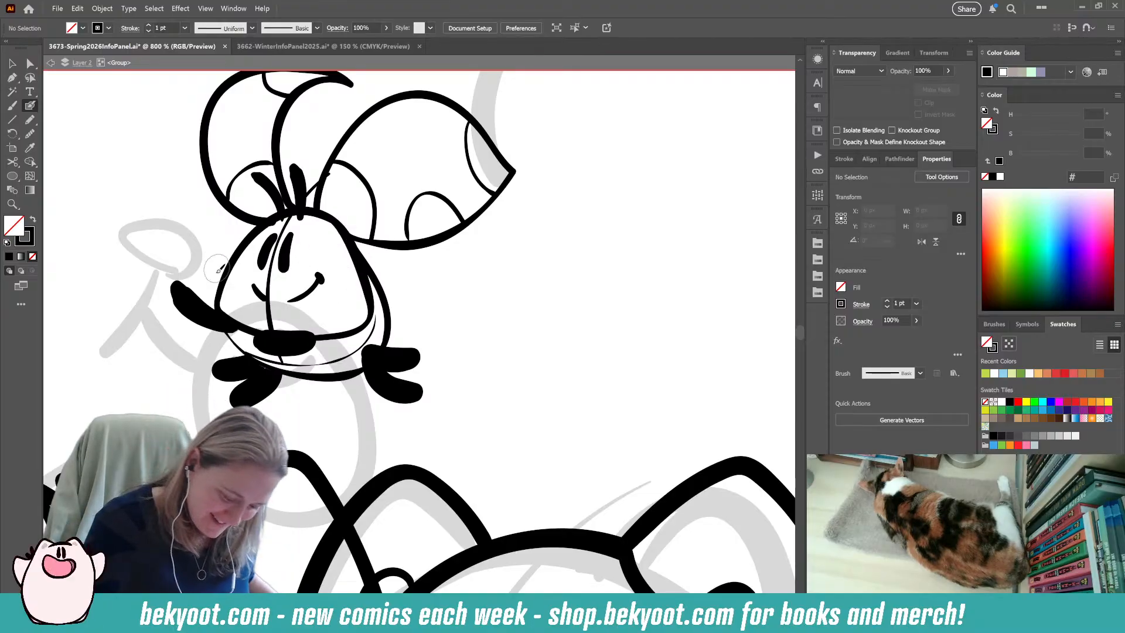
{"action": "left_click_drag", "start_coordinate": [221, 321], "coordinate": [322, 374]}
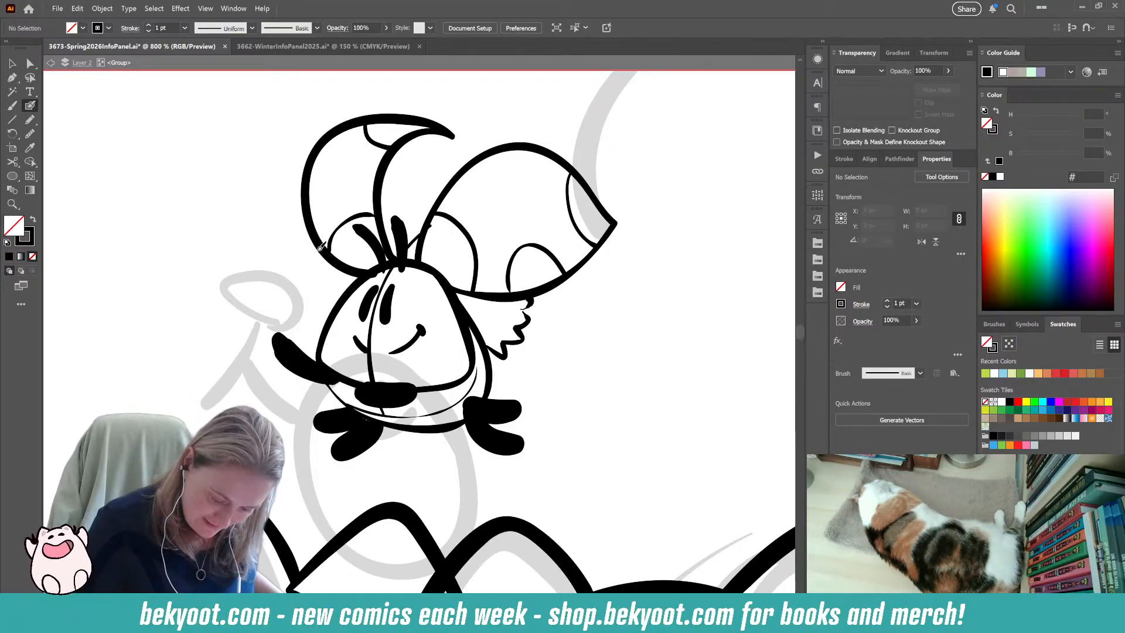
{"action": "mouse_move", "coordinate": [307, 253]}
{"action": "left_mouse_down"}
{"action": "mouse_move", "coordinate": [326, 284]}
{"action": "mouse_move", "coordinate": [338, 303]}
{"action": "left_mouse_up"}
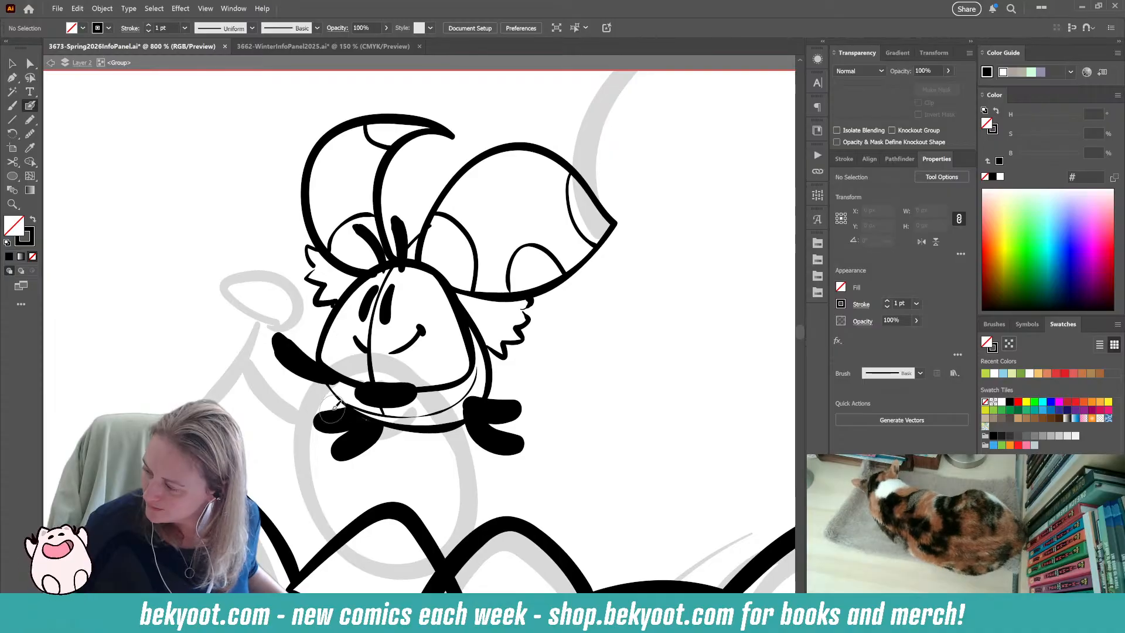
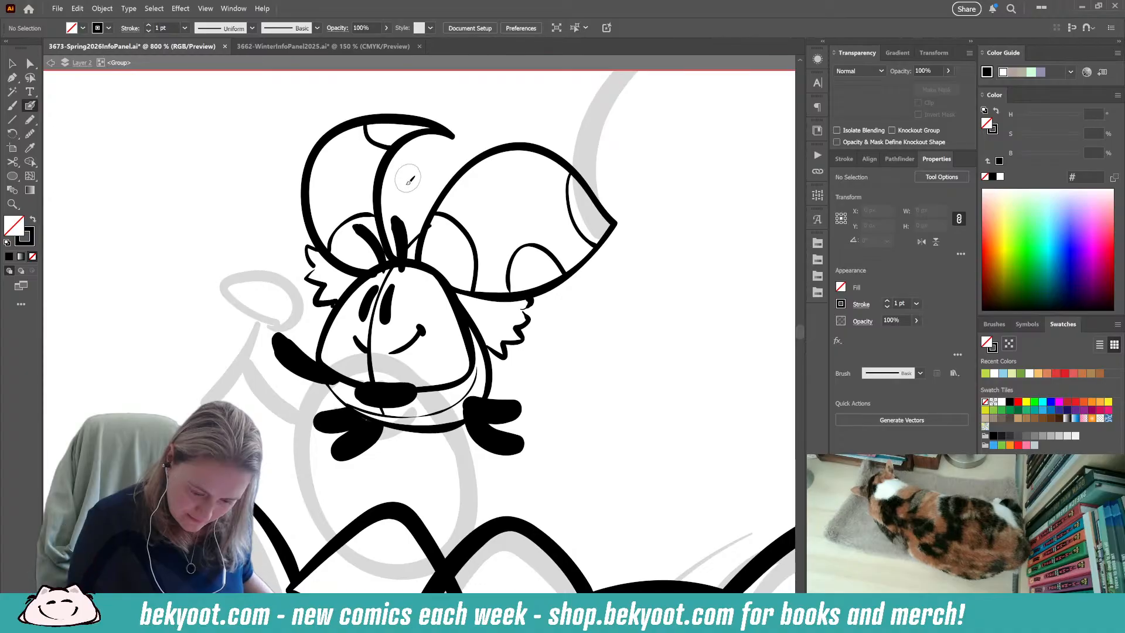
Ink a thin, nearly straight line ending in a small hooked tip between the crescent wing and the pointed wing.
{"action": "left_click_drag", "start_coordinate": [409, 223], "coordinate": [413, 209]}
{"action": "left_click_drag", "start_coordinate": [414, 151], "coordinate": [410, 136]}
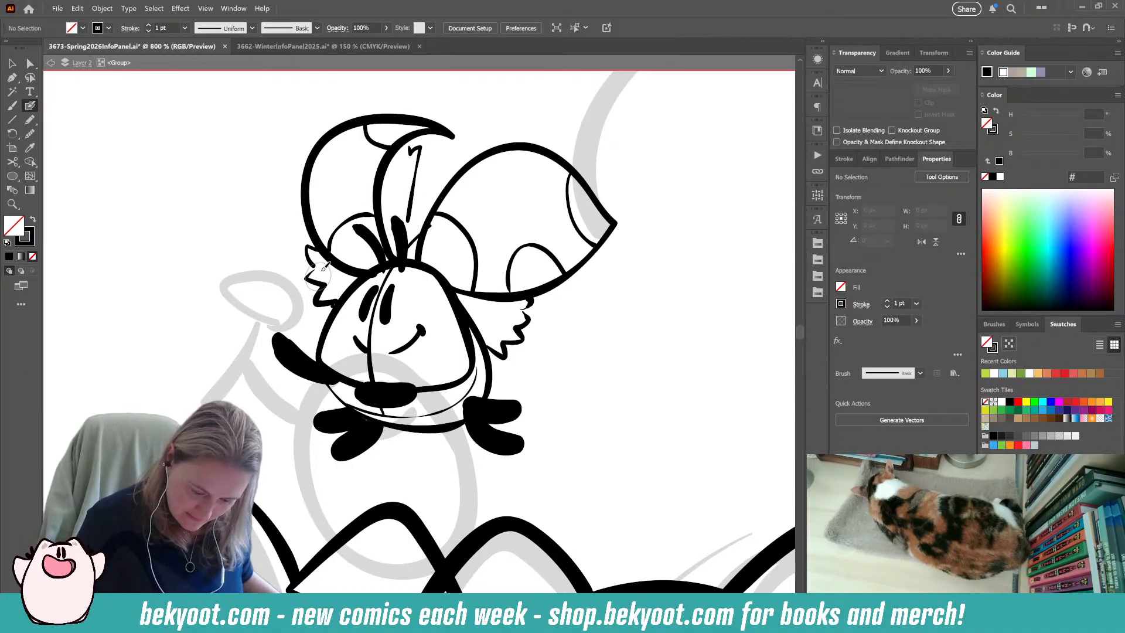
{"action": "left_click_drag", "start_coordinate": [363, 157], "coordinate": [313, 270]}
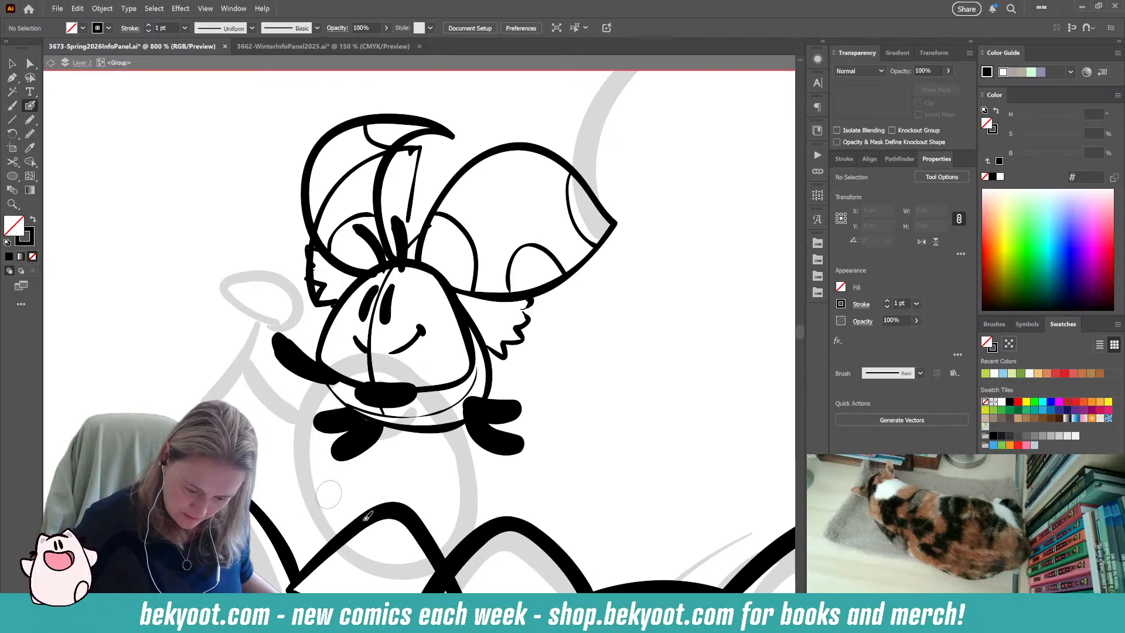
{"action": "mouse_move", "coordinate": [499, 349]}
{"action": "left_mouse_down"}
{"action": "mouse_move", "coordinate": [550, 288]}
{"action": "mouse_move", "coordinate": [503, 157]}
{"action": "mouse_move", "coordinate": [423, 262]}
{"action": "left_mouse_up"}
{"action": "key", "text": "ctrl+z"}
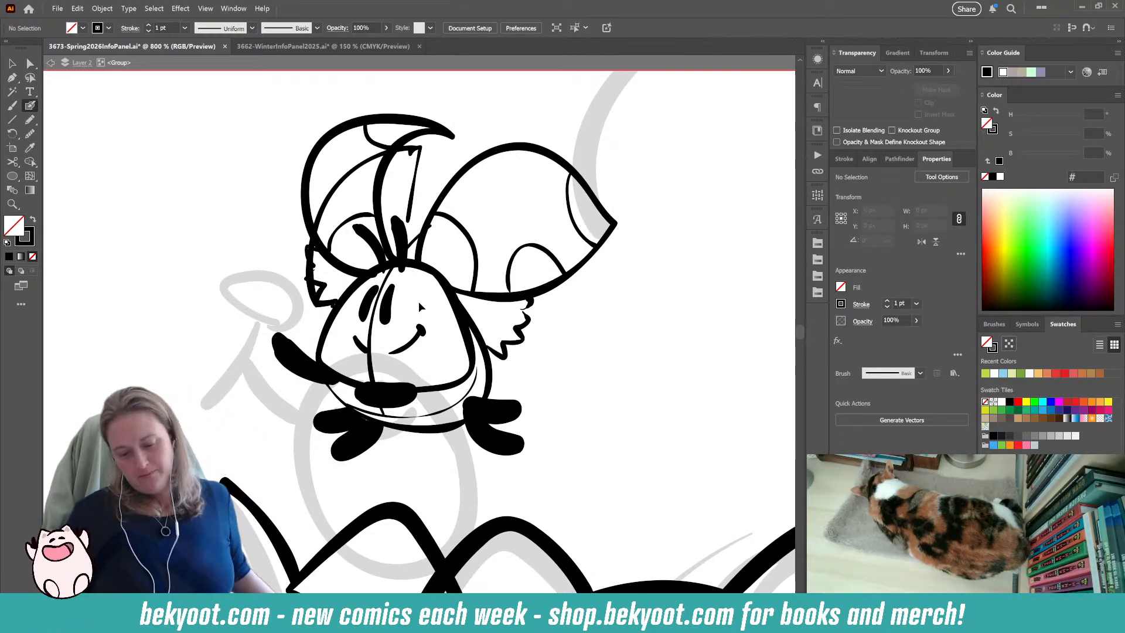
{"action": "key", "text": "ctrl+z"}
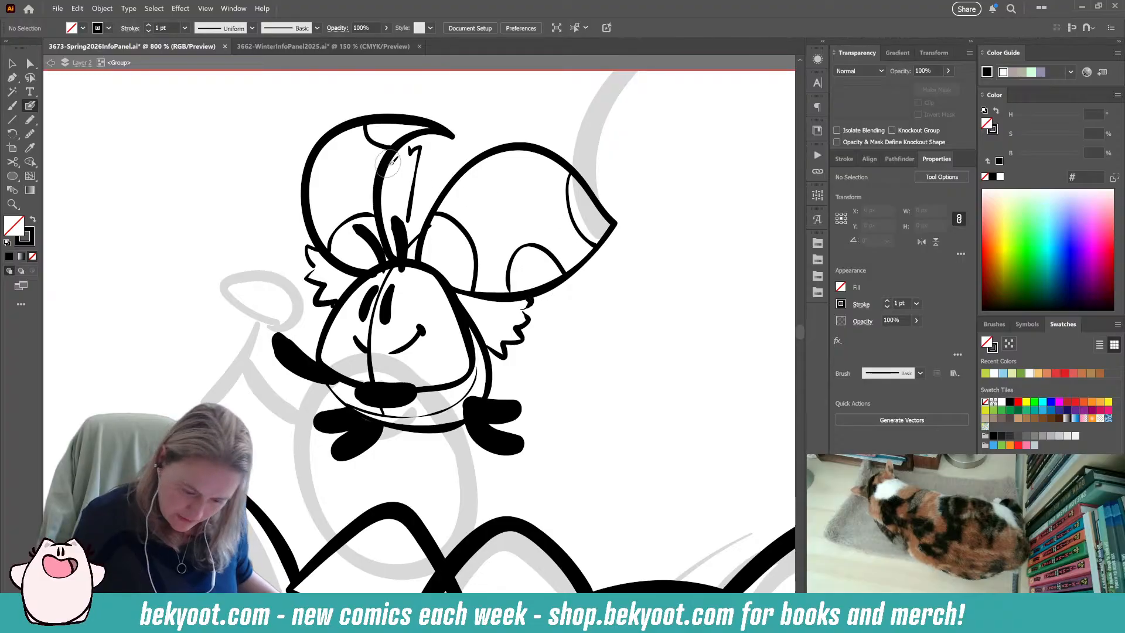
Ink two short vertical marks in the narrow strip between the crescent wing and the thin line.
{"action": "left_click_drag", "start_coordinate": [399, 178], "coordinate": [396, 200]}
{"action": "key", "text": "ctrl+z"}
{"action": "key", "text": "ctrl+z"}
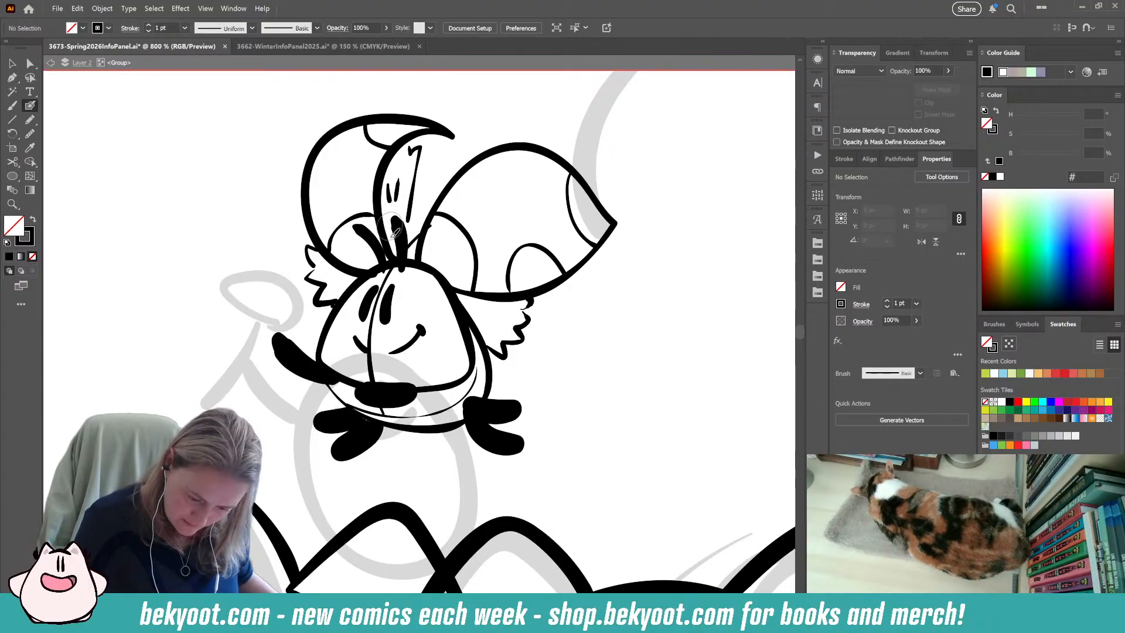
{"action": "left_click_drag", "start_coordinate": [328, 277], "coordinate": [337, 278]}
{"action": "left_click_drag", "start_coordinate": [340, 278], "coordinate": [334, 284]}
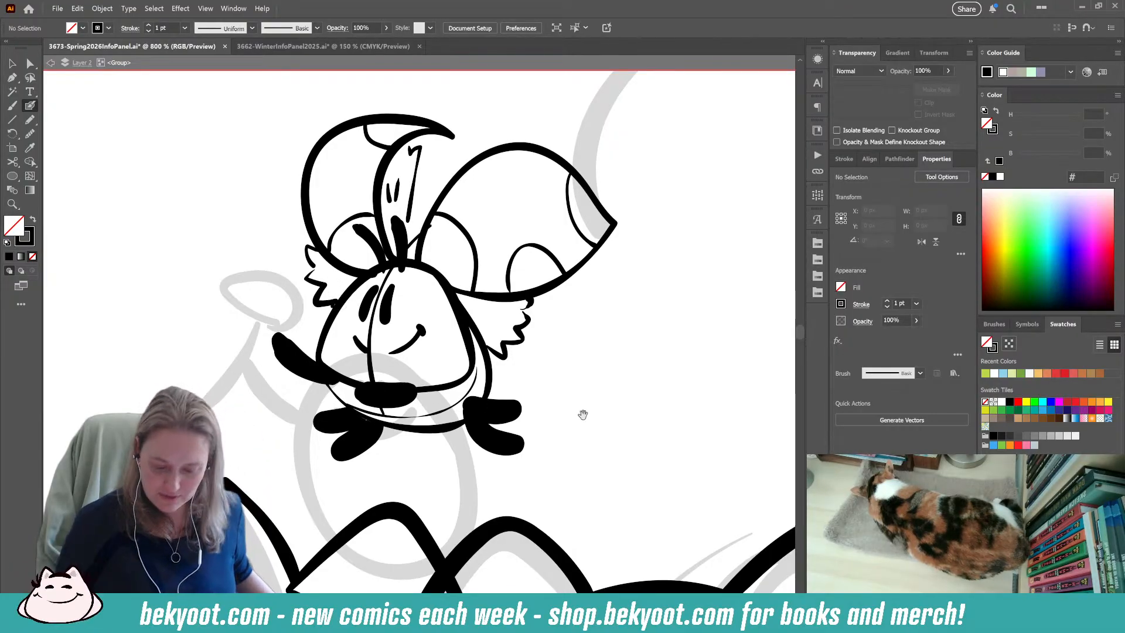
{"action": "left_click_drag", "start_coordinate": [567, 413], "coordinate": [371, 414]}
{"action": "mouse_move", "coordinate": [646, 174]}
{"action": "left_mouse_down"}
{"action": "mouse_move", "coordinate": [618, 171]}
{"action": "mouse_move", "coordinate": [477, 325]}
{"action": "mouse_move", "coordinate": [654, 430]}
{"action": "mouse_move", "coordinate": [715, 194]}
{"action": "mouse_move", "coordinate": [605, 170]}
{"action": "left_mouse_up"}
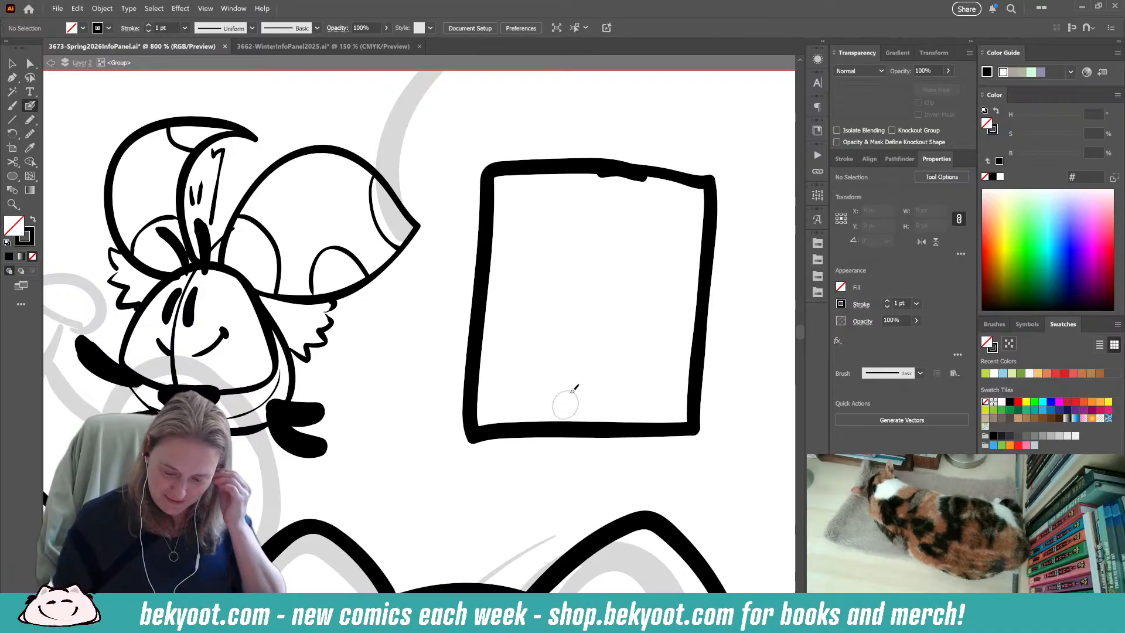
{"action": "mouse_move", "coordinate": [540, 158]}
{"action": "left_mouse_down"}
{"action": "mouse_move", "coordinate": [603, 117]}
{"action": "mouse_move", "coordinate": [666, 165]}
{"action": "left_mouse_up"}
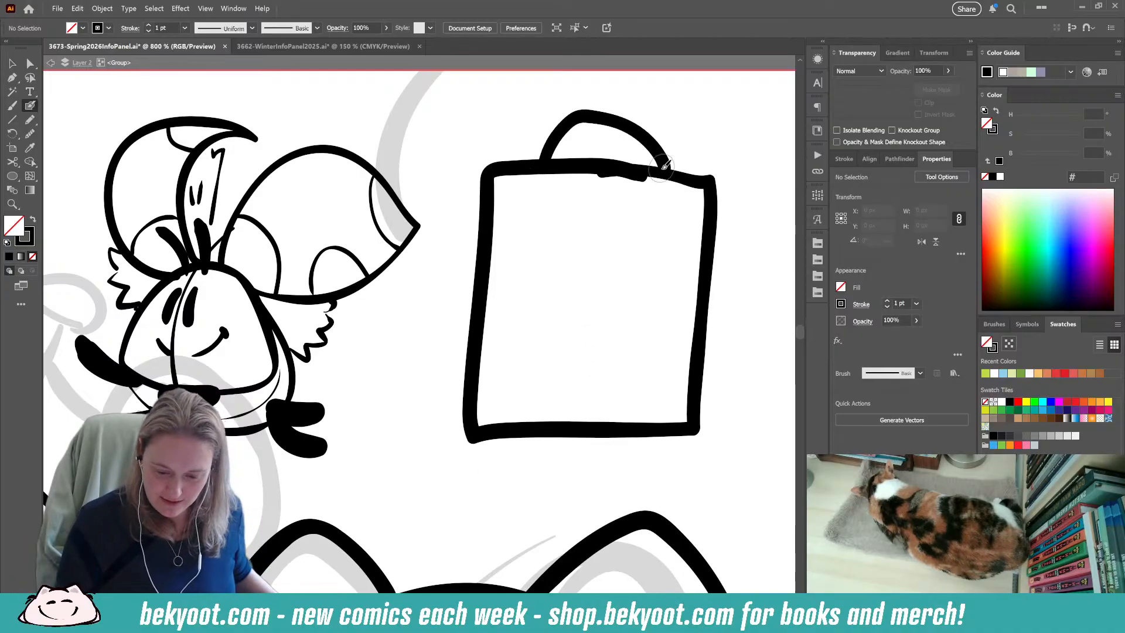
{"action": "mouse_move", "coordinate": [554, 157]}
{"action": "left_mouse_down"}
{"action": "mouse_move", "coordinate": [531, 139]}
{"action": "mouse_move", "coordinate": [550, 157]}
{"action": "left_mouse_up"}
{"action": "mouse_move", "coordinate": [644, 167]}
{"action": "left_mouse_down"}
{"action": "mouse_move", "coordinate": [706, 140]}
{"action": "mouse_move", "coordinate": [647, 170]}
{"action": "left_mouse_up"}
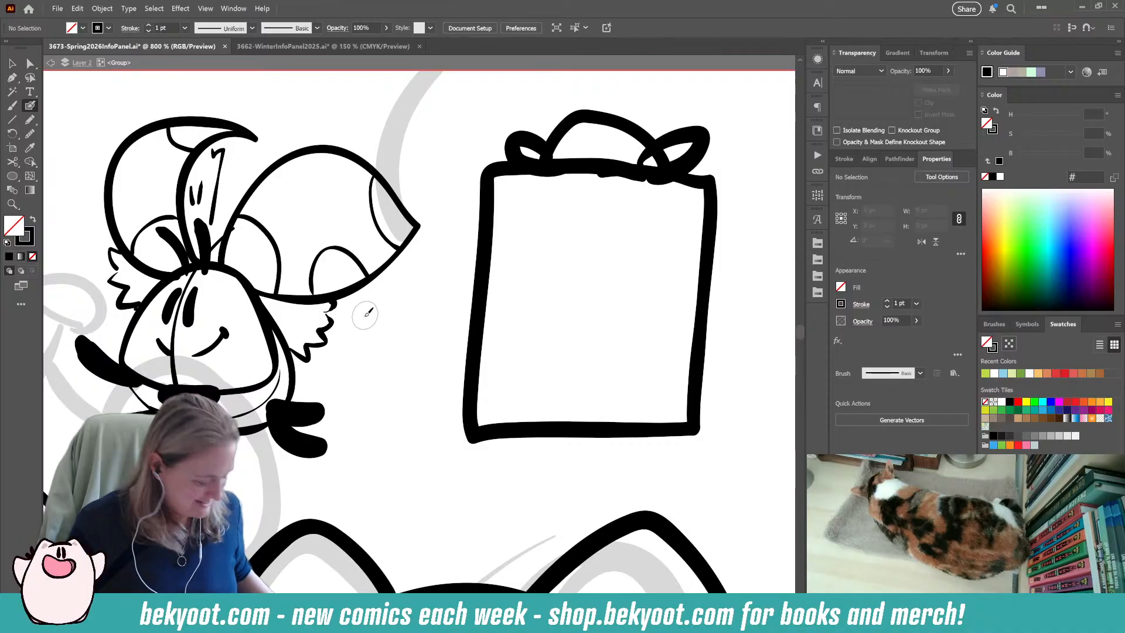
{"action": "left_click_drag", "start_coordinate": [460, 102], "coordinate": [721, 318]}
{"action": "key", "text": "Delete"}
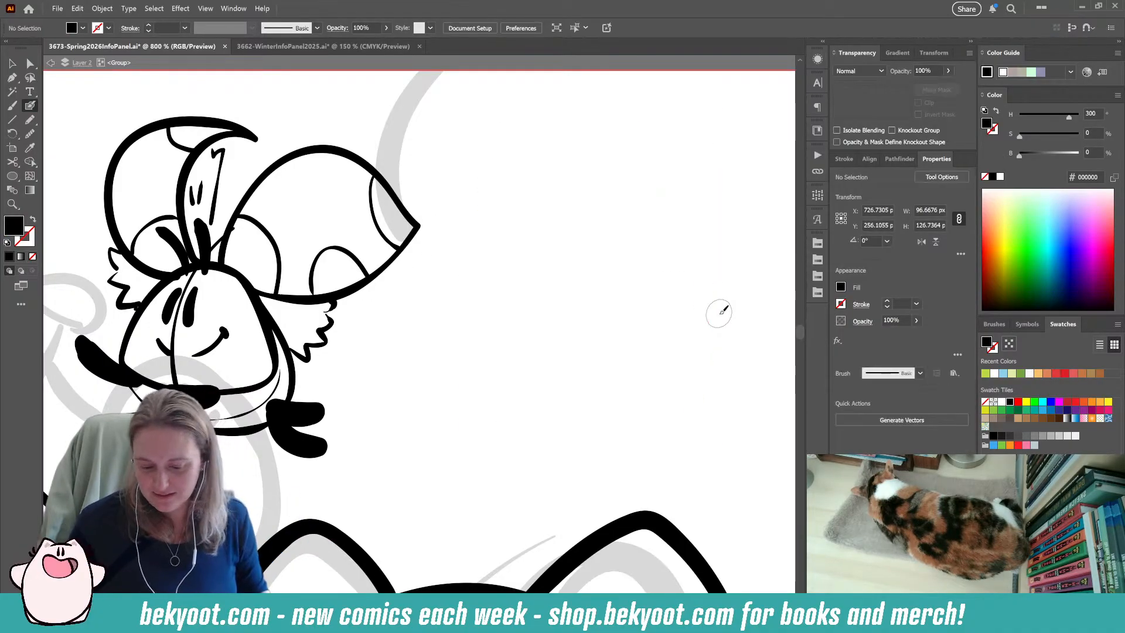
Delete the curved vertical guideline running down the middle of the small figure's face and body.
{"action": "left_click_drag", "start_coordinate": [405, 372], "coordinate": [556, 383]}
{"action": "left_click_drag", "start_coordinate": [330, 359], "coordinate": [359, 354]}
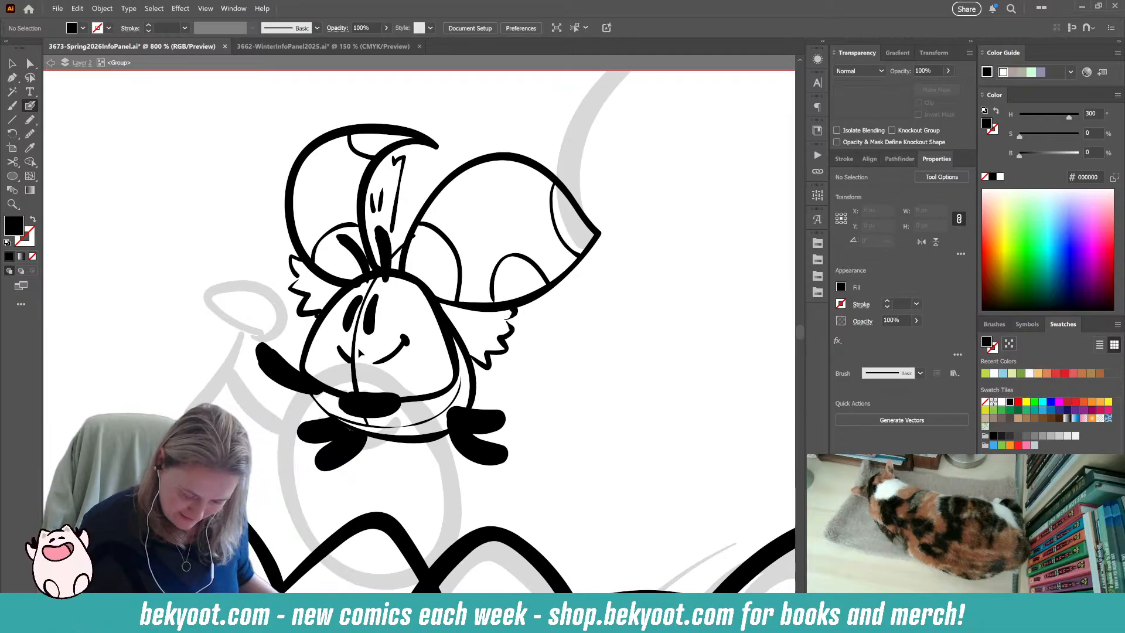
{"action": "left_click", "coordinate": [356, 349], "text": "ctrl"}
{"action": "key", "text": "Delete"}
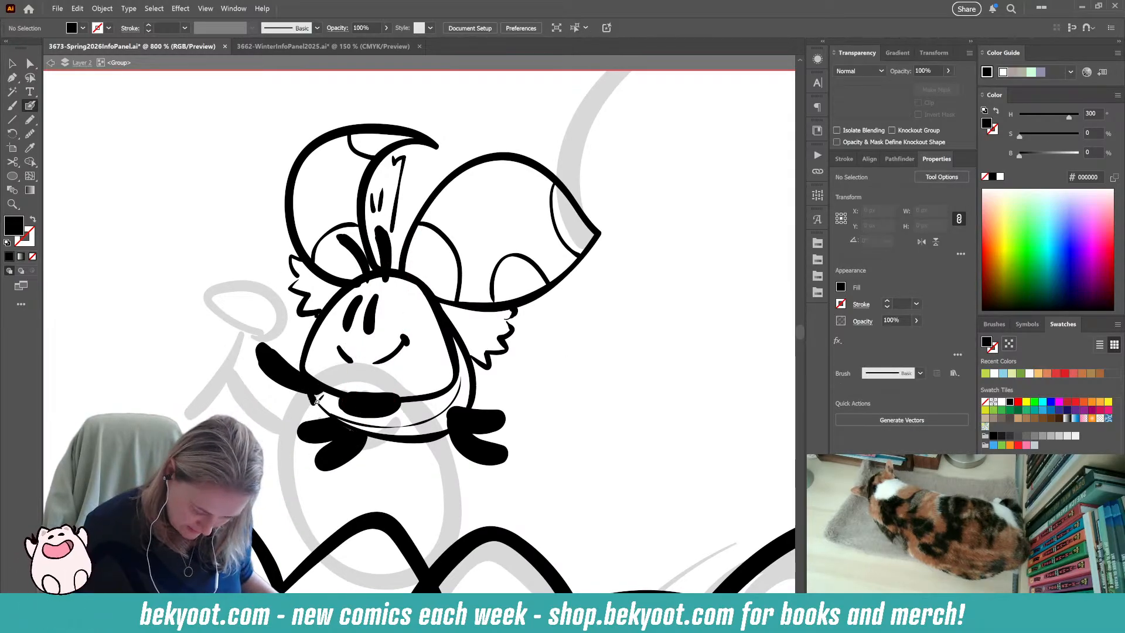
{"action": "left_click_drag", "start_coordinate": [331, 413], "coordinate": [370, 430]}
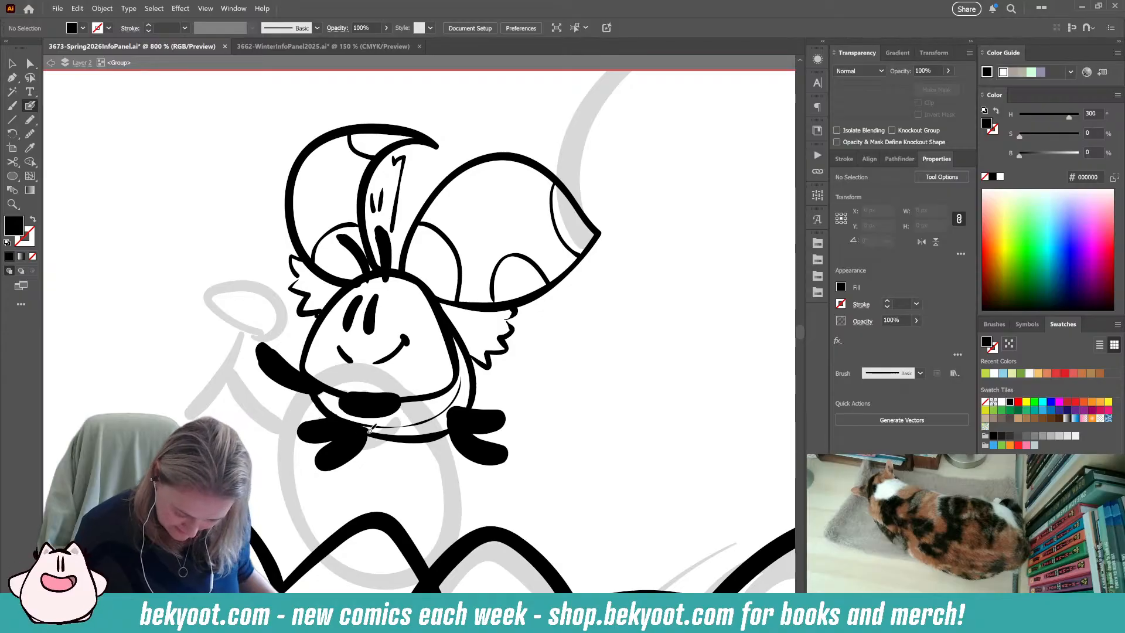
Ink a few short fluff strokes inside the tuft beneath the pointed wing.
{"action": "key", "text": "shift+x"}
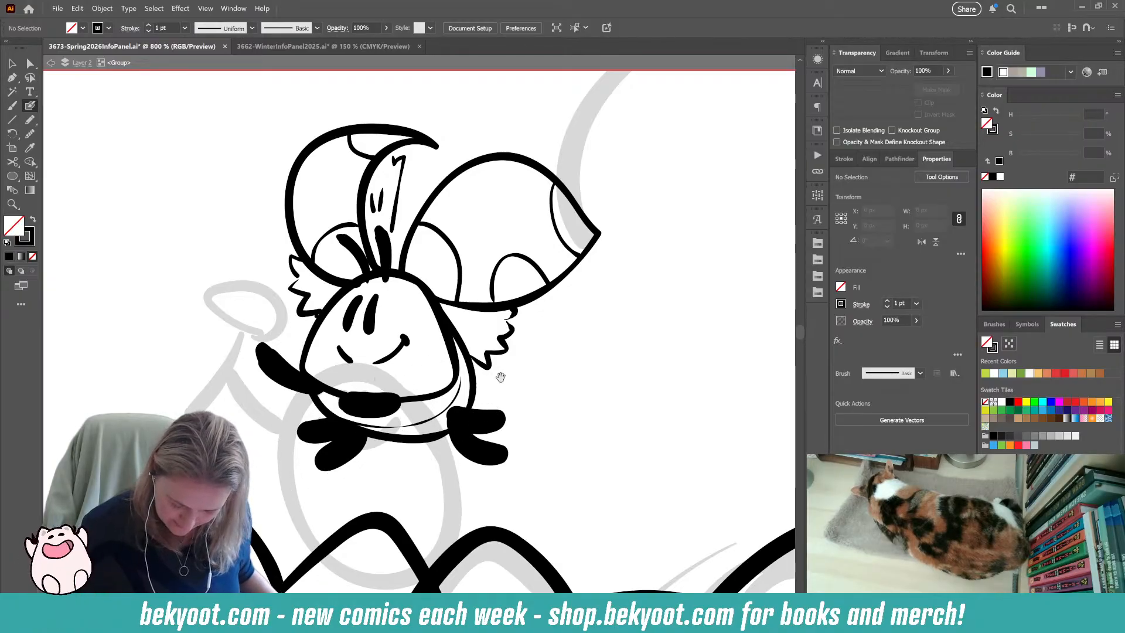
{"action": "left_click_drag", "start_coordinate": [497, 373], "coordinate": [516, 399]}
{"action": "left_click_drag", "start_coordinate": [491, 340], "coordinate": [515, 351]}
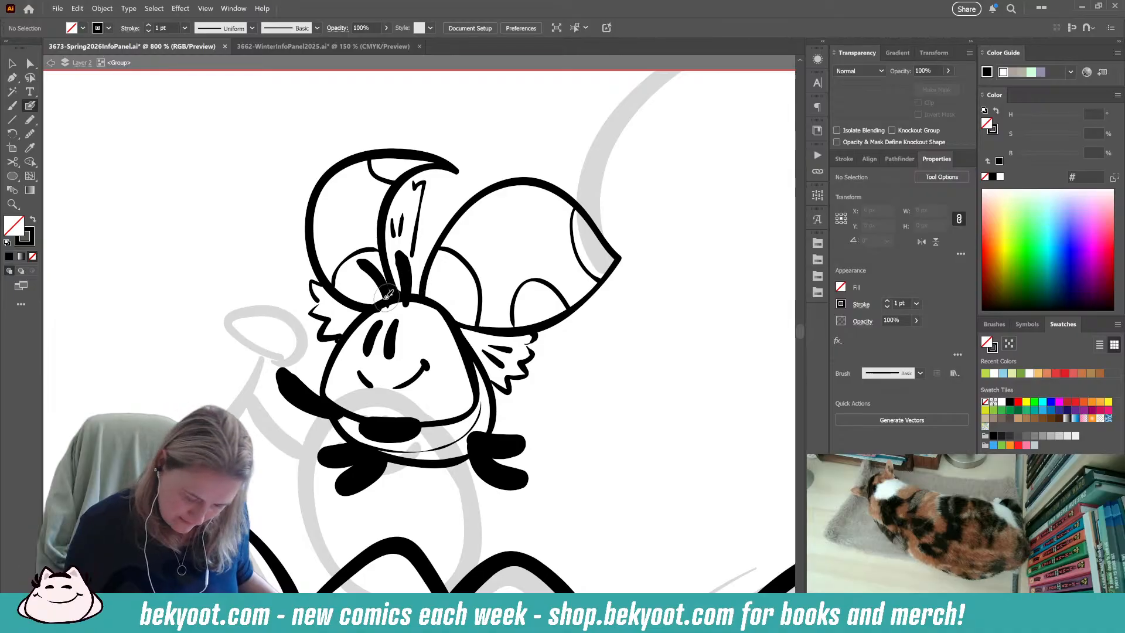
Reshape the lower end of the crescent wing's outline where it meets the top of the head.
{"action": "left_click", "coordinate": [364, 293], "text": "ctrl"}
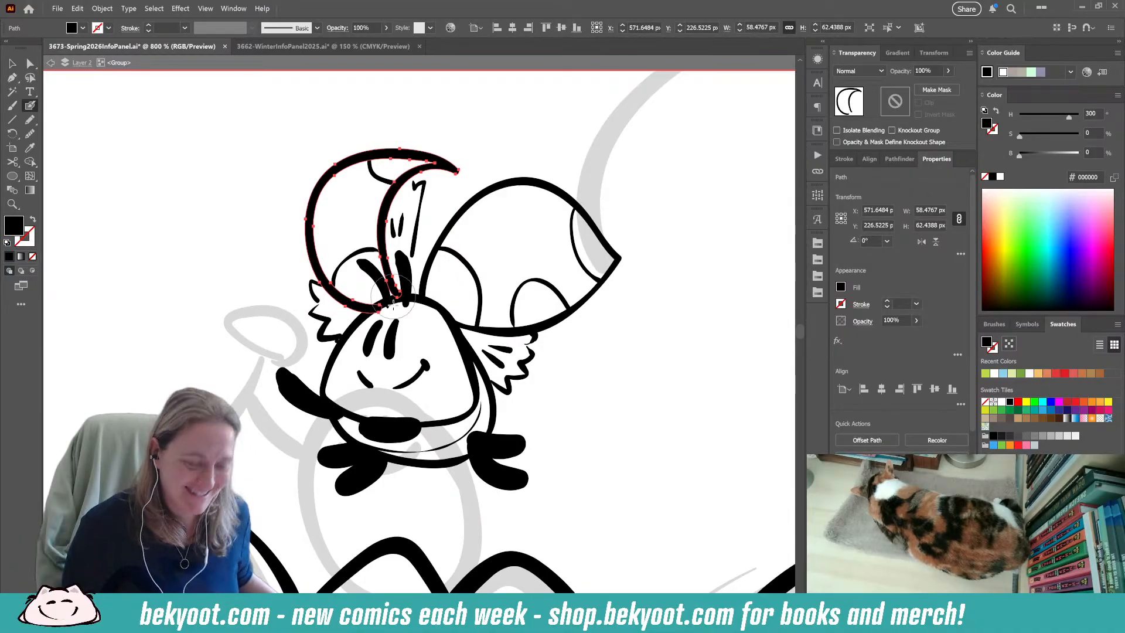
{"action": "left_click_drag", "start_coordinate": [388, 316], "coordinate": [382, 329]}
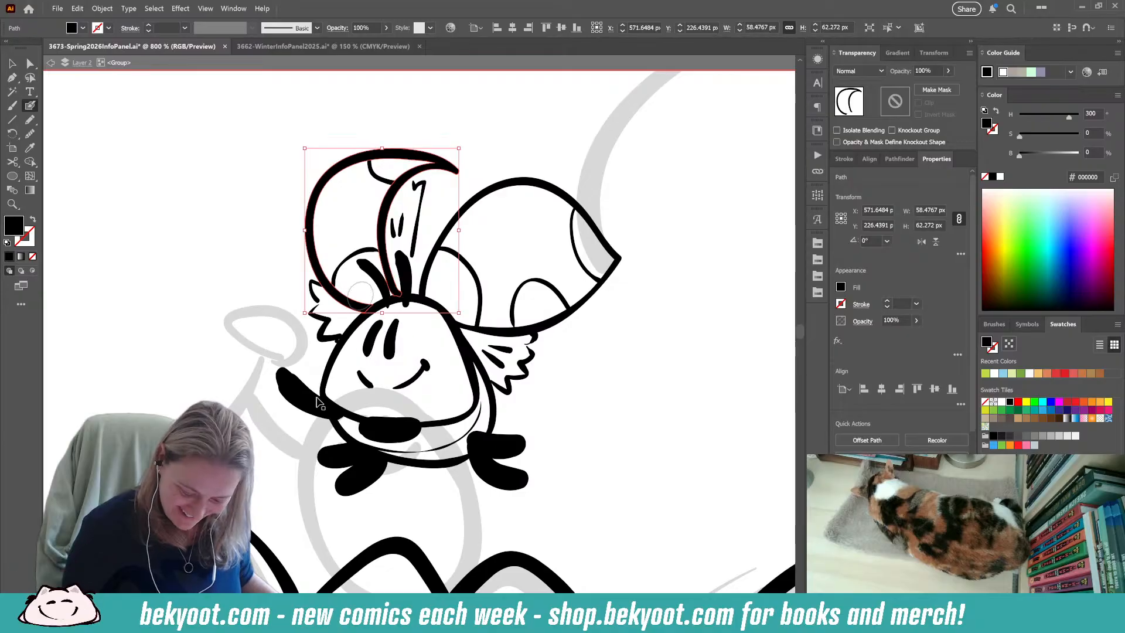
{"action": "left_click", "coordinate": [597, 389], "text": "ctrl"}
Shift the curved spot outline at the base of the crescent wing slightly, and delete it.
{"action": "left_click_drag", "start_coordinate": [392, 427], "coordinate": [335, 410]}
{"action": "left_click", "coordinate": [290, 249], "text": "ctrl"}
{"action": "left_click_drag", "start_coordinate": [314, 229], "coordinate": [276, 253]}
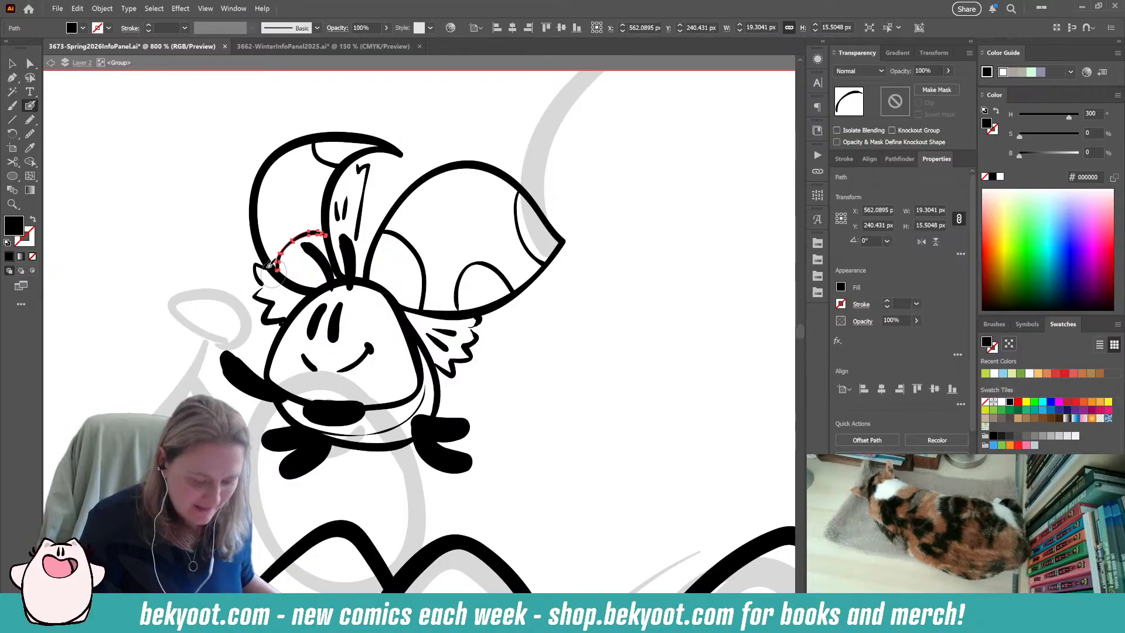
{"action": "left_click", "coordinate": [193, 284], "text": "ctrl"}
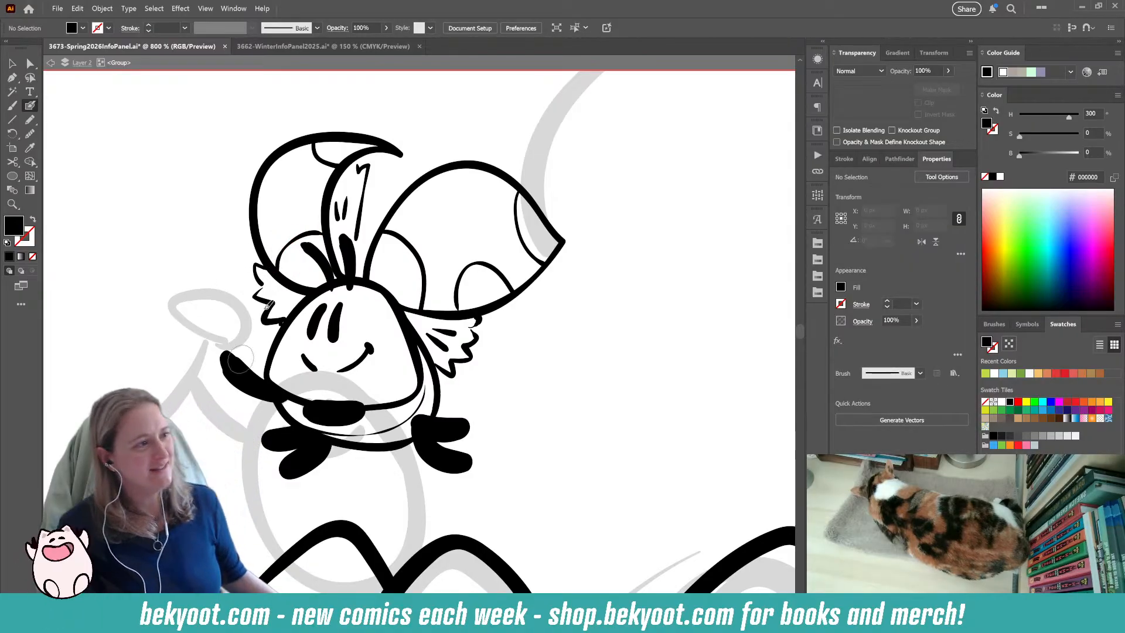
{"action": "left_click", "coordinate": [291, 251], "text": "ctrl"}
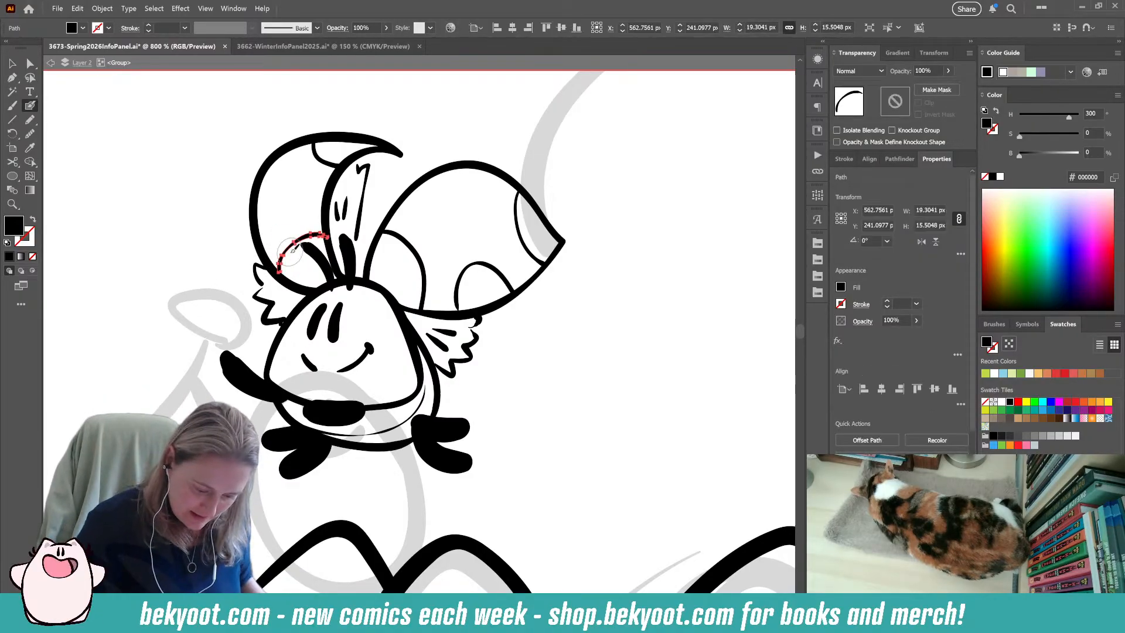
{"action": "key", "text": "Delete"}
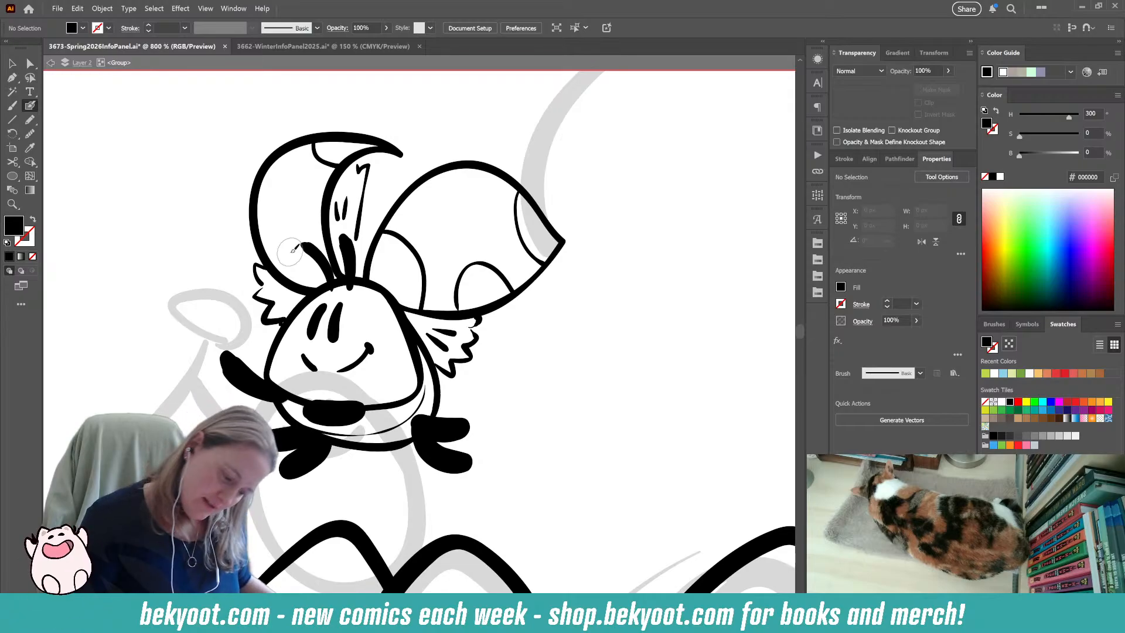
Redraw the crescent wing's lower spot as a thin, wider and flatter arc above the antennae.
{"action": "mouse_move", "coordinate": [286, 220]}
{"action": "left_mouse_down"}
{"action": "mouse_move", "coordinate": [309, 221]}
{"action": "mouse_move", "coordinate": [332, 269]}
{"action": "left_mouse_up"}
{"action": "key", "text": "ctrl+z"}
{"action": "key", "text": "shift+x"}
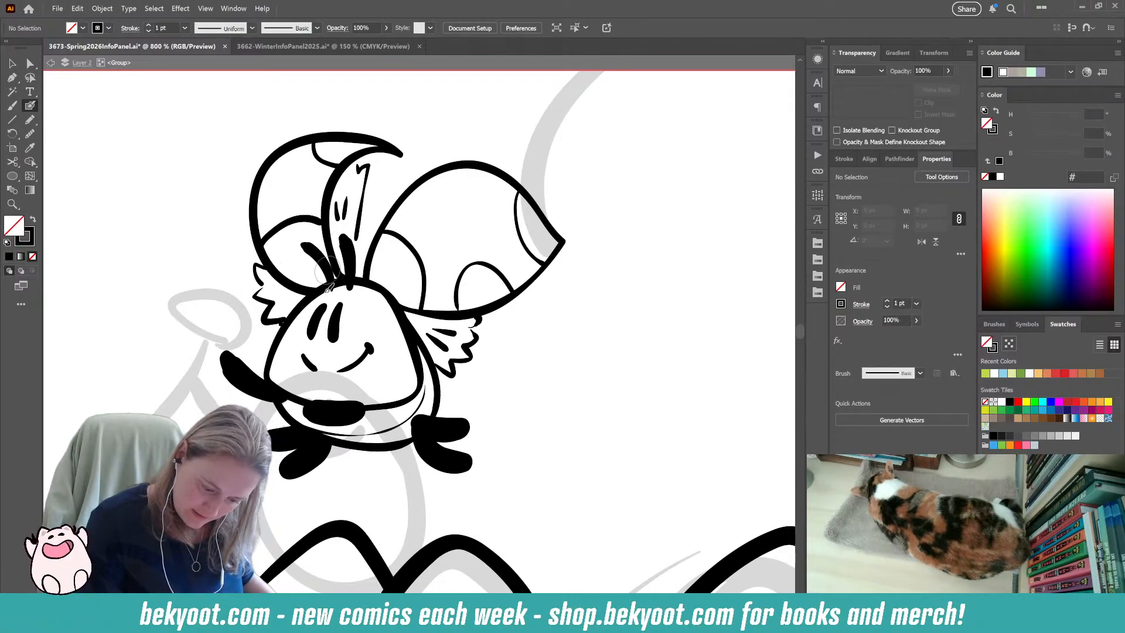
{"action": "key", "text": "shift+x"}
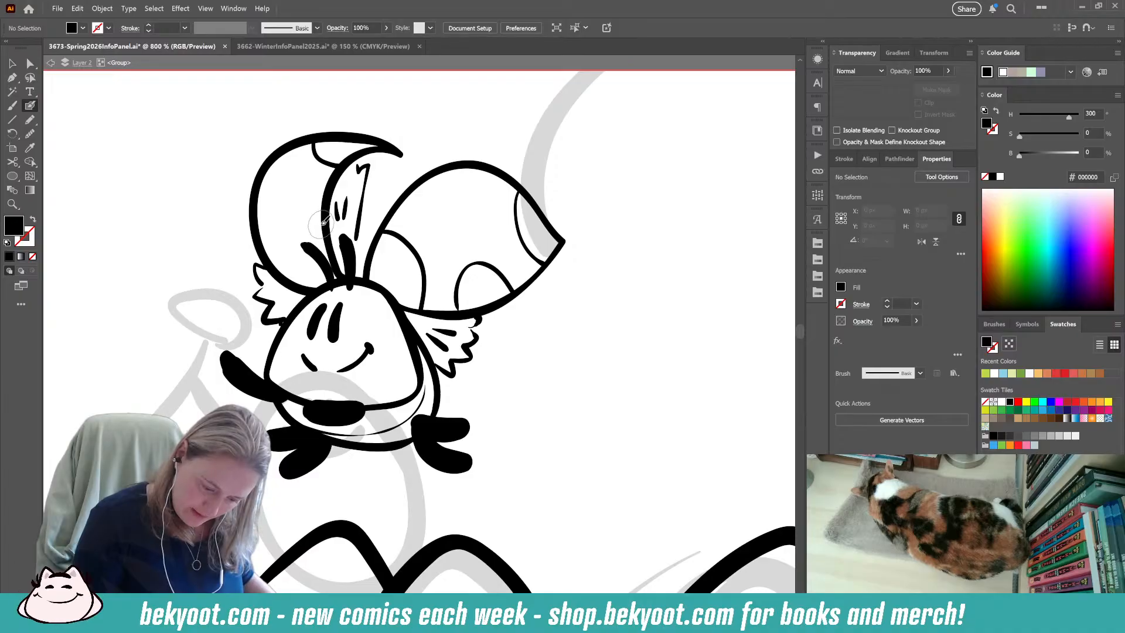
{"action": "key", "text": "shift+x"}
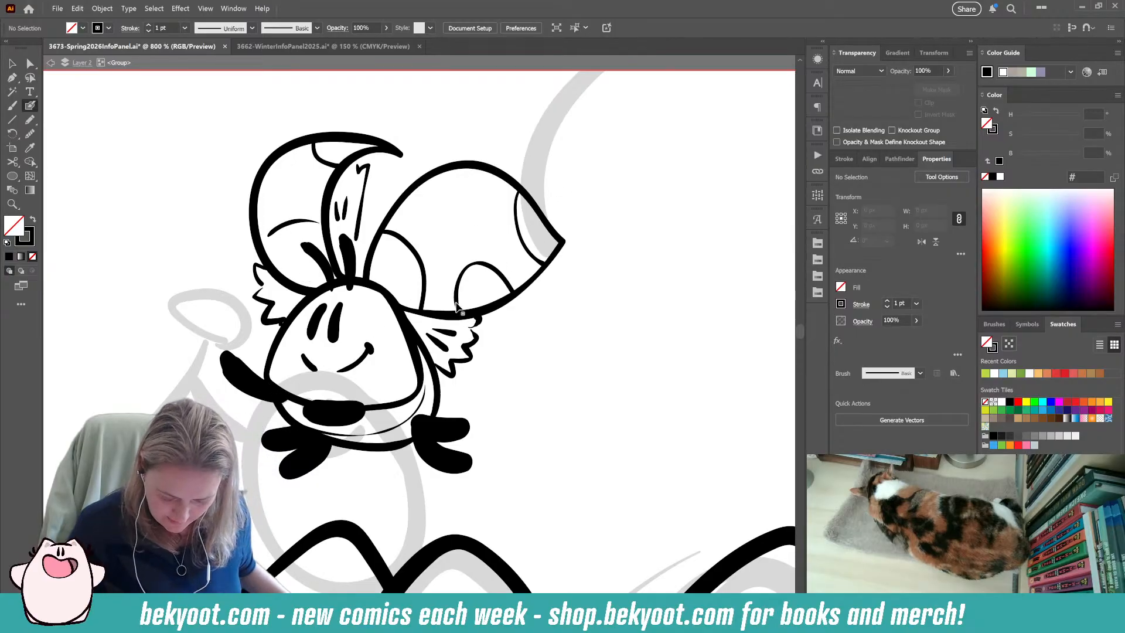
Widen the rounded spot along the lower edge of the pointed wing slightly.
{"action": "left_click", "coordinate": [460, 287], "text": "ctrl"}
{"action": "left_click_drag", "start_coordinate": [449, 289], "coordinate": [524, 251]}
{"action": "left_click", "coordinate": [530, 338], "text": "ctrl"}
{"action": "left_click_drag", "start_coordinate": [494, 369], "coordinate": [500, 325]}
{"action": "scroll", "coordinate": [504, 325], "scroll_direction": "up", "scroll_amount": 2}
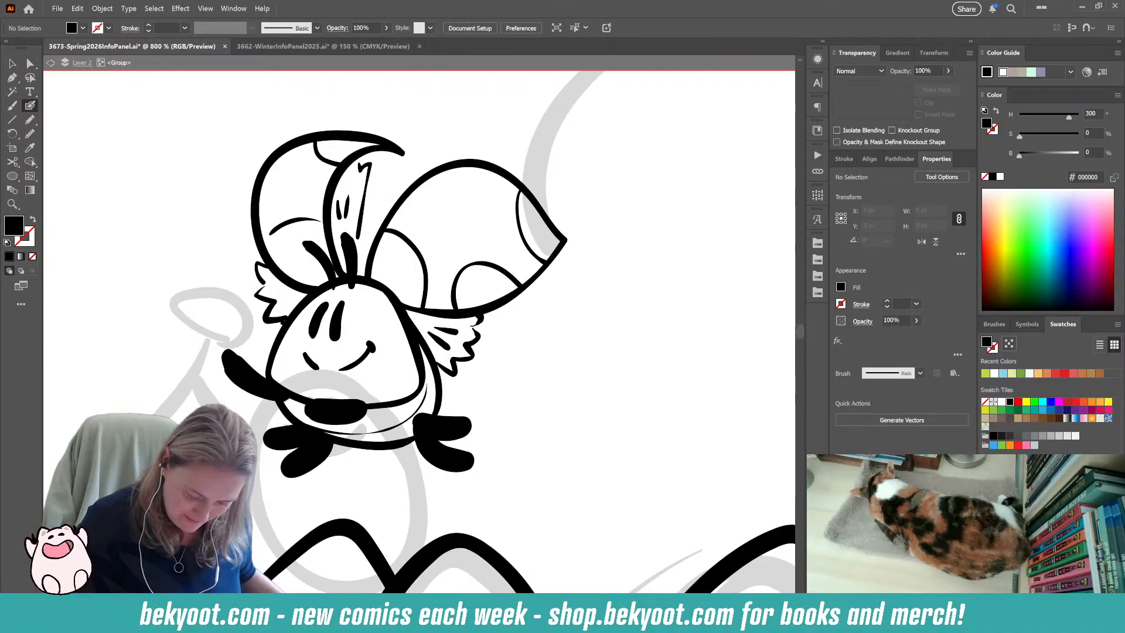
Rotate the short black arm across the figure's belly clockwise to an angle of about 342°.
{"action": "left_click_drag", "start_coordinate": [306, 472], "coordinate": [406, 390]}
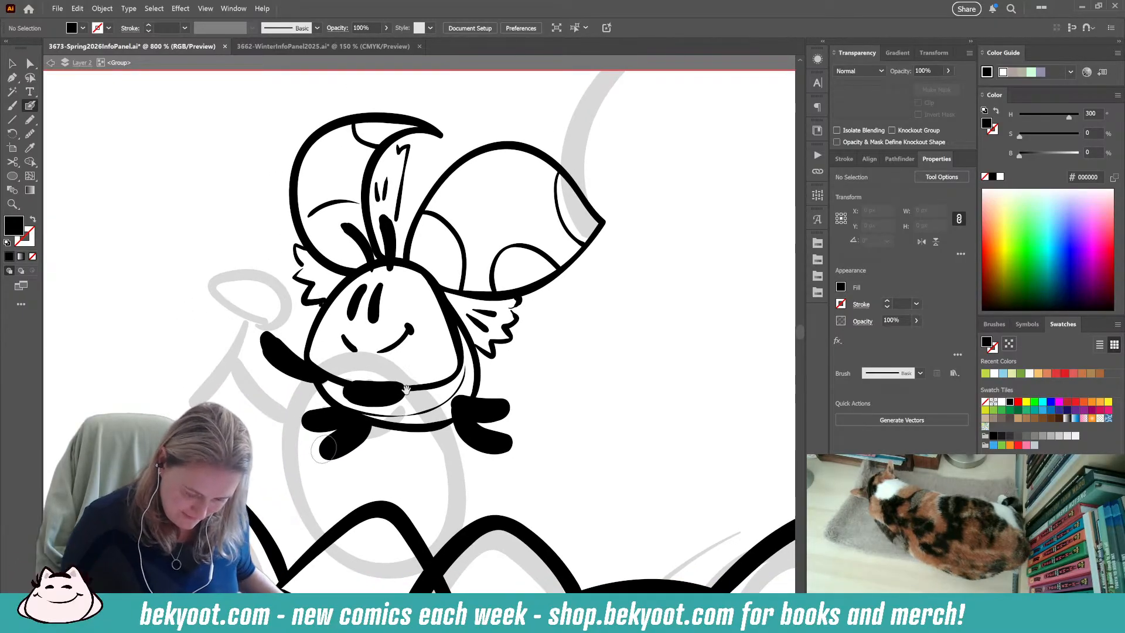
{"action": "left_click", "coordinate": [378, 401], "text": "ctrl"}
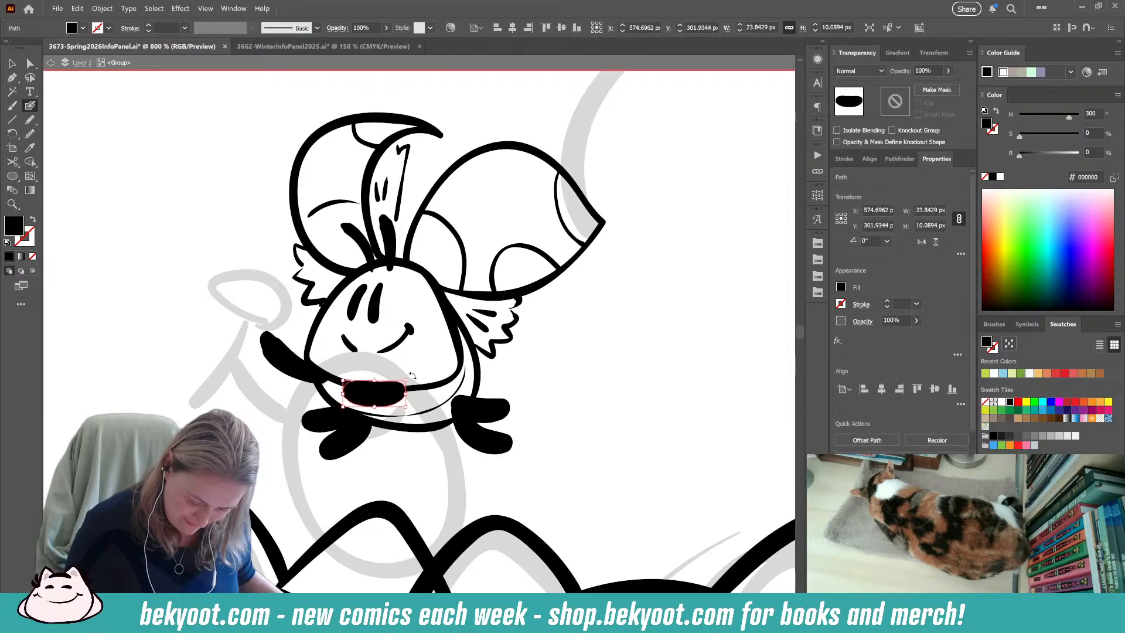
{"action": "left_click_drag", "start_coordinate": [412, 378], "coordinate": [392, 397]}
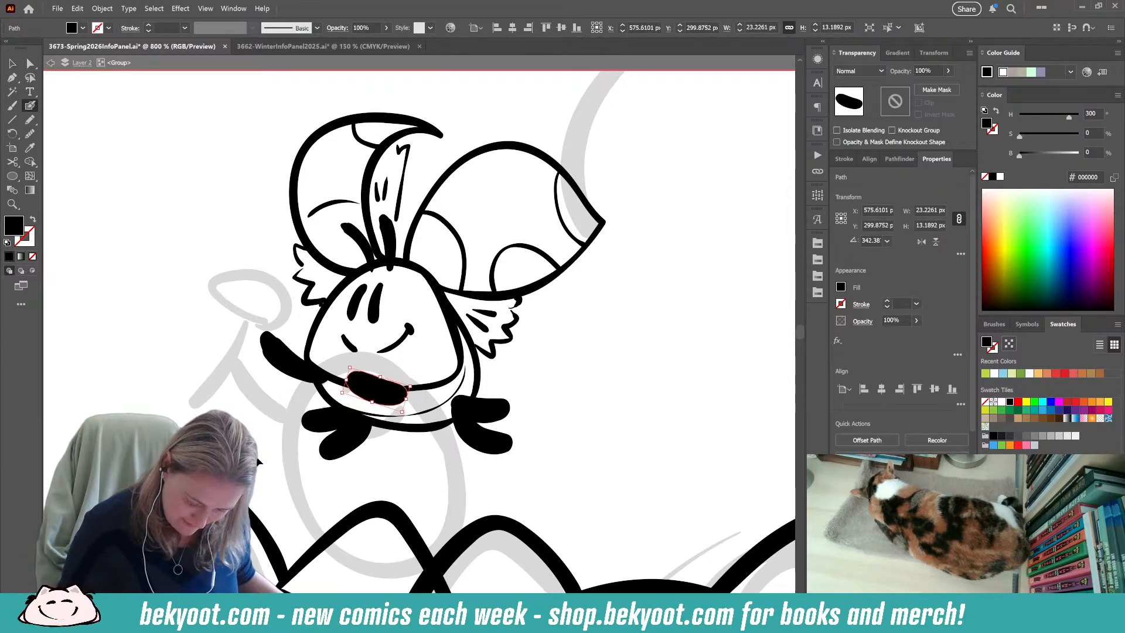
{"action": "left_click", "coordinate": [269, 503], "text": "ctrl"}
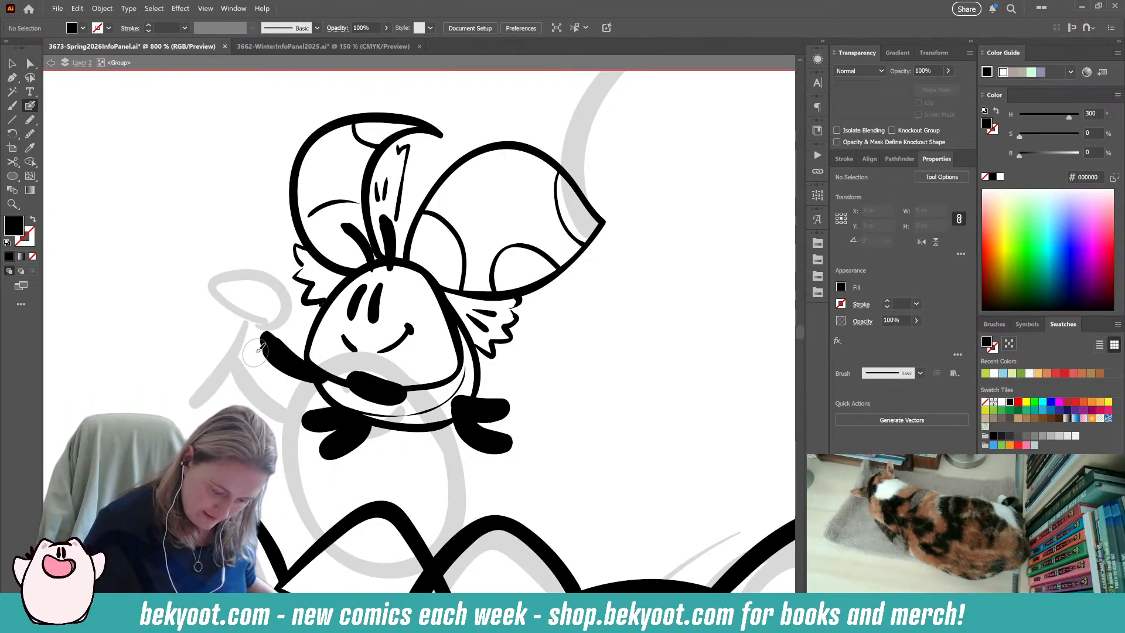
Ink a tulip-like flower with a curved stem and small leaves held in the figure's raised arm.
{"action": "left_click_drag", "start_coordinate": [245, 395], "coordinate": [253, 287]}
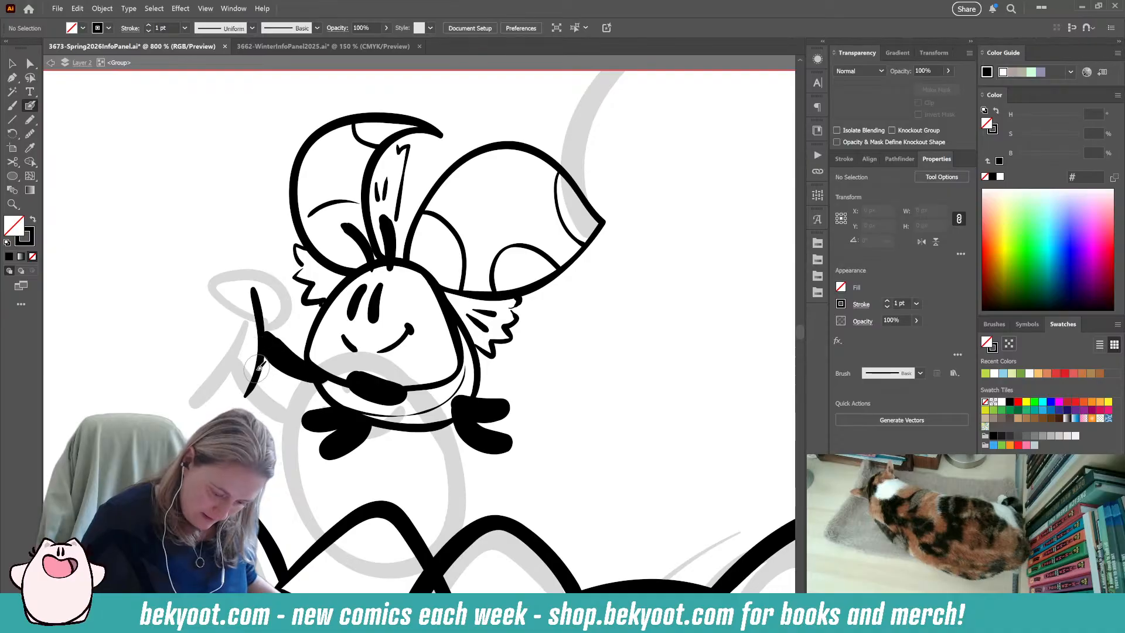
{"action": "left_click_drag", "start_coordinate": [245, 285], "coordinate": [223, 242]}
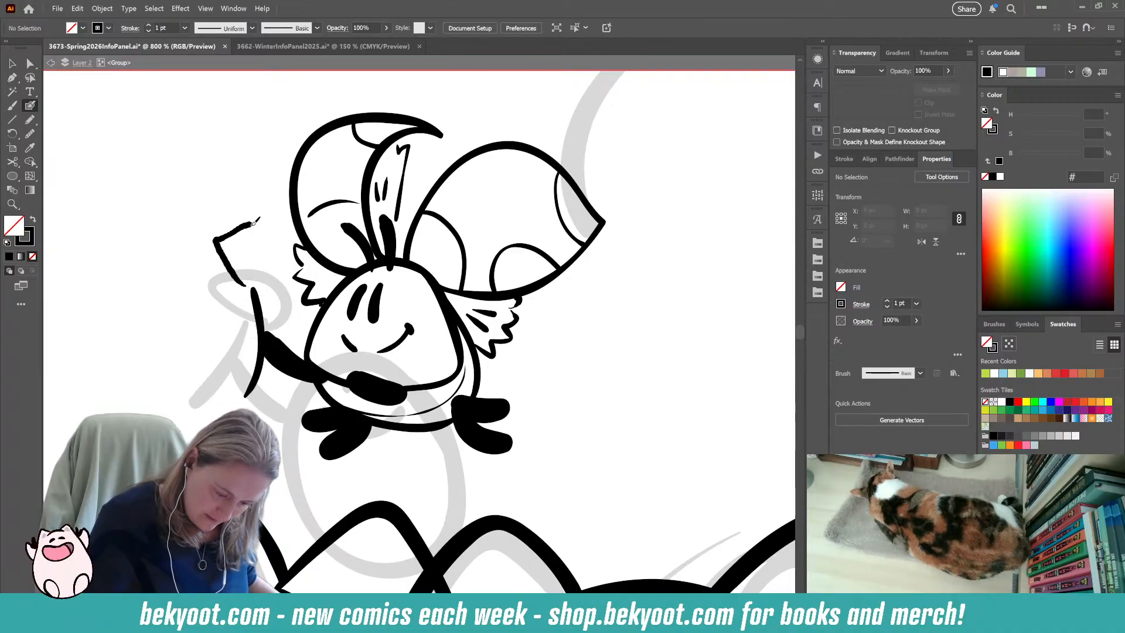
{"action": "mouse_move", "coordinate": [290, 252]}
{"action": "left_mouse_down"}
{"action": "mouse_move", "coordinate": [251, 287]}
{"action": "mouse_move", "coordinate": [231, 246]}
{"action": "left_mouse_up"}
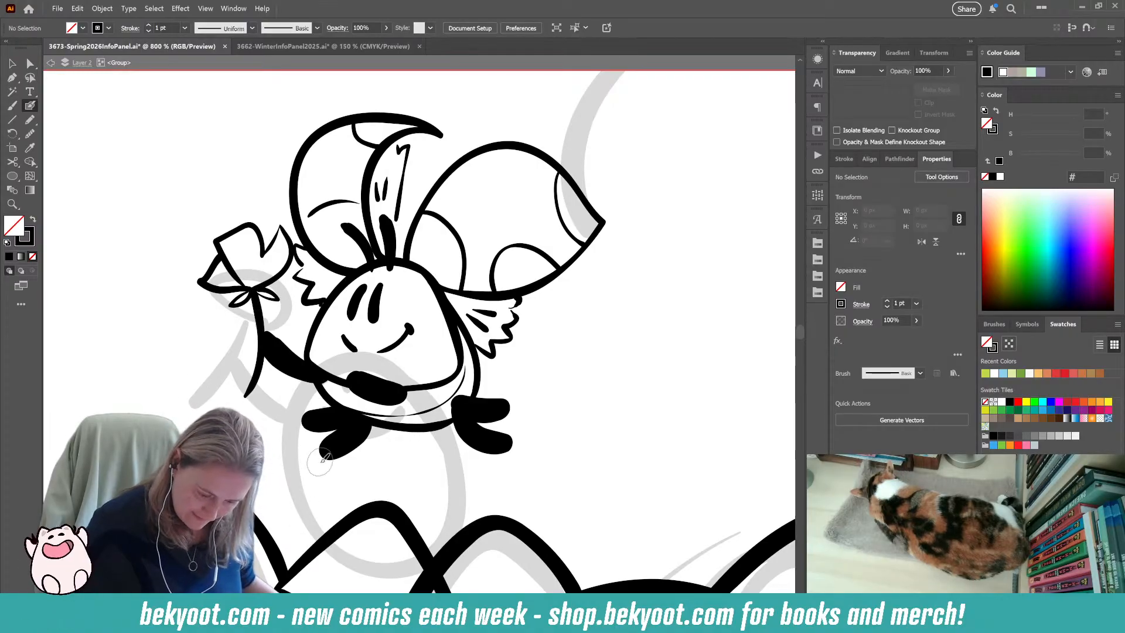
Trim the outline of the tuft beneath the crescent wing beside the flower, and select its remaining lower zigzag.
{"action": "mouse_move", "coordinate": [306, 243]}
{"action": "left_mouse_down"}
{"action": "mouse_move", "coordinate": [299, 267]}
{"action": "mouse_move", "coordinate": [298, 250]}
{"action": "left_mouse_up"}
{"action": "left_click", "coordinate": [169, 412], "text": "ctrl"}
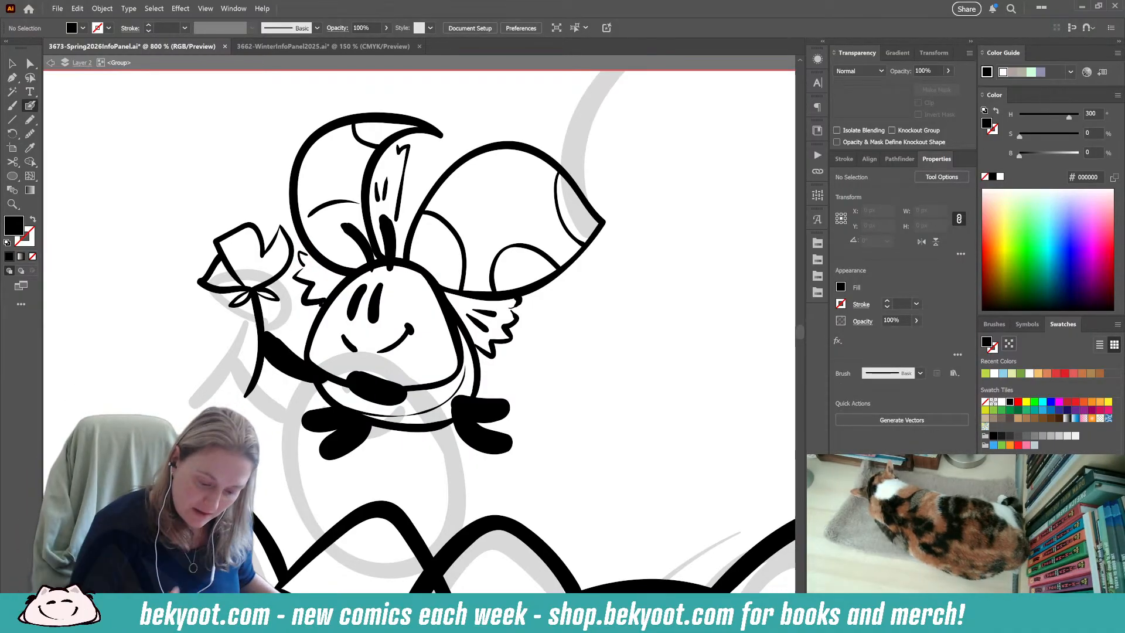
{"action": "left_click_drag", "start_coordinate": [294, 271], "coordinate": [309, 300]}
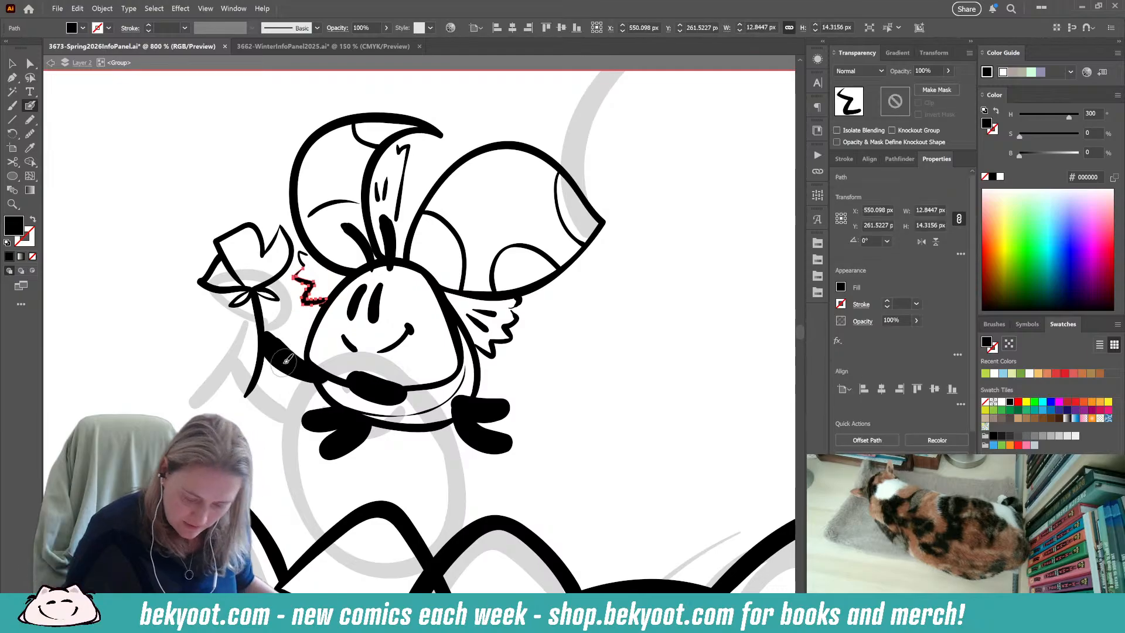
{"action": "scroll", "coordinate": [411, 349], "scroll_direction": "down", "scroll_amount": 3}
{"action": "scroll", "coordinate": [414, 347], "scroll_direction": "down", "scroll_amount": 4}
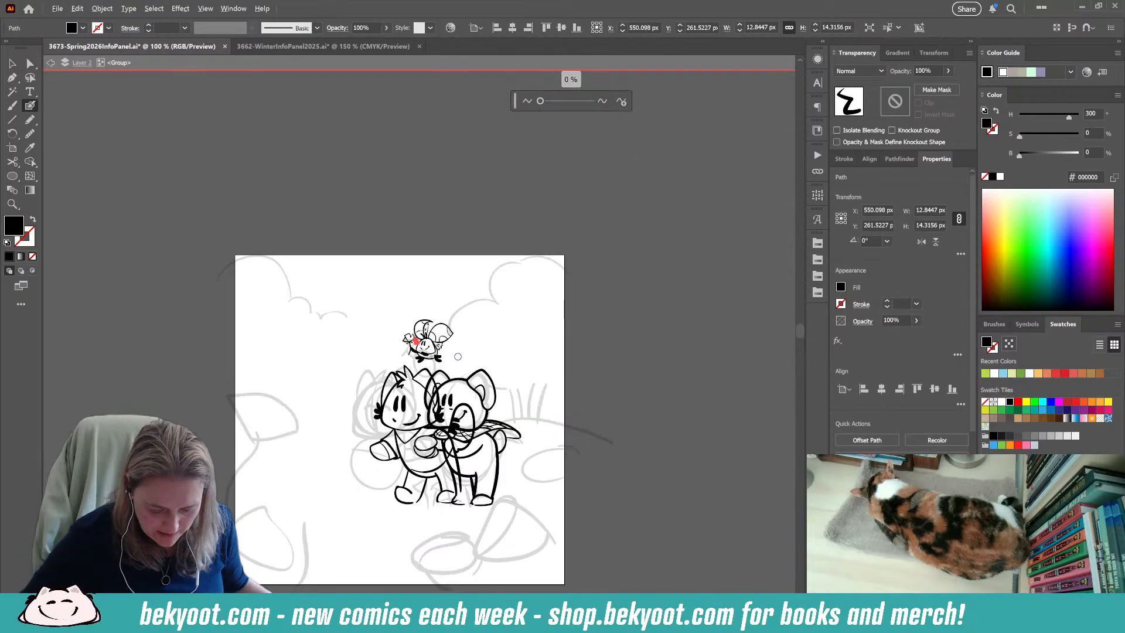
Try to thicken the lower end of the held flower's stem with an extra stroke.
{"action": "scroll", "coordinate": [424, 349], "scroll_direction": "up", "scroll_amount": 5}
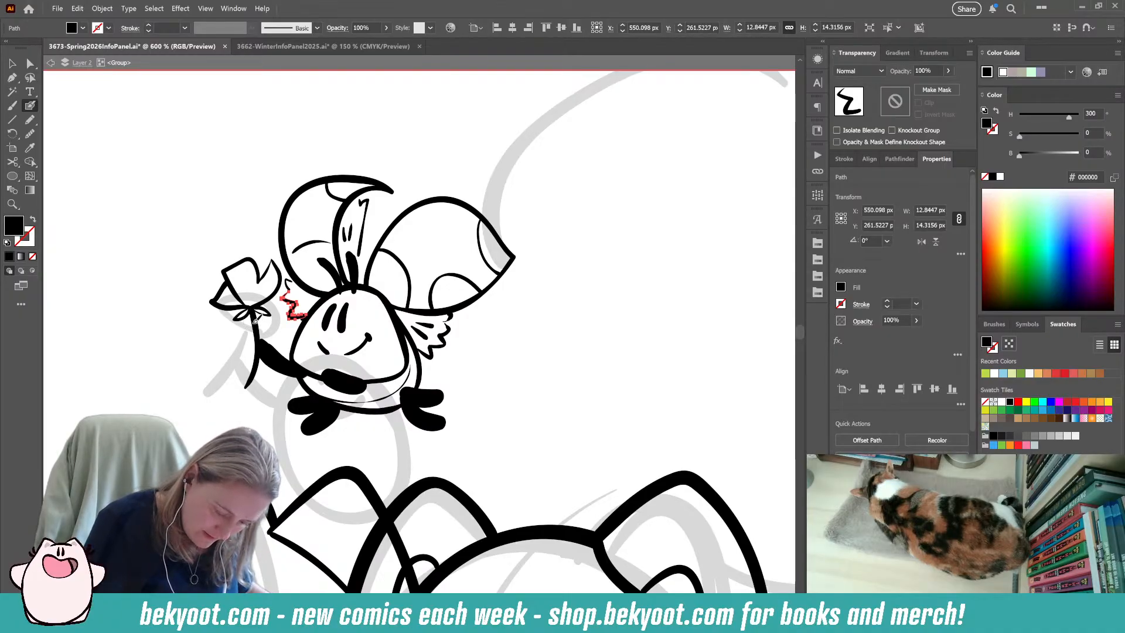
{"action": "left_click_drag", "start_coordinate": [254, 352], "coordinate": [245, 385]}
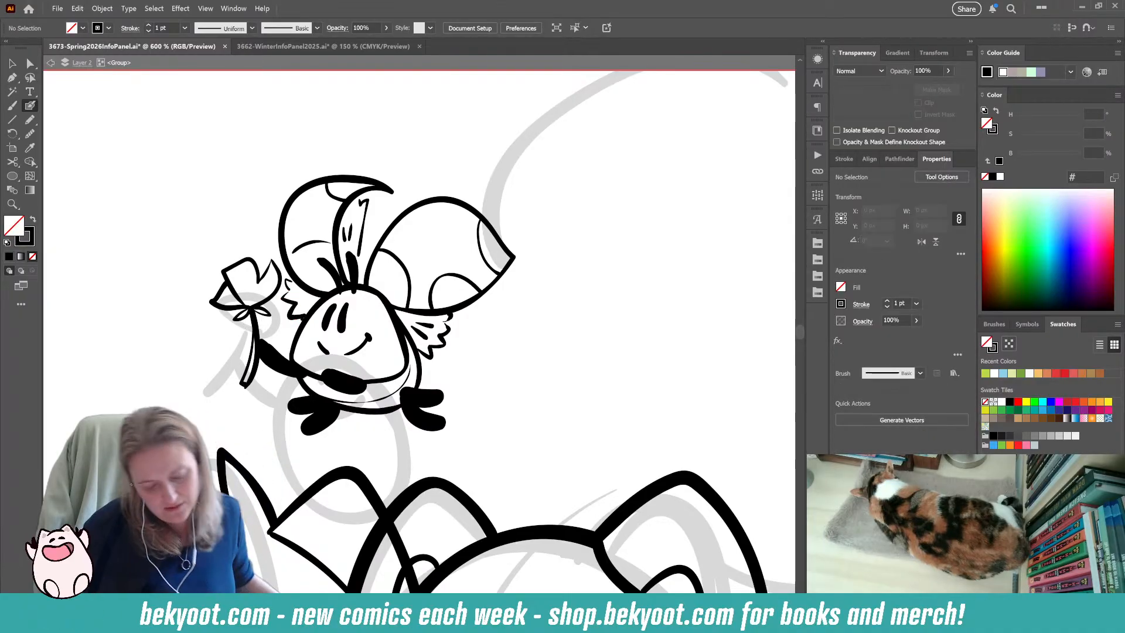
{"action": "key", "text": "ctrl+z"}
{"action": "key", "text": "ctrl+shift+a"}
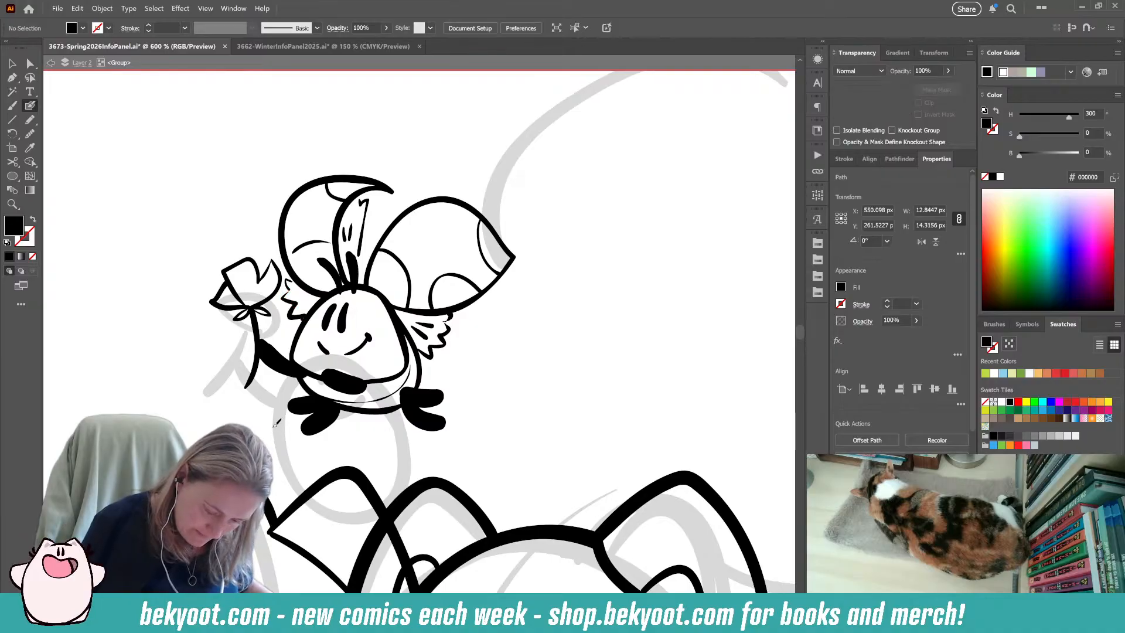
Ink small detail strokes inside the fluffy tuft beneath the crescent wing, between the flower and the figure's body.
{"action": "left_click_drag", "start_coordinate": [298, 463], "coordinate": [297, 472]}
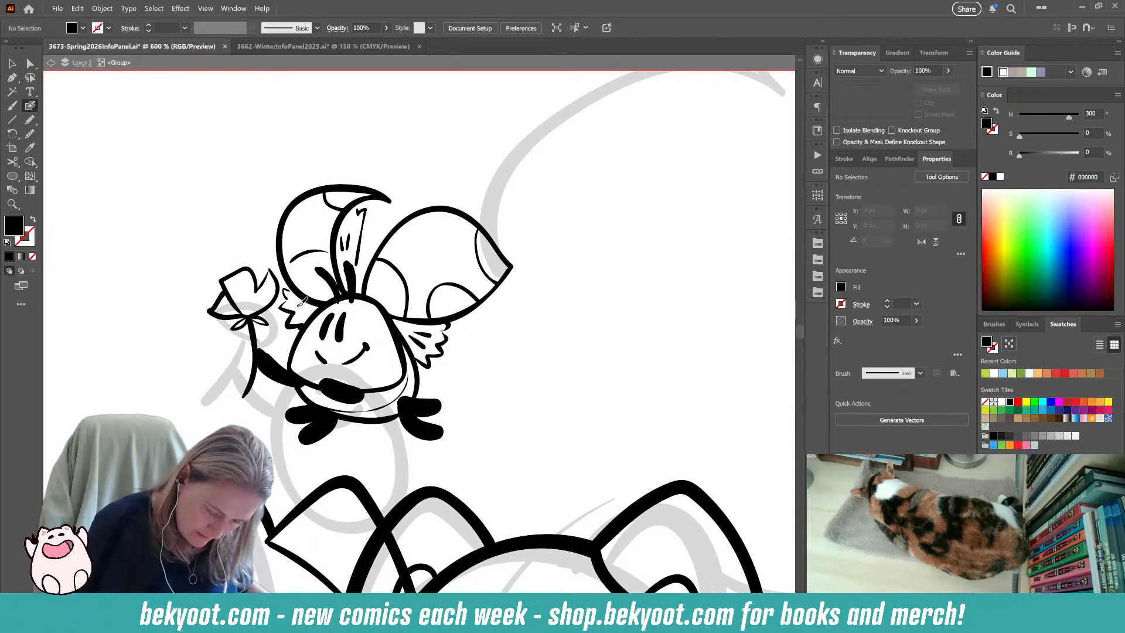
{"action": "key", "text": "shift+x"}
{"action": "left_click_drag", "start_coordinate": [302, 309], "coordinate": [311, 311]}
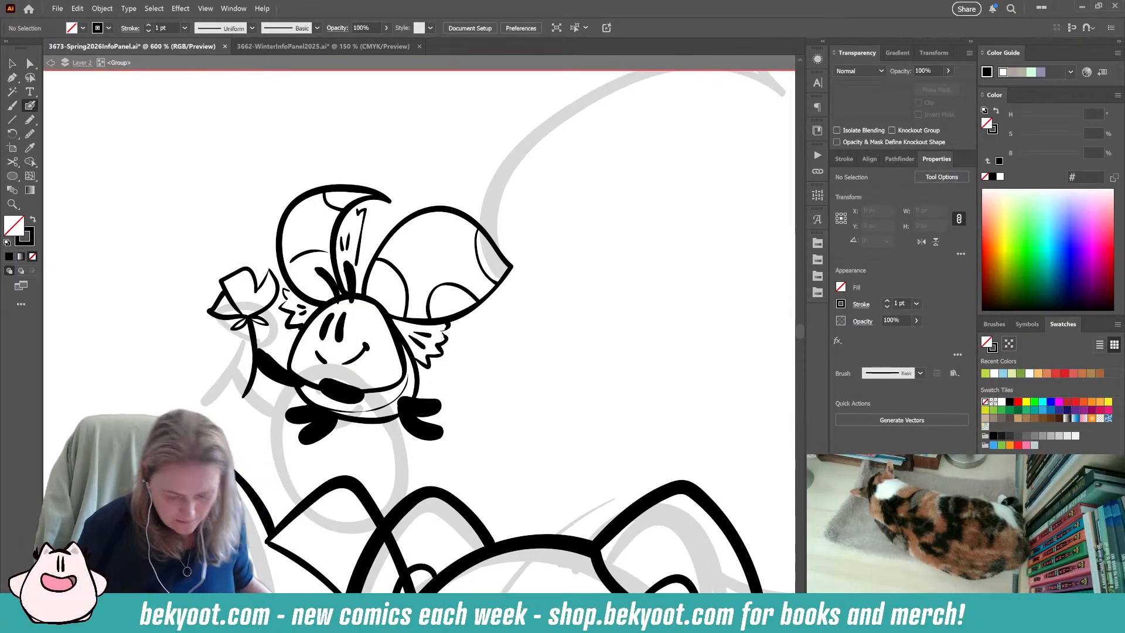
{"action": "left_click_drag", "start_coordinate": [300, 305], "coordinate": [305, 309]}
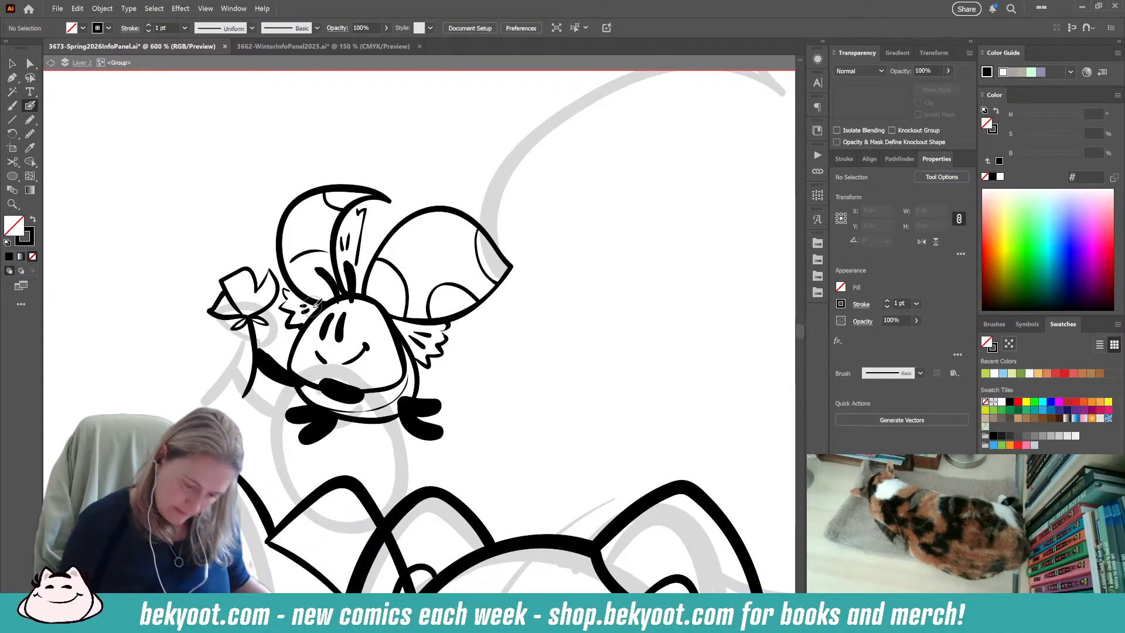
Try moving the whole winged figure down onto the bear character's head.
{"action": "left_click_drag", "start_coordinate": [301, 510], "coordinate": [309, 462]}
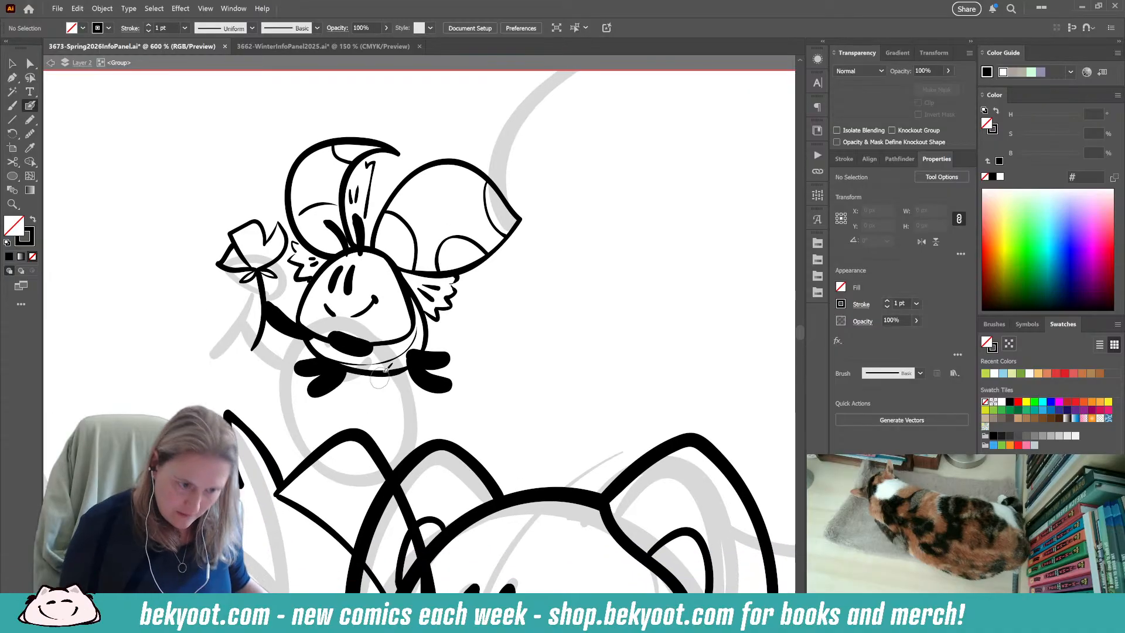
{"action": "key", "text": "alt"}
{"action": "scroll", "coordinate": [336, 305], "scroll_direction": "down", "scroll_amount": 5}
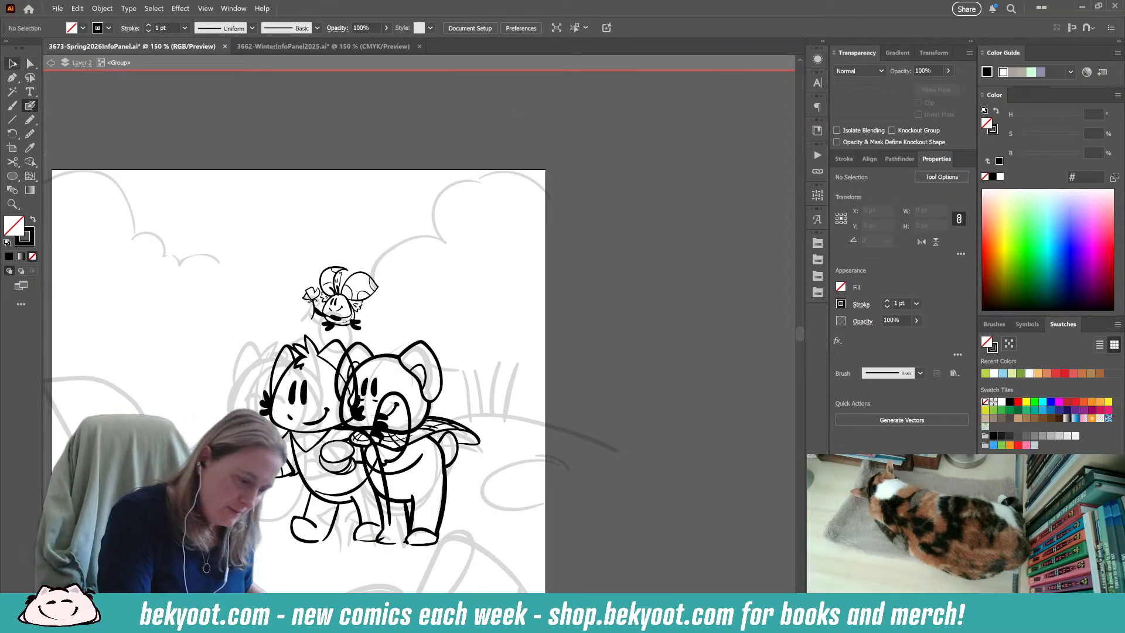
{"action": "key", "text": "v"}
{"action": "left_click", "coordinate": [373, 319]}
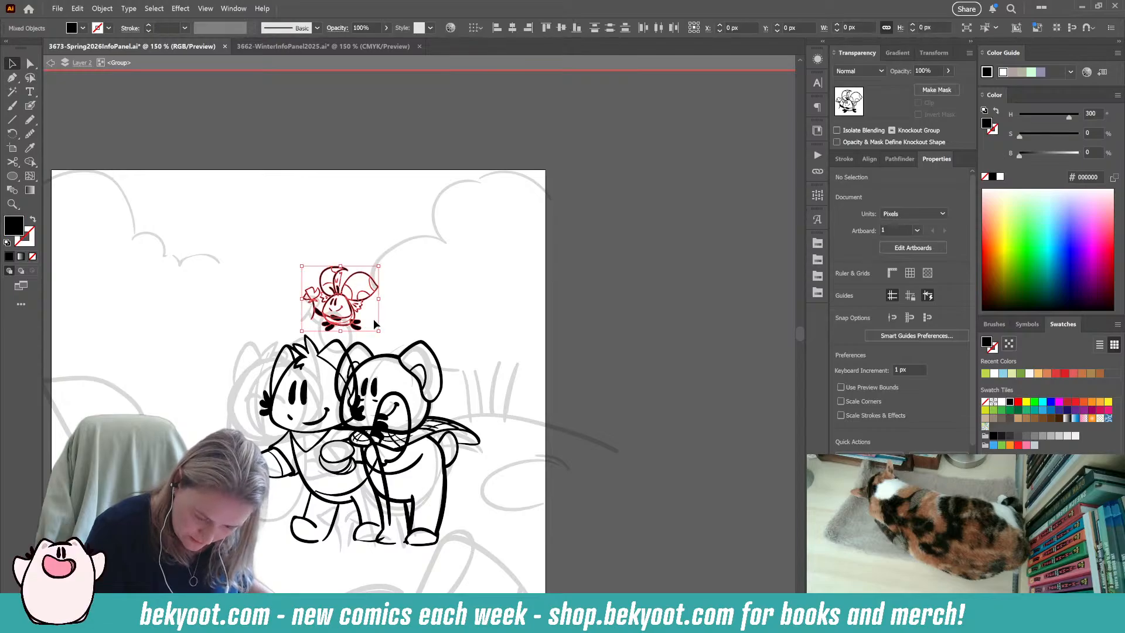
{"action": "left_click", "coordinate": [521, 405]}
{"action": "left_click_drag", "start_coordinate": [471, 489], "coordinate": [520, 354]}
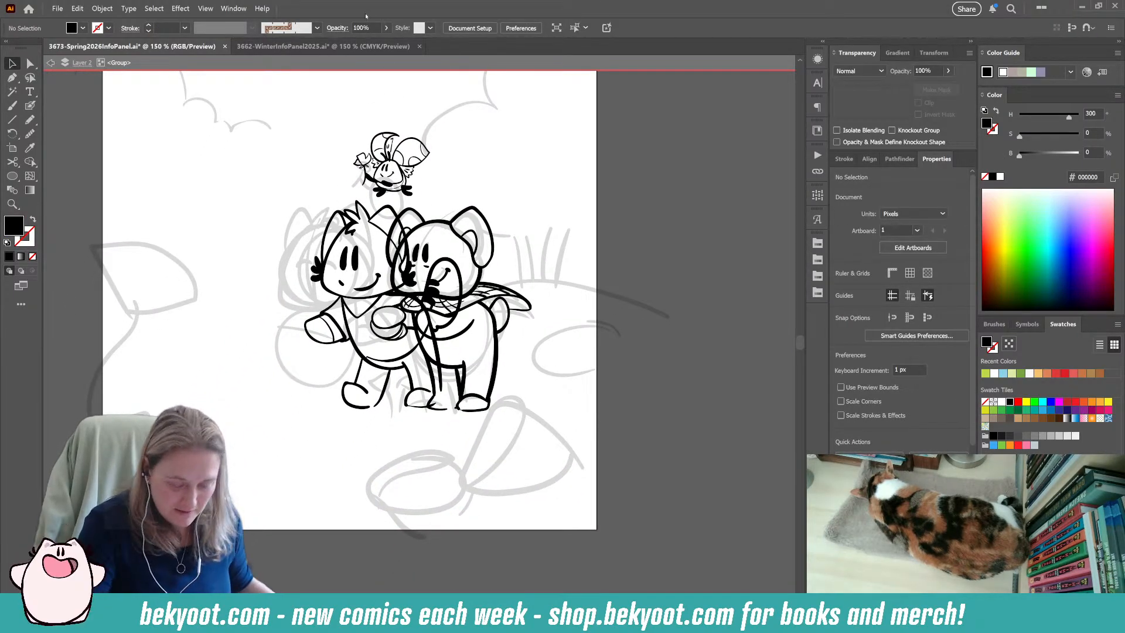
{"action": "left_click_drag", "start_coordinate": [352, 476], "coordinate": [301, 521]}
{"action": "left_click_drag", "start_coordinate": [390, 208], "coordinate": [438, 249]}
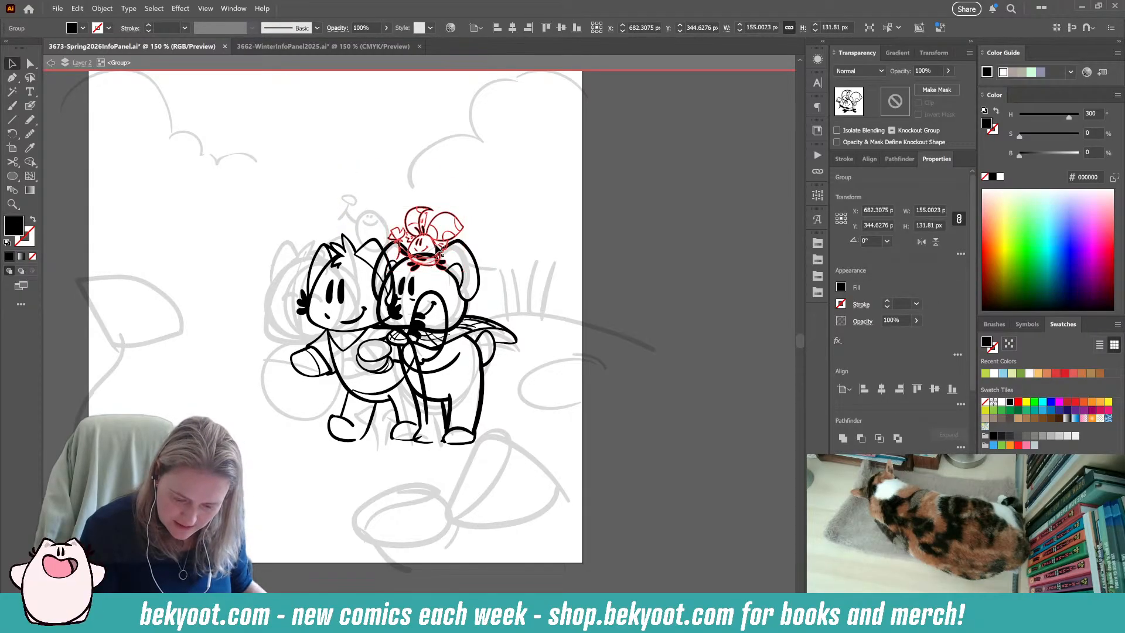
{"action": "key", "text": "ctrl+z"}
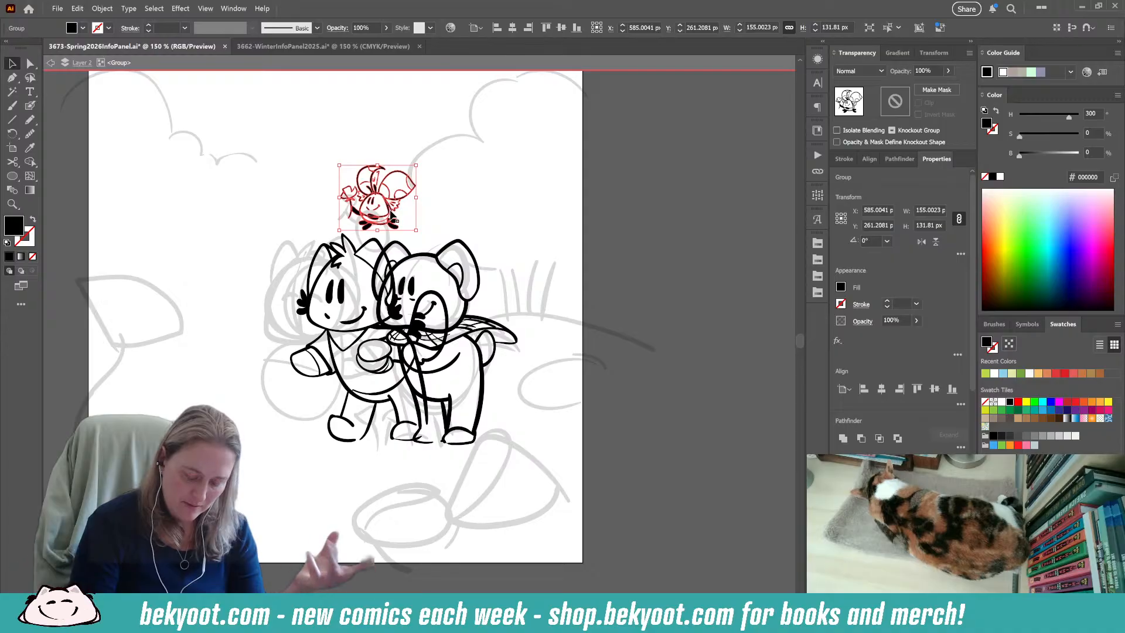
{"action": "left_click_drag", "start_coordinate": [390, 219], "coordinate": [439, 257]}
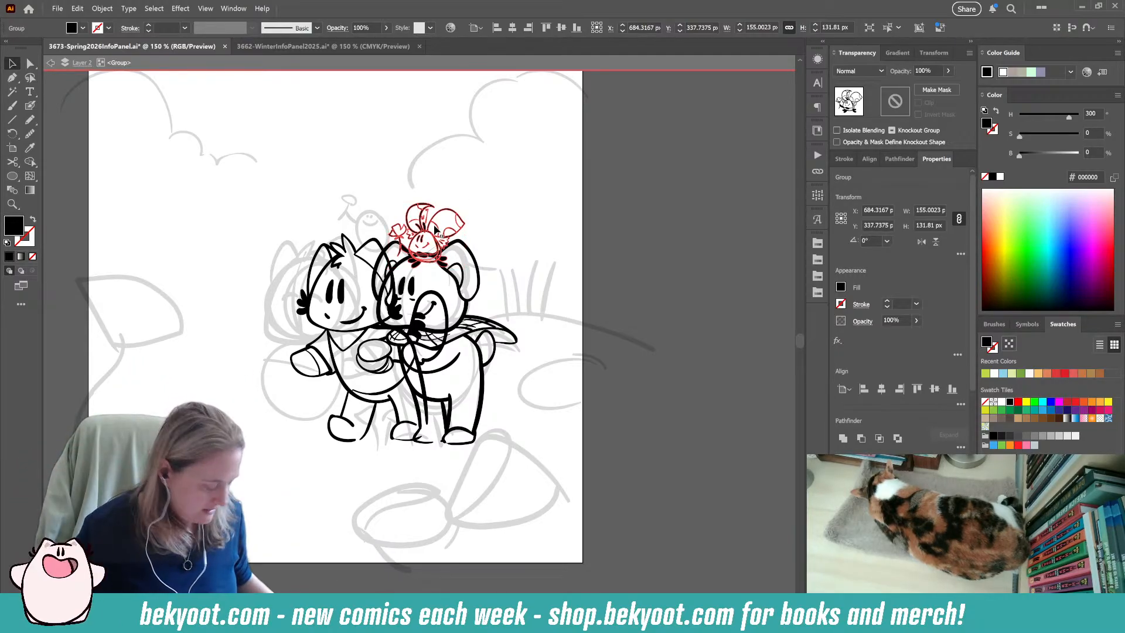
{"action": "key", "text": "ctrl+z"}
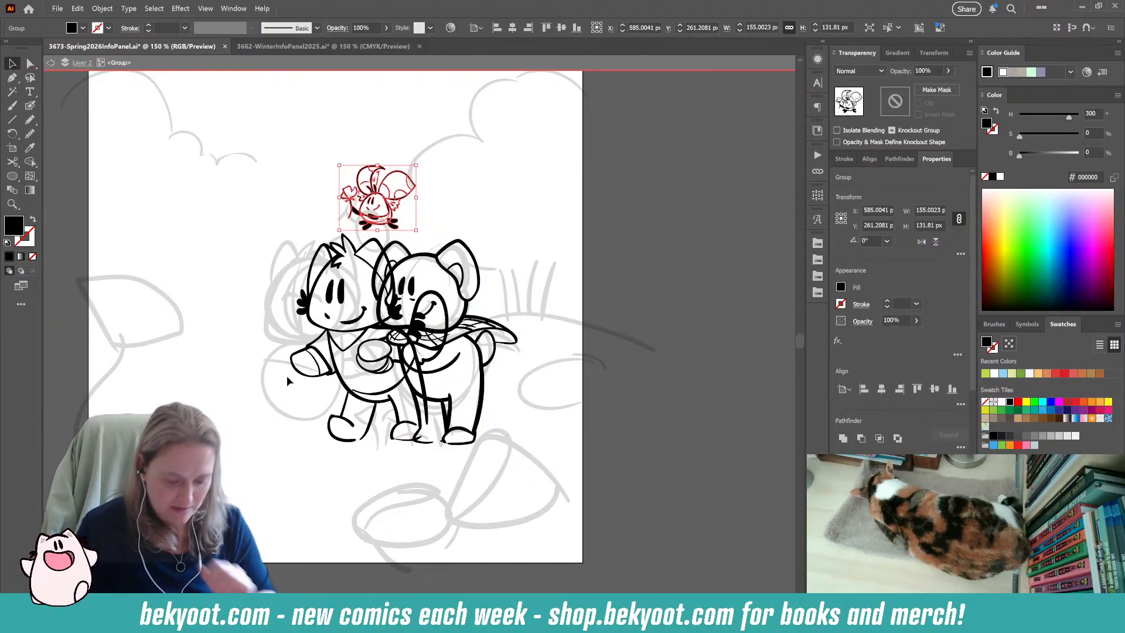
Isolate the smiling cat-like character's group and rotate the ear line beside its hair tuft to about 10°, nudging it into place.
{"action": "left_click", "coordinate": [241, 314]}
{"action": "left_click", "coordinate": [339, 260]}
{"action": "double_click", "coordinate": [339, 259]}
{"action": "left_click", "coordinate": [334, 255]}
{"action": "left_click", "coordinate": [341, 243]}
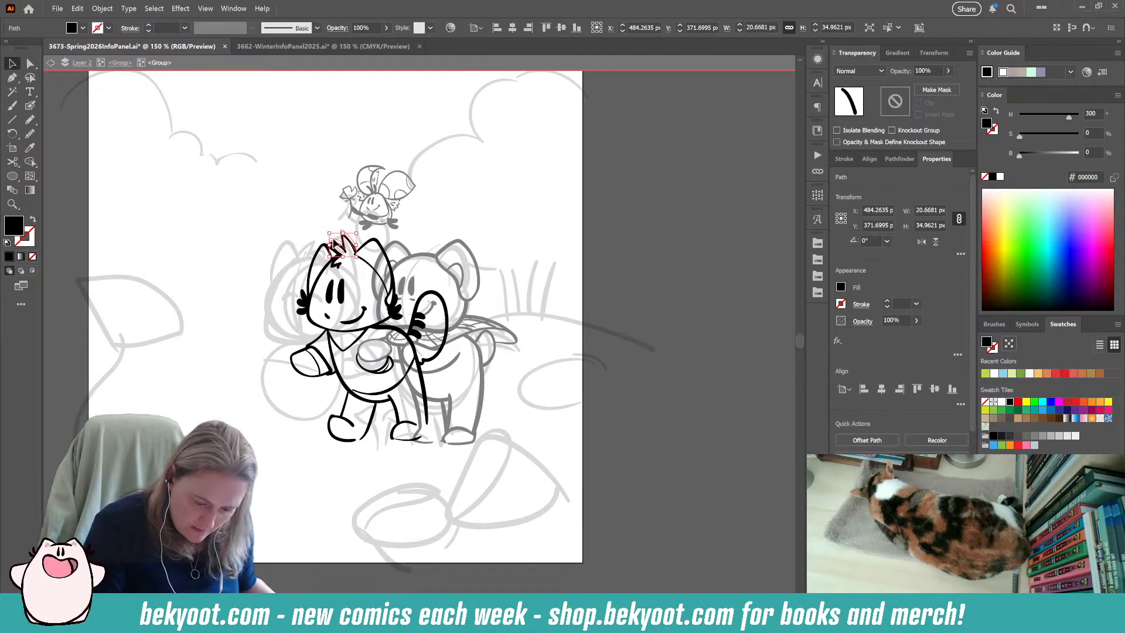
{"action": "left_click_drag", "start_coordinate": [341, 237], "coordinate": [341, 245]}
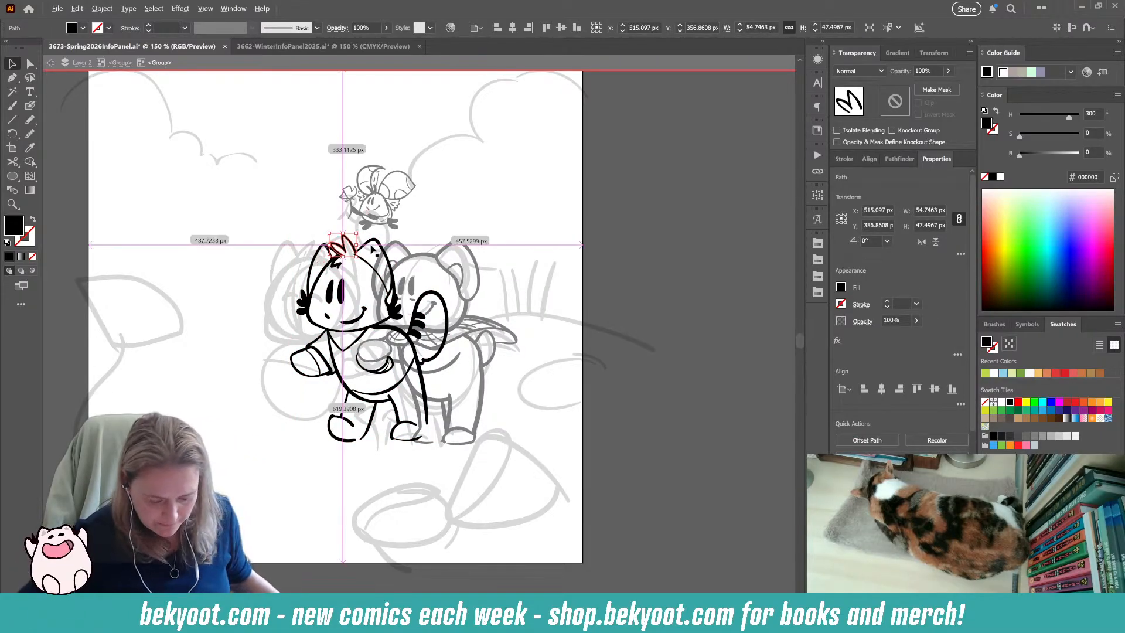
{"action": "scroll", "coordinate": [355, 232], "scroll_direction": "up", "scroll_amount": 3}
{"action": "left_click", "coordinate": [275, 268]}
{"action": "left_click_drag", "start_coordinate": [273, 259], "coordinate": [256, 284]}
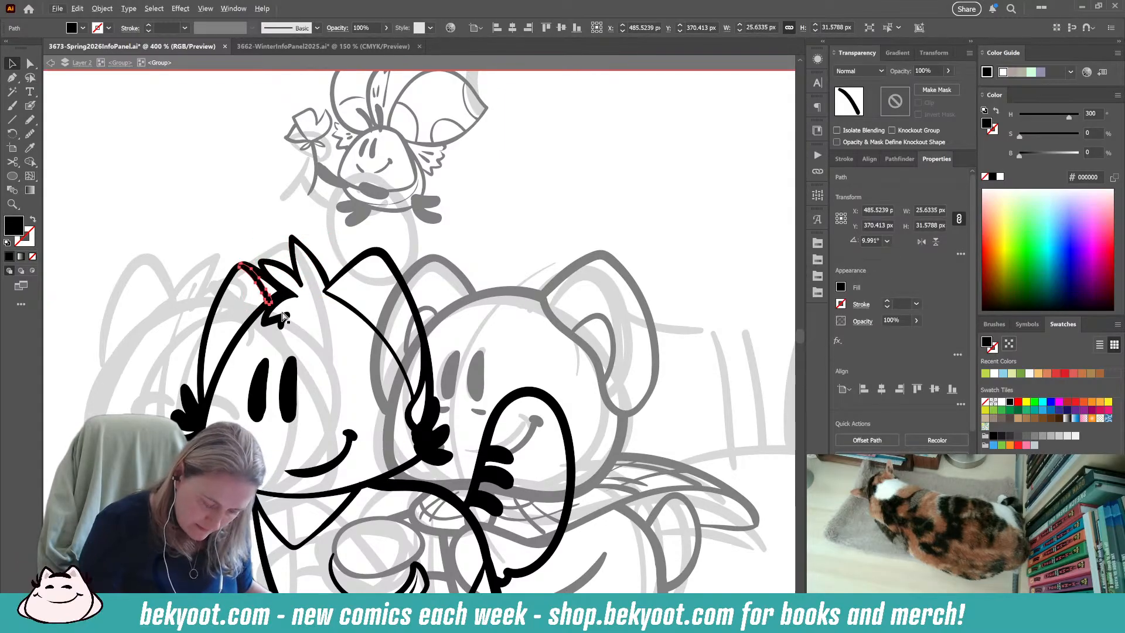
{"action": "key", "text": "Up"}
{"action": "key", "text": "Right"}
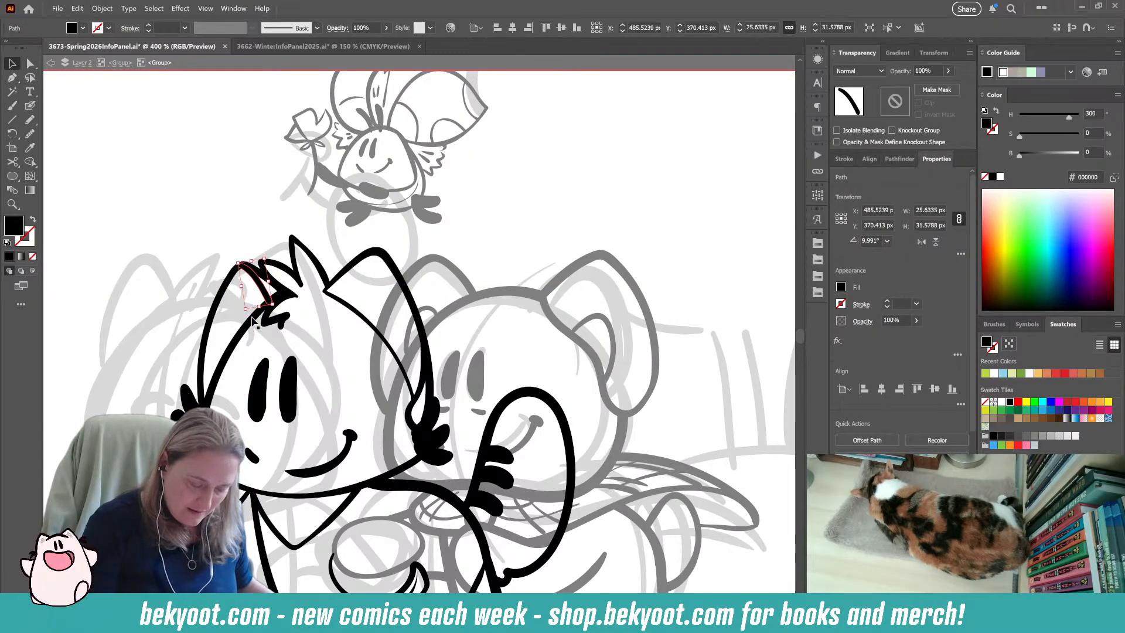
Find the guide display options and hide the document's guides.
{"action": "left_click", "coordinate": [203, 9]}
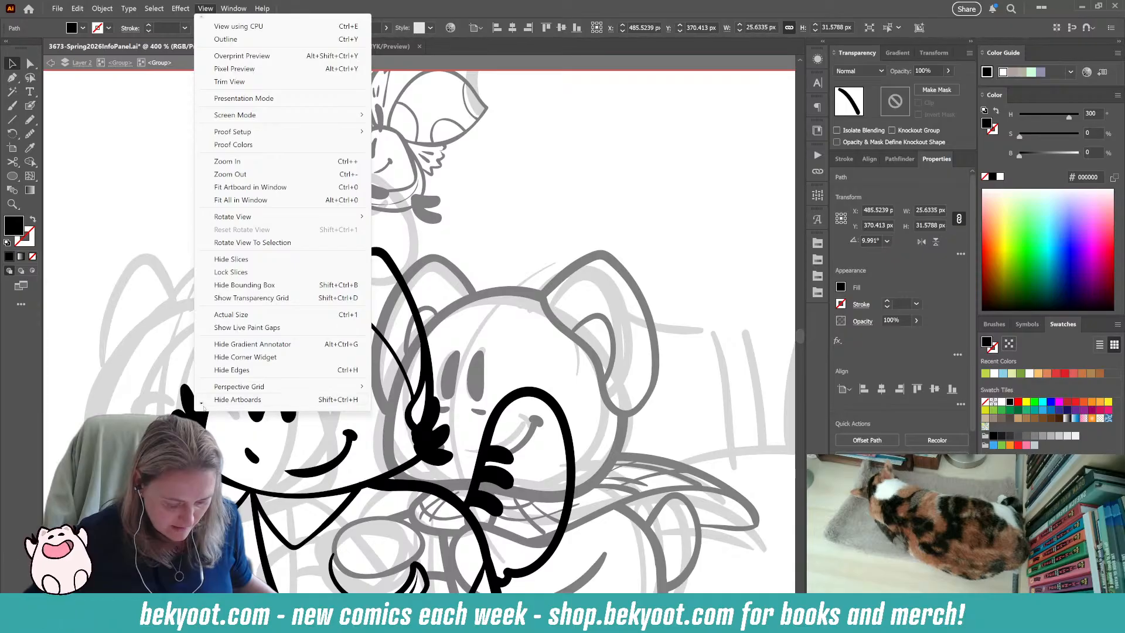
{"action": "scroll", "coordinate": [204, 405], "scroll_direction": "down", "scroll_amount": 5}
{"action": "scroll", "coordinate": [204, 406], "scroll_direction": "down", "scroll_amount": 5}
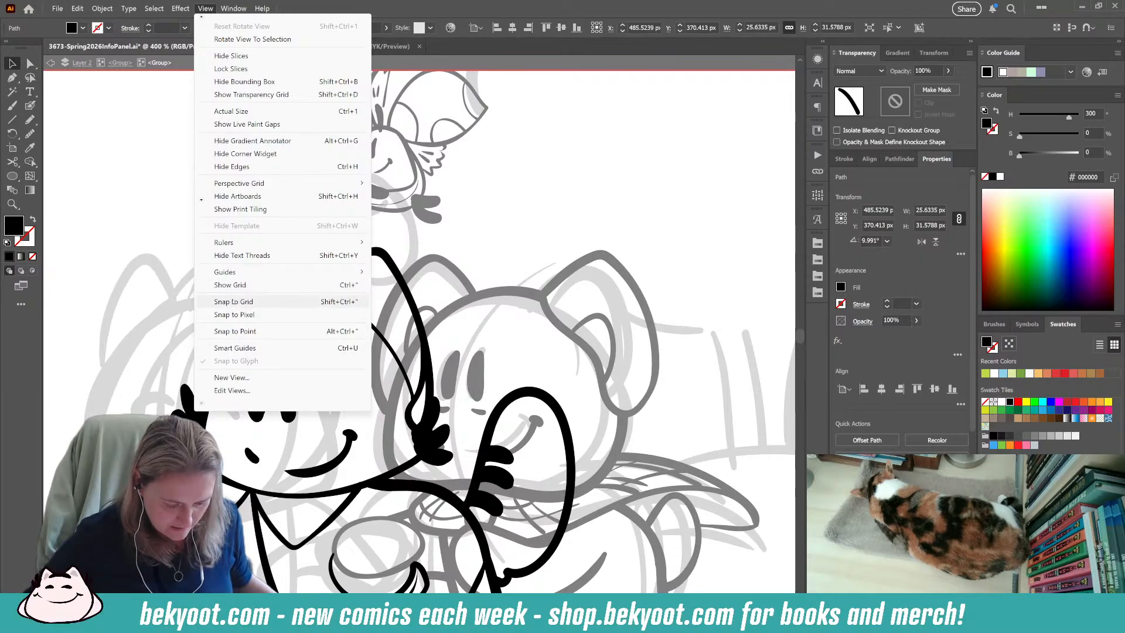
{"action": "mouse_move", "coordinate": [227, 276]}
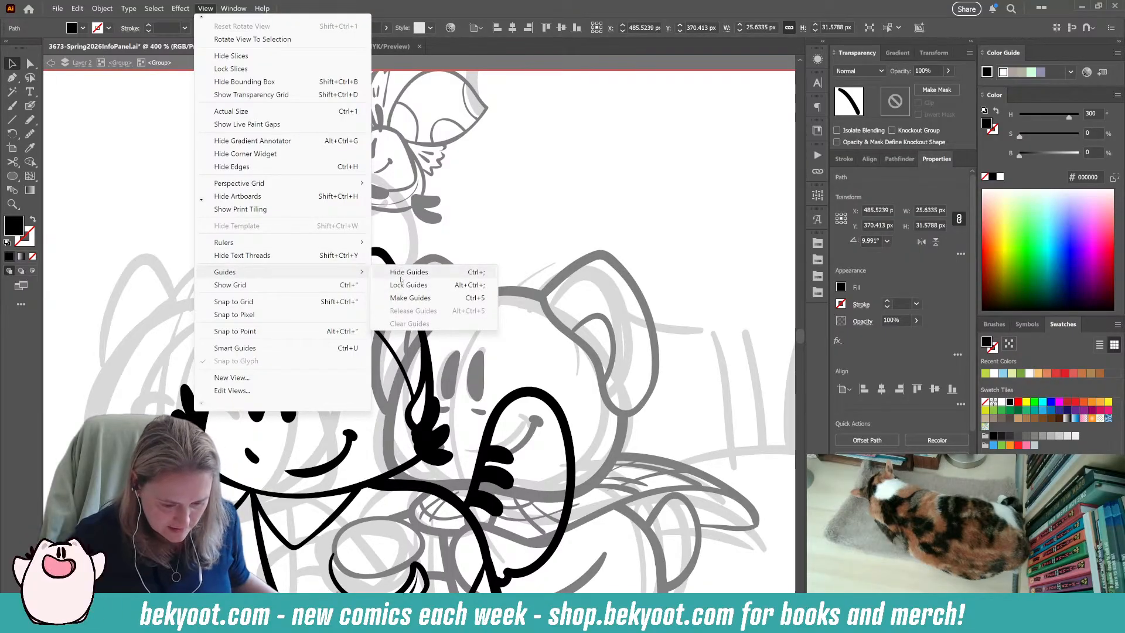
{"action": "left_click", "coordinate": [523, 263]}
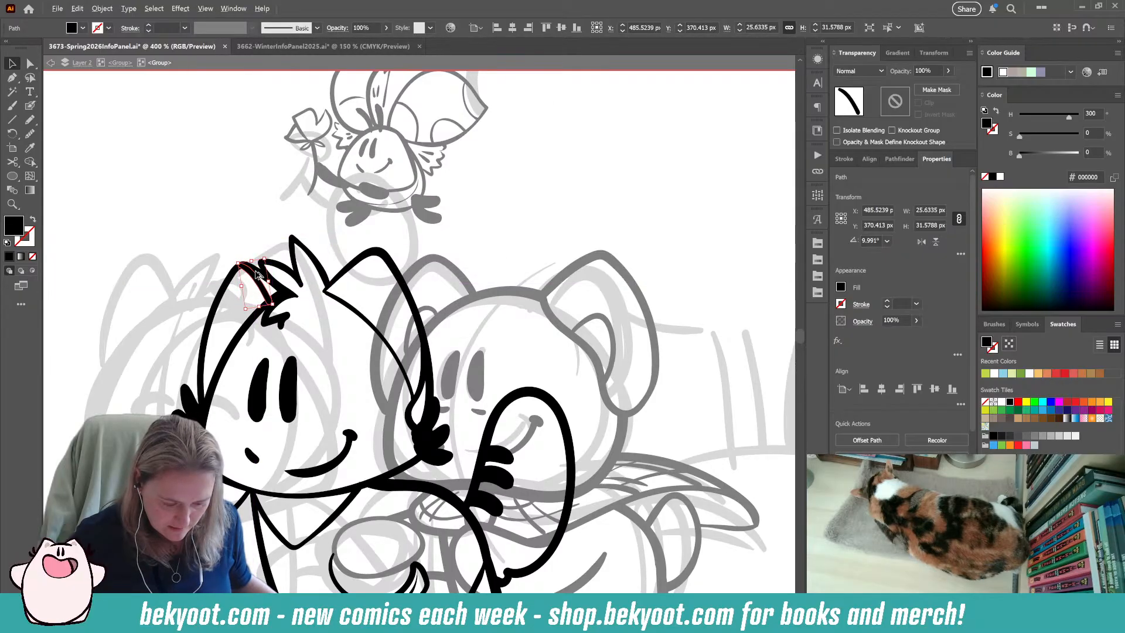
{"action": "left_click", "coordinate": [205, 8]}
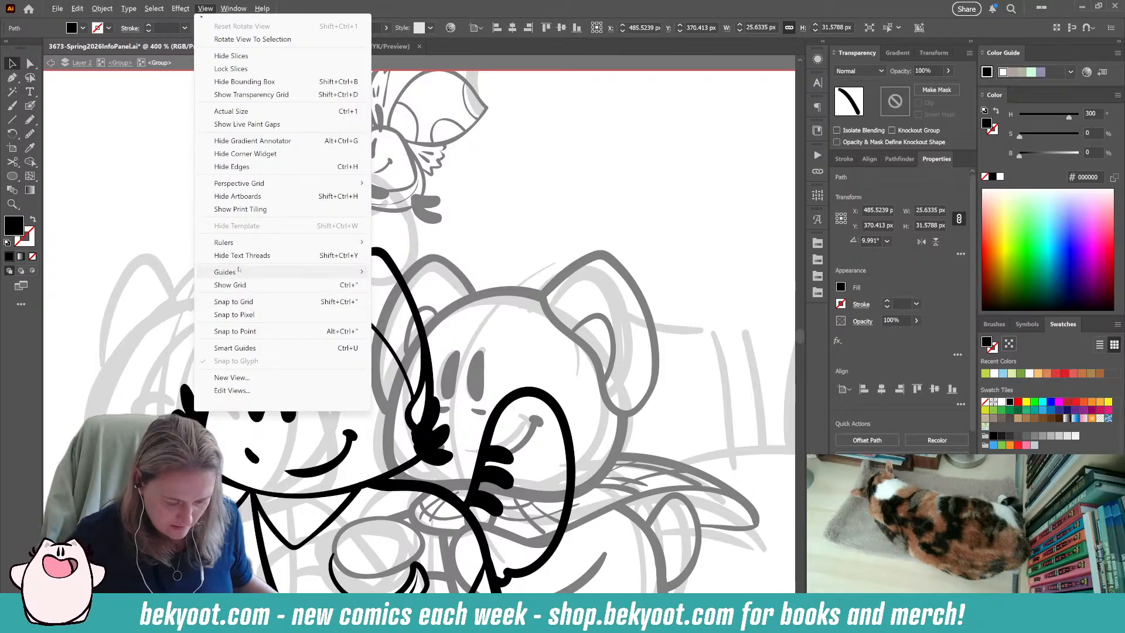
{"action": "mouse_move", "coordinate": [342, 268]}
{"action": "left_click", "coordinate": [410, 272]}
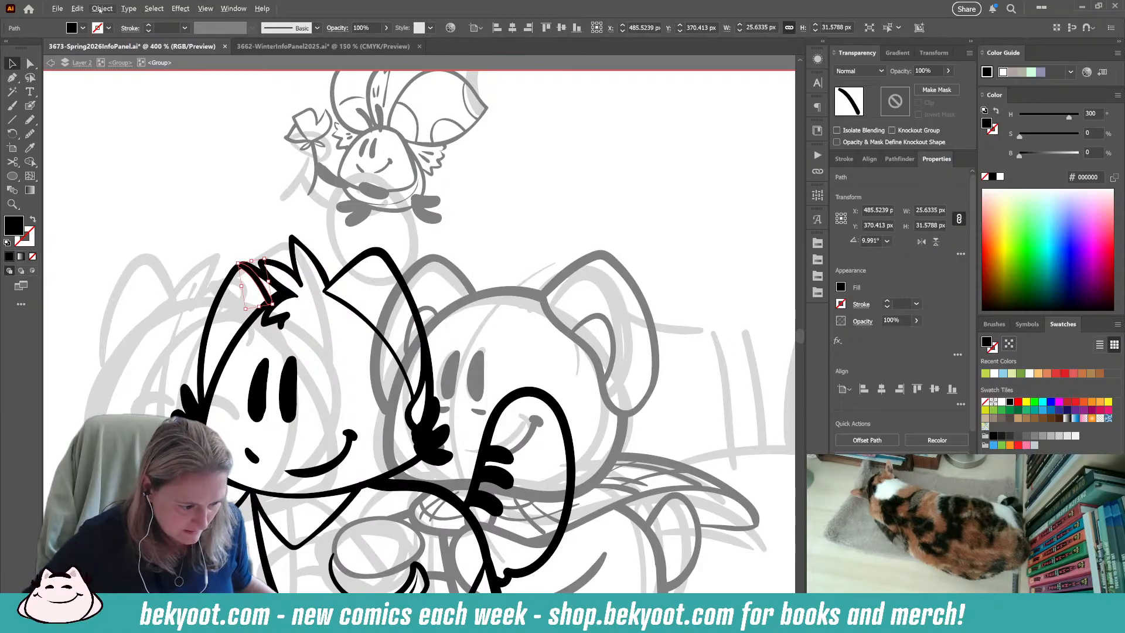
Turn off Snap to Grid for the perspective grid and save the Spring 2026 info panel document.
{"action": "left_click", "coordinate": [205, 9]}
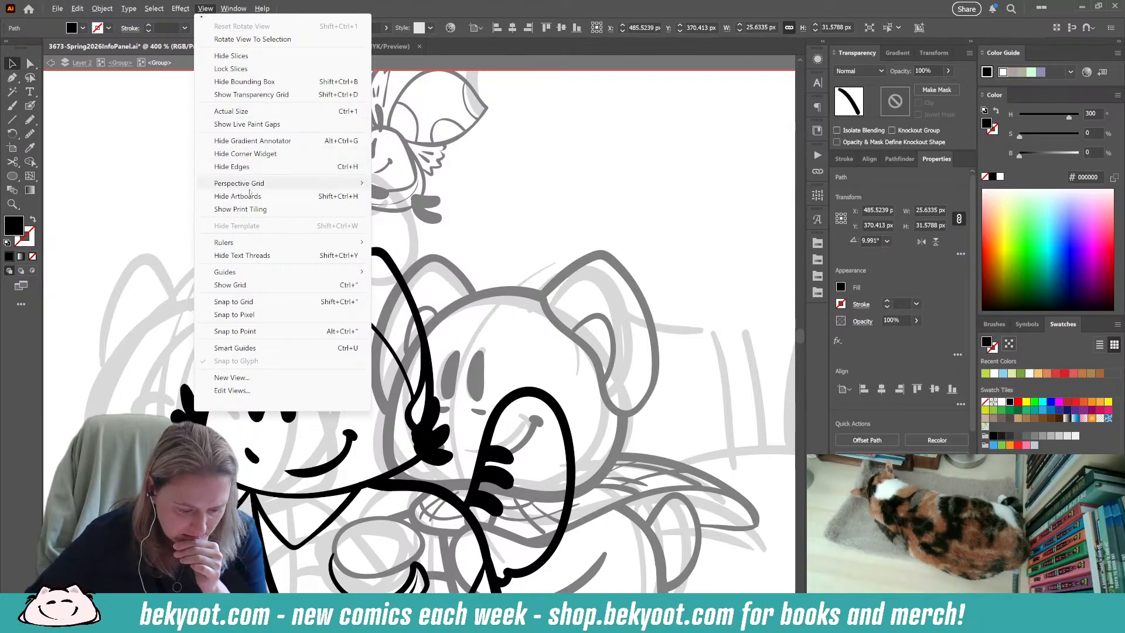
{"action": "mouse_move", "coordinate": [267, 241]}
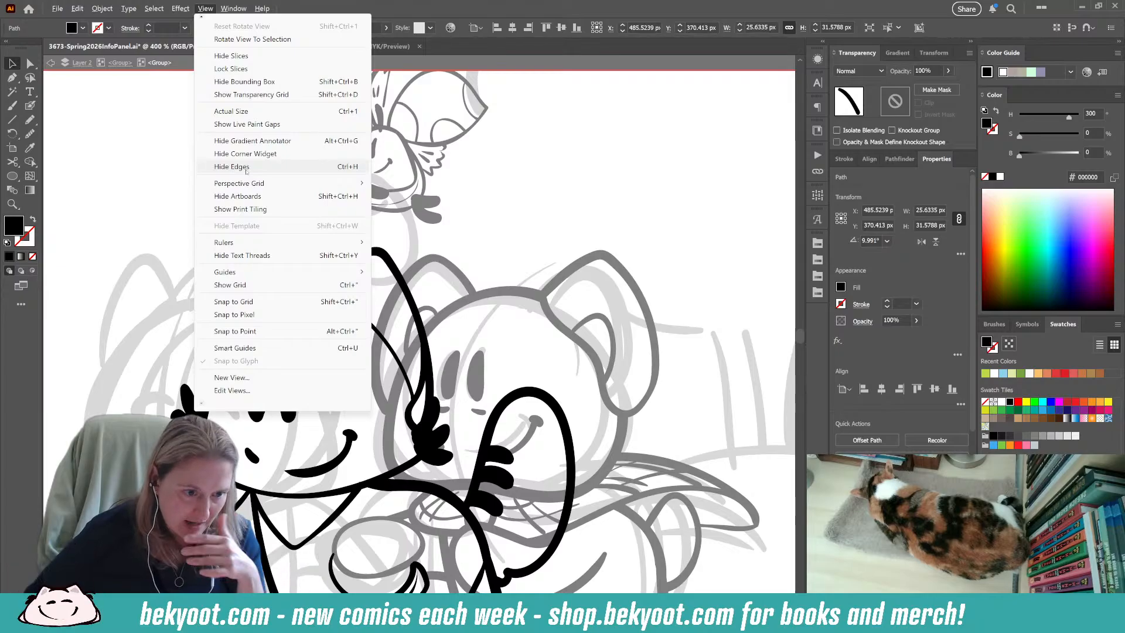
{"action": "mouse_move", "coordinate": [251, 184]}
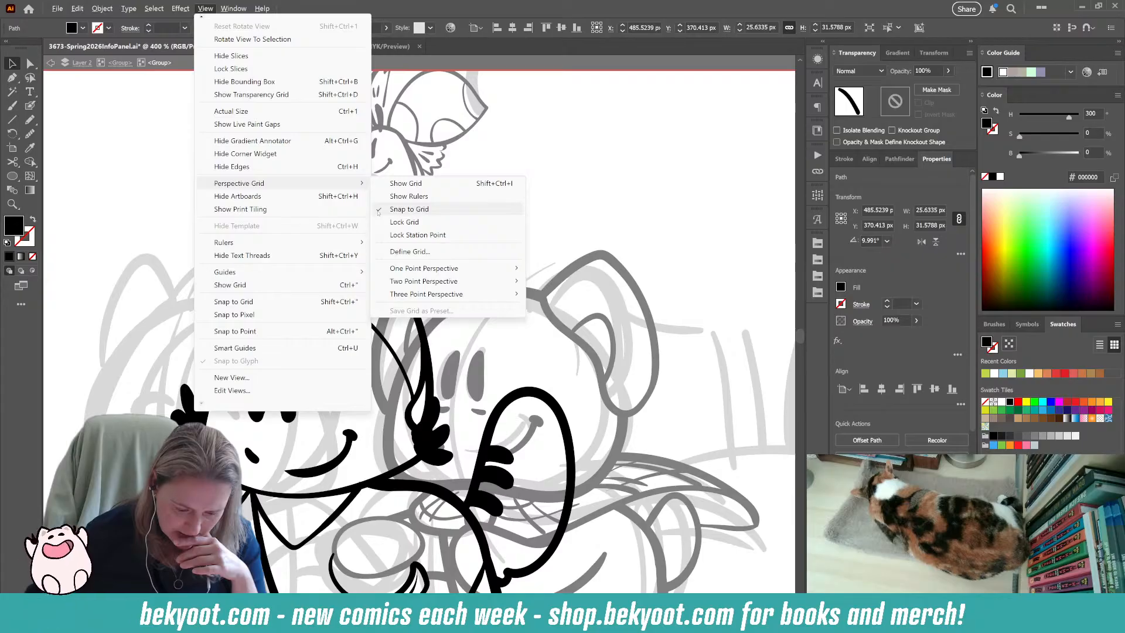
{"action": "left_click", "coordinate": [409, 209]}
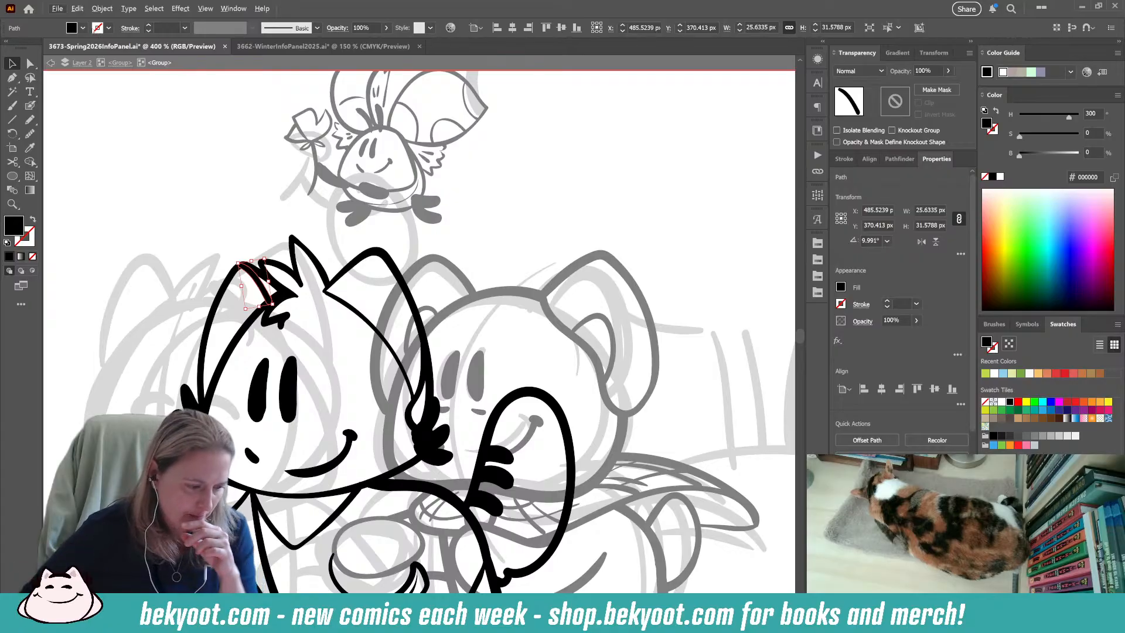
{"action": "left_click", "coordinate": [58, 10]}
{"action": "left_click", "coordinate": [75, 116]}
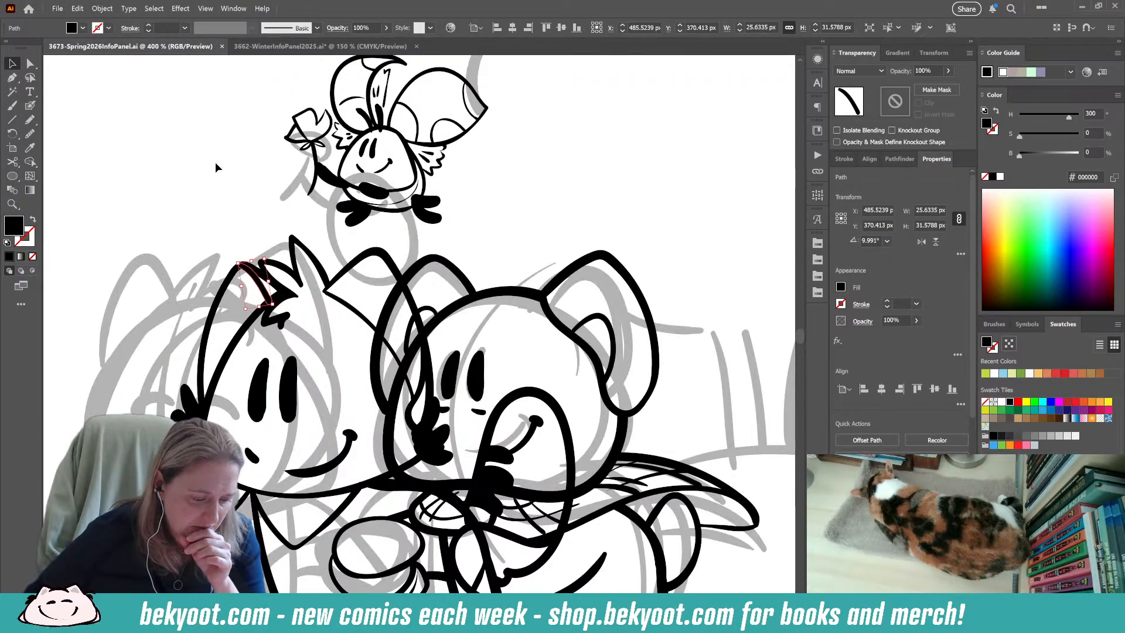
Review the Guides & Grid preferences and close them.
{"action": "left_click", "coordinate": [77, 9]}
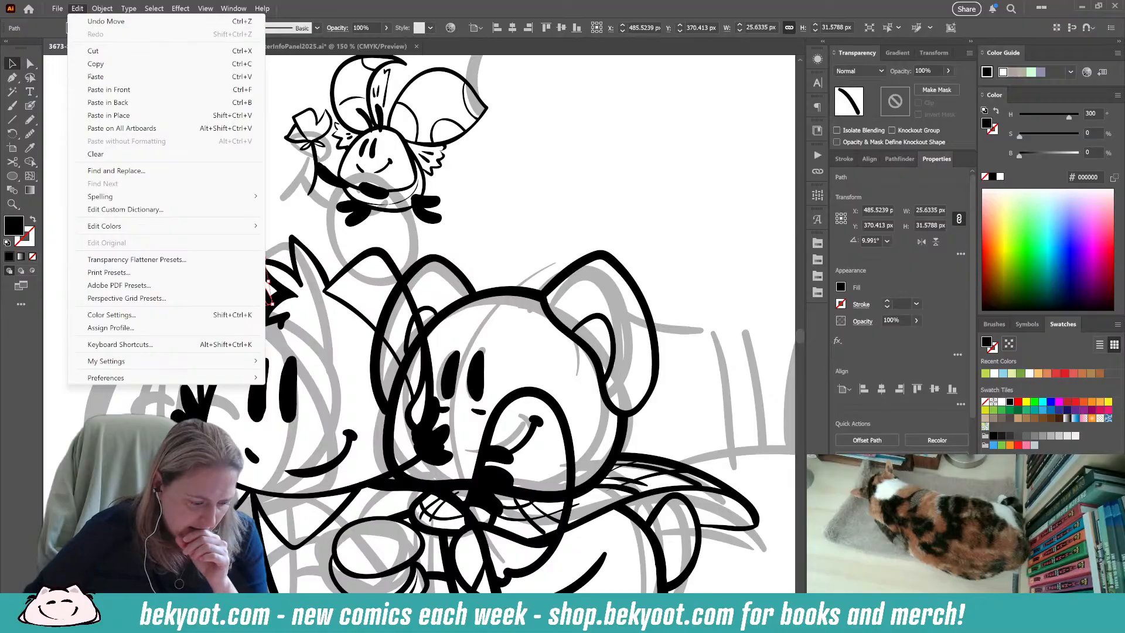
{"action": "mouse_move", "coordinate": [123, 378]}
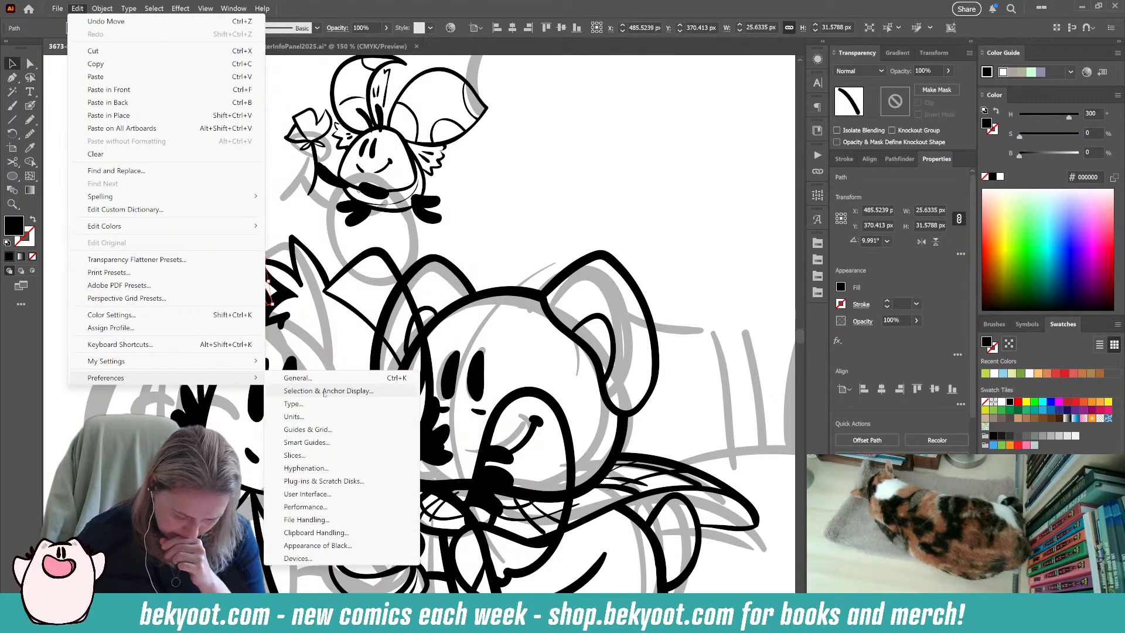
{"action": "left_click", "coordinate": [322, 430]}
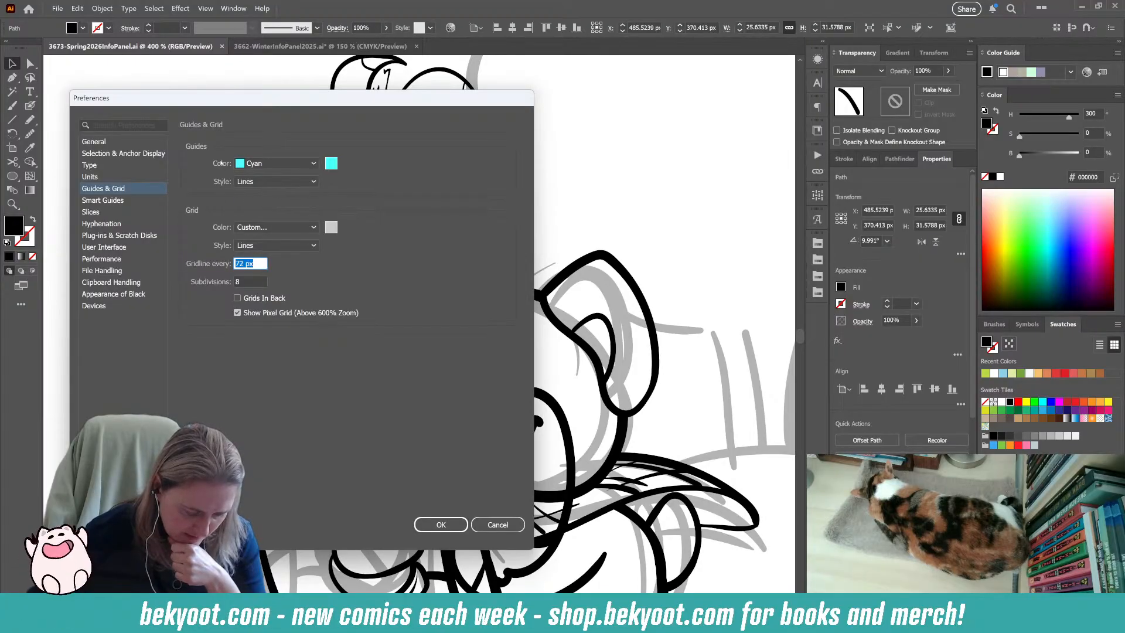
{"action": "key", "text": "Escape"}
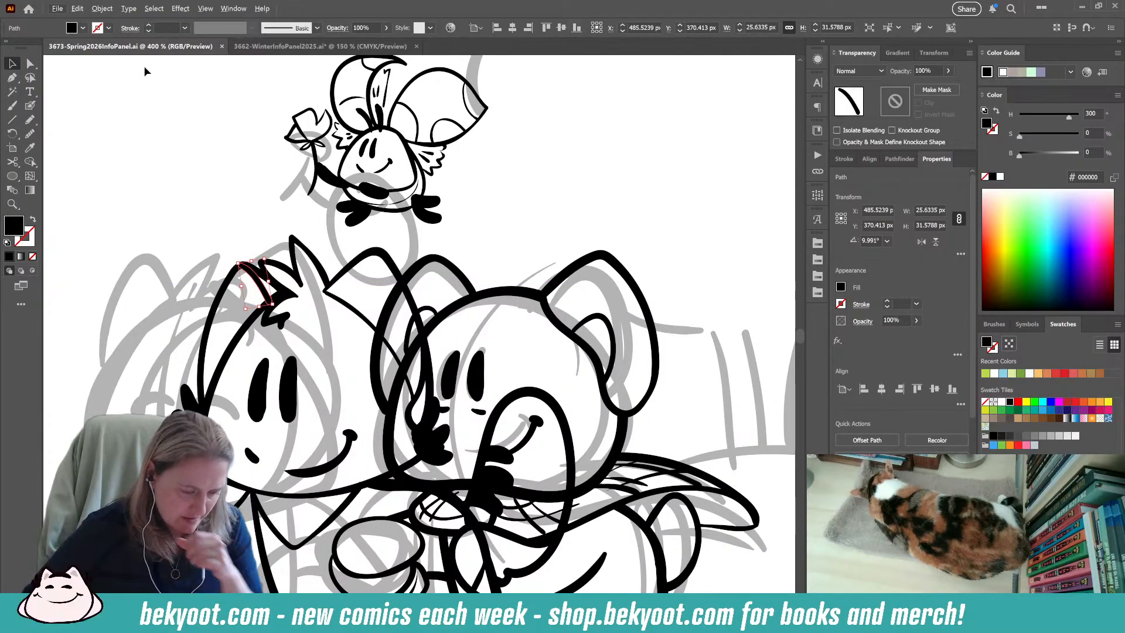
Review the General preferences, such as the keyboard increment and constrain angle, and close them.
{"action": "left_click", "coordinate": [78, 9]}
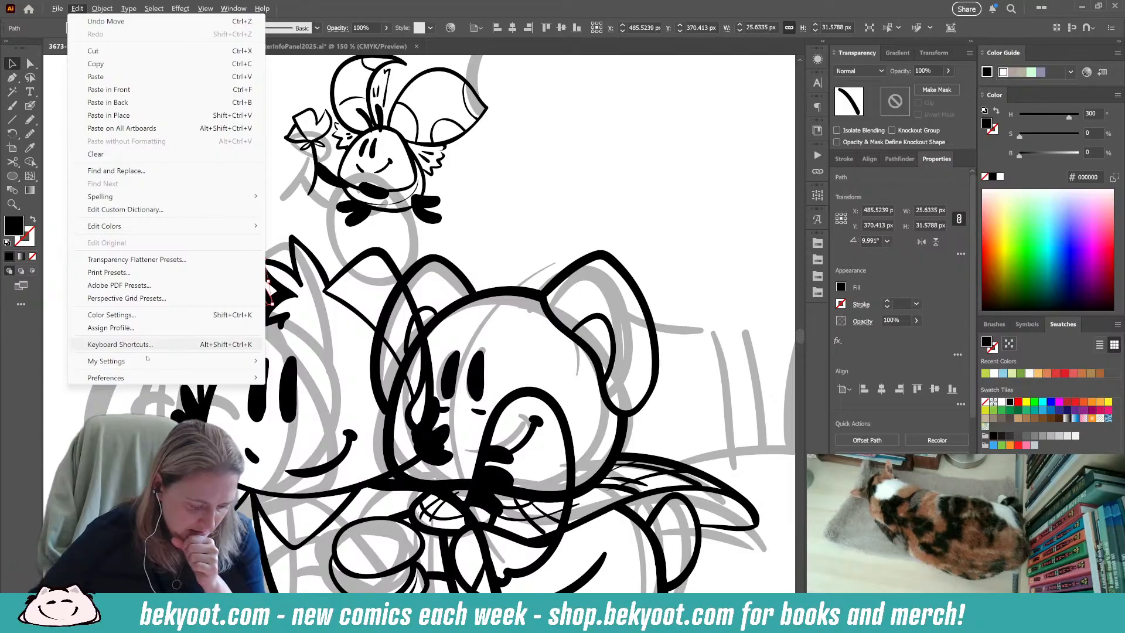
{"action": "mouse_move", "coordinate": [168, 382]}
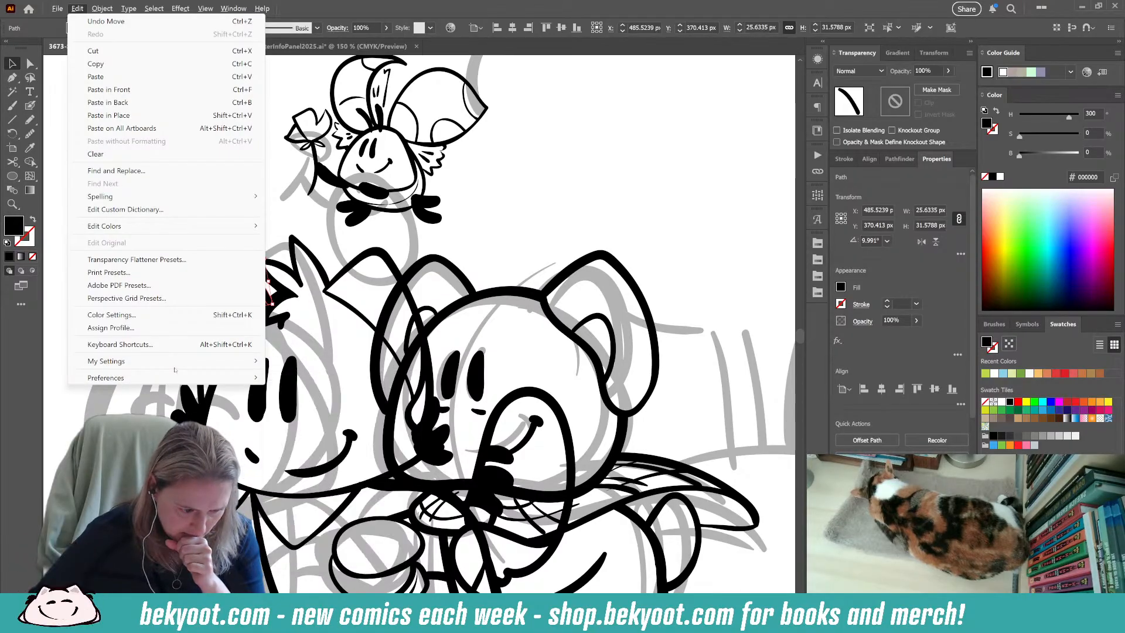
{"action": "mouse_move", "coordinate": [96, 10]}
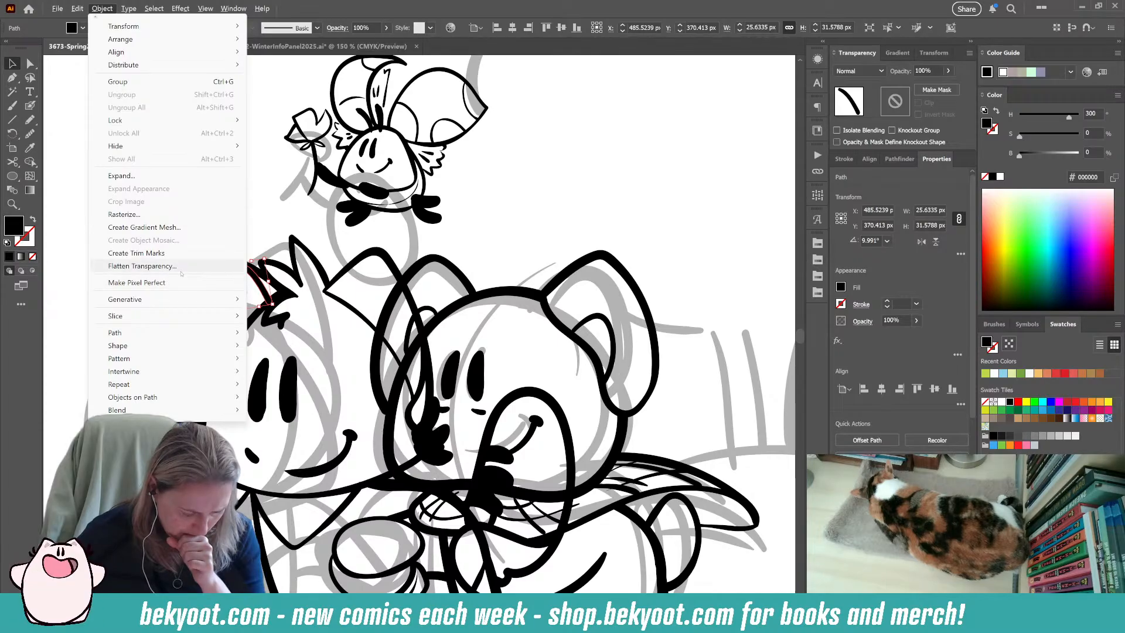
{"action": "key", "text": "Escape"}
{"action": "left_click", "coordinate": [78, 9]}
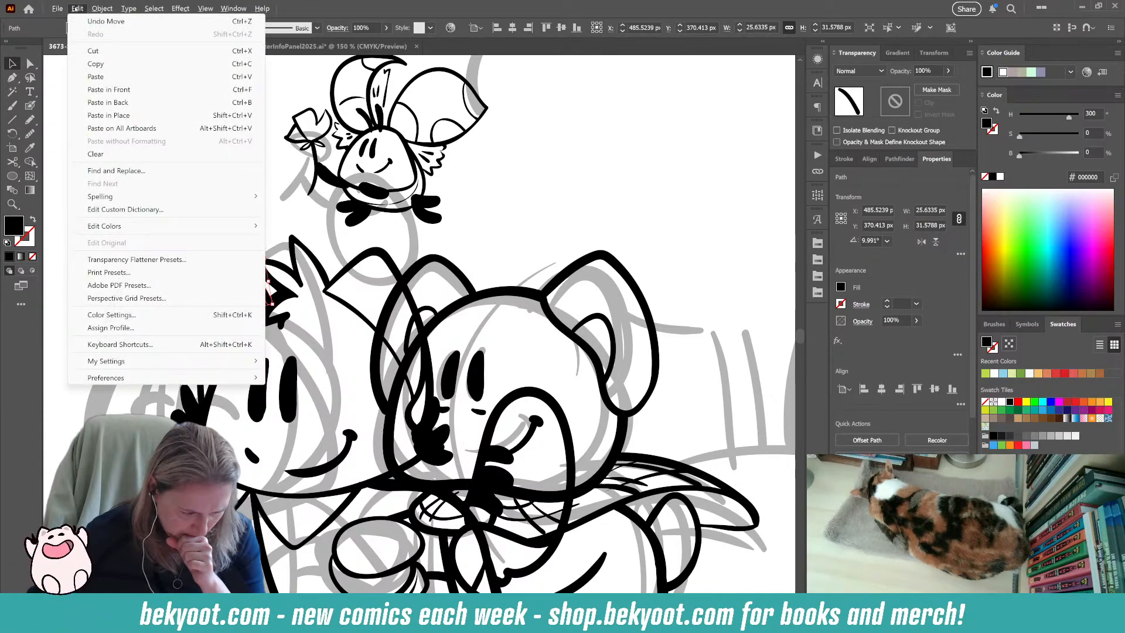
{"action": "mouse_move", "coordinate": [142, 231]}
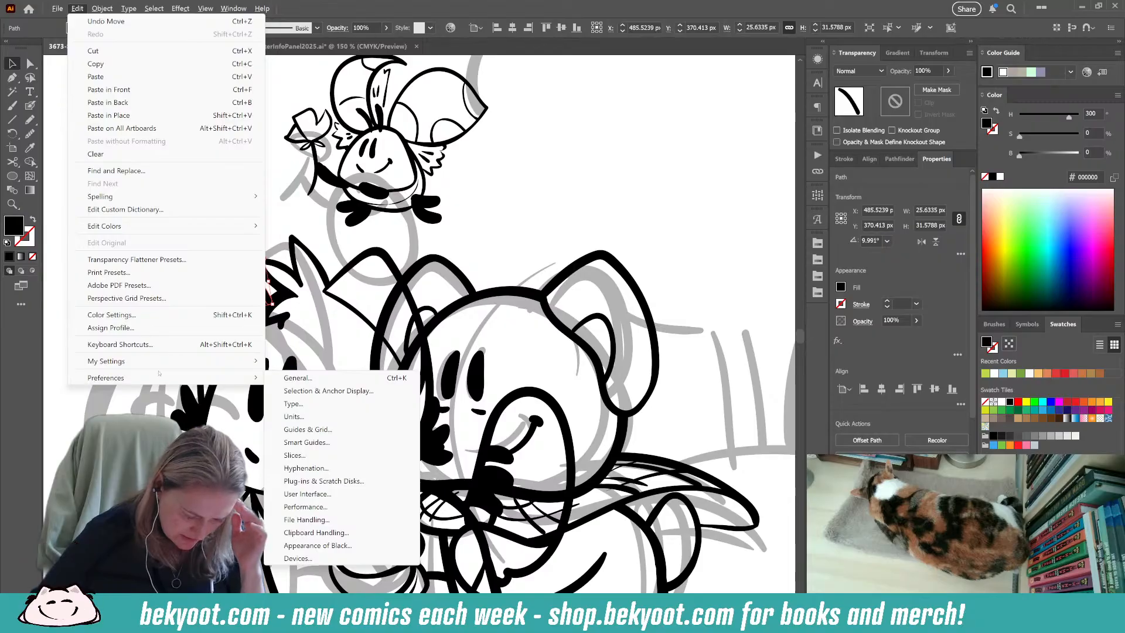
{"action": "left_click", "coordinate": [298, 378]}
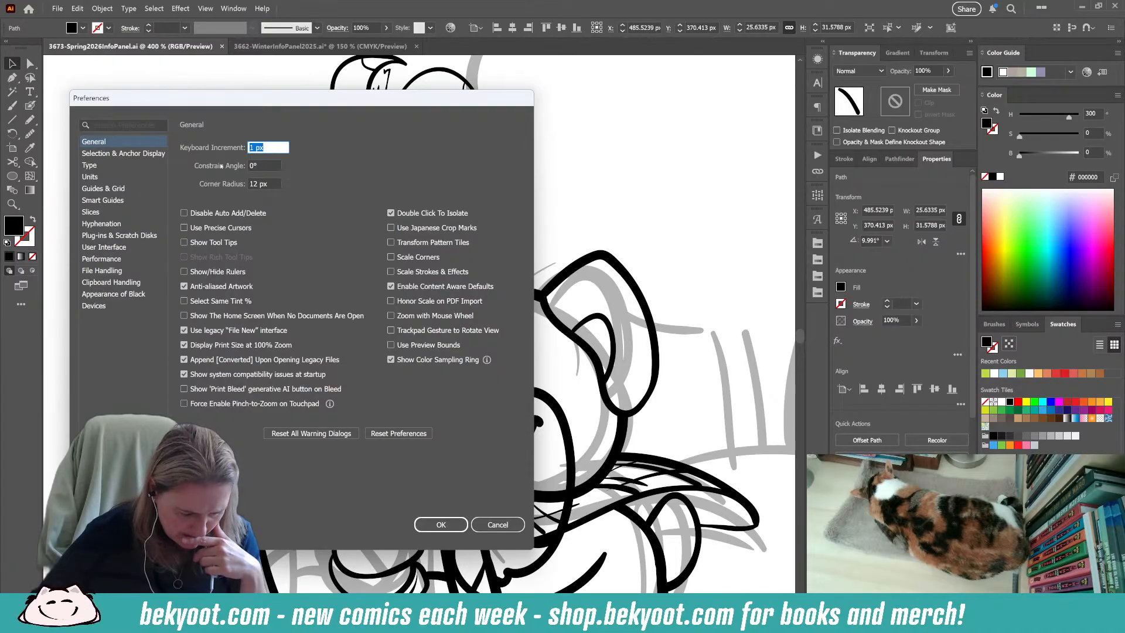
{"action": "left_click", "coordinate": [498, 521]}
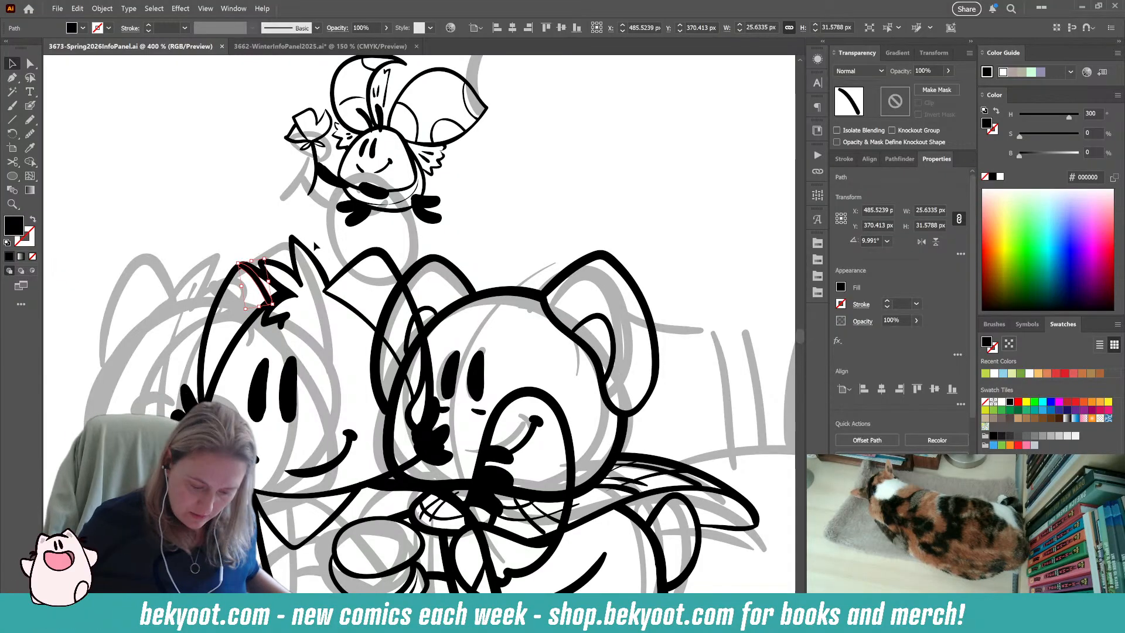
Clear the selection and save the Spring 2026 info panel document.
{"action": "left_click", "coordinate": [380, 242]}
{"action": "key", "text": "ctrl+minus"}
{"action": "key", "text": "ctrl+minus"}
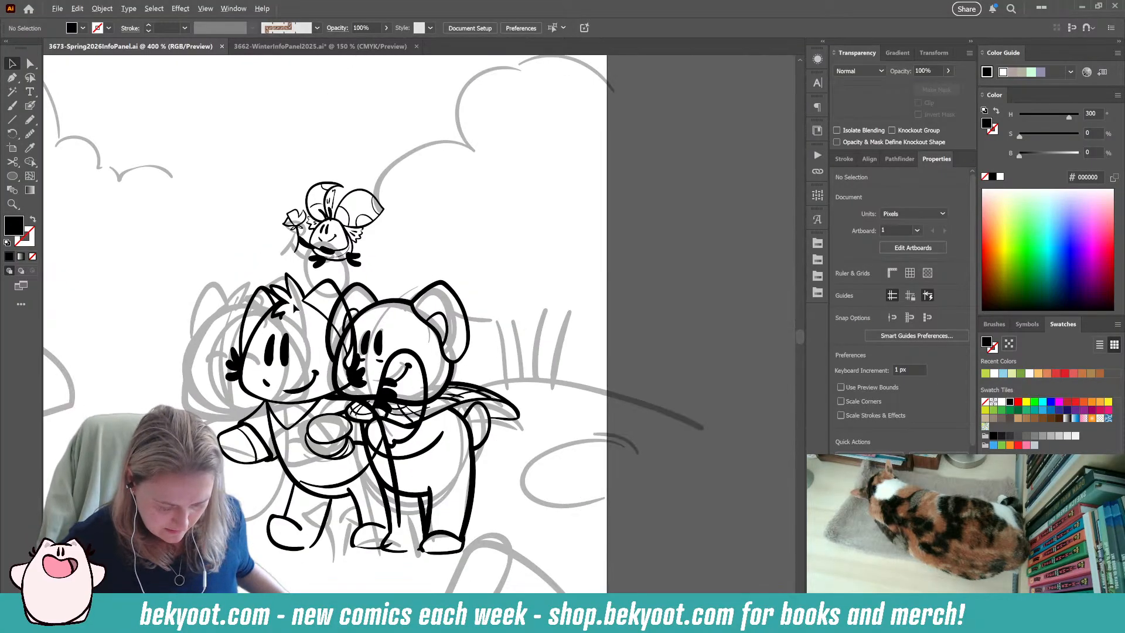
{"action": "key", "text": "ctrl+z"}
{"action": "left_click_drag", "start_coordinate": [280, 482], "coordinate": [345, 374]}
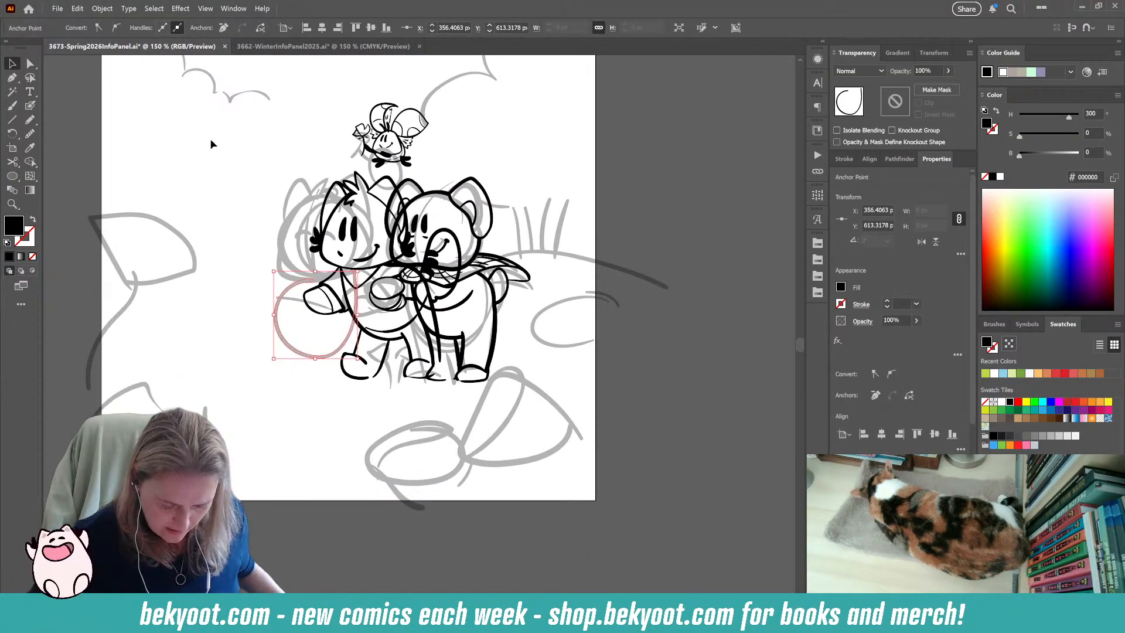
{"action": "left_click", "coordinate": [166, 150]}
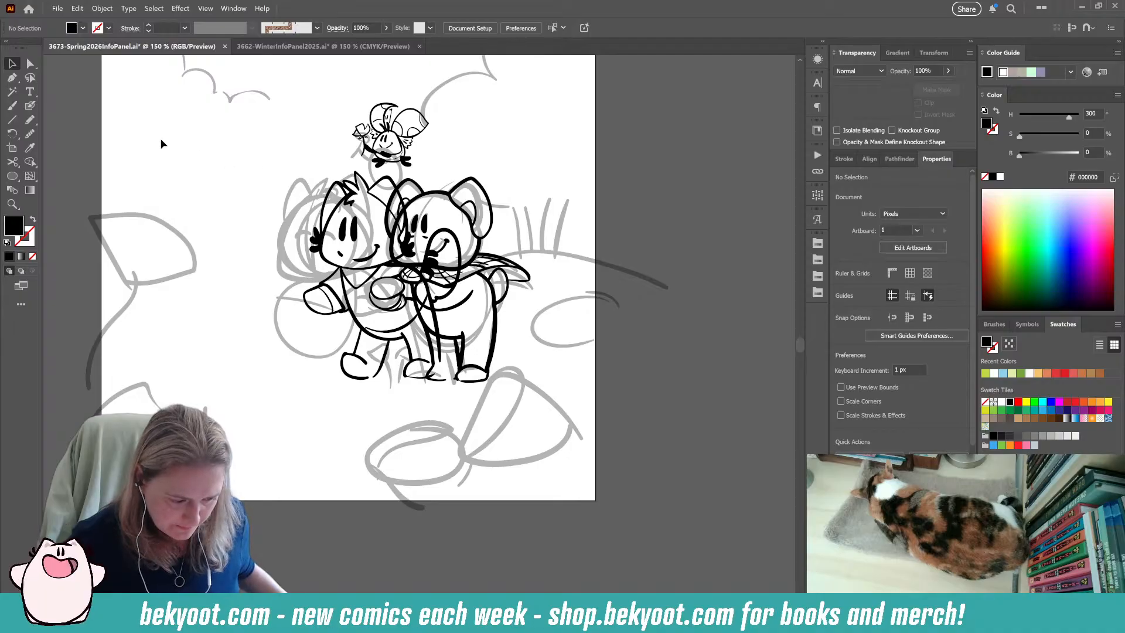
{"action": "key", "text": "ctrl+s"}
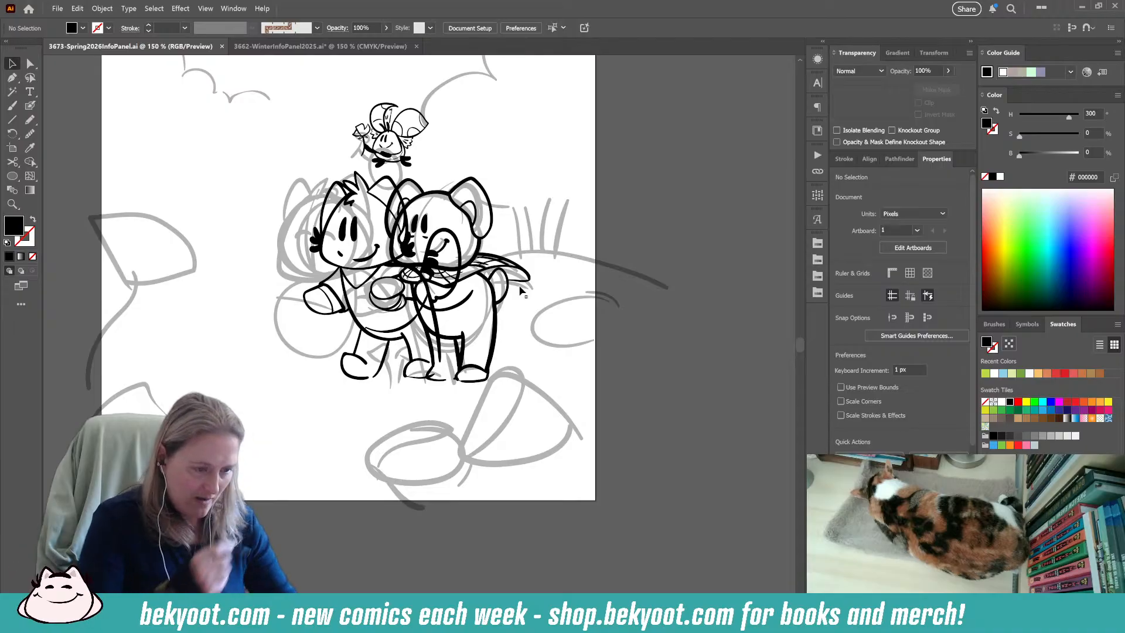
Brush a jagged ground line about 263 px wide and 90 px high below the cat-like character's feet with the Blob Brush.
{"action": "left_click_drag", "start_coordinate": [394, 427], "coordinate": [427, 413]}
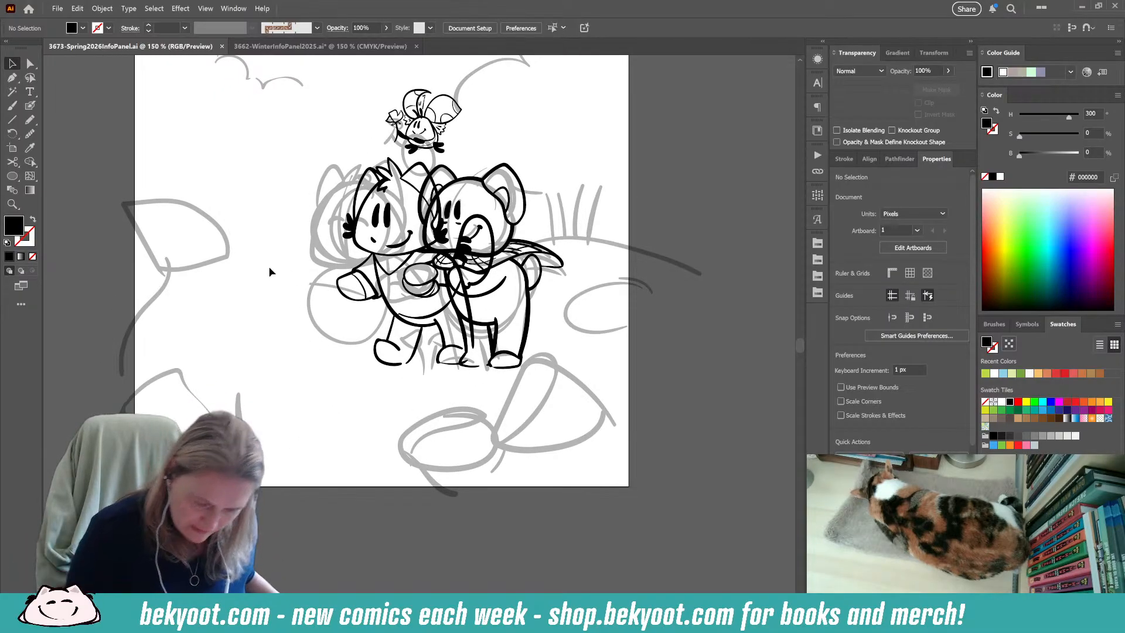
{"action": "left_click", "coordinate": [30, 105]}
{"action": "mouse_move", "coordinate": [242, 347]}
{"action": "left_mouse_down"}
{"action": "mouse_move", "coordinate": [202, 357]}
{"action": "mouse_move", "coordinate": [306, 376]}
{"action": "left_mouse_up"}
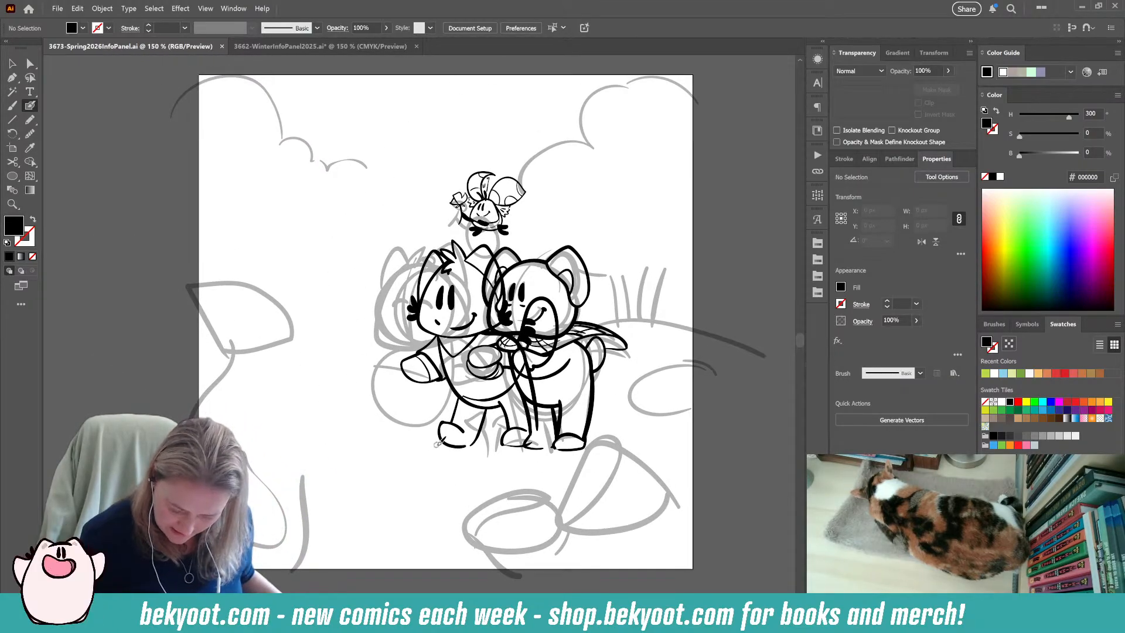
{"action": "mouse_move", "coordinate": [441, 446]}
{"action": "left_mouse_down"}
{"action": "mouse_move", "coordinate": [414, 444]}
{"action": "mouse_move", "coordinate": [316, 484]}
{"action": "mouse_move", "coordinate": [368, 485]}
{"action": "left_mouse_up"}
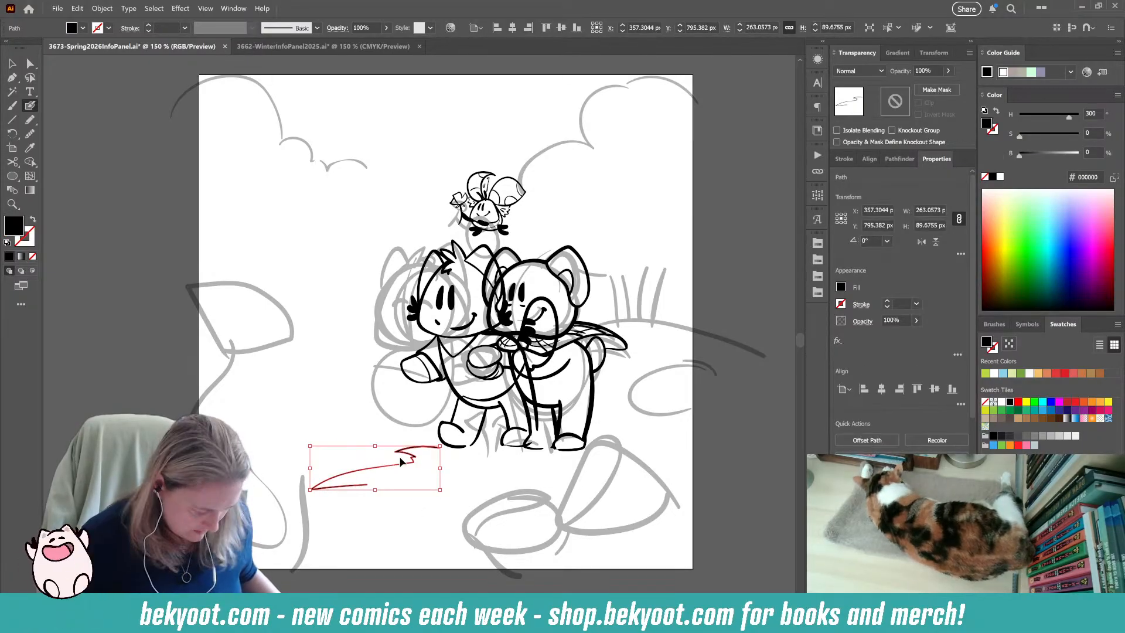
Cut the jagged ground line and paste it in front inside the isolated group of inked characters.
{"action": "key", "text": "ctrl+z"}
{"action": "key", "text": "v"}
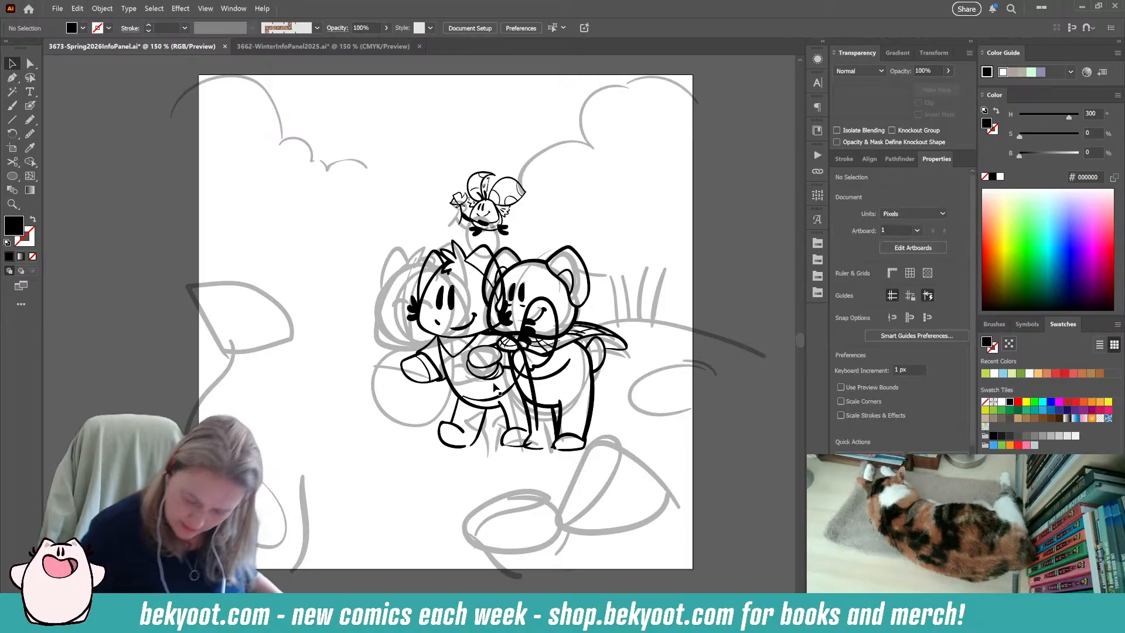
{"action": "left_click", "coordinate": [504, 397]}
{"action": "double_click", "coordinate": [504, 398]}
{"action": "scroll", "coordinate": [477, 467], "scroll_direction": "down", "scroll_amount": 2}
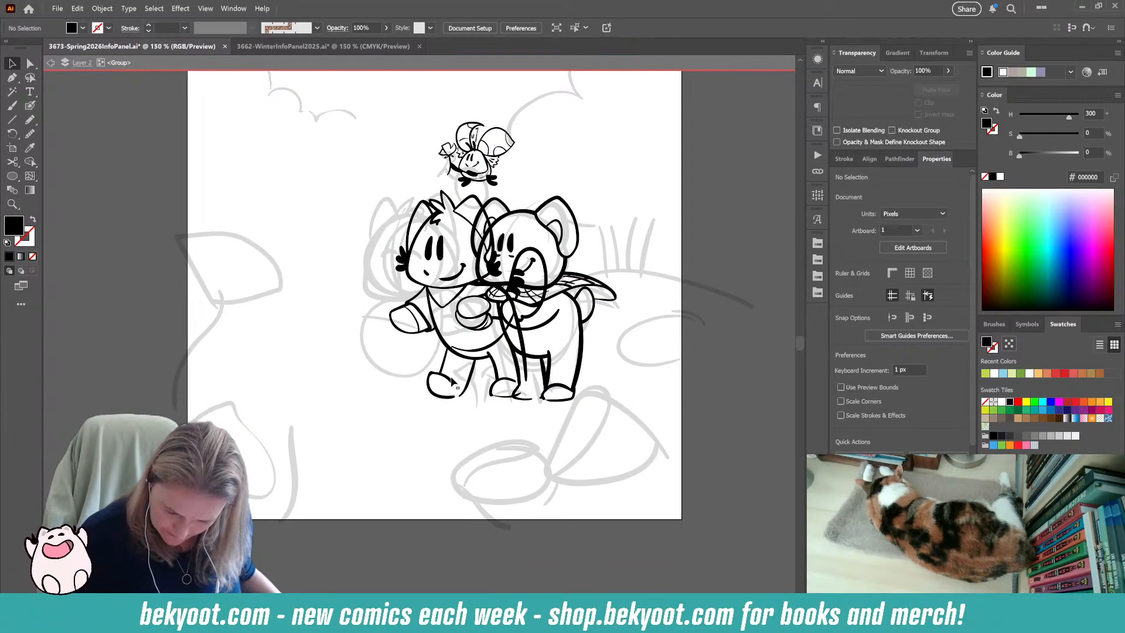
{"action": "key", "text": "ctrl+f"}
{"action": "left_click", "coordinate": [349, 488]}
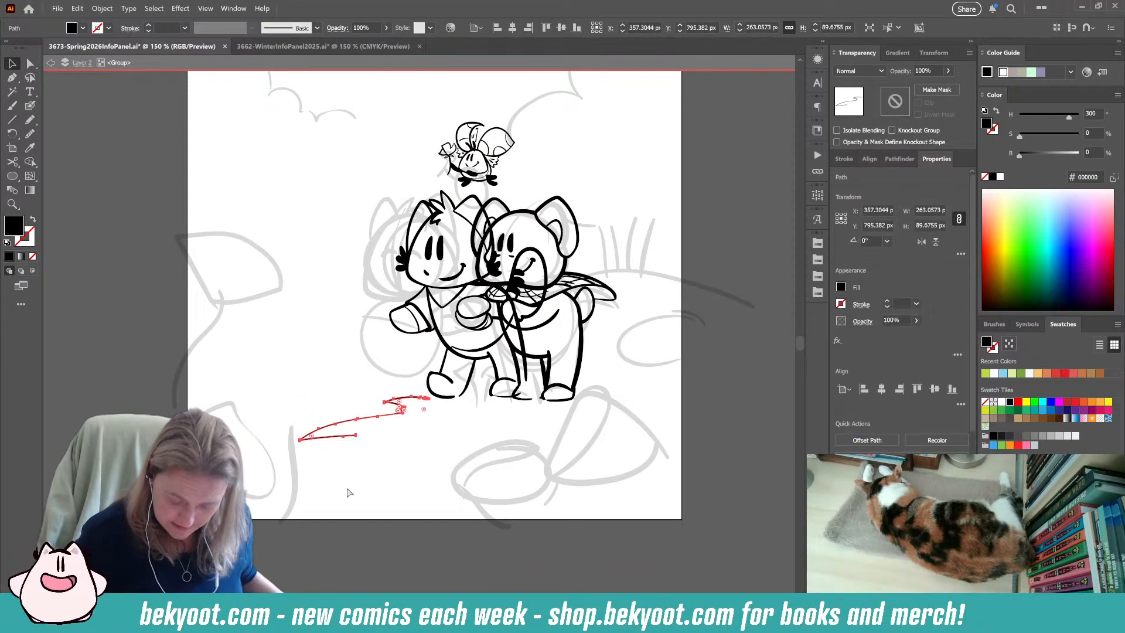
Brush more thin horizontal and jagged ground lines around and below both characters' feet with the Blob Brush.
{"action": "key", "text": "shift+b"}
{"action": "mouse_move", "coordinate": [554, 420]}
{"action": "left_mouse_down"}
{"action": "mouse_move", "coordinate": [512, 425]}
{"action": "mouse_move", "coordinate": [529, 432]}
{"action": "left_mouse_up"}
{"action": "key", "text": "ctrl+z"}
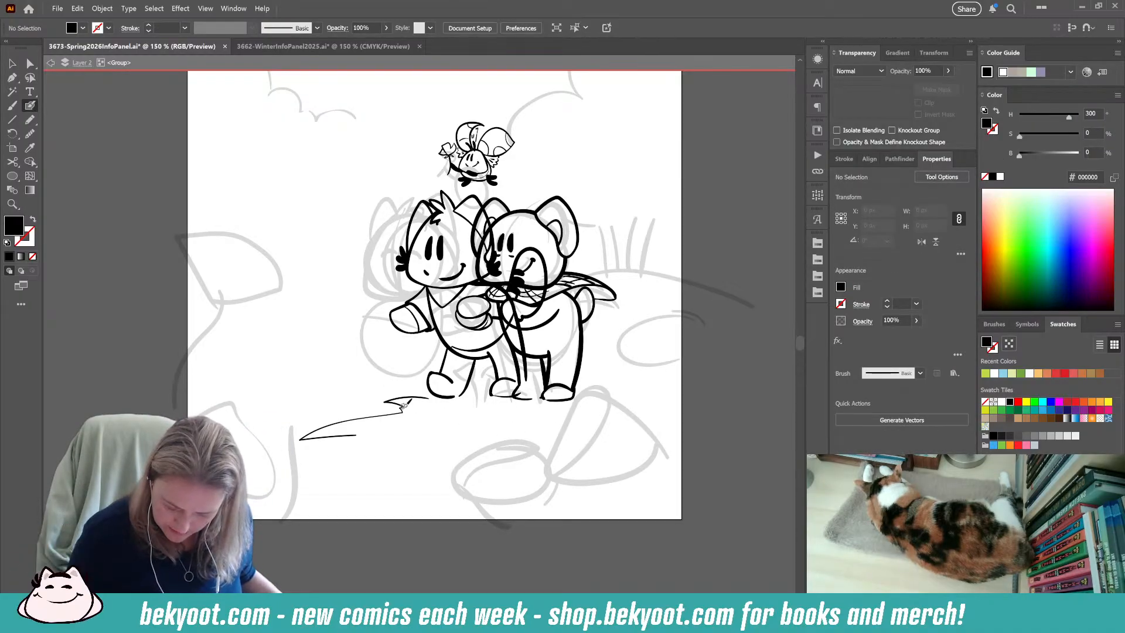
{"action": "mouse_move", "coordinate": [407, 406]}
{"action": "left_mouse_down"}
{"action": "mouse_move", "coordinate": [535, 421]}
{"action": "mouse_move", "coordinate": [362, 436]}
{"action": "left_mouse_up"}
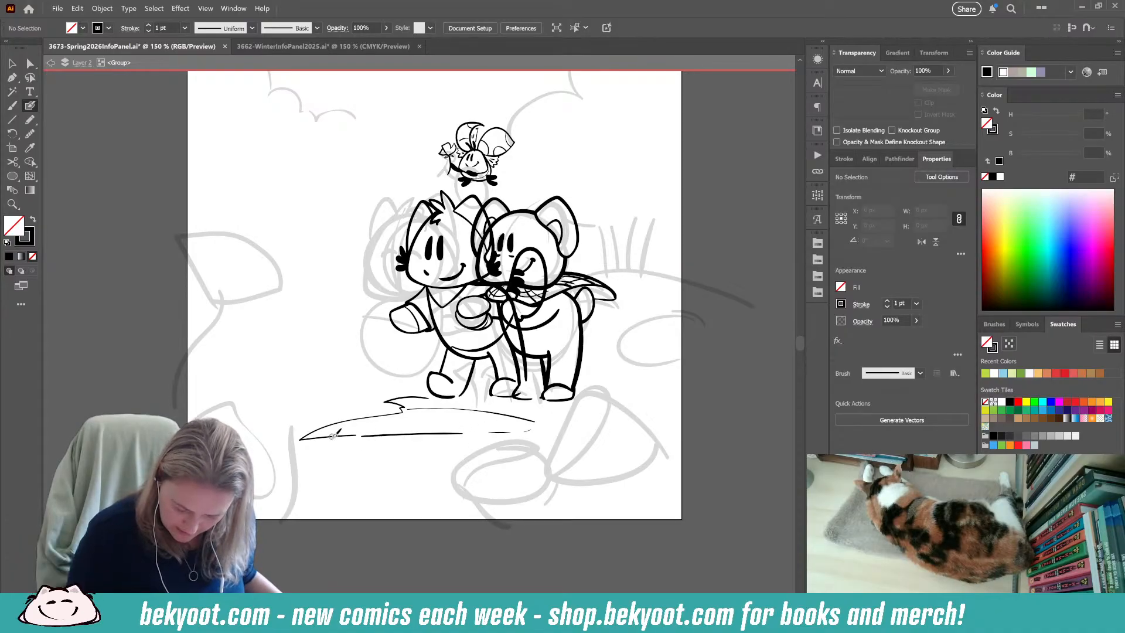
{"action": "left_click_drag", "start_coordinate": [346, 440], "coordinate": [265, 466]}
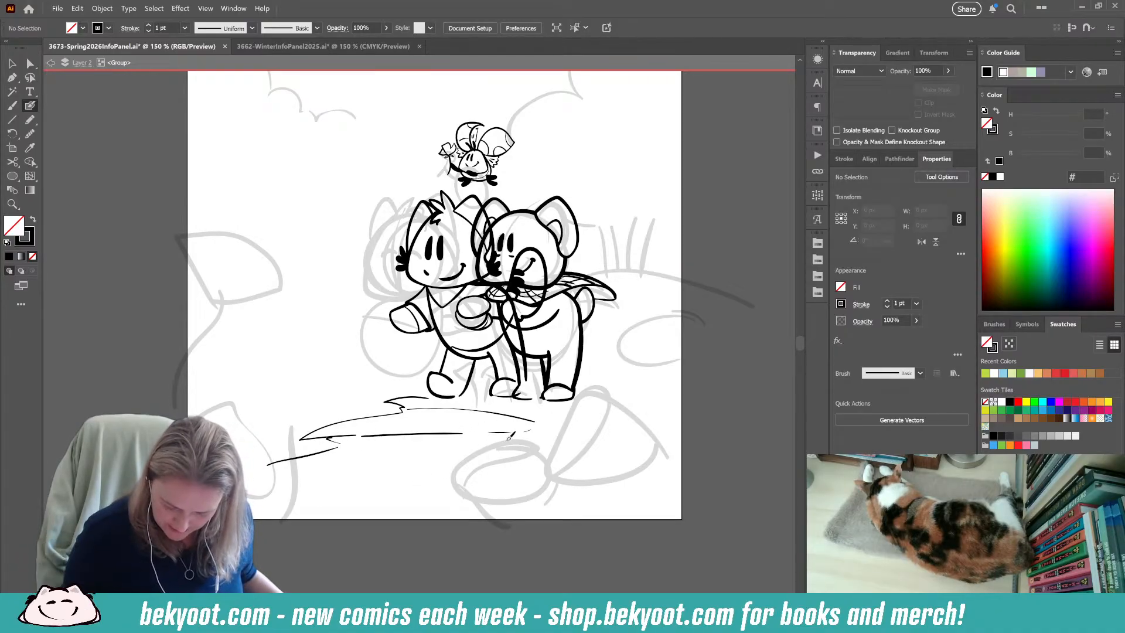
{"action": "mouse_move", "coordinate": [497, 450]}
{"action": "left_mouse_down"}
{"action": "mouse_move", "coordinate": [557, 477]}
{"action": "mouse_move", "coordinate": [504, 522]}
{"action": "left_mouse_up"}
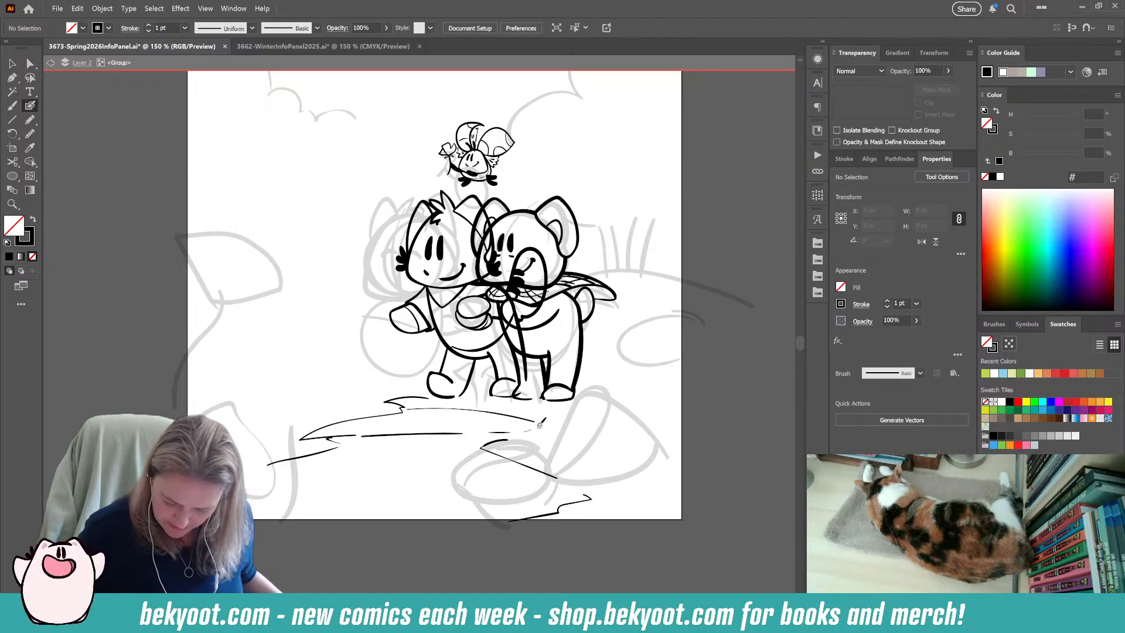
{"action": "left_click_drag", "start_coordinate": [604, 376], "coordinate": [650, 384]}
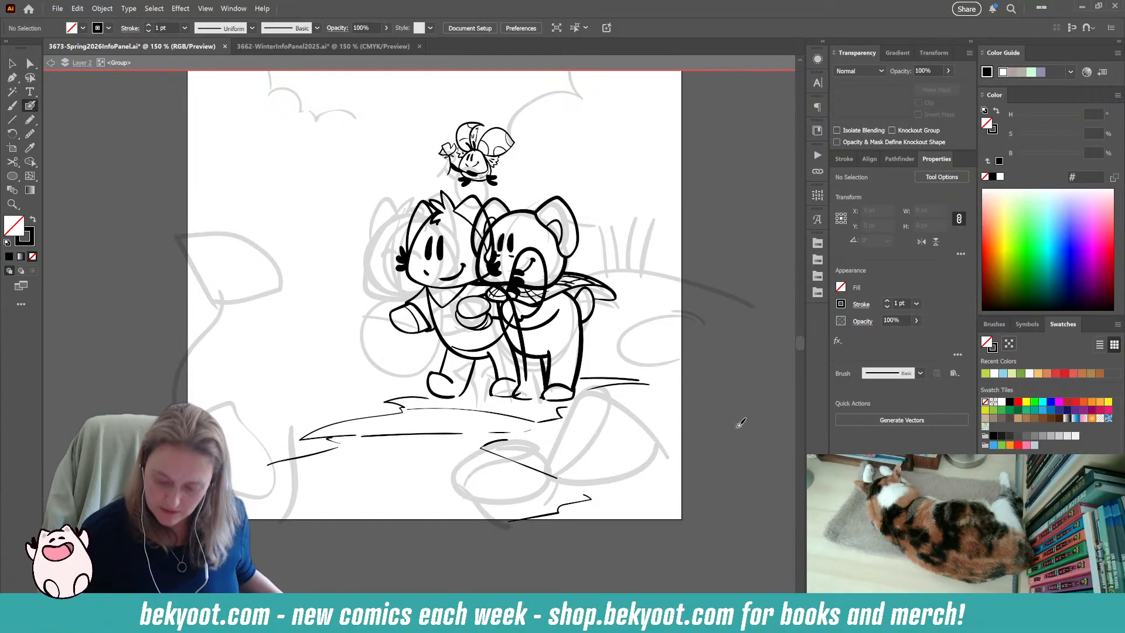
{"action": "mouse_move", "coordinate": [758, 309]}
{"action": "left_mouse_down"}
{"action": "mouse_move", "coordinate": [556, 306]}
{"action": "mouse_move", "coordinate": [454, 355]}
{"action": "mouse_move", "coordinate": [331, 488]}
{"action": "mouse_move", "coordinate": [305, 540]}
{"action": "mouse_move", "coordinate": [376, 490]}
{"action": "mouse_move", "coordinate": [304, 445]}
{"action": "left_mouse_up"}
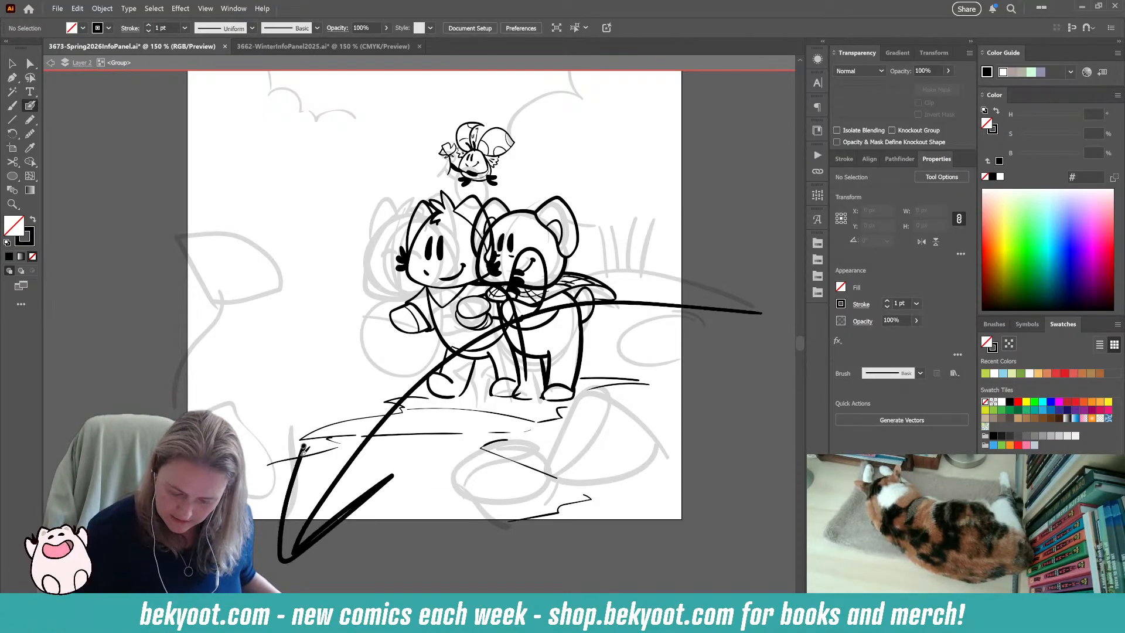
{"action": "key", "text": "ctrl+z"}
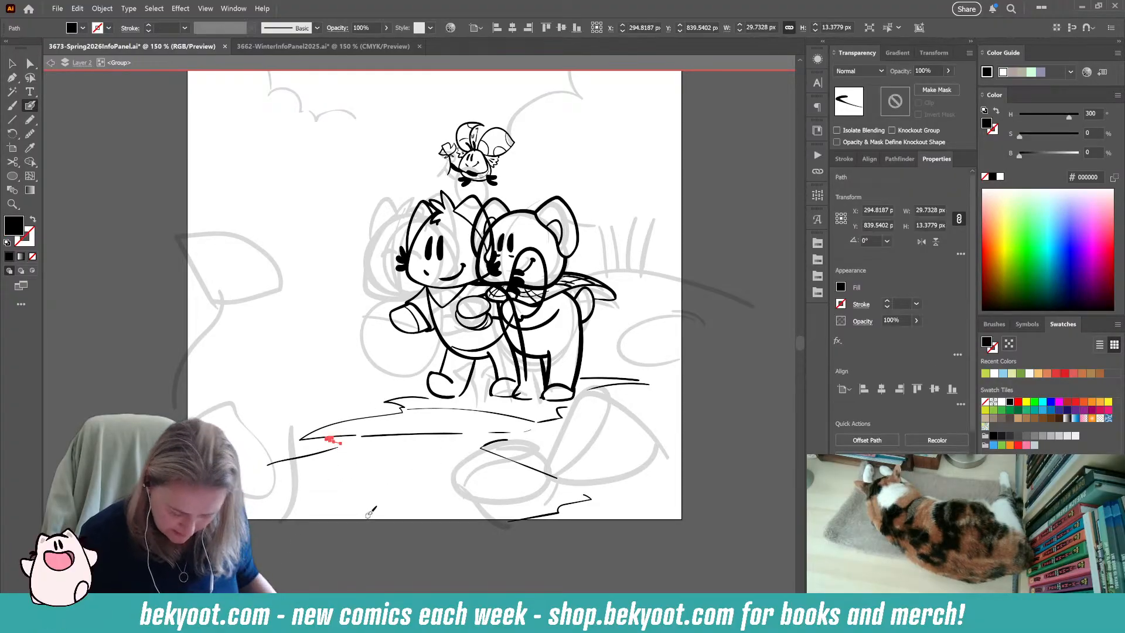
Touch up the pointed ledge at the left end of the ground lines and the crack below the characters with short strokes.
{"action": "key", "text": "shift+x"}
{"action": "mouse_move", "coordinate": [320, 436]}
{"action": "left_mouse_down"}
{"action": "mouse_move", "coordinate": [359, 442]}
{"action": "mouse_move", "coordinate": [431, 398]}
{"action": "left_mouse_up"}
{"action": "key", "text": "shift+x"}
{"action": "key", "text": "shift+x"}
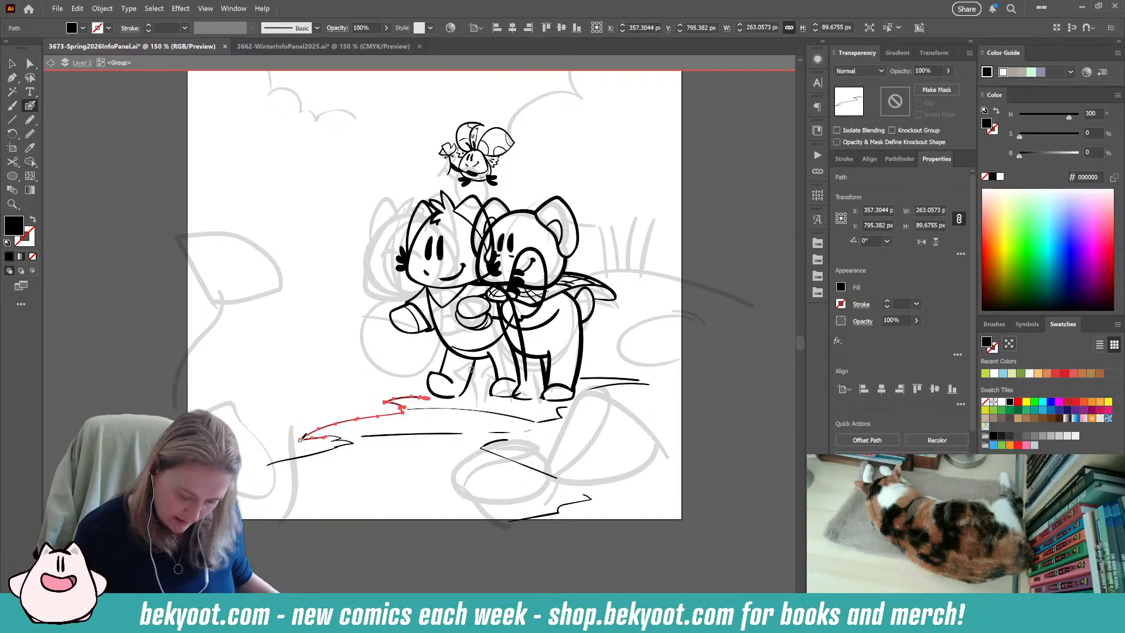
{"action": "left_click", "coordinate": [350, 540], "text": "ctrl"}
{"action": "mouse_move", "coordinate": [437, 546]}
{"action": "left_mouse_down"}
{"action": "mouse_move", "coordinate": [399, 519]}
{"action": "mouse_move", "coordinate": [381, 527]}
{"action": "left_mouse_up"}
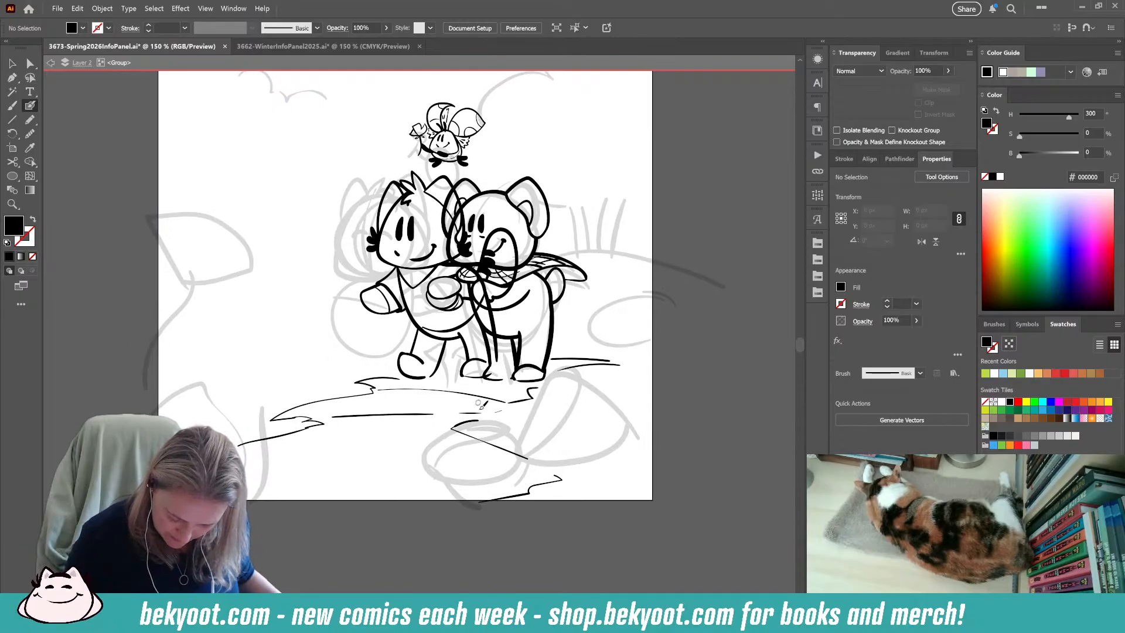
{"action": "left_click", "coordinate": [469, 434], "text": "ctrl"}
{"action": "left_click", "coordinate": [331, 460], "text": "ctrl"}
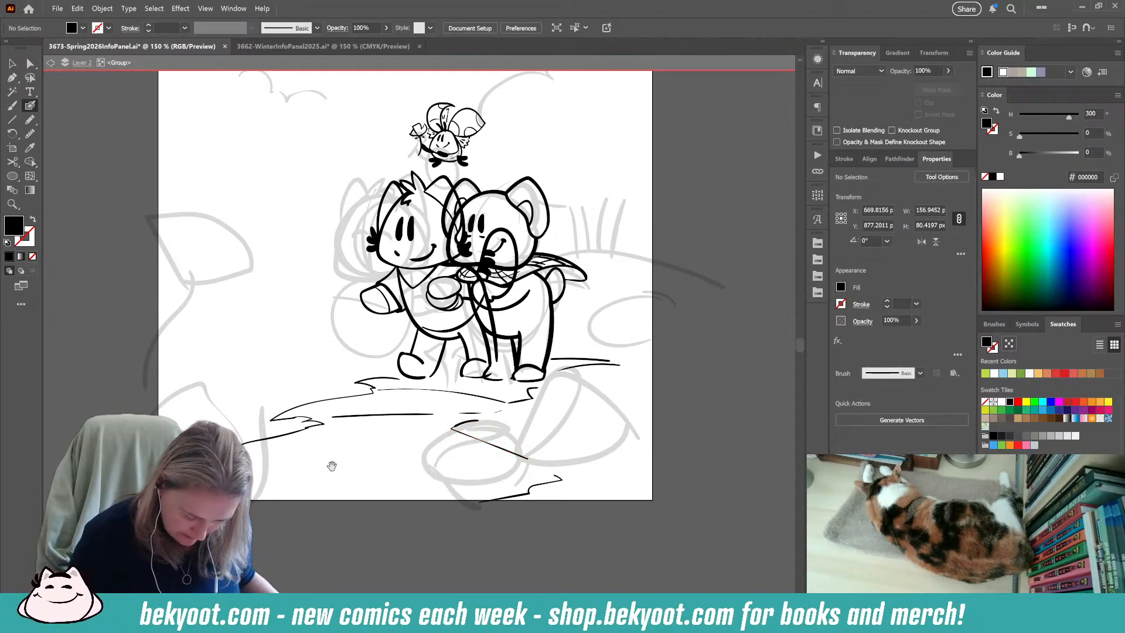
{"action": "left_click_drag", "start_coordinate": [329, 464], "coordinate": [363, 444]}
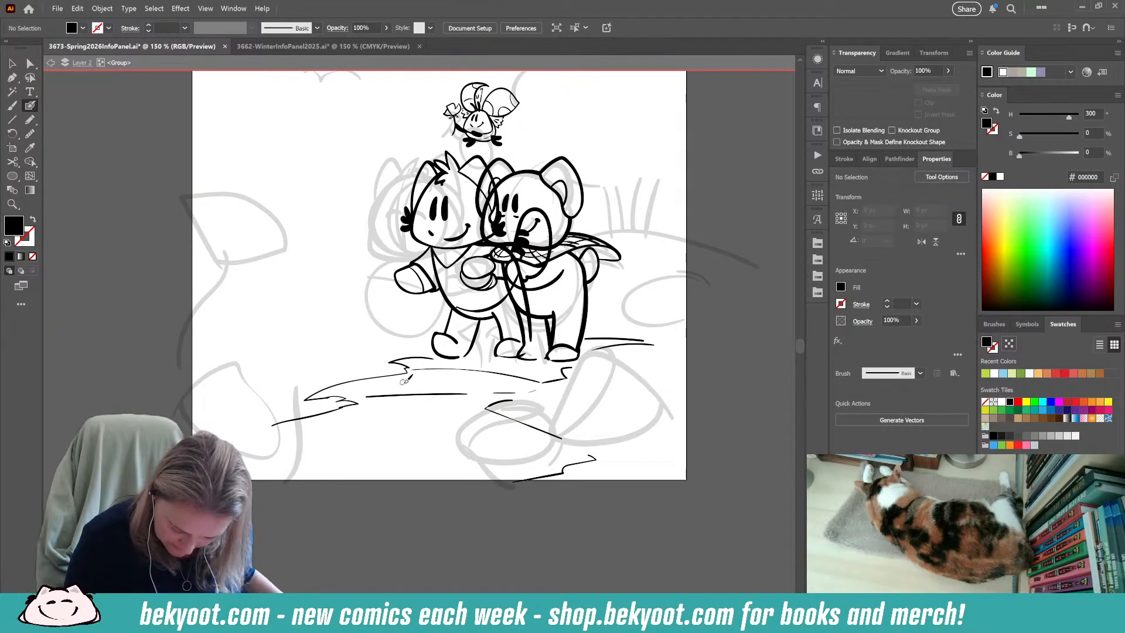
{"action": "left_click_drag", "start_coordinate": [406, 384], "coordinate": [415, 382]}
{"action": "left_click", "coordinate": [427, 382]}
{"action": "left_click", "coordinate": [435, 382]}
{"action": "key", "text": "ctrl+z"}
{"action": "key", "text": "ctrl+z"}
{"action": "key", "text": "ctrl+z"}
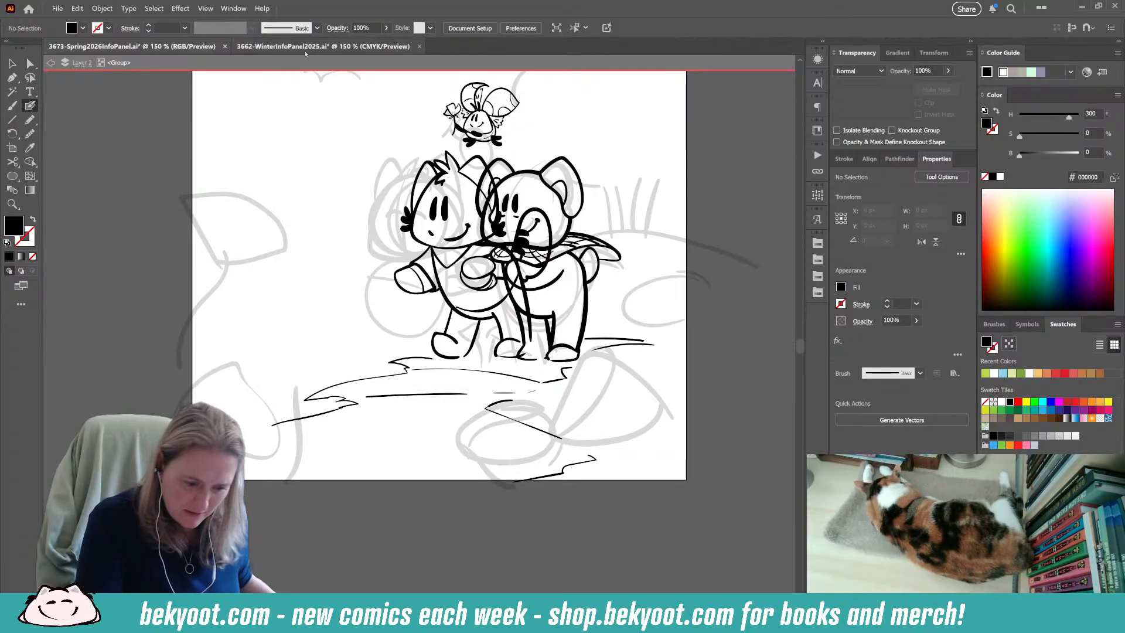
Switch to the Winter 2025 info panel document, select its artwork group and examine the characters' linework up close.
{"action": "left_click", "coordinate": [323, 46]}
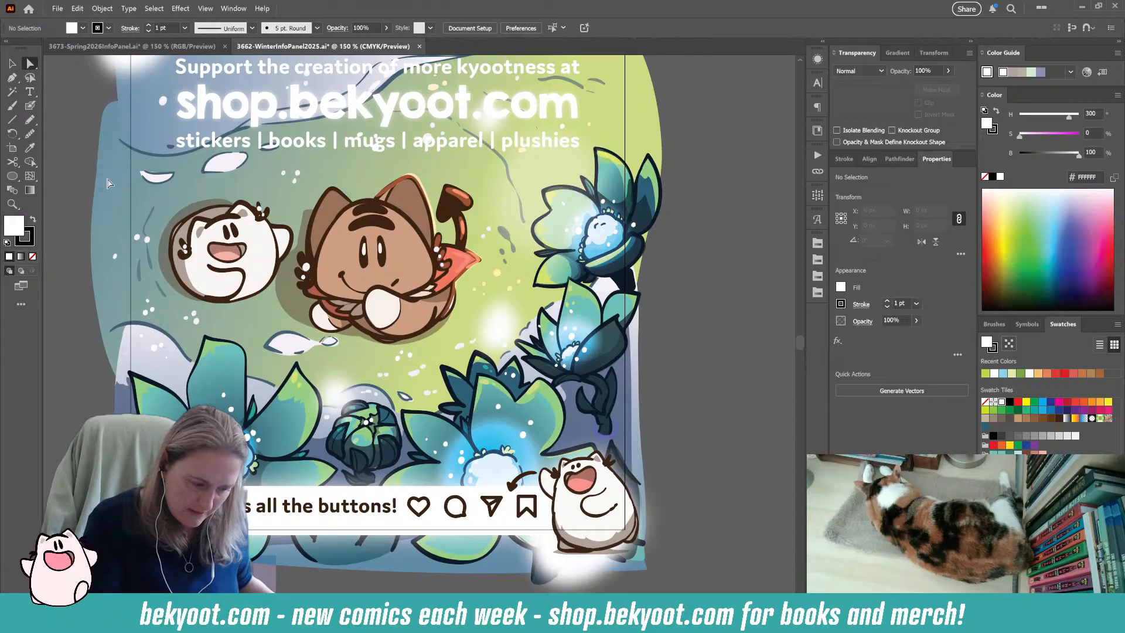
{"action": "key", "text": "v"}
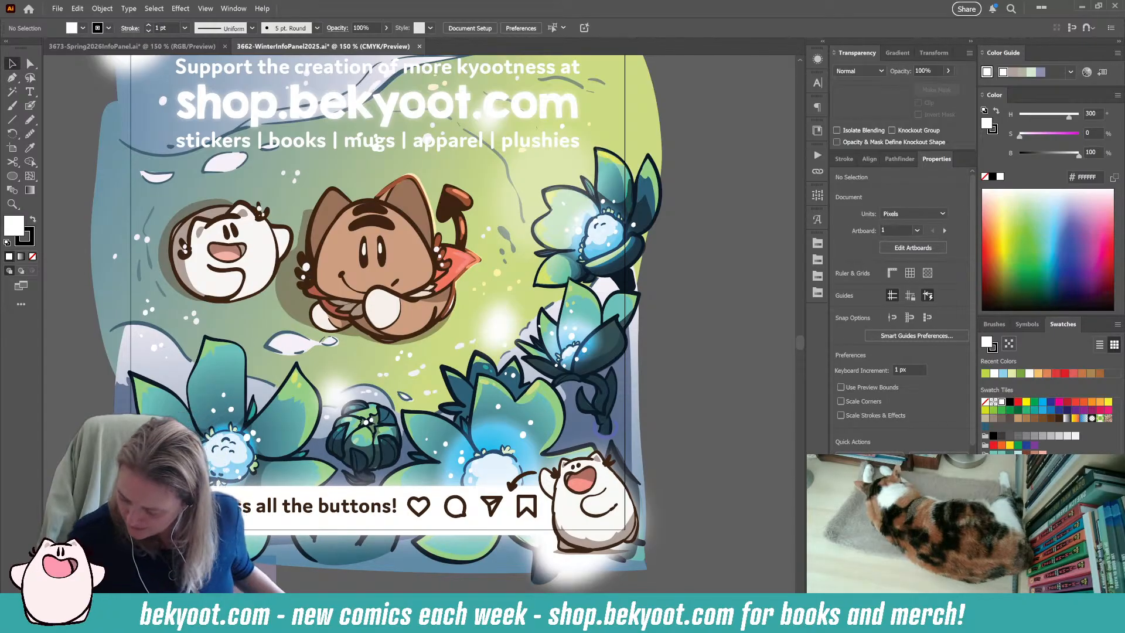
{"action": "left_click", "coordinate": [417, 378]}
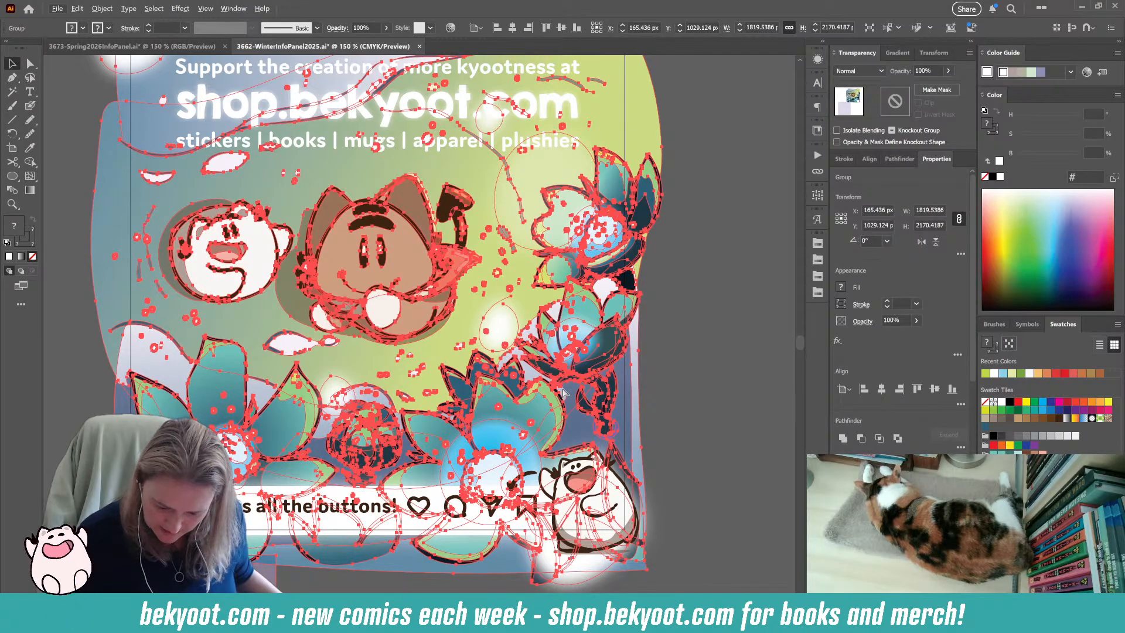
{"action": "key", "text": "ctrl+c"}
{"action": "key", "text": "ctrl+c"}
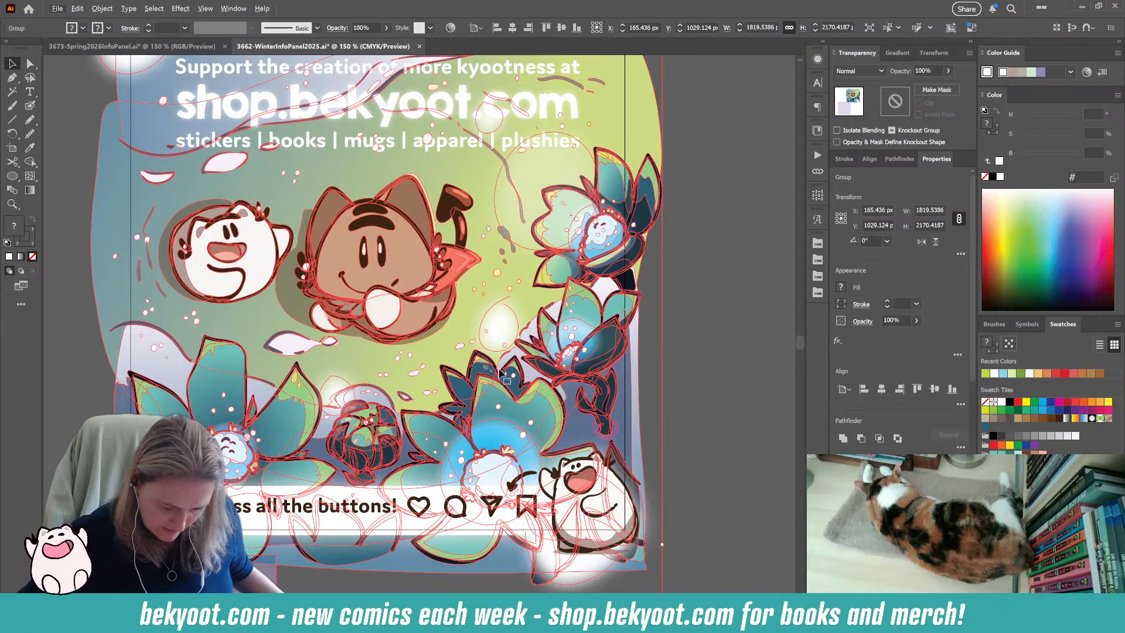
{"action": "scroll", "coordinate": [308, 266], "scroll_direction": "up", "scroll_amount": 8}
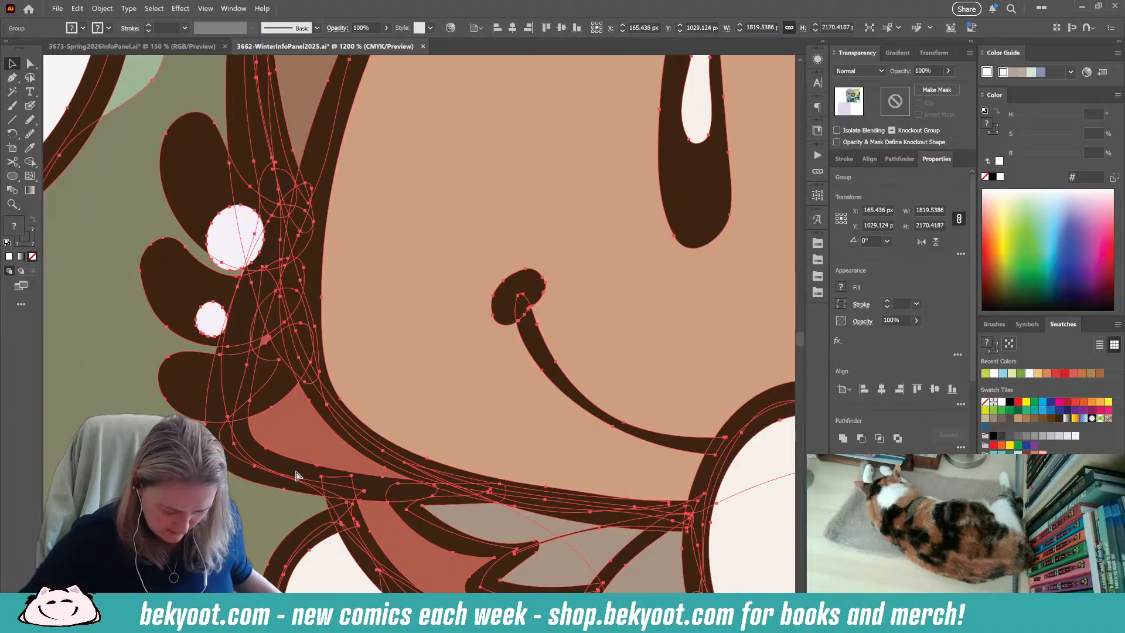
{"action": "scroll", "coordinate": [504, 452], "scroll_direction": "down", "scroll_amount": 3}
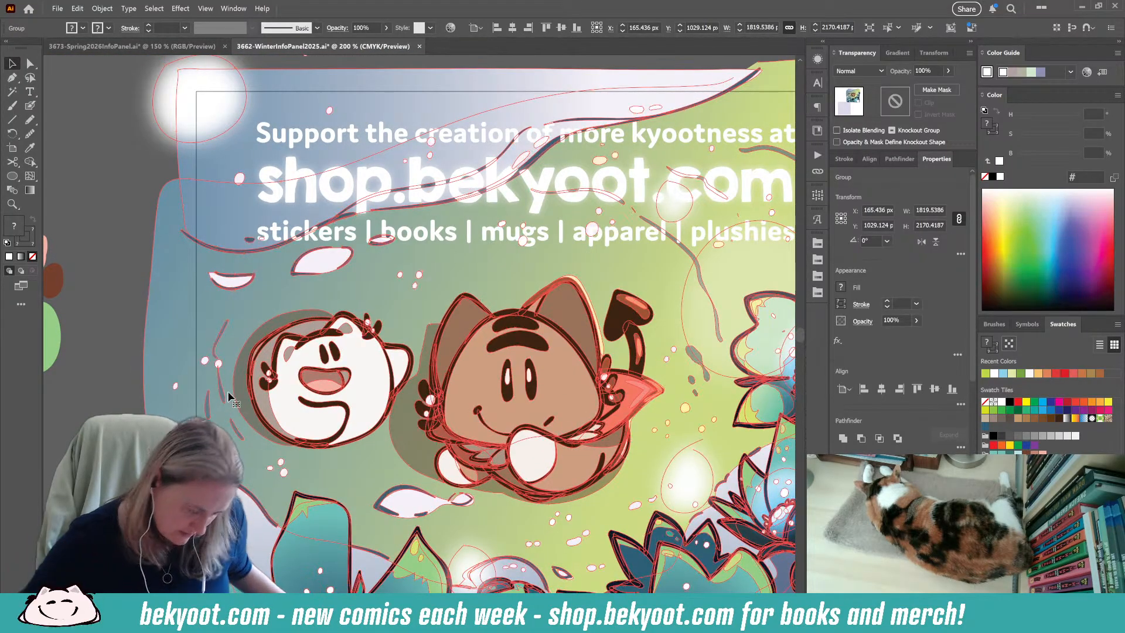
Switch back to the Spring 2026 info panel document and activate the Blob Brush for the isolated character group.
{"action": "left_click", "coordinate": [93, 48]}
{"action": "scroll", "coordinate": [503, 392], "scroll_direction": "up", "scroll_amount": 1}
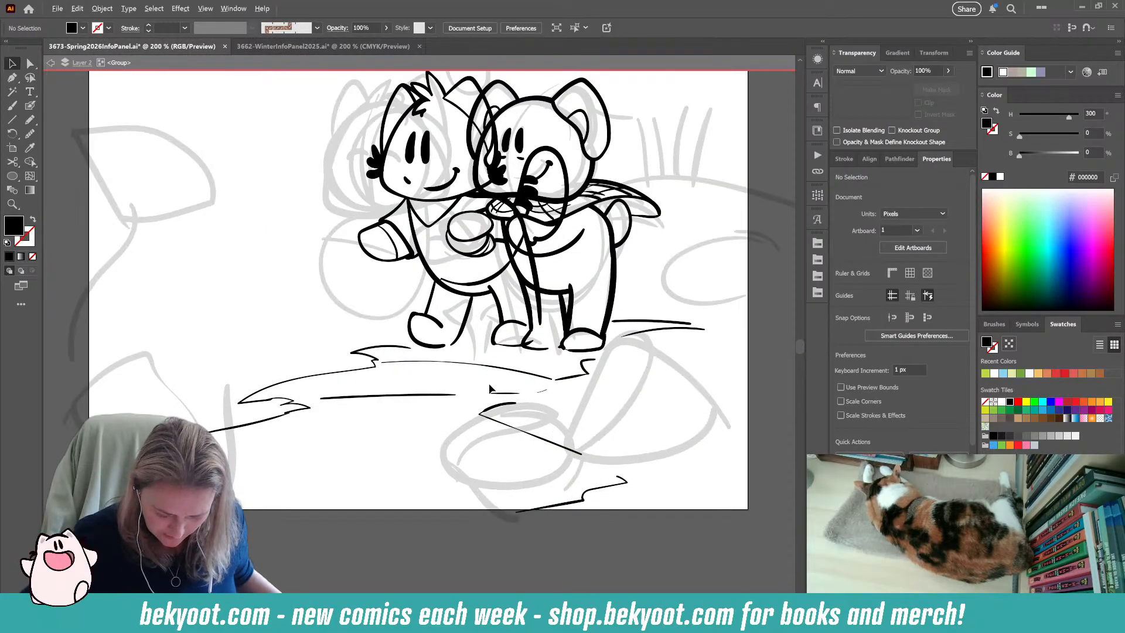
{"action": "left_click", "coordinate": [30, 105]}
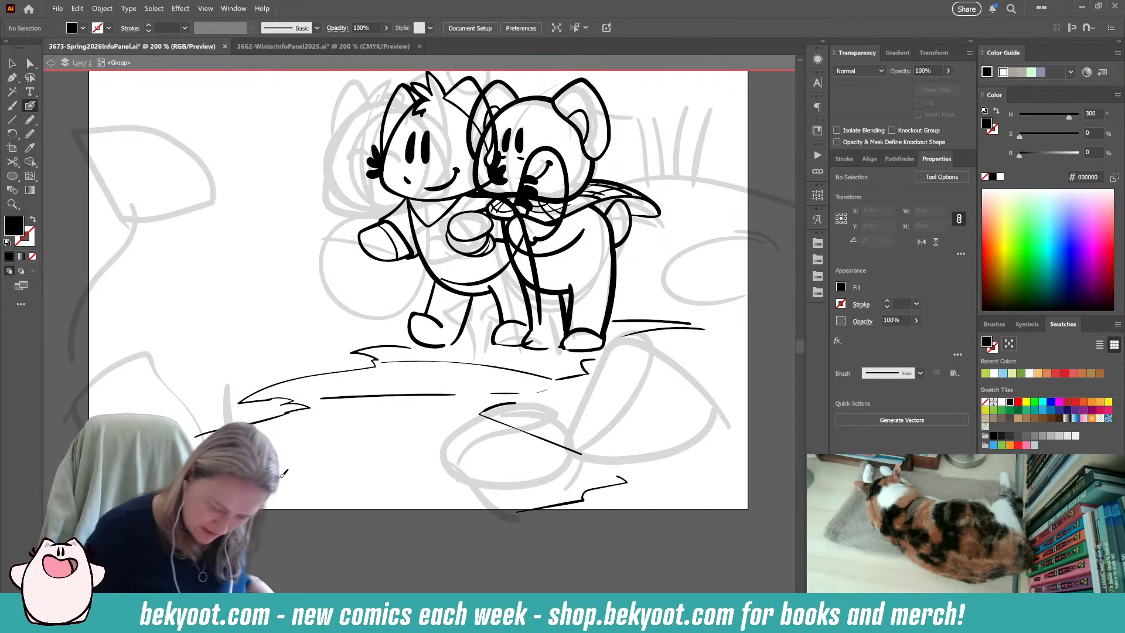
{"action": "left_click_drag", "start_coordinate": [334, 434], "coordinate": [420, 412]}
{"action": "mouse_move", "coordinate": [278, 350]}
{"action": "left_mouse_down"}
{"action": "mouse_move", "coordinate": [301, 340]}
{"action": "mouse_move", "coordinate": [301, 353]}
{"action": "mouse_move", "coordinate": [319, 349]}
{"action": "mouse_move", "coordinate": [302, 365]}
{"action": "mouse_move", "coordinate": [339, 376]}
{"action": "left_mouse_up"}
{"action": "key", "text": "shift+x"}
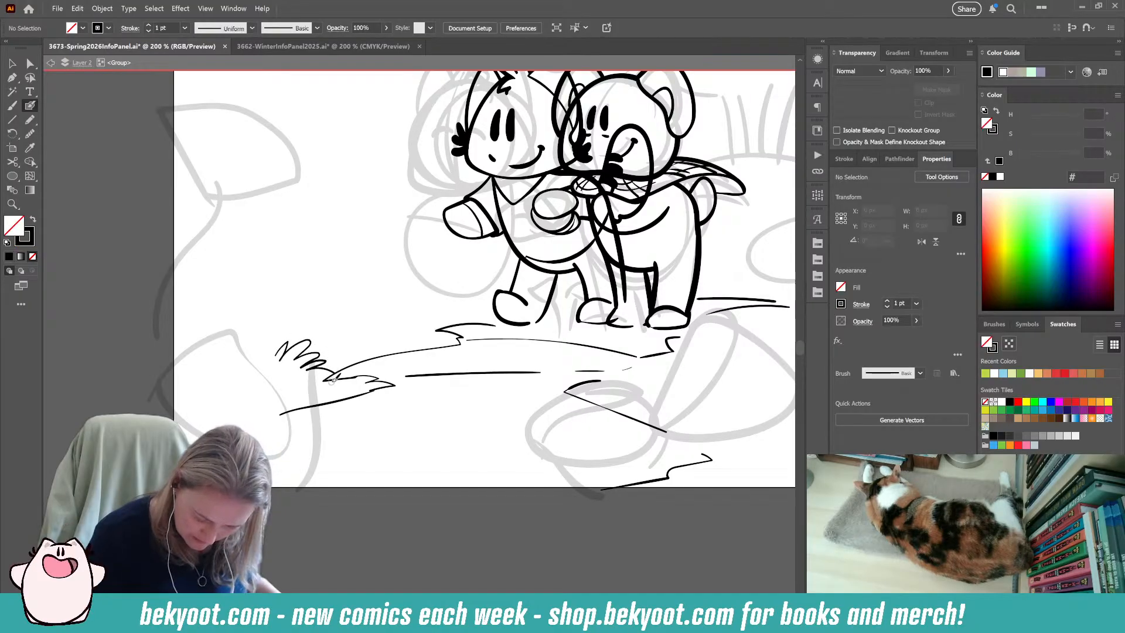
{"action": "key", "text": "ctrl+z"}
{"action": "key", "text": "ctrl+z"}
{"action": "key", "text": "ctrl+z"}
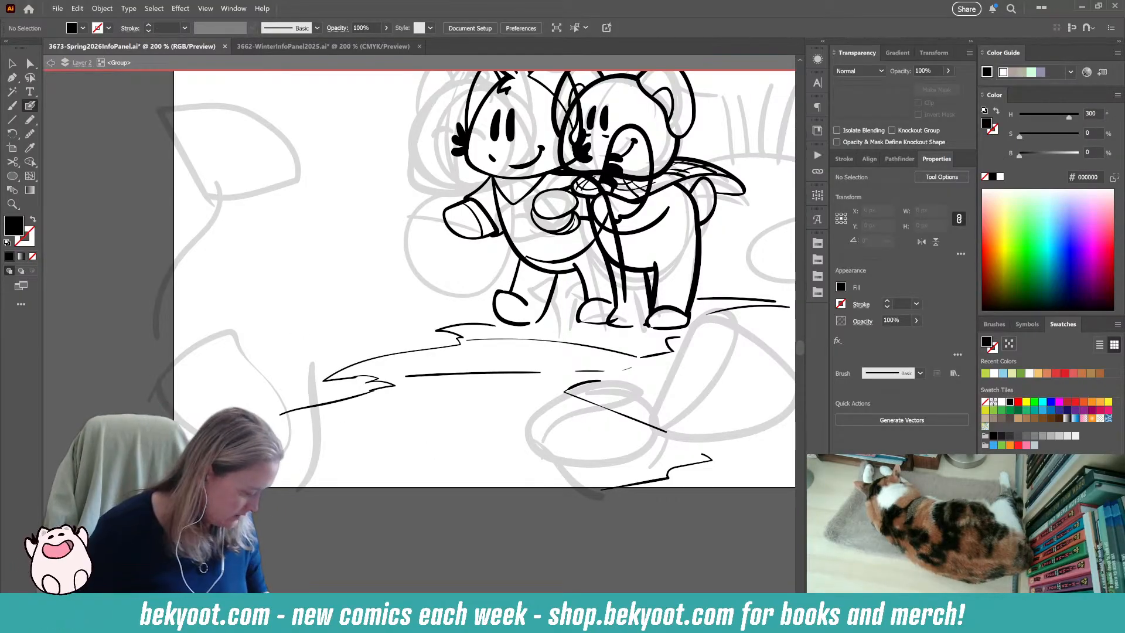
{"action": "key", "text": "Return"}
{"action": "key", "text": "Escape"}
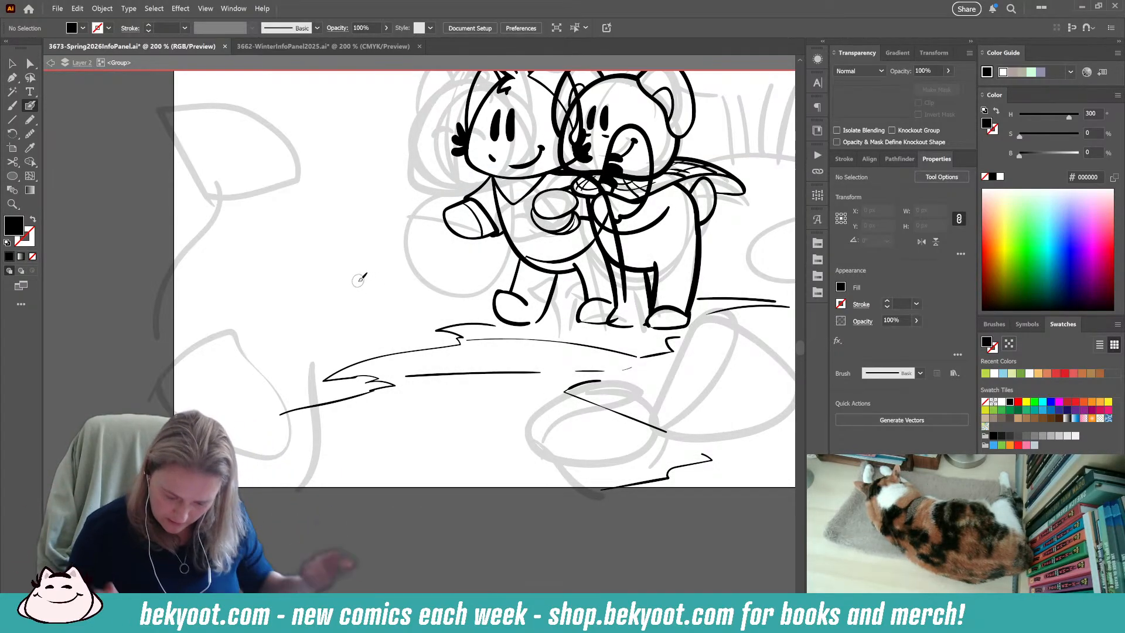
Draw a thin, filled black contact shadow beneath the left character's feet with the Pencil tool, redoing unsatisfactory outlines.
{"action": "left_click_drag", "start_coordinate": [434, 441], "coordinate": [308, 470]}
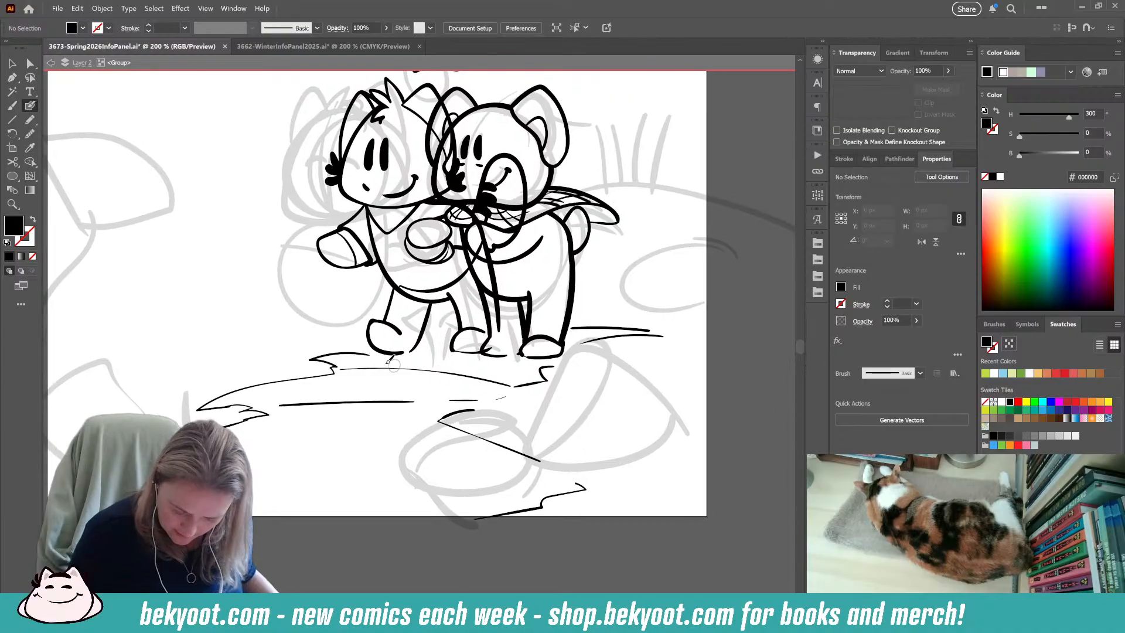
{"action": "key", "text": "n"}
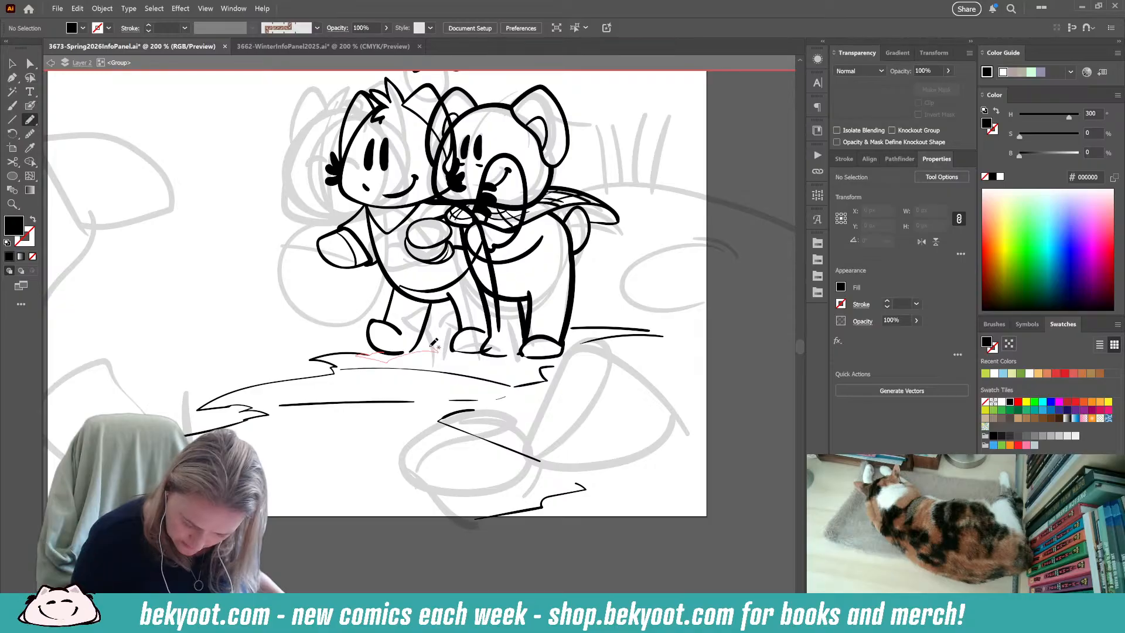
{"action": "left_click_drag", "start_coordinate": [412, 350], "coordinate": [387, 354]}
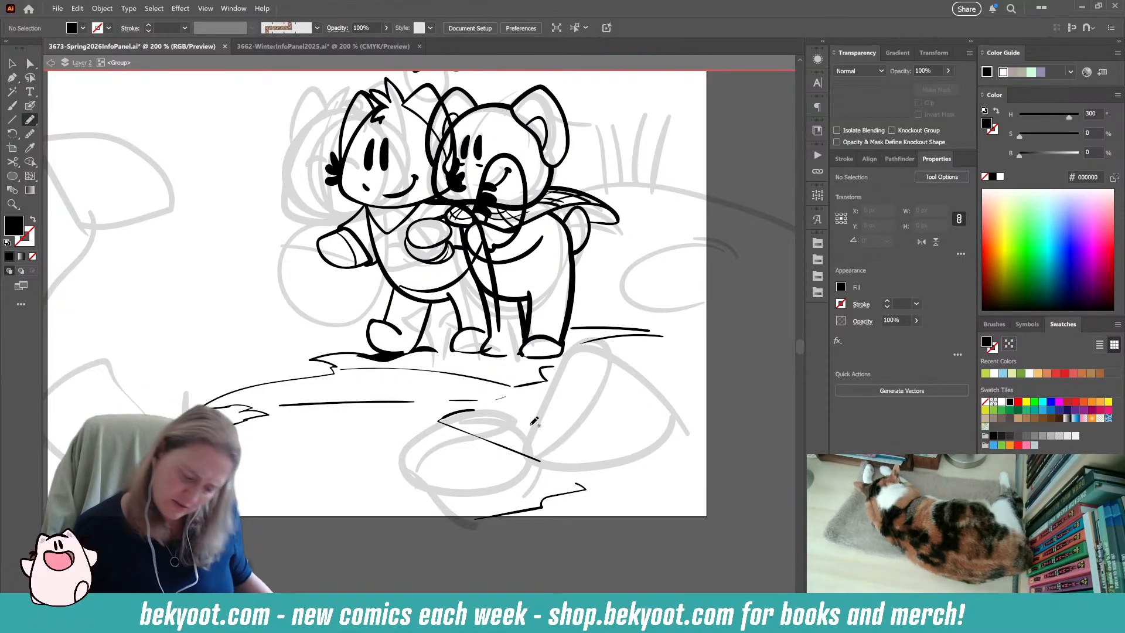
{"action": "key", "text": "ctrl+z"}
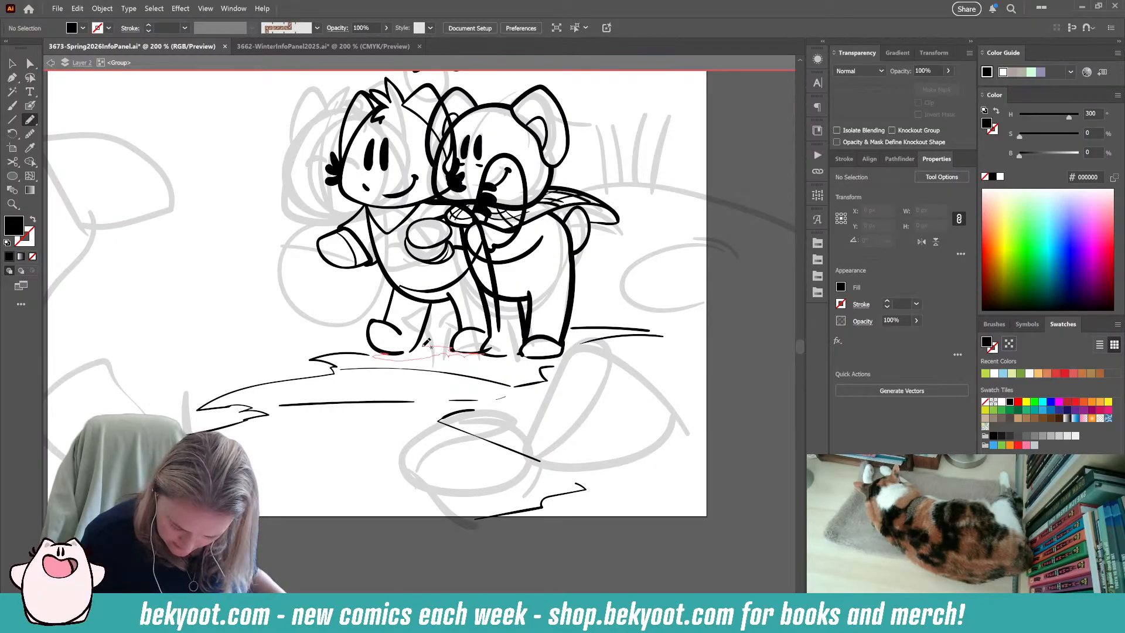
{"action": "left_click_drag", "start_coordinate": [388, 350], "coordinate": [382, 353]}
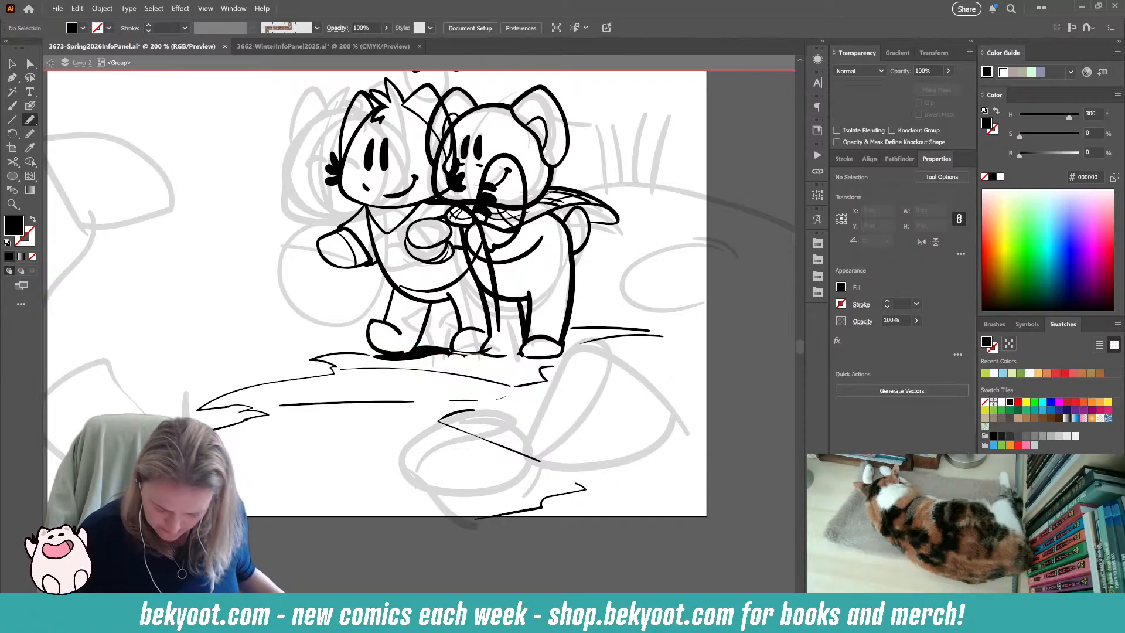
{"action": "key", "text": "ctrl+z"}
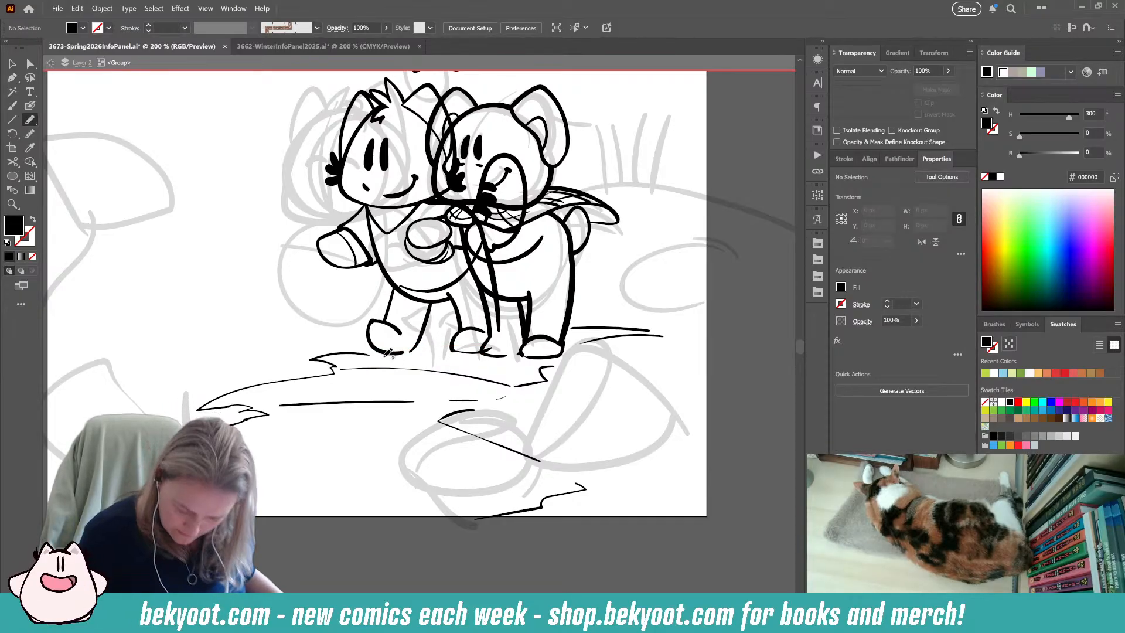
{"action": "left_click_drag", "start_coordinate": [427, 355], "coordinate": [481, 356]}
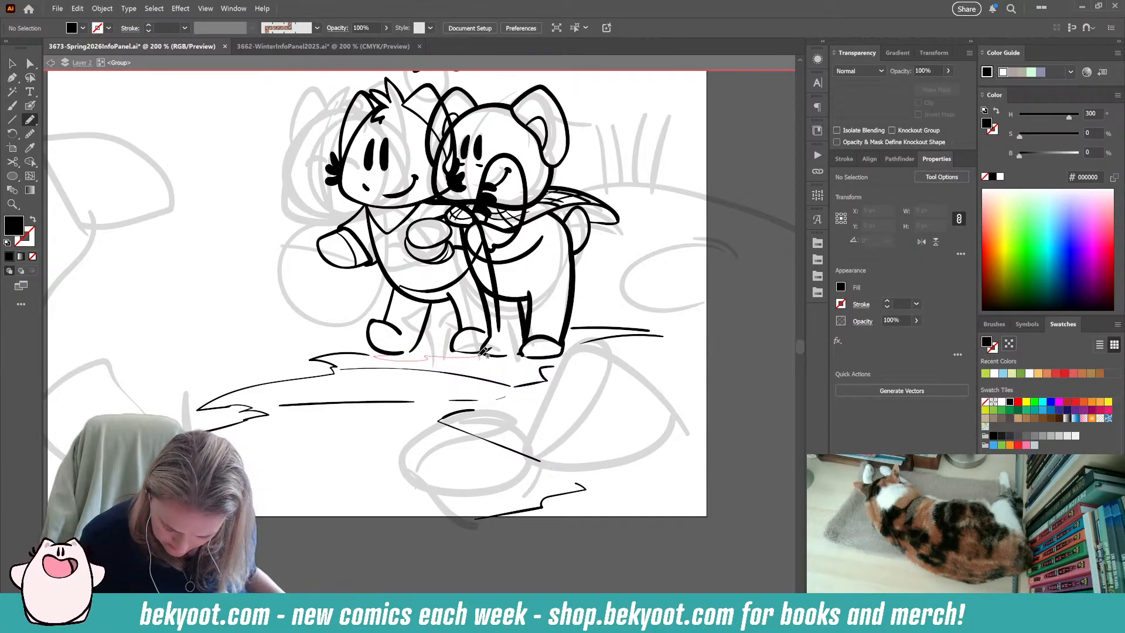
{"action": "left_click_drag", "start_coordinate": [394, 351], "coordinate": [380, 353]}
{"action": "left_click", "coordinate": [421, 356], "text": "ctrl"}
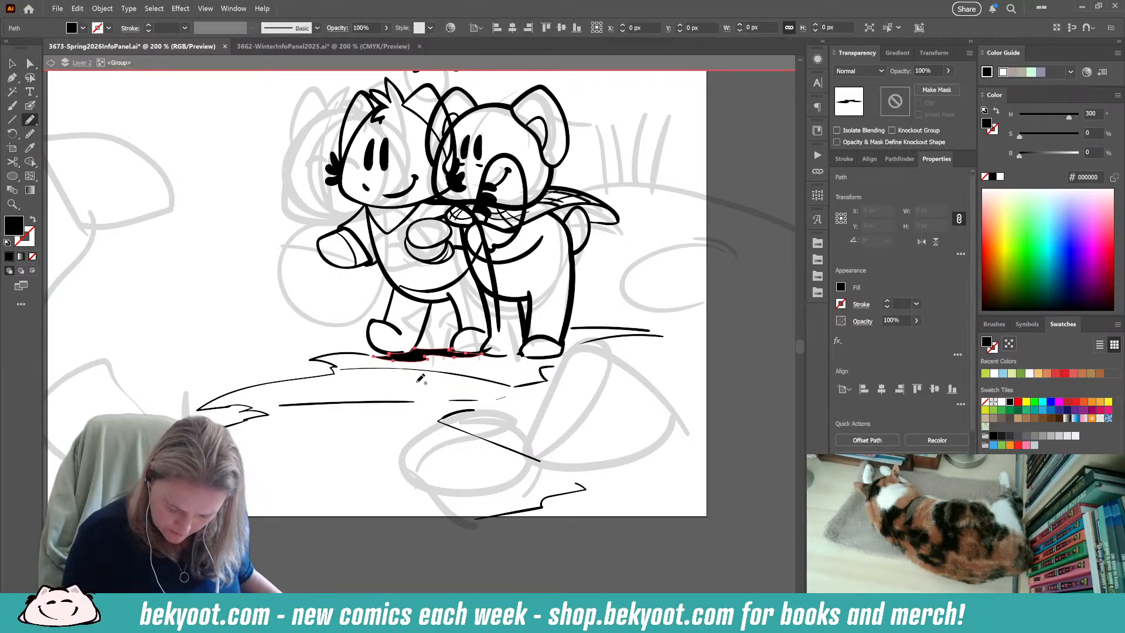
Shift an anchor point on the upper edge of the left character's foot shadow with Direct Selection, and clear the selection.
{"action": "left_click", "coordinate": [29, 66]}
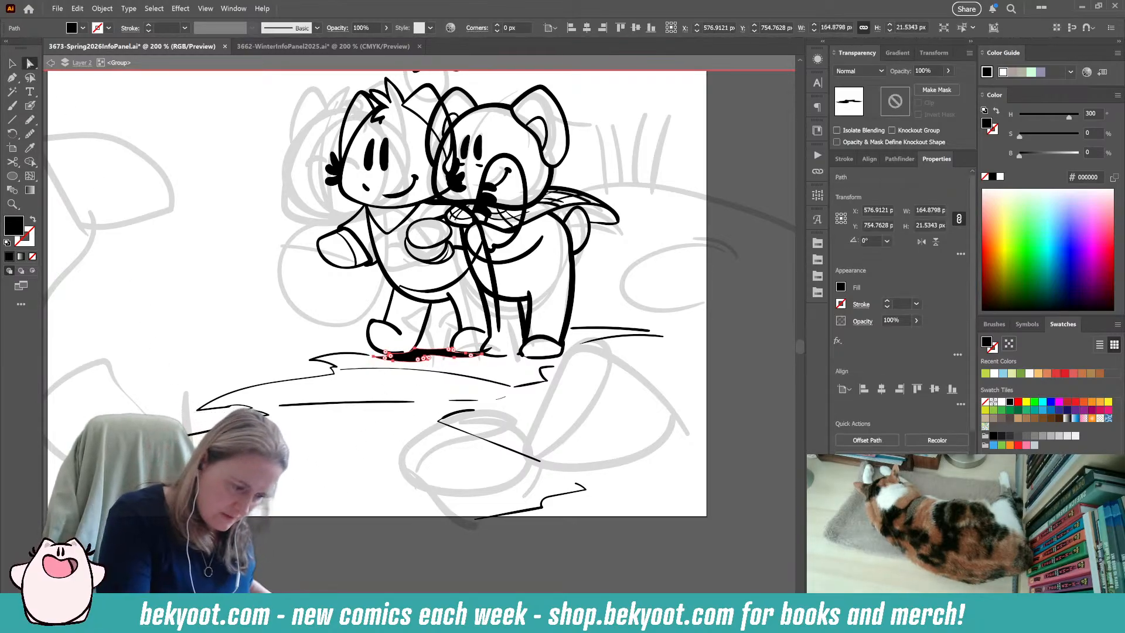
{"action": "left_click", "coordinate": [450, 352]}
{"action": "mouse_move", "coordinate": [449, 351]}
{"action": "left_mouse_down"}
{"action": "mouse_move", "coordinate": [485, 352]}
{"action": "mouse_move", "coordinate": [453, 350]}
{"action": "left_mouse_up"}
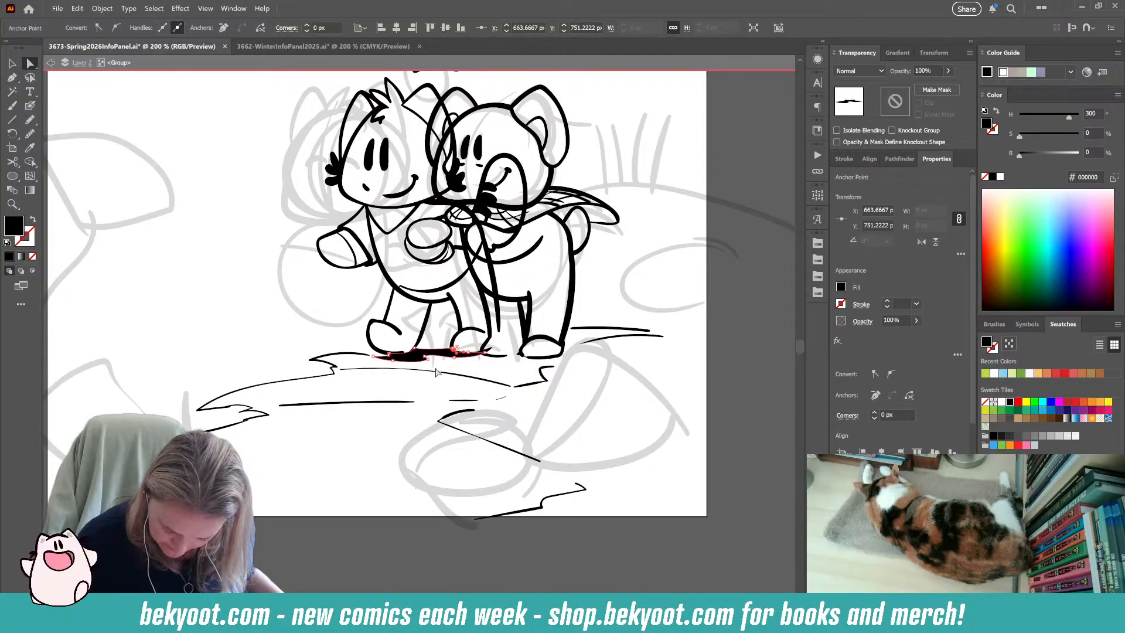
{"action": "left_click", "coordinate": [393, 416]}
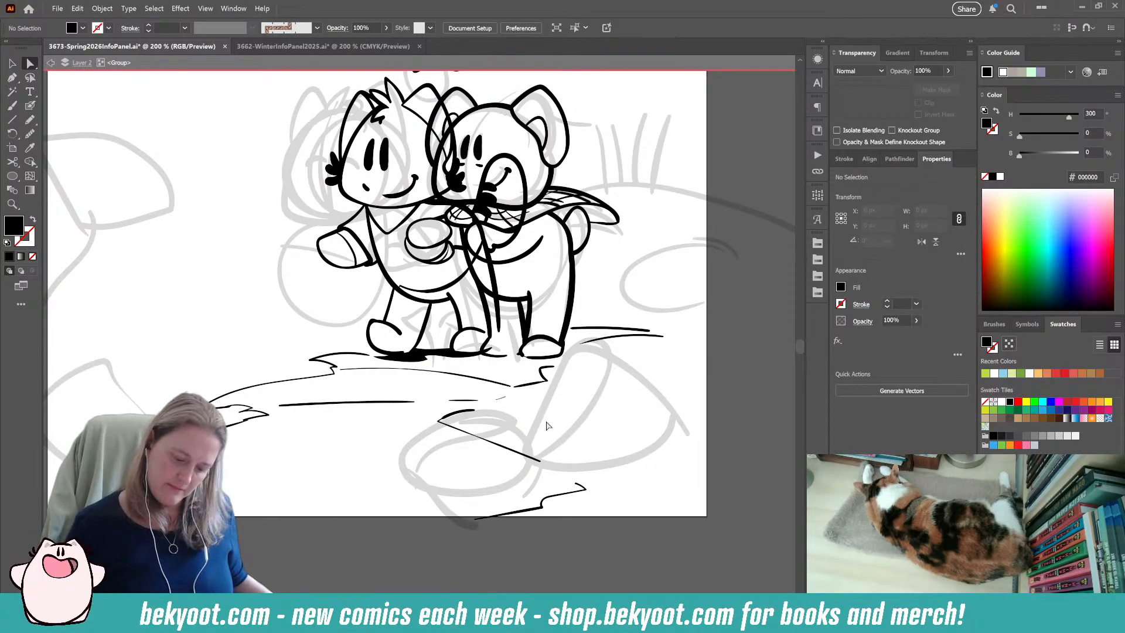
{"action": "left_click", "coordinate": [498, 352]}
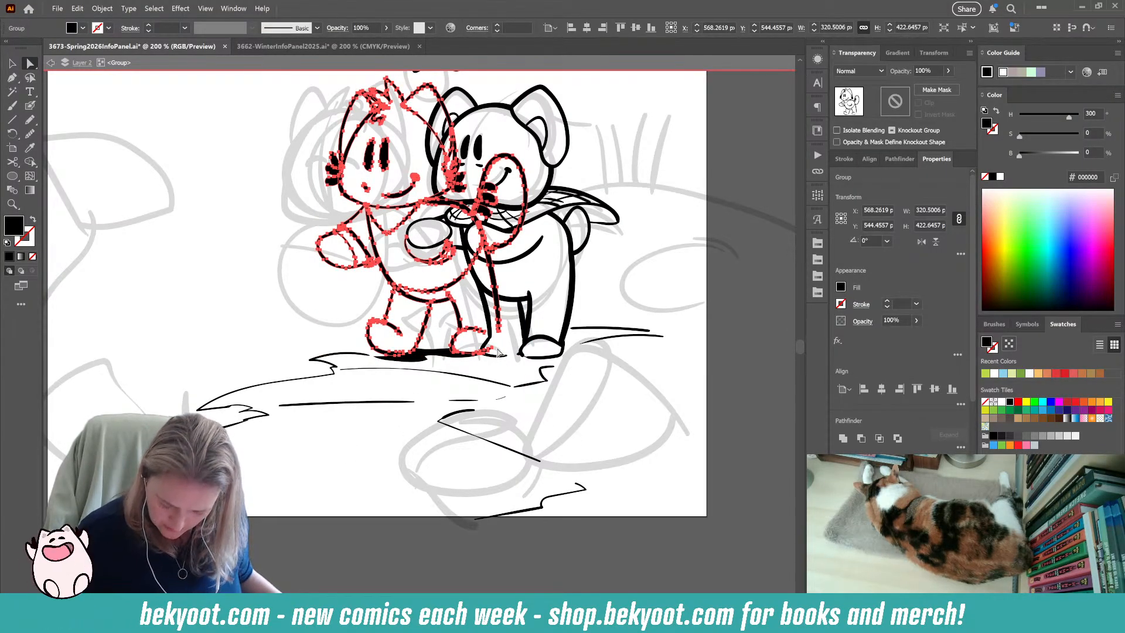
{"action": "left_click", "coordinate": [440, 421], "text": "ctrl"}
{"action": "left_click", "coordinate": [344, 492], "text": "ctrl"}
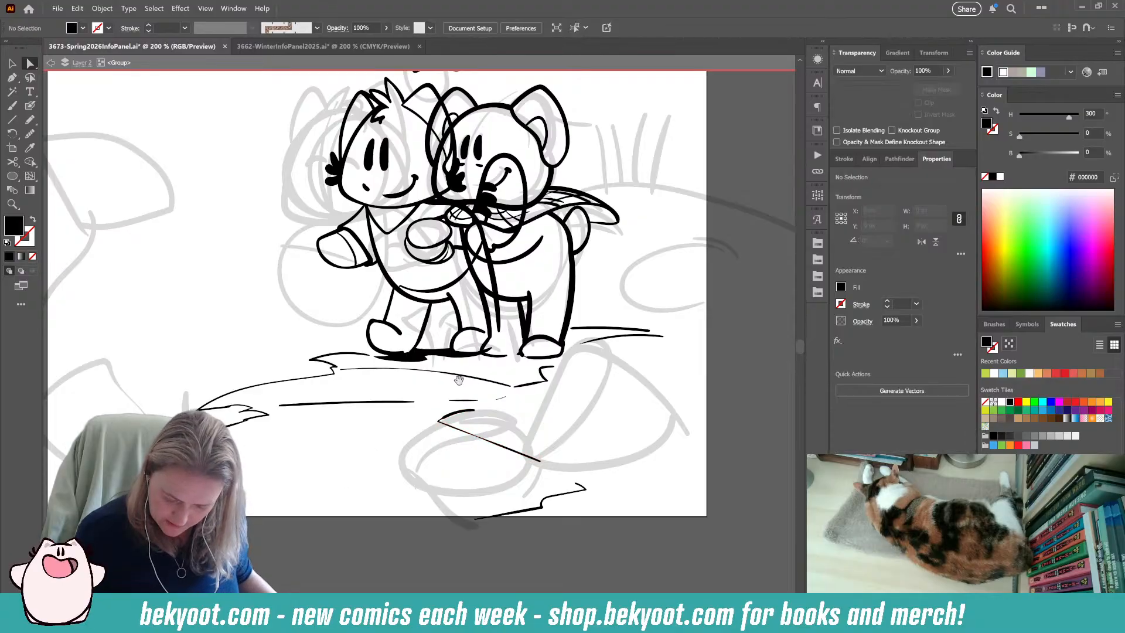
Brush a row of short dashes below the feet and pencil a filled black shadow under the right character's feet.
{"action": "left_click_drag", "start_coordinate": [461, 381], "coordinate": [474, 384]}
{"action": "key", "text": "shift+b"}
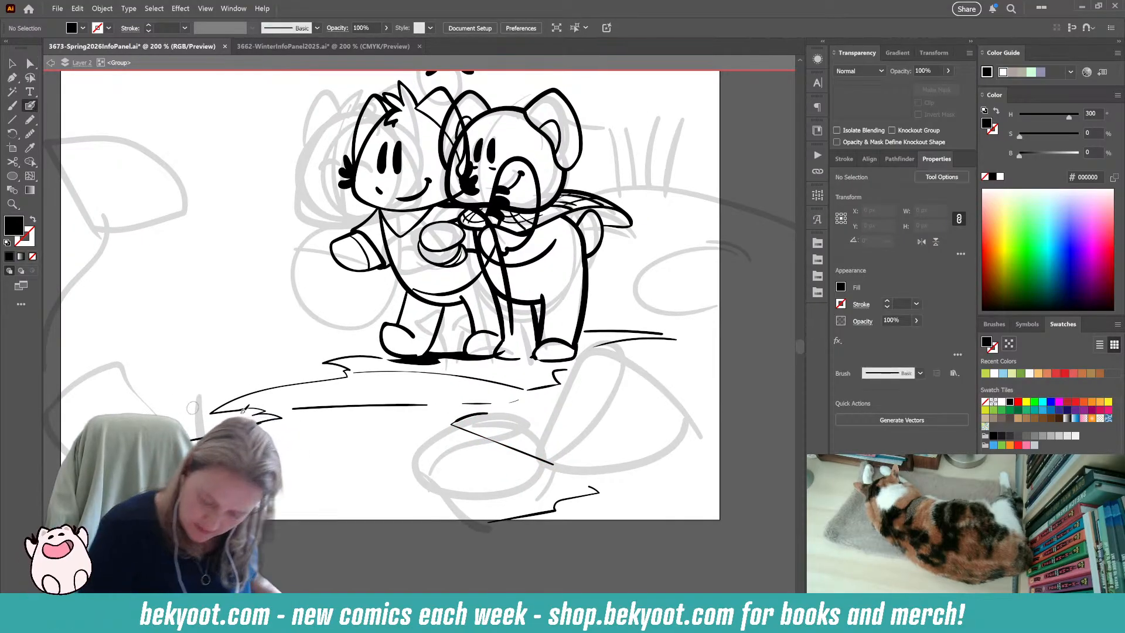
{"action": "key", "text": "shift+x"}
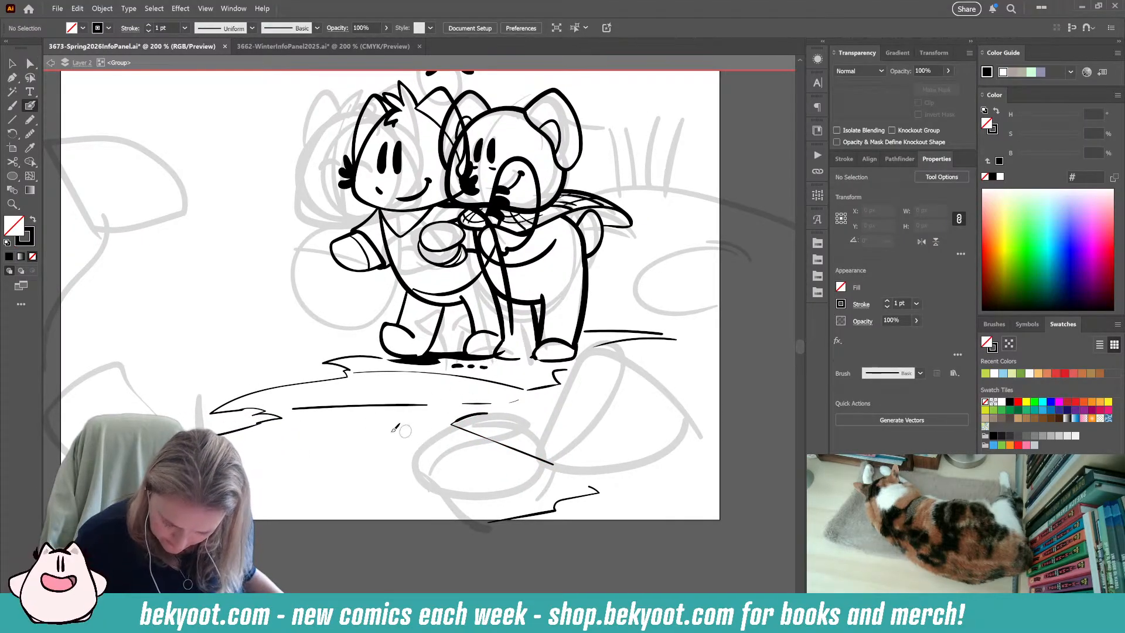
{"action": "left_click", "coordinate": [30, 120]}
{"action": "mouse_move", "coordinate": [495, 355]}
{"action": "left_mouse_down"}
{"action": "mouse_move", "coordinate": [560, 361]}
{"action": "mouse_move", "coordinate": [527, 360]}
{"action": "left_mouse_up"}
{"action": "key", "text": "shift+x"}
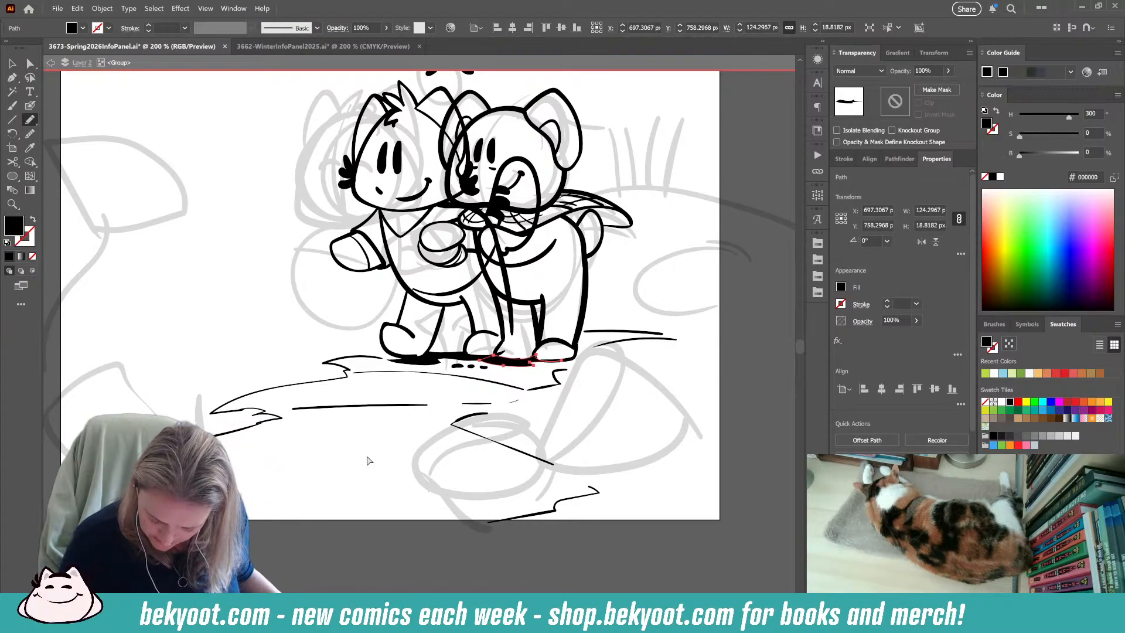
Brush short, jagged grass strokes down the right edge of the ground below the characters with the Blob Brush.
{"action": "left_click_drag", "start_coordinate": [424, 446], "coordinate": [379, 514]}
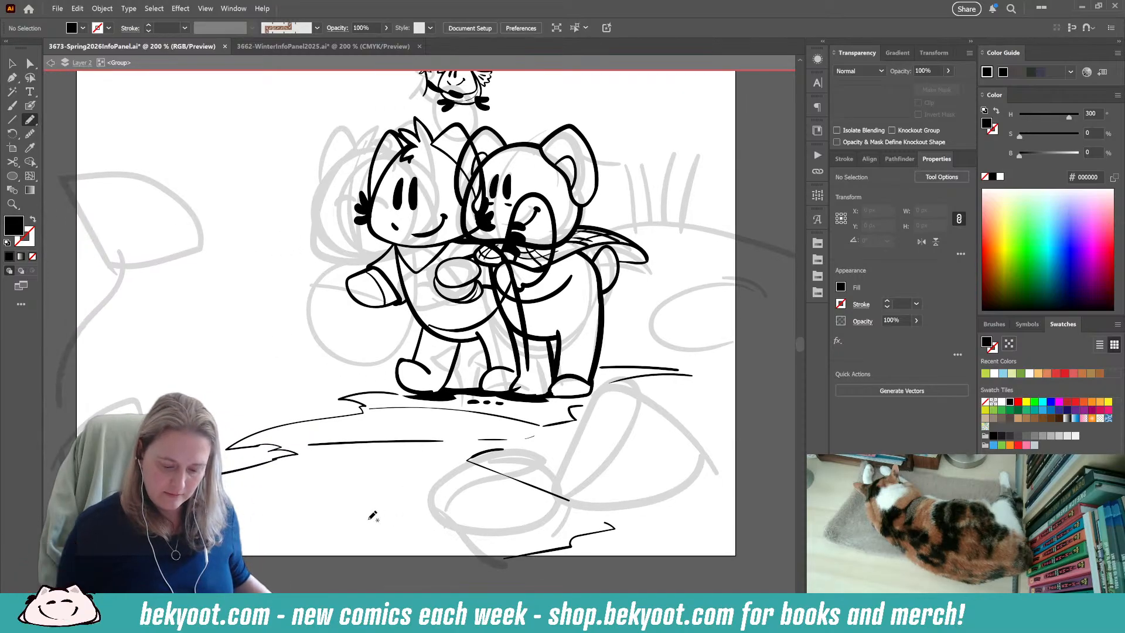
{"action": "left_click_drag", "start_coordinate": [314, 459], "coordinate": [284, 482]}
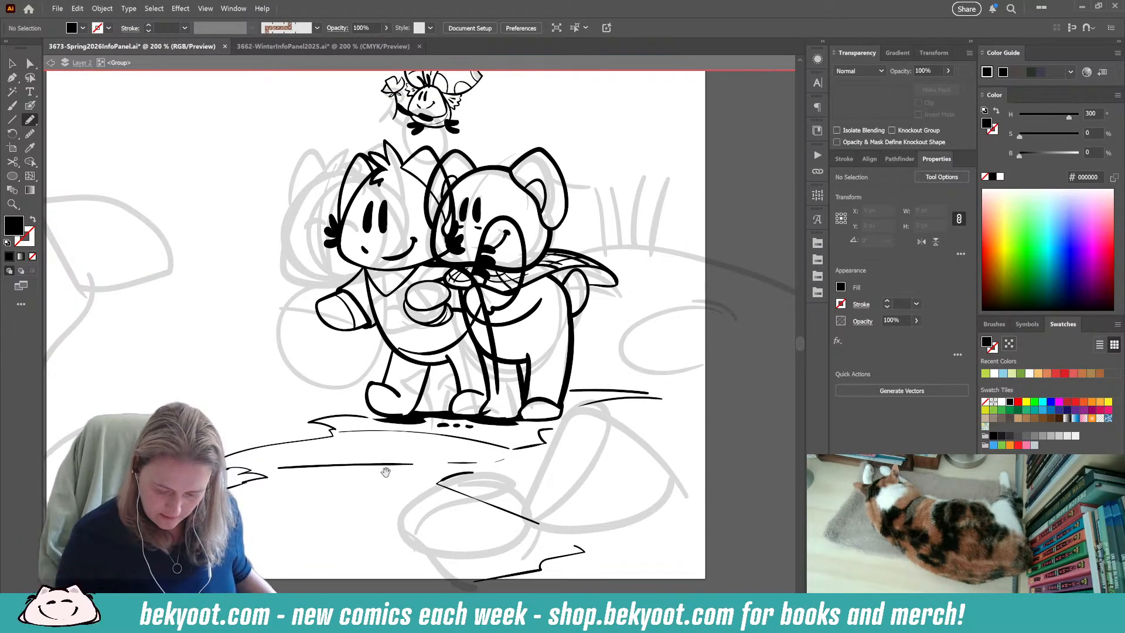
{"action": "left_click_drag", "start_coordinate": [431, 465], "coordinate": [507, 447]}
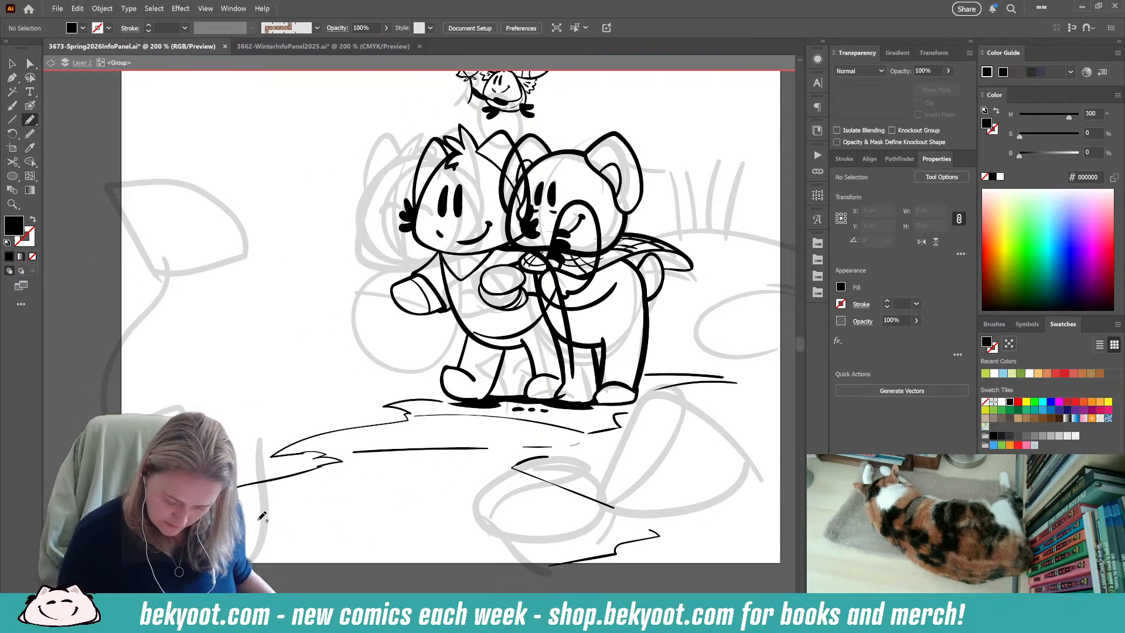
{"action": "key", "text": "b"}
{"action": "left_click_drag", "start_coordinate": [428, 497], "coordinate": [386, 370]}
{"action": "left_click_drag", "start_coordinate": [509, 461], "coordinate": [398, 495]}
{"action": "left_click_drag", "start_coordinate": [468, 368], "coordinate": [479, 365]}
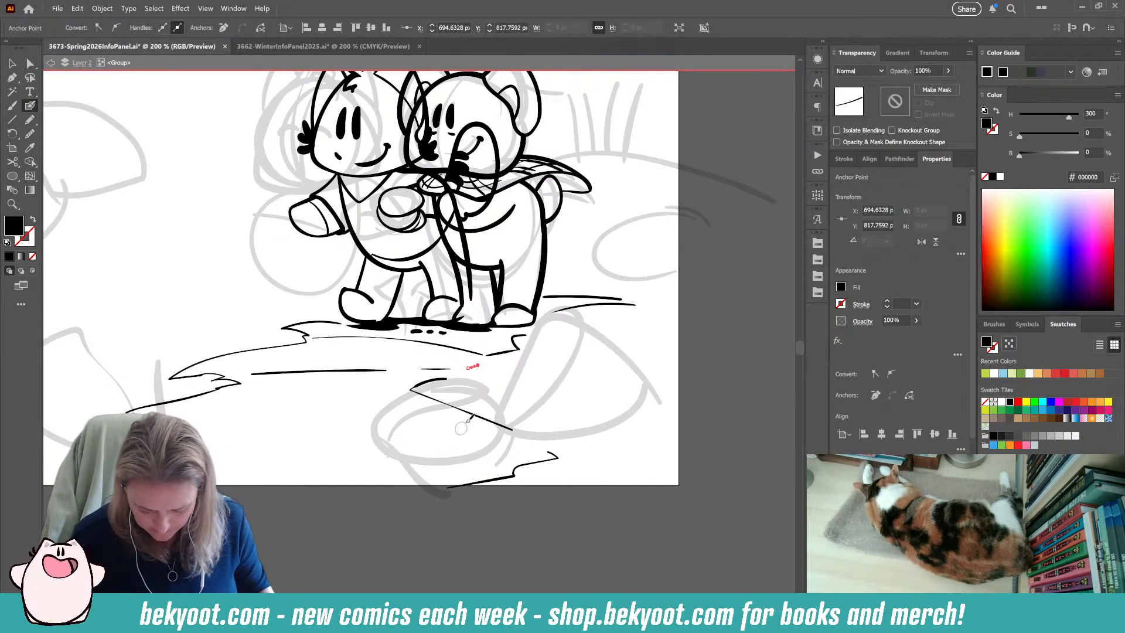
{"action": "key", "text": "ctrl+z"}
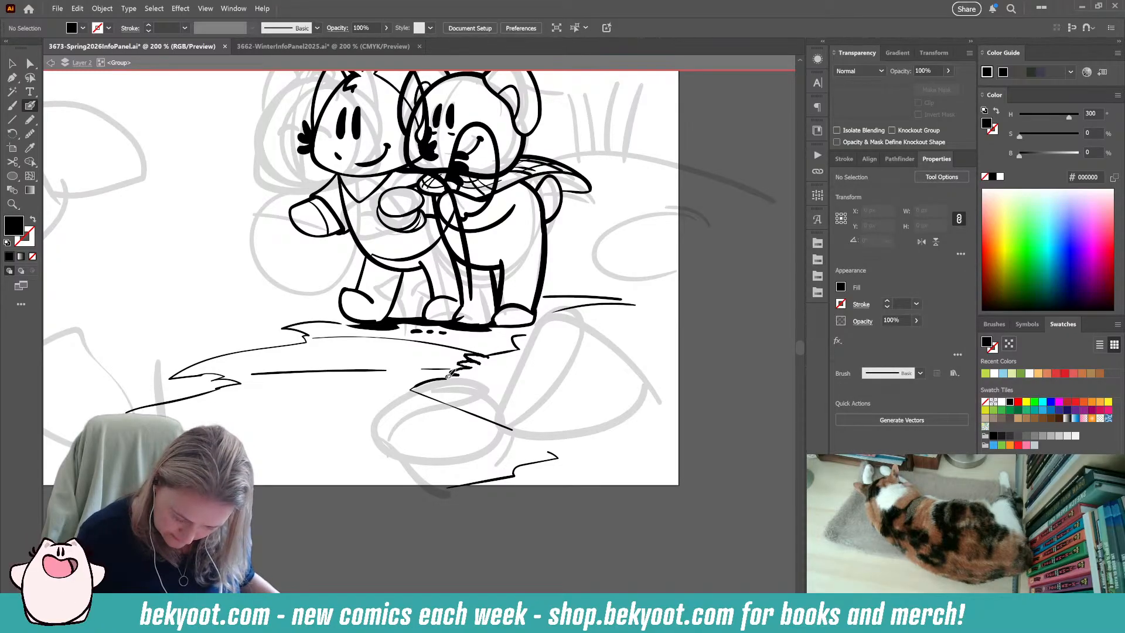
Brush jagged grass along the lower-right ledge, delete the stray stroke, and add a tuft of pointed blades above the ledge.
{"action": "key", "text": "shift+x"}
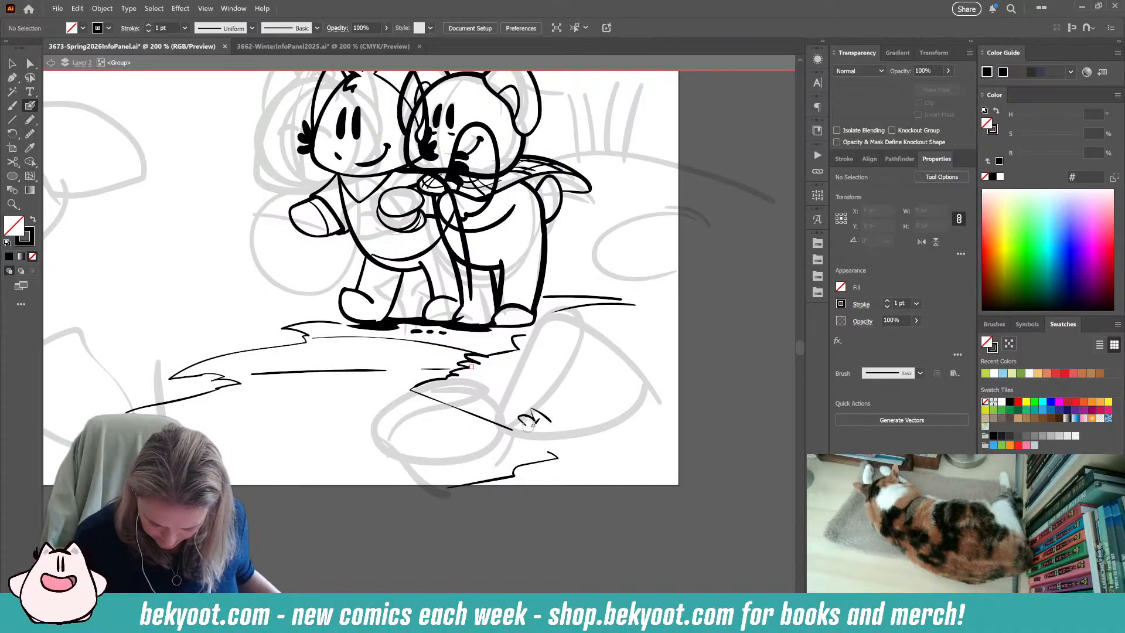
{"action": "left_click_drag", "start_coordinate": [503, 432], "coordinate": [556, 455]}
{"action": "left_click", "coordinate": [550, 416], "text": "ctrl"}
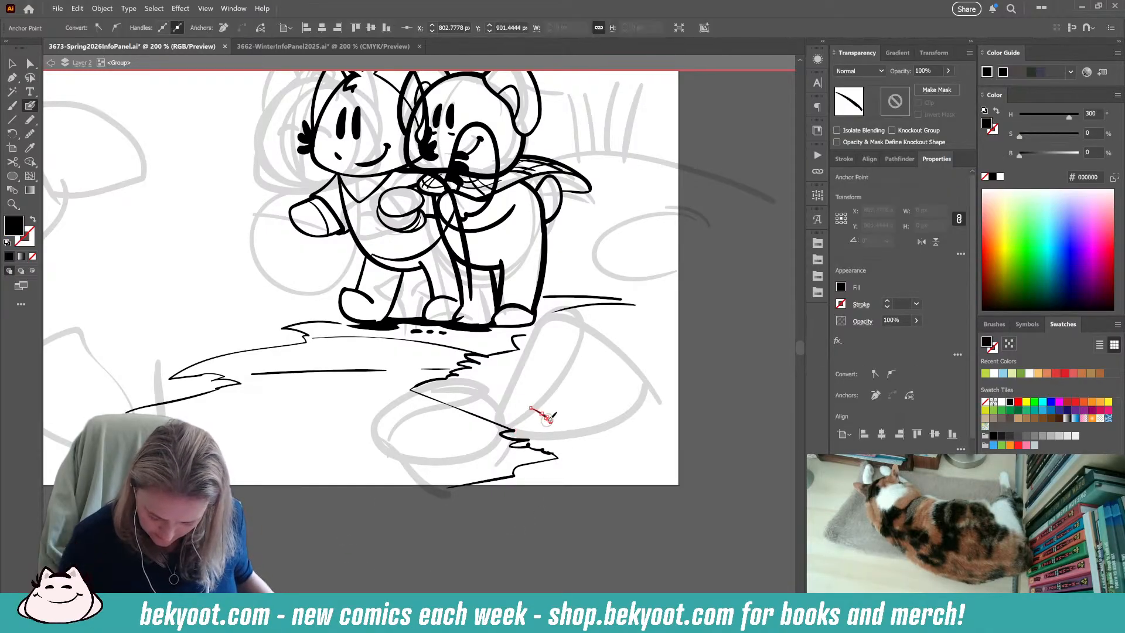
{"action": "key", "text": "Delete"}
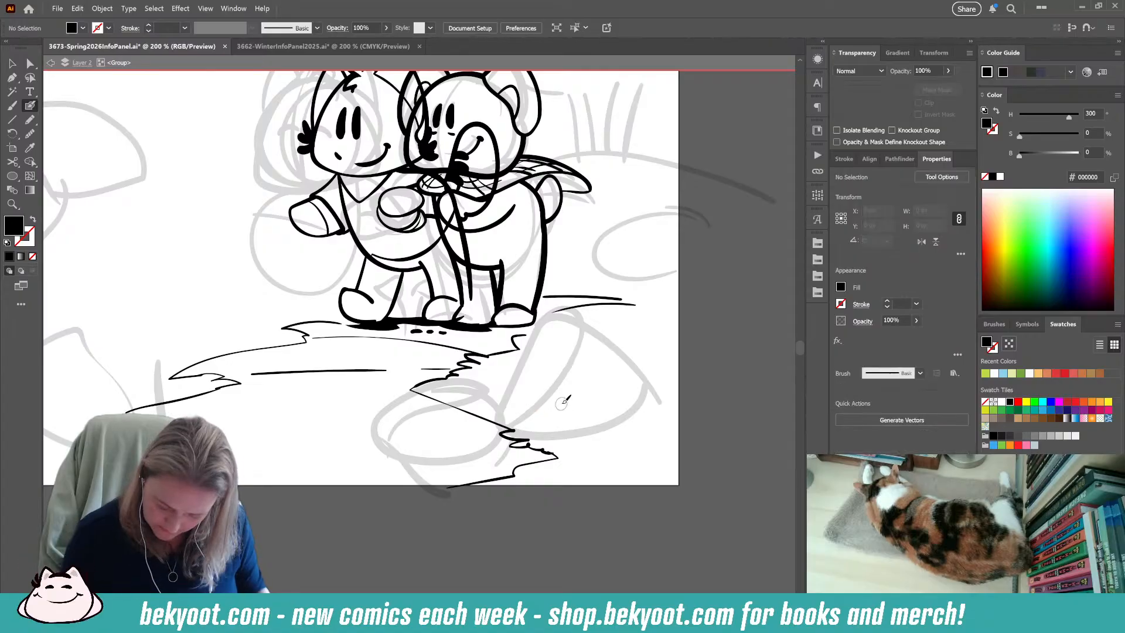
{"action": "mouse_move", "coordinate": [579, 403]}
{"action": "left_mouse_down"}
{"action": "mouse_move", "coordinate": [567, 377]}
{"action": "mouse_move", "coordinate": [568, 398]}
{"action": "mouse_move", "coordinate": [543, 394]}
{"action": "left_mouse_up"}
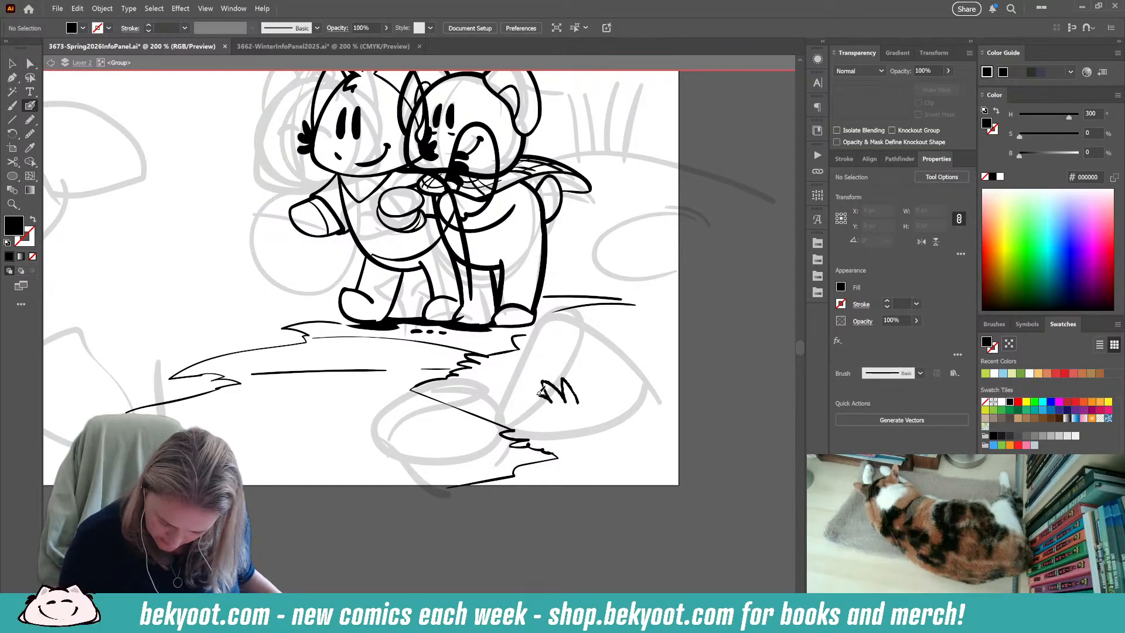
{"action": "key", "text": "shift+x"}
{"action": "mouse_move", "coordinate": [663, 435]}
{"action": "left_mouse_down"}
{"action": "mouse_move", "coordinate": [725, 450]}
{"action": "mouse_move", "coordinate": [786, 511]}
{"action": "mouse_move", "coordinate": [773, 527]}
{"action": "left_mouse_up"}
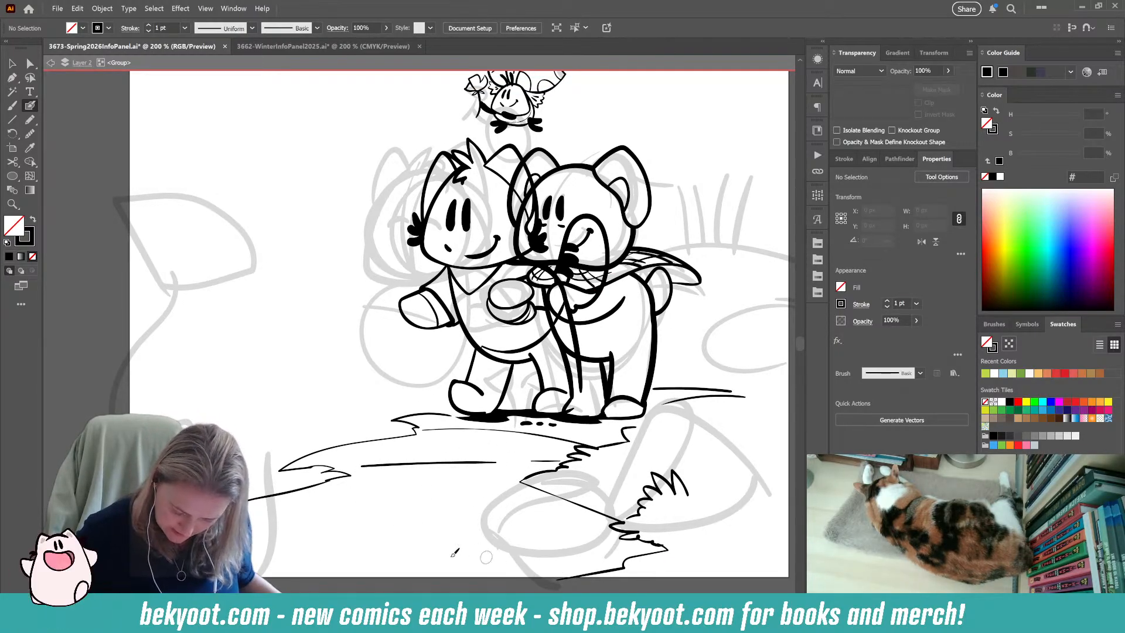
Brush small pebble marks, dashes and a long, thin horizontal line across the ground in front of the characters.
{"action": "left_click_drag", "start_coordinate": [355, 519], "coordinate": [369, 516]}
{"action": "left_click_drag", "start_coordinate": [300, 520], "coordinate": [308, 520]}
{"action": "left_click_drag", "start_coordinate": [276, 521], "coordinate": [280, 522]}
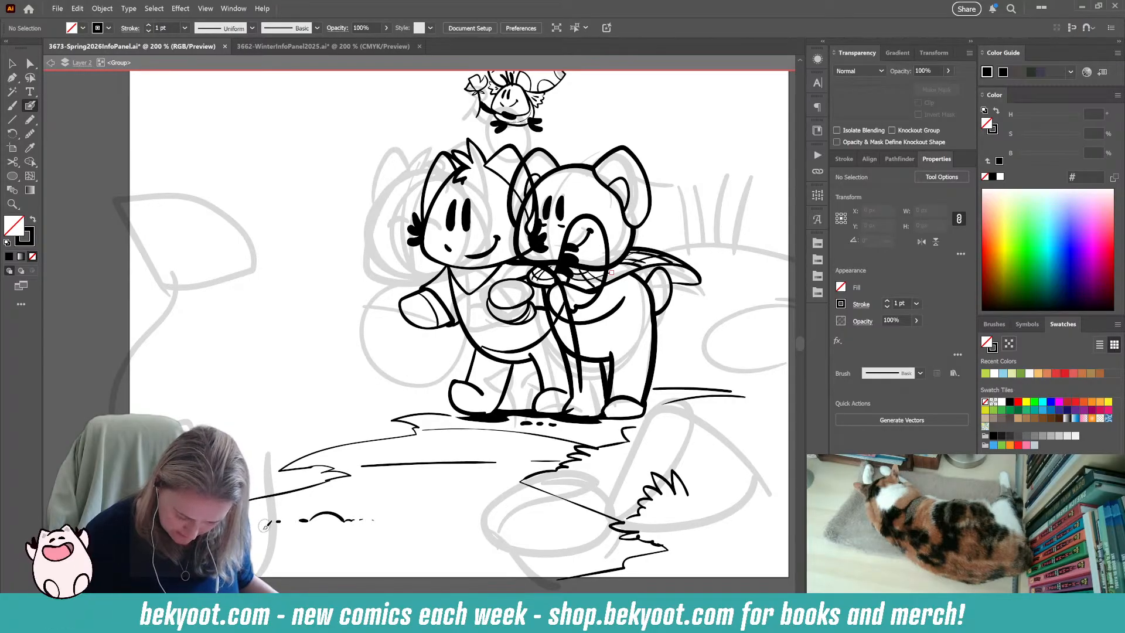
{"action": "left_click_drag", "start_coordinate": [414, 504], "coordinate": [430, 504]}
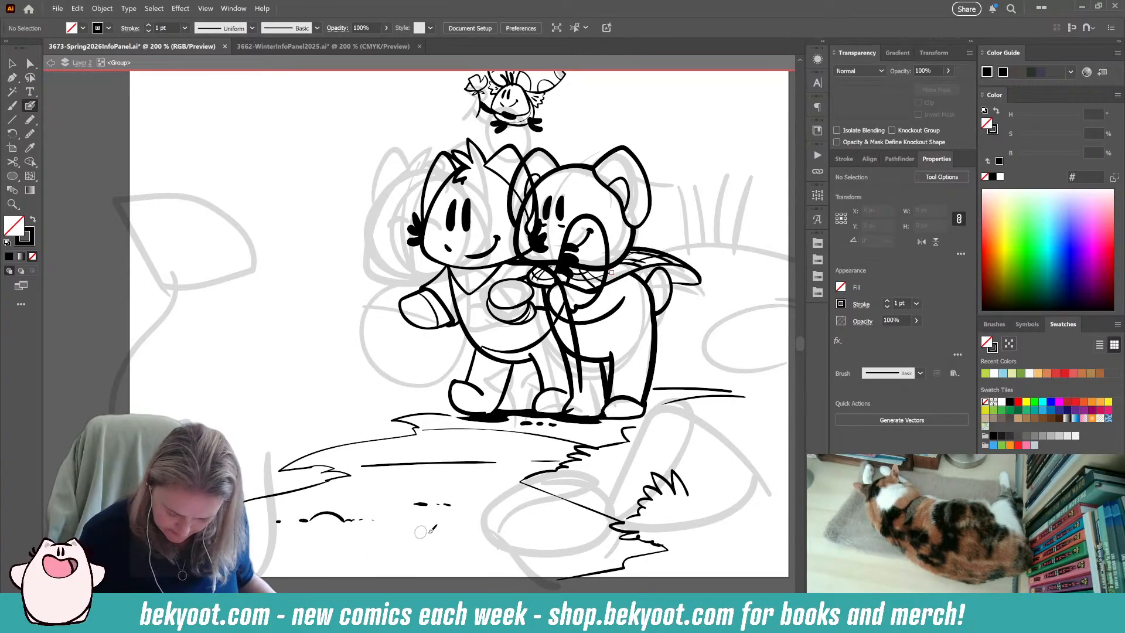
{"action": "left_click_drag", "start_coordinate": [354, 481], "coordinate": [509, 479]}
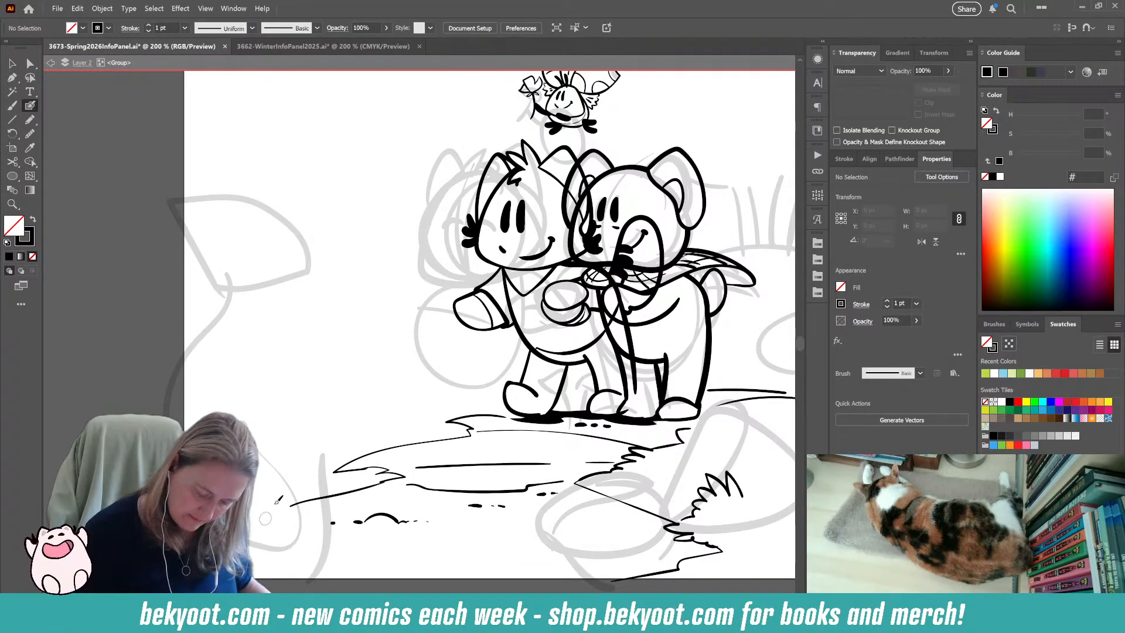
{"action": "left_click_drag", "start_coordinate": [284, 388], "coordinate": [320, 454]}
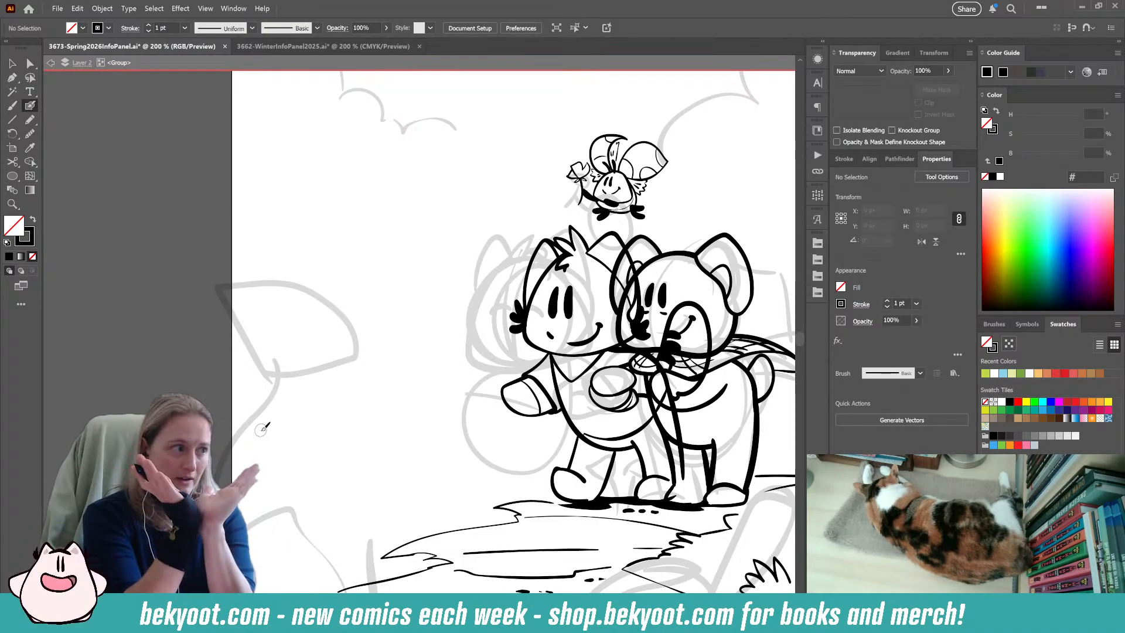
Brush a cone-shaped construction guide over the faded flower sketch and undo the trial petal strokes drawn over it.
{"action": "mouse_move", "coordinate": [221, 285]}
{"action": "left_mouse_down"}
{"action": "mouse_move", "coordinate": [269, 374]}
{"action": "mouse_move", "coordinate": [292, 384]}
{"action": "mouse_move", "coordinate": [368, 353]}
{"action": "mouse_move", "coordinate": [365, 343]}
{"action": "mouse_move", "coordinate": [296, 279]}
{"action": "mouse_move", "coordinate": [218, 287]}
{"action": "mouse_move", "coordinate": [364, 347]}
{"action": "left_mouse_up"}
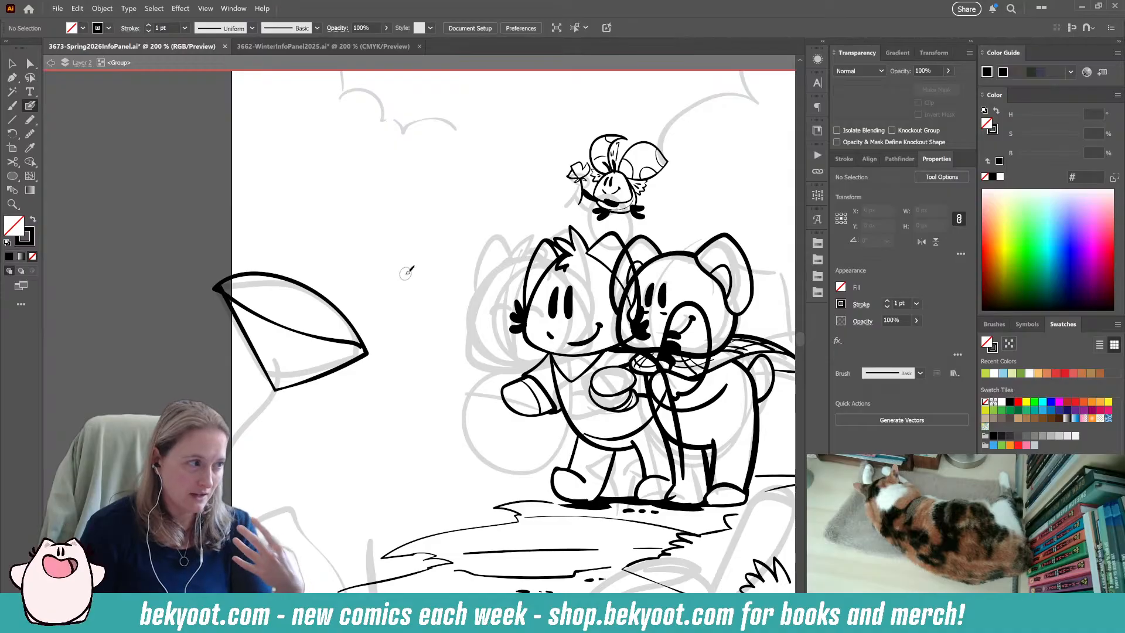
{"action": "mouse_move", "coordinate": [283, 388]}
{"action": "left_mouse_down"}
{"action": "mouse_move", "coordinate": [294, 292]}
{"action": "mouse_move", "coordinate": [329, 330]}
{"action": "mouse_move", "coordinate": [294, 384]}
{"action": "mouse_move", "coordinate": [360, 364]}
{"action": "mouse_move", "coordinate": [366, 310]}
{"action": "mouse_move", "coordinate": [334, 330]}
{"action": "mouse_move", "coordinate": [261, 333]}
{"action": "left_mouse_up"}
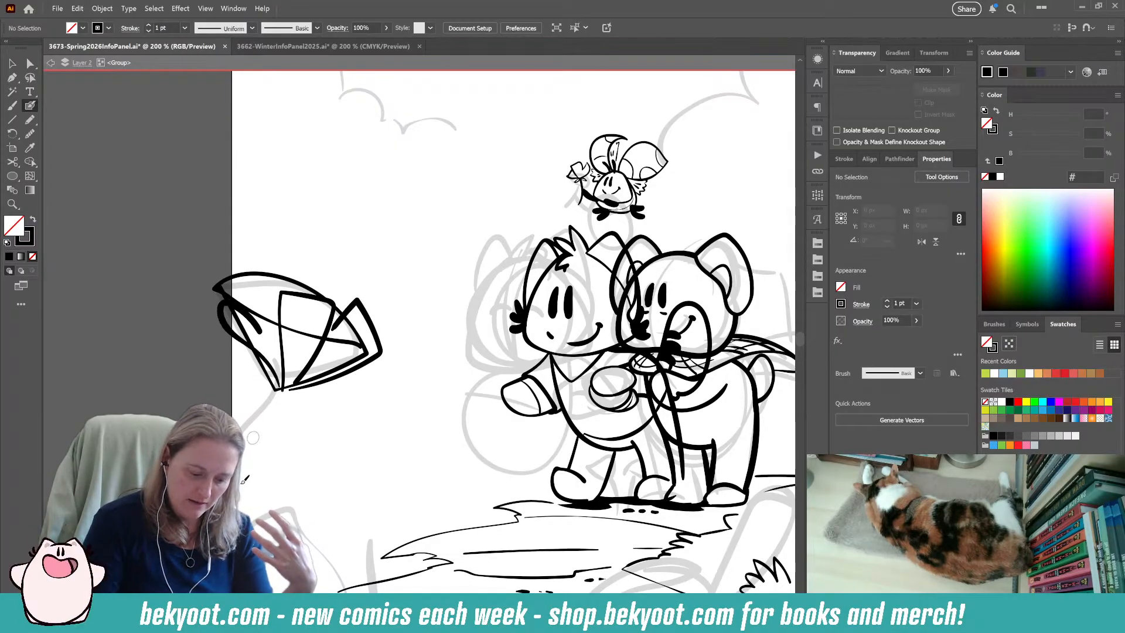
{"action": "key", "text": "ctrl+z"}
{"action": "key", "text": "ctrl+z"}
{"action": "key", "text": "ctrl+z"}
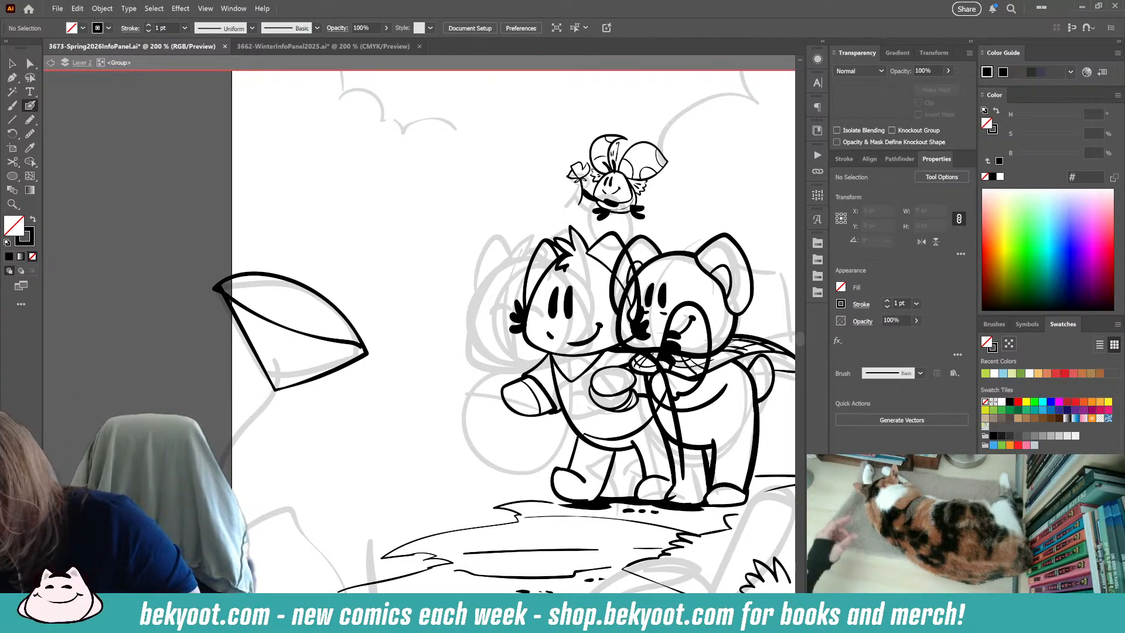
{"action": "mouse_move", "coordinate": [399, 183]}
{"action": "left_mouse_down"}
{"action": "mouse_move", "coordinate": [396, 165]}
{"action": "mouse_move", "coordinate": [399, 194]}
{"action": "mouse_move", "coordinate": [378, 225]}
{"action": "mouse_move", "coordinate": [392, 232]}
{"action": "mouse_move", "coordinate": [416, 205]}
{"action": "mouse_move", "coordinate": [377, 157]}
{"action": "mouse_move", "coordinate": [375, 182]}
{"action": "left_mouse_up"}
{"action": "key", "text": "ctrl+z"}
{"action": "key", "text": "ctrl+z"}
{"action": "key", "text": "ctrl+z"}
{"action": "key", "text": "ctrl+z"}
{"action": "key", "text": "ctrl+z"}
{"action": "key", "text": "ctrl+z"}
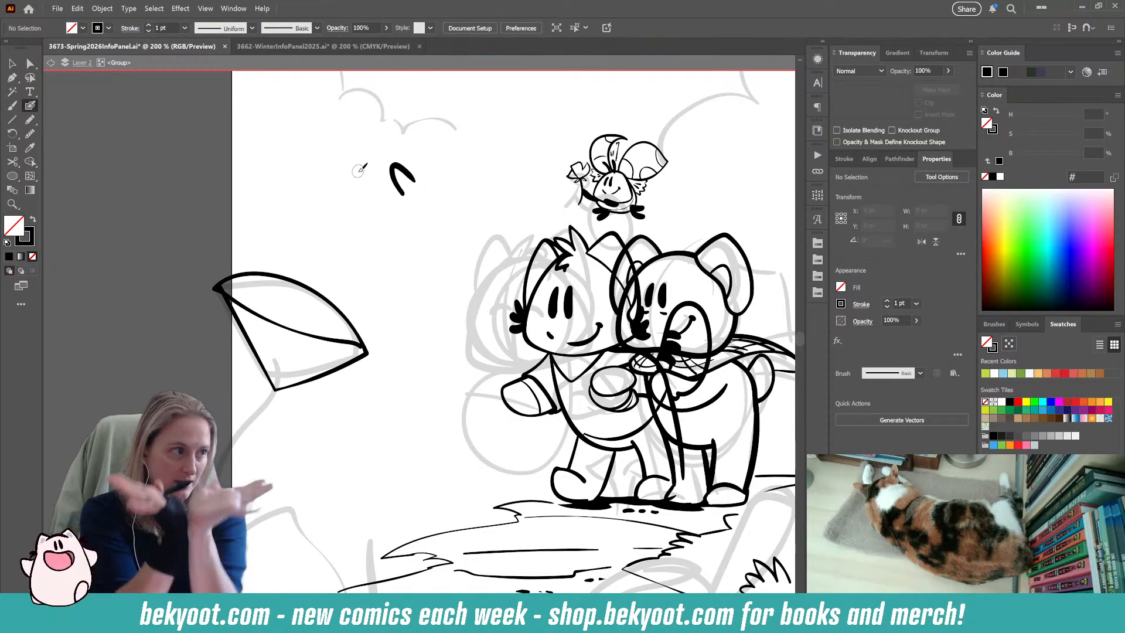
{"action": "left_click", "coordinate": [412, 174], "text": "ctrl"}
{"action": "key", "text": "Delete"}
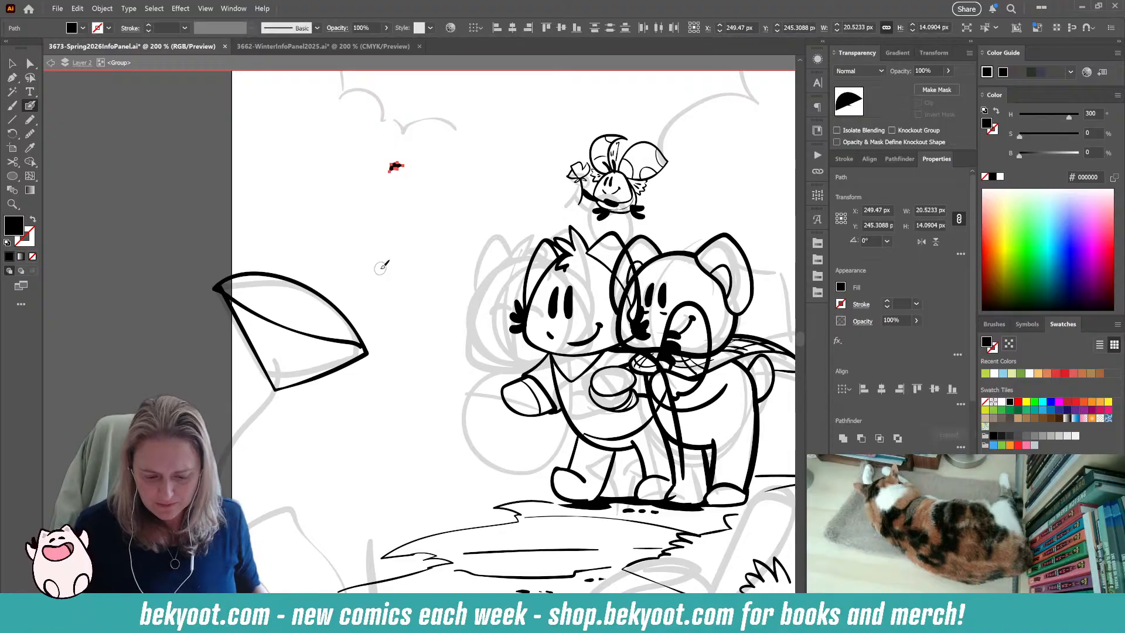
{"action": "key", "text": "Delete"}
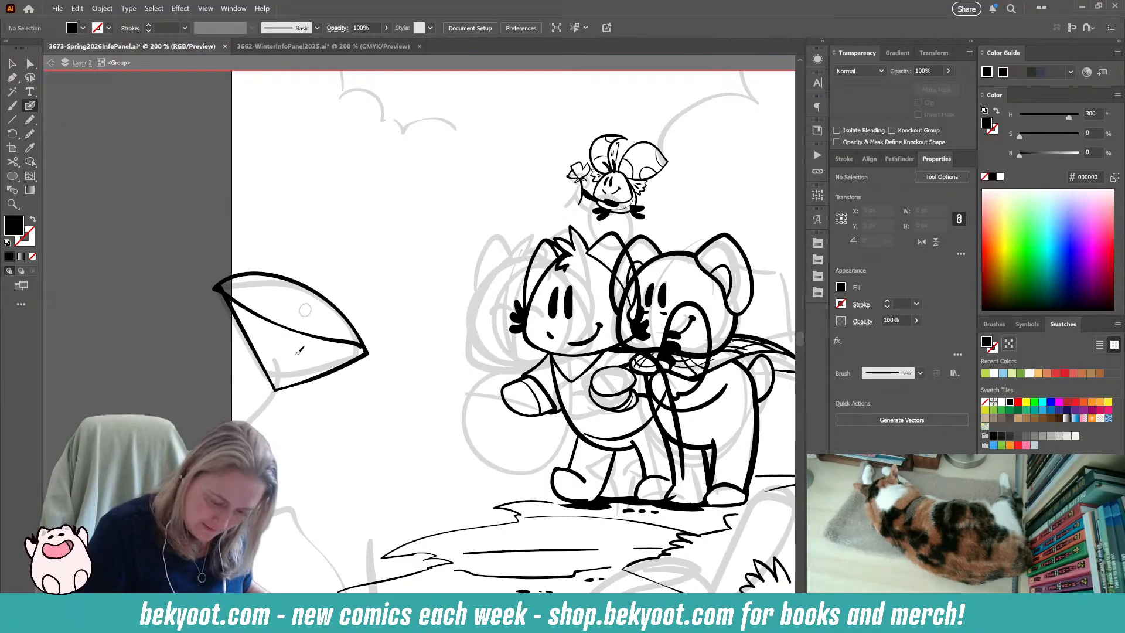
Brush a pointed central petal, curled side petals and a jagged back petal edge over the cone guide.
{"action": "mouse_move", "coordinate": [267, 378]}
{"action": "left_mouse_down"}
{"action": "mouse_move", "coordinate": [276, 308]}
{"action": "mouse_move", "coordinate": [322, 322]}
{"action": "mouse_move", "coordinate": [322, 341]}
{"action": "mouse_move", "coordinate": [353, 322]}
{"action": "mouse_move", "coordinate": [363, 357]}
{"action": "left_mouse_up"}
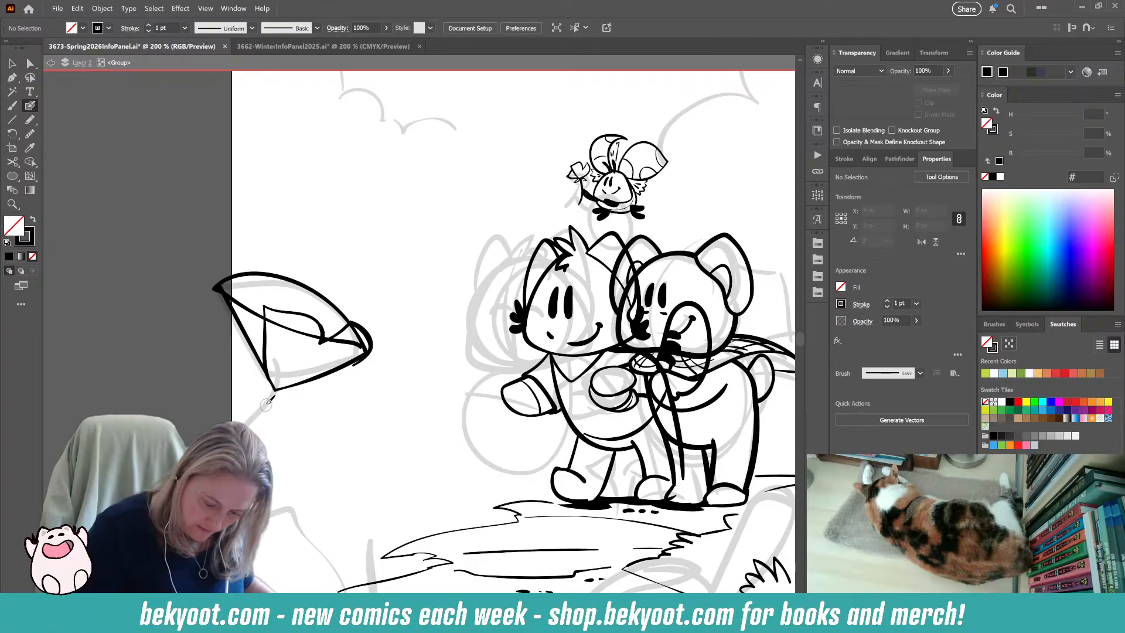
{"action": "left_click_drag", "start_coordinate": [276, 390], "coordinate": [347, 367]}
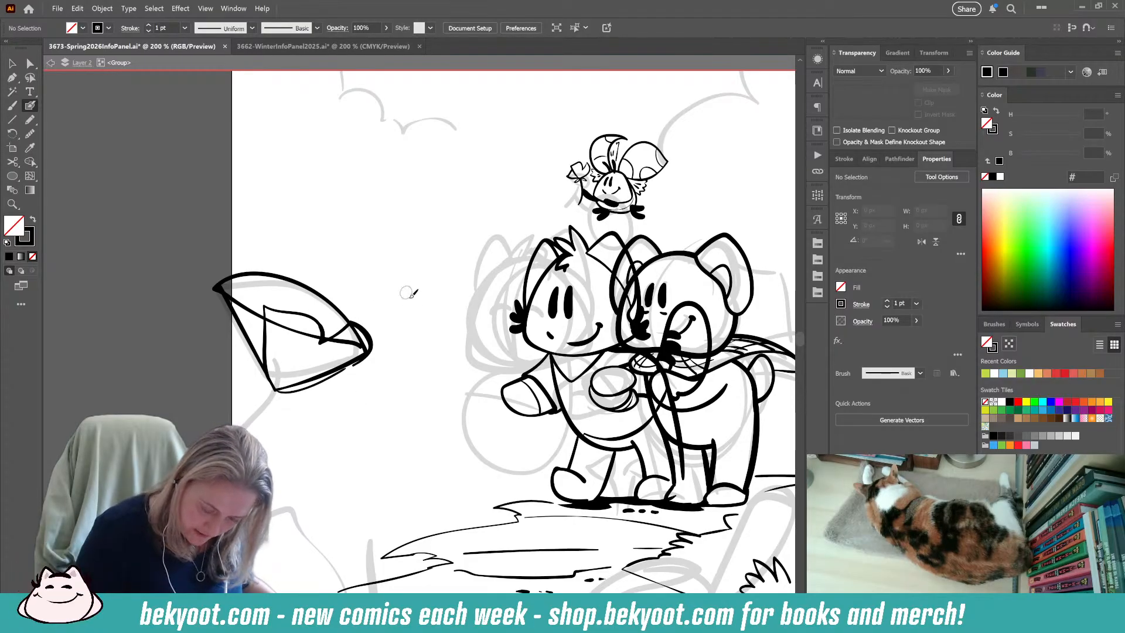
{"action": "mouse_move", "coordinate": [273, 389]}
{"action": "left_mouse_down"}
{"action": "mouse_move", "coordinate": [252, 369]}
{"action": "mouse_move", "coordinate": [220, 295]}
{"action": "mouse_move", "coordinate": [241, 298]}
{"action": "mouse_move", "coordinate": [255, 319]}
{"action": "left_mouse_up"}
{"action": "mouse_move", "coordinate": [215, 288]}
{"action": "left_mouse_down"}
{"action": "mouse_move", "coordinate": [284, 271]}
{"action": "mouse_move", "coordinate": [359, 299]}
{"action": "mouse_move", "coordinate": [354, 321]}
{"action": "left_mouse_up"}
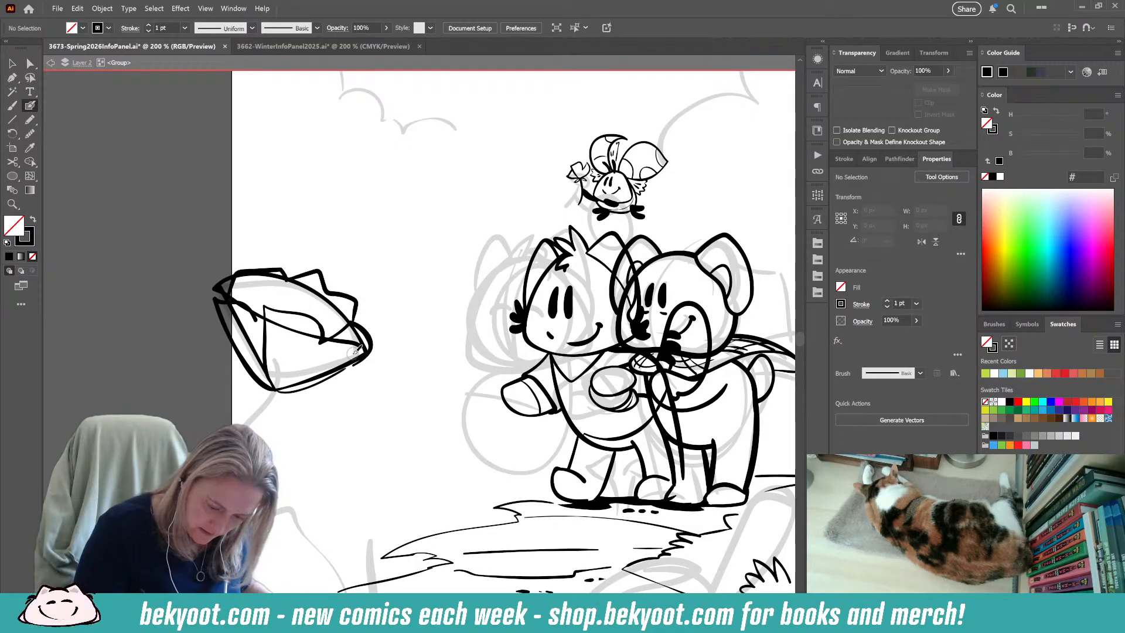
Delete the cone guide strokes so only the petal outlines stay on the flower.
{"action": "key", "text": "v"}
{"action": "left_click", "coordinate": [292, 338]}
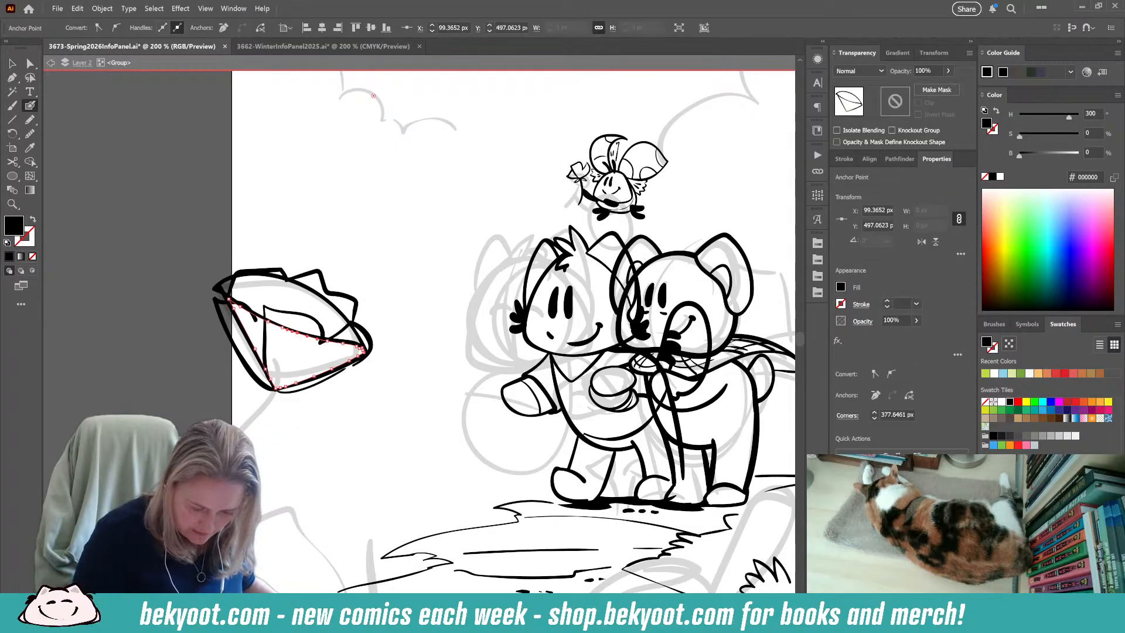
{"action": "left_click", "coordinate": [119, 408]}
{"action": "left_click", "coordinate": [286, 330]}
{"action": "left_click", "coordinate": [362, 522]}
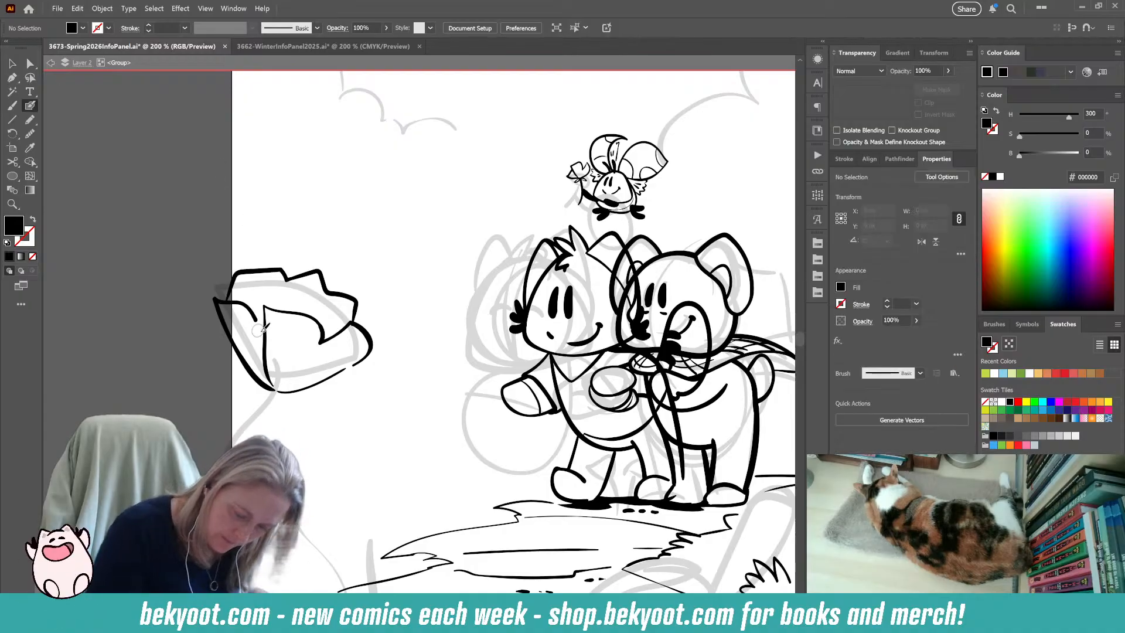
Brush a small front petal, pointed sepals on both sides of the flower's base and the start of the stem.
{"action": "key", "text": "shift+x"}
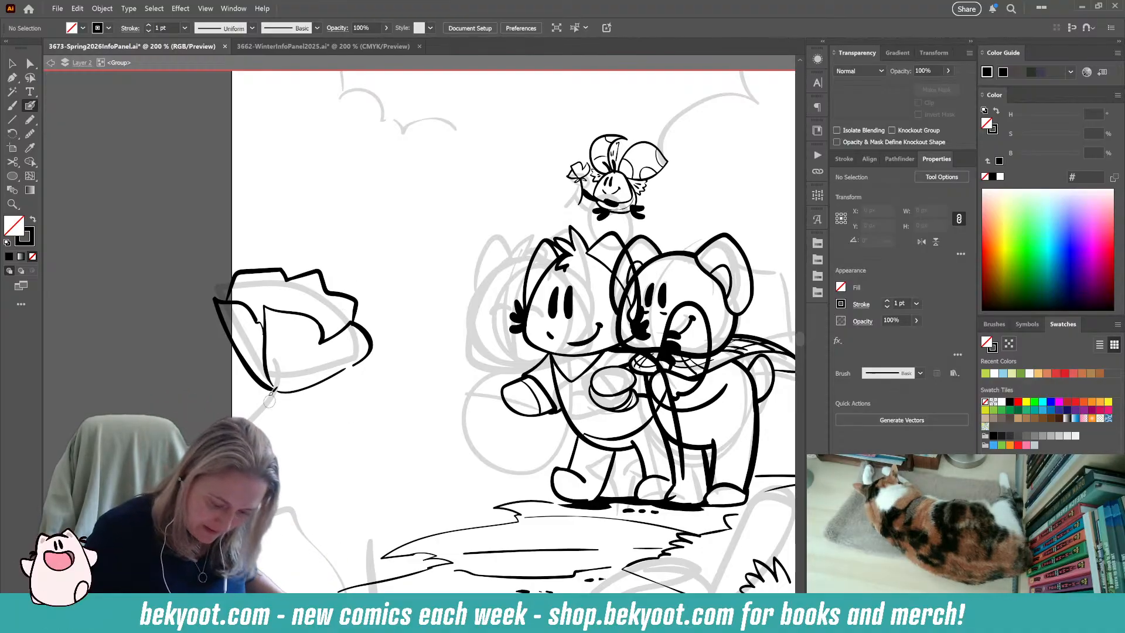
{"action": "mouse_move", "coordinate": [272, 387]}
{"action": "left_mouse_down"}
{"action": "mouse_move", "coordinate": [317, 346]}
{"action": "mouse_move", "coordinate": [291, 391]}
{"action": "mouse_move", "coordinate": [343, 386]}
{"action": "left_mouse_up"}
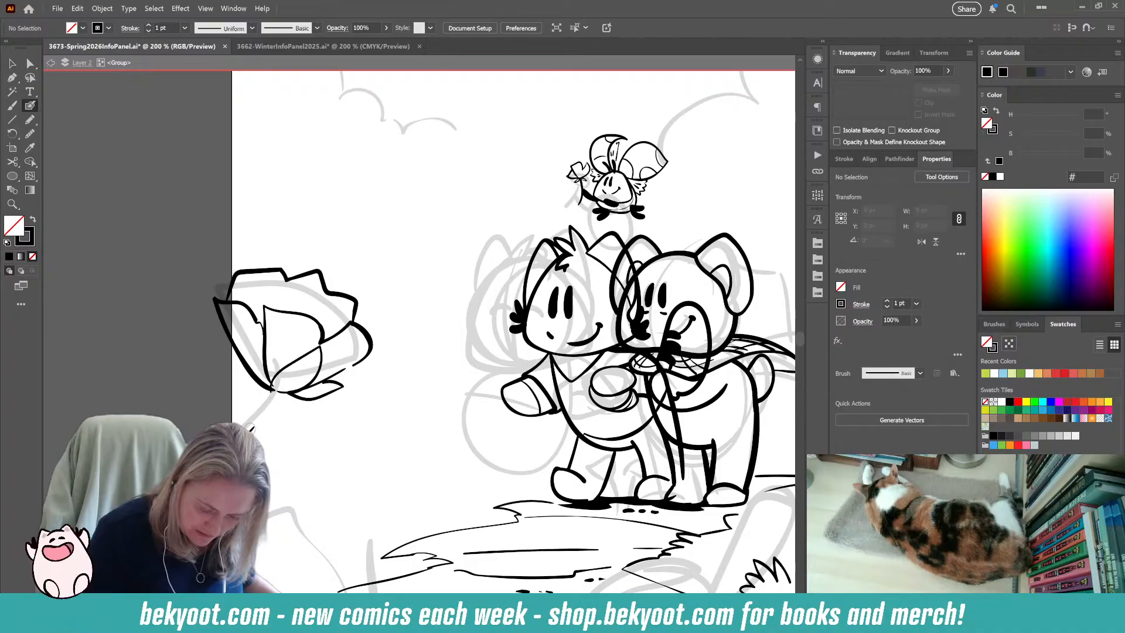
{"action": "mouse_move", "coordinate": [267, 388]}
{"action": "left_mouse_down"}
{"action": "mouse_move", "coordinate": [226, 368]}
{"action": "mouse_move", "coordinate": [262, 385]}
{"action": "left_mouse_up"}
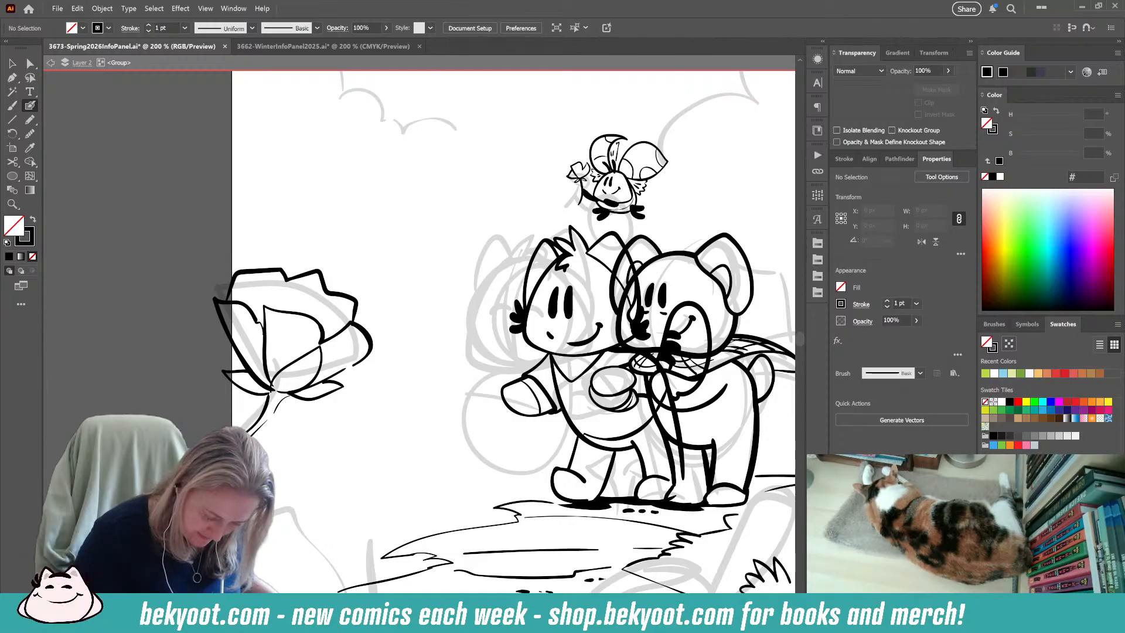
Brush the stem's outline and small detail strokes where it joins the flower's base.
{"action": "left_click_drag", "start_coordinate": [250, 437], "coordinate": [270, 422]}
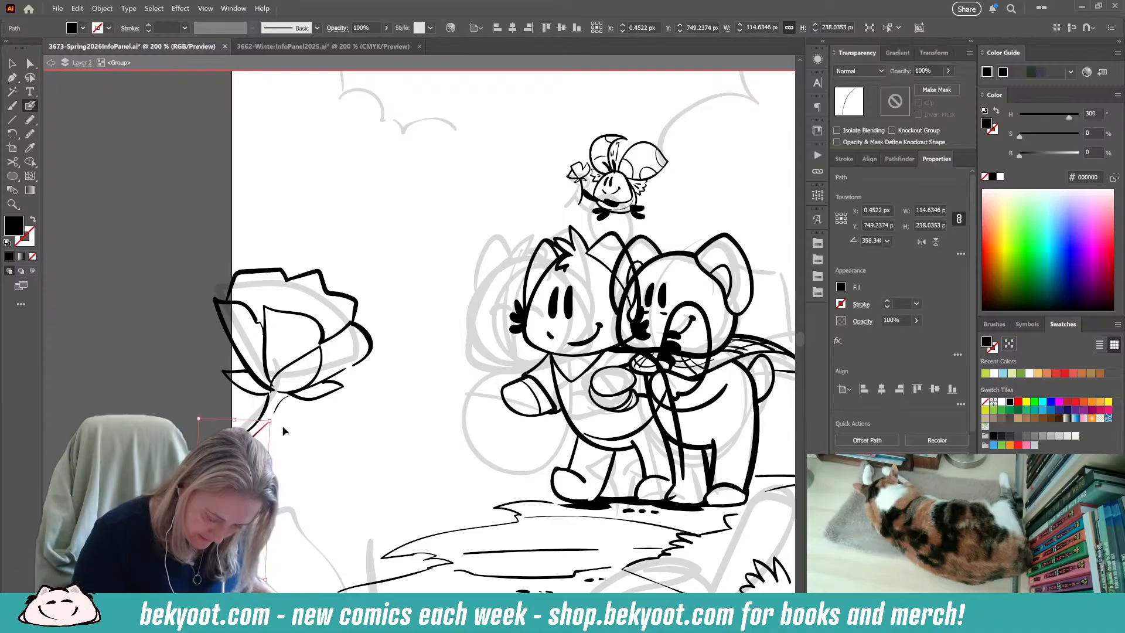
{"action": "key", "text": "ctrl+shift+a"}
{"action": "key", "text": "shift+x"}
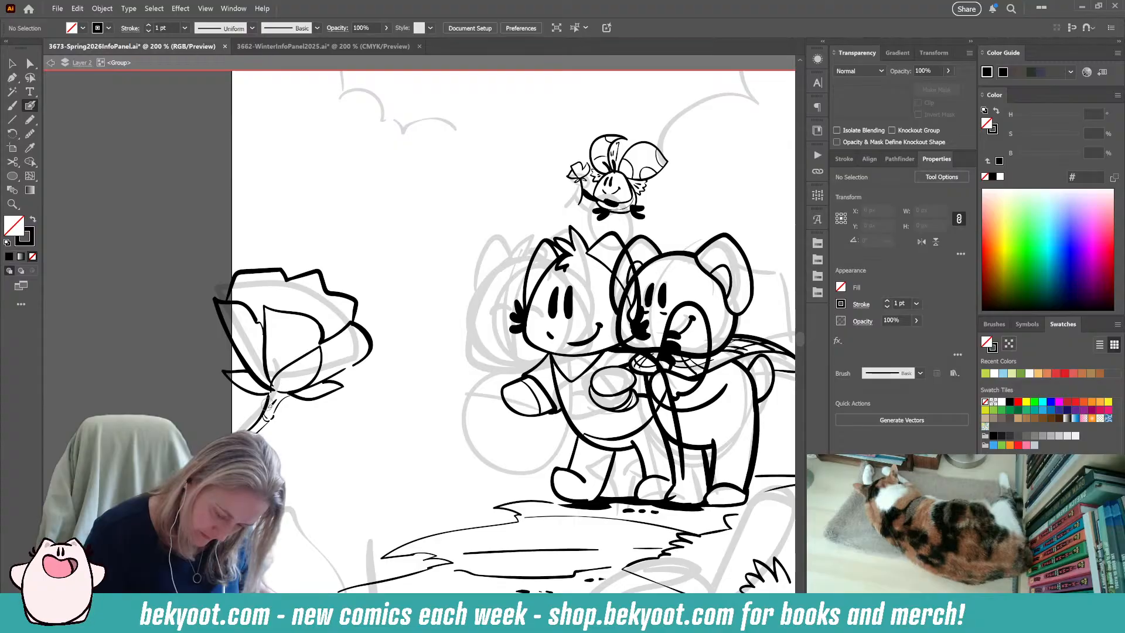
{"action": "left_click_drag", "start_coordinate": [296, 391], "coordinate": [346, 387]}
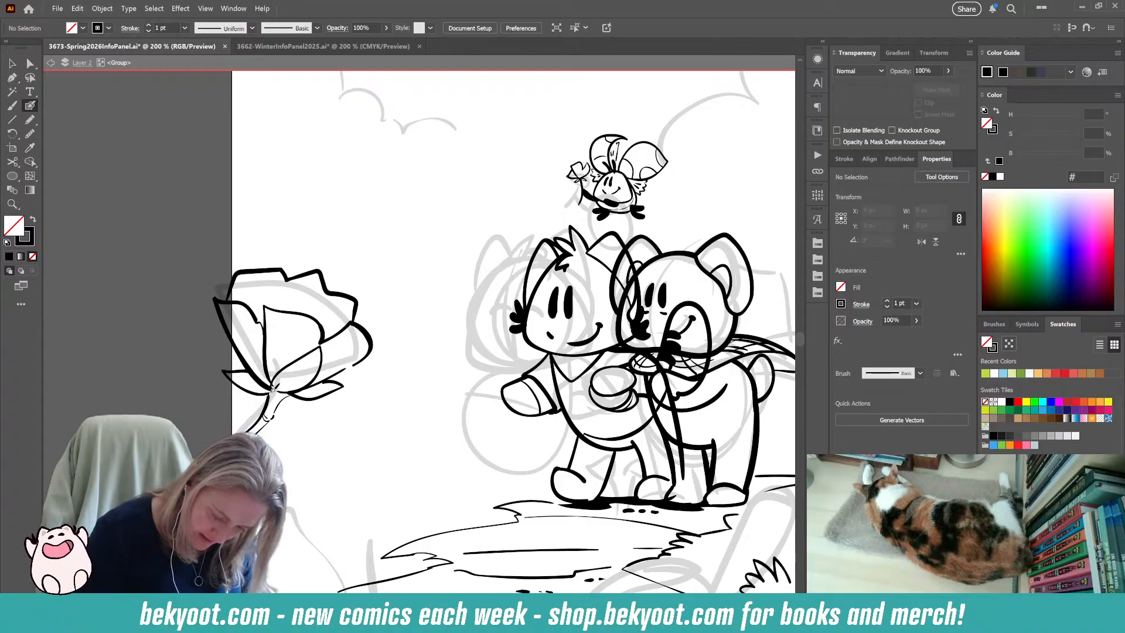
{"action": "left_click_drag", "start_coordinate": [287, 389], "coordinate": [264, 380]}
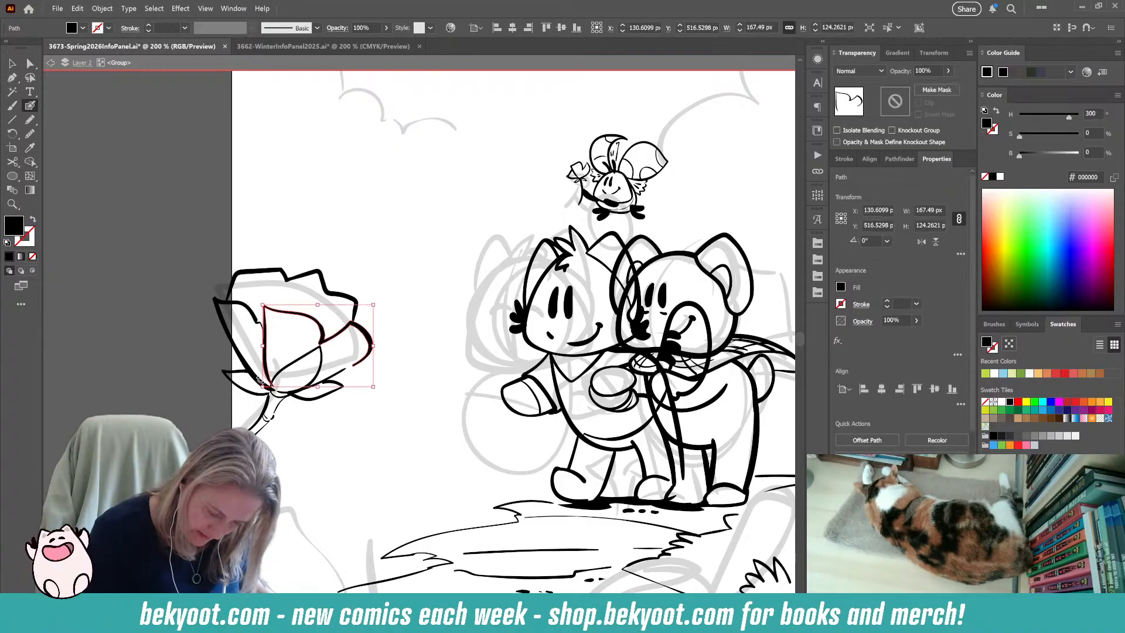
Clean up the left petal outline's lower end and trim the inner end of the long line beneath the front petal.
{"action": "left_click", "coordinate": [237, 346], "text": "ctrl"}
{"action": "left_click", "coordinate": [268, 367], "text": "ctrl+shift"}
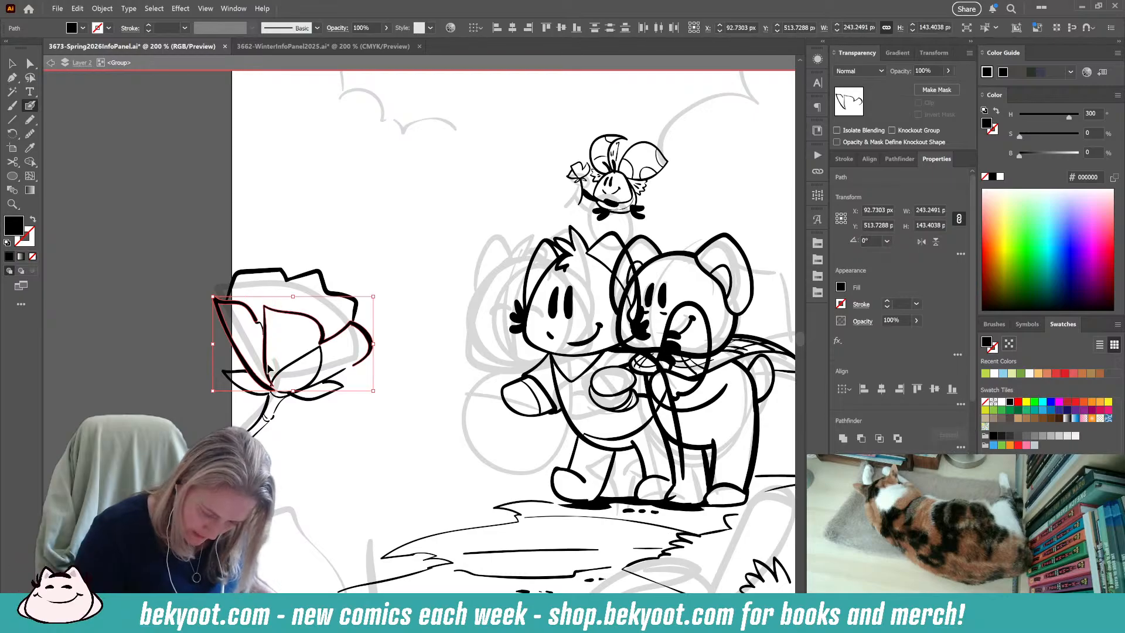
{"action": "scroll", "coordinate": [268, 418], "scroll_direction": "up", "scroll_amount": 3}
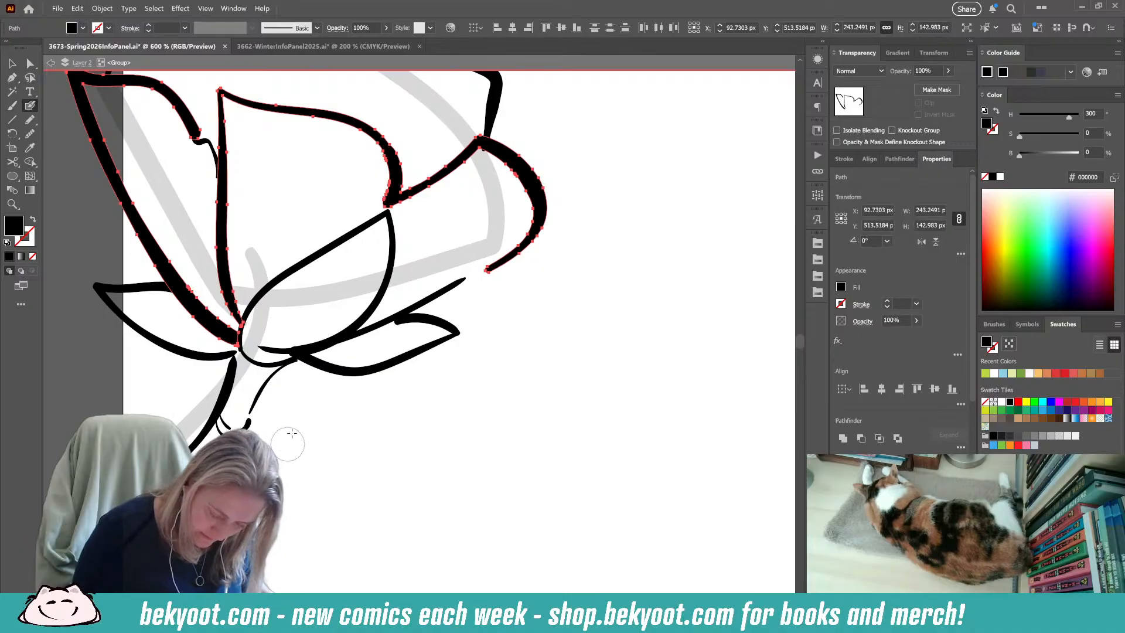
{"action": "left_click", "coordinate": [350, 342], "text": "ctrl"}
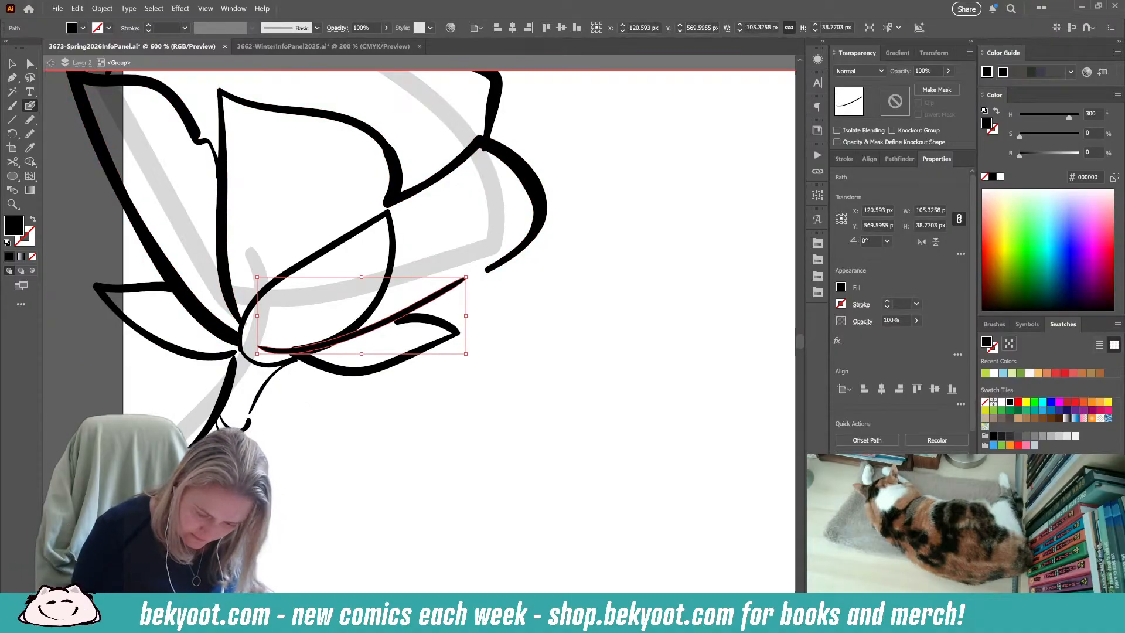
{"action": "mouse_move", "coordinate": [283, 338]}
{"action": "left_mouse_down"}
{"action": "mouse_move", "coordinate": [269, 337]}
{"action": "mouse_move", "coordinate": [315, 331]}
{"action": "left_mouse_up"}
{"action": "left_click", "coordinate": [301, 407], "text": "ctrl"}
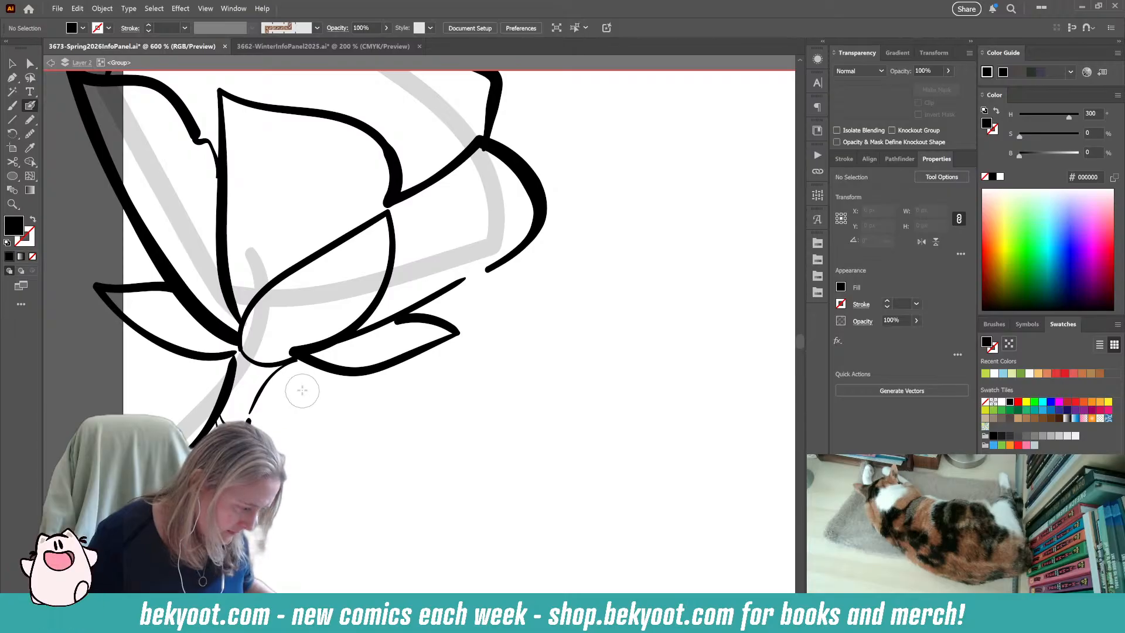
Pencil a filled black shadow at the top of the stem, directly beneath the flower's petals and sepals.
{"action": "left_click", "coordinate": [342, 375], "text": "ctrl"}
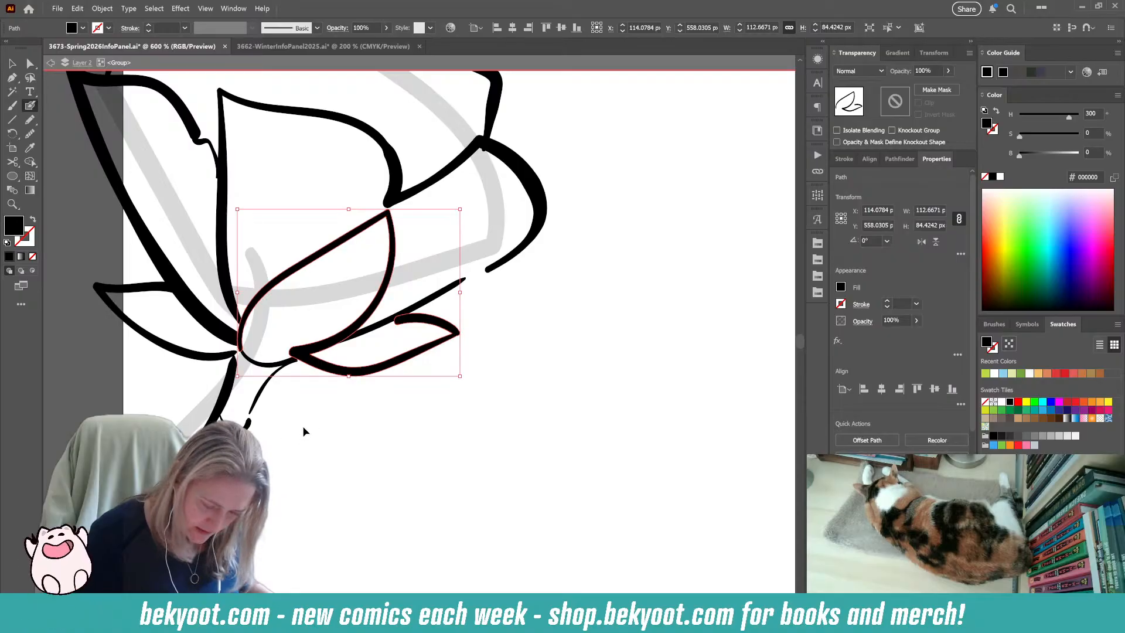
{"action": "left_click", "coordinate": [305, 431], "text": "ctrl"}
{"action": "key", "text": "n"}
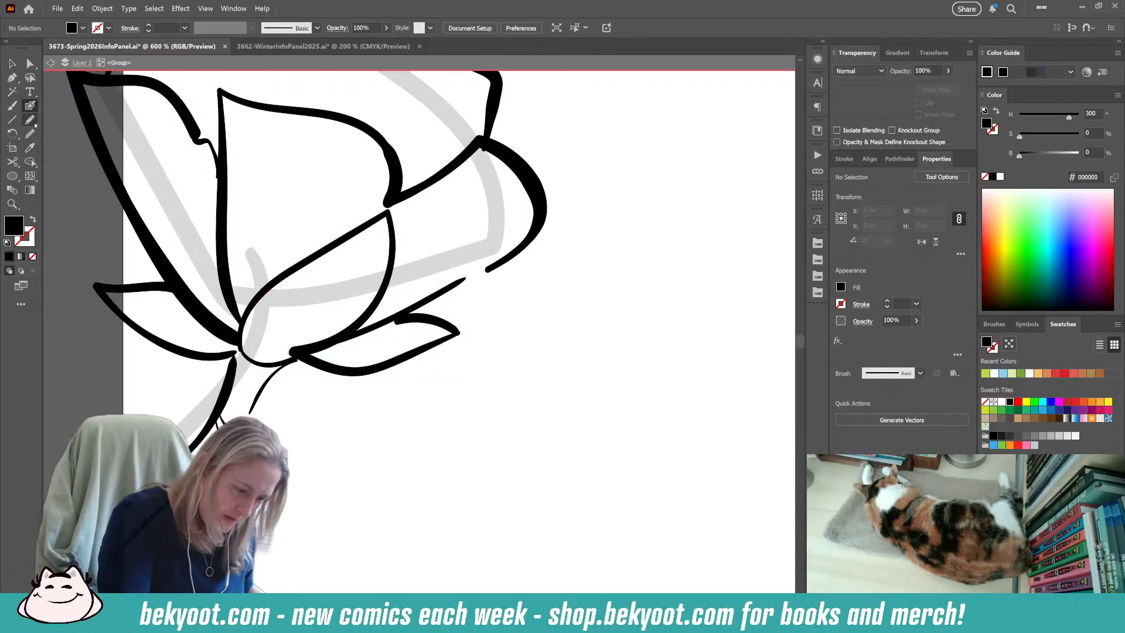
{"action": "mouse_move", "coordinate": [206, 350]}
{"action": "left_mouse_down"}
{"action": "mouse_move", "coordinate": [239, 334]}
{"action": "mouse_move", "coordinate": [252, 361]}
{"action": "mouse_move", "coordinate": [293, 358]}
{"action": "mouse_move", "coordinate": [258, 394]}
{"action": "mouse_move", "coordinate": [236, 393]}
{"action": "mouse_move", "coordinate": [235, 351]}
{"action": "mouse_move", "coordinate": [217, 333]}
{"action": "left_mouse_up"}
{"action": "key", "text": "ctrl+shift+a"}
{"action": "left_click_drag", "start_coordinate": [333, 433], "coordinate": [305, 443]}
{"action": "left_click_drag", "start_coordinate": [440, 456], "coordinate": [469, 444]}
{"action": "mouse_move", "coordinate": [287, 360]}
{"action": "left_mouse_down"}
{"action": "mouse_move", "coordinate": [311, 359]}
{"action": "mouse_move", "coordinate": [288, 358]}
{"action": "left_mouse_up"}
{"action": "left_click", "coordinate": [317, 424], "text": "ctrl"}
{"action": "left_click_drag", "start_coordinate": [365, 417], "coordinate": [291, 481]}
{"action": "left_click", "coordinate": [246, 414], "text": "ctrl"}
{"action": "key", "text": "ctrl+shift+a"}
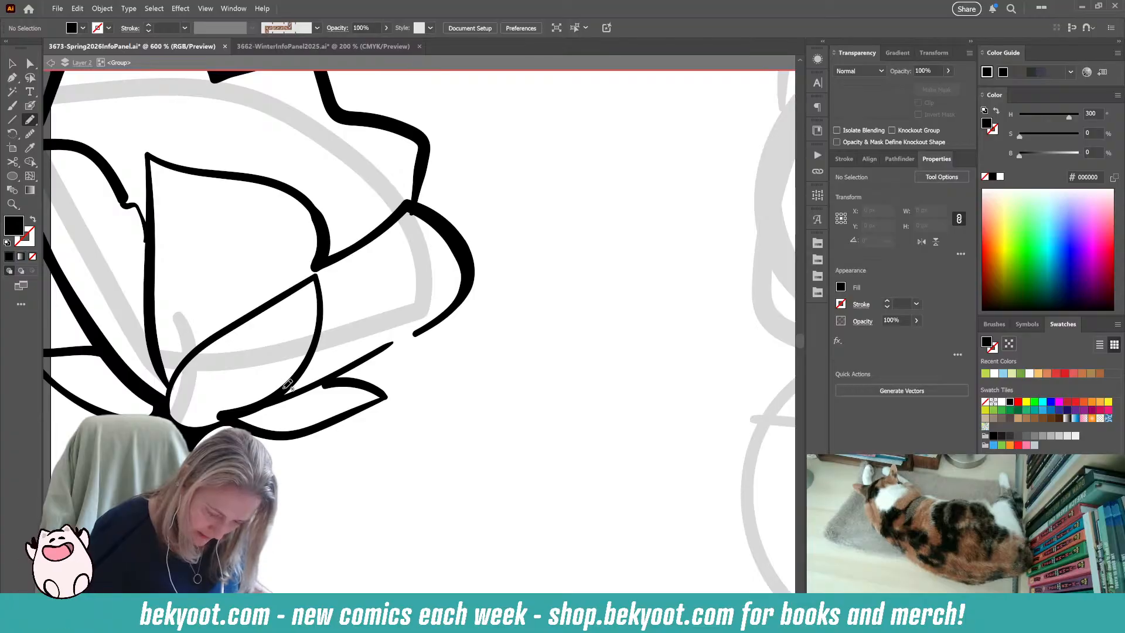
Remove the blunt inner end of the right sepal by editing its anchor points, and smooth the nearby front petal edge.
{"action": "left_click", "coordinate": [30, 106]}
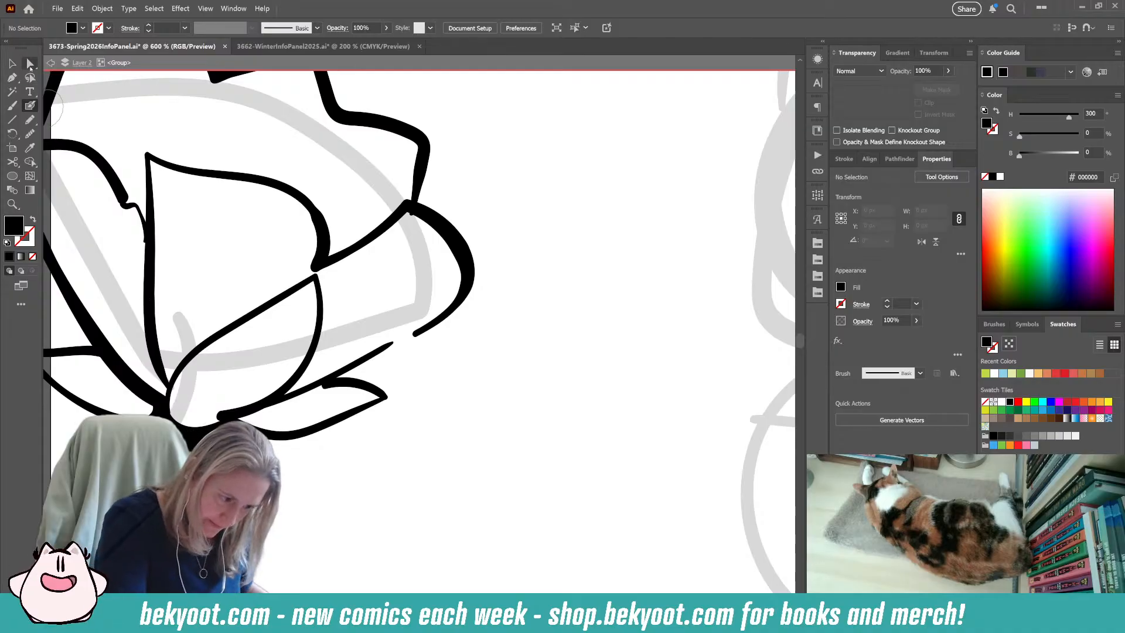
{"action": "key", "text": "a"}
{"action": "left_click", "coordinate": [242, 414]}
{"action": "left_click", "coordinate": [290, 393]}
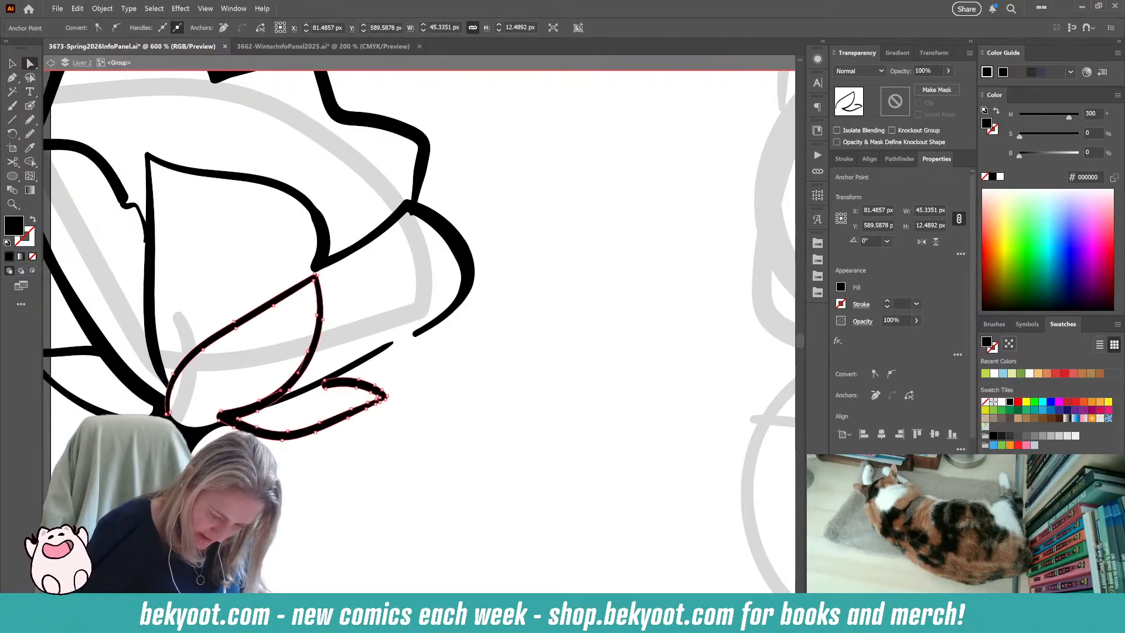
{"action": "left_click", "coordinate": [221, 416]}
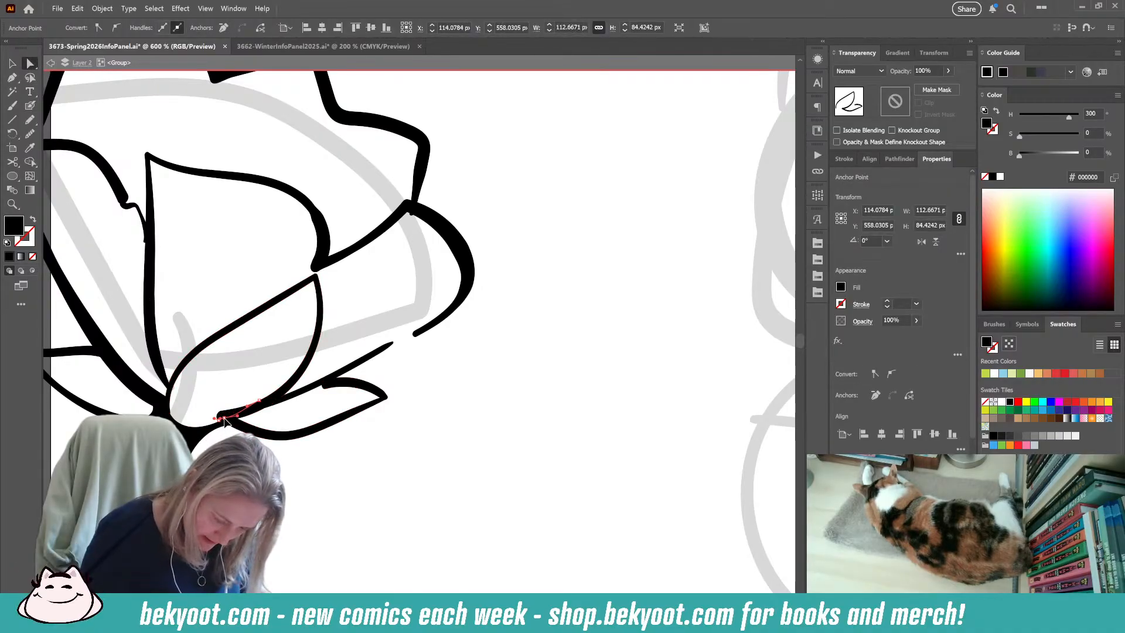
{"action": "left_click", "coordinate": [223, 421]}
{"action": "left_click", "coordinate": [222, 423]}
{"action": "left_click", "coordinate": [246, 406]}
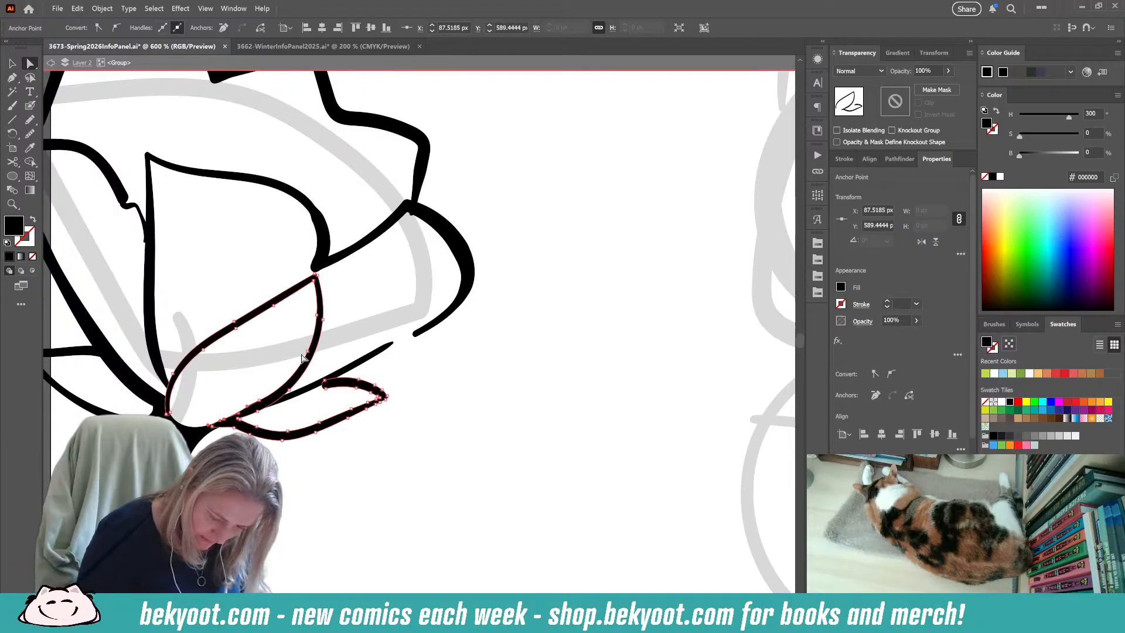
{"action": "left_click", "coordinate": [31, 135]}
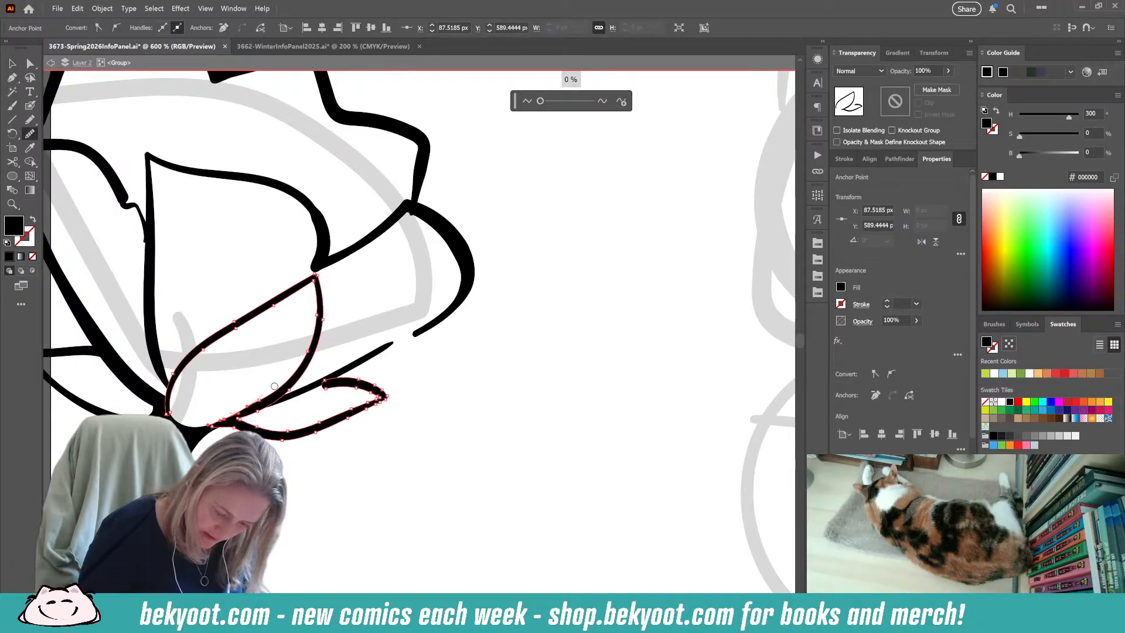
{"action": "left_click_drag", "start_coordinate": [265, 393], "coordinate": [276, 388]}
{"action": "left_click", "coordinate": [30, 63]}
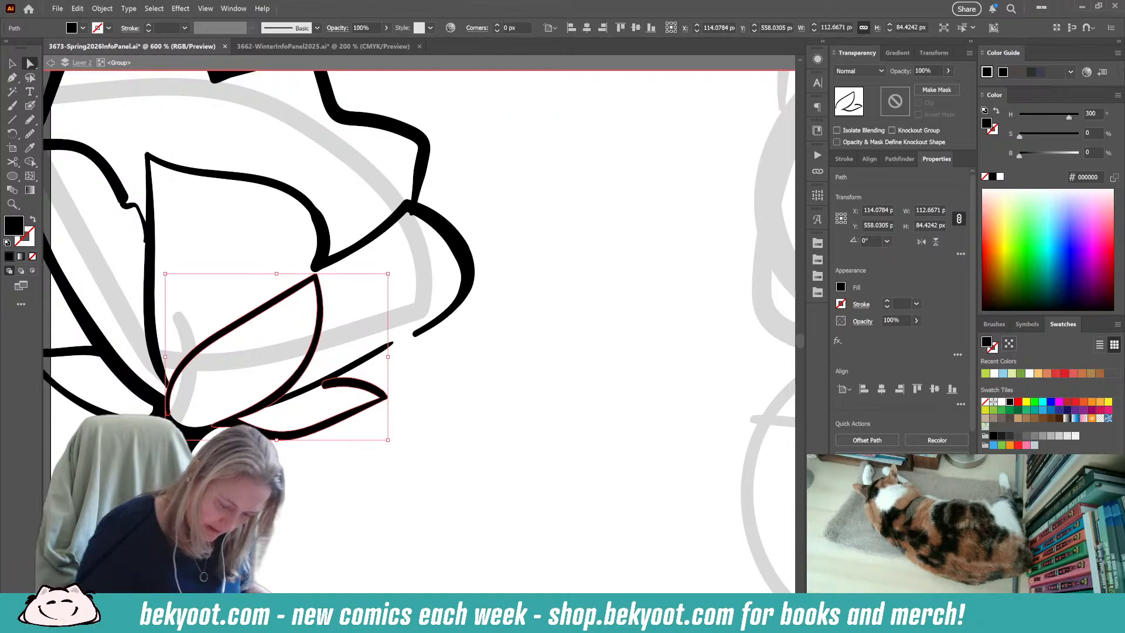
{"action": "key", "text": "ctrl+shift+a"}
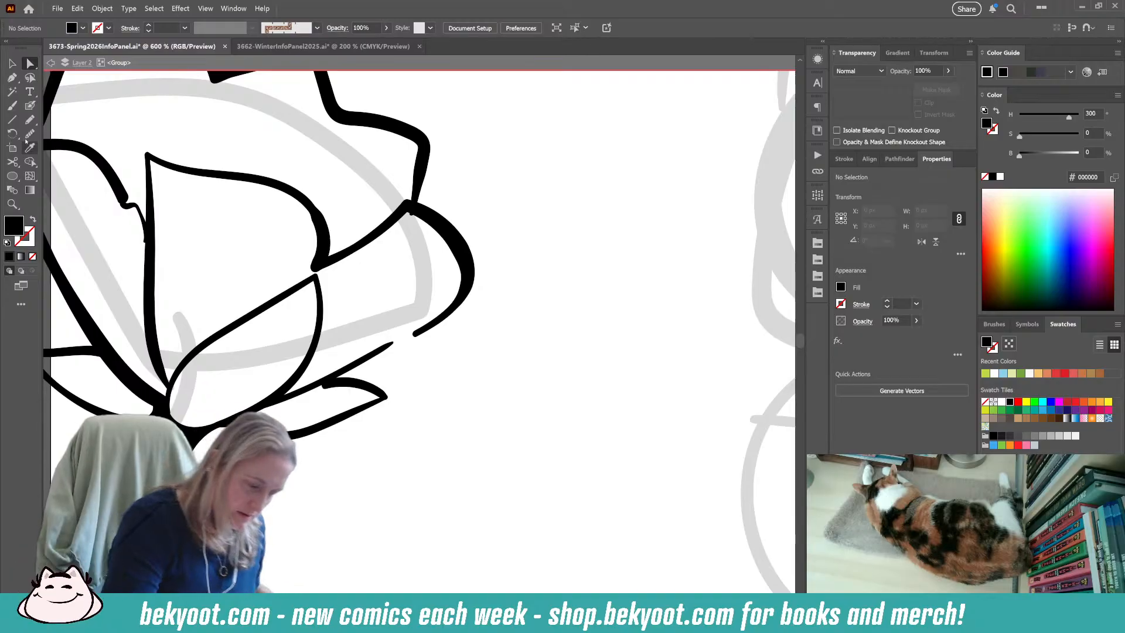
Tidy the inner end of the right sepal's upper edge where it meets the long petal line by adjusting its anchor points.
{"action": "key", "text": "shift+b"}
{"action": "left_click_drag", "start_coordinate": [287, 478], "coordinate": [428, 494]}
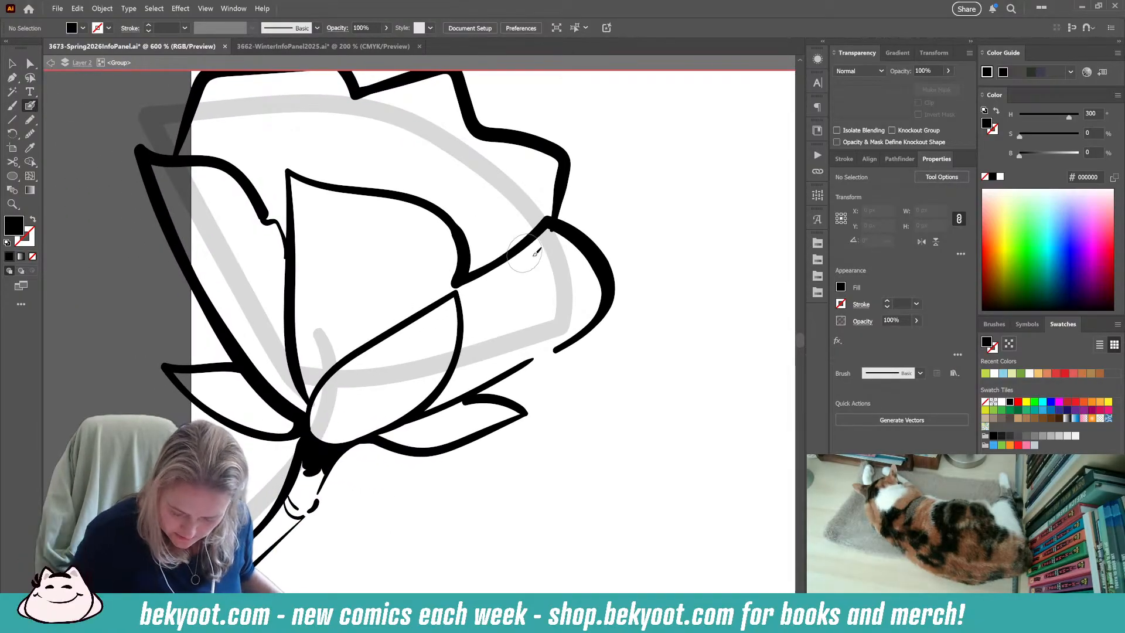
{"action": "key", "text": "a"}
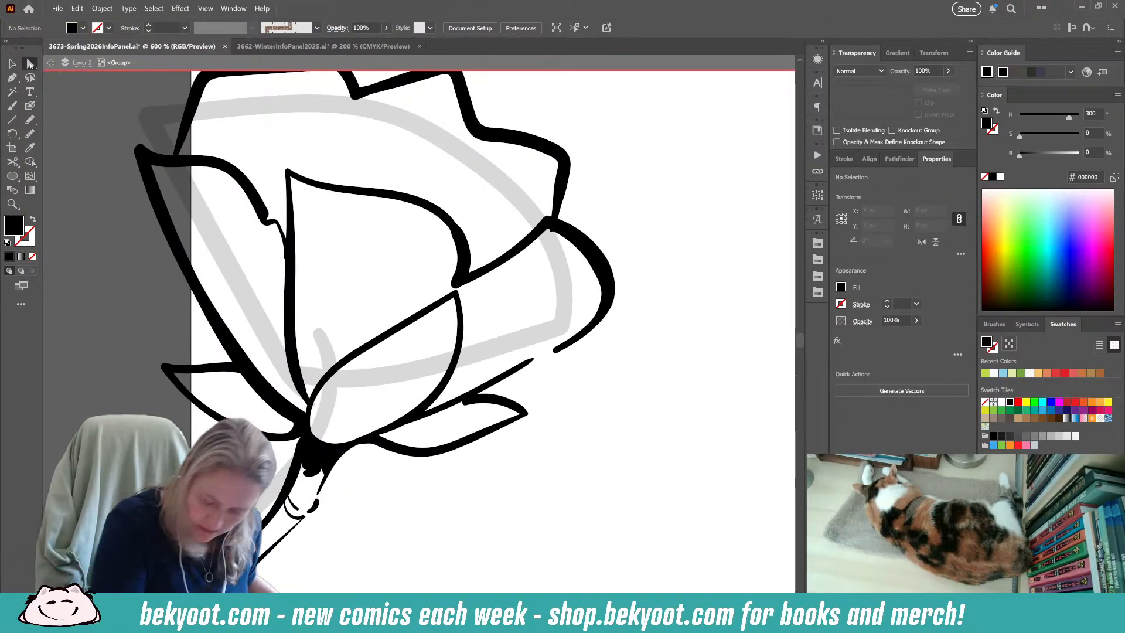
{"action": "left_click", "coordinate": [485, 406]}
{"action": "left_click", "coordinate": [461, 399]}
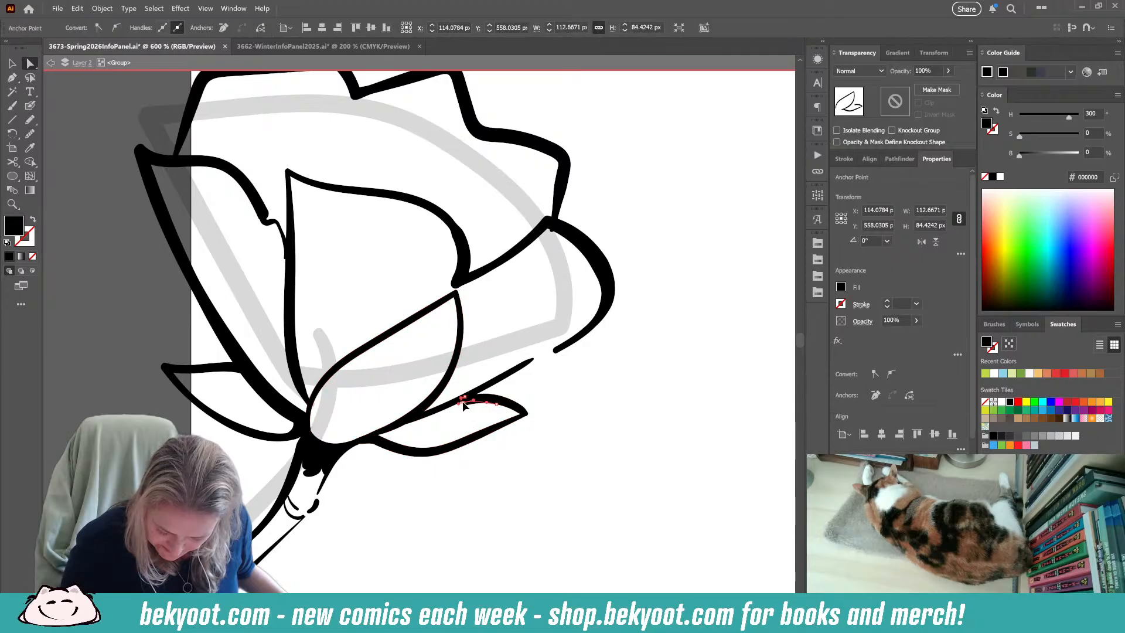
{"action": "left_click", "coordinate": [497, 405]}
{"action": "left_click", "coordinate": [499, 404]}
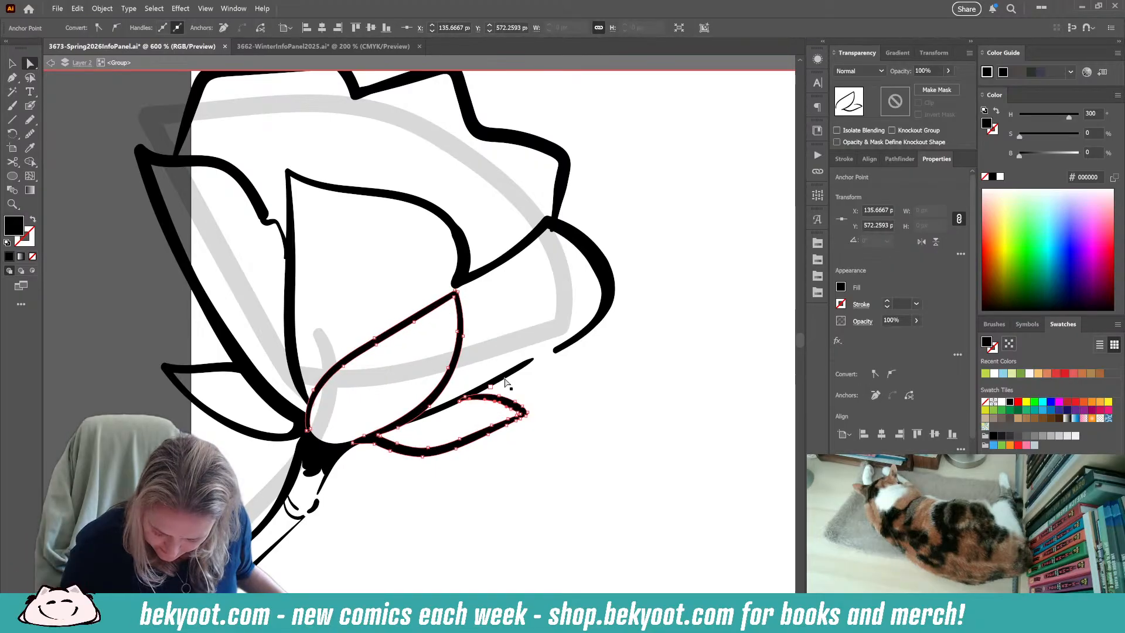
{"action": "left_click", "coordinate": [420, 483]}
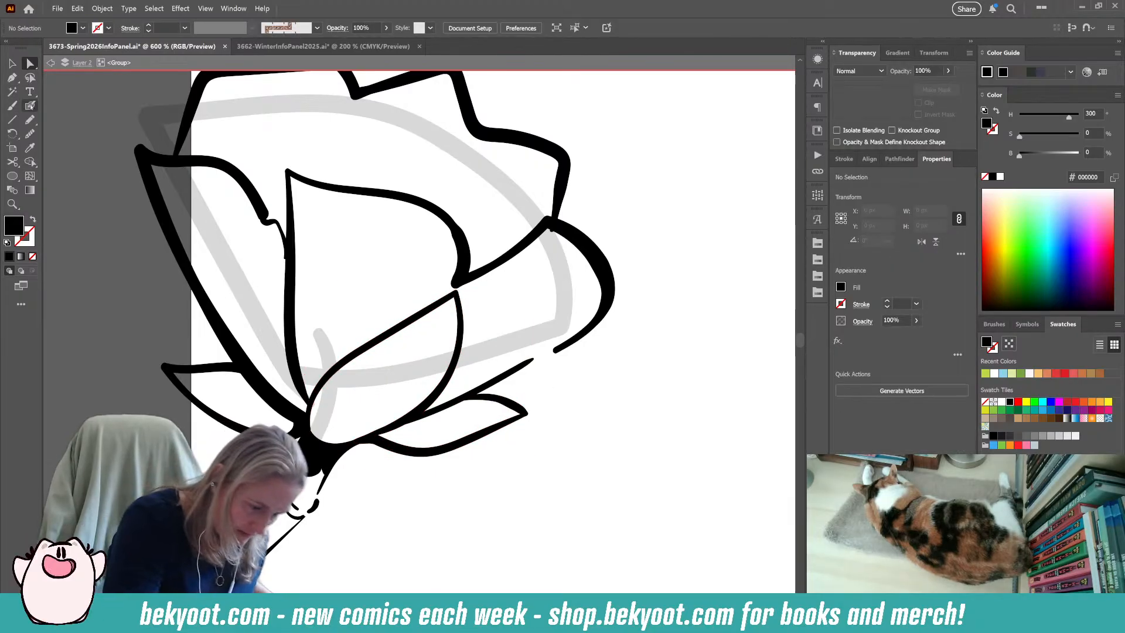
Brush a tapered centre line inside the flower's front petal and thin inner detail lines inside the right and left sepals.
{"action": "left_click", "coordinate": [32, 106]}
{"action": "mouse_move", "coordinate": [342, 416]}
{"action": "left_mouse_down"}
{"action": "mouse_move", "coordinate": [419, 357]}
{"action": "mouse_move", "coordinate": [456, 293]}
{"action": "left_mouse_up"}
{"action": "key", "text": "shift+x"}
{"action": "left_click_drag", "start_coordinate": [425, 414], "coordinate": [520, 410]}
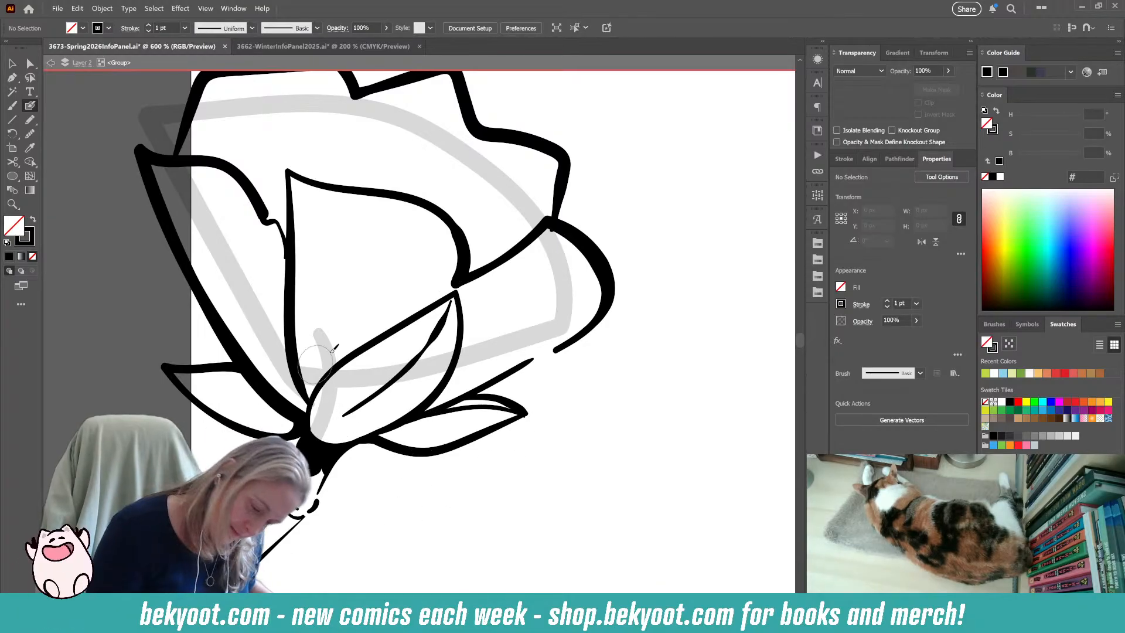
{"action": "left_click_drag", "start_coordinate": [175, 369], "coordinate": [283, 393]}
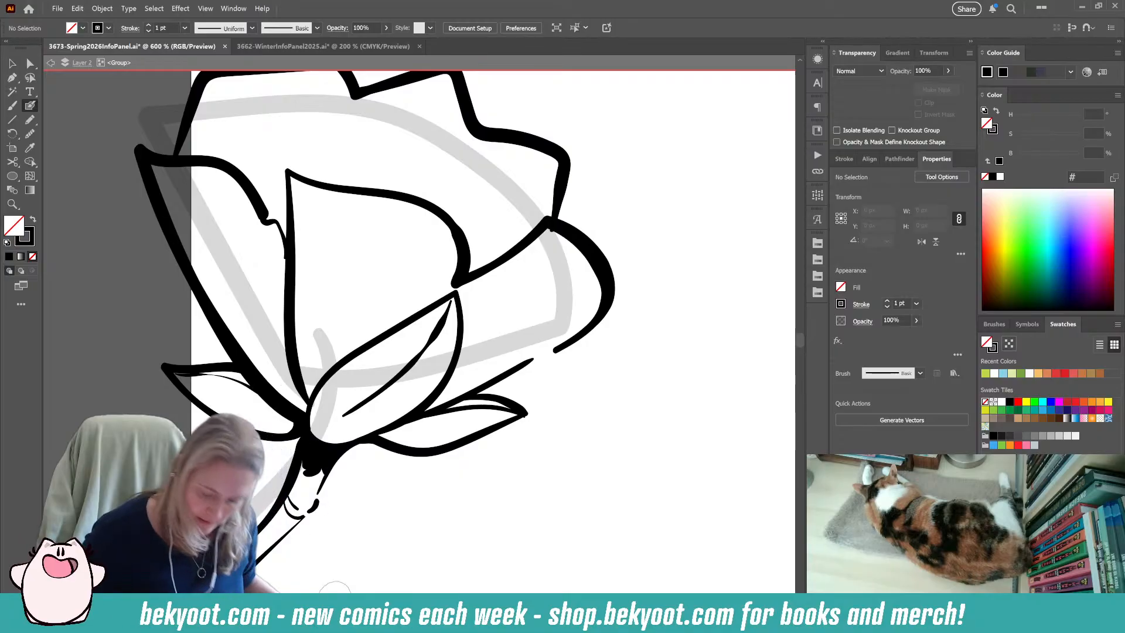
{"action": "left_click_drag", "start_coordinate": [411, 564], "coordinate": [460, 547]}
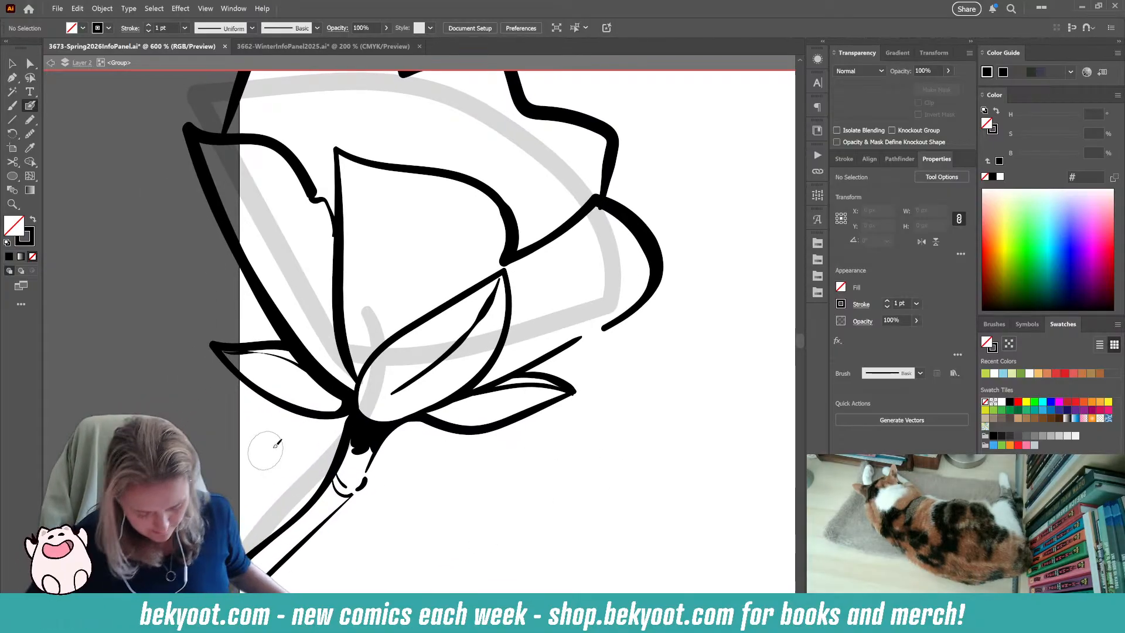
Group all the strokes of the large flower and its stem into one object, leaving nothing selected.
{"action": "scroll", "coordinate": [411, 438], "scroll_direction": "down", "scroll_amount": 2}
{"action": "scroll", "coordinate": [419, 440], "scroll_direction": "down", "scroll_amount": 1}
{"action": "left_click_drag", "start_coordinate": [368, 418], "coordinate": [319, 344]}
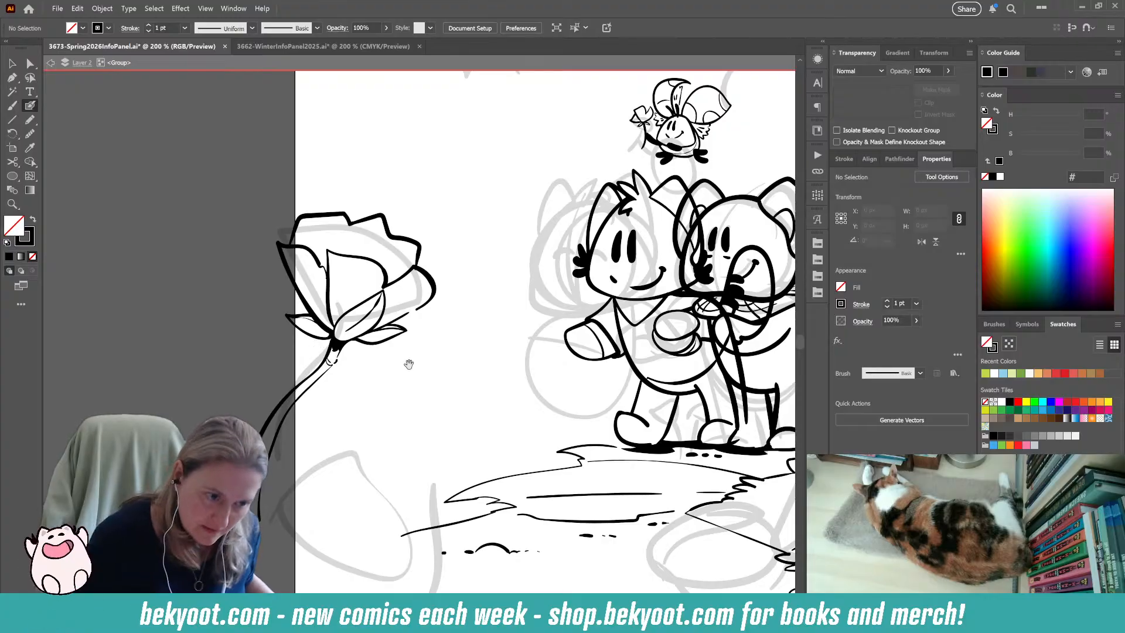
{"action": "left_click_drag", "start_coordinate": [405, 393], "coordinate": [389, 341]}
{"action": "mouse_move", "coordinate": [366, 419]}
{"action": "left_mouse_down"}
{"action": "mouse_move", "coordinate": [362, 399]}
{"action": "mouse_move", "coordinate": [332, 394]}
{"action": "left_mouse_up"}
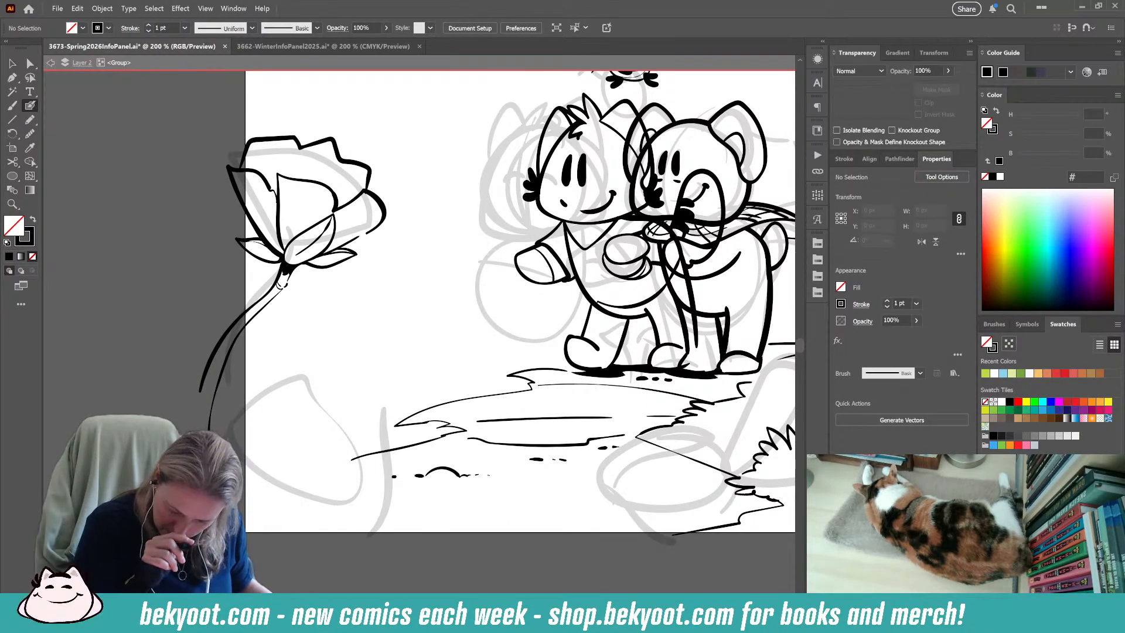
{"action": "key", "text": "v"}
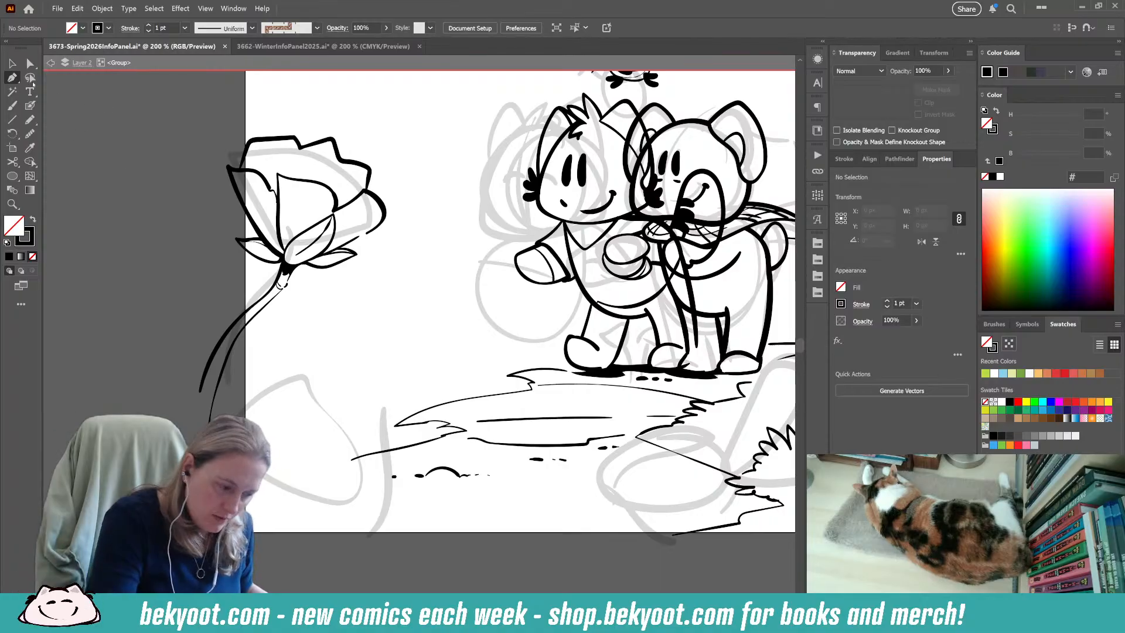
{"action": "mouse_move", "coordinate": [179, 132]}
{"action": "left_mouse_down"}
{"action": "mouse_move", "coordinate": [359, 289]}
{"action": "mouse_move", "coordinate": [361, 364]}
{"action": "left_mouse_up"}
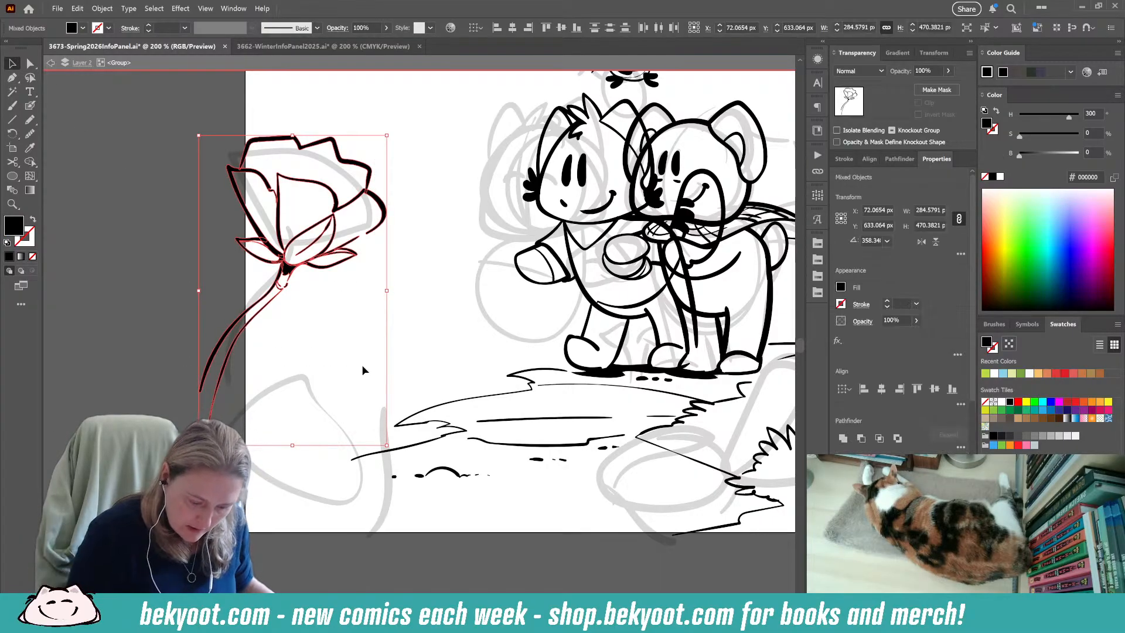
{"action": "key", "text": "ctrl+g"}
{"action": "key", "text": "ctrl+shift+a"}
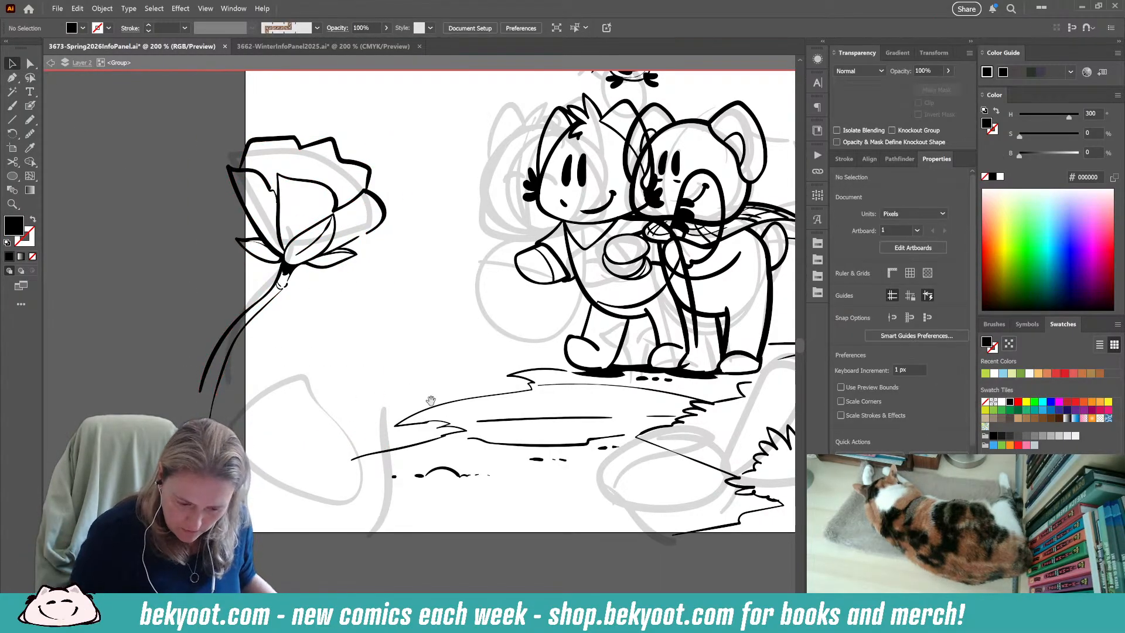
Brush the outlines of two pointed leaves, a narrow one and a broad one, below the large flower beside its stem.
{"action": "left_click_drag", "start_coordinate": [419, 392], "coordinate": [211, 539]}
{"action": "left_click_drag", "start_coordinate": [427, 632], "coordinate": [566, 490]}
{"action": "left_click_drag", "start_coordinate": [256, 474], "coordinate": [281, 525]}
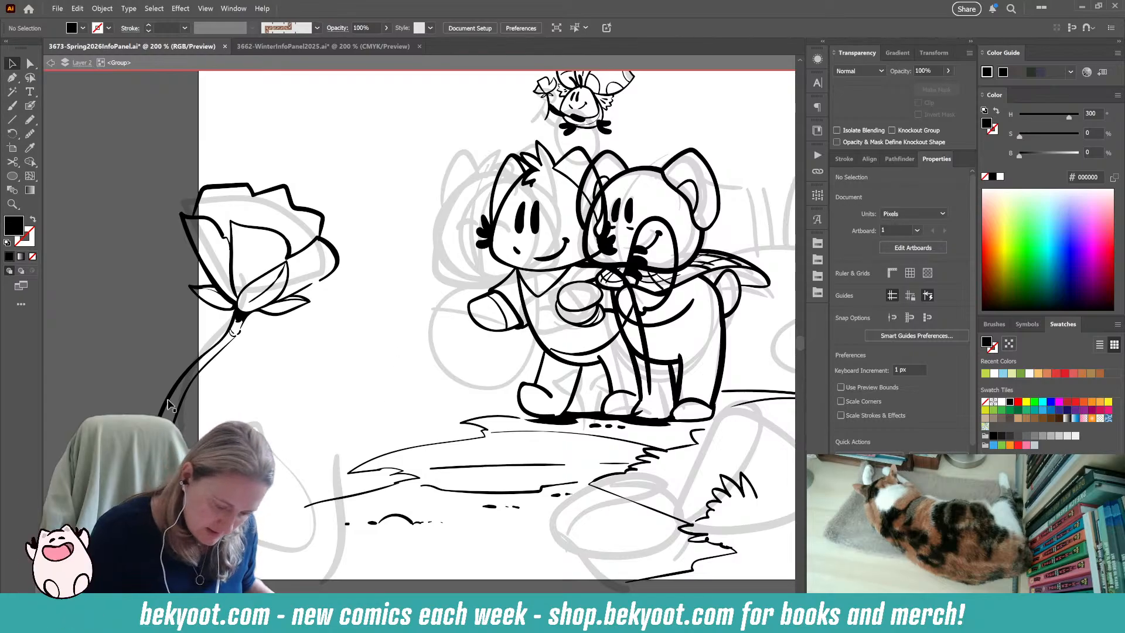
{"action": "key", "text": "shift+b"}
{"action": "left_click_drag", "start_coordinate": [326, 516], "coordinate": [314, 436]}
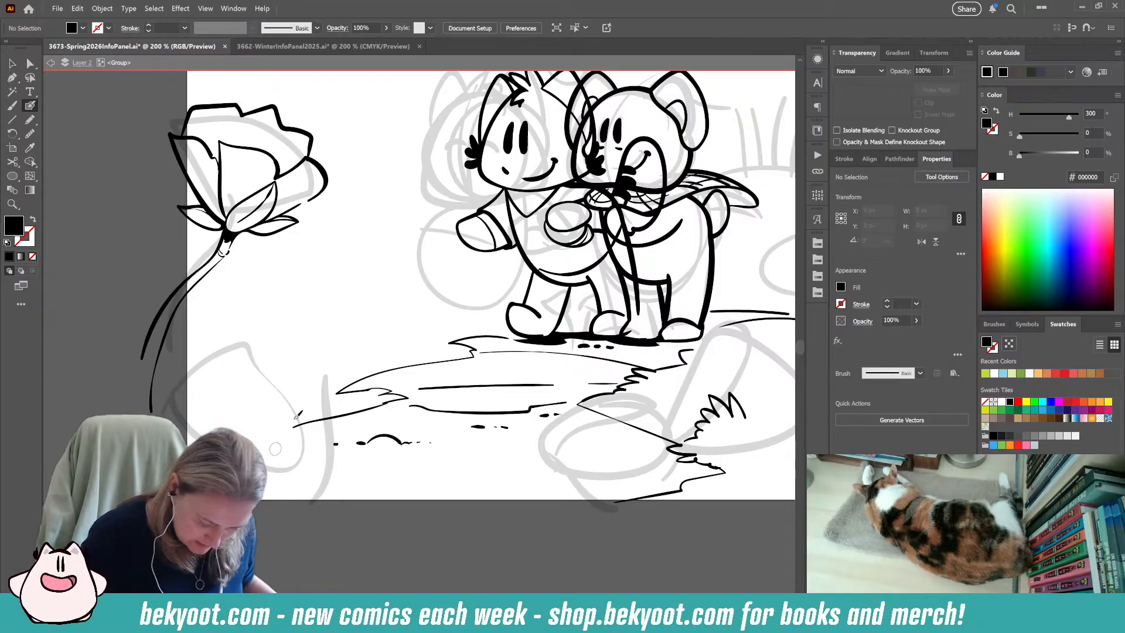
{"action": "mouse_move", "coordinate": [240, 391]}
{"action": "left_mouse_down"}
{"action": "mouse_move", "coordinate": [234, 346]}
{"action": "mouse_move", "coordinate": [273, 283]}
{"action": "mouse_move", "coordinate": [292, 323]}
{"action": "mouse_move", "coordinate": [245, 392]}
{"action": "mouse_move", "coordinate": [245, 342]}
{"action": "mouse_move", "coordinate": [299, 286]}
{"action": "mouse_move", "coordinate": [313, 316]}
{"action": "mouse_move", "coordinate": [249, 388]}
{"action": "mouse_move", "coordinate": [217, 377]}
{"action": "mouse_move", "coordinate": [213, 295]}
{"action": "mouse_move", "coordinate": [222, 396]}
{"action": "left_mouse_up"}
{"action": "key", "text": "shift+x"}
{"action": "key", "text": "ctrl+z"}
{"action": "key", "text": "shift+x"}
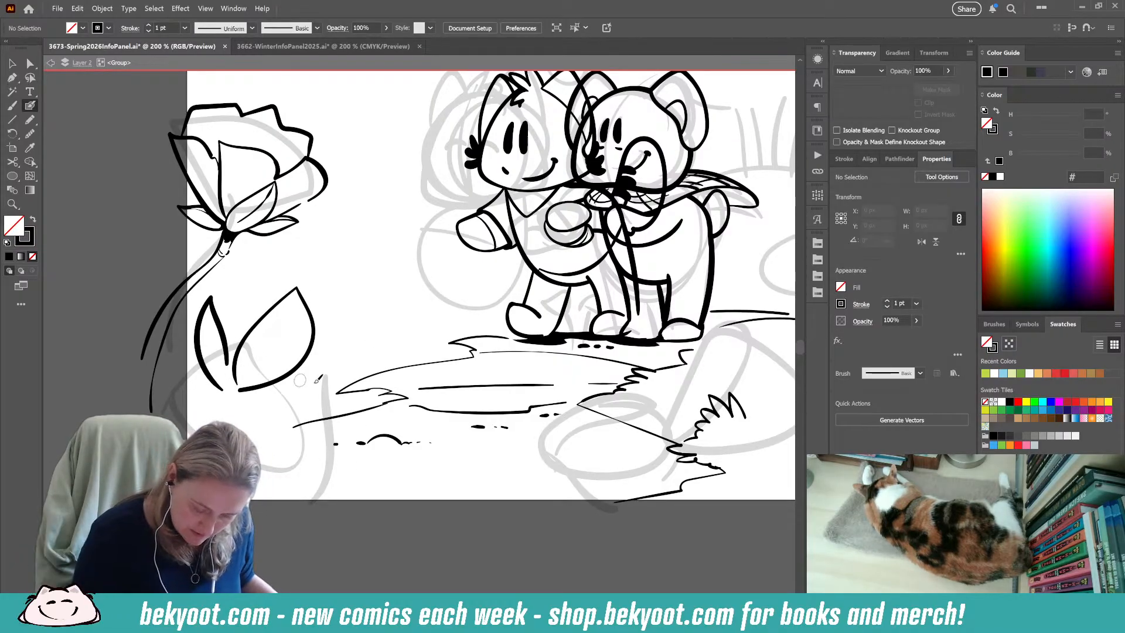
Brush a small rosebud with overlapping petals below the two leaves, and group its strokes into one object.
{"action": "mouse_move", "coordinate": [288, 398]}
{"action": "left_mouse_down"}
{"action": "mouse_move", "coordinate": [313, 394]}
{"action": "mouse_move", "coordinate": [352, 414]}
{"action": "mouse_move", "coordinate": [311, 477]}
{"action": "left_mouse_up"}
{"action": "left_click_drag", "start_coordinate": [313, 438], "coordinate": [329, 398]}
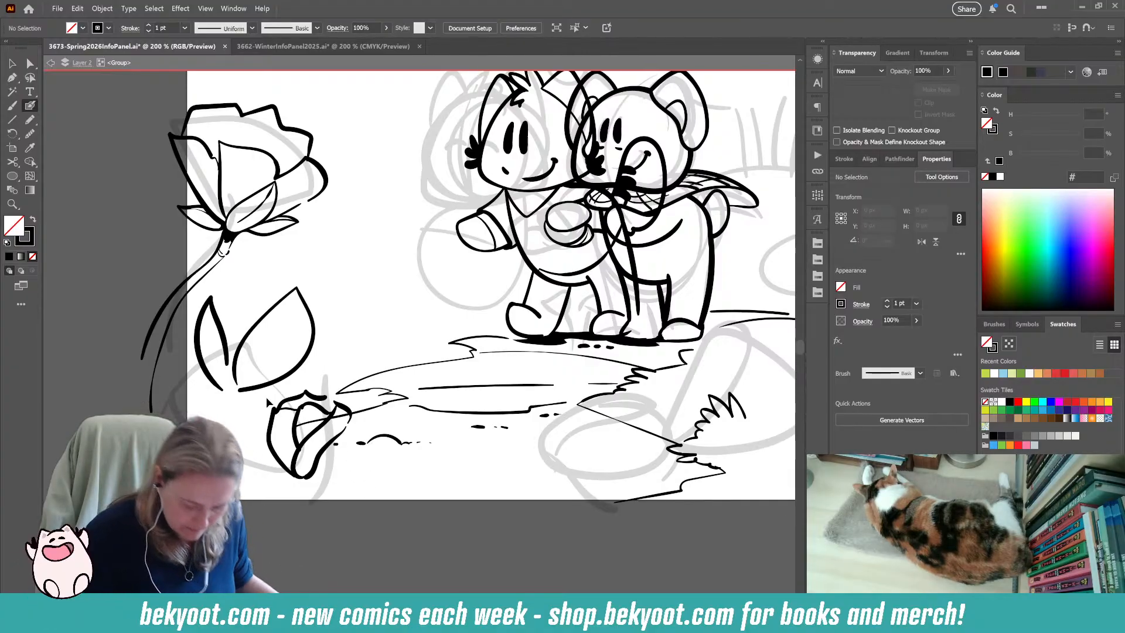
{"action": "left_click_drag", "start_coordinate": [311, 418], "coordinate": [352, 426]}
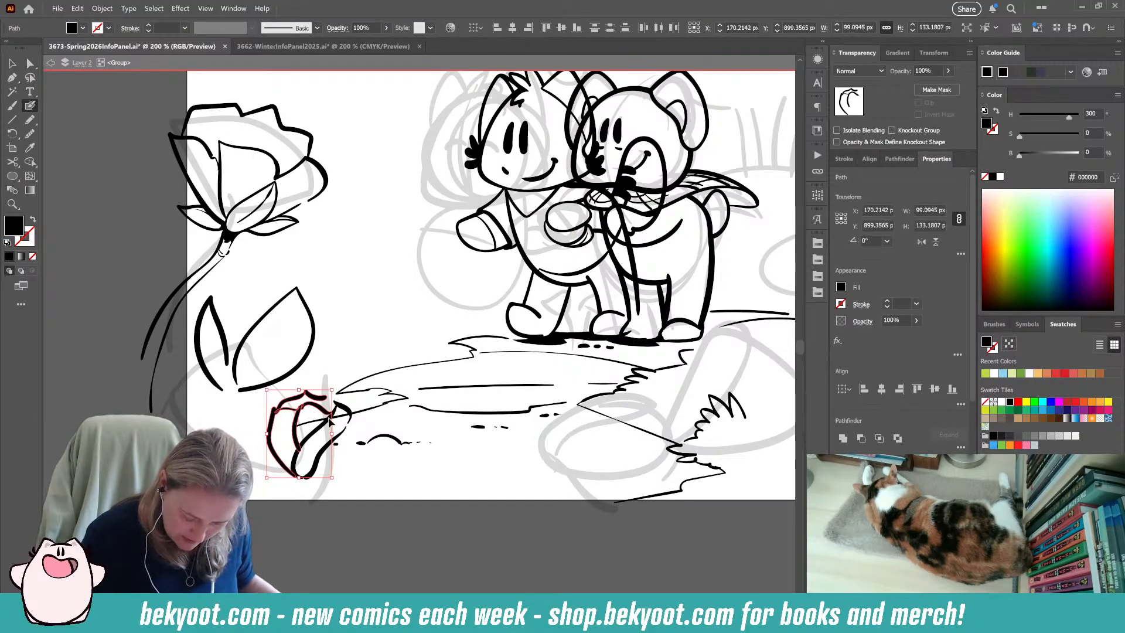
{"action": "key", "text": "ctrl+g"}
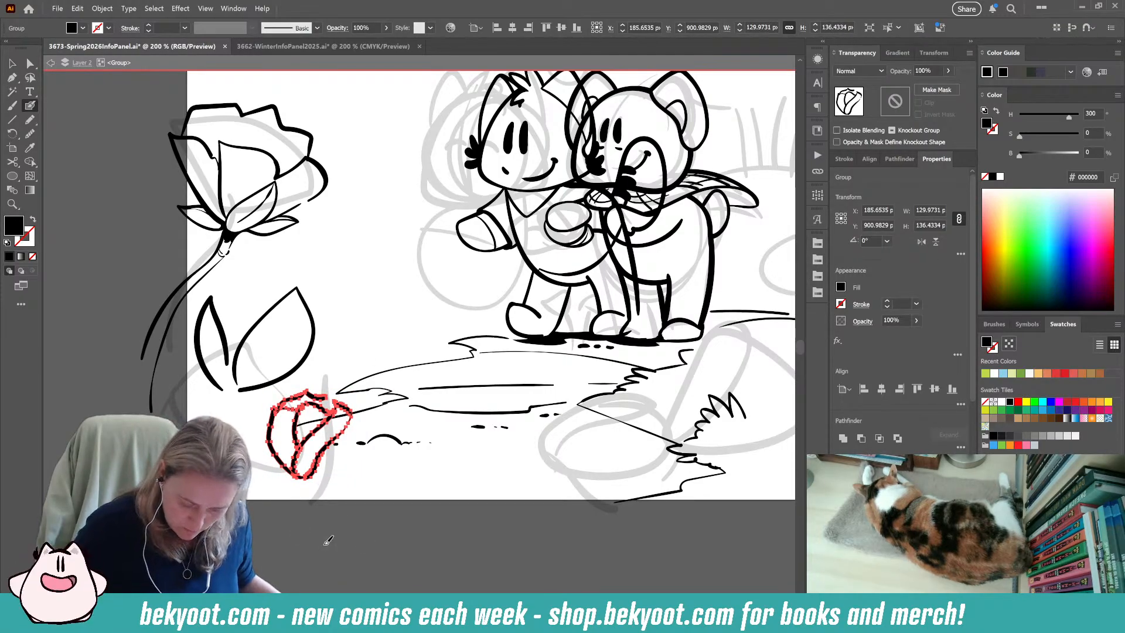
{"action": "scroll", "coordinate": [344, 515], "scroll_direction": "right", "scroll_amount": 3}
{"action": "scroll", "coordinate": [344, 515], "scroll_direction": "up", "scroll_amount": 2}
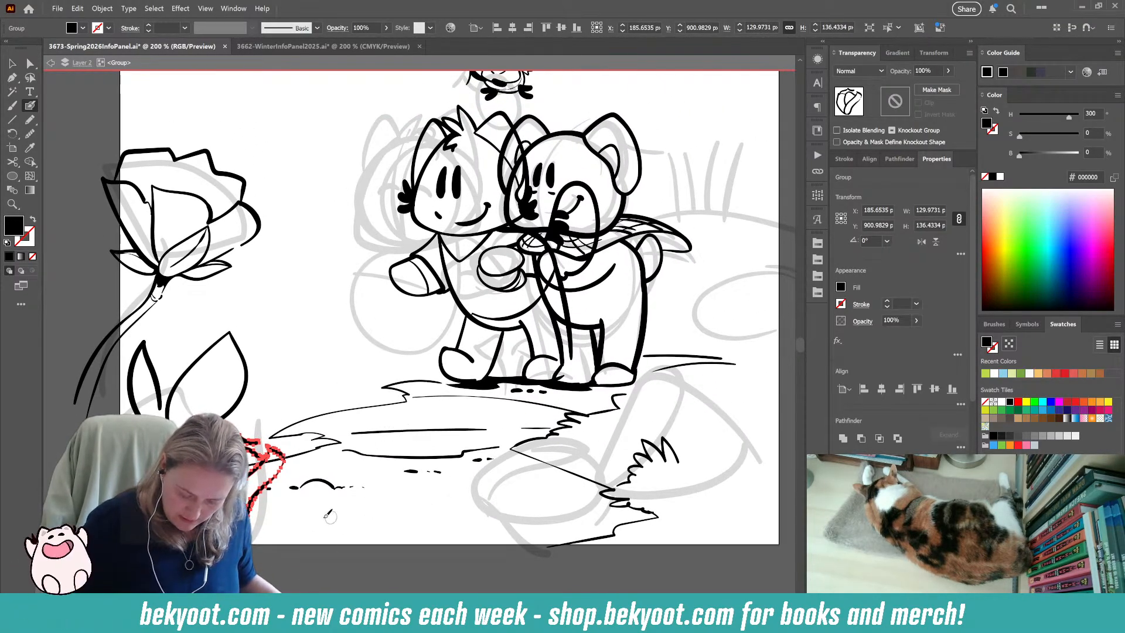
{"action": "key", "text": "ctrl+shift+a"}
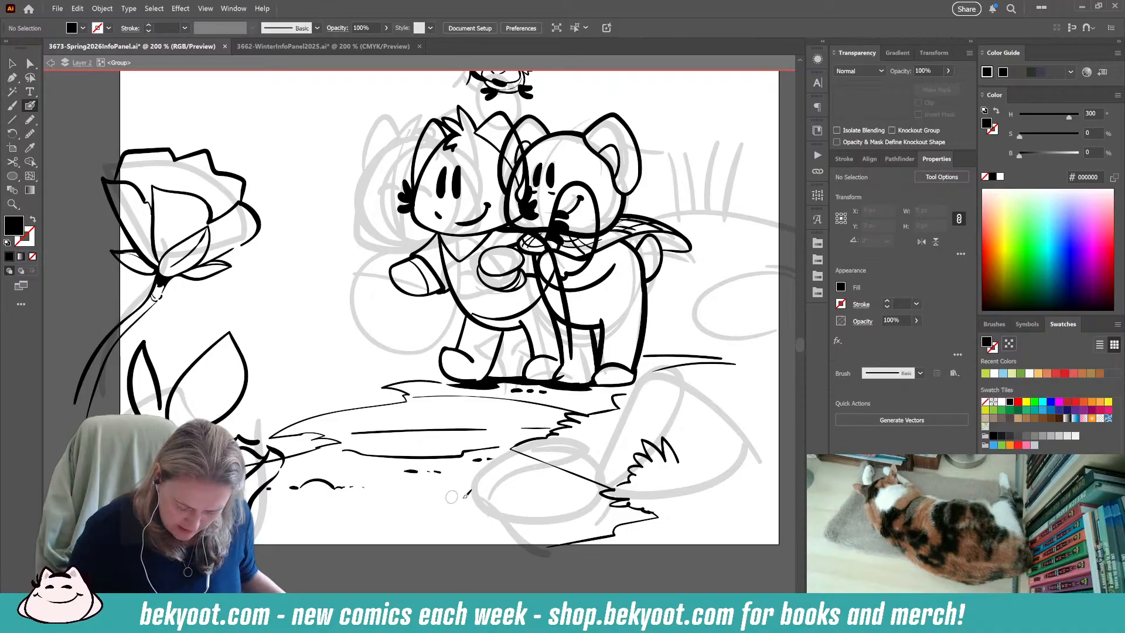
Select the pair of leaves below the large flower and rotate them clockwise so that the broad leaf points sideways.
{"action": "scroll", "coordinate": [567, 368], "scroll_direction": "right", "scroll_amount": 6}
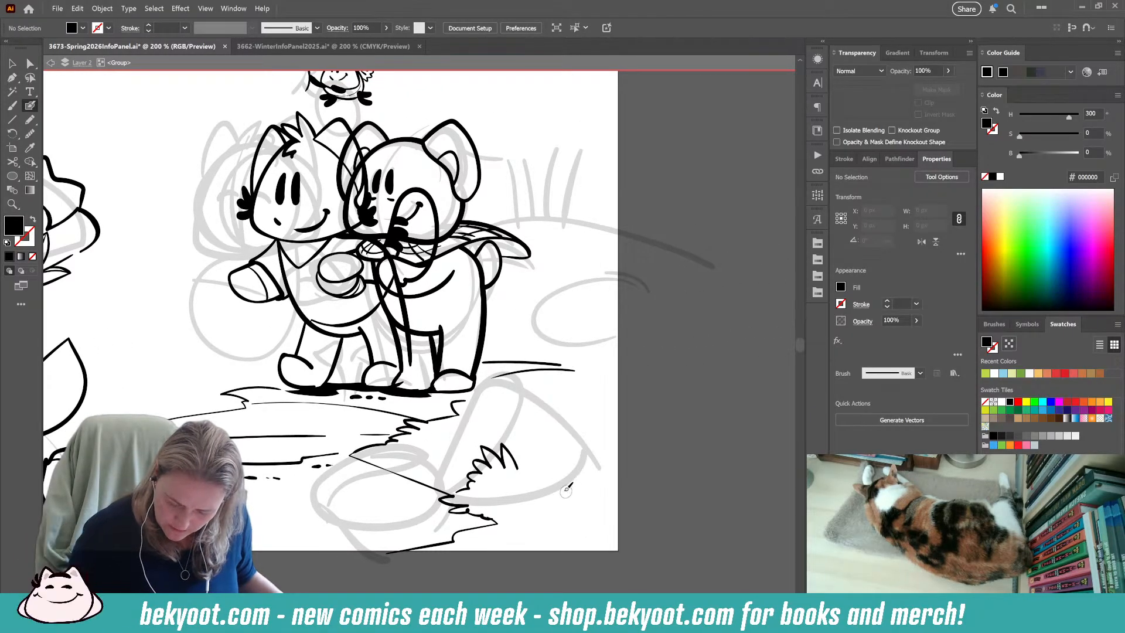
{"action": "scroll", "coordinate": [384, 445], "scroll_direction": "left", "scroll_amount": 6}
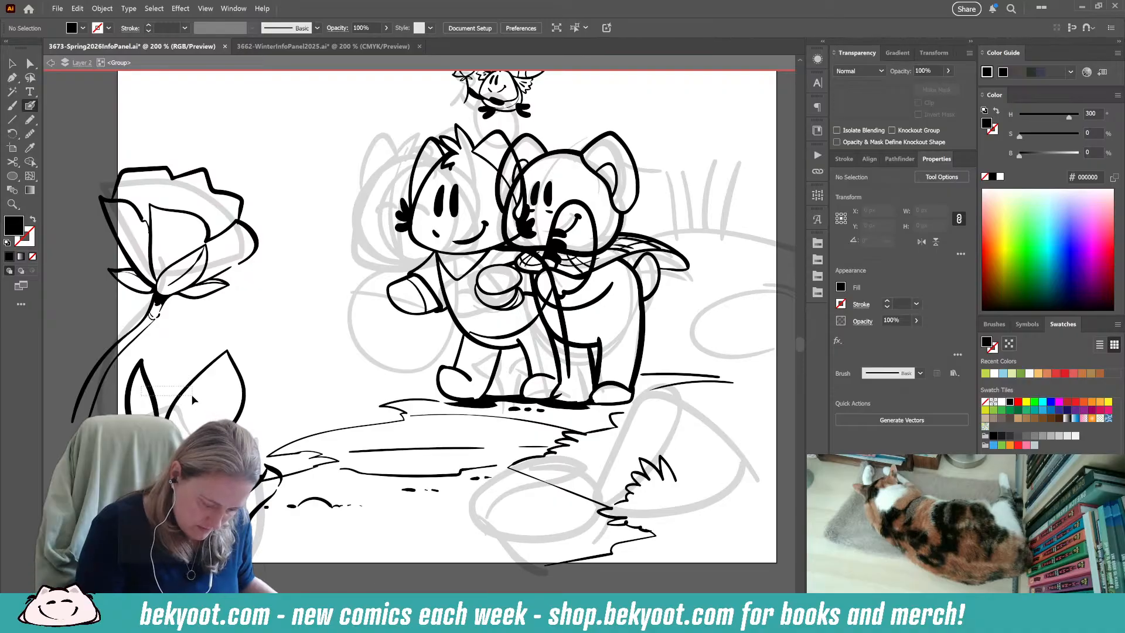
{"action": "left_click_drag", "start_coordinate": [141, 387], "coordinate": [193, 400]}
{"action": "left_click", "coordinate": [267, 372]}
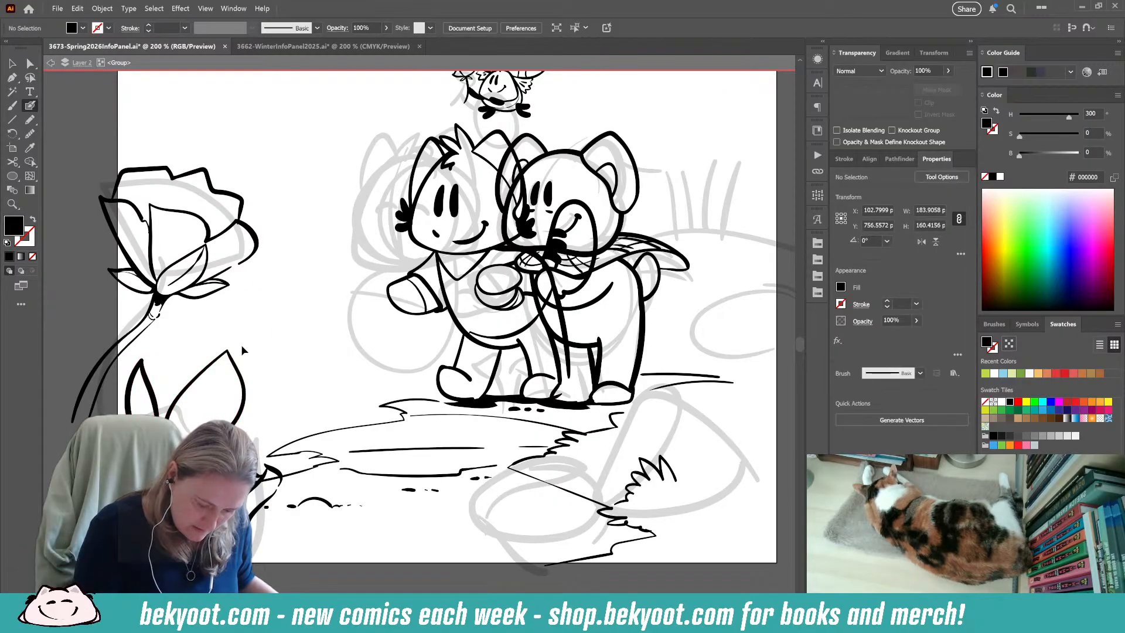
{"action": "left_click", "coordinate": [11, 63]}
{"action": "left_click", "coordinate": [151, 397]}
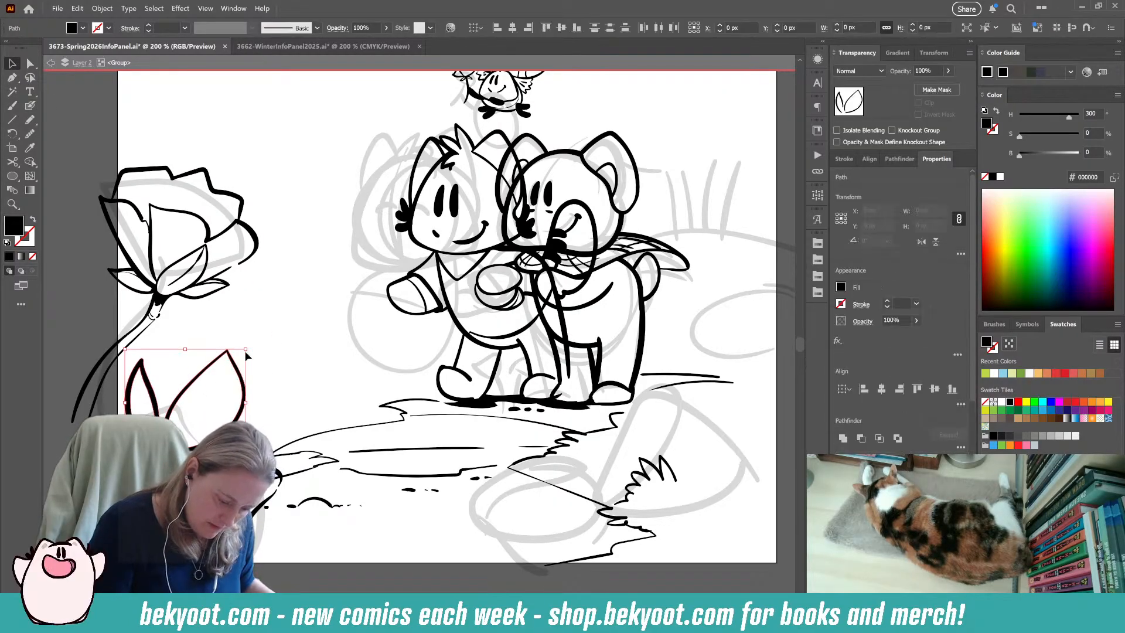
{"action": "left_click_drag", "start_coordinate": [252, 346], "coordinate": [262, 391]}
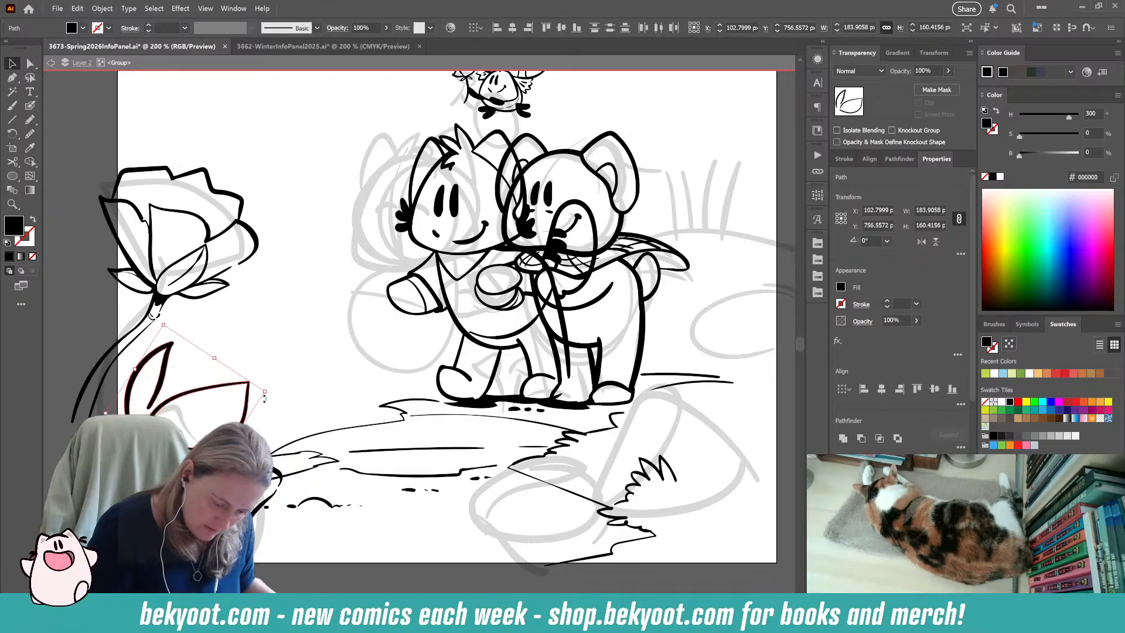
{"action": "left_click", "coordinate": [63, 349]}
{"action": "left_click_drag", "start_coordinate": [289, 595], "coordinate": [229, 548]}
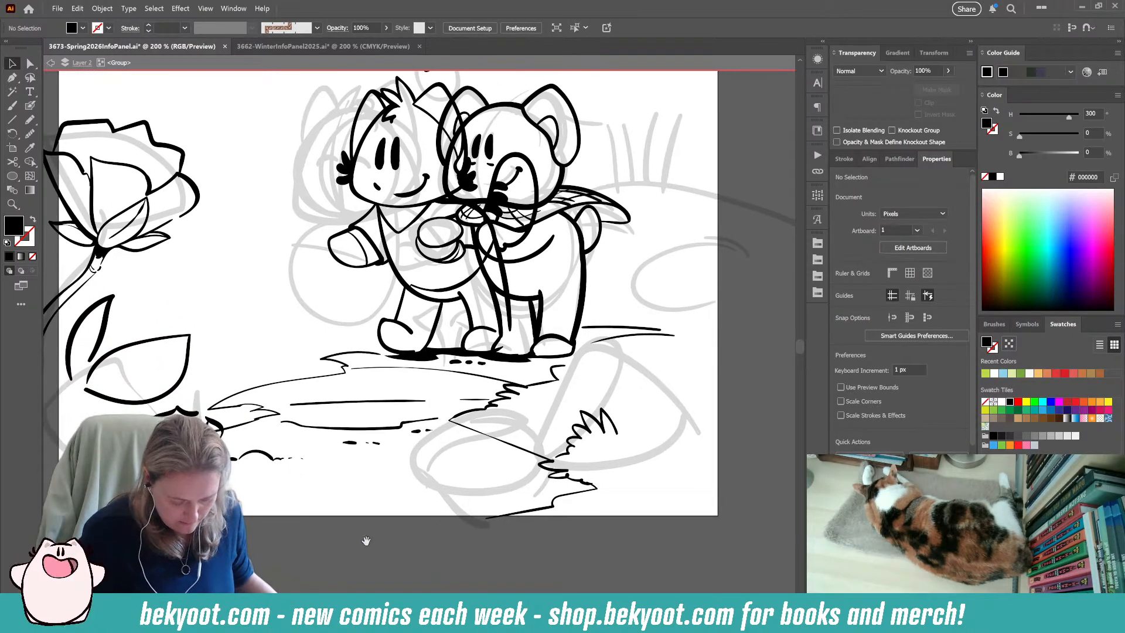
{"action": "left_click_drag", "start_coordinate": [354, 539], "coordinate": [292, 557]}
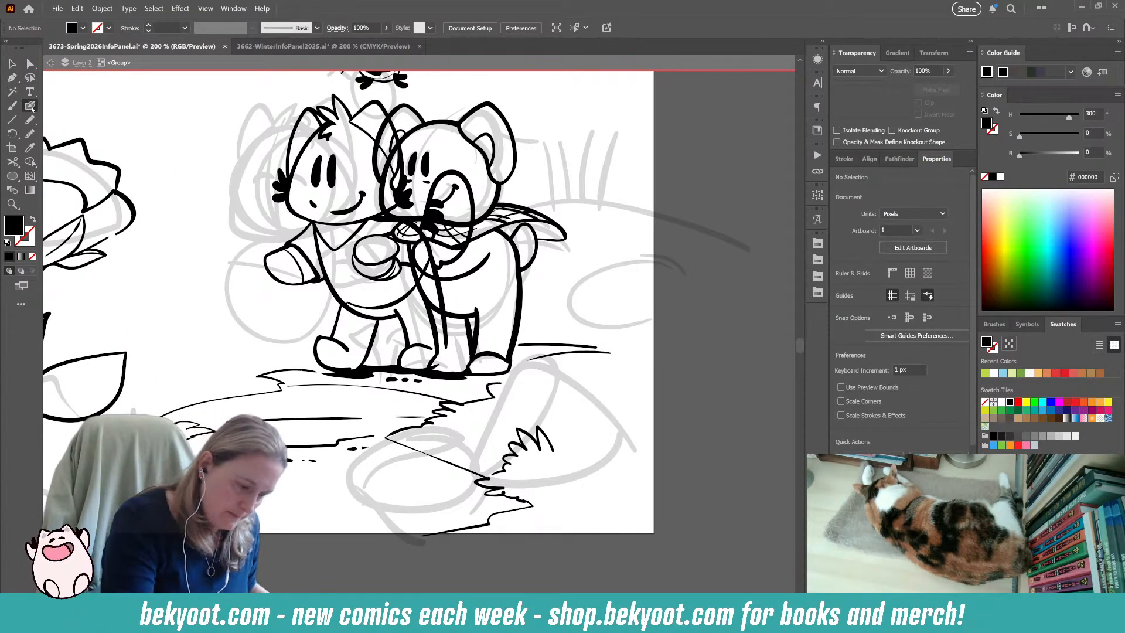
{"action": "key", "text": "b"}
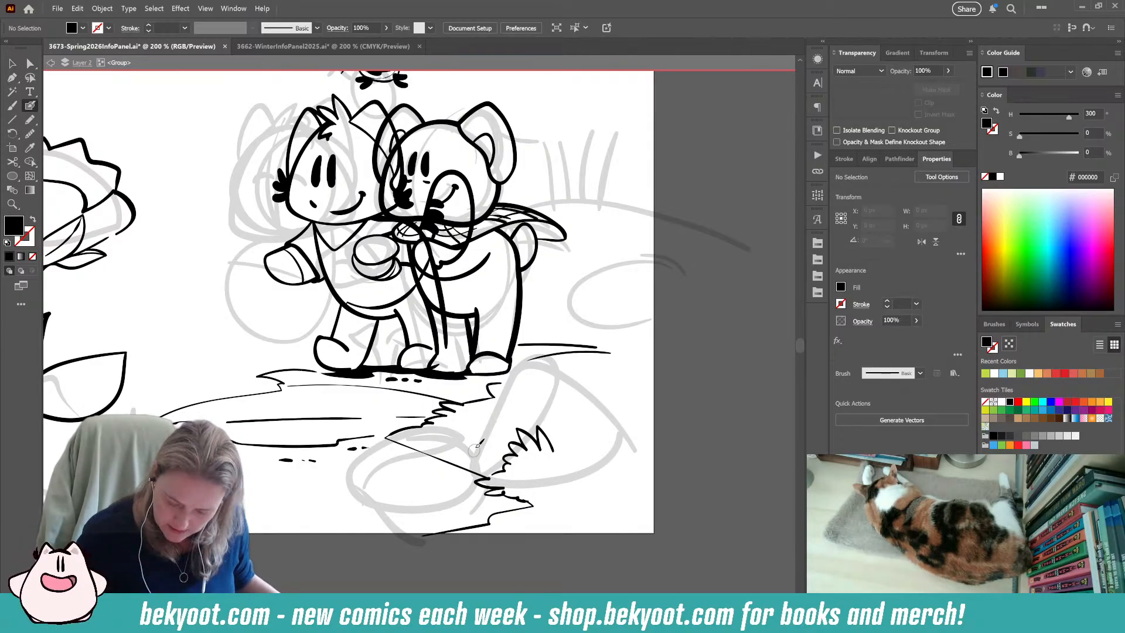
{"action": "mouse_move", "coordinate": [635, 455]}
{"action": "left_mouse_down"}
{"action": "mouse_move", "coordinate": [609, 419]}
{"action": "mouse_move", "coordinate": [585, 334]}
{"action": "mouse_move", "coordinate": [469, 448]}
{"action": "left_mouse_up"}
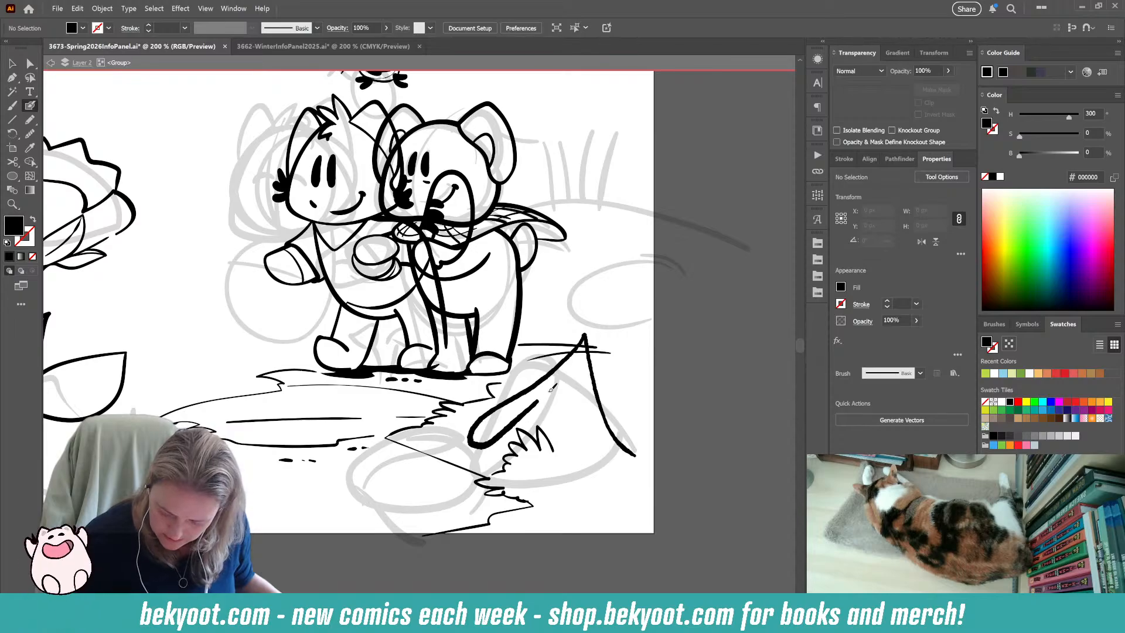
{"action": "key", "text": "ctrl+z"}
{"action": "mouse_move", "coordinate": [635, 454]}
{"action": "left_mouse_down"}
{"action": "mouse_move", "coordinate": [606, 374]}
{"action": "mouse_move", "coordinate": [585, 365]}
{"action": "mouse_move", "coordinate": [466, 403]}
{"action": "mouse_move", "coordinate": [635, 443]}
{"action": "mouse_move", "coordinate": [620, 355]}
{"action": "mouse_move", "coordinate": [554, 371]}
{"action": "mouse_move", "coordinate": [485, 446]}
{"action": "mouse_move", "coordinate": [504, 462]}
{"action": "mouse_move", "coordinate": [595, 474]}
{"action": "mouse_move", "coordinate": [631, 464]}
{"action": "left_mouse_up"}
{"action": "key", "text": "ctrl+z"}
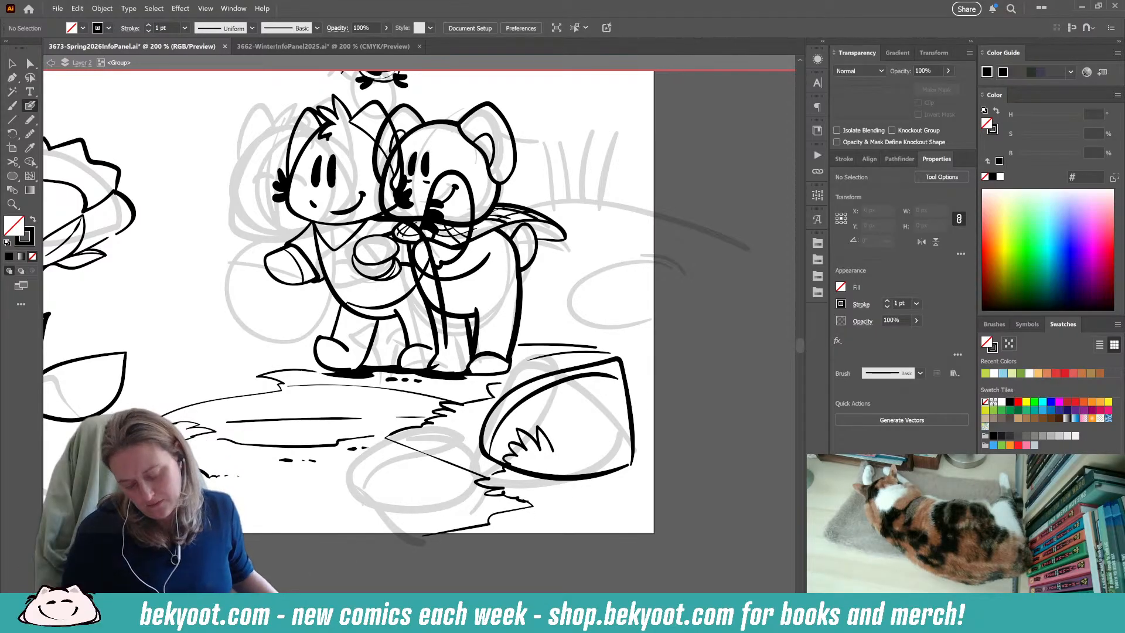
{"action": "mouse_move", "coordinate": [617, 360]}
{"action": "left_mouse_down"}
{"action": "mouse_move", "coordinate": [613, 420]}
{"action": "mouse_move", "coordinate": [632, 463]}
{"action": "left_mouse_up"}
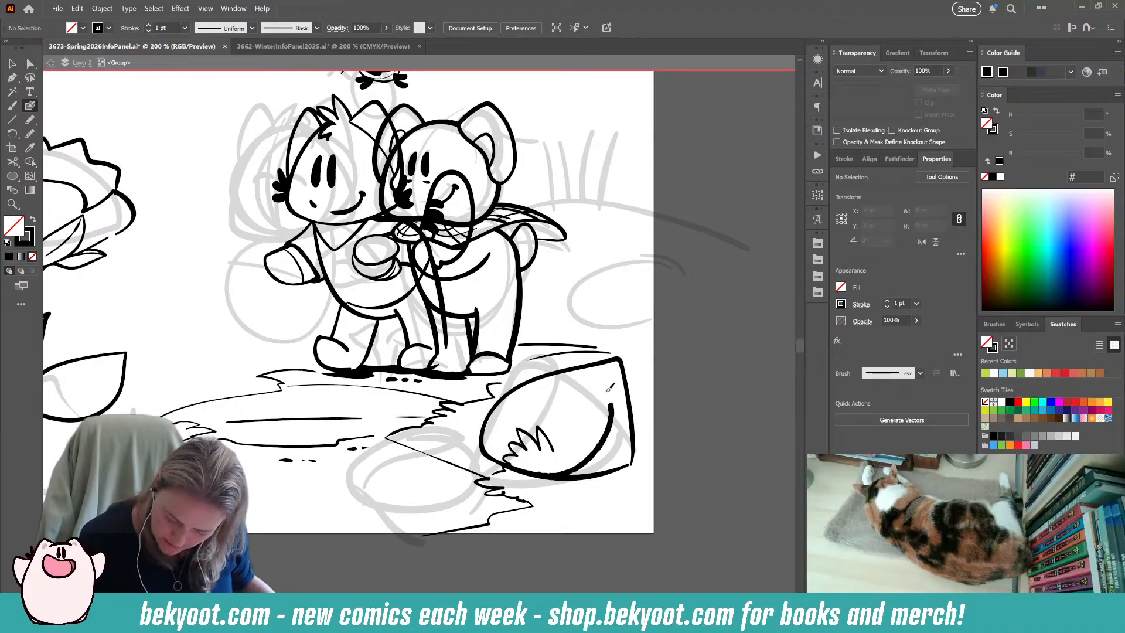
{"action": "left_click", "coordinate": [581, 478], "text": "ctrl"}
{"action": "key", "text": "Delete"}
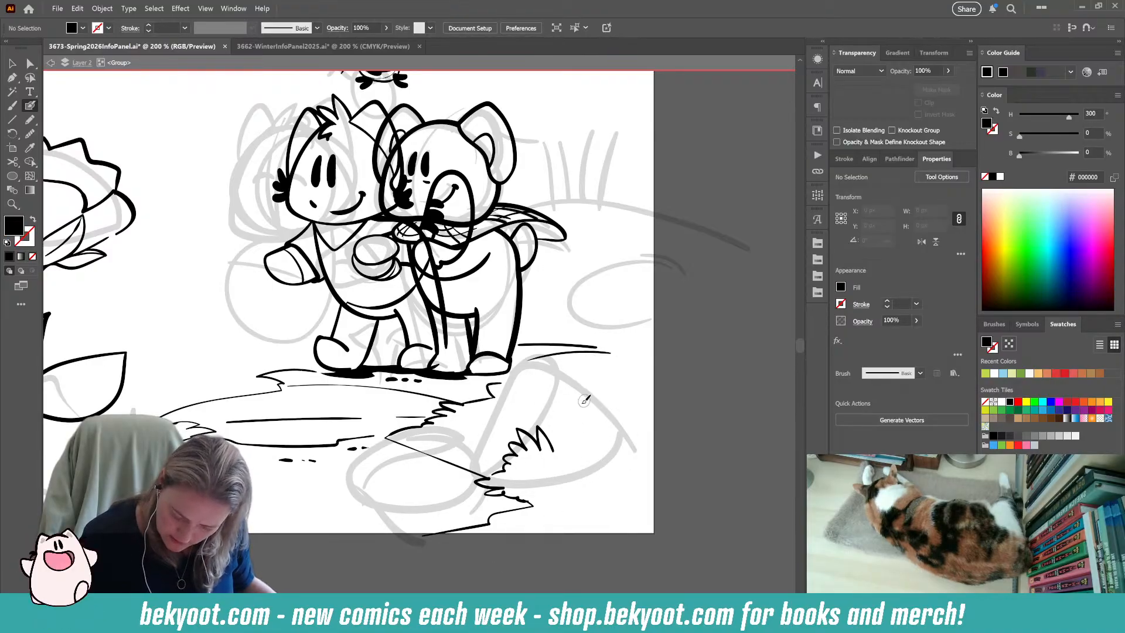
Brush a wide, shallow bowl-shaped blossom with a small rounded centre above the right-hand grass tuft, and group its strokes.
{"action": "key", "text": "shift+x"}
{"action": "mouse_move", "coordinate": [504, 388]}
{"action": "left_mouse_down"}
{"action": "mouse_move", "coordinate": [509, 430]}
{"action": "mouse_move", "coordinate": [604, 406]}
{"action": "mouse_move", "coordinate": [600, 377]}
{"action": "mouse_move", "coordinate": [572, 429]}
{"action": "mouse_move", "coordinate": [620, 394]}
{"action": "left_mouse_up"}
{"action": "key", "text": "ctrl+z"}
{"action": "mouse_move", "coordinate": [493, 432]}
{"action": "left_mouse_down"}
{"action": "mouse_move", "coordinate": [574, 438]}
{"action": "mouse_move", "coordinate": [622, 382]}
{"action": "left_mouse_up"}
{"action": "mouse_move", "coordinate": [559, 400]}
{"action": "left_mouse_down"}
{"action": "mouse_move", "coordinate": [586, 410]}
{"action": "mouse_move", "coordinate": [584, 420]}
{"action": "left_mouse_up"}
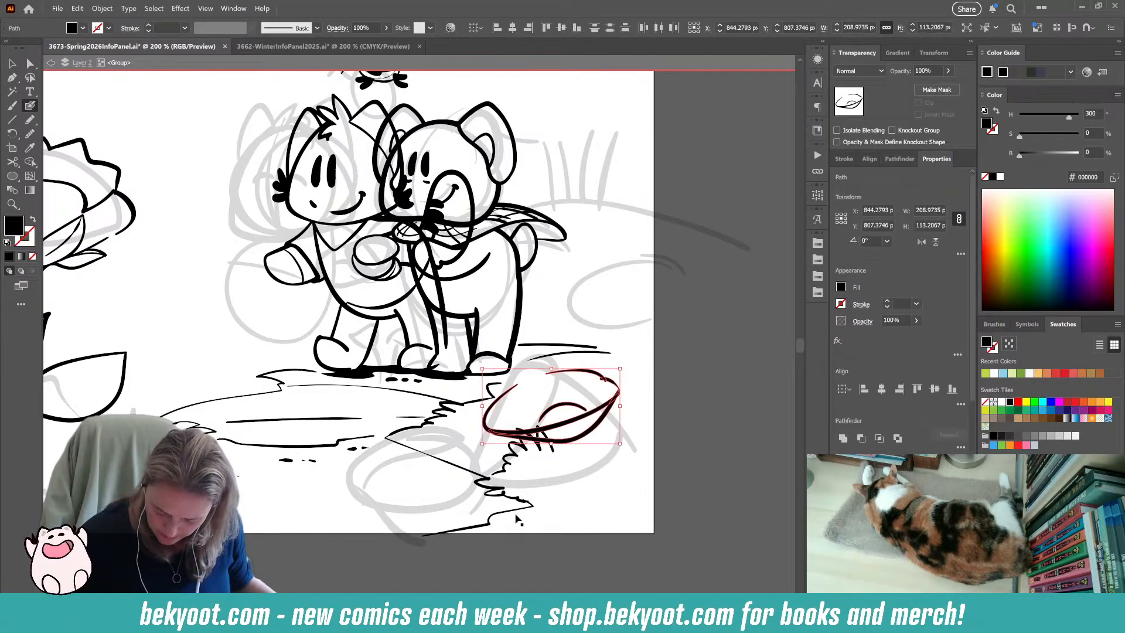
{"action": "key", "text": "ctrl+g"}
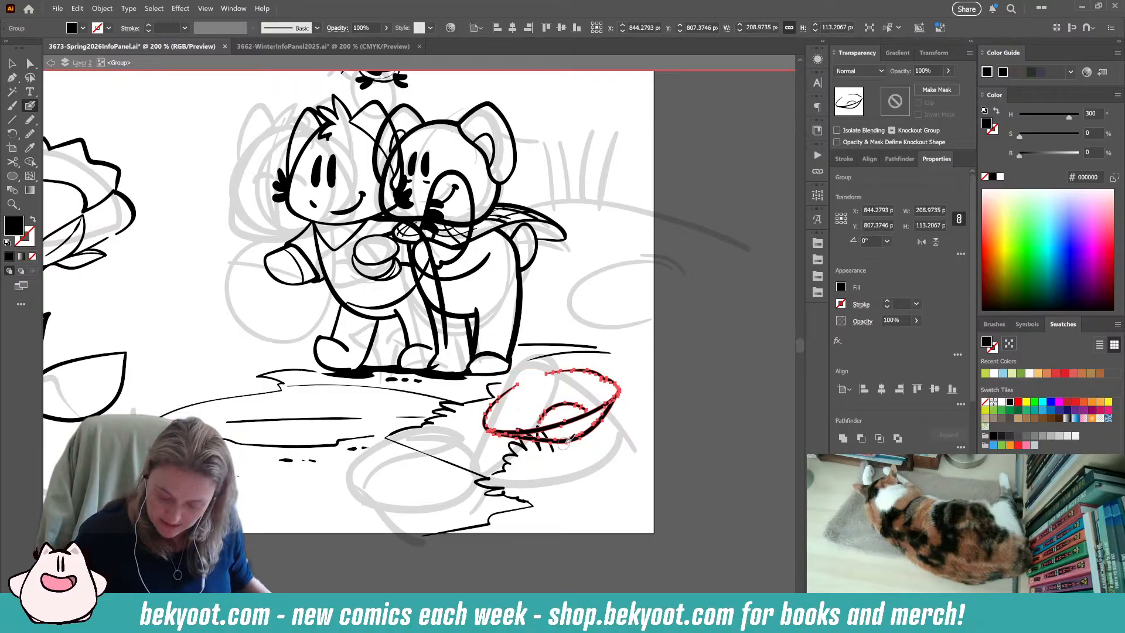
Brush a curved stem below the bowl-shaped blossom, and a smaller oval blossom with its own short stem over the grass tuft.
{"action": "key", "text": "ctrl+shift+a"}
{"action": "mouse_move", "coordinate": [577, 437]}
{"action": "left_mouse_down"}
{"action": "mouse_move", "coordinate": [590, 467]}
{"action": "mouse_move", "coordinate": [592, 566]}
{"action": "left_mouse_up"}
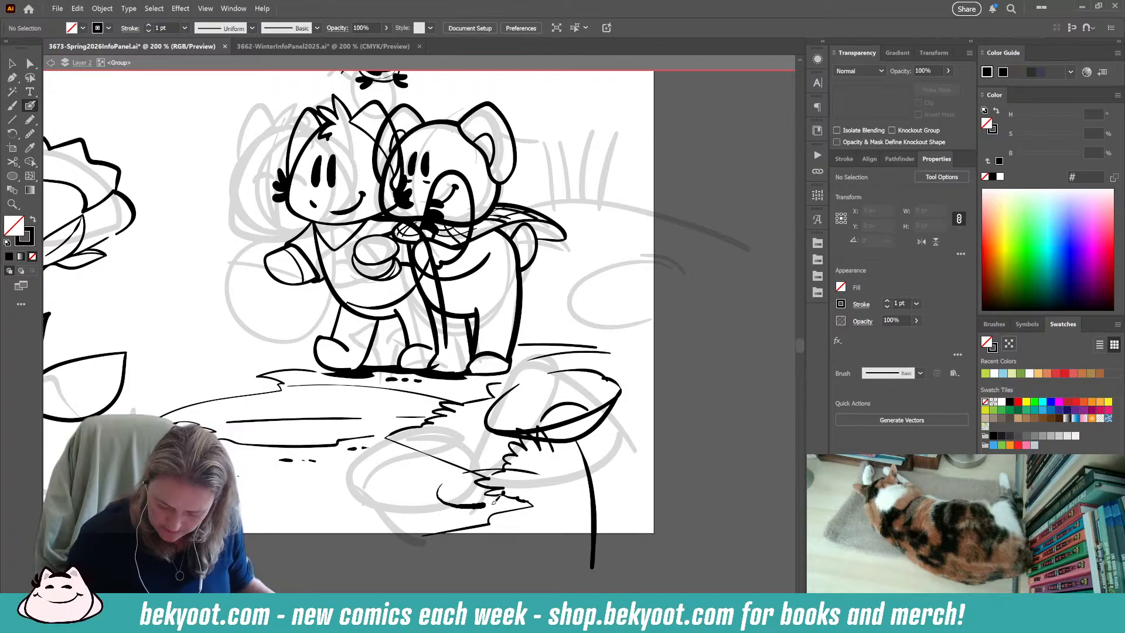
{"action": "mouse_move", "coordinate": [533, 460]}
{"action": "left_mouse_down"}
{"action": "mouse_move", "coordinate": [491, 454]}
{"action": "mouse_move", "coordinate": [527, 475]}
{"action": "mouse_move", "coordinate": [513, 476]}
{"action": "mouse_move", "coordinate": [528, 569]}
{"action": "left_mouse_up"}
Brush a third, flat oval blossom beside the bowl-shaped blossom's stem, shift it slightly upward and add a curved stem below it.
{"action": "mouse_move", "coordinate": [640, 477]}
{"action": "left_mouse_down"}
{"action": "mouse_move", "coordinate": [542, 482]}
{"action": "mouse_move", "coordinate": [589, 489]}
{"action": "mouse_move", "coordinate": [642, 475]}
{"action": "left_mouse_up"}
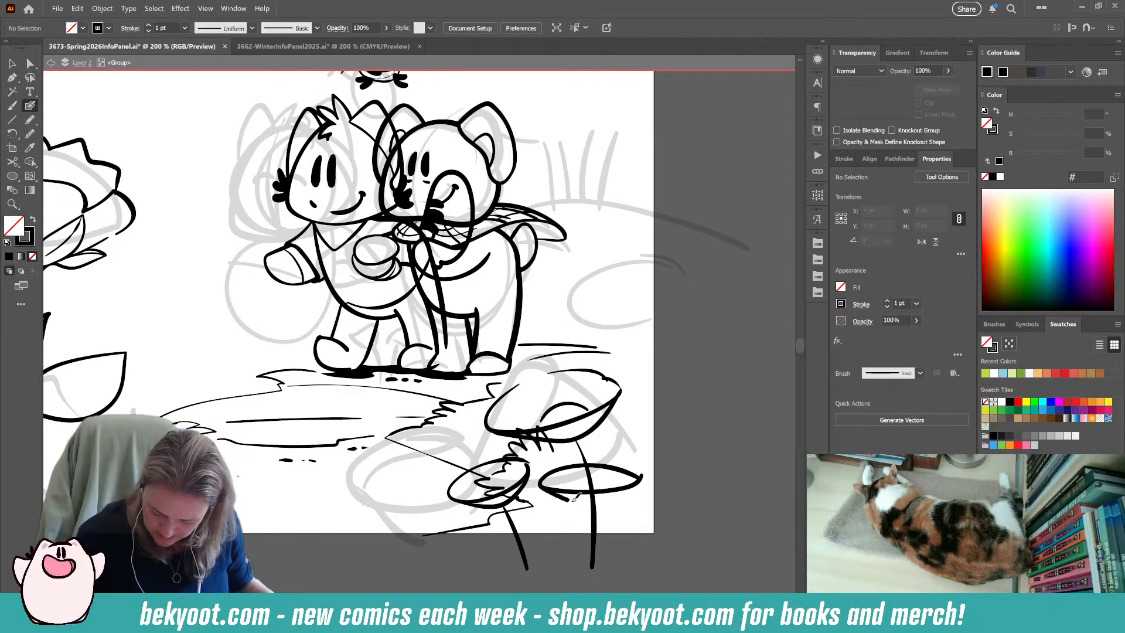
{"action": "mouse_move", "coordinate": [571, 497]}
{"action": "left_mouse_down"}
{"action": "mouse_move", "coordinate": [615, 500]}
{"action": "mouse_move", "coordinate": [649, 473]}
{"action": "left_mouse_up"}
{"action": "left_click_drag", "start_coordinate": [596, 504], "coordinate": [612, 572]}
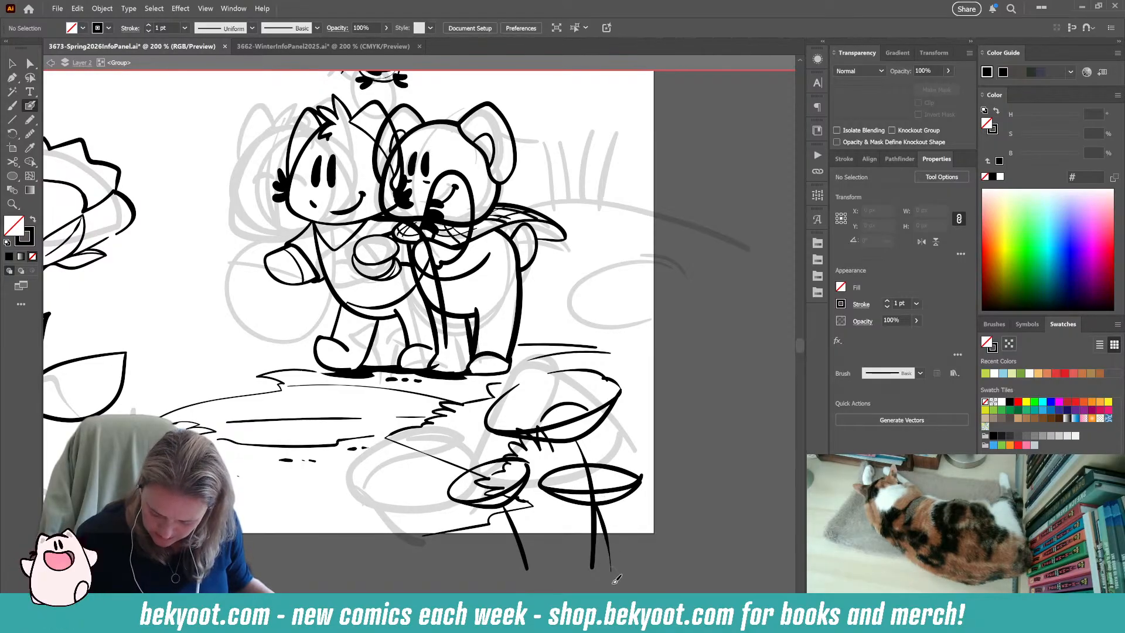
{"action": "key", "text": "ctrl+z"}
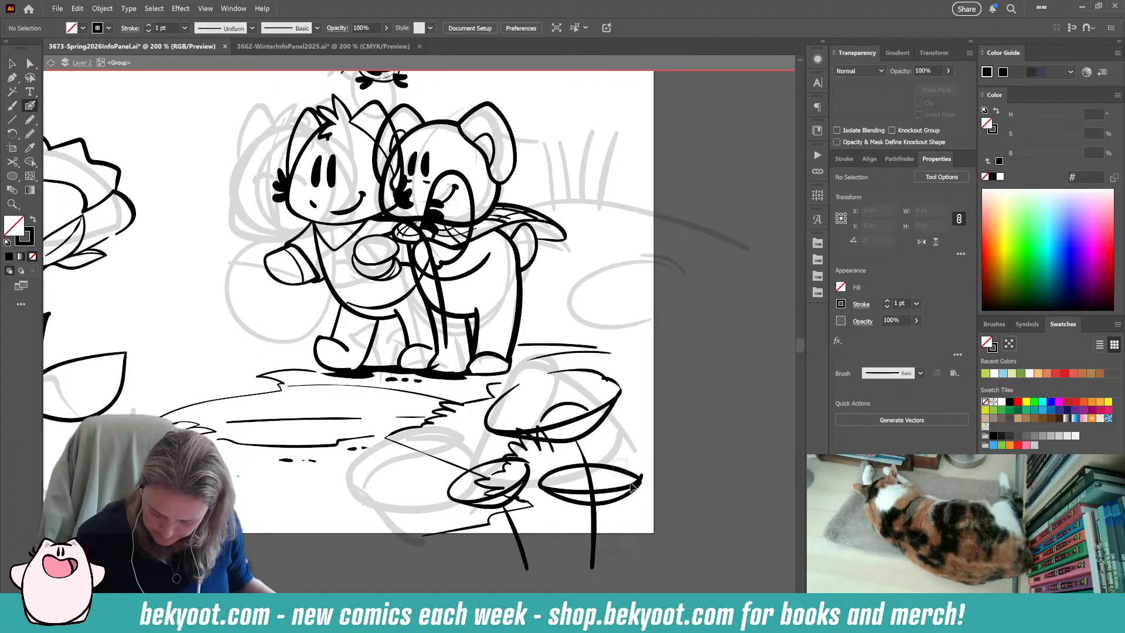
{"action": "left_click", "coordinate": [634, 482], "text": "ctrl"}
{"action": "left_click", "coordinate": [643, 474], "text": "ctrl+shift"}
{"action": "left_click_drag", "start_coordinate": [649, 458], "coordinate": [597, 587]}
{"action": "left_click", "coordinate": [682, 519], "text": "ctrl"}
{"action": "key", "text": "shift+x"}
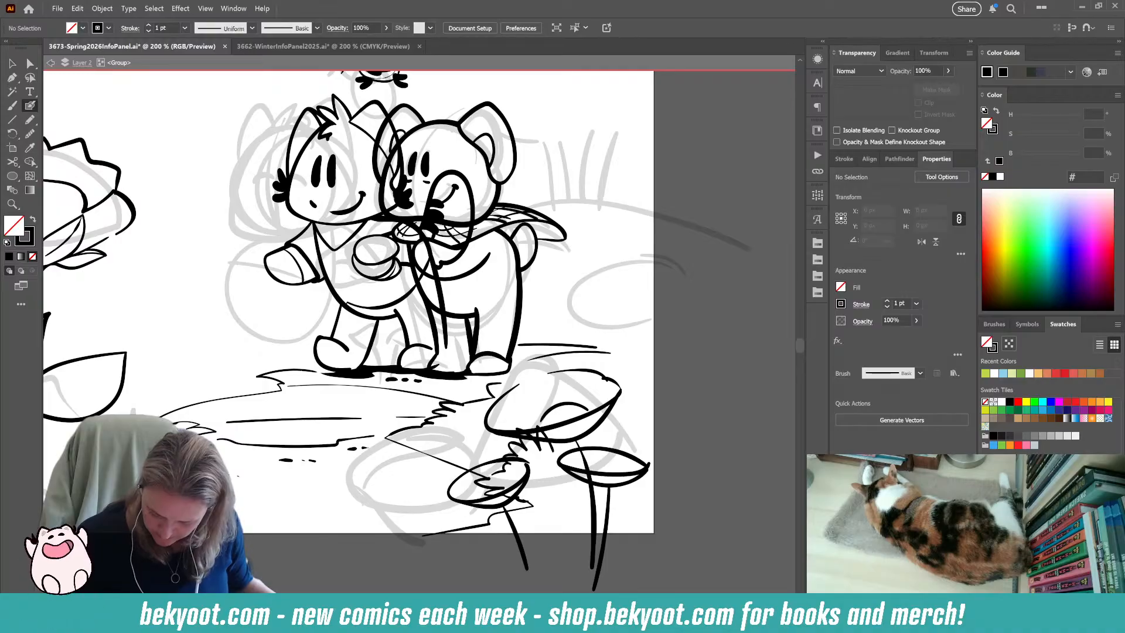
Select the three bowl-shaped blossoms with their stems and group them into one object.
{"action": "left_click_drag", "start_coordinate": [350, 551], "coordinate": [304, 525]}
{"action": "key", "text": "v"}
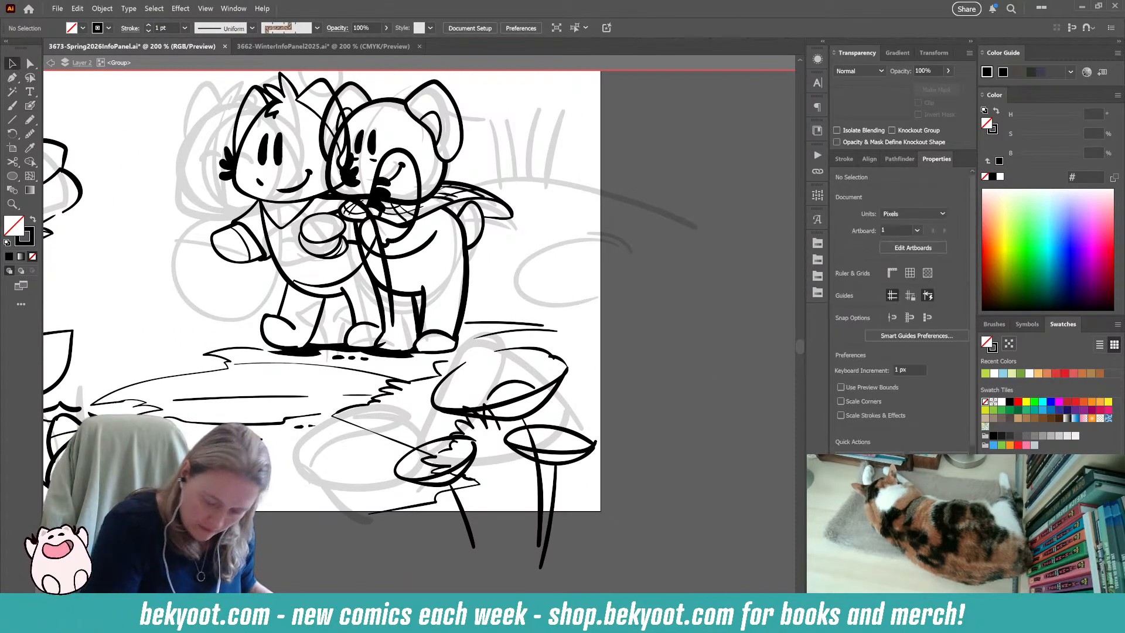
{"action": "left_click", "coordinate": [443, 478]}
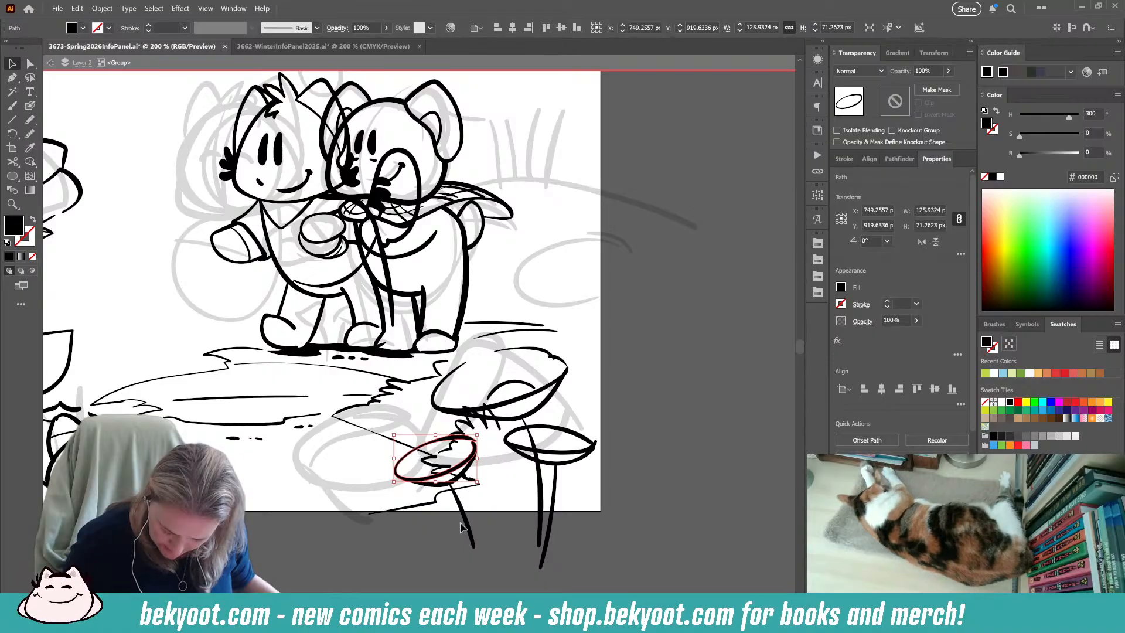
{"action": "left_click", "coordinate": [459, 509], "text": "shift"}
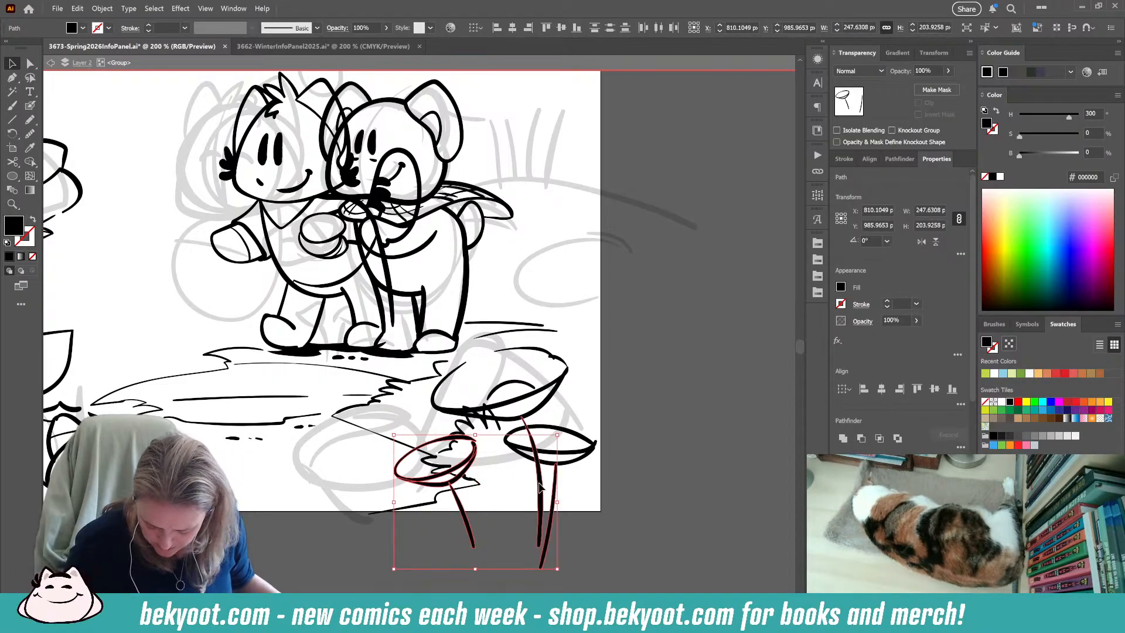
{"action": "left_click", "coordinate": [545, 516], "text": "shift"}
{"action": "left_click", "coordinate": [516, 450], "text": "shift"}
{"action": "left_click", "coordinate": [563, 375], "text": "shift"}
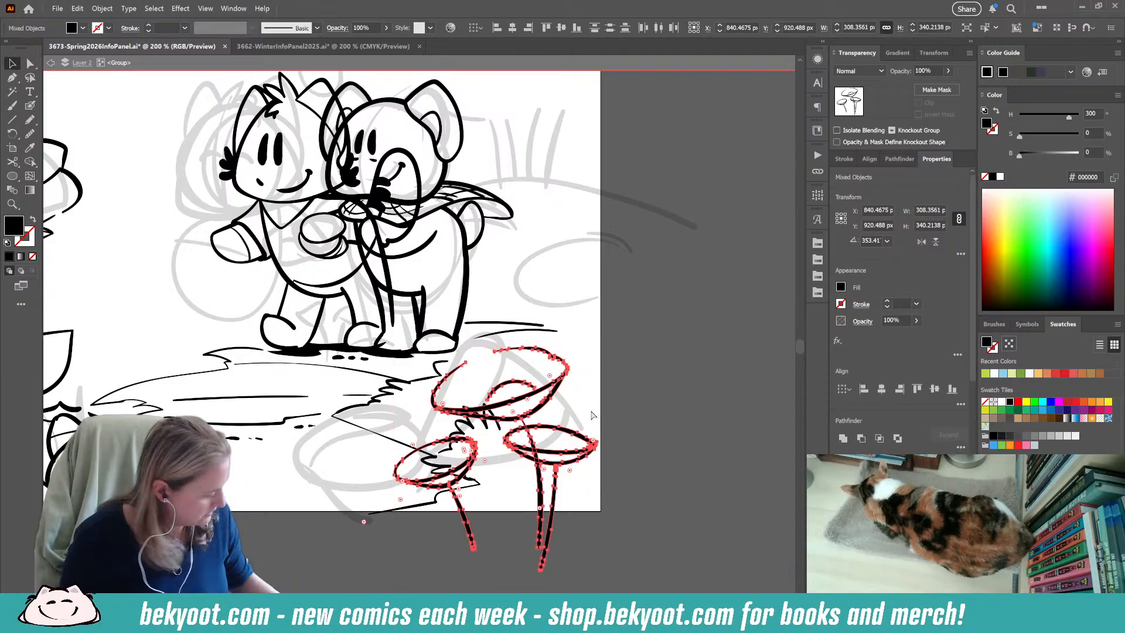
{"action": "key", "text": "ctrl+g"}
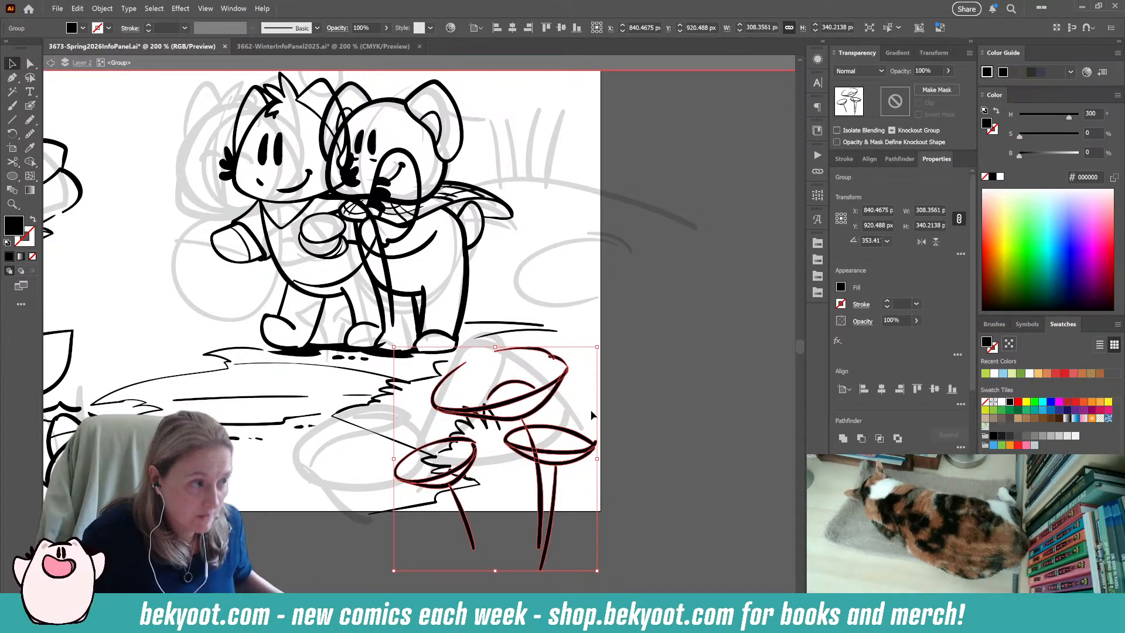
{"action": "left_click", "coordinate": [308, 551]}
Try to brush an extra pointed leaf or a round blossom with a small centre over the pair of leaves below the large rose.
{"action": "left_click_drag", "start_coordinate": [299, 548], "coordinate": [296, 609]}
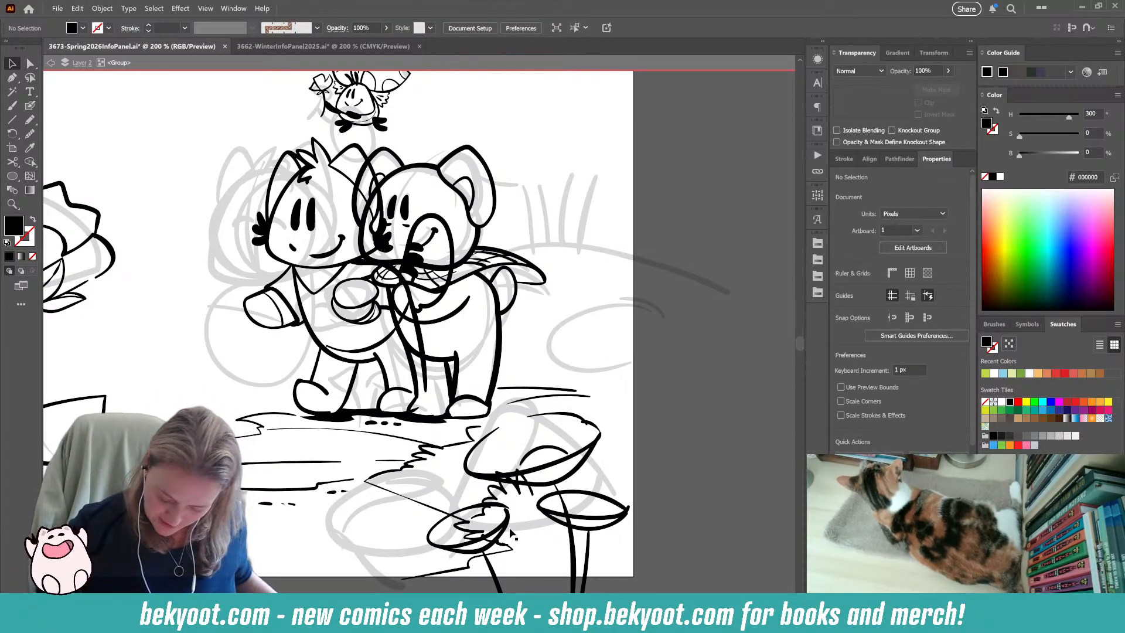
{"action": "scroll", "coordinate": [260, 406], "scroll_direction": "left", "scroll_amount": 5}
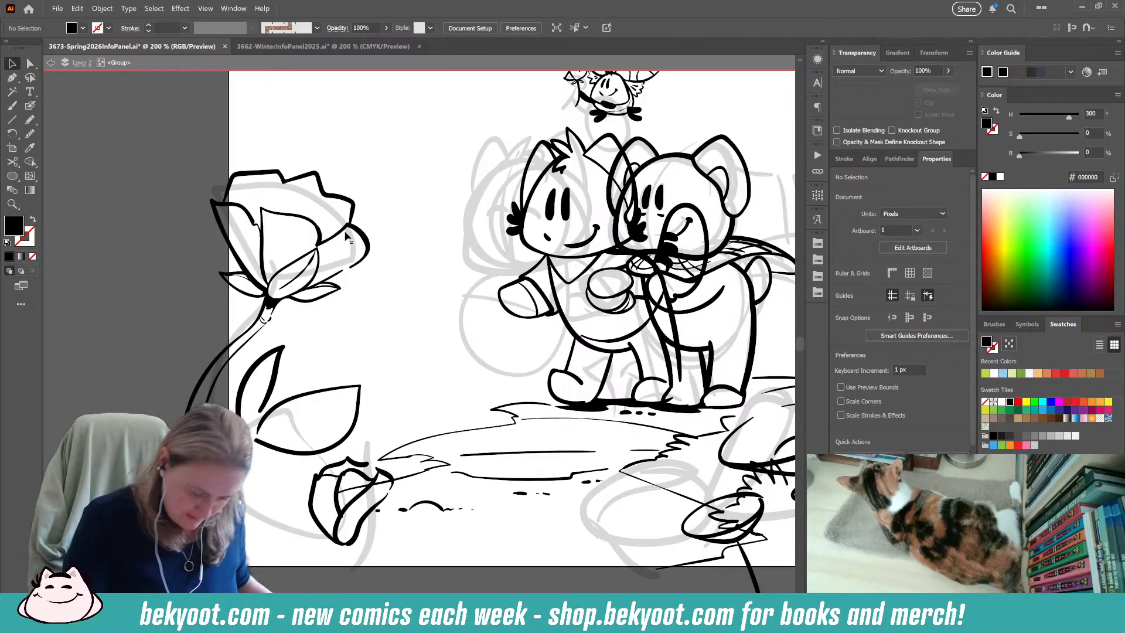
{"action": "key", "text": "shift+b"}
{"action": "mouse_move", "coordinate": [268, 387]}
{"action": "left_mouse_down"}
{"action": "mouse_move", "coordinate": [328, 346]}
{"action": "mouse_move", "coordinate": [284, 390]}
{"action": "left_mouse_up"}
{"action": "key", "text": "shift+x"}
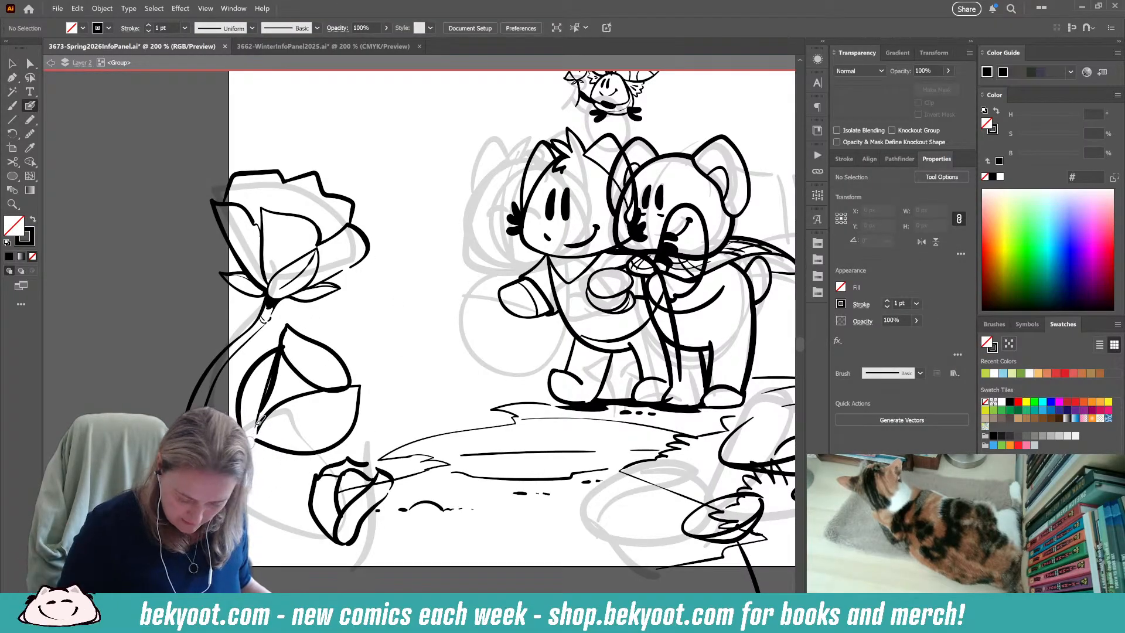
{"action": "key", "text": "ctrl+z"}
{"action": "mouse_move", "coordinate": [307, 334]}
{"action": "left_mouse_down"}
{"action": "mouse_move", "coordinate": [259, 378]}
{"action": "mouse_move", "coordinate": [339, 401]}
{"action": "mouse_move", "coordinate": [292, 341]}
{"action": "mouse_move", "coordinate": [315, 386]}
{"action": "mouse_move", "coordinate": [293, 394]}
{"action": "left_mouse_up"}
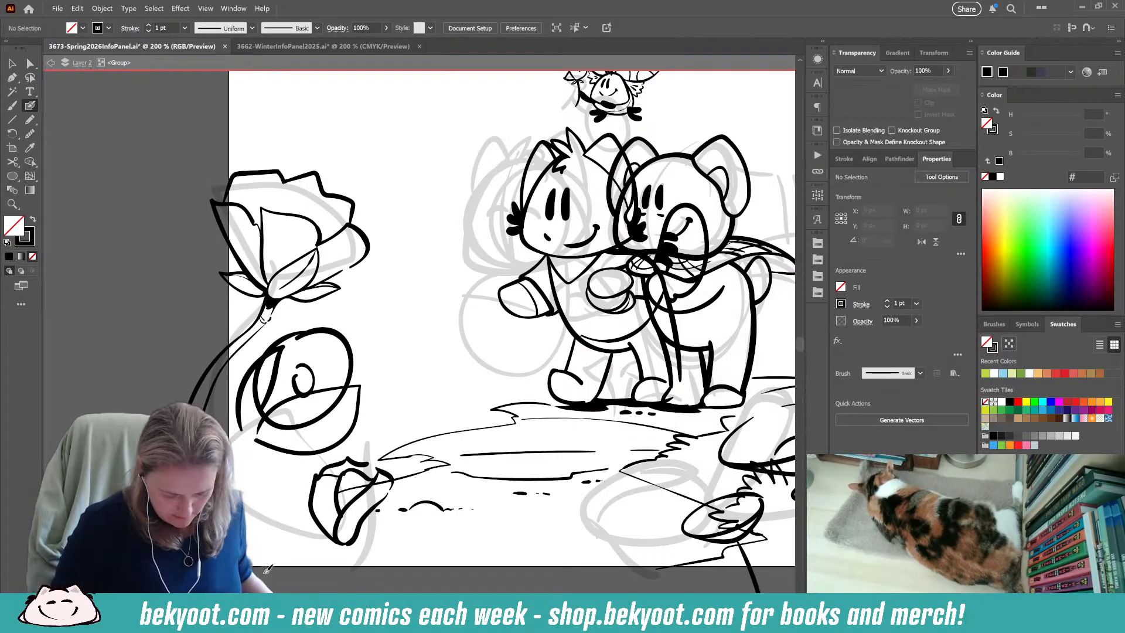
{"action": "key", "text": "ctrl+z"}
{"action": "key", "text": "ctrl+z"}
Brush narrow outer sepals around the base of the small rosebud and a short two-line stem below it.
{"action": "left_click_drag", "start_coordinate": [382, 571], "coordinate": [320, 528]}
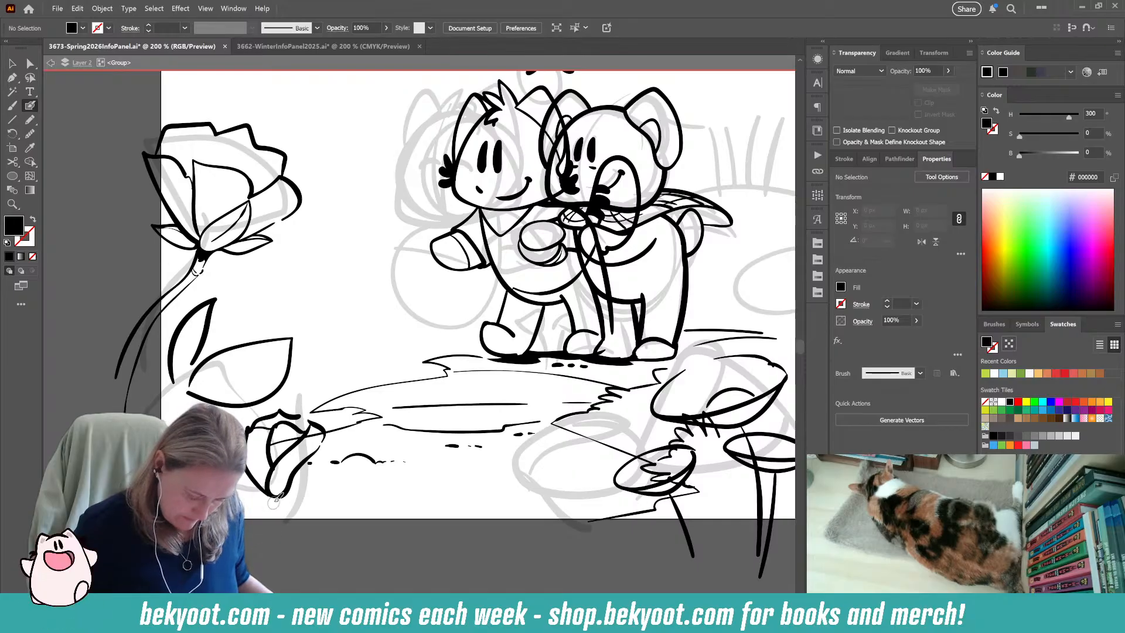
{"action": "left_click_drag", "start_coordinate": [282, 495], "coordinate": [283, 443]}
{"action": "key", "text": "shift+x"}
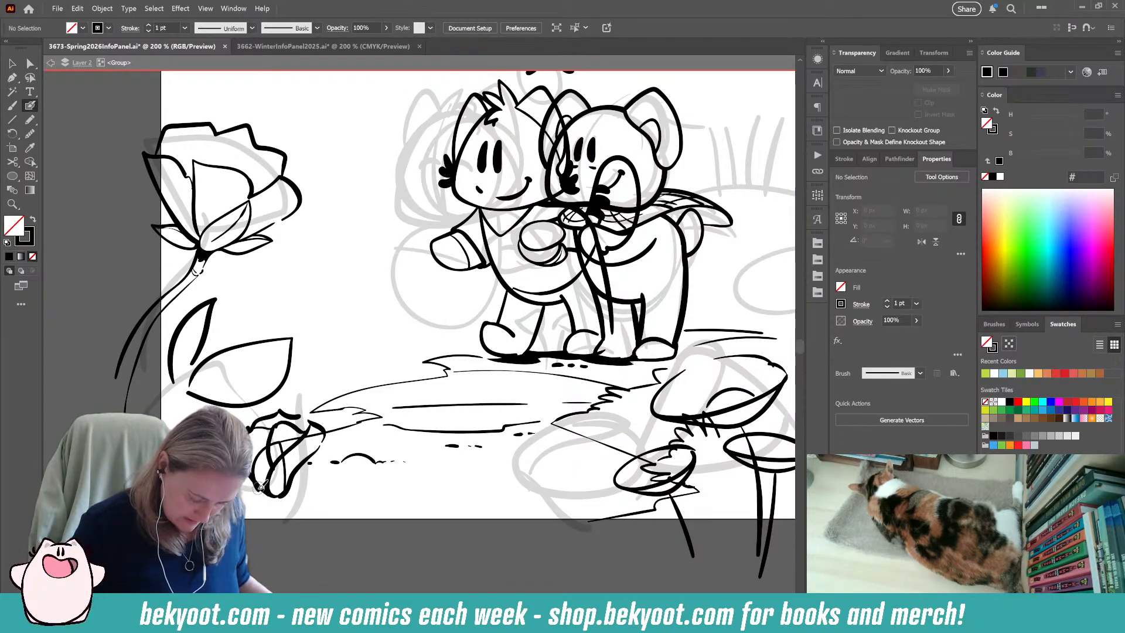
{"action": "mouse_move", "coordinate": [286, 494]}
{"action": "left_mouse_down"}
{"action": "mouse_move", "coordinate": [318, 460]}
{"action": "mouse_move", "coordinate": [286, 479]}
{"action": "left_mouse_up"}
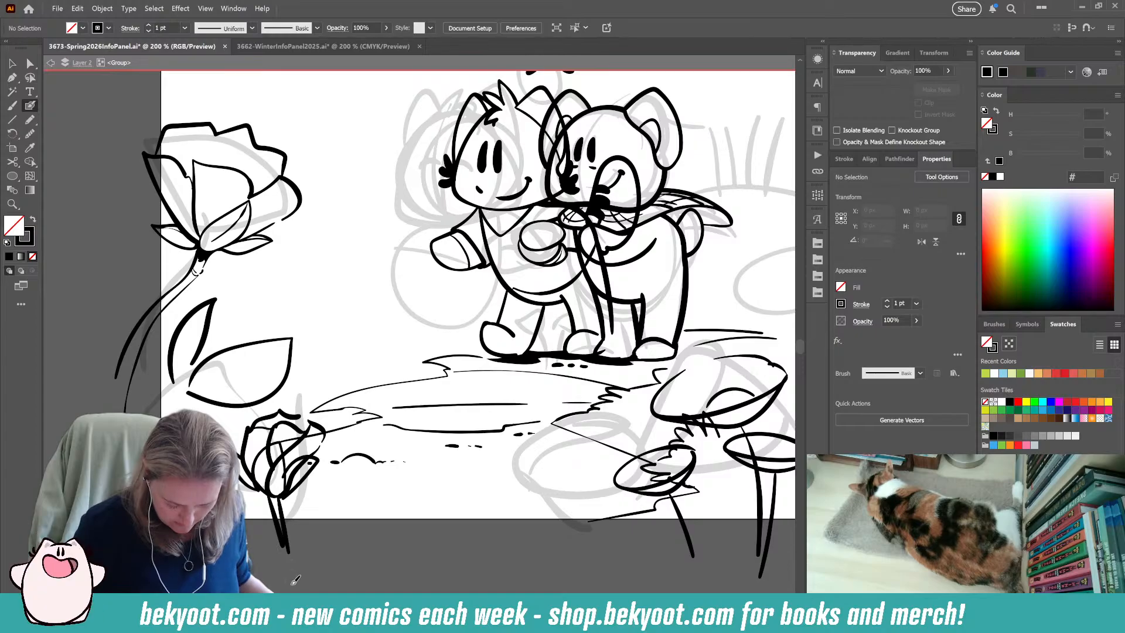
Brush a large round outline between the large rose and the broad leaf, shrink it and reposition it above the leaf.
{"action": "left_click_drag", "start_coordinate": [313, 549], "coordinate": [416, 551]}
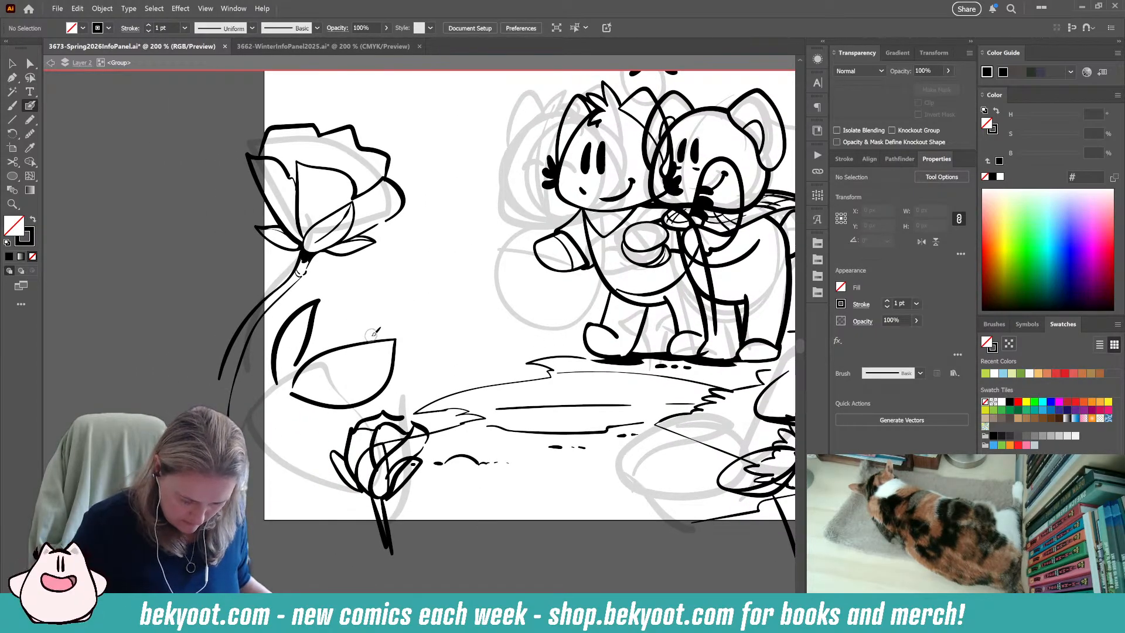
{"action": "mouse_move", "coordinate": [383, 245]}
{"action": "left_mouse_down"}
{"action": "mouse_move", "coordinate": [403, 261]}
{"action": "mouse_move", "coordinate": [412, 311]}
{"action": "mouse_move", "coordinate": [372, 335]}
{"action": "mouse_move", "coordinate": [335, 273]}
{"action": "mouse_move", "coordinate": [348, 342]}
{"action": "mouse_move", "coordinate": [371, 338]}
{"action": "left_mouse_up"}
{"action": "key", "text": "ctrl+z"}
{"action": "key", "text": "ctrl+z"}
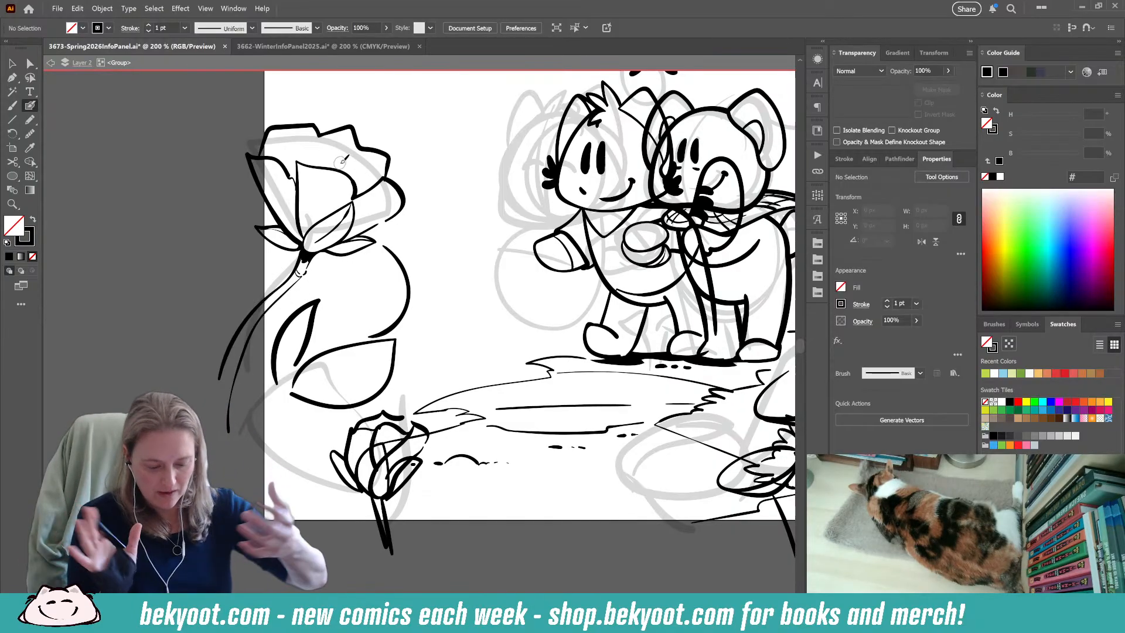
{"action": "left_click_drag", "start_coordinate": [281, 250], "coordinate": [285, 314]}
{"action": "key", "text": "ctrl+z"}
{"action": "key", "text": "ctrl+z"}
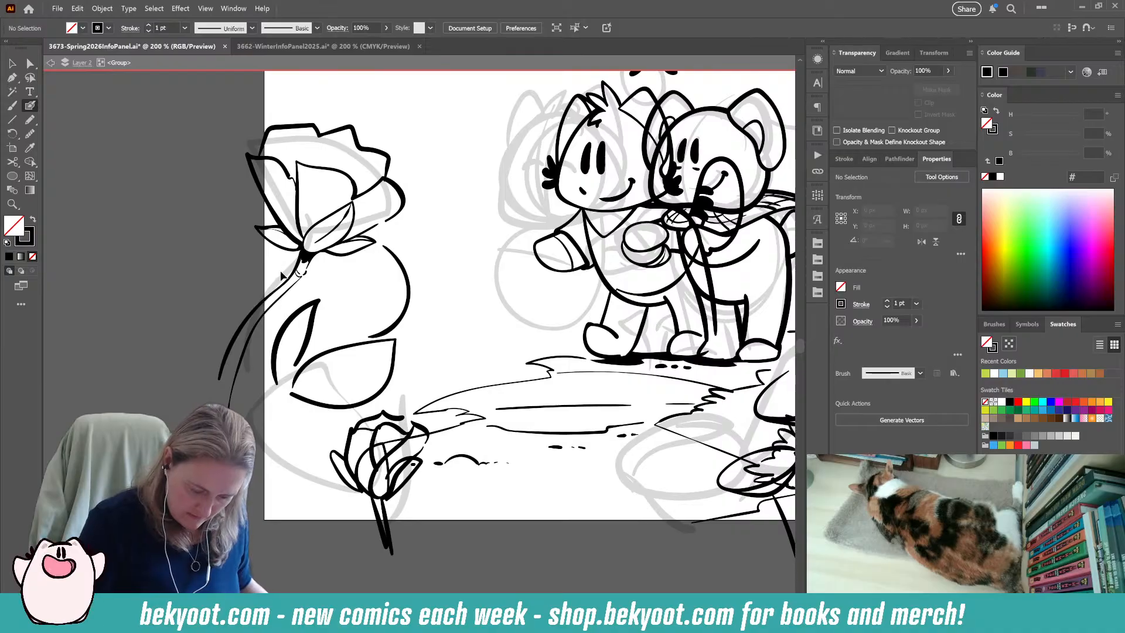
{"action": "mouse_move", "coordinate": [440, 357]}
{"action": "left_mouse_down"}
{"action": "mouse_move", "coordinate": [414, 345]}
{"action": "mouse_move", "coordinate": [404, 365]}
{"action": "left_mouse_up"}
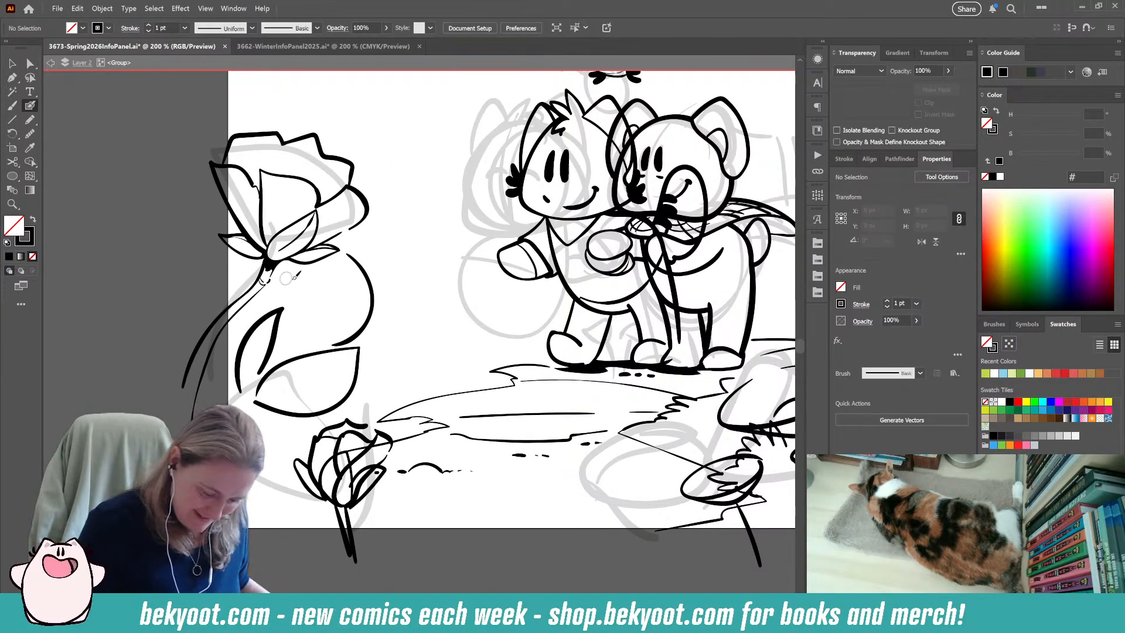
{"action": "left_click_drag", "start_coordinate": [284, 343], "coordinate": [268, 277]}
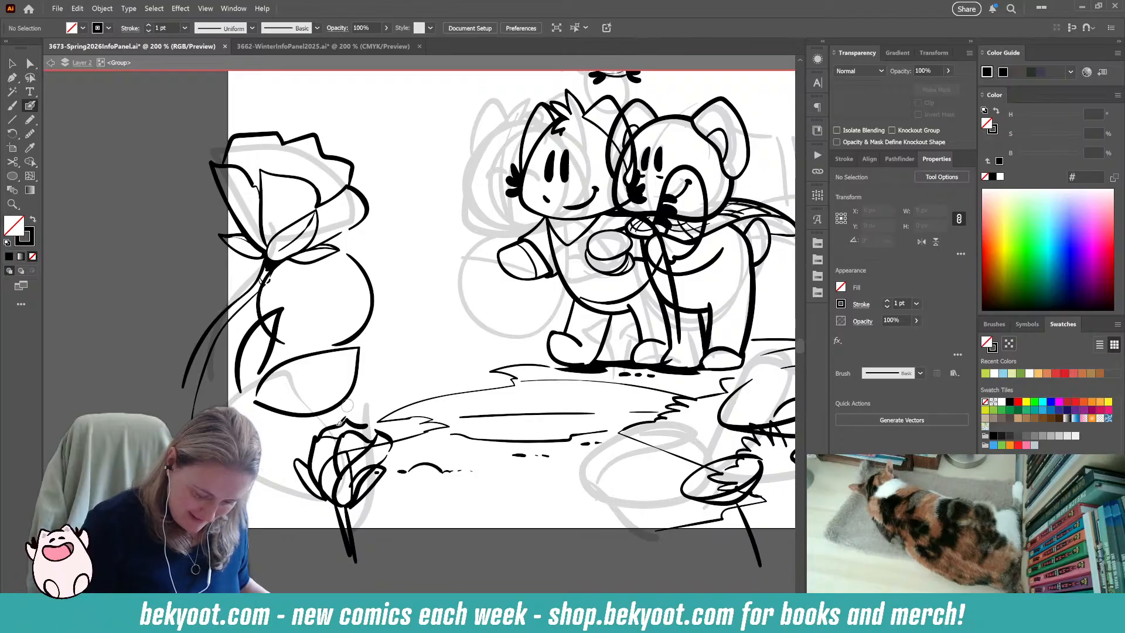
{"action": "left_click", "coordinate": [262, 317], "text": "ctrl"}
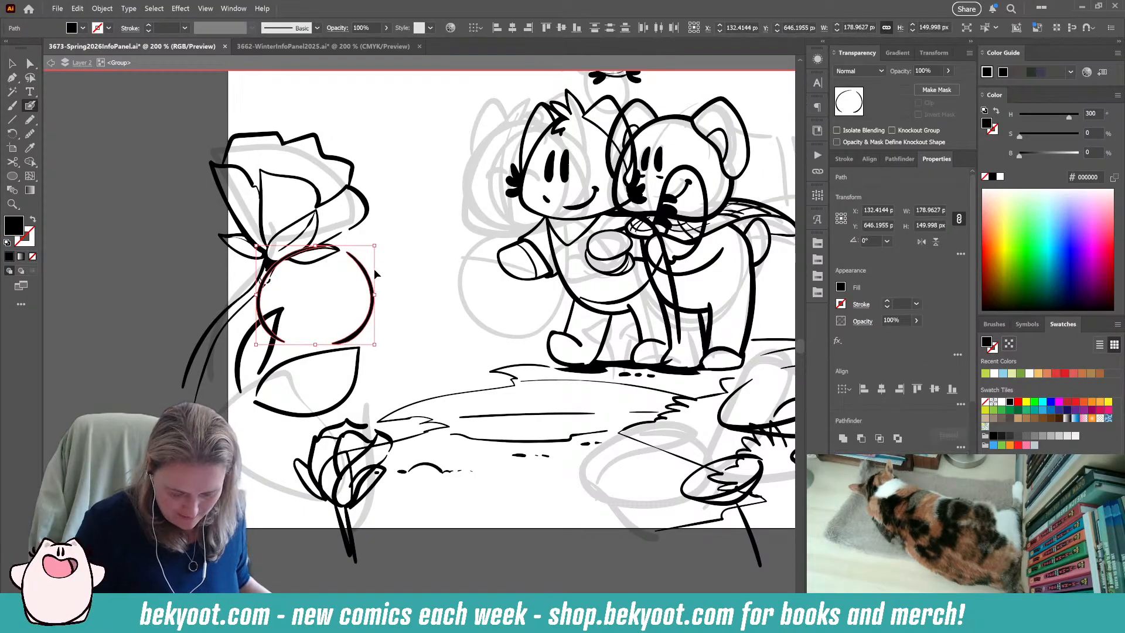
{"action": "left_click_drag", "start_coordinate": [362, 252], "coordinate": [437, 290]}
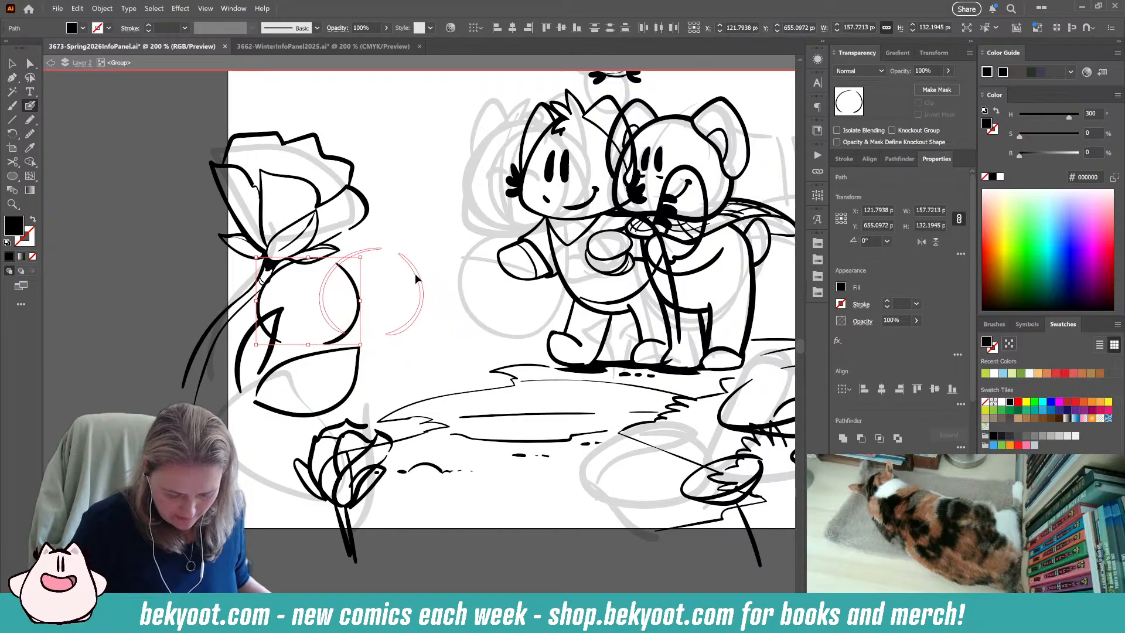
{"action": "left_click_drag", "start_coordinate": [148, 335], "coordinate": [375, 274]}
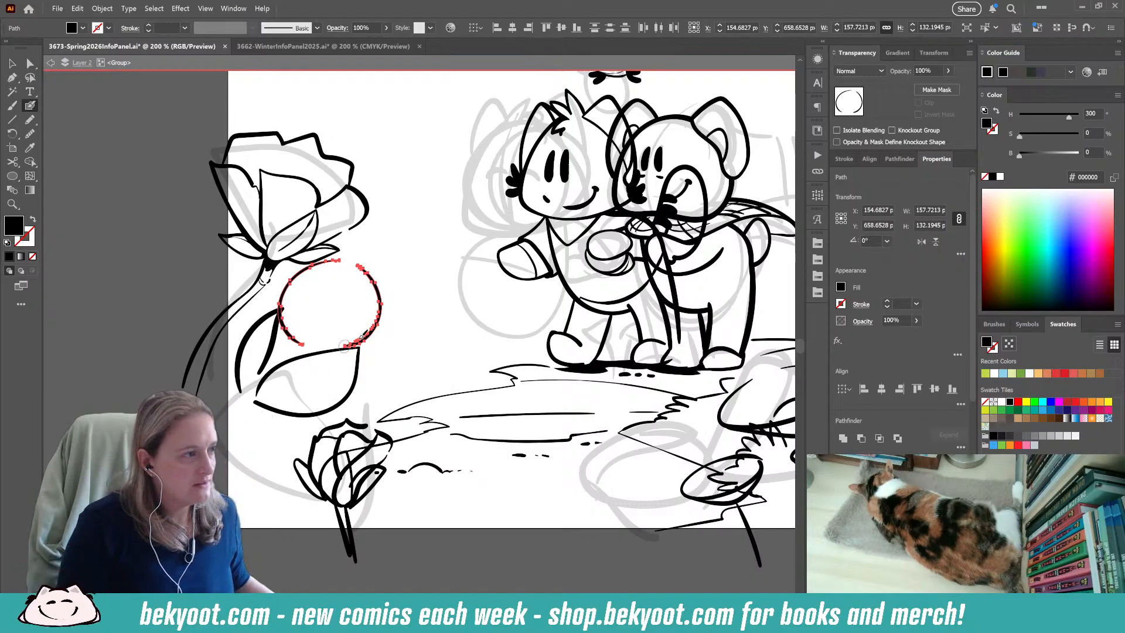
{"action": "left_click_drag", "start_coordinate": [303, 410], "coordinate": [515, 247]}
{"action": "left_click_drag", "start_coordinate": [510, 249], "coordinate": [437, 335]}
{"action": "left_click_drag", "start_coordinate": [509, 246], "coordinate": [463, 262]}
{"action": "mouse_move", "coordinate": [306, 302]}
{"action": "left_mouse_down"}
{"action": "mouse_move", "coordinate": [479, 227]}
{"action": "mouse_move", "coordinate": [387, 277]}
{"action": "mouse_move", "coordinate": [440, 216]}
{"action": "left_mouse_up"}
{"action": "mouse_move", "coordinate": [438, 252]}
{"action": "left_mouse_down"}
{"action": "mouse_move", "coordinate": [381, 282]}
{"action": "mouse_move", "coordinate": [347, 346]}
{"action": "left_mouse_up"}
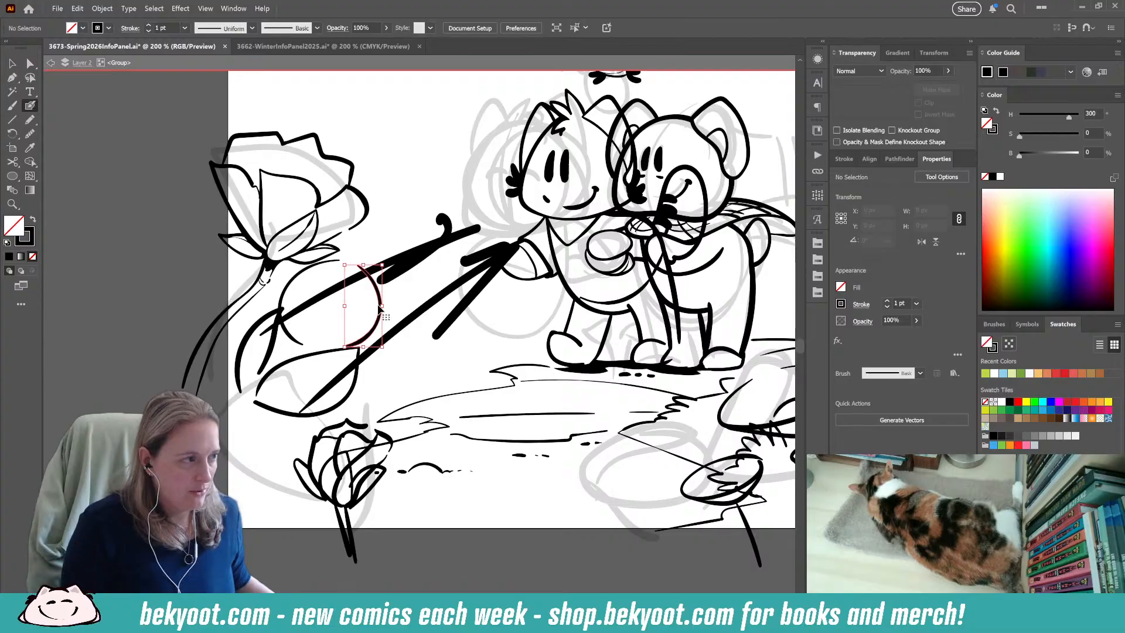
{"action": "key", "text": "ctrl+z"}
{"action": "key", "text": "ctrl+z"}
{"action": "key", "text": "ctrl+z"}
{"action": "key", "text": "ctrl+z"}
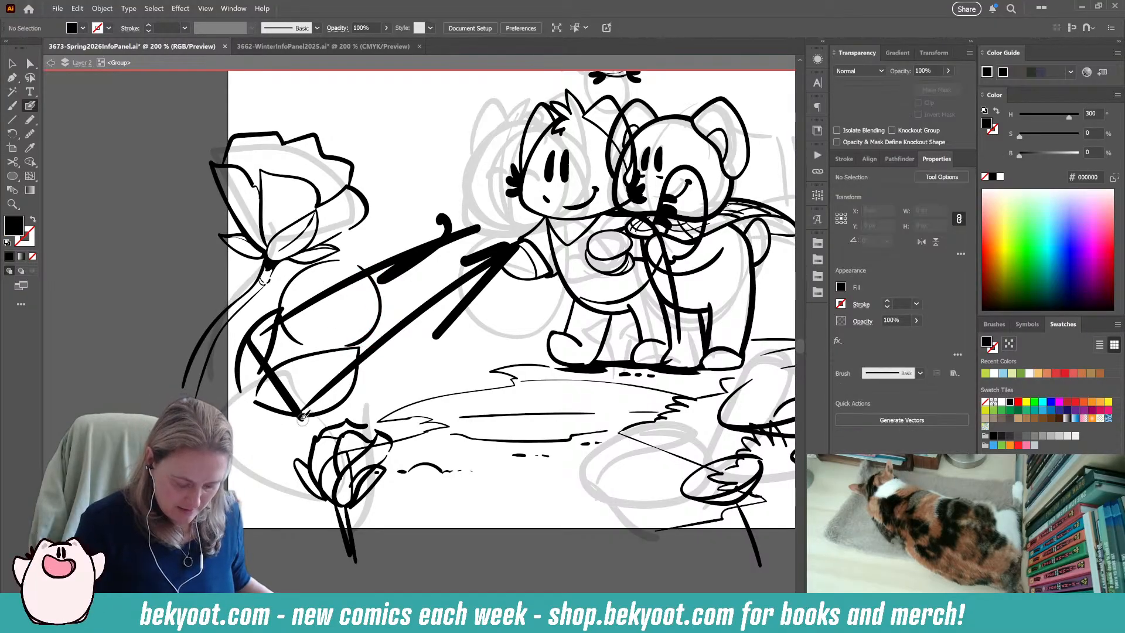
{"action": "key", "text": "ctrl+z"}
{"action": "key", "text": "ctrl+z"}
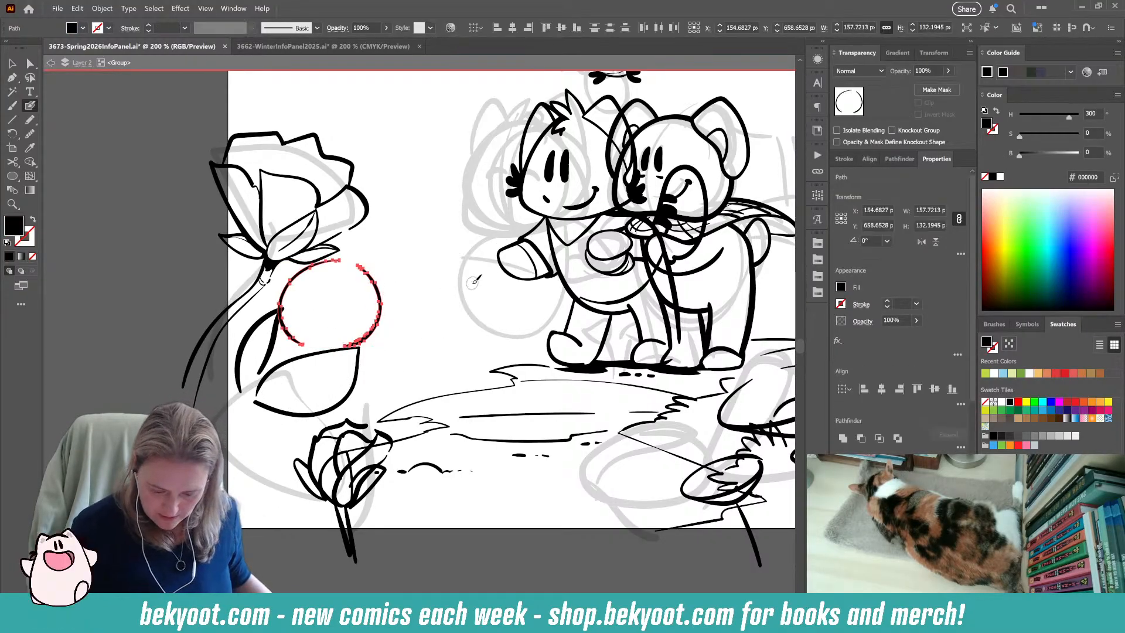
Delete the round outline below the large rose.
{"action": "left_click_drag", "start_coordinate": [503, 571], "coordinate": [479, 546]}
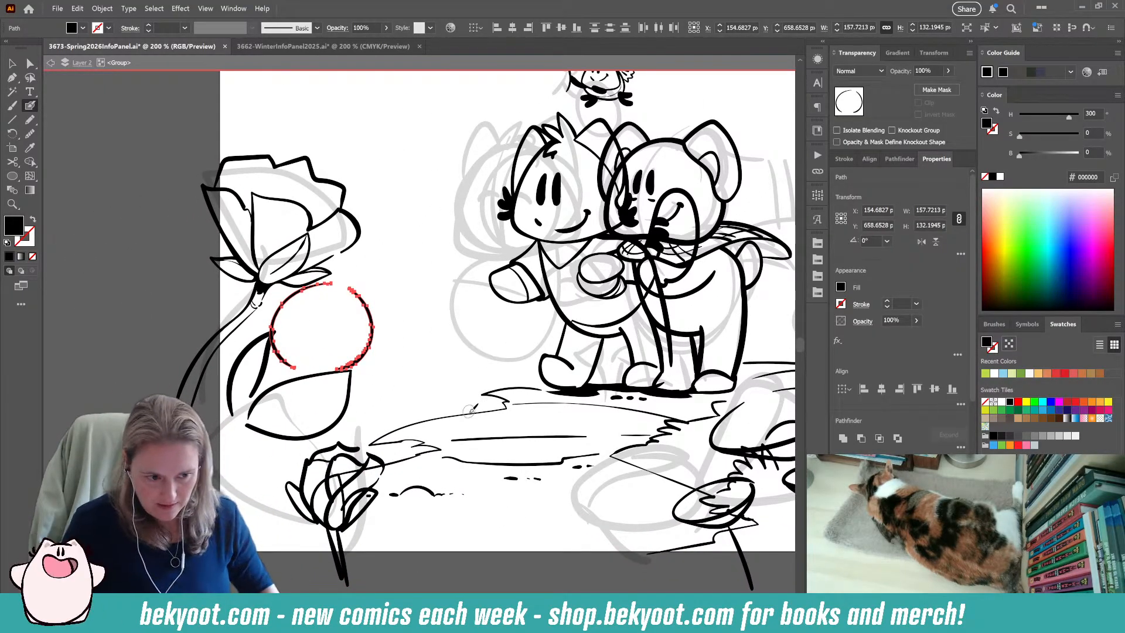
{"action": "key", "text": "Delete"}
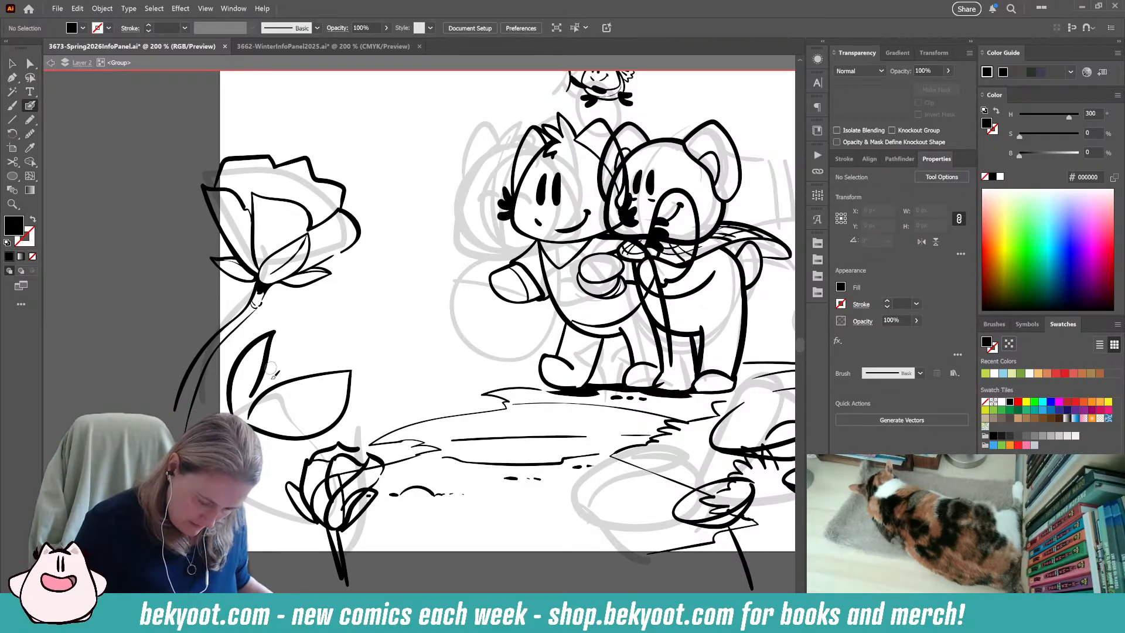
Select the small rosebud together with its outer sepals and stem, and group them into one object.
{"action": "left_click", "coordinate": [336, 540], "text": "ctrl"}
{"action": "left_click", "coordinate": [10, 66]}
{"action": "left_click", "coordinate": [327, 502]}
{"action": "left_click", "coordinate": [336, 516]}
{"action": "left_click", "coordinate": [347, 455]}
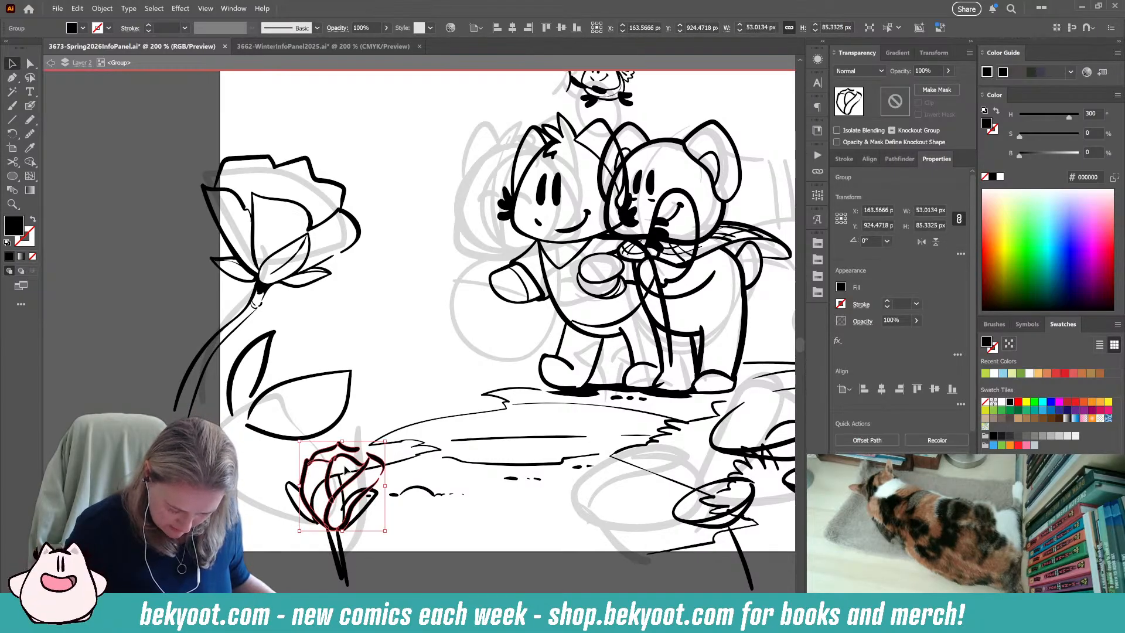
{"action": "left_click", "coordinate": [315, 497], "text": "shift"}
{"action": "left_click", "coordinate": [286, 486], "text": "shift"}
{"action": "left_click", "coordinate": [371, 504], "text": "shift"}
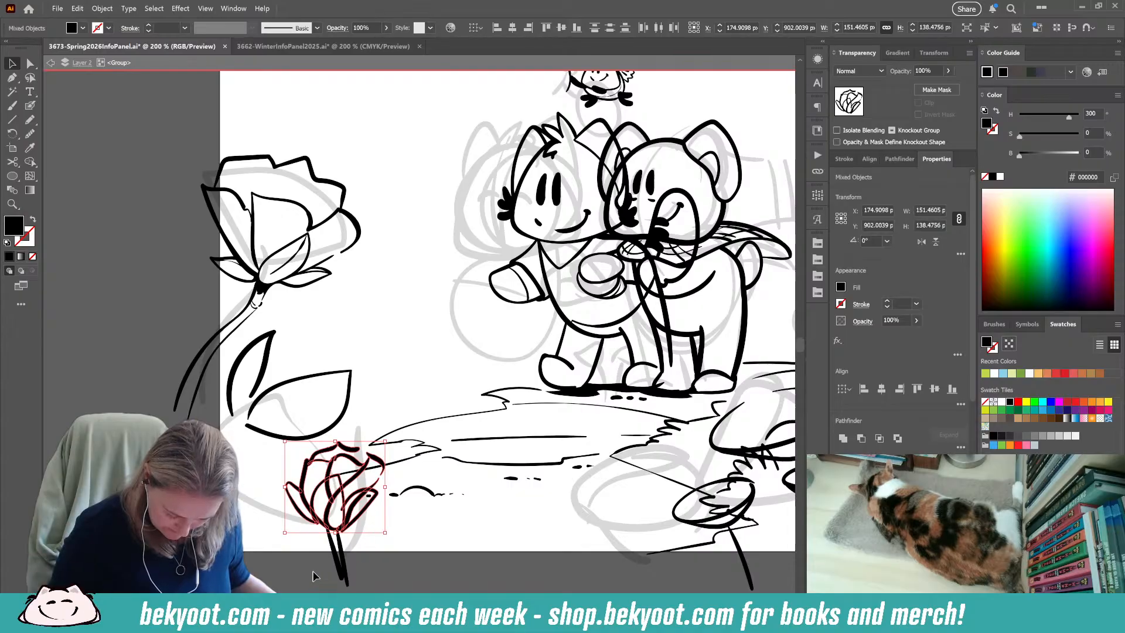
{"action": "left_click", "coordinate": [356, 578], "text": "shift"}
{"action": "key", "text": "ctrl+g"}
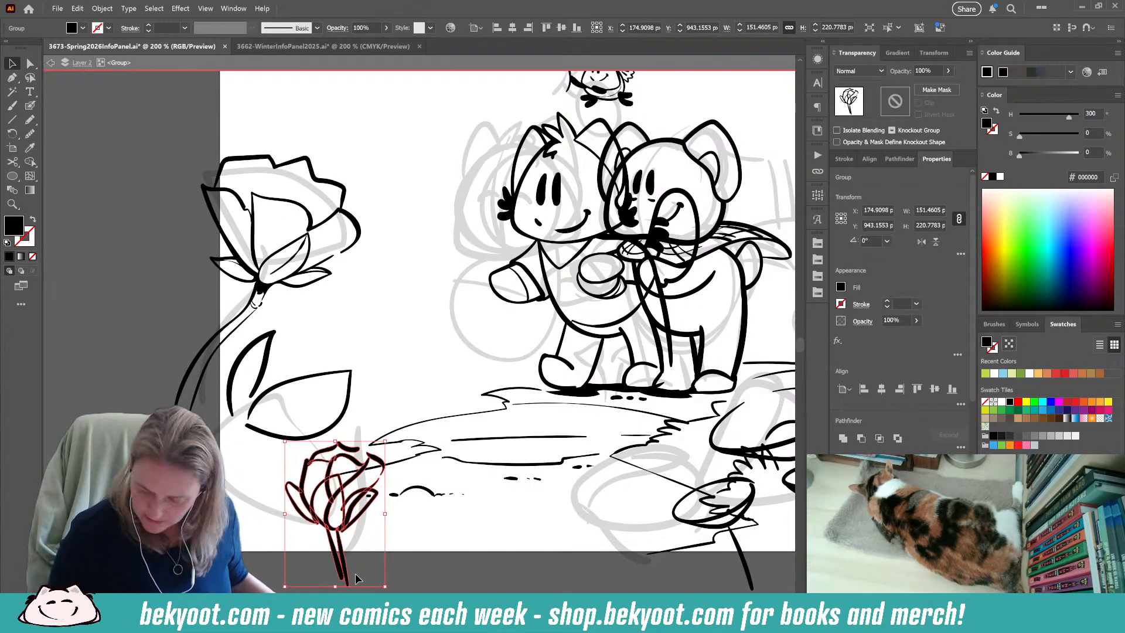
Set the opacity of the grouped small rosebud to 30%.
{"action": "left_click", "coordinate": [936, 71]}
{"action": "type", "text": "30"}
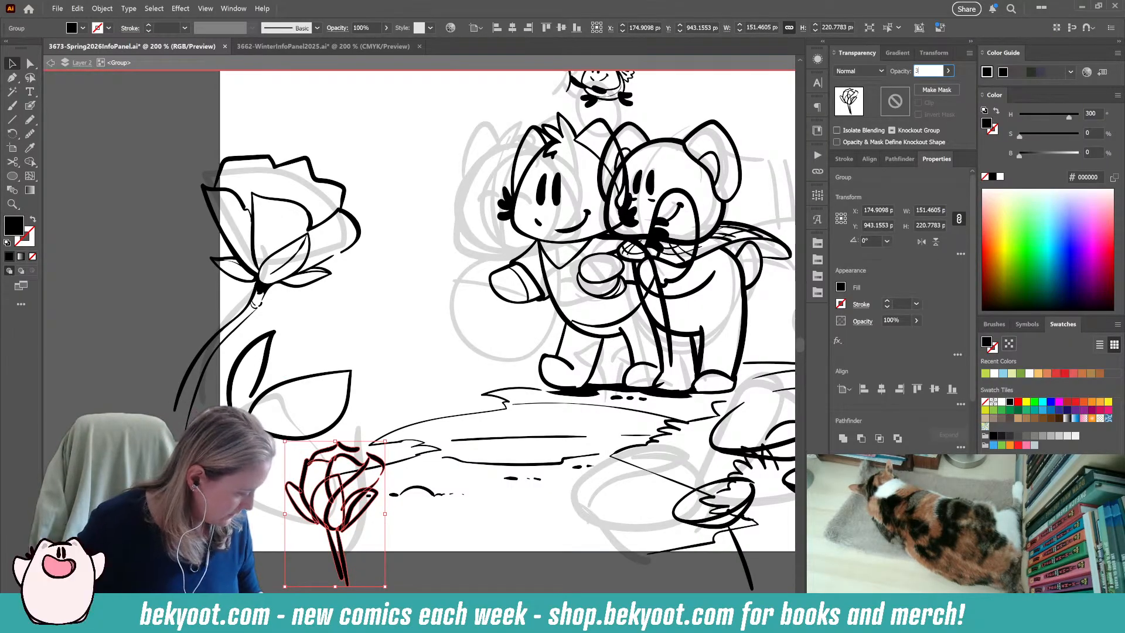
{"action": "key", "text": "Return"}
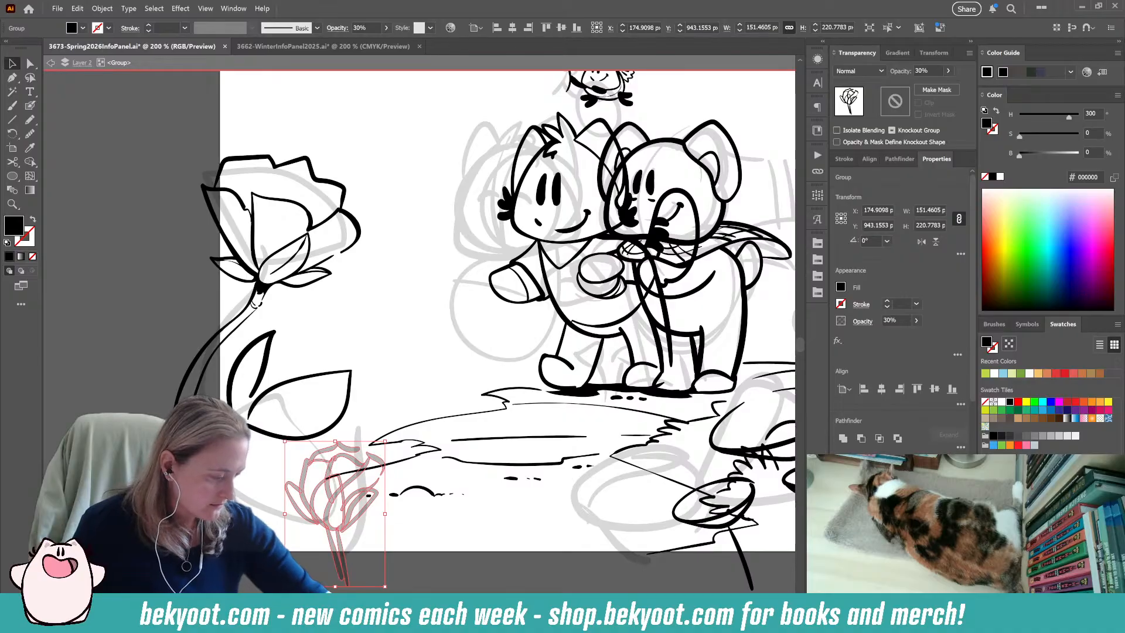
Delete the small stray ground dot overlapping the faded rosebud.
{"action": "left_click", "coordinate": [397, 537]}
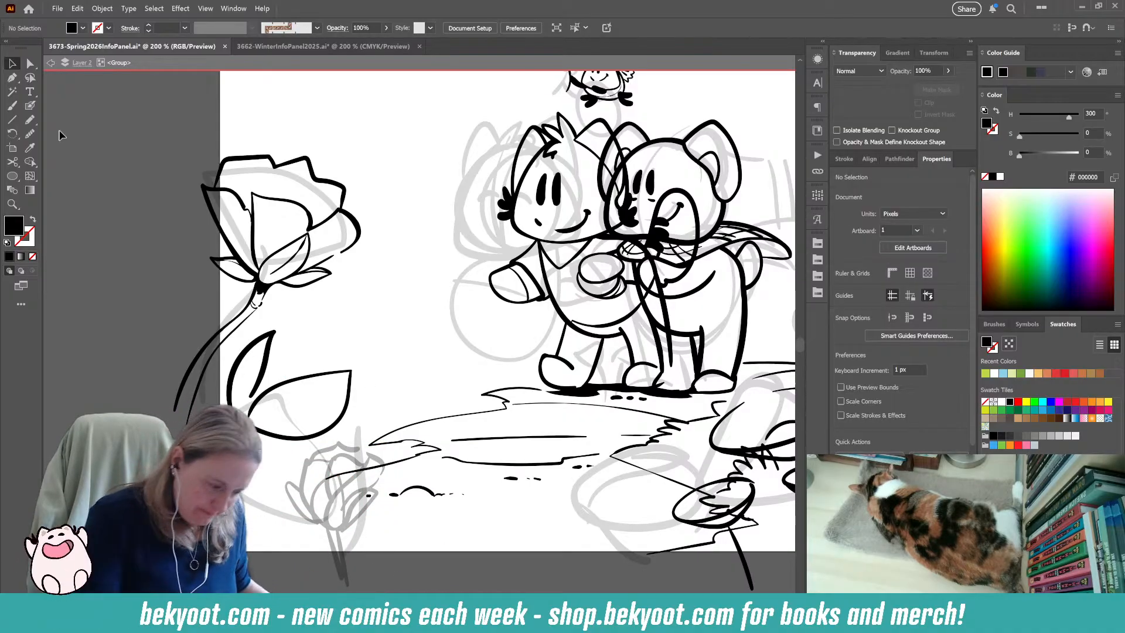
{"action": "left_click", "coordinate": [29, 105]}
{"action": "left_click_drag", "start_coordinate": [407, 579], "coordinate": [440, 439]}
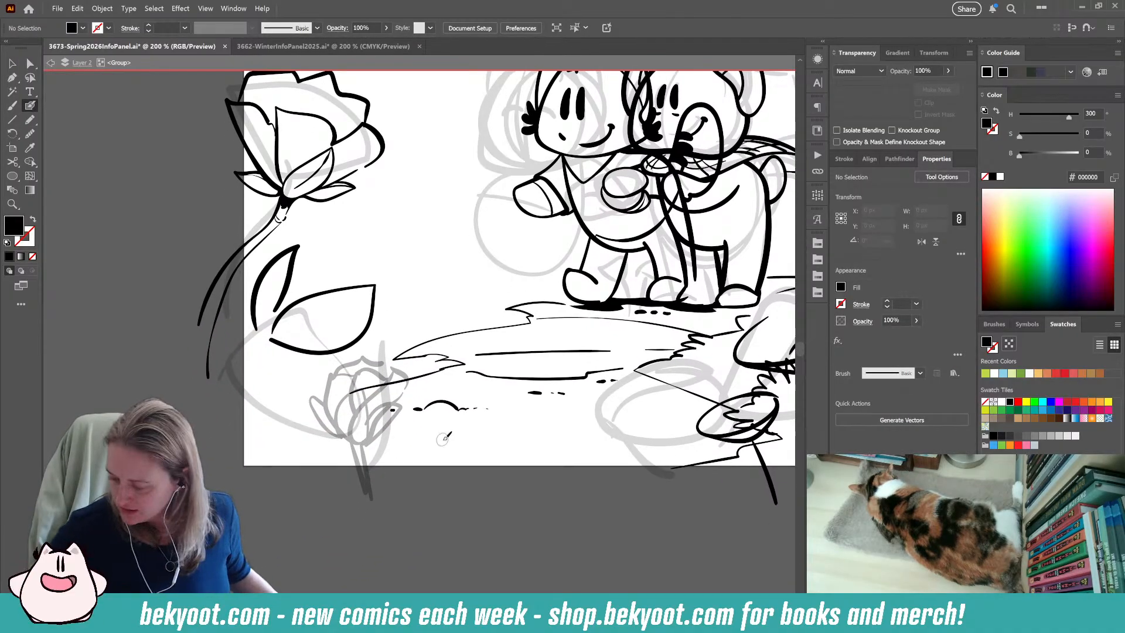
{"action": "scroll", "coordinate": [413, 435], "scroll_direction": "up", "scroll_amount": 1}
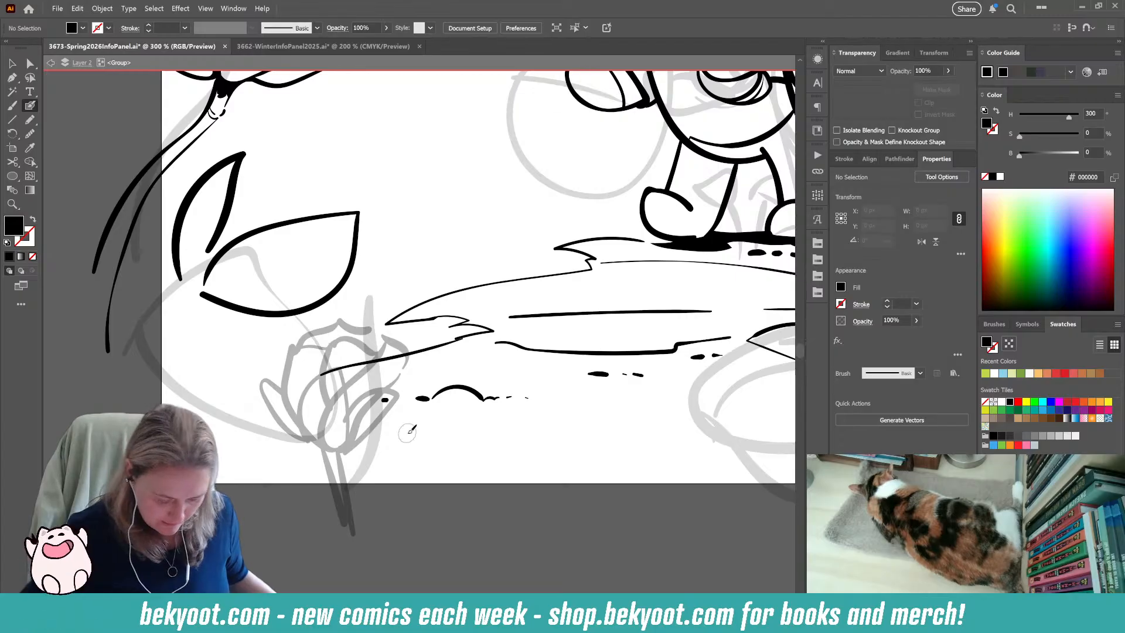
{"action": "left_click", "coordinate": [385, 401], "text": "ctrl"}
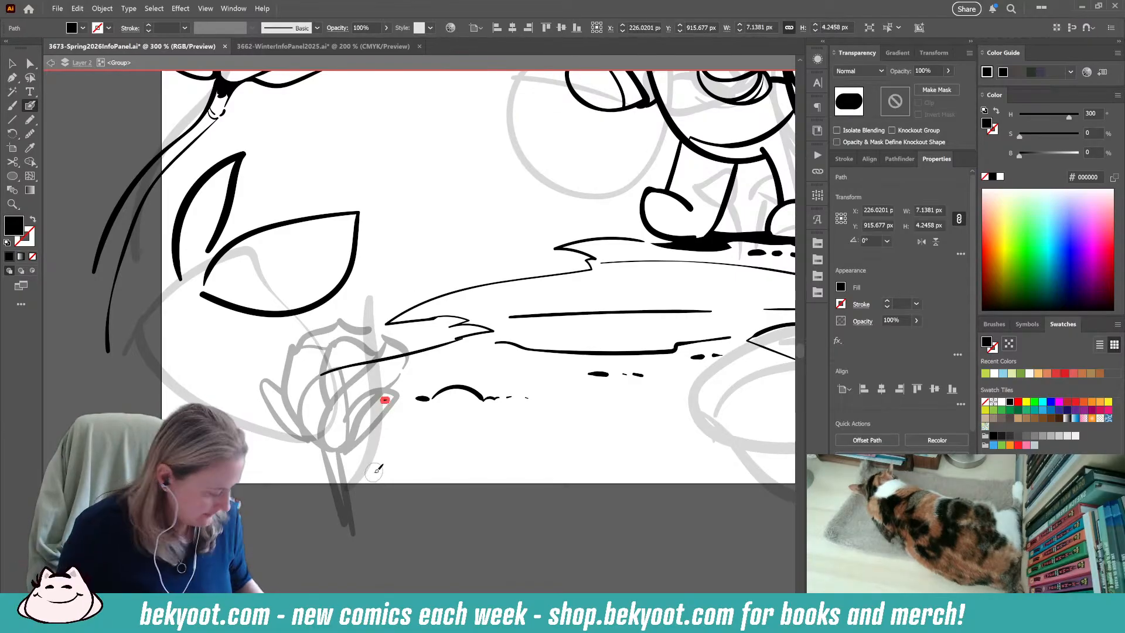
{"action": "key", "text": "Delete"}
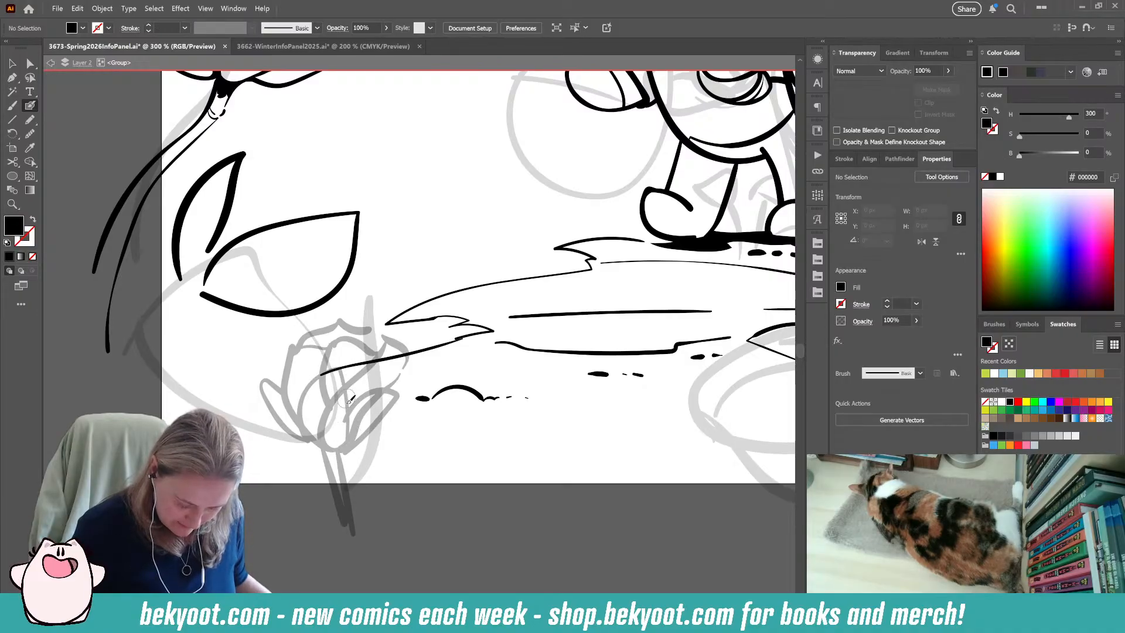
{"action": "mouse_move", "coordinate": [342, 367]}
{"action": "left_mouse_down"}
{"action": "mouse_move", "coordinate": [305, 393]}
{"action": "mouse_move", "coordinate": [308, 429]}
{"action": "left_mouse_up"}
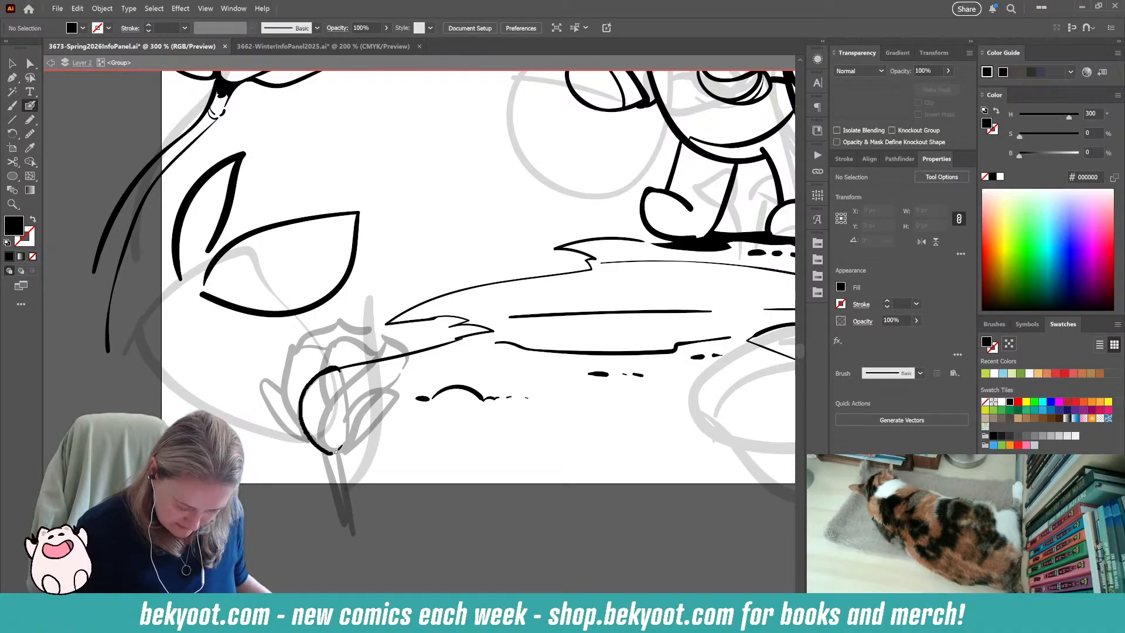
{"action": "left_click_drag", "start_coordinate": [356, 401], "coordinate": [350, 369]}
{"action": "key", "text": "shift+x"}
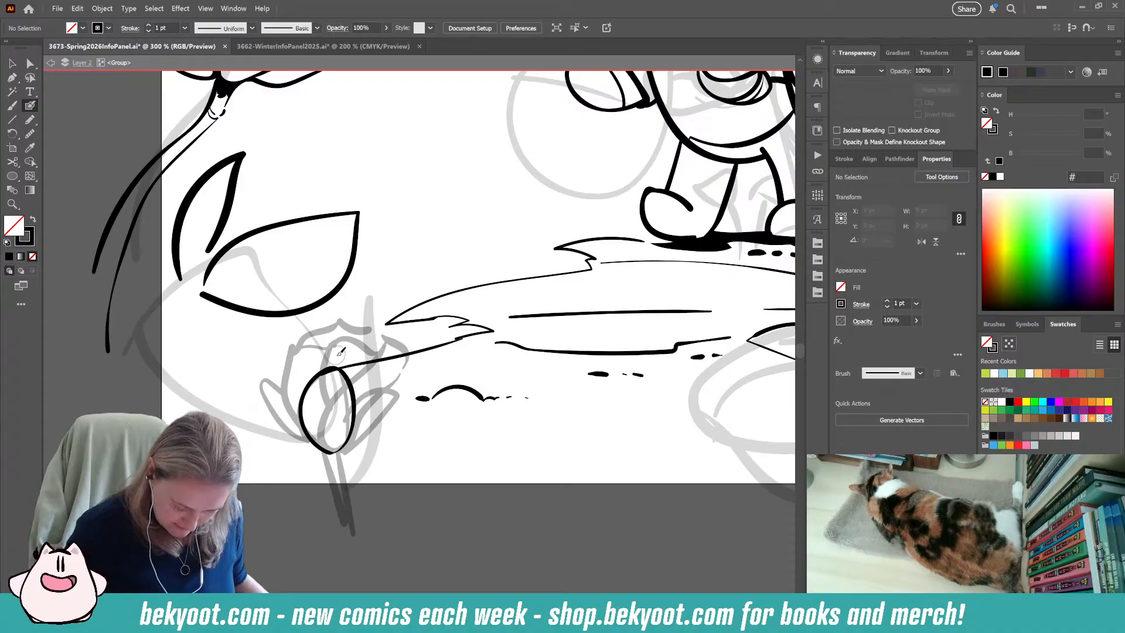
{"action": "key", "text": "ctrl+z"}
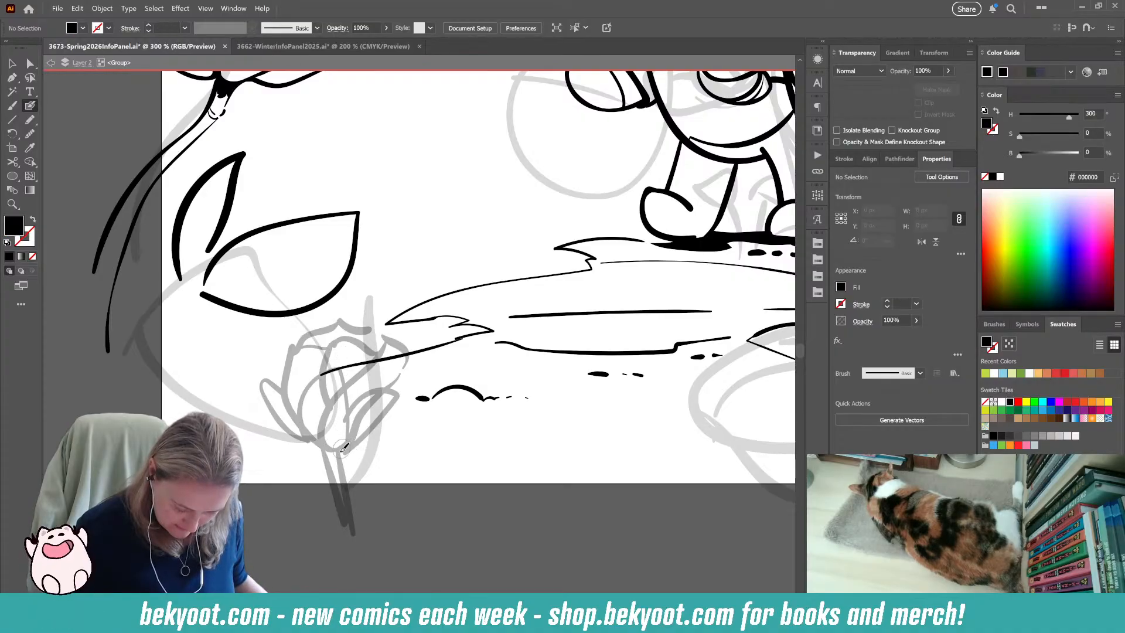
Ink three pointed sepals in black over the faded rosebud: a tall central one and a narrower one on each side.
{"action": "mouse_move", "coordinate": [352, 420]}
{"action": "left_mouse_down"}
{"action": "mouse_move", "coordinate": [336, 362]}
{"action": "mouse_move", "coordinate": [310, 386]}
{"action": "mouse_move", "coordinate": [306, 417]}
{"action": "mouse_move", "coordinate": [324, 451]}
{"action": "mouse_move", "coordinate": [354, 443]}
{"action": "mouse_move", "coordinate": [409, 381]}
{"action": "mouse_move", "coordinate": [346, 413]}
{"action": "left_mouse_up"}
{"action": "left_click_drag", "start_coordinate": [416, 374], "coordinate": [407, 384]}
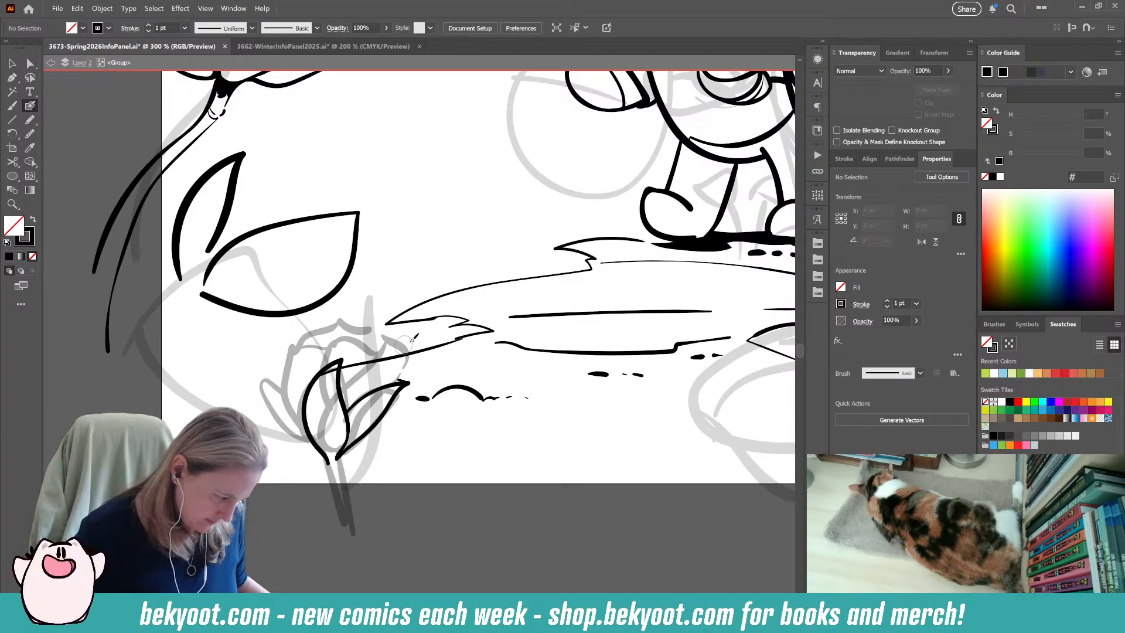
{"action": "left_click_drag", "start_coordinate": [320, 448], "coordinate": [292, 428]}
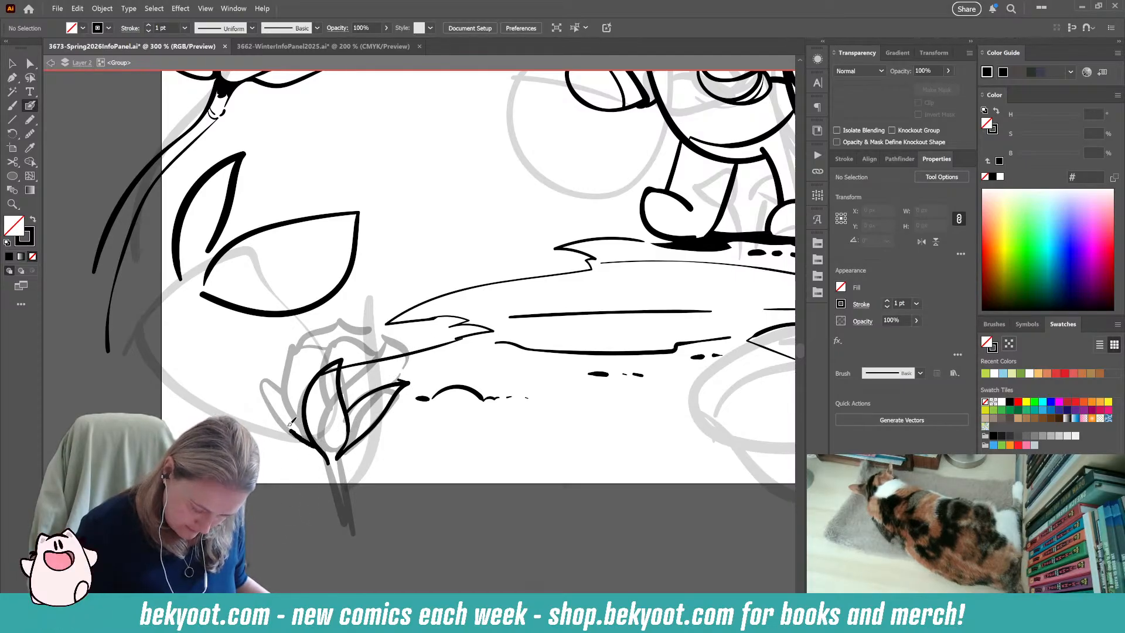
{"action": "key", "text": "ctrl+z"}
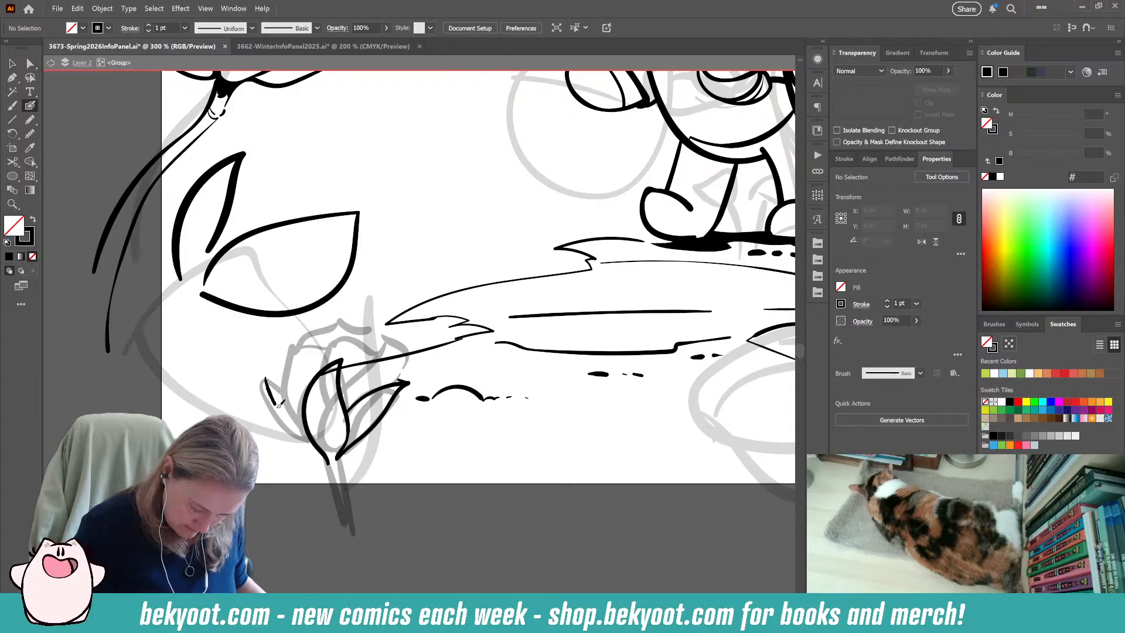
{"action": "left_click_drag", "start_coordinate": [312, 445], "coordinate": [265, 379]}
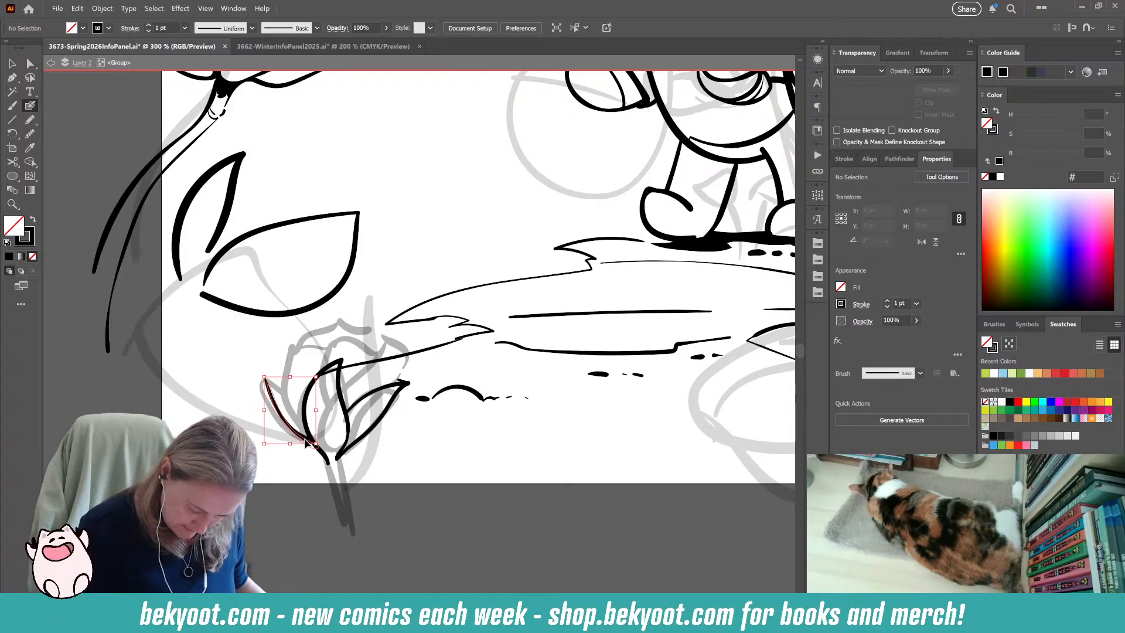
{"action": "left_click", "coordinate": [282, 479], "text": "ctrl"}
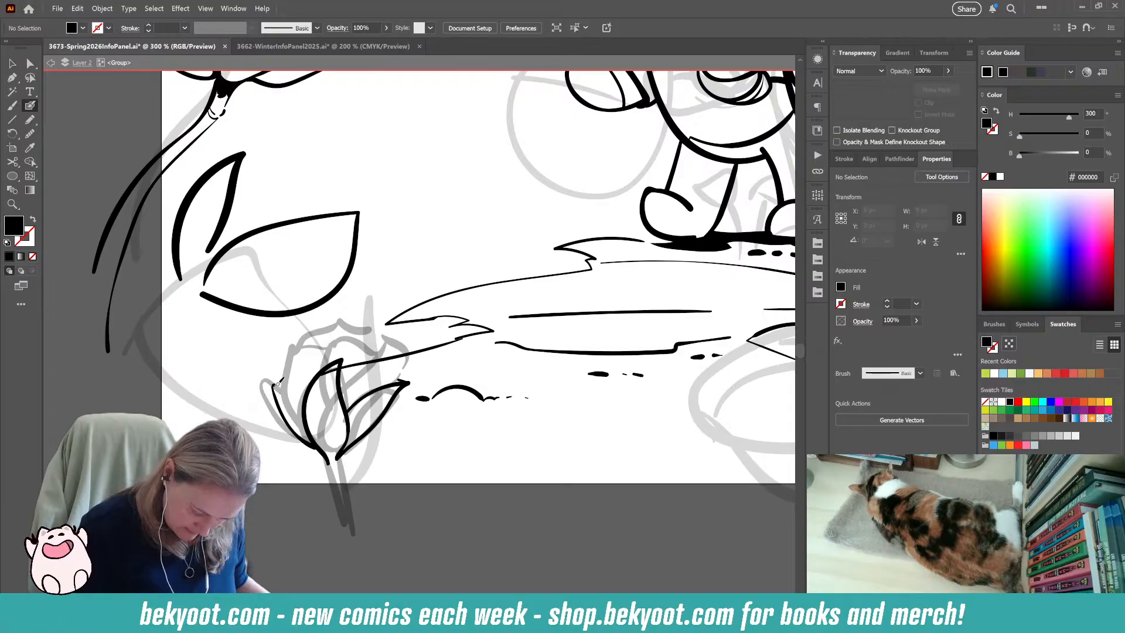
{"action": "key", "text": "shift+x"}
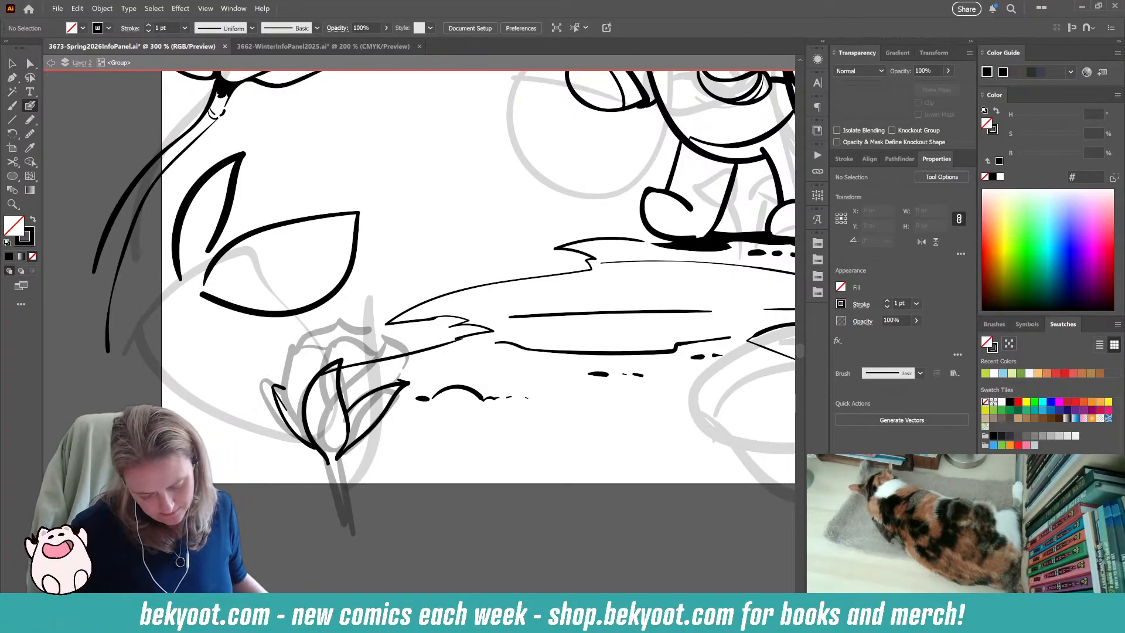
Select the inked outlines of the rosebud's three sepals and group them.
{"action": "left_click", "coordinate": [279, 402], "text": "ctrl"}
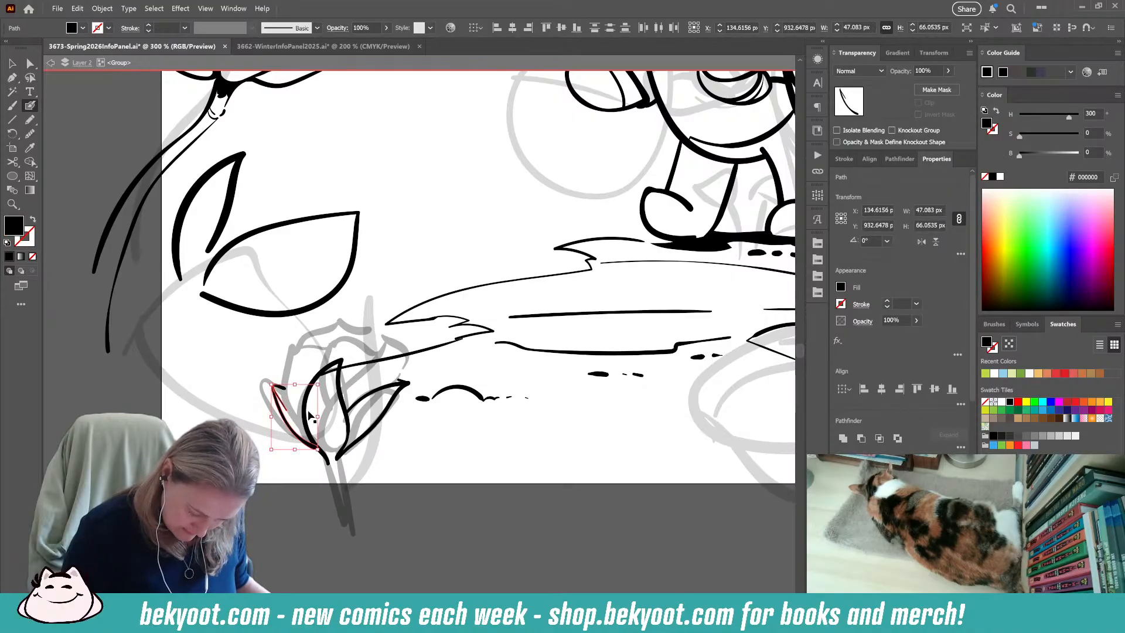
{"action": "left_click", "coordinate": [407, 382], "text": "ctrl+shift"}
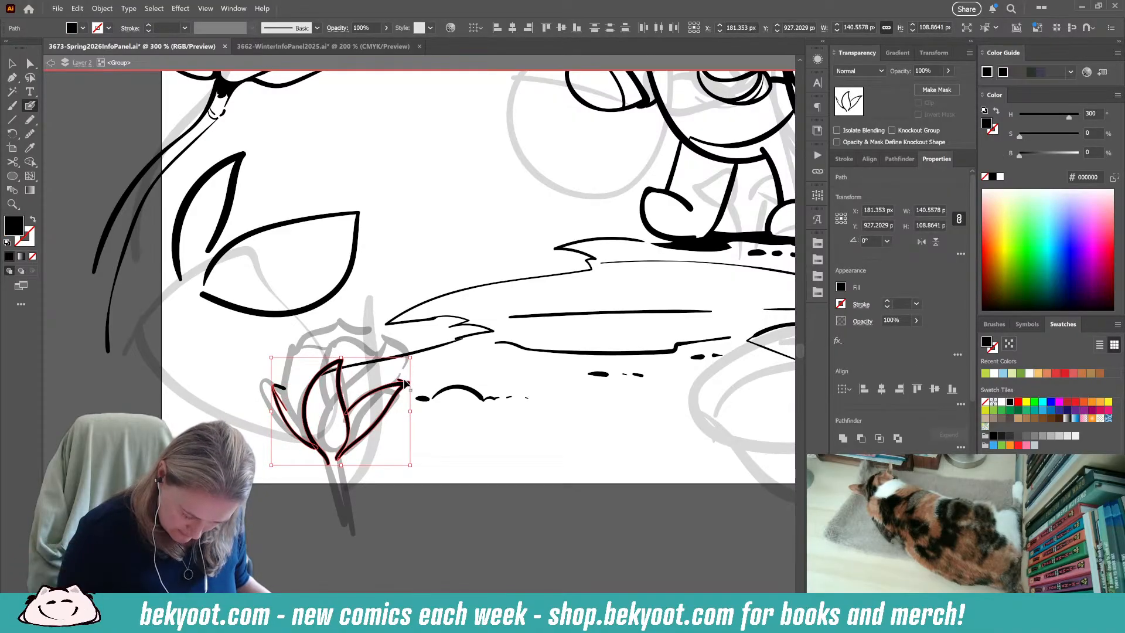
{"action": "key", "text": "ctrl+g"}
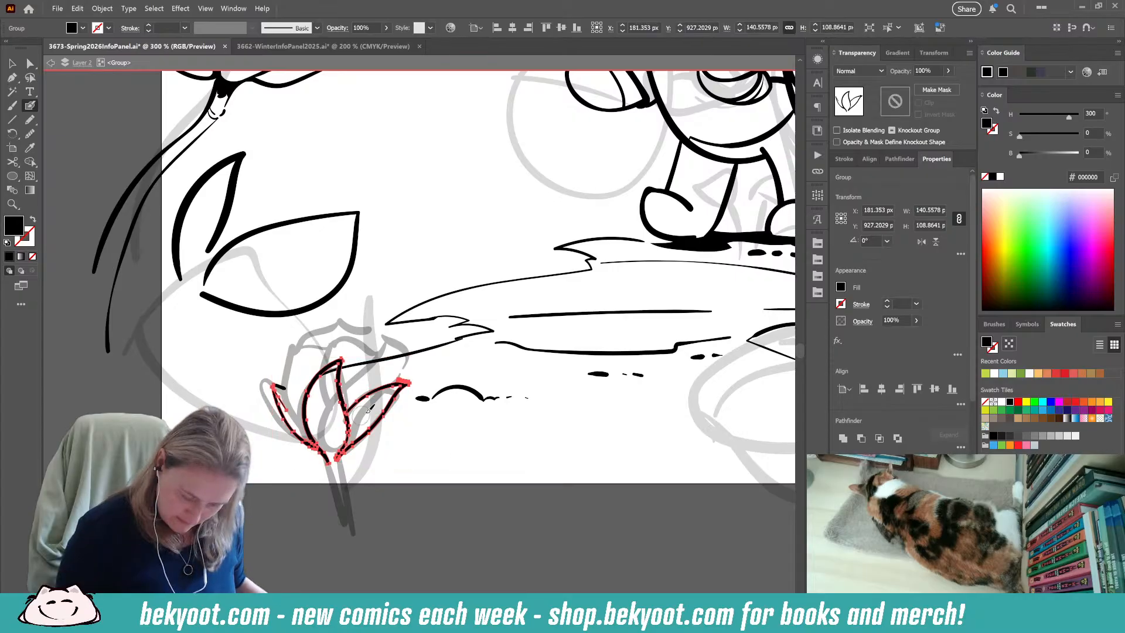
Cut the short stroke at the left sepal's tip and paste it in place inside the sepal group.
{"action": "left_click", "coordinate": [281, 387], "text": "ctrl"}
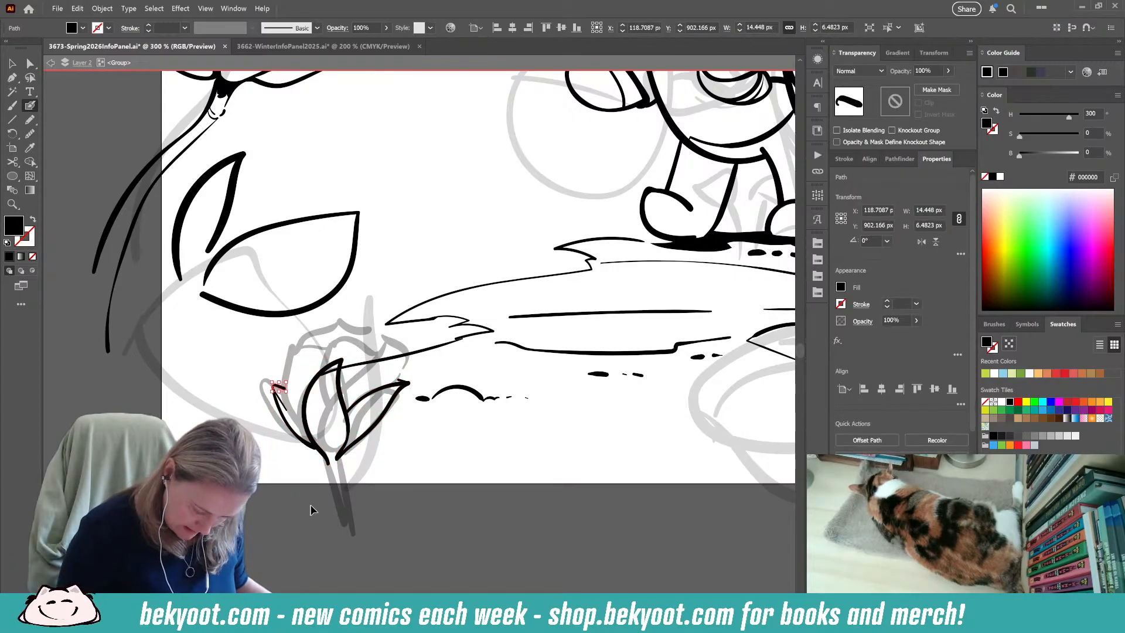
{"action": "key", "text": "Delete"}
{"action": "left_click", "coordinate": [12, 63]}
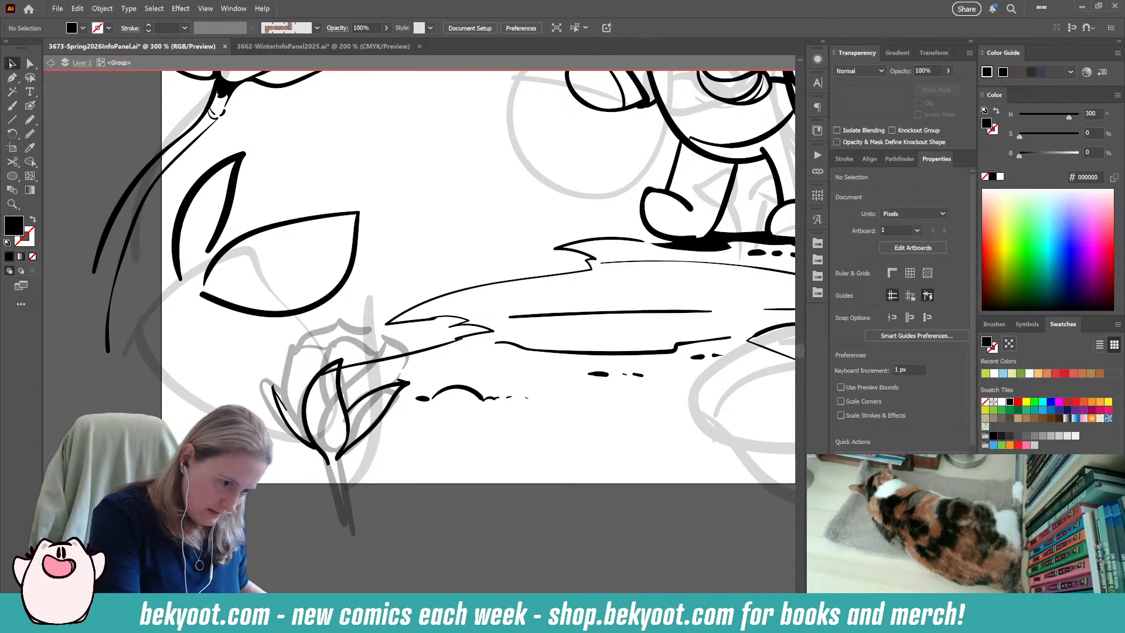
{"action": "left_click", "coordinate": [307, 391]}
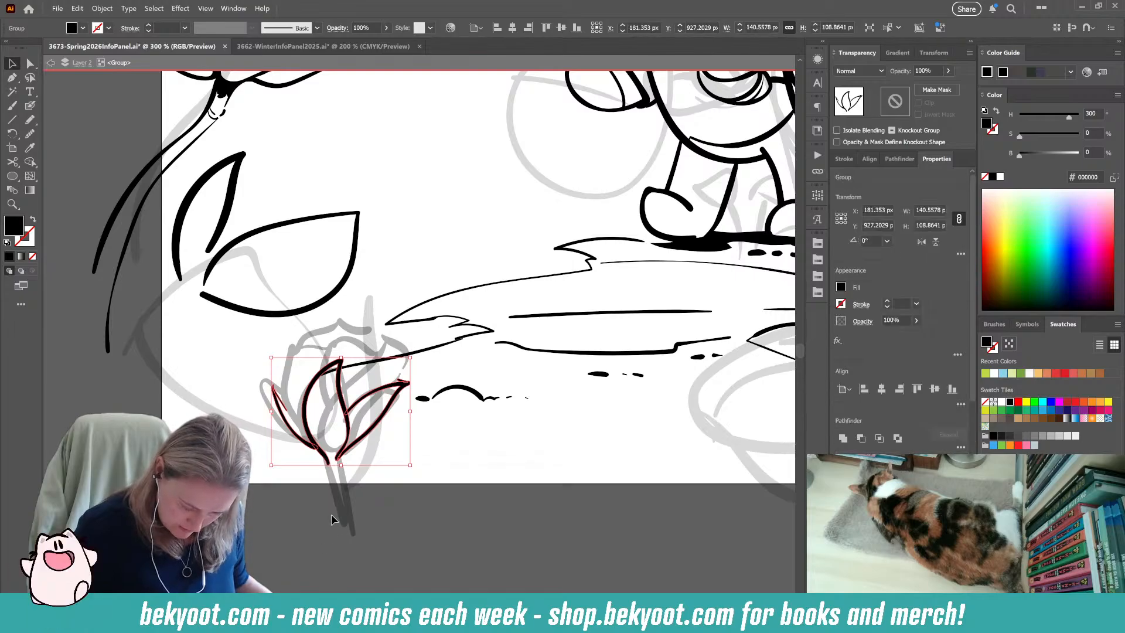
{"action": "double_click", "coordinate": [380, 391]}
{"action": "key", "text": "ctrl+z"}
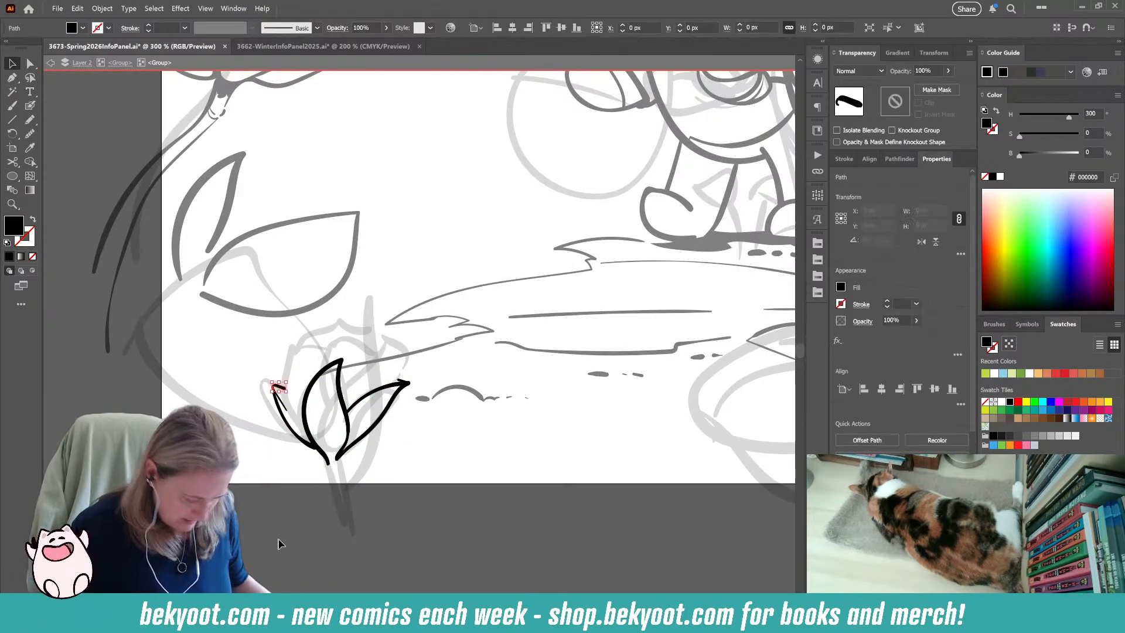
{"action": "key", "text": "ctrl"}
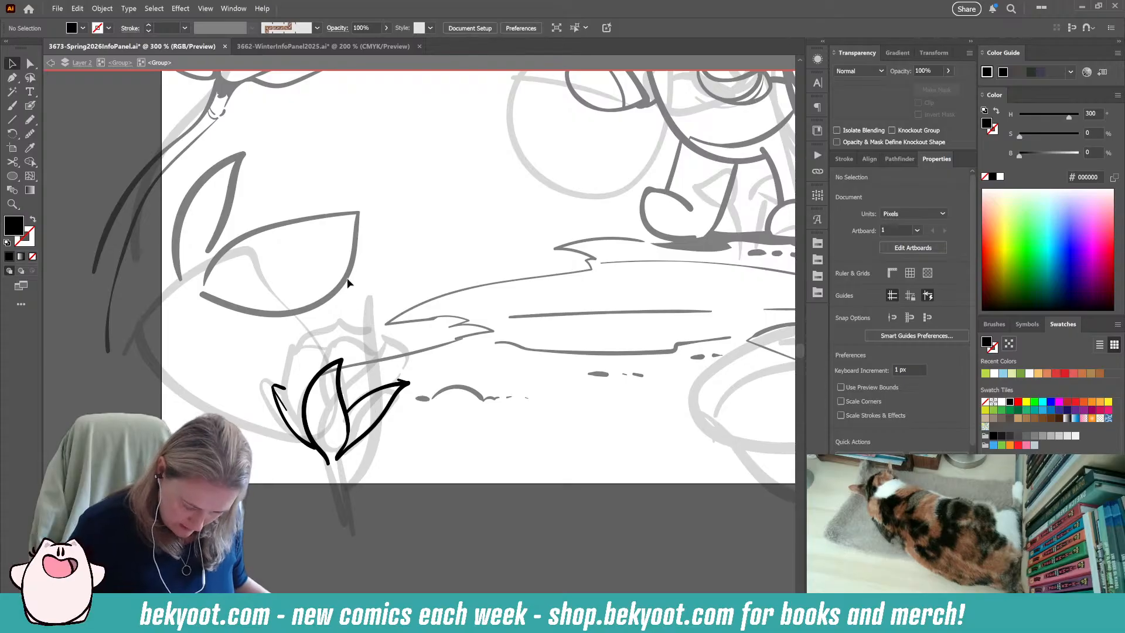
Brush a short two-line stem with a small collar below the rosebud's sepals.
{"action": "left_click", "coordinate": [30, 106]}
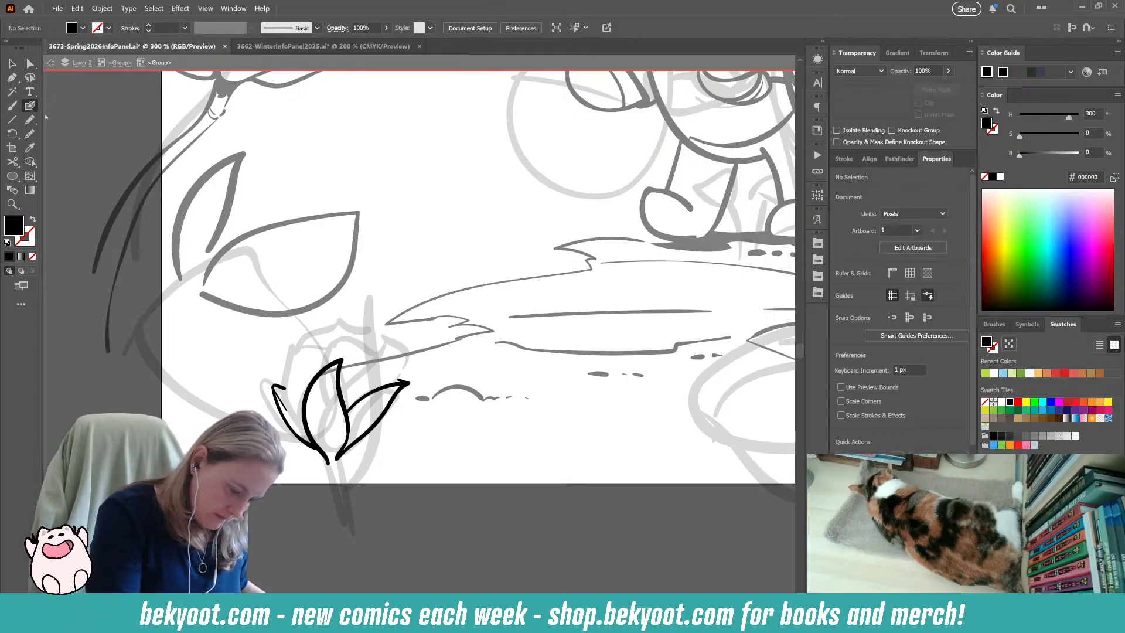
{"action": "mouse_move", "coordinate": [327, 463]}
{"action": "left_mouse_down"}
{"action": "mouse_move", "coordinate": [335, 503]}
{"action": "mouse_move", "coordinate": [328, 475]}
{"action": "mouse_move", "coordinate": [339, 465]}
{"action": "mouse_move", "coordinate": [356, 520]}
{"action": "left_mouse_up"}
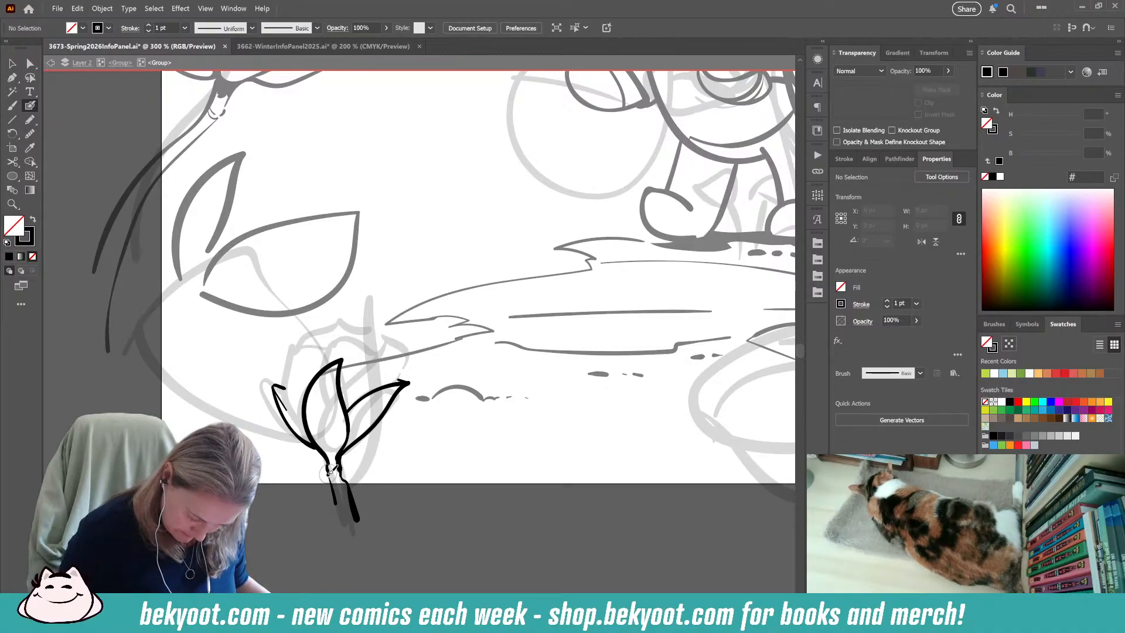
{"action": "left_click_drag", "start_coordinate": [328, 474], "coordinate": [342, 481]}
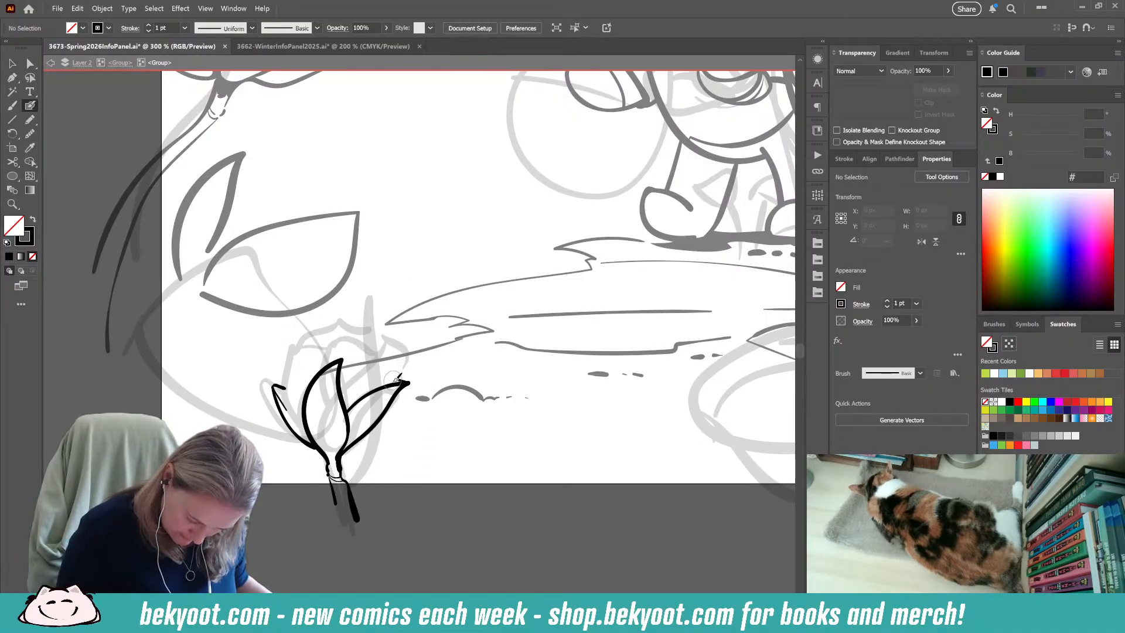
Ink the rosebud's overlapping petals with ragged upper edges rising behind the sepals.
{"action": "left_click_drag", "start_coordinate": [405, 381], "coordinate": [401, 336]}
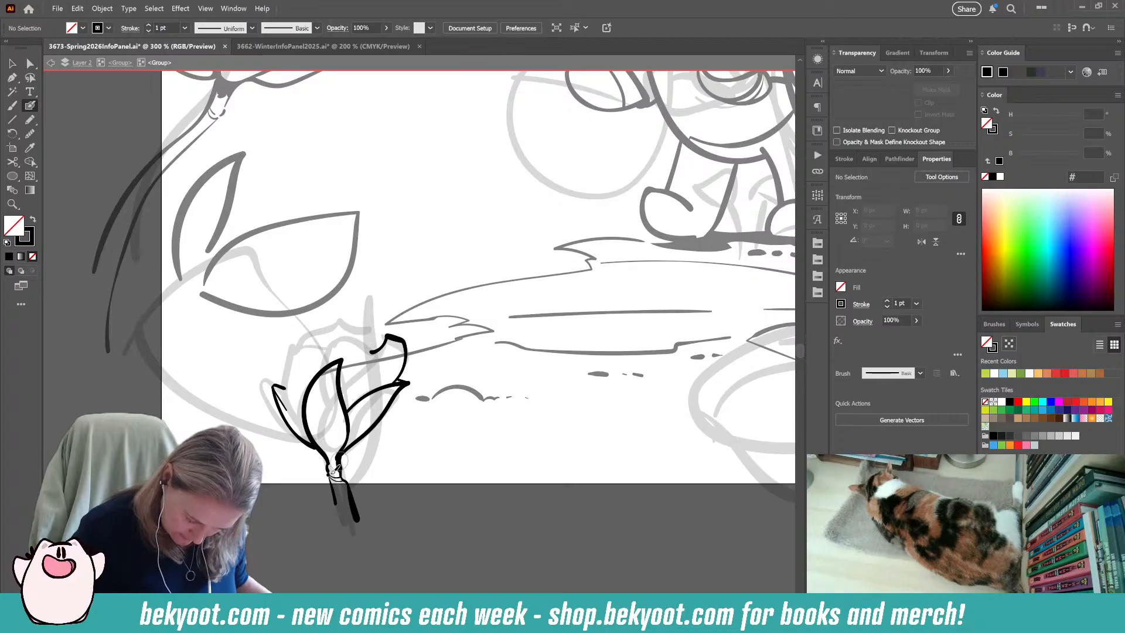
{"action": "key", "text": "ctrl+z"}
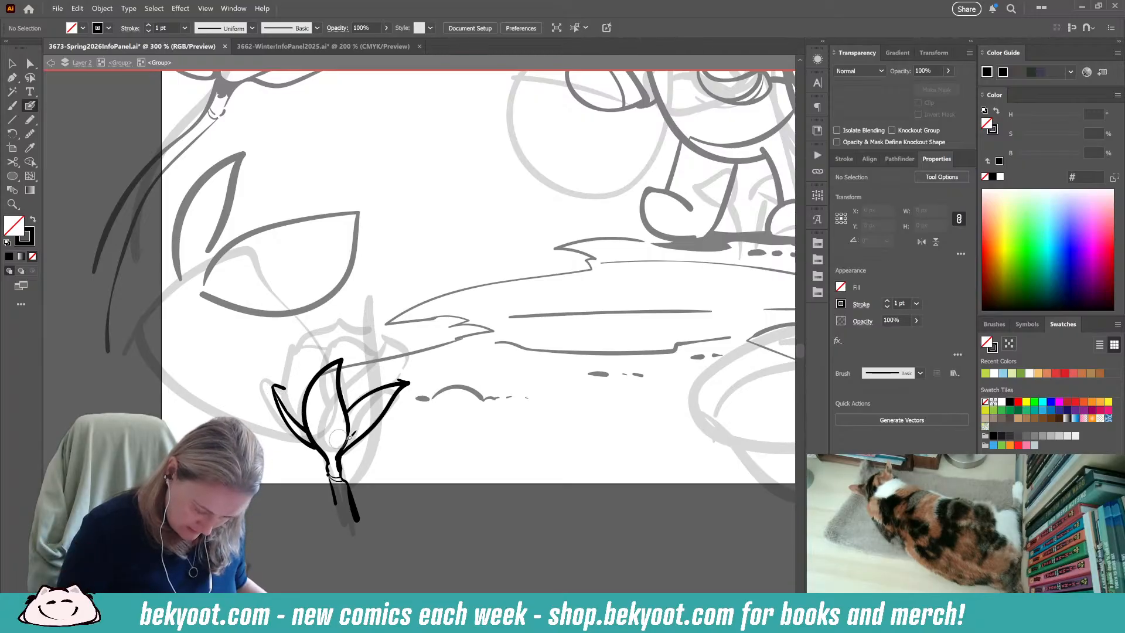
{"action": "mouse_move", "coordinate": [295, 406]}
{"action": "left_mouse_down"}
{"action": "mouse_move", "coordinate": [287, 347]}
{"action": "mouse_move", "coordinate": [312, 326]}
{"action": "mouse_move", "coordinate": [327, 345]}
{"action": "left_mouse_up"}
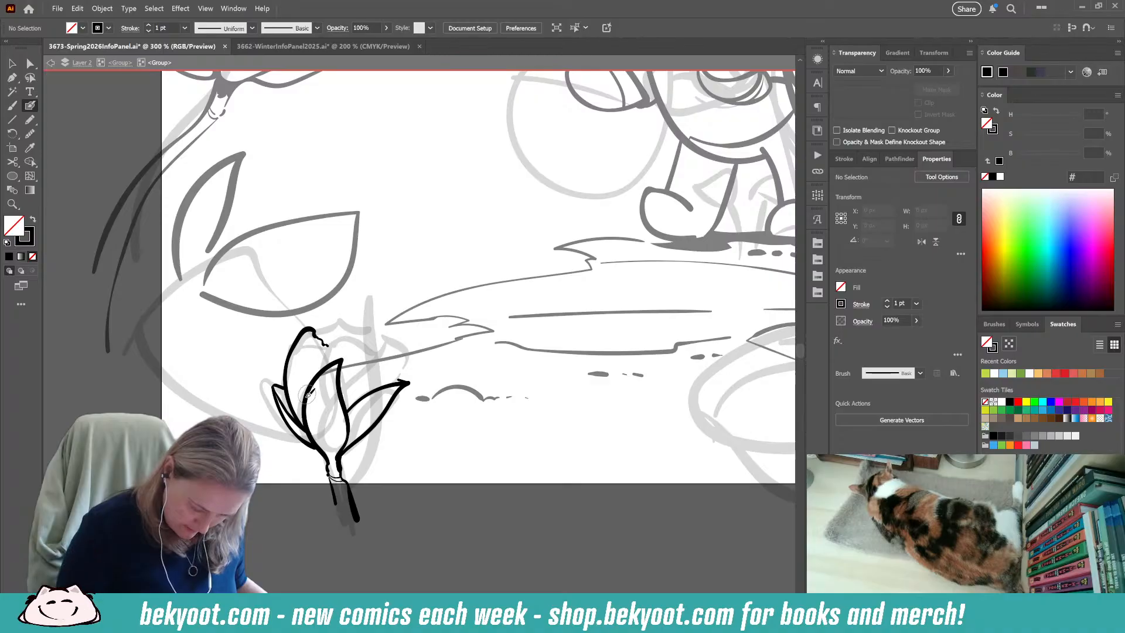
{"action": "mouse_move", "coordinate": [307, 407]}
{"action": "left_mouse_down"}
{"action": "mouse_move", "coordinate": [321, 357]}
{"action": "mouse_move", "coordinate": [361, 326]}
{"action": "mouse_move", "coordinate": [380, 368]}
{"action": "mouse_move", "coordinate": [403, 348]}
{"action": "mouse_move", "coordinate": [368, 375]}
{"action": "mouse_move", "coordinate": [406, 382]}
{"action": "left_mouse_up"}
{"action": "key", "text": "ctrl+z"}
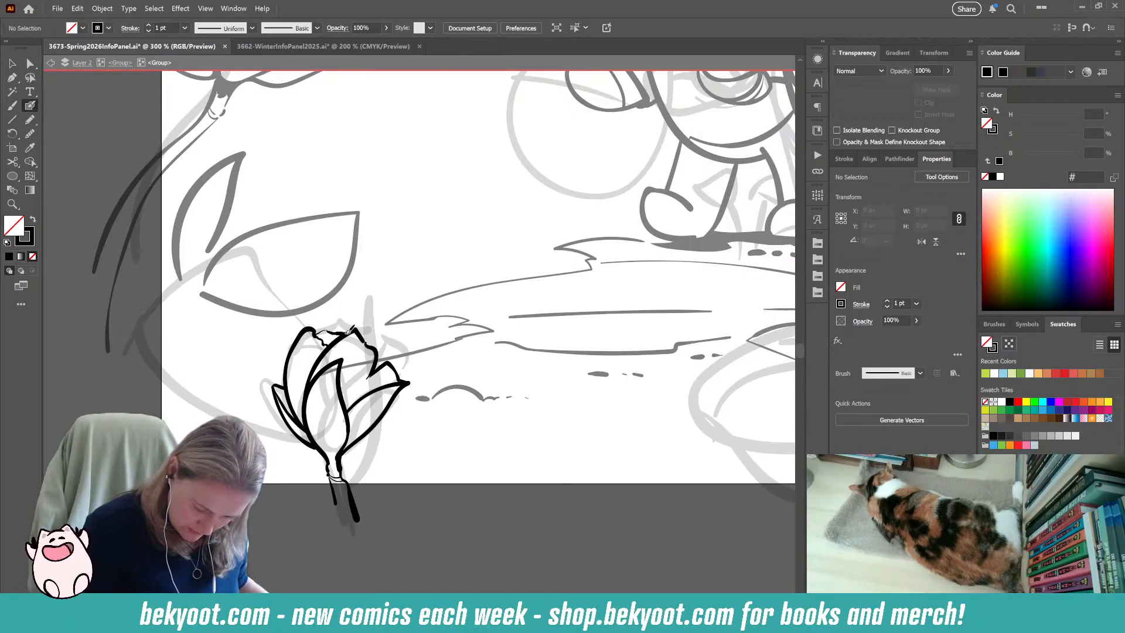
{"action": "mouse_move", "coordinate": [351, 328]}
{"action": "left_mouse_down"}
{"action": "mouse_move", "coordinate": [373, 337]}
{"action": "mouse_move", "coordinate": [386, 364]}
{"action": "left_mouse_up"}
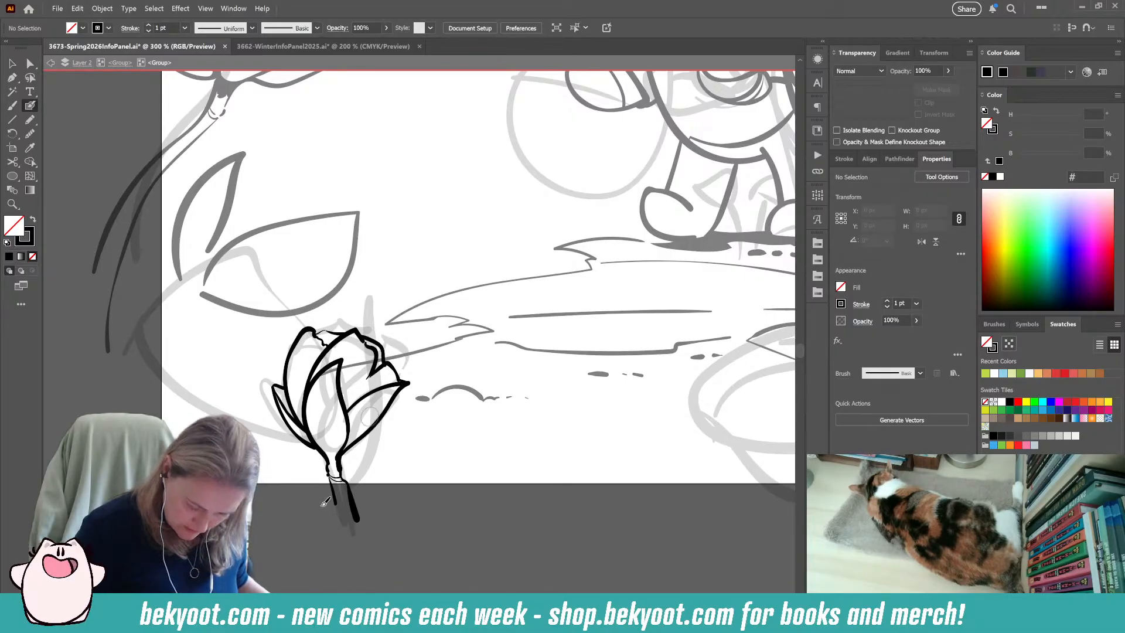
Use the Pencil tool to fill the gaps along the petals' upper left and right edges with solid black.
{"action": "key", "text": "n"}
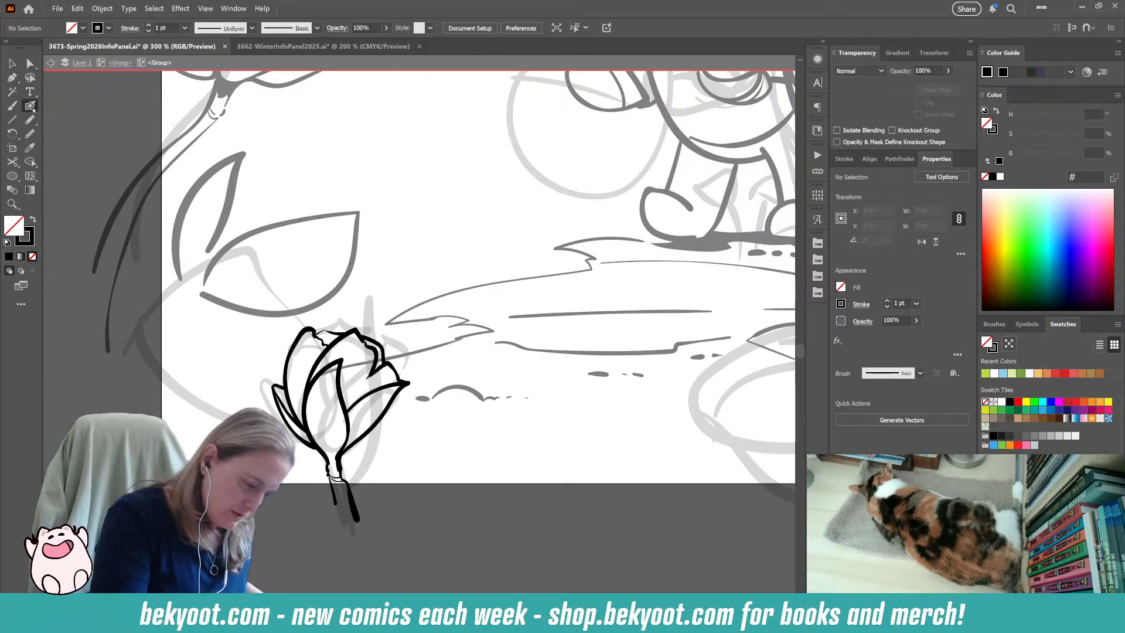
{"action": "left_click", "coordinate": [371, 344], "text": "ctrl"}
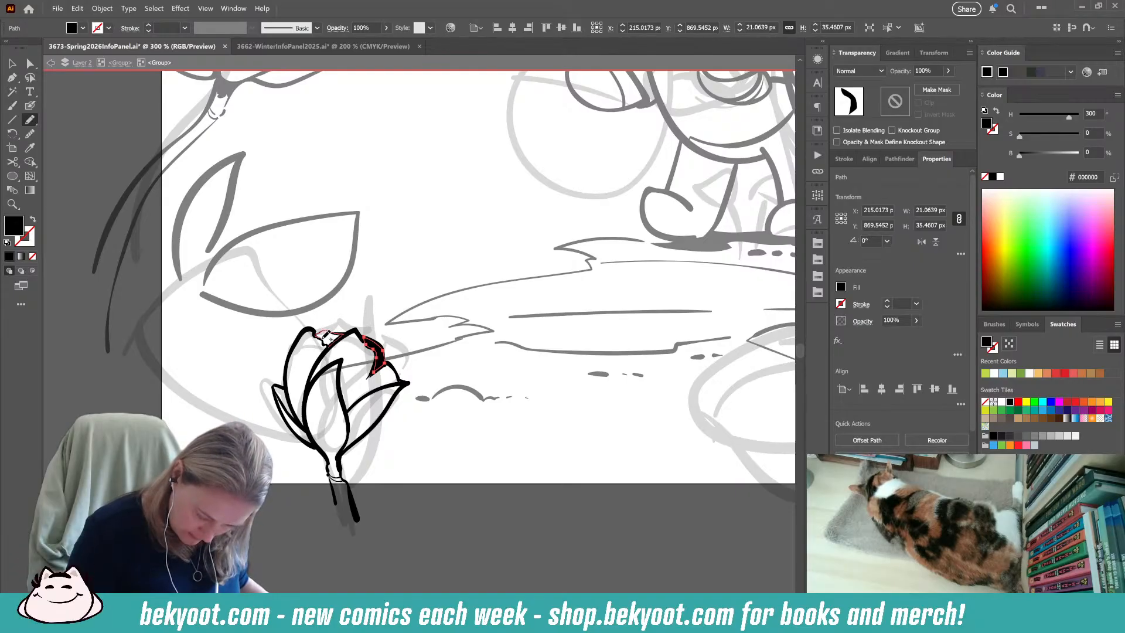
{"action": "left_click_drag", "start_coordinate": [330, 342], "coordinate": [345, 351]}
{"action": "key", "text": "ctrl+z"}
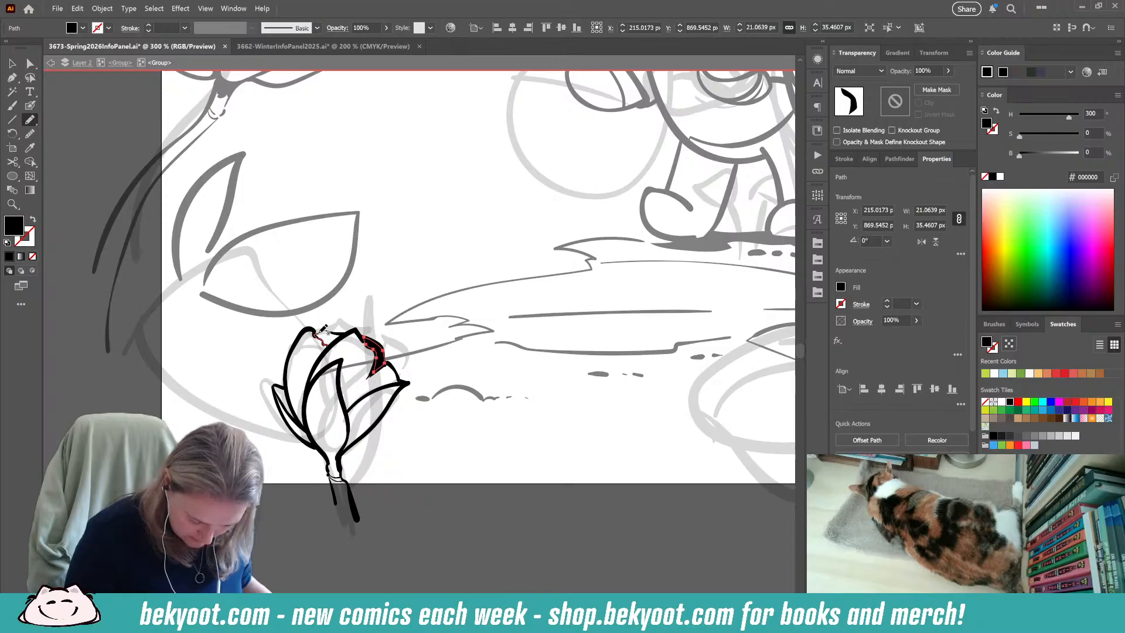
{"action": "left_click_drag", "start_coordinate": [333, 344], "coordinate": [336, 342]}
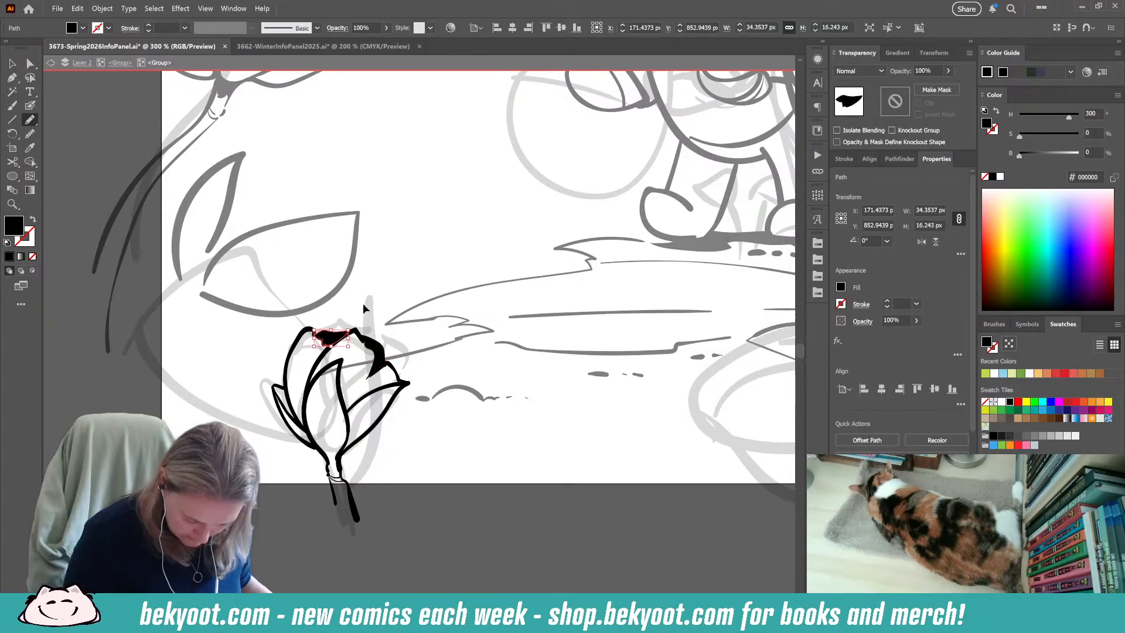
{"action": "left_click", "coordinate": [368, 307], "text": "ctrl"}
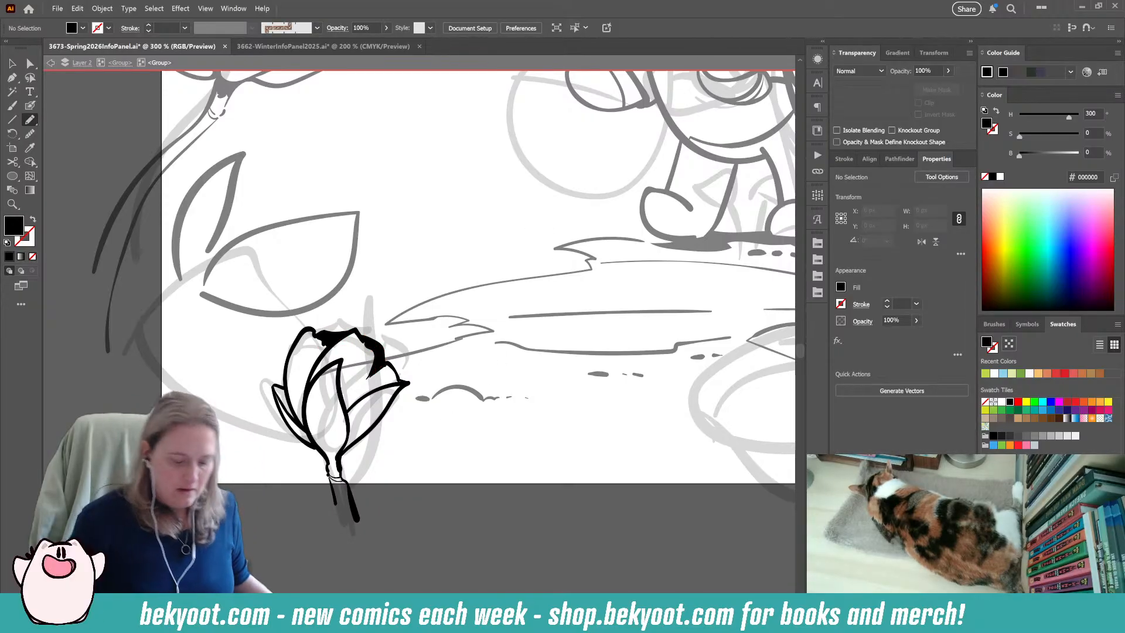
Slightly shrink the petal line beside the rosebud's centre sepal, and delete the trial Blob Brush vein inside that sepal.
{"action": "left_click", "coordinate": [30, 105]}
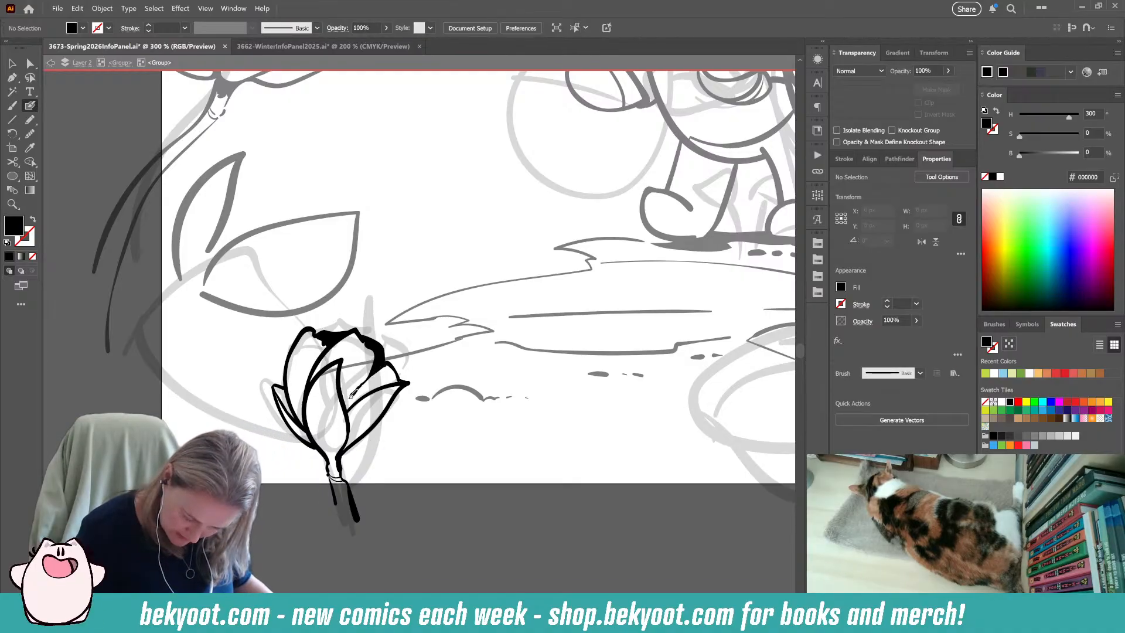
{"action": "key", "text": "shift+x"}
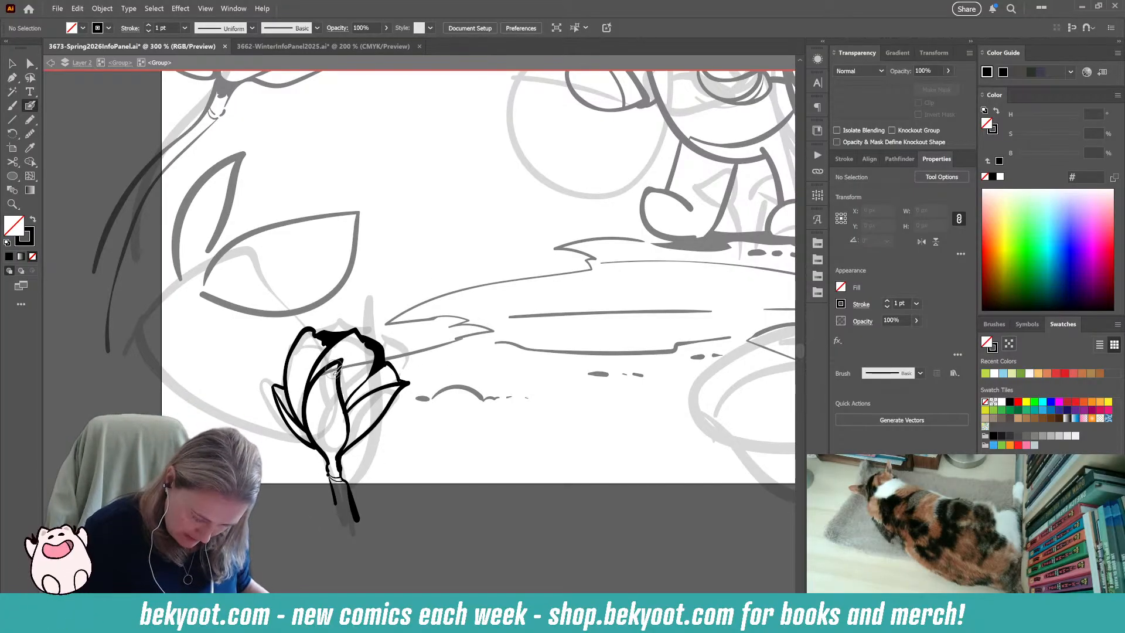
{"action": "left_click_drag", "start_coordinate": [347, 412], "coordinate": [375, 368]}
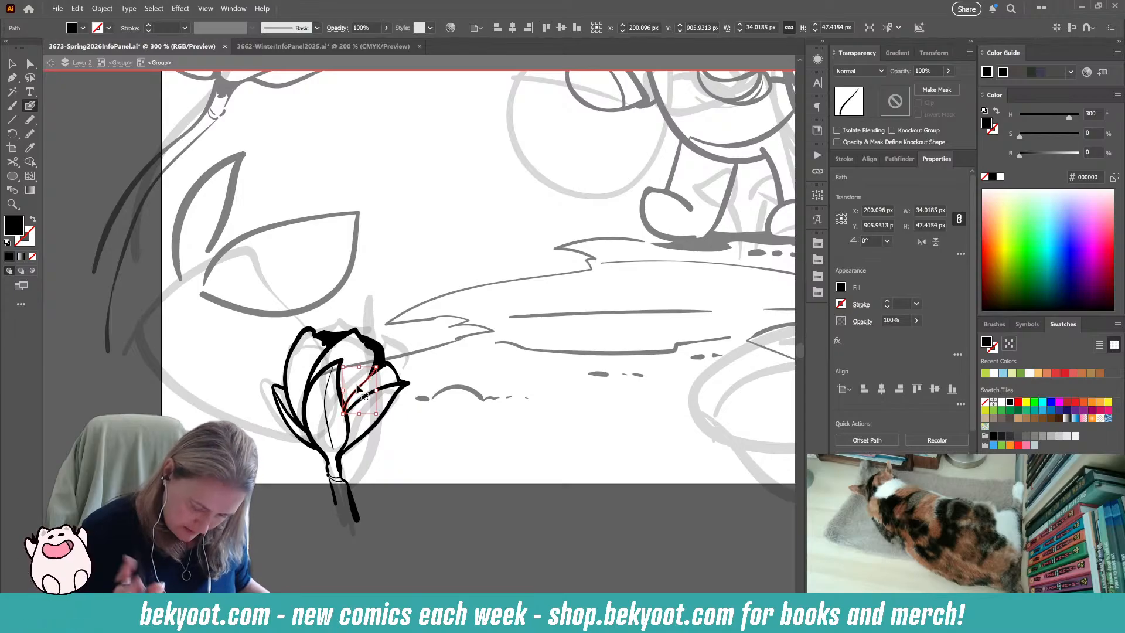
{"action": "left_click_drag", "start_coordinate": [344, 413], "coordinate": [347, 407]}
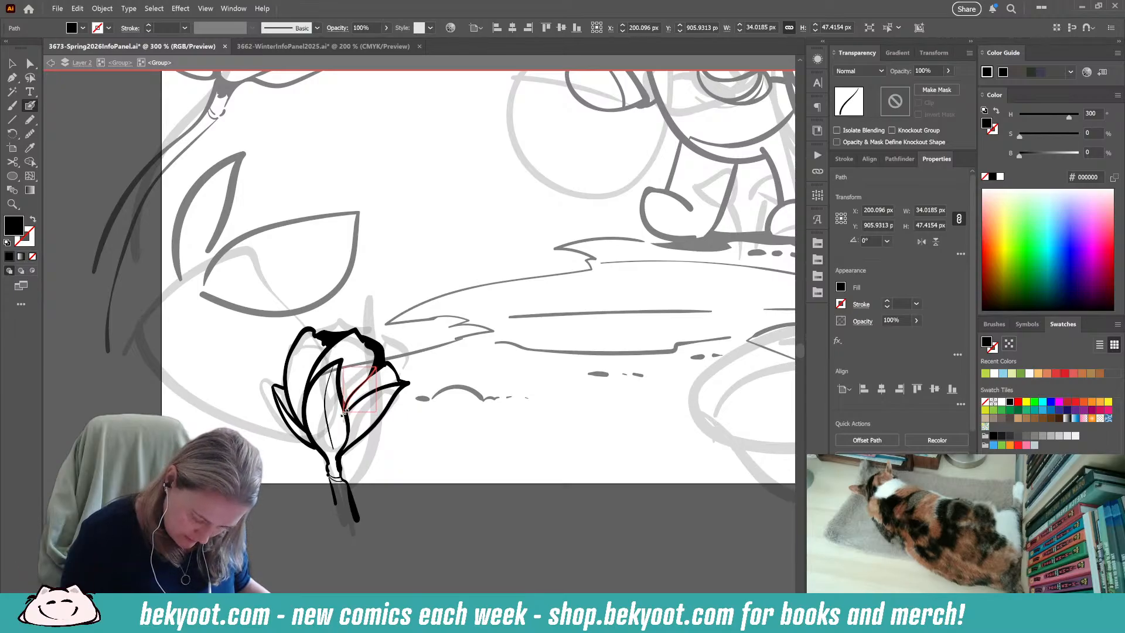
{"action": "left_click", "coordinate": [447, 371], "text": "ctrl"}
{"action": "left_click", "coordinate": [328, 391], "text": "ctrl"}
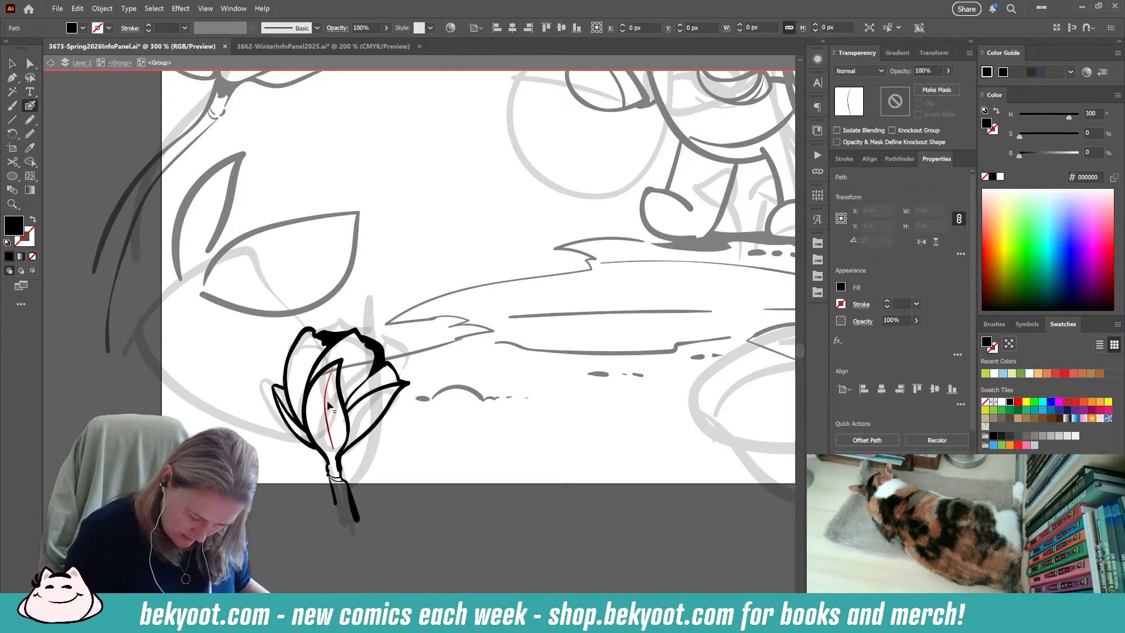
{"action": "key", "text": "Delete"}
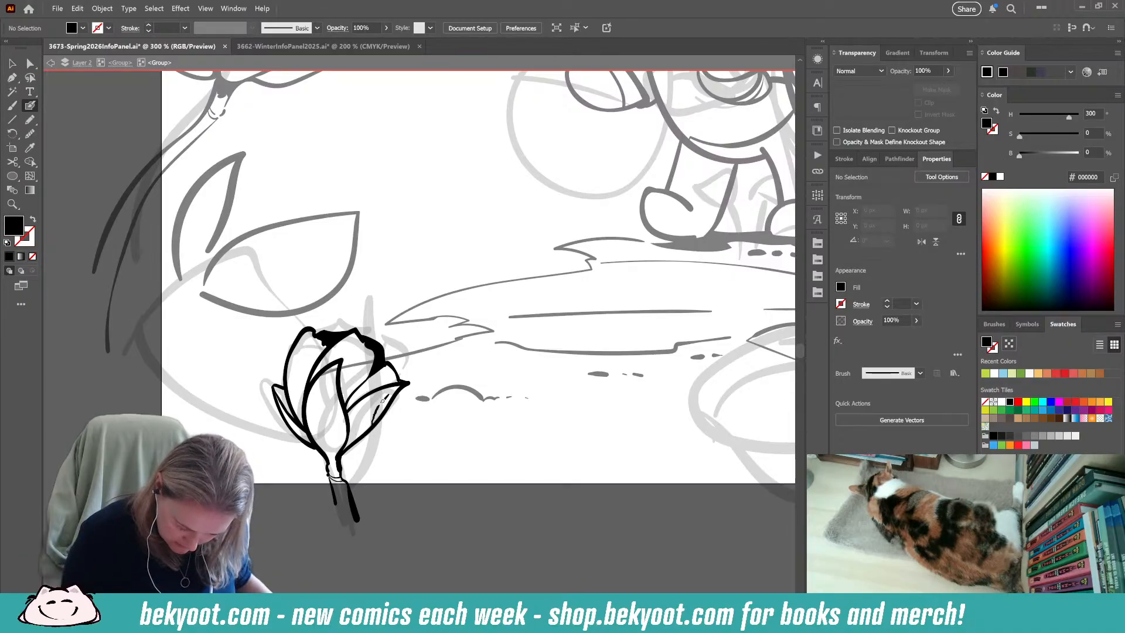
Brush a long black vein and shorter fold strokes down the centre sepal, plus small dark details on the stem's collar.
{"action": "key", "text": "shift+x"}
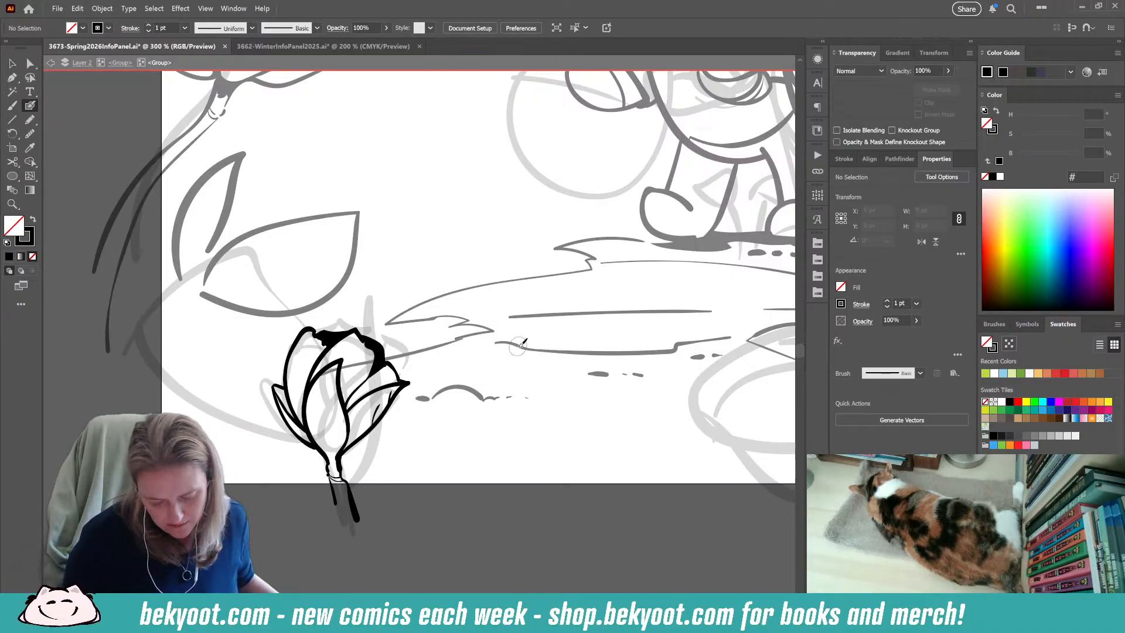
{"action": "left_click_drag", "start_coordinate": [337, 365], "coordinate": [332, 443]}
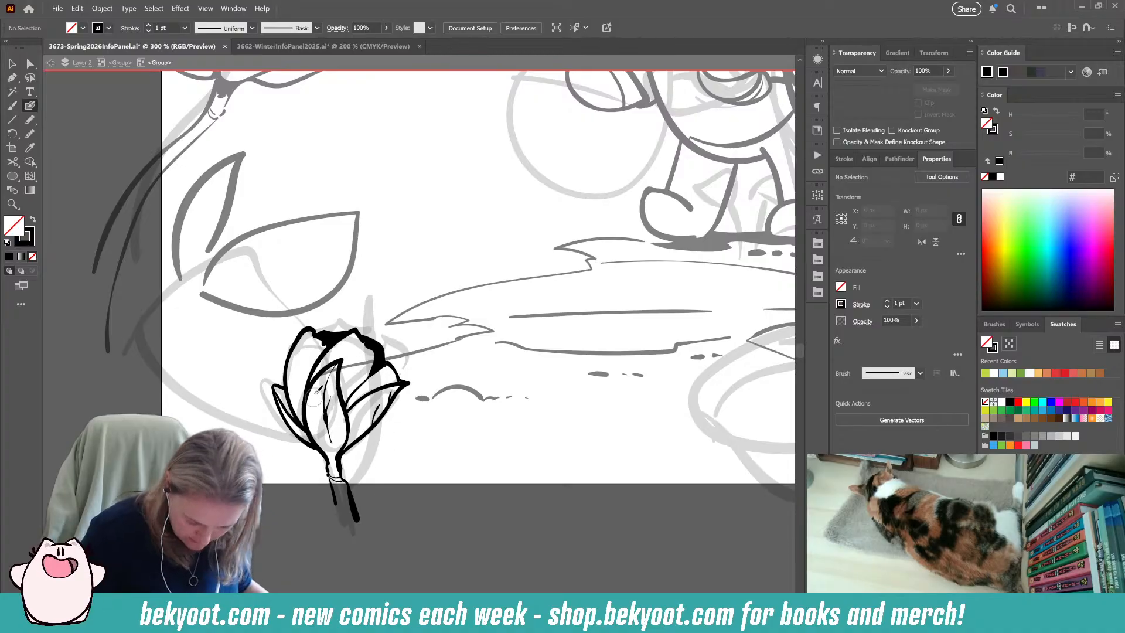
{"action": "left_click_drag", "start_coordinate": [316, 384], "coordinate": [325, 413]}
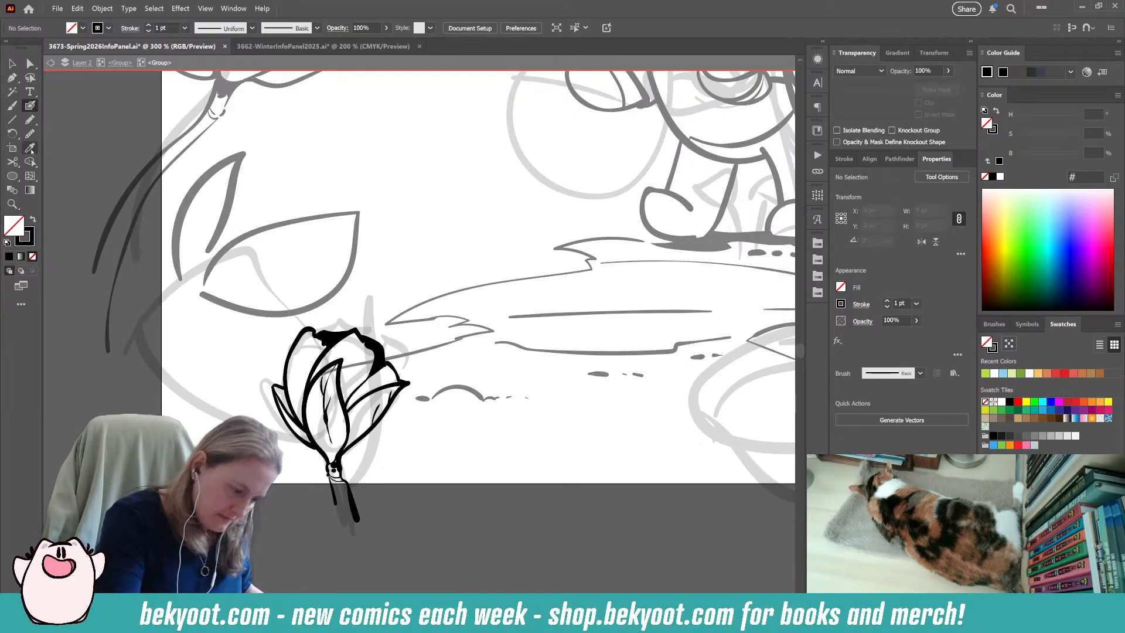
Set up the Pencil with a black fill at 30% opacity, and slightly adjust the left sepal's lower stroke and the bud's neck.
{"action": "left_click", "coordinate": [30, 120]}
{"action": "key", "text": "shift+x"}
{"action": "left_click", "coordinate": [928, 71]}
{"action": "type", "text": "30"}
{"action": "key", "text": "Return"}
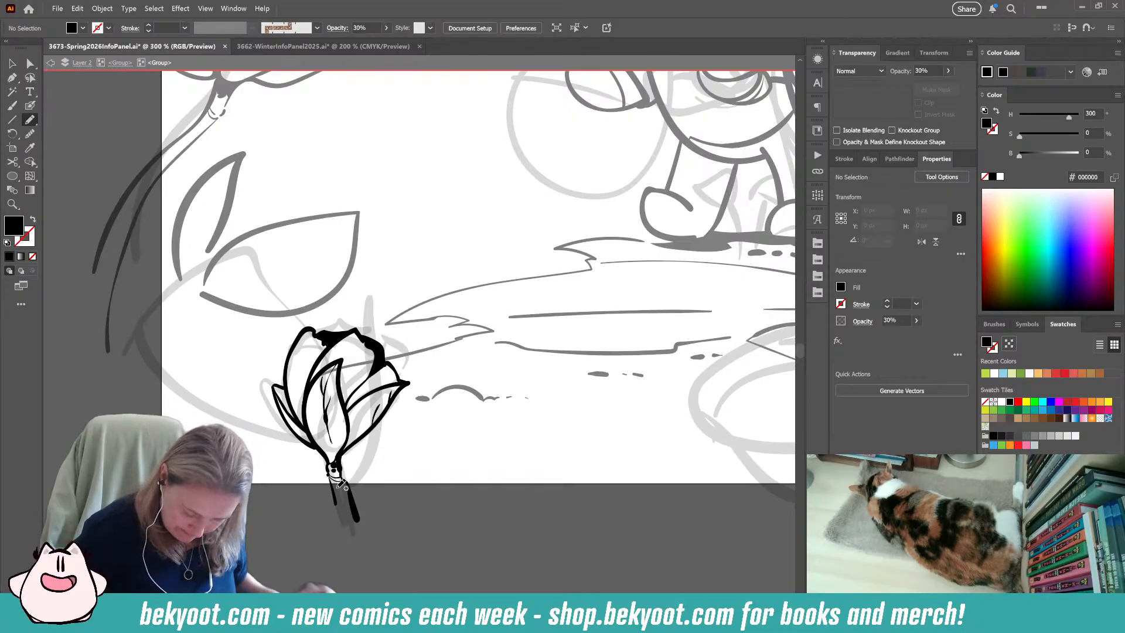
{"action": "left_click", "coordinate": [294, 421], "text": "ctrl"}
{"action": "left_click", "coordinate": [292, 423], "text": "ctrl"}
{"action": "left_click", "coordinate": [293, 420], "text": "ctrl"}
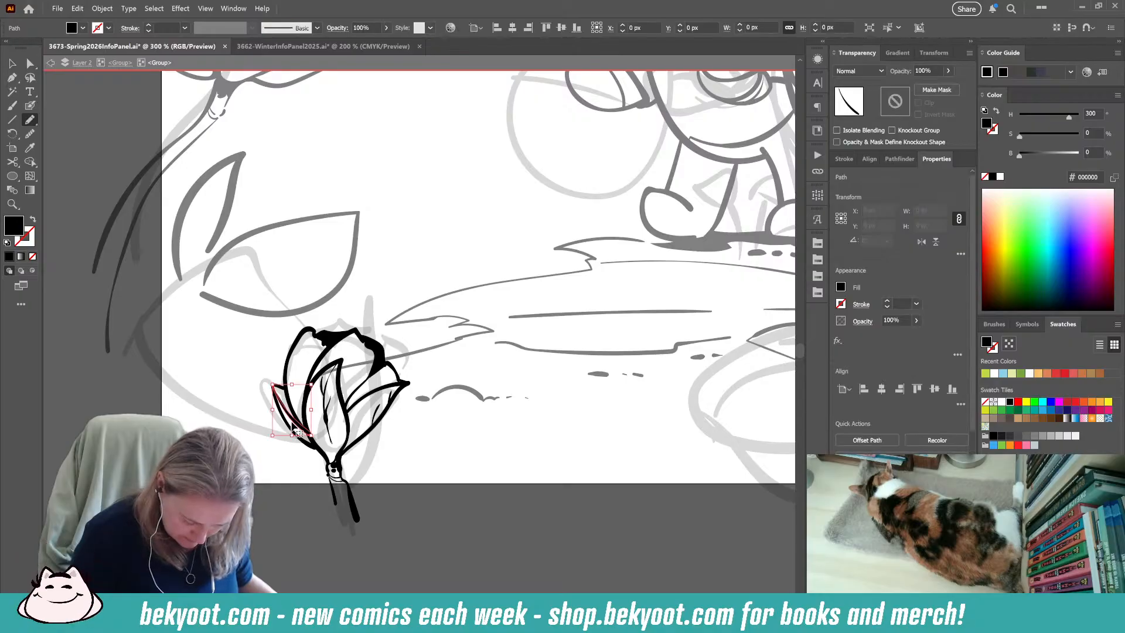
{"action": "left_click_drag", "start_coordinate": [313, 434], "coordinate": [312, 437]}
{"action": "left_click", "coordinate": [322, 436], "text": "ctrl"}
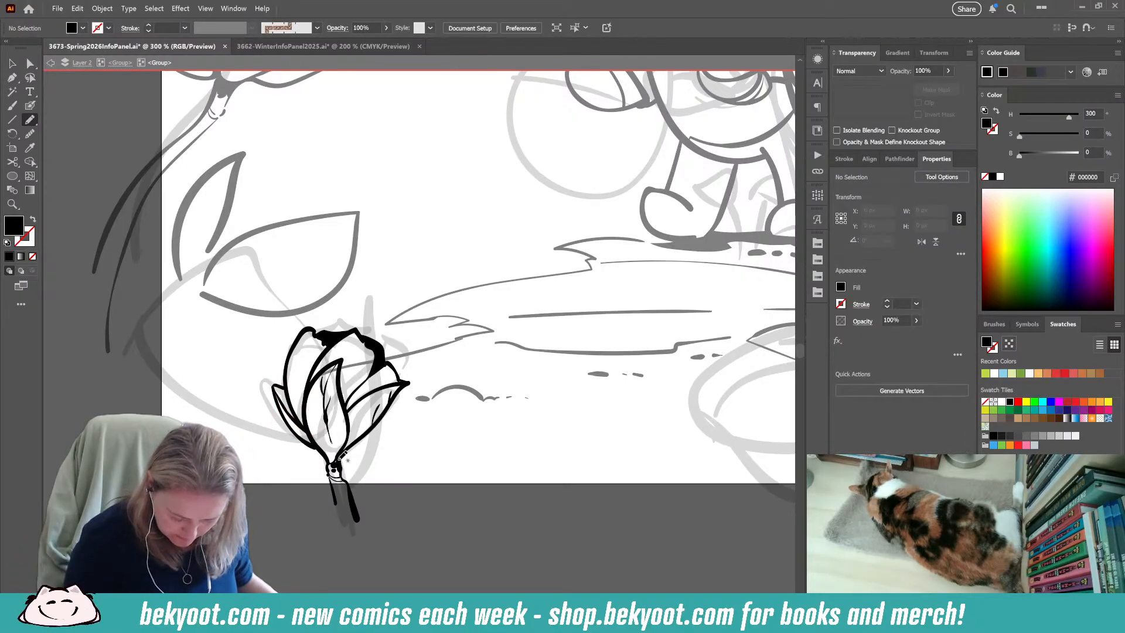
{"action": "left_click_drag", "start_coordinate": [336, 464], "coordinate": [339, 468]}
{"action": "left_click", "coordinate": [374, 498], "text": "ctrl"}
Set the opacity to 30% and pencil shadow shapes over the left sepal, sepal bases, stem and petal beside the centre sepal.
{"action": "left_click", "coordinate": [924, 71]}
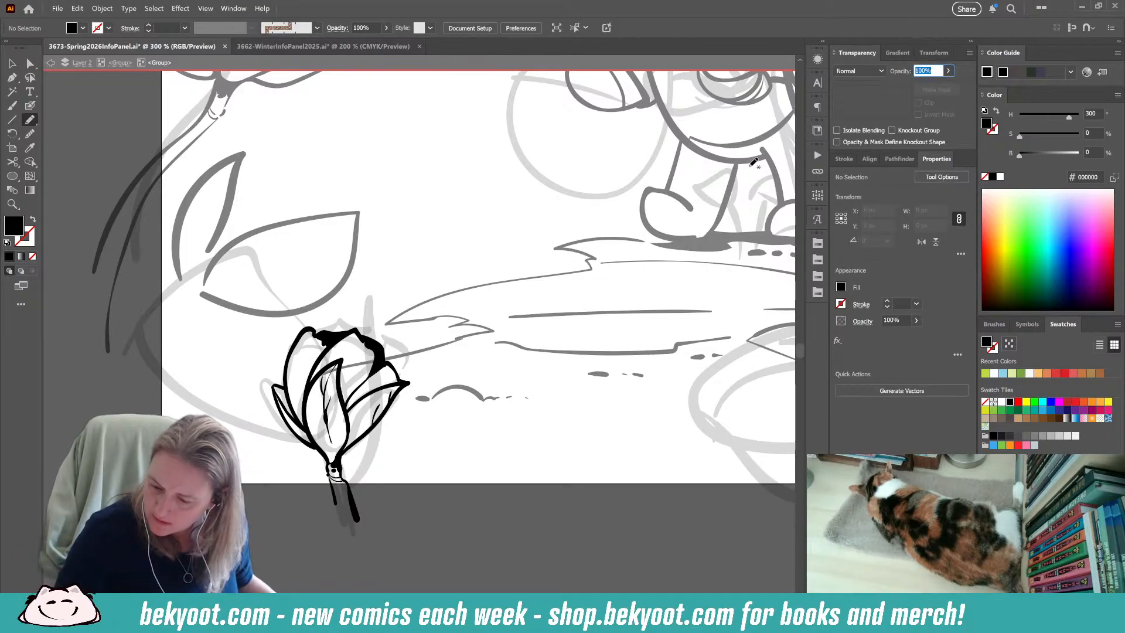
{"action": "type", "text": "30"}
{"action": "key", "text": "Return"}
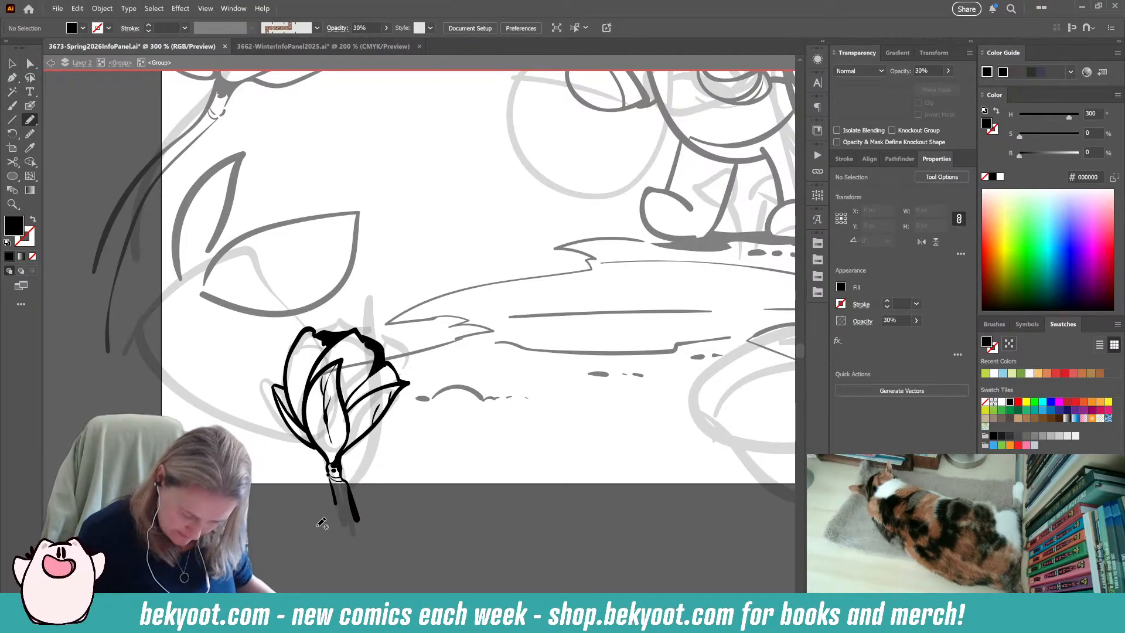
{"action": "mouse_move", "coordinate": [278, 385]}
{"action": "left_mouse_down"}
{"action": "mouse_move", "coordinate": [300, 420]}
{"action": "mouse_move", "coordinate": [291, 388]}
{"action": "left_mouse_up"}
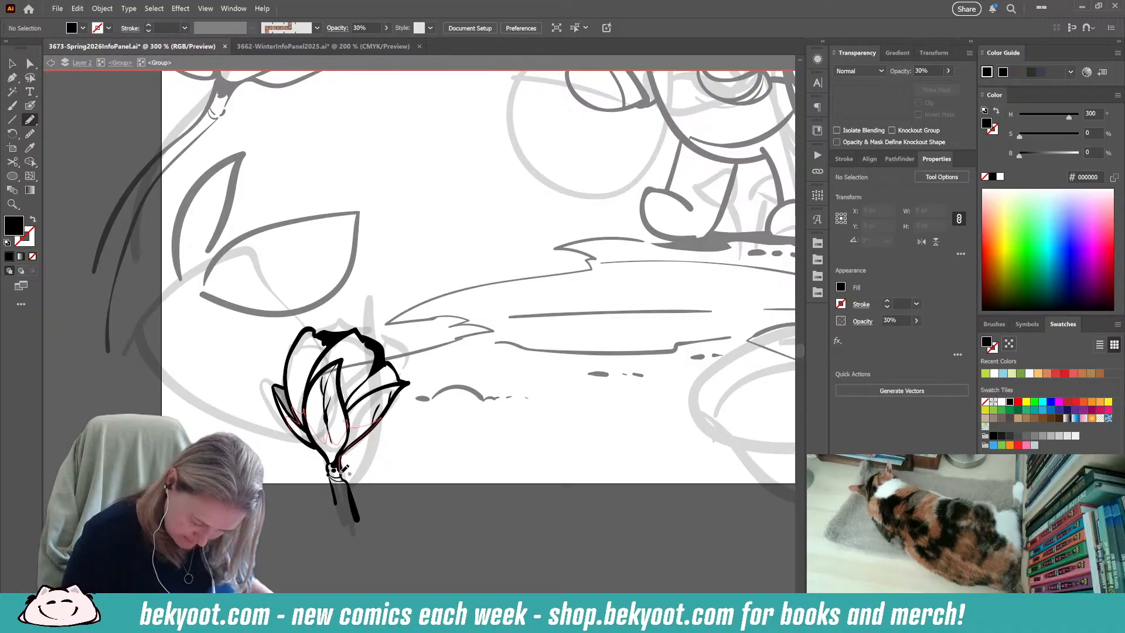
{"action": "left_click_drag", "start_coordinate": [355, 512], "coordinate": [310, 440]}
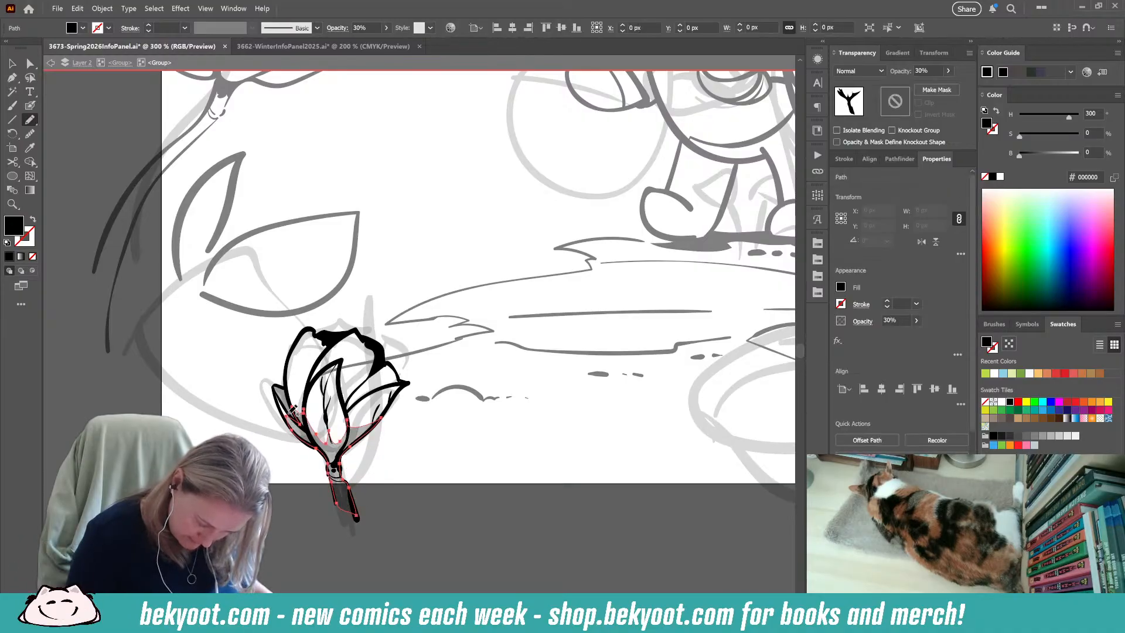
{"action": "left_click", "coordinate": [459, 529], "text": "ctrl"}
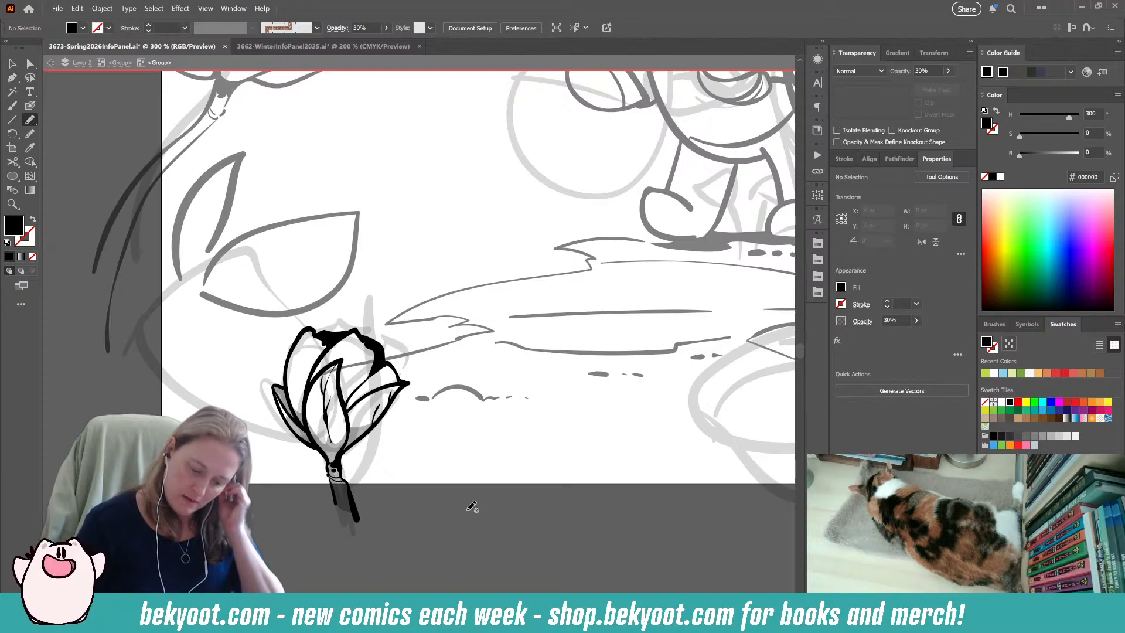
{"action": "mouse_move", "coordinate": [364, 384]}
{"action": "left_mouse_down"}
{"action": "mouse_move", "coordinate": [345, 404]}
{"action": "mouse_move", "coordinate": [342, 367]}
{"action": "left_mouse_up"}
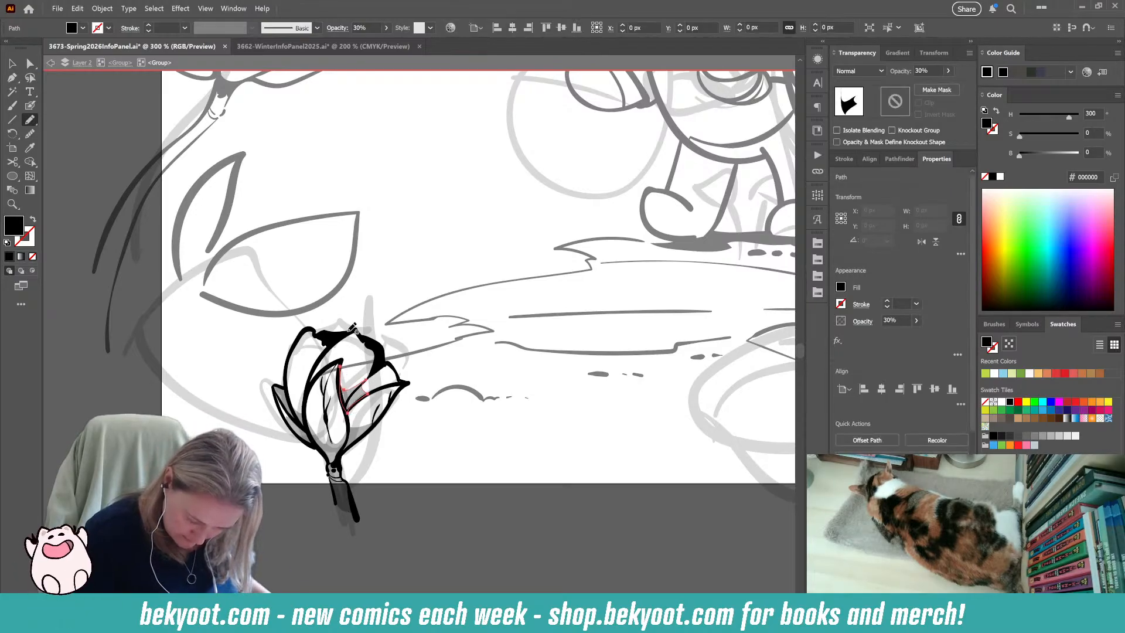
{"action": "left_click", "coordinate": [312, 565], "text": "ctrl"}
Return to the parent group and move the faded rough rosebud sketch off the artboard's upper left side.
{"action": "mouse_move", "coordinate": [312, 556]}
{"action": "left_mouse_down"}
{"action": "mouse_move", "coordinate": [362, 593]}
{"action": "mouse_move", "coordinate": [257, 614]}
{"action": "left_mouse_up"}
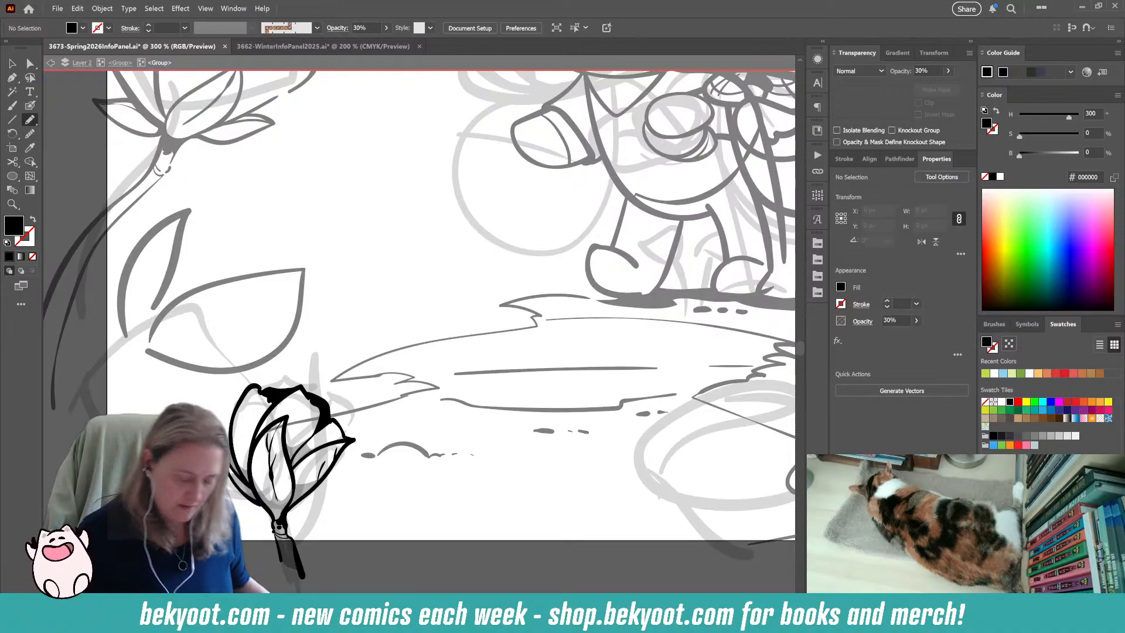
{"action": "key", "text": "ctrl+1"}
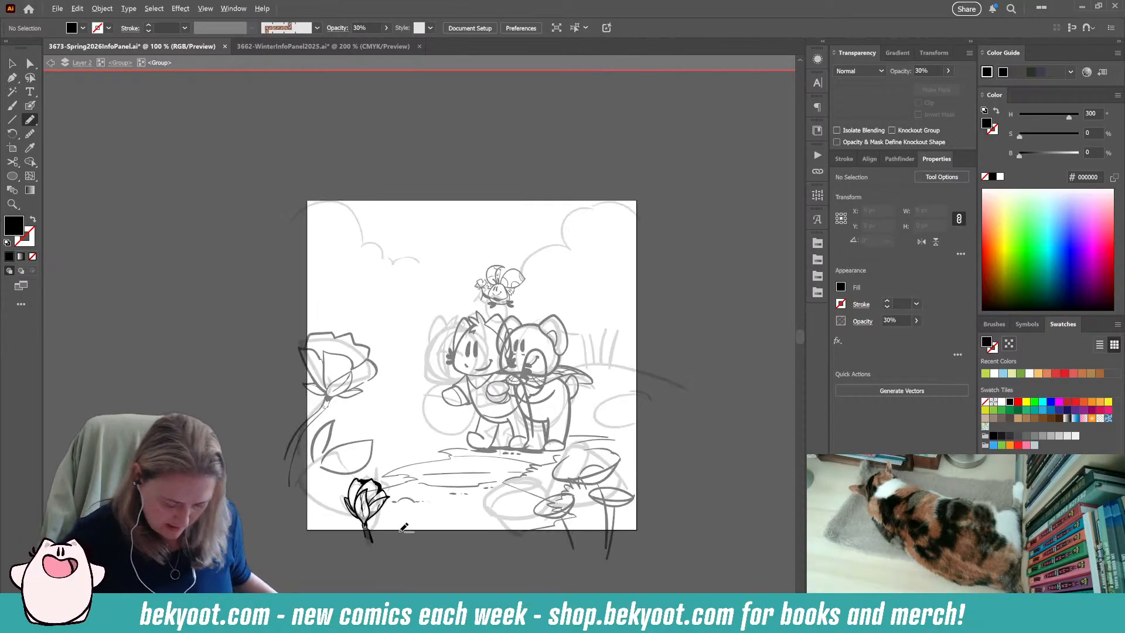
{"action": "left_click", "coordinate": [120, 62]}
{"action": "left_click_drag", "start_coordinate": [405, 569], "coordinate": [387, 530]}
{"action": "key", "text": "v"}
{"action": "left_click_drag", "start_coordinate": [321, 463], "coordinate": [48, 158]}
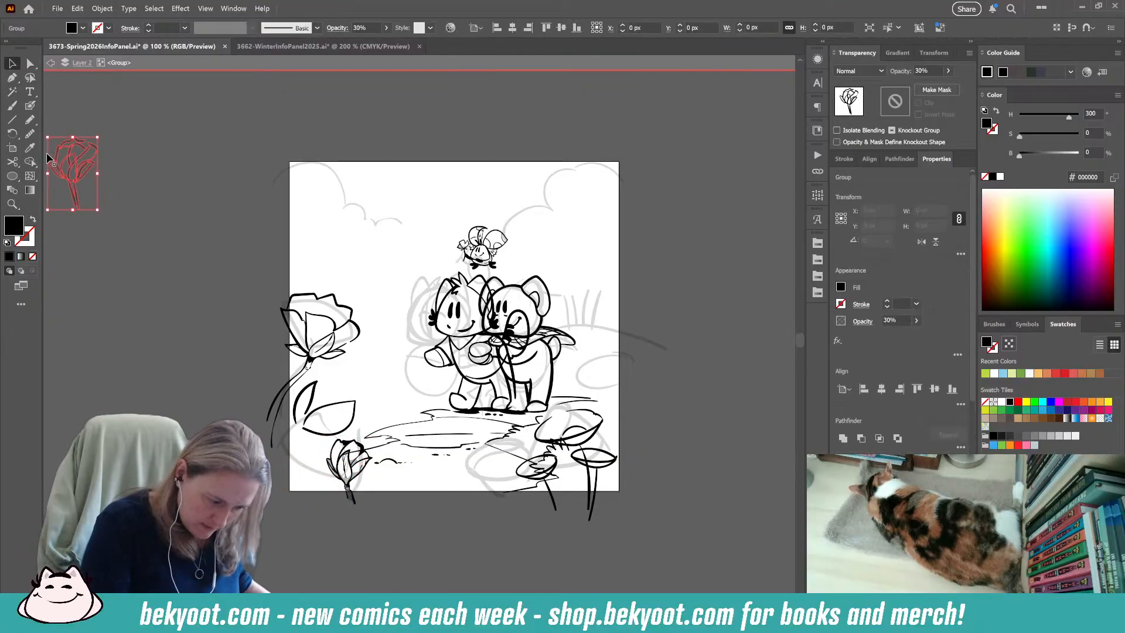
{"action": "left_click", "coordinate": [485, 534]}
{"action": "left_click_drag", "start_coordinate": [613, 516], "coordinate": [431, 460]}
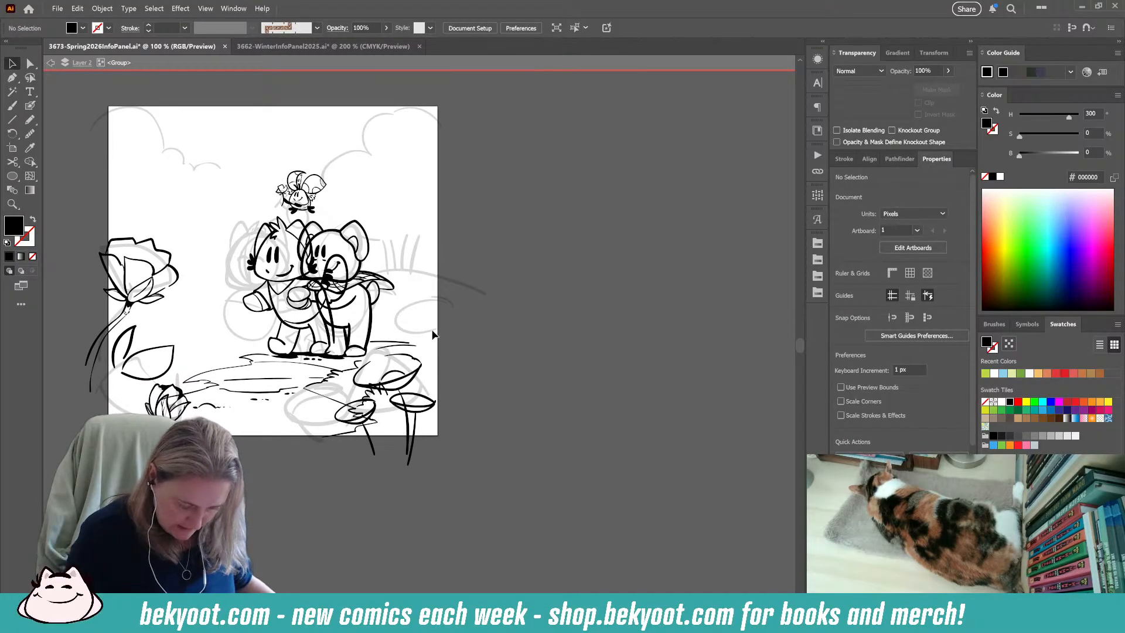
{"action": "scroll", "coordinate": [242, 422], "scroll_direction": "up", "scroll_amount": 1, "text": "alt"}
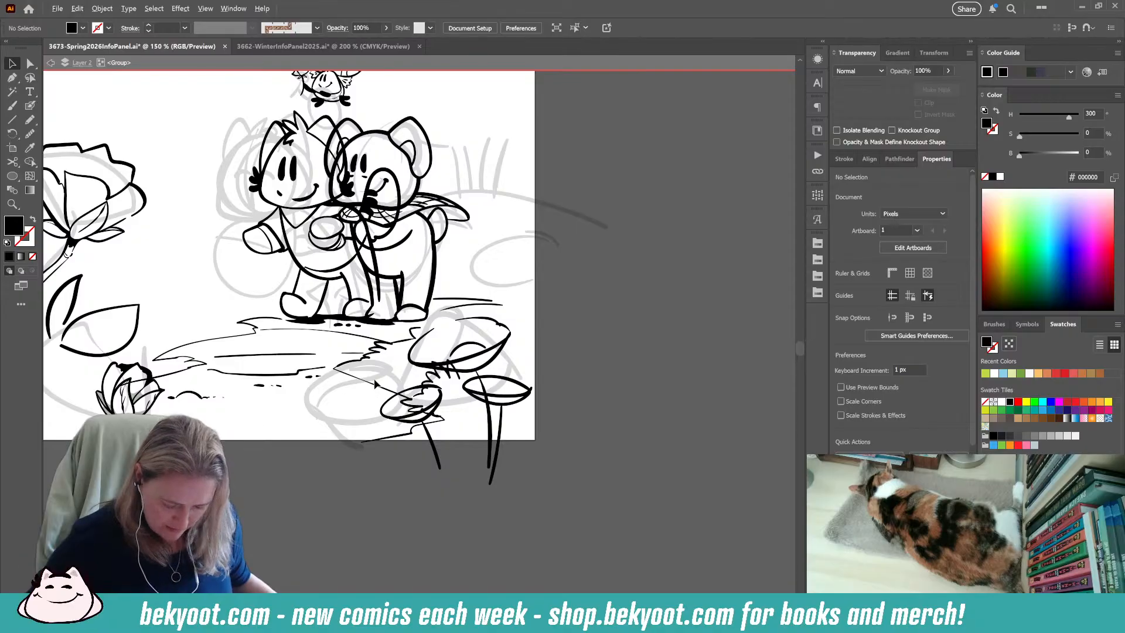
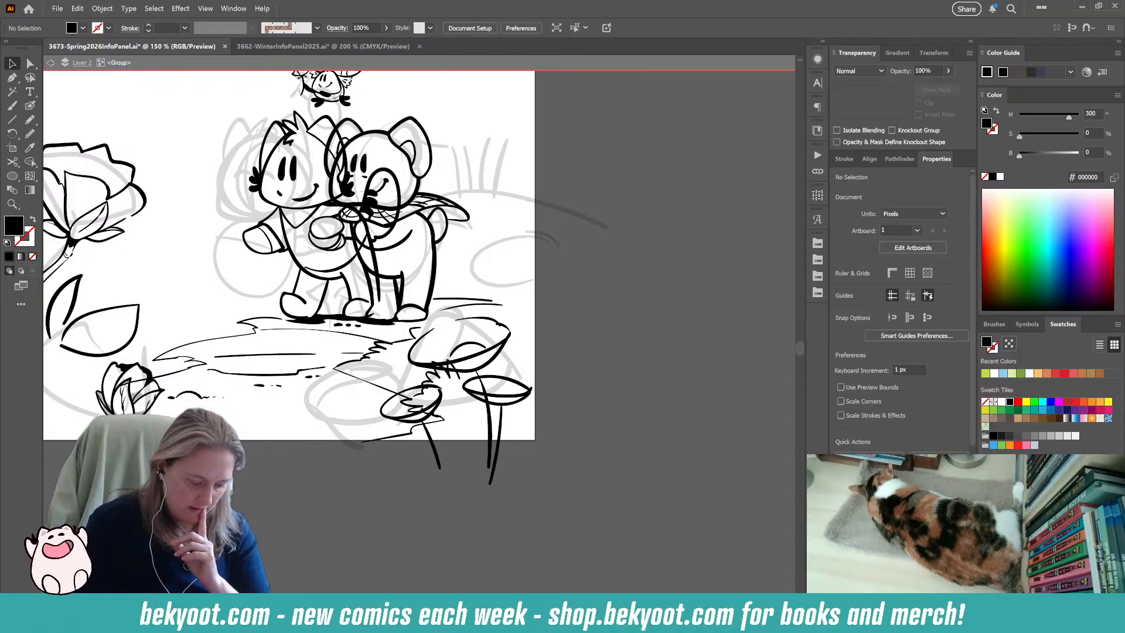
{"action": "left_click", "coordinate": [389, 394]}
{"action": "left_click_drag", "start_coordinate": [411, 399], "coordinate": [385, 389]}
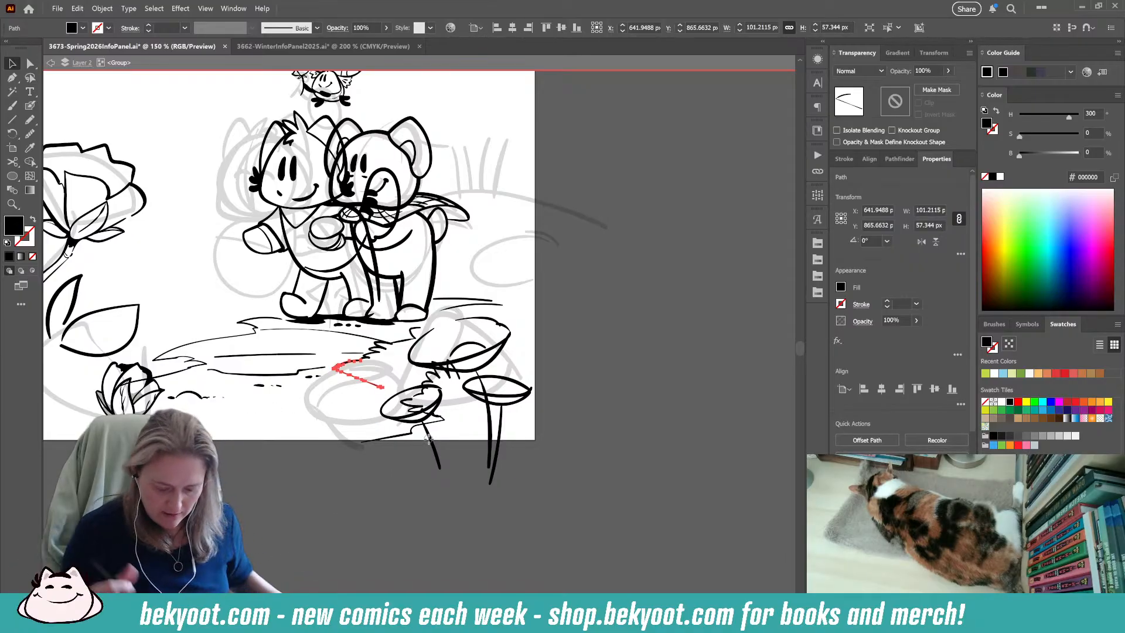
{"action": "left_click", "coordinate": [408, 434]}
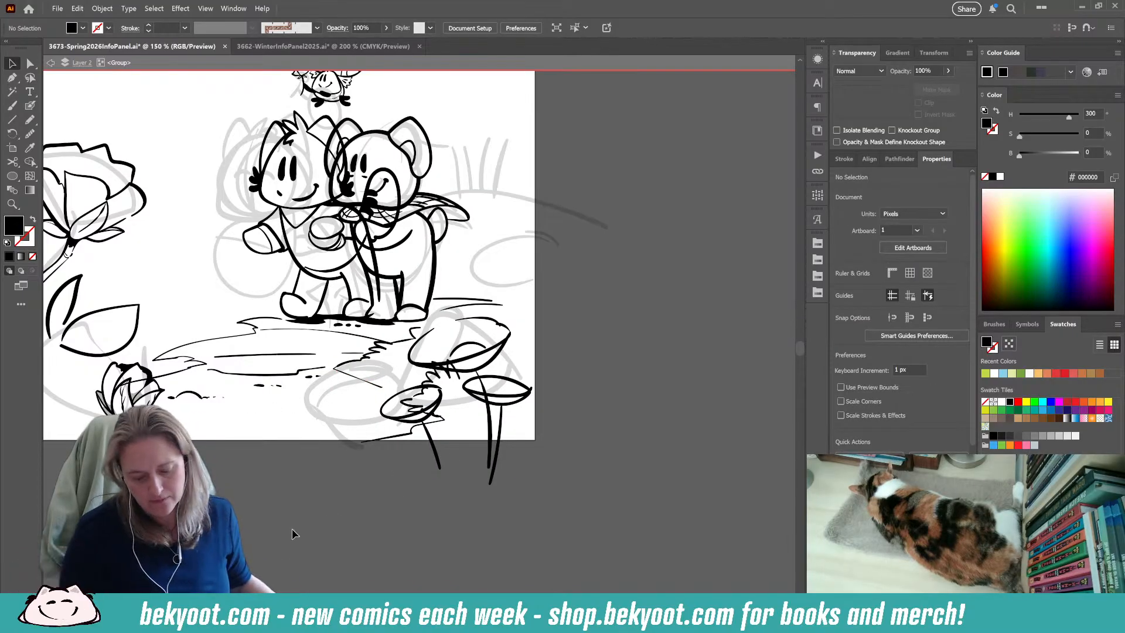
{"action": "left_click", "coordinate": [382, 378]}
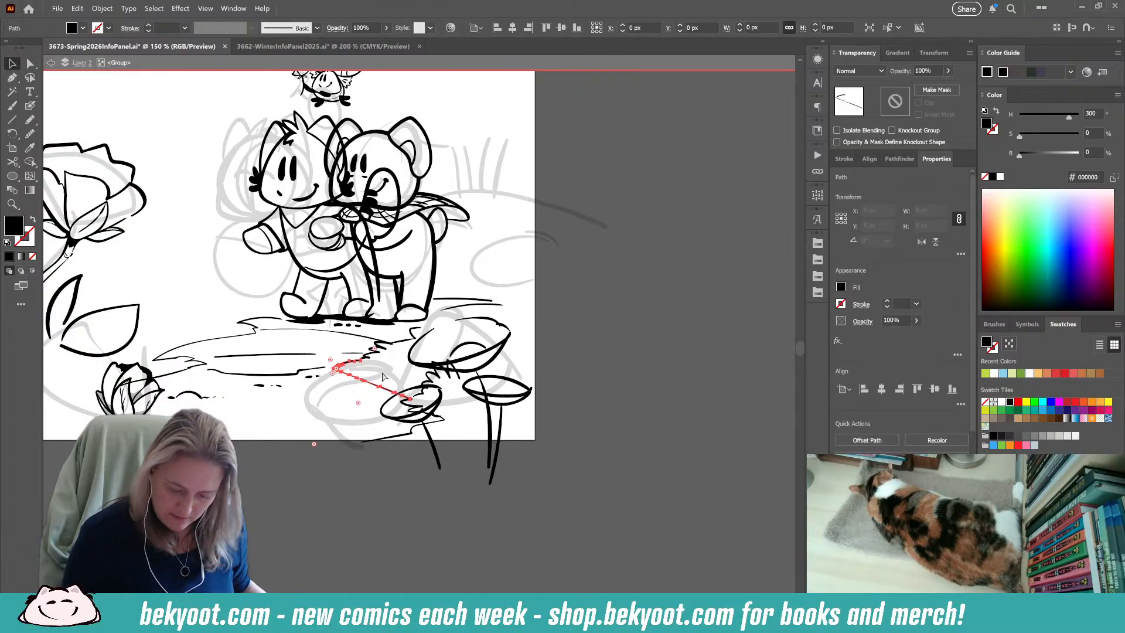
{"action": "left_click", "coordinate": [405, 508]}
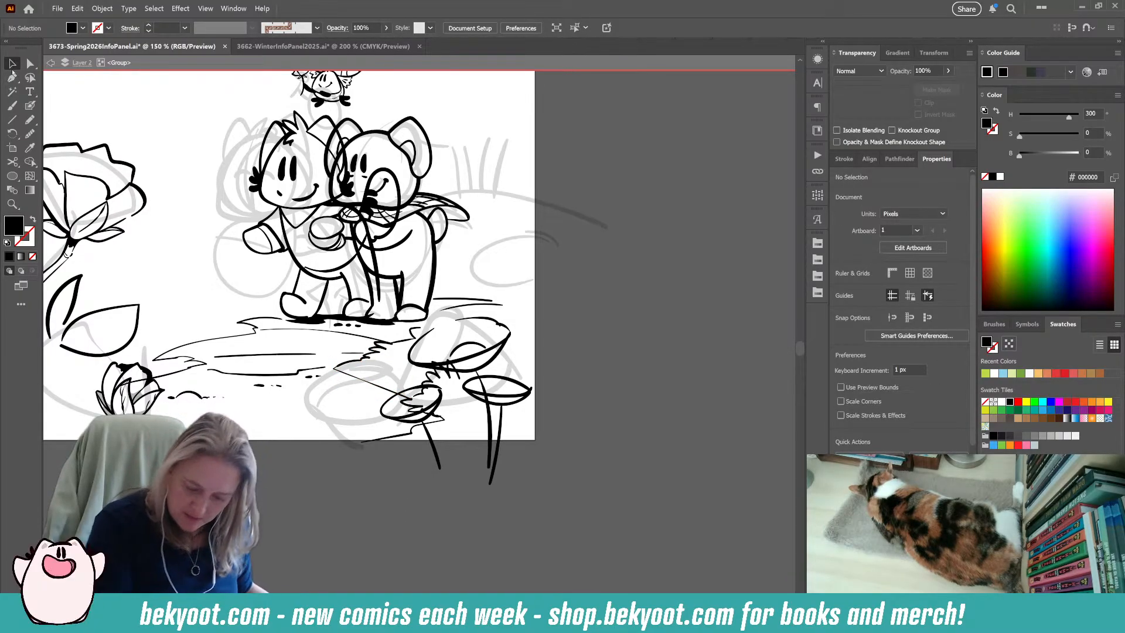
Set the opacity of the rough flower sketch group at the artboard's lower right corner to 30%.
{"action": "left_click", "coordinate": [452, 378]}
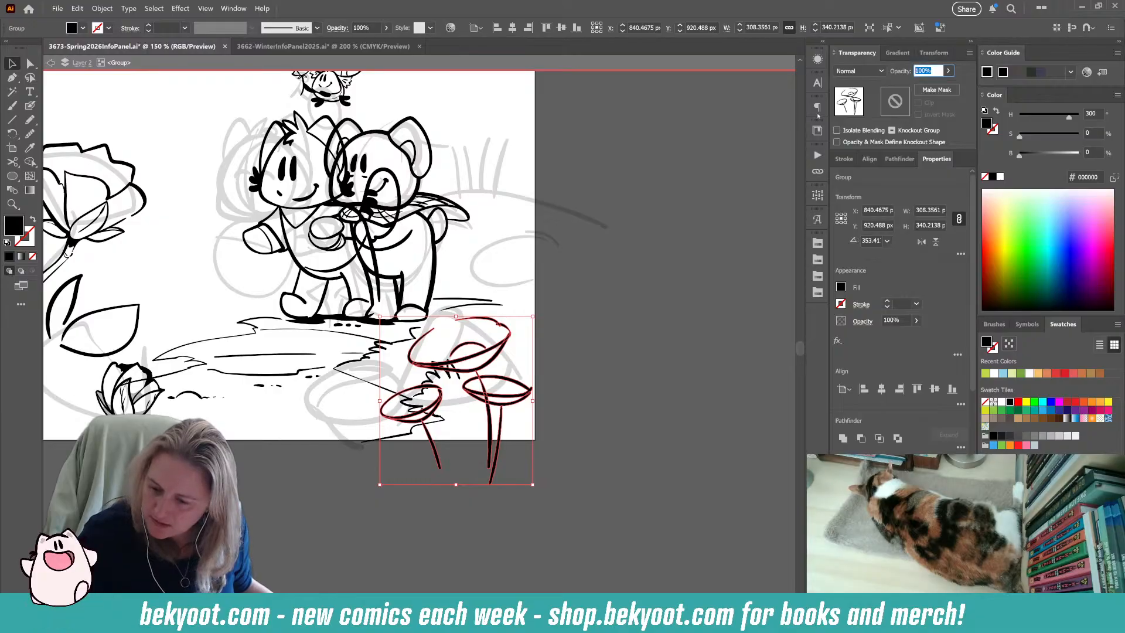
{"action": "key", "text": "3"}
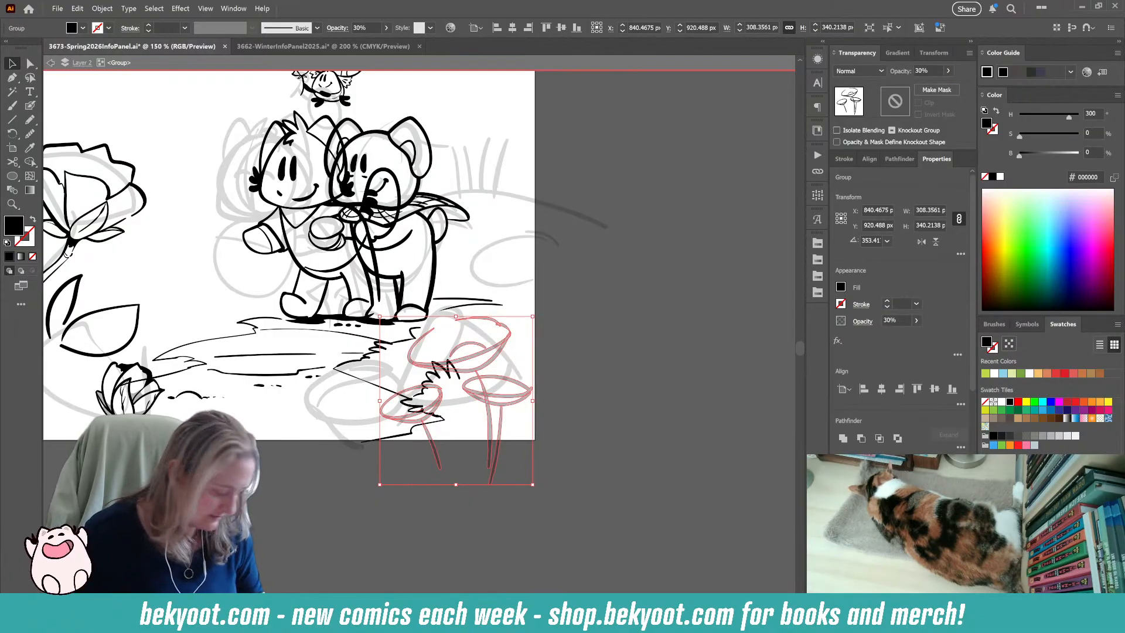
{"action": "left_click", "coordinate": [353, 534]}
{"action": "scroll", "coordinate": [504, 444], "scroll_direction": "up", "scroll_amount": 2}
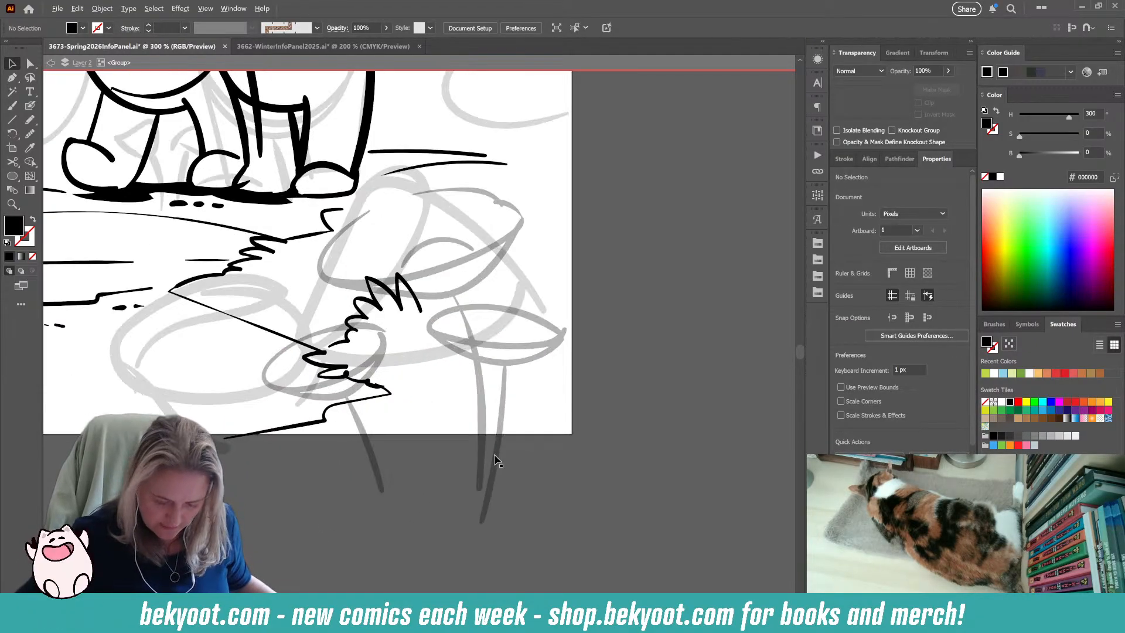
Draw a bumpy arc with the Blob Brush for the upper rim of the large flower's centre and group its strokes.
{"action": "left_click", "coordinate": [29, 106]}
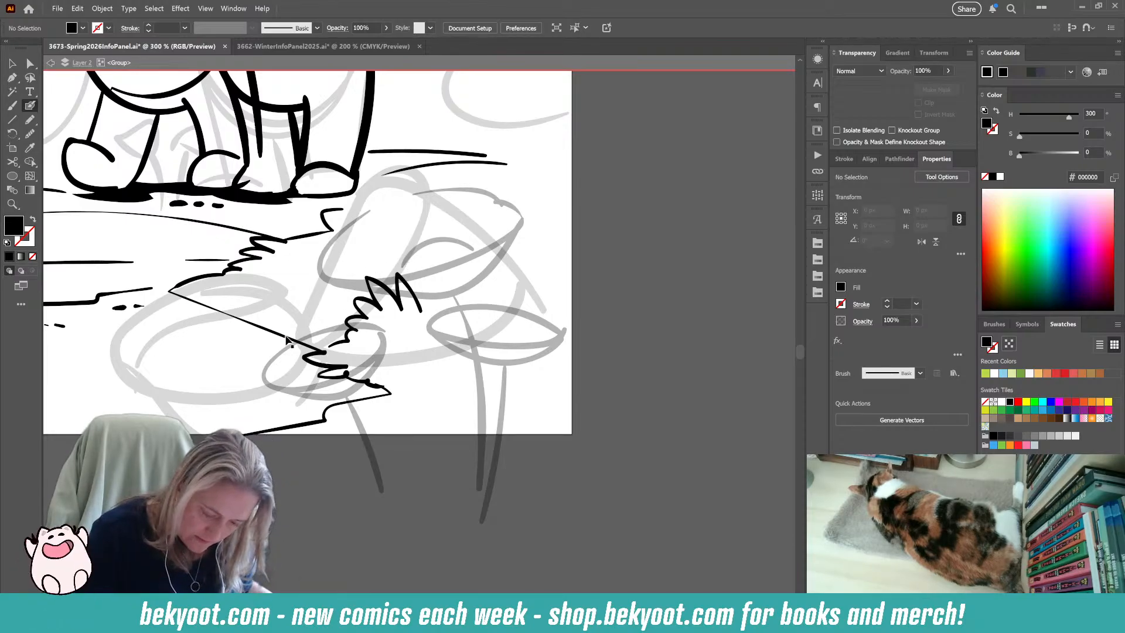
{"action": "left_click_drag", "start_coordinate": [287, 340], "coordinate": [288, 341]}
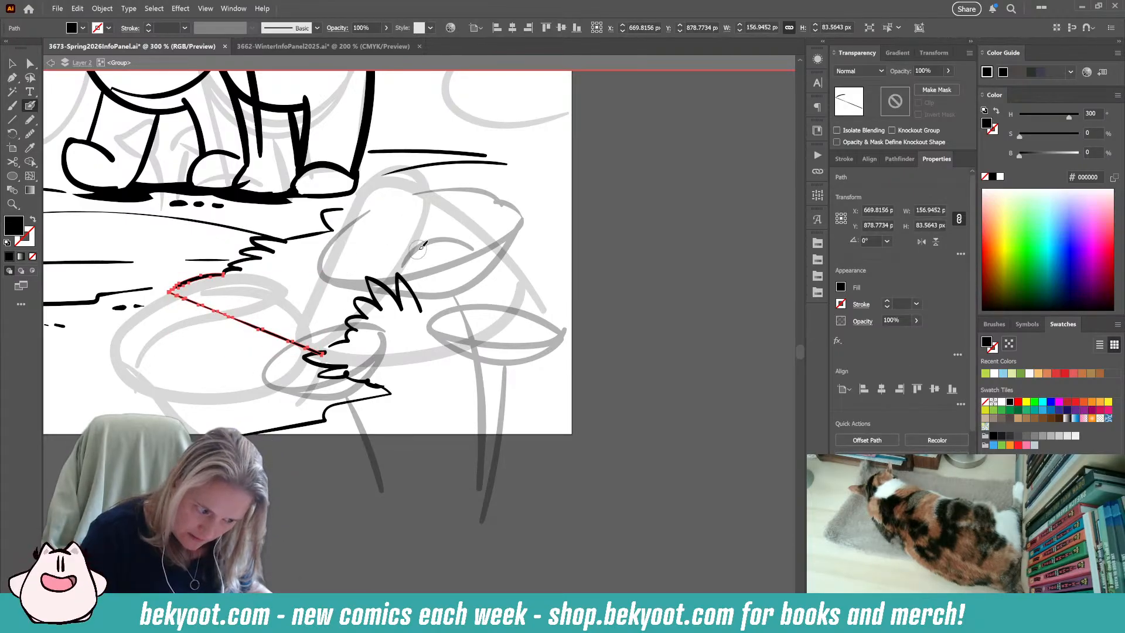
{"action": "mouse_move", "coordinate": [419, 249]}
{"action": "left_mouse_down"}
{"action": "mouse_move", "coordinate": [454, 239]}
{"action": "mouse_move", "coordinate": [474, 249]}
{"action": "left_mouse_up"}
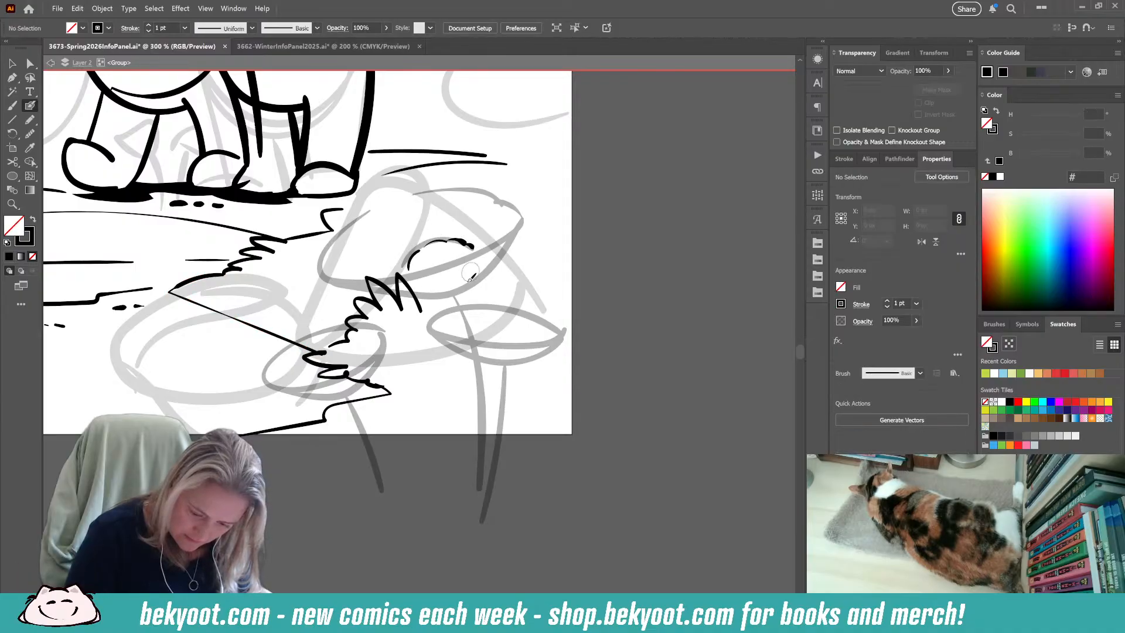
{"action": "left_click", "coordinate": [411, 257], "text": "ctrl"}
{"action": "left_click", "coordinate": [437, 241], "text": "ctrl+shift"}
{"action": "left_click", "coordinate": [462, 241], "text": "ctrl+shift"}
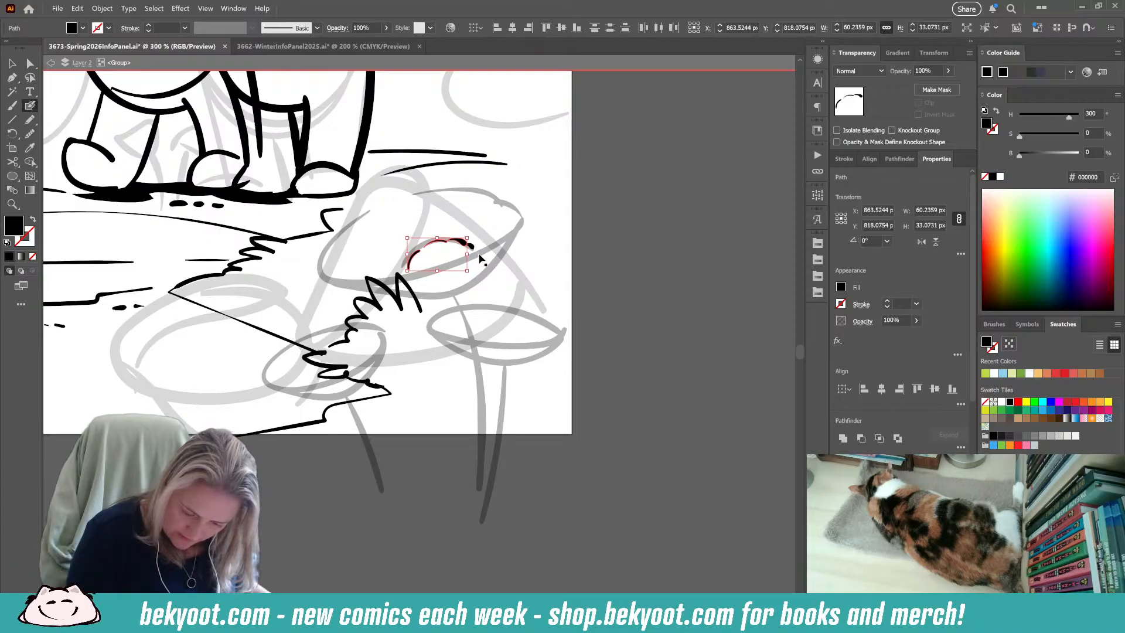
{"action": "left_click", "coordinate": [476, 247], "text": "ctrl+shift"}
{"action": "key", "text": "ctrl+g"}
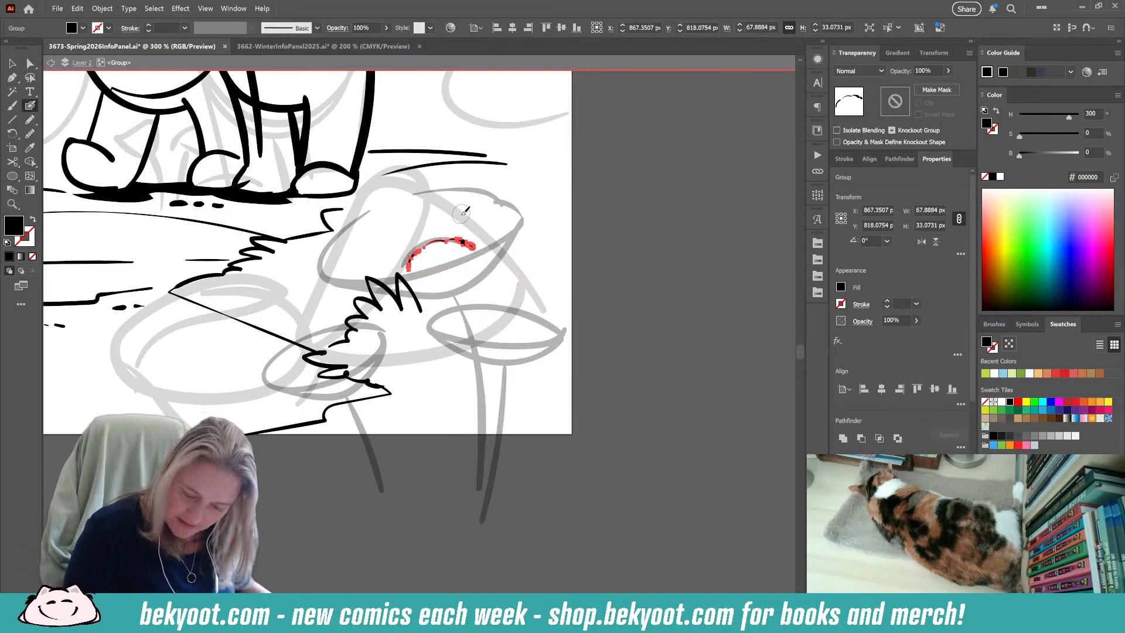
Isolate the new flower group and ink the round centre outline and two upper petals above it.
{"action": "double_click", "coordinate": [462, 241], "text": "ctrl"}
{"action": "scroll", "coordinate": [449, 447], "scroll_direction": "up", "scroll_amount": 2}
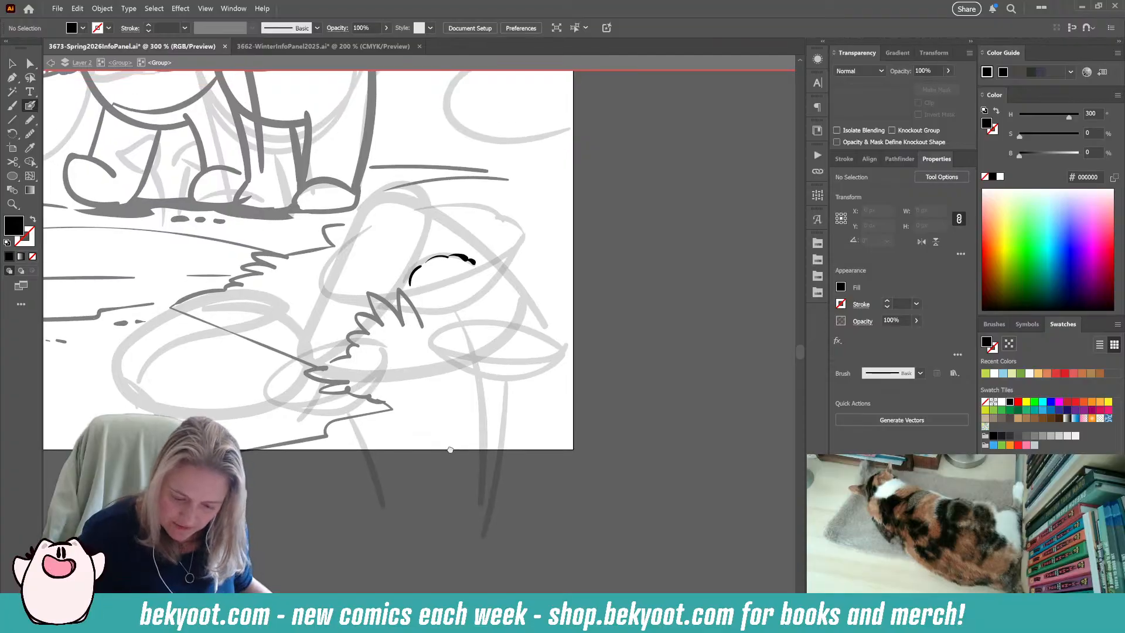
{"action": "scroll", "coordinate": [450, 446], "scroll_direction": "up", "scroll_amount": 1}
{"action": "mouse_move", "coordinate": [459, 346]}
{"action": "left_mouse_down"}
{"action": "mouse_move", "coordinate": [429, 340]}
{"action": "mouse_move", "coordinate": [429, 317]}
{"action": "mouse_move", "coordinate": [452, 307]}
{"action": "left_mouse_up"}
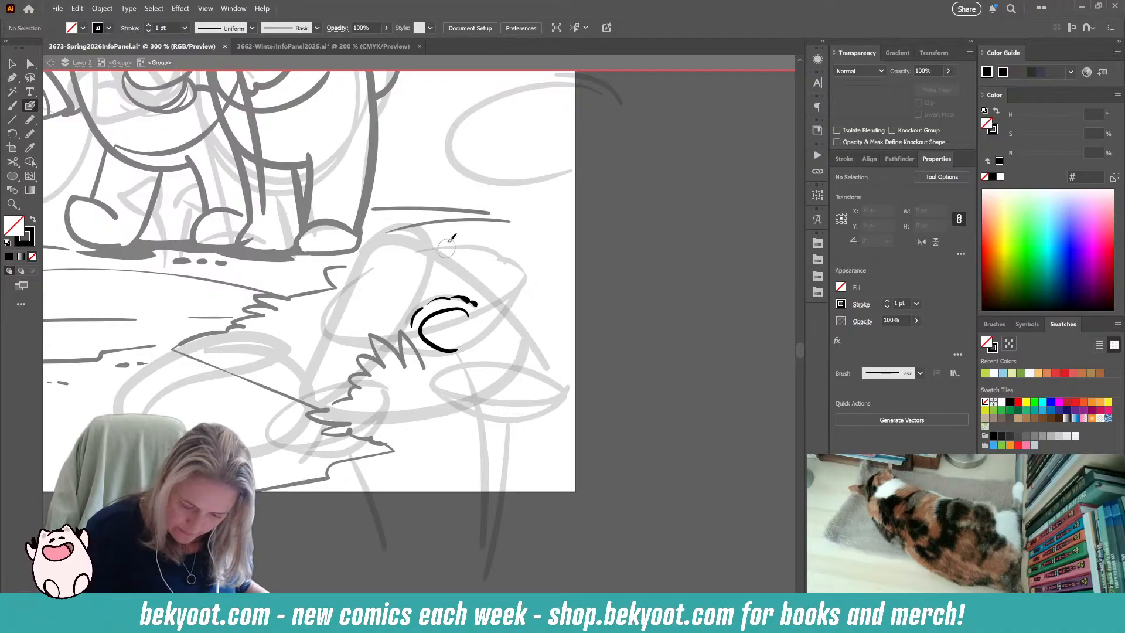
{"action": "mouse_move", "coordinate": [418, 308]}
{"action": "left_mouse_down"}
{"action": "mouse_move", "coordinate": [382, 260]}
{"action": "mouse_move", "coordinate": [465, 237]}
{"action": "mouse_move", "coordinate": [467, 302]}
{"action": "left_mouse_up"}
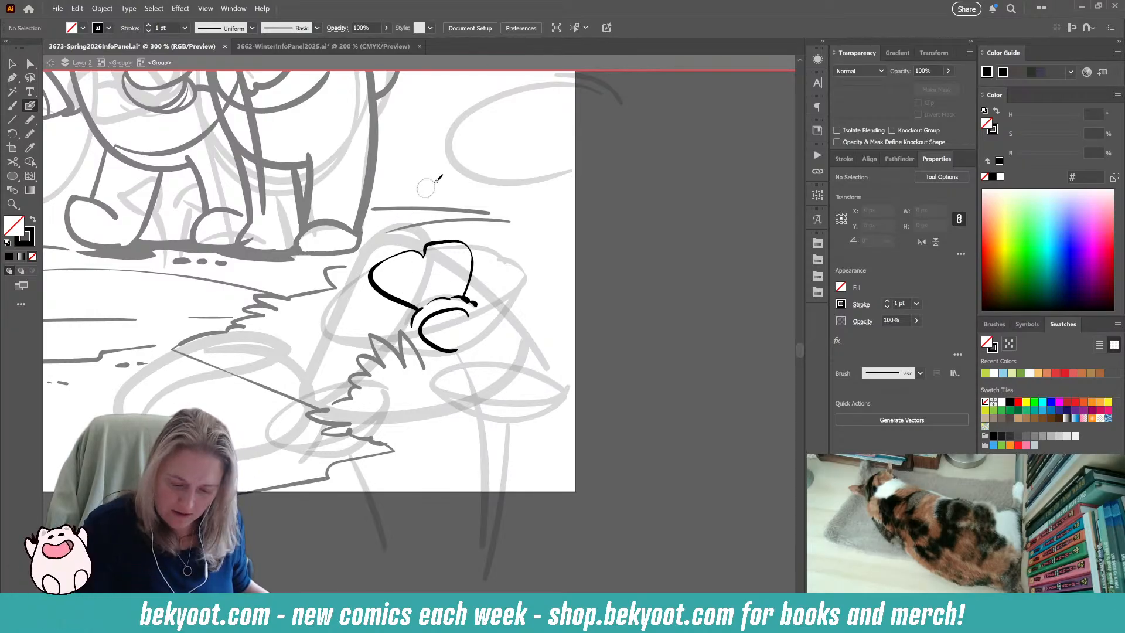
{"action": "mouse_move", "coordinate": [432, 242]}
{"action": "left_mouse_down"}
{"action": "mouse_move", "coordinate": [441, 300]}
{"action": "mouse_move", "coordinate": [495, 245]}
{"action": "mouse_move", "coordinate": [530, 277]}
{"action": "mouse_move", "coordinate": [477, 300]}
{"action": "mouse_move", "coordinate": [547, 306]}
{"action": "mouse_move", "coordinate": [468, 320]}
{"action": "left_mouse_up"}
{"action": "key", "text": "ctrl+z"}
{"action": "key", "text": "ctrl+z"}
{"action": "key", "text": "ctrl+z"}
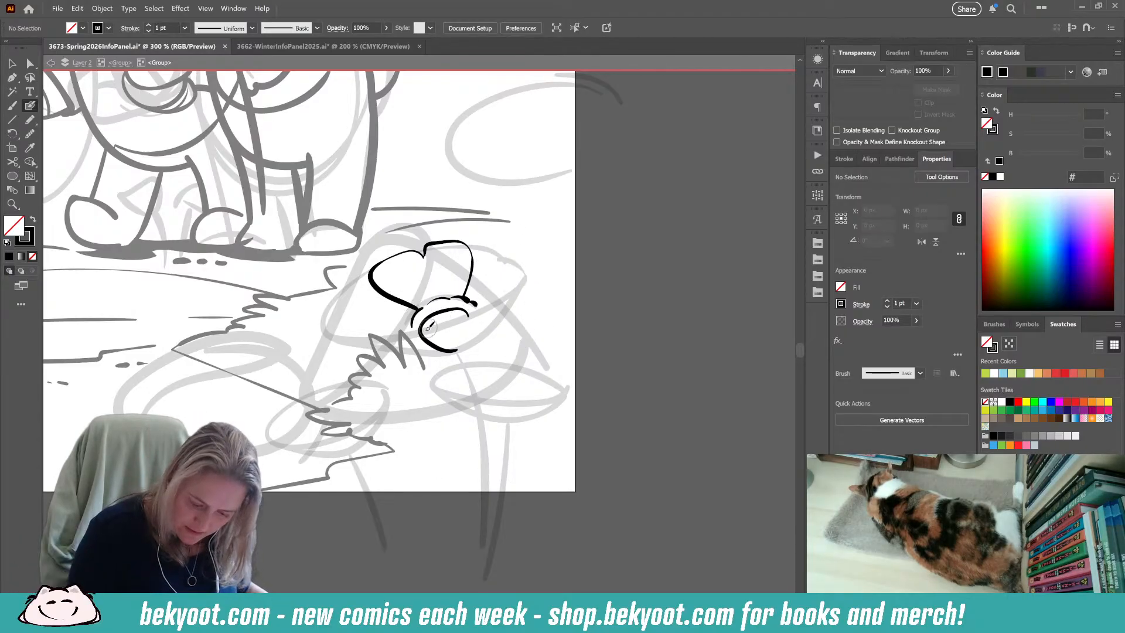
Ink the left side petal and the overlapping right-hand petals around the flower's centre.
{"action": "mouse_move", "coordinate": [417, 310]}
{"action": "left_mouse_down"}
{"action": "mouse_move", "coordinate": [360, 296]}
{"action": "mouse_move", "coordinate": [353, 325]}
{"action": "mouse_move", "coordinate": [381, 333]}
{"action": "left_mouse_up"}
{"action": "mouse_move", "coordinate": [466, 297]}
{"action": "left_mouse_down"}
{"action": "mouse_move", "coordinate": [493, 249]}
{"action": "mouse_move", "coordinate": [514, 253]}
{"action": "mouse_move", "coordinate": [519, 285]}
{"action": "left_mouse_up"}
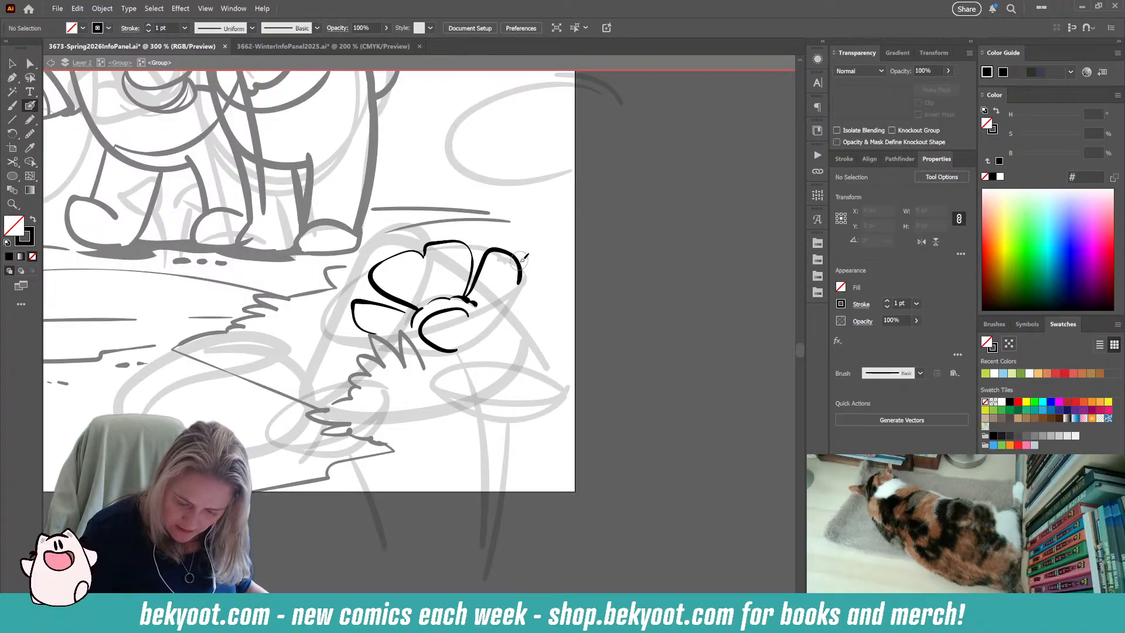
{"action": "mouse_move", "coordinate": [468, 347]}
{"action": "left_mouse_down"}
{"action": "mouse_move", "coordinate": [496, 329]}
{"action": "mouse_move", "coordinate": [515, 277]}
{"action": "mouse_move", "coordinate": [494, 288]}
{"action": "mouse_move", "coordinate": [477, 345]}
{"action": "left_mouse_up"}
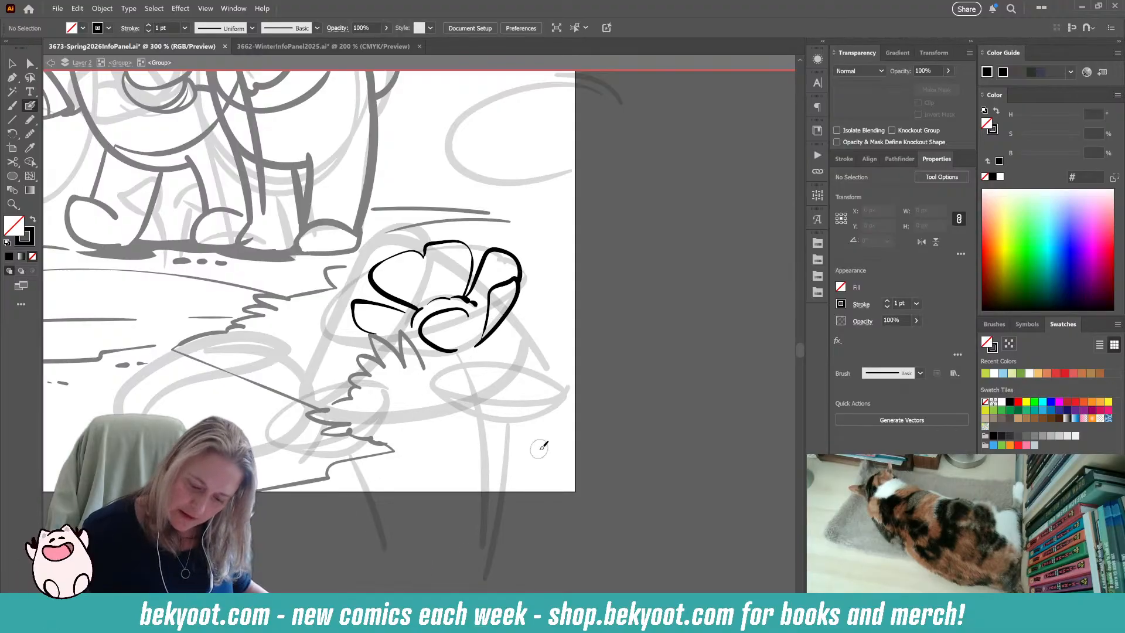
{"action": "key", "text": "ctrl+z"}
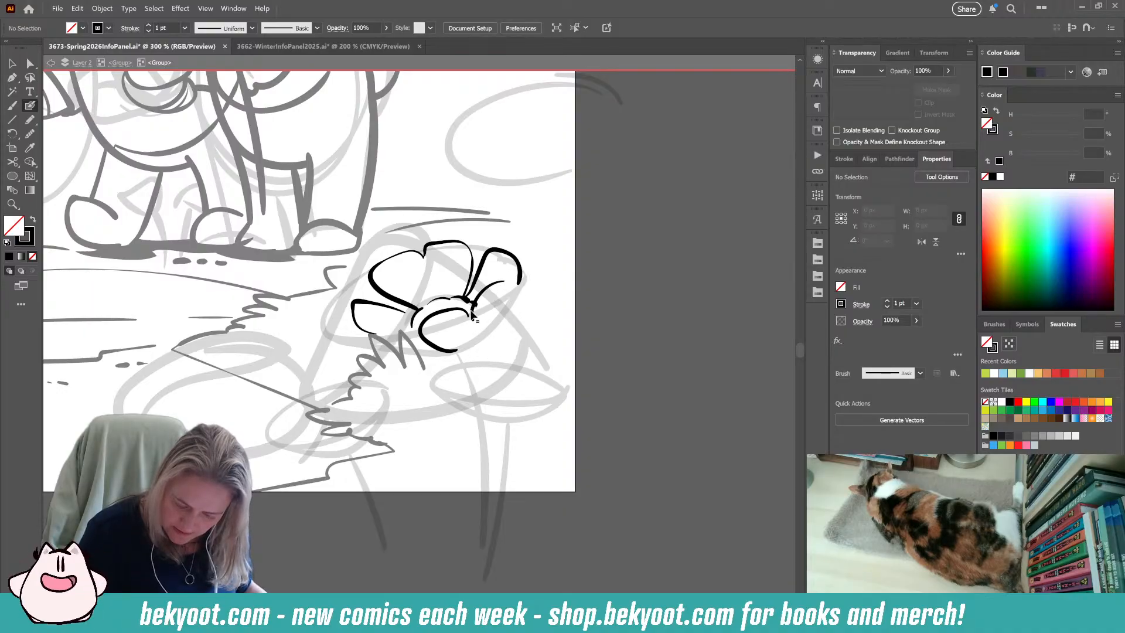
{"action": "mouse_move", "coordinate": [475, 317]}
{"action": "left_mouse_down"}
{"action": "mouse_move", "coordinate": [500, 281]}
{"action": "mouse_move", "coordinate": [517, 287]}
{"action": "mouse_move", "coordinate": [491, 339]}
{"action": "mouse_move", "coordinate": [459, 353]}
{"action": "left_mouse_up"}
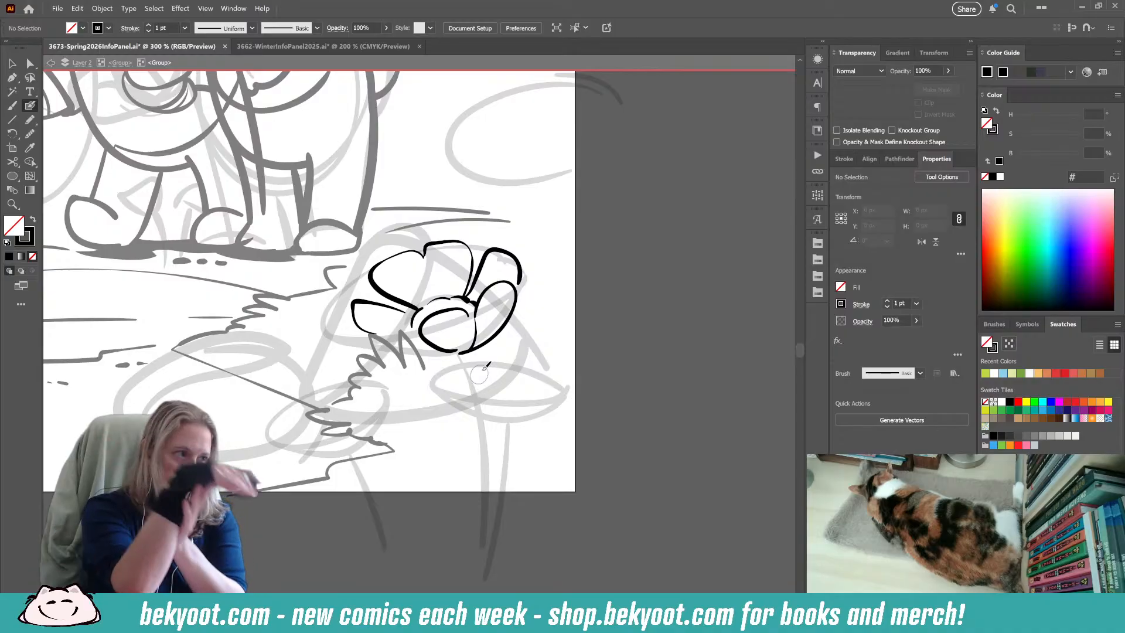
{"action": "mouse_move", "coordinate": [523, 310]}
{"action": "left_mouse_down"}
{"action": "mouse_move", "coordinate": [492, 340]}
{"action": "mouse_move", "coordinate": [535, 290]}
{"action": "mouse_move", "coordinate": [517, 267]}
{"action": "mouse_move", "coordinate": [526, 288]}
{"action": "left_mouse_up"}
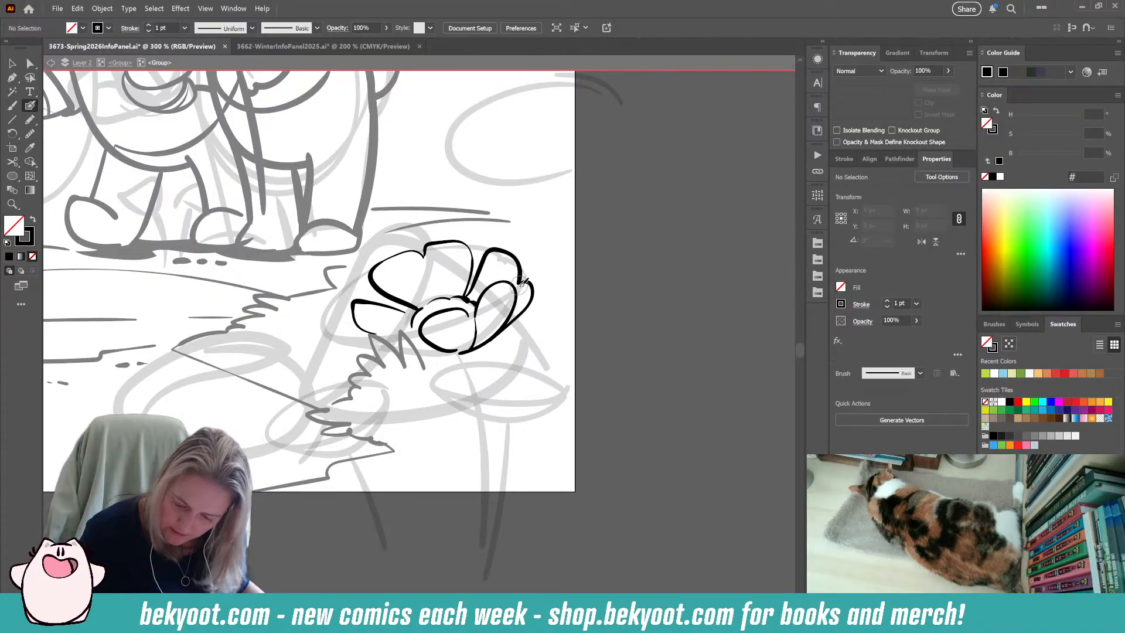
{"action": "key", "text": "ctrl+z"}
{"action": "left_click_drag", "start_coordinate": [519, 285], "coordinate": [527, 282]}
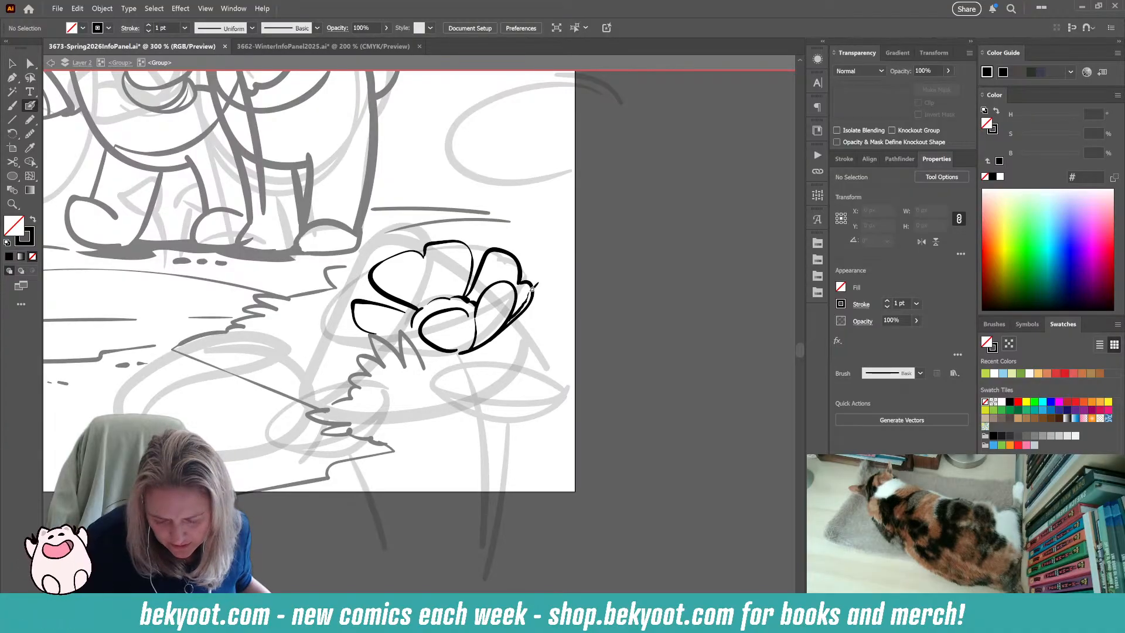
Ink the lower left petal as a long curve running beneath the flower's centre.
{"action": "left_click_drag", "start_coordinate": [533, 453], "coordinate": [564, 452]}
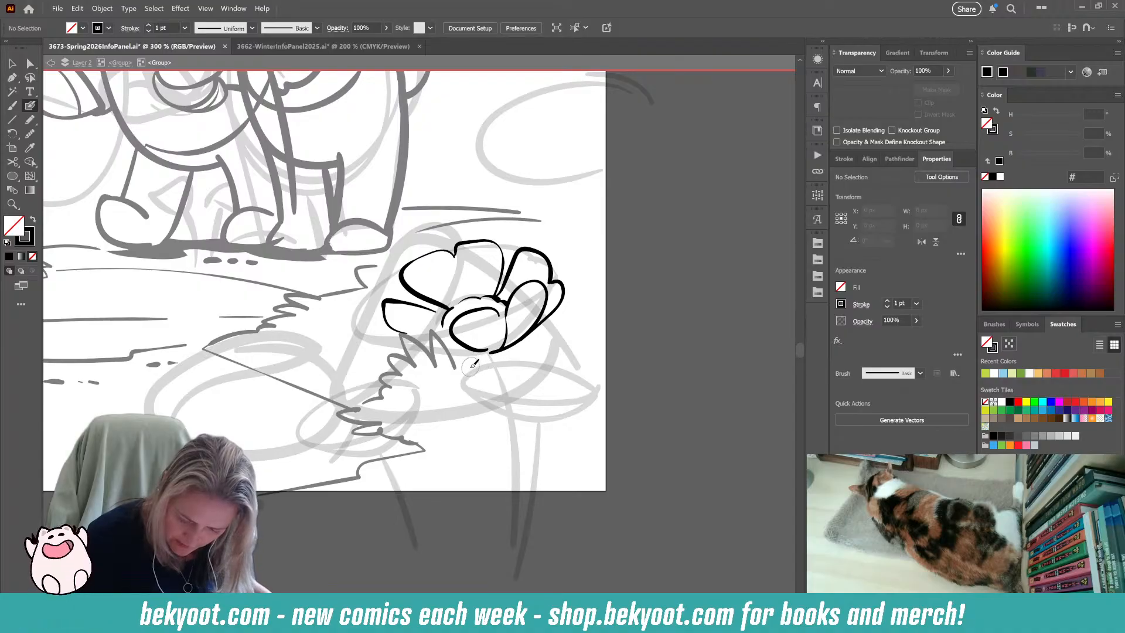
{"action": "mouse_move", "coordinate": [409, 332]}
{"action": "left_mouse_down"}
{"action": "mouse_move", "coordinate": [446, 327]}
{"action": "mouse_move", "coordinate": [400, 337]}
{"action": "mouse_move", "coordinate": [406, 354]}
{"action": "mouse_move", "coordinate": [450, 350]}
{"action": "left_mouse_up"}
{"action": "key", "text": "ctrl+z"}
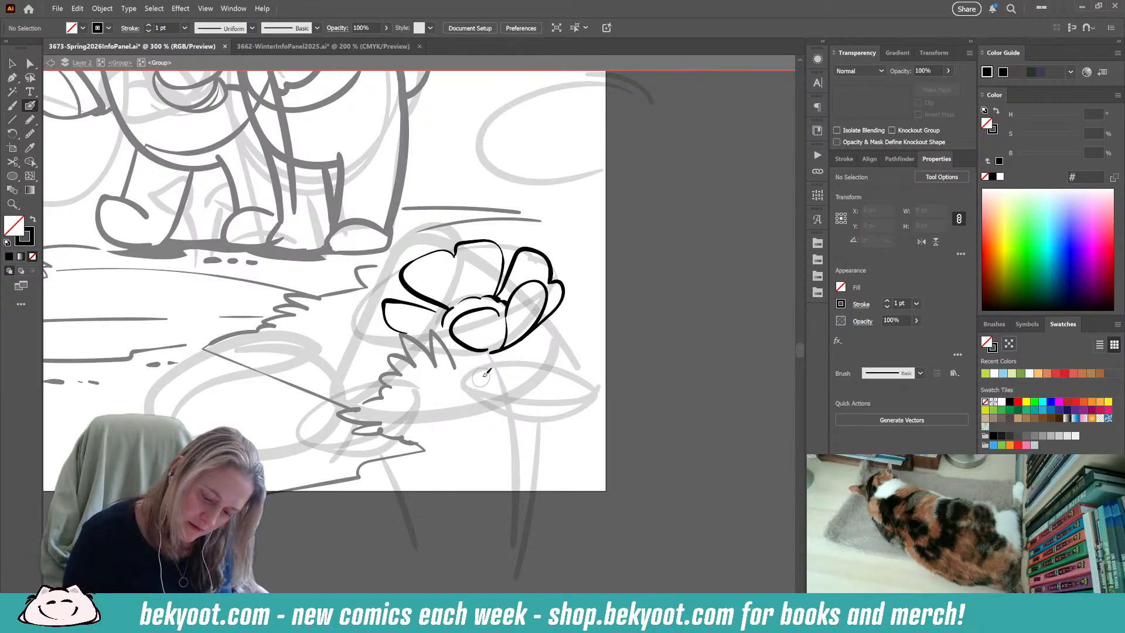
{"action": "mouse_move", "coordinate": [521, 249]}
{"action": "left_mouse_down"}
{"action": "mouse_move", "coordinate": [400, 271]}
{"action": "mouse_move", "coordinate": [361, 323]}
{"action": "mouse_move", "coordinate": [437, 330]}
{"action": "mouse_move", "coordinate": [538, 256]}
{"action": "left_mouse_up"}
{"action": "mouse_move", "coordinate": [360, 329]}
{"action": "left_mouse_down"}
{"action": "mouse_move", "coordinate": [394, 344]}
{"action": "mouse_move", "coordinate": [479, 351]}
{"action": "left_mouse_up"}
{"action": "key", "text": "ctrl+z"}
{"action": "key", "text": "ctrl+z"}
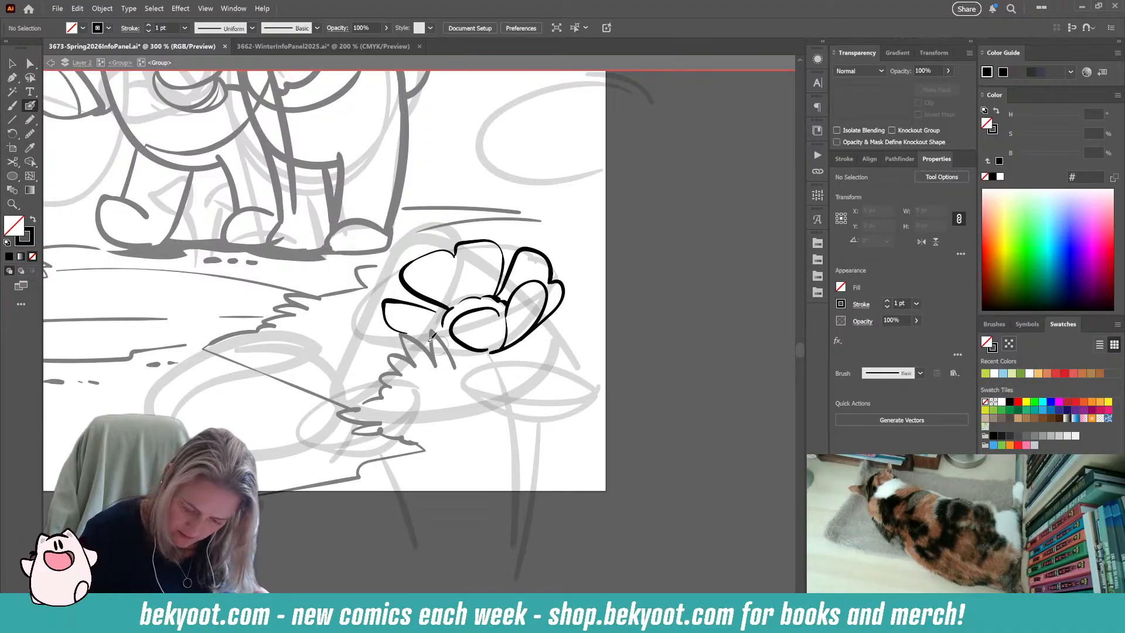
{"action": "mouse_move", "coordinate": [382, 332]}
{"action": "left_mouse_down"}
{"action": "mouse_move", "coordinate": [389, 347]}
{"action": "mouse_move", "coordinate": [425, 356]}
{"action": "mouse_move", "coordinate": [505, 353]}
{"action": "left_mouse_up"}
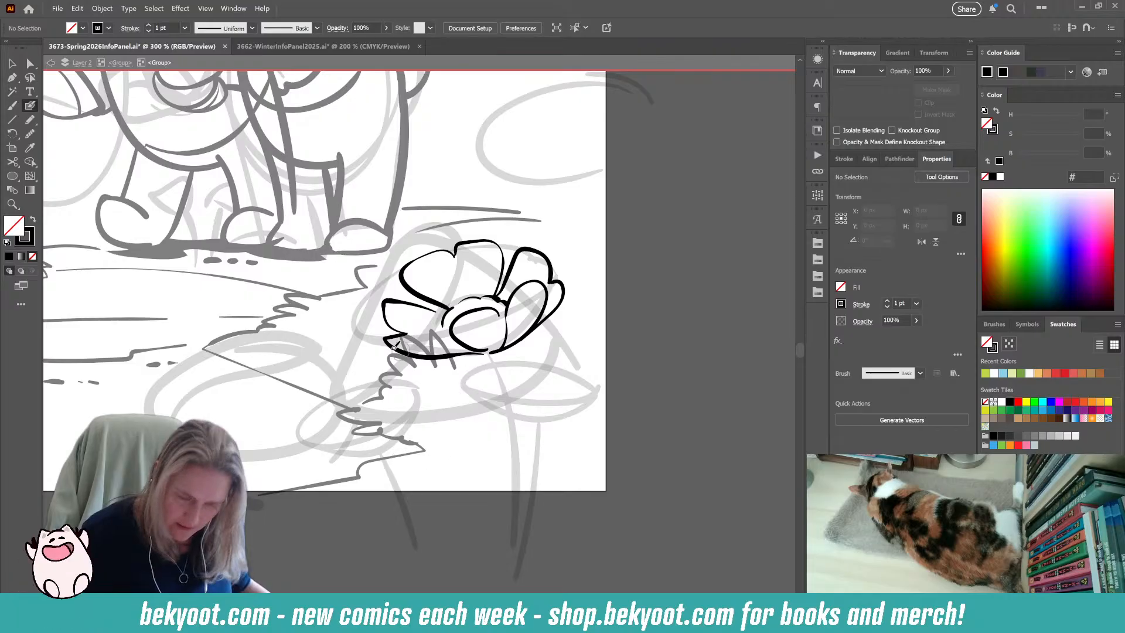
Ink the flower's two-line stem down past the artboard's lower edge and add a long narrow leaf on its right side.
{"action": "scroll", "coordinate": [460, 380], "scroll_direction": "down", "scroll_amount": 2}
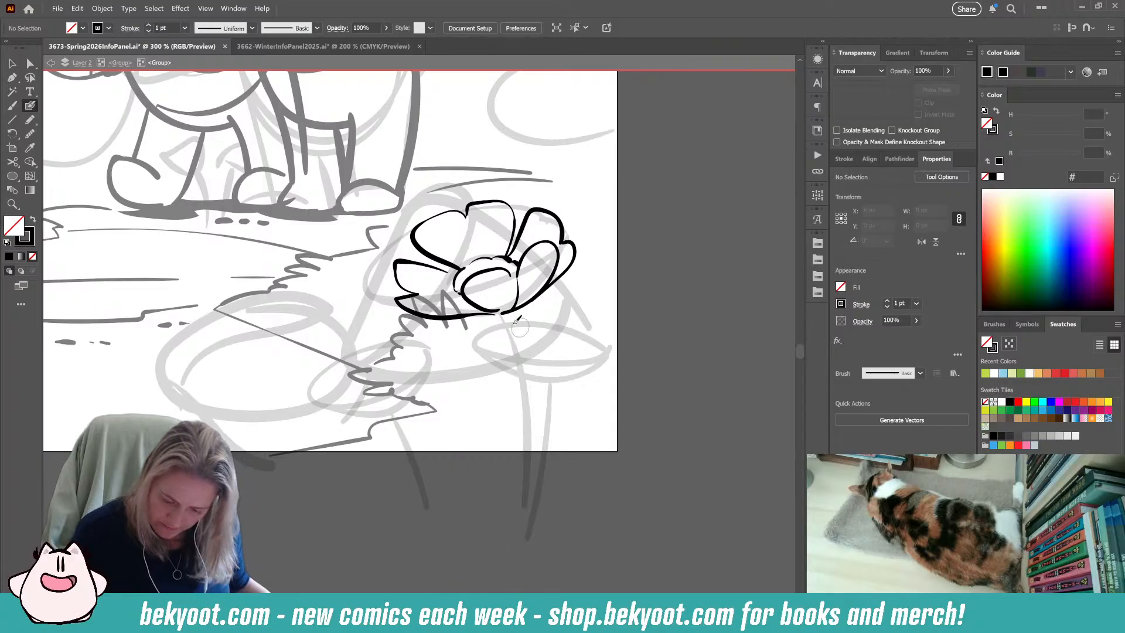
{"action": "left_click_drag", "start_coordinate": [502, 321], "coordinate": [520, 501]}
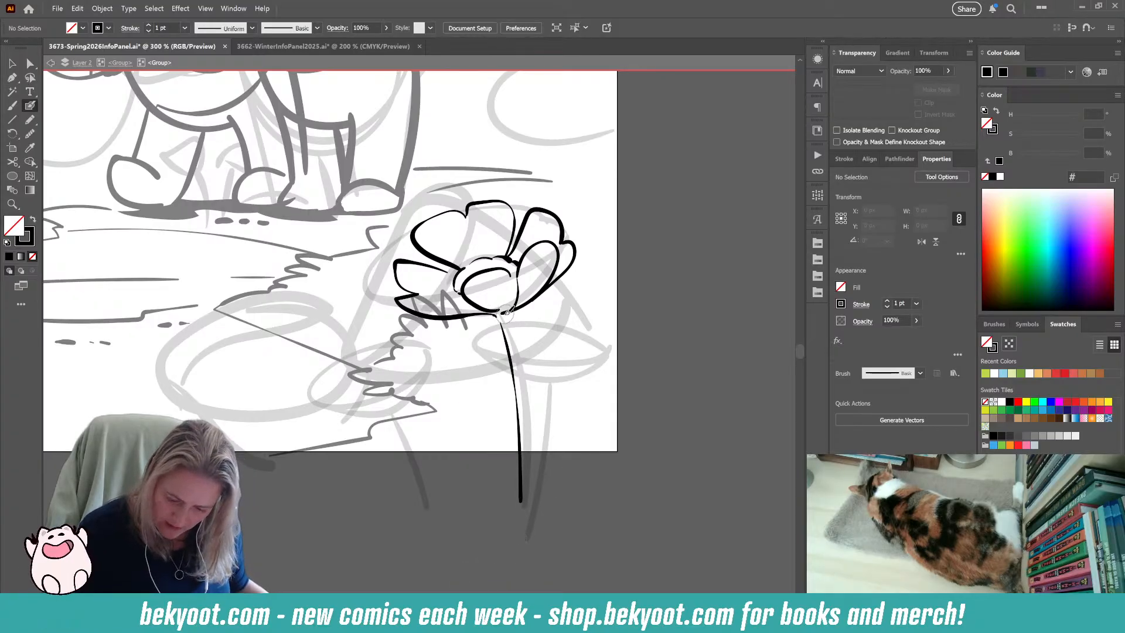
{"action": "left_click_drag", "start_coordinate": [504, 318], "coordinate": [528, 409]}
{"action": "left_click_drag", "start_coordinate": [530, 430], "coordinate": [537, 497]}
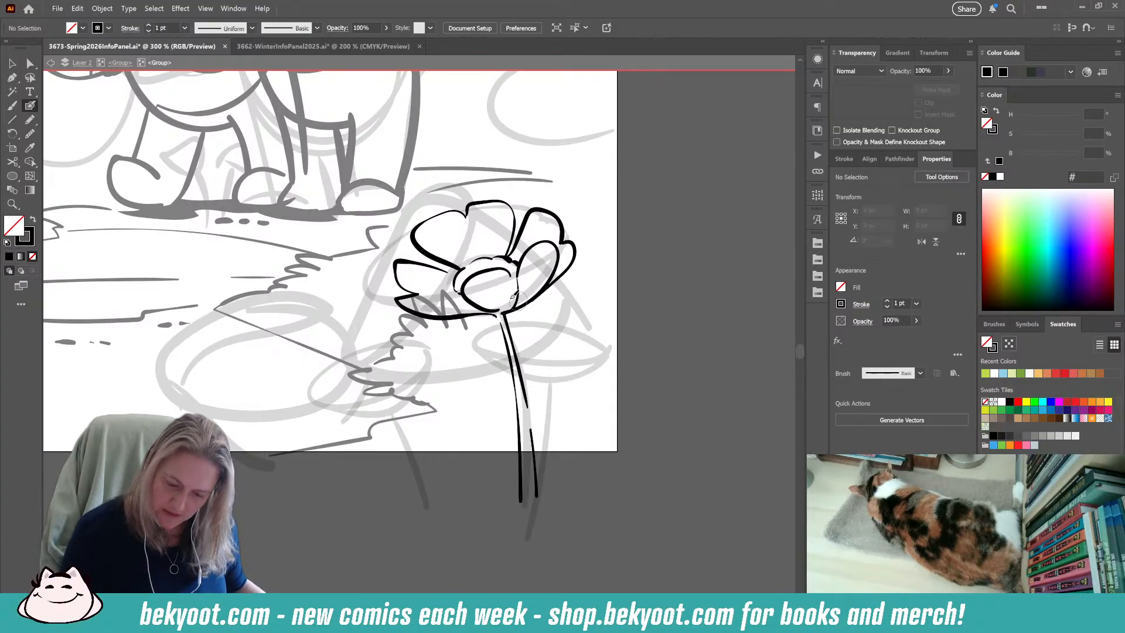
{"action": "key", "text": "Delete"}
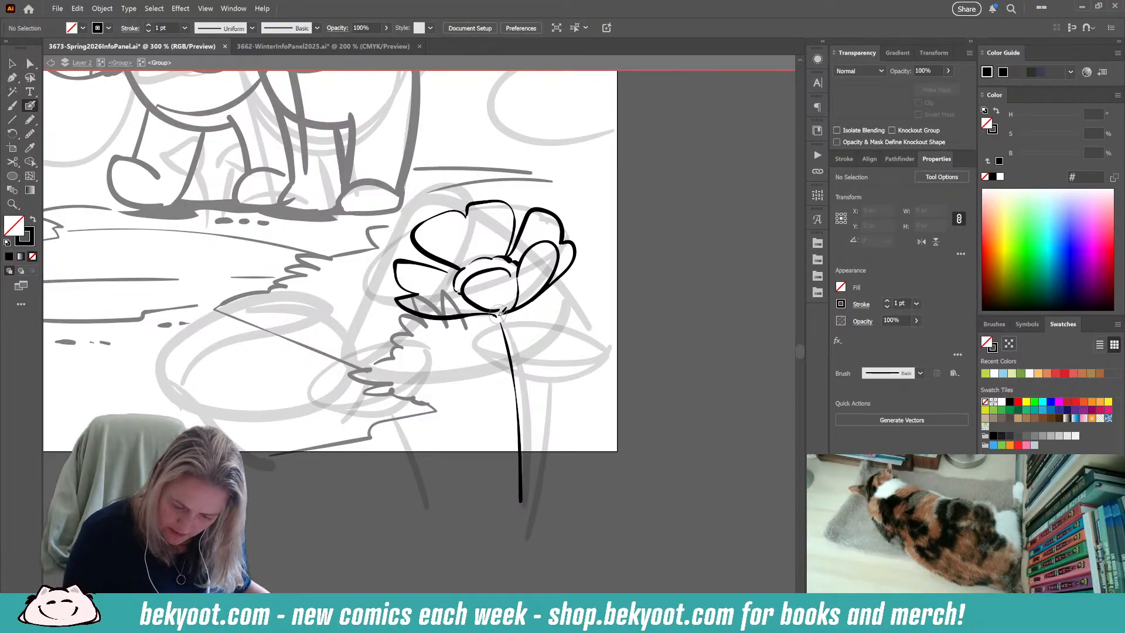
{"action": "mouse_move", "coordinate": [495, 315]}
{"action": "left_mouse_down"}
{"action": "mouse_move", "coordinate": [511, 298]}
{"action": "mouse_move", "coordinate": [548, 320]}
{"action": "mouse_move", "coordinate": [545, 329]}
{"action": "mouse_move", "coordinate": [506, 323]}
{"action": "mouse_move", "coordinate": [533, 446]}
{"action": "mouse_move", "coordinate": [532, 505]}
{"action": "left_mouse_up"}
{"action": "key", "text": "ctrl+z"}
{"action": "key", "text": "ctrl+z"}
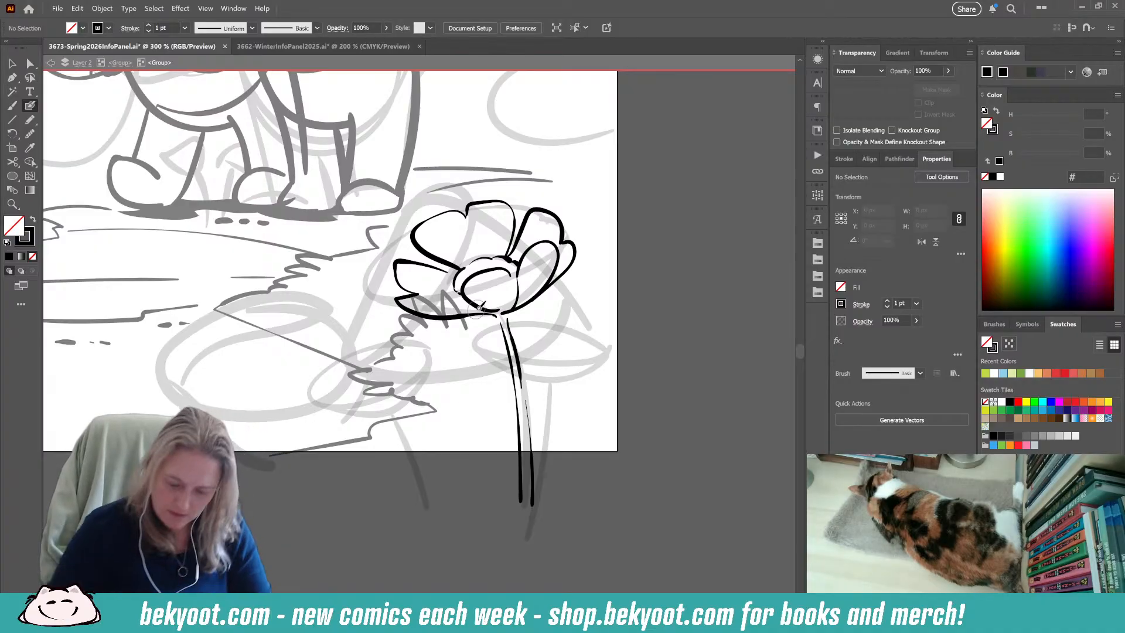
{"action": "mouse_move", "coordinate": [533, 450]}
{"action": "left_mouse_down"}
{"action": "mouse_move", "coordinate": [564, 345]}
{"action": "mouse_move", "coordinate": [557, 312]}
{"action": "mouse_move", "coordinate": [531, 398]}
{"action": "mouse_move", "coordinate": [524, 448]}
{"action": "left_mouse_up"}
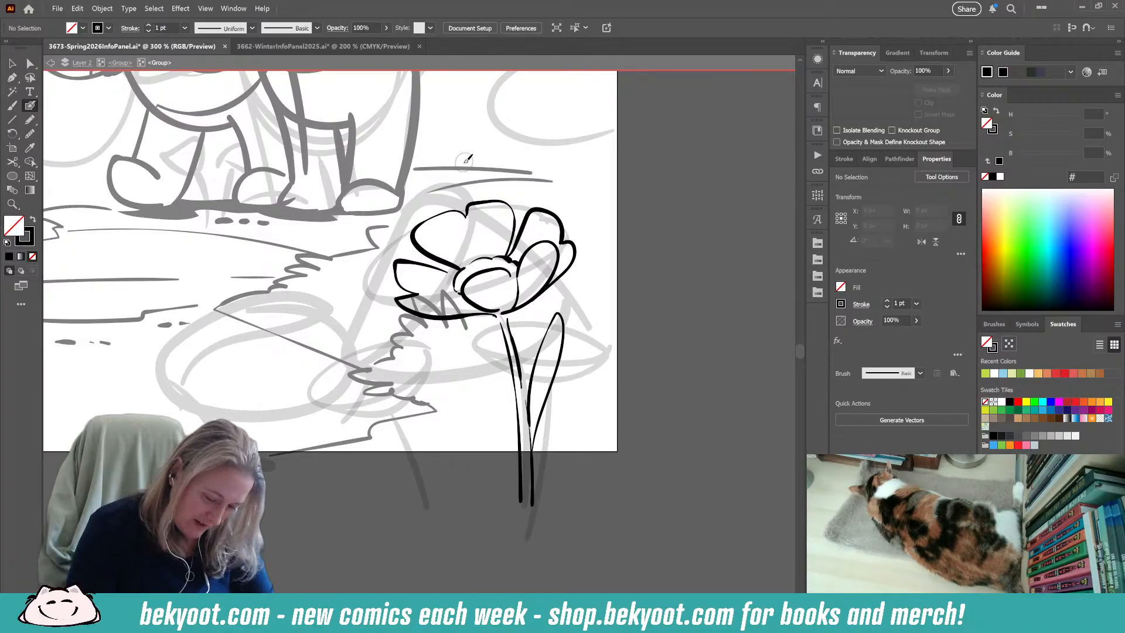
{"action": "mouse_move", "coordinate": [497, 258]}
{"action": "left_mouse_down"}
{"action": "mouse_move", "coordinate": [492, 217]}
{"action": "mouse_move", "coordinate": [503, 261]}
{"action": "mouse_move", "coordinate": [520, 202]}
{"action": "mouse_move", "coordinate": [511, 253]}
{"action": "left_mouse_up"}
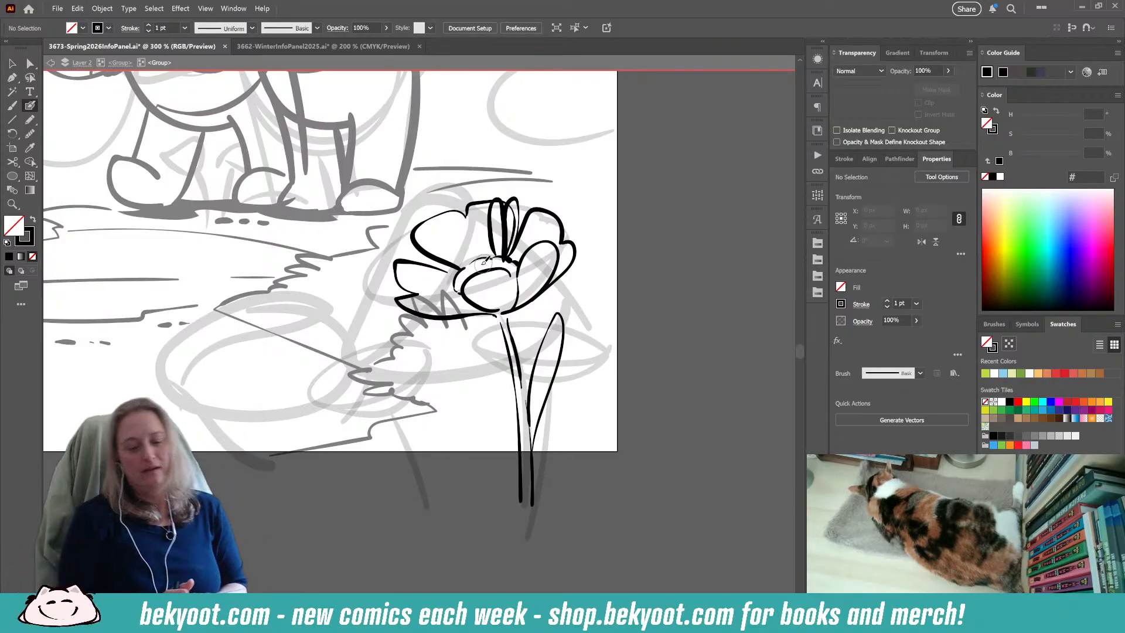
{"action": "left_click", "coordinate": [489, 232]}
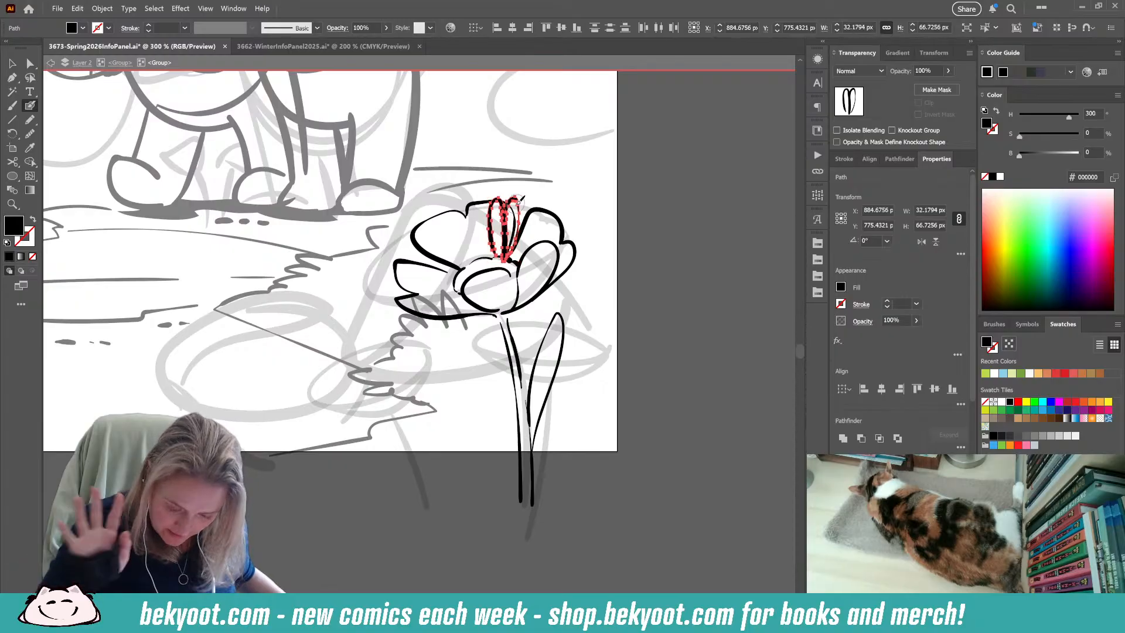
{"action": "key", "text": "Delete"}
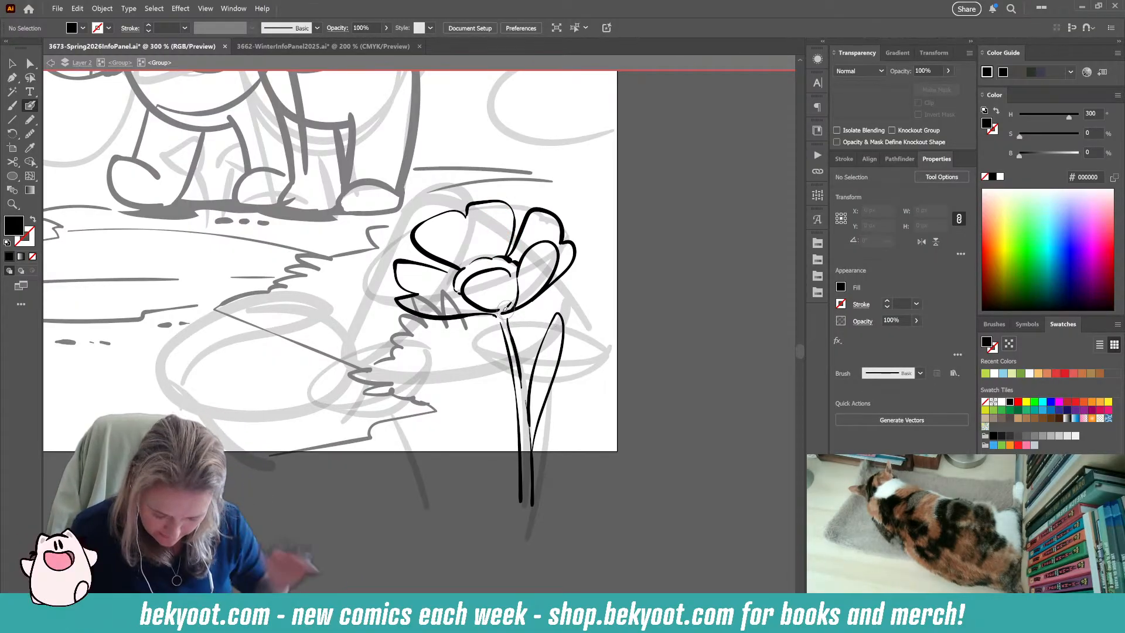
Ink the small calyx beneath the flower's centre, with a short curved line on each side joining the petals to the stem.
{"action": "mouse_move", "coordinate": [503, 319]}
{"action": "left_mouse_down"}
{"action": "mouse_move", "coordinate": [477, 316]}
{"action": "mouse_move", "coordinate": [529, 305]}
{"action": "mouse_move", "coordinate": [493, 315]}
{"action": "left_mouse_up"}
{"action": "key", "text": "shift+x"}
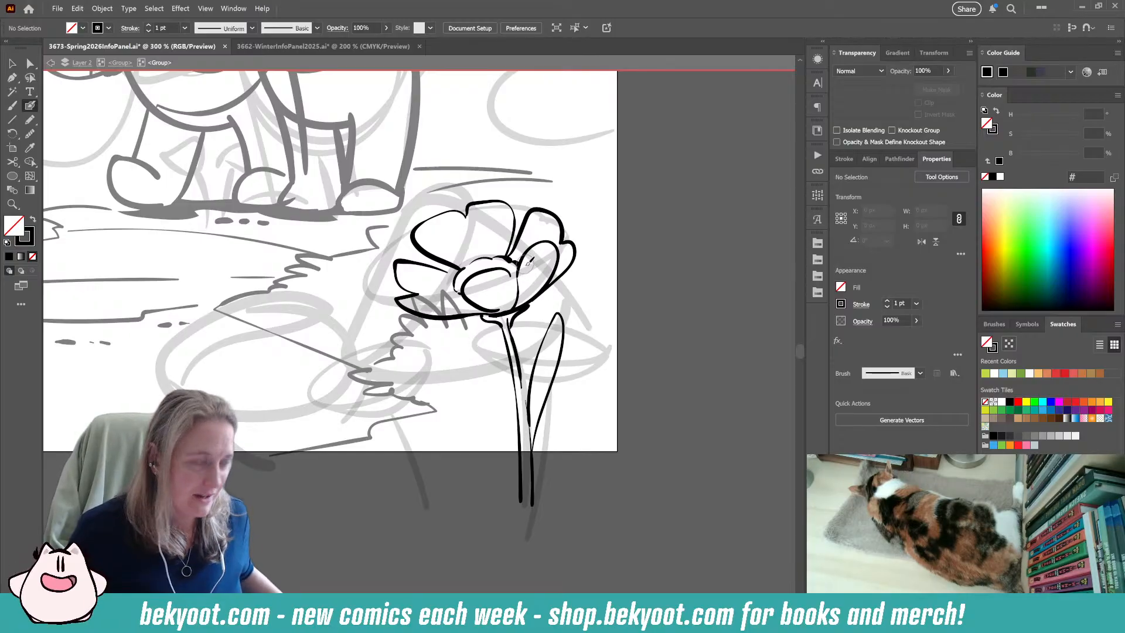
{"action": "left_click_drag", "start_coordinate": [517, 319], "coordinate": [517, 320]}
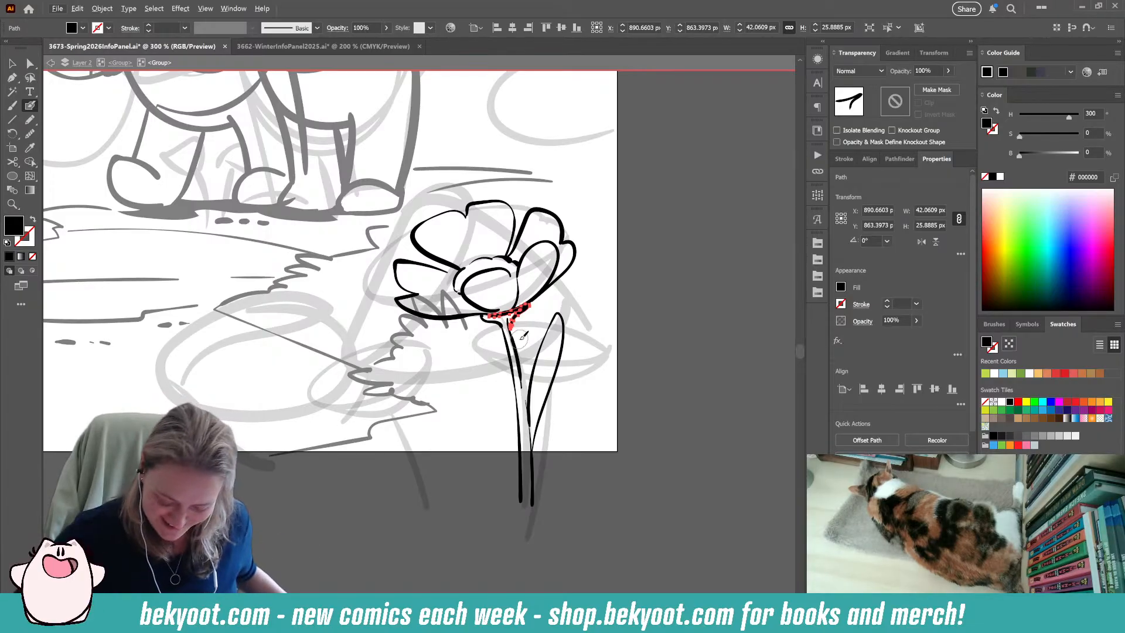
{"action": "scroll", "coordinate": [524, 336], "scroll_direction": "up", "scroll_amount": 2}
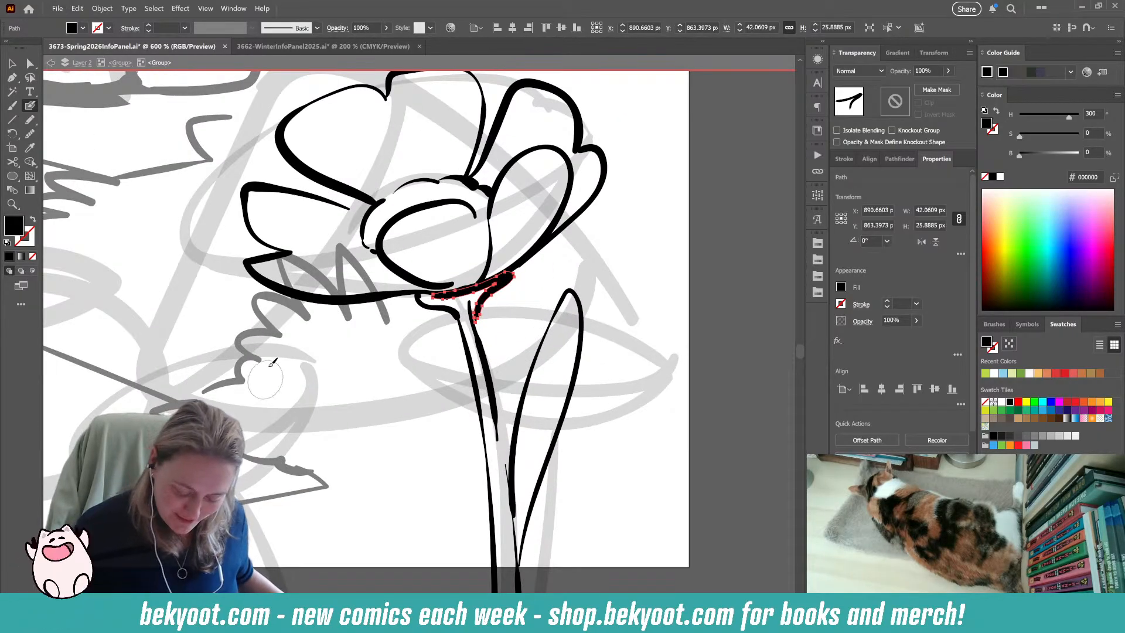
{"action": "left_click", "coordinate": [412, 347], "text": "ctrl"}
{"action": "left_click_drag", "start_coordinate": [440, 326], "coordinate": [429, 335]}
{"action": "left_click", "coordinate": [431, 293], "text": "ctrl"}
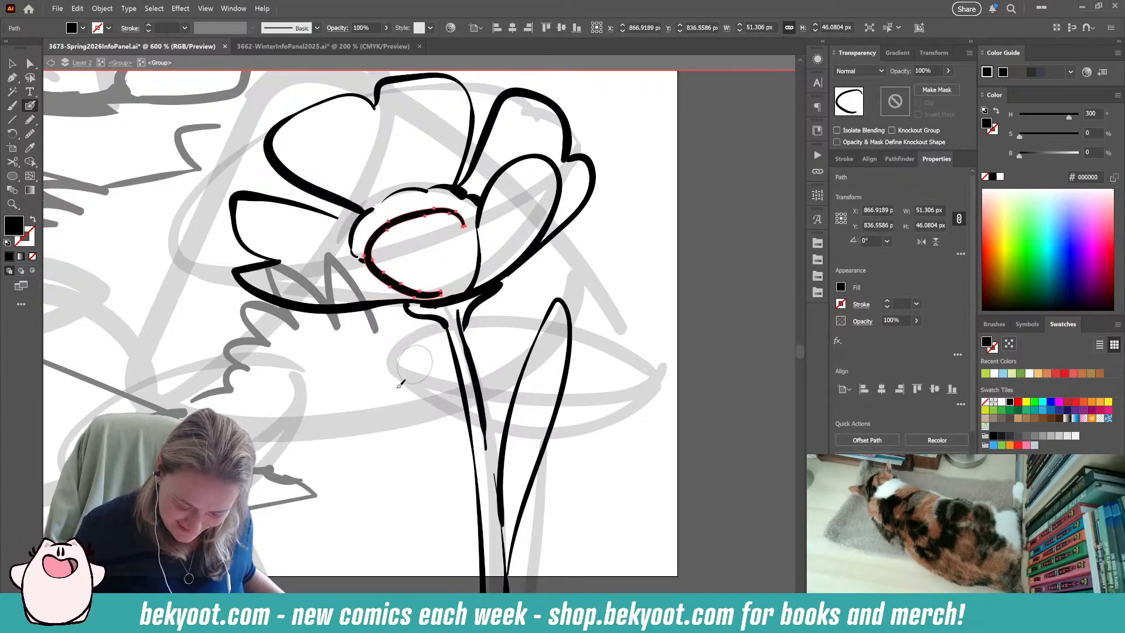
{"action": "left_click", "coordinate": [439, 305], "text": "ctrl"}
{"action": "left_click", "coordinate": [392, 350], "text": "ctrl"}
{"action": "left_click", "coordinate": [388, 304], "text": "ctrl"}
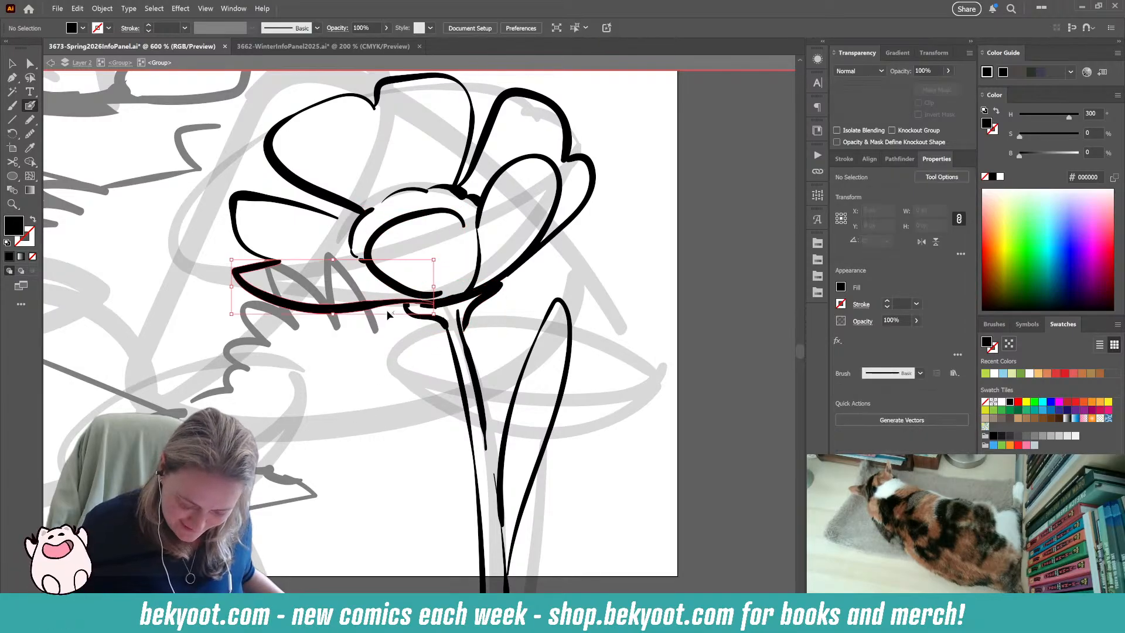
{"action": "left_click", "coordinate": [447, 316], "text": "ctrl"}
{"action": "left_click", "coordinate": [447, 304], "text": "ctrl"}
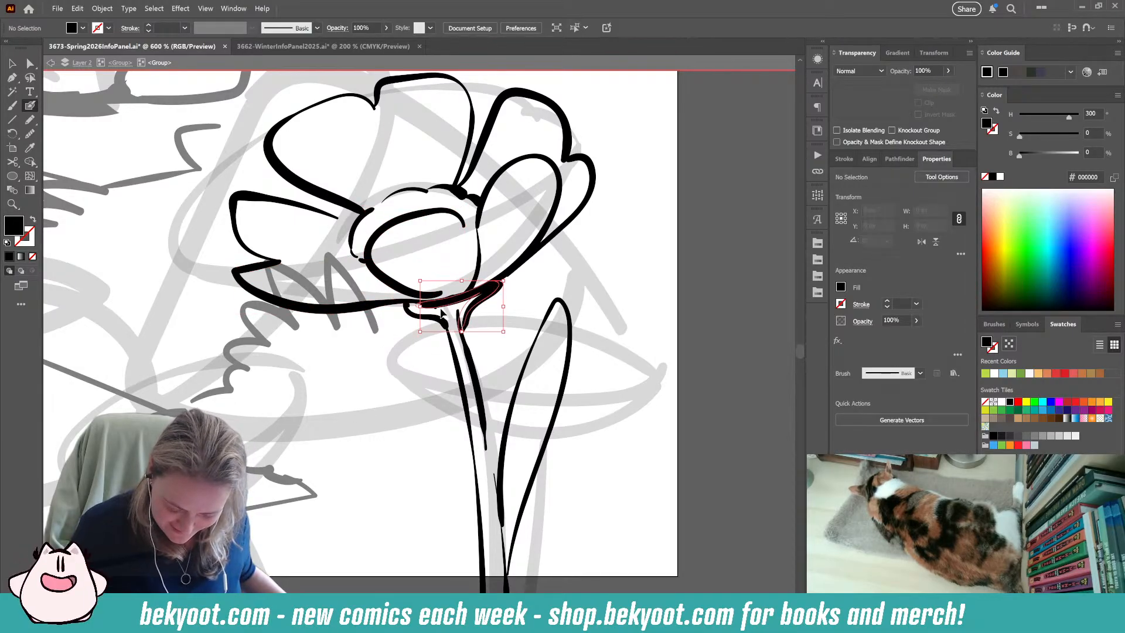
{"action": "left_click", "coordinate": [443, 316], "text": "ctrl"}
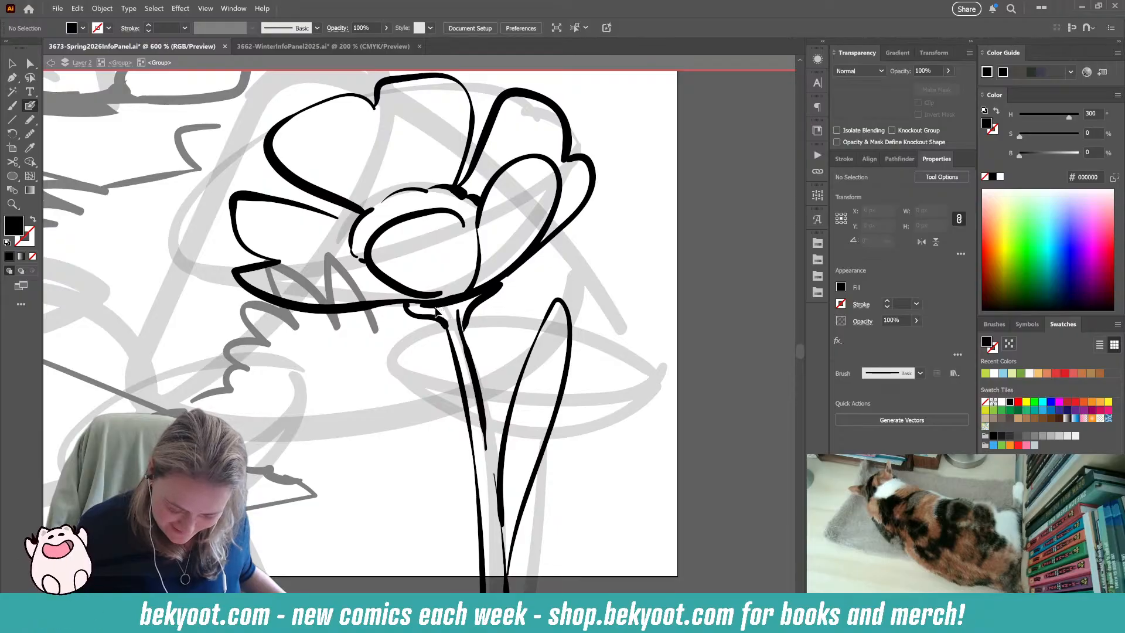
{"action": "left_click", "coordinate": [437, 305], "text": "ctrl"}
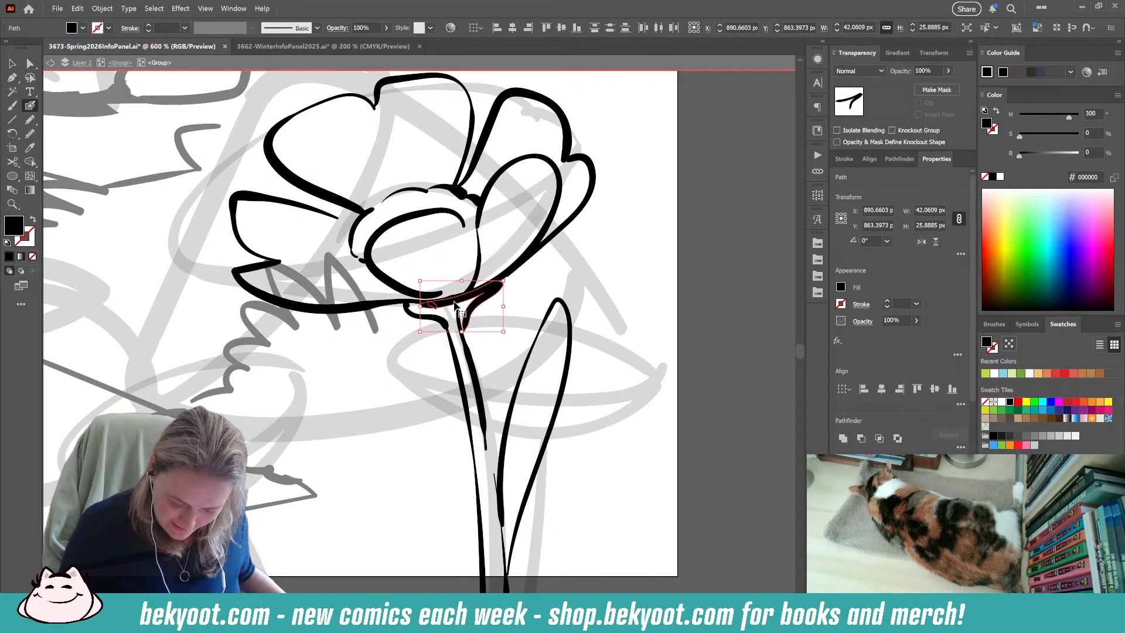
{"action": "left_click", "coordinate": [455, 303], "text": "ctrl"}
{"action": "left_click_drag", "start_coordinate": [503, 306], "coordinate": [493, 293]}
{"action": "key", "text": "ctrl+z"}
{"action": "left_click", "coordinate": [504, 317], "text": "ctrl"}
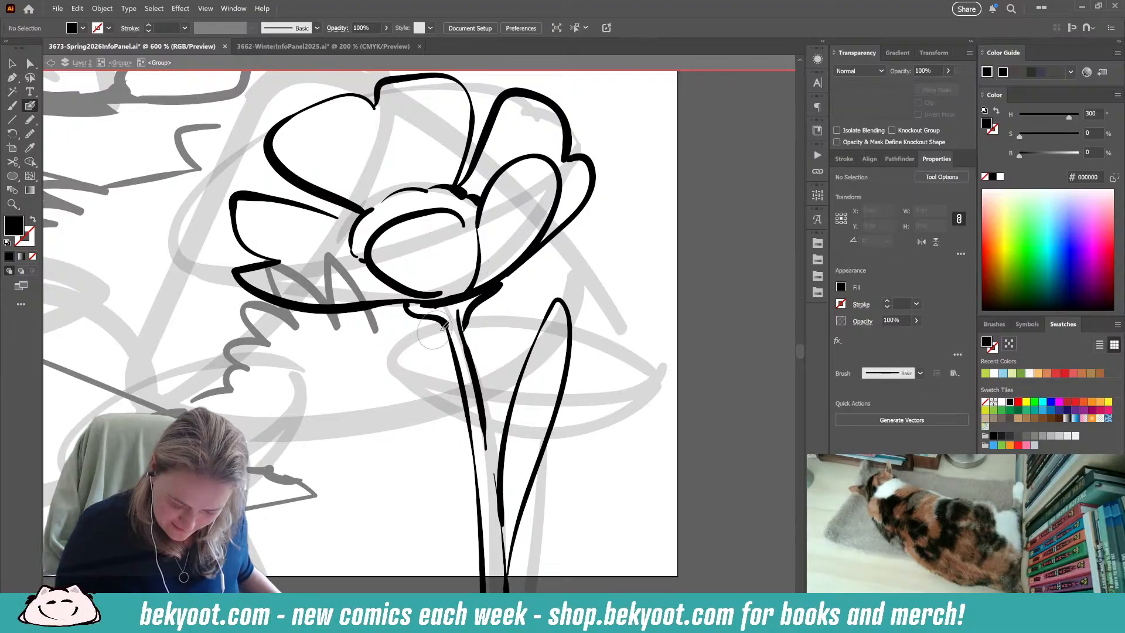
{"action": "left_click", "coordinate": [443, 317], "text": "ctrl"}
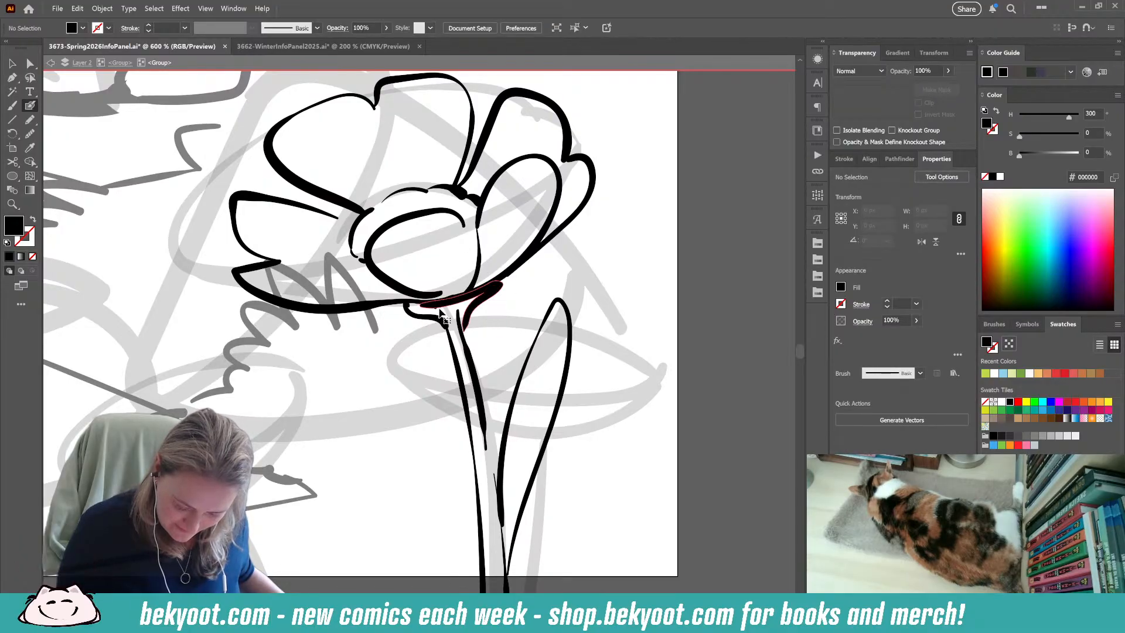
{"action": "left_click", "coordinate": [414, 355], "text": "ctrl"}
{"action": "left_click", "coordinate": [479, 298], "text": "ctrl"}
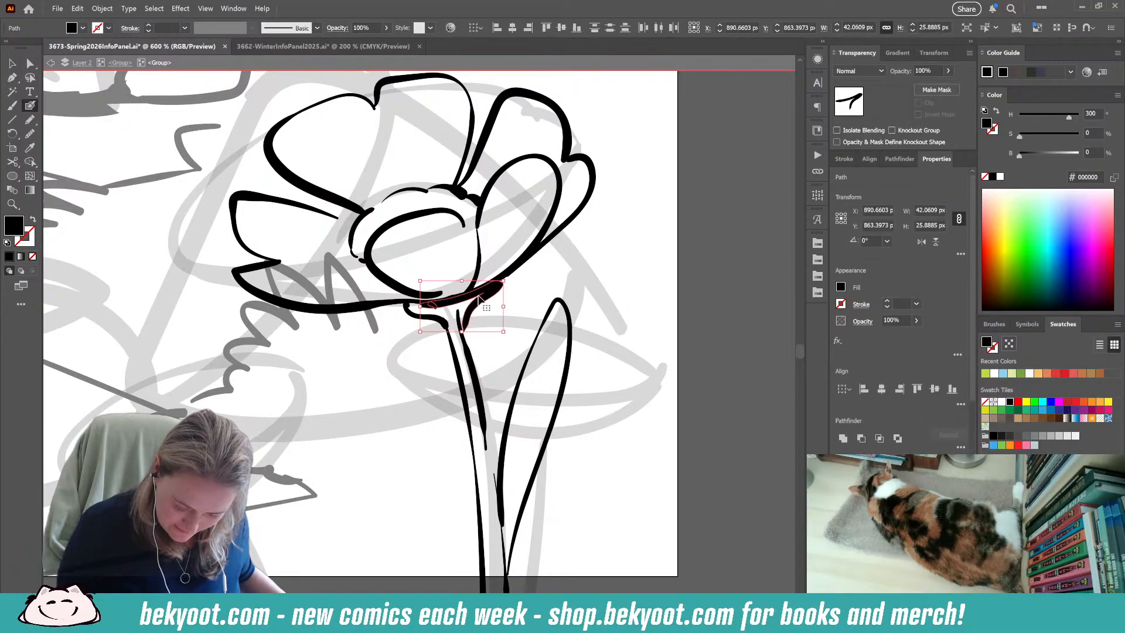
{"action": "left_click", "coordinate": [471, 296], "text": "ctrl+shift"}
{"action": "key", "text": "Delete"}
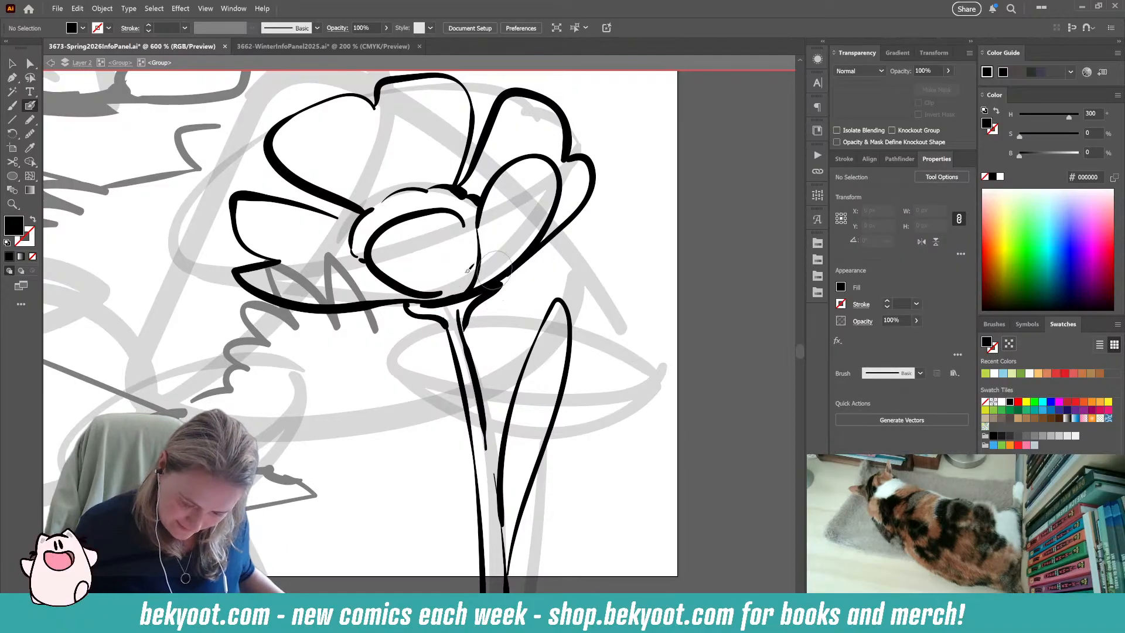
Move the lower end point of the outer right-hand petal's outline down to meet the calyx stroke.
{"action": "left_click", "coordinate": [30, 65]}
{"action": "left_click", "coordinate": [554, 237]}
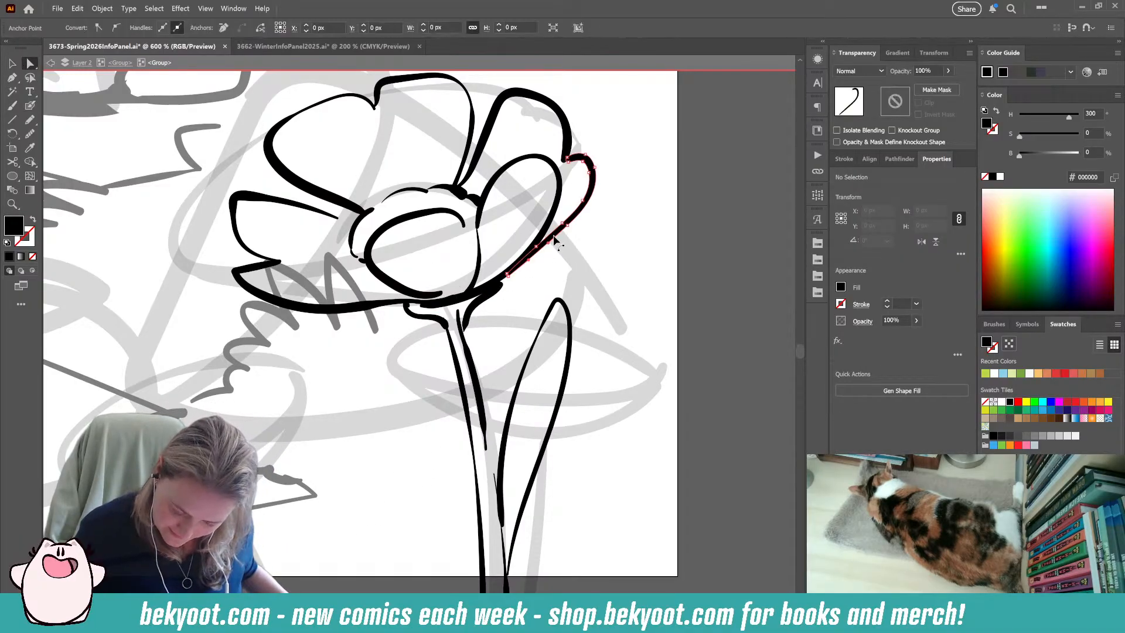
{"action": "left_click_drag", "start_coordinate": [507, 275], "coordinate": [498, 284]}
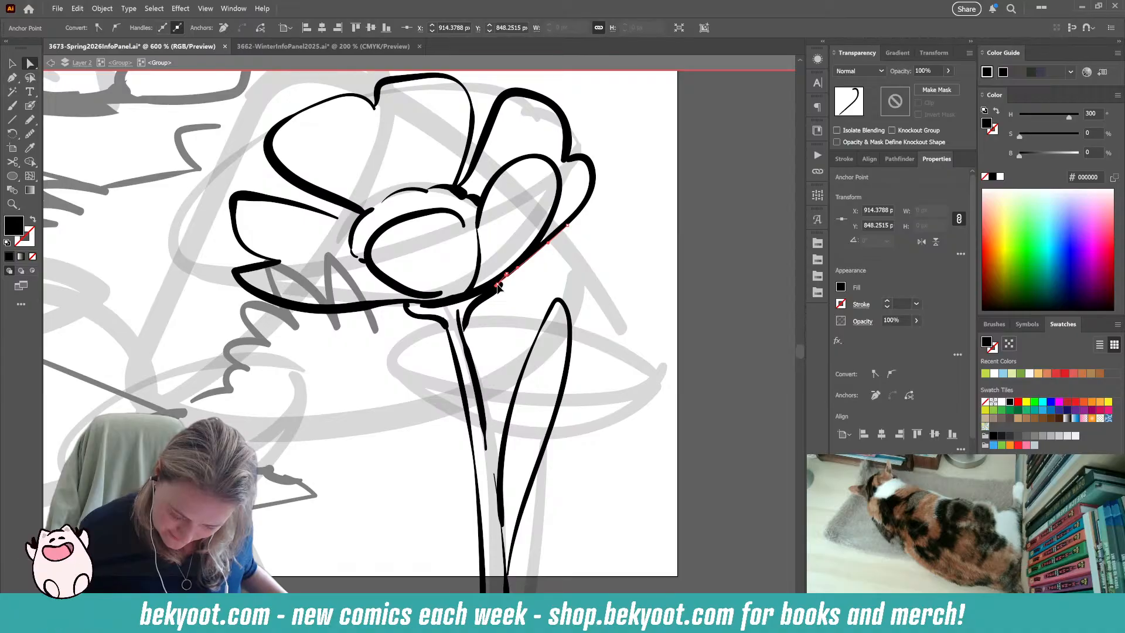
{"action": "left_click", "coordinate": [405, 516]}
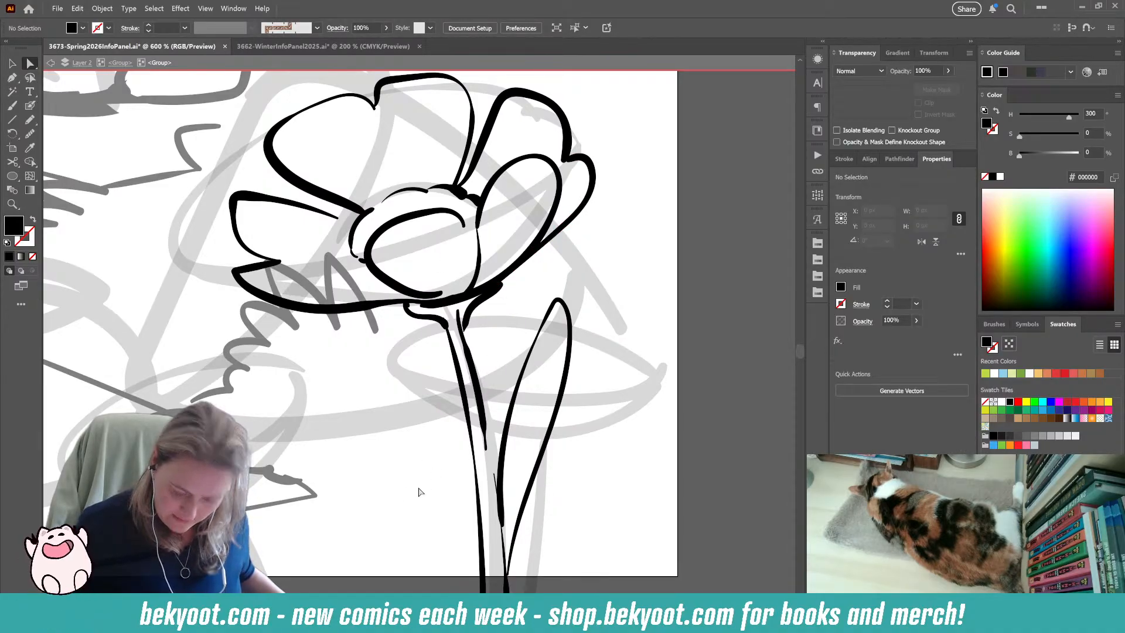
Try extra Blob Brush strokes where the flower's base meets the stem, and undo them.
{"action": "left_click", "coordinate": [31, 106]}
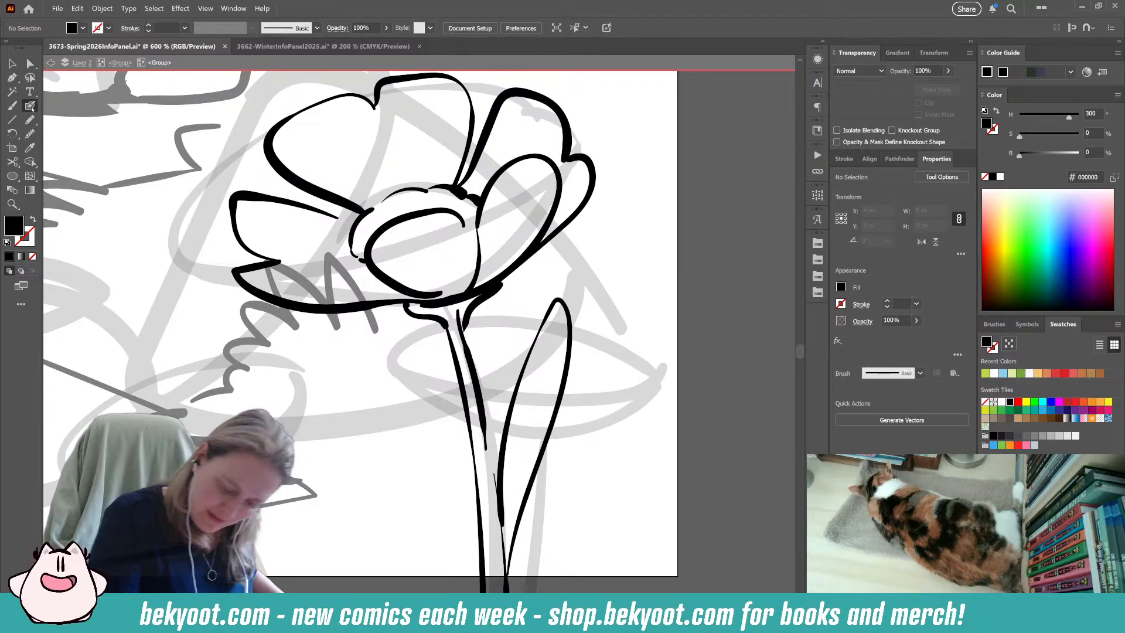
{"action": "mouse_move", "coordinate": [436, 302]}
{"action": "left_mouse_down"}
{"action": "mouse_move", "coordinate": [438, 333]}
{"action": "mouse_move", "coordinate": [449, 299]}
{"action": "mouse_move", "coordinate": [489, 324]}
{"action": "mouse_move", "coordinate": [477, 293]}
{"action": "left_mouse_up"}
{"action": "key", "text": "ctrl+z"}
{"action": "key", "text": "ctrl+z"}
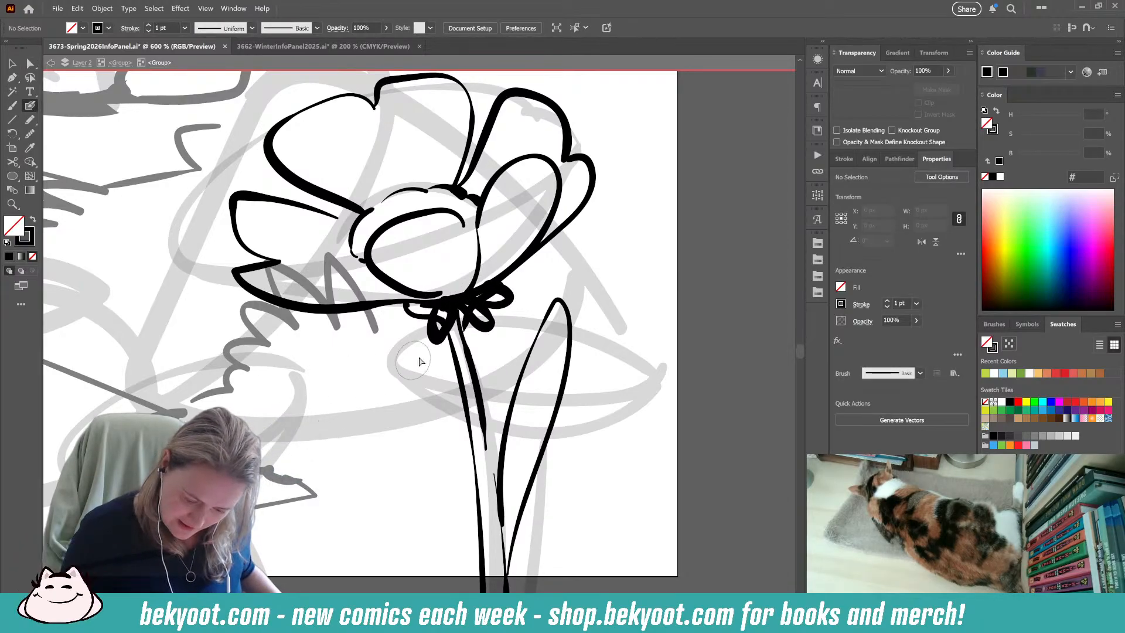
{"action": "key", "text": "ctrl+z"}
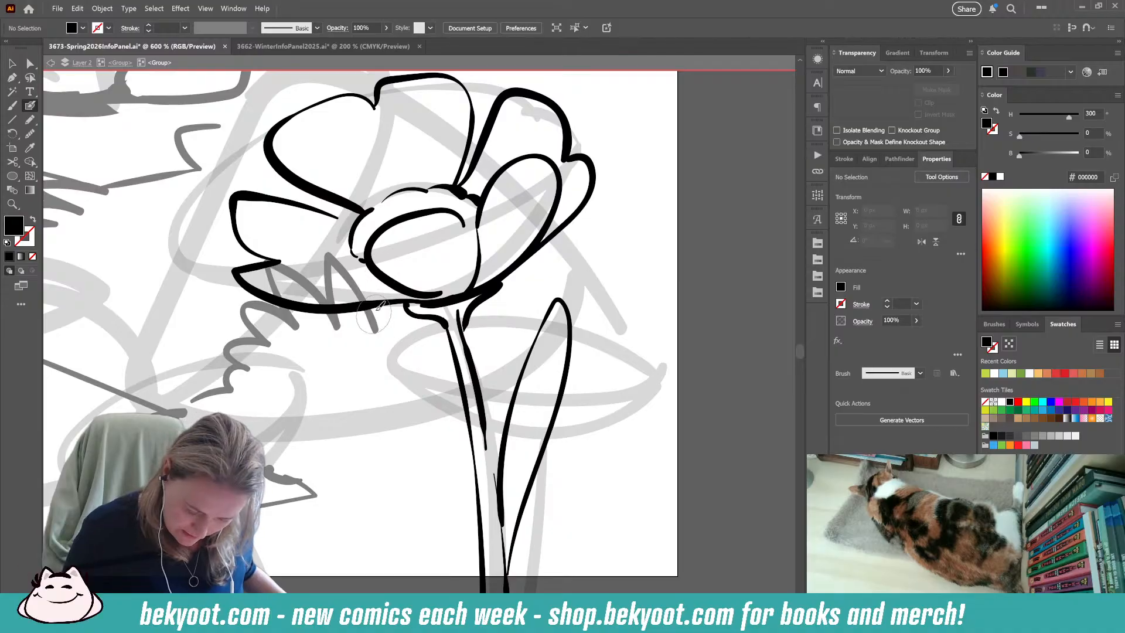
{"action": "left_click_drag", "start_coordinate": [443, 468], "coordinate": [500, 445]}
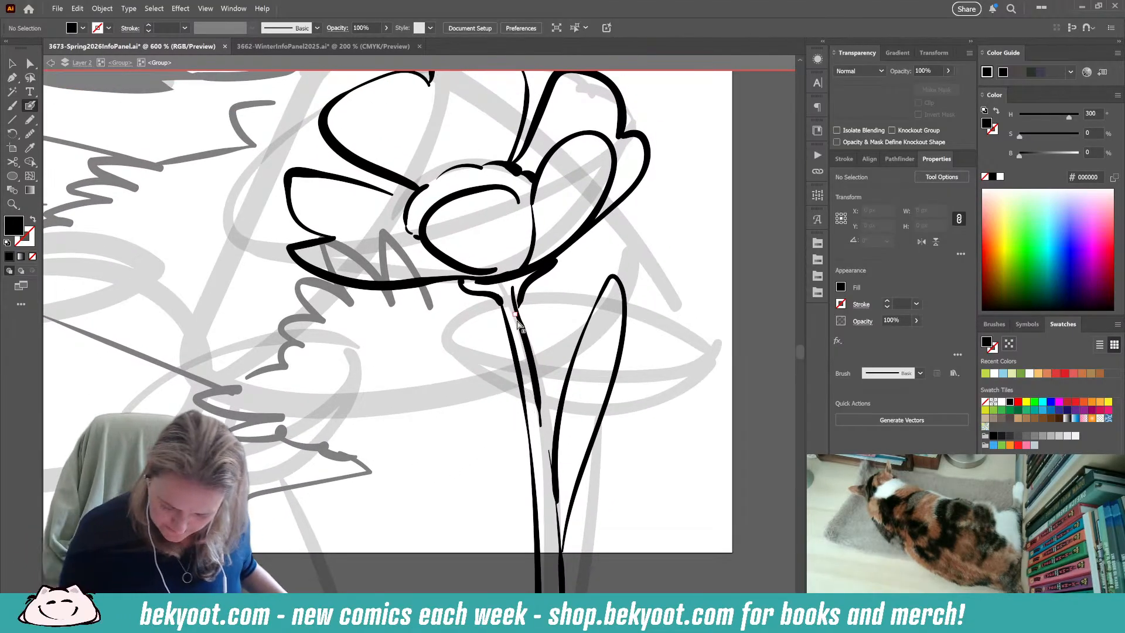
{"action": "left_click_drag", "start_coordinate": [520, 343], "coordinate": [516, 316]}
{"action": "key", "text": "ctrl+z"}
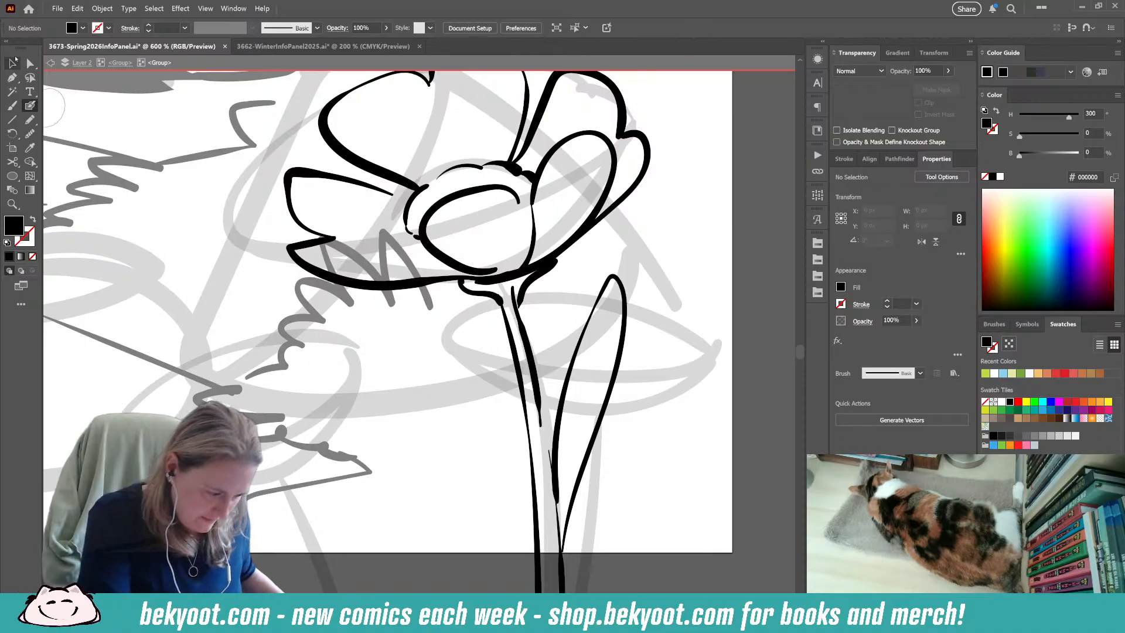
{"action": "key", "text": "v"}
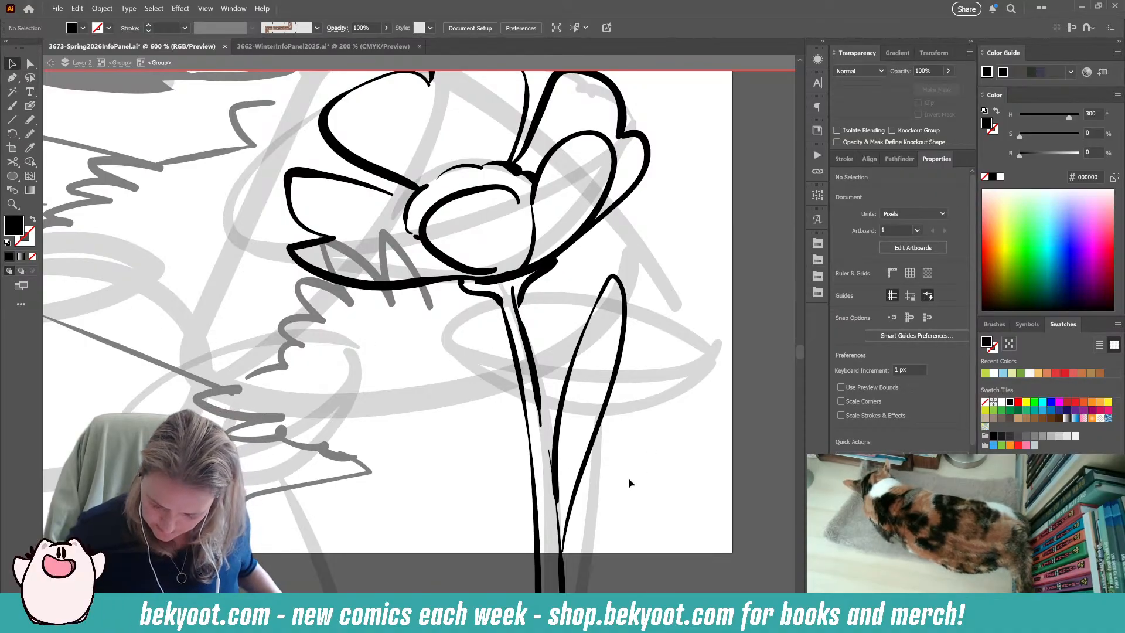
Ink one edge of a long leaf on the stem's left side, running from below the artboard up to a pointed tip.
{"action": "left_click", "coordinate": [30, 106]}
{"action": "mouse_move", "coordinate": [594, 538]}
{"action": "left_mouse_down"}
{"action": "mouse_move", "coordinate": [572, 535]}
{"action": "mouse_move", "coordinate": [531, 459]}
{"action": "left_mouse_up"}
{"action": "mouse_move", "coordinate": [479, 524]}
{"action": "left_mouse_down"}
{"action": "mouse_move", "coordinate": [453, 429]}
{"action": "mouse_move", "coordinate": [375, 253]}
{"action": "left_mouse_up"}
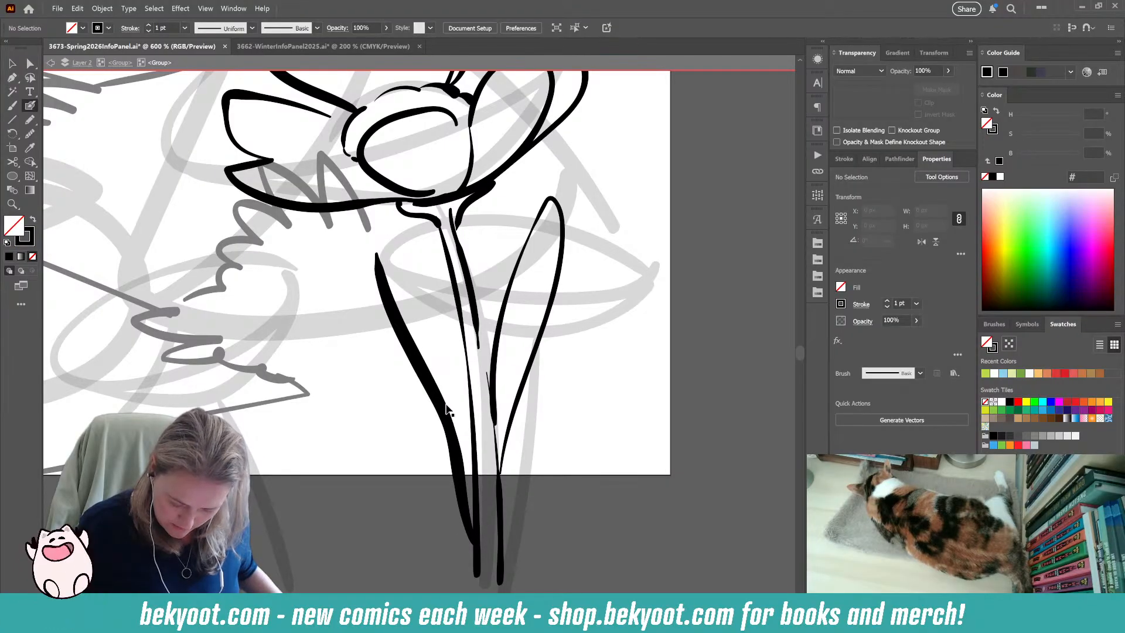
Check the Blob Brush options, try inking the outer edge of the leaf left of the stem, and undo the attempts.
{"action": "key", "text": "Return"}
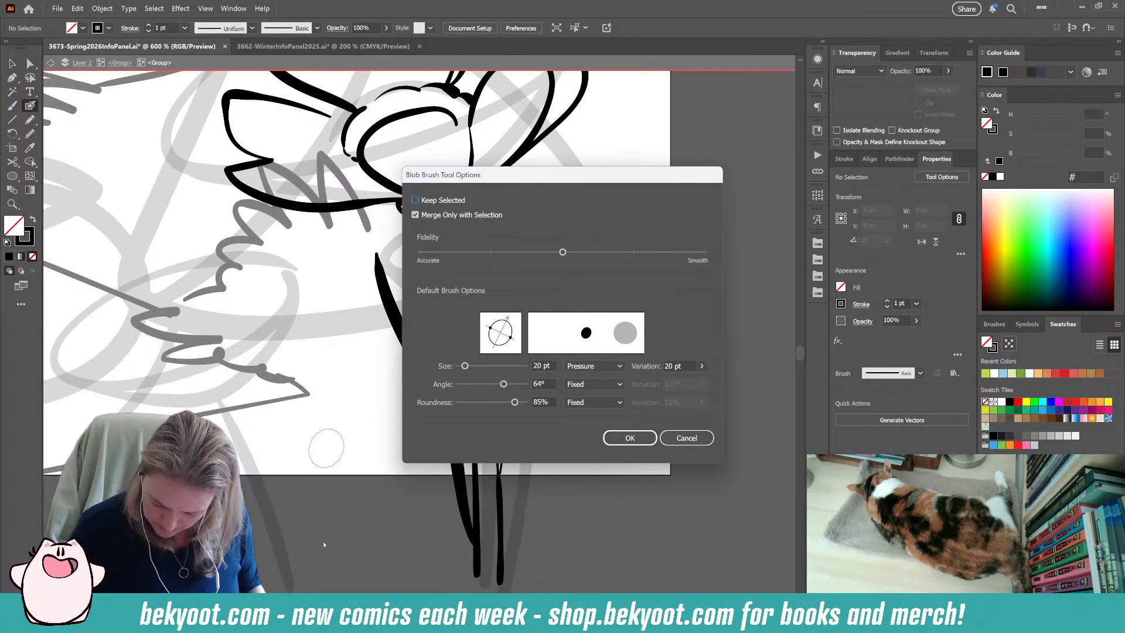
{"action": "key", "text": "Return"}
{"action": "mouse_move", "coordinate": [348, 512]}
{"action": "left_mouse_down"}
{"action": "mouse_move", "coordinate": [340, 343]}
{"action": "mouse_move", "coordinate": [360, 328]}
{"action": "mouse_move", "coordinate": [377, 448]}
{"action": "left_mouse_up"}
{"action": "key", "text": "ctrl+z"}
{"action": "mouse_move", "coordinate": [374, 552]}
{"action": "left_mouse_down"}
{"action": "mouse_move", "coordinate": [317, 362]}
{"action": "mouse_move", "coordinate": [328, 233]}
{"action": "mouse_move", "coordinate": [381, 420]}
{"action": "left_mouse_up"}
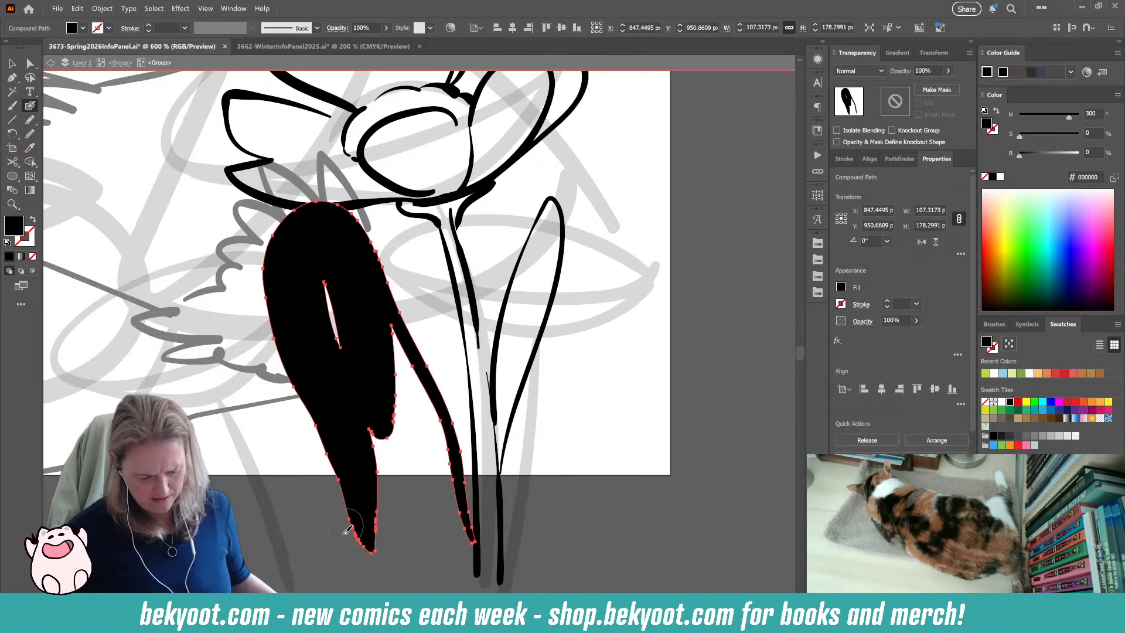
{"action": "key", "text": "ctrl+z"}
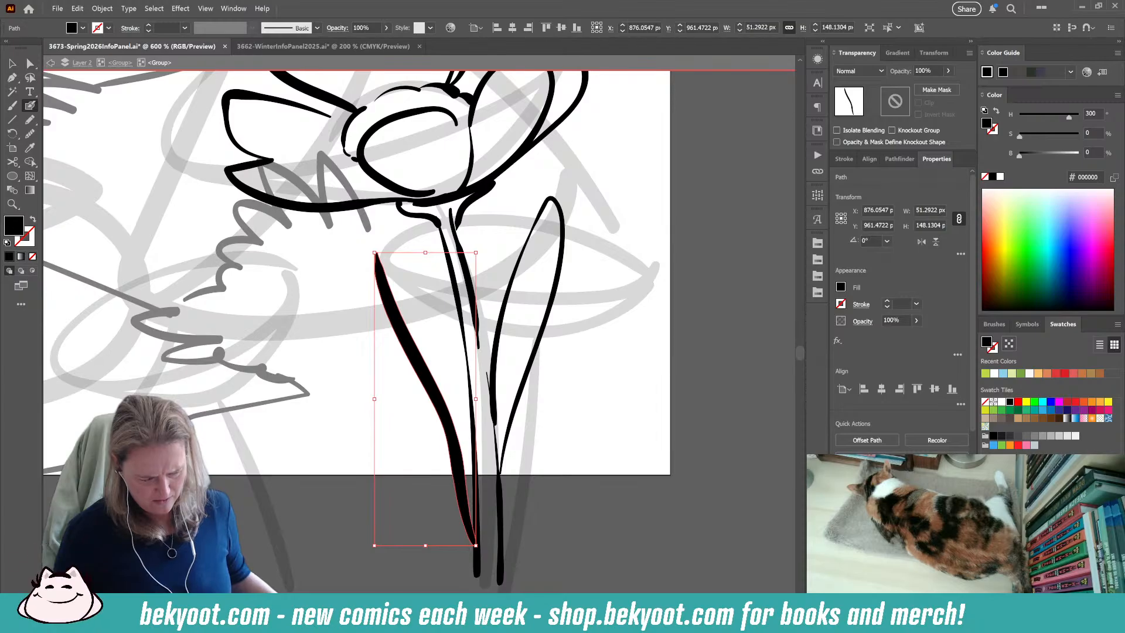
{"action": "key", "text": "ctrl+shift+a"}
{"action": "mouse_move", "coordinate": [308, 413]}
{"action": "left_mouse_down"}
{"action": "mouse_move", "coordinate": [317, 304]}
{"action": "mouse_move", "coordinate": [356, 386]}
{"action": "mouse_move", "coordinate": [405, 415]}
{"action": "left_mouse_up"}
{"action": "key", "text": "ctrl+z"}
{"action": "key", "text": "ctrl+z"}
{"action": "mouse_move", "coordinate": [602, 339]}
{"action": "left_mouse_down"}
{"action": "mouse_move", "coordinate": [576, 403]}
{"action": "mouse_move", "coordinate": [572, 551]}
{"action": "mouse_move", "coordinate": [640, 344]}
{"action": "left_mouse_up"}
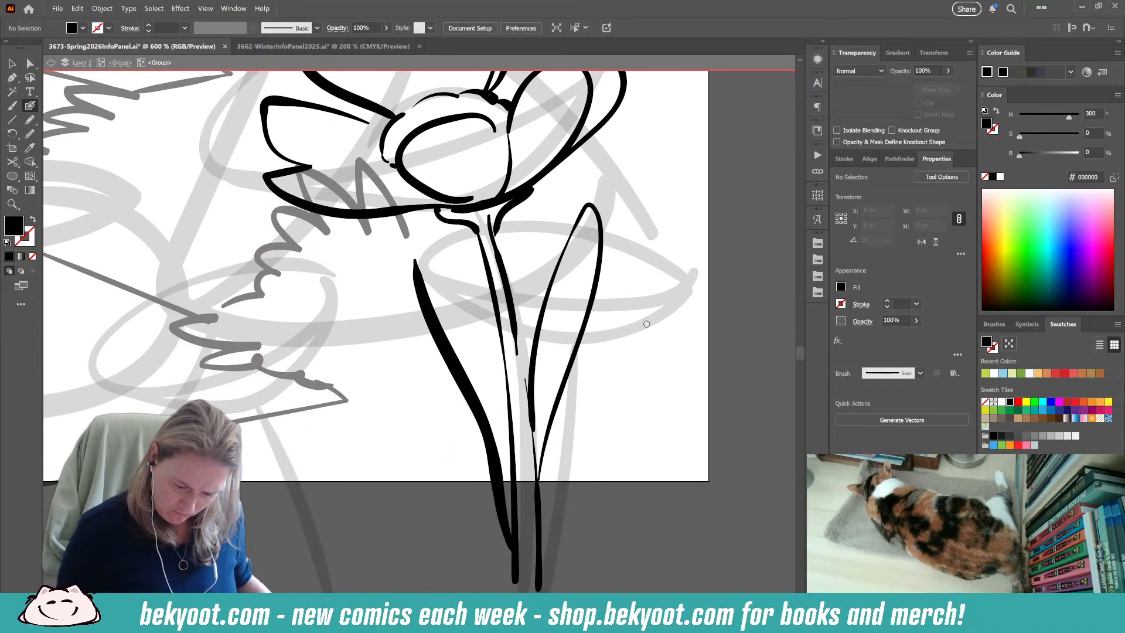
{"action": "mouse_move", "coordinate": [390, 532]}
{"action": "left_mouse_down"}
{"action": "mouse_move", "coordinate": [352, 266]}
{"action": "mouse_move", "coordinate": [428, 460]}
{"action": "left_mouse_up"}
{"action": "key", "text": "ctrl+z"}
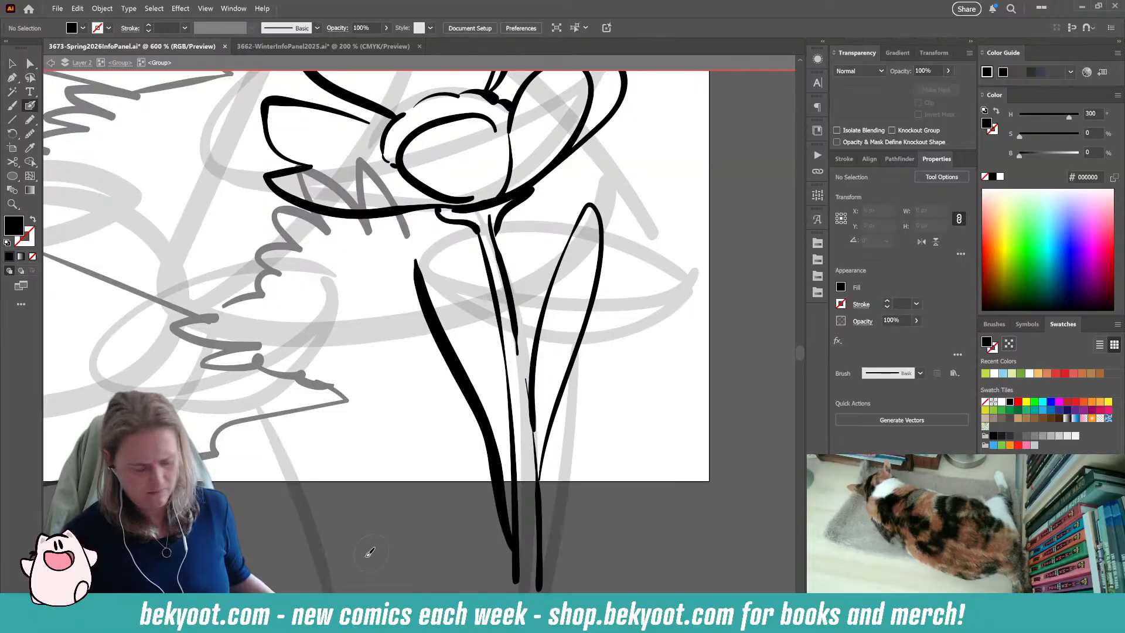
Recheck the Blob Brush options, try long upward strokes left of the leaf's inked edge, and remove them.
{"action": "key", "text": "Return"}
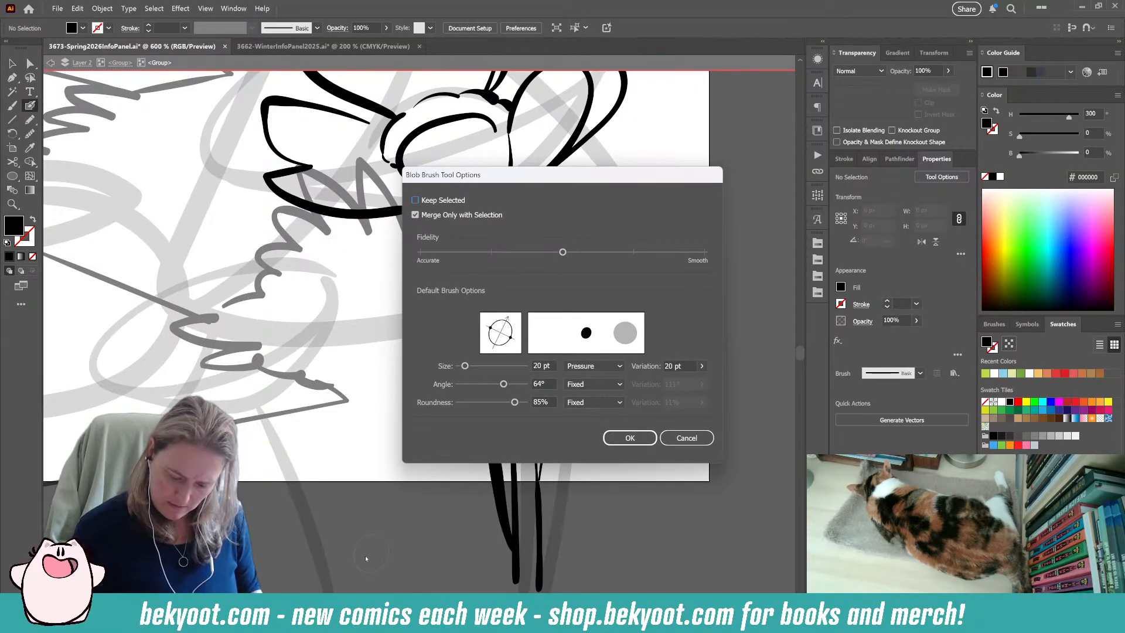
{"action": "key", "text": "Escape"}
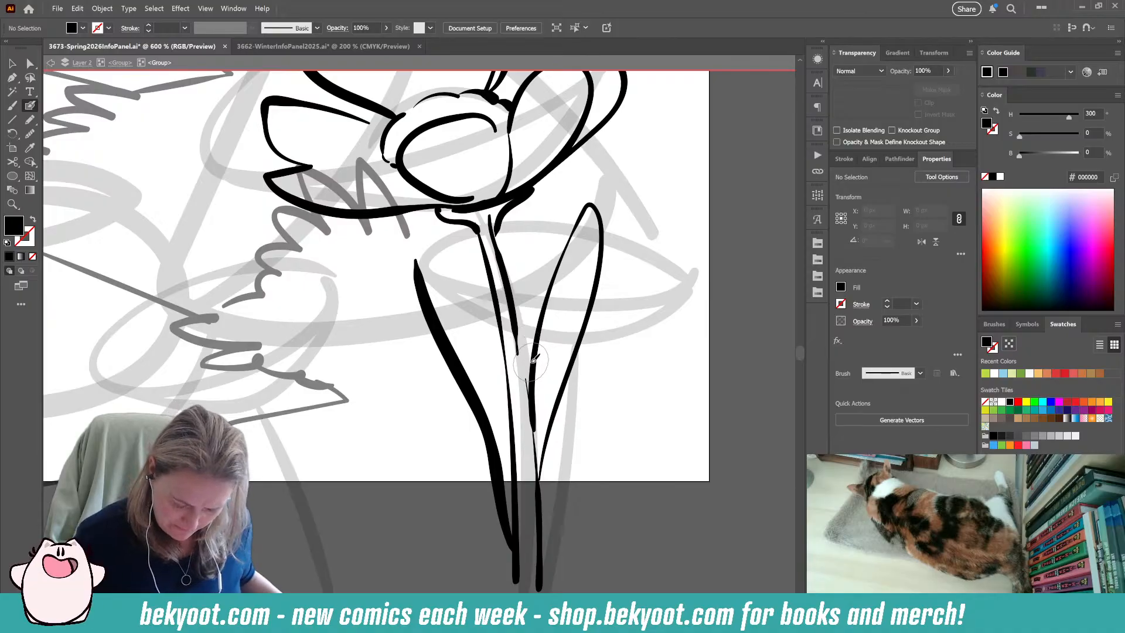
{"action": "left_click", "coordinate": [443, 349], "text": "ctrl"}
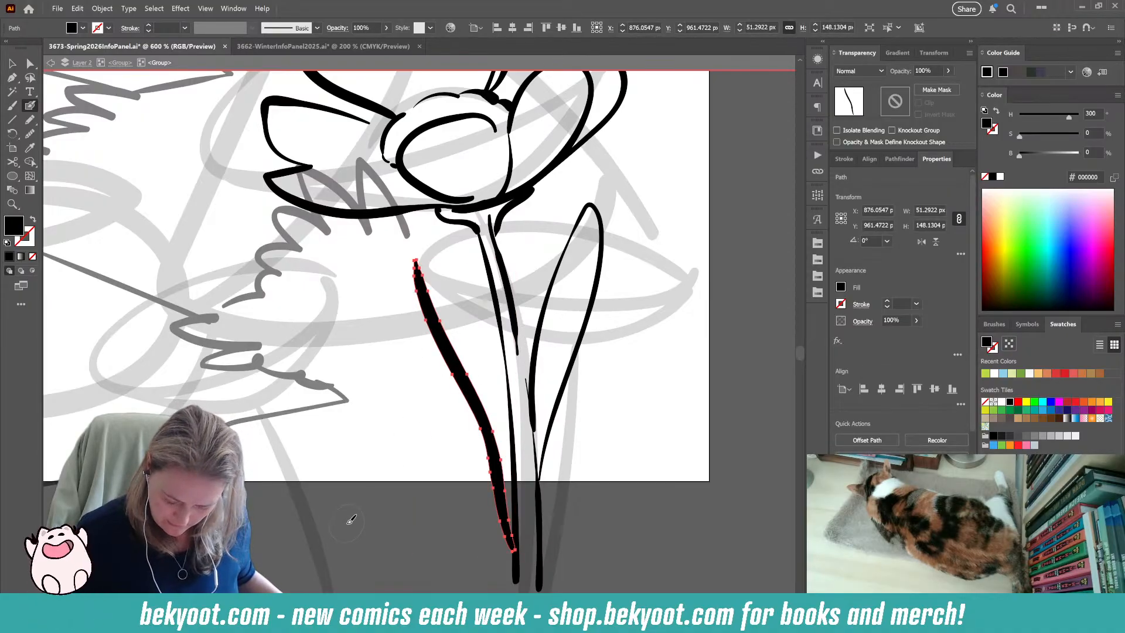
{"action": "left_click", "coordinate": [396, 535], "text": "ctrl"}
{"action": "mouse_move", "coordinate": [369, 526]}
{"action": "left_mouse_down"}
{"action": "mouse_move", "coordinate": [354, 391]}
{"action": "mouse_move", "coordinate": [312, 259]}
{"action": "mouse_move", "coordinate": [341, 240]}
{"action": "left_mouse_up"}
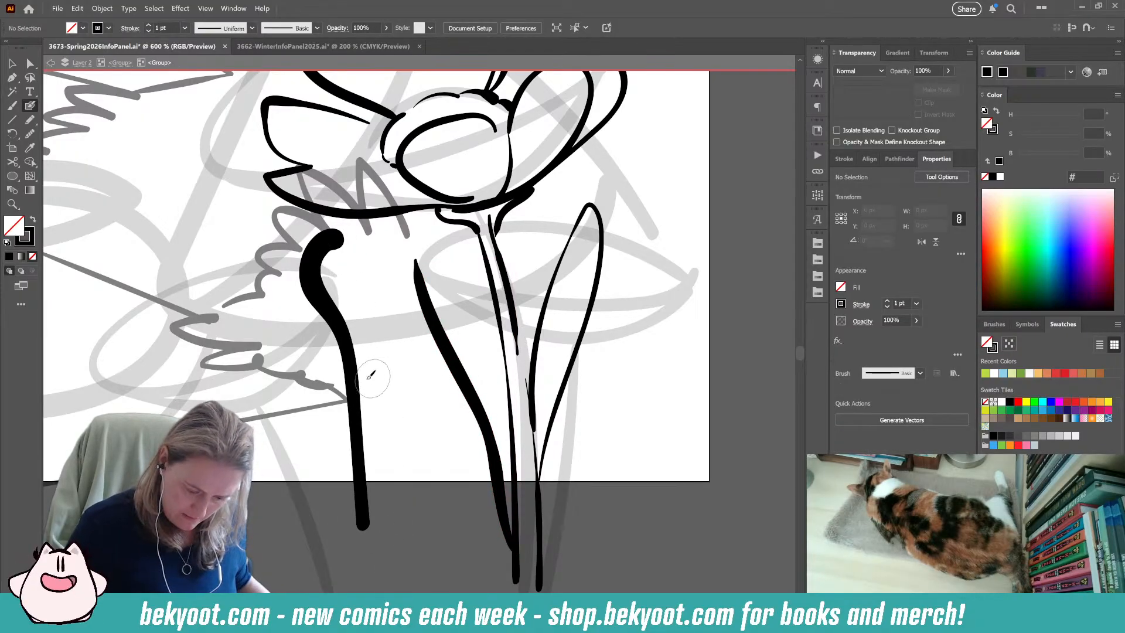
{"action": "left_click", "coordinate": [362, 411], "text": "ctrl"}
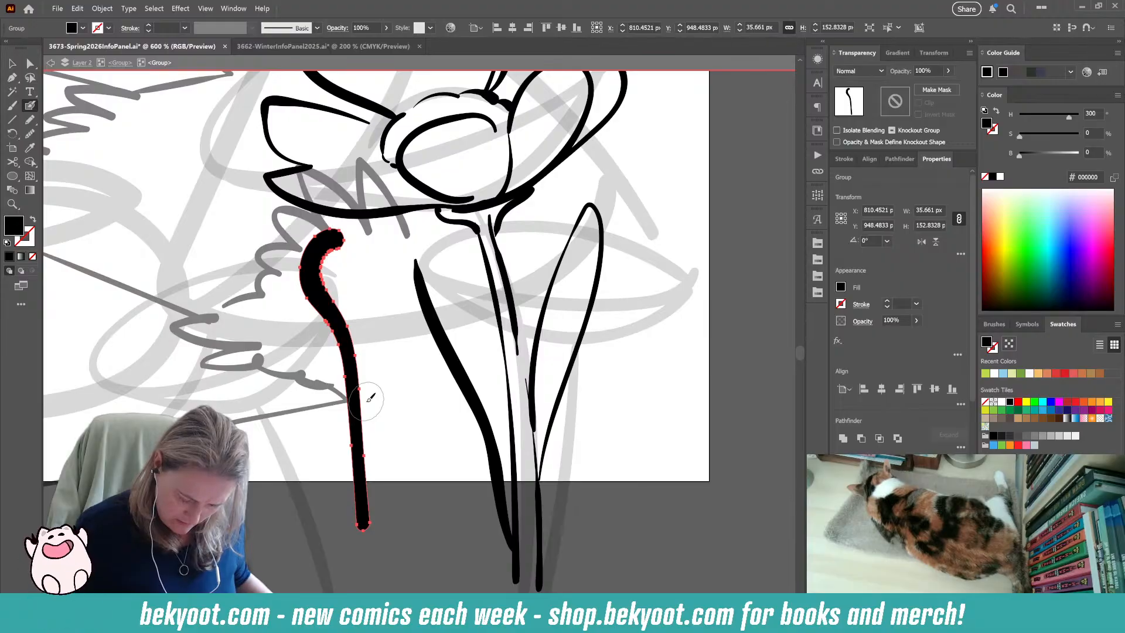
{"action": "key", "text": "Delete"}
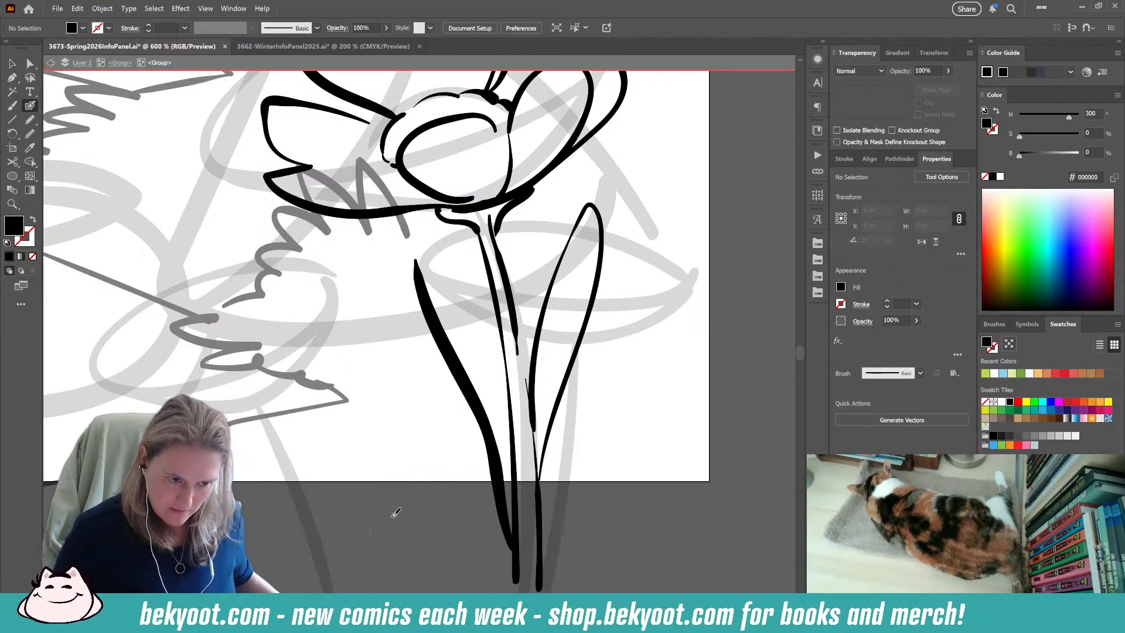
{"action": "mouse_move", "coordinate": [368, 538]}
{"action": "left_mouse_down"}
{"action": "mouse_move", "coordinate": [386, 491]}
{"action": "mouse_move", "coordinate": [353, 313]}
{"action": "mouse_move", "coordinate": [393, 236]}
{"action": "left_mouse_up"}
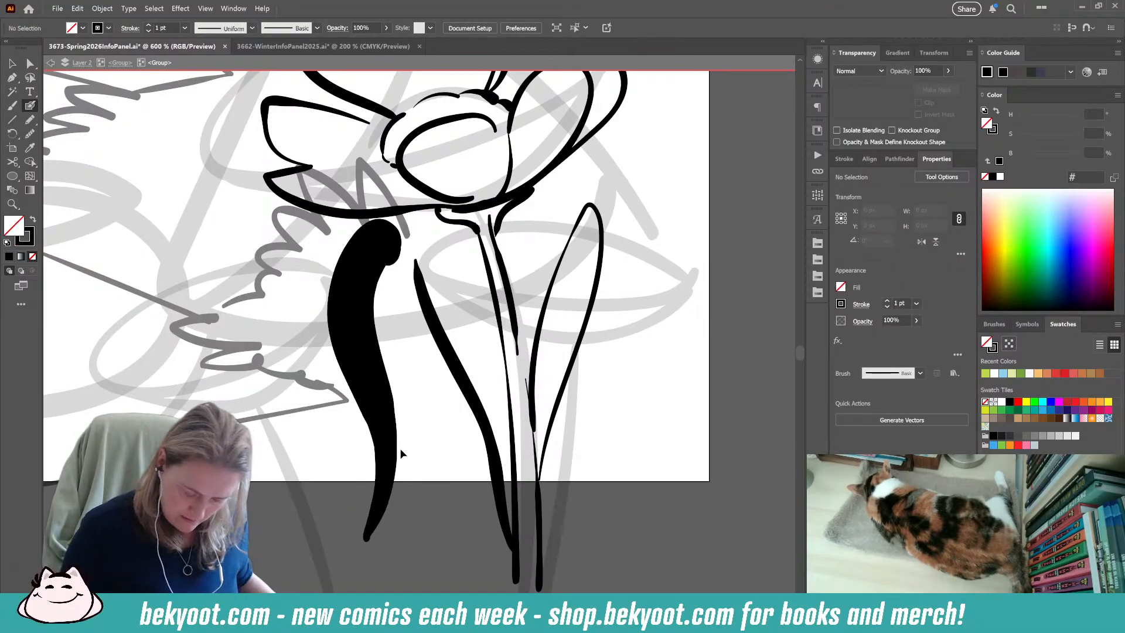
{"action": "key", "text": "ctrl+z"}
Try several more Blob Brush strokes for the outer edge of the leaf left of the stem, deleting or undoing each.
{"action": "left_click_drag", "start_coordinate": [384, 434], "coordinate": [368, 322]}
{"action": "key", "text": "shift+x"}
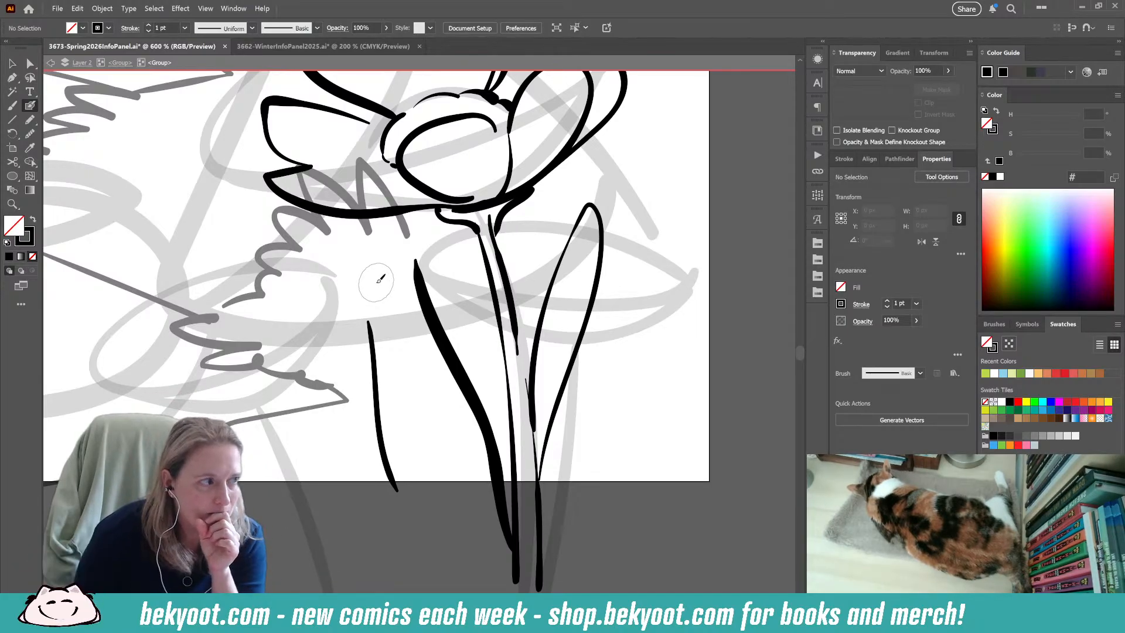
{"action": "left_click", "coordinate": [378, 405], "text": "ctrl"}
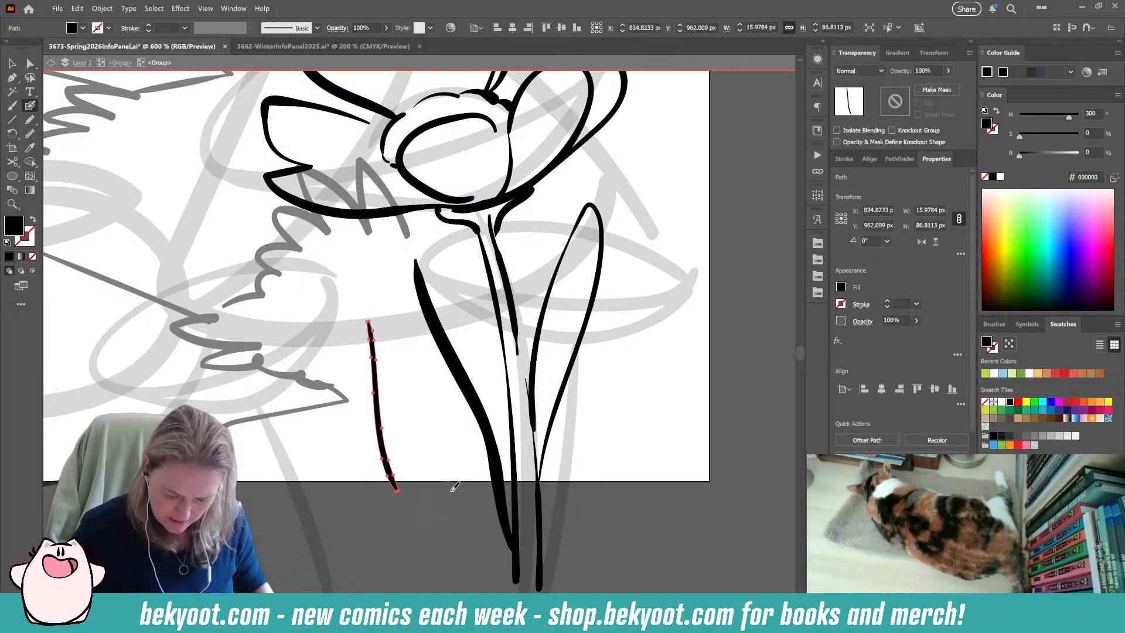
{"action": "key", "text": "Delete"}
{"action": "mouse_move", "coordinate": [397, 527]}
{"action": "left_mouse_down"}
{"action": "mouse_move", "coordinate": [339, 392]}
{"action": "mouse_move", "coordinate": [350, 221]}
{"action": "left_mouse_up"}
{"action": "key", "text": "ctrl+z"}
{"action": "left_click_drag", "start_coordinate": [414, 533], "coordinate": [356, 257]}
{"action": "key", "text": "ctrl+z"}
{"action": "mouse_move", "coordinate": [404, 526]}
{"action": "left_mouse_down"}
{"action": "mouse_move", "coordinate": [312, 384]}
{"action": "mouse_move", "coordinate": [305, 243]}
{"action": "left_mouse_up"}
{"action": "key", "text": "ctrl+z"}
Try a short stroke inside the flower's lower-left petal, check the Blob Brush options without changes, and undo the stroke.
{"action": "left_click_drag", "start_coordinate": [476, 490], "coordinate": [441, 621]}
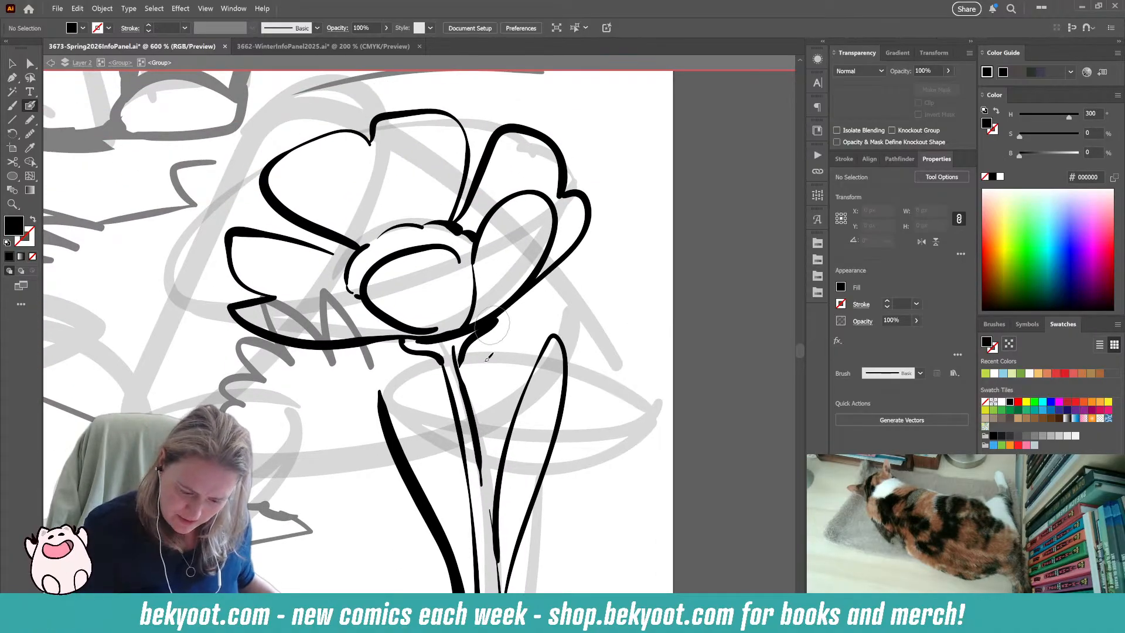
{"action": "left_click_drag", "start_coordinate": [362, 507], "coordinate": [417, 308]}
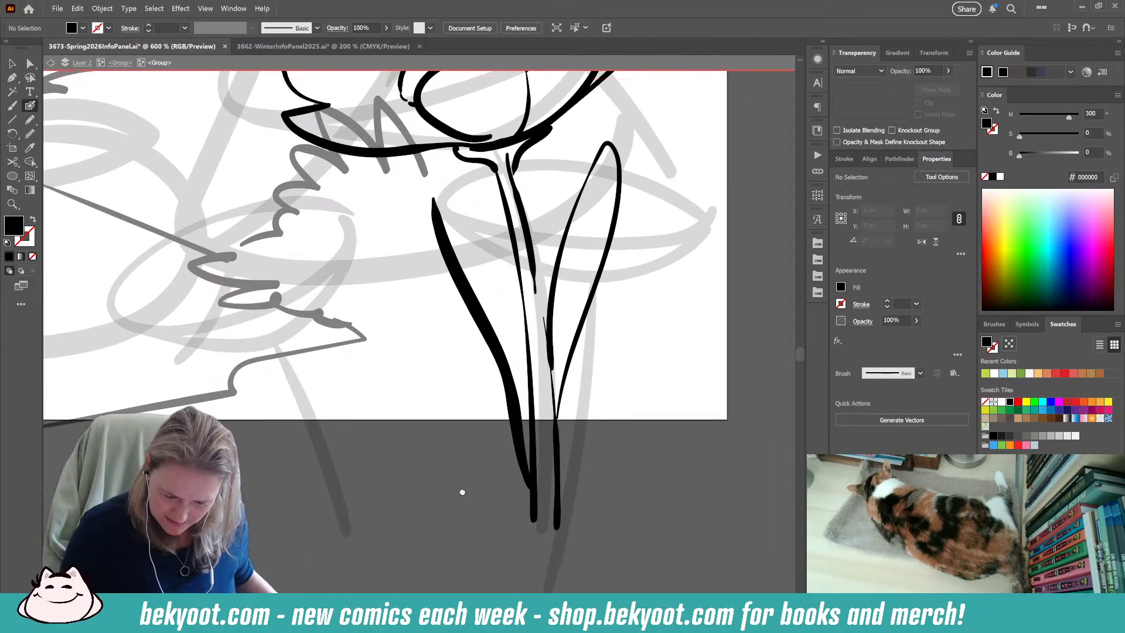
{"action": "left_click_drag", "start_coordinate": [464, 466], "coordinate": [488, 564]}
{"action": "left_click_drag", "start_coordinate": [416, 189], "coordinate": [353, 217]}
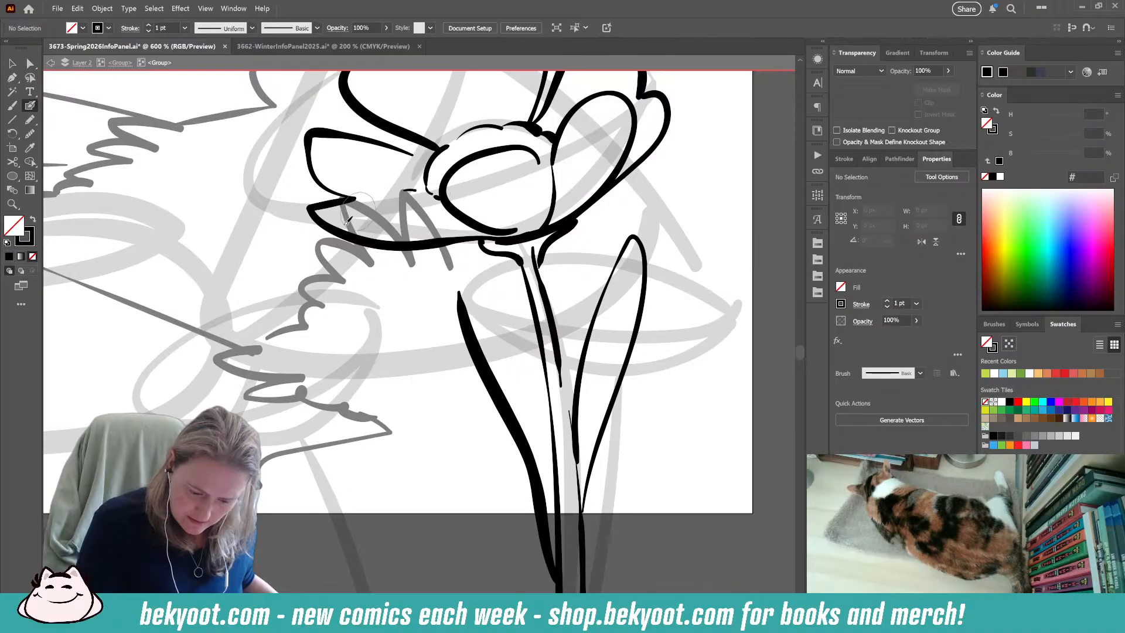
{"action": "key", "text": "Return"}
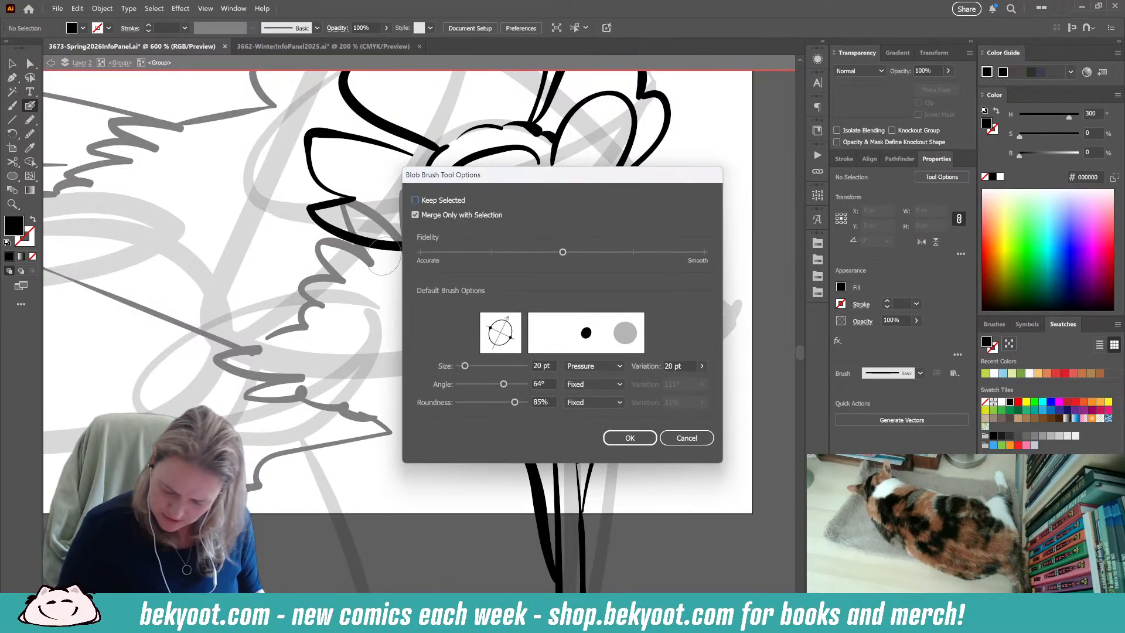
{"action": "key", "text": "Escape"}
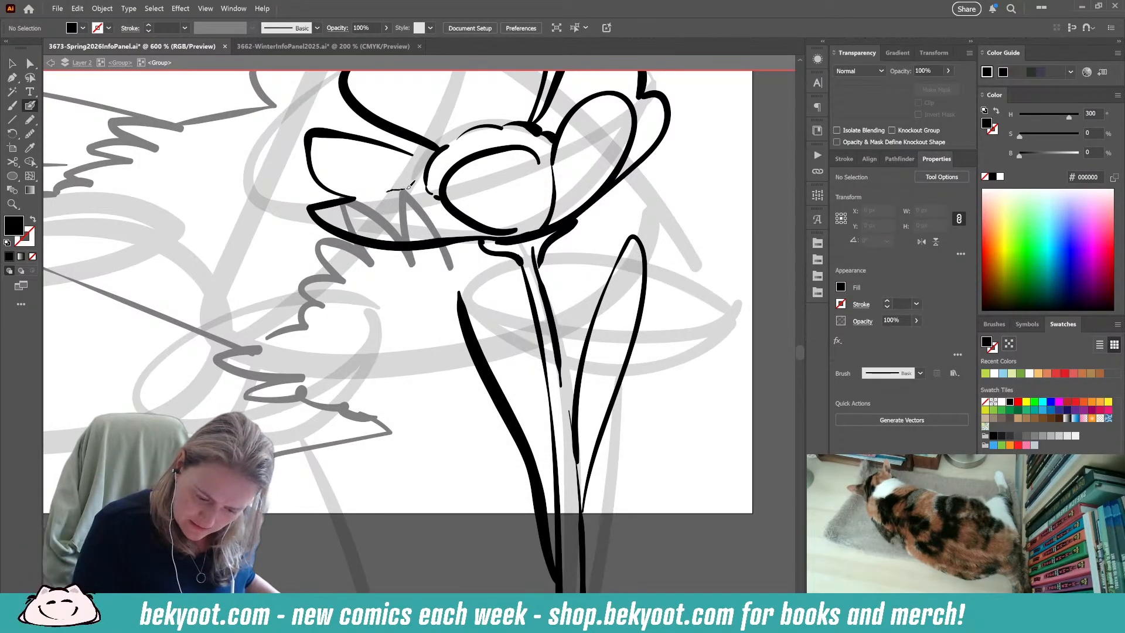
{"action": "key", "text": "ctrl+z"}
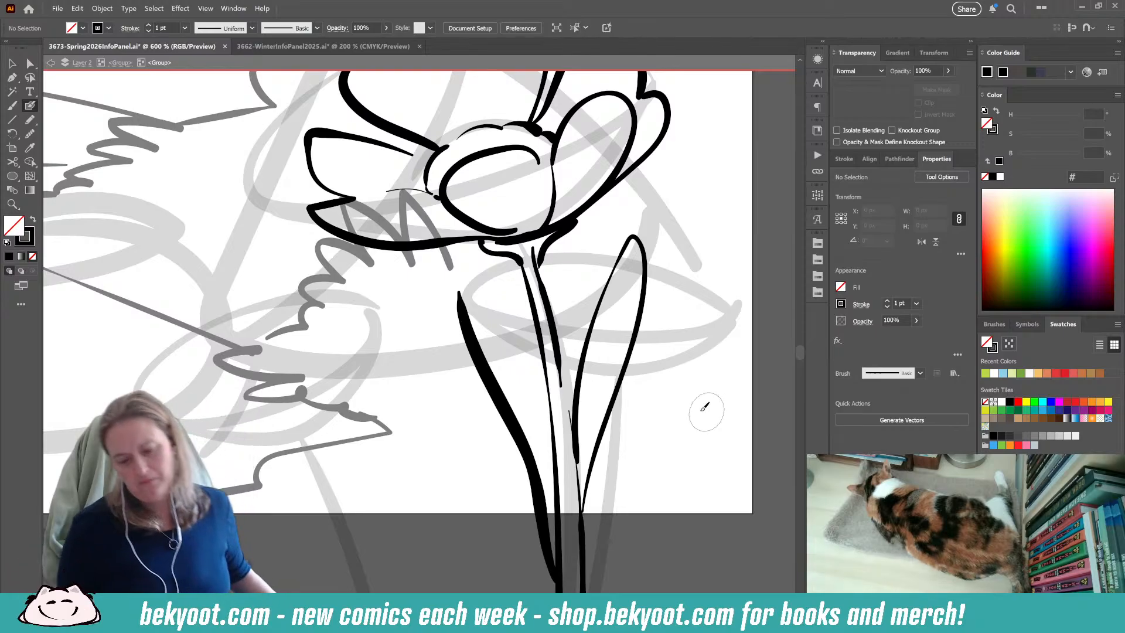
Shrink the inked edge of the leaf left of the stem and move it down to meet the stem's base.
{"action": "left_click_drag", "start_coordinate": [434, 528], "coordinate": [288, 539]}
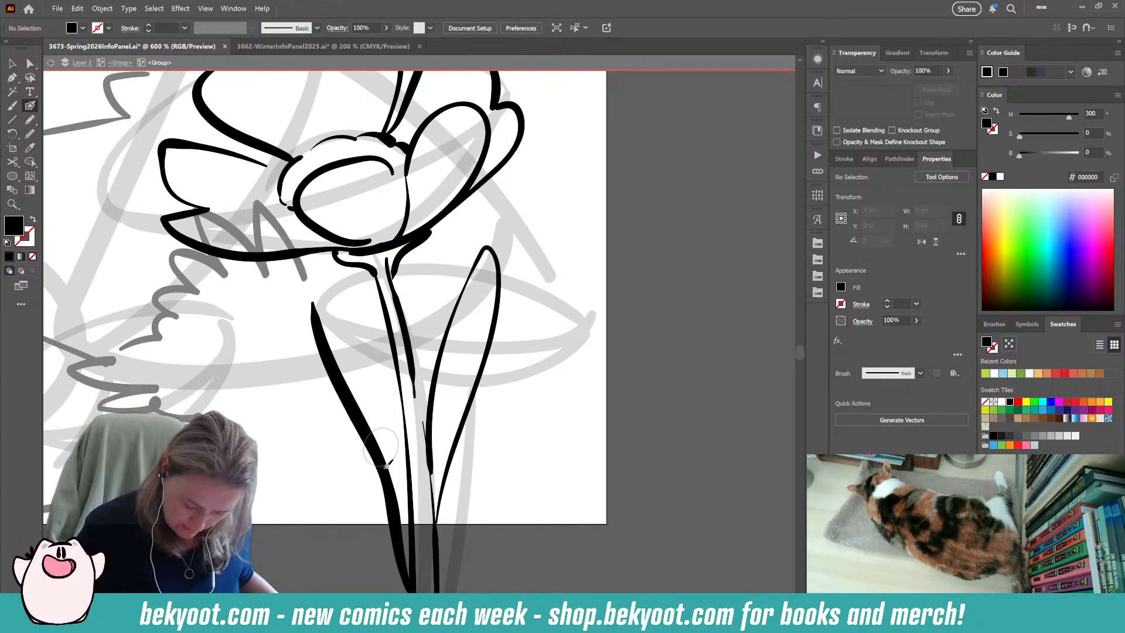
{"action": "left_click", "coordinate": [364, 436], "text": "ctrl"}
{"action": "key", "text": "v"}
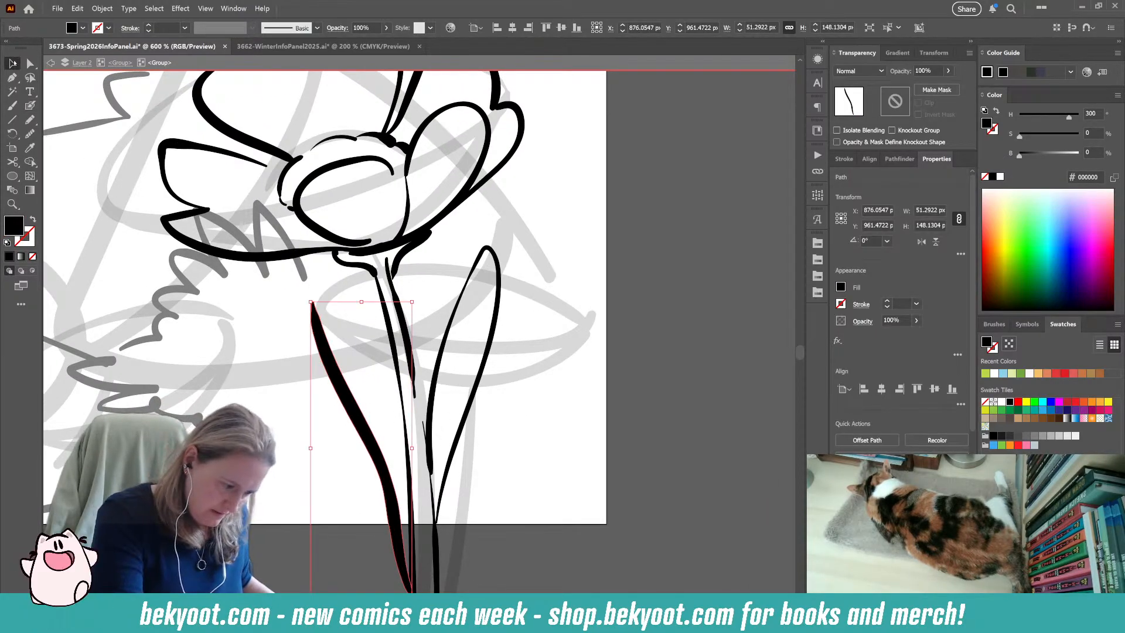
{"action": "left_click_drag", "start_coordinate": [412, 301], "coordinate": [381, 390]}
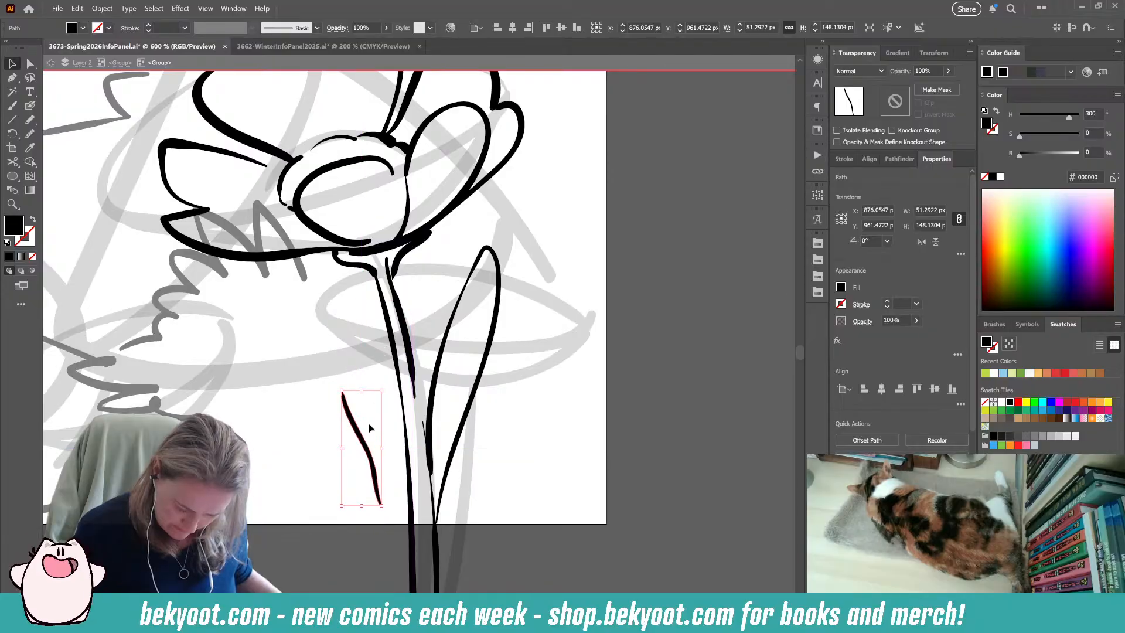
{"action": "left_click_drag", "start_coordinate": [368, 445], "coordinate": [398, 530]}
{"action": "left_click", "coordinate": [378, 445]}
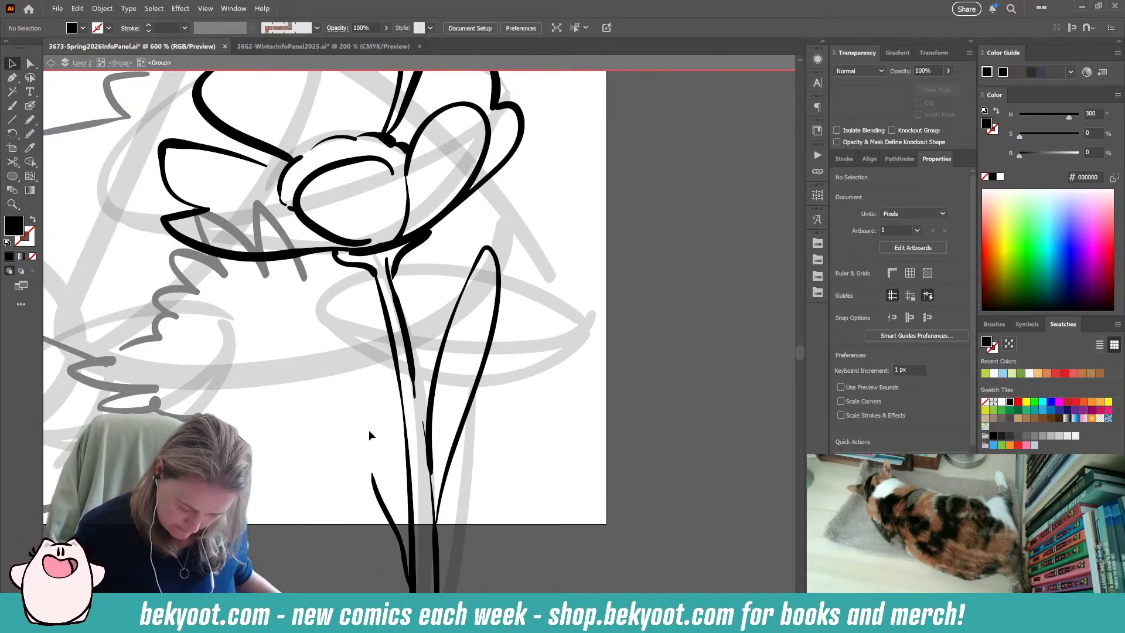
Ink the rest of the left leaf up to a pointed tip and back down along the stem, adding small hairs on the stem.
{"action": "key", "text": "shift+b"}
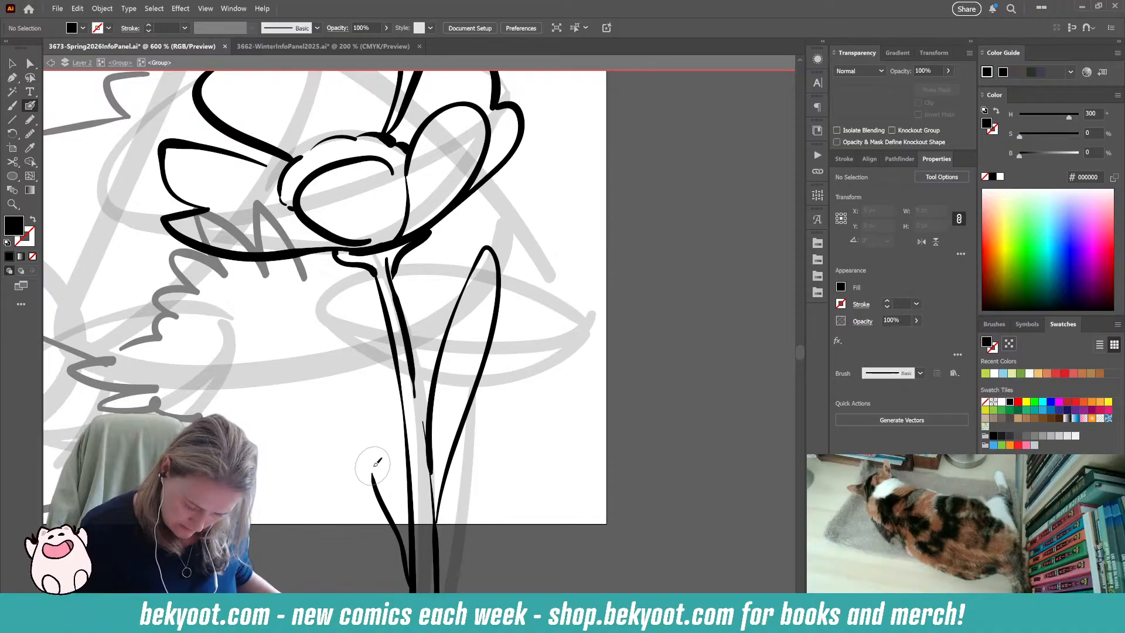
{"action": "left_click_drag", "start_coordinate": [374, 467], "coordinate": [338, 330]}
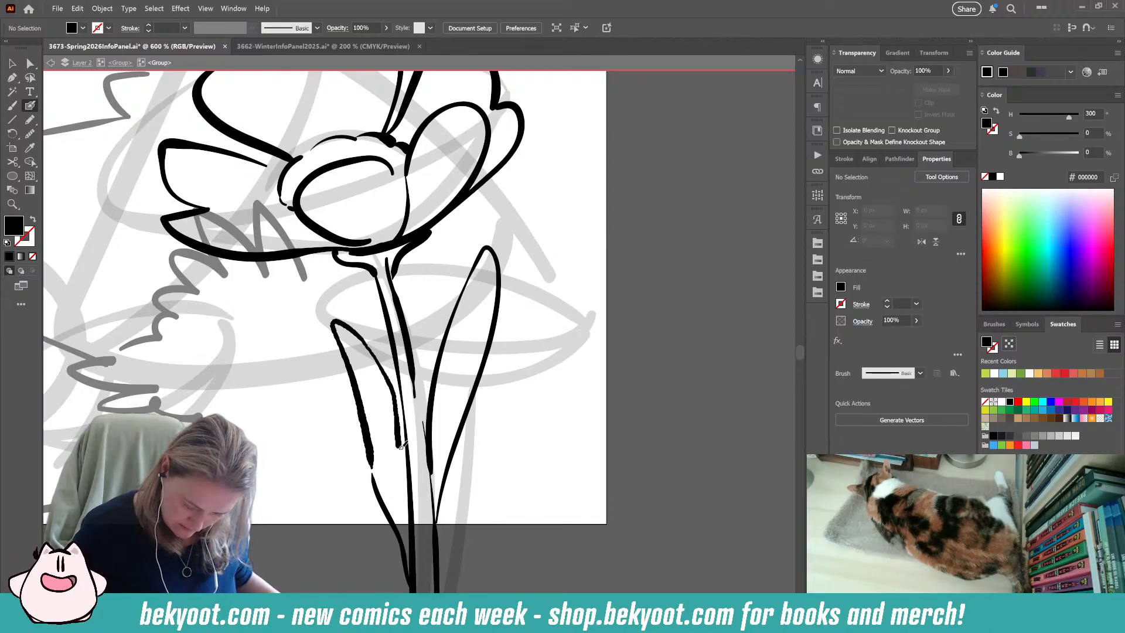
{"action": "key", "text": "shift+x"}
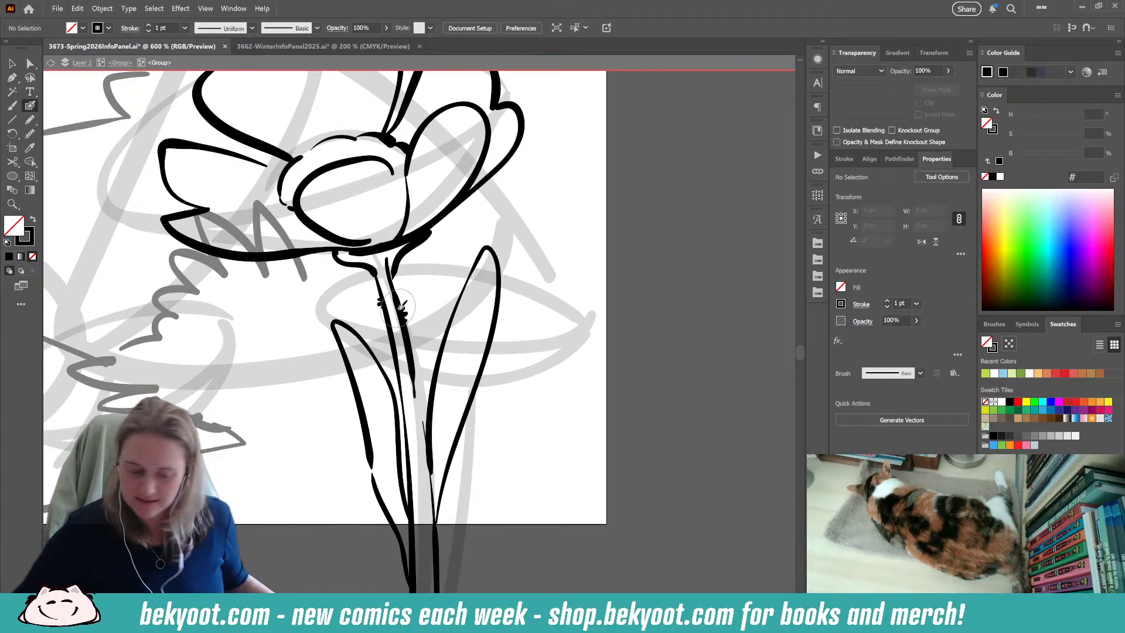
{"action": "key", "text": "ctrl+z"}
Ink the curved upper edge of a second, smaller flower's centre over the sketch, below and left of the finished flower.
{"action": "scroll", "coordinate": [392, 414], "scroll_direction": "down", "scroll_amount": 3}
{"action": "scroll", "coordinate": [365, 402], "scroll_direction": "up", "scroll_amount": 1}
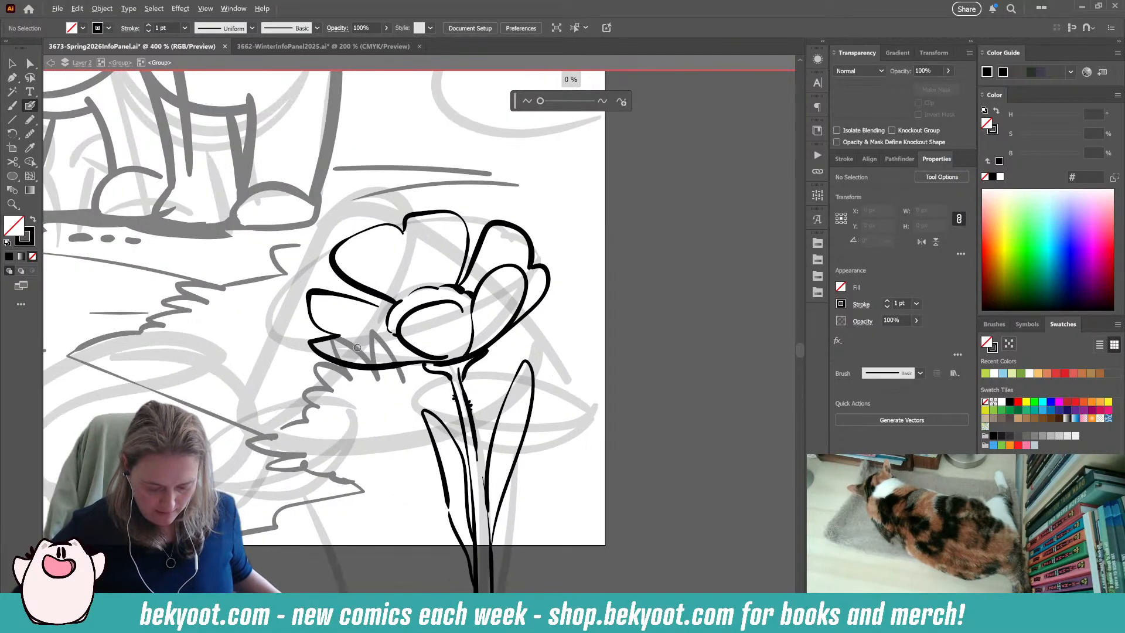
{"action": "scroll", "coordinate": [497, 384], "scroll_direction": "up", "scroll_amount": 1}
{"action": "left_click_drag", "start_coordinate": [496, 384], "coordinate": [477, 446]}
{"action": "left_click_drag", "start_coordinate": [362, 522], "coordinate": [434, 368]}
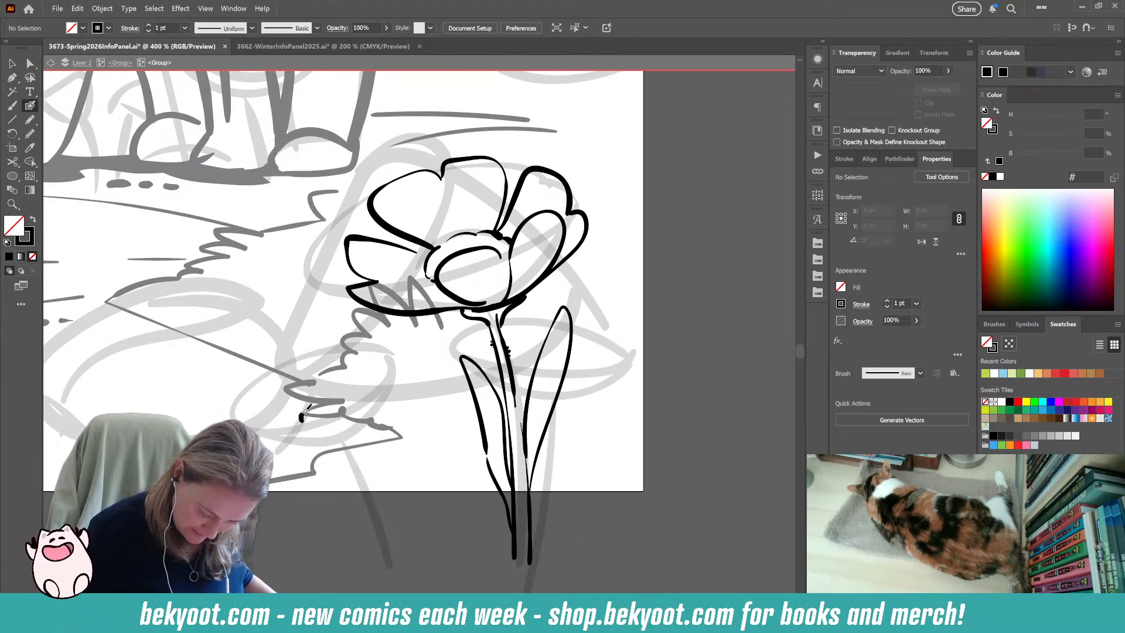
{"action": "left_click_drag", "start_coordinate": [333, 396], "coordinate": [299, 422]}
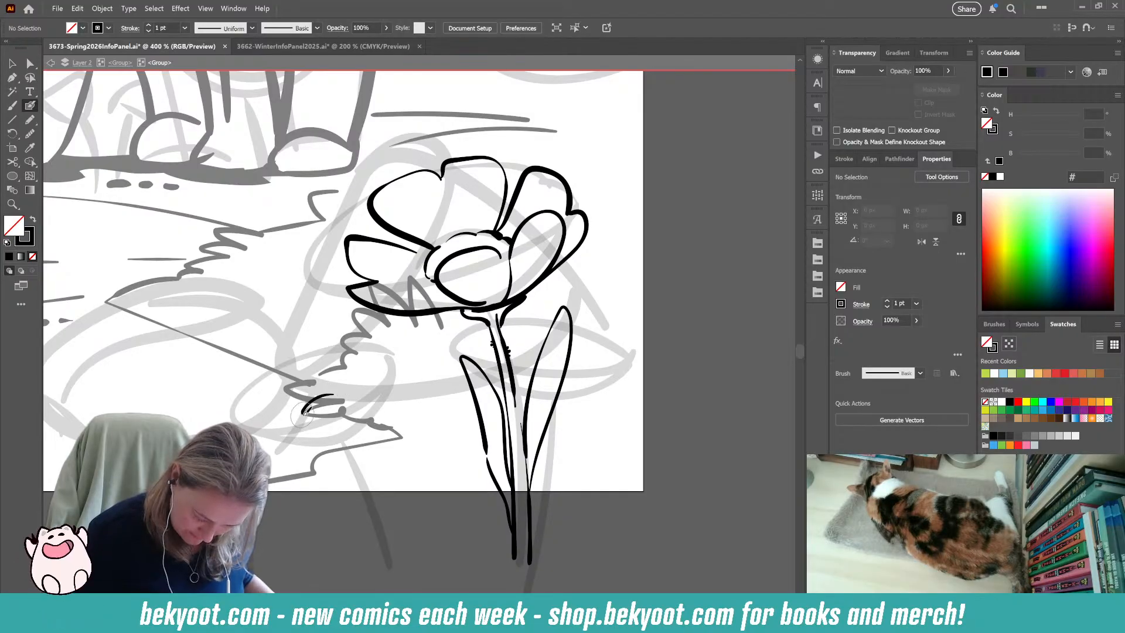
{"action": "left_click_drag", "start_coordinate": [338, 390], "coordinate": [350, 397]}
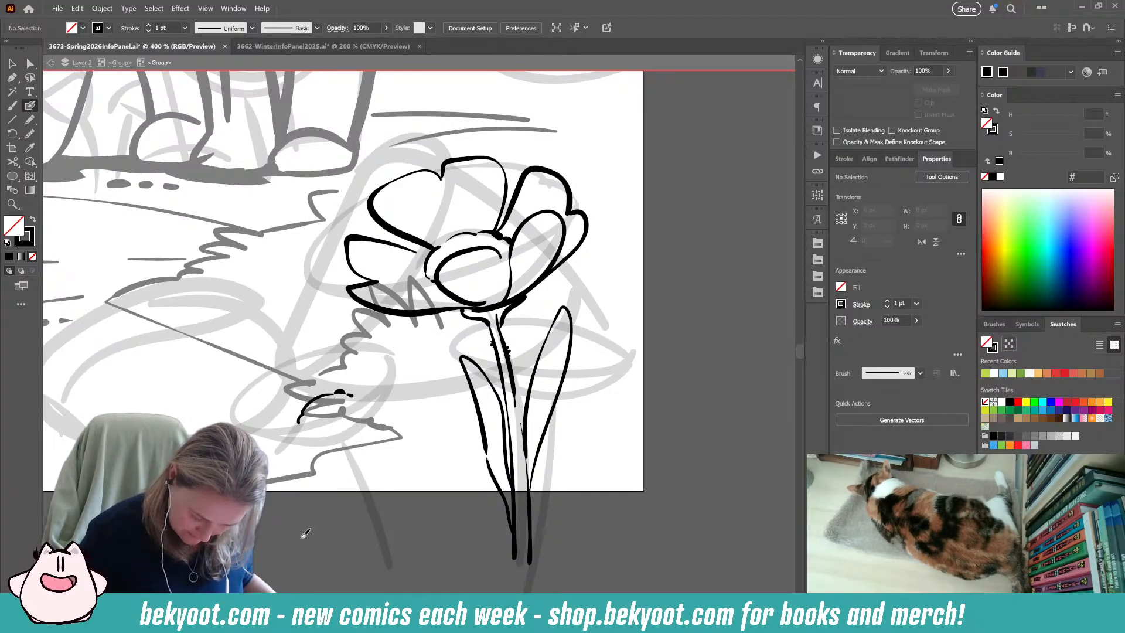
{"action": "left_click_drag", "start_coordinate": [351, 512], "coordinate": [372, 501]}
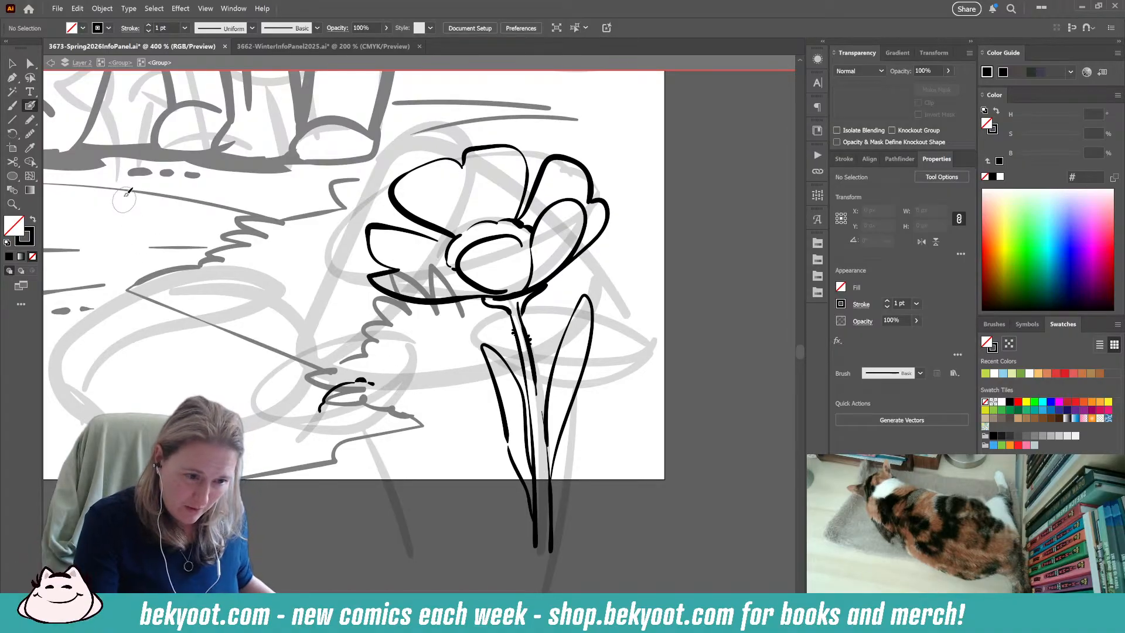
Select the small flower's centre strokes and group them.
{"action": "key", "text": "v"}
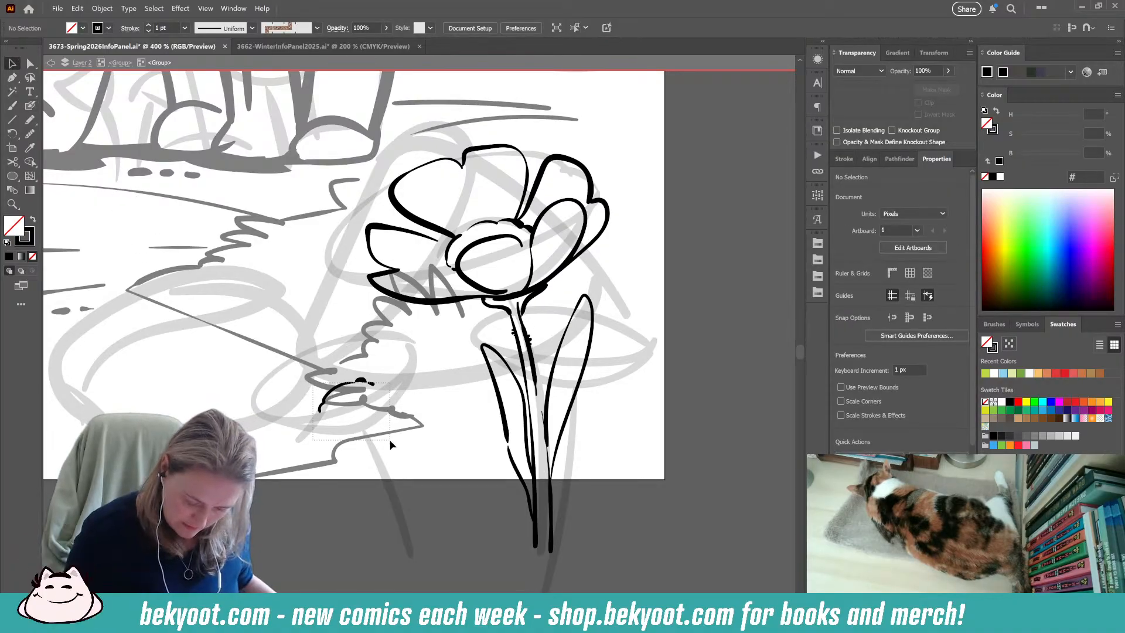
{"action": "left_click", "coordinate": [366, 380]}
{"action": "left_click", "coordinate": [363, 380], "text": "shift"}
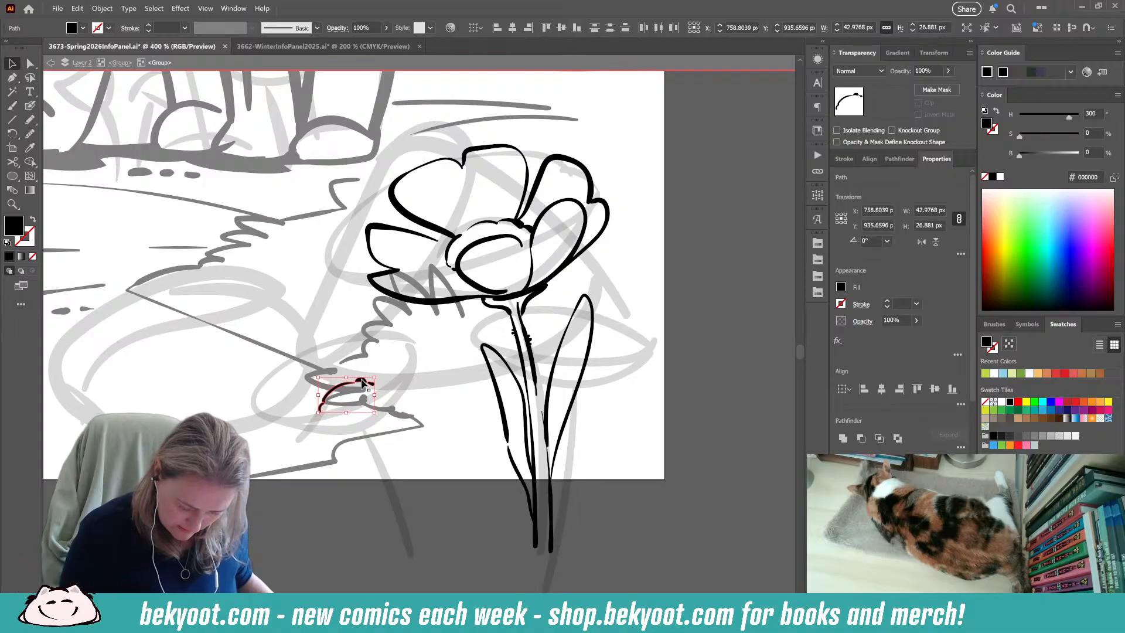
{"action": "key", "text": "ctrl+g"}
{"action": "left_click", "coordinate": [321, 527]}
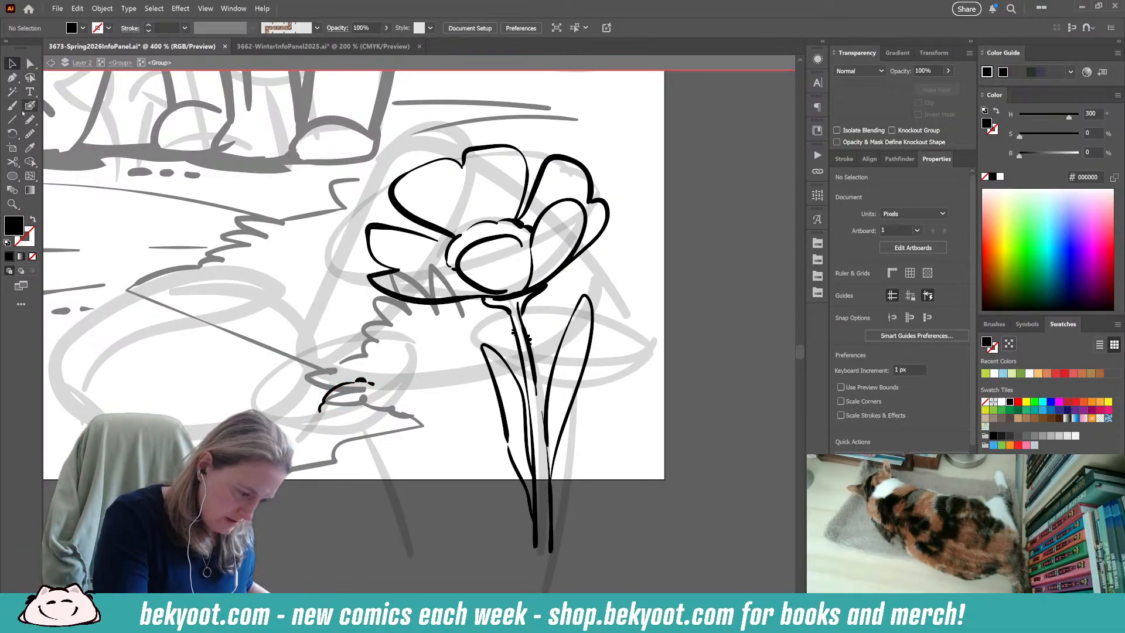
Lasso all the strokes of the large flower, including its stem and leaves, and group them.
{"action": "left_click", "coordinate": [30, 77]}
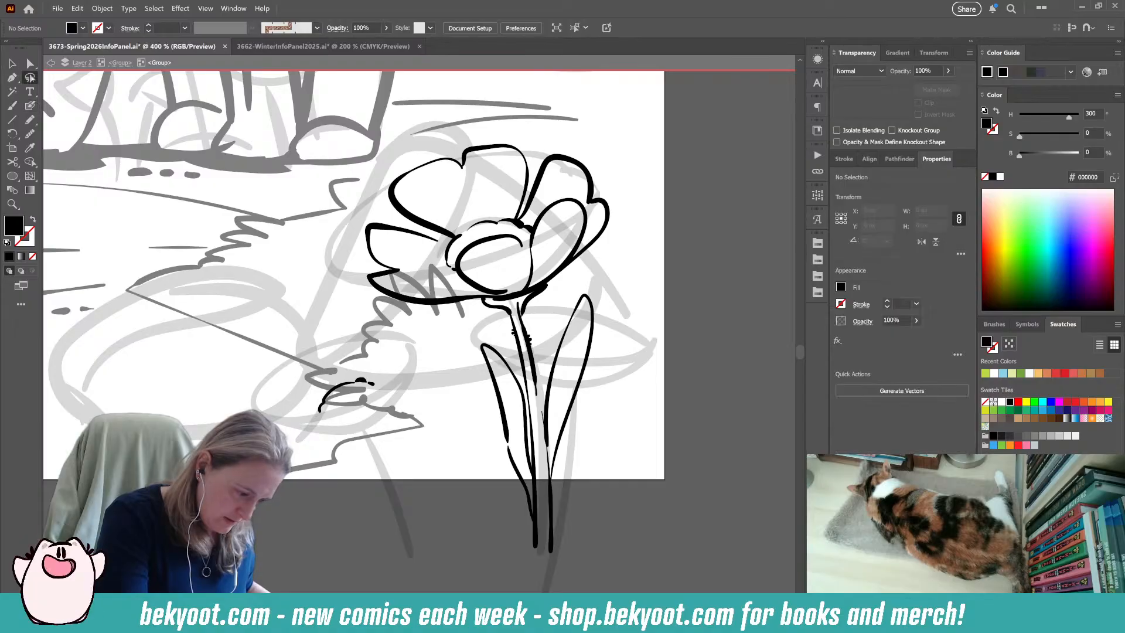
{"action": "left_click", "coordinate": [626, 154]}
{"action": "mouse_move", "coordinate": [372, 327]}
{"action": "left_mouse_down"}
{"action": "mouse_move", "coordinate": [455, 408]}
{"action": "mouse_move", "coordinate": [478, 548]}
{"action": "mouse_move", "coordinate": [586, 567]}
{"action": "mouse_move", "coordinate": [653, 371]}
{"action": "mouse_move", "coordinate": [629, 179]}
{"action": "mouse_move", "coordinate": [615, 156]}
{"action": "left_mouse_up"}
{"action": "key", "text": "ctrl+g"}
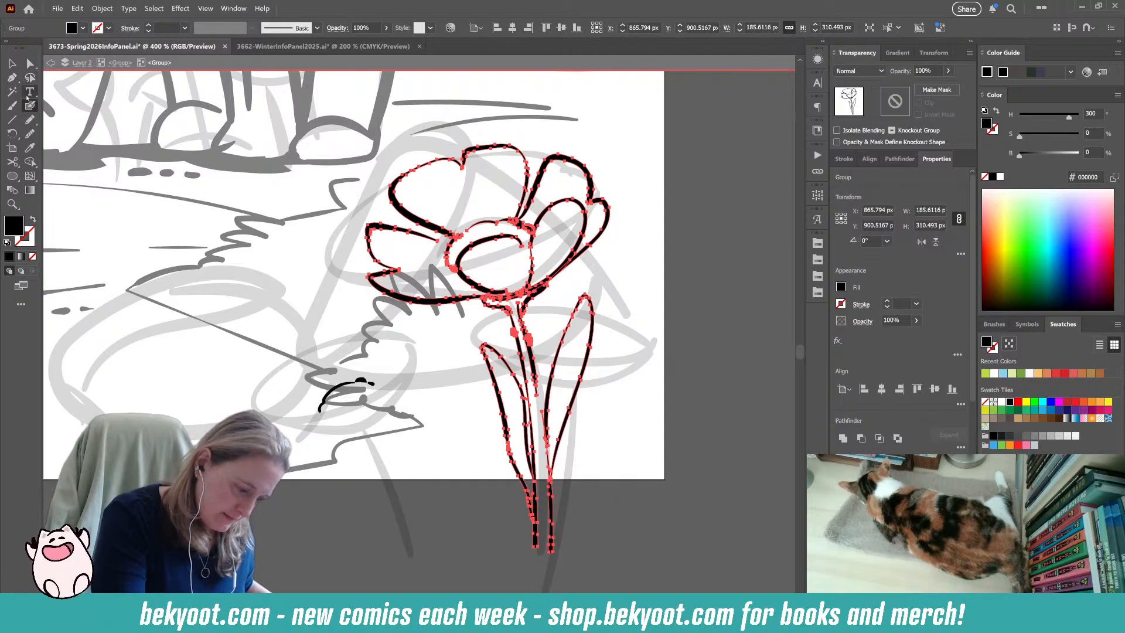
Isolate the small flower's group and ink its two left petals and the near side of its upper petal.
{"action": "left_click", "coordinate": [13, 62]}
{"action": "left_click", "coordinate": [338, 389]}
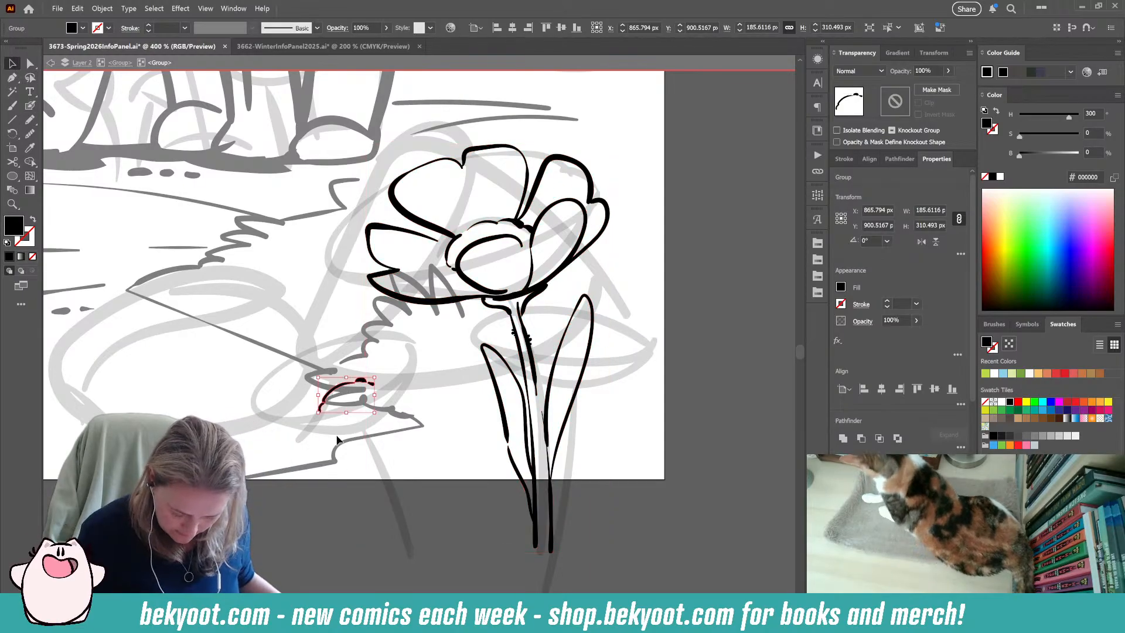
{"action": "double_click", "coordinate": [337, 400]}
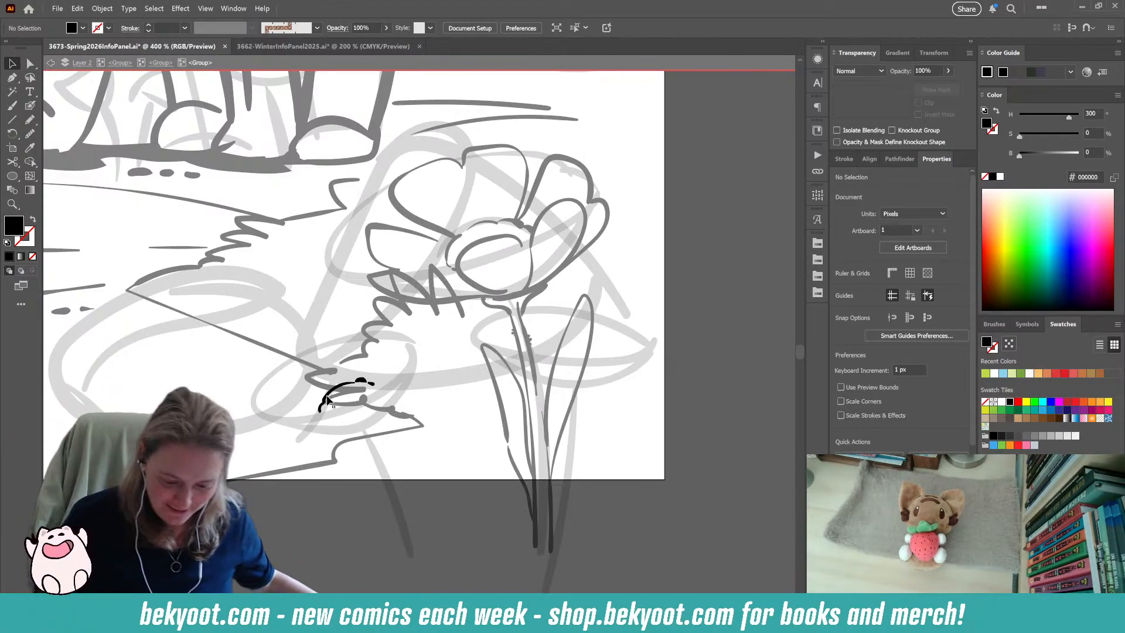
{"action": "key", "text": "shift+b"}
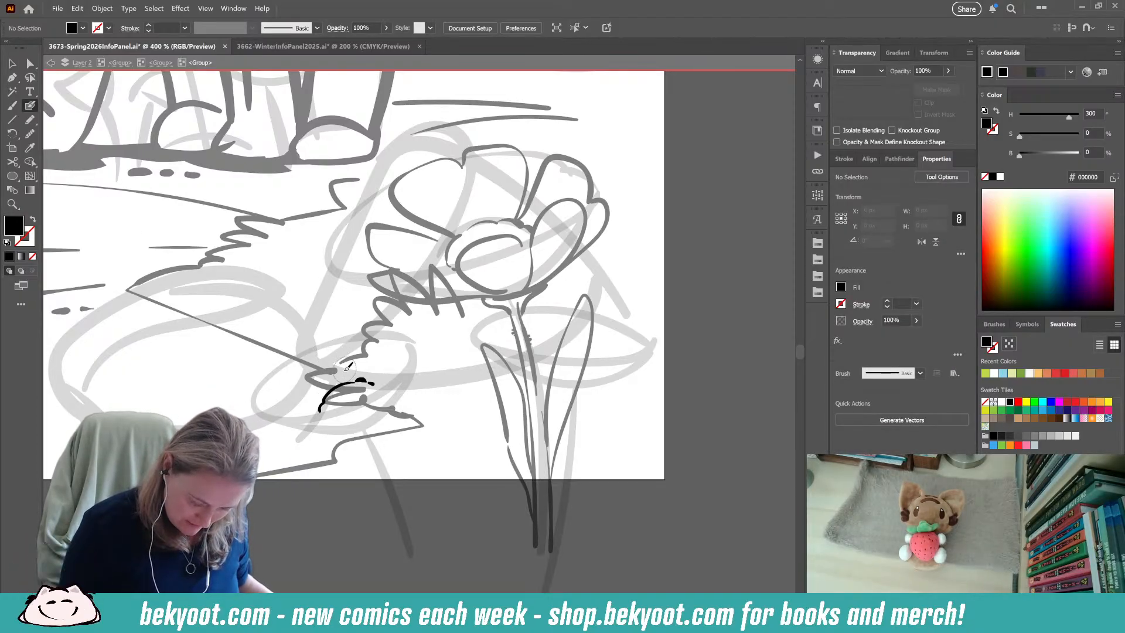
{"action": "left_click_drag", "start_coordinate": [344, 380], "coordinate": [320, 342]}
{"action": "key", "text": "shift+x"}
{"action": "mouse_move", "coordinate": [282, 374]}
{"action": "left_mouse_down"}
{"action": "mouse_move", "coordinate": [258, 389]}
{"action": "mouse_move", "coordinate": [256, 405]}
{"action": "mouse_move", "coordinate": [269, 418]}
{"action": "mouse_move", "coordinate": [313, 414]}
{"action": "mouse_move", "coordinate": [275, 420]}
{"action": "mouse_move", "coordinate": [301, 426]}
{"action": "left_mouse_up"}
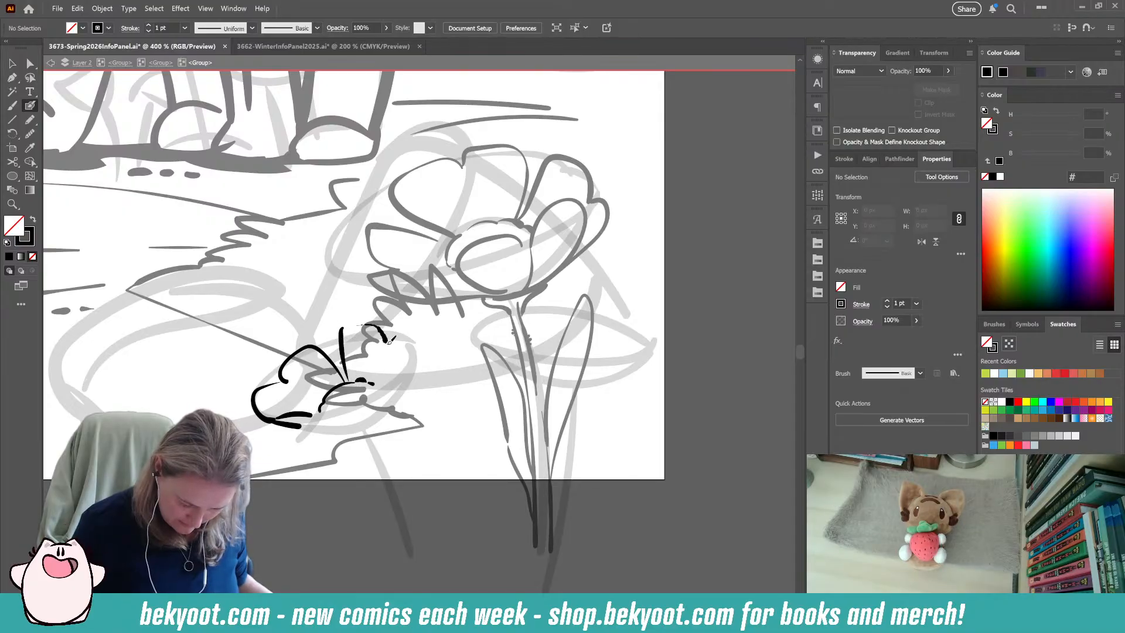
{"action": "left_click_drag", "start_coordinate": [348, 374], "coordinate": [361, 328]}
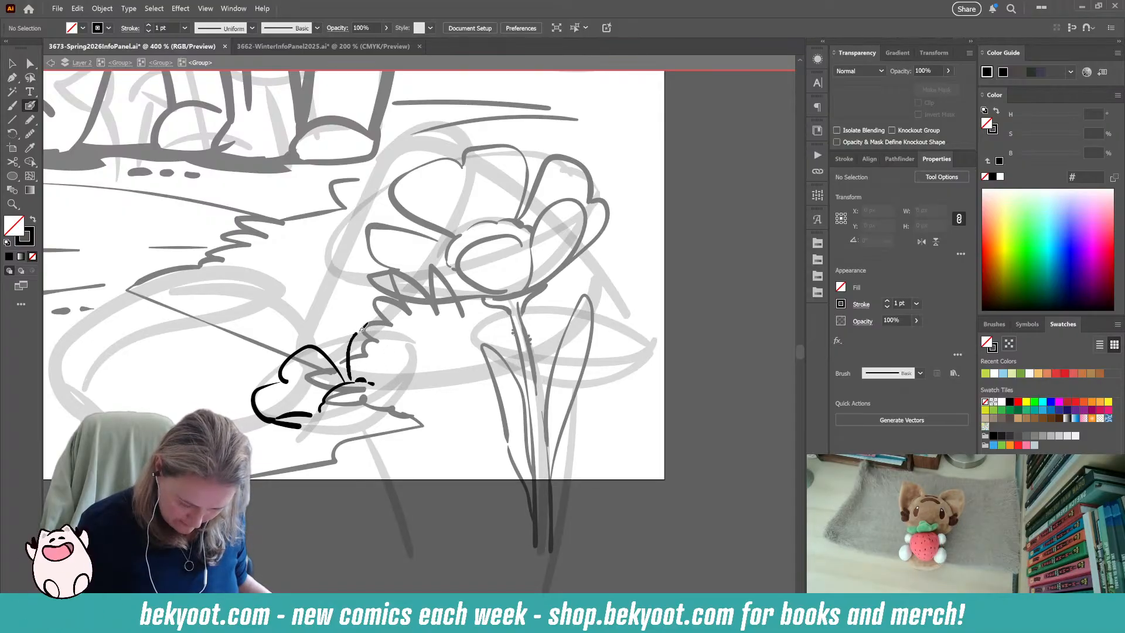
Ink the small flower's right petal down to its underside and outline the front petal below the centre.
{"action": "mouse_move", "coordinate": [424, 364]}
{"action": "left_mouse_down"}
{"action": "mouse_move", "coordinate": [447, 398]}
{"action": "mouse_move", "coordinate": [424, 417]}
{"action": "left_mouse_up"}
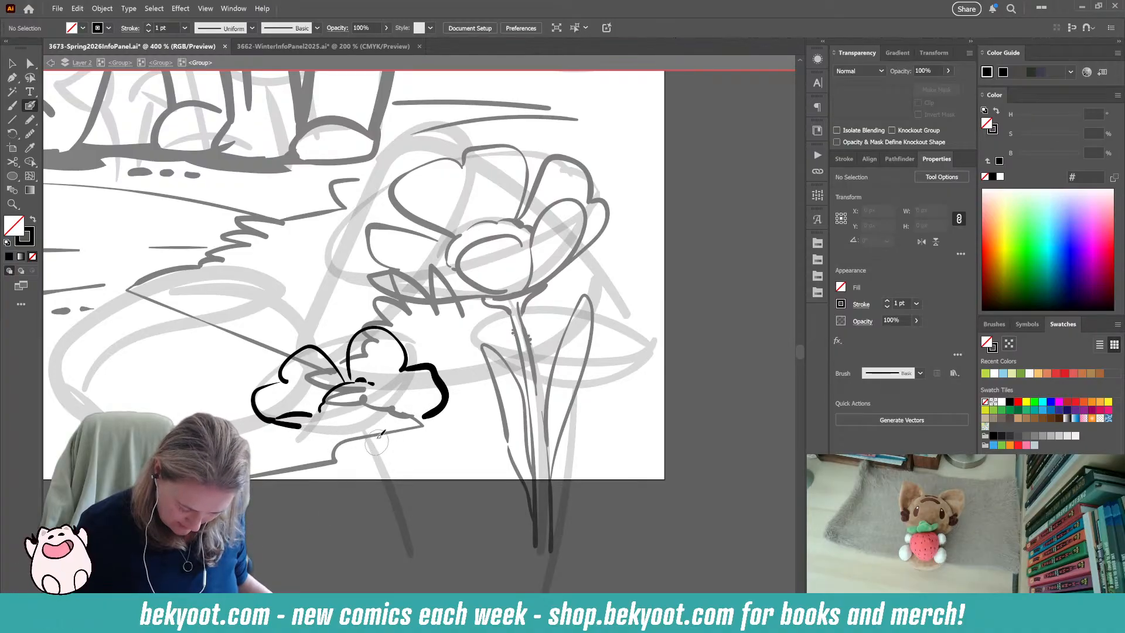
{"action": "mouse_move", "coordinate": [334, 408]}
{"action": "left_mouse_down"}
{"action": "mouse_move", "coordinate": [394, 408]}
{"action": "mouse_move", "coordinate": [355, 433]}
{"action": "left_mouse_up"}
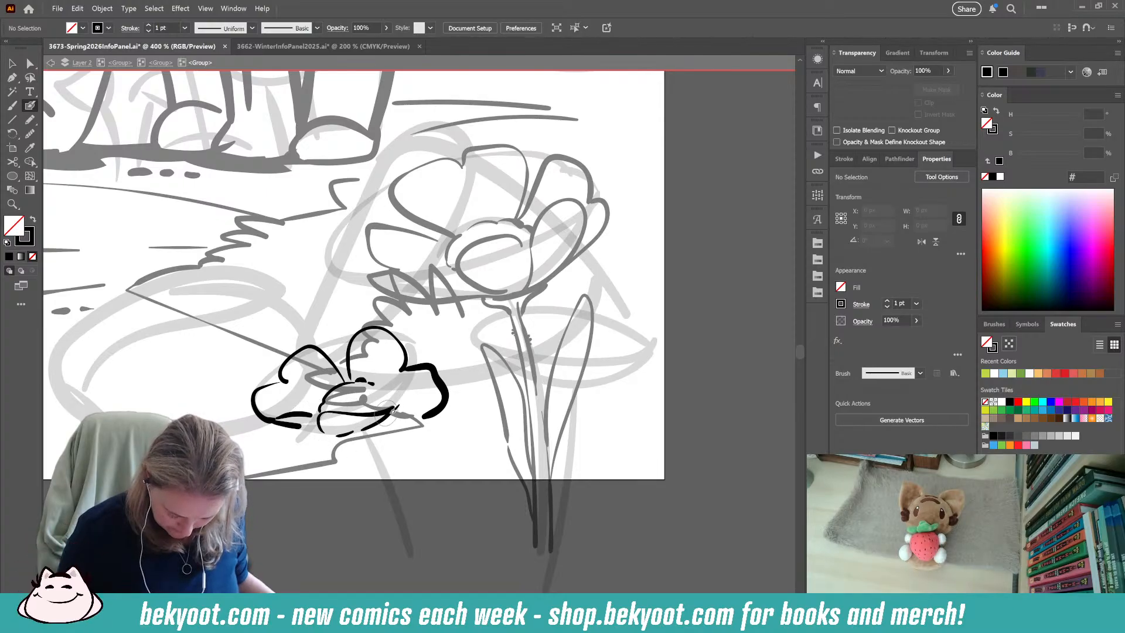
{"action": "left_click_drag", "start_coordinate": [421, 416], "coordinate": [387, 411]}
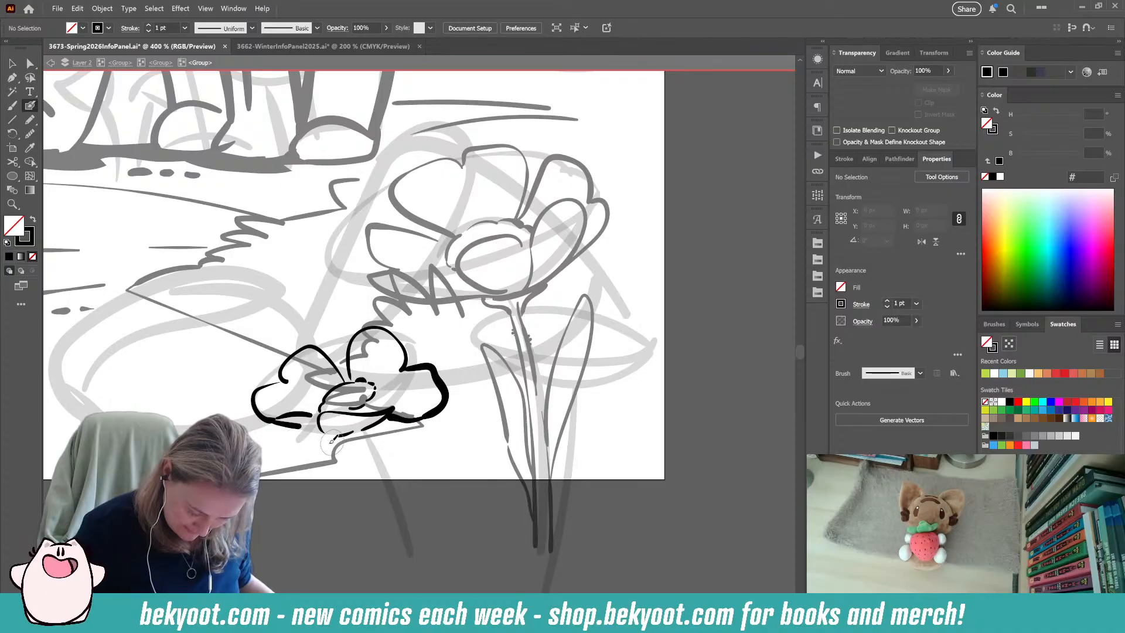
Delete the thick lower edge of the small flower's lower-left petal and redraw it with thinner strokes.
{"action": "left_click", "coordinate": [289, 425], "text": "ctrl"}
{"action": "key", "text": "Delete"}
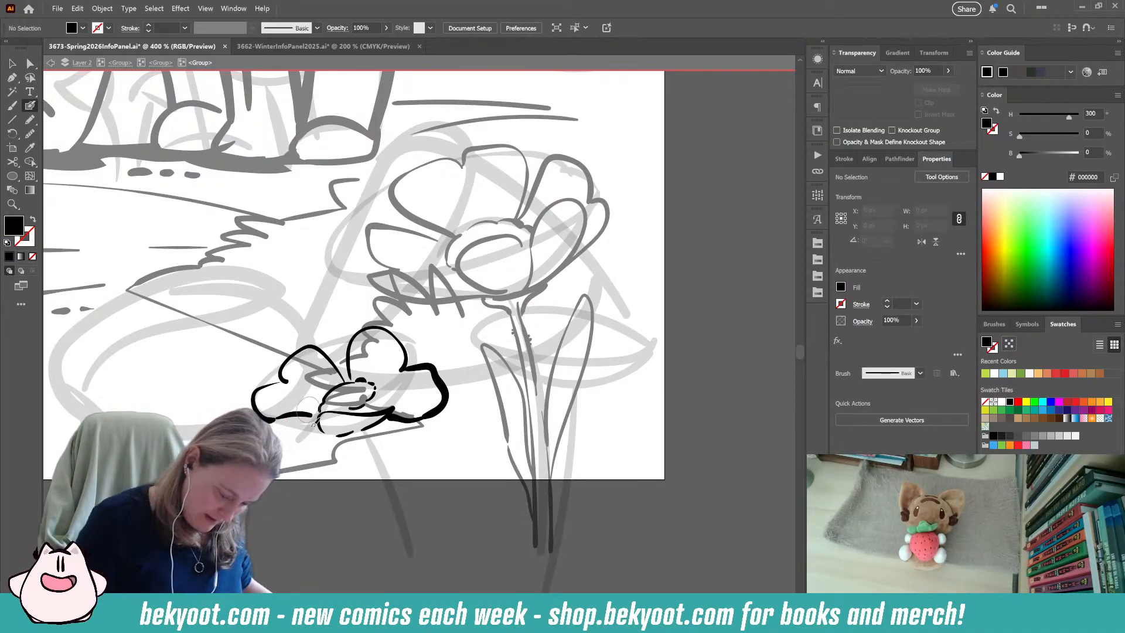
{"action": "key", "text": "shift+x"}
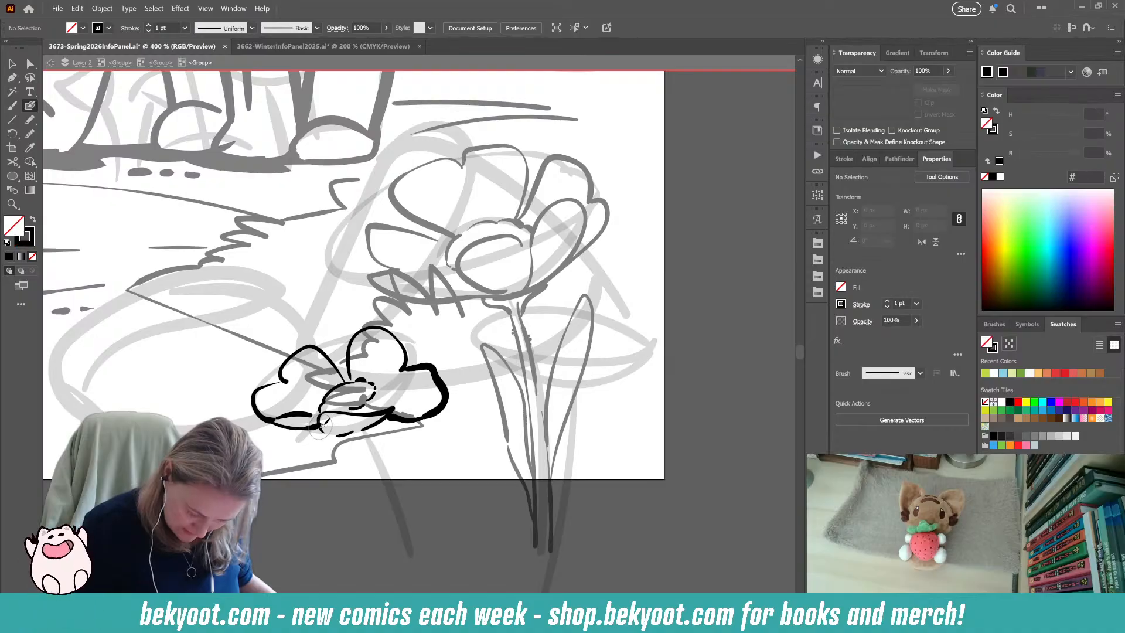
Ink the left end and upper edge of the small flower's front petal beneath the flower centre.
{"action": "mouse_move", "coordinate": [324, 426]}
{"action": "left_mouse_down"}
{"action": "mouse_move", "coordinate": [266, 420]}
{"action": "mouse_move", "coordinate": [330, 424]}
{"action": "left_mouse_up"}
{"action": "left_click", "coordinate": [356, 482], "text": "ctrl"}
{"action": "left_click_drag", "start_coordinate": [364, 462], "coordinate": [386, 485]}
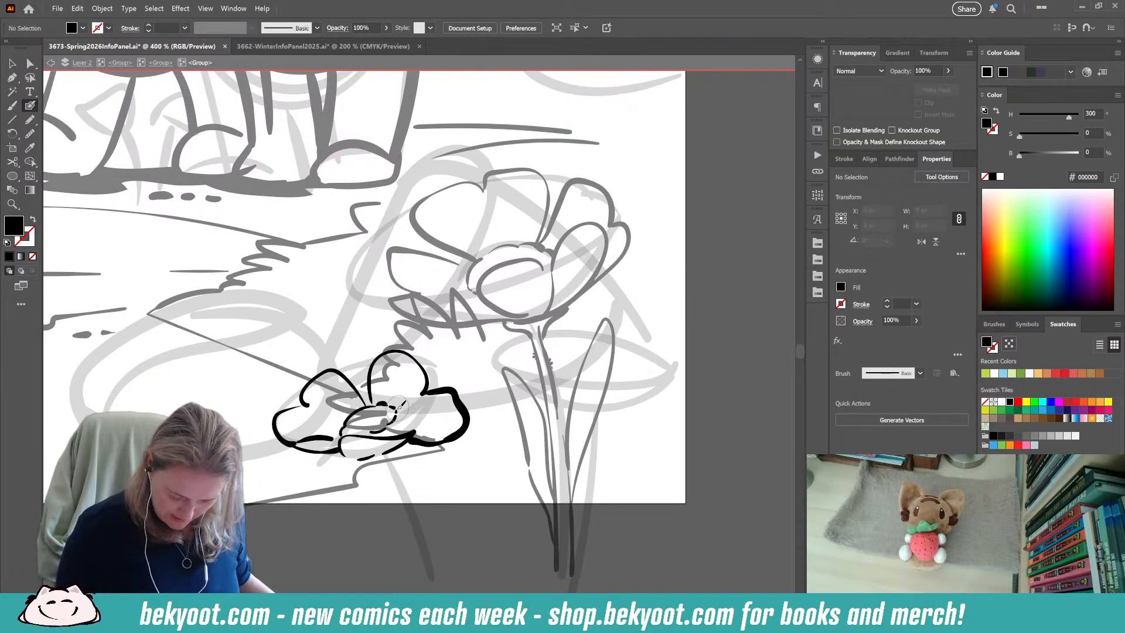
{"action": "key", "text": "shift+x"}
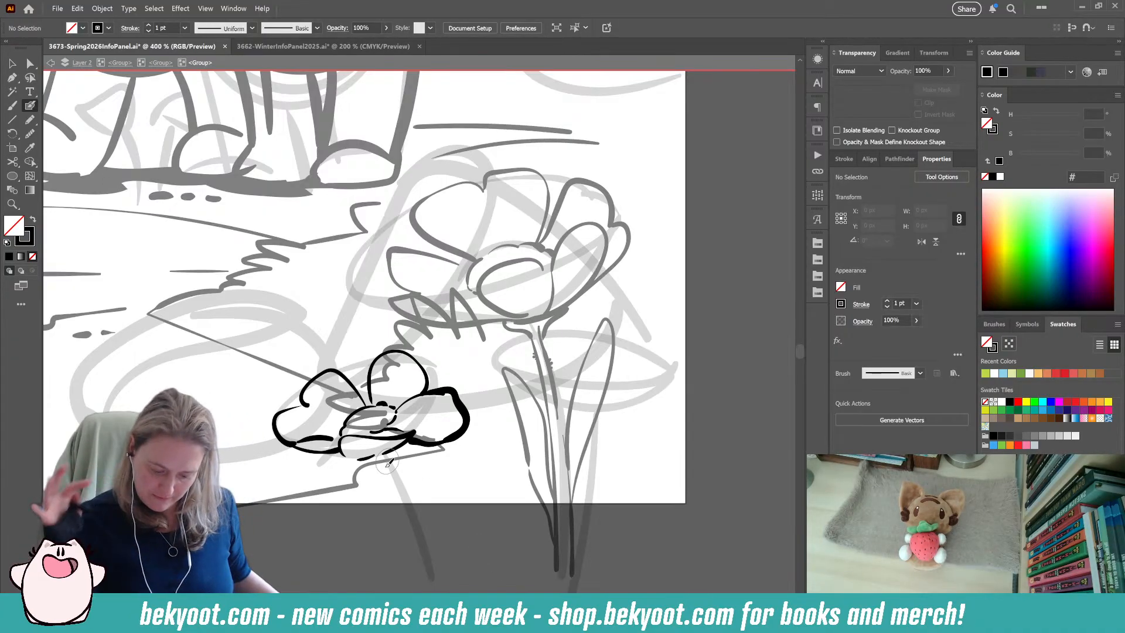
{"action": "mouse_move", "coordinate": [385, 424]}
{"action": "left_mouse_down"}
{"action": "mouse_move", "coordinate": [414, 424]}
{"action": "mouse_move", "coordinate": [398, 433]}
{"action": "left_mouse_up"}
{"action": "left_click", "coordinate": [395, 514], "text": "ctrl"}
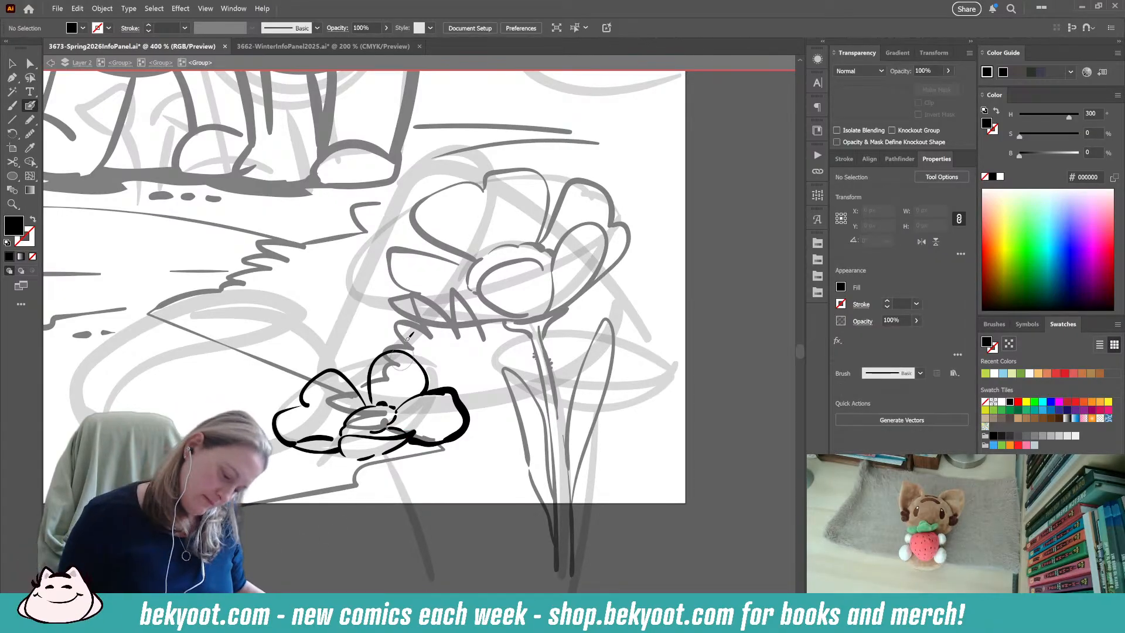
{"action": "left_click", "coordinate": [332, 438], "text": "ctrl"}
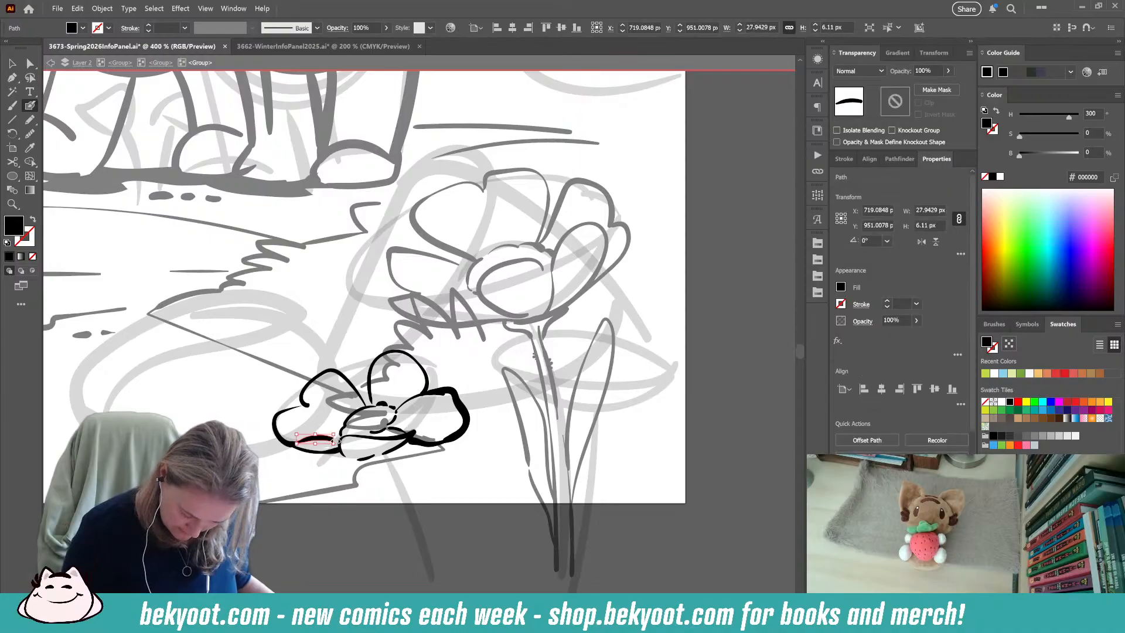
{"action": "left_click", "coordinate": [325, 488], "text": "ctrl"}
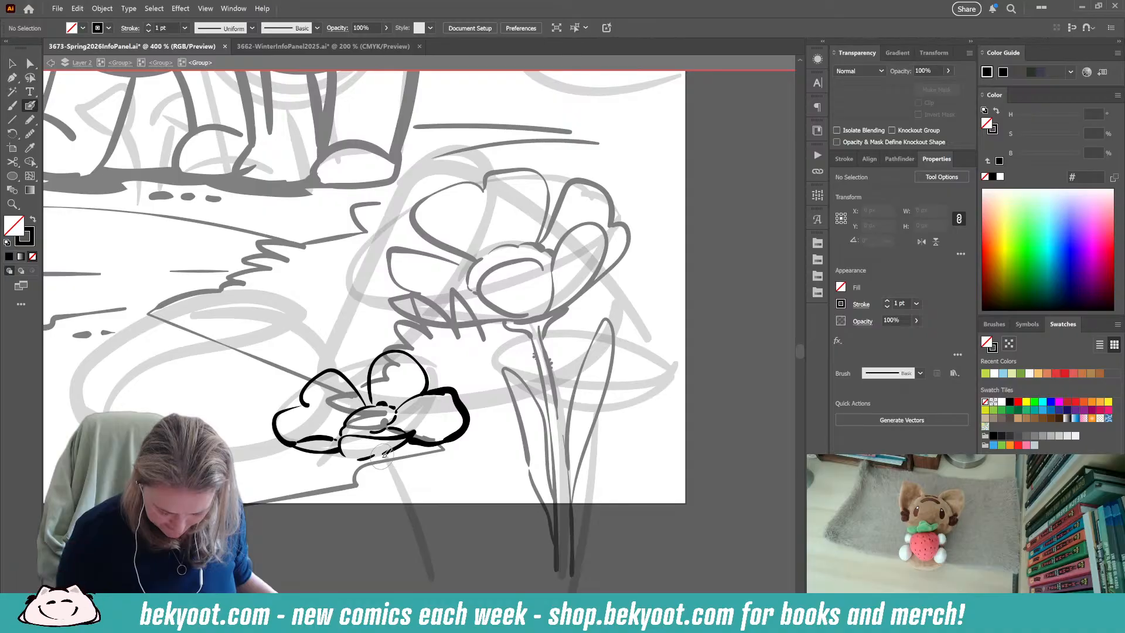
Ink the small flower's stem as two downward lines with short hair marks near the top.
{"action": "left_click_drag", "start_coordinate": [388, 462], "coordinate": [415, 538]}
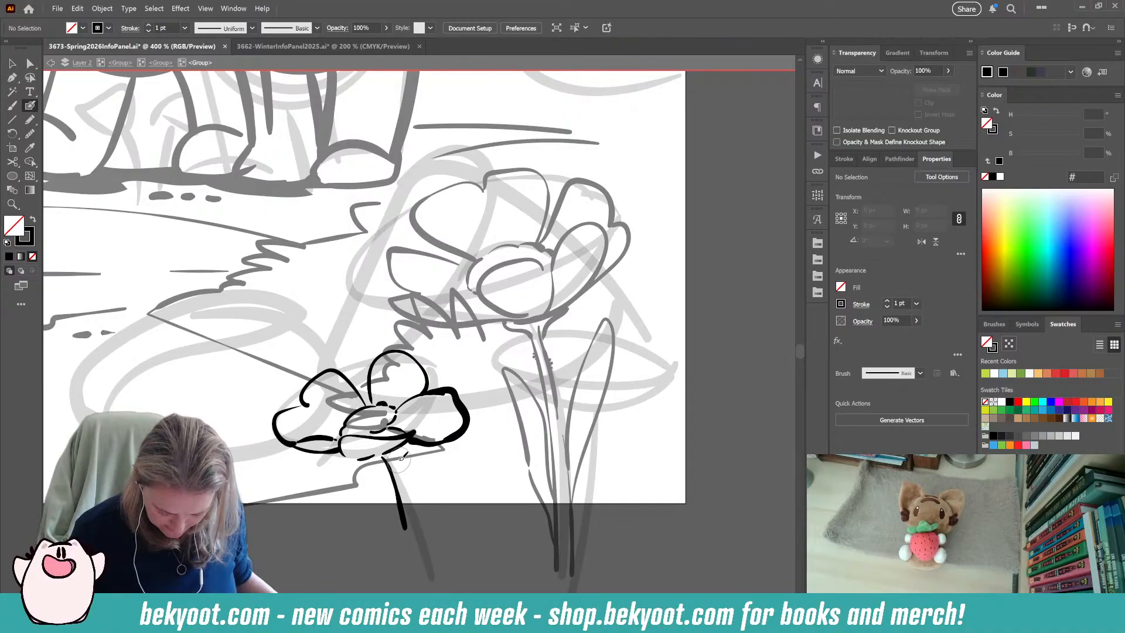
{"action": "left_click_drag", "start_coordinate": [403, 468], "coordinate": [420, 527]}
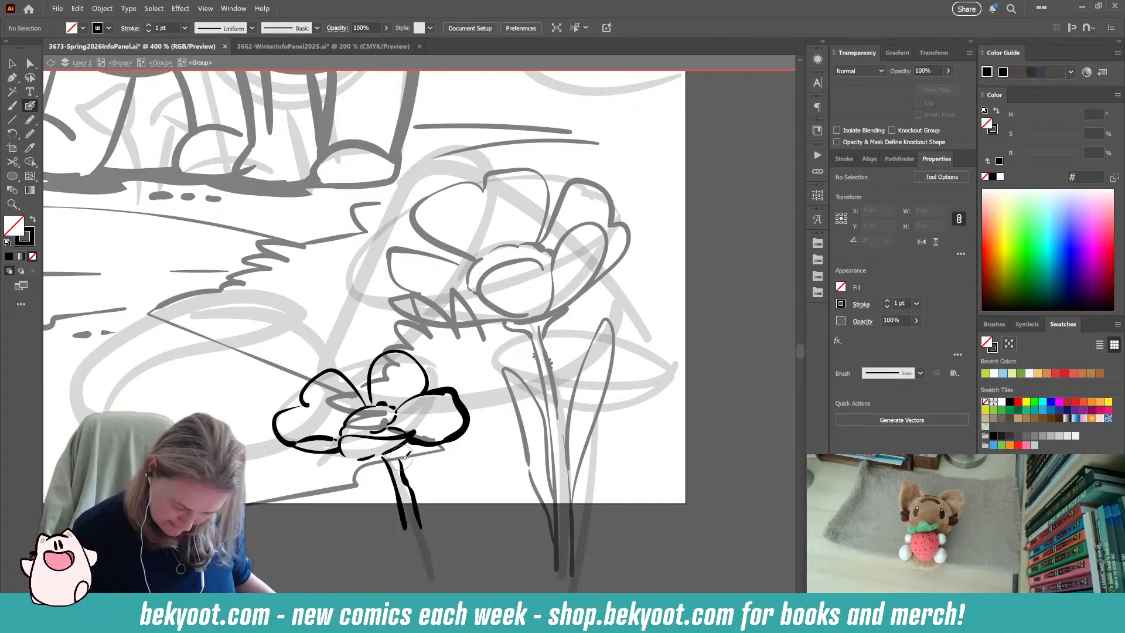
{"action": "right_click", "coordinate": [383, 456]}
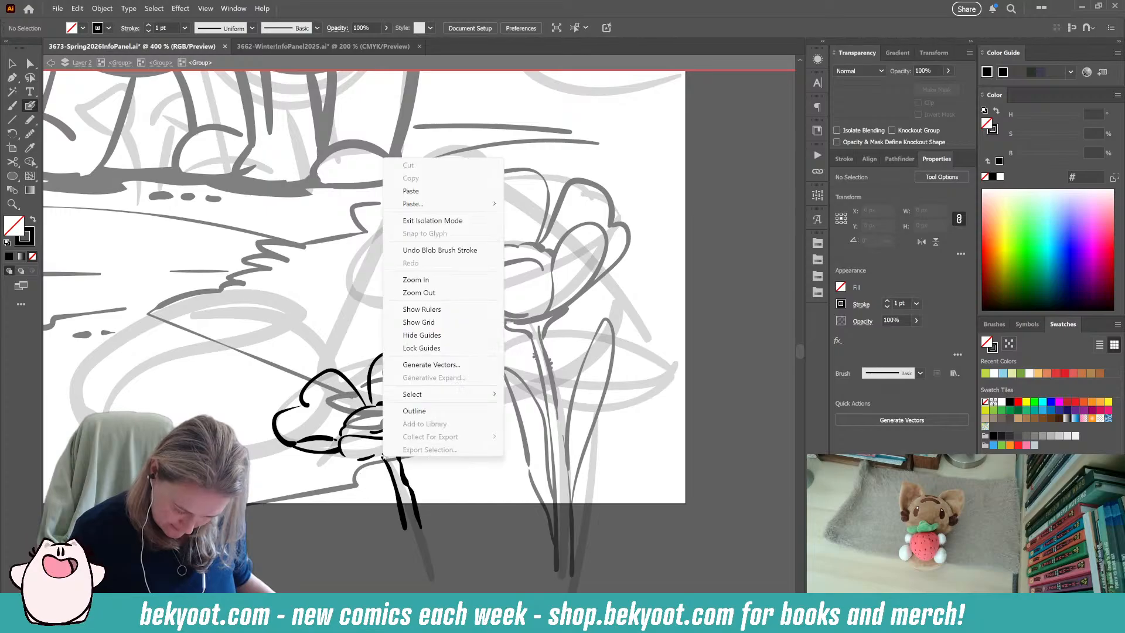
{"action": "left_click", "coordinate": [361, 546]}
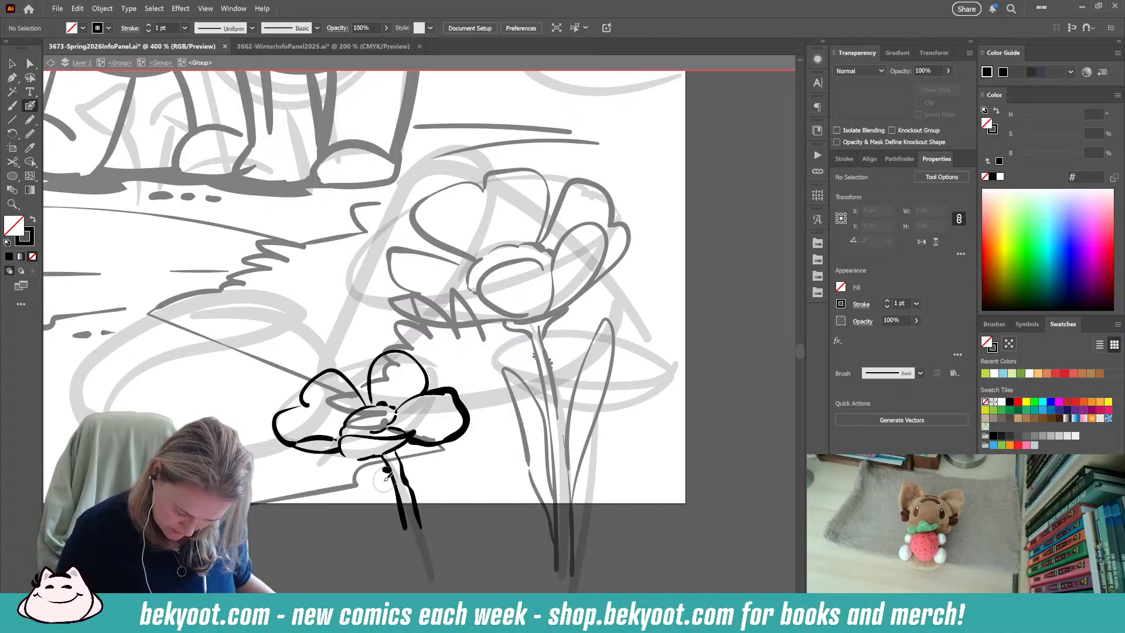
{"action": "mouse_move", "coordinate": [402, 469]}
{"action": "left_mouse_down"}
{"action": "mouse_move", "coordinate": [385, 469]}
{"action": "mouse_move", "coordinate": [388, 478]}
{"action": "mouse_move", "coordinate": [405, 466]}
{"action": "left_mouse_up"}
{"action": "key", "text": "ctrl+z"}
{"action": "key", "text": "ctrl+z"}
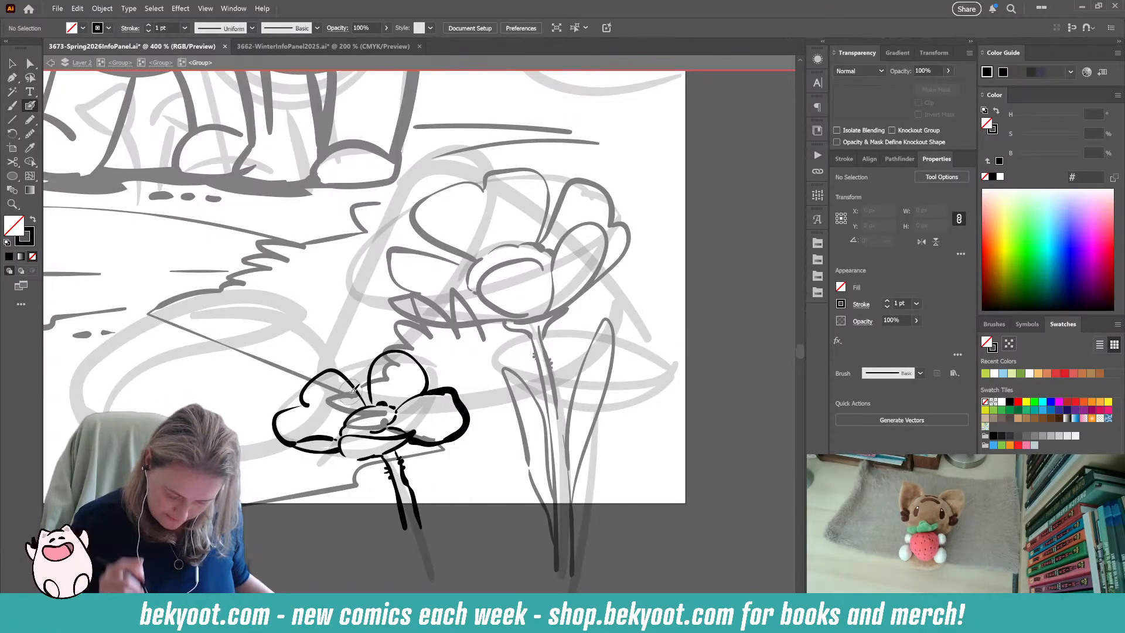
Delete the short stroke left of the small flower's centre and ink the centre's lower edge with finer marks.
{"action": "left_click_drag", "start_coordinate": [344, 435], "coordinate": [341, 428]}
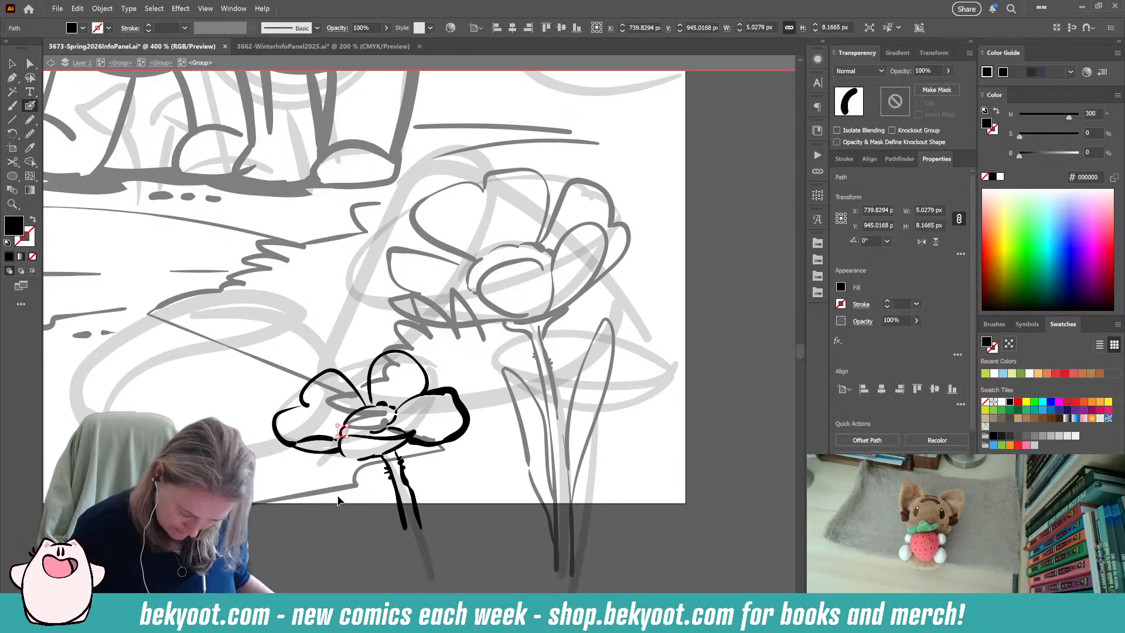
{"action": "key", "text": "ctrl+z"}
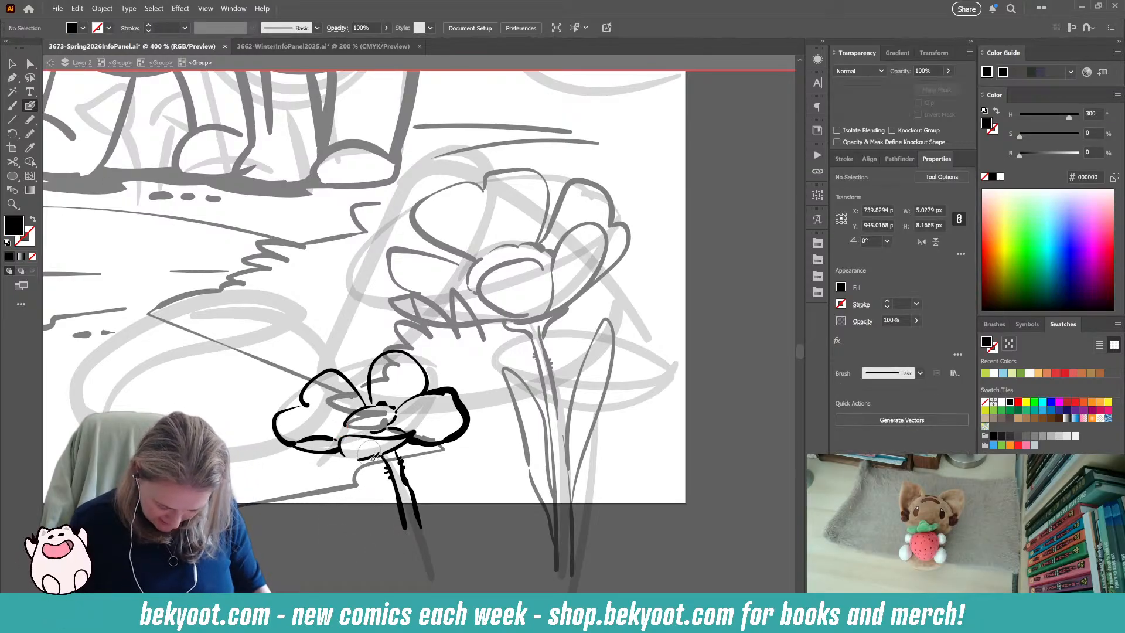
{"action": "key", "text": "shift+x"}
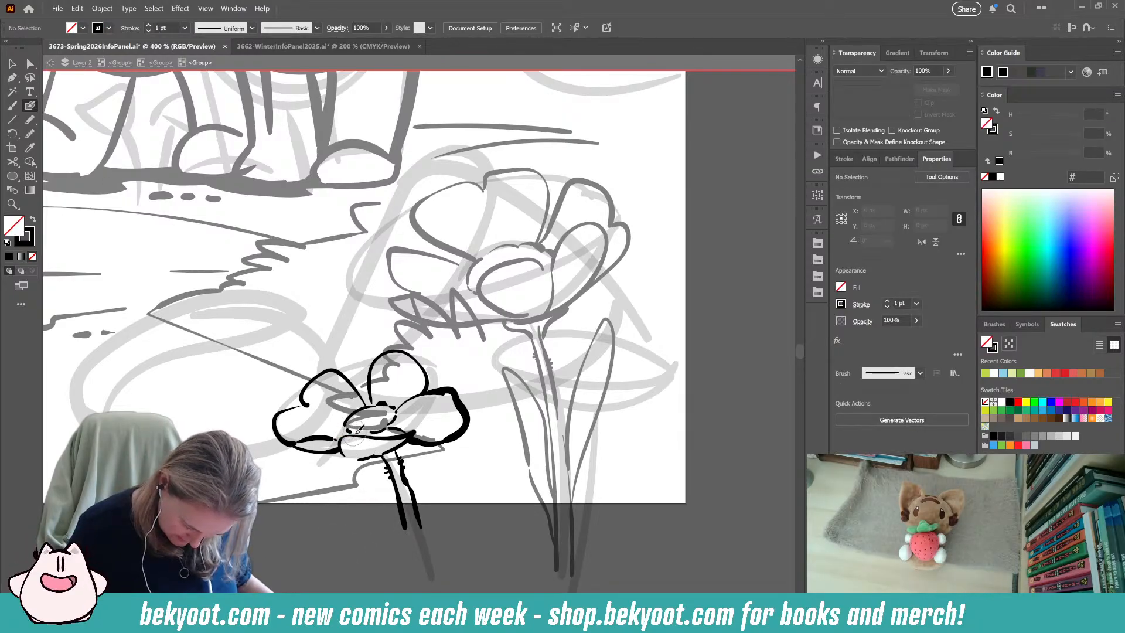
Ink an upright pointed leaf to the right of the small flower's stem, undoing the first attempt.
{"action": "left_click_drag", "start_coordinate": [444, 567], "coordinate": [401, 587]}
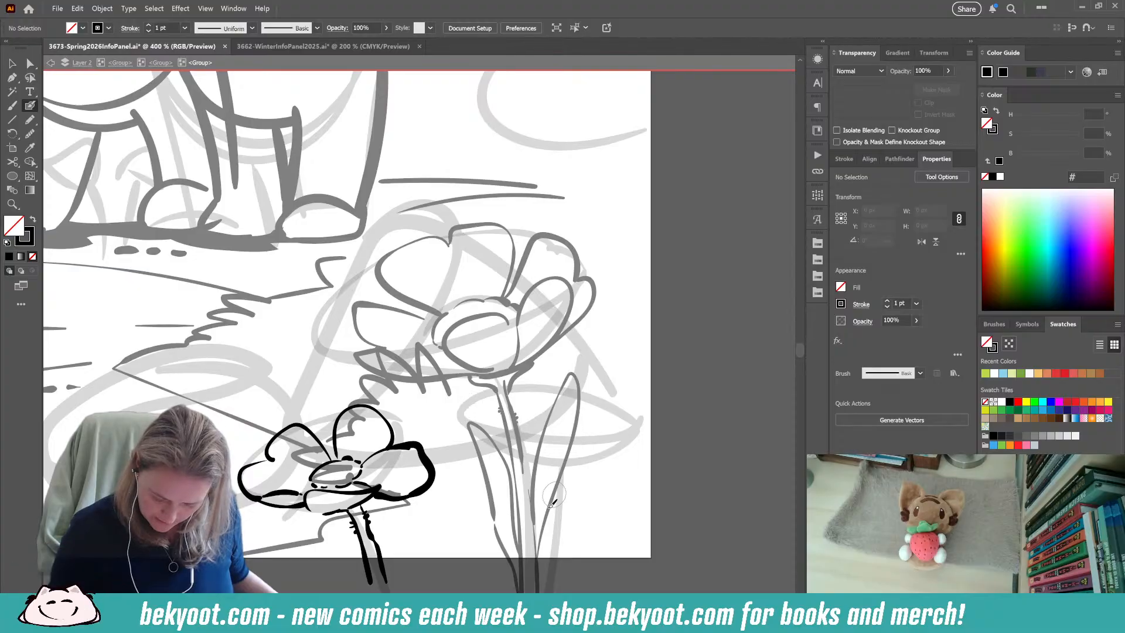
{"action": "mouse_move", "coordinate": [390, 583]}
{"action": "left_mouse_down"}
{"action": "mouse_move", "coordinate": [401, 520]}
{"action": "mouse_move", "coordinate": [417, 501]}
{"action": "mouse_move", "coordinate": [423, 591]}
{"action": "mouse_move", "coordinate": [439, 520]}
{"action": "left_mouse_up"}
{"action": "key", "text": "ctrl+z"}
{"action": "key", "text": "ctrl+z"}
{"action": "mouse_move", "coordinate": [405, 589]}
{"action": "left_mouse_down"}
{"action": "mouse_move", "coordinate": [445, 485]}
{"action": "mouse_move", "coordinate": [452, 586]}
{"action": "left_mouse_up"}
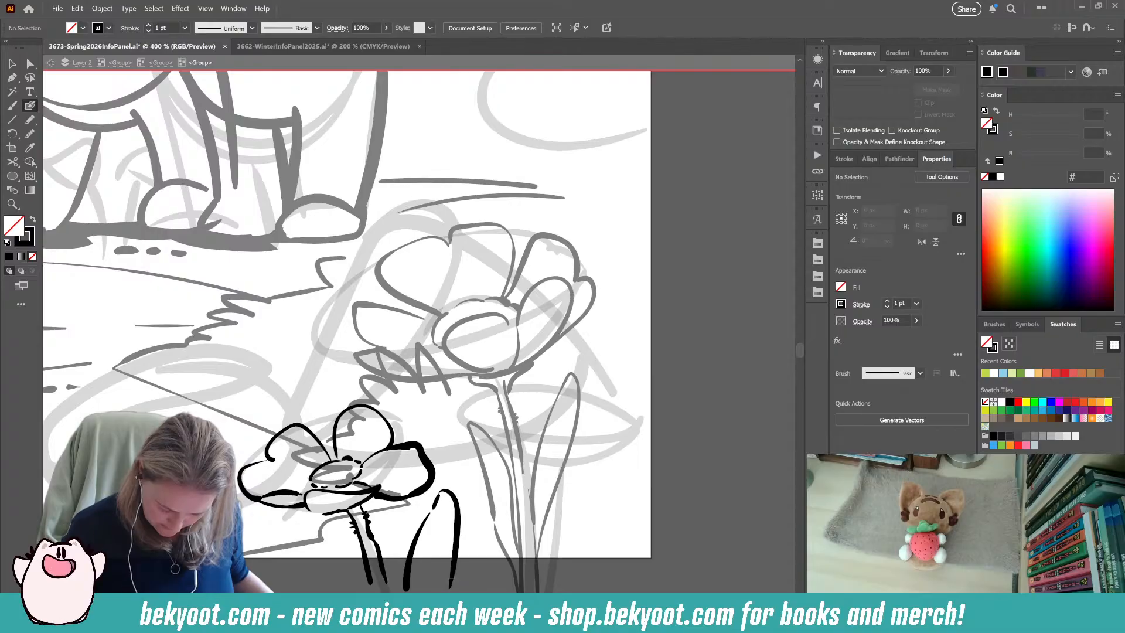
{"action": "left_click_drag", "start_coordinate": [100, 516], "coordinate": [510, 519]}
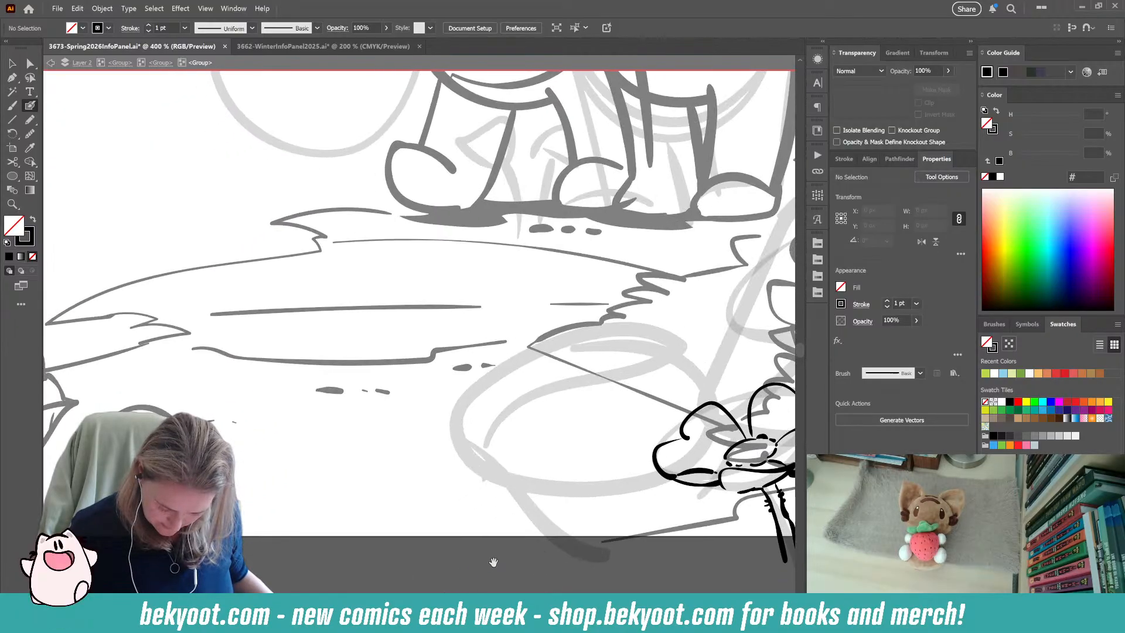
{"action": "mouse_move", "coordinate": [588, 511]}
{"action": "left_mouse_down"}
{"action": "mouse_move", "coordinate": [260, 514]}
{"action": "mouse_move", "coordinate": [228, 474]}
{"action": "left_mouse_up"}
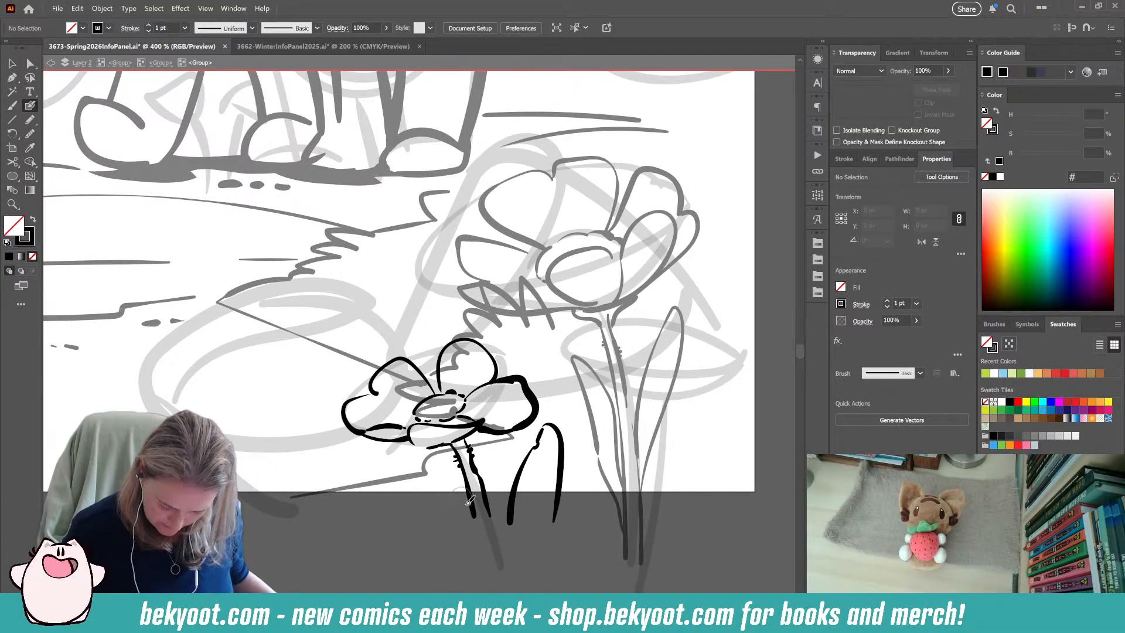
Redraw the leaf left of the small flower's stem leaning outward and add a thick horizontal stroke below it.
{"action": "mouse_move", "coordinate": [449, 477]}
{"action": "left_mouse_down"}
{"action": "mouse_move", "coordinate": [455, 456]}
{"action": "mouse_move", "coordinate": [439, 464]}
{"action": "left_mouse_up"}
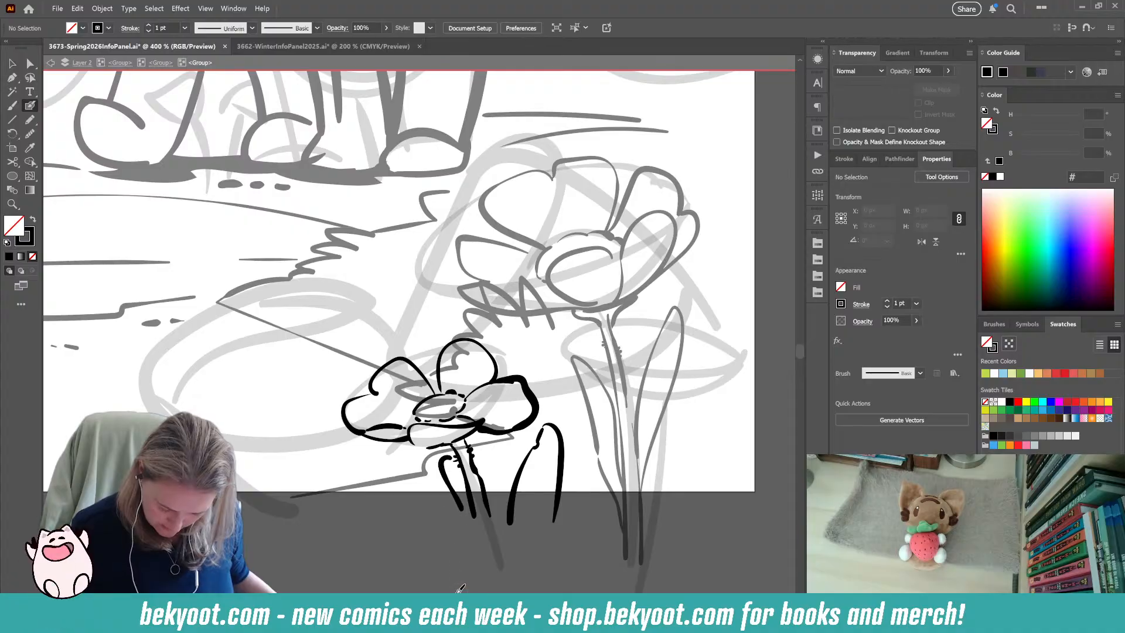
{"action": "key", "text": "ctrl+z"}
{"action": "mouse_move", "coordinate": [458, 505]}
{"action": "left_mouse_down"}
{"action": "mouse_move", "coordinate": [409, 461]}
{"action": "mouse_move", "coordinate": [390, 469]}
{"action": "mouse_move", "coordinate": [440, 511]}
{"action": "left_mouse_up"}
{"action": "left_click_drag", "start_coordinate": [479, 572], "coordinate": [443, 572]}
{"action": "left_click_drag", "start_coordinate": [436, 557], "coordinate": [351, 558]}
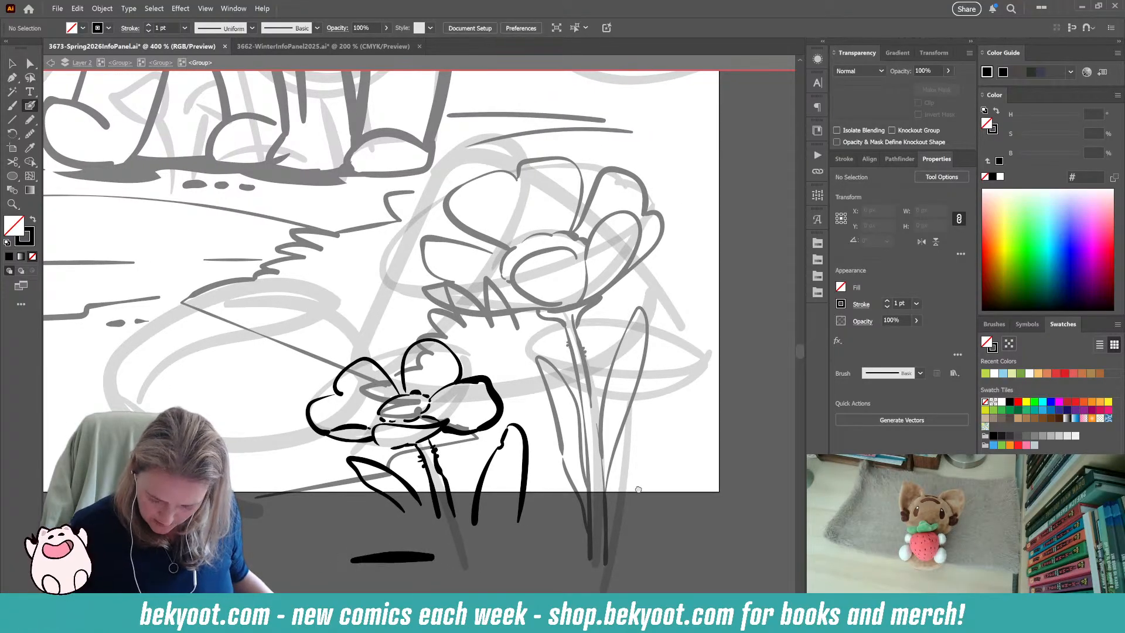
Try sketching overlapping flat ovals between the rose and the left character, and undo them.
{"action": "left_click_drag", "start_coordinate": [638, 487], "coordinate": [539, 500]}
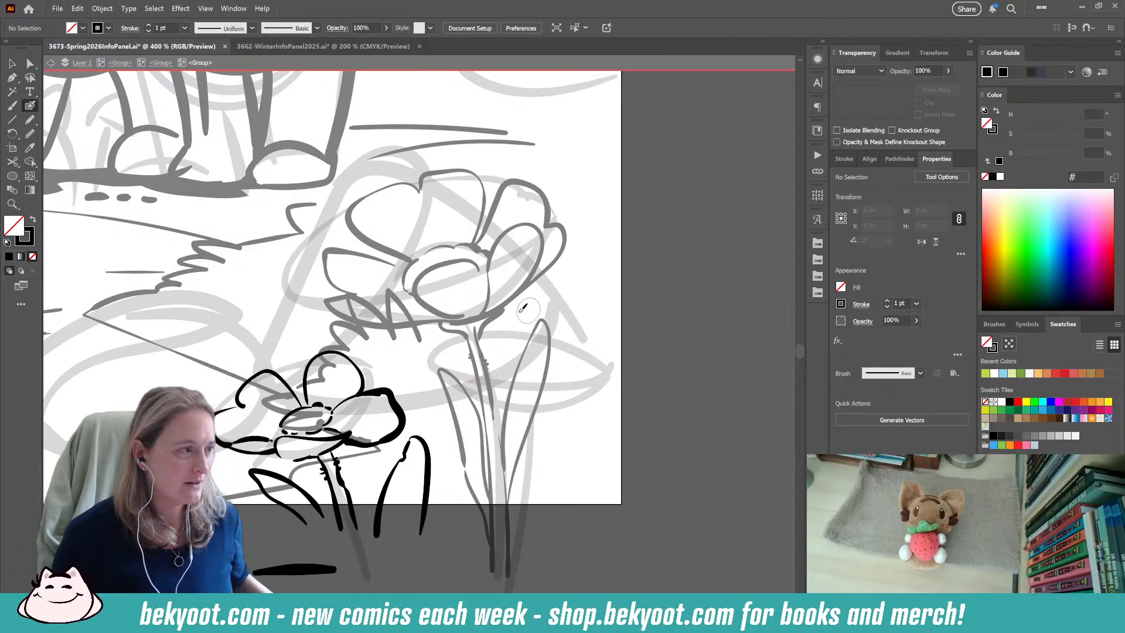
{"action": "key", "text": "ctrl+minus"}
{"action": "key", "text": "ctrl+minus"}
{"action": "key", "text": "ctrl+minus"}
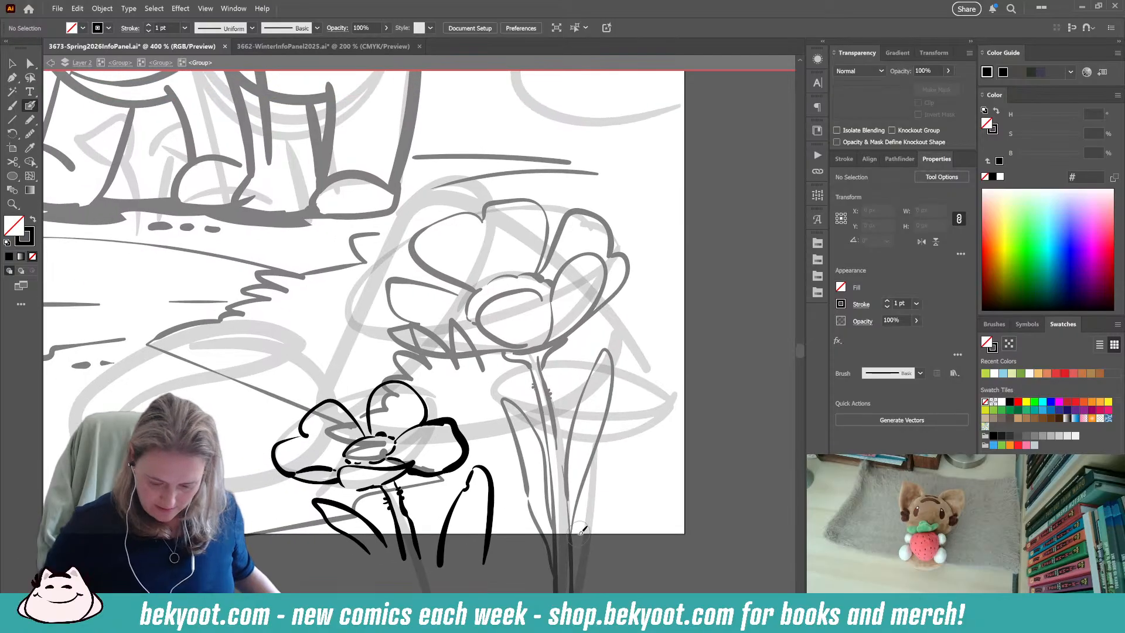
{"action": "left_click_drag", "start_coordinate": [300, 378], "coordinate": [399, 448]}
{"action": "left_click_drag", "start_coordinate": [404, 391], "coordinate": [368, 398]}
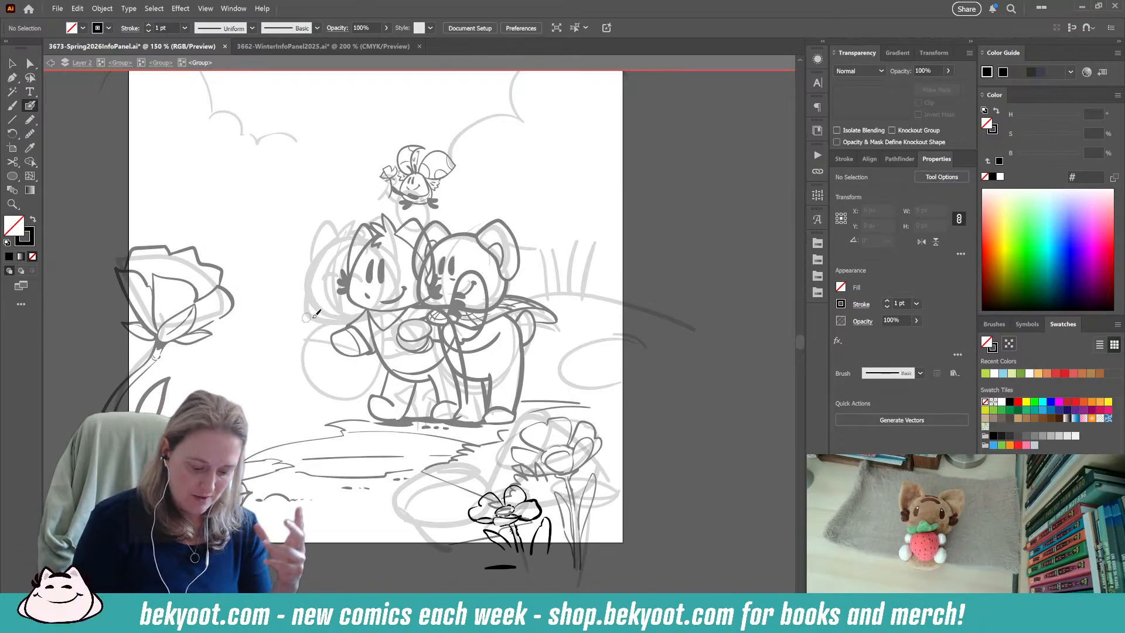
{"action": "mouse_move", "coordinate": [239, 331]}
{"action": "left_mouse_down"}
{"action": "mouse_move", "coordinate": [320, 322]}
{"action": "mouse_move", "coordinate": [238, 328]}
{"action": "mouse_move", "coordinate": [193, 347]}
{"action": "mouse_move", "coordinate": [253, 359]}
{"action": "left_mouse_up"}
{"action": "mouse_move", "coordinate": [359, 353]}
{"action": "left_mouse_down"}
{"action": "mouse_move", "coordinate": [339, 326]}
{"action": "mouse_move", "coordinate": [254, 358]}
{"action": "mouse_move", "coordinate": [270, 376]}
{"action": "mouse_move", "coordinate": [371, 370]}
{"action": "mouse_move", "coordinate": [350, 340]}
{"action": "left_mouse_up"}
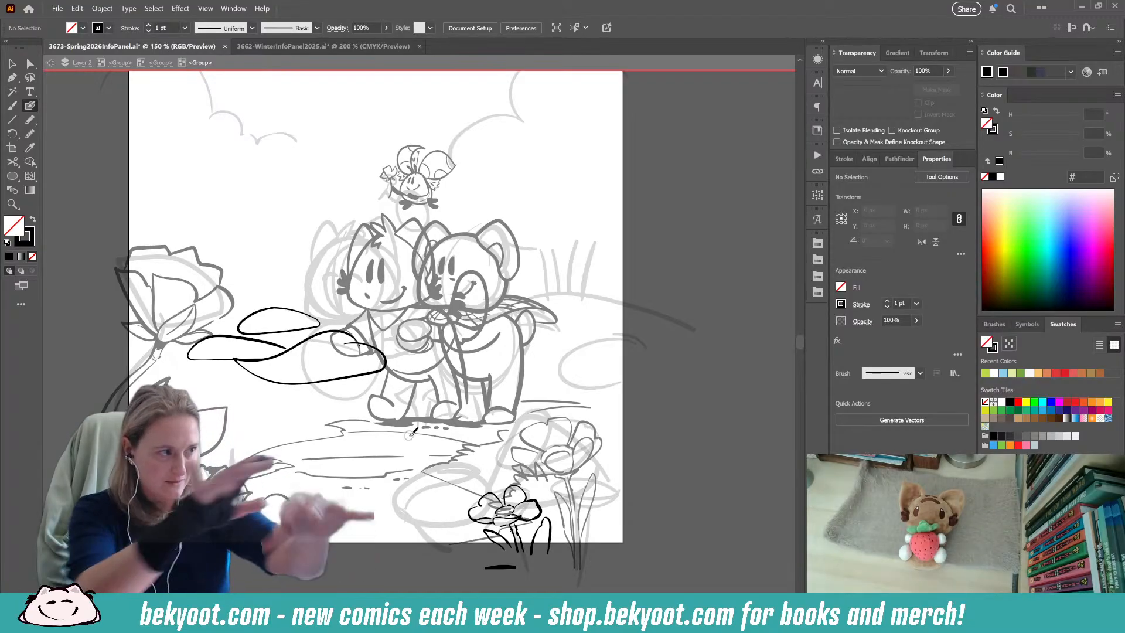
{"action": "key", "text": "ctrl+z"}
{"action": "key", "text": "ctrl+z"}
{"action": "key", "text": "ctrl+z"}
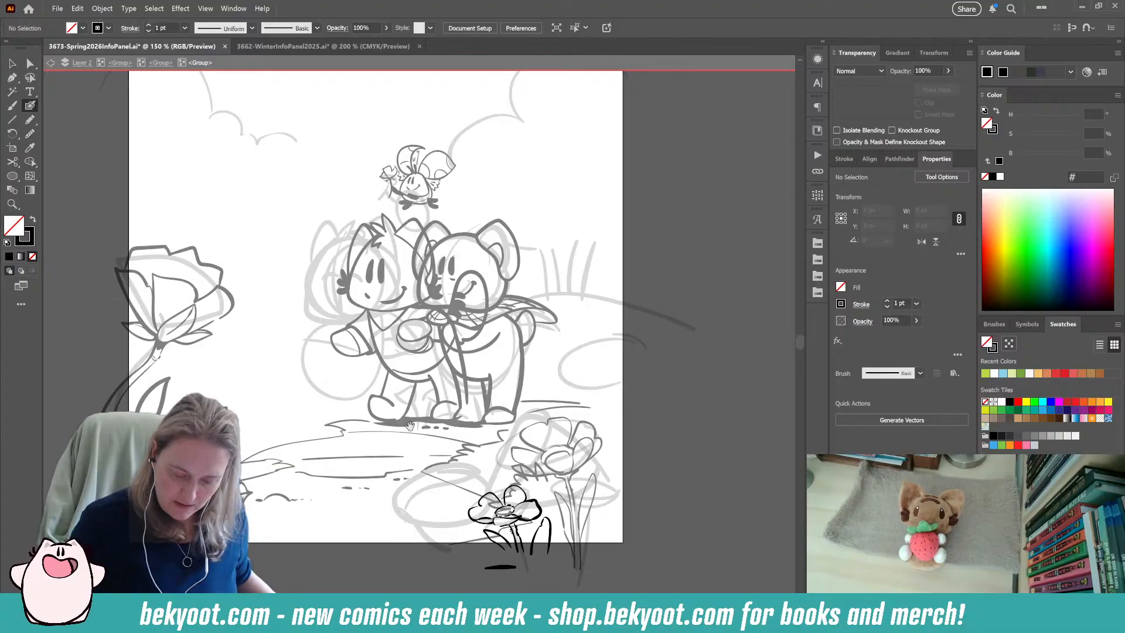
Select the outline path of the small flower's upper and right petals and switch to the Blob Brush.
{"action": "scroll", "coordinate": [455, 148], "scroll_direction": "up", "scroll_amount": 2}
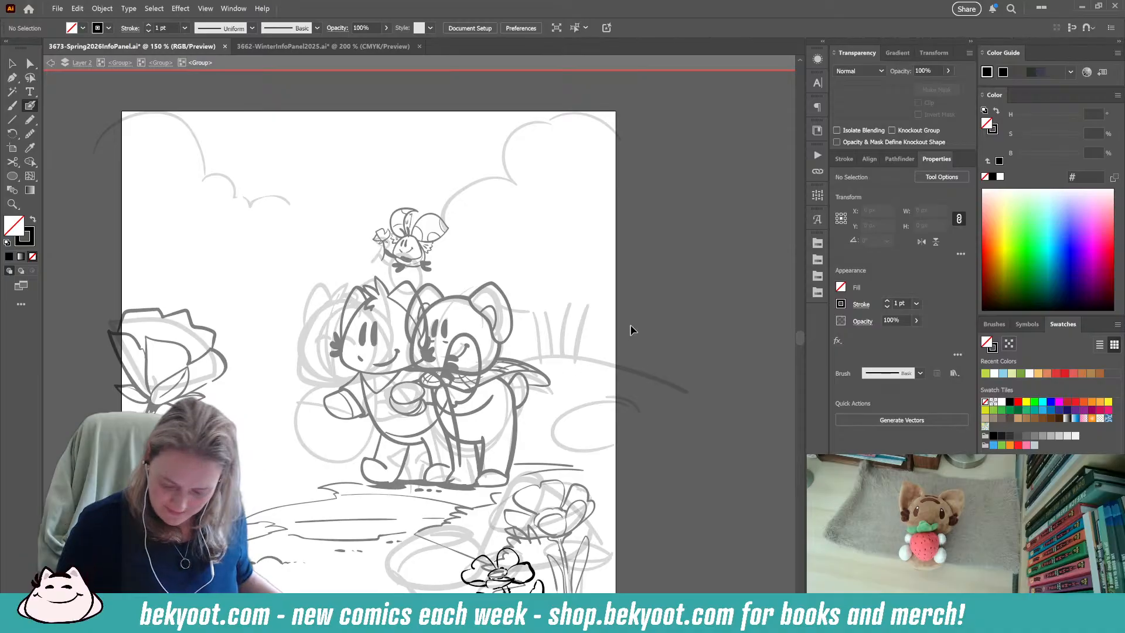
{"action": "left_click_drag", "start_coordinate": [619, 513], "coordinate": [553, 399]}
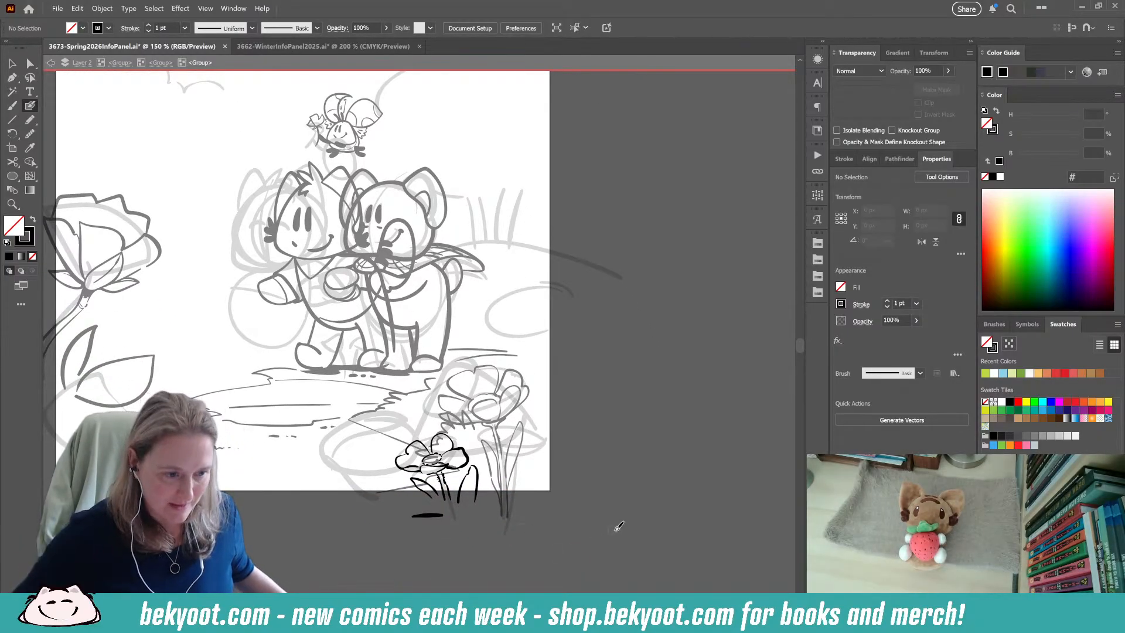
{"action": "scroll", "coordinate": [452, 478], "scroll_direction": "up", "scroll_amount": 3}
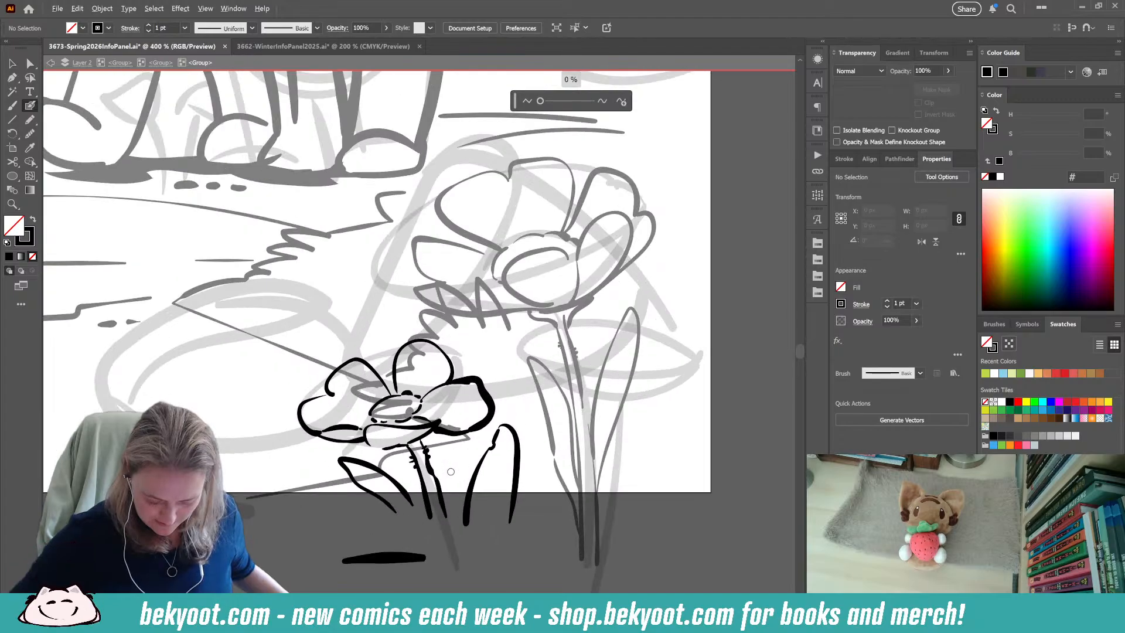
{"action": "key", "text": "a"}
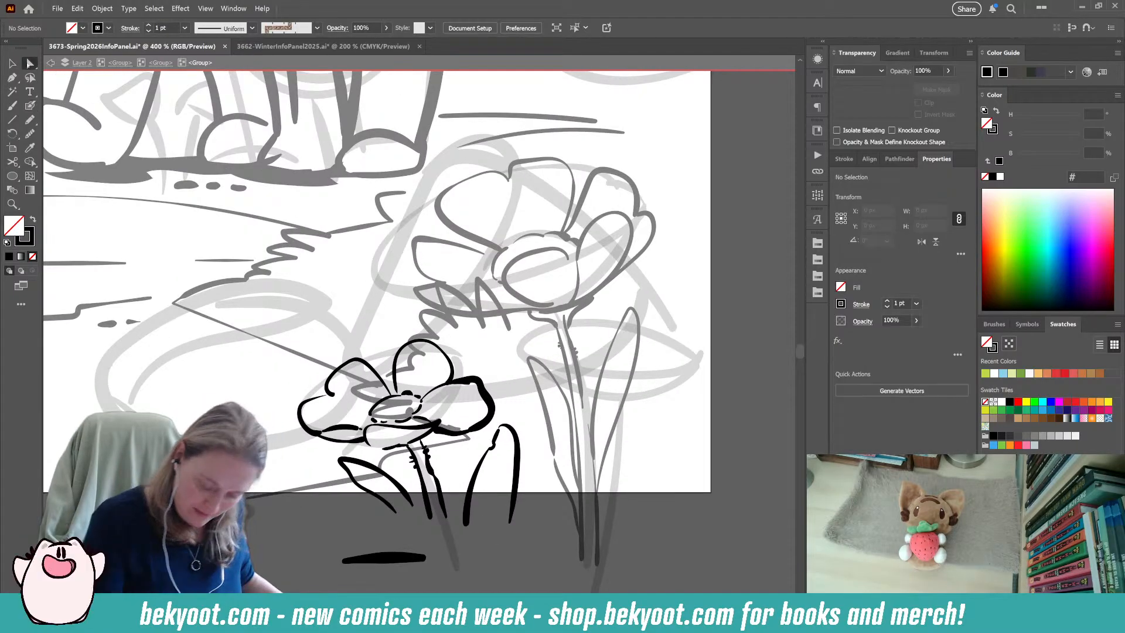
{"action": "left_click", "coordinate": [490, 412]}
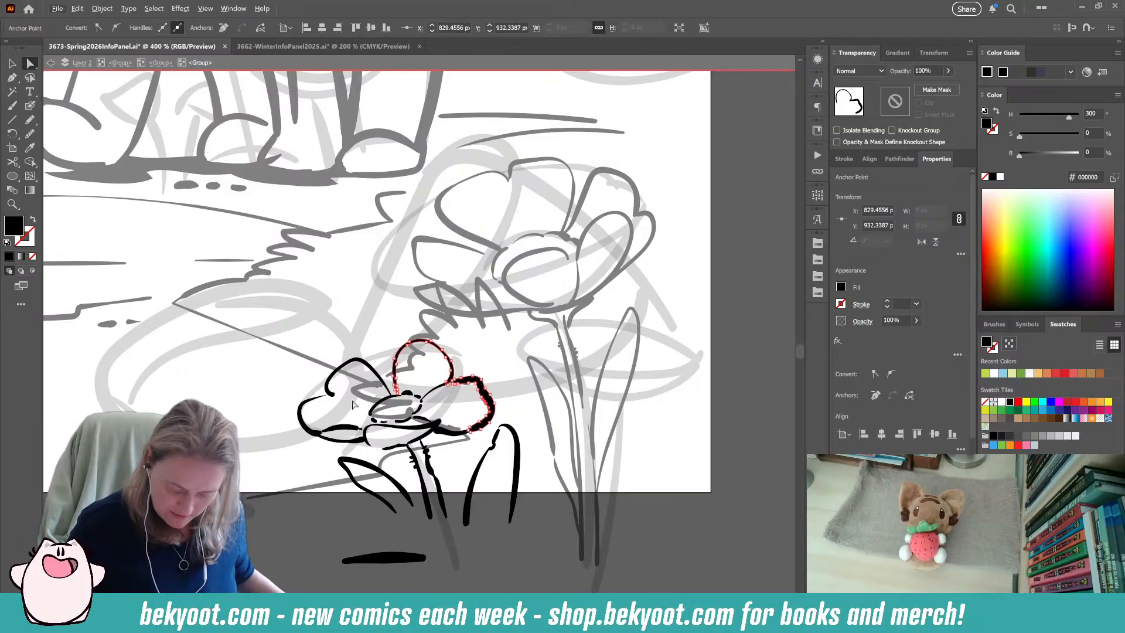
{"action": "key", "text": "shift+b"}
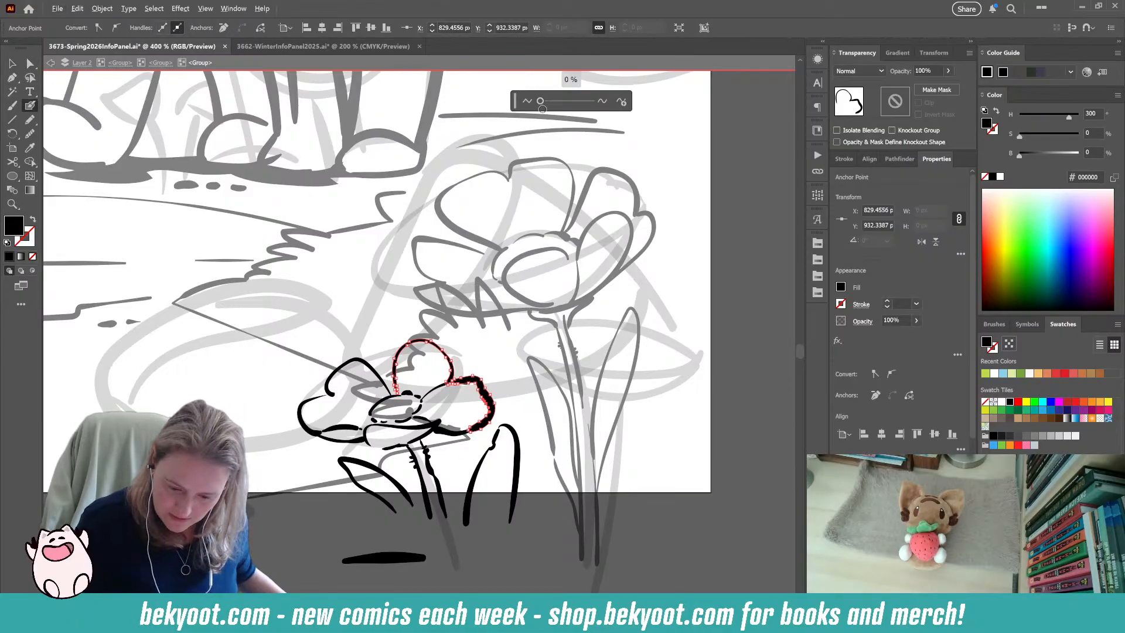
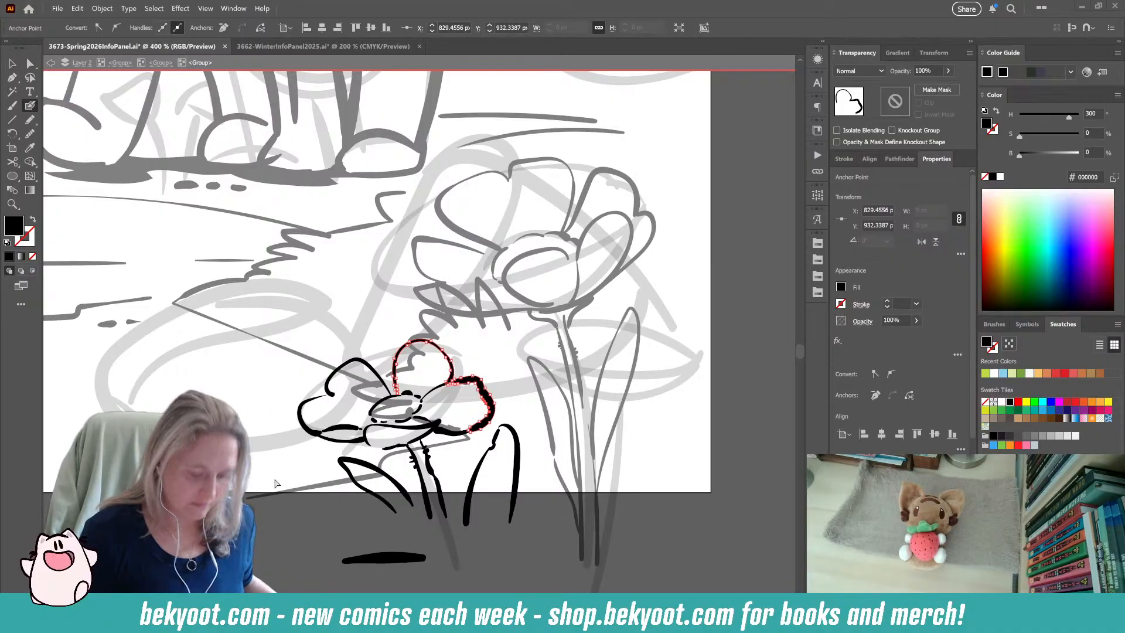
Delete the thick horizontal stroke below the small flower's leaves.
{"action": "left_click", "coordinate": [289, 530]}
{"action": "left_click_drag", "start_coordinate": [362, 532], "coordinate": [331, 457]}
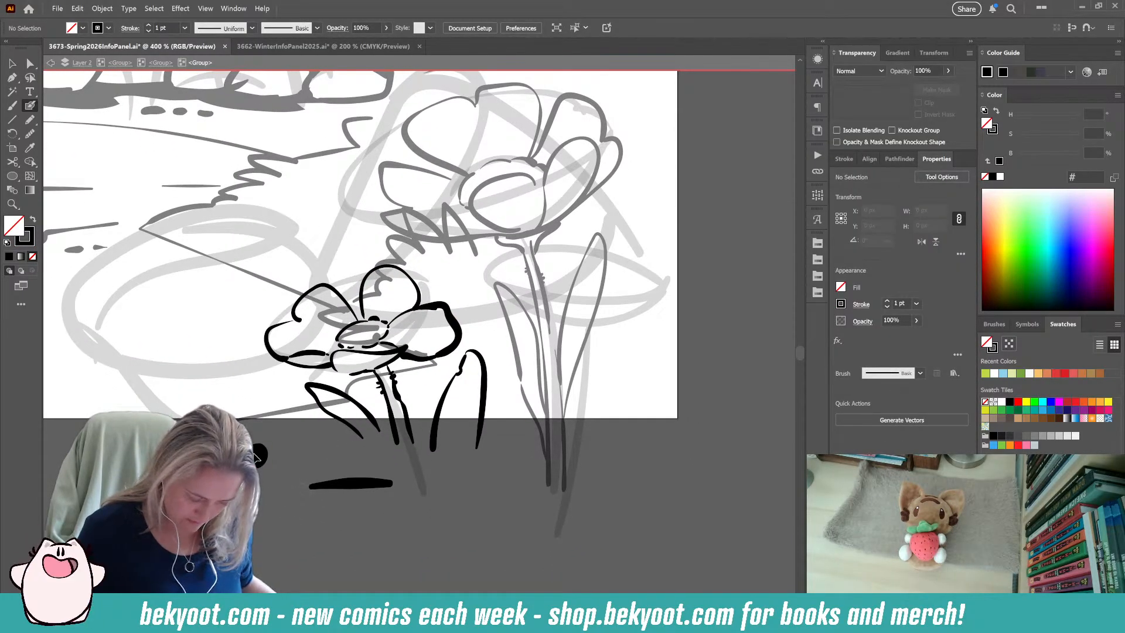
{"action": "key", "text": "shift+x"}
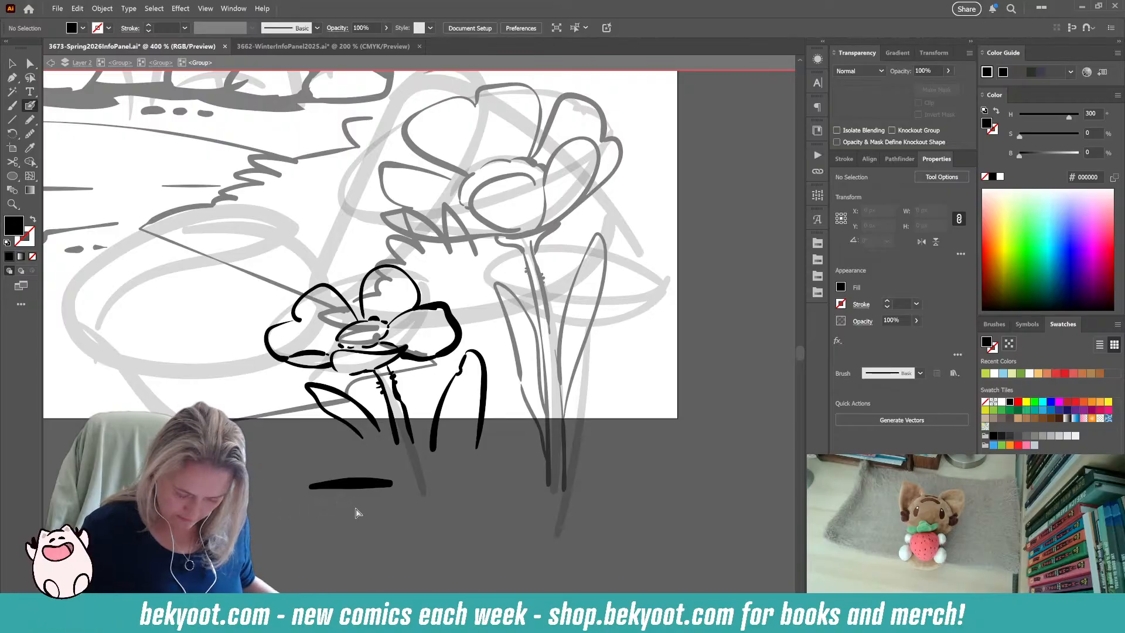
{"action": "left_click", "coordinate": [355, 484], "text": "ctrl"}
{"action": "key", "text": "Delete"}
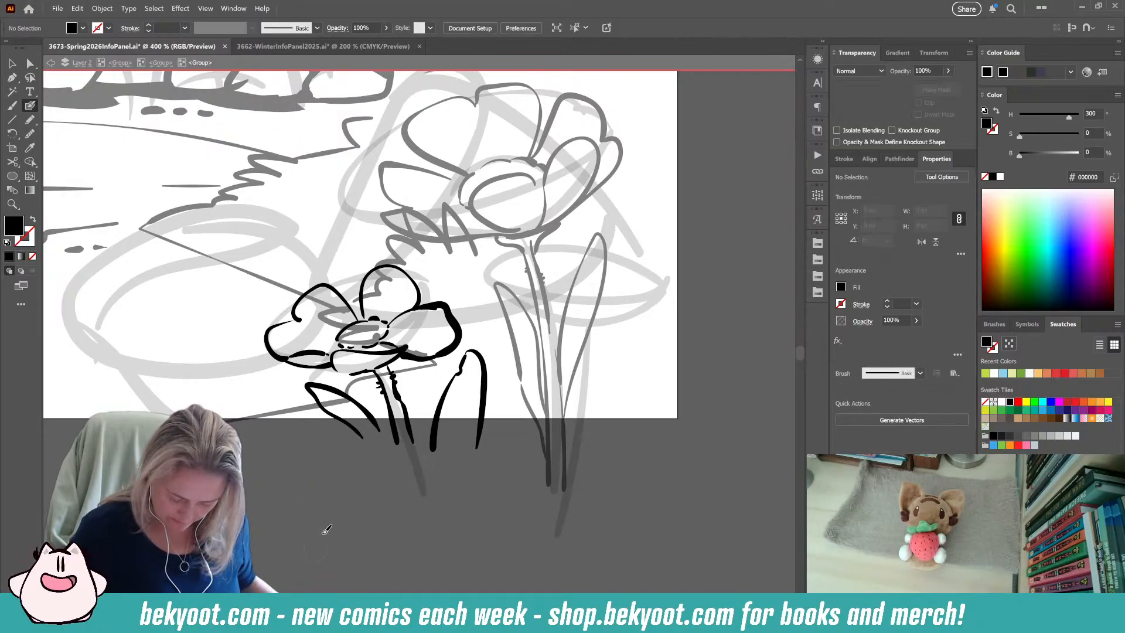
{"action": "left_click_drag", "start_coordinate": [414, 472], "coordinate": [348, 548]}
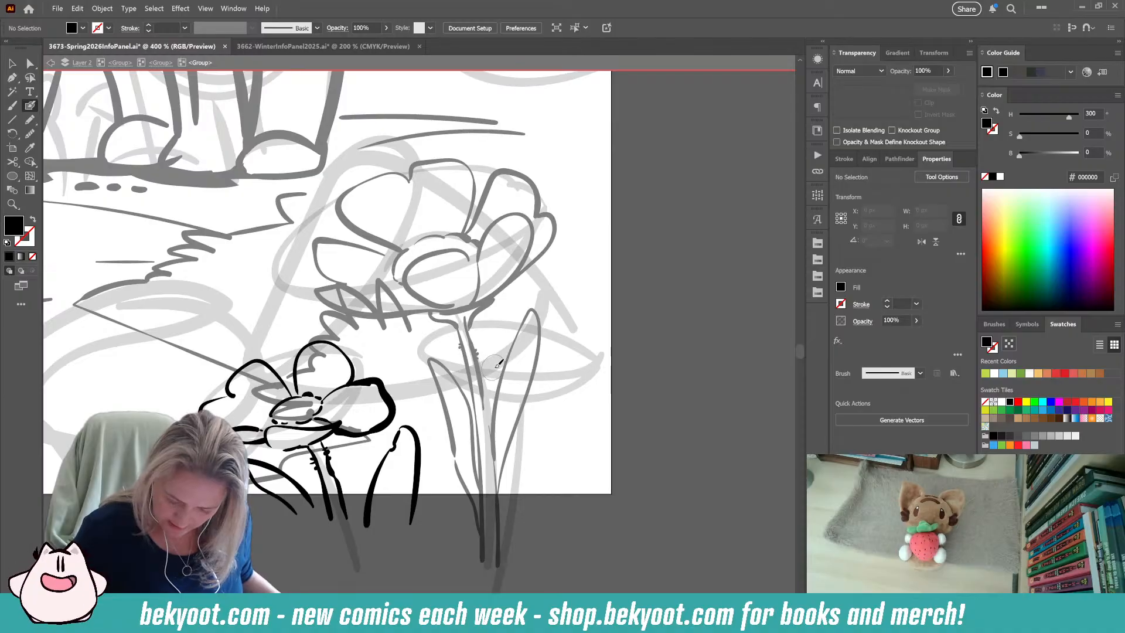
Leave the small flower's group and move up one level to the parent group holding both flowers.
{"action": "left_click", "coordinate": [395, 413], "text": "ctrl"}
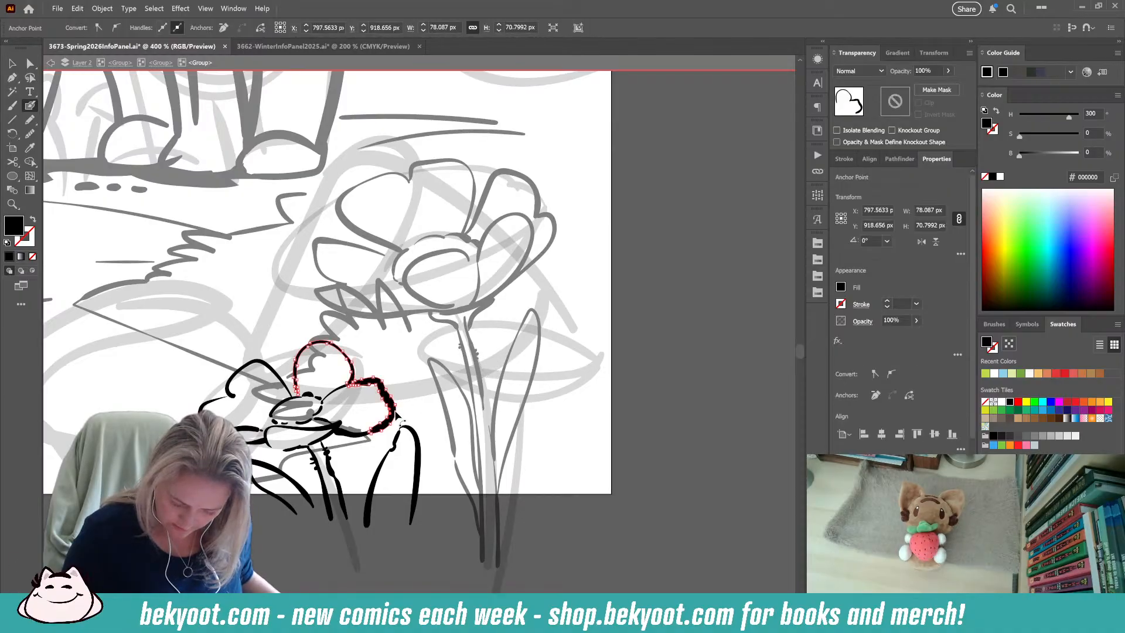
{"action": "left_click", "coordinate": [392, 538], "text": "ctrl"}
{"action": "left_click", "coordinate": [12, 63]}
{"action": "left_click", "coordinate": [319, 399]}
{"action": "left_click", "coordinate": [347, 557]}
{"action": "left_click", "coordinate": [346, 518]}
{"action": "left_click", "coordinate": [354, 550]}
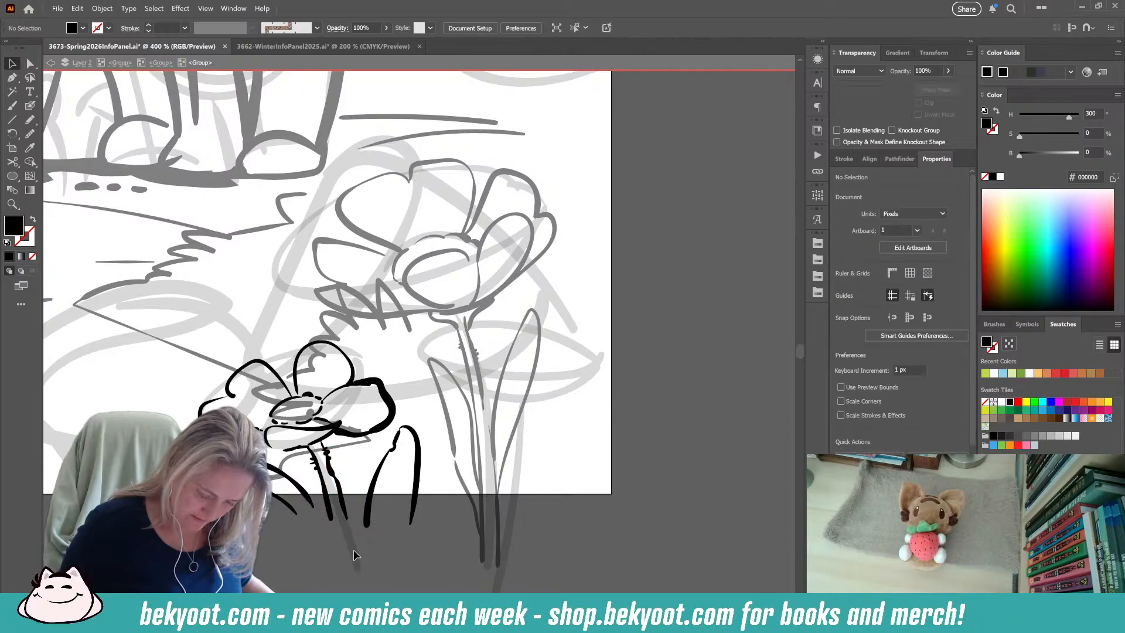
{"action": "left_click", "coordinate": [160, 64]}
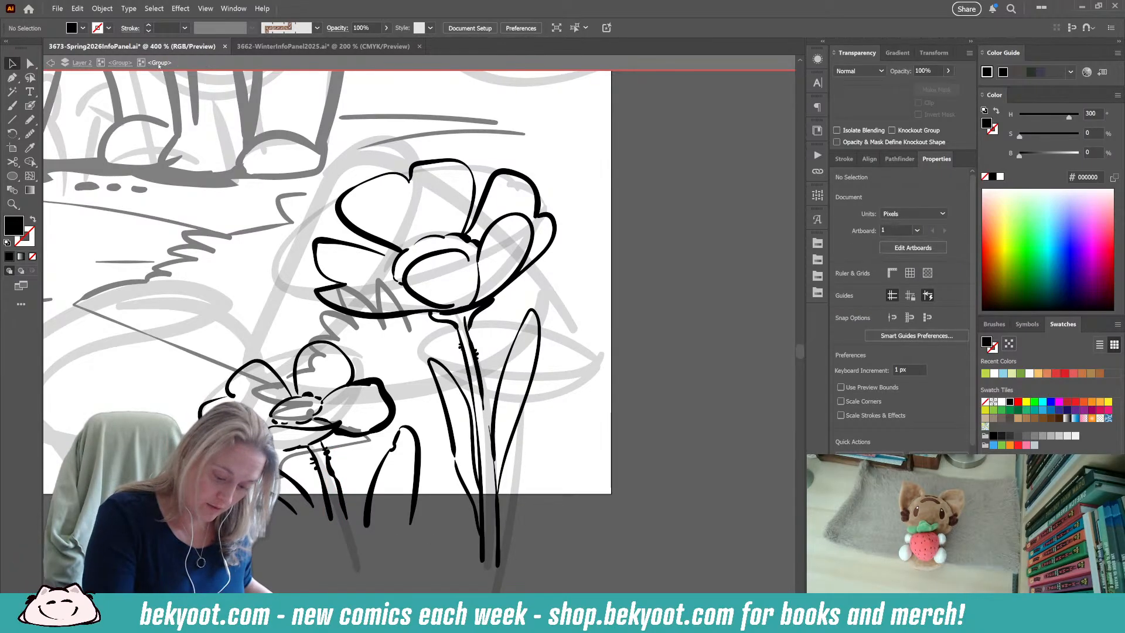
Select the small flower as a whole group, switch to the Blob Brush and clear the selection.
{"action": "left_click", "coordinate": [463, 388]}
{"action": "left_click", "coordinate": [388, 416]}
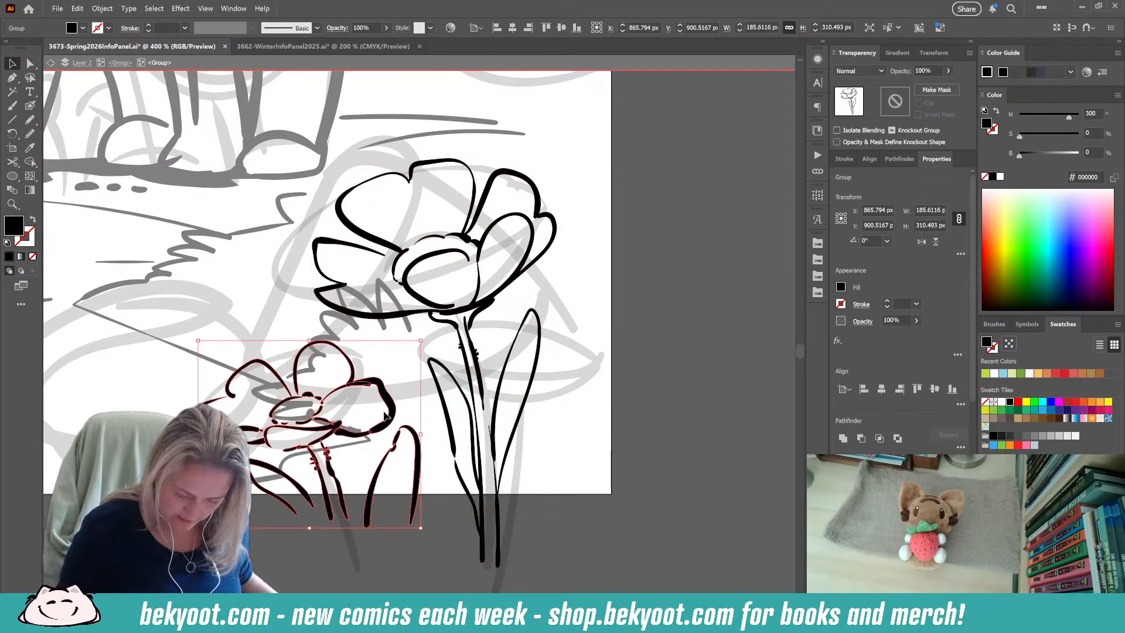
{"action": "left_click", "coordinate": [30, 106]}
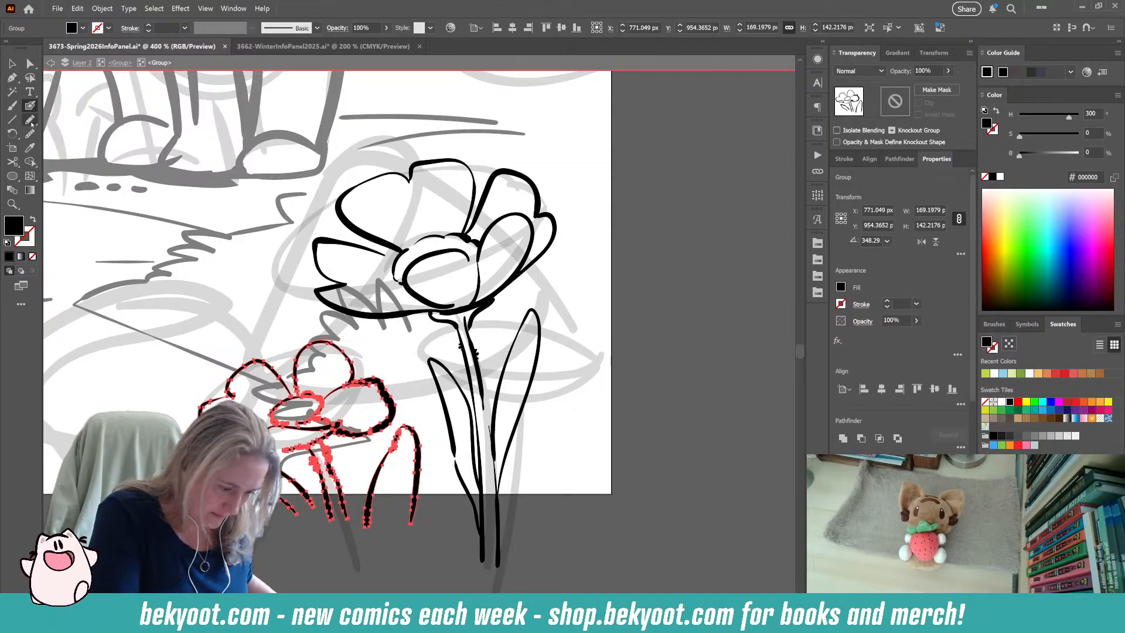
{"action": "key", "text": "ctrl+shift+a"}
{"action": "left_click_drag", "start_coordinate": [602, 472], "coordinate": [565, 459]}
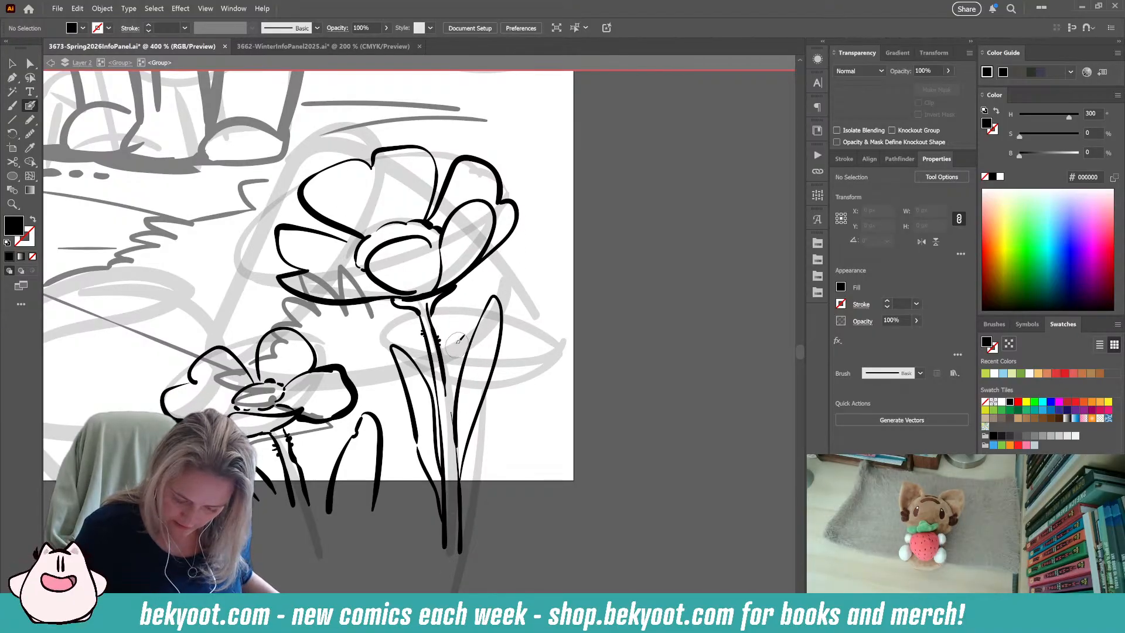
Ink the centre marks and the left, upper and right petals of a third flower behind the tall flower's stem and leaves.
{"action": "left_click_drag", "start_coordinate": [448, 346], "coordinate": [463, 344]}
{"action": "key", "text": "shift+x"}
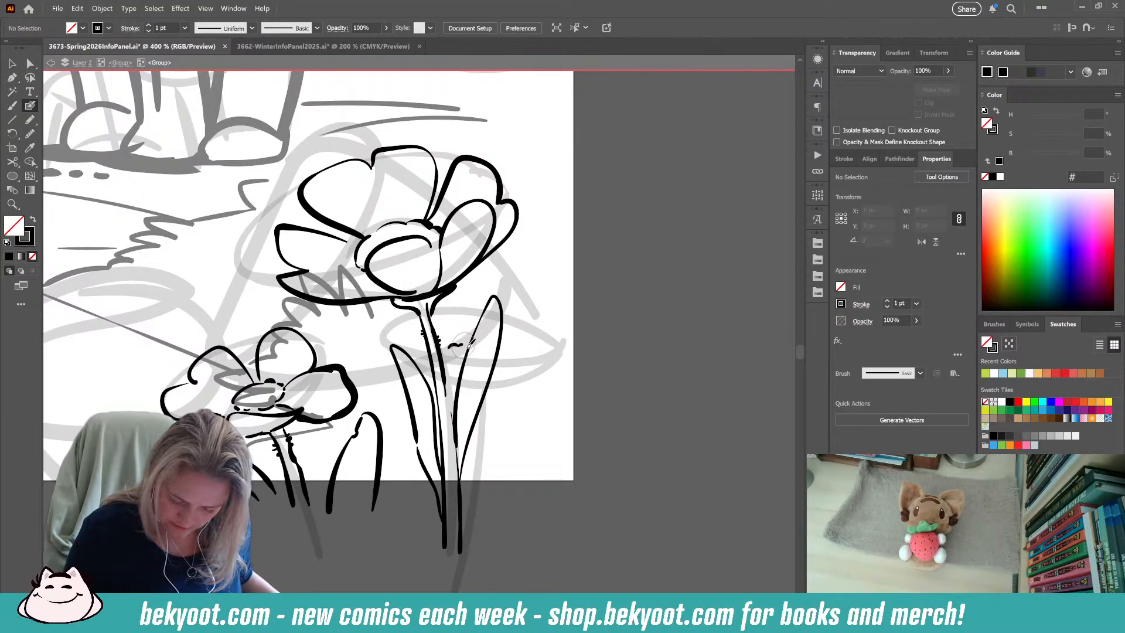
{"action": "left_click", "coordinate": [505, 349]}
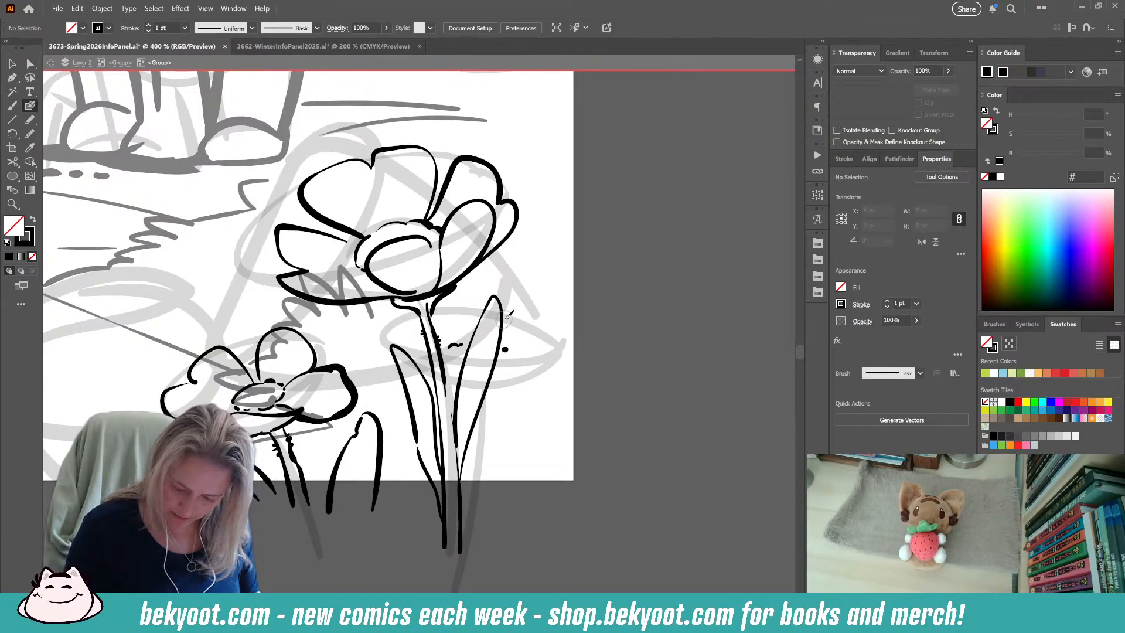
{"action": "mouse_move", "coordinate": [456, 344]}
{"action": "left_mouse_down"}
{"action": "mouse_move", "coordinate": [458, 317]}
{"action": "mouse_move", "coordinate": [476, 304]}
{"action": "left_mouse_up"}
{"action": "mouse_move", "coordinate": [509, 342]}
{"action": "left_mouse_down"}
{"action": "mouse_move", "coordinate": [543, 325]}
{"action": "mouse_move", "coordinate": [565, 343]}
{"action": "mouse_move", "coordinate": [499, 382]}
{"action": "mouse_move", "coordinate": [557, 356]}
{"action": "mouse_move", "coordinate": [497, 376]}
{"action": "left_mouse_up"}
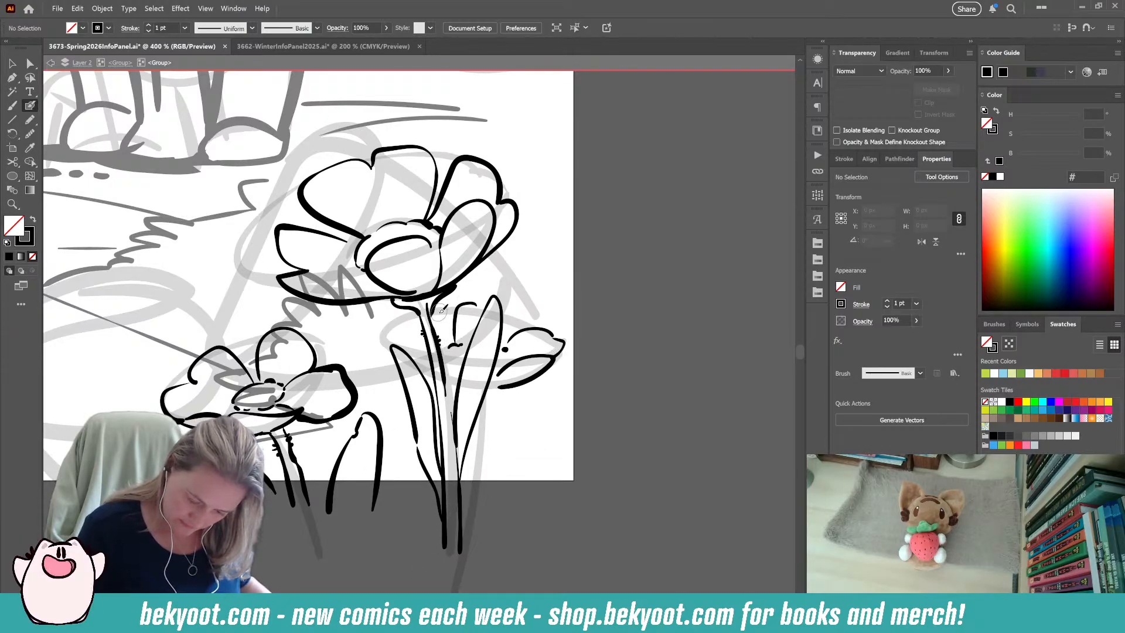
{"action": "mouse_move", "coordinate": [440, 306]}
{"action": "left_mouse_down"}
{"action": "mouse_move", "coordinate": [456, 307]}
{"action": "mouse_move", "coordinate": [454, 319]}
{"action": "mouse_move", "coordinate": [392, 321]}
{"action": "mouse_move", "coordinate": [392, 365]}
{"action": "left_mouse_up"}
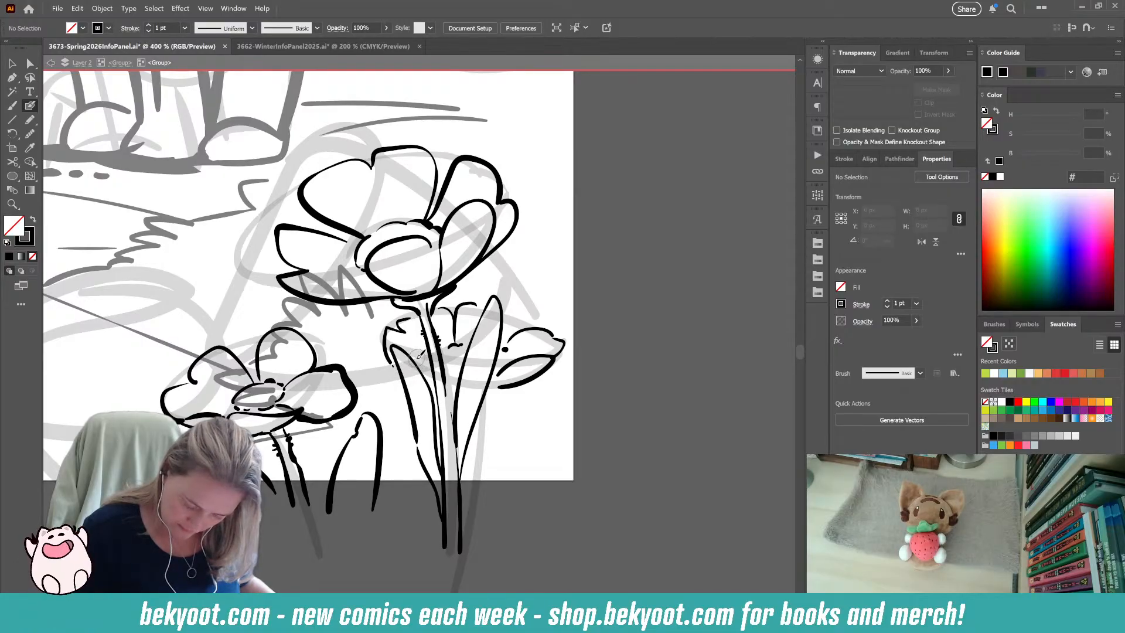
Add short strokes to the left petal's lower edge and the centre of the third flower, undoing the unwanted attempts.
{"action": "left_click_drag", "start_coordinate": [415, 355], "coordinate": [420, 362]}
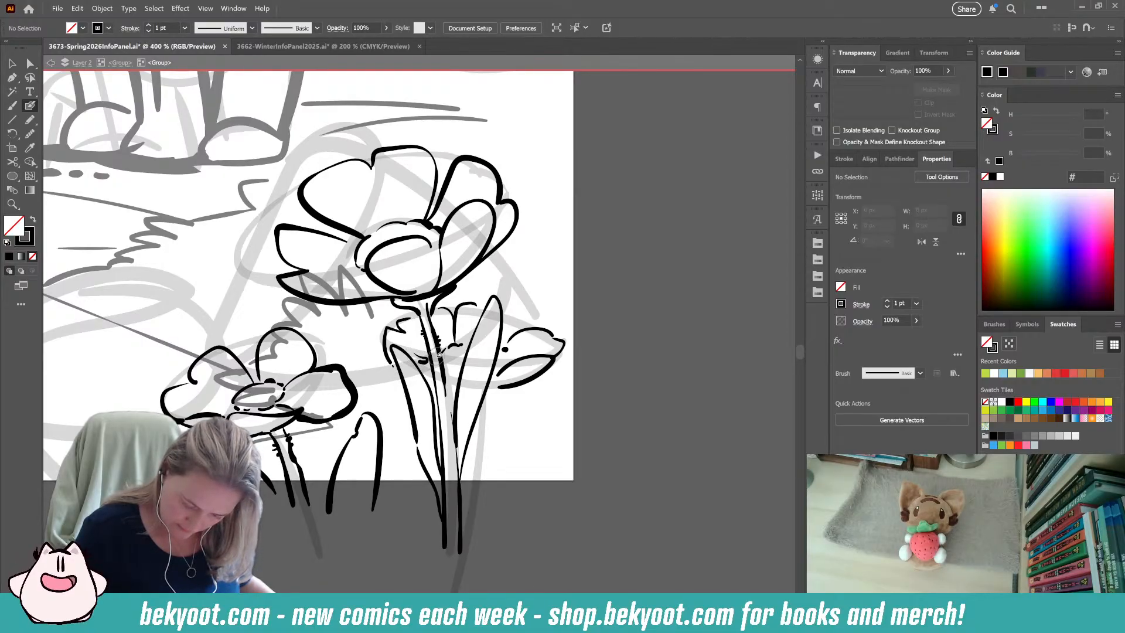
{"action": "key", "text": "ctrl+z"}
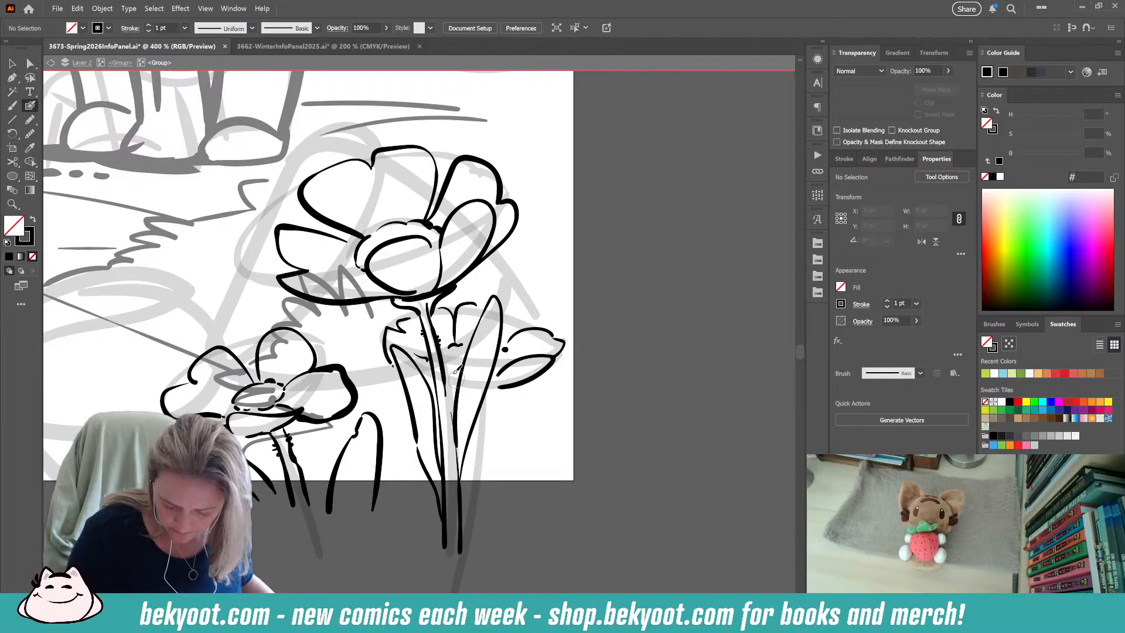
{"action": "left_click_drag", "start_coordinate": [426, 359], "coordinate": [415, 354]}
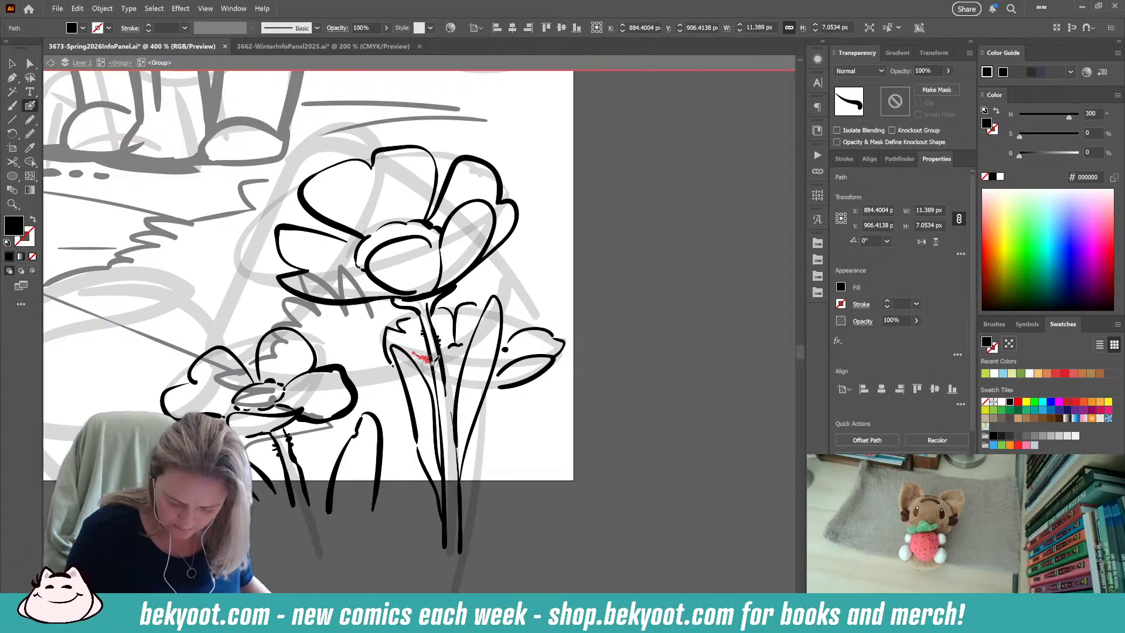
{"action": "key", "text": "ctrl+z"}
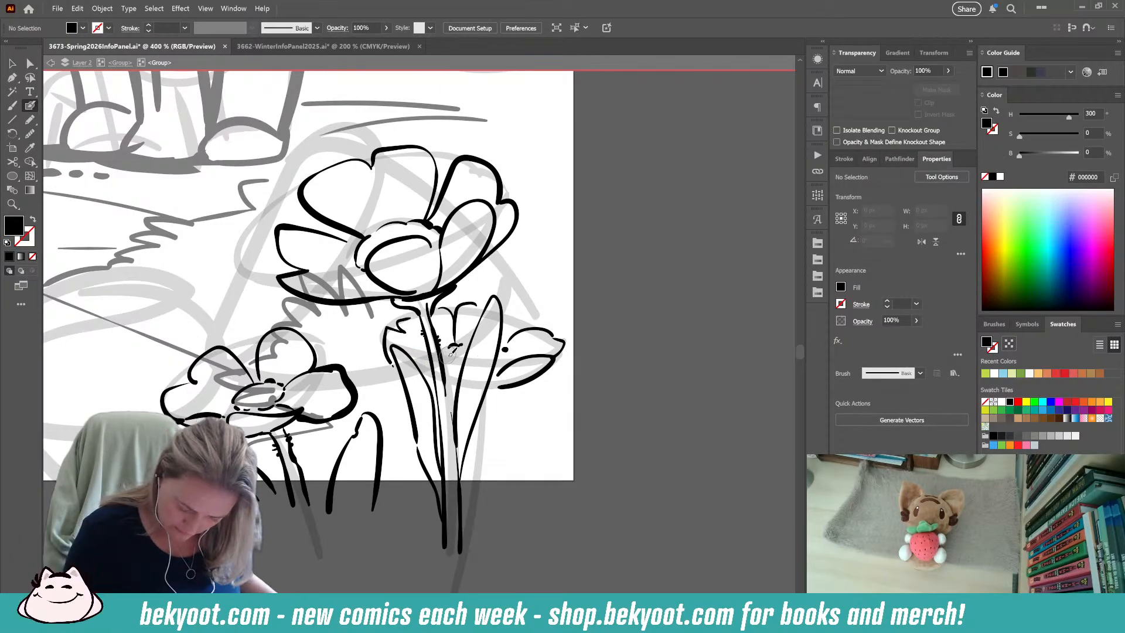
{"action": "key", "text": "shift+x"}
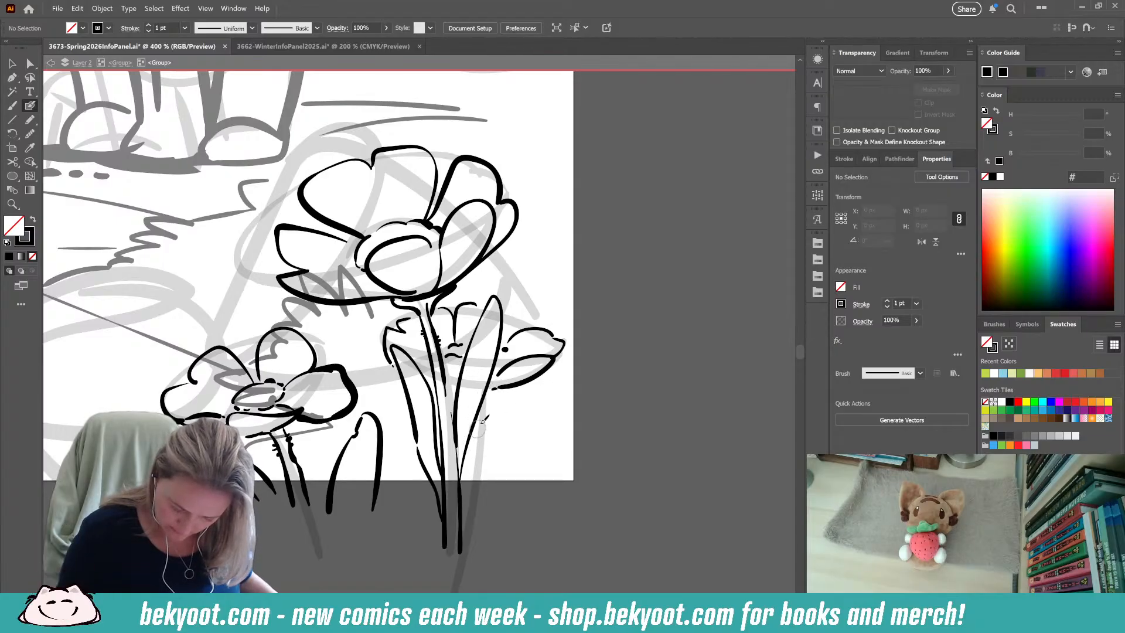
Ink the third flower's stem as two thin lines running down beside the tall flower's right leaf.
{"action": "left_click_drag", "start_coordinate": [484, 404], "coordinate": [480, 519]}
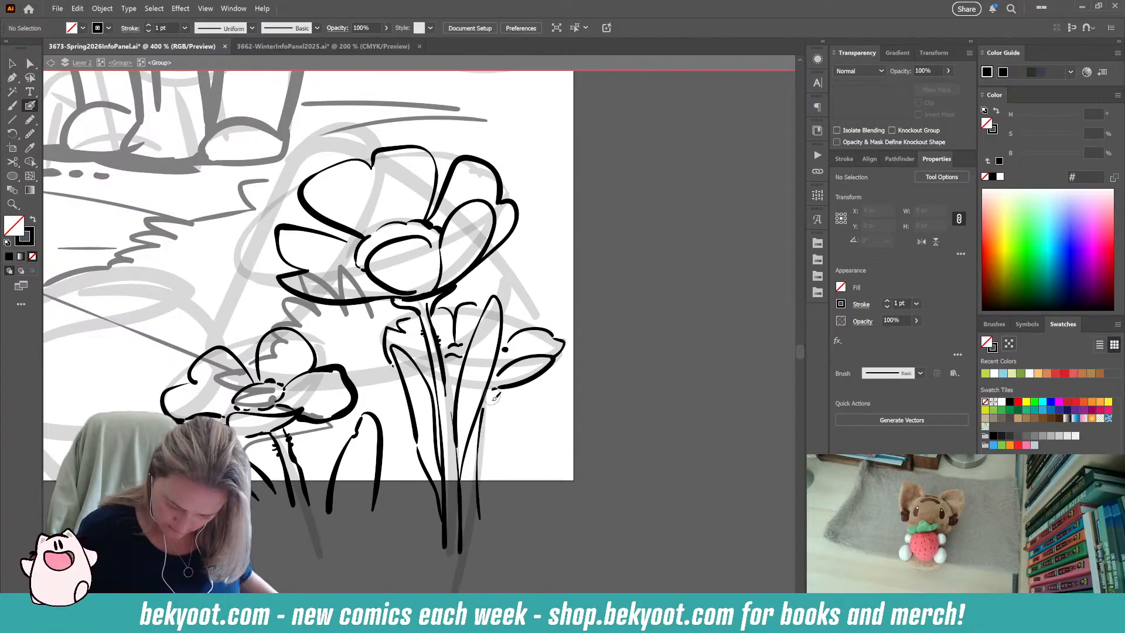
{"action": "left_click", "coordinate": [481, 439], "text": "ctrl"}
{"action": "left_click_drag", "start_coordinate": [490, 407], "coordinate": [485, 405]}
{"action": "left_click", "coordinate": [516, 510], "text": "ctrl"}
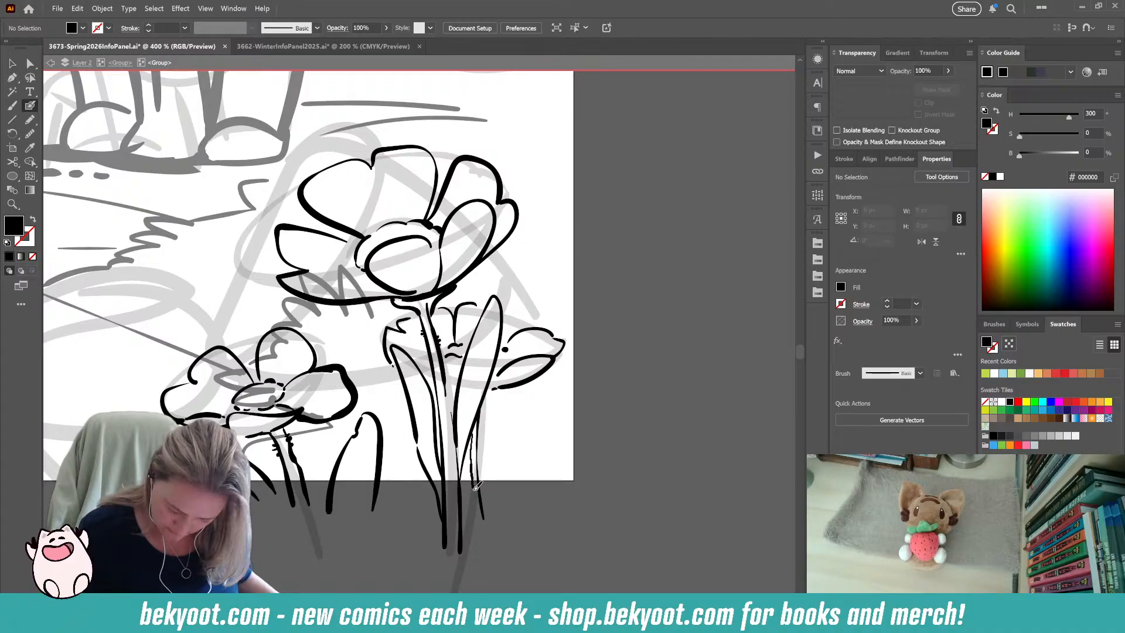
Ink a narrow pointed leaf right of the third flower's stem, undoing the first attempt, and another leaf crossing the artboard's right edge.
{"action": "key", "text": "shift+x"}
{"action": "mouse_move", "coordinate": [482, 495]}
{"action": "left_mouse_down"}
{"action": "mouse_move", "coordinate": [510, 392]}
{"action": "mouse_move", "coordinate": [521, 392]}
{"action": "mouse_move", "coordinate": [510, 505]}
{"action": "mouse_move", "coordinate": [487, 453]}
{"action": "mouse_move", "coordinate": [502, 410]}
{"action": "mouse_move", "coordinate": [512, 451]}
{"action": "mouse_move", "coordinate": [497, 497]}
{"action": "mouse_move", "coordinate": [480, 487]}
{"action": "mouse_move", "coordinate": [500, 421]}
{"action": "left_mouse_up"}
{"action": "key", "text": "ctrl+z"}
{"action": "key", "text": "ctrl+z"}
{"action": "mouse_move", "coordinate": [516, 407]}
{"action": "left_mouse_down"}
{"action": "mouse_move", "coordinate": [514, 466]}
{"action": "mouse_move", "coordinate": [482, 528]}
{"action": "left_mouse_up"}
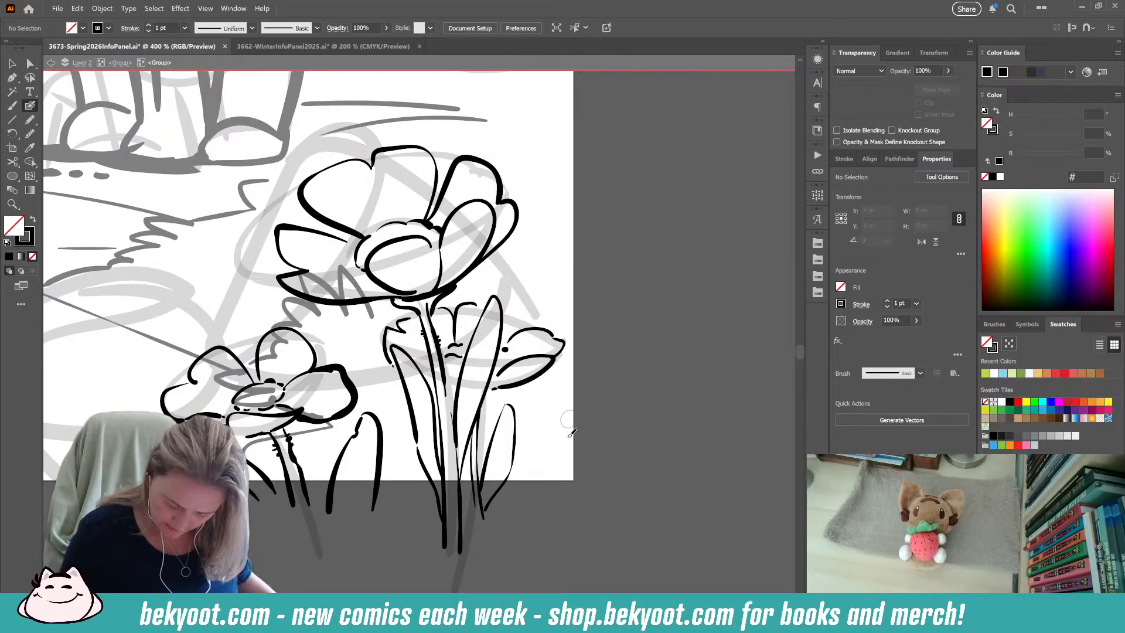
{"action": "left_click_drag", "start_coordinate": [554, 380], "coordinate": [589, 494]}
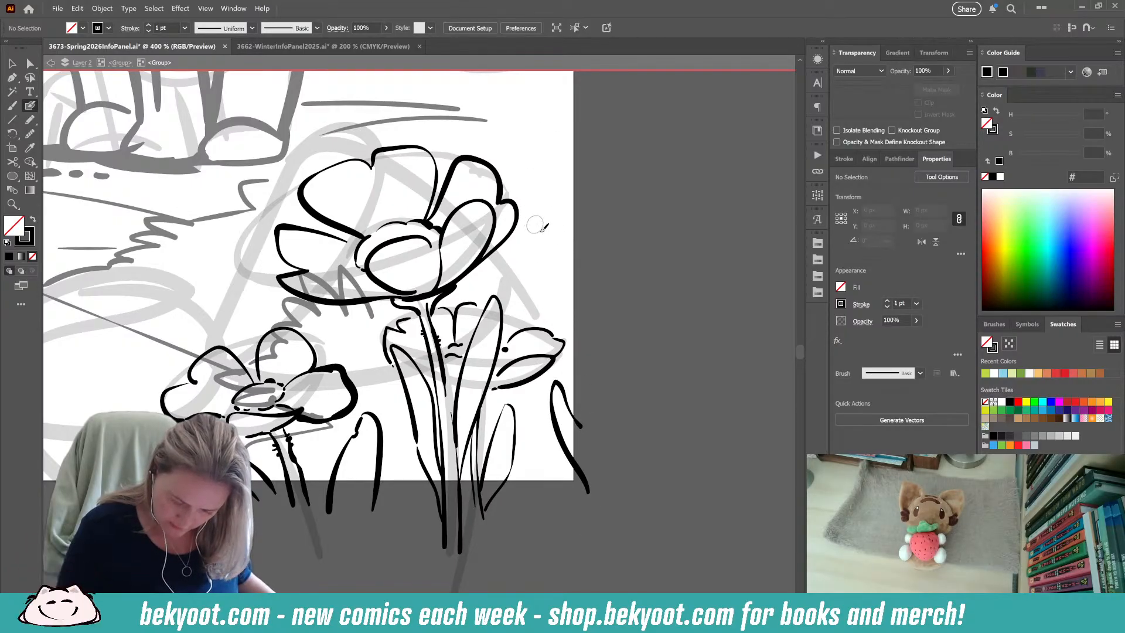
Remove the large dot at the third flower's centre and ink its missing petal edges and smaller centre marks.
{"action": "left_click", "coordinate": [505, 351]}
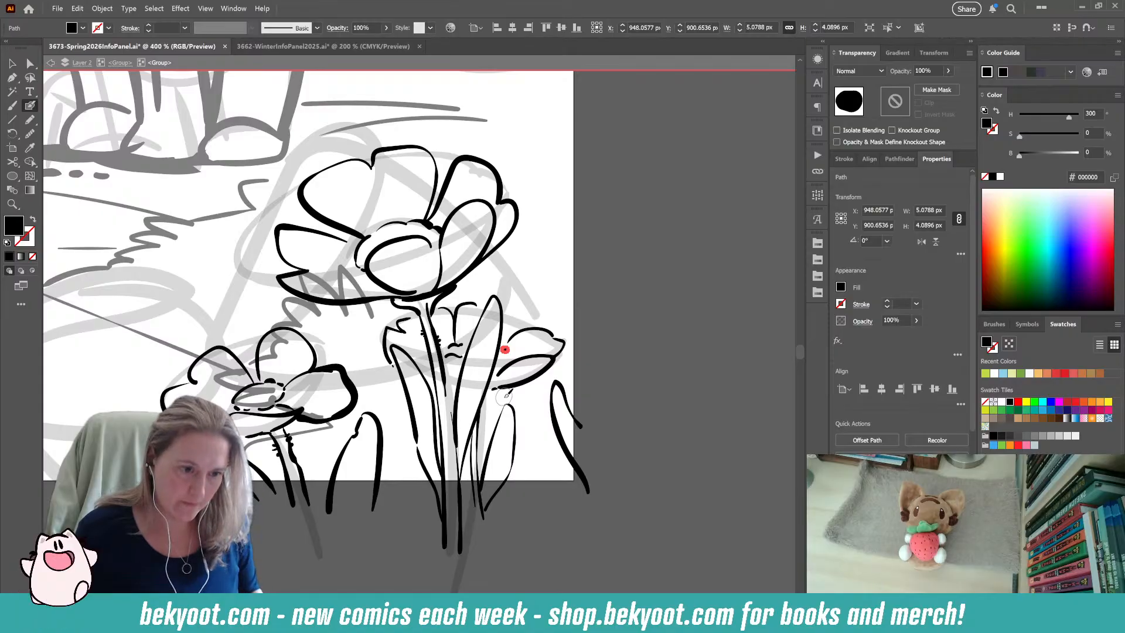
{"action": "key", "text": "ctrl+z"}
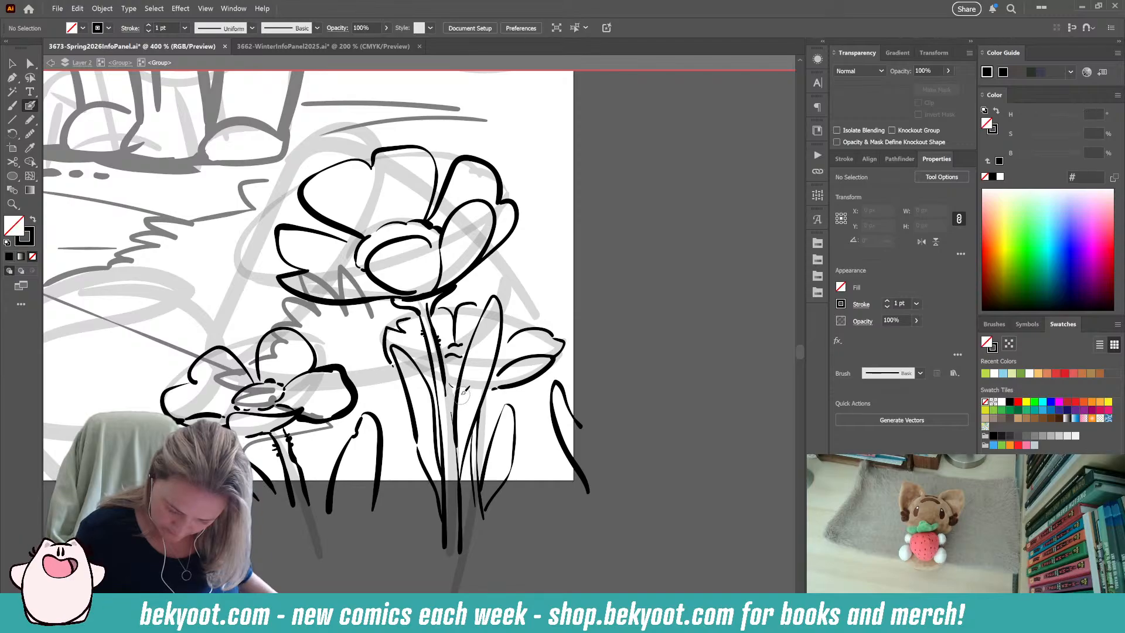
{"action": "key", "text": "shift+x"}
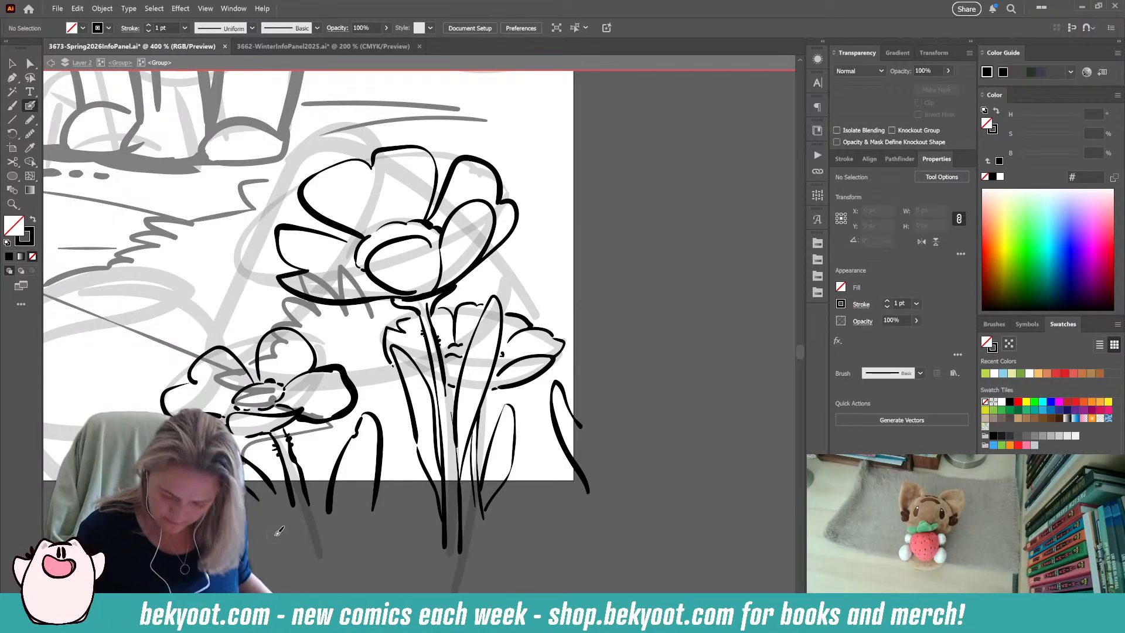
{"action": "left_click_drag", "start_coordinate": [528, 426], "coordinate": [544, 405]}
Ink a folded pointed leaf between the small flower and the tall flower, undoing the first attempt.
{"action": "left_click_drag", "start_coordinate": [507, 508], "coordinate": [408, 453]}
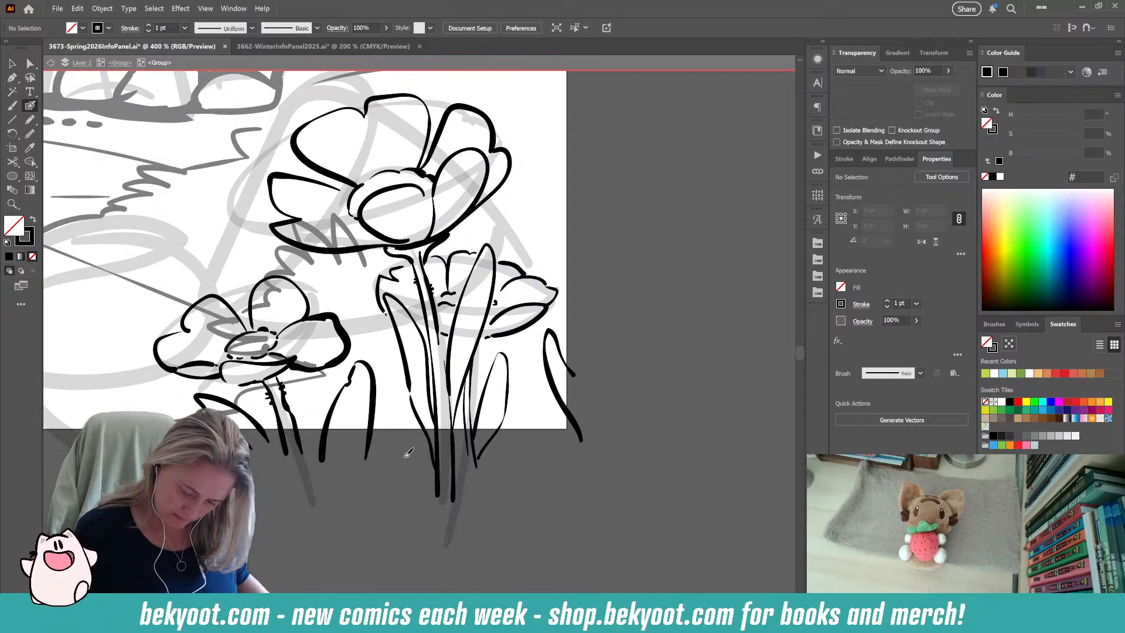
{"action": "scroll", "coordinate": [385, 520], "scroll_direction": "up", "scroll_amount": 2}
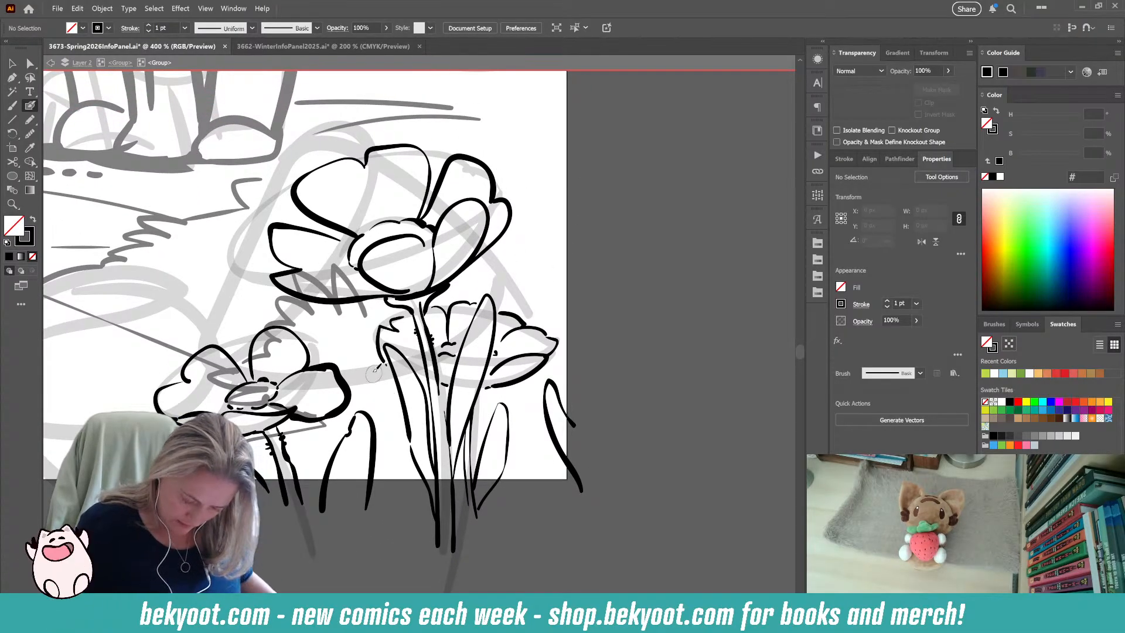
{"action": "left_click_drag", "start_coordinate": [396, 413], "coordinate": [369, 390]}
{"action": "key", "text": "ctrl+z"}
{"action": "key", "text": "ctrl+z"}
{"action": "left_click_drag", "start_coordinate": [388, 434], "coordinate": [397, 436]}
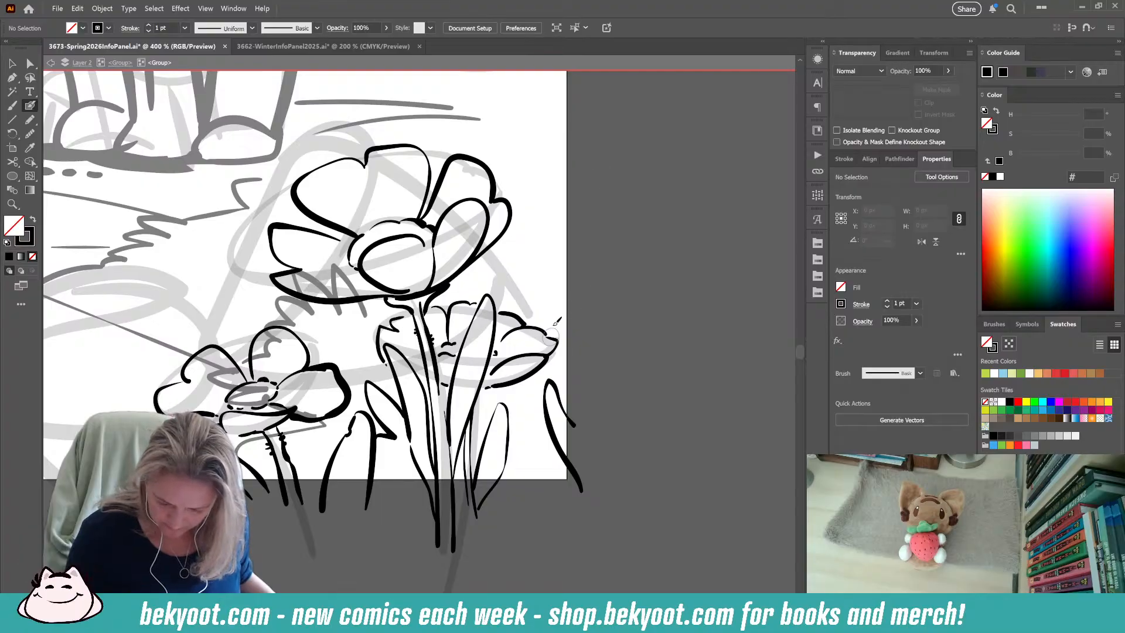
Ink a side-view flower with upright petals, a jagged base and a thin stem across the artboard's right edge.
{"action": "mouse_move", "coordinate": [539, 249]}
{"action": "left_mouse_down"}
{"action": "mouse_move", "coordinate": [552, 292]}
{"action": "mouse_move", "coordinate": [578, 246]}
{"action": "mouse_move", "coordinate": [580, 306]}
{"action": "left_mouse_up"}
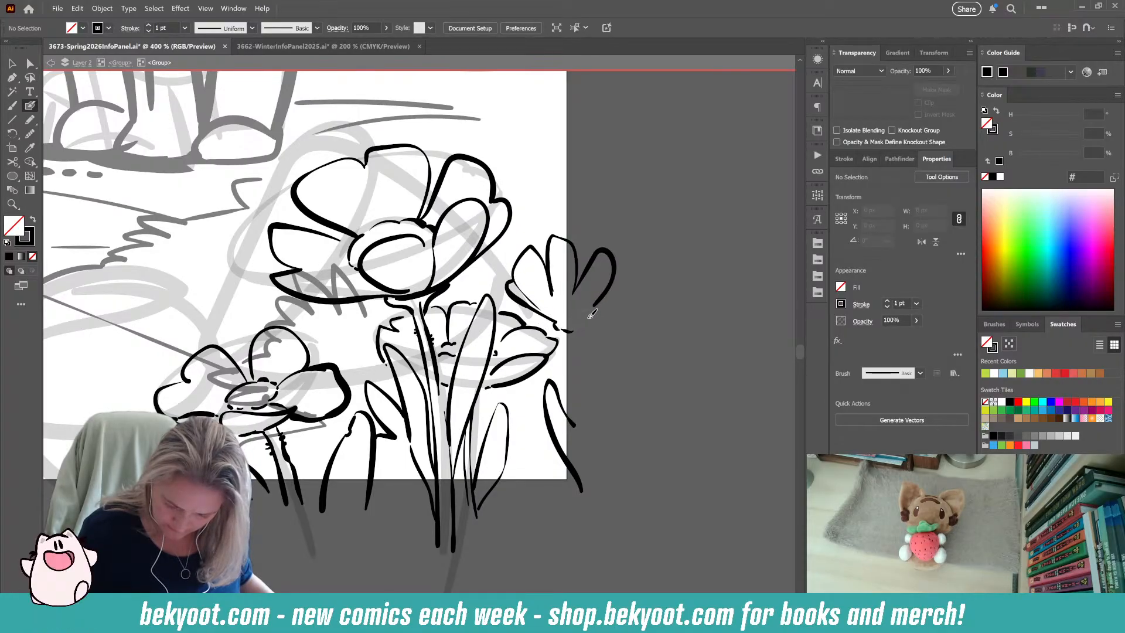
{"action": "left_click_drag", "start_coordinate": [579, 329], "coordinate": [592, 433]}
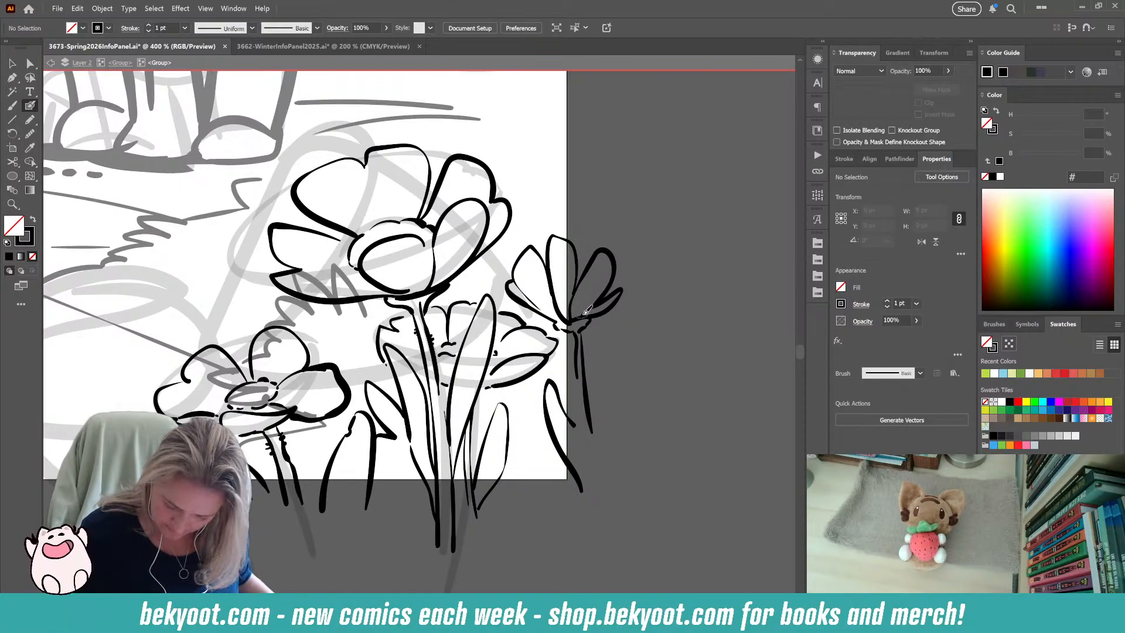
{"action": "key", "text": "ctrl+z"}
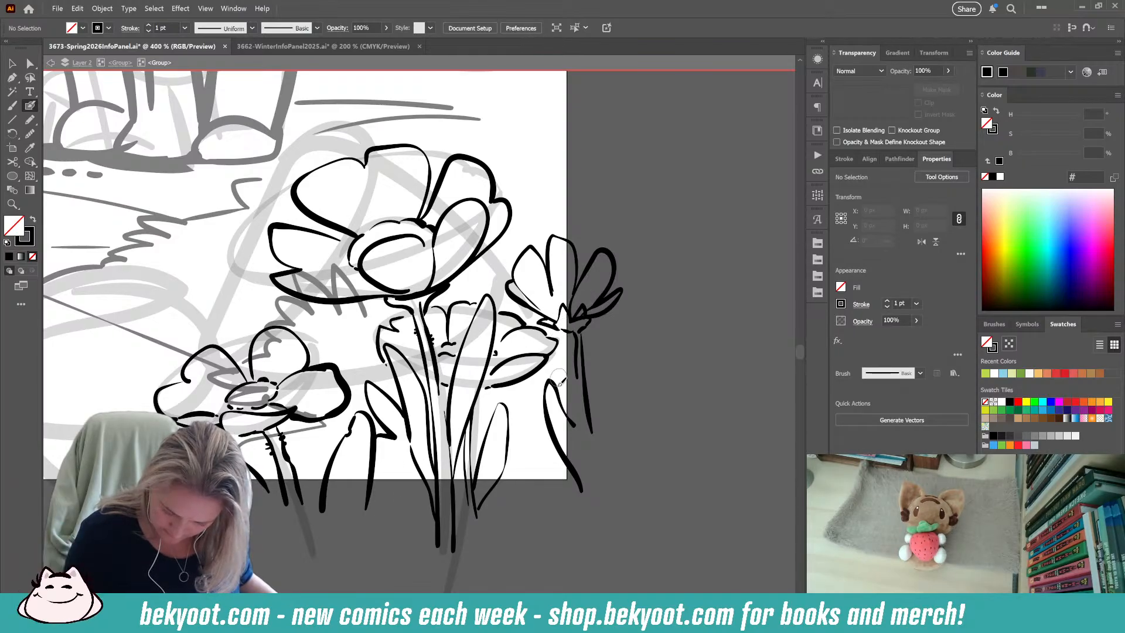
Try adjusting the right petals of the flower at the artboard's edge, undo the change and deselect the path.
{"action": "left_click", "coordinate": [608, 305], "text": "ctrl"}
{"action": "left_click_drag", "start_coordinate": [576, 322], "coordinate": [583, 352]}
{"action": "key", "text": "ctrl+z"}
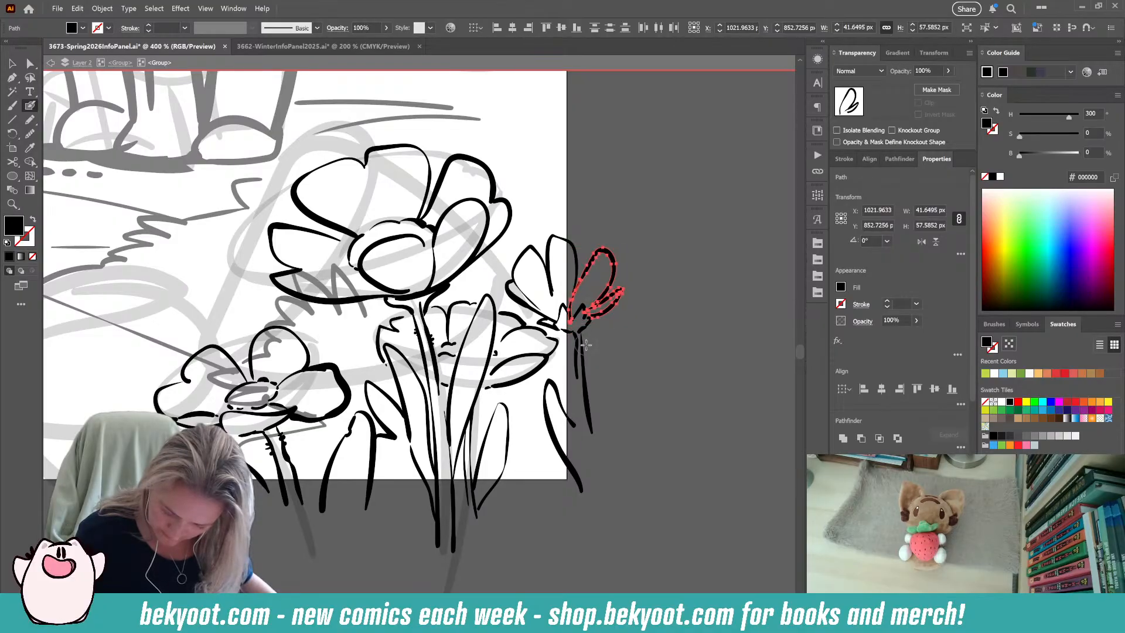
{"action": "left_click", "coordinate": [620, 361], "text": "ctrl"}
{"action": "left_click_drag", "start_coordinate": [627, 357], "coordinate": [615, 375]}
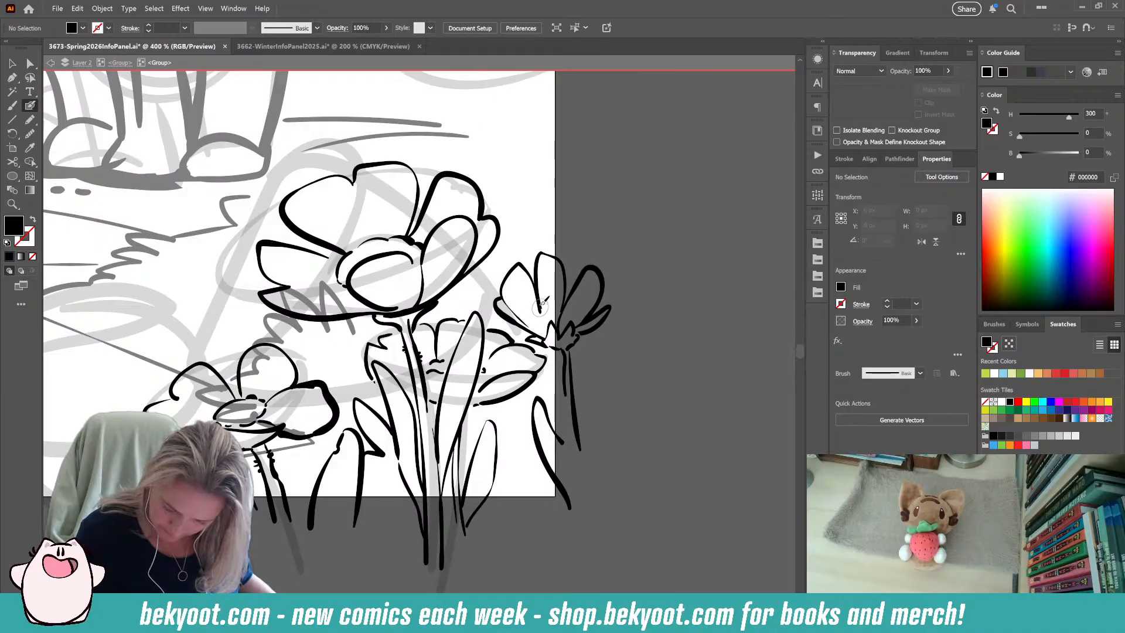
{"action": "key", "text": "shift+x"}
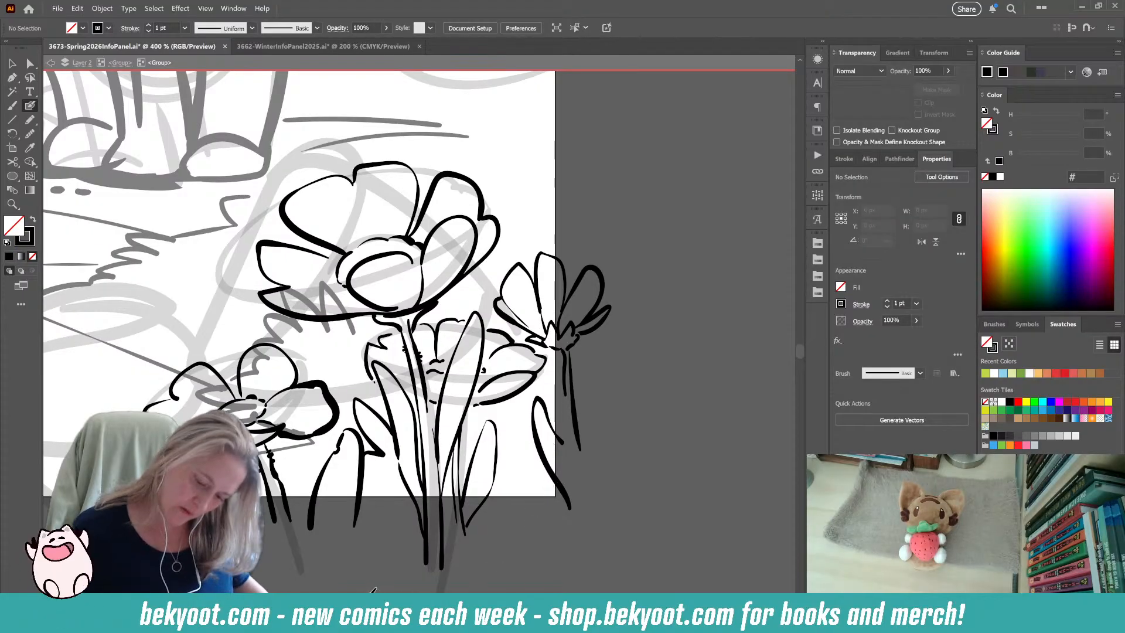
Shift the stem of the side-view flower at the artboard's edge slightly left under its base and deselect it.
{"action": "left_click", "coordinate": [574, 378], "text": "ctrl"}
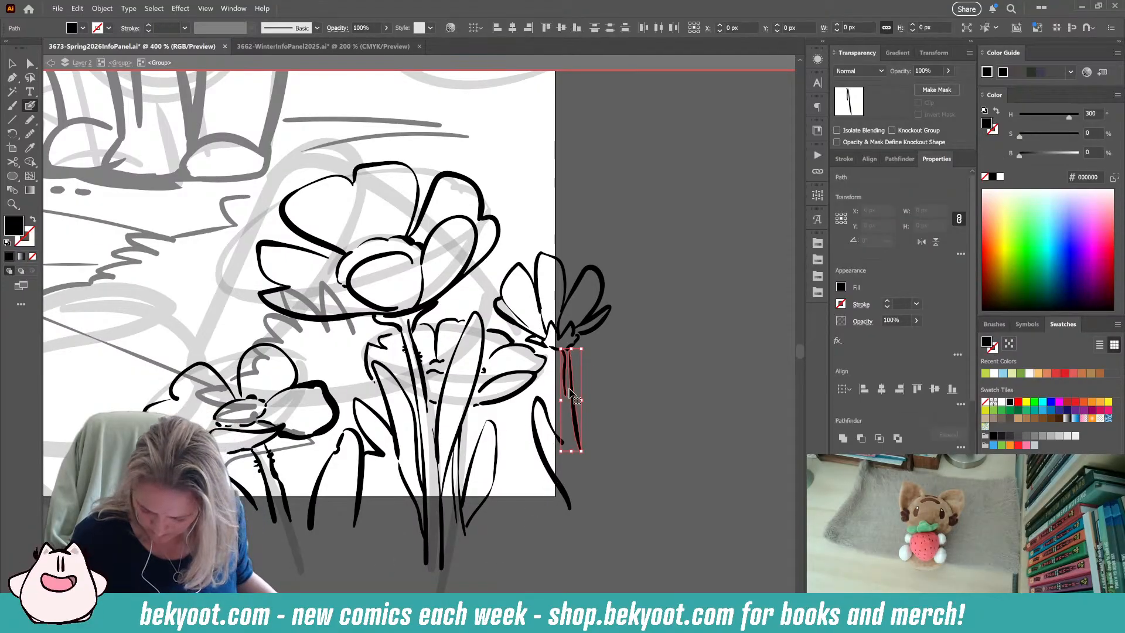
{"action": "left_click_drag", "start_coordinate": [557, 382], "coordinate": [556, 382]}
{"action": "left_click", "coordinate": [594, 387], "text": "ctrl"}
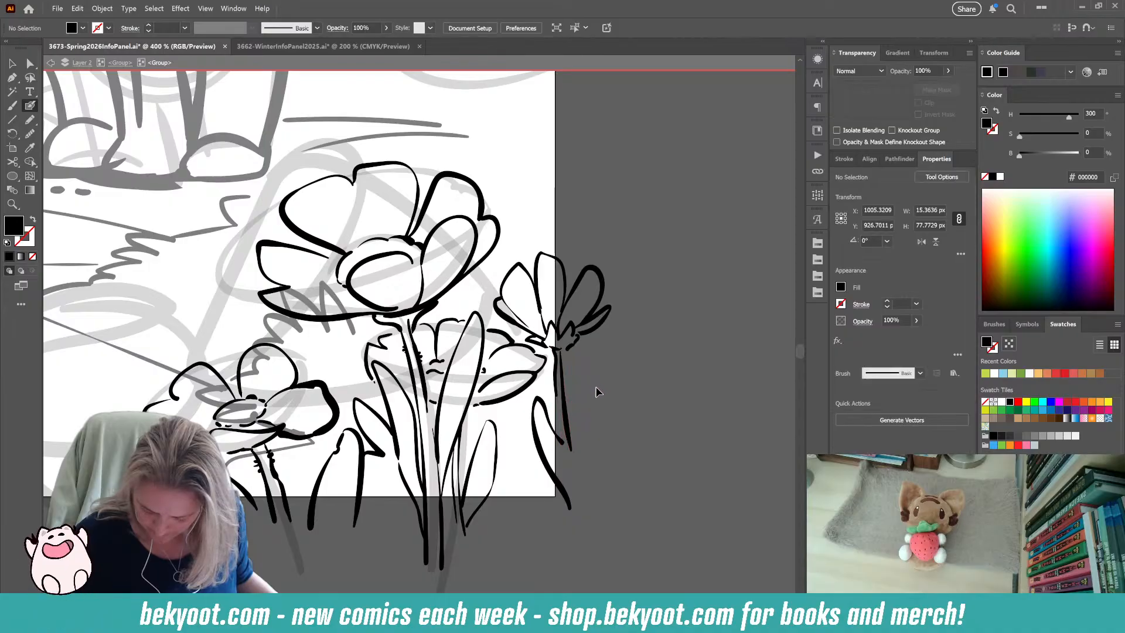
Ink a short stroke about 5.6 by 2.1 px beneath the tall flower's head, beside its stem, and deselect it.
{"action": "scroll", "coordinate": [631, 339], "scroll_direction": "down", "scroll_amount": 3}
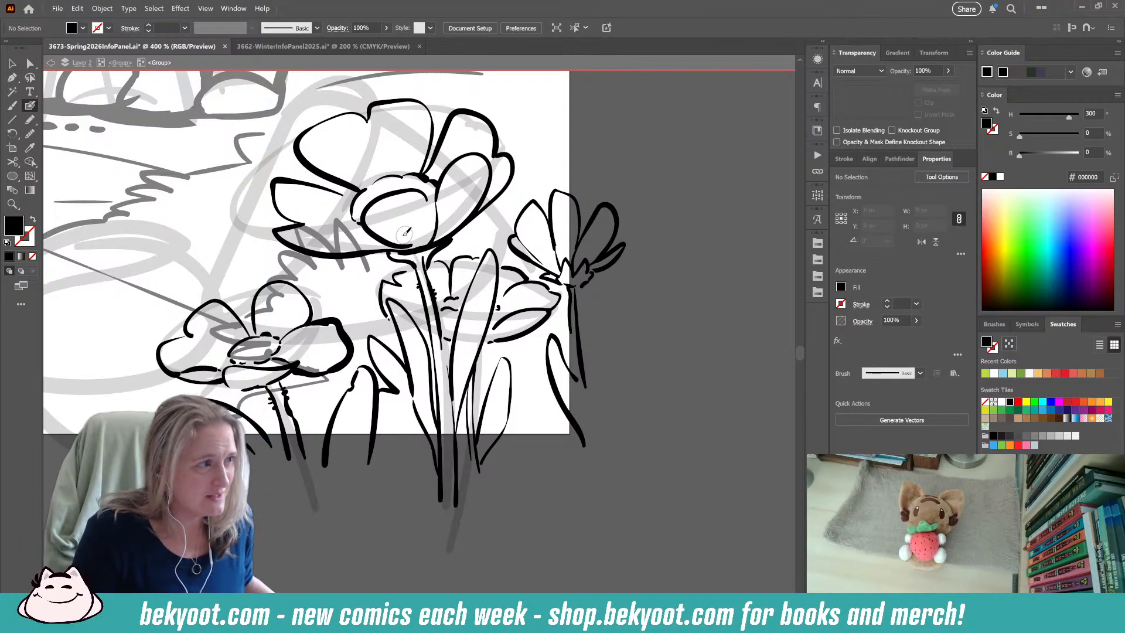
{"action": "key", "text": "shift+x"}
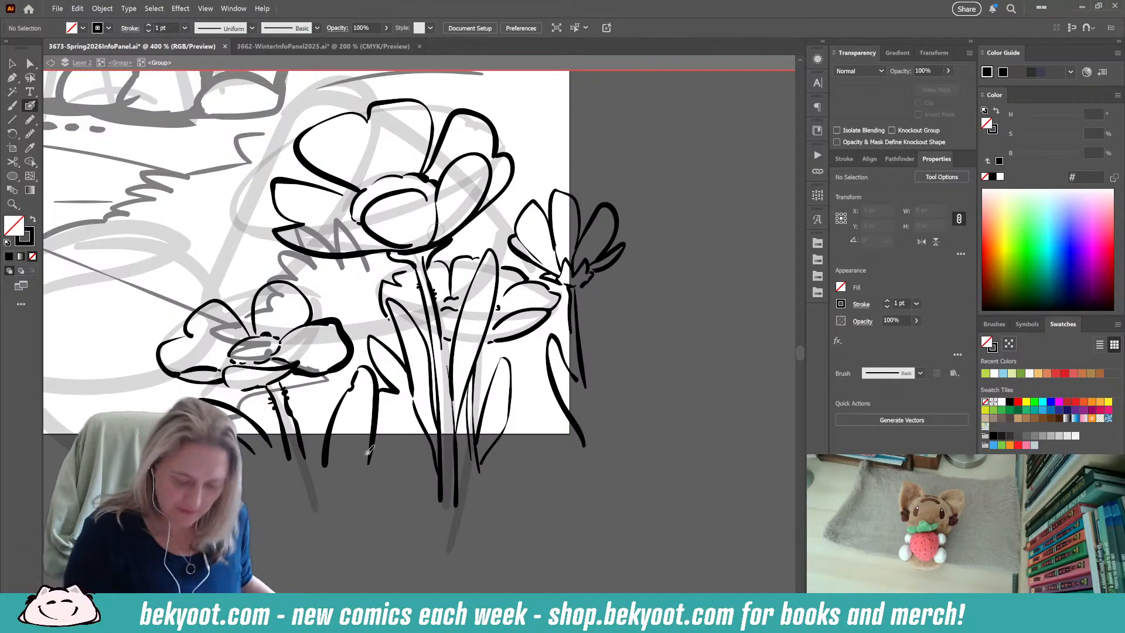
{"action": "left_click_drag", "start_coordinate": [439, 249], "coordinate": [431, 247]}
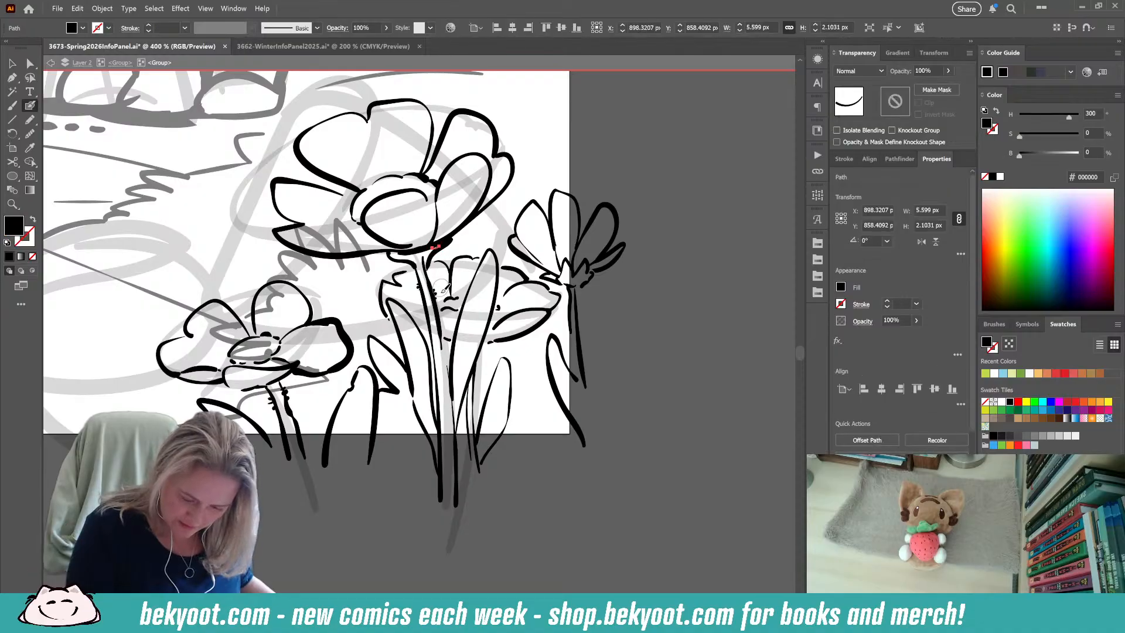
{"action": "key", "text": "ctrl+shift+a"}
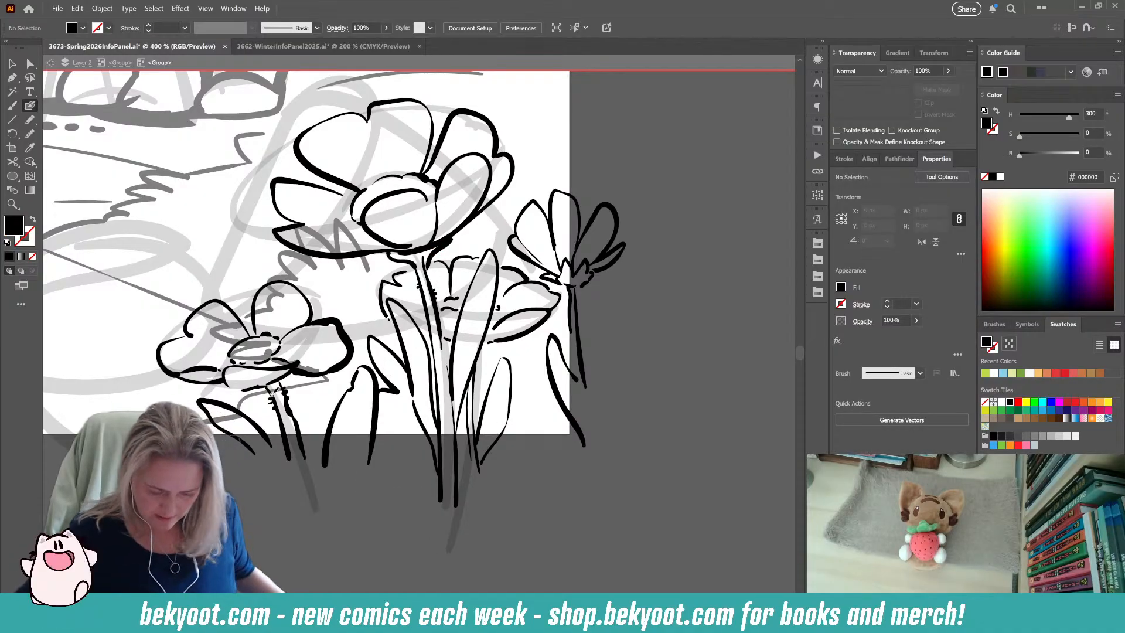
Examine the inked flower cluster within the whole composition and the tall flower in isolation.
{"action": "scroll", "coordinate": [363, 350], "scroll_direction": "down", "scroll_amount": 2}
{"action": "scroll", "coordinate": [380, 357], "scroll_direction": "down", "scroll_amount": 3}
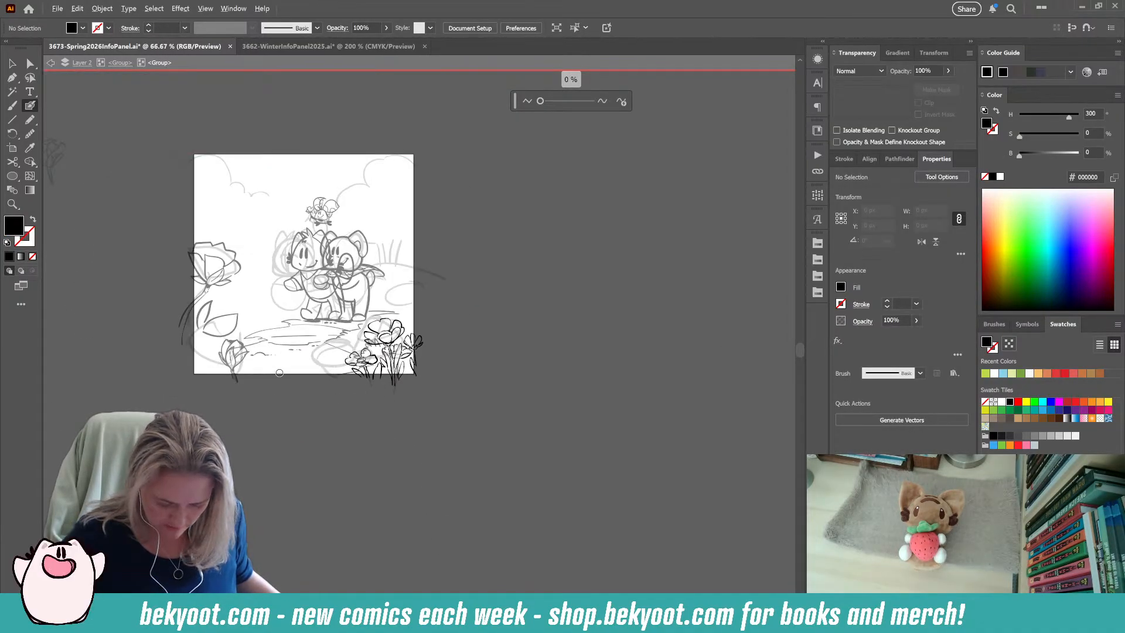
{"action": "scroll", "coordinate": [283, 375], "scroll_direction": "up", "scroll_amount": 1}
{"action": "left_click_drag", "start_coordinate": [269, 281], "coordinate": [317, 348]}
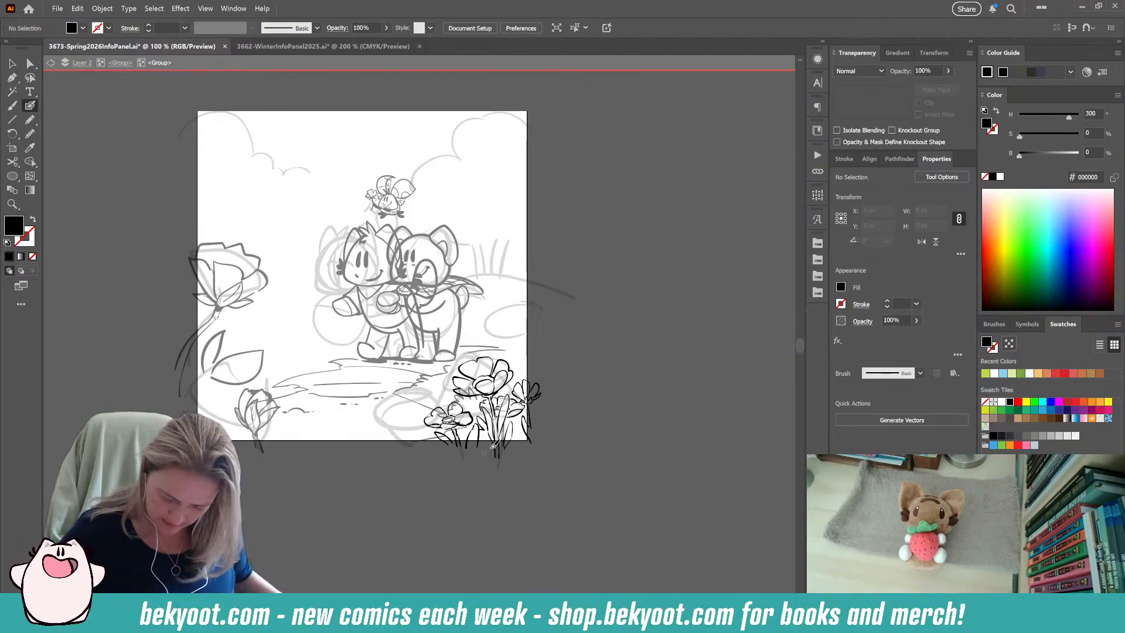
{"action": "scroll", "coordinate": [492, 446], "scroll_direction": "up", "scroll_amount": 1}
{"action": "scroll", "coordinate": [527, 419], "scroll_direction": "up", "scroll_amount": 3}
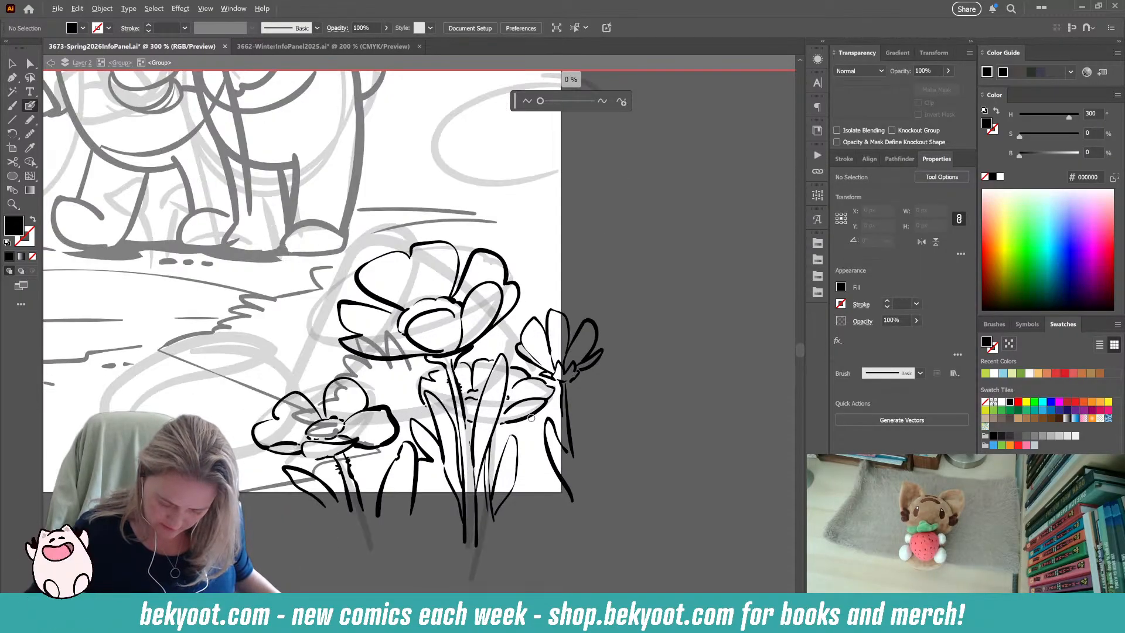
{"action": "scroll", "coordinate": [461, 359], "scroll_direction": "up", "scroll_amount": 1}
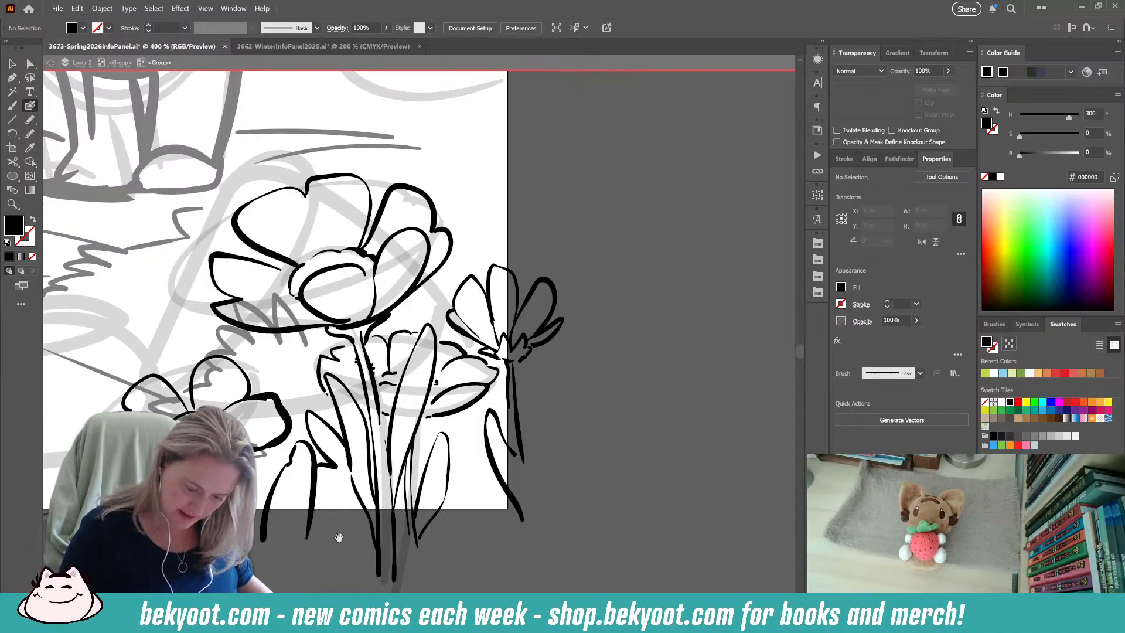
{"action": "left_click_drag", "start_coordinate": [368, 508], "coordinate": [464, 433]}
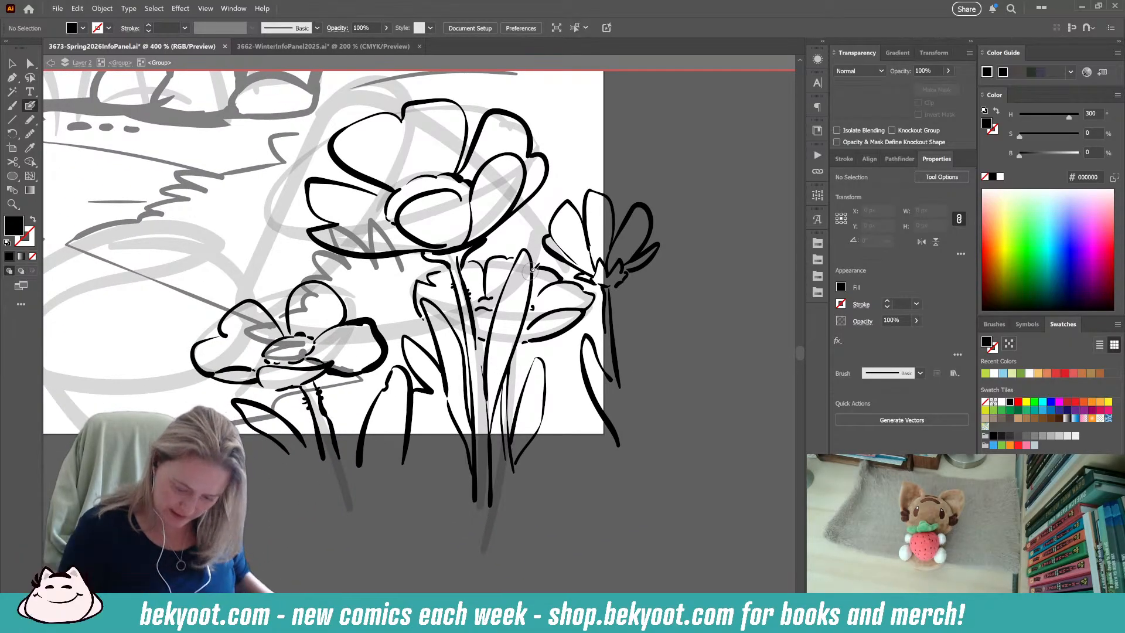
{"action": "double_click", "coordinate": [477, 340]}
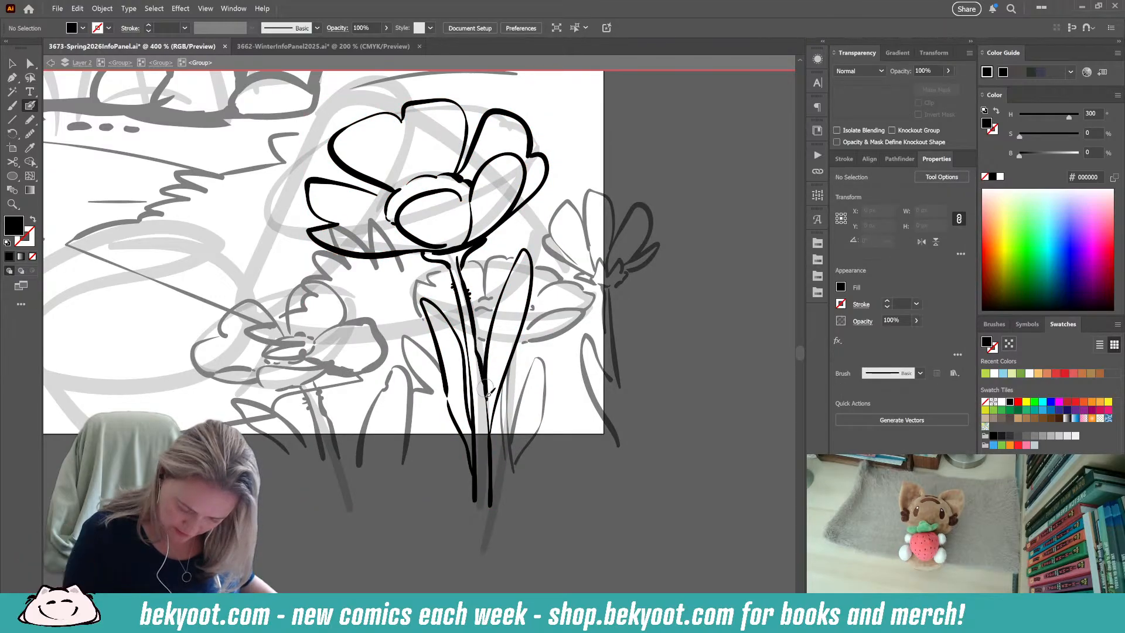
{"action": "key", "text": "shift+x"}
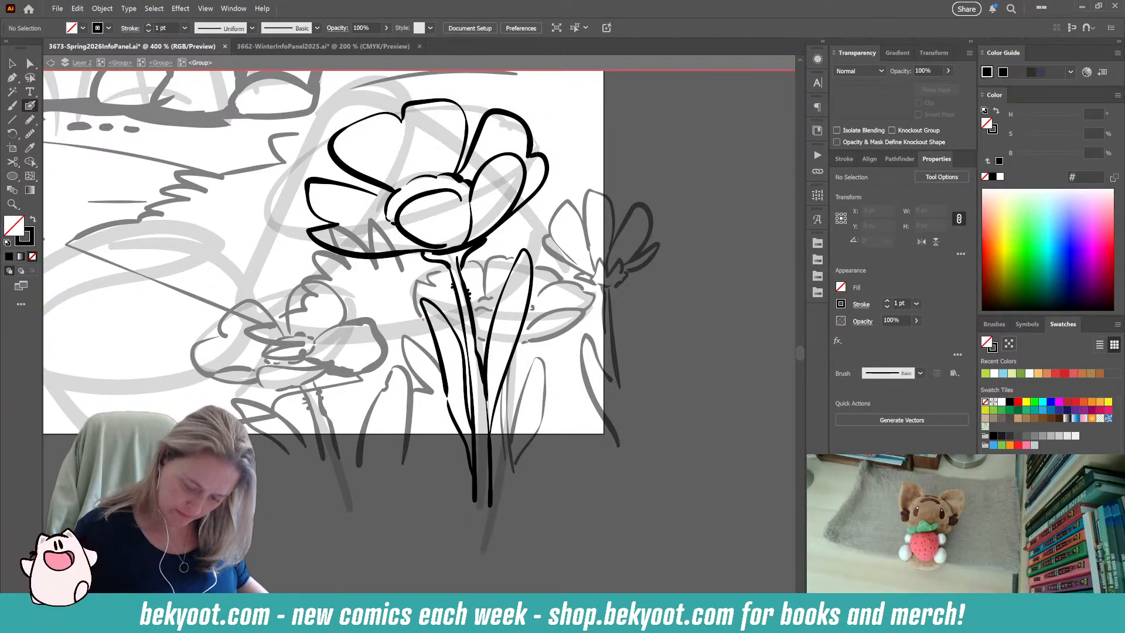
{"action": "scroll", "coordinate": [355, 367], "scroll_direction": "down", "scroll_amount": 3}
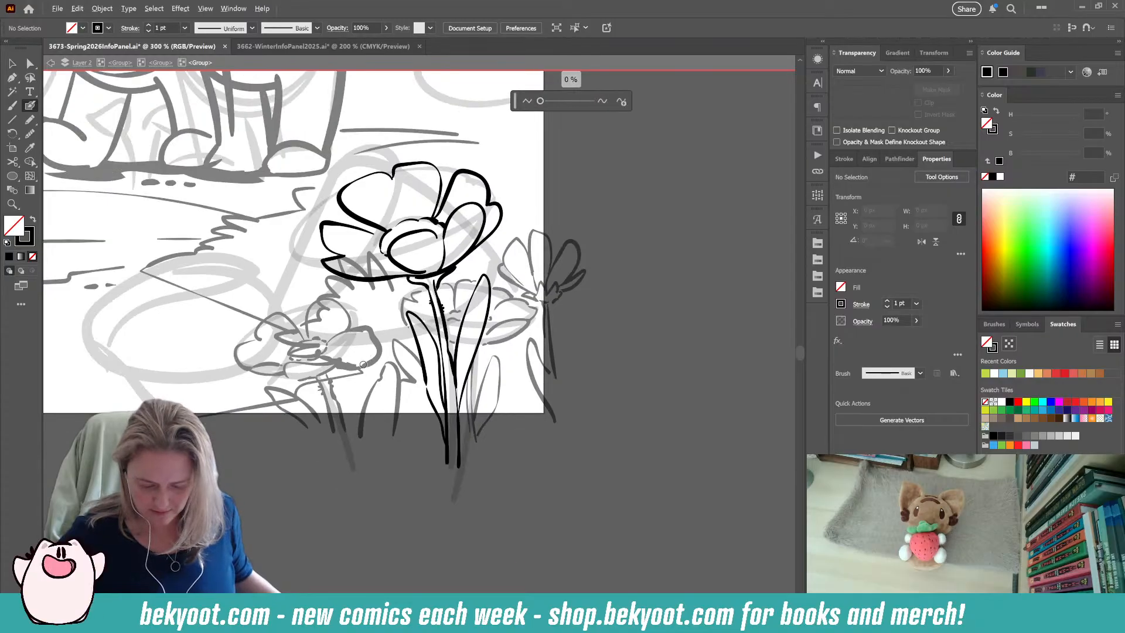
{"action": "left_click", "coordinate": [161, 63]}
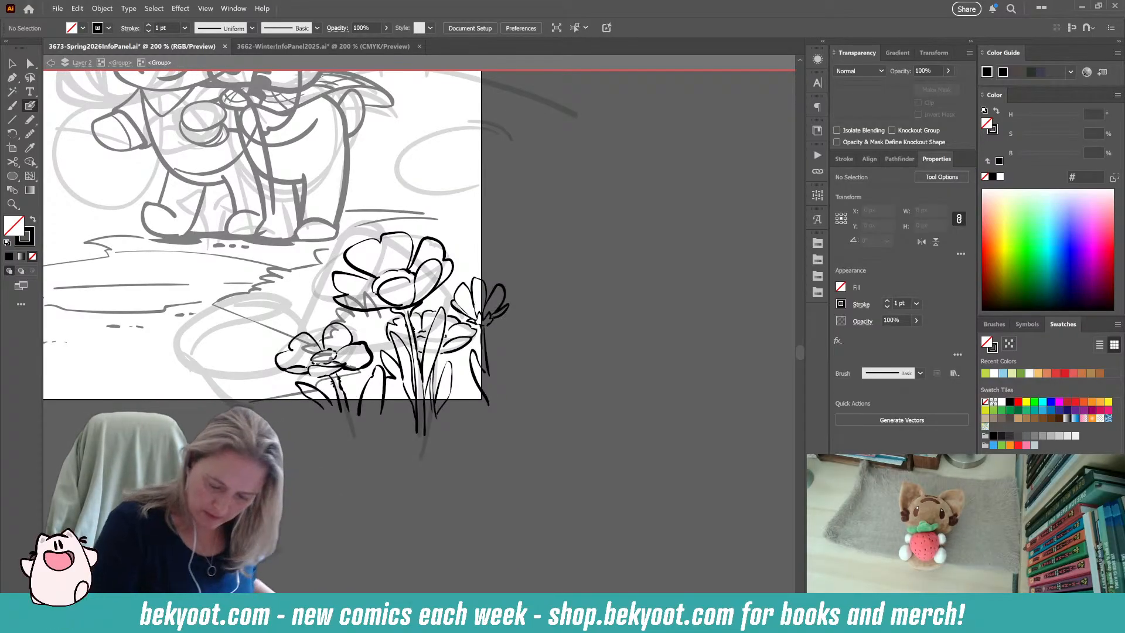
Pull the faded rough sketch of three flowers out from under the inked cluster and cut it from the line-art group.
{"action": "left_click", "coordinate": [120, 62]}
{"action": "key", "text": "v"}
{"action": "left_click_drag", "start_coordinate": [319, 295], "coordinate": [634, 291]}
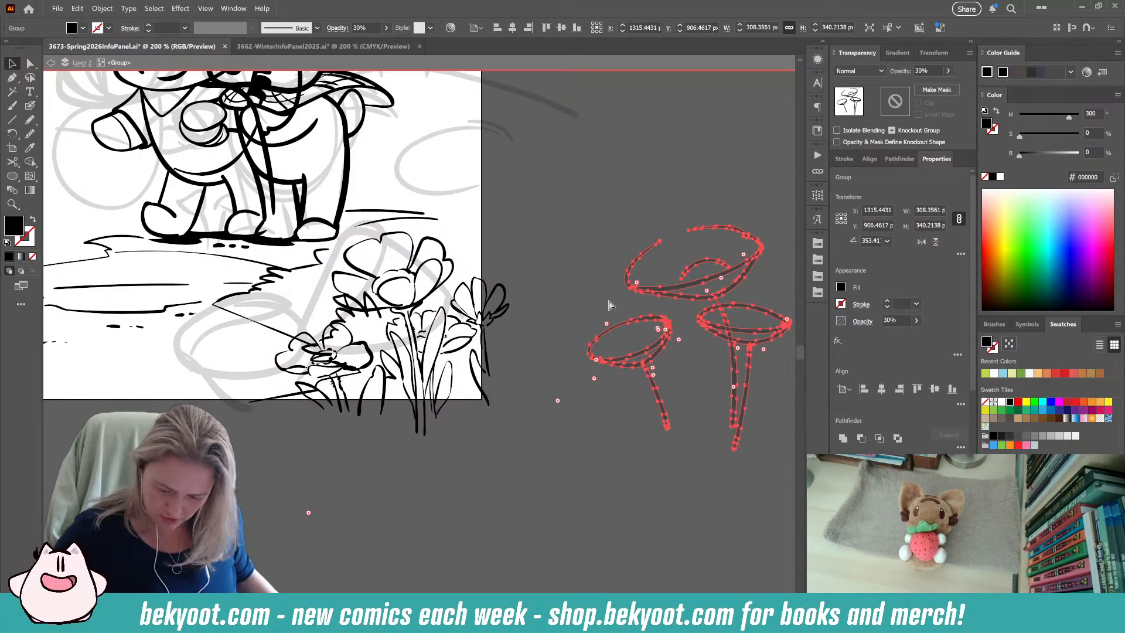
{"action": "key", "text": "ctrl+x"}
{"action": "scroll", "coordinate": [204, 395], "scroll_direction": "down", "scroll_amount": 3}
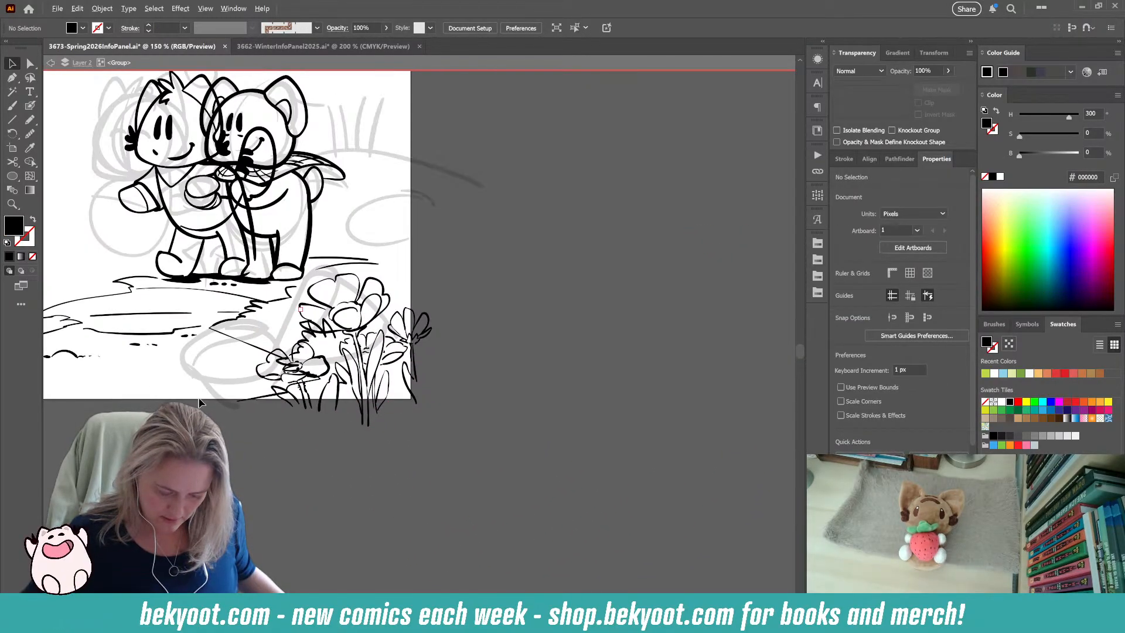
Paste the faded three-flower sketch outside the line-art group and park it off the artboard, above the spare bud sketch.
{"action": "left_click_drag", "start_coordinate": [245, 453], "coordinate": [440, 419]}
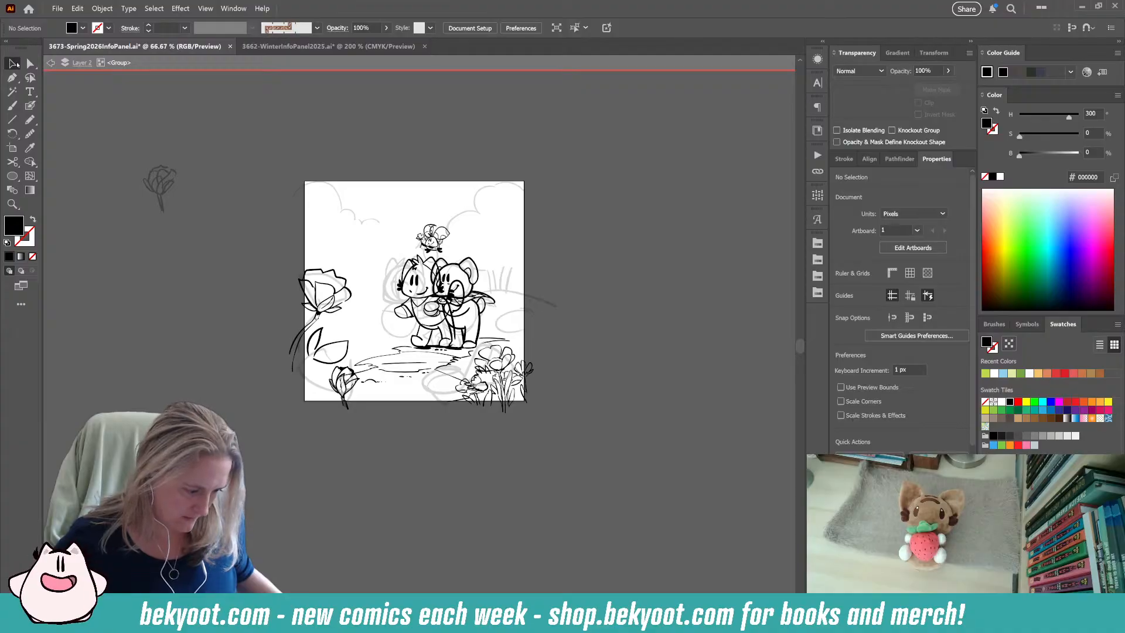
{"action": "double_click", "coordinate": [202, 156]}
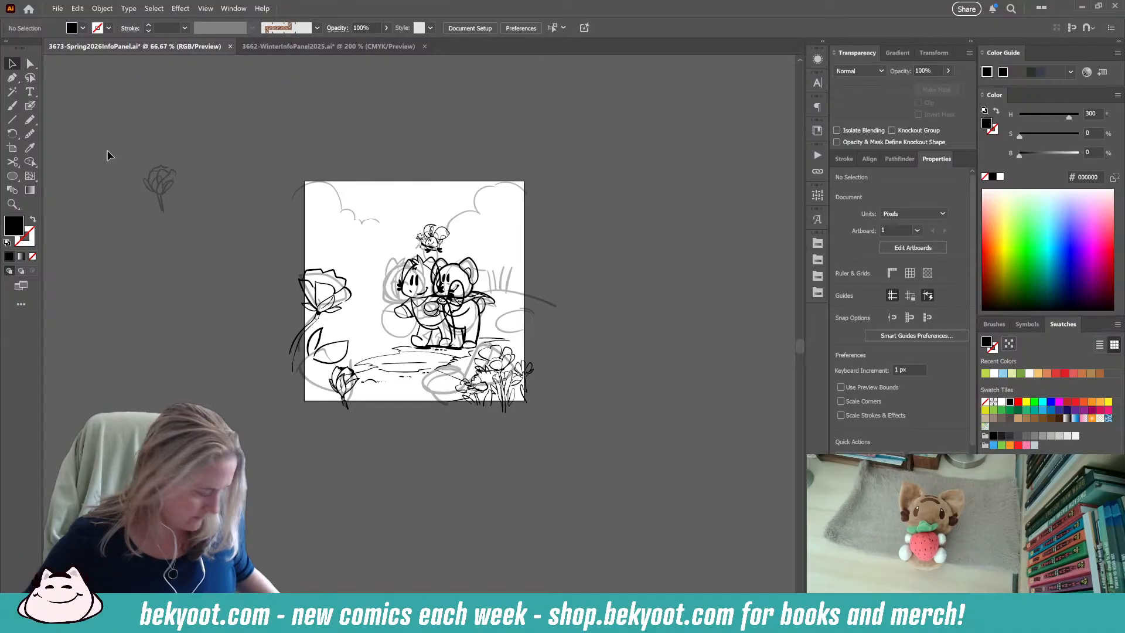
{"action": "left_click", "coordinate": [396, 335]}
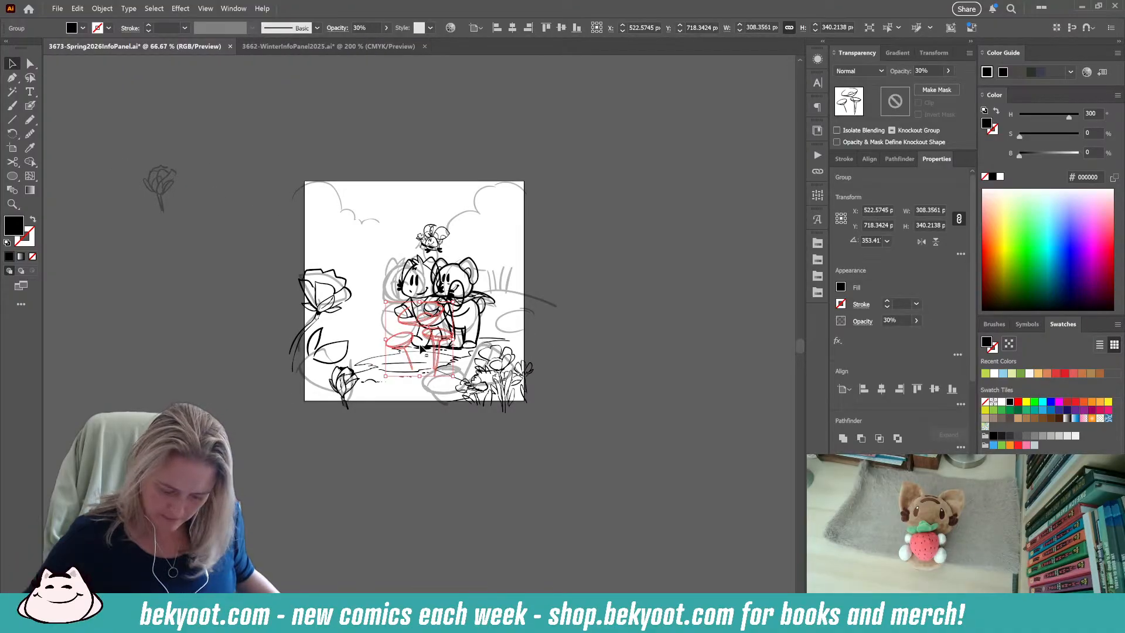
{"action": "mouse_move", "coordinate": [396, 335]}
{"action": "left_mouse_down"}
{"action": "mouse_move", "coordinate": [154, 152]}
{"action": "mouse_move", "coordinate": [94, 124]}
{"action": "left_mouse_up"}
Remove the spare bud sketch beside the artboard from the line-art group and leave group isolation.
{"action": "left_click", "coordinate": [157, 181]}
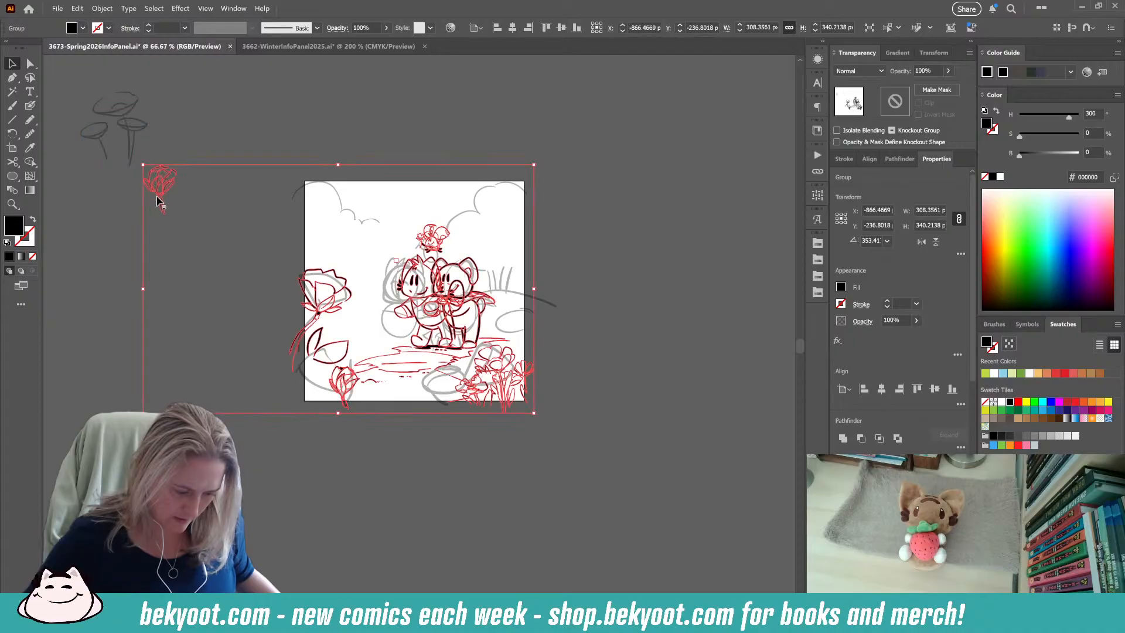
{"action": "double_click", "coordinate": [171, 183]}
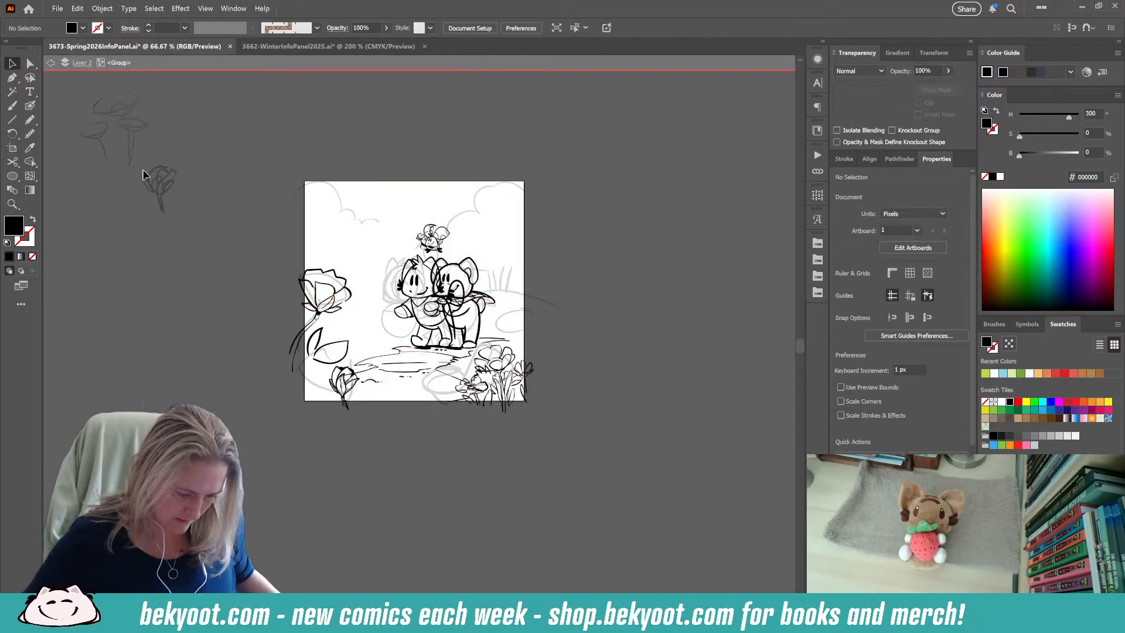
{"action": "key", "text": "Delete"}
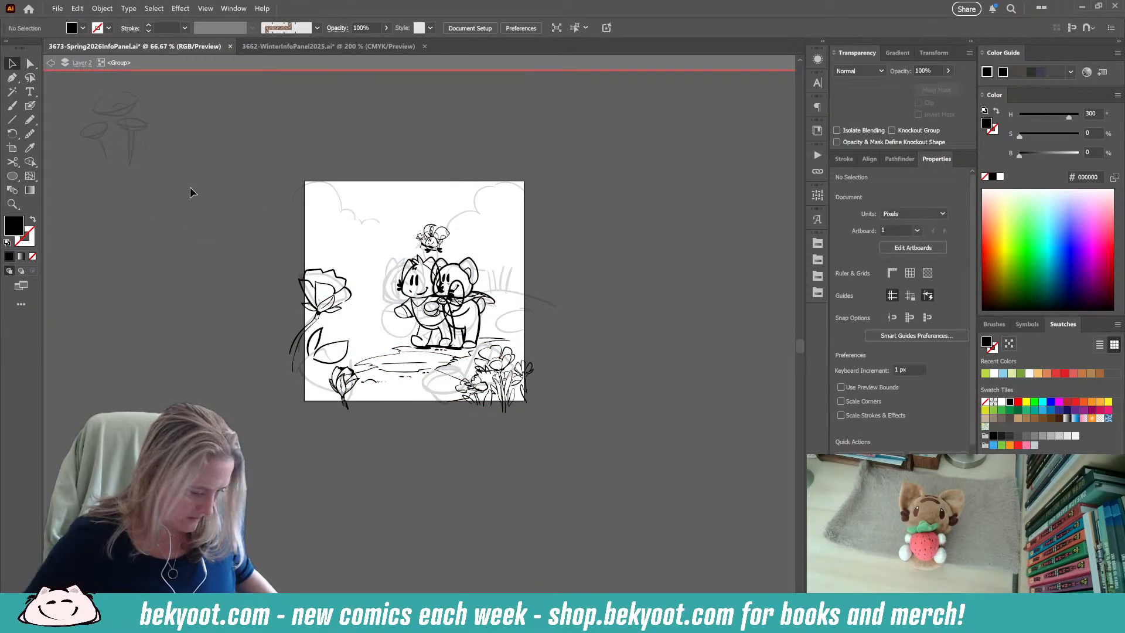
{"action": "key", "text": "Escape"}
{"action": "key", "text": "ctrl+z"}
{"action": "left_click", "coordinate": [241, 150]}
Enlarge the foreground flower cluster to about 443 by 386 px within the line-art group and shift it left.
{"action": "scroll", "coordinate": [398, 383], "scroll_direction": "up", "scroll_amount": 2}
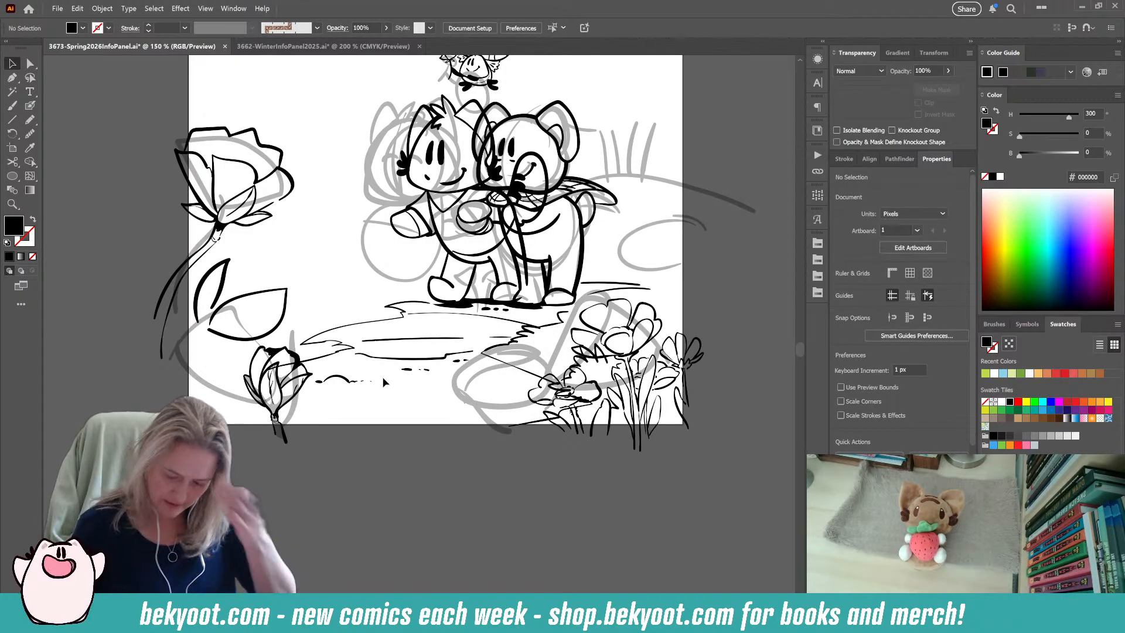
{"action": "left_click", "coordinate": [643, 346]}
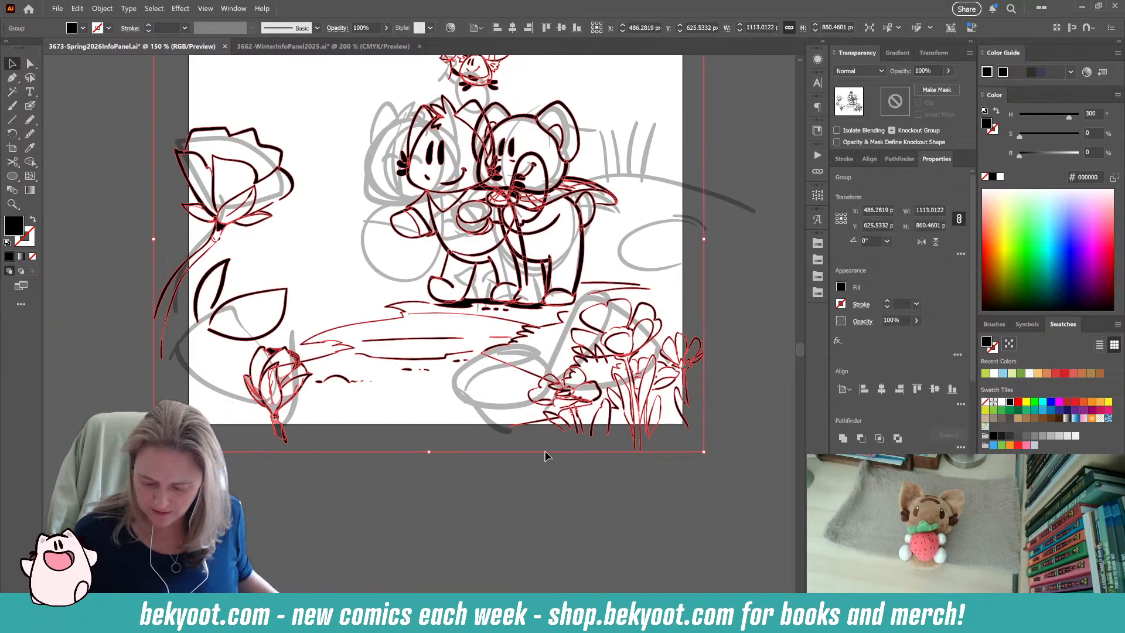
{"action": "double_click", "coordinate": [632, 357]}
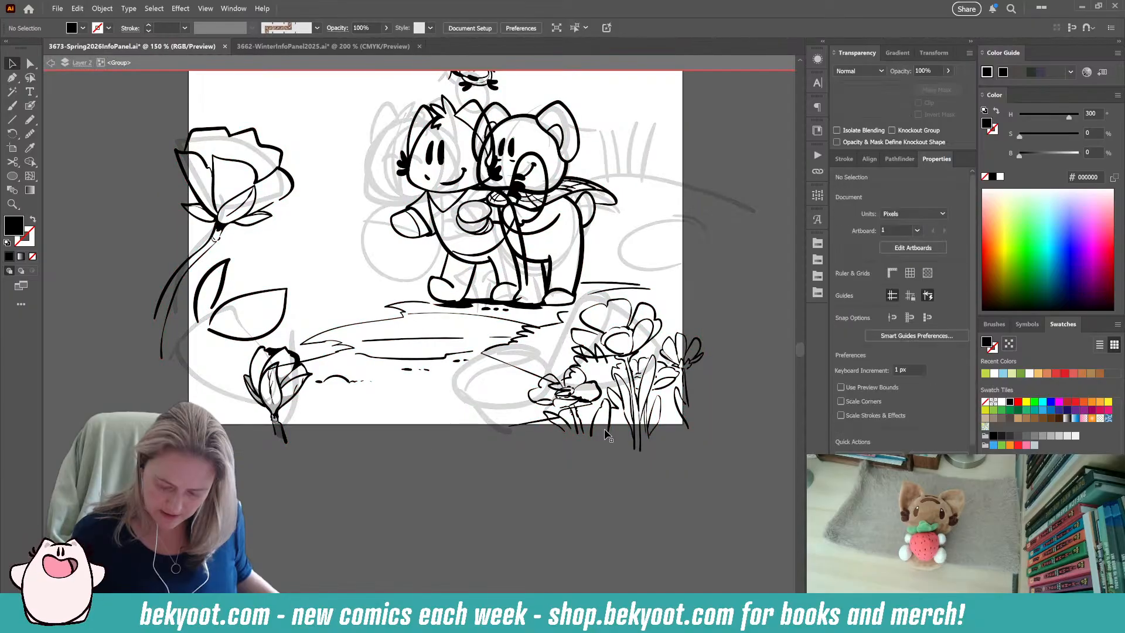
{"action": "left_click", "coordinate": [633, 354]}
{"action": "left_click_drag", "start_coordinate": [703, 296], "coordinate": [746, 255]}
{"action": "left_click_drag", "start_coordinate": [667, 405], "coordinate": [626, 407]}
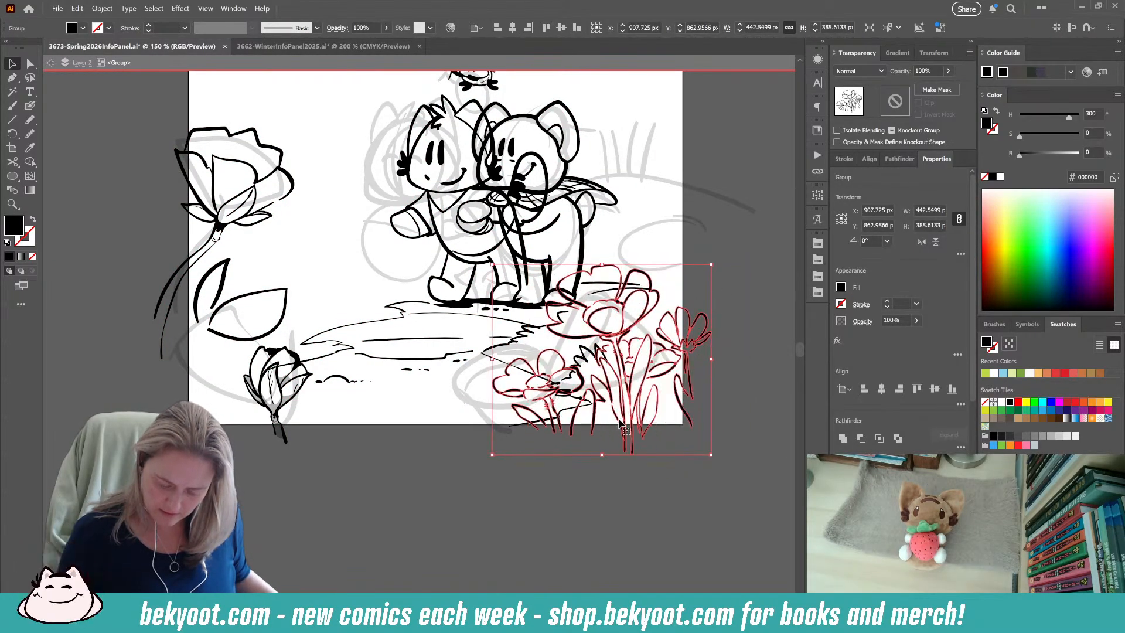
{"action": "left_click", "coordinate": [472, 520]}
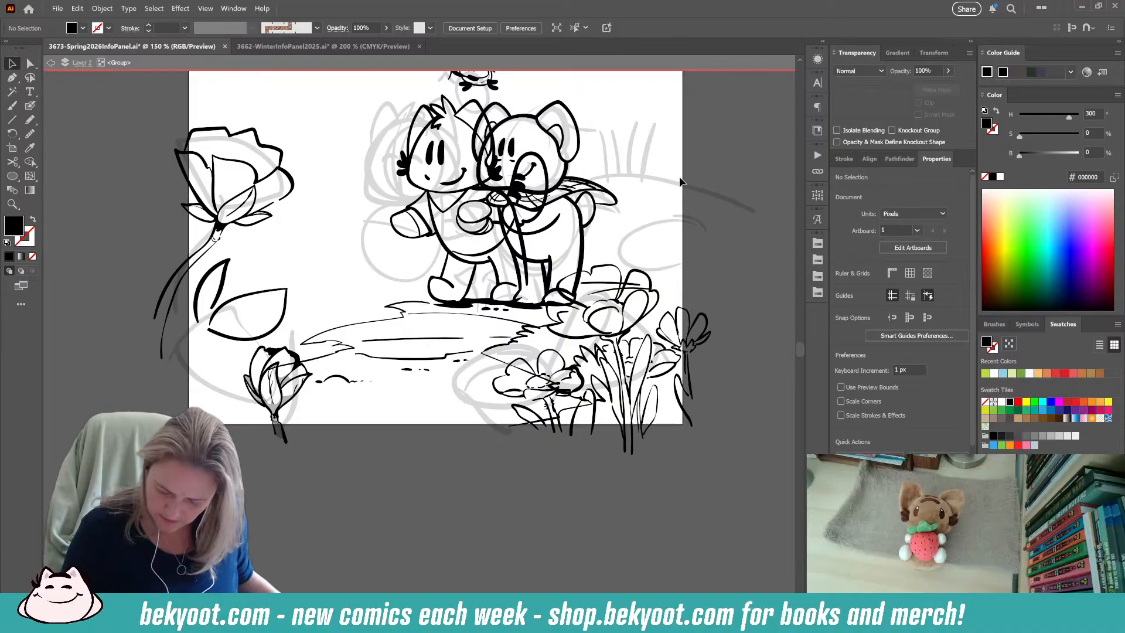
Draw a broad pointed leaf with a center vein beside the bud, overlapping the artboard's lower edge, using the Blob Brush.
{"action": "left_click_drag", "start_coordinate": [371, 500], "coordinate": [446, 540]}
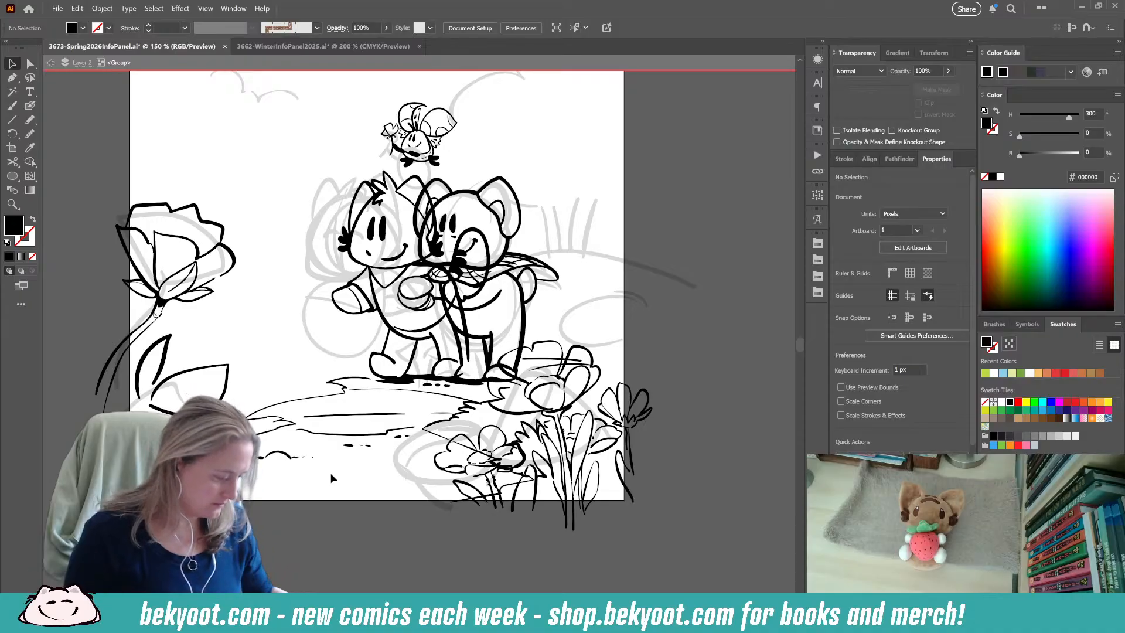
{"action": "left_click_drag", "start_coordinate": [374, 536], "coordinate": [330, 603]}
{"action": "left_click_drag", "start_coordinate": [579, 295], "coordinate": [661, 285]}
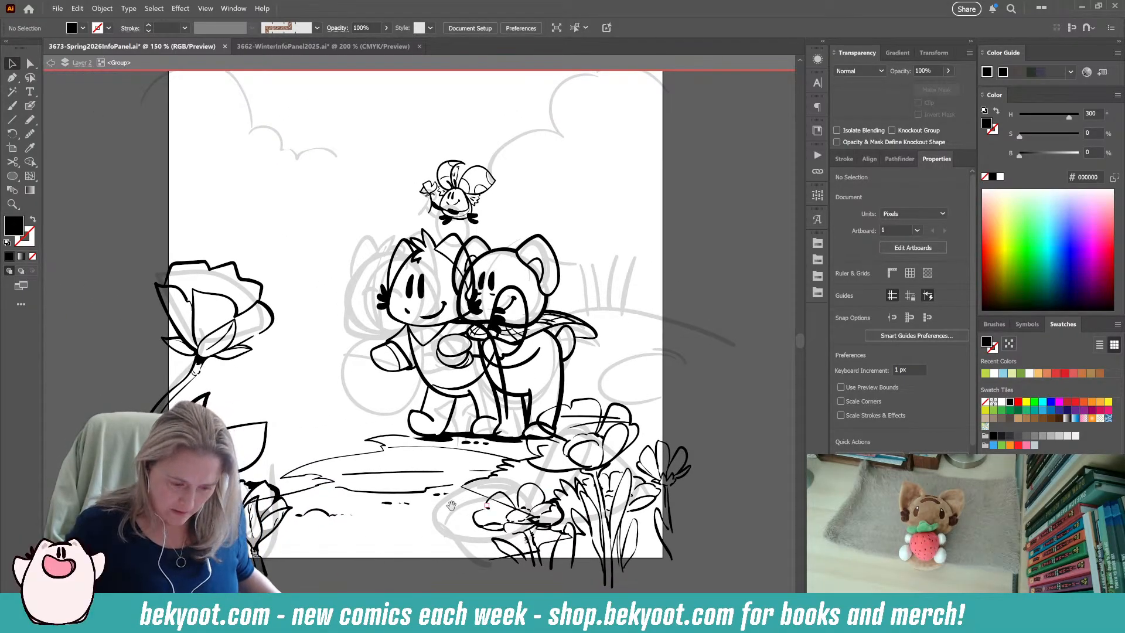
{"action": "scroll", "coordinate": [436, 539], "scroll_direction": "down", "scroll_amount": 3}
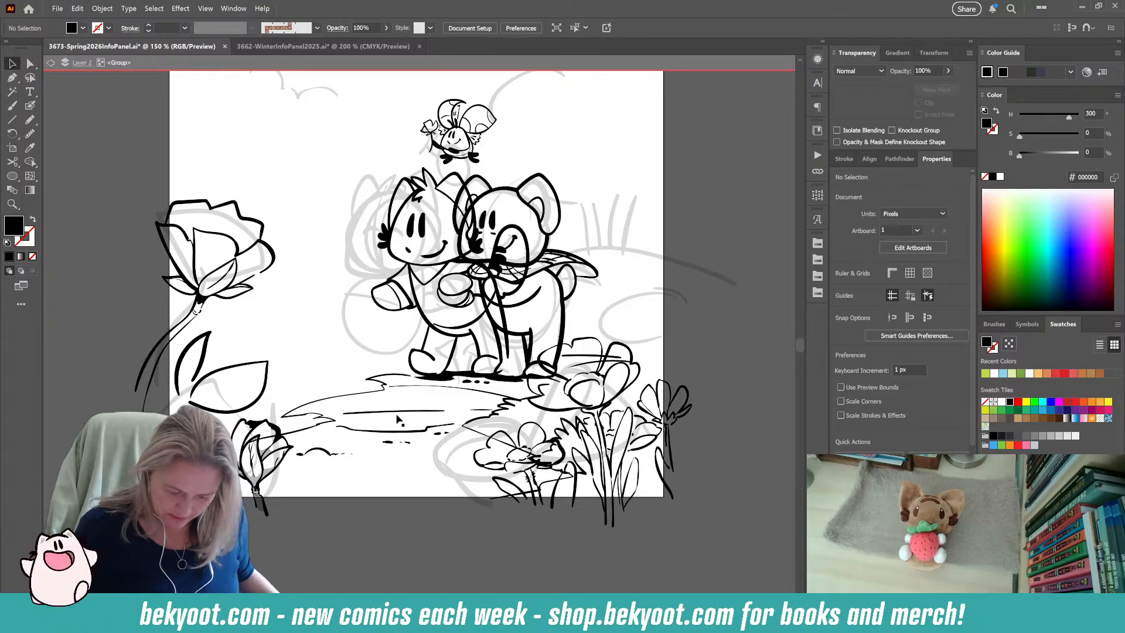
{"action": "left_click_drag", "start_coordinate": [386, 417], "coordinate": [474, 413]}
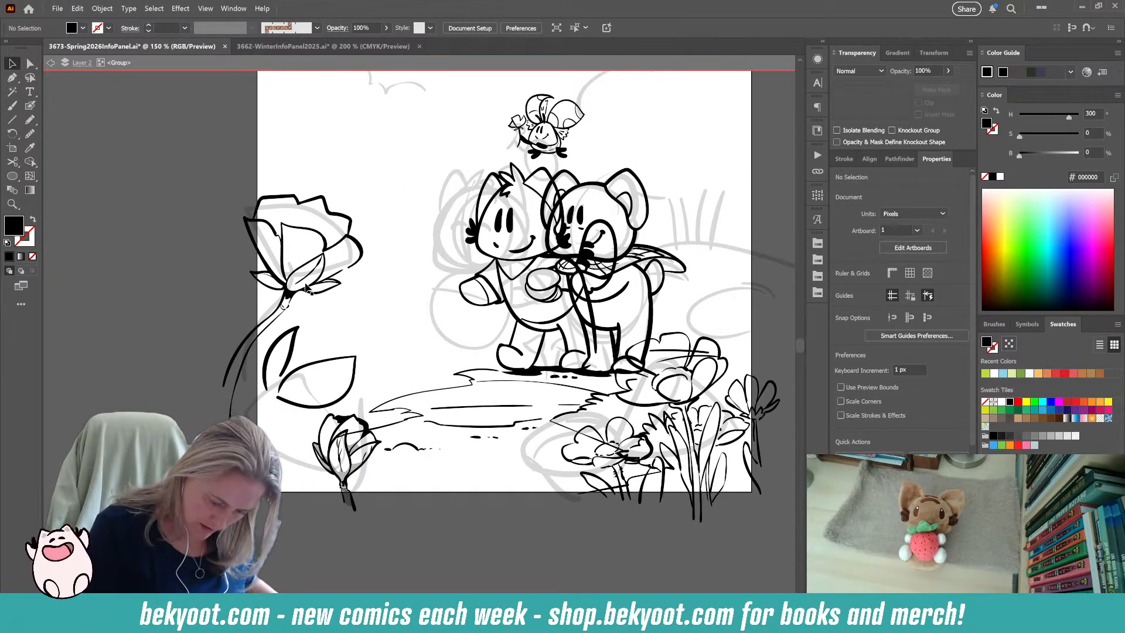
{"action": "left_click", "coordinate": [30, 106]}
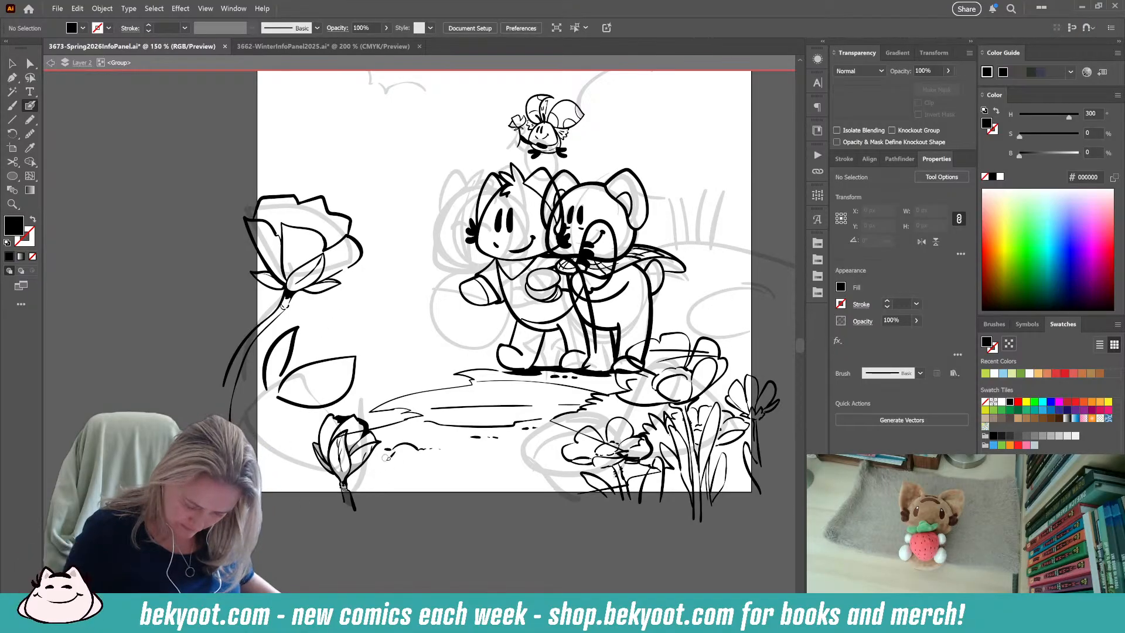
{"action": "mouse_move", "coordinate": [365, 503]}
{"action": "left_mouse_down"}
{"action": "mouse_move", "coordinate": [395, 462]}
{"action": "mouse_move", "coordinate": [420, 467]}
{"action": "mouse_move", "coordinate": [432, 529]}
{"action": "mouse_move", "coordinate": [407, 516]}
{"action": "mouse_move", "coordinate": [400, 462]}
{"action": "mouse_move", "coordinate": [387, 525]}
{"action": "mouse_move", "coordinate": [418, 535]}
{"action": "left_mouse_up"}
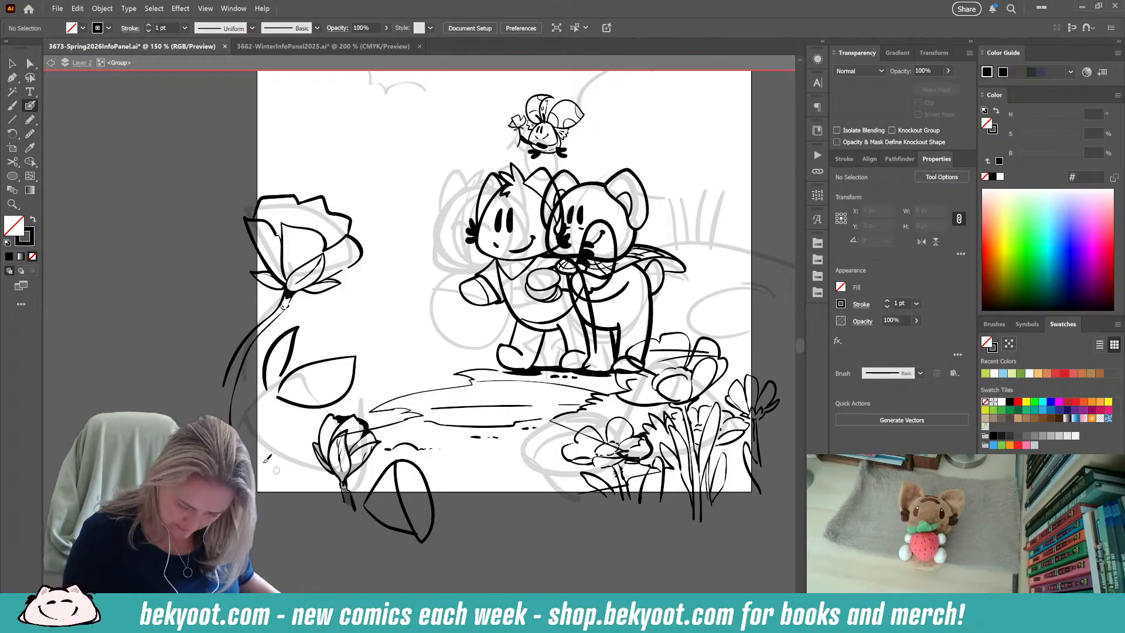
{"action": "mouse_move", "coordinate": [360, 303]}
{"action": "left_mouse_down"}
{"action": "mouse_move", "coordinate": [329, 310]}
{"action": "mouse_move", "coordinate": [320, 358]}
{"action": "mouse_move", "coordinate": [371, 375]}
{"action": "mouse_move", "coordinate": [398, 322]}
{"action": "mouse_move", "coordinate": [332, 312]}
{"action": "left_mouse_up"}
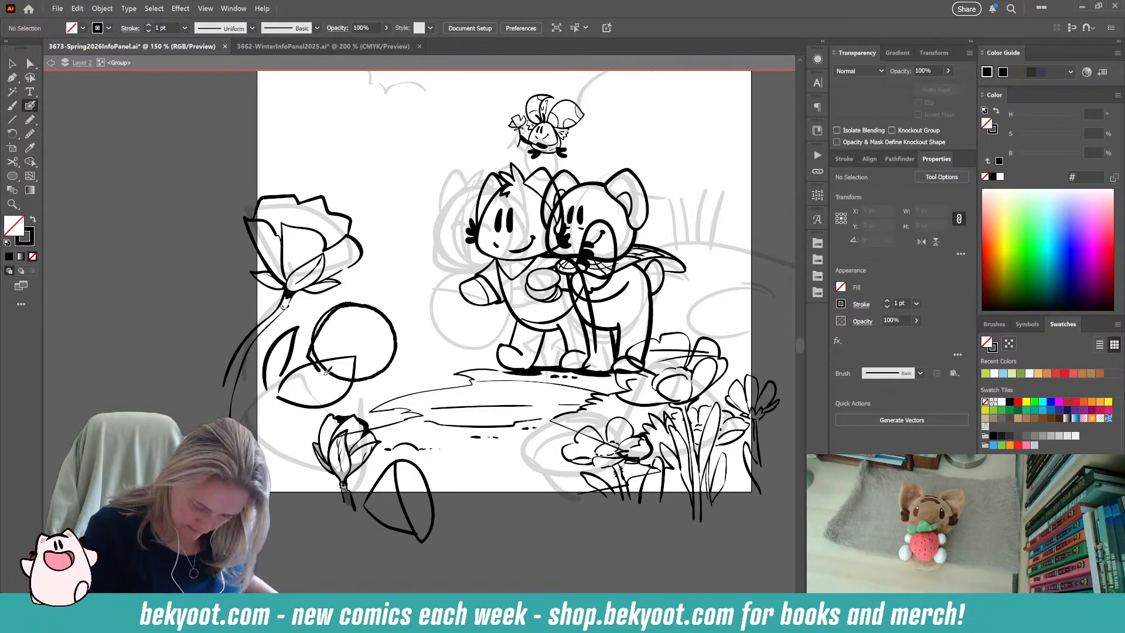
{"action": "key", "text": "ctrl+z"}
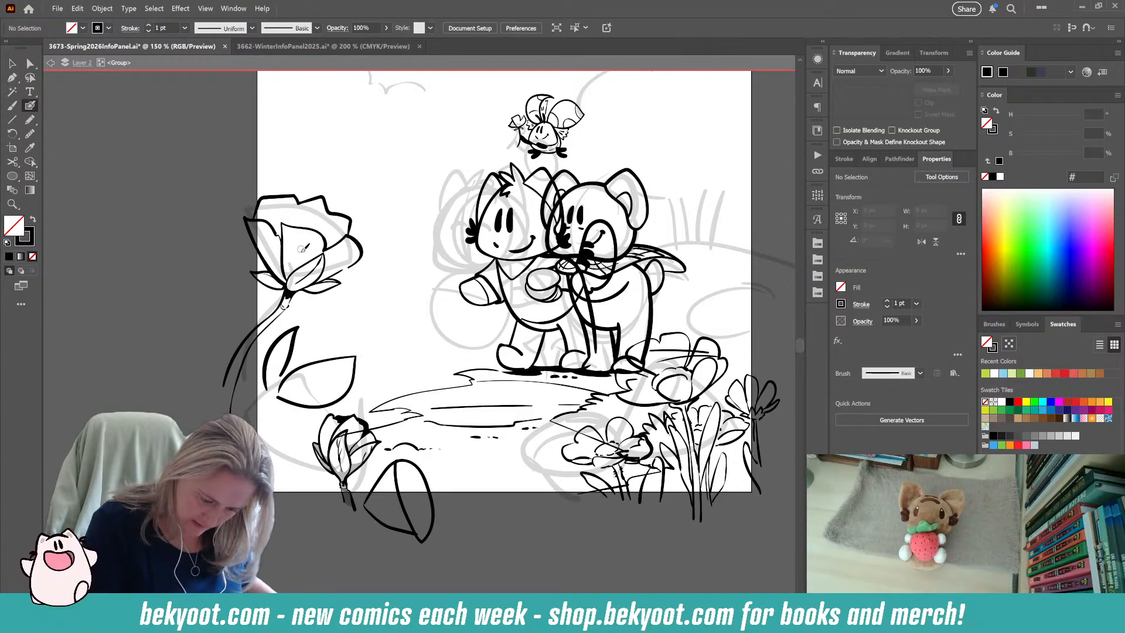
{"action": "mouse_move", "coordinate": [309, 225]}
{"action": "left_mouse_down"}
{"action": "mouse_move", "coordinate": [307, 240]}
{"action": "mouse_move", "coordinate": [315, 237]}
{"action": "mouse_move", "coordinate": [294, 234]}
{"action": "left_mouse_up"}
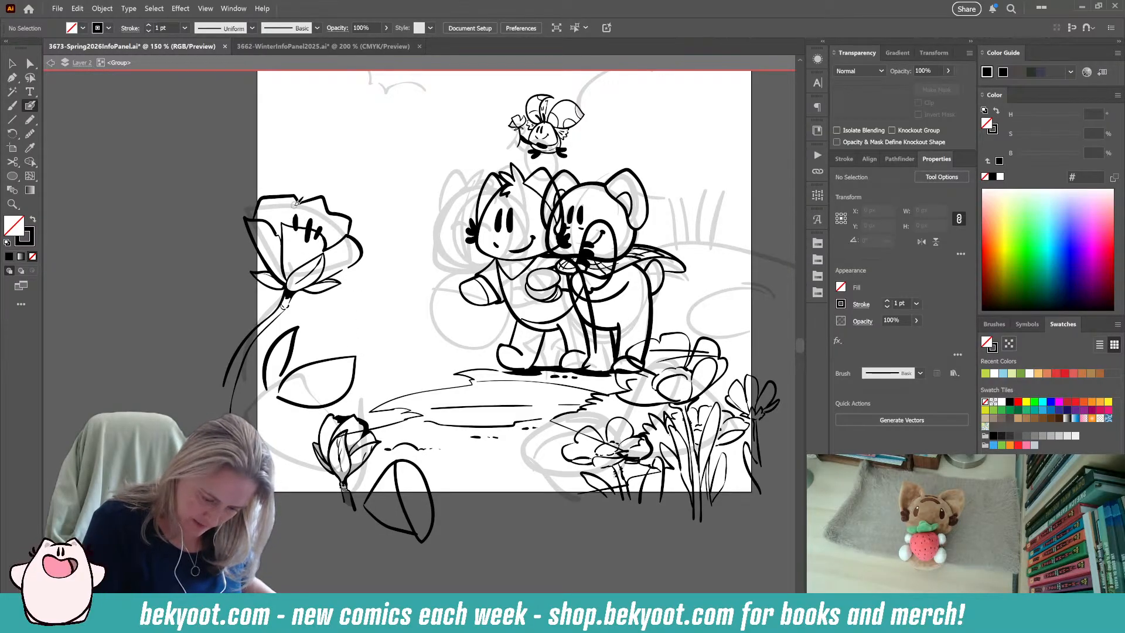
{"action": "key", "text": "ctrl+z"}
{"action": "key", "text": "ctrl+z"}
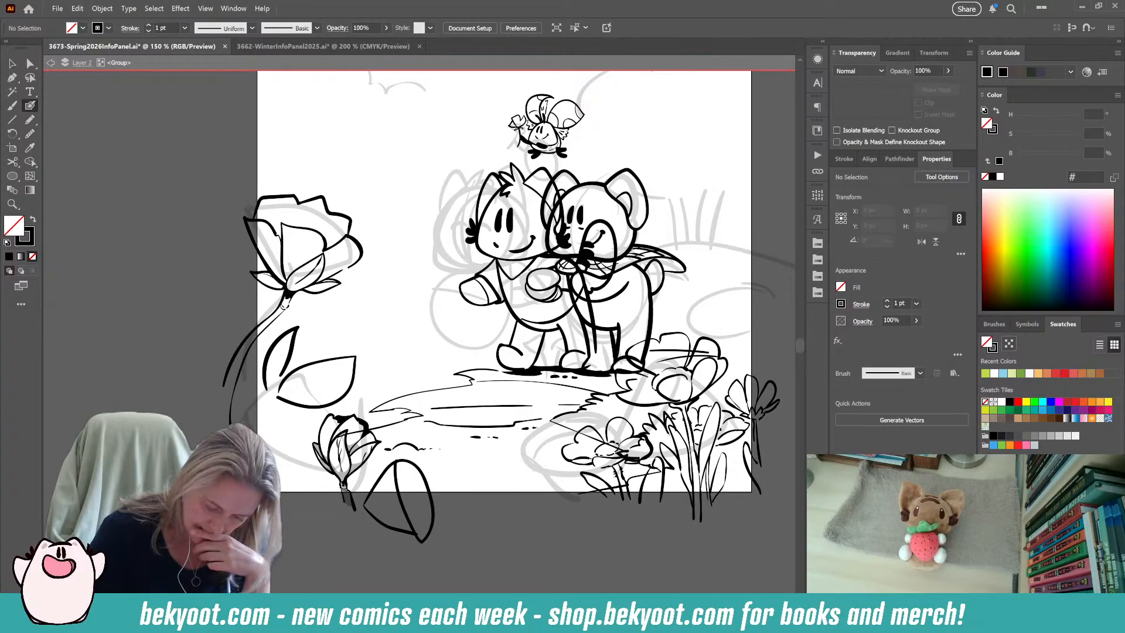
Draw a large guide circle below the rose with the first flower petals over it, and fade the circle to 39% opacity.
{"action": "mouse_move", "coordinate": [222, 426]}
{"action": "left_mouse_down"}
{"action": "mouse_move", "coordinate": [282, 420]}
{"action": "mouse_move", "coordinate": [313, 490]}
{"action": "mouse_move", "coordinate": [281, 530]}
{"action": "left_mouse_up"}
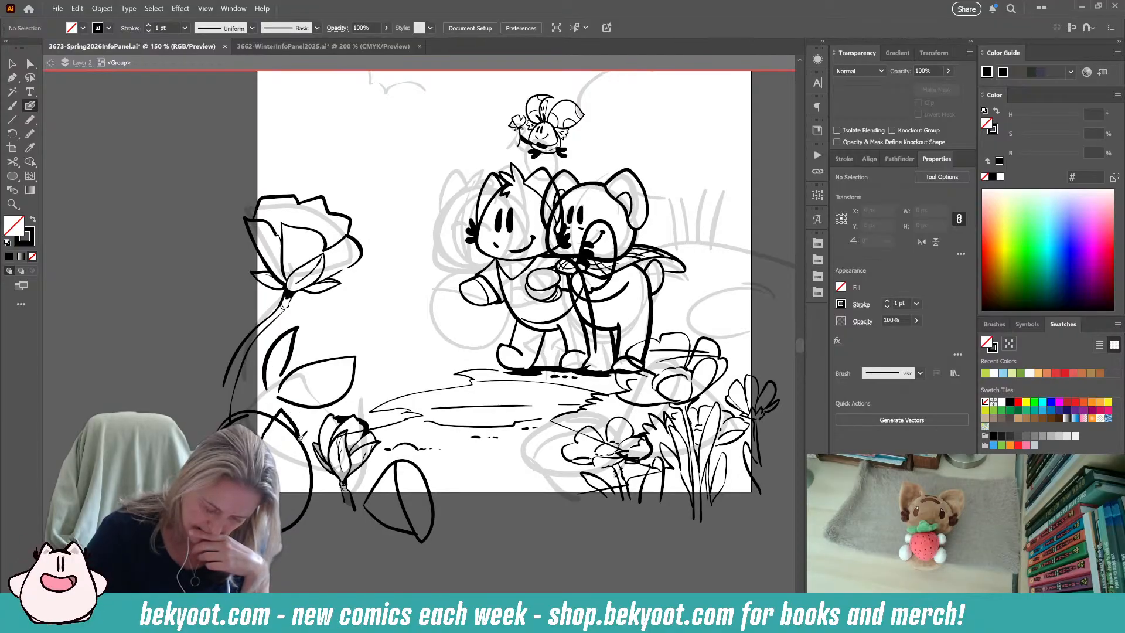
{"action": "mouse_move", "coordinate": [308, 460]}
{"action": "left_mouse_down"}
{"action": "mouse_move", "coordinate": [321, 499]}
{"action": "mouse_move", "coordinate": [297, 500]}
{"action": "left_mouse_up"}
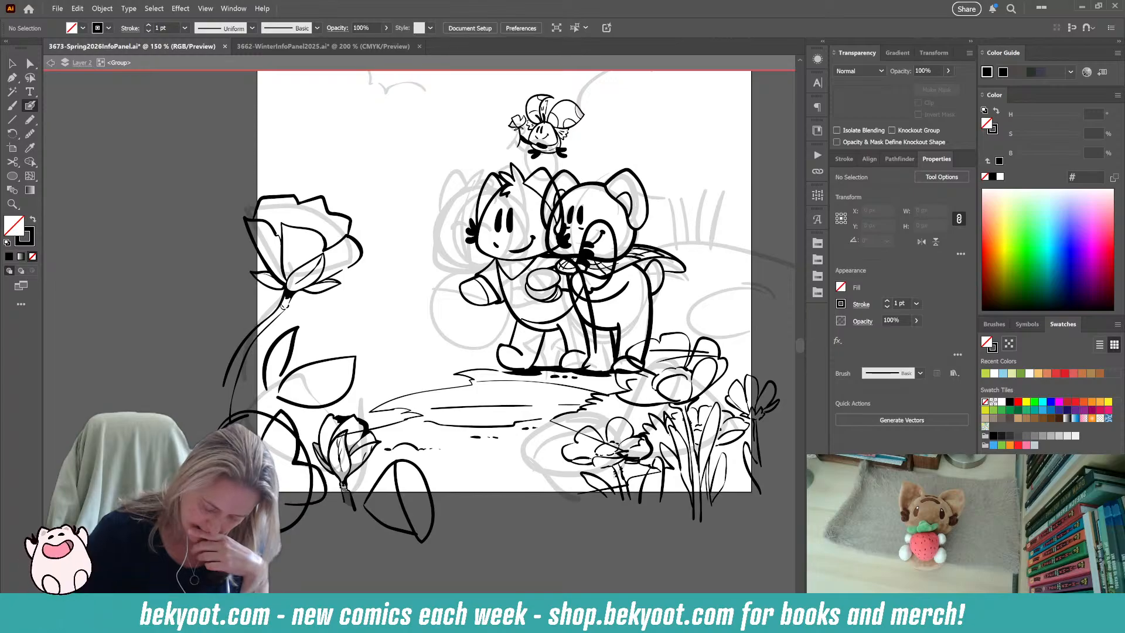
{"action": "left_click", "coordinate": [273, 531], "text": "ctrl"}
{"action": "left_click", "coordinate": [948, 71]}
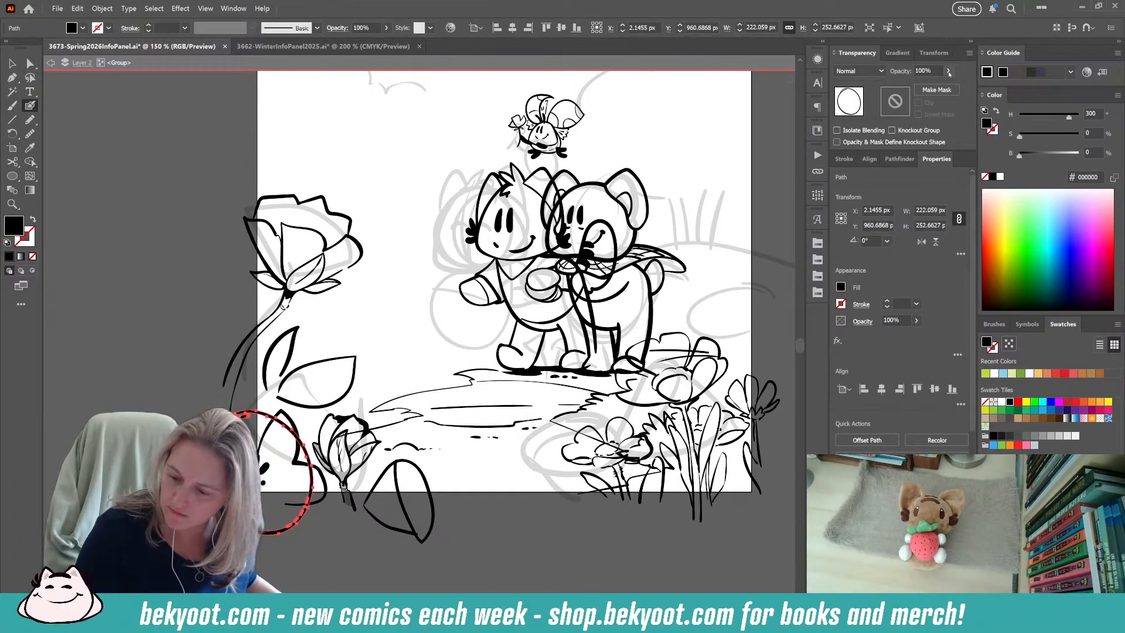
{"action": "left_click_drag", "start_coordinate": [938, 85], "coordinate": [920, 85]}
{"action": "left_click", "coordinate": [274, 577], "text": "ctrl"}
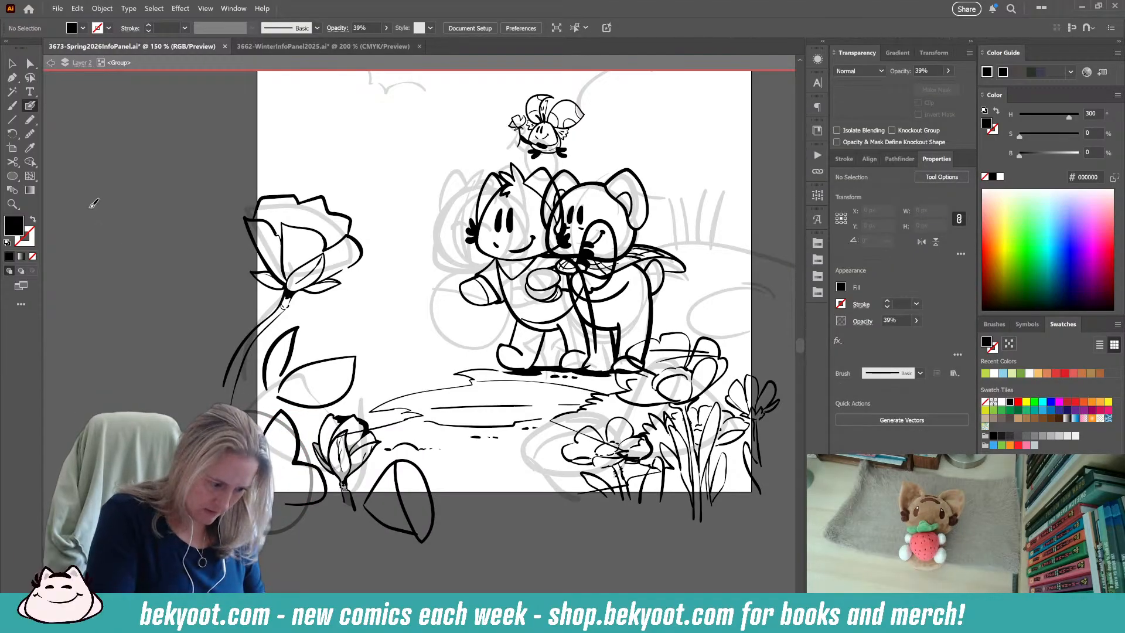
Group the new petal strokes of the flower below the rose and isolate that group for editing.
{"action": "double_click", "coordinate": [30, 106]}
{"action": "key", "text": "Escape"}
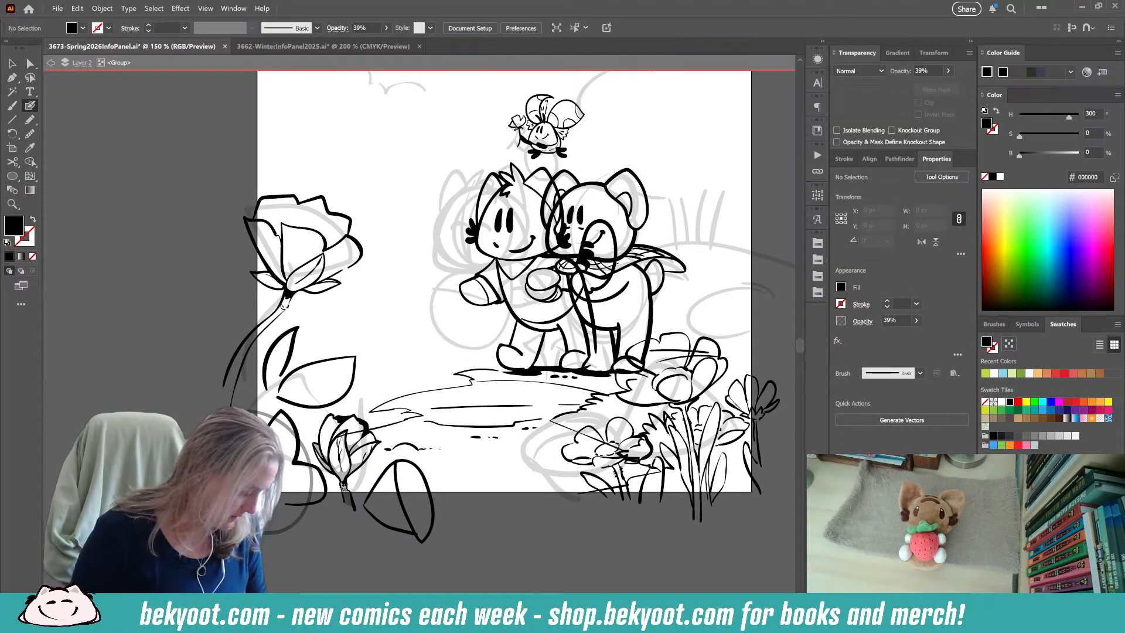
{"action": "left_click", "coordinate": [12, 63]}
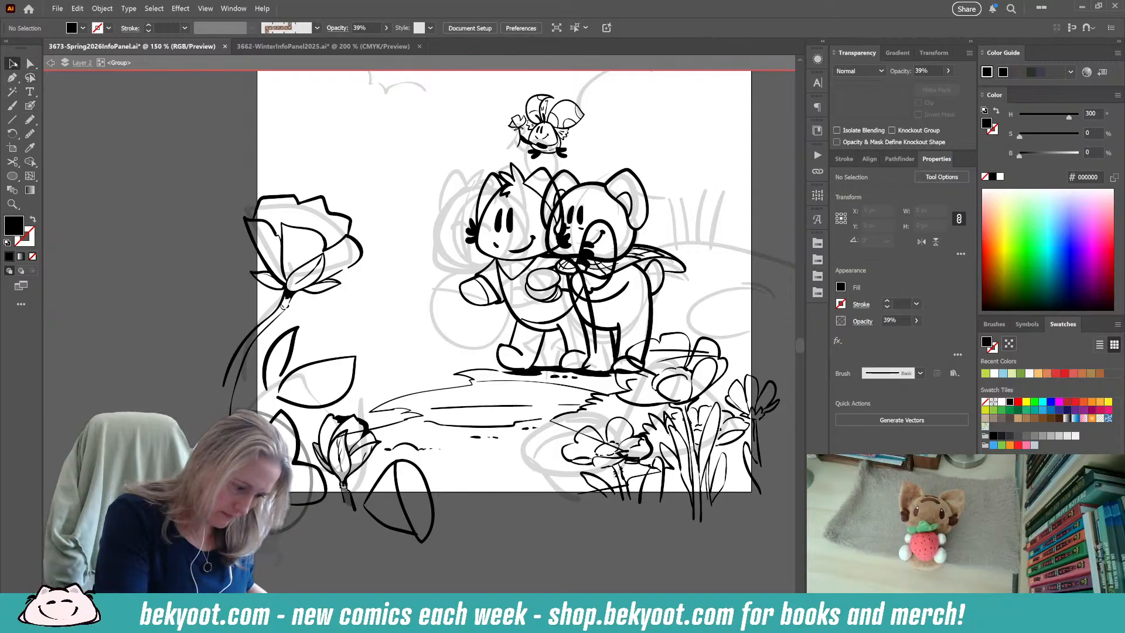
{"action": "left_click", "coordinate": [311, 503]}
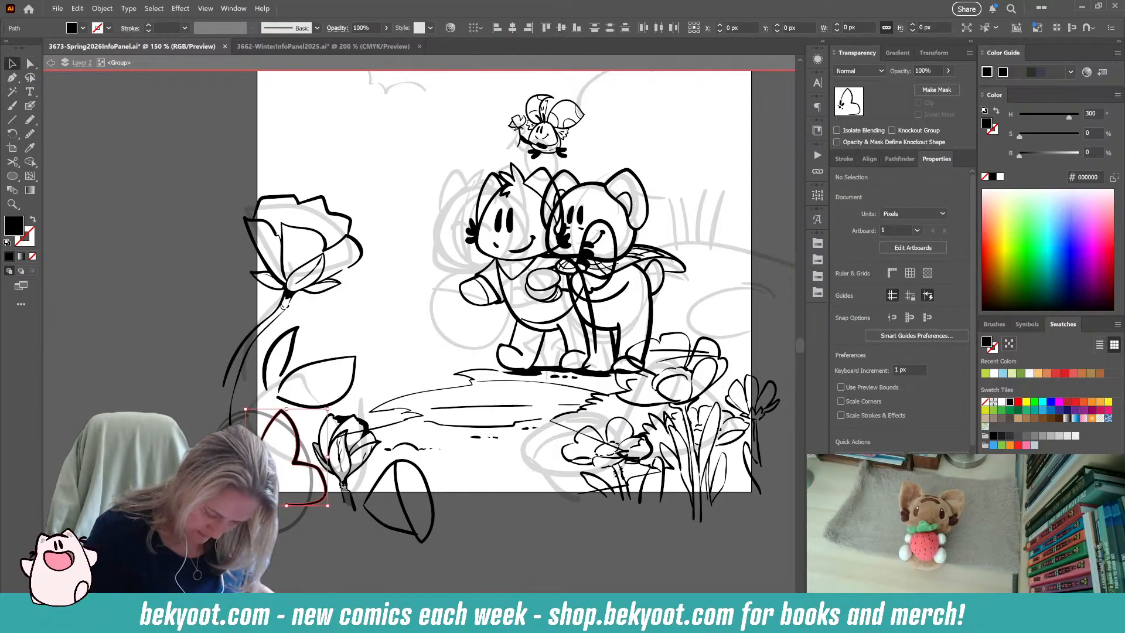
{"action": "key", "text": "ctrl+g"}
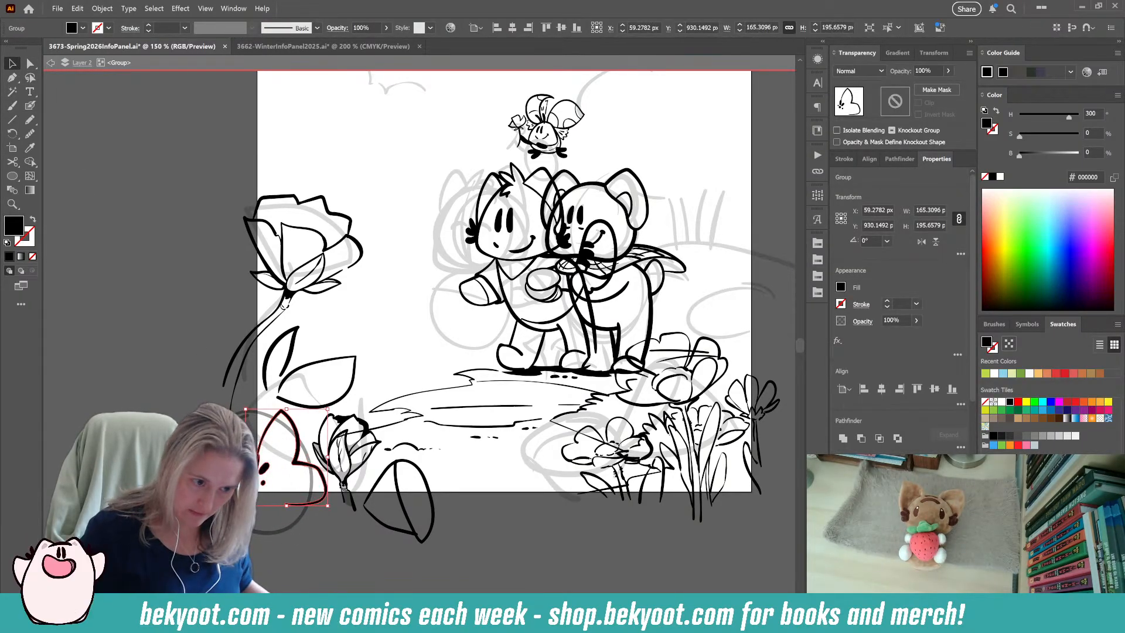
{"action": "double_click", "coordinate": [296, 438]}
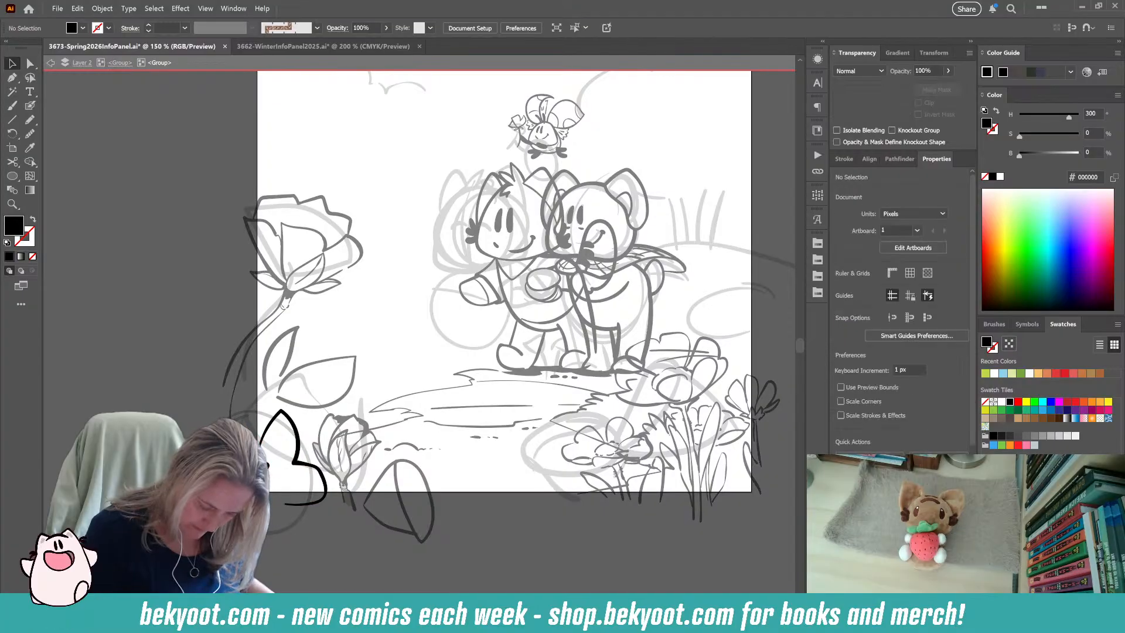
Draw the flower's remaining petals around its dotted center inside the isolated group, redrawing the lower petal with a blunter tip.
{"action": "left_click", "coordinate": [30, 106]}
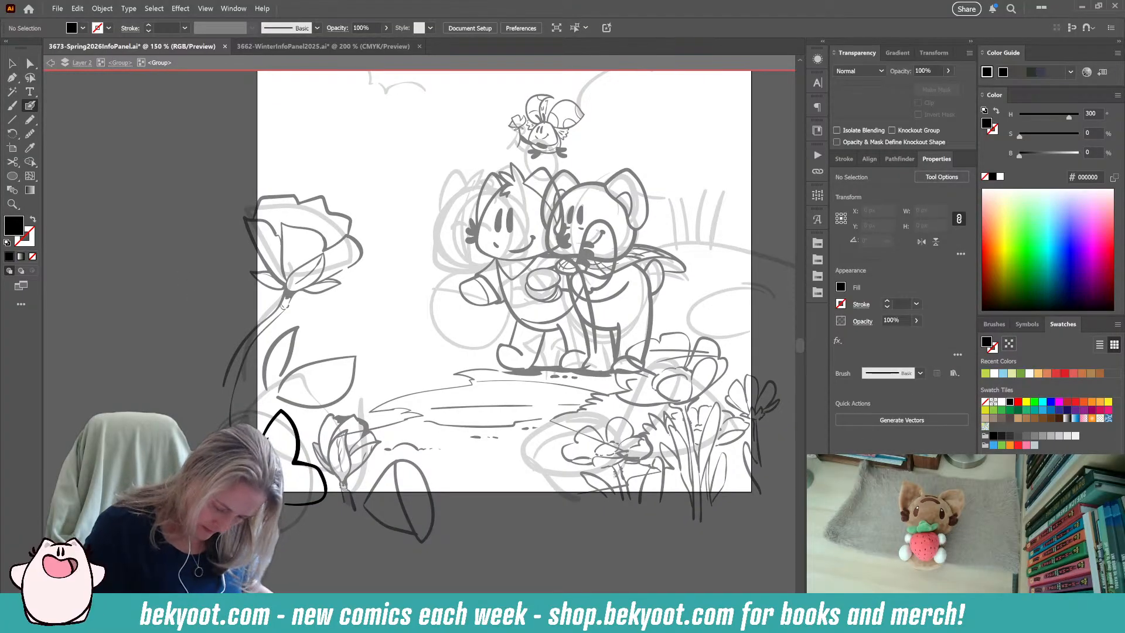
{"action": "left_click_drag", "start_coordinate": [244, 401], "coordinate": [216, 431]}
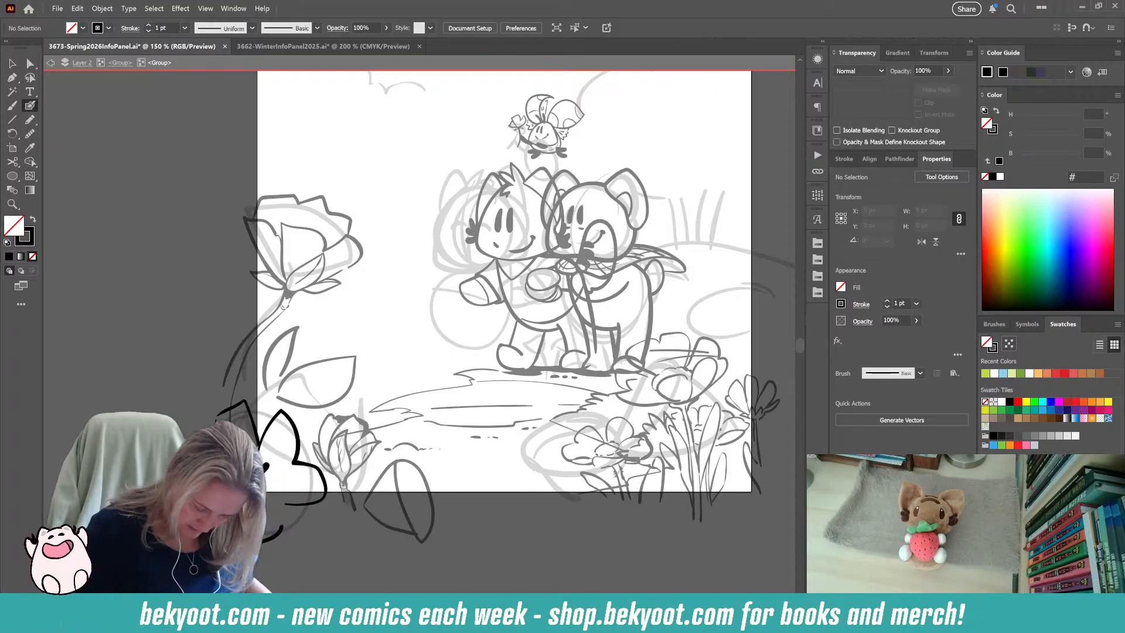
{"action": "left_click_drag", "start_coordinate": [275, 541], "coordinate": [284, 557]}
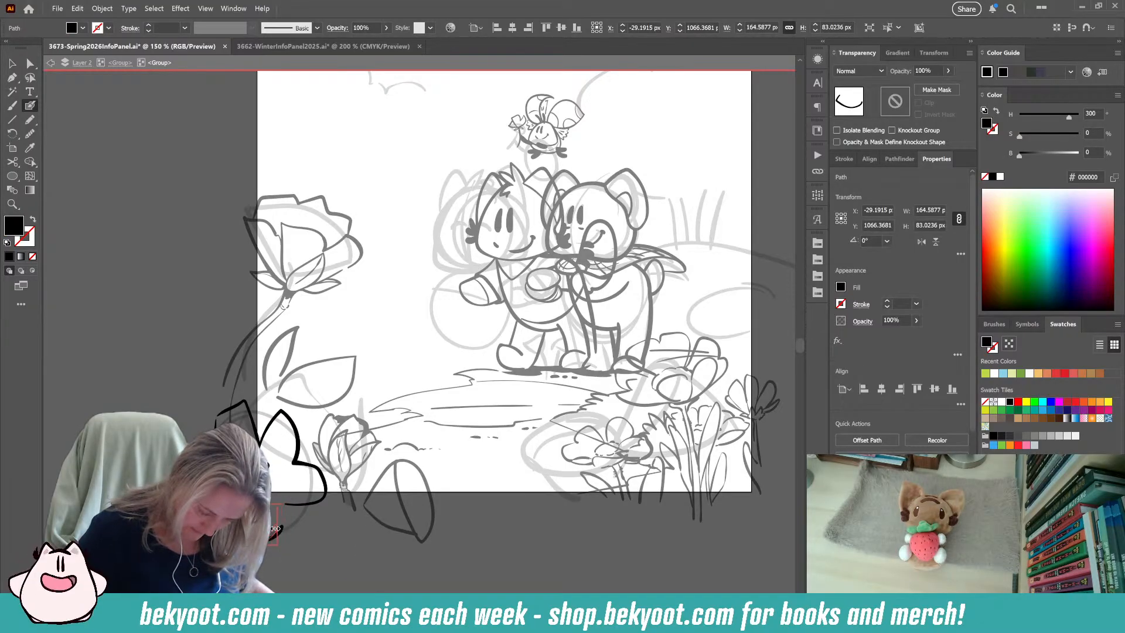
{"action": "left_click", "coordinate": [293, 568], "text": "ctrl"}
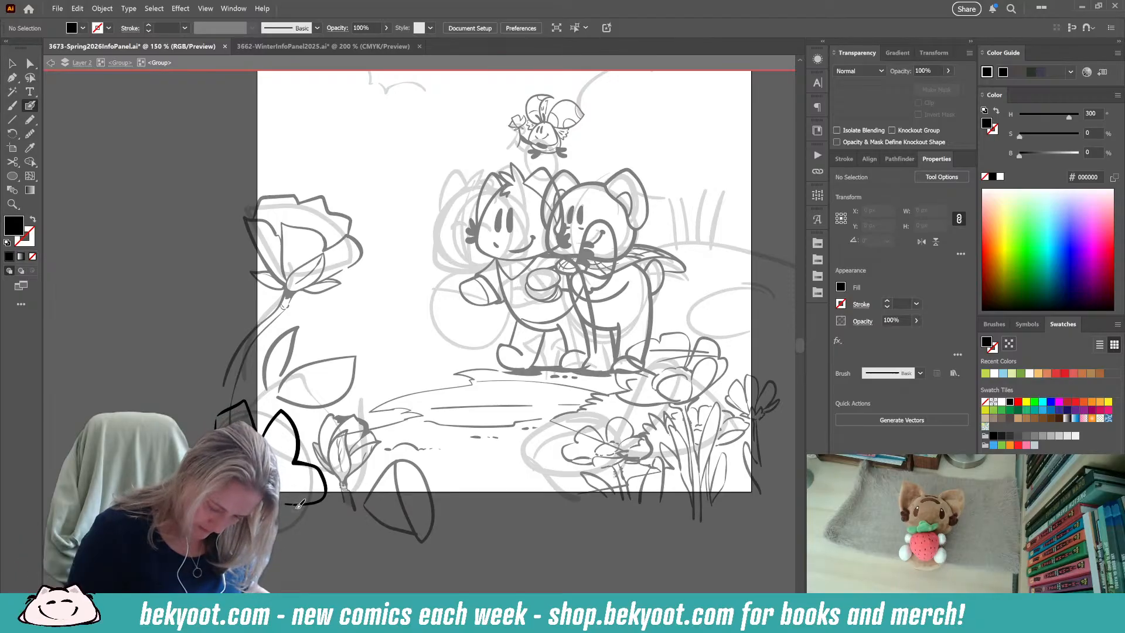
{"action": "mouse_move", "coordinate": [300, 469]}
{"action": "left_mouse_down"}
{"action": "mouse_move", "coordinate": [322, 498]}
{"action": "mouse_move", "coordinate": [319, 455]}
{"action": "mouse_move", "coordinate": [300, 475]}
{"action": "mouse_move", "coordinate": [341, 517]}
{"action": "mouse_move", "coordinate": [286, 555]}
{"action": "left_mouse_up"}
{"action": "key", "text": "ctrl+shift+a"}
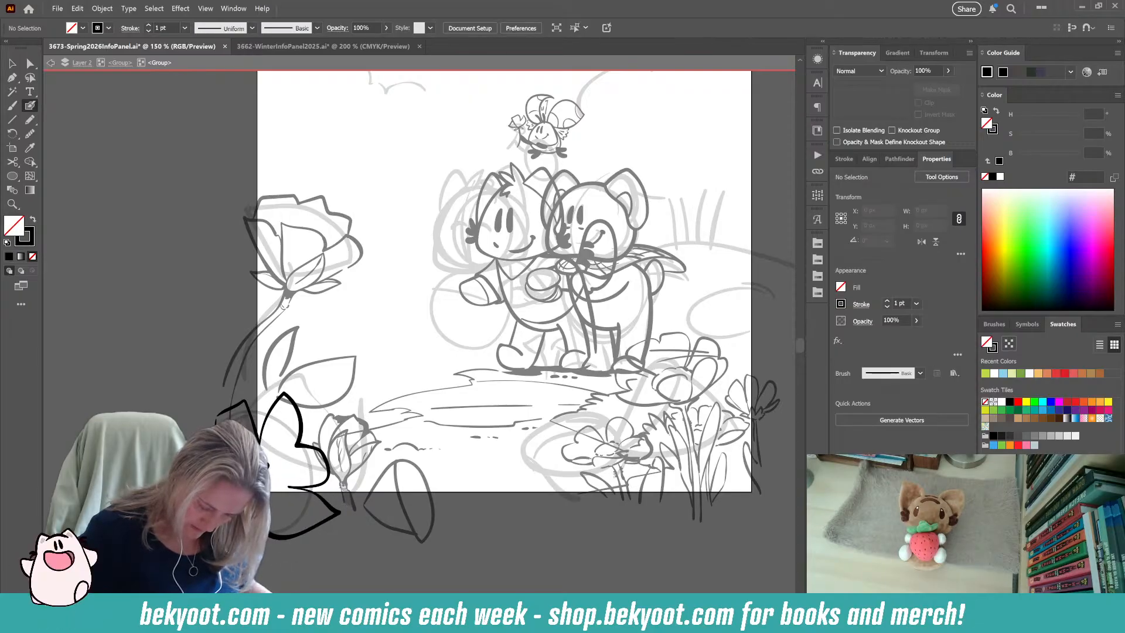
{"action": "key", "text": "ctrl+z"}
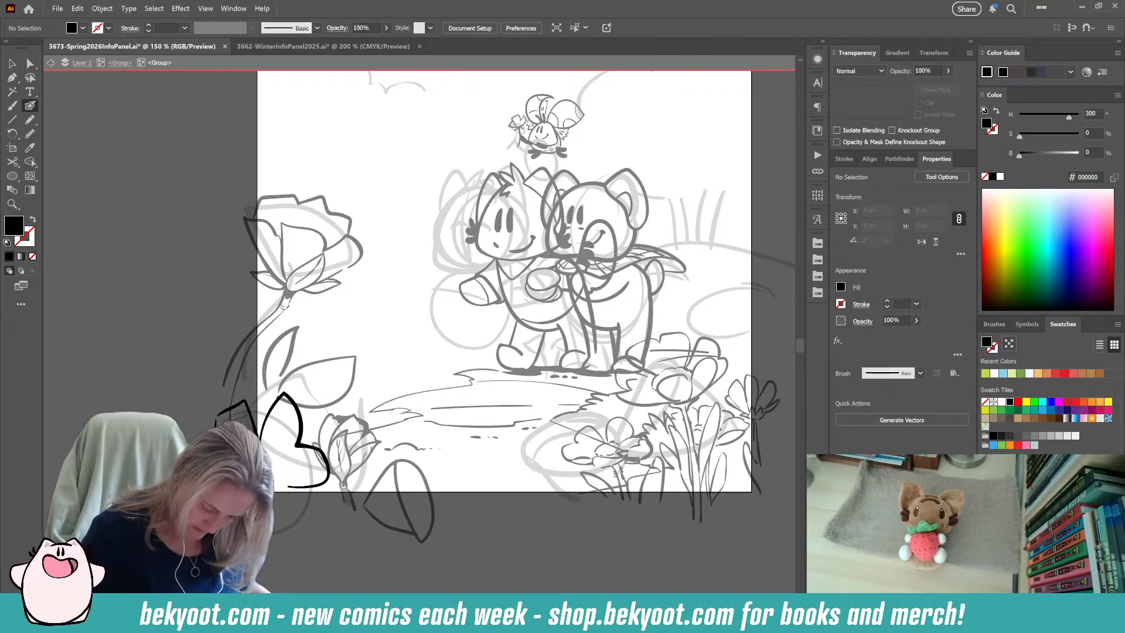
{"action": "mouse_move", "coordinate": [299, 527]}
{"action": "left_mouse_down"}
{"action": "mouse_move", "coordinate": [324, 525]}
{"action": "mouse_move", "coordinate": [309, 488]}
{"action": "left_mouse_up"}
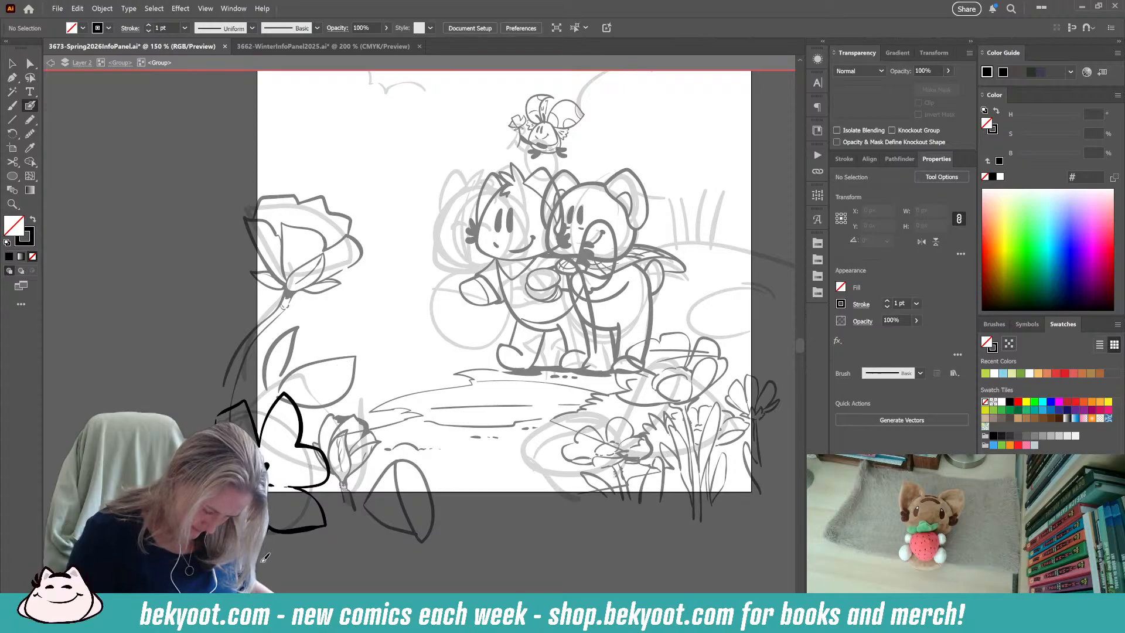
Return to the parent line-art group and delete the faded guide circle behind the new flower.
{"action": "left_click", "coordinate": [120, 62]}
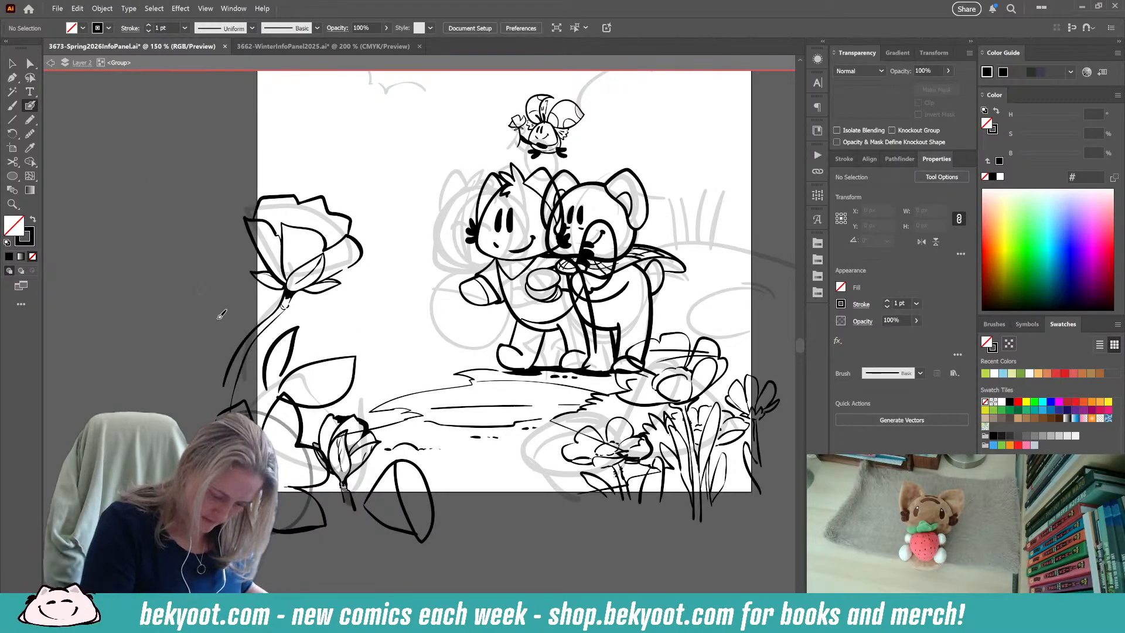
{"action": "left_click", "coordinate": [286, 426], "text": "ctrl"}
{"action": "key", "text": "Delete"}
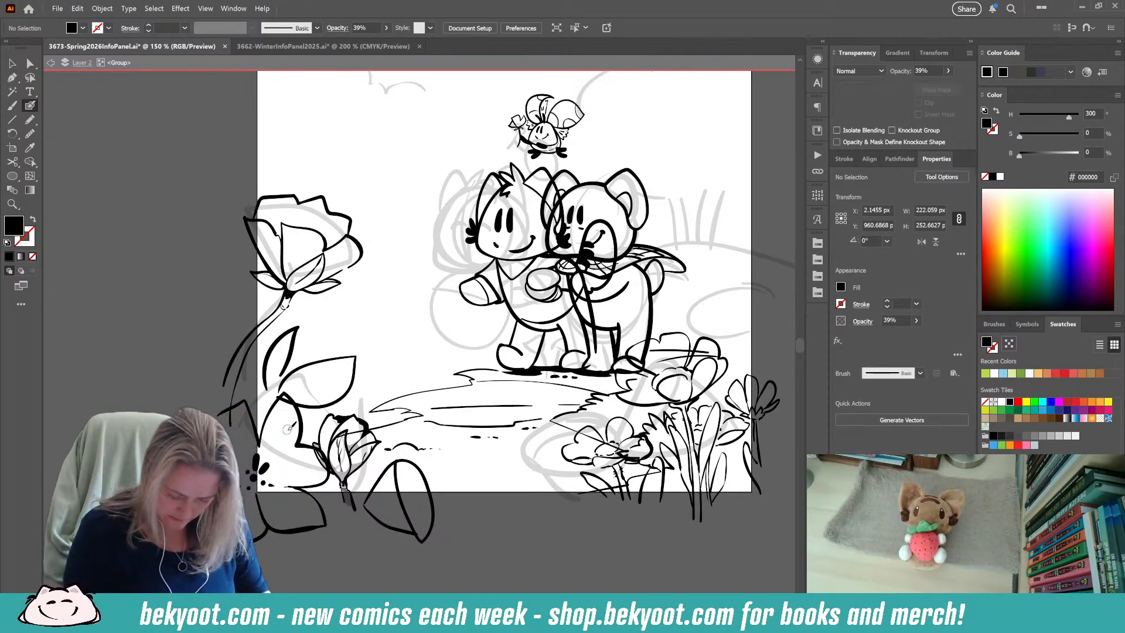
Scale the new flower down slightly and move it up so its petals overlap the leaves under the rose.
{"action": "left_click", "coordinate": [12, 63]}
{"action": "left_click", "coordinate": [322, 487]}
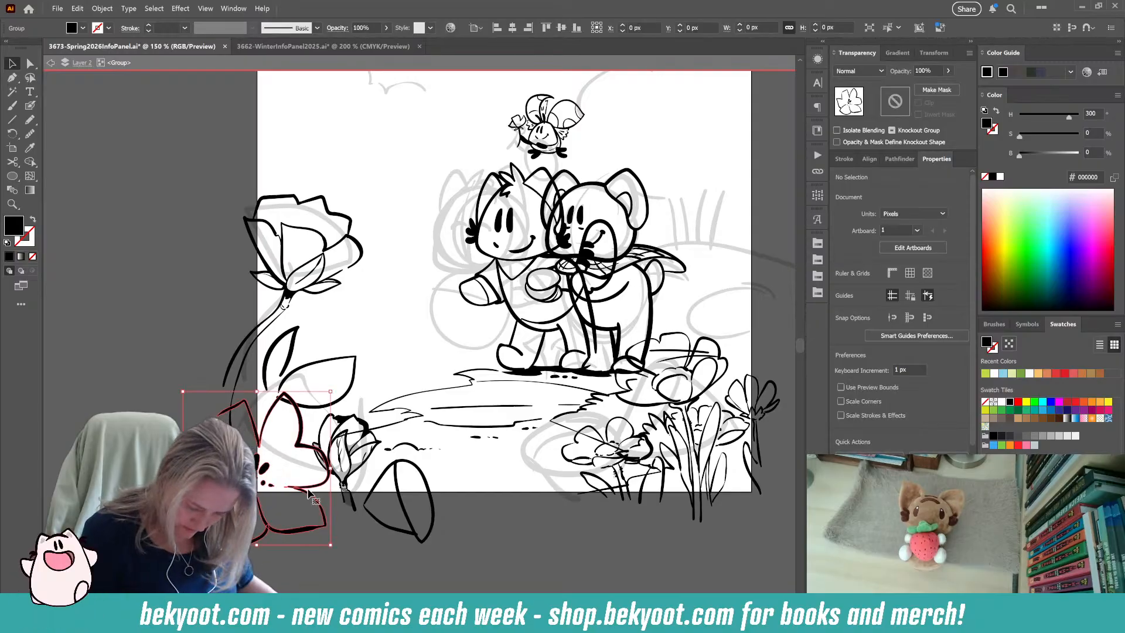
{"action": "left_click_drag", "start_coordinate": [328, 395], "coordinate": [319, 404]}
{"action": "left_click_drag", "start_coordinate": [304, 487], "coordinate": [298, 447]}
{"action": "left_click", "coordinate": [282, 579]}
Erase the parts of the rose's leaf outlines that run through the new flower's upper petal.
{"action": "left_click_drag", "start_coordinate": [298, 528], "coordinate": [335, 548]}
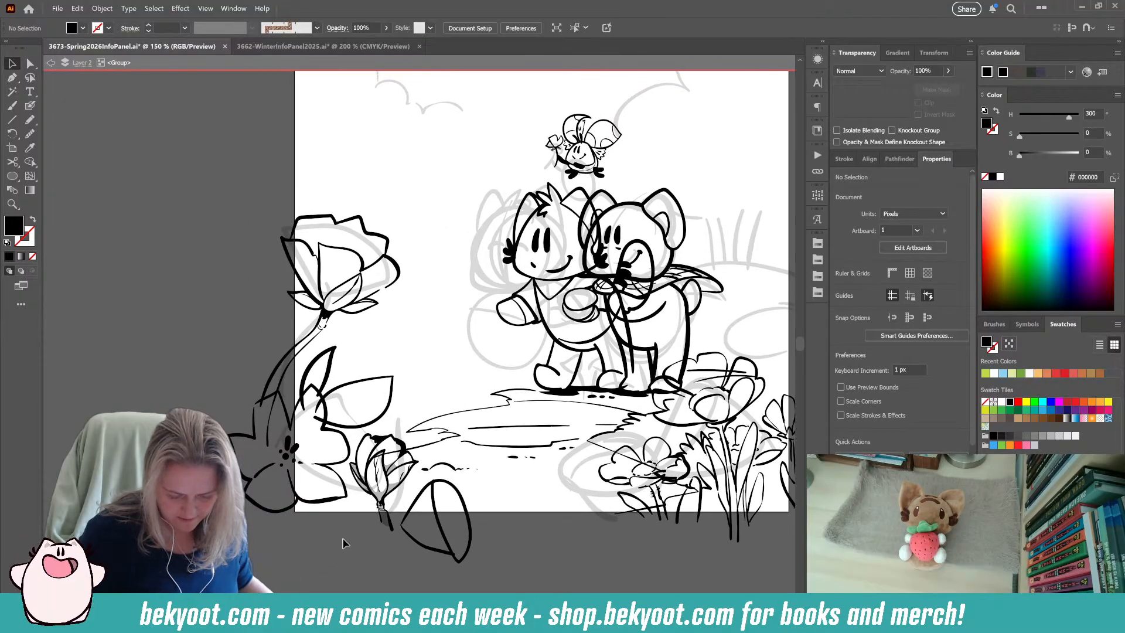
{"action": "left_click", "coordinate": [347, 387]}
{"action": "left_click", "coordinate": [366, 376], "text": "shift"}
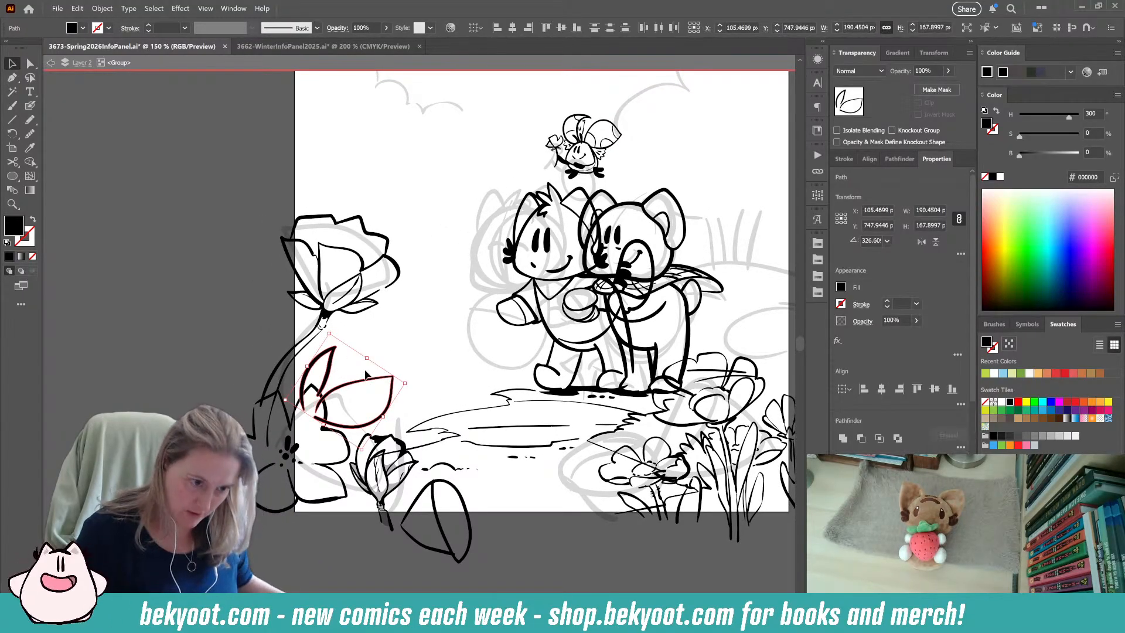
{"action": "key", "text": "shift+e"}
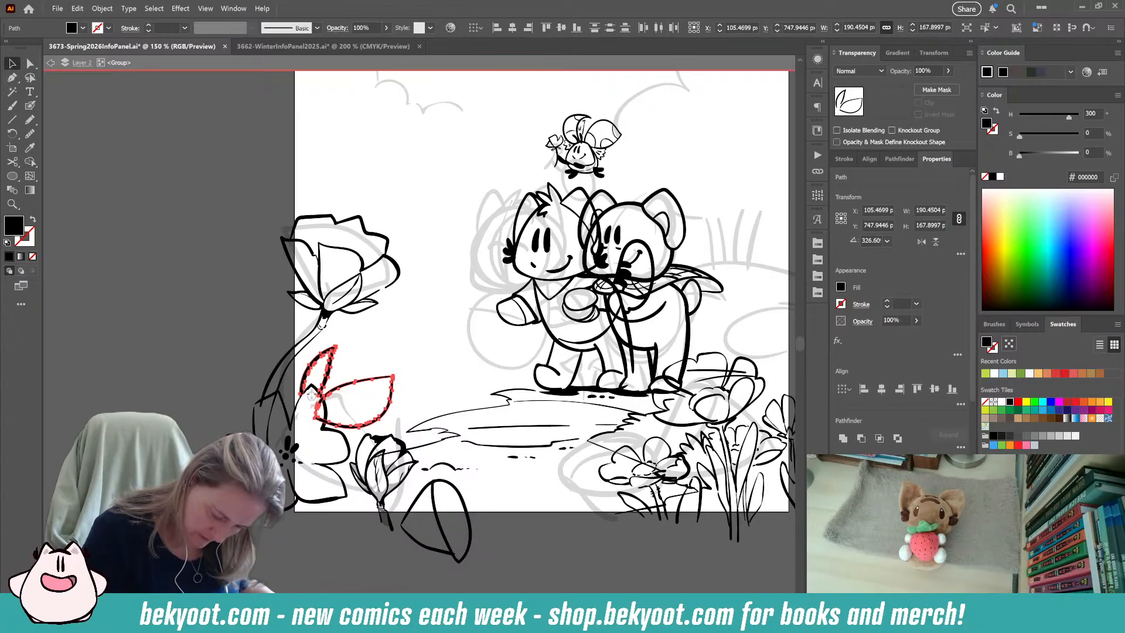
{"action": "mouse_move", "coordinate": [316, 396]}
{"action": "left_mouse_down"}
{"action": "mouse_move", "coordinate": [318, 421]}
{"action": "mouse_move", "coordinate": [320, 406]}
{"action": "left_mouse_up"}
{"action": "key", "text": "v"}
{"action": "left_click", "coordinate": [352, 550]}
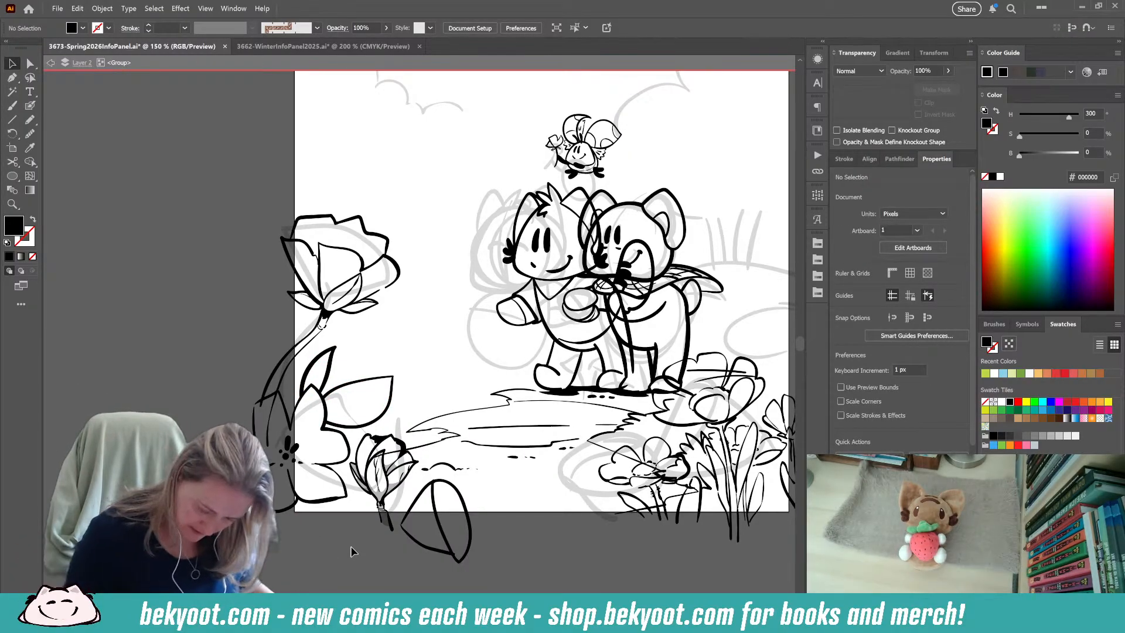
{"action": "left_click", "coordinate": [454, 555]}
{"action": "left_click", "coordinate": [424, 572]}
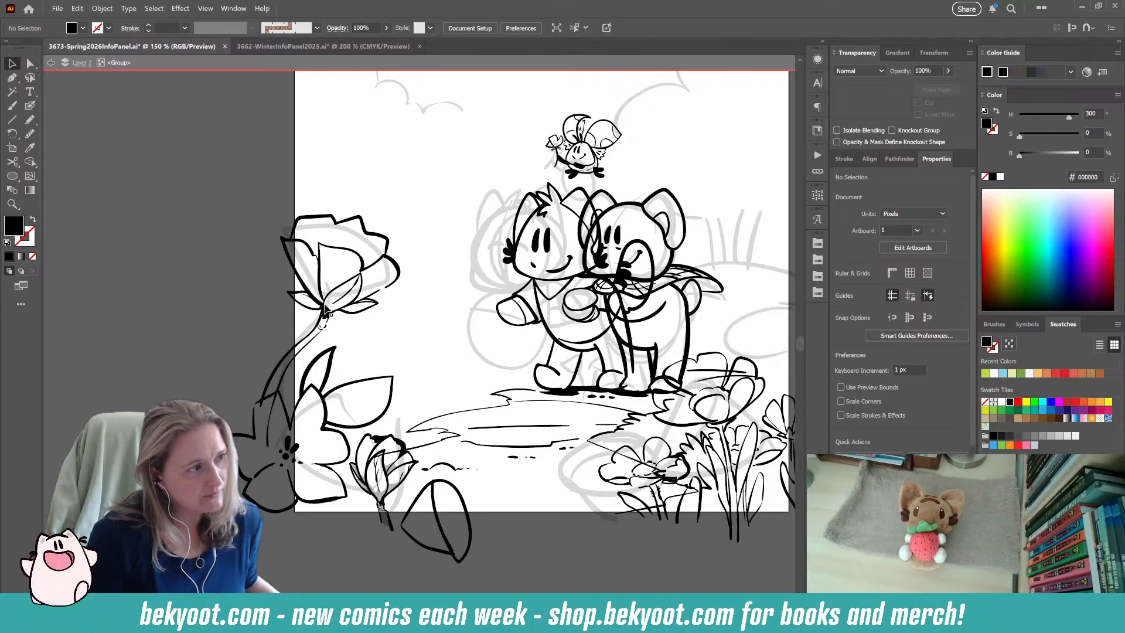
{"action": "key", "text": "shift+b"}
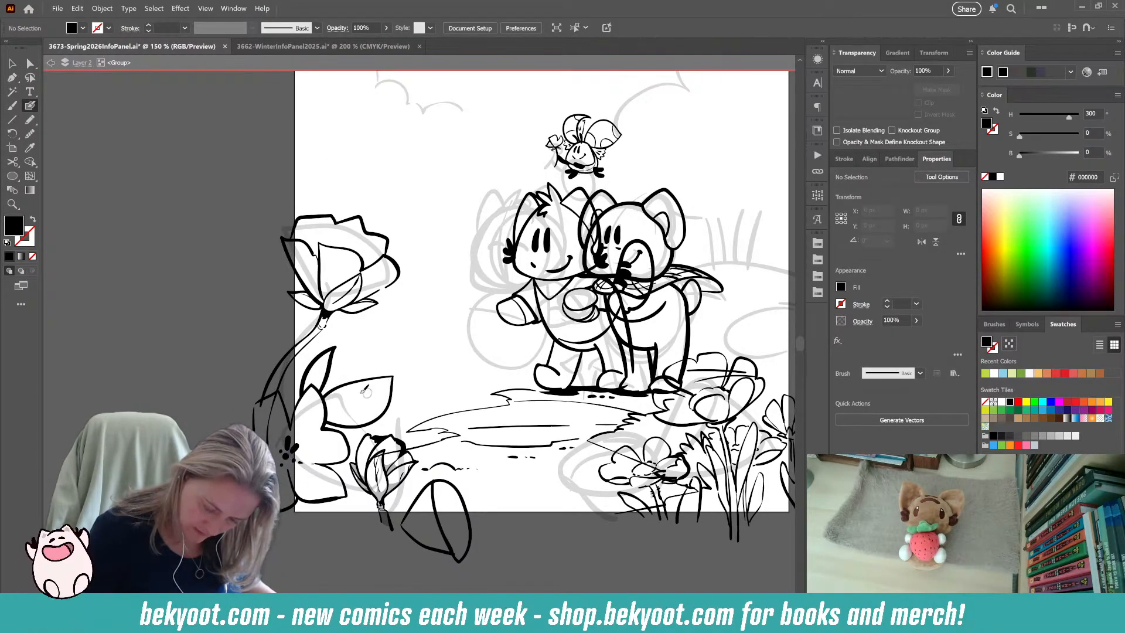
Reshape the upper edge of the broad leaf beside the open flower with a small notch.
{"action": "left_click", "coordinate": [357, 382], "text": "ctrl"}
{"action": "key", "text": "ctrl+shift+a"}
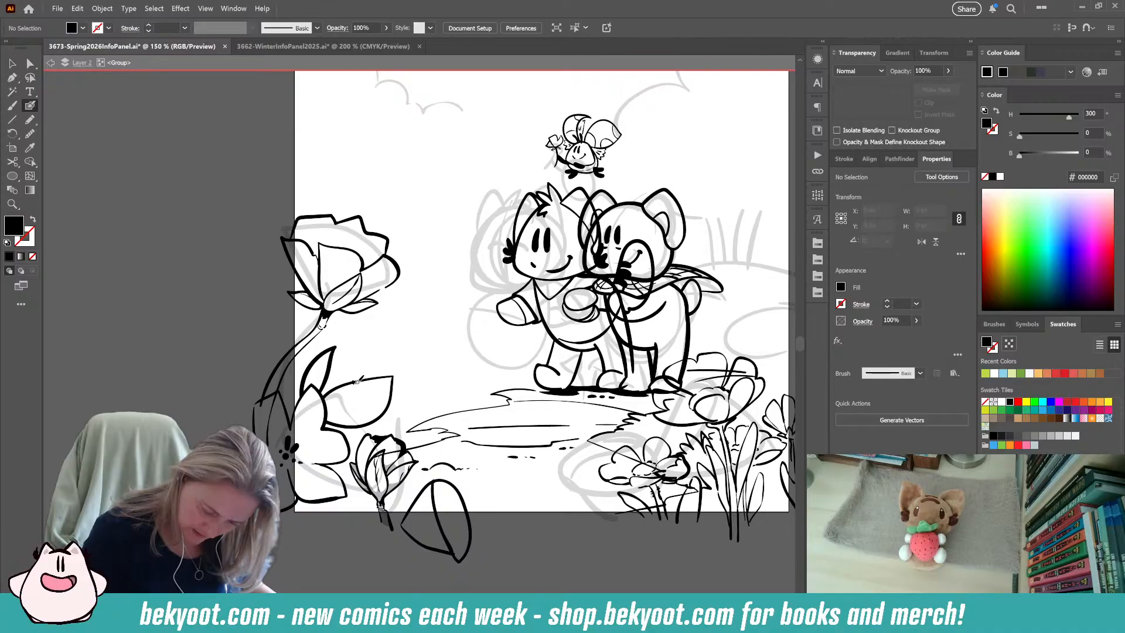
{"action": "key", "text": "shift+x"}
{"action": "key", "text": "shift+x"}
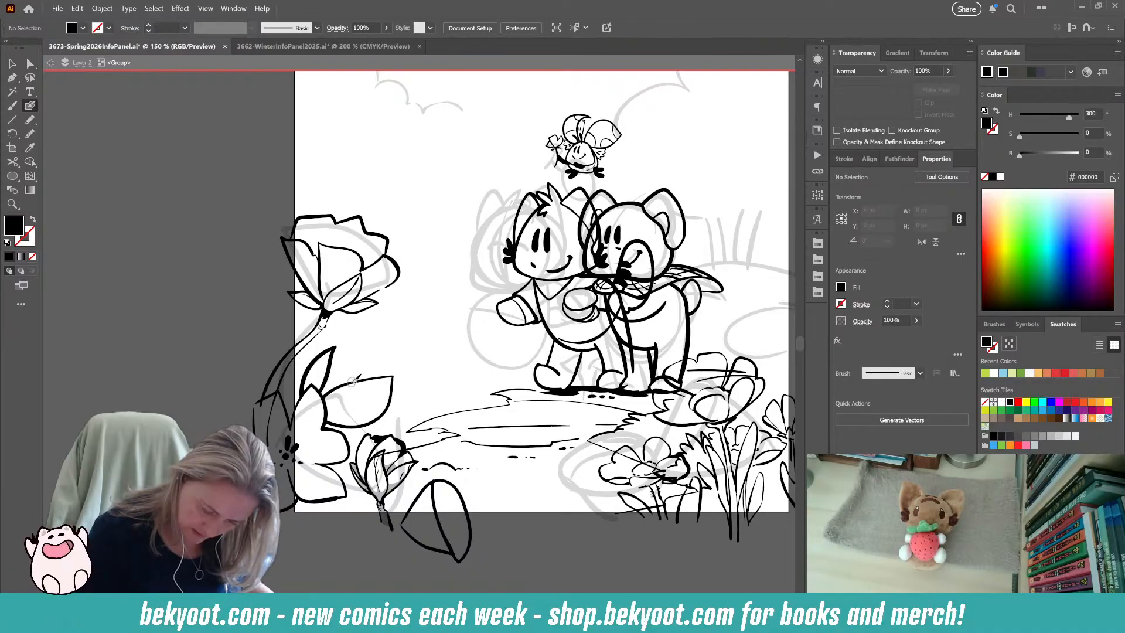
{"action": "left_click", "coordinate": [382, 375], "text": "ctrl"}
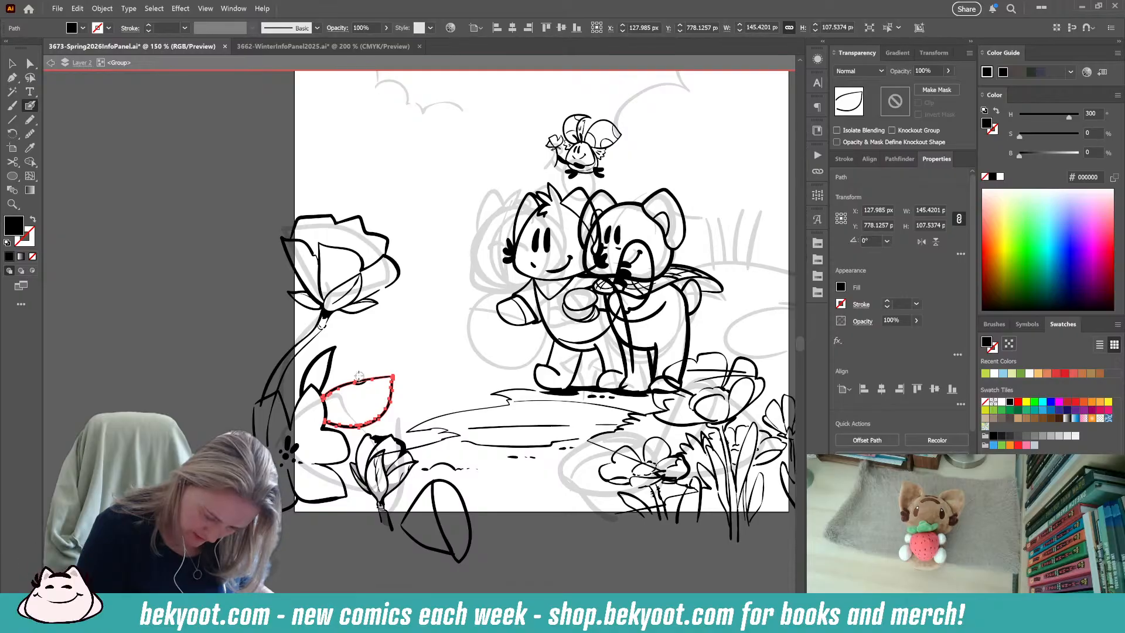
{"action": "mouse_move", "coordinate": [357, 377]}
{"action": "left_mouse_down"}
{"action": "mouse_move", "coordinate": [366, 371]}
{"action": "mouse_move", "coordinate": [360, 379]}
{"action": "left_mouse_up"}
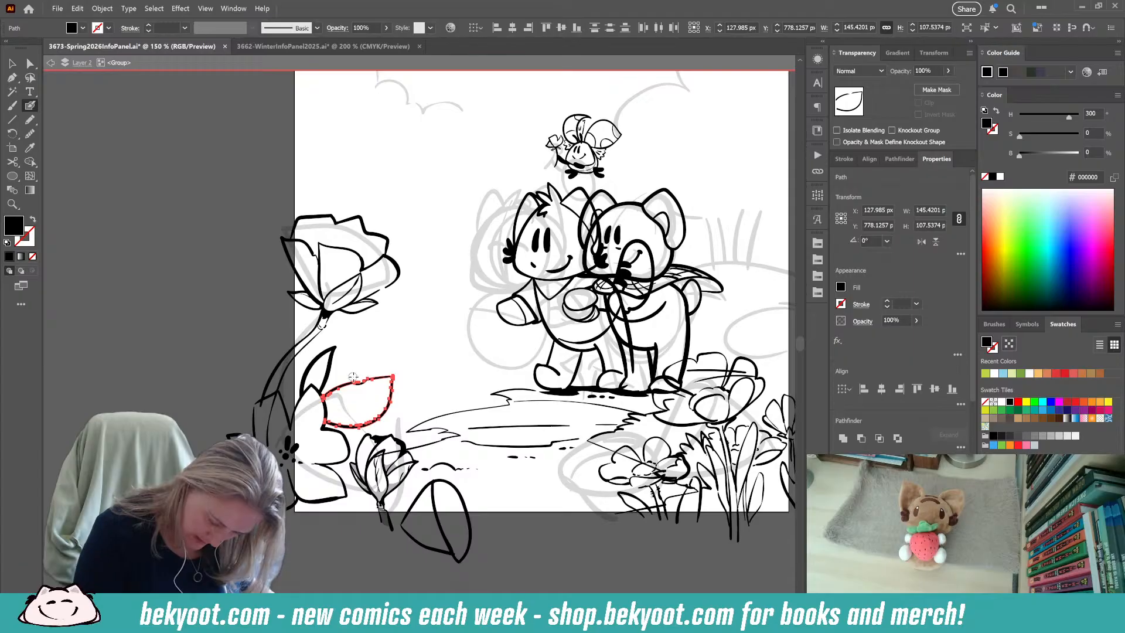
{"action": "key", "text": "ctrl"}
{"action": "left_click", "coordinate": [364, 582], "text": "ctrl"}
{"action": "left_click_drag", "start_coordinate": [424, 384], "coordinate": [443, 317]}
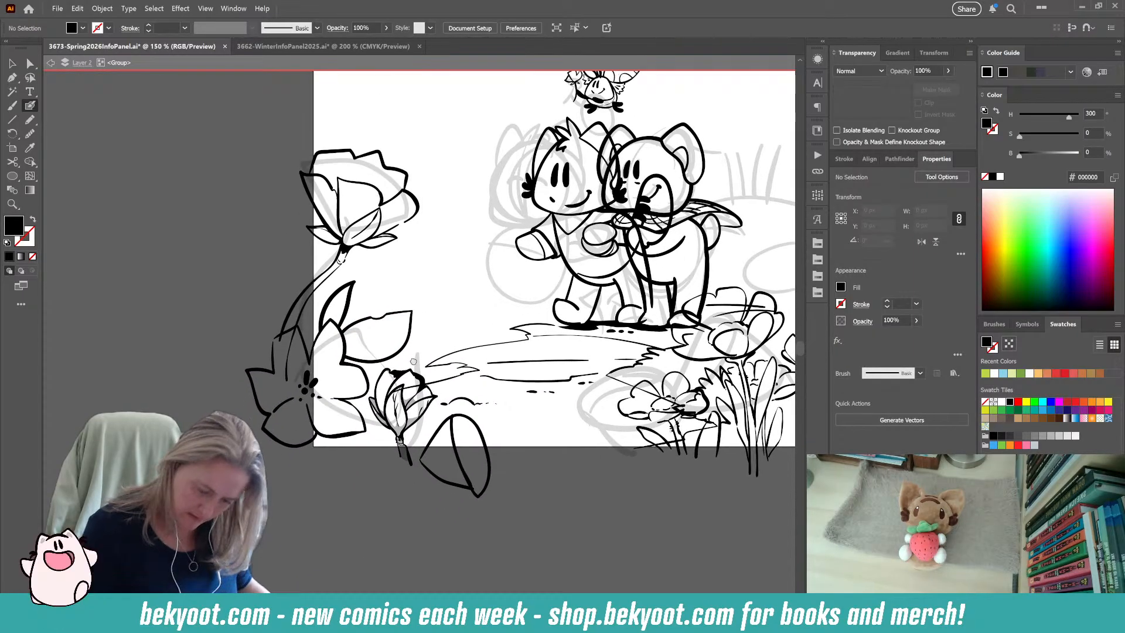
{"action": "left_click_drag", "start_coordinate": [364, 425], "coordinate": [327, 544]}
{"action": "mouse_move", "coordinate": [332, 464]}
{"action": "left_mouse_down"}
{"action": "mouse_move", "coordinate": [372, 433]}
{"action": "mouse_move", "coordinate": [313, 474]}
{"action": "left_mouse_up"}
{"action": "key", "text": "shift+x"}
{"action": "key", "text": "shift+x"}
{"action": "key", "text": "shift+x"}
{"action": "key", "text": "ctrl+z"}
{"action": "left_click_drag", "start_coordinate": [317, 400], "coordinate": [301, 415]}
{"action": "key", "text": "ctrl+z"}
Draw the jagged petal outlines of another flower above the notched leaf and add a center vein inside the leaf.
{"action": "left_click_drag", "start_coordinate": [310, 583], "coordinate": [352, 562]}
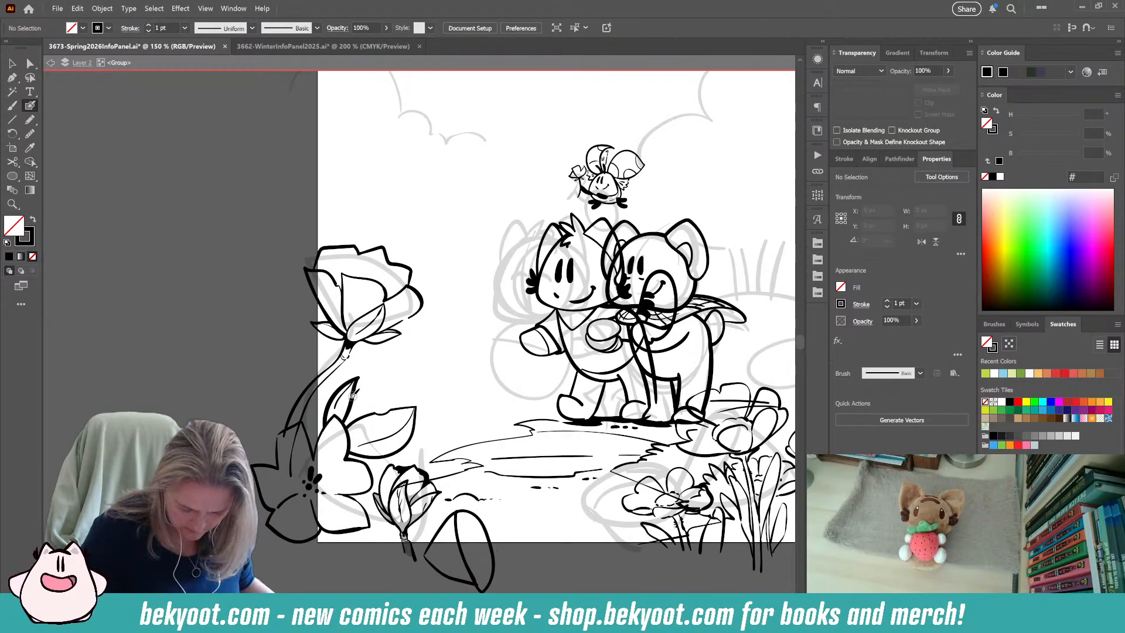
{"action": "mouse_move", "coordinate": [362, 399]}
{"action": "left_mouse_down"}
{"action": "mouse_move", "coordinate": [373, 358]}
{"action": "mouse_move", "coordinate": [410, 345]}
{"action": "mouse_move", "coordinate": [411, 390]}
{"action": "mouse_move", "coordinate": [434, 385]}
{"action": "mouse_move", "coordinate": [416, 409]}
{"action": "left_mouse_up"}
{"action": "mouse_move", "coordinate": [368, 371]}
{"action": "left_mouse_down"}
{"action": "mouse_move", "coordinate": [360, 352]}
{"action": "mouse_move", "coordinate": [348, 376]}
{"action": "left_mouse_up"}
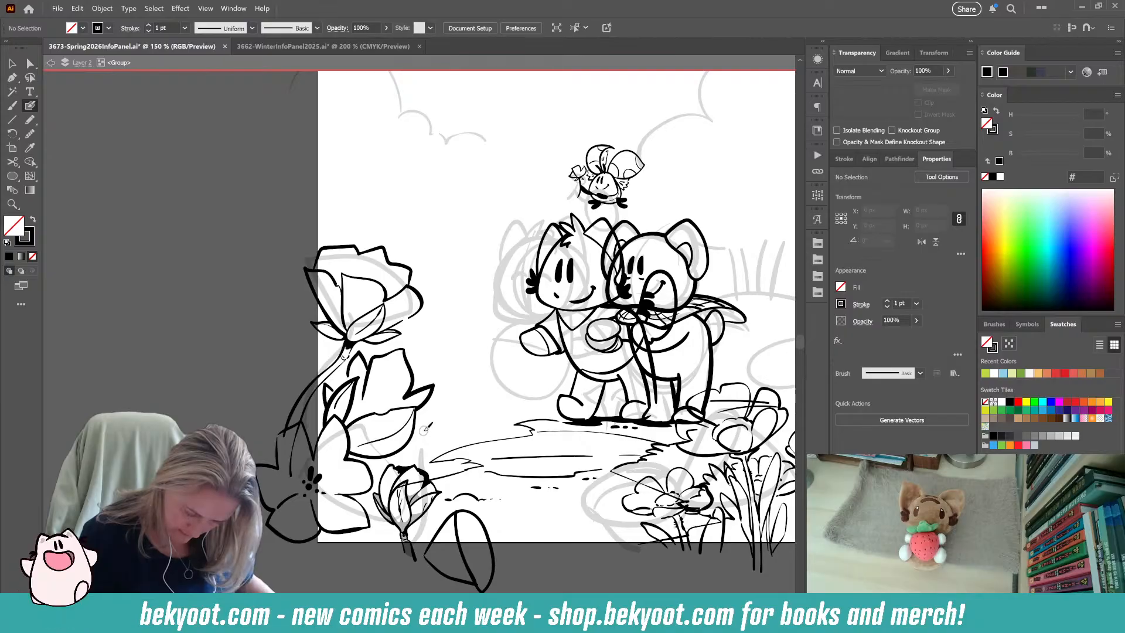
{"action": "mouse_move", "coordinate": [364, 428]}
{"action": "left_mouse_down"}
{"action": "mouse_move", "coordinate": [378, 414]}
{"action": "mouse_move", "coordinate": [403, 450]}
{"action": "left_mouse_up"}
Try moving and rotating the notched leaf below the jagged petals.
{"action": "mouse_move", "coordinate": [419, 404]}
{"action": "left_mouse_down"}
{"action": "mouse_move", "coordinate": [412, 449]}
{"action": "mouse_move", "coordinate": [416, 422]}
{"action": "mouse_move", "coordinate": [394, 446]}
{"action": "mouse_move", "coordinate": [414, 438]}
{"action": "left_mouse_up"}
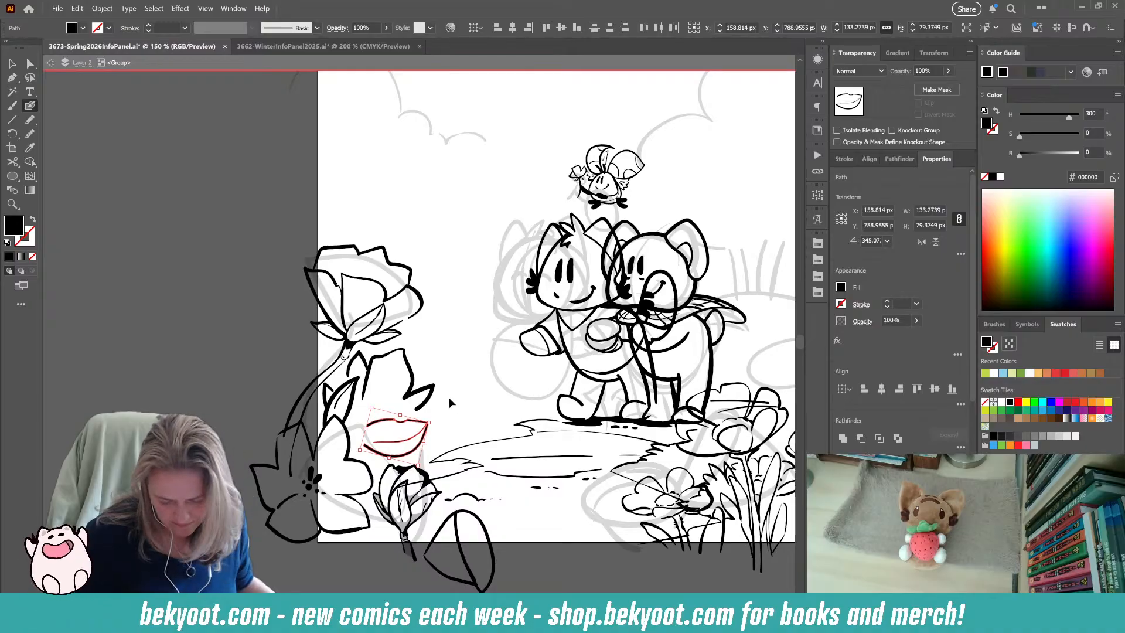
{"action": "key", "text": "ctrl+z"}
{"action": "key", "text": "ctrl+z"}
{"action": "key", "text": "ctrl+z"}
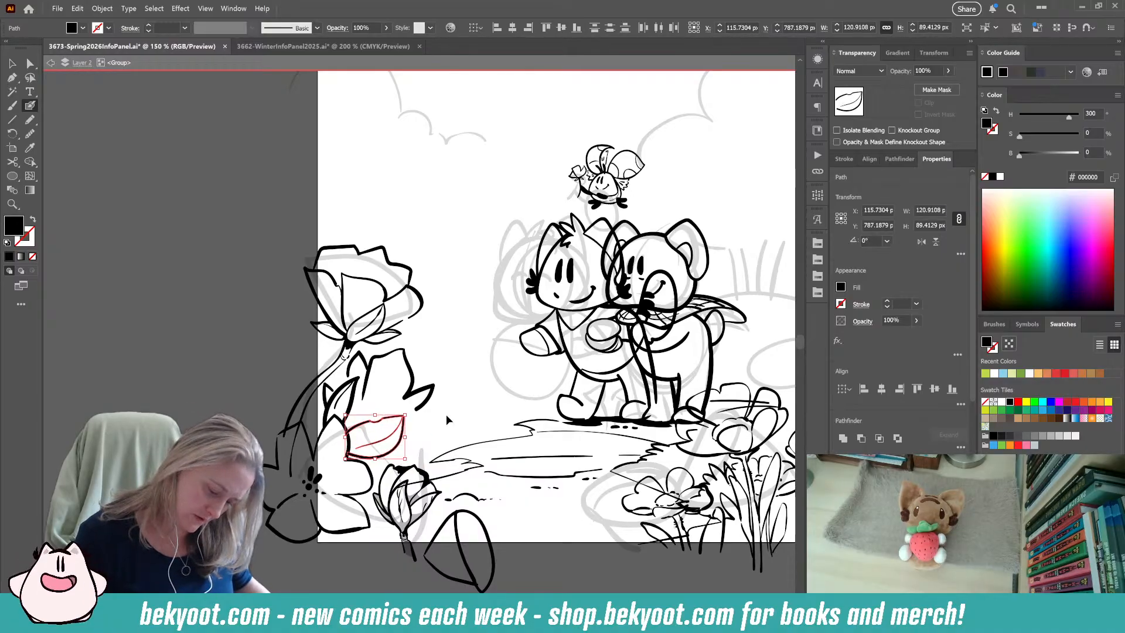
{"action": "key", "text": "ctrl+shift+a"}
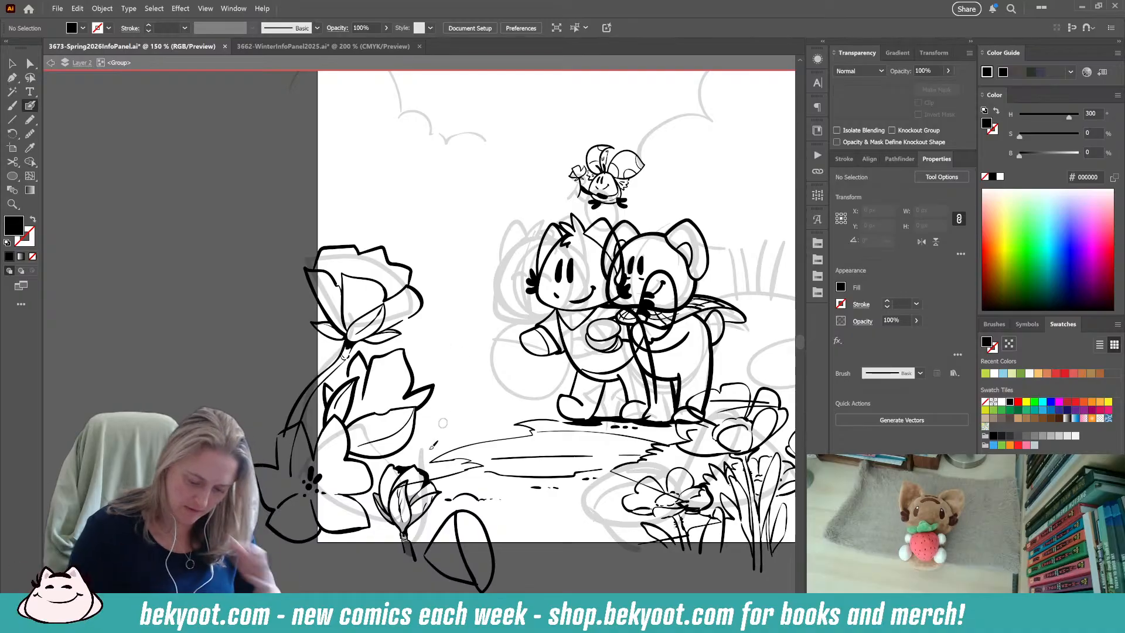
Trim the left end of the jagged petal outline between the rose and the notched leaf.
{"action": "left_click", "coordinate": [370, 378], "text": "ctrl"}
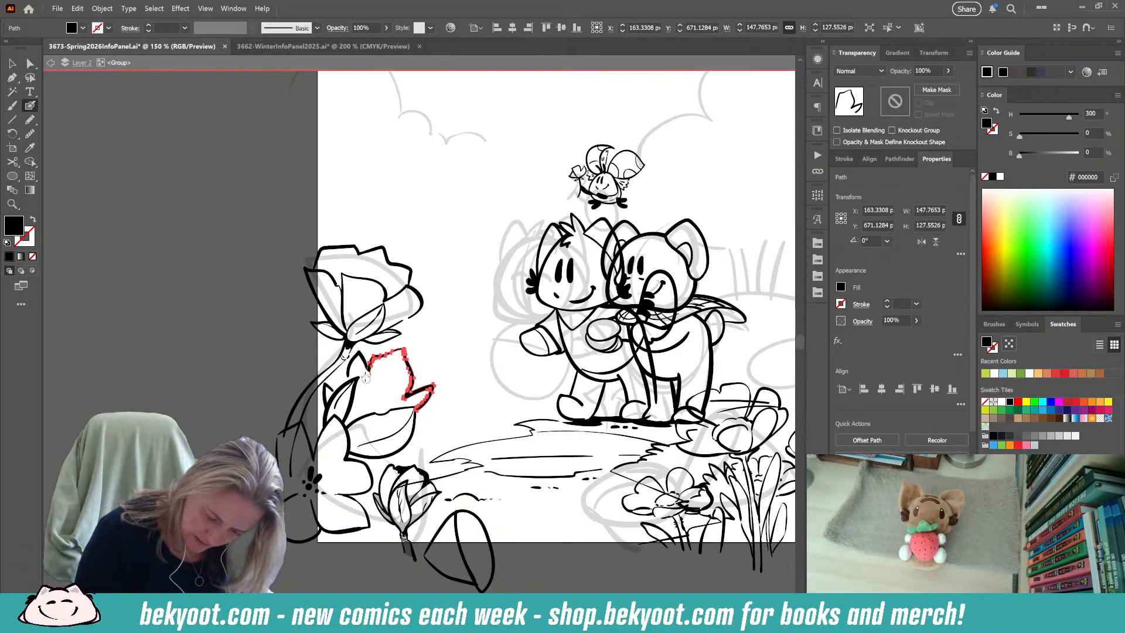
{"action": "left_click_drag", "start_coordinate": [369, 378], "coordinate": [371, 377]}
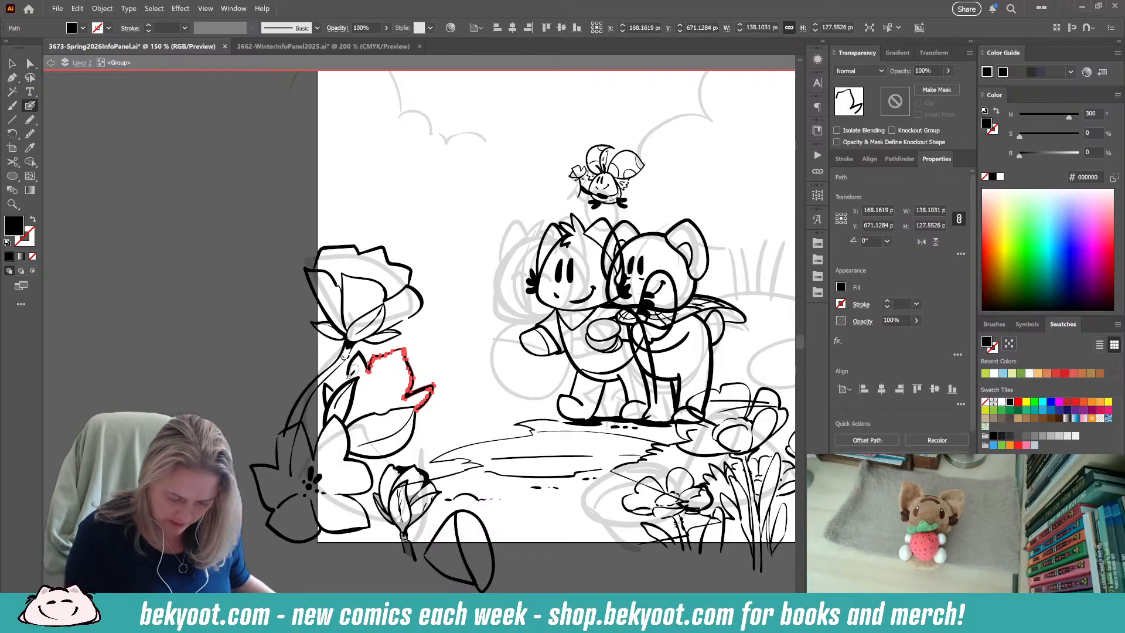
{"action": "left_click", "coordinate": [349, 543], "text": "ctrl"}
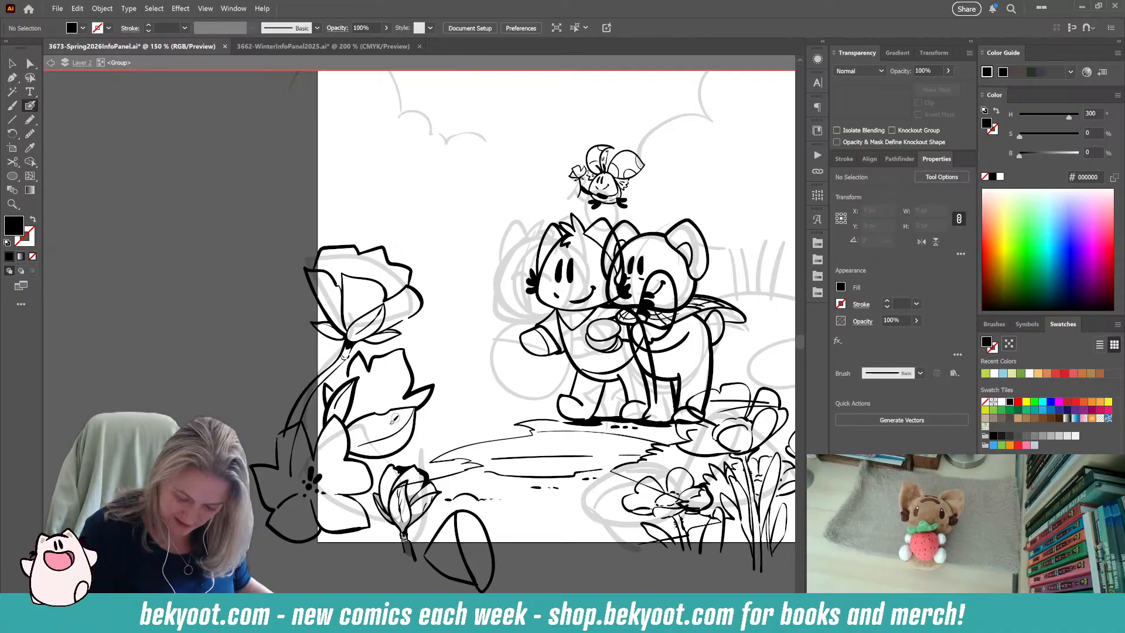
{"action": "scroll", "coordinate": [375, 550], "scroll_direction": "down", "scroll_amount": 3}
{"action": "scroll", "coordinate": [375, 551], "scroll_direction": "right", "scroll_amount": 1}
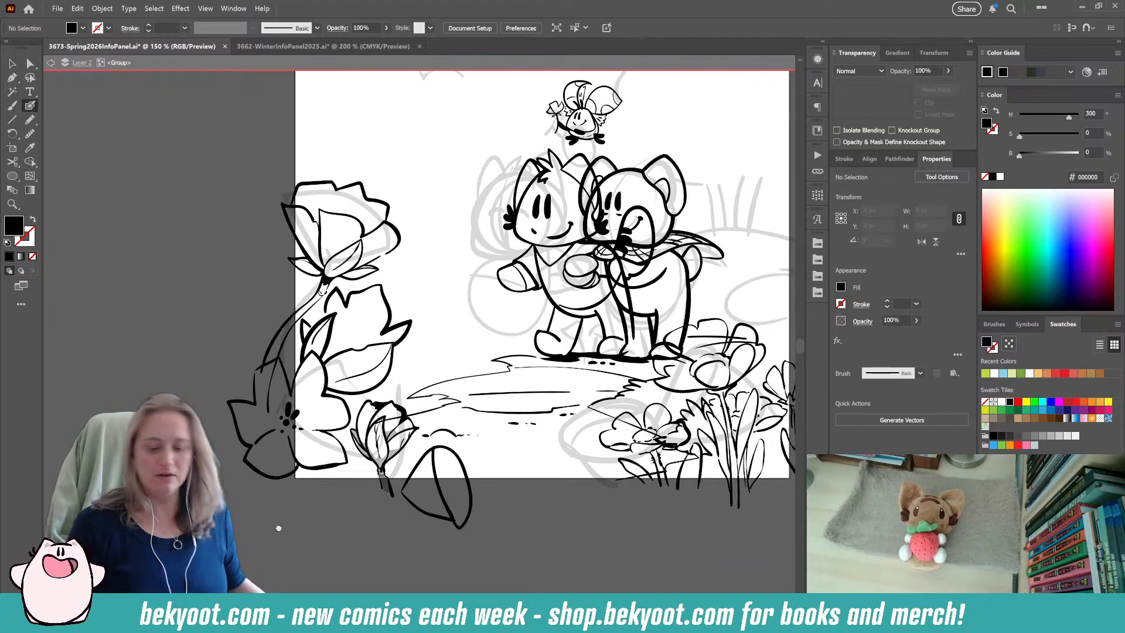
{"action": "scroll", "coordinate": [380, 504], "scroll_direction": "up", "scroll_amount": 1}
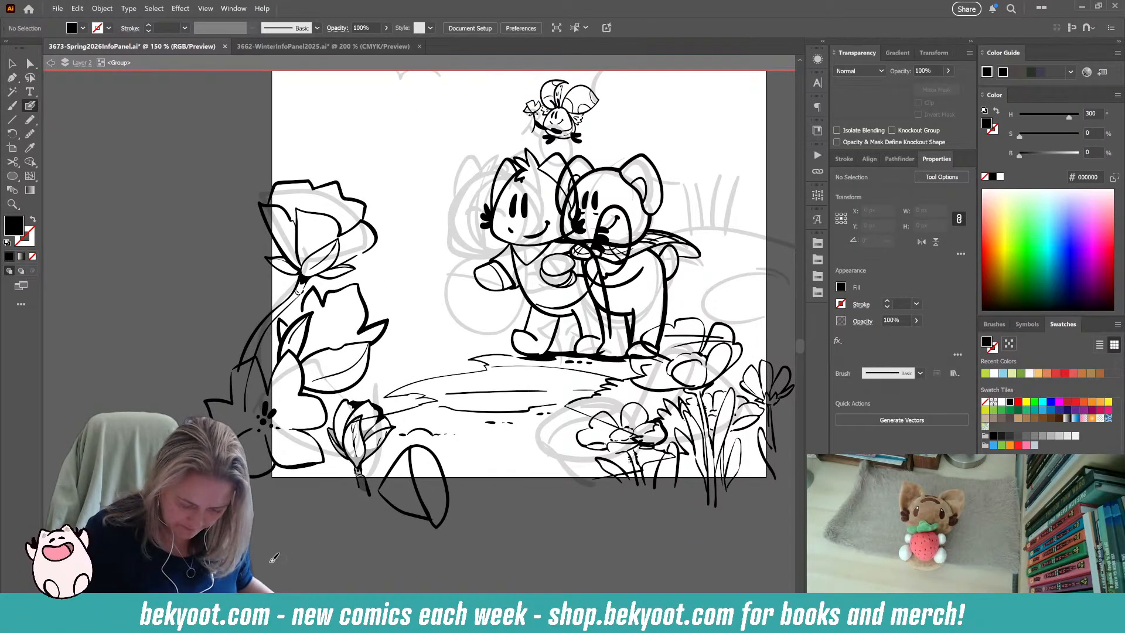
{"action": "left_click", "coordinate": [319, 431], "text": "ctrl"}
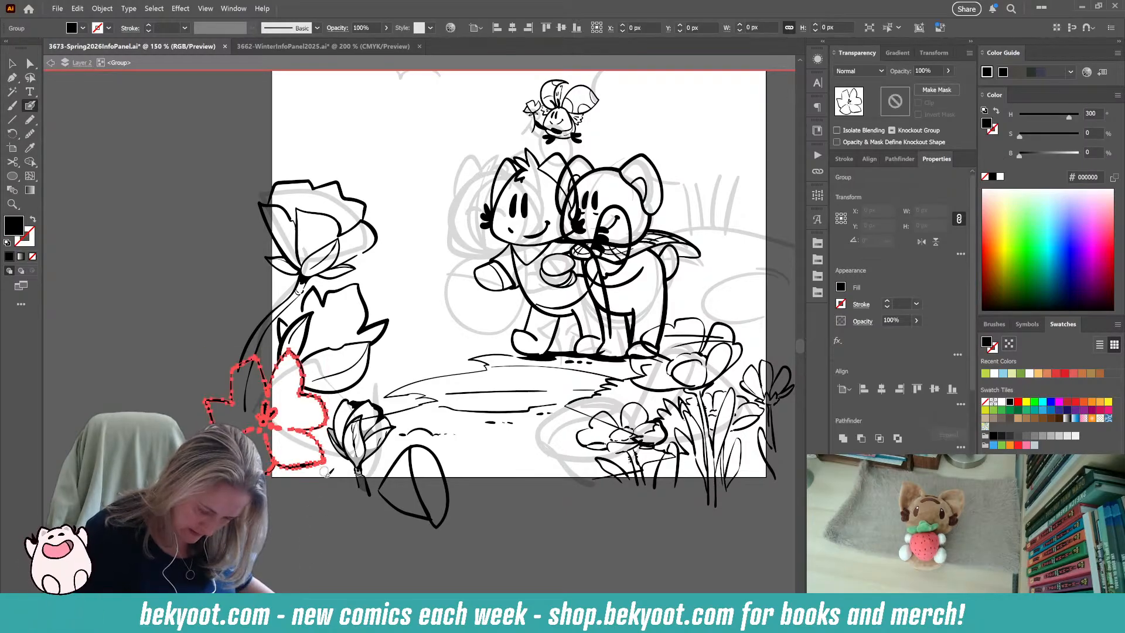
{"action": "left_click", "coordinate": [9, 69]}
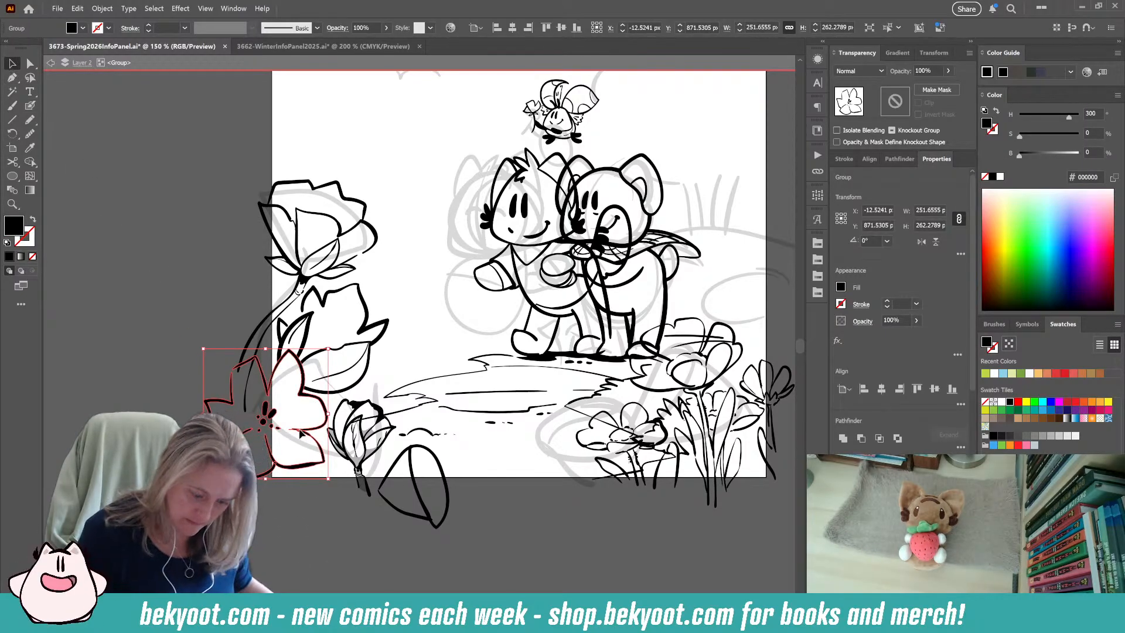
{"action": "double_click", "coordinate": [314, 434]}
{"action": "left_click", "coordinate": [30, 105]}
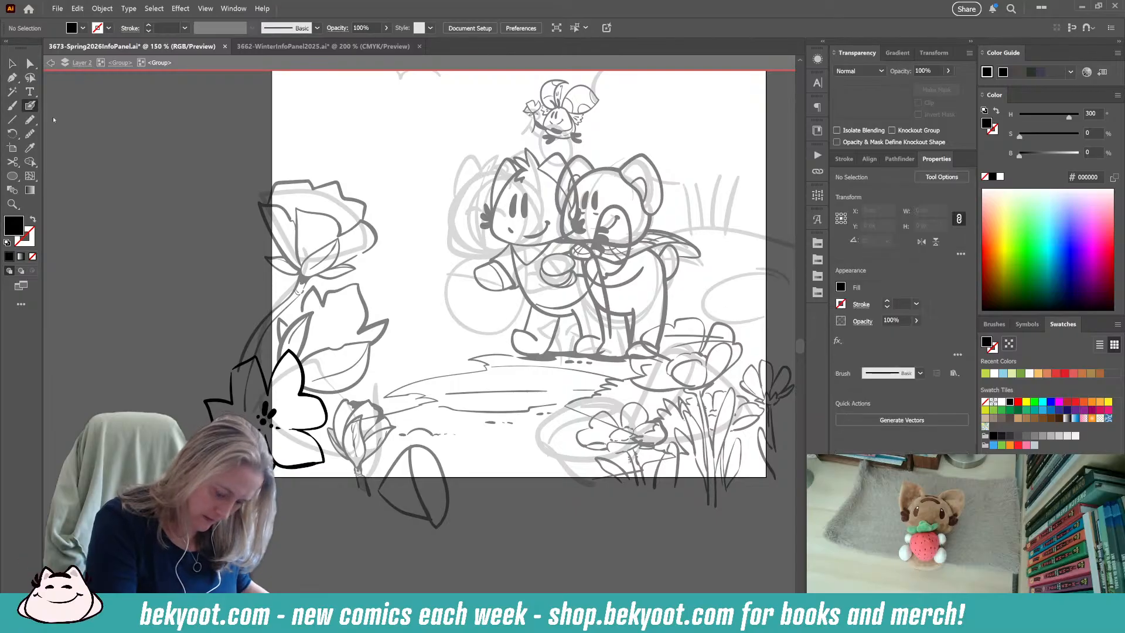
{"action": "key", "text": "shift+x"}
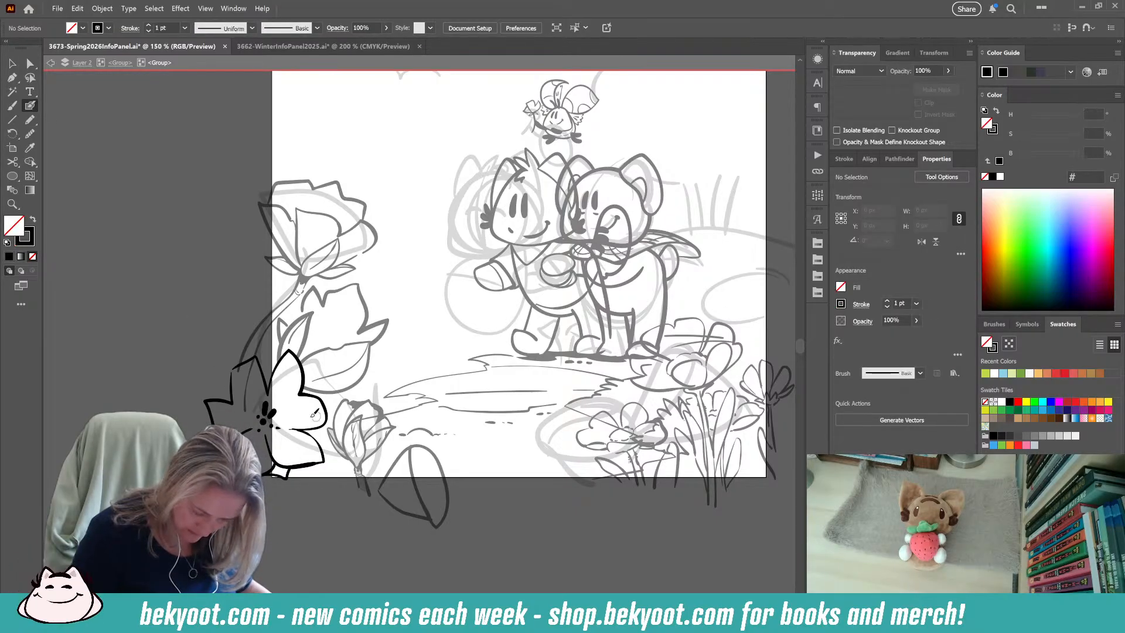
{"action": "key", "text": "shift+x"}
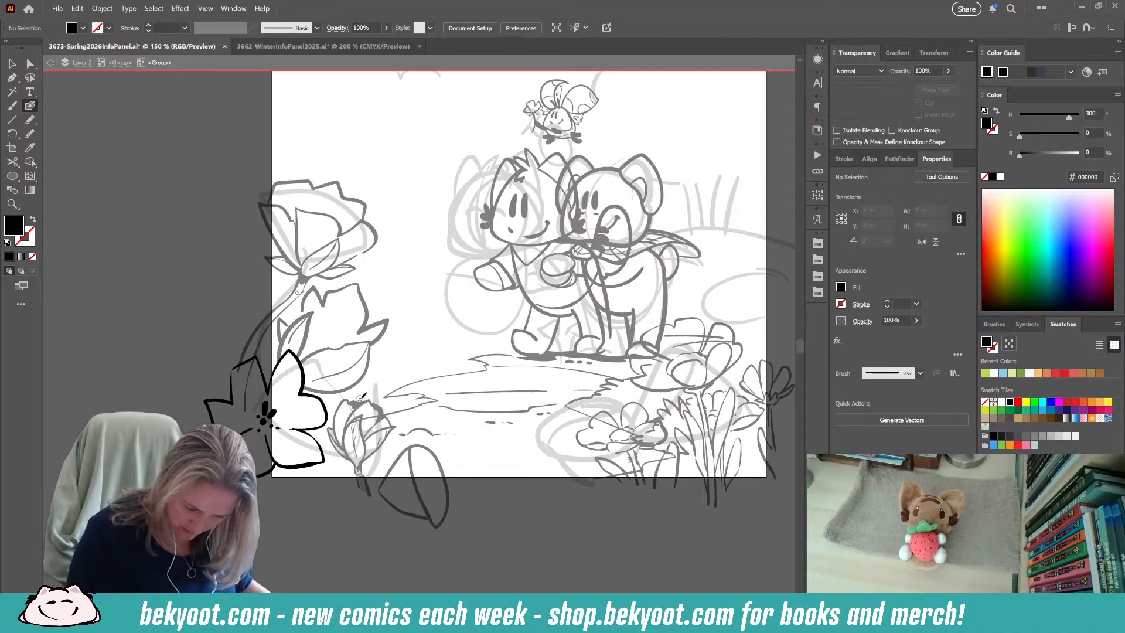
{"action": "key", "text": "Escape"}
Draw inner petals inside the jagged flower and short stem segments between and below the open flower's petals.
{"action": "left_click_drag", "start_coordinate": [293, 550], "coordinate": [307, 585]}
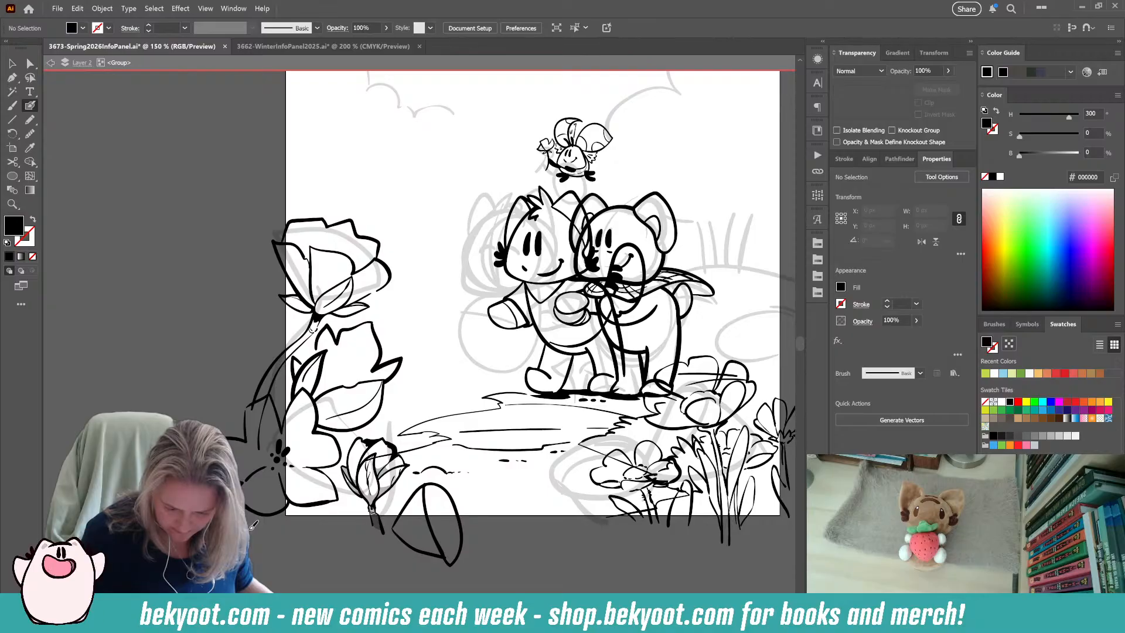
{"action": "key", "text": "shift+x"}
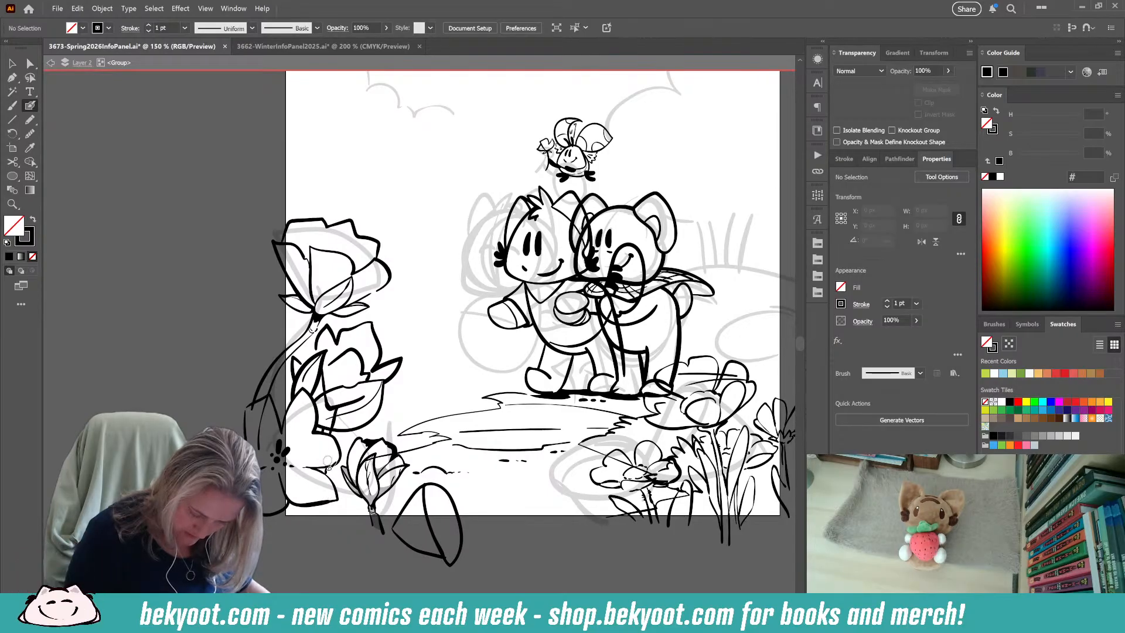
{"action": "left_click_drag", "start_coordinate": [316, 505], "coordinate": [315, 522]}
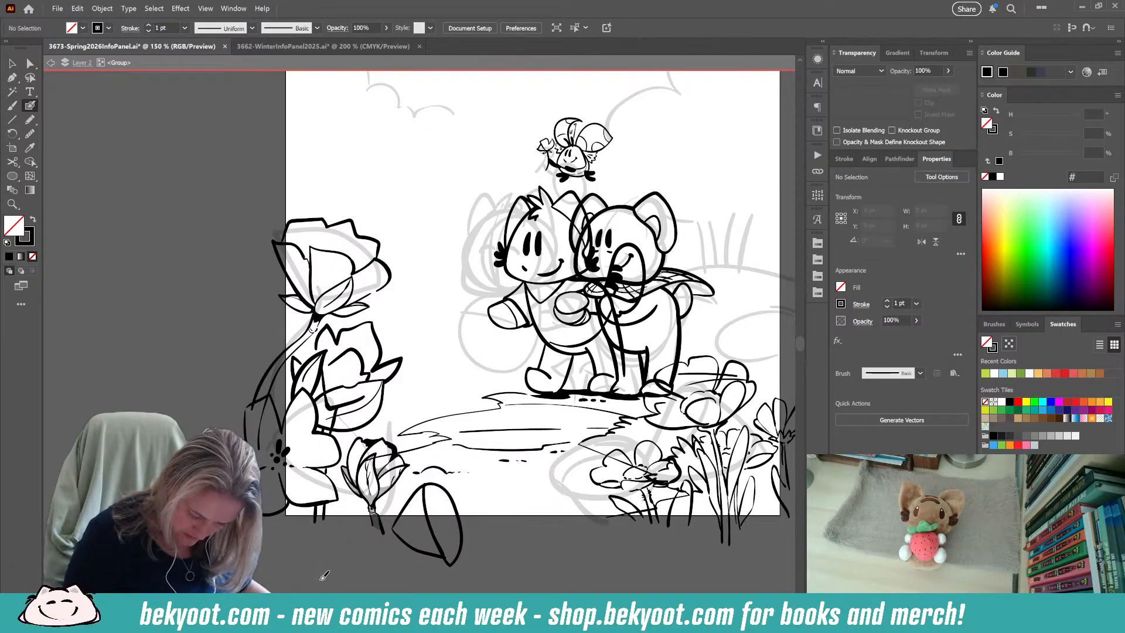
Fill the short stem segments around the open flower's petals with solid black using the Pencil tool.
{"action": "key", "text": "shift+e"}
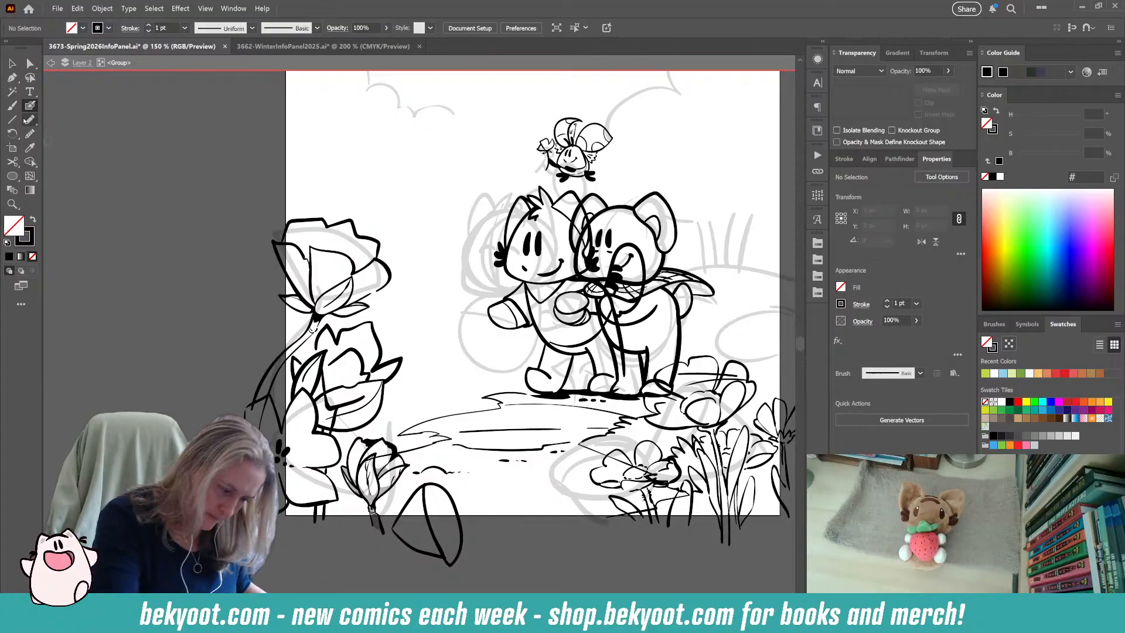
{"action": "key", "text": "n"}
{"action": "key", "text": "shift+x"}
{"action": "mouse_move", "coordinate": [327, 516]}
{"action": "left_mouse_down"}
{"action": "mouse_move", "coordinate": [324, 500]}
{"action": "mouse_move", "coordinate": [321, 521]}
{"action": "left_mouse_up"}
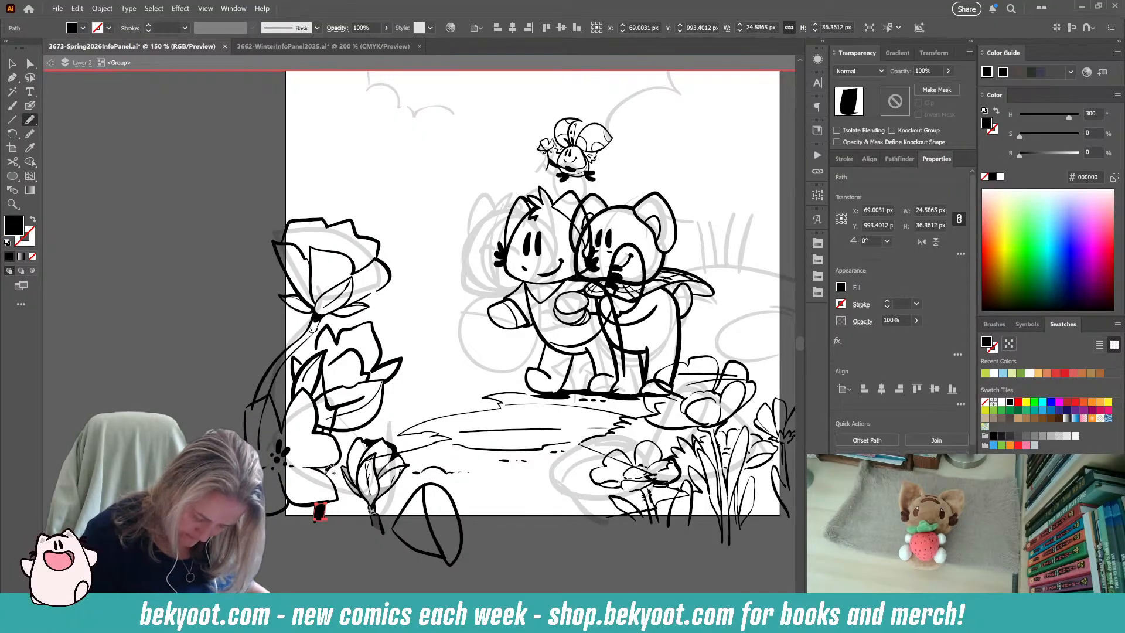
{"action": "left_click_drag", "start_coordinate": [331, 471], "coordinate": [316, 469]}
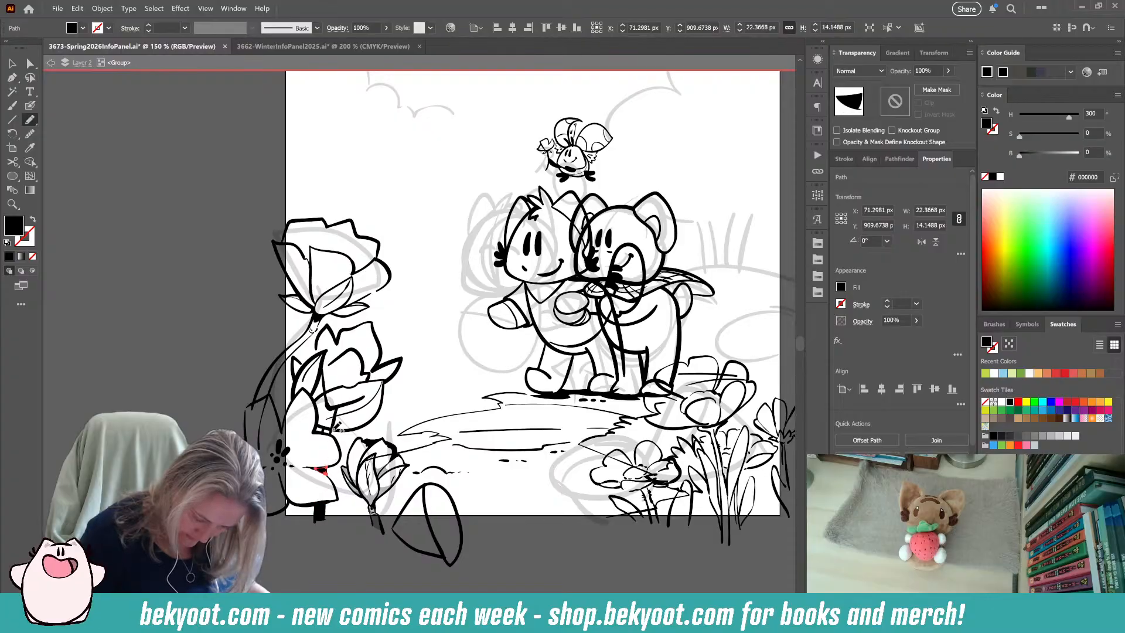
{"action": "mouse_move", "coordinate": [329, 427]}
{"action": "left_mouse_down"}
{"action": "mouse_move", "coordinate": [337, 434]}
{"action": "mouse_move", "coordinate": [332, 420]}
{"action": "mouse_move", "coordinate": [359, 401]}
{"action": "mouse_move", "coordinate": [339, 408]}
{"action": "mouse_move", "coordinate": [324, 397]}
{"action": "mouse_move", "coordinate": [322, 366]}
{"action": "left_mouse_up"}
{"action": "left_click", "coordinate": [361, 401], "text": "ctrl"}
Group the notched leaf's outline with its vein and move the group off the artboard onto the empty pasteboard.
{"action": "scroll", "coordinate": [354, 480], "scroll_direction": "left", "scroll_amount": 5}
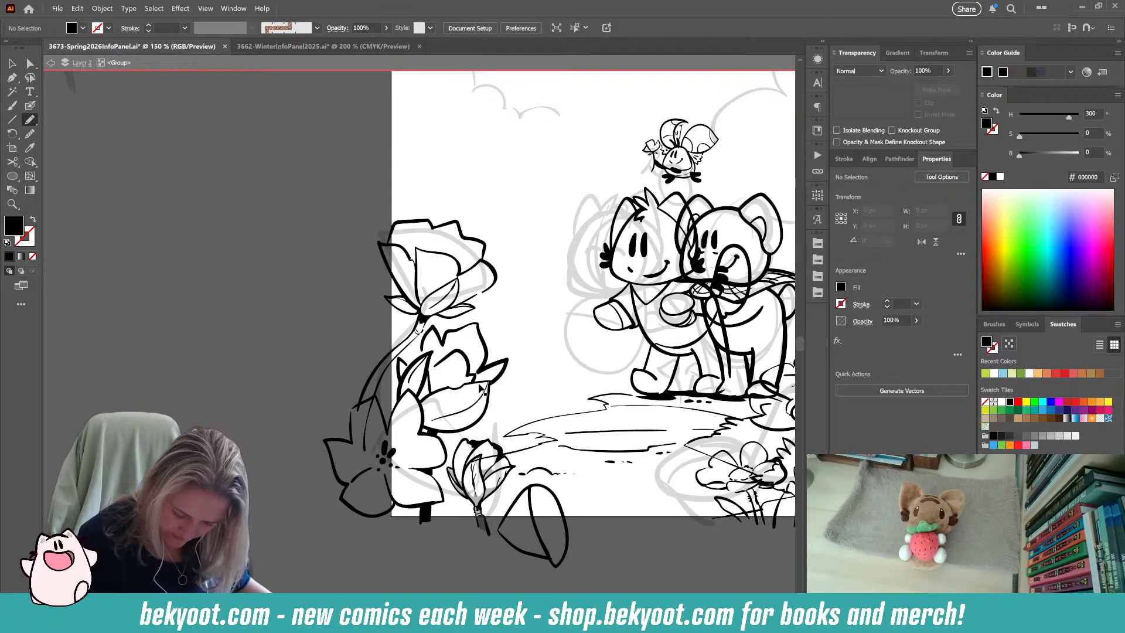
{"action": "left_click", "coordinate": [481, 415], "text": "ctrl"}
{"action": "left_click", "coordinate": [457, 390], "text": "ctrl+shift"}
{"action": "left_click", "coordinate": [438, 391], "text": "ctrl+shift"}
{"action": "left_click", "coordinate": [457, 413], "text": "ctrl+shift"}
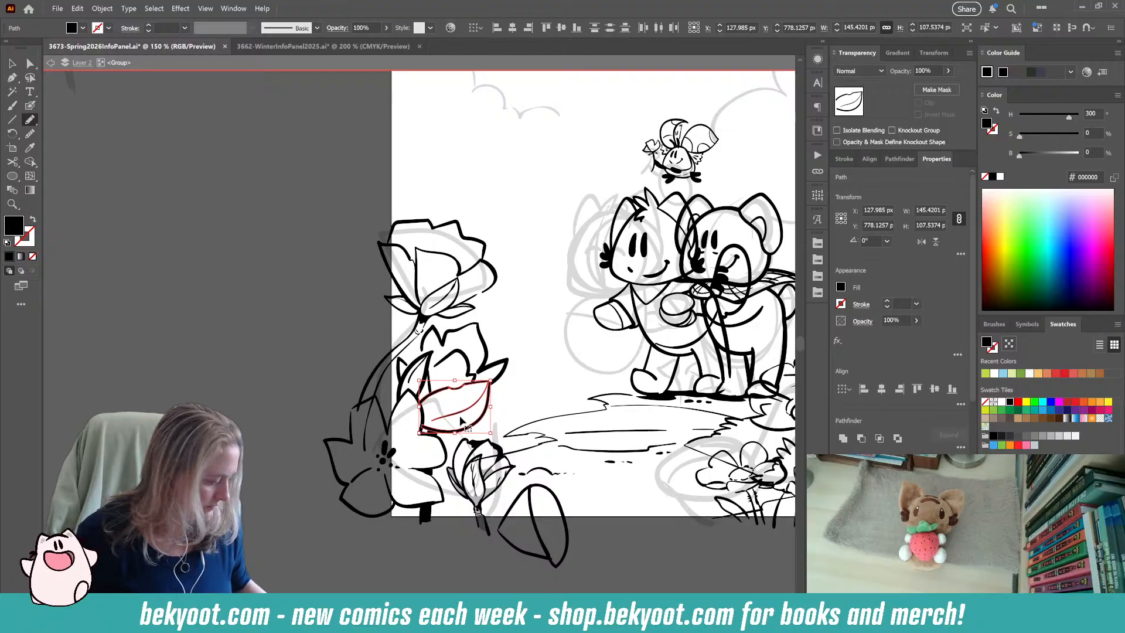
{"action": "key", "text": "ctrl+g"}
{"action": "left_click_drag", "start_coordinate": [479, 422], "coordinate": [207, 352]}
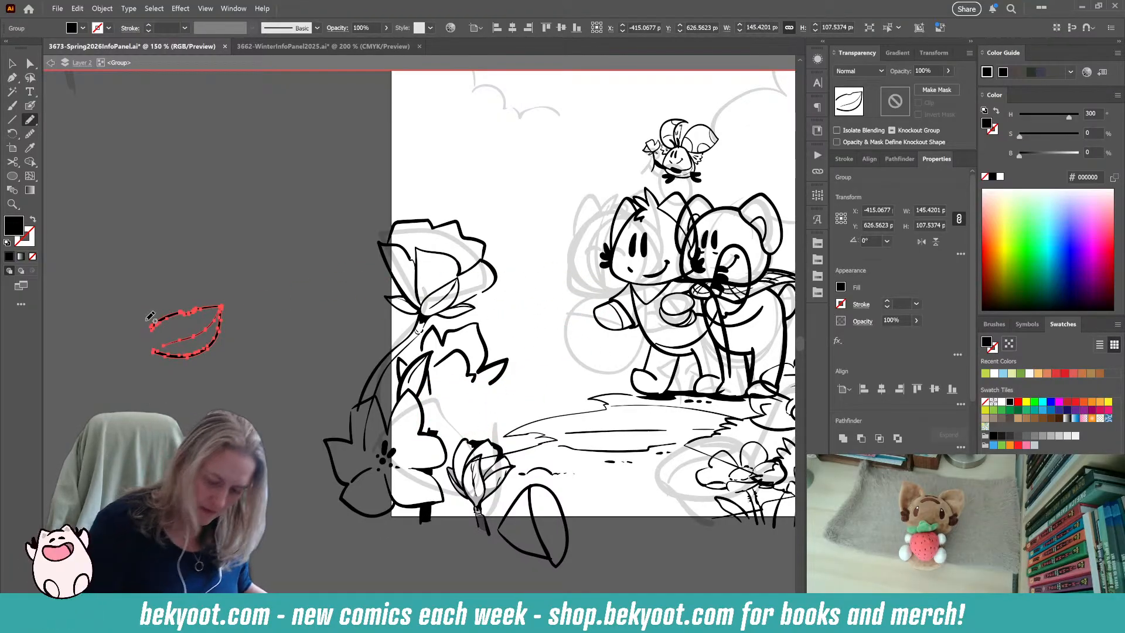
Draw a longer, pointed leaf below the jagged flower in place of the removed one, undoing the stray stroke.
{"action": "left_click", "coordinate": [30, 106]}
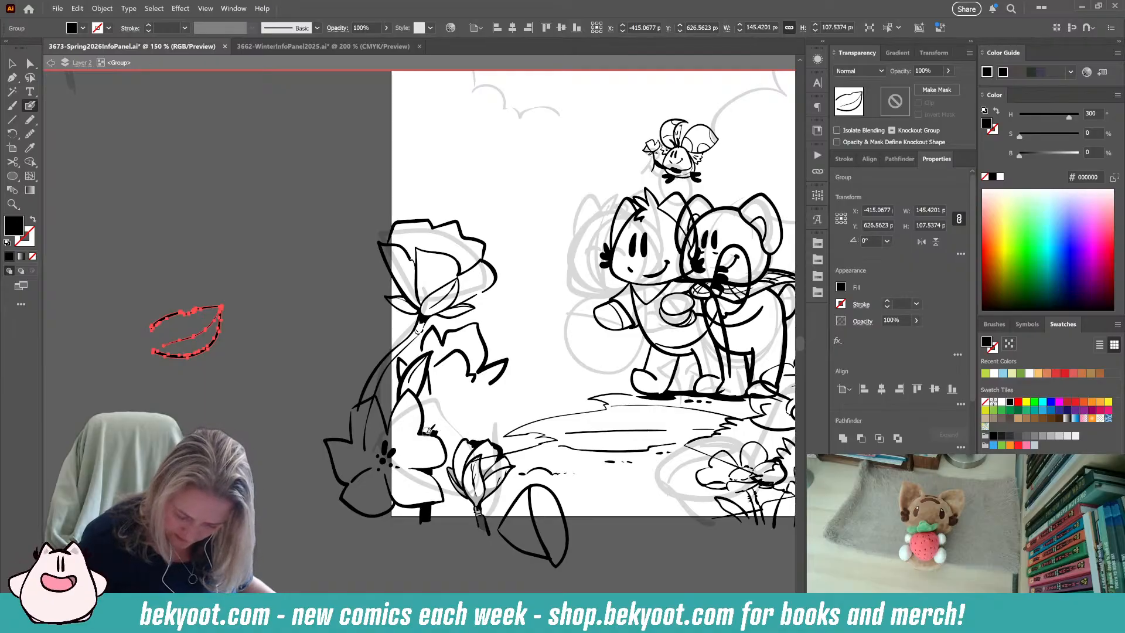
{"action": "mouse_move", "coordinate": [462, 423]}
{"action": "left_mouse_down"}
{"action": "mouse_move", "coordinate": [525, 404]}
{"action": "mouse_move", "coordinate": [481, 387]}
{"action": "mouse_move", "coordinate": [424, 413]}
{"action": "left_mouse_up"}
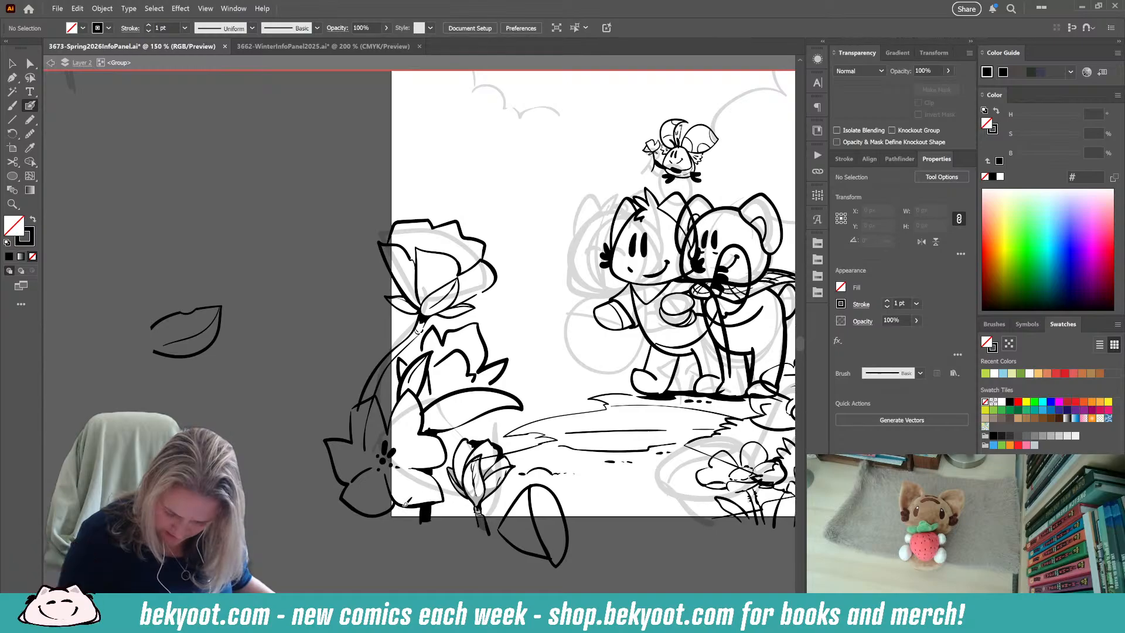
{"action": "mouse_move", "coordinate": [406, 524]}
{"action": "left_mouse_down"}
{"action": "mouse_move", "coordinate": [415, 503]}
{"action": "mouse_move", "coordinate": [389, 544]}
{"action": "mouse_move", "coordinate": [407, 563]}
{"action": "left_mouse_up"}
{"action": "key", "text": "ctrl+z"}
{"action": "left_click", "coordinate": [397, 435], "text": "ctrl"}
{"action": "left_click", "coordinate": [368, 556], "text": "ctrl"}
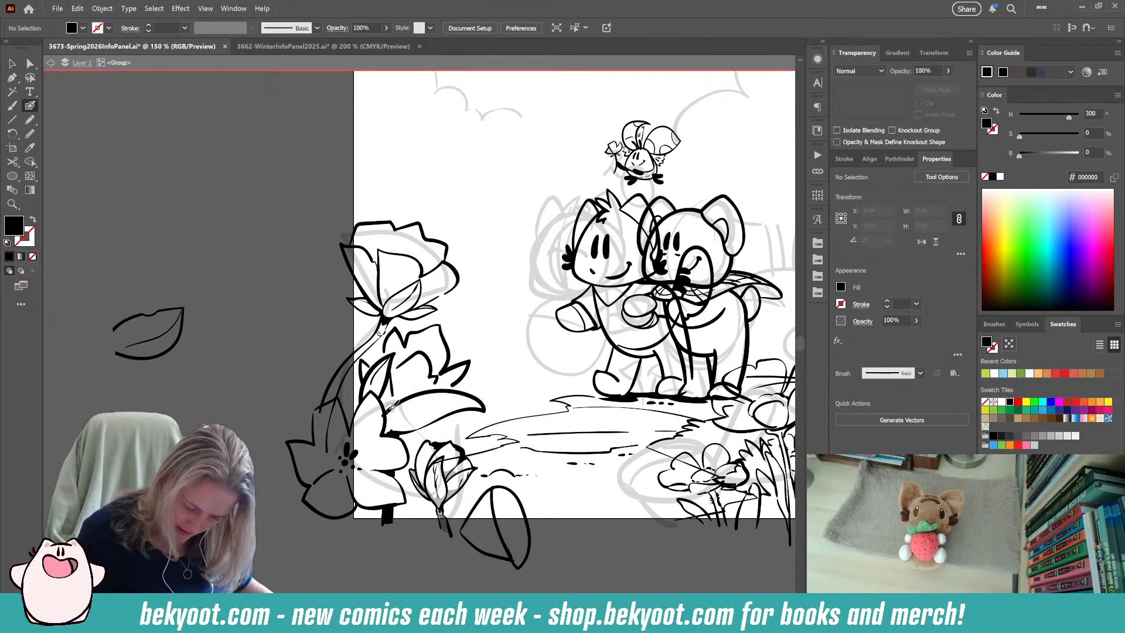
Draw lines running into the open flower's dotted center and add a tall narrow leaf beside the rose's stem.
{"action": "key", "text": "shift+x"}
{"action": "left_click_drag", "start_coordinate": [401, 433], "coordinate": [340, 471]}
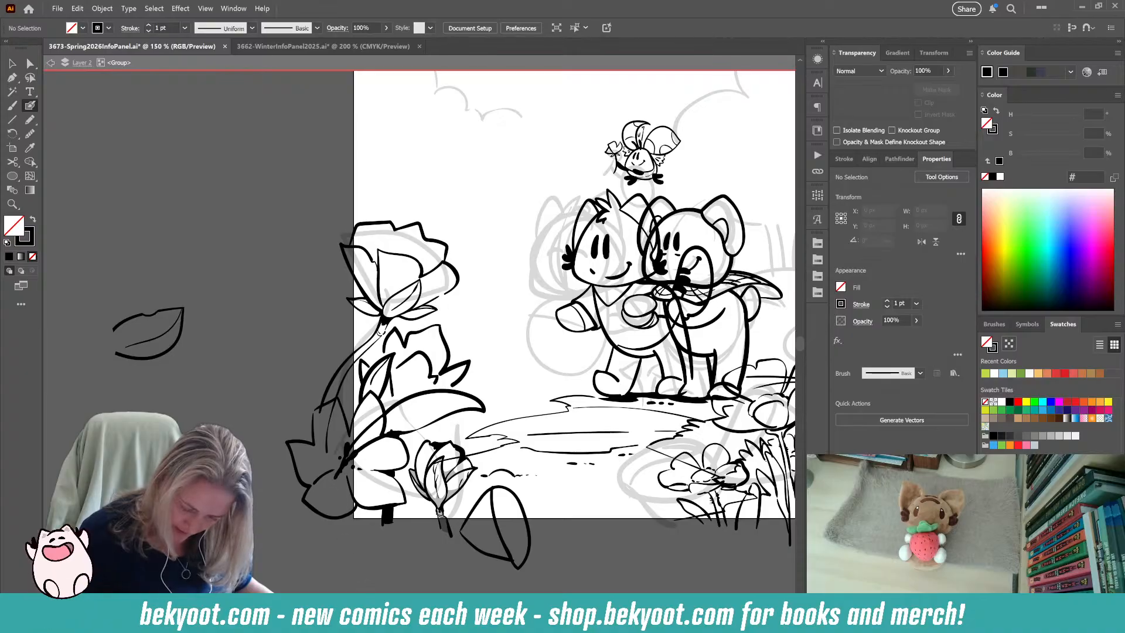
{"action": "mouse_move", "coordinate": [330, 381]}
{"action": "left_mouse_down"}
{"action": "mouse_move", "coordinate": [340, 296]}
{"action": "mouse_move", "coordinate": [318, 328]}
{"action": "mouse_move", "coordinate": [309, 434]}
{"action": "left_mouse_up"}
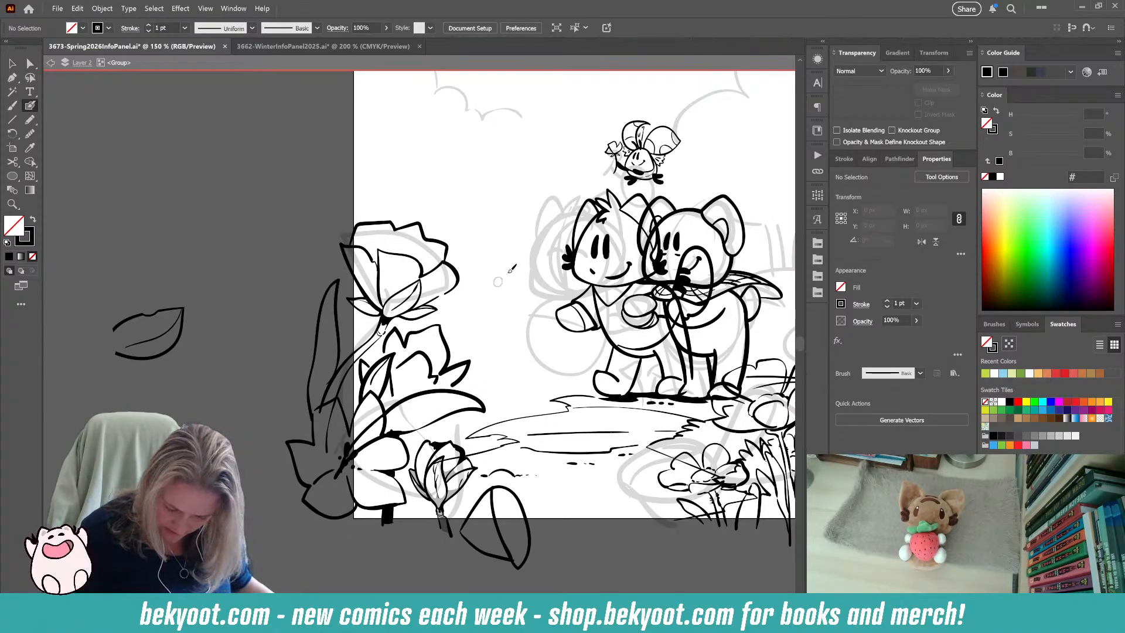
{"action": "mouse_move", "coordinate": [393, 469]}
{"action": "left_mouse_down"}
{"action": "mouse_move", "coordinate": [483, 426]}
{"action": "mouse_move", "coordinate": [462, 419]}
{"action": "mouse_move", "coordinate": [428, 432]}
{"action": "left_mouse_up"}
{"action": "key", "text": "ctrl+z"}
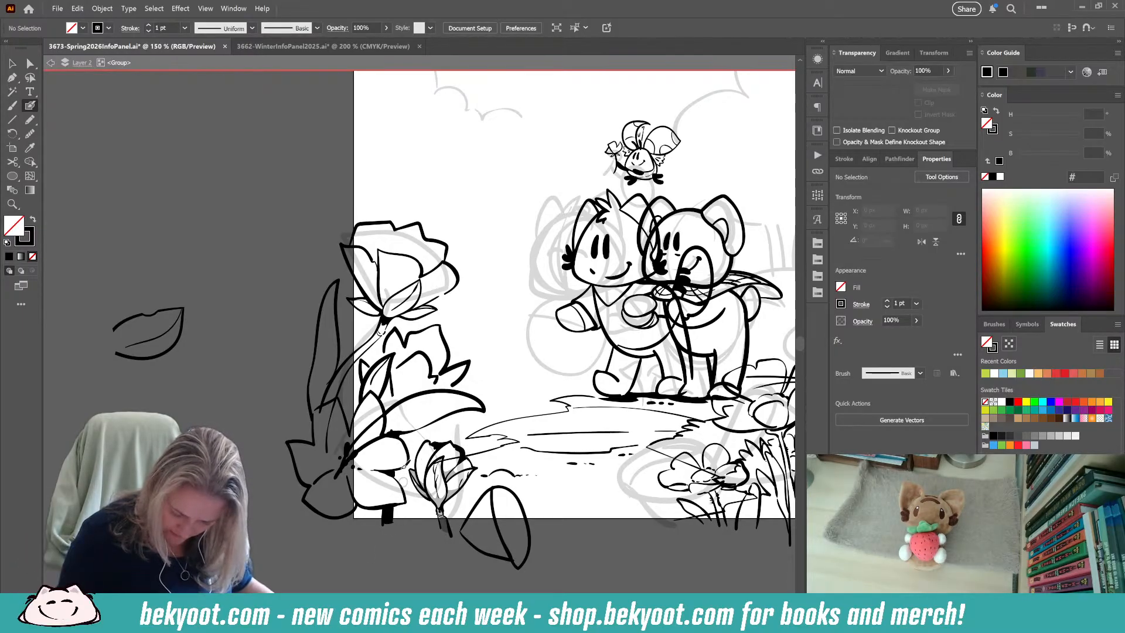
Extend the long pointed leaf's line down across the petal to the open flower's dotted center.
{"action": "left_click_drag", "start_coordinate": [335, 476], "coordinate": [401, 432]}
{"action": "left_click", "coordinate": [424, 392], "text": "ctrl+shift"}
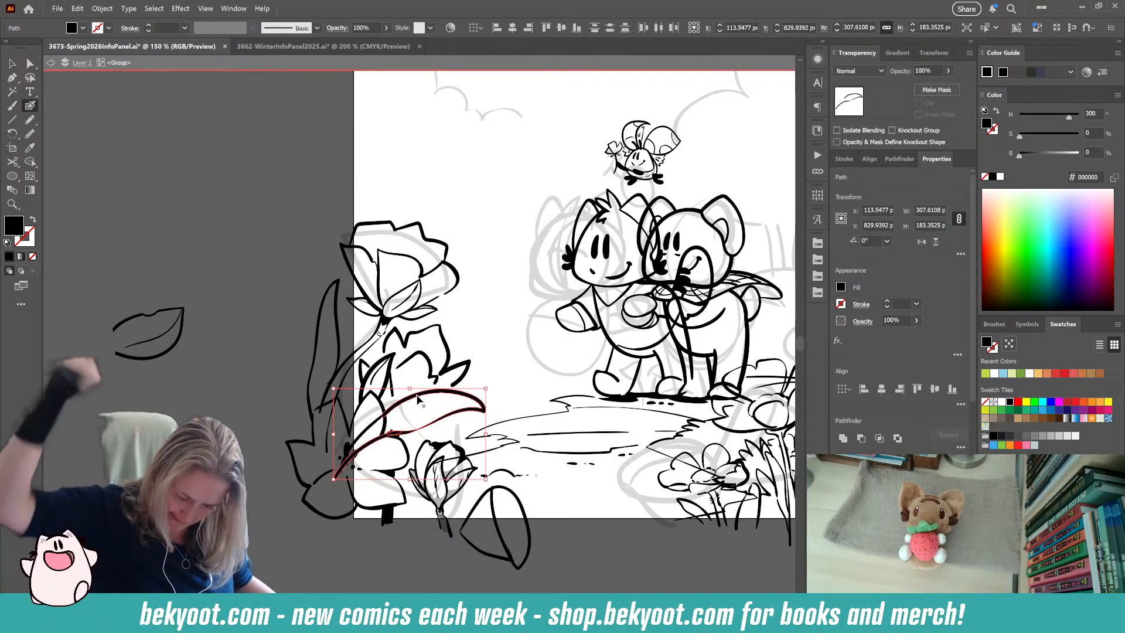
{"action": "left_click", "coordinate": [444, 572], "text": "ctrl"}
Rotate the small petal cluster beside the jagged flower about 43° counterclockwise so it tucks against the flower's outer edge.
{"action": "left_click", "coordinate": [382, 364], "text": "ctrl"}
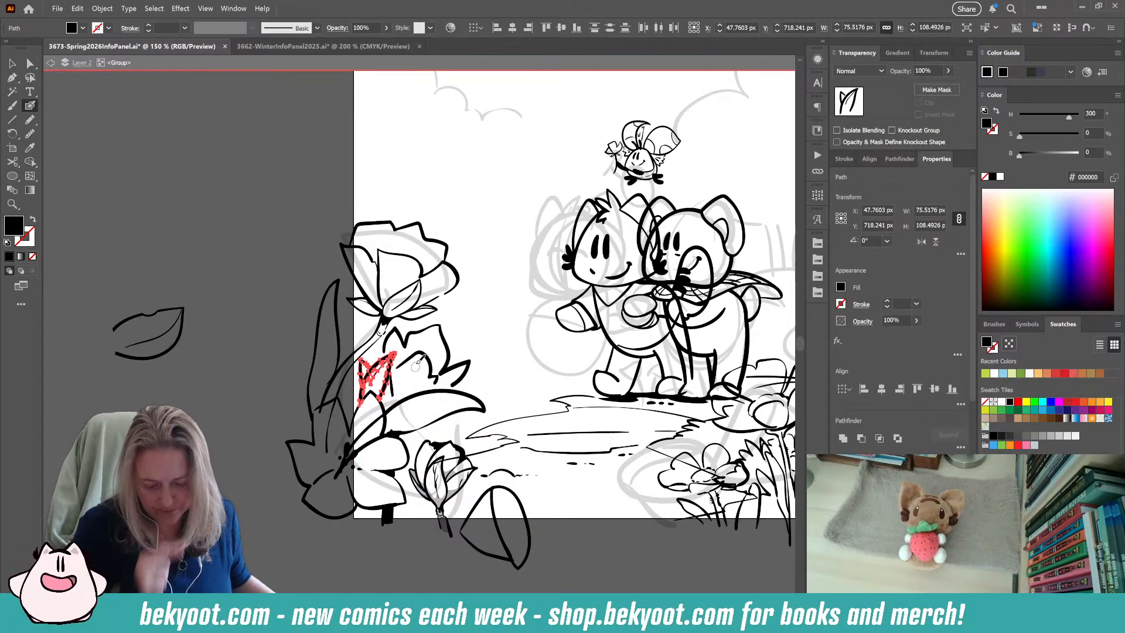
{"action": "key", "text": "ctrl"}
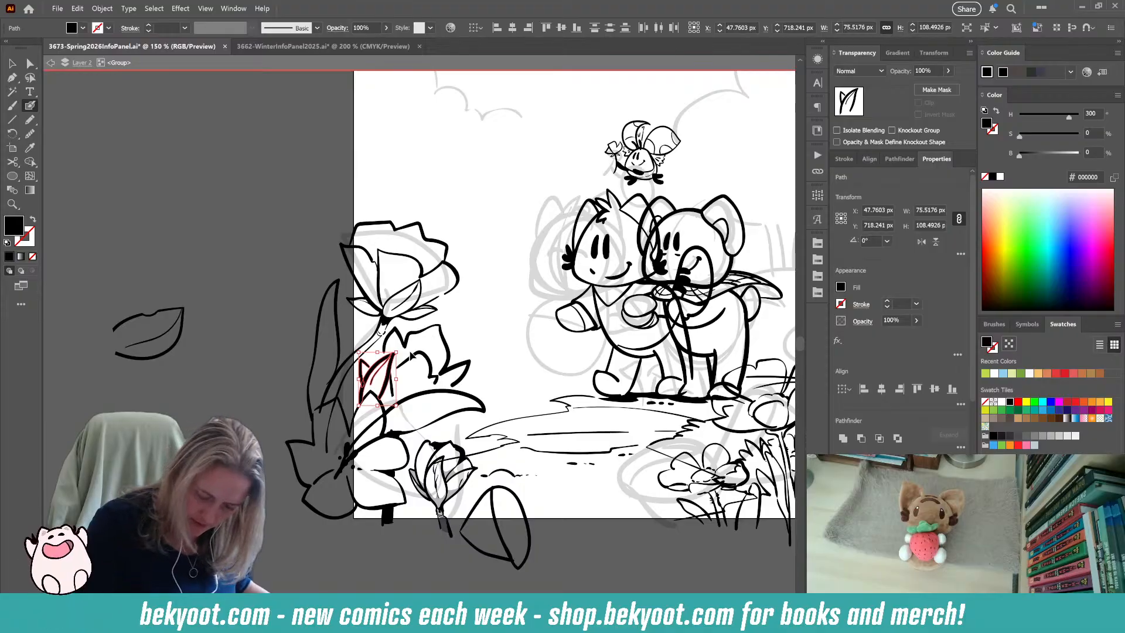
{"action": "left_click_drag", "start_coordinate": [401, 350], "coordinate": [372, 346]}
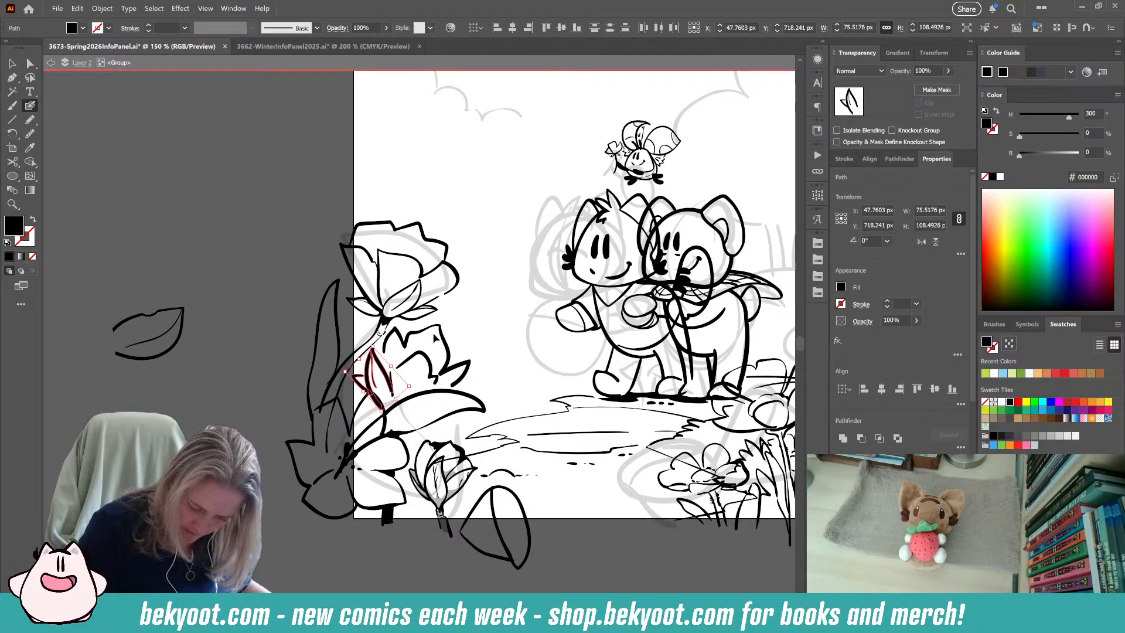
{"action": "left_click", "coordinate": [481, 320], "text": "ctrl"}
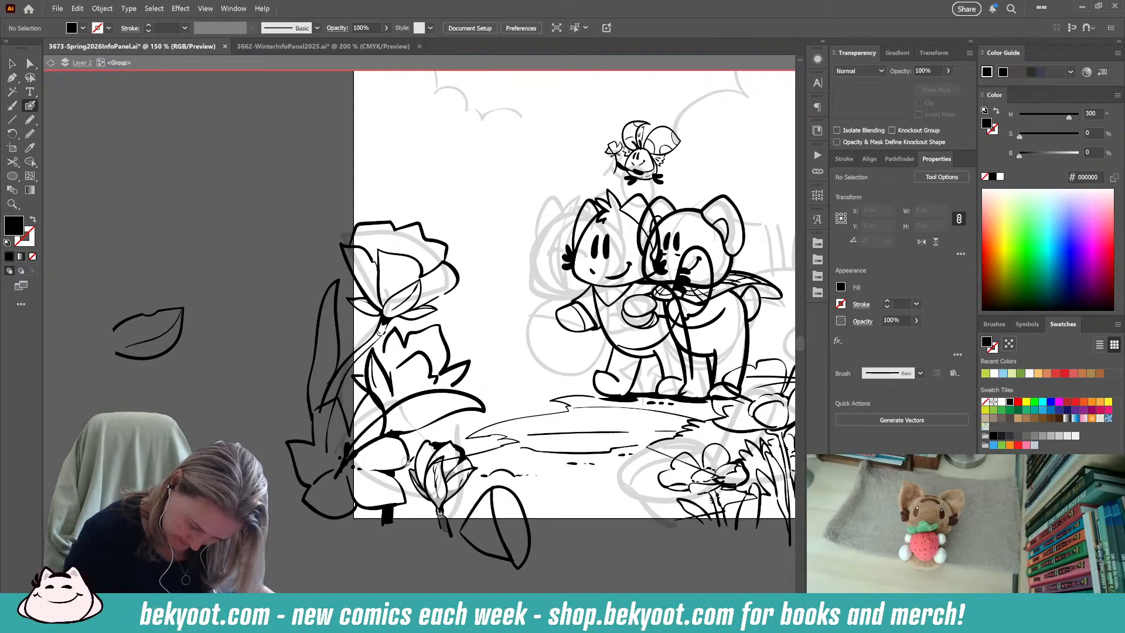
Draw a curved leaf emerging from behind the open flower's petals toward the small bud, undoing the first stroke.
{"action": "key", "text": "shift+x"}
{"action": "key", "text": "shift+x"}
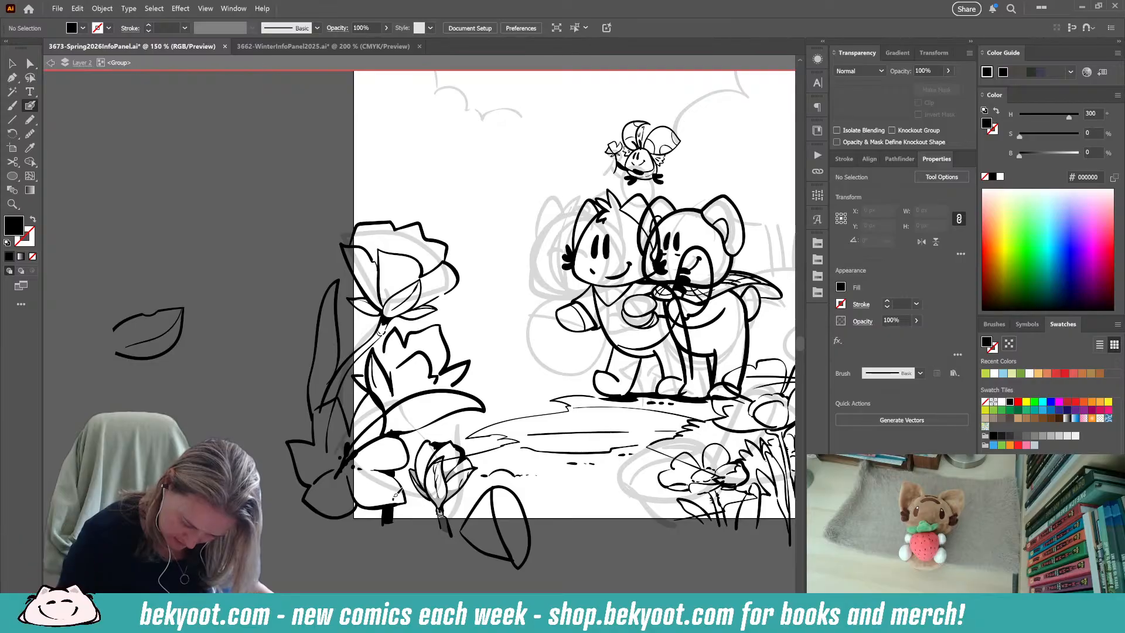
{"action": "left_click_drag", "start_coordinate": [427, 436], "coordinate": [462, 413]}
{"action": "key", "text": "ctrl+z"}
{"action": "left_click_drag", "start_coordinate": [401, 500], "coordinate": [441, 444]}
{"action": "key", "text": "shift+x"}
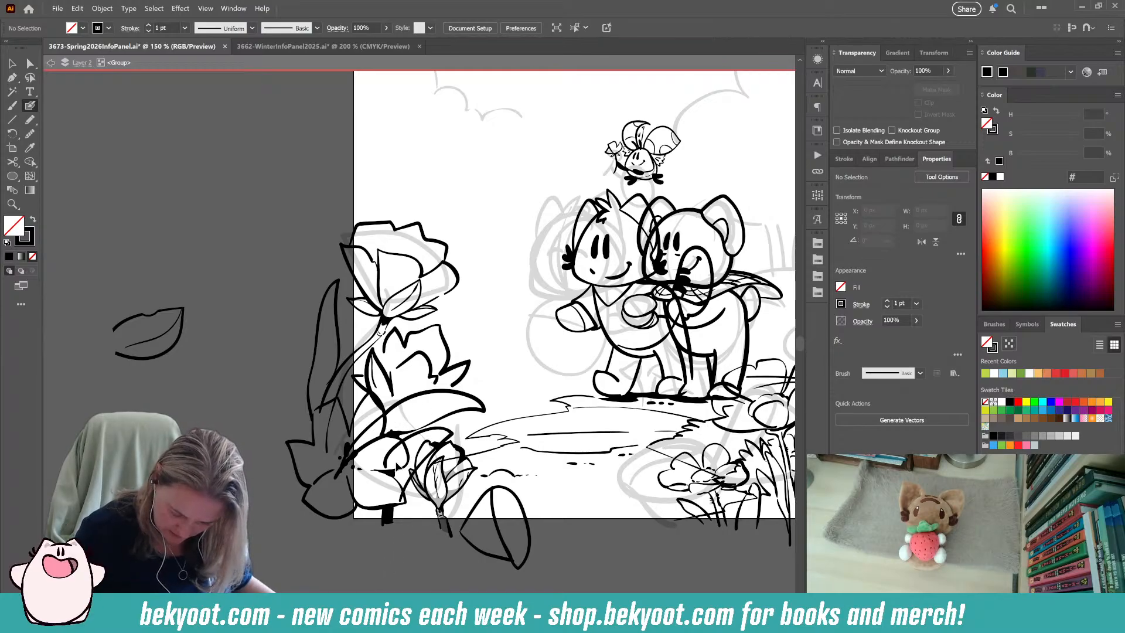
Trim away the parts of the new curved leaf that overlap the open flower's petals and the small bud.
{"action": "left_click", "coordinate": [390, 453], "text": "ctrl"}
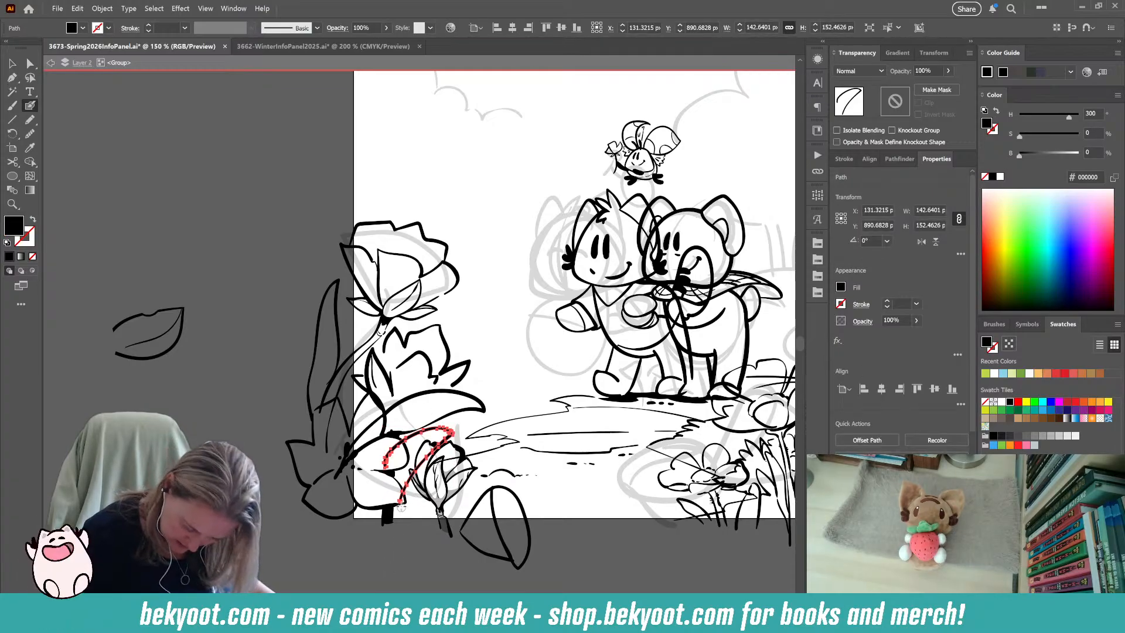
{"action": "left_click_drag", "start_coordinate": [399, 496], "coordinate": [381, 531]}
{"action": "left_click_drag", "start_coordinate": [387, 466], "coordinate": [399, 448]}
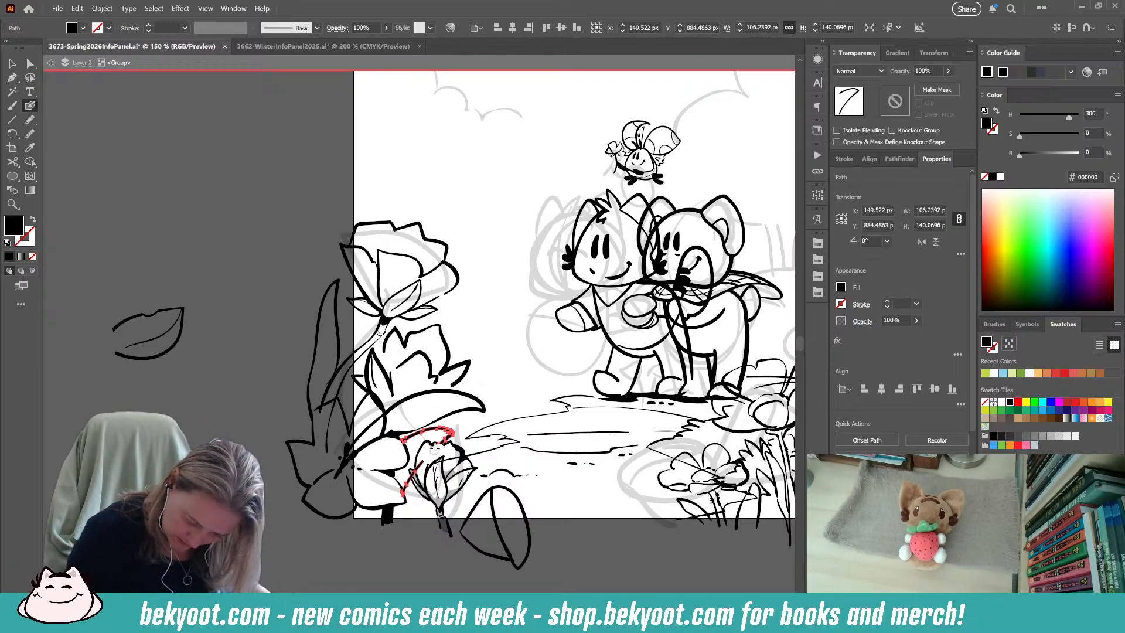
{"action": "left_click_drag", "start_coordinate": [415, 474], "coordinate": [404, 494]}
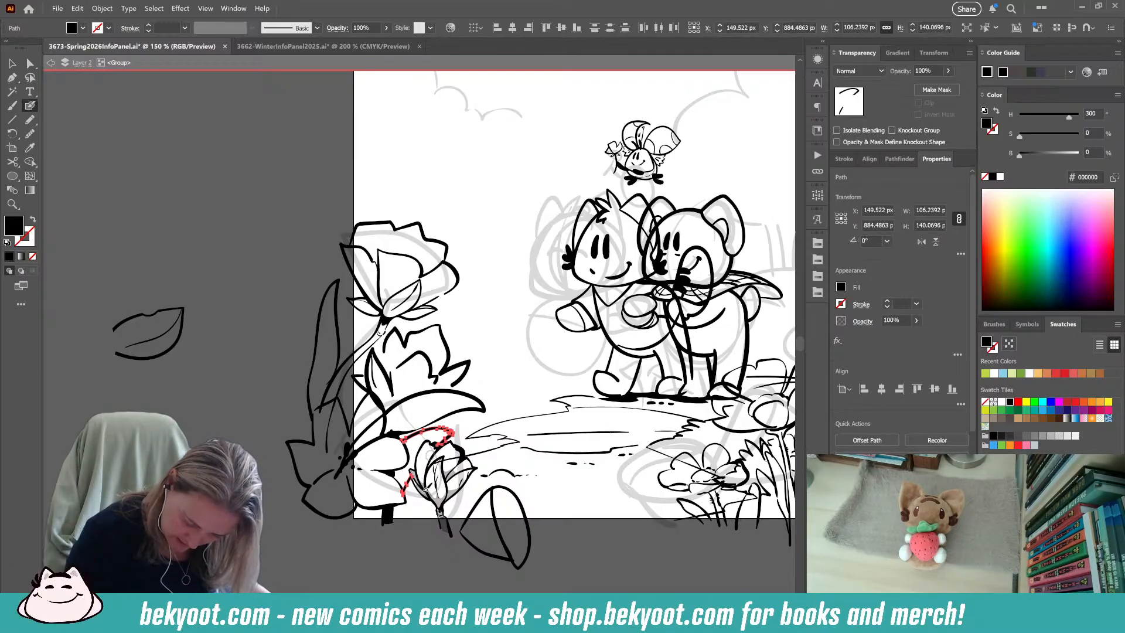
{"action": "left_click", "coordinate": [435, 583], "text": "ctrl"}
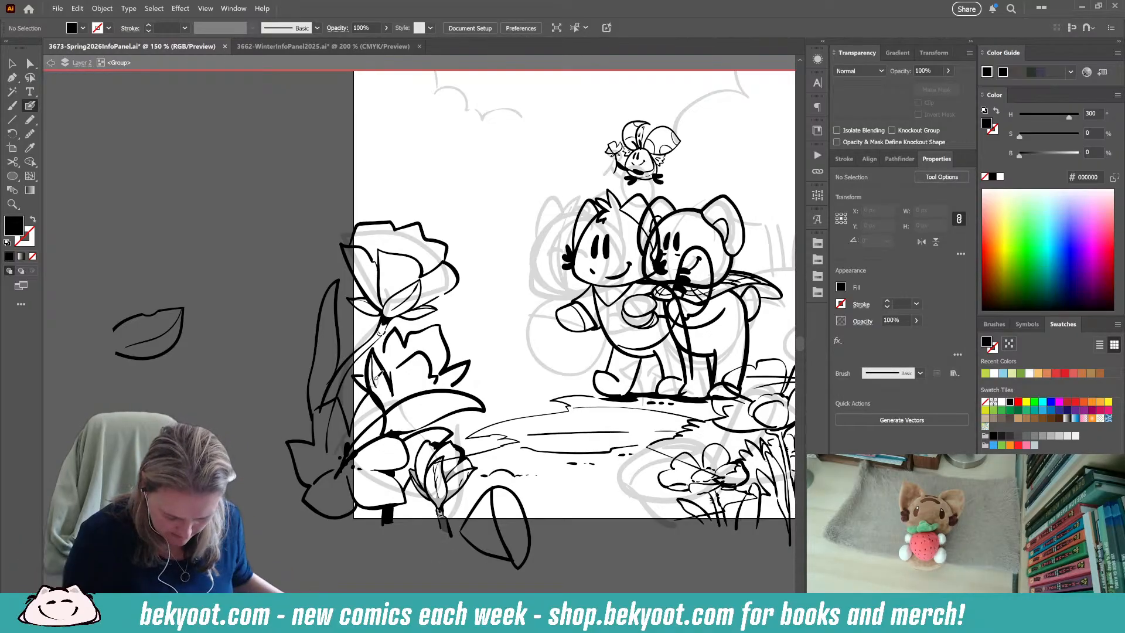
Trim the lower ends of the rotated petal cluster's lines where they run past the jagged flower.
{"action": "left_click", "coordinate": [367, 372], "text": "ctrl"}
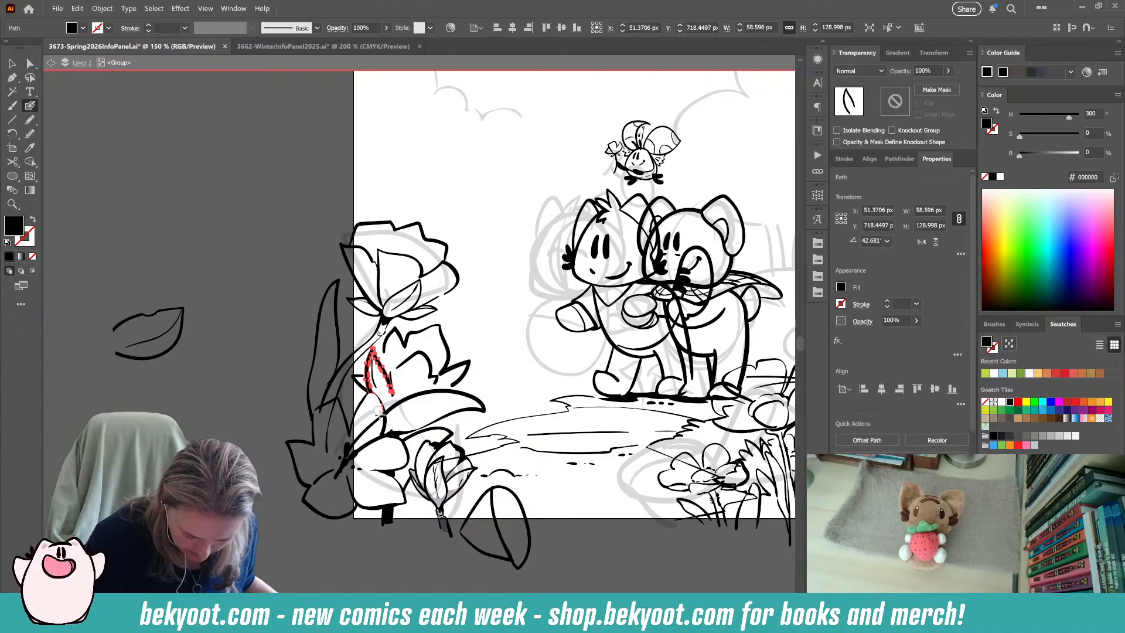
{"action": "left_click_drag", "start_coordinate": [378, 403], "coordinate": [375, 401]}
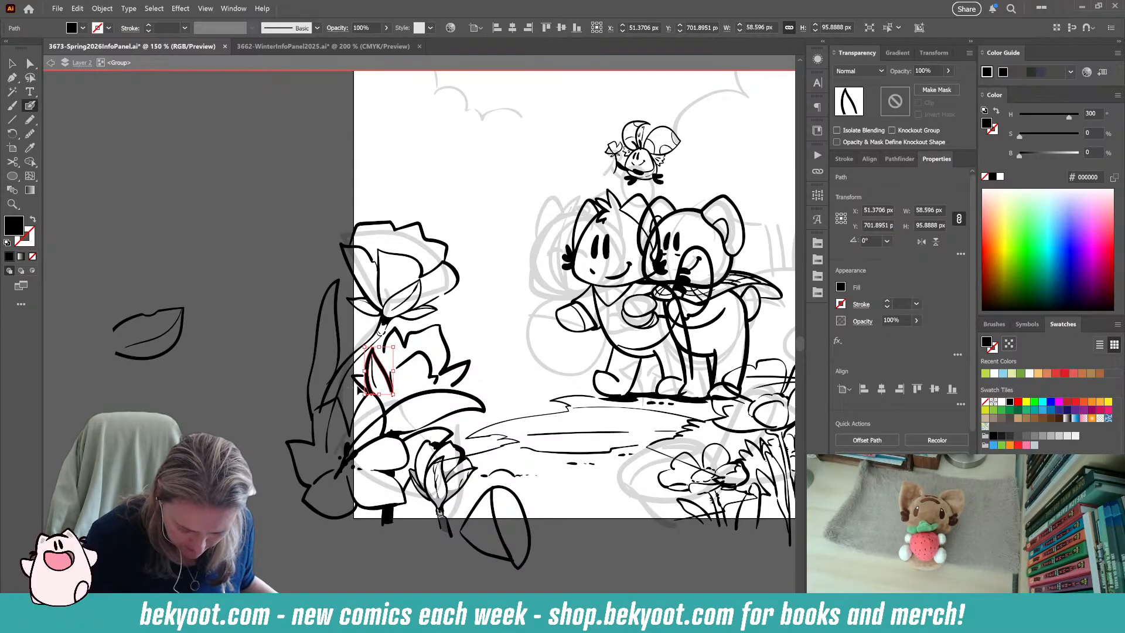
{"action": "left_click", "coordinate": [358, 384], "text": "ctrl"}
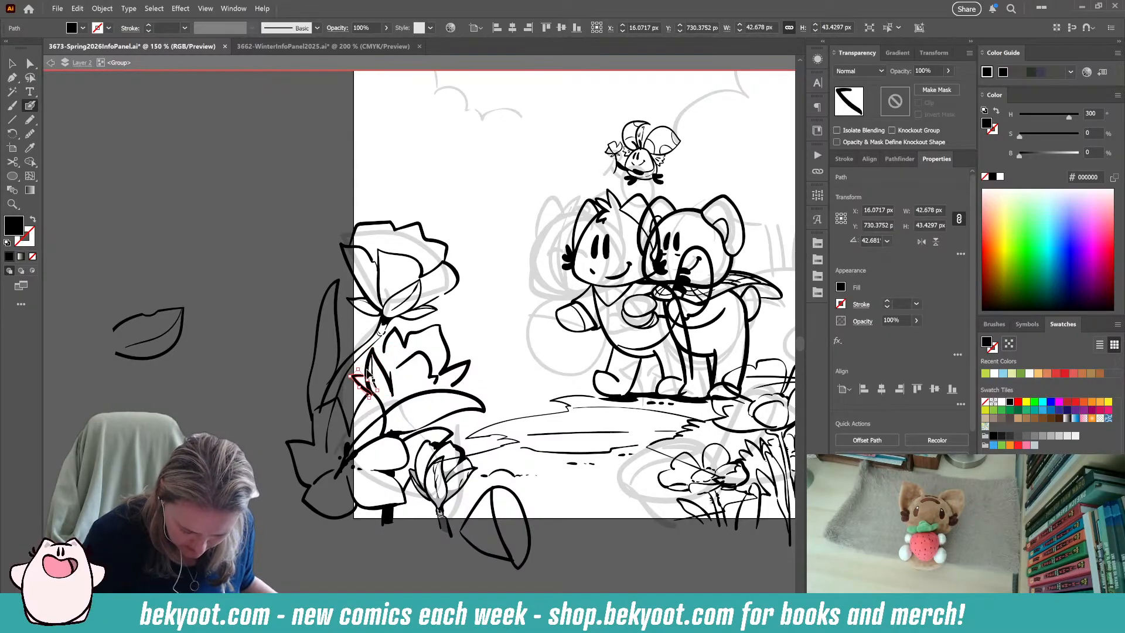
{"action": "left_click", "coordinate": [384, 374], "text": "ctrl+shift"}
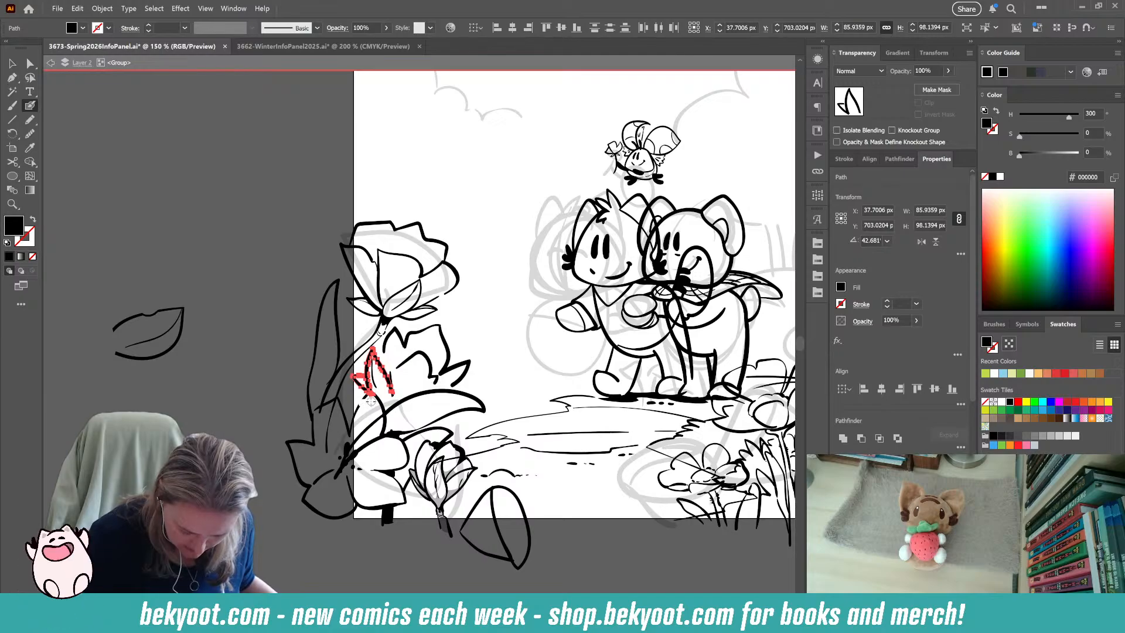
{"action": "left_click_drag", "start_coordinate": [366, 406], "coordinate": [374, 391]}
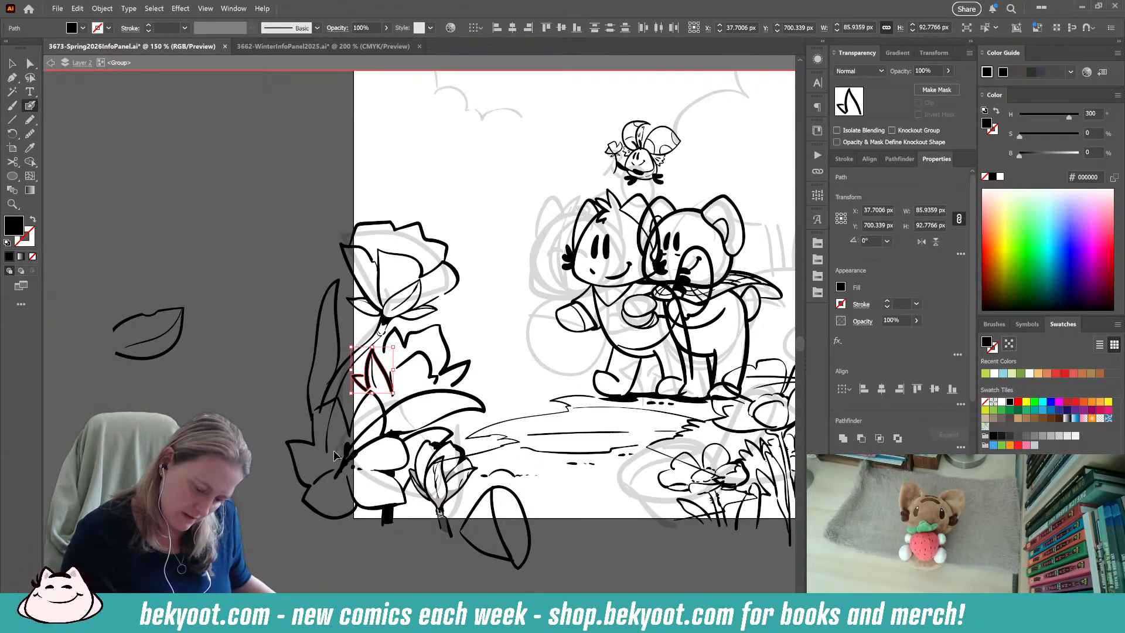
{"action": "key", "text": "ctrl+shift+a"}
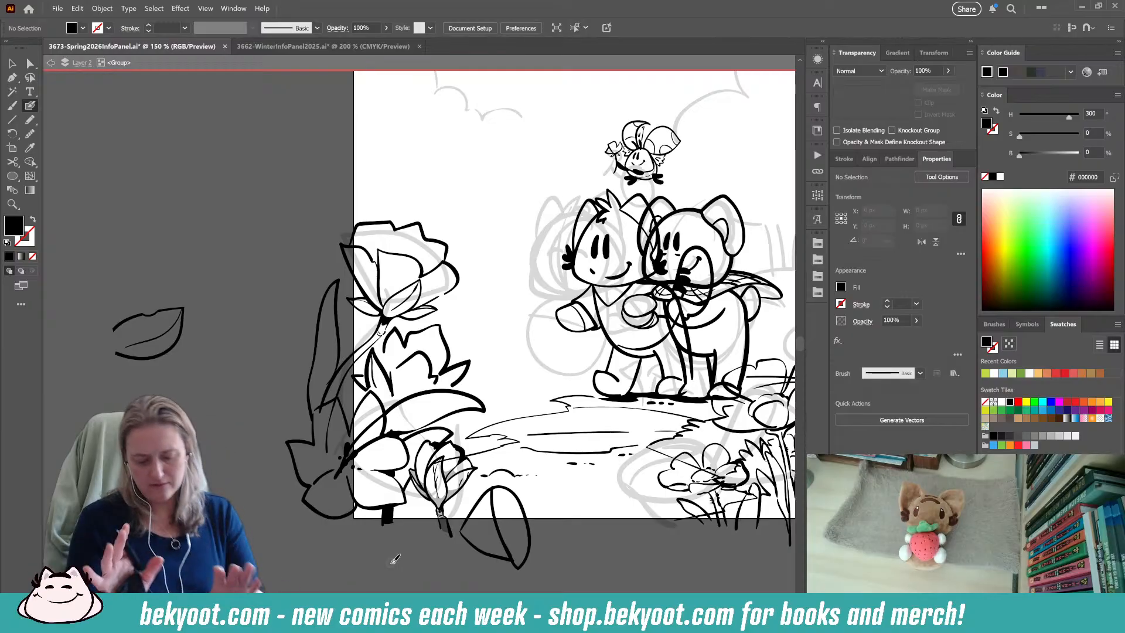
Remove the long pointed leaf's line where it crosses the open flower's upper petal.
{"action": "left_click_drag", "start_coordinate": [390, 409], "coordinate": [339, 471]}
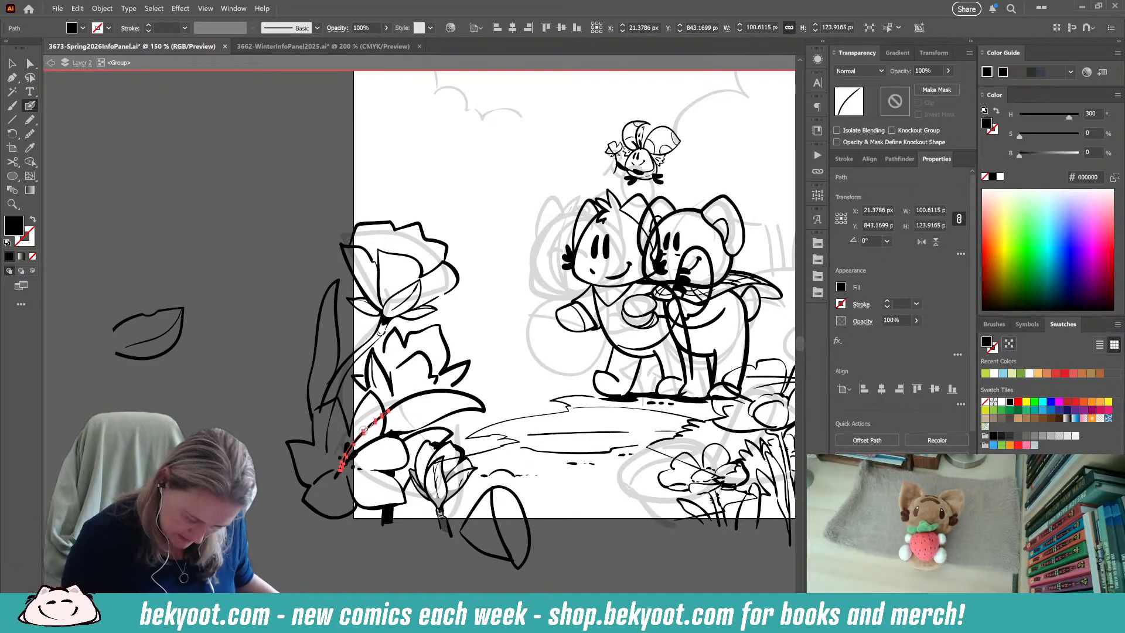
{"action": "mouse_move", "coordinate": [391, 406]}
{"action": "left_mouse_down"}
{"action": "mouse_move", "coordinate": [317, 497]}
{"action": "mouse_move", "coordinate": [353, 443]}
{"action": "mouse_move", "coordinate": [397, 408]}
{"action": "mouse_move", "coordinate": [382, 419]}
{"action": "left_mouse_up"}
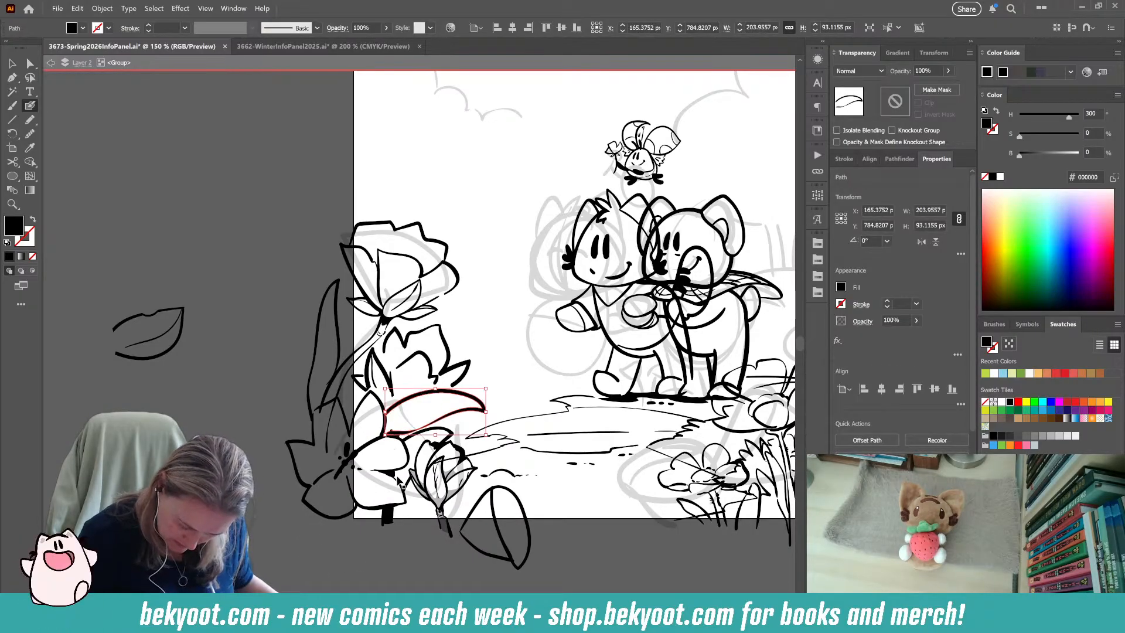
{"action": "left_click", "coordinate": [411, 557], "text": "ctrl"}
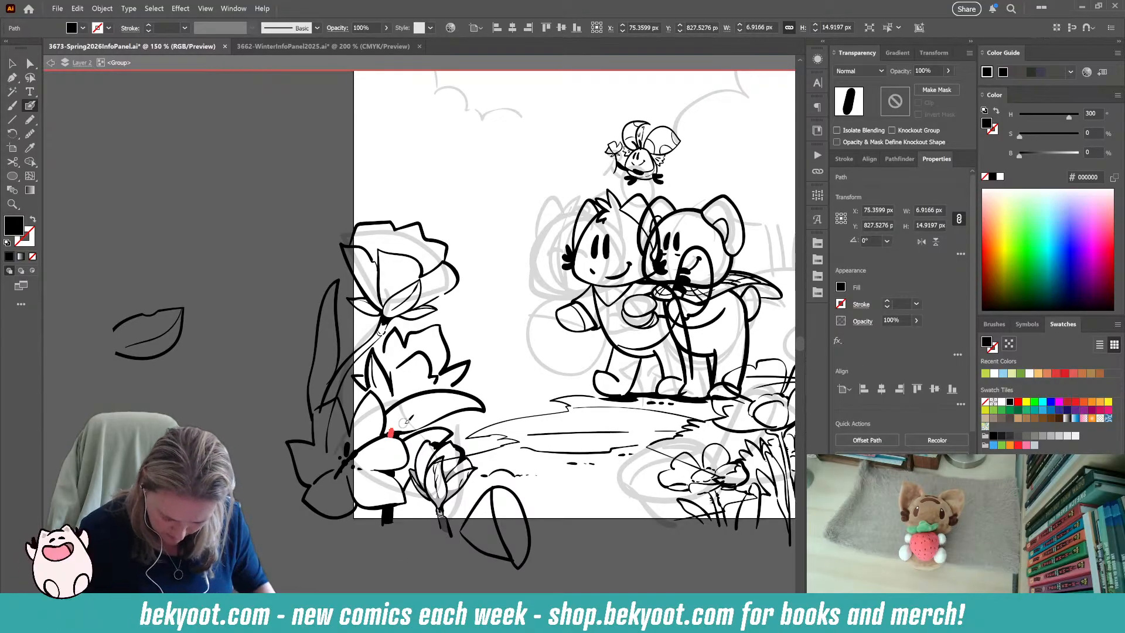
{"action": "key", "text": "ctrl+shift+a"}
Fill the curved leaf between the open flower's petals and the small bud with solid black using the Pencil tool.
{"action": "key", "text": "n"}
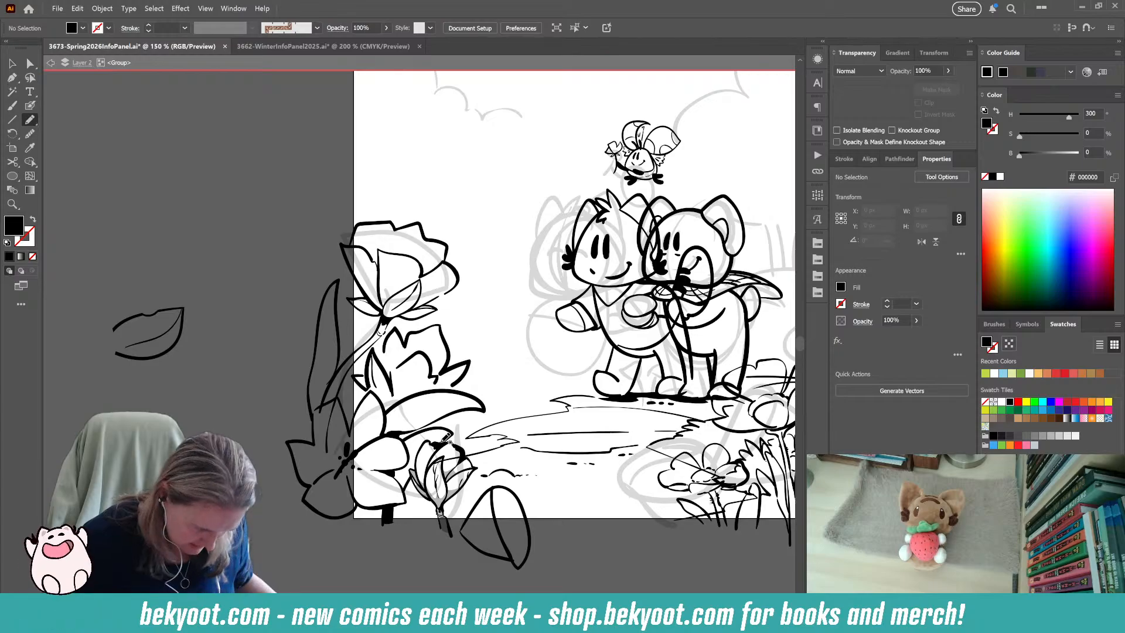
{"action": "mouse_move", "coordinate": [447, 441]}
{"action": "left_mouse_down"}
{"action": "mouse_move", "coordinate": [408, 439]}
{"action": "mouse_move", "coordinate": [408, 464]}
{"action": "mouse_move", "coordinate": [393, 470]}
{"action": "mouse_move", "coordinate": [406, 487]}
{"action": "mouse_move", "coordinate": [450, 437]}
{"action": "left_mouse_up"}
{"action": "left_click", "coordinate": [403, 562], "text": "ctrl"}
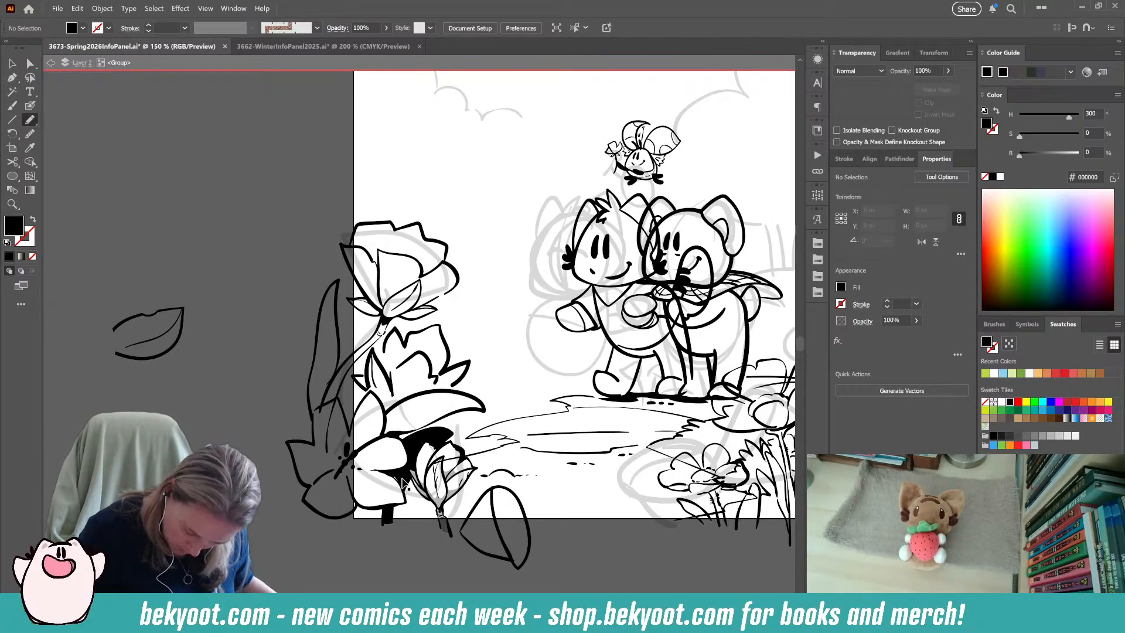
Delete the anchor point of the black leaf shape that juts between the open flower's two petals.
{"action": "key", "text": "a"}
{"action": "left_click", "coordinate": [400, 479]}
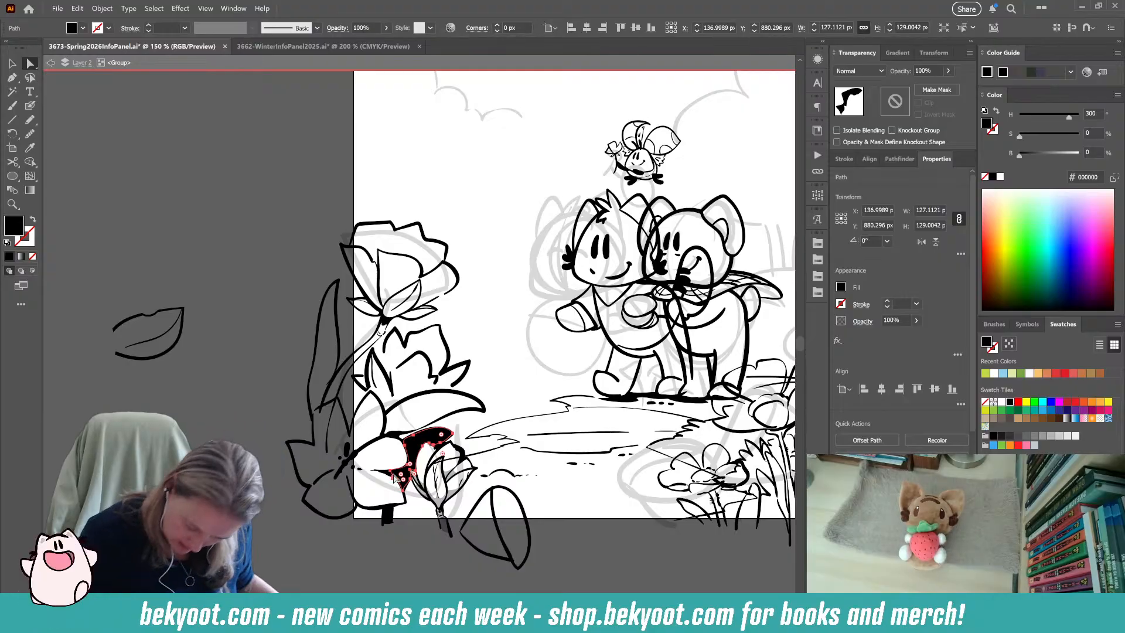
{"action": "left_click", "coordinate": [392, 474]}
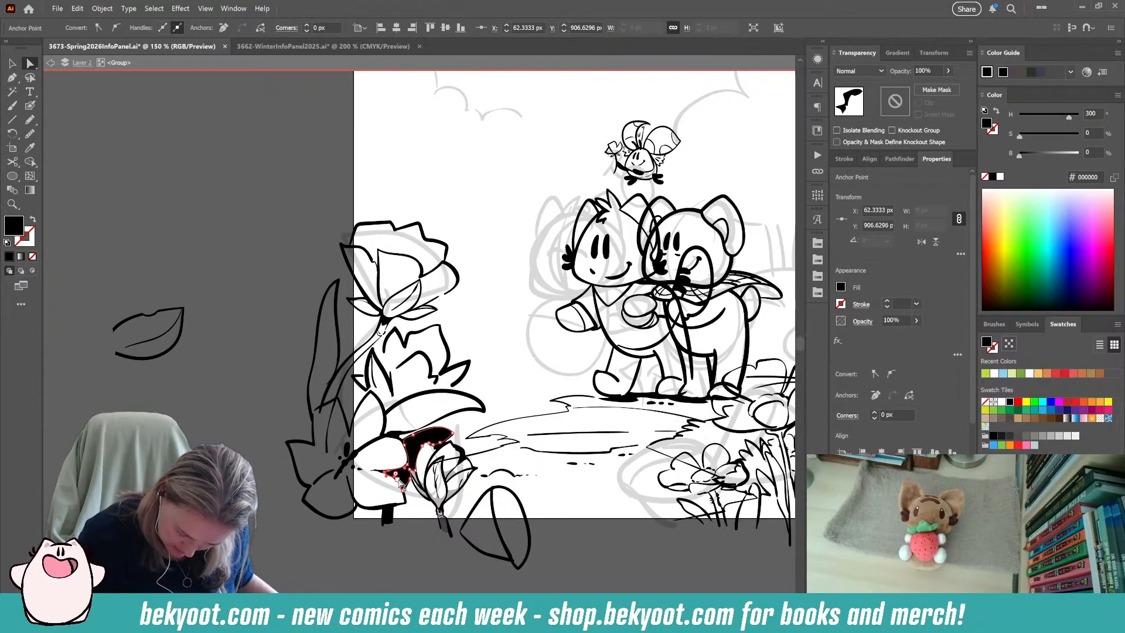
{"action": "key", "text": "Delete"}
{"action": "left_click", "coordinate": [399, 567]}
Add solid black Pencil shapes beside the small bud's stem and in the gap between the jagged flower and the long leaf.
{"action": "left_click_drag", "start_coordinate": [406, 544], "coordinate": [238, 560]}
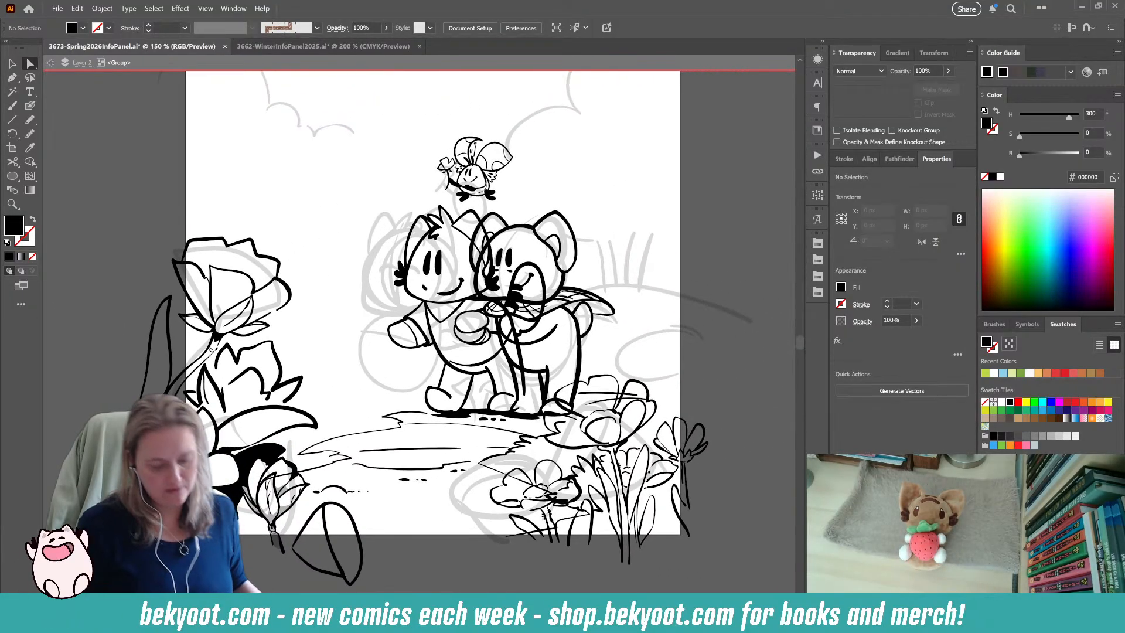
{"action": "key", "text": "n"}
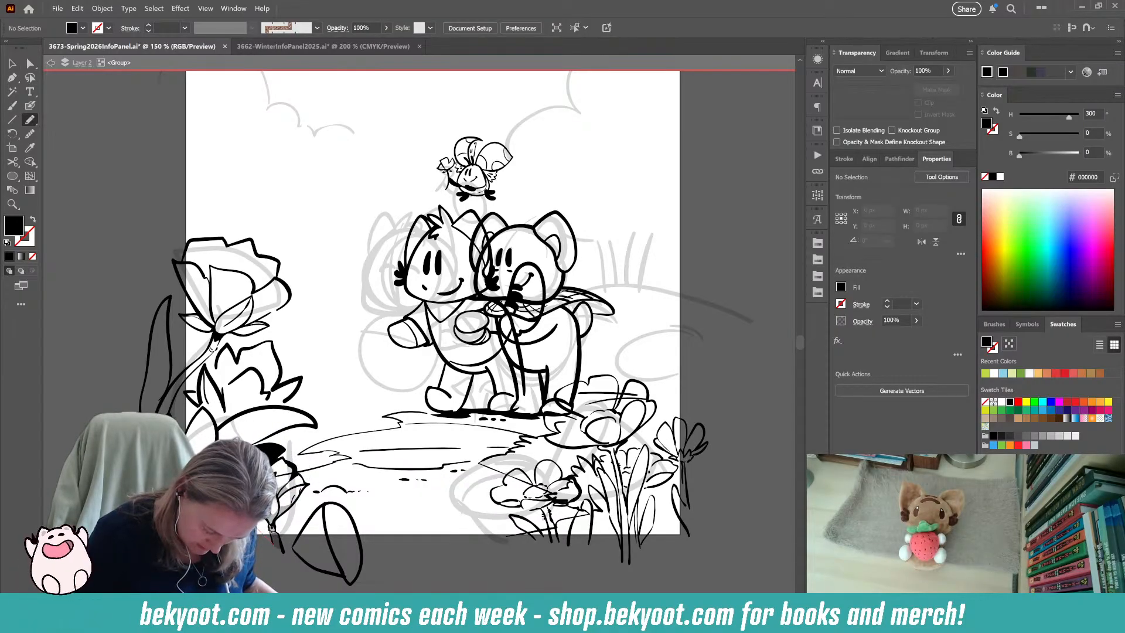
{"action": "left_click_drag", "start_coordinate": [249, 545], "coordinate": [241, 516]}
{"action": "mouse_move", "coordinate": [268, 566]}
{"action": "left_mouse_down"}
{"action": "mouse_move", "coordinate": [336, 544]}
{"action": "mouse_move", "coordinate": [347, 565]}
{"action": "left_mouse_up"}
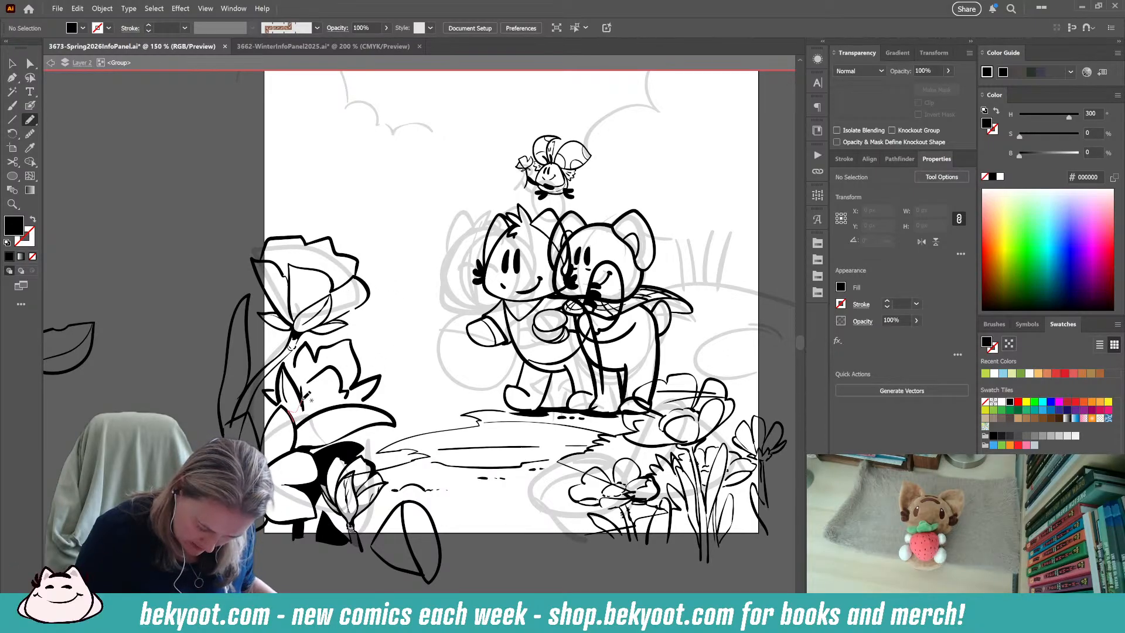
{"action": "mouse_move", "coordinate": [325, 403]}
{"action": "left_mouse_down"}
{"action": "mouse_move", "coordinate": [369, 396]}
{"action": "mouse_move", "coordinate": [302, 419]}
{"action": "left_mouse_up"}
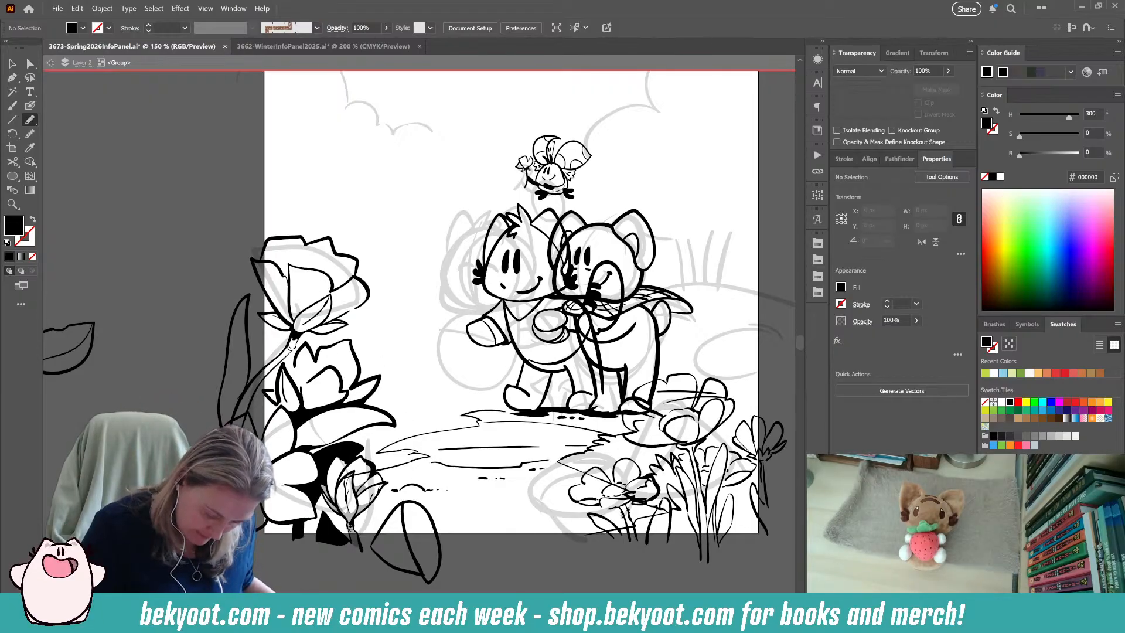
Delete the rose stem's overlapping lower section and the stray path over the open flower's petals with the Direct Selection tool.
{"action": "left_click", "coordinate": [29, 62]}
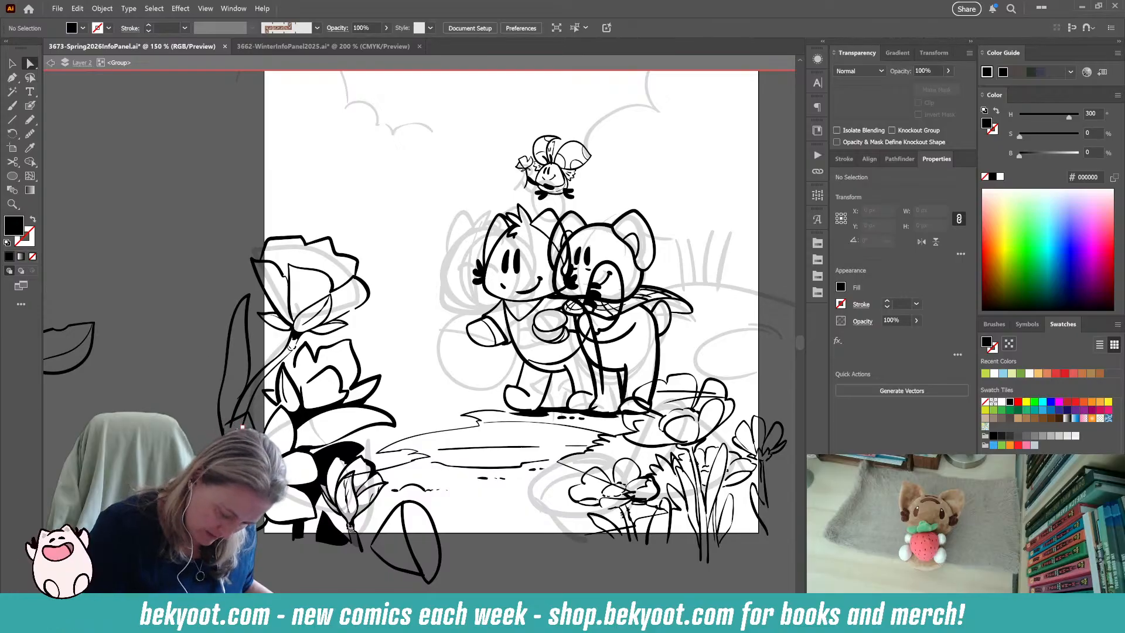
{"action": "left_click", "coordinate": [263, 380]}
{"action": "left_click", "coordinate": [238, 407], "text": "shift"}
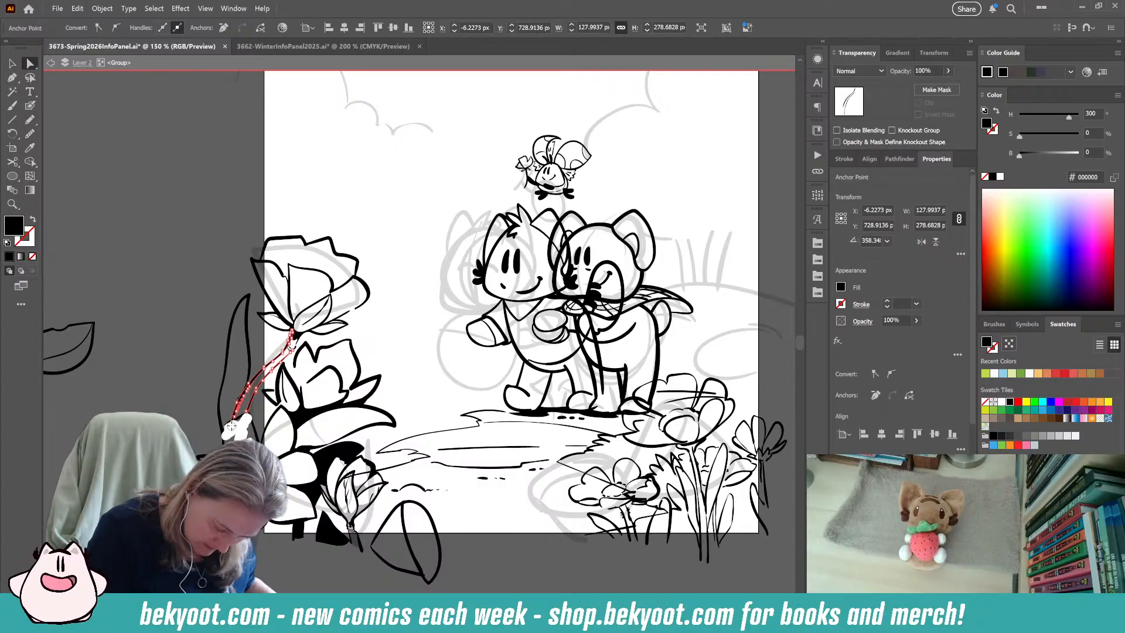
{"action": "key", "text": "Delete"}
{"action": "left_click", "coordinate": [282, 460]}
{"action": "key", "text": "Delete"}
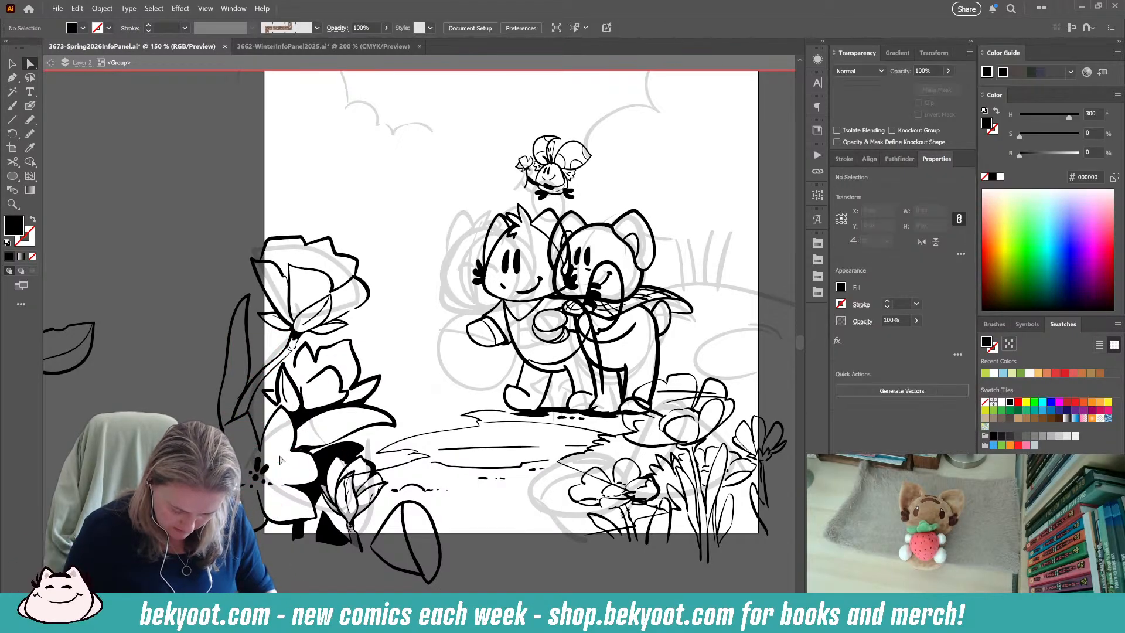
Fill the gap between the open flower's upper petal and the long pointed leaf with solid black using the Pencil tool.
{"action": "key", "text": "n"}
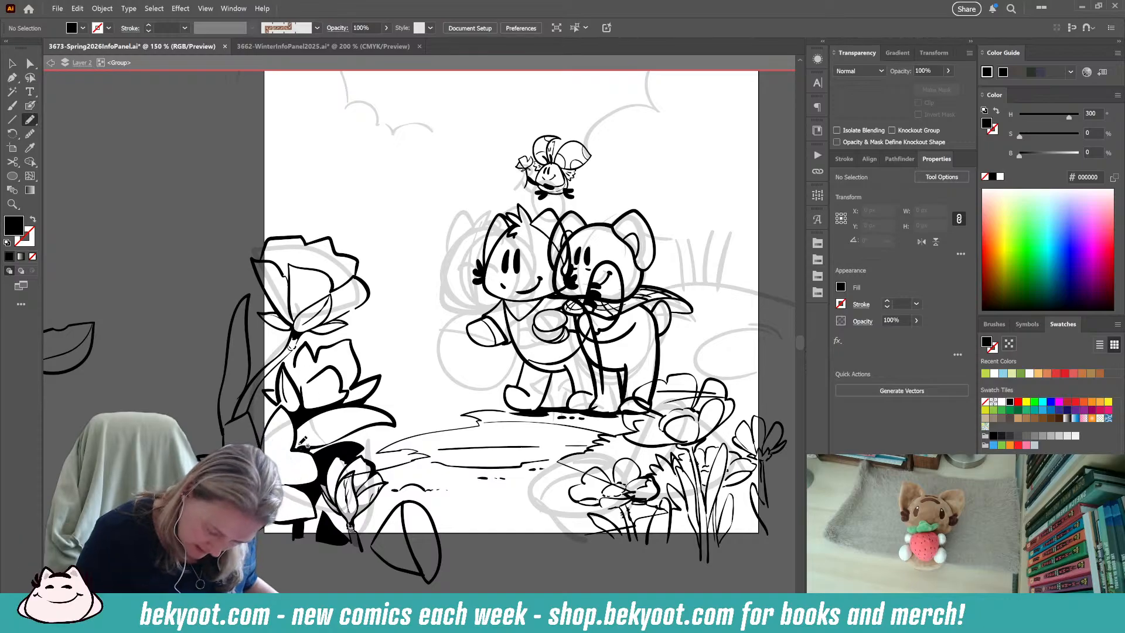
{"action": "left_click_drag", "start_coordinate": [293, 450], "coordinate": [310, 448]}
{"action": "key", "text": "ctrl+shift+a"}
Shade the jagged flower with a black Pencil shape at 30% opacity.
{"action": "mouse_move", "coordinate": [289, 599]}
{"action": "left_mouse_down"}
{"action": "mouse_move", "coordinate": [249, 463]}
{"action": "mouse_move", "coordinate": [299, 478]}
{"action": "left_mouse_up"}
{"action": "left_click", "coordinate": [31, 103]}
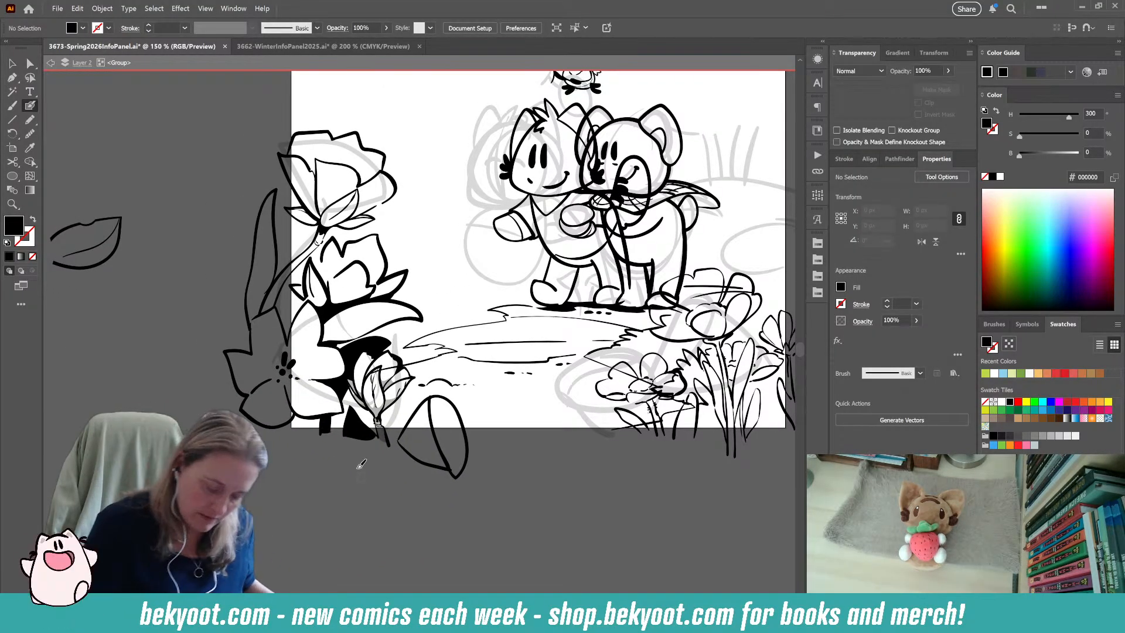
{"action": "left_click", "coordinate": [26, 123]}
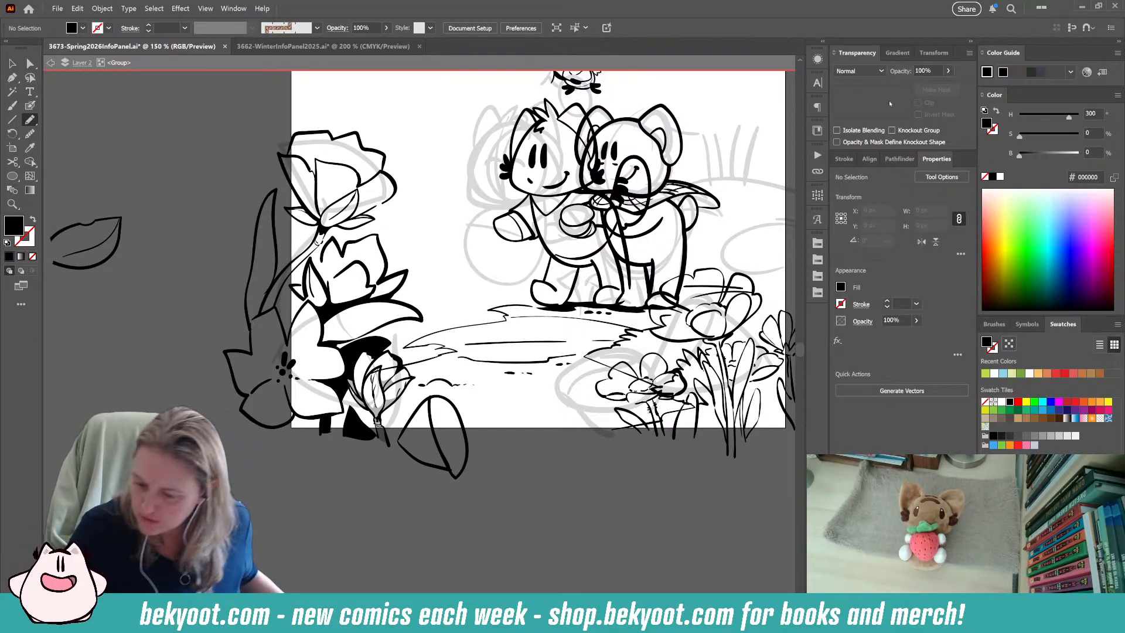
{"action": "double_click", "coordinate": [926, 71]}
{"action": "type", "text": "30"}
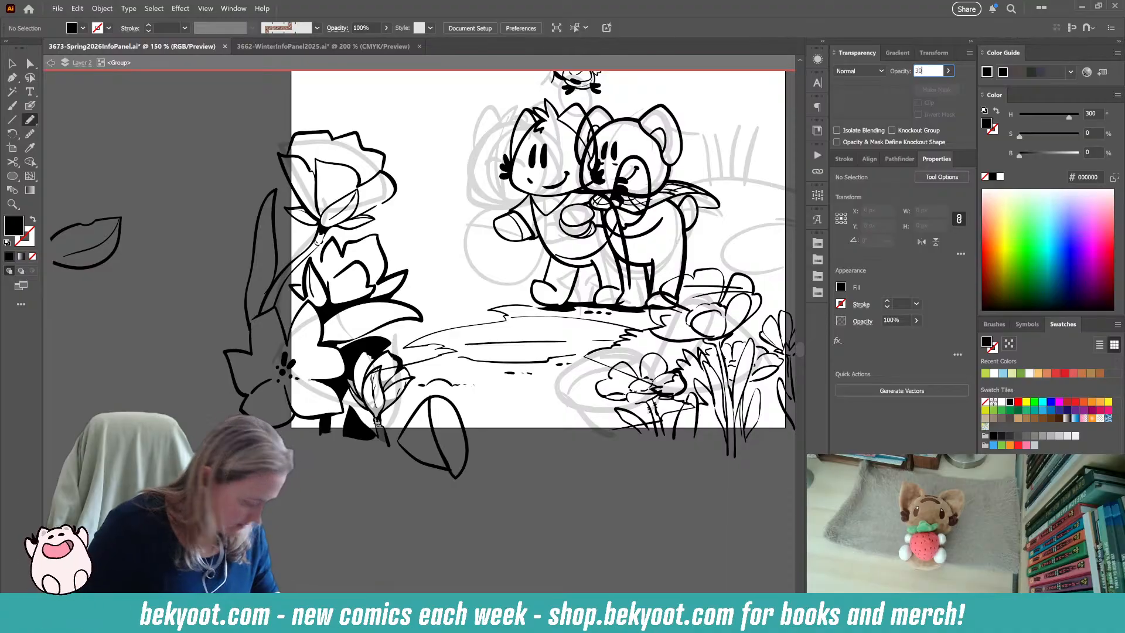
{"action": "key", "text": "Return"}
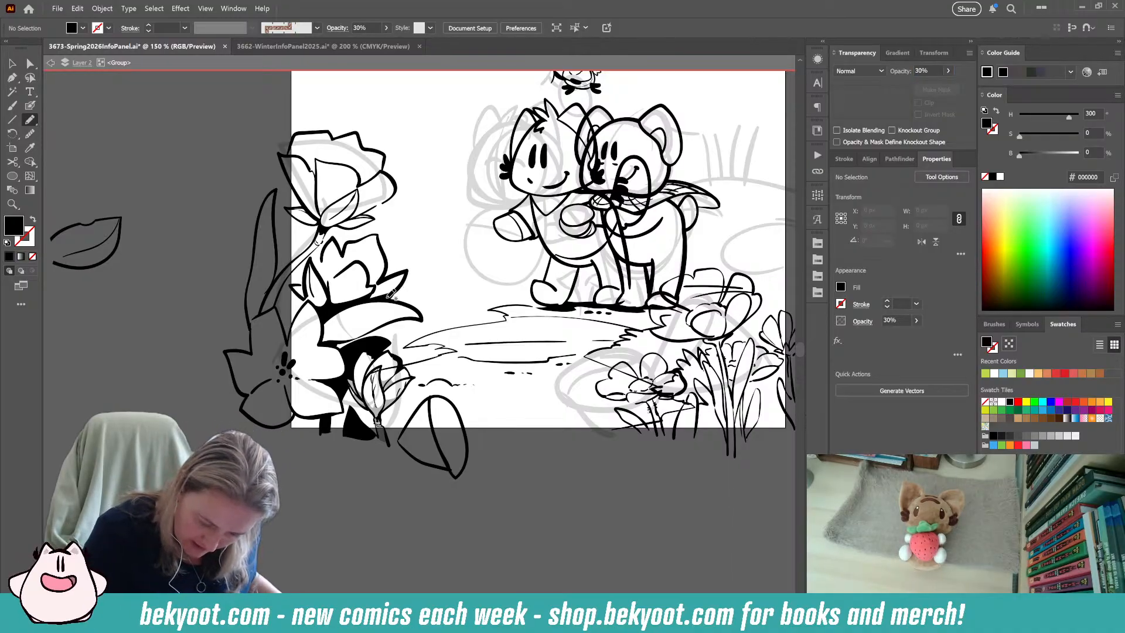
{"action": "mouse_move", "coordinate": [392, 295]}
{"action": "left_mouse_down"}
{"action": "mouse_move", "coordinate": [407, 274]}
{"action": "mouse_move", "coordinate": [380, 280]}
{"action": "mouse_move", "coordinate": [378, 233]}
{"action": "mouse_move", "coordinate": [346, 253]}
{"action": "mouse_move", "coordinate": [335, 240]}
{"action": "mouse_move", "coordinate": [320, 273]}
{"action": "mouse_move", "coordinate": [315, 257]}
{"action": "mouse_move", "coordinate": [306, 286]}
{"action": "mouse_move", "coordinate": [293, 285]}
{"action": "mouse_move", "coordinate": [325, 318]}
{"action": "mouse_move", "coordinate": [402, 287]}
{"action": "left_mouse_up"}
{"action": "left_click", "coordinate": [307, 511], "text": "ctrl"}
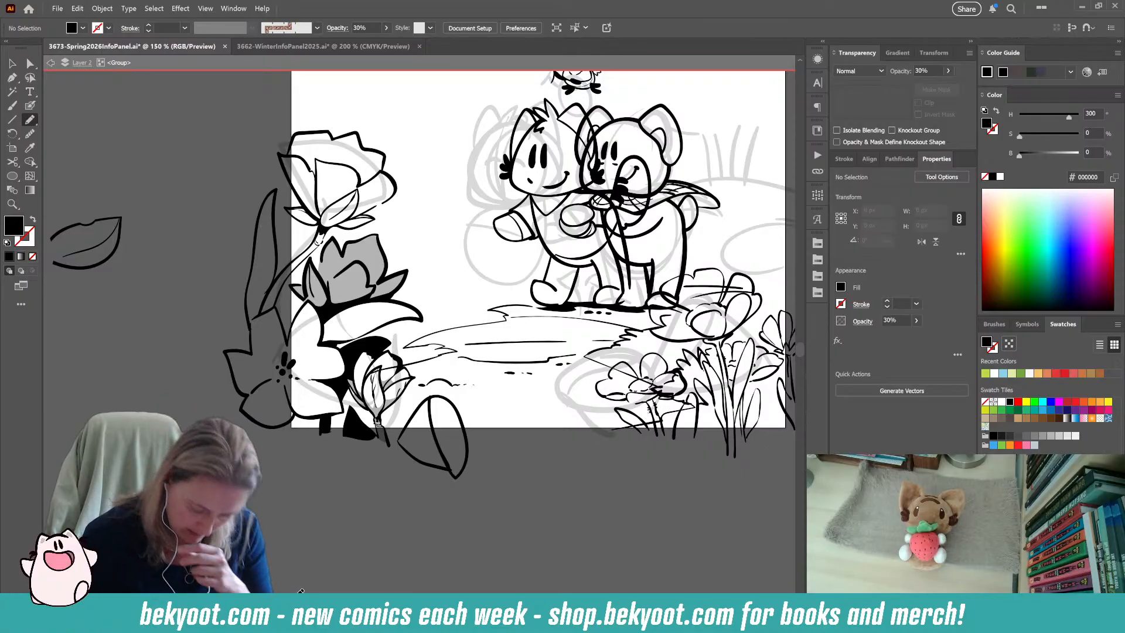
Delete the stray ground line that crosses the small bud.
{"action": "key", "text": "v"}
{"action": "left_click", "coordinate": [420, 363]}
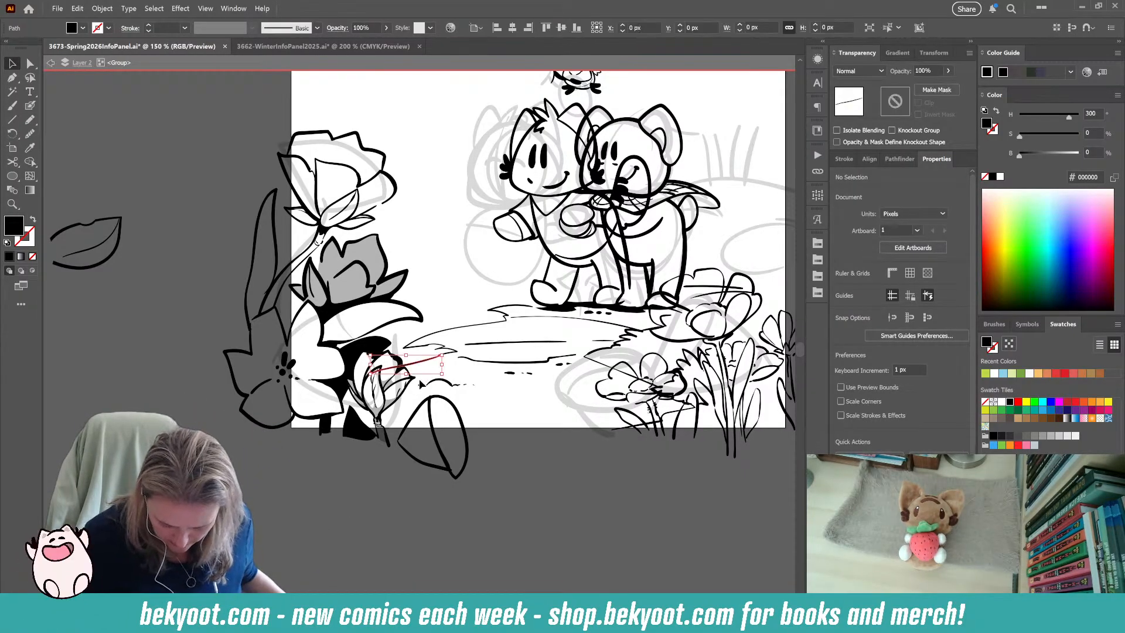
{"action": "mouse_move", "coordinate": [359, 377]}
{"action": "left_mouse_down"}
{"action": "mouse_move", "coordinate": [408, 376]}
{"action": "mouse_move", "coordinate": [403, 366]}
{"action": "left_mouse_up"}
{"action": "left_click", "coordinate": [324, 478]}
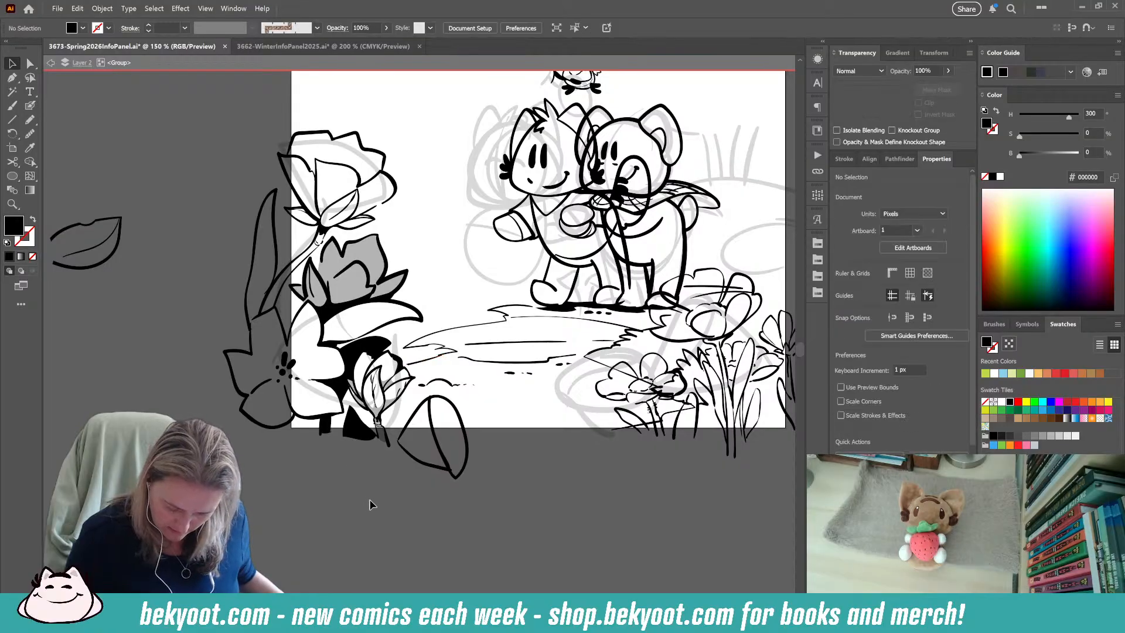
Group the paths of the oval bud outline beside the small bud and set the group's opacity to 30%.
{"action": "left_click_drag", "start_coordinate": [379, 522], "coordinate": [316, 597]}
{"action": "left_click_drag", "start_coordinate": [368, 503], "coordinate": [363, 460]}
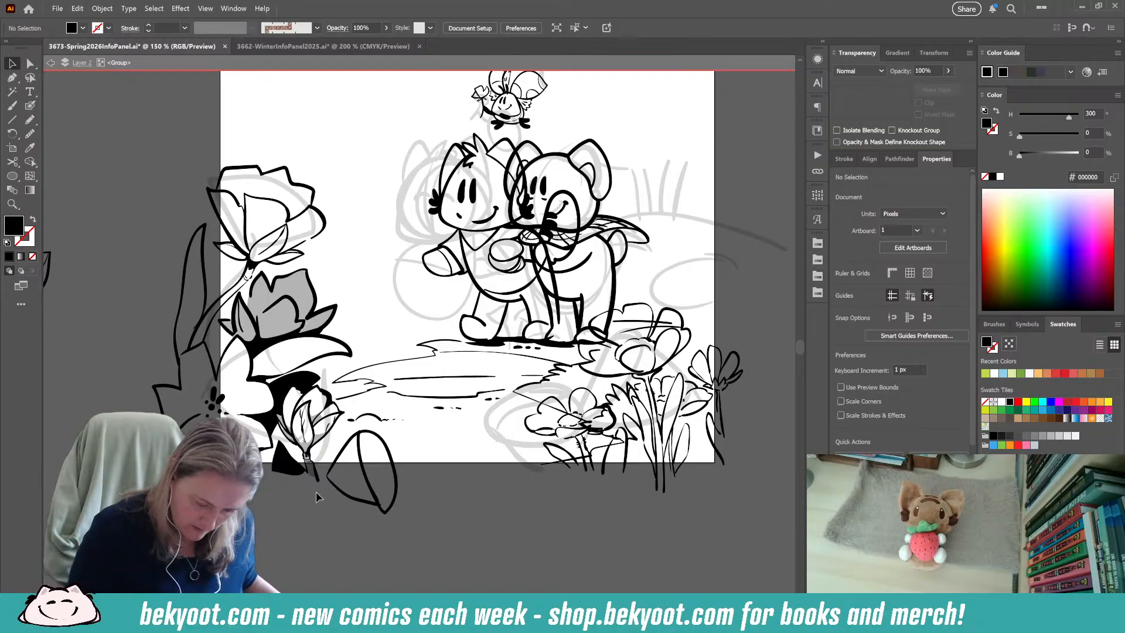
{"action": "left_click", "coordinate": [390, 506]}
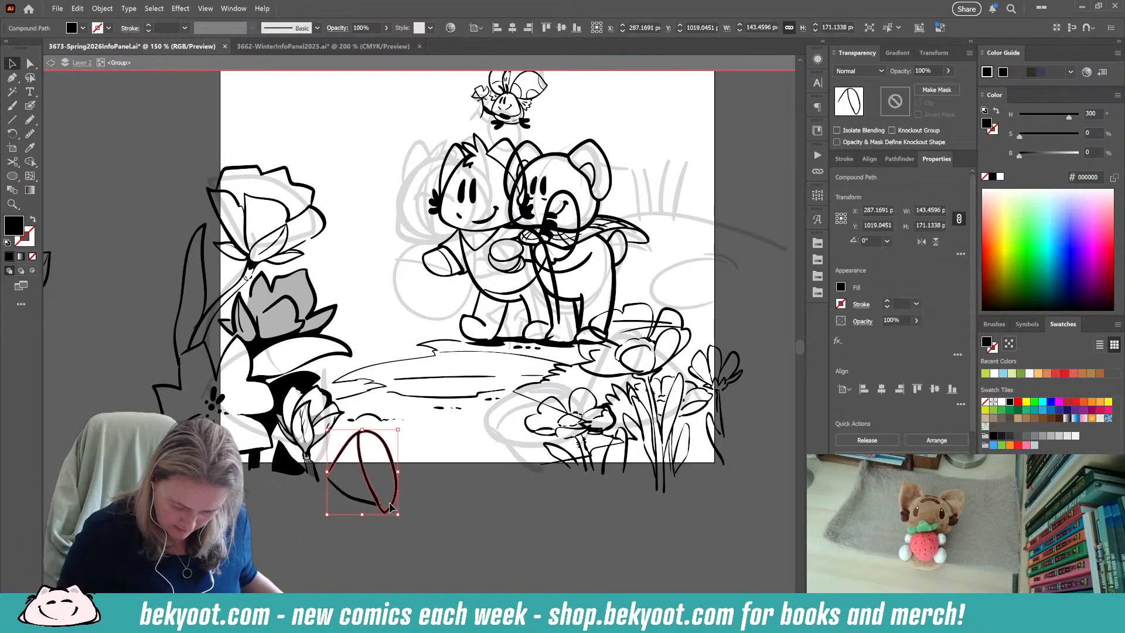
{"action": "left_click", "coordinate": [353, 529]}
{"action": "left_click_drag", "start_coordinate": [348, 506], "coordinate": [417, 453]}
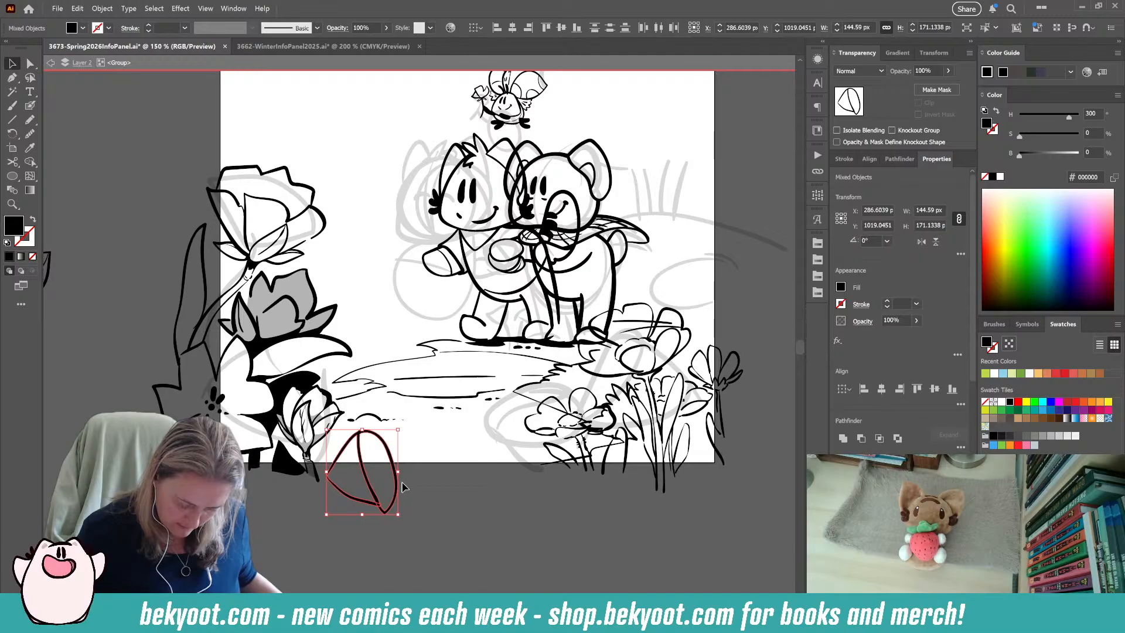
{"action": "key", "text": "ctrl+g"}
{"action": "left_click", "coordinate": [932, 70]}
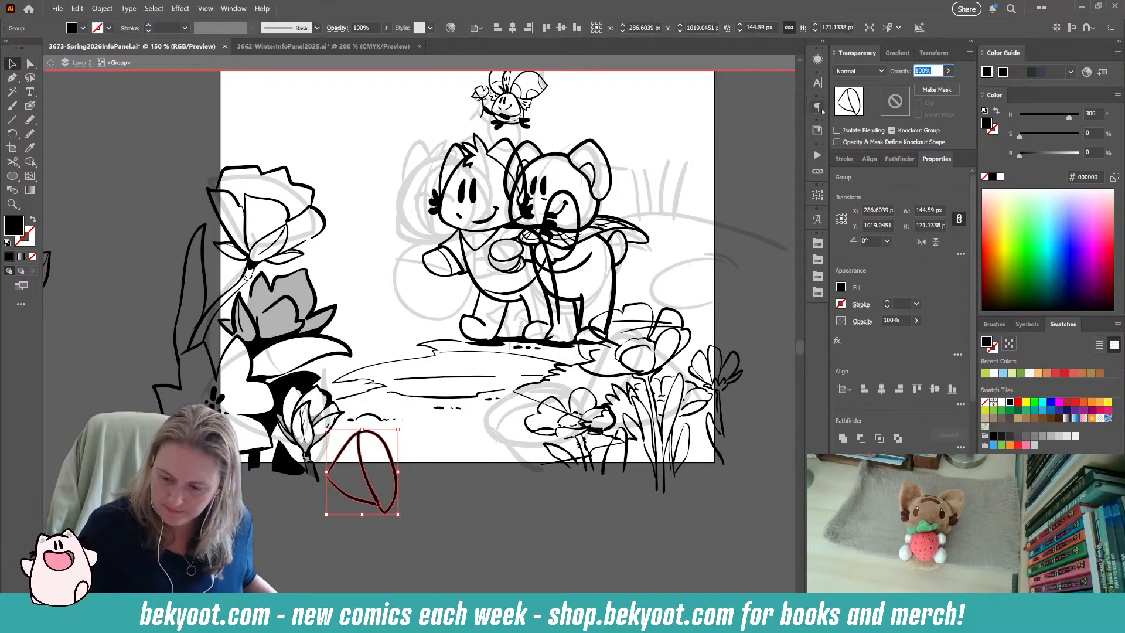
{"action": "type", "text": "30"}
{"action": "key", "text": "Return"}
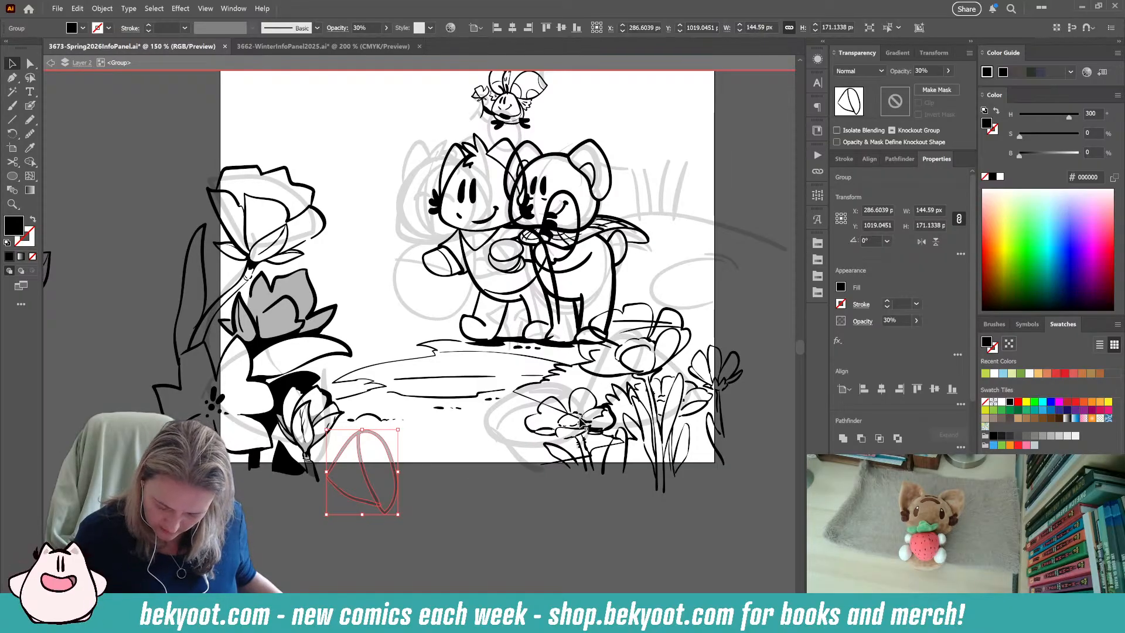
Delete the stray ground line paths running through the small daisy and its stem.
{"action": "left_click_drag", "start_coordinate": [622, 510], "coordinate": [552, 518]}
{"action": "left_click", "coordinate": [545, 407]}
{"action": "left_click_drag", "start_coordinate": [542, 415], "coordinate": [603, 295]}
{"action": "left_click", "coordinate": [507, 549]}
{"action": "left_click", "coordinate": [480, 411]}
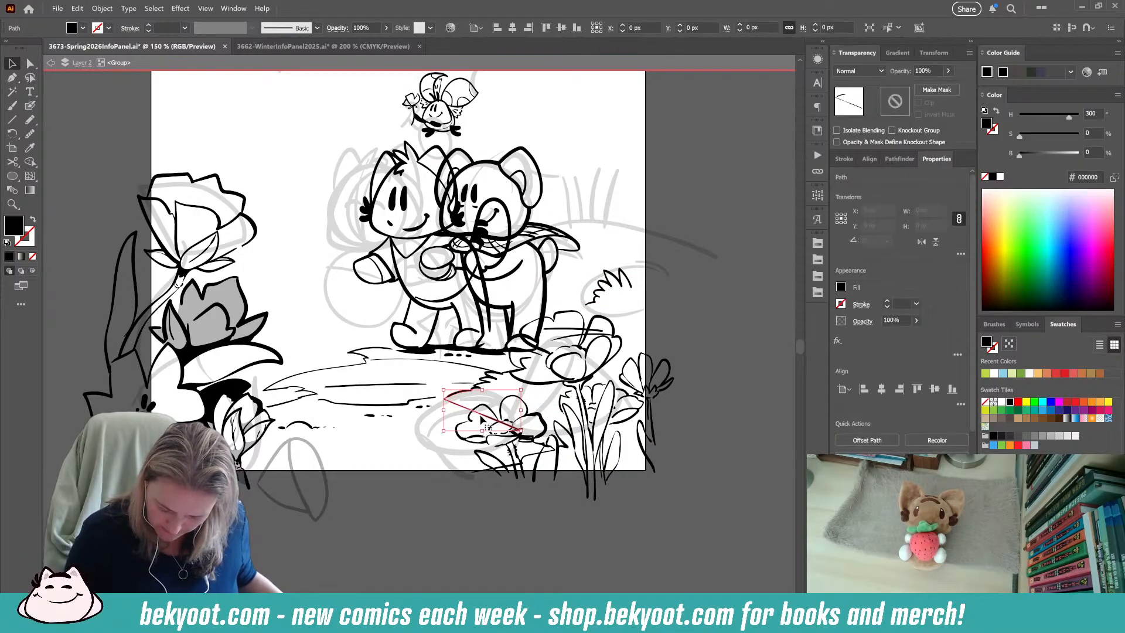
{"action": "left_click", "coordinate": [531, 460]}
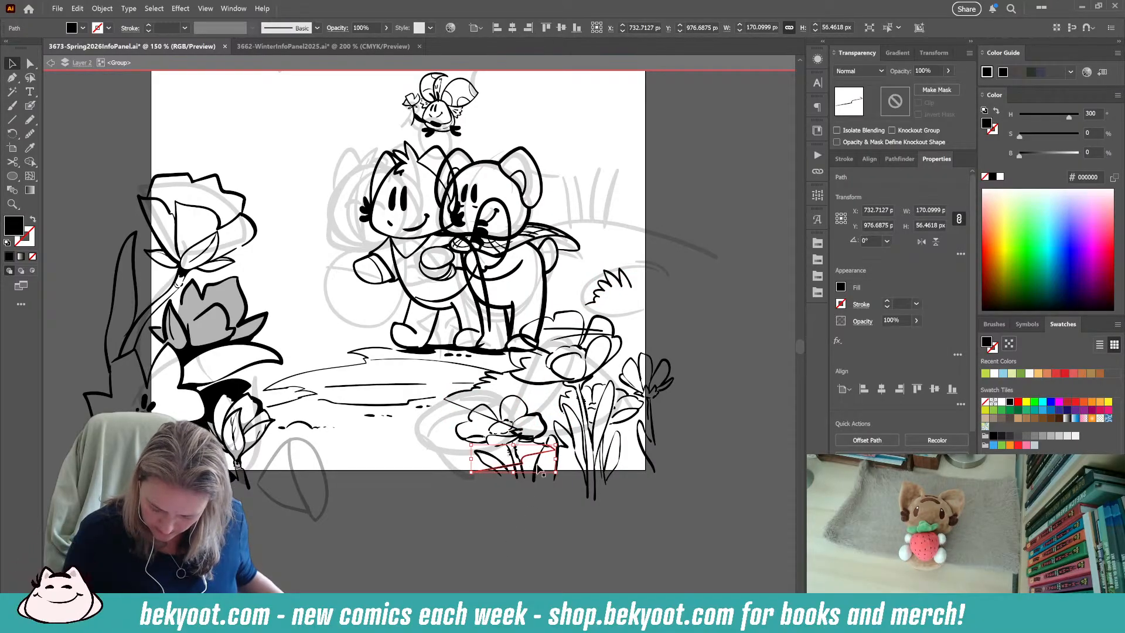
{"action": "left_click", "coordinate": [489, 420], "text": "shift"}
{"action": "left_click", "coordinate": [528, 548]}
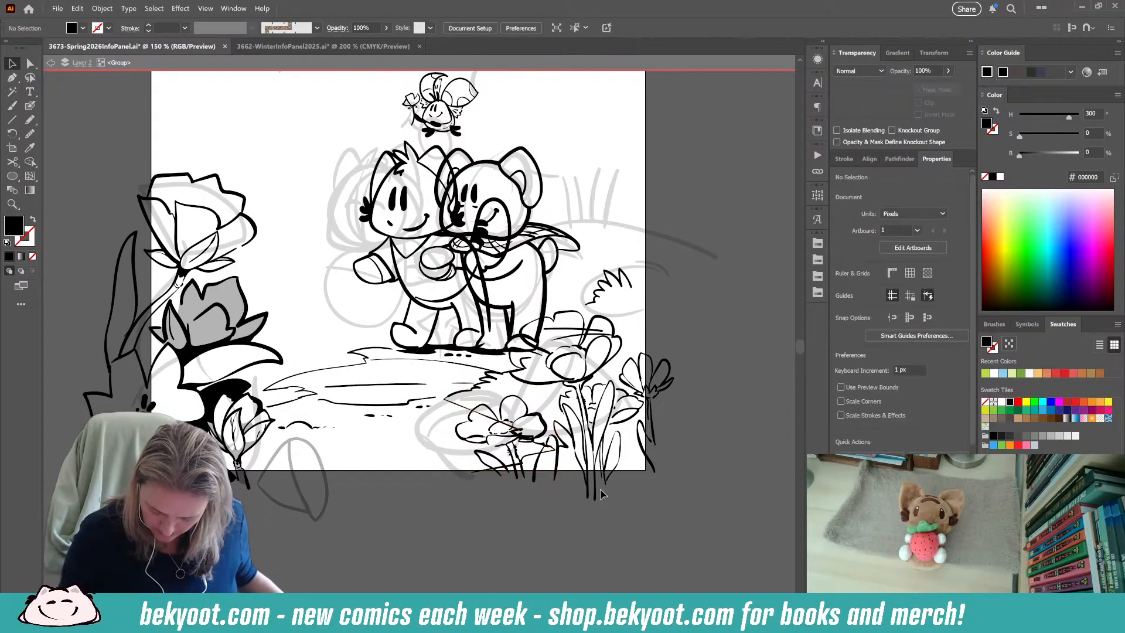
{"action": "left_click_drag", "start_coordinate": [463, 416], "coordinate": [511, 458]}
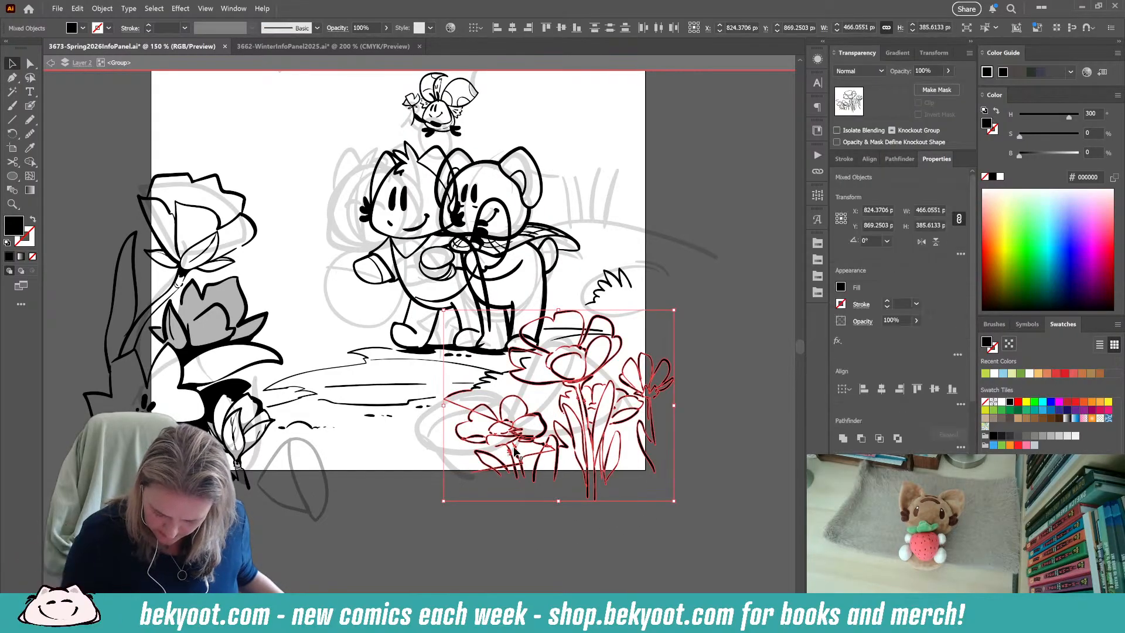
{"action": "left_click", "coordinate": [577, 381], "text": "shift"}
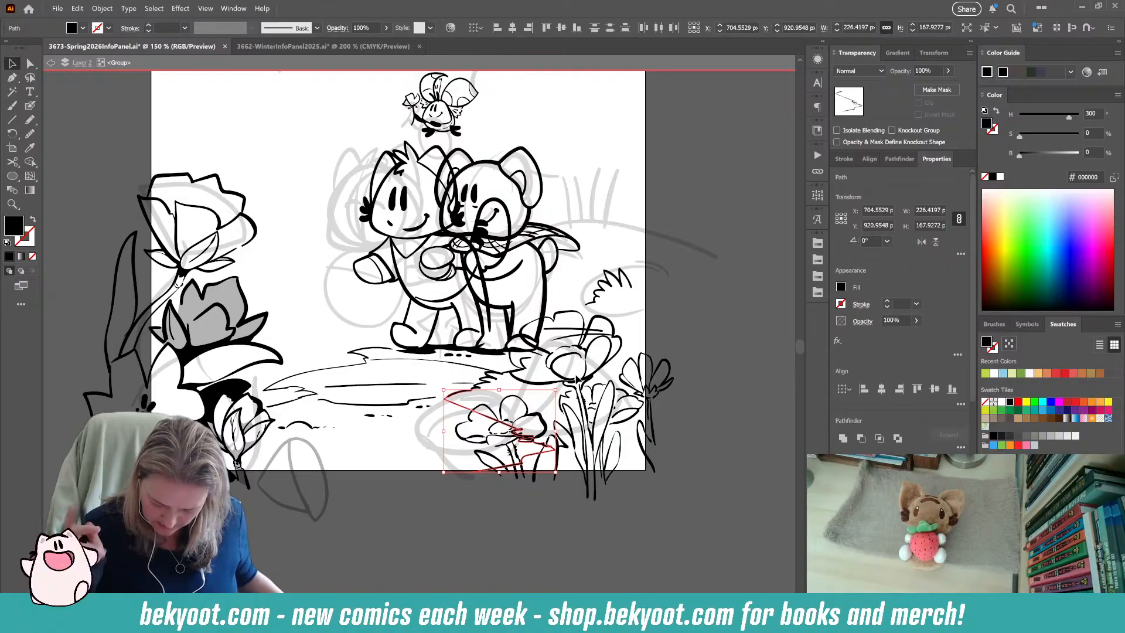
{"action": "key", "text": "a"}
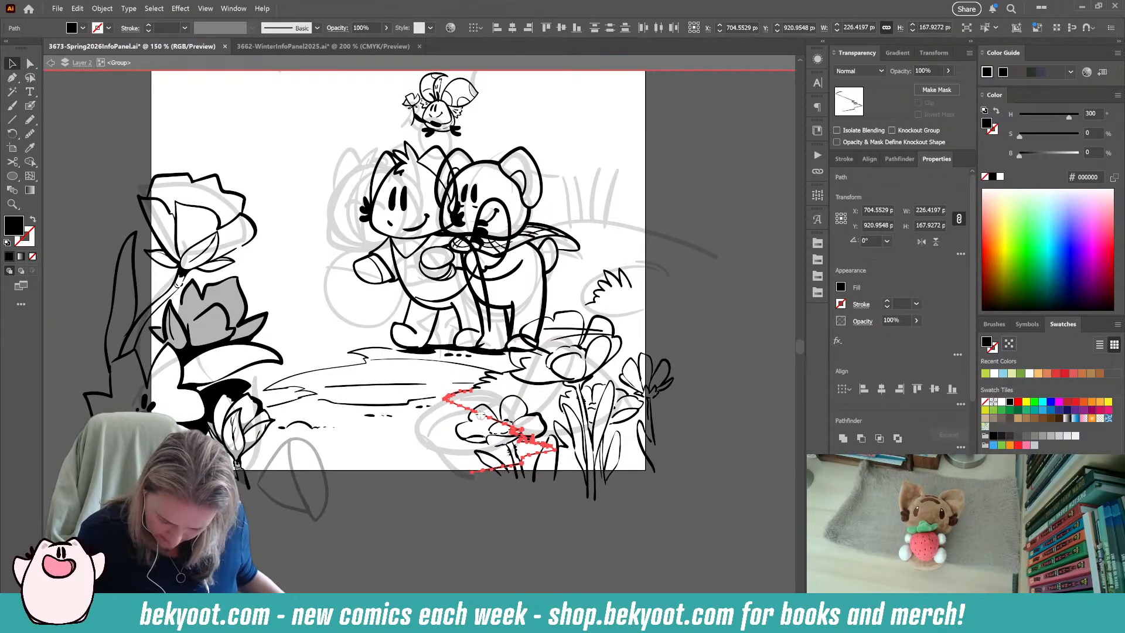
{"action": "mouse_move", "coordinate": [480, 415]}
{"action": "left_mouse_down"}
{"action": "mouse_move", "coordinate": [536, 435]}
{"action": "mouse_move", "coordinate": [511, 444]}
{"action": "mouse_move", "coordinate": [563, 450]}
{"action": "mouse_move", "coordinate": [490, 472]}
{"action": "left_mouse_up"}
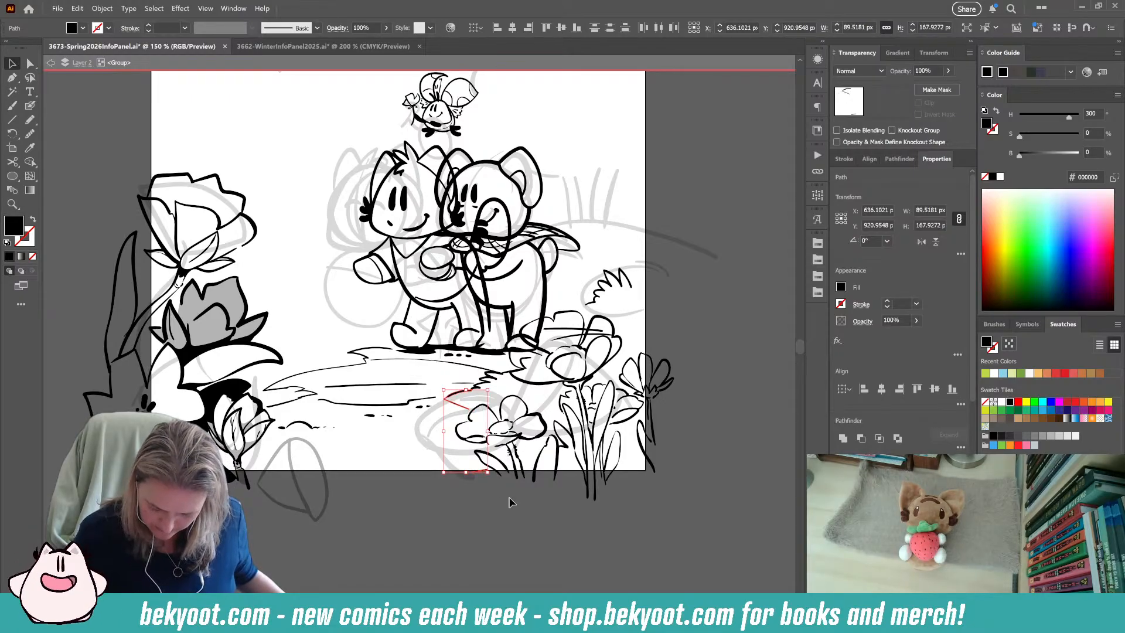
{"action": "left_click", "coordinate": [478, 507]}
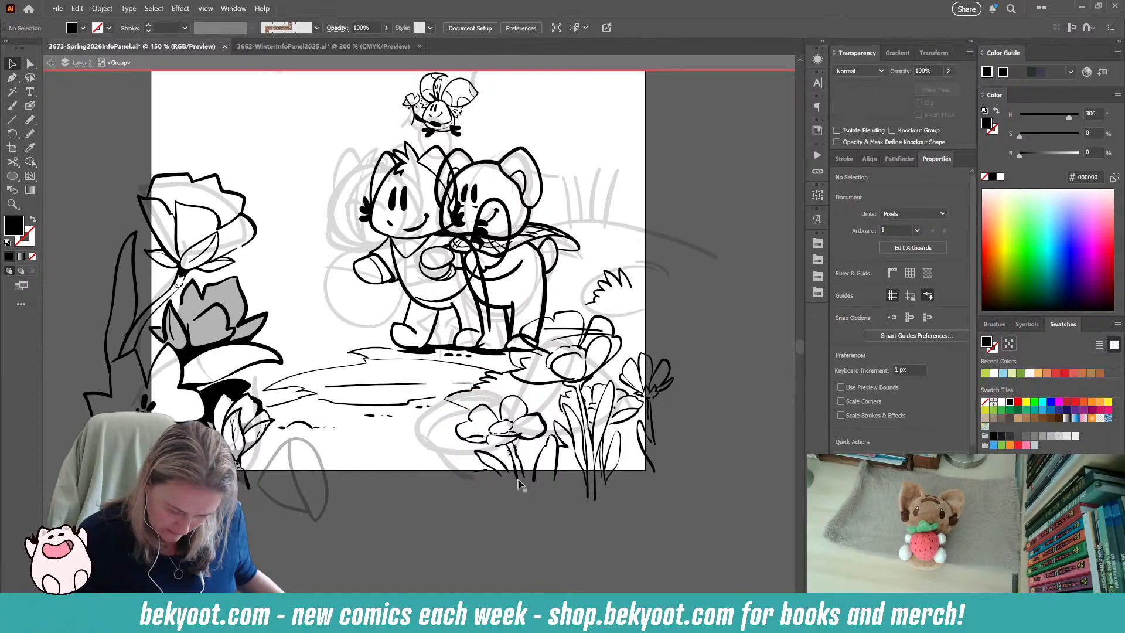
Delete the stray horizontal line crossing the upper petals of the large flower beside the characters.
{"action": "scroll", "coordinate": [479, 508], "scroll_direction": "up", "scroll_amount": 2}
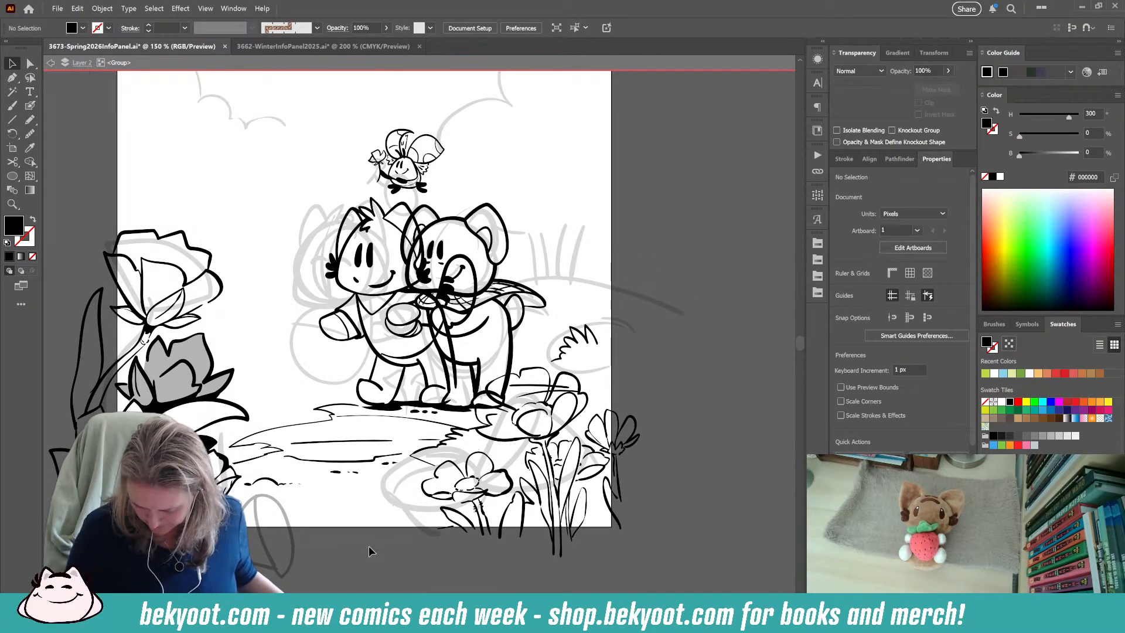
{"action": "left_click_drag", "start_coordinate": [337, 416], "coordinate": [464, 425]}
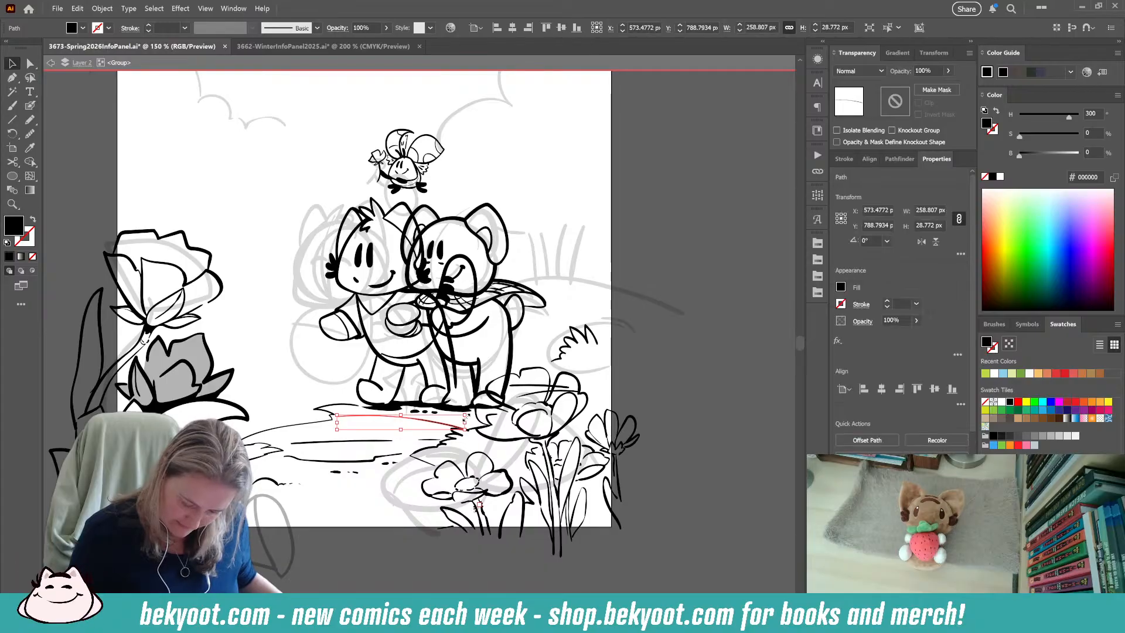
{"action": "left_click", "coordinate": [321, 561]}
{"action": "scroll", "coordinate": [323, 561], "scroll_direction": "down", "scroll_amount": 3}
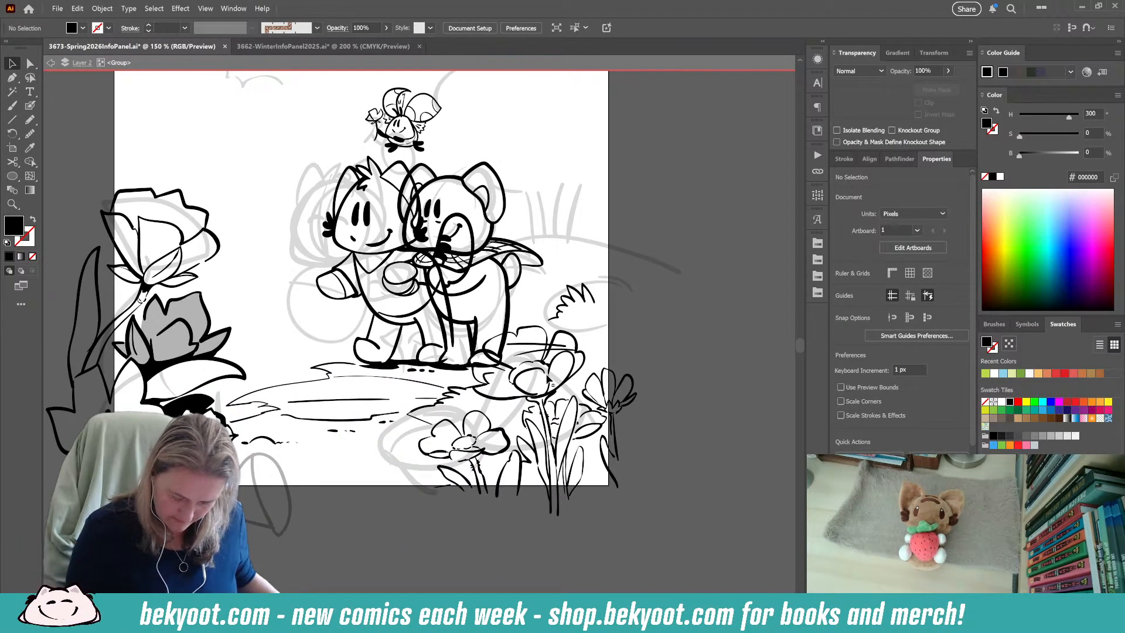
{"action": "left_click_drag", "start_coordinate": [506, 344], "coordinate": [566, 347]}
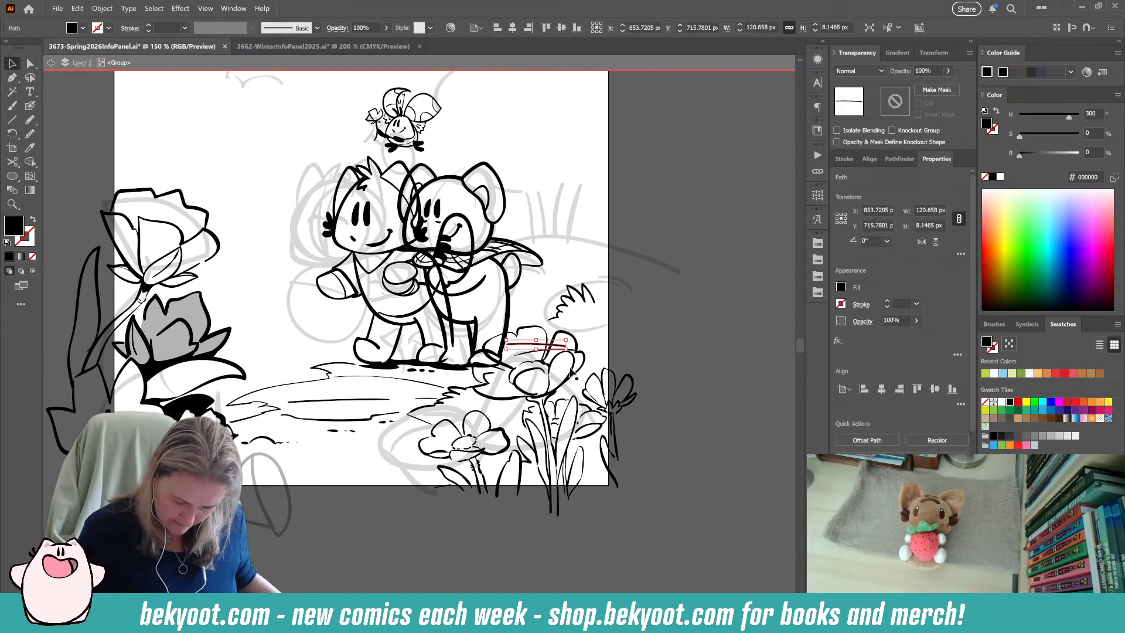
{"action": "left_click", "coordinate": [410, 556]}
{"action": "left_click_drag", "start_coordinate": [360, 504], "coordinate": [477, 526]}
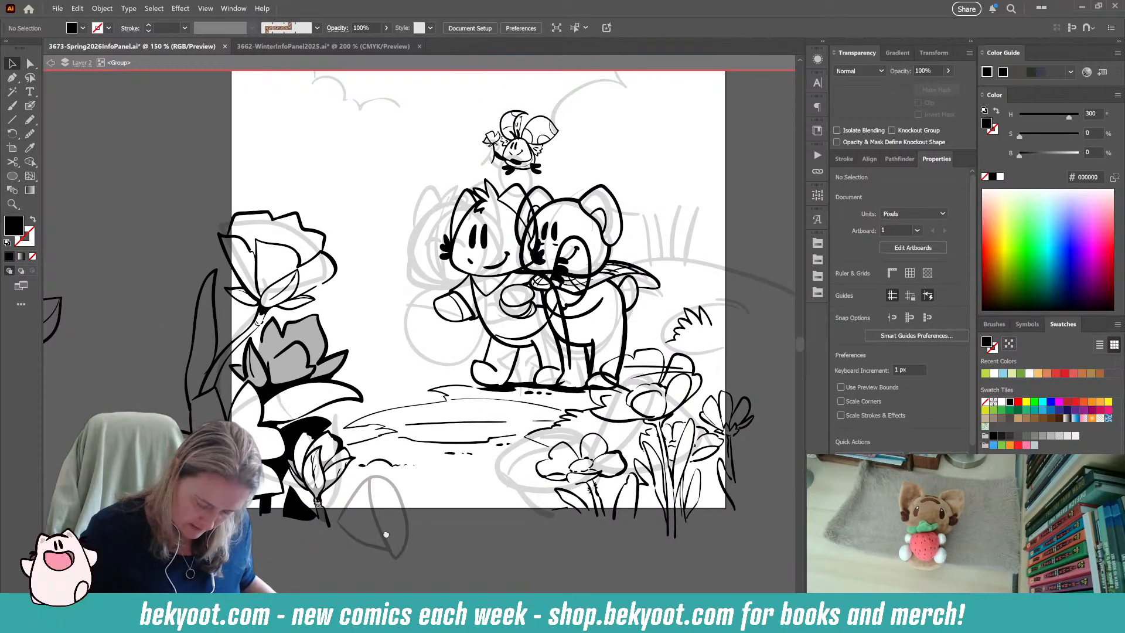
{"action": "scroll", "coordinate": [387, 410], "scroll_direction": "down", "scroll_amount": 3}
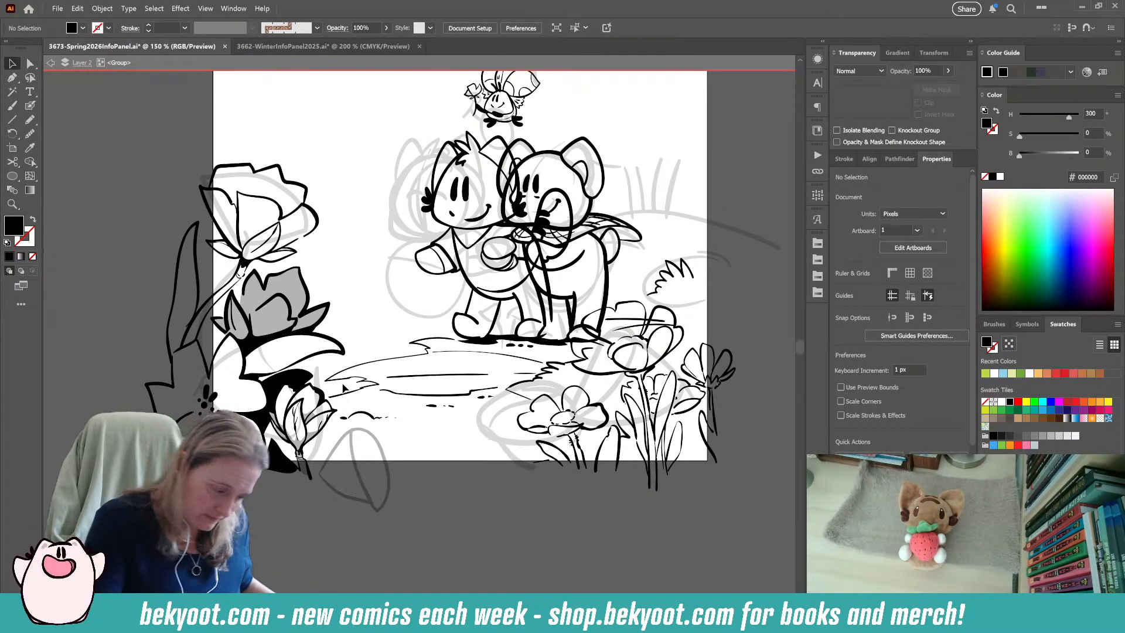
Rotate the faded oval bud sketch and position it beside the small bud as a guide.
{"action": "key", "text": "shift+b"}
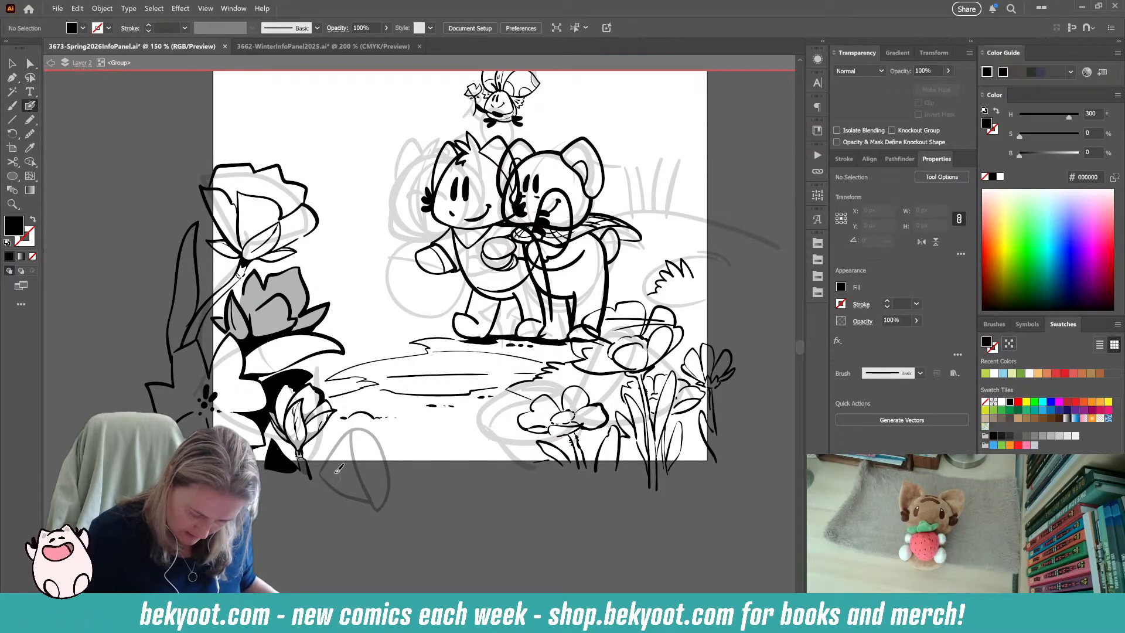
{"action": "left_click", "coordinate": [364, 486], "text": "ctrl"}
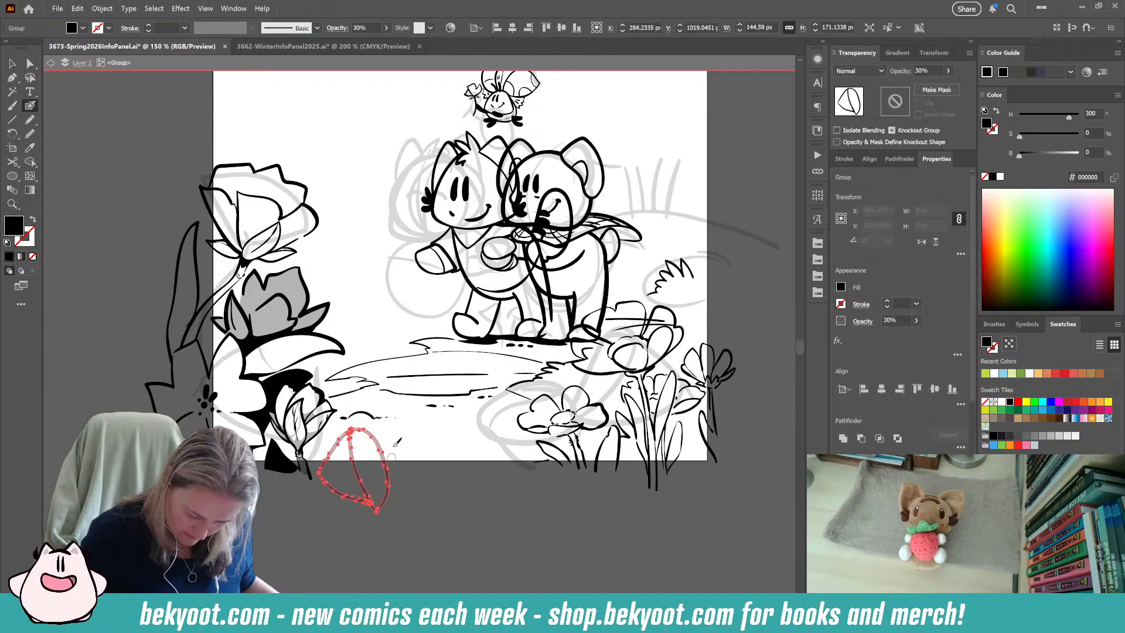
{"action": "left_click_drag", "start_coordinate": [367, 516], "coordinate": [367, 495]}
{"action": "left_click_drag", "start_coordinate": [394, 426], "coordinate": [371, 408]}
{"action": "left_click", "coordinate": [345, 525], "text": "ctrl"}
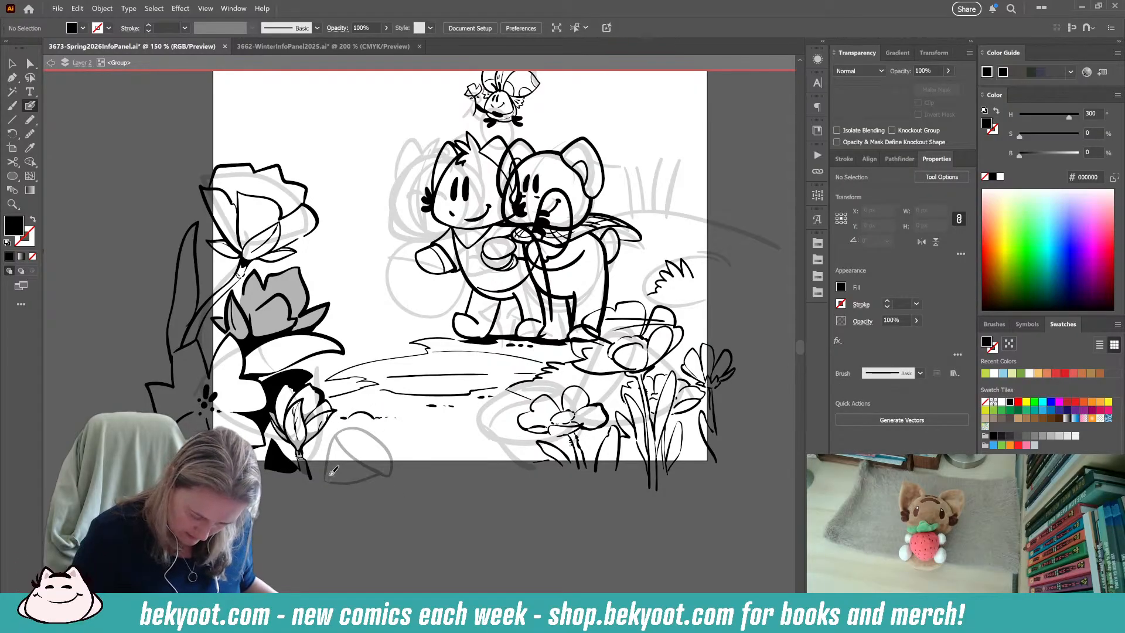
Ink the pointed front petal over the faded oval sketch with the Blob Brush and undo the curve along its base.
{"action": "left_click_drag", "start_coordinate": [330, 478], "coordinate": [341, 457]}
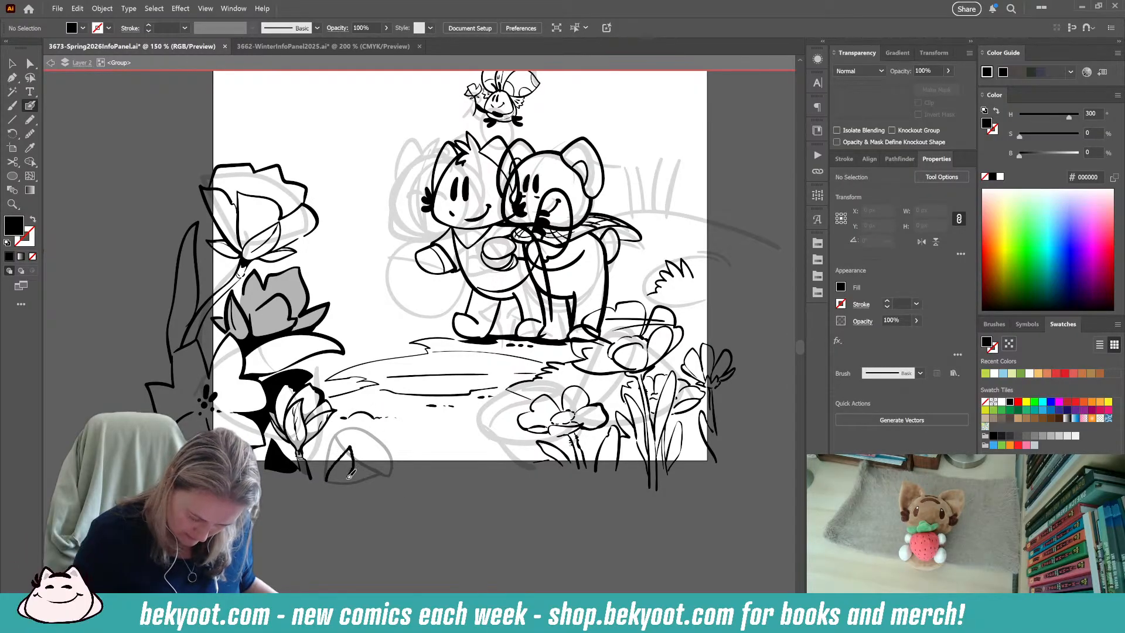
{"action": "key", "text": "shift+x"}
{"action": "left_click_drag", "start_coordinate": [328, 482], "coordinate": [371, 490]}
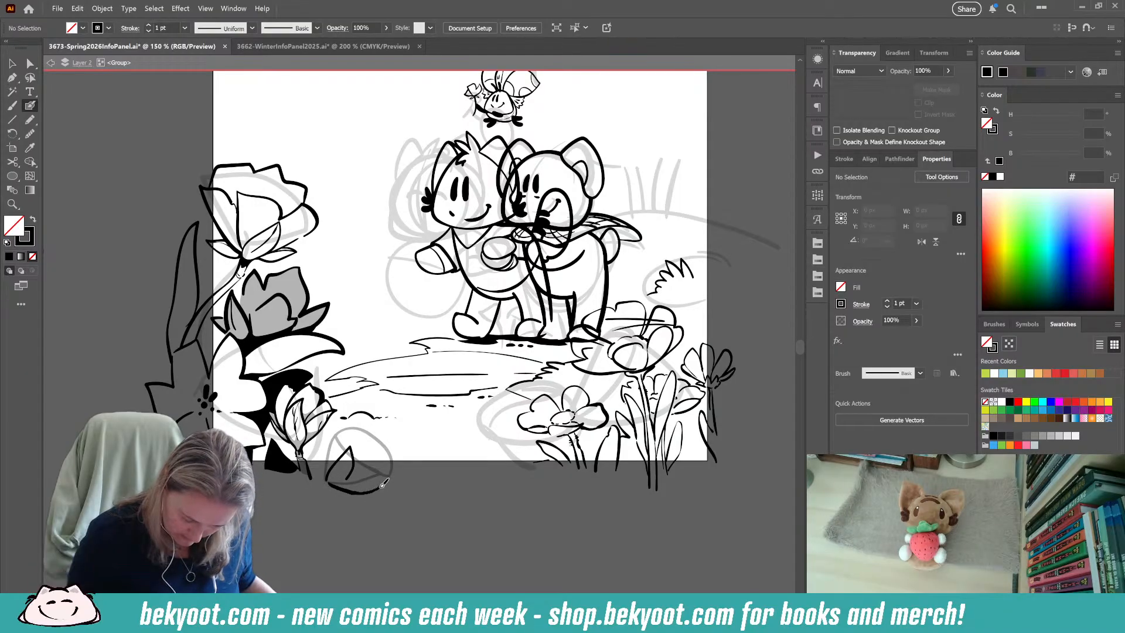
{"action": "left_click_drag", "start_coordinate": [338, 481], "coordinate": [373, 485]}
{"action": "key", "text": "ctrl+z"}
{"action": "key", "text": "ctrl+z"}
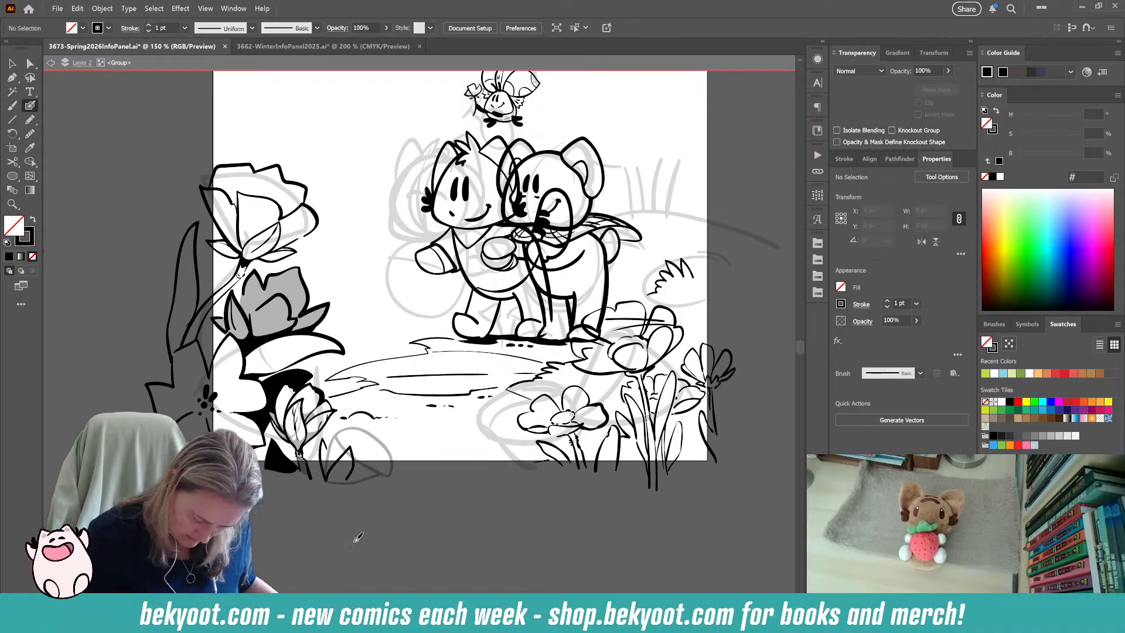
Ink the rounded petals and jagged tip on the second bud's outer side over the faded oval sketch with the Blob Brush.
{"action": "mouse_move", "coordinate": [329, 467]}
{"action": "left_mouse_down"}
{"action": "mouse_move", "coordinate": [348, 424]}
{"action": "mouse_move", "coordinate": [362, 429]}
{"action": "mouse_move", "coordinate": [362, 449]}
{"action": "mouse_move", "coordinate": [351, 444]}
{"action": "mouse_move", "coordinate": [337, 467]}
{"action": "mouse_move", "coordinate": [336, 447]}
{"action": "mouse_move", "coordinate": [377, 424]}
{"action": "left_mouse_up"}
{"action": "key", "text": "ctrl+z"}
{"action": "key", "text": "ctrl+z"}
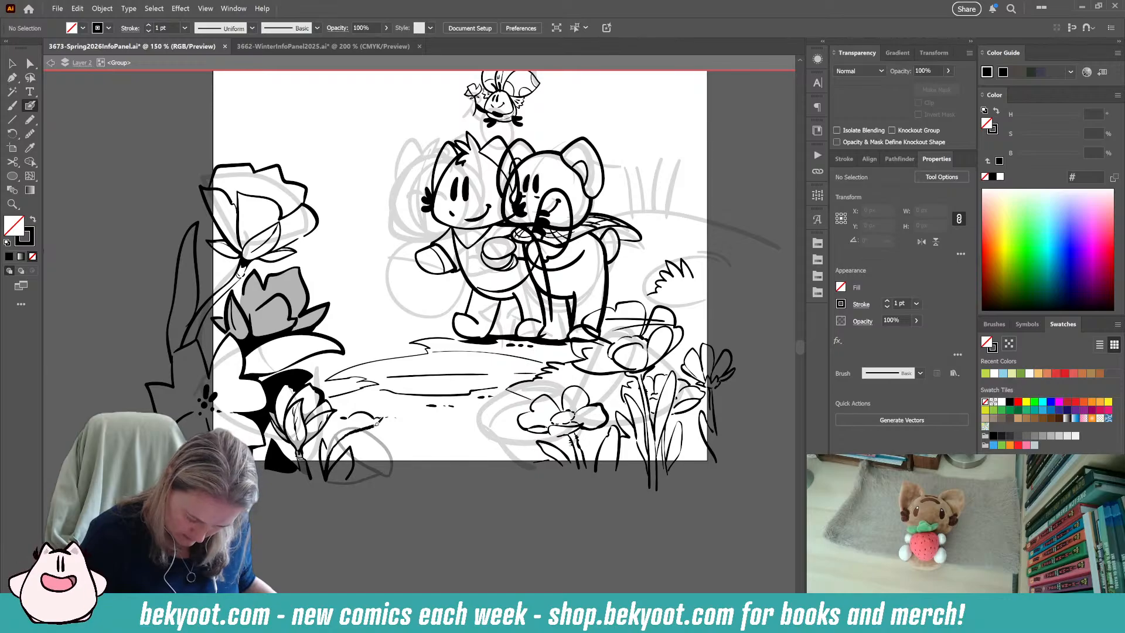
{"action": "right_click", "coordinate": [375, 443]}
{"action": "left_click", "coordinate": [332, 554]}
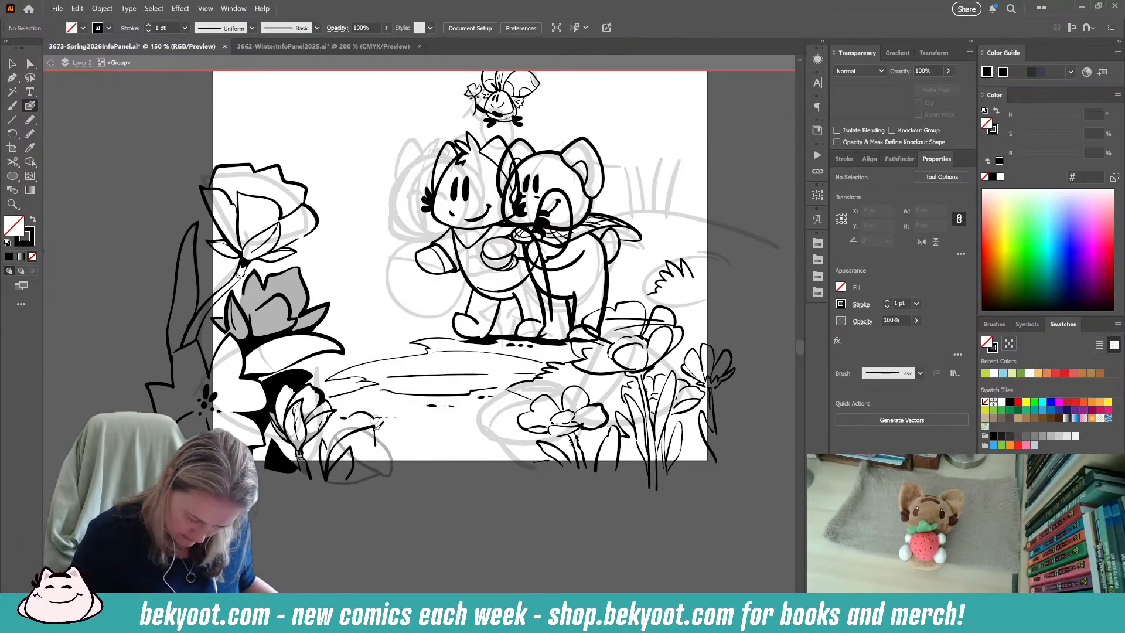
{"action": "left_click_drag", "start_coordinate": [354, 479], "coordinate": [386, 447]}
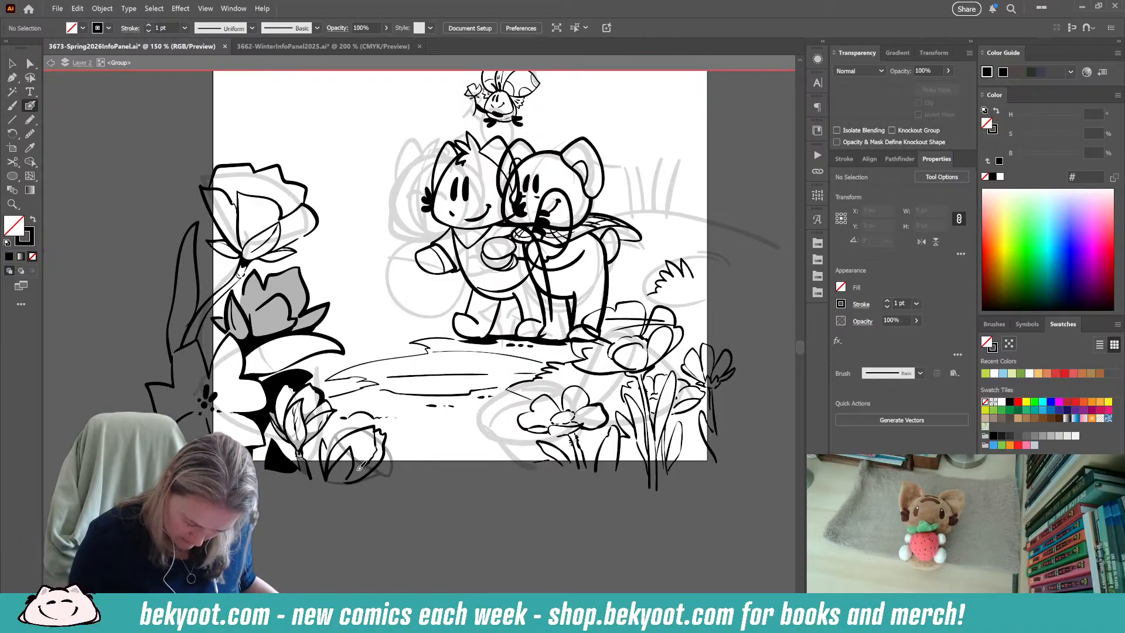
{"action": "left_click_drag", "start_coordinate": [380, 437], "coordinate": [385, 433]}
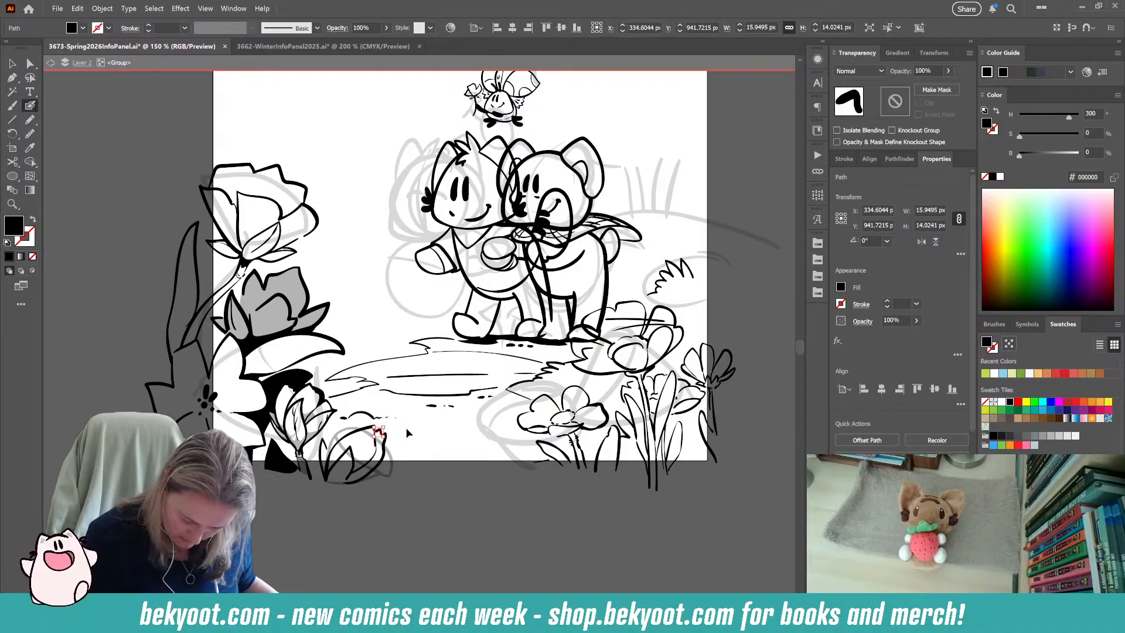
{"action": "key", "text": "ctrl+shift+a"}
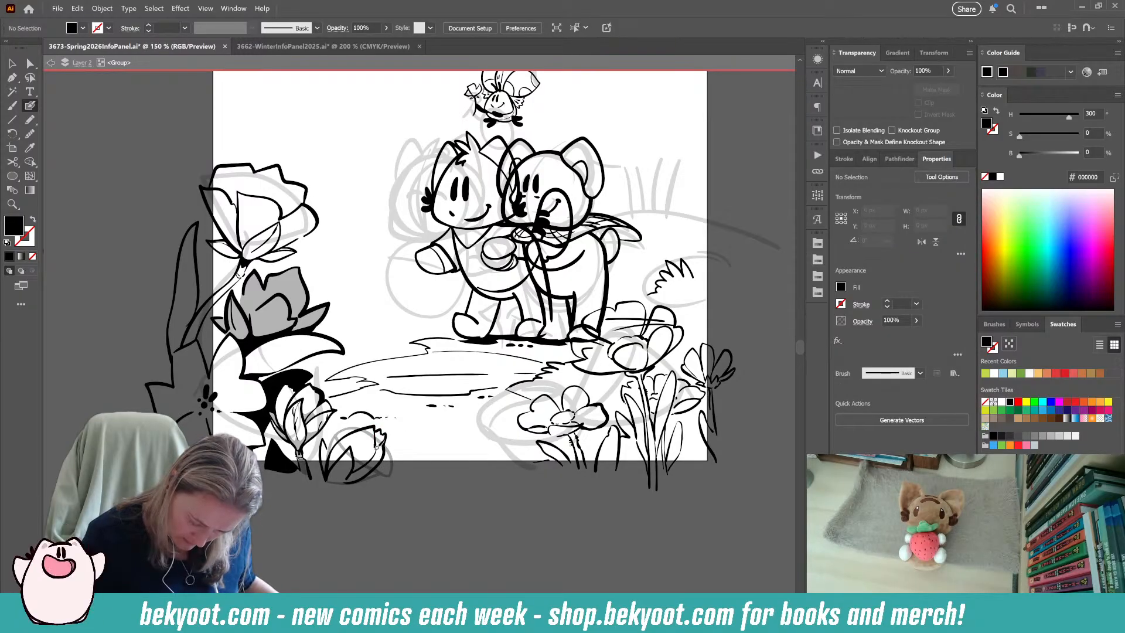
{"action": "key", "text": "shift+x"}
{"action": "left_click_drag", "start_coordinate": [384, 455], "coordinate": [376, 473]}
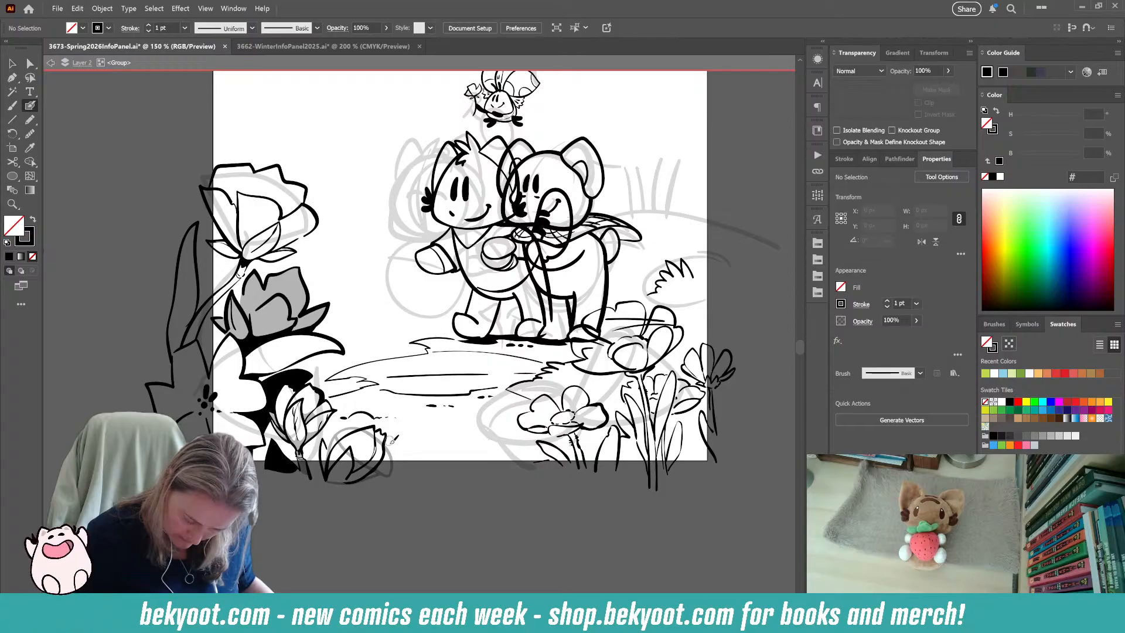
{"action": "left_click_drag", "start_coordinate": [384, 439], "coordinate": [385, 459]}
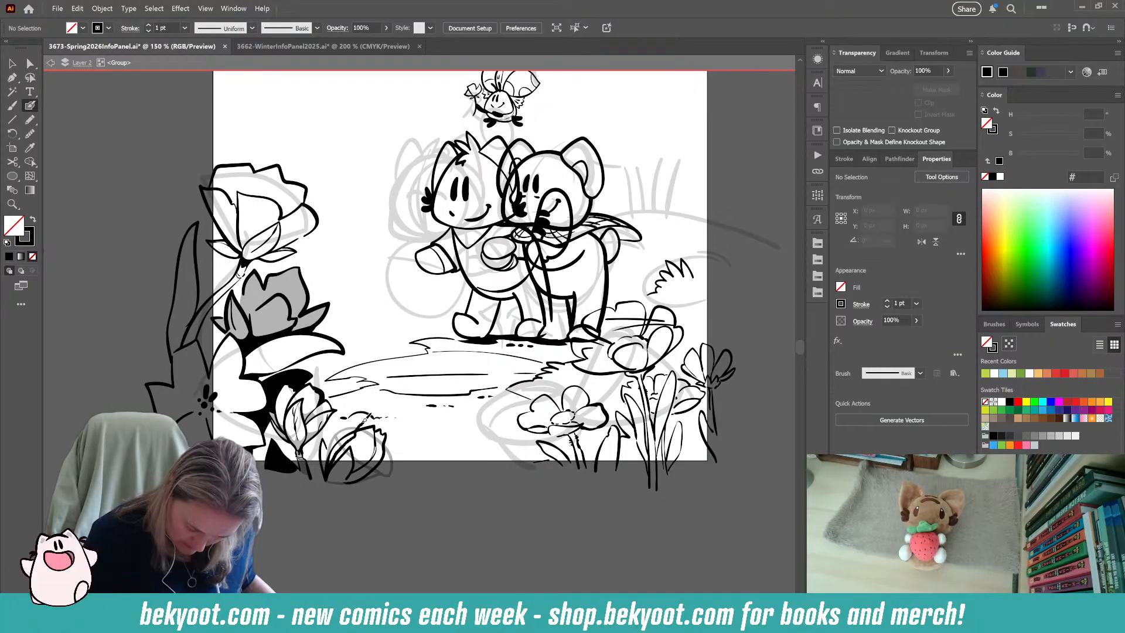
Ink the long curved back petal edge from the second bud's base up to its tip.
{"action": "right_click", "coordinate": [367, 419]}
{"action": "left_click", "coordinate": [317, 578]}
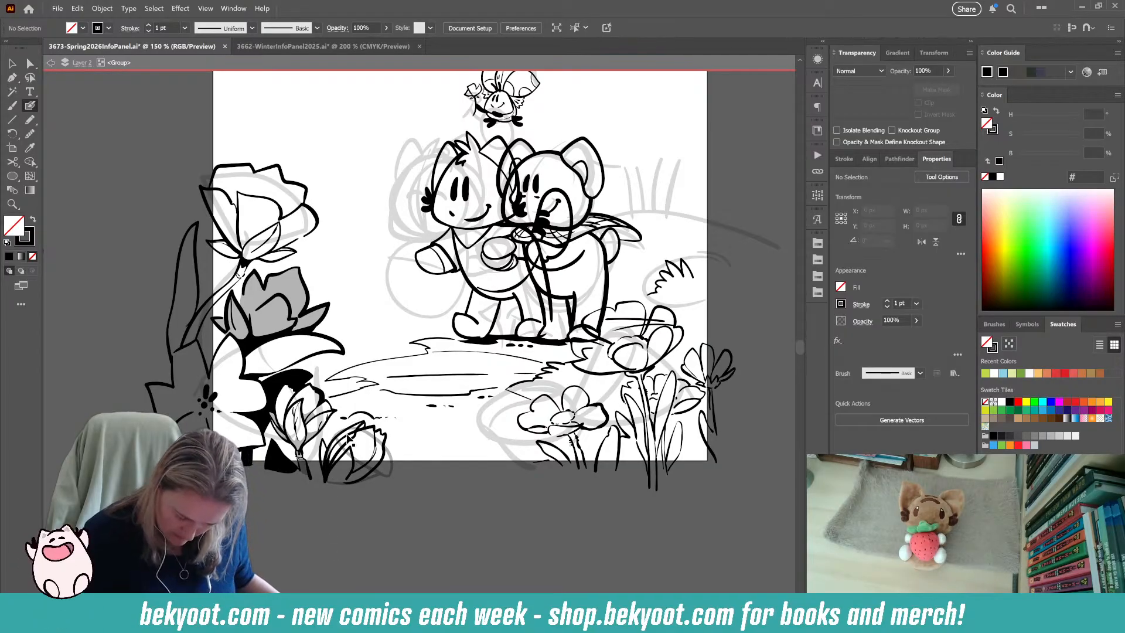
{"action": "left_click", "coordinate": [349, 438], "text": "ctrl"}
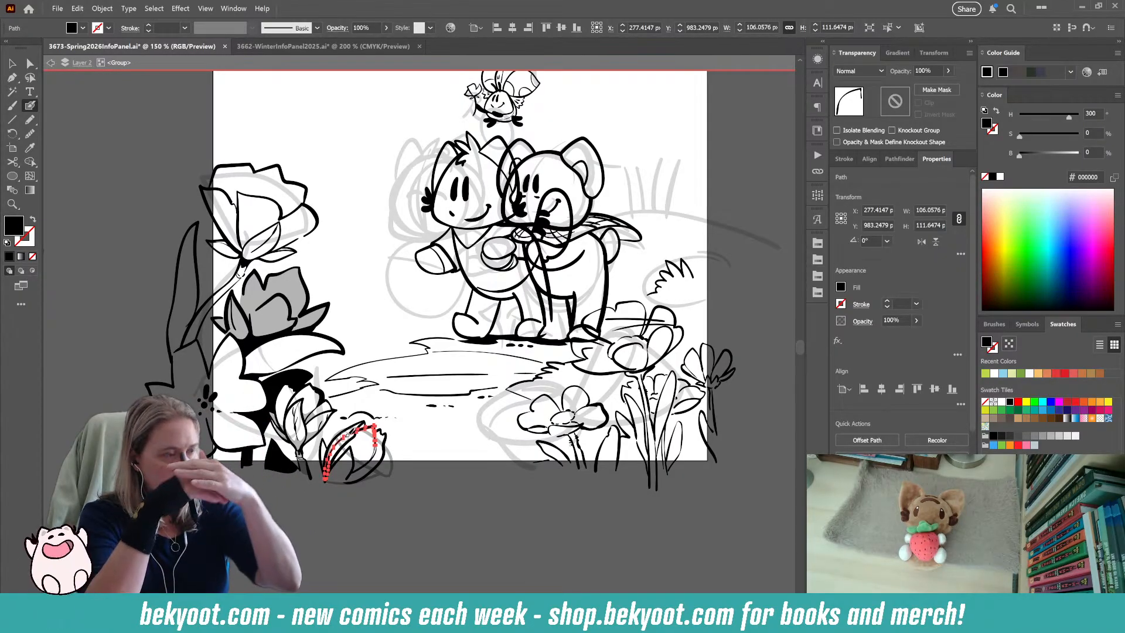
{"action": "mouse_move", "coordinate": [325, 484]}
{"action": "left_mouse_down"}
{"action": "mouse_move", "coordinate": [359, 424]}
{"action": "mouse_move", "coordinate": [349, 442]}
{"action": "left_mouse_up"}
{"action": "left_click", "coordinate": [338, 506], "text": "ctrl"}
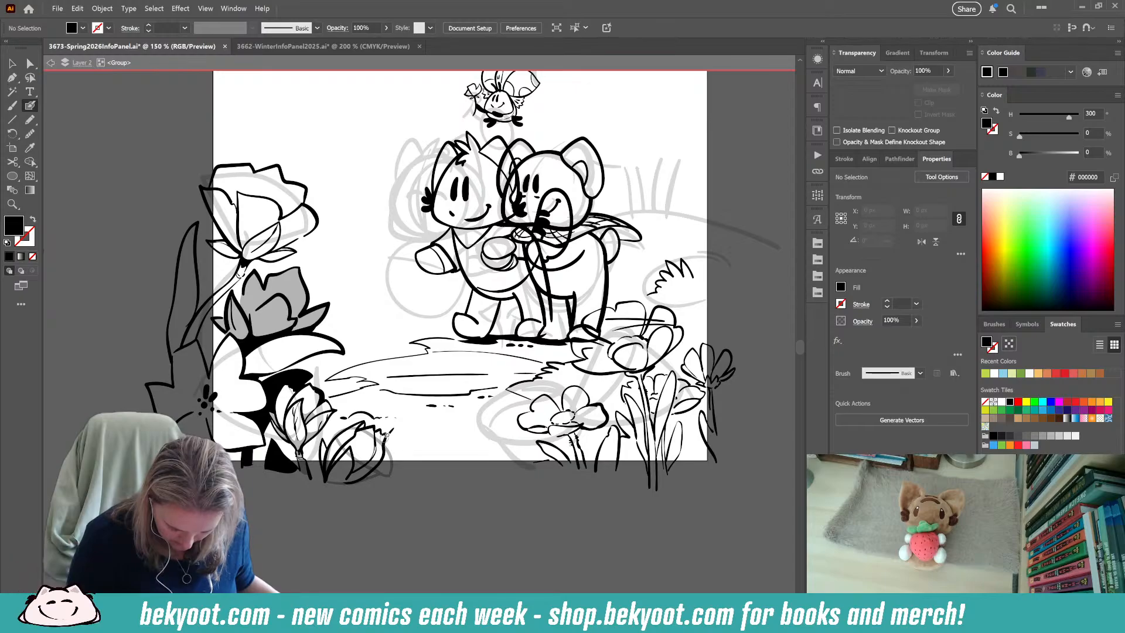
{"action": "key", "text": "shift+x"}
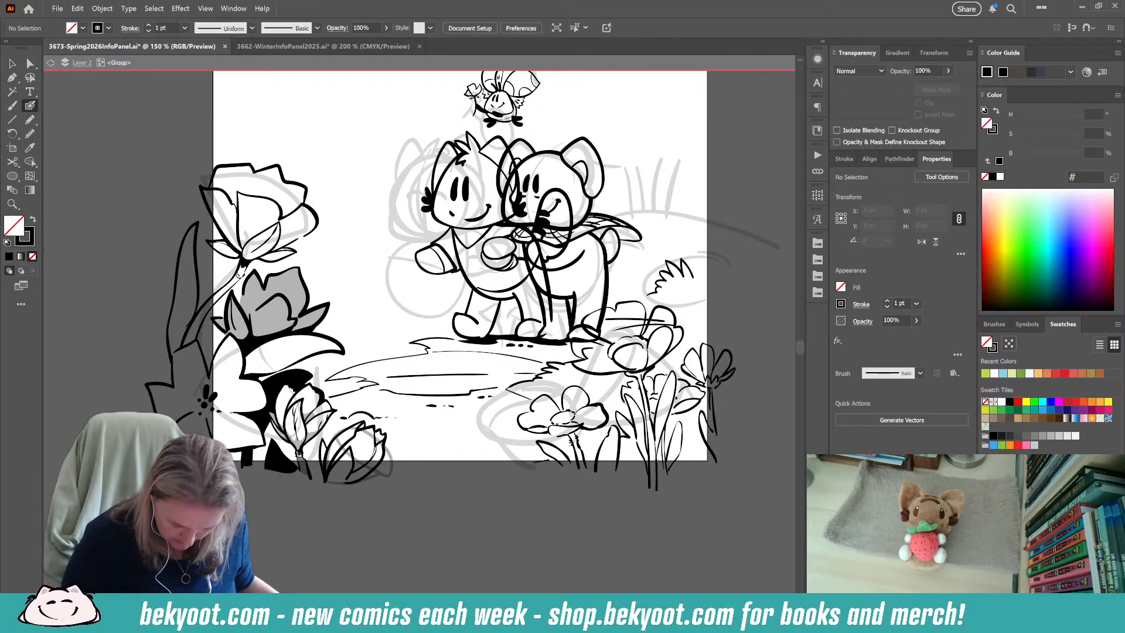
Delete the faded oval sketch behind the second bud and group the bud's inked paths.
{"action": "left_click", "coordinate": [391, 471], "text": "ctrl"}
{"action": "key", "text": "Delete"}
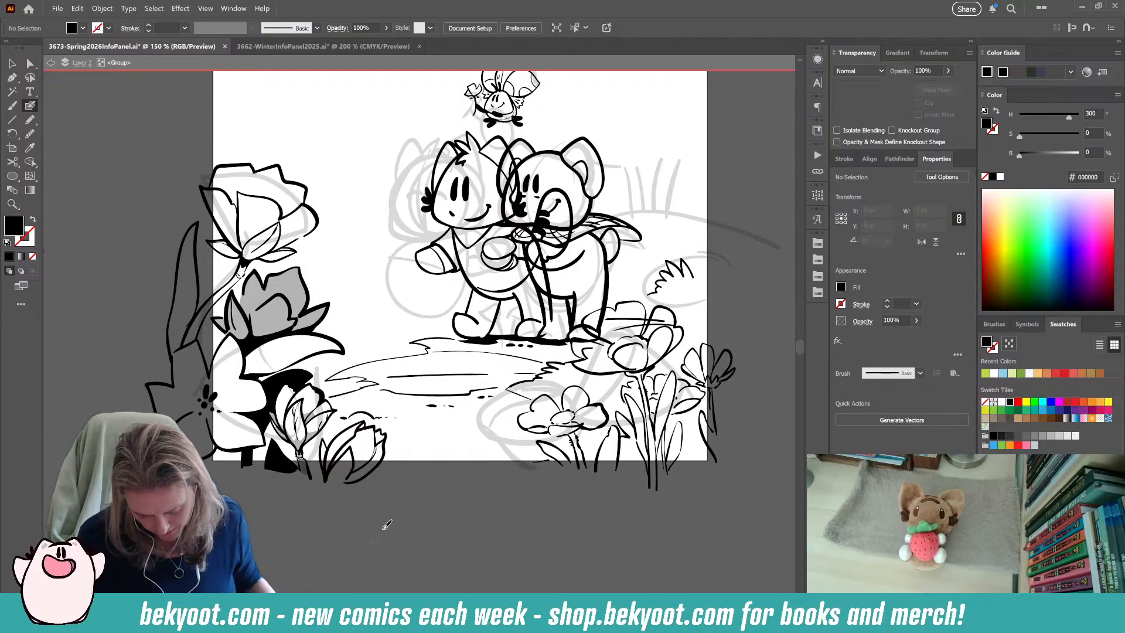
{"action": "left_click_drag", "start_coordinate": [331, 485], "coordinate": [328, 491]}
{"action": "left_click", "coordinate": [320, 469], "text": "ctrl+shift"}
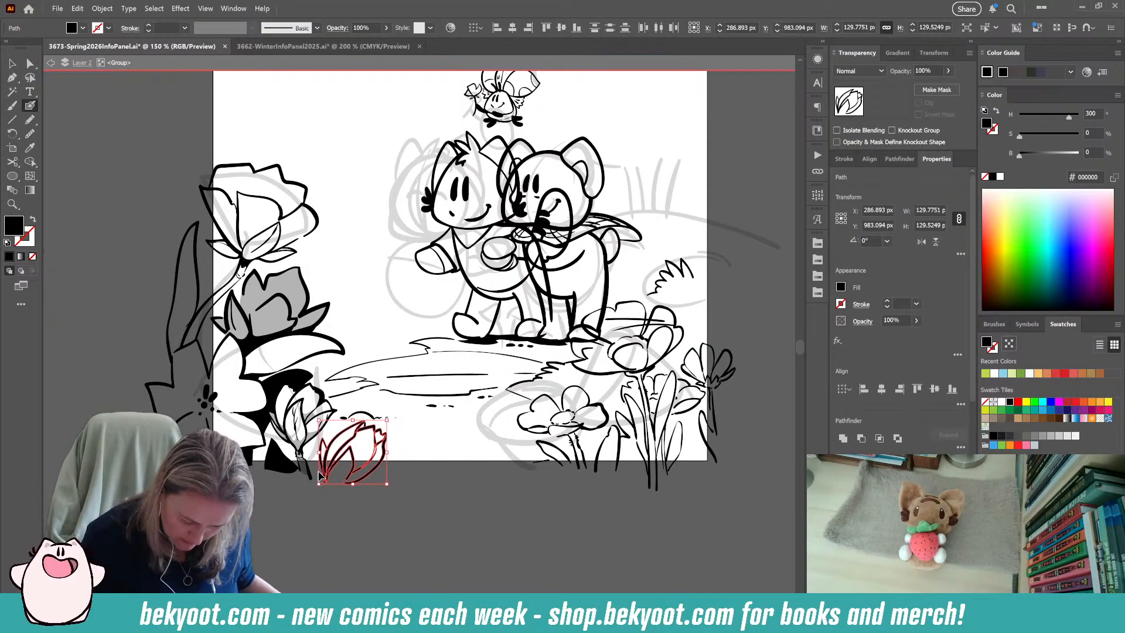
{"action": "key", "text": "ctrl+g"}
{"action": "left_click_drag", "start_coordinate": [387, 420], "coordinate": [358, 487]}
{"action": "key", "text": "ctrl+z"}
{"action": "left_click", "coordinate": [326, 505], "text": "ctrl"}
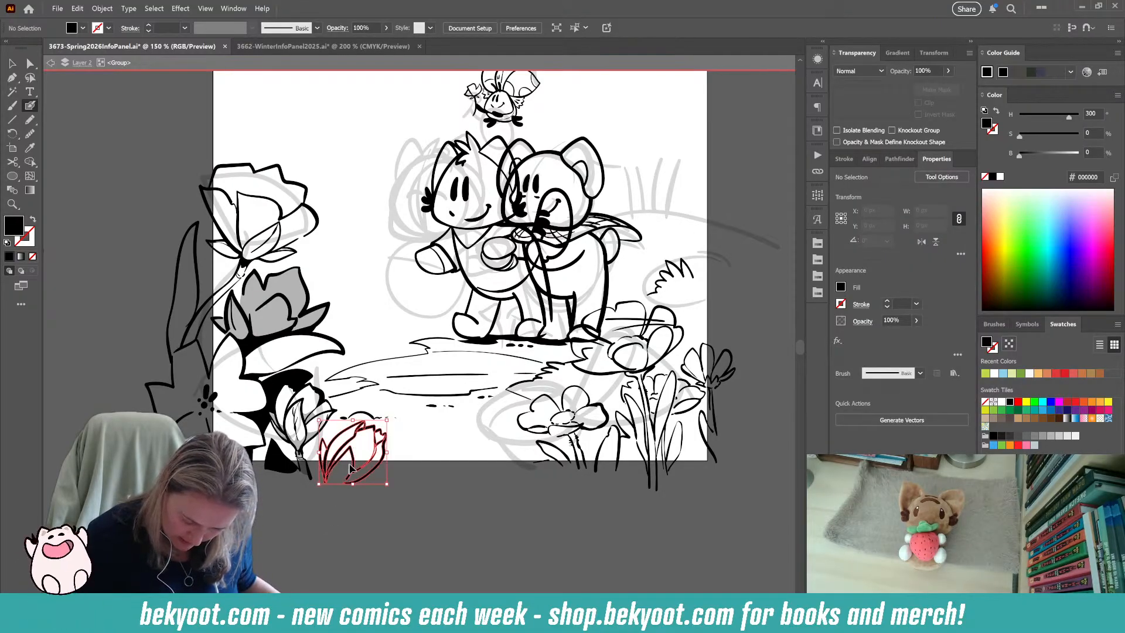
{"action": "key", "text": "ctrl+g"}
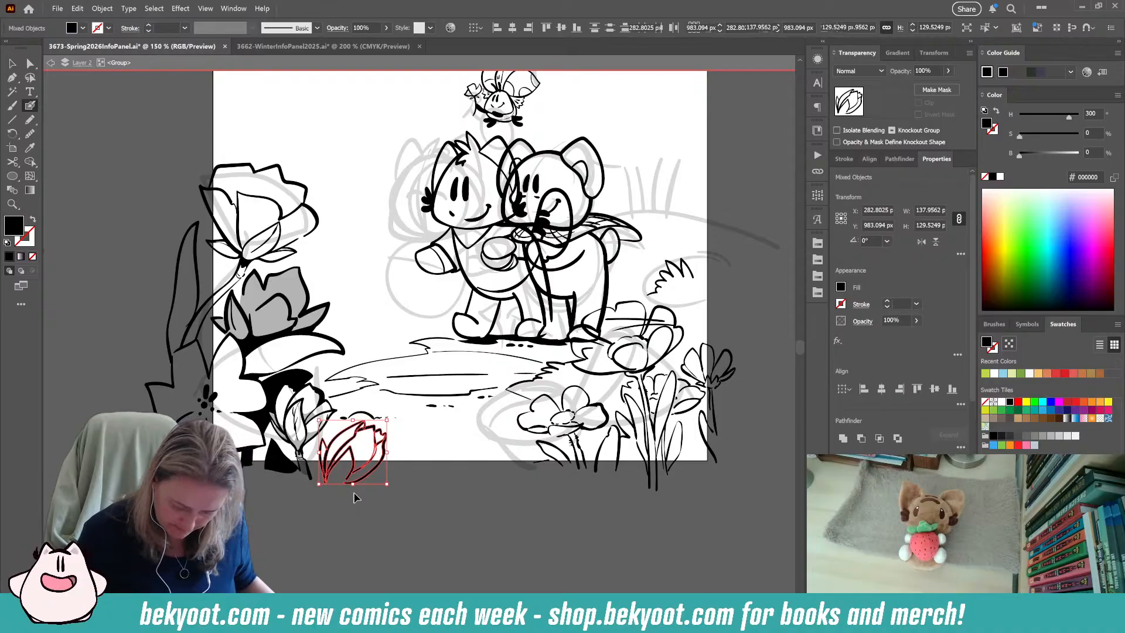
Isolate the second bud's group and ink its small lower petal, base and short stem with the Blob Brush.
{"action": "double_click", "coordinate": [370, 475]}
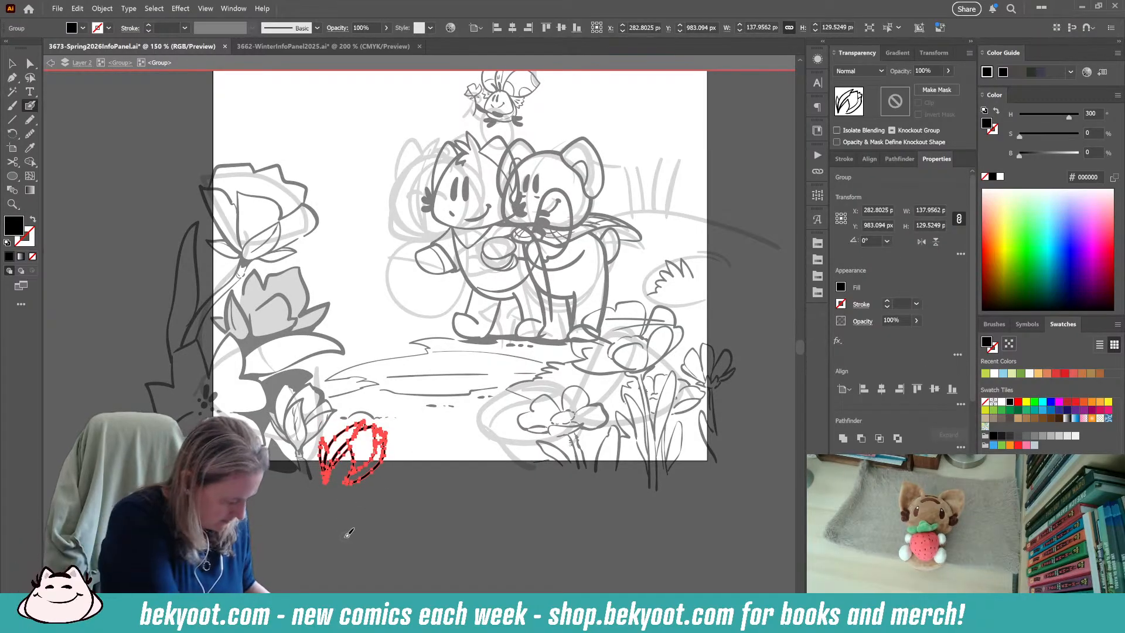
{"action": "key", "text": "ctrl+shift+g"}
{"action": "key", "text": "ctrl+shift+a"}
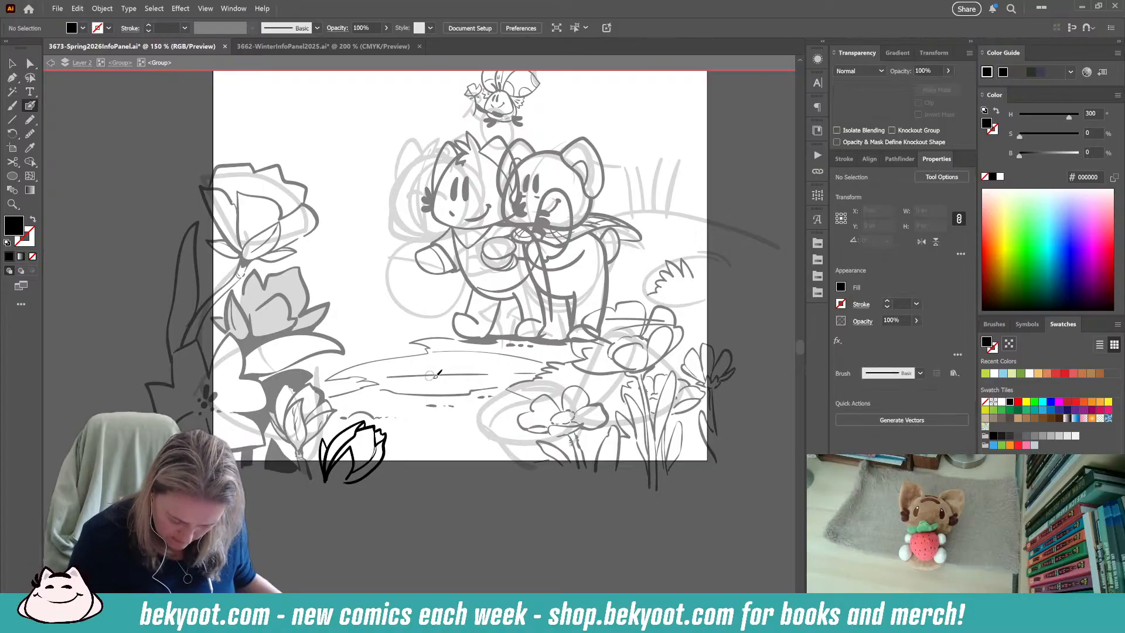
{"action": "mouse_move", "coordinate": [378, 479]}
{"action": "left_mouse_down"}
{"action": "mouse_move", "coordinate": [345, 486]}
{"action": "mouse_move", "coordinate": [318, 516]}
{"action": "left_mouse_up"}
{"action": "key", "text": "ctrl+z"}
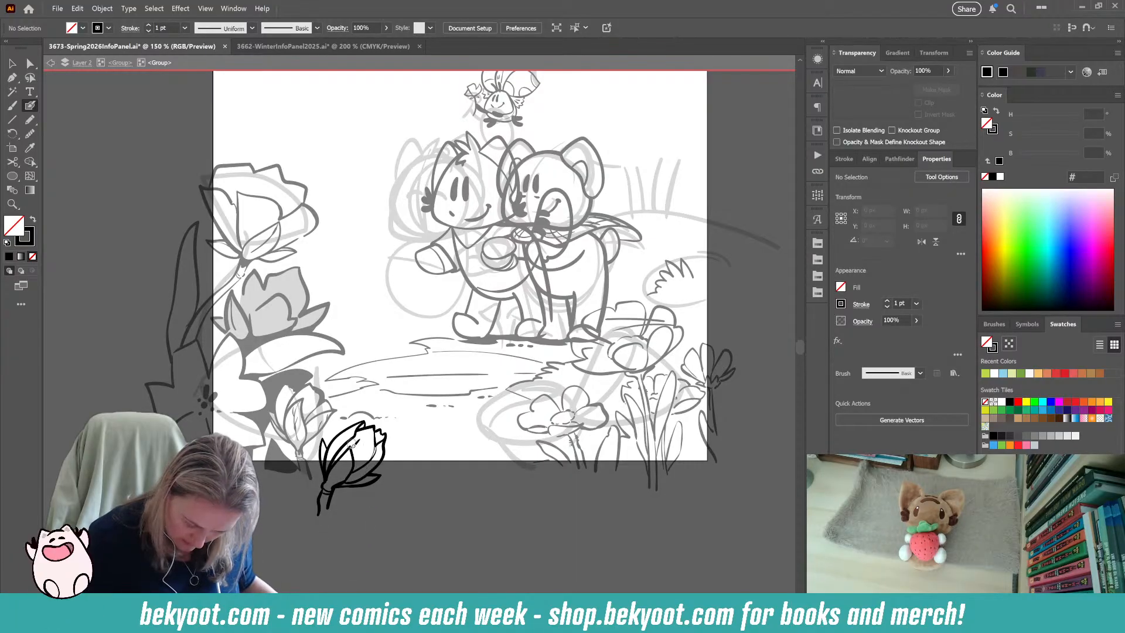
{"action": "left_click_drag", "start_coordinate": [343, 464], "coordinate": [326, 487]}
{"action": "key", "text": "ctrl+z"}
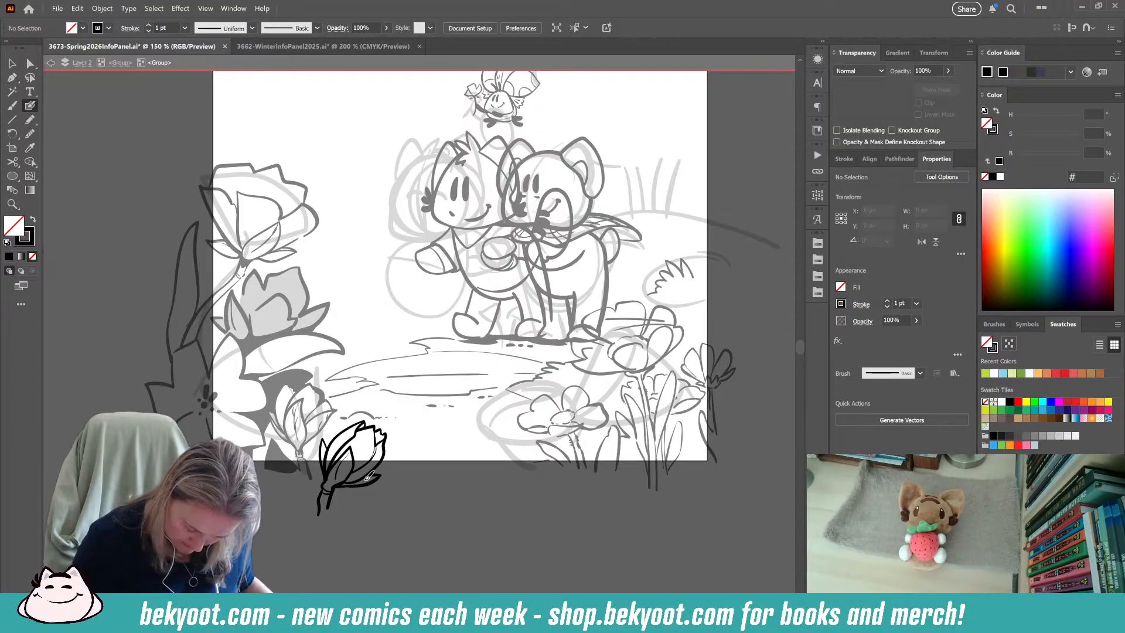
Fill the gaps at the second bud's side petal and petal tips with solid black shapes using the Pencil tool.
{"action": "left_click", "coordinate": [31, 120]}
{"action": "key", "text": "shift+x"}
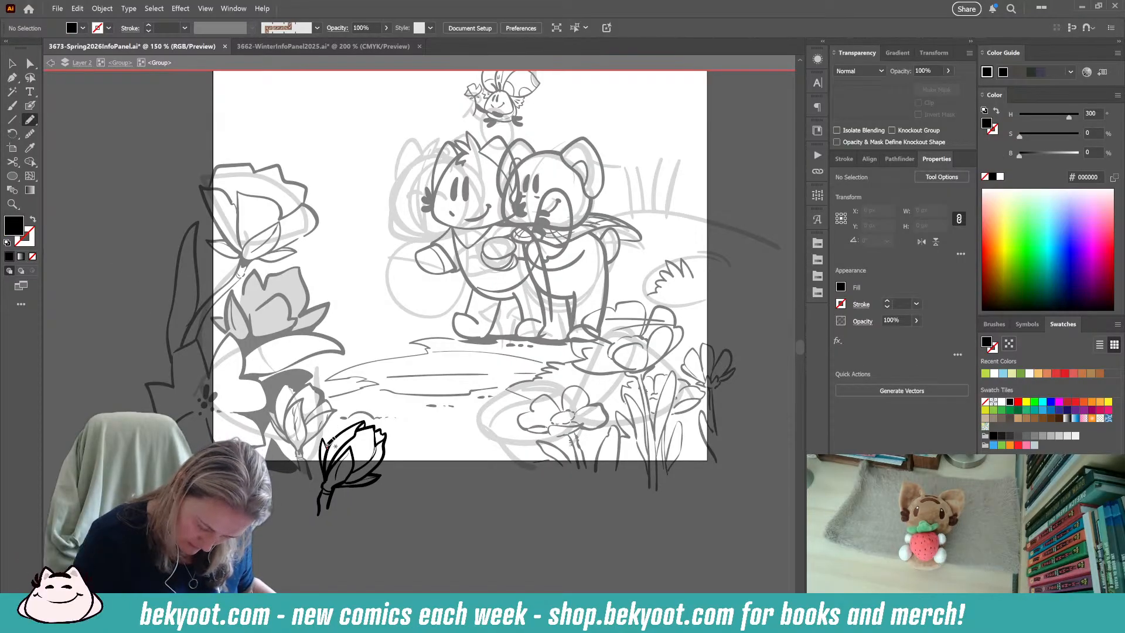
{"action": "mouse_move", "coordinate": [324, 452]}
{"action": "left_mouse_down"}
{"action": "mouse_move", "coordinate": [329, 472]}
{"action": "mouse_move", "coordinate": [339, 460]}
{"action": "mouse_move", "coordinate": [326, 449]}
{"action": "left_mouse_up"}
{"action": "left_click", "coordinate": [322, 522], "text": "ctrl"}
{"action": "left_click_drag", "start_coordinate": [335, 549], "coordinate": [322, 537]}
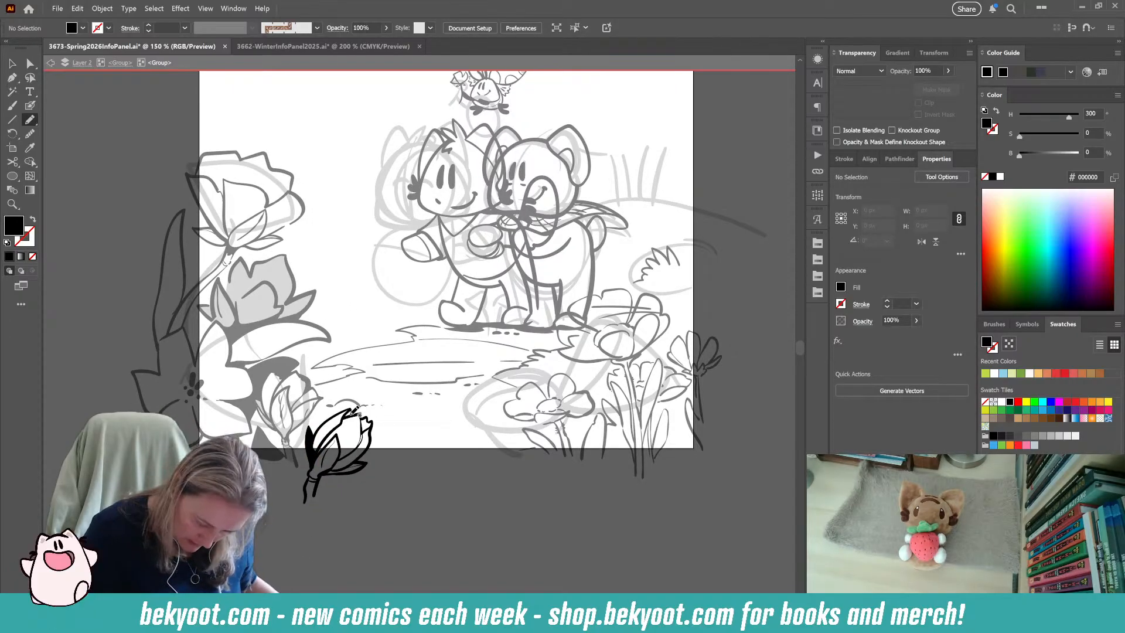
{"action": "left_click_drag", "start_coordinate": [344, 417], "coordinate": [352, 415]}
{"action": "left_click", "coordinate": [364, 524], "text": "ctrl"}
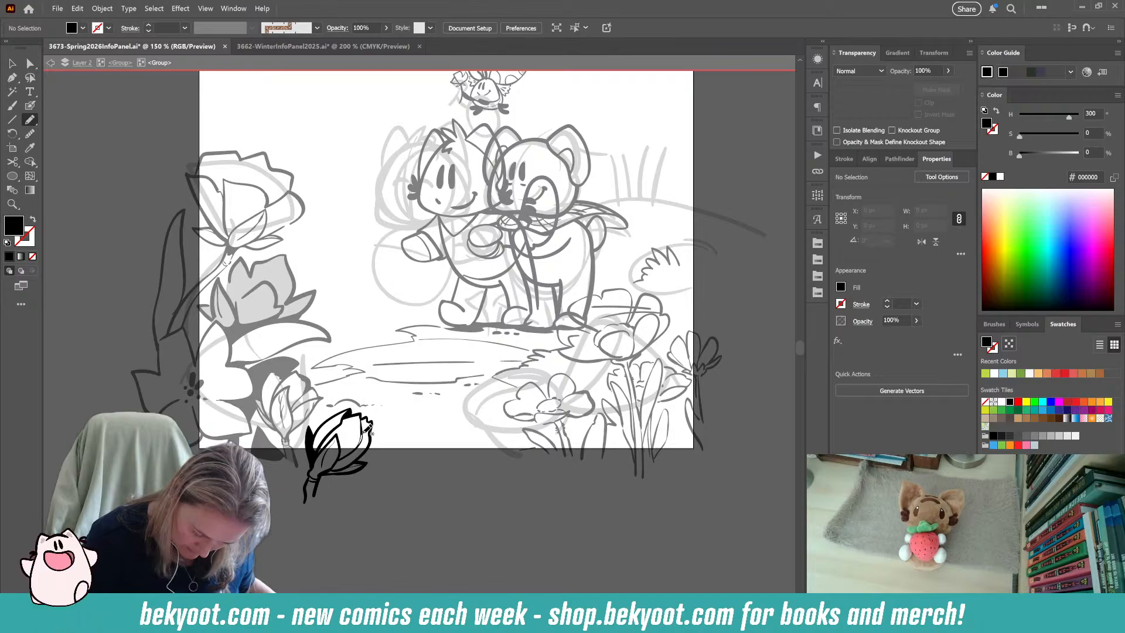
{"action": "left_click_drag", "start_coordinate": [363, 432], "coordinate": [362, 434]}
{"action": "left_click", "coordinate": [351, 520], "text": "ctrl"}
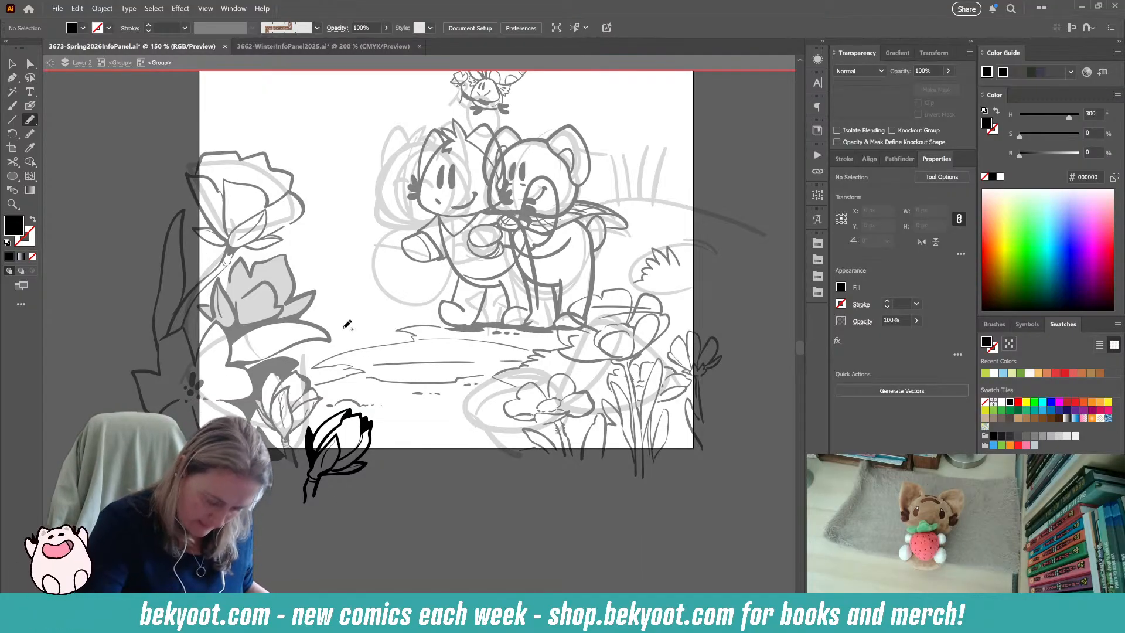
Try rotating the thin vein lines inside the second bud's front petal and stretching the longest one to the petal's tip.
{"action": "left_click", "coordinate": [30, 106]}
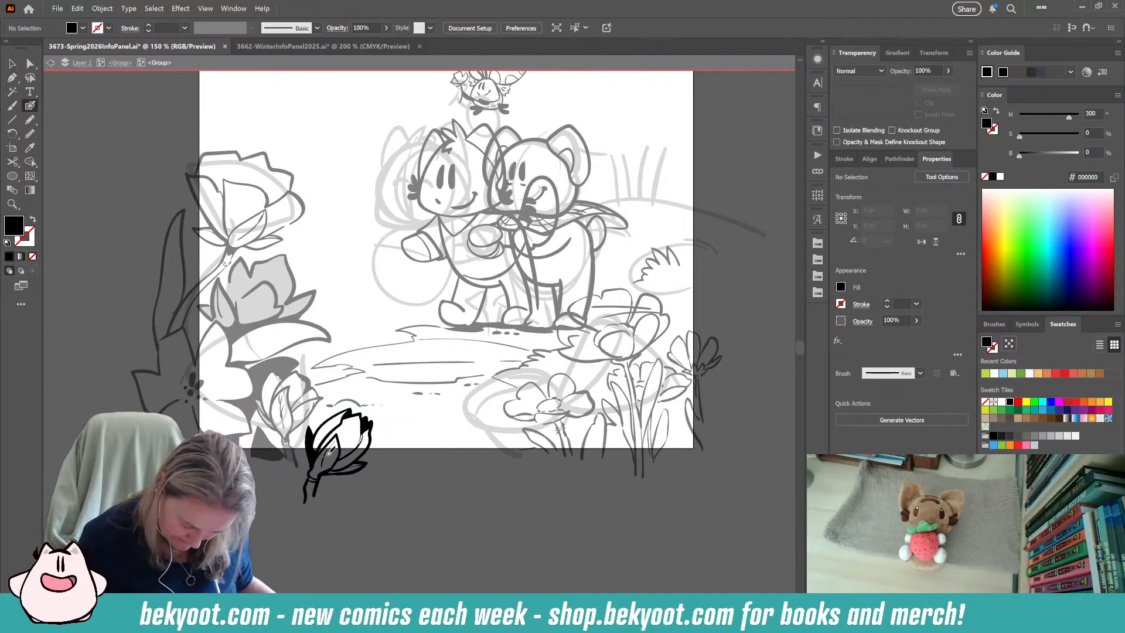
{"action": "key", "text": "shift+x"}
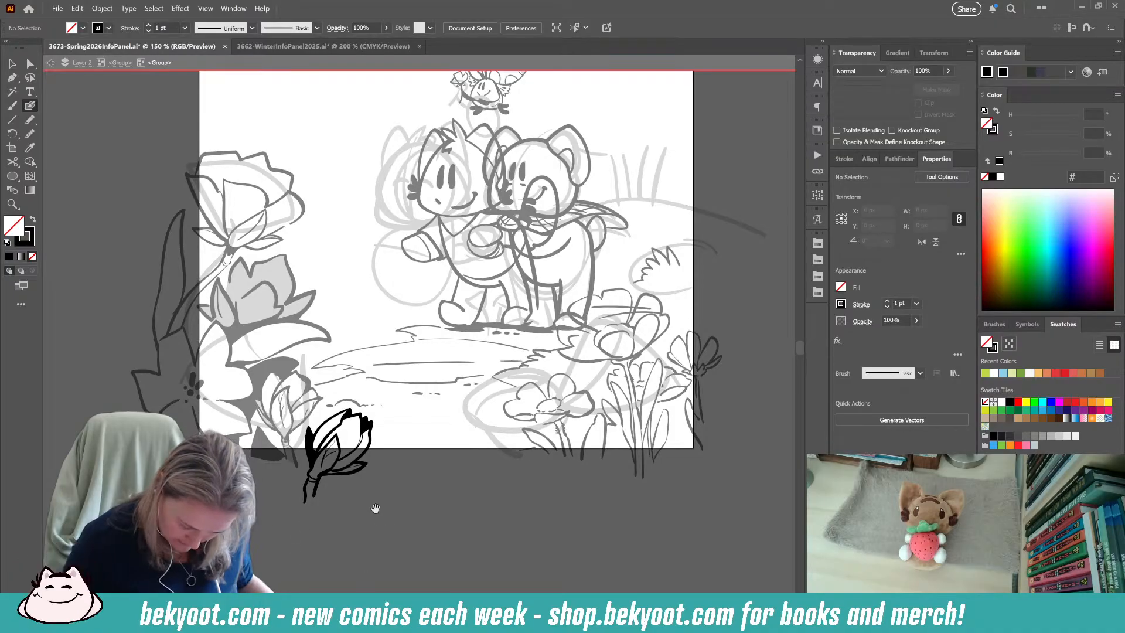
{"action": "left_click_drag", "start_coordinate": [376, 508], "coordinate": [363, 489]}
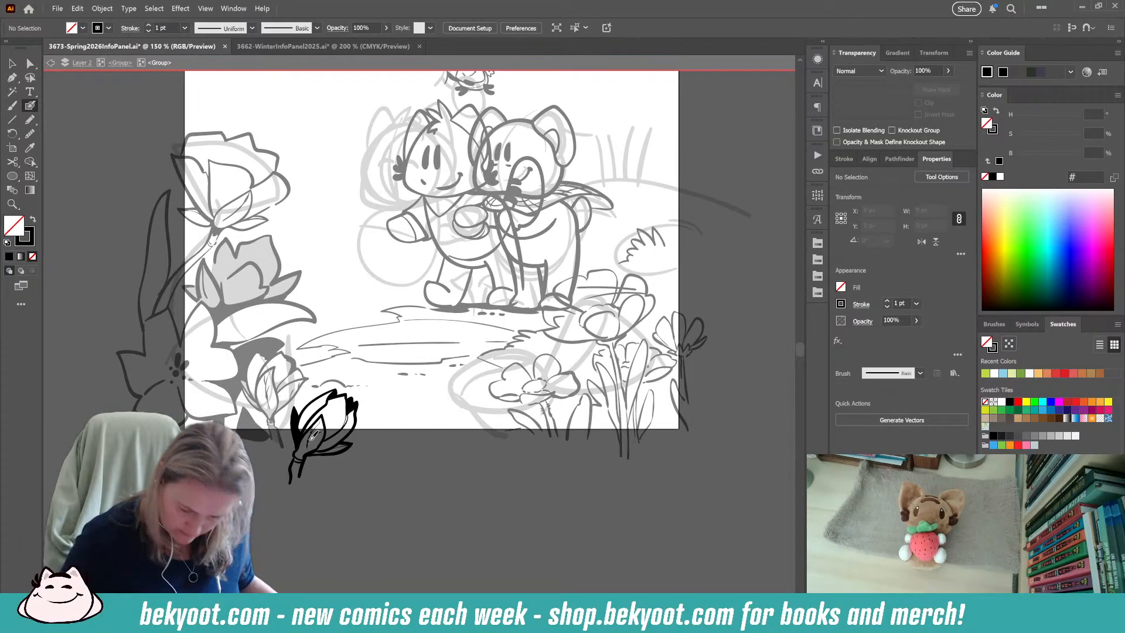
{"action": "scroll", "coordinate": [293, 434], "scroll_direction": "up", "scroll_amount": 8}
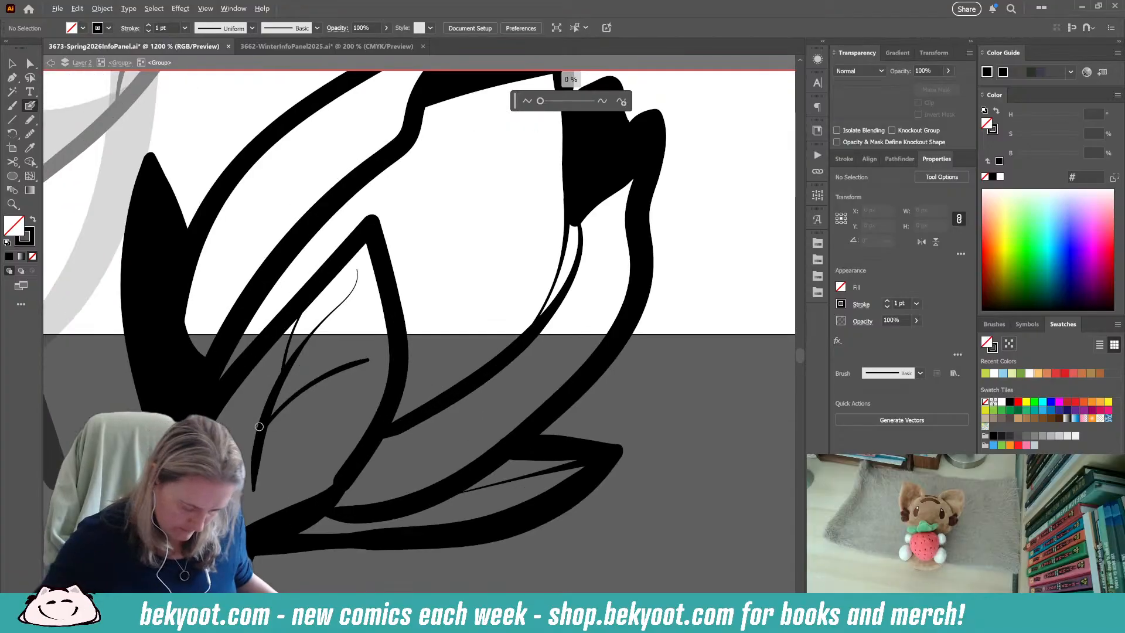
{"action": "left_click", "coordinate": [305, 389], "text": "ctrl"}
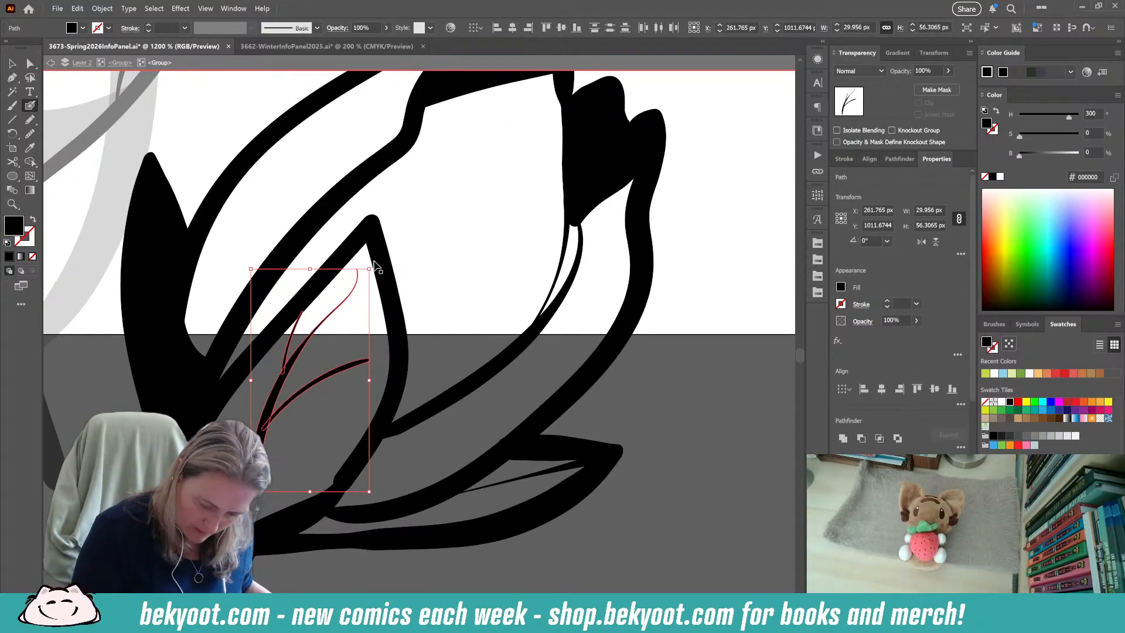
{"action": "left_click_drag", "start_coordinate": [375, 267], "coordinate": [384, 275]}
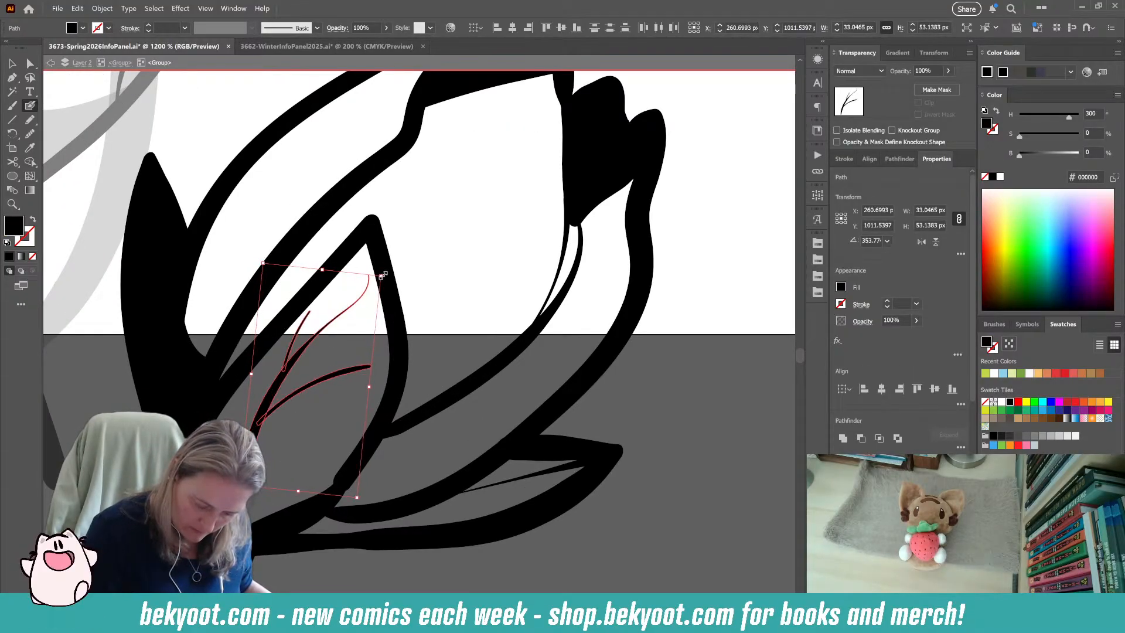
{"action": "left_click", "coordinate": [313, 346], "text": "ctrl"}
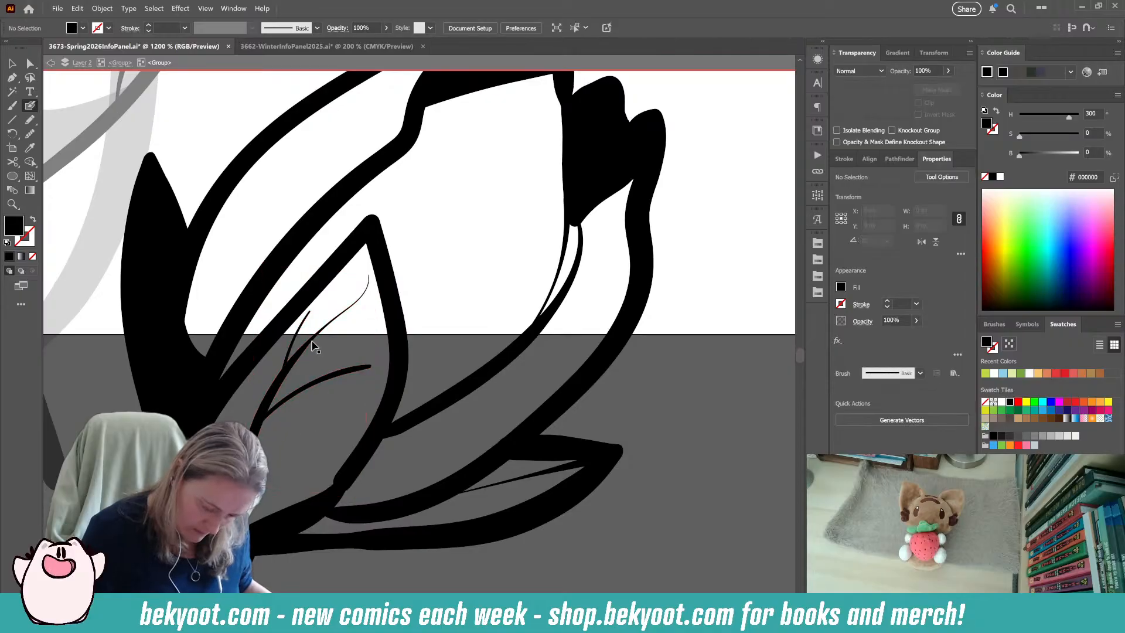
{"action": "left_click", "coordinate": [314, 346], "text": "ctrl"}
{"action": "key", "text": "ctrl+shift+z"}
{"action": "left_click", "coordinate": [358, 300], "text": "ctrl"}
{"action": "left_click_drag", "start_coordinate": [369, 274], "coordinate": [368, 231]}
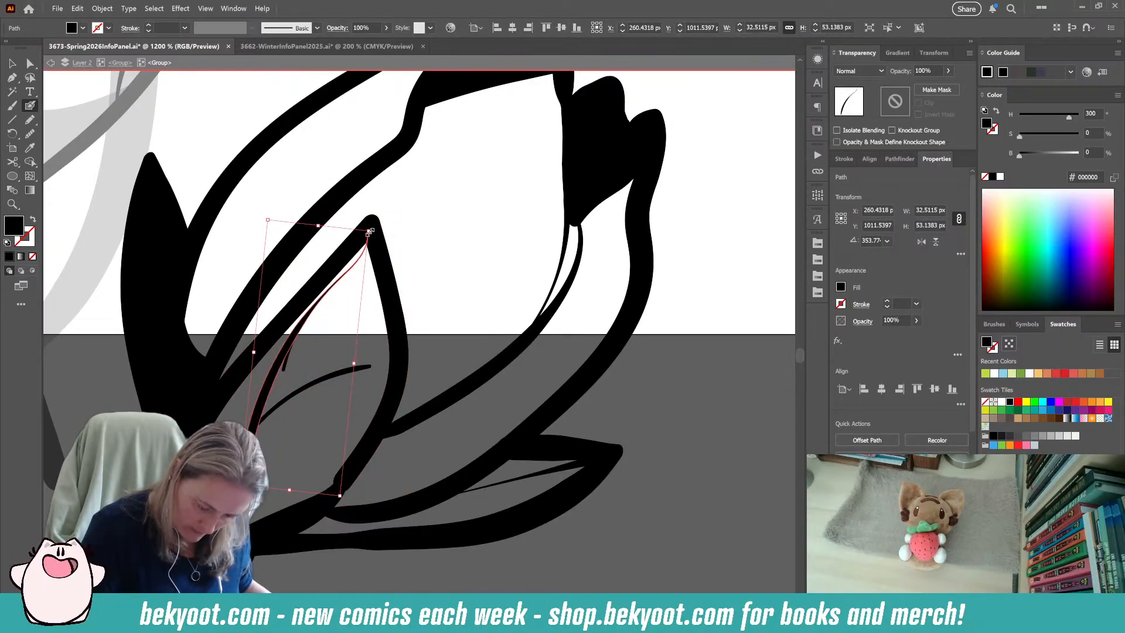
Replace the vein lines inside the second bud's front petal with one thin Blob Brush line running along its edge.
{"action": "key", "text": "Delete"}
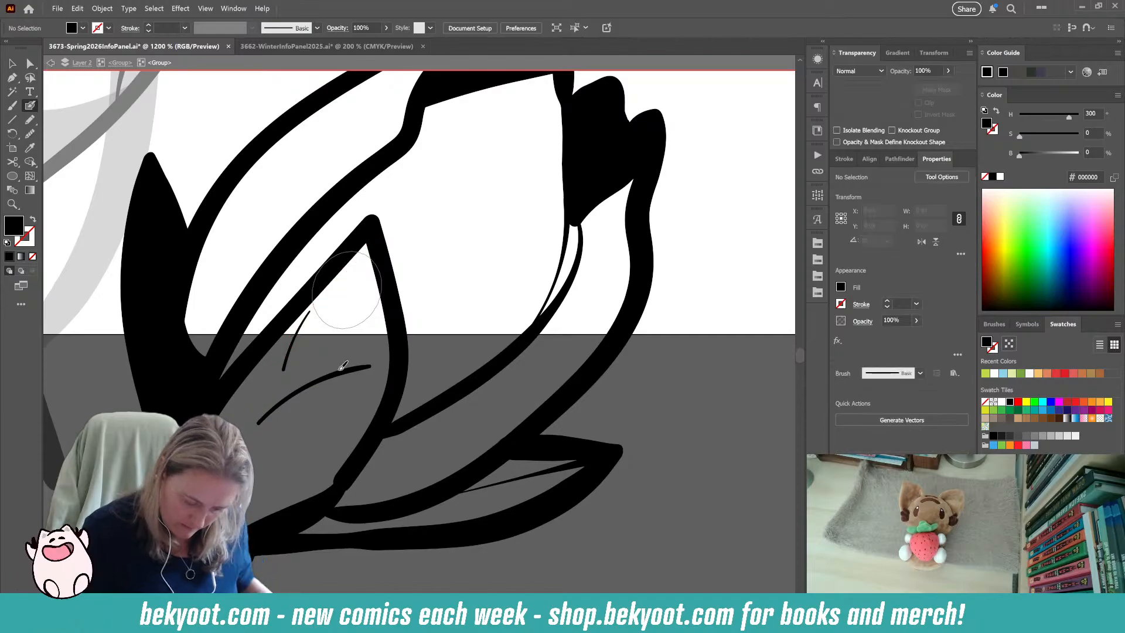
{"action": "left_click", "coordinate": [286, 364], "text": "ctrl"}
{"action": "left_click", "coordinate": [288, 399], "text": "ctrl+shift"}
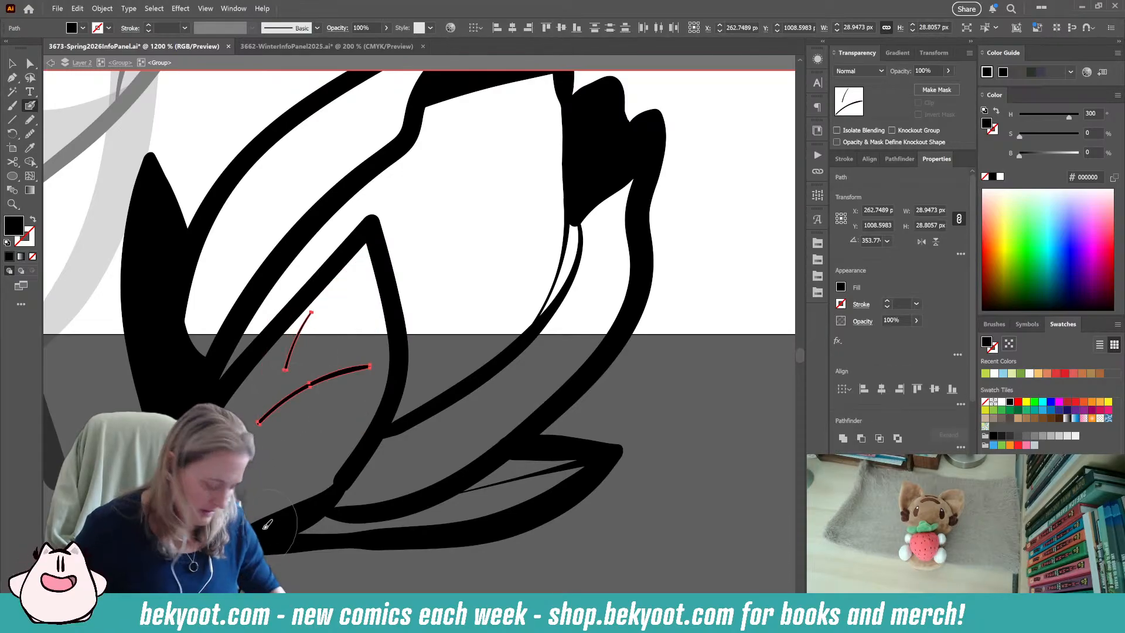
{"action": "key", "text": "Delete"}
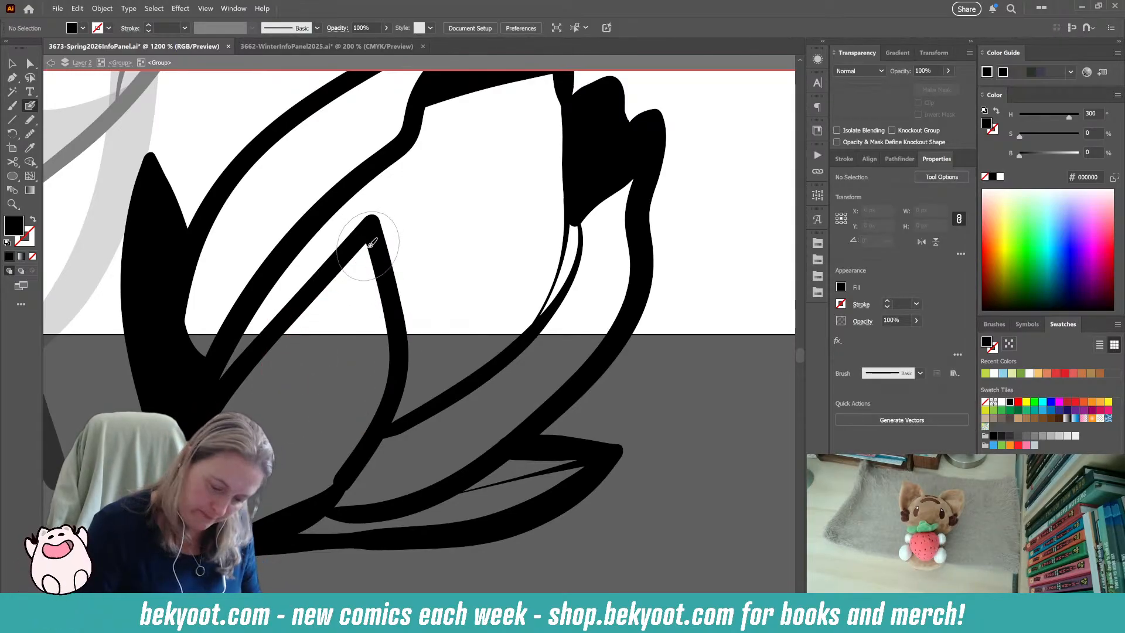
{"action": "key", "text": "shift+x"}
{"action": "left_click_drag", "start_coordinate": [346, 291], "coordinate": [258, 401]}
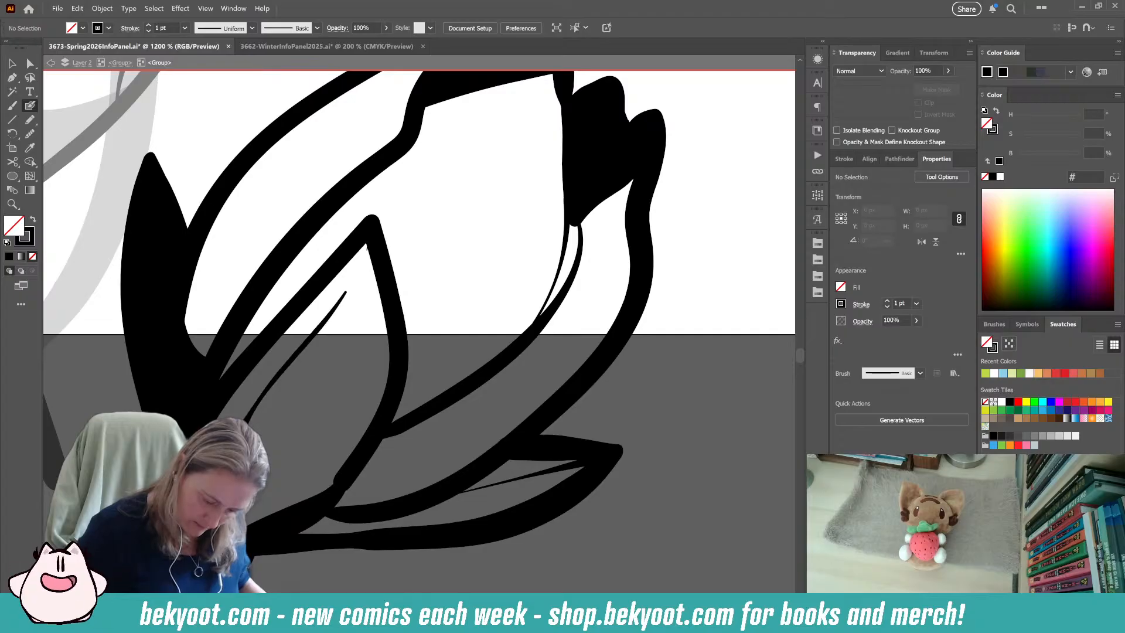
Replace the thin line inside the second bud's front petal with a fine black Blob Brush vein curving from the petal's tip towards its base.
{"action": "key", "text": "ctrl+z"}
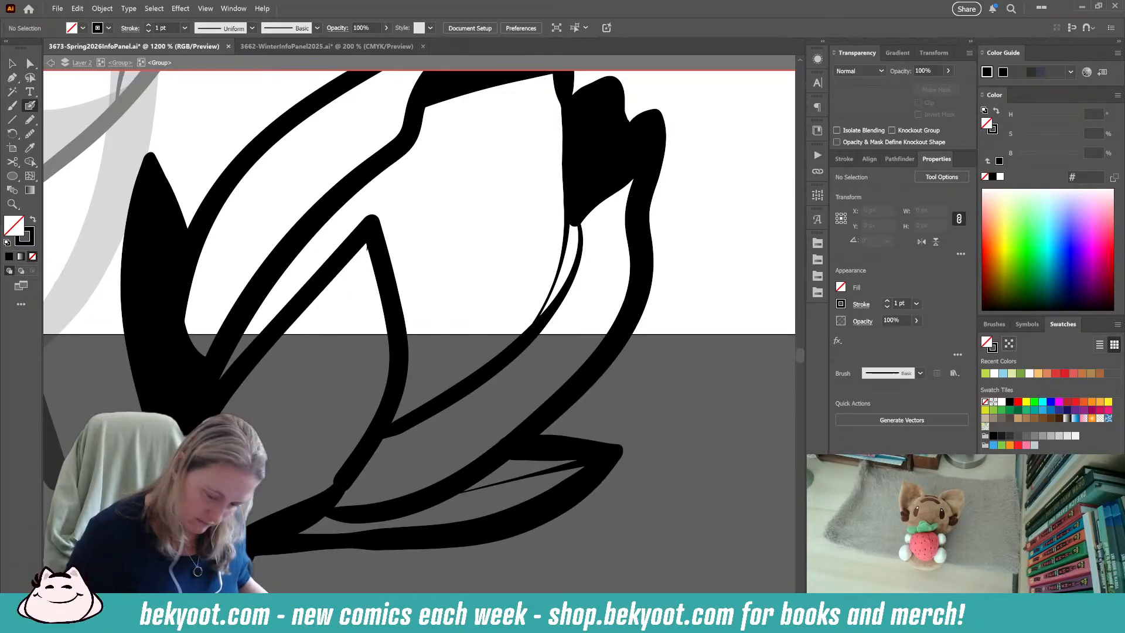
{"action": "key", "text": "shift+x"}
{"action": "mouse_move", "coordinate": [367, 245]}
{"action": "left_mouse_down"}
{"action": "mouse_move", "coordinate": [361, 276]}
{"action": "mouse_move", "coordinate": [261, 428]}
{"action": "left_mouse_up"}
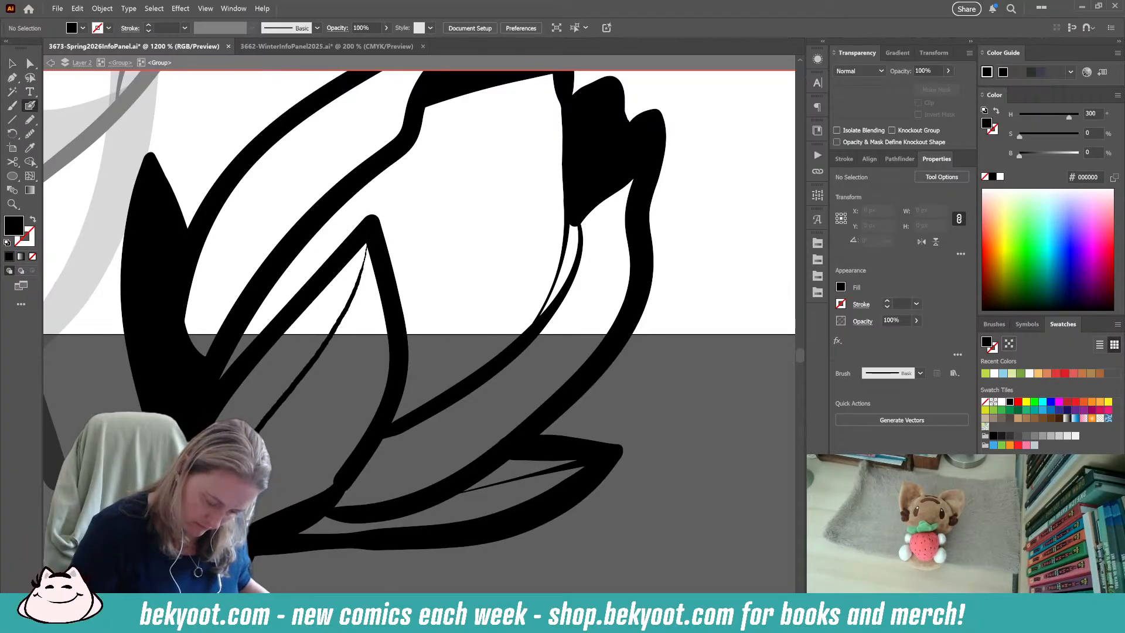
{"action": "key", "text": "shift+x"}
{"action": "left_click", "coordinate": [275, 414], "text": "ctrl"}
{"action": "left_click_drag", "start_coordinate": [205, 543], "coordinate": [227, 503]}
{"action": "key", "text": "ctrl+shift+a"}
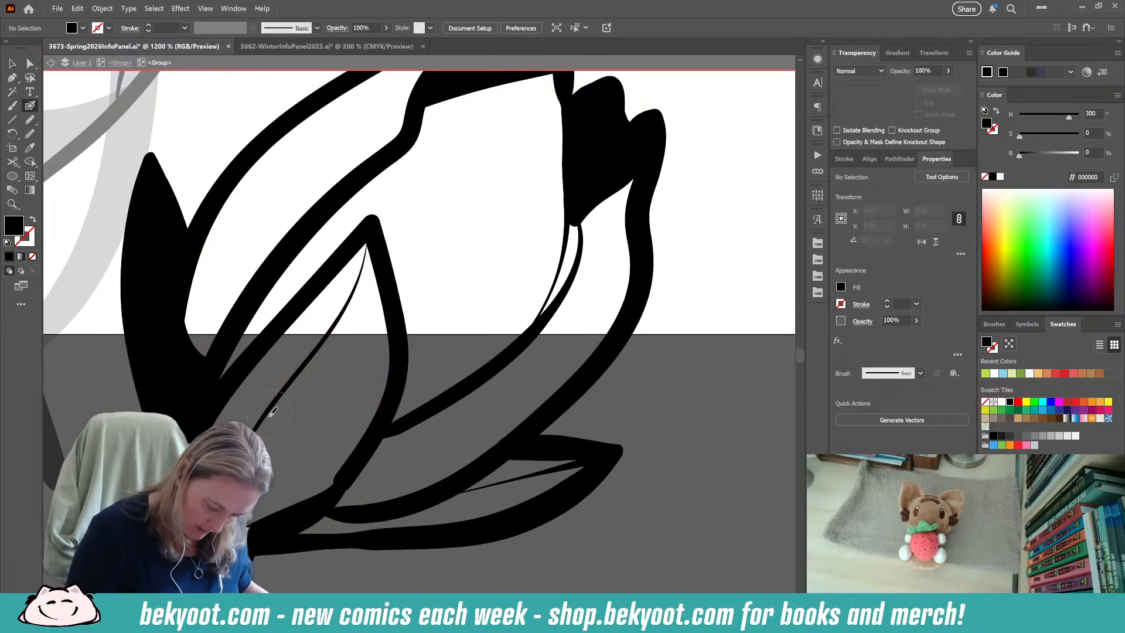
Ink short side veins and a small dash around the front petal's central vein, and leave the second bud's group.
{"action": "left_click_drag", "start_coordinate": [277, 401], "coordinate": [372, 334]}
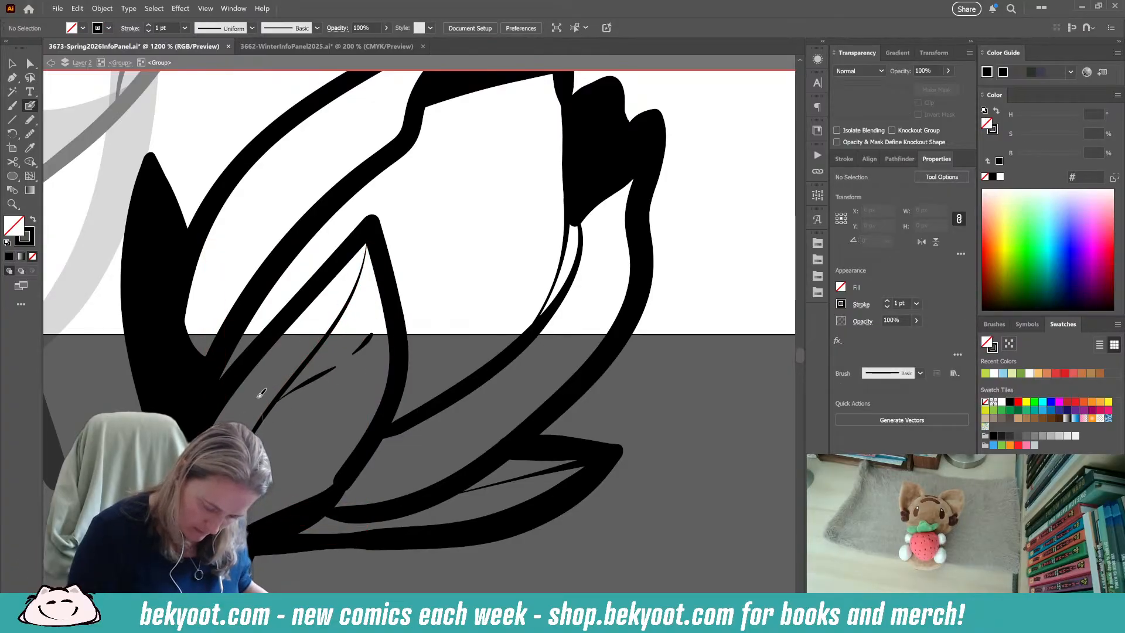
{"action": "left_click_drag", "start_coordinate": [338, 288], "coordinate": [327, 333]}
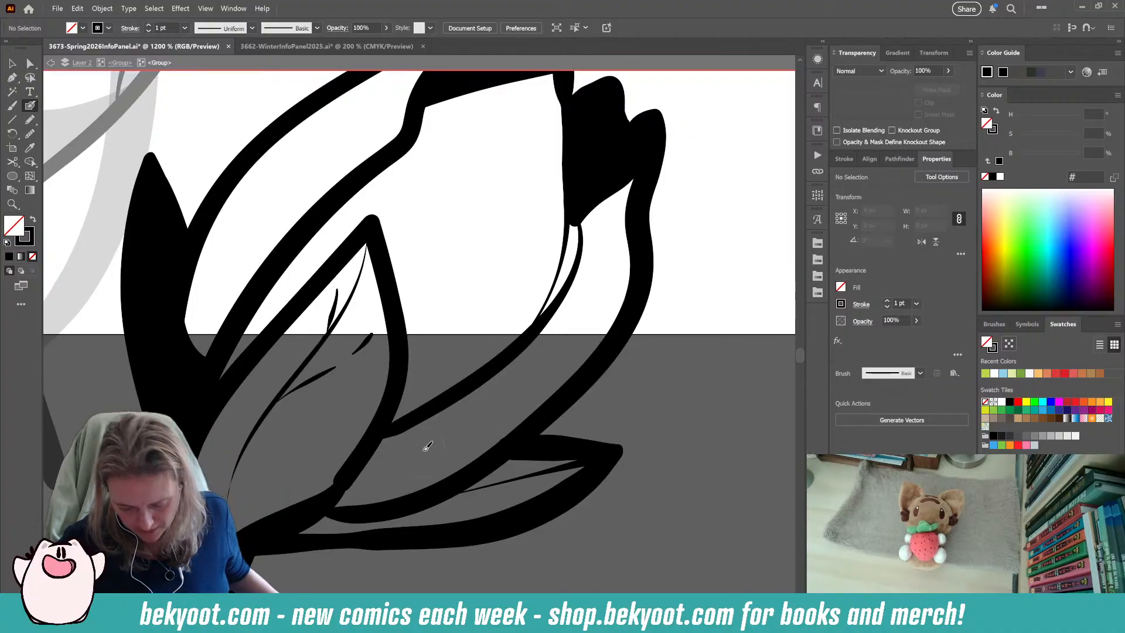
{"action": "key", "text": "ctrl+a"}
{"action": "scroll", "coordinate": [489, 438], "scroll_direction": "down", "scroll_amount": 8}
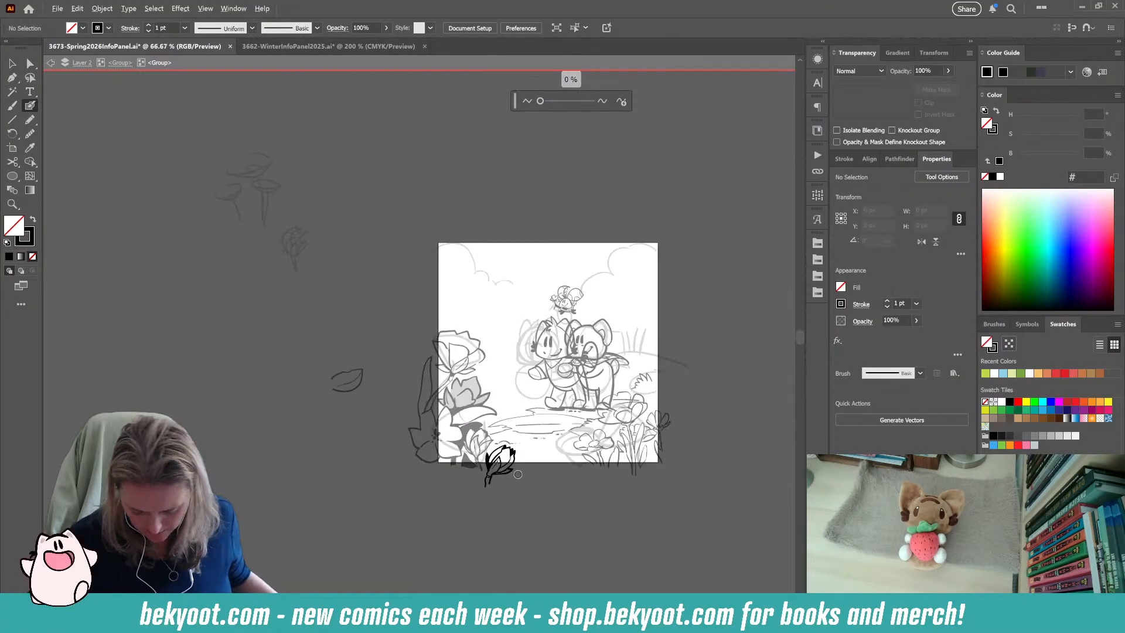
{"action": "left_click_drag", "start_coordinate": [499, 502], "coordinate": [460, 498]}
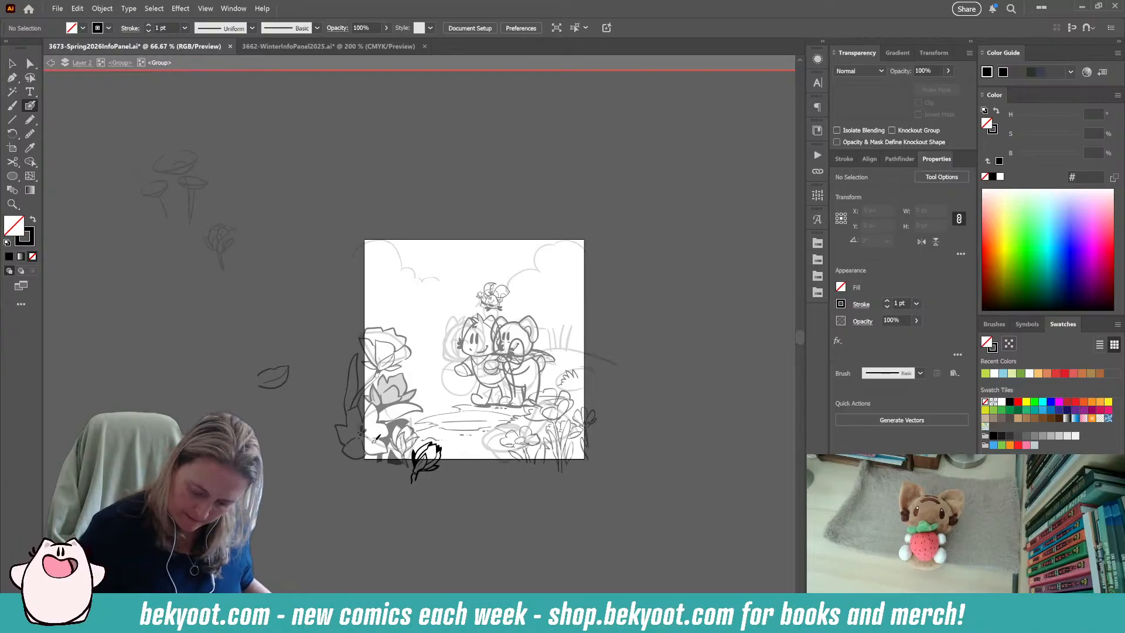
{"action": "left_click", "coordinate": [120, 63]}
Isolate the caped bear's group, trace its whole silhouette as a white-filled Pencil shape without stroke, and place it behind the line art.
{"action": "left_click_drag", "start_coordinate": [510, 490], "coordinate": [394, 455]}
{"action": "scroll", "coordinate": [345, 340], "scroll_direction": "up", "scroll_amount": 2}
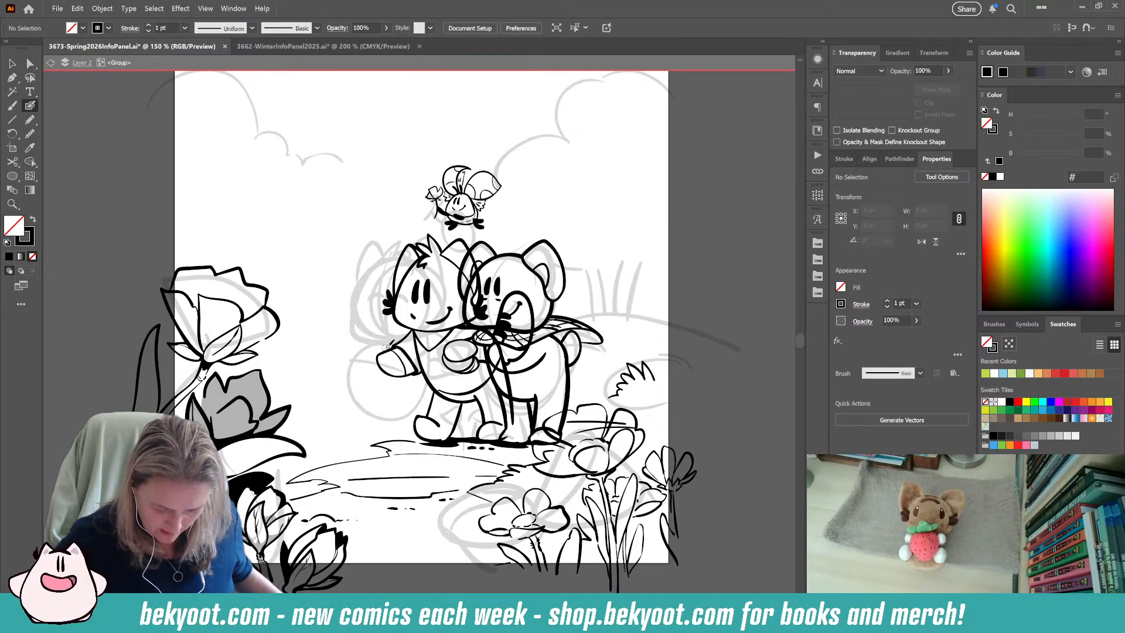
{"action": "key", "text": "v"}
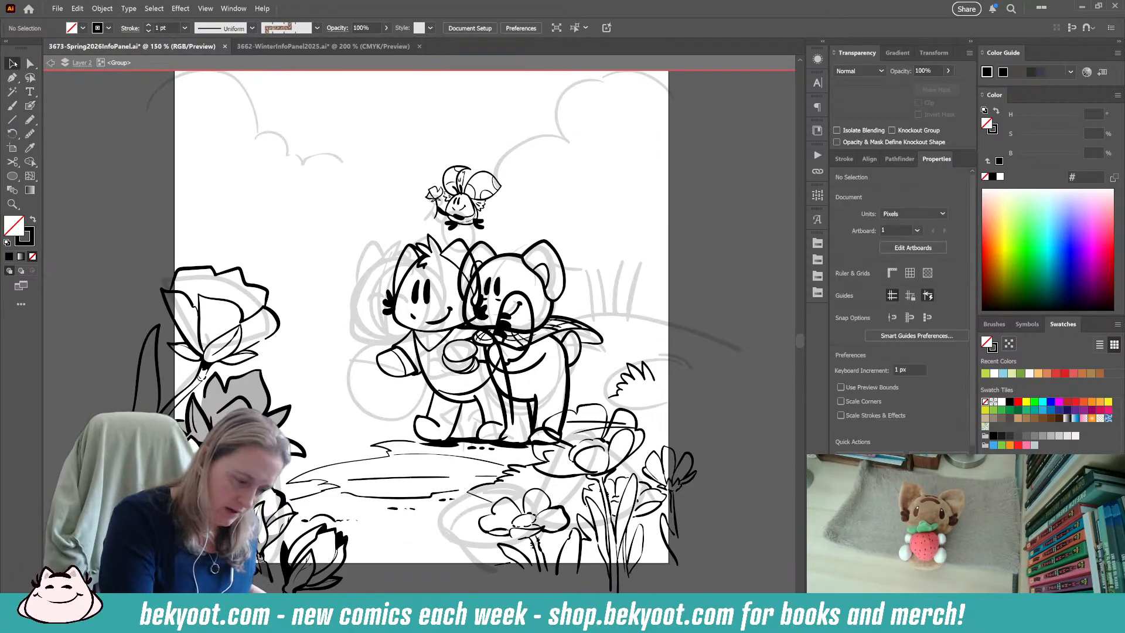
{"action": "double_click", "coordinate": [510, 308]}
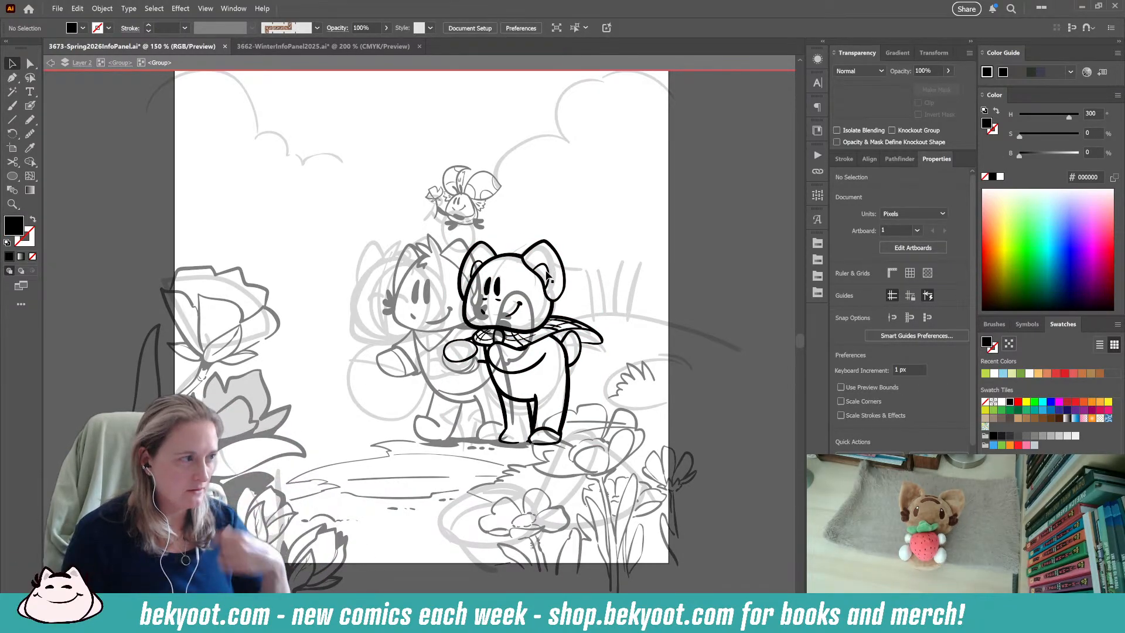
{"action": "key", "text": "n"}
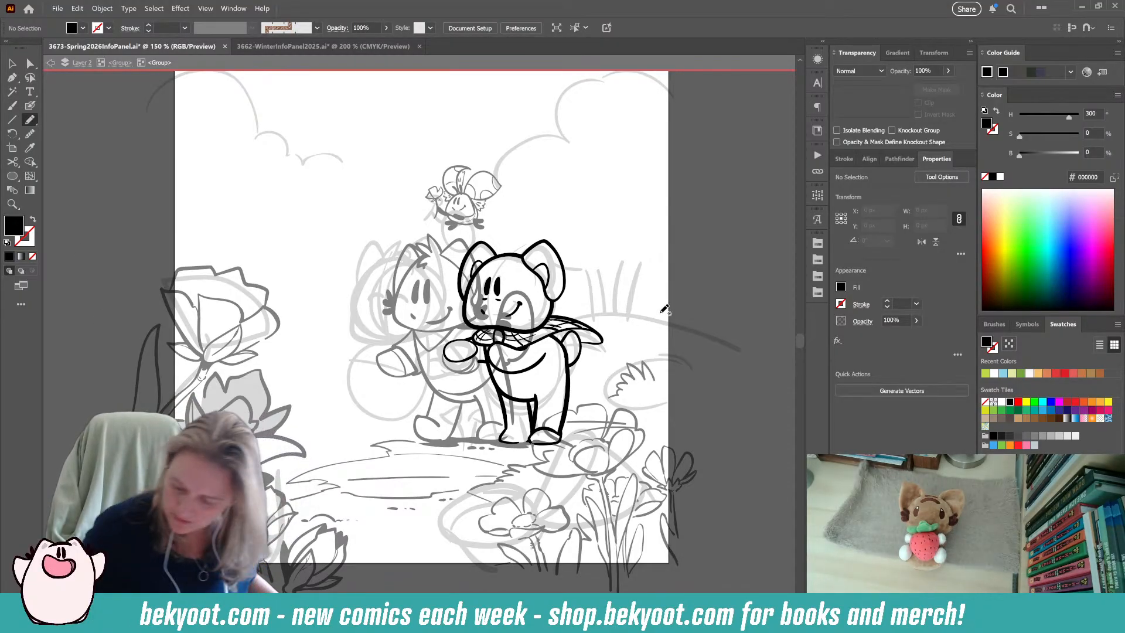
{"action": "left_click", "coordinate": [817, 243]}
{"action": "left_click", "coordinate": [678, 269]}
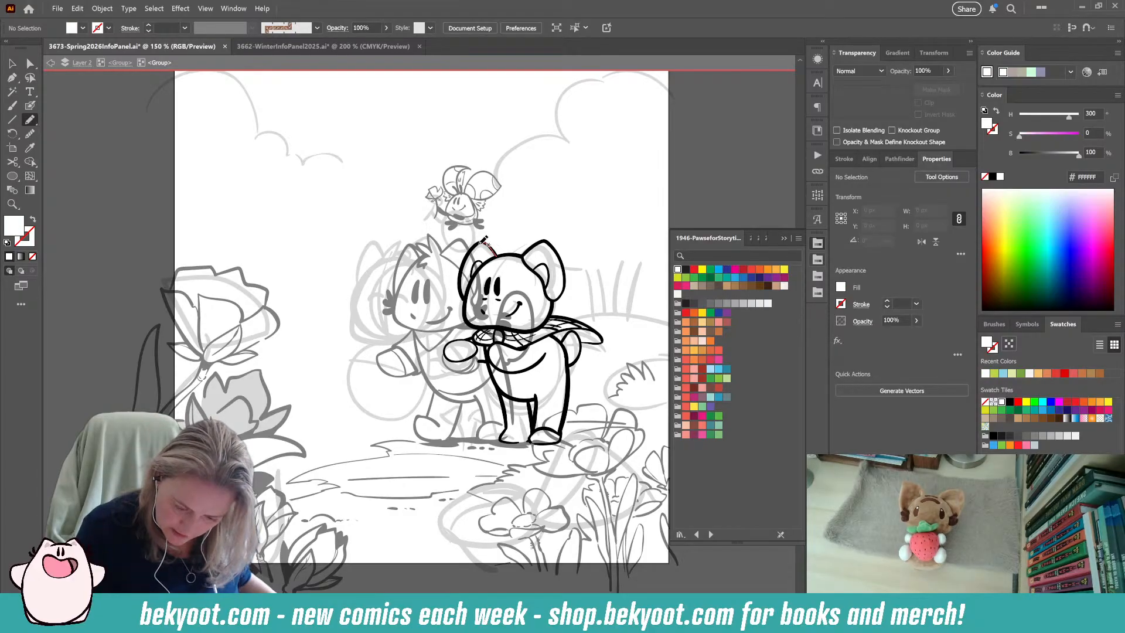
{"action": "mouse_move", "coordinate": [472, 254]}
{"action": "left_mouse_down"}
{"action": "mouse_move", "coordinate": [464, 279]}
{"action": "mouse_move", "coordinate": [485, 332]}
{"action": "mouse_move", "coordinate": [459, 337]}
{"action": "mouse_move", "coordinate": [454, 360]}
{"action": "mouse_move", "coordinate": [484, 358]}
{"action": "mouse_move", "coordinate": [515, 440]}
{"action": "mouse_move", "coordinate": [535, 435]}
{"action": "mouse_move", "coordinate": [533, 400]}
{"action": "mouse_move", "coordinate": [534, 443]}
{"action": "mouse_move", "coordinate": [554, 444]}
{"action": "mouse_move", "coordinate": [568, 433]}
{"action": "mouse_move", "coordinate": [574, 361]}
{"action": "mouse_move", "coordinate": [602, 343]}
{"action": "mouse_move", "coordinate": [586, 320]}
{"action": "mouse_move", "coordinate": [554, 311]}
{"action": "mouse_move", "coordinate": [564, 257]}
{"action": "mouse_move", "coordinate": [551, 241]}
{"action": "mouse_move", "coordinate": [496, 253]}
{"action": "left_mouse_up"}
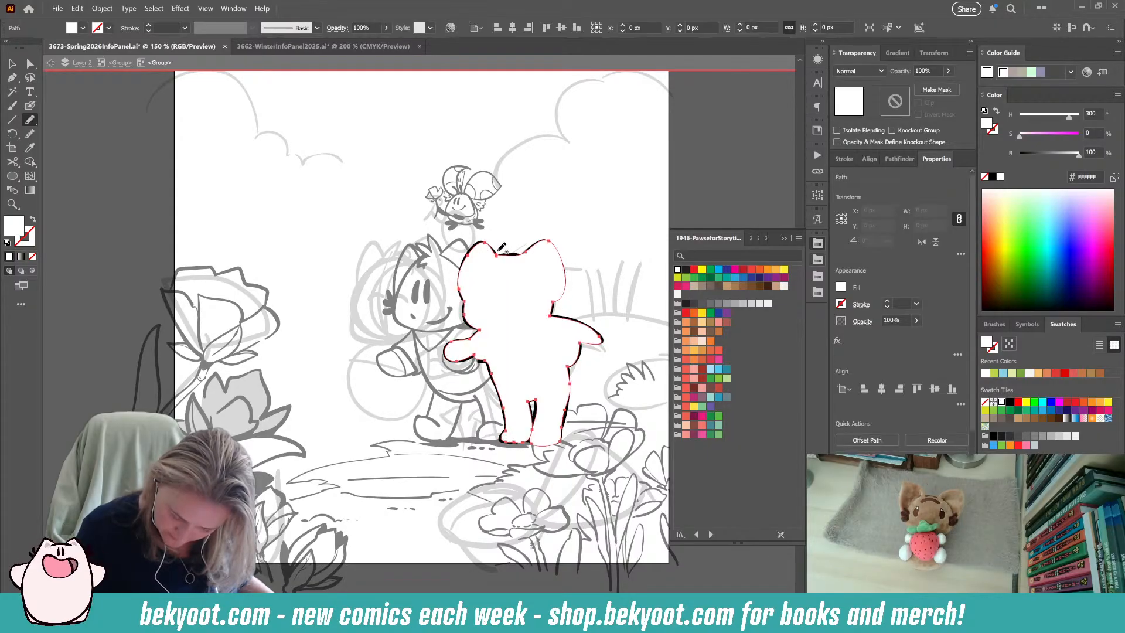
{"action": "key", "text": "ctrl+["}
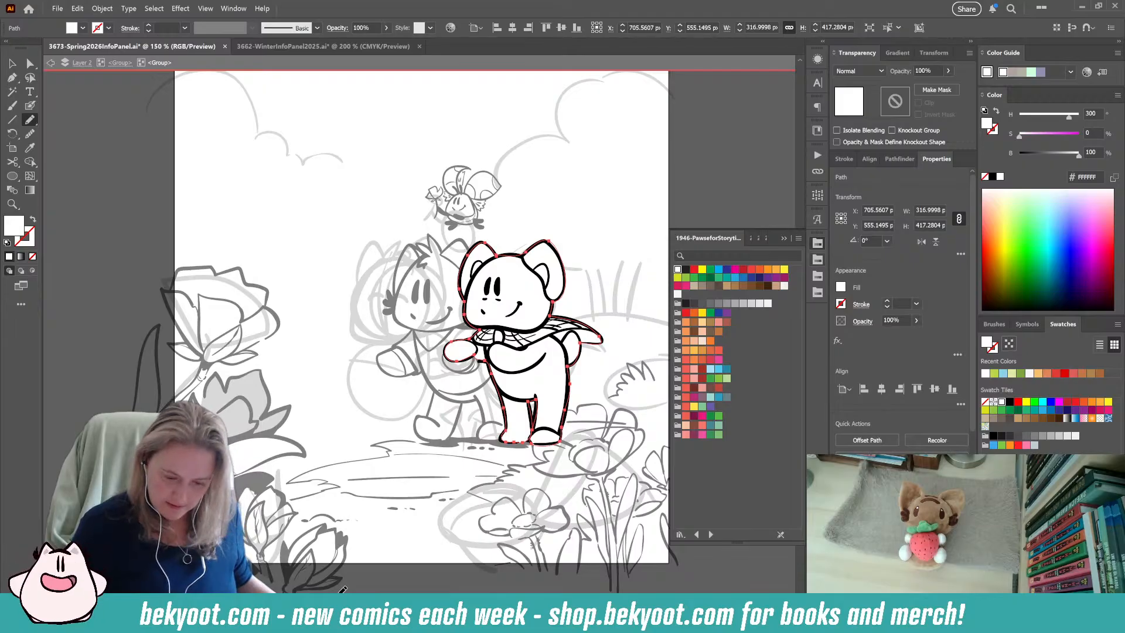
Return to the parent group and send the whiskered character with the hair tuft behind the caped bear.
{"action": "left_click", "coordinate": [120, 63]}
{"action": "key", "text": "v"}
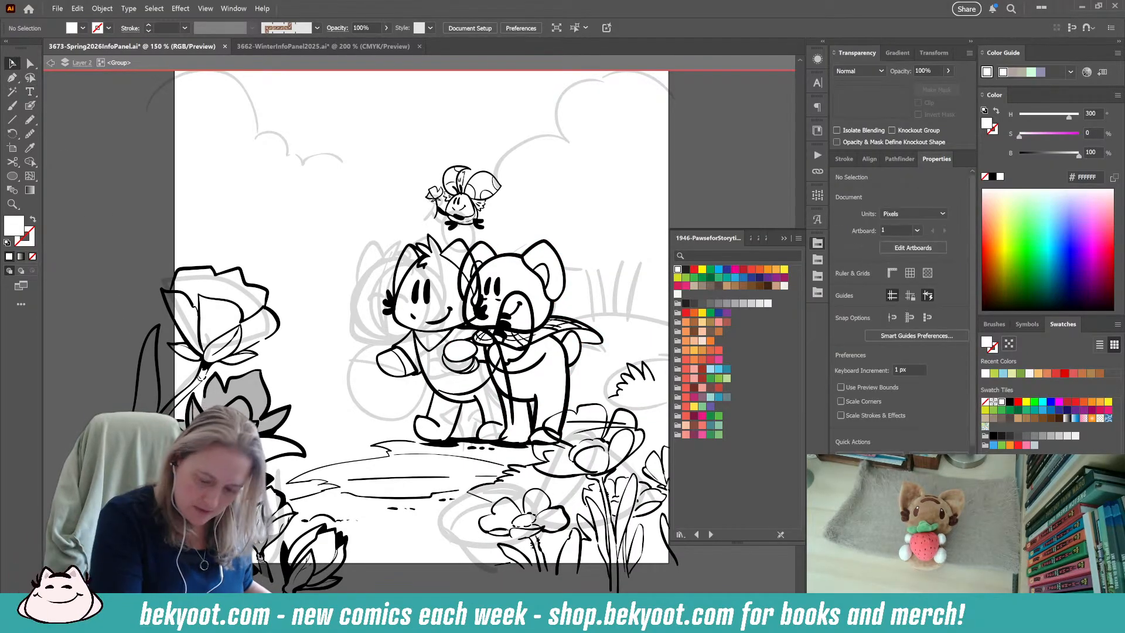
{"action": "left_click", "coordinate": [436, 333]}
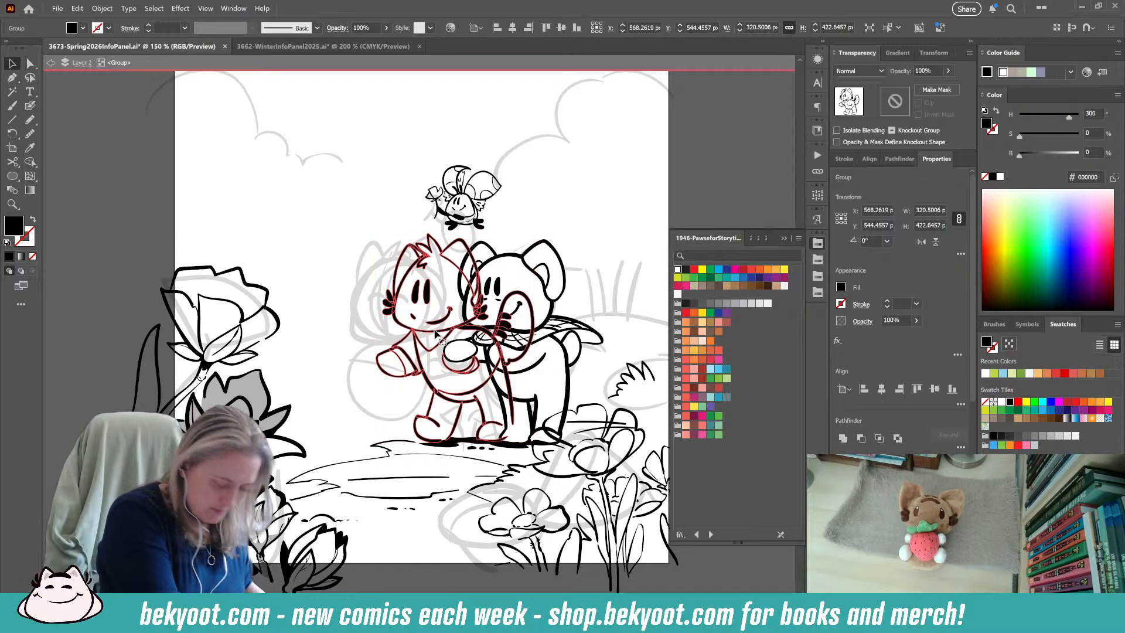
{"action": "key", "text": "ctrl+shift+a"}
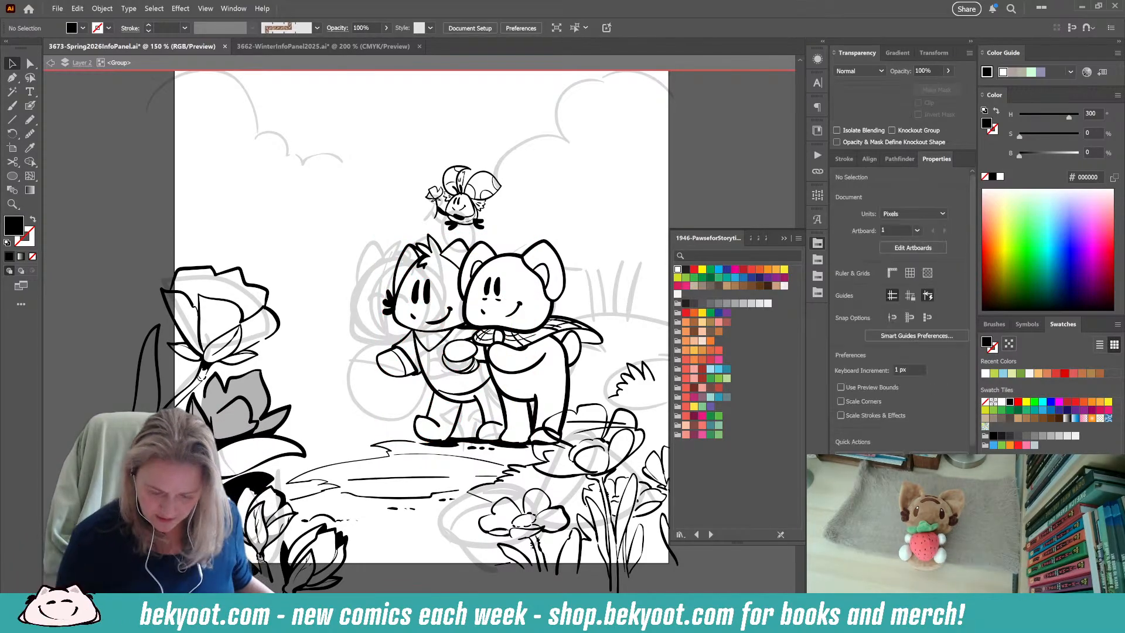
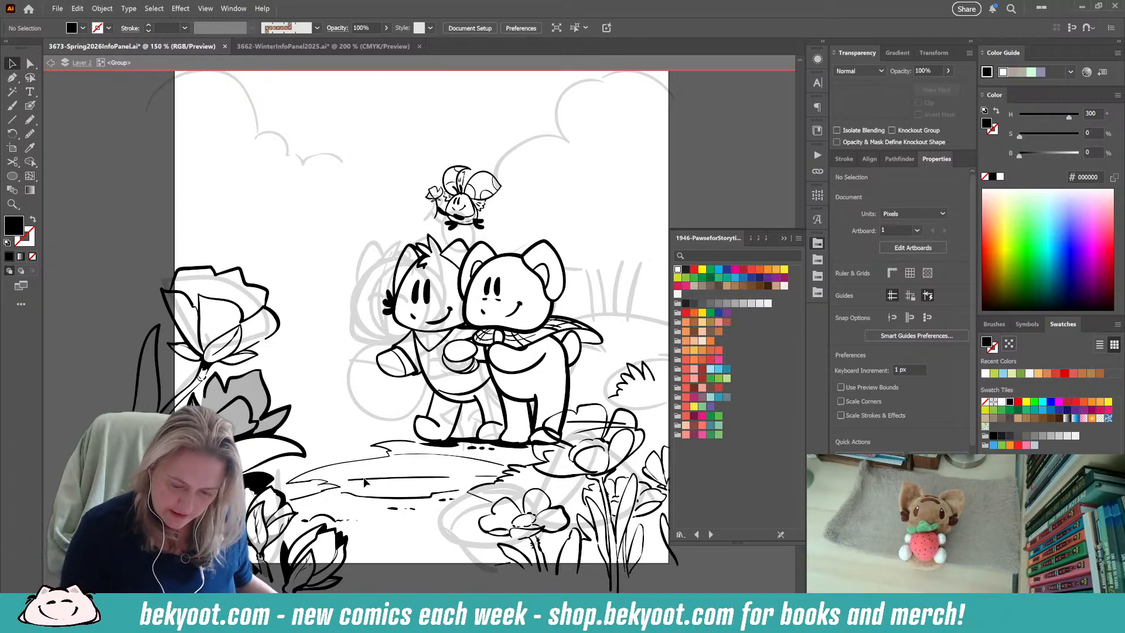
Ink the hill's contour line with short grass marks behind the caped bear's cape, running towards the artboard's edge, using the Blob Brush.
{"action": "key", "text": "shift+b"}
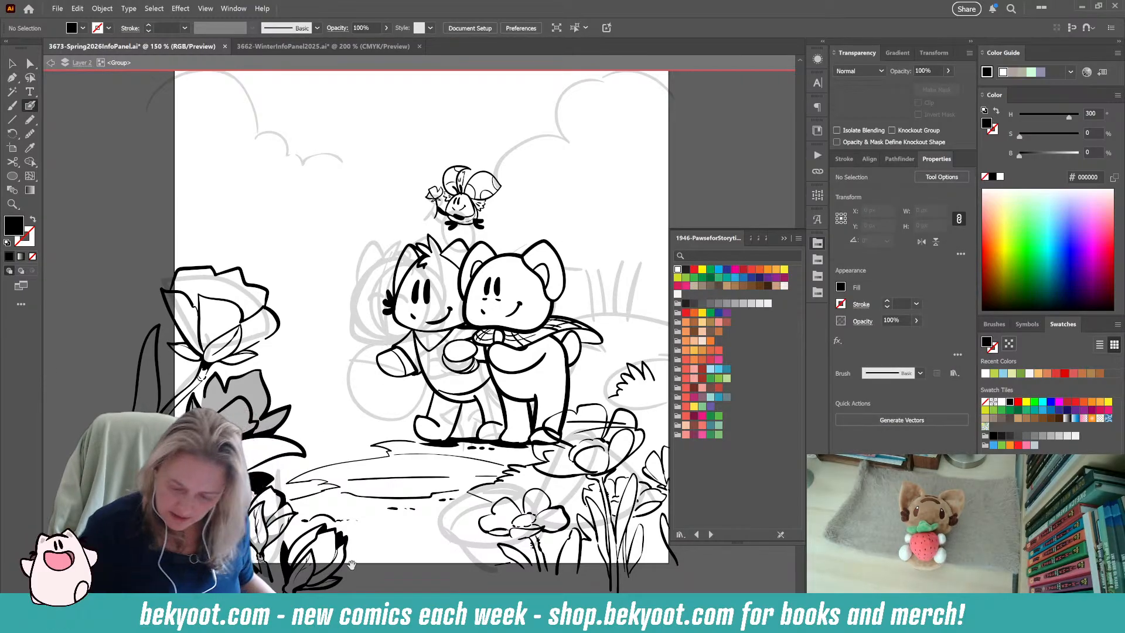
{"action": "left_click_drag", "start_coordinate": [392, 547], "coordinate": [316, 531]}
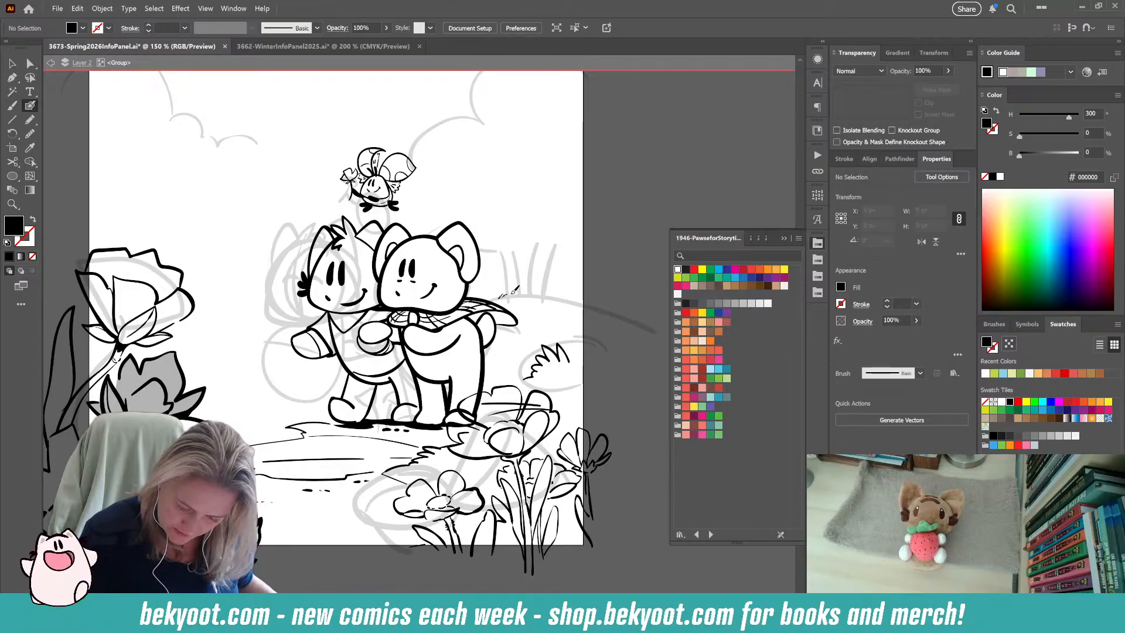
{"action": "left_click_drag", "start_coordinate": [524, 292], "coordinate": [591, 311]}
Ink a matching hill contour with jagged grass tufts and small dashes between the large flower and the whiskered character.
{"action": "left_click_drag", "start_coordinate": [337, 528], "coordinate": [432, 498]}
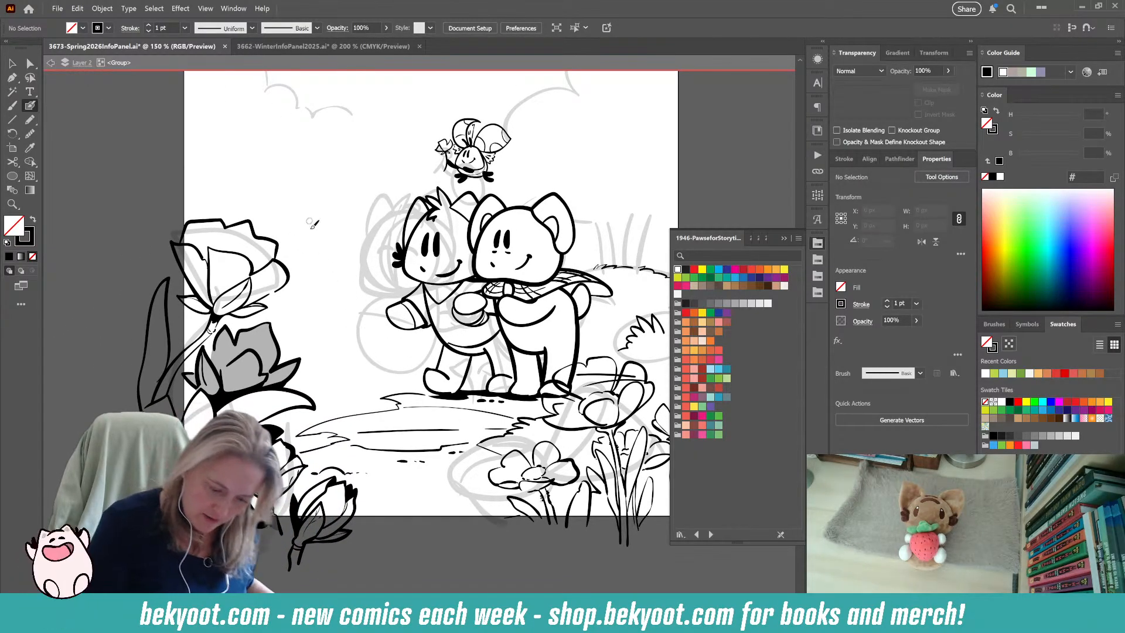
{"action": "left_click_drag", "start_coordinate": [300, 250], "coordinate": [308, 254]}
{"action": "right_click", "coordinate": [332, 250]}
{"action": "right_click", "coordinate": [327, 259]}
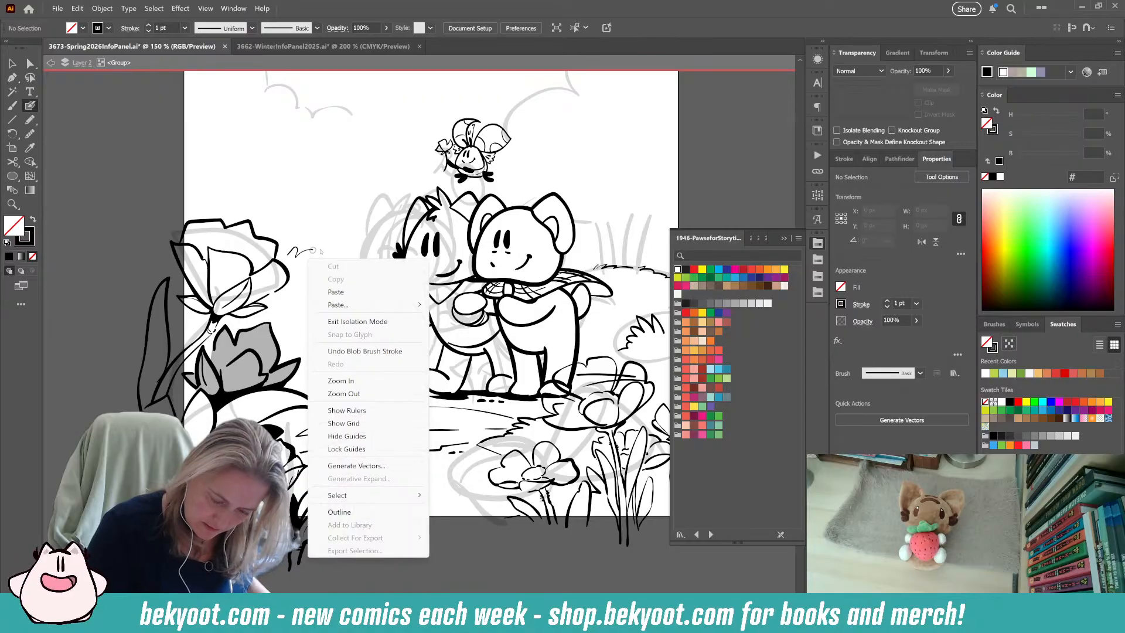
{"action": "left_click", "coordinate": [328, 221]}
{"action": "key", "text": "ctrl+z"}
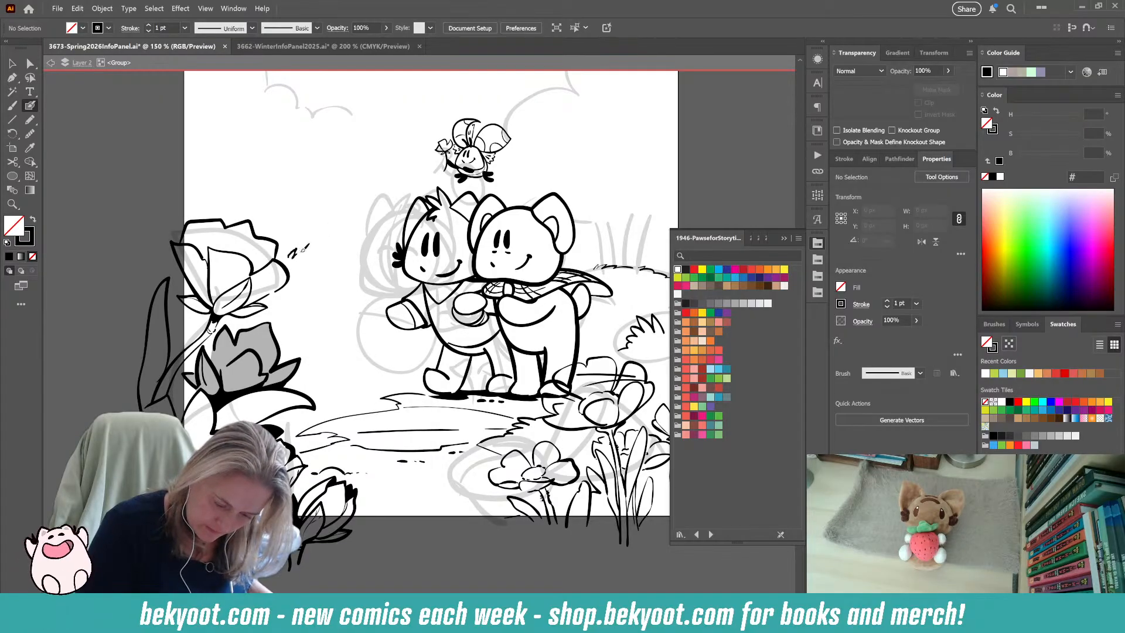
{"action": "left_click_drag", "start_coordinate": [321, 252], "coordinate": [347, 259]}
{"action": "left_click_drag", "start_coordinate": [352, 264], "coordinate": [358, 265]}
Sketch a rough round-bodied creature with small ears, wide-open mouth, raised arms, curled tail and a flower on its head beside the whiskered character.
{"action": "mouse_move", "coordinate": [460, 533]}
{"action": "left_mouse_down"}
{"action": "mouse_move", "coordinate": [425, 524]}
{"action": "mouse_move", "coordinate": [460, 522]}
{"action": "left_mouse_up"}
{"action": "mouse_move", "coordinate": [349, 408]}
{"action": "left_mouse_down"}
{"action": "mouse_move", "coordinate": [396, 321]}
{"action": "mouse_move", "coordinate": [356, 400]}
{"action": "mouse_move", "coordinate": [334, 397]}
{"action": "mouse_move", "coordinate": [325, 381]}
{"action": "mouse_move", "coordinate": [339, 379]}
{"action": "left_mouse_up"}
{"action": "mouse_move", "coordinate": [354, 316]}
{"action": "left_mouse_down"}
{"action": "mouse_move", "coordinate": [383, 313]}
{"action": "mouse_move", "coordinate": [363, 347]}
{"action": "mouse_move", "coordinate": [346, 316]}
{"action": "mouse_move", "coordinate": [363, 318]}
{"action": "mouse_move", "coordinate": [364, 301]}
{"action": "mouse_move", "coordinate": [351, 292]}
{"action": "mouse_move", "coordinate": [337, 313]}
{"action": "mouse_move", "coordinate": [377, 303]}
{"action": "mouse_move", "coordinate": [347, 248]}
{"action": "mouse_move", "coordinate": [346, 273]}
{"action": "mouse_move", "coordinate": [332, 277]}
{"action": "mouse_move", "coordinate": [353, 284]}
{"action": "mouse_move", "coordinate": [367, 253]}
{"action": "mouse_move", "coordinate": [351, 297]}
{"action": "left_mouse_up"}
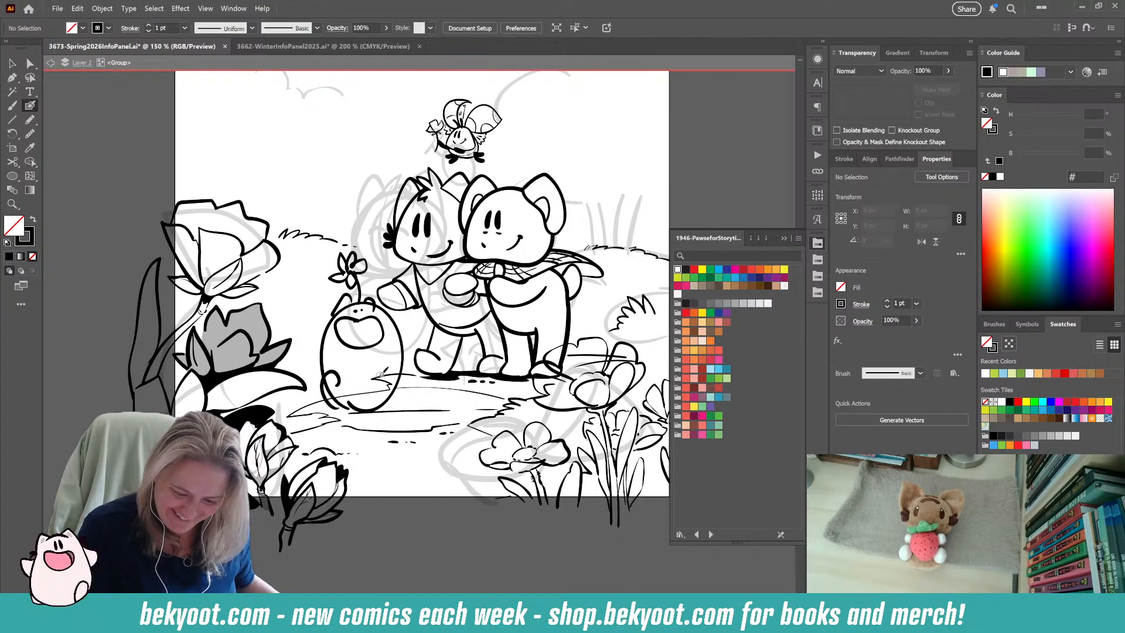
{"action": "mouse_move", "coordinate": [336, 317]}
{"action": "left_mouse_down"}
{"action": "mouse_move", "coordinate": [311, 349]}
{"action": "mouse_move", "coordinate": [321, 369]}
{"action": "left_mouse_up"}
{"action": "mouse_move", "coordinate": [386, 326]}
{"action": "left_mouse_down"}
{"action": "mouse_move", "coordinate": [413, 319]}
{"action": "mouse_move", "coordinate": [404, 358]}
{"action": "left_mouse_up"}
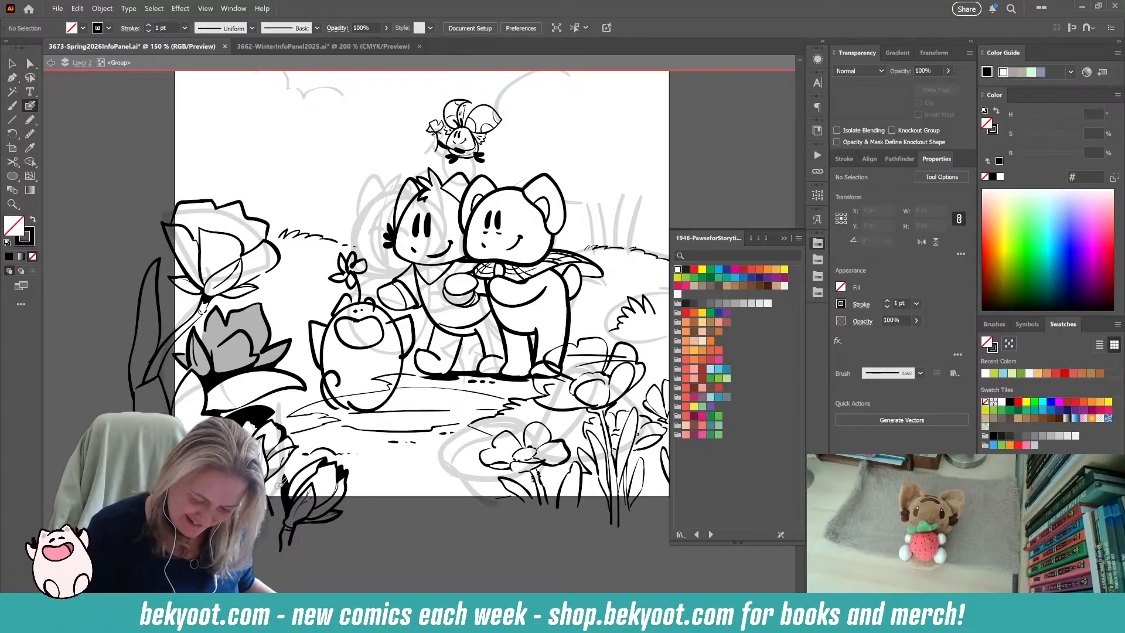
Group all strokes of the rough creature sketch and set the group's opacity to 30%.
{"action": "left_click", "coordinate": [11, 63]}
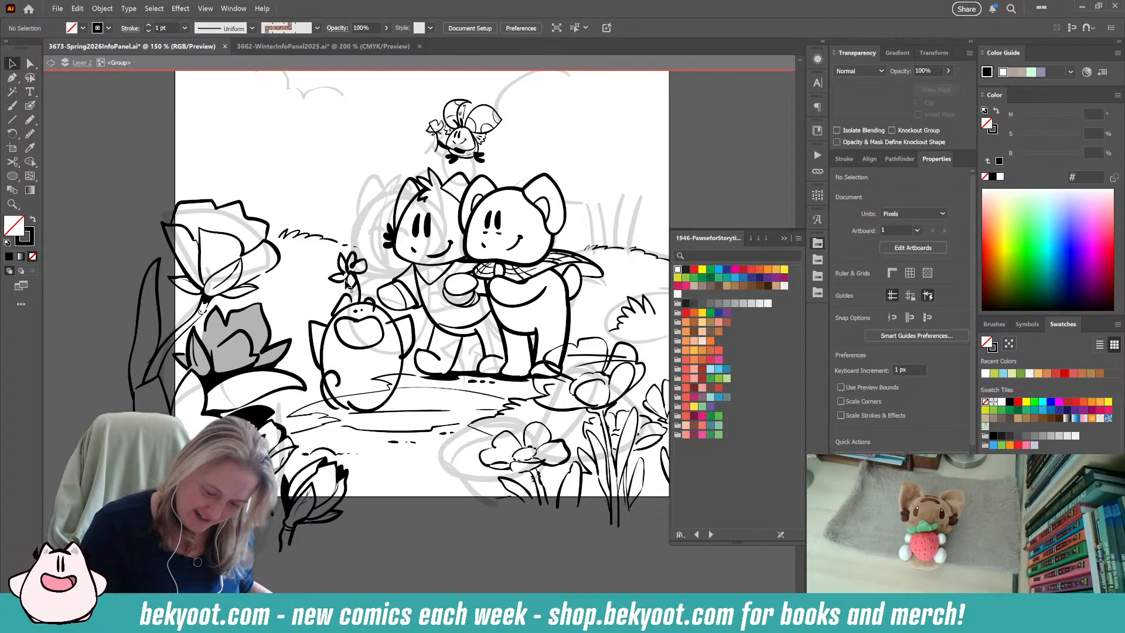
{"action": "left_click", "coordinate": [365, 303]}
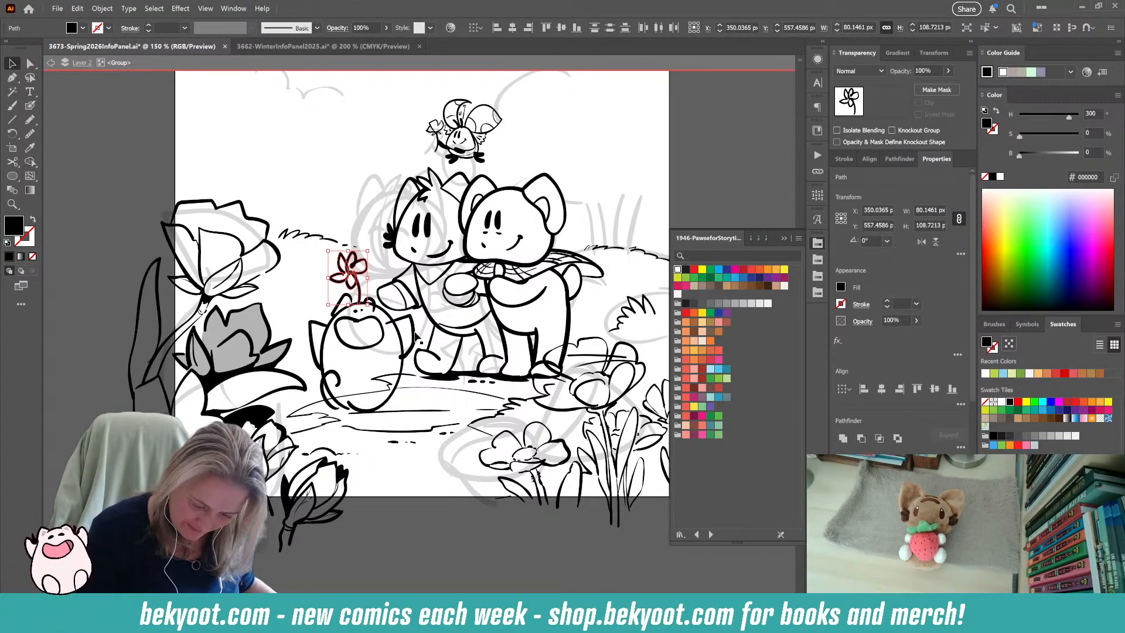
{"action": "left_click_drag", "start_coordinate": [305, 302], "coordinate": [336, 342]}
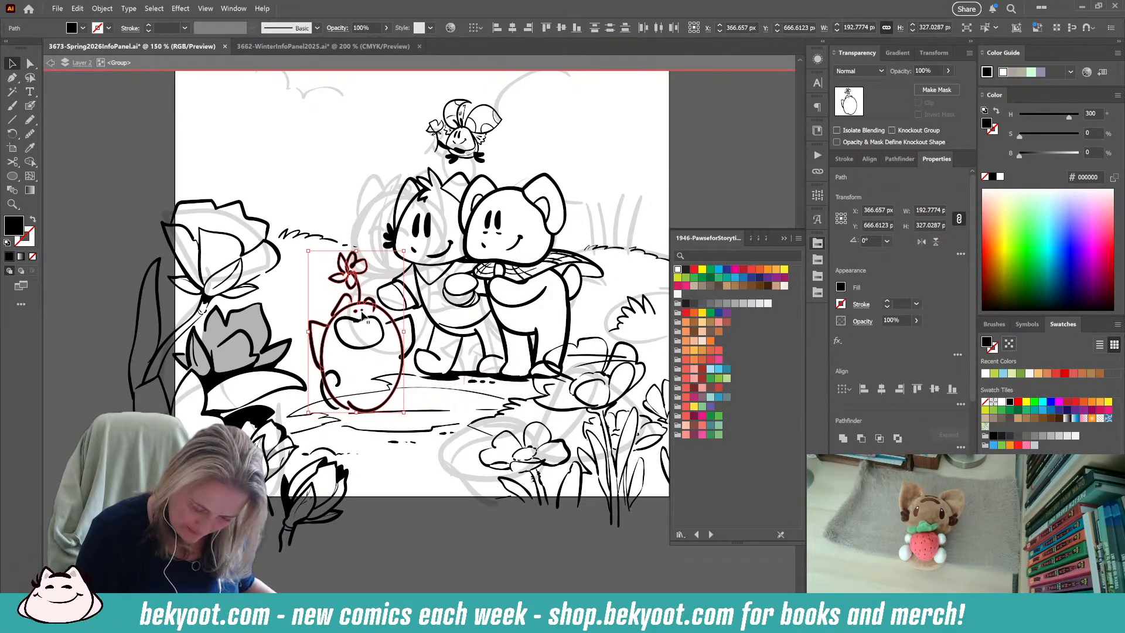
{"action": "left_click", "coordinate": [378, 348], "text": "shift"}
{"action": "left_click", "coordinate": [414, 343], "text": "shift"}
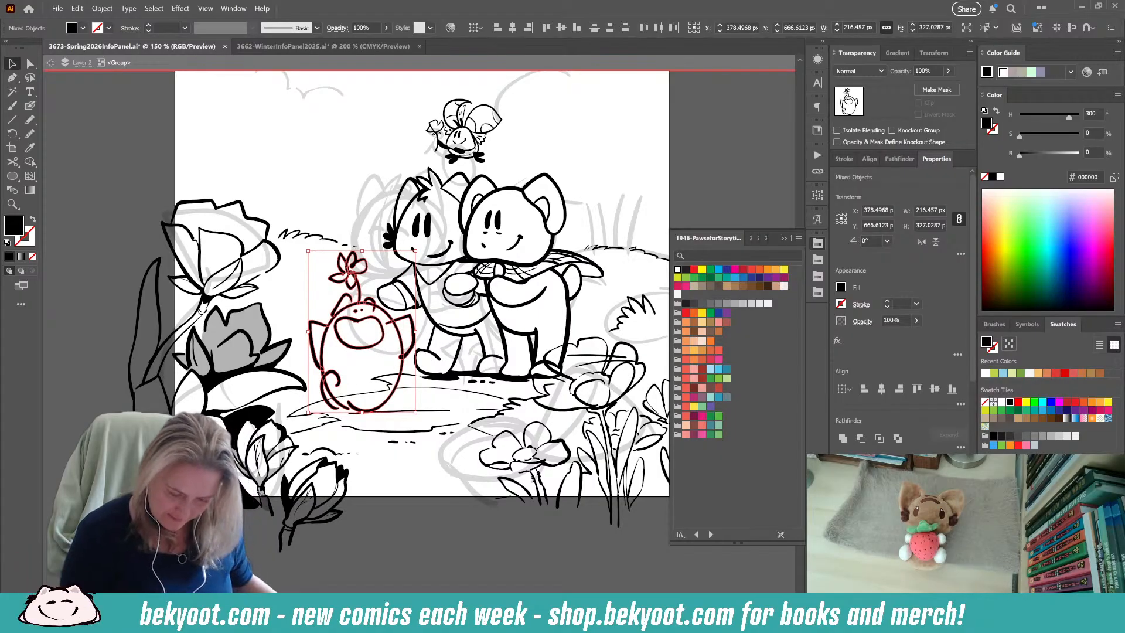
{"action": "key", "text": "a"}
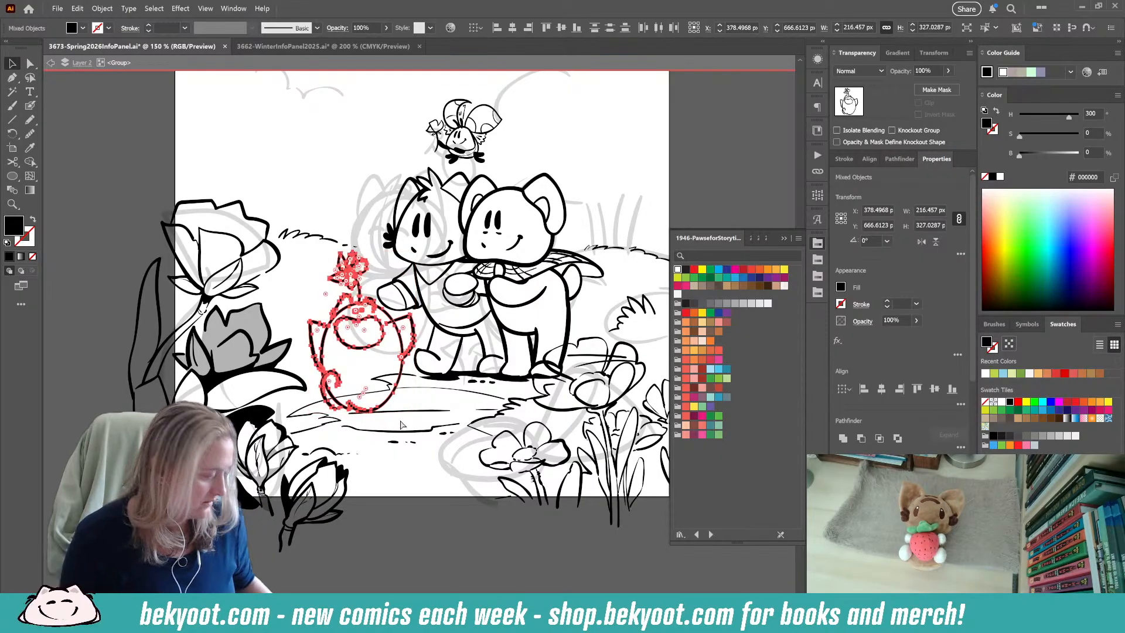
{"action": "key", "text": "ctrl+g"}
{"action": "key", "text": "v"}
{"action": "left_click_drag", "start_coordinate": [932, 71], "coordinate": [786, 133]}
{"action": "type", "text": "3"}
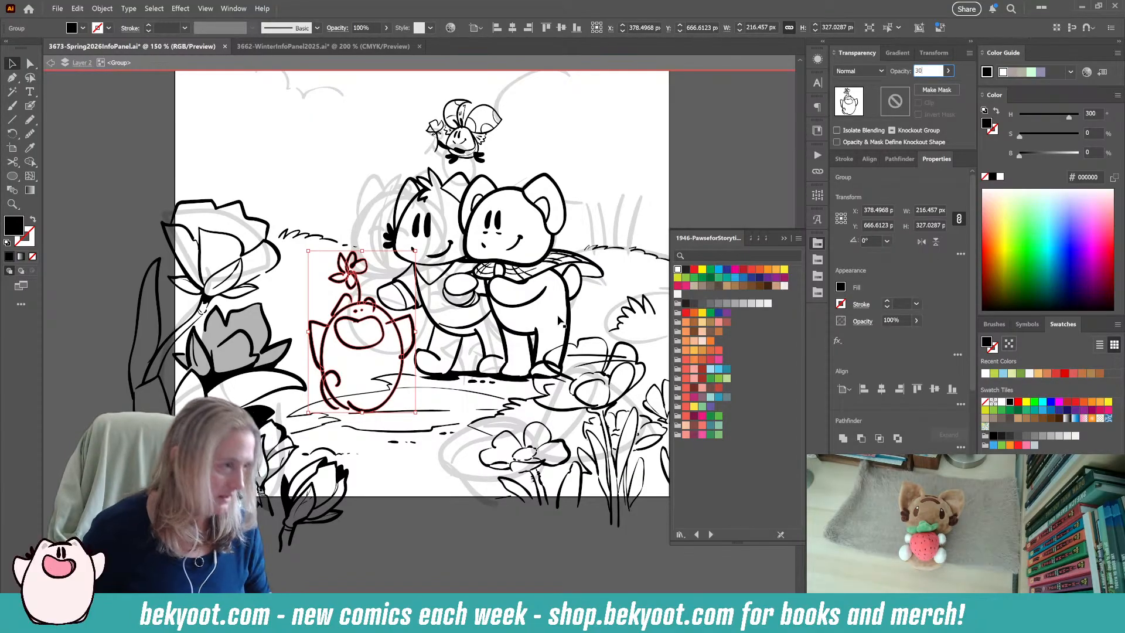
{"action": "type", "text": "0"}
{"action": "key", "text": "Return"}
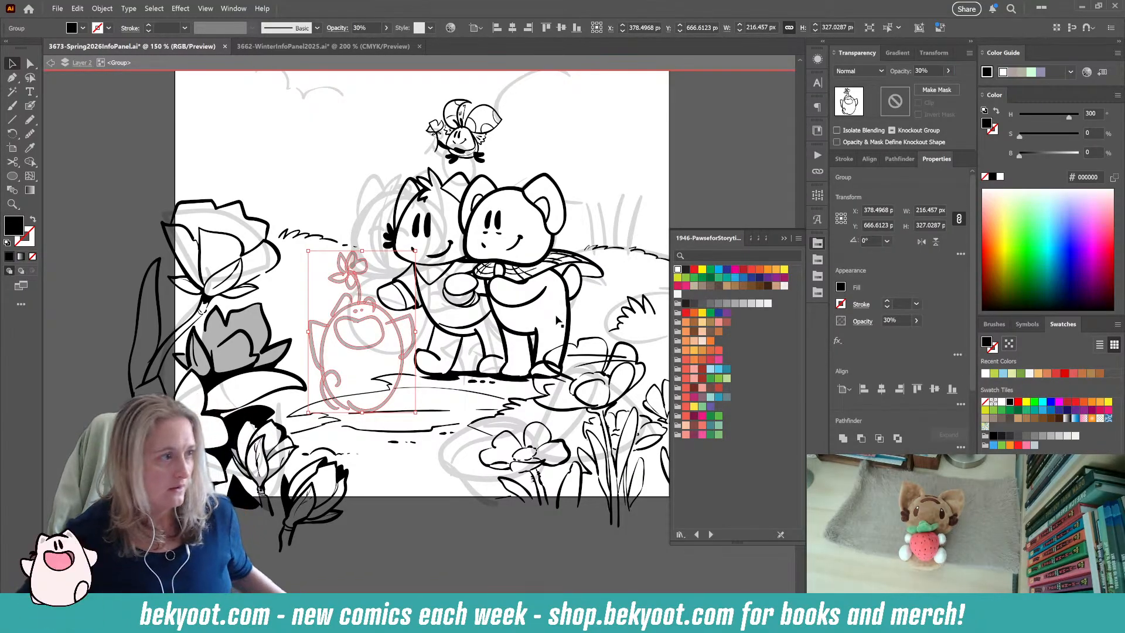
Ink the top of the creature's head and one pointed ear over the faded sketch, and isolate this line work as its own group.
{"action": "scroll", "coordinate": [380, 394], "scroll_direction": "up", "scroll_amount": 2}
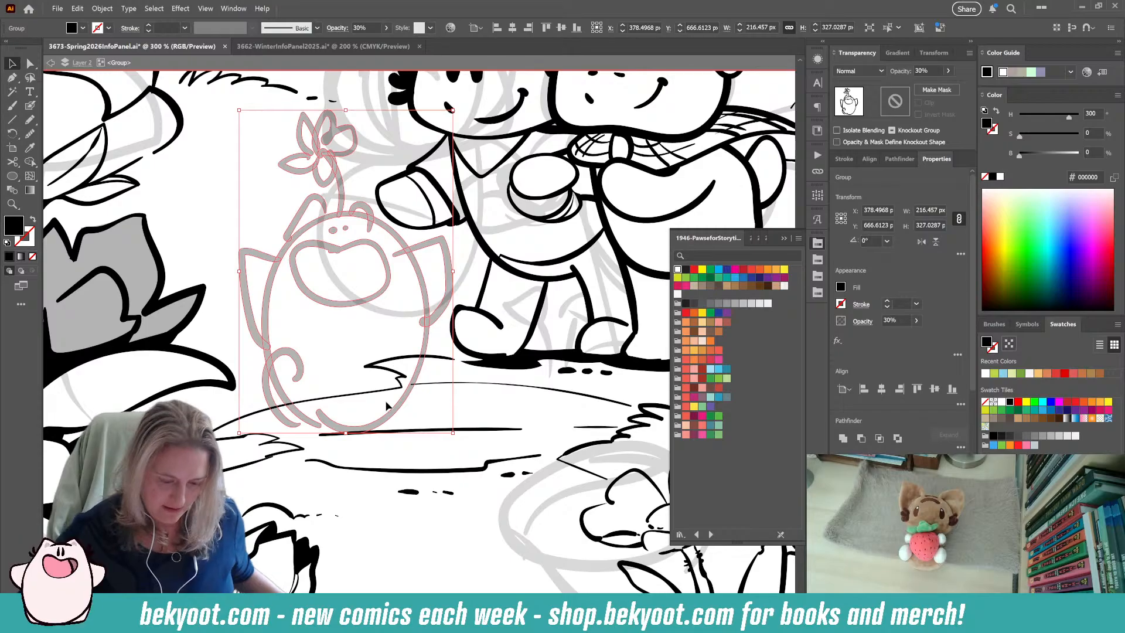
{"action": "key", "text": "space"}
{"action": "left_click_drag", "start_coordinate": [354, 494], "coordinate": [387, 538]}
{"action": "left_click", "coordinate": [30, 106]}
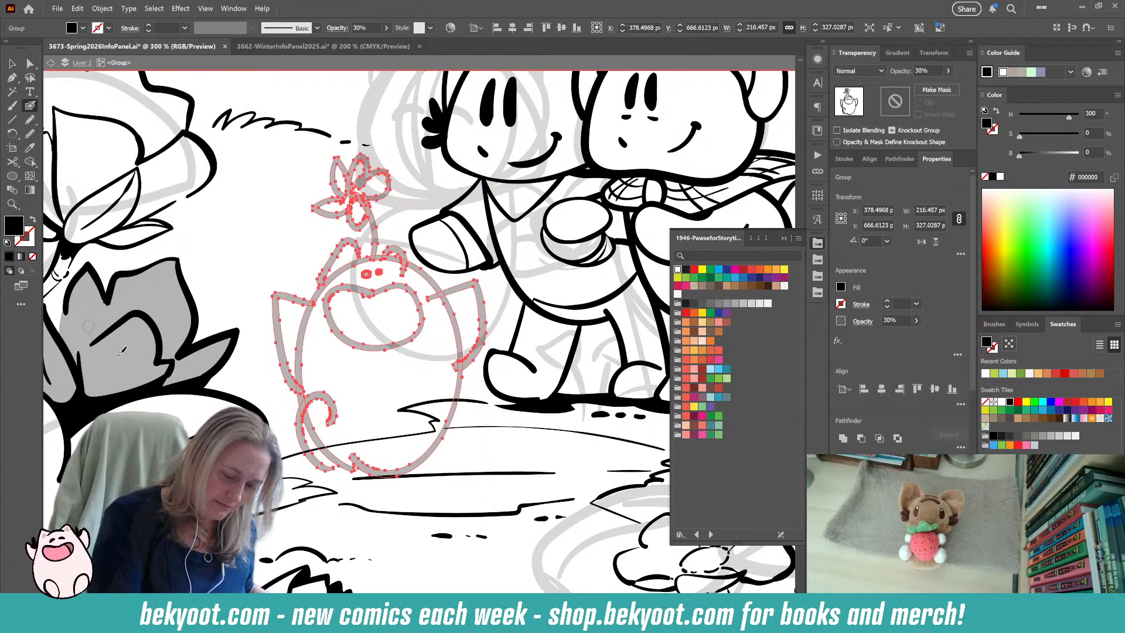
{"action": "key", "text": "ctrl+shift+a"}
{"action": "key", "text": "Return"}
{"action": "key", "text": "Return"}
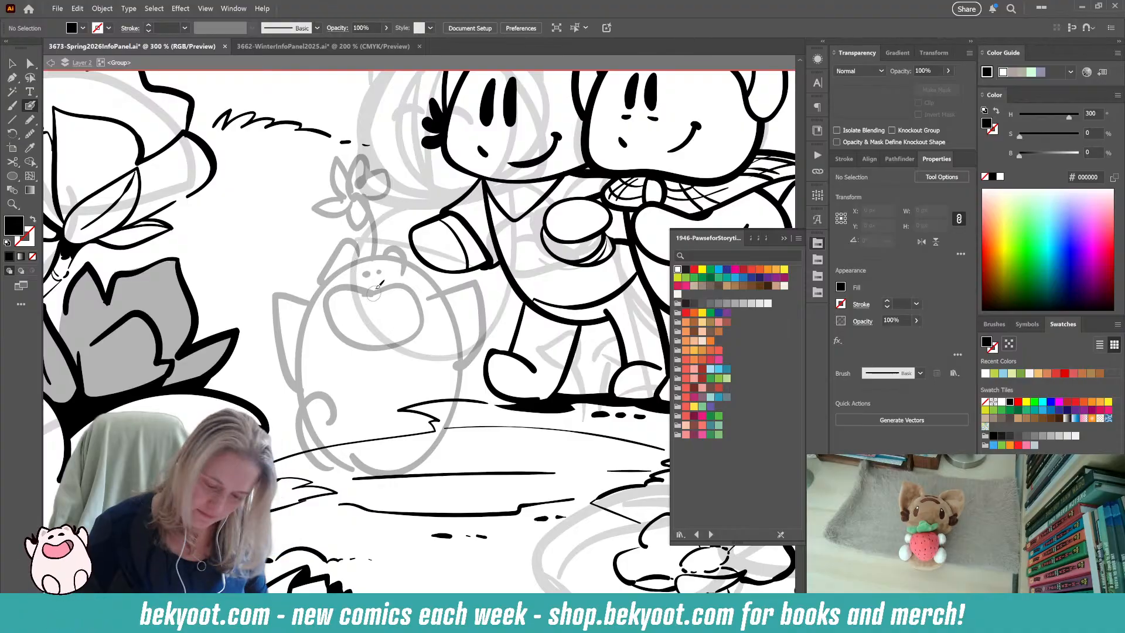
{"action": "left_click_drag", "start_coordinate": [348, 266], "coordinate": [408, 262]}
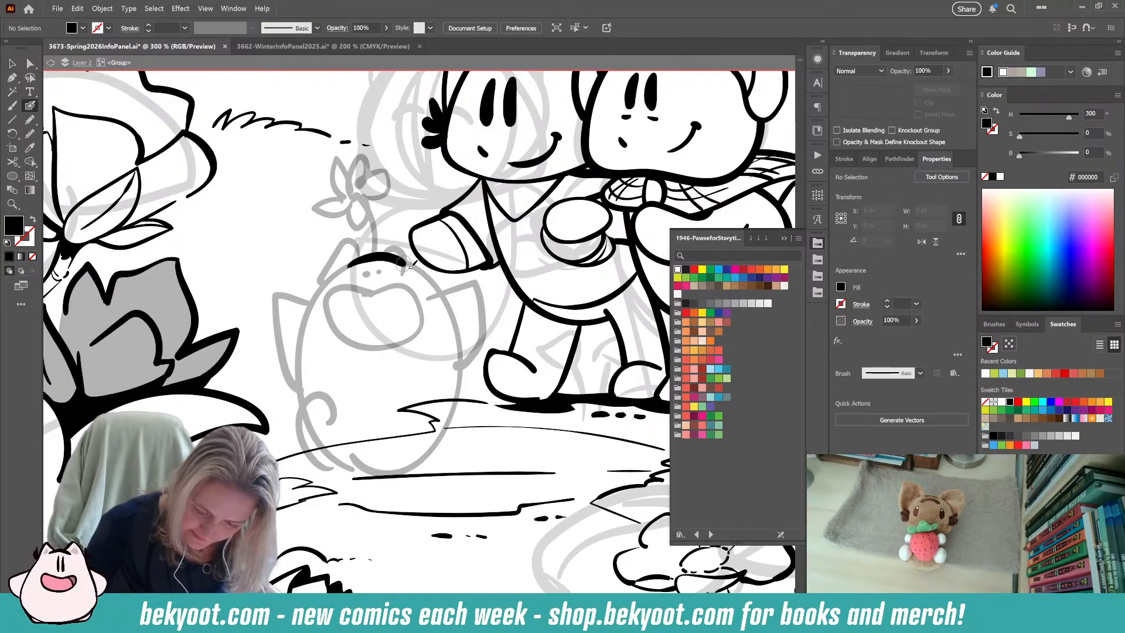
{"action": "key", "text": "ctrl+z"}
{"action": "mouse_move", "coordinate": [342, 271]}
{"action": "left_mouse_down"}
{"action": "mouse_move", "coordinate": [409, 241]}
{"action": "mouse_move", "coordinate": [424, 272]}
{"action": "left_mouse_up"}
{"action": "key", "text": "ctrl+g"}
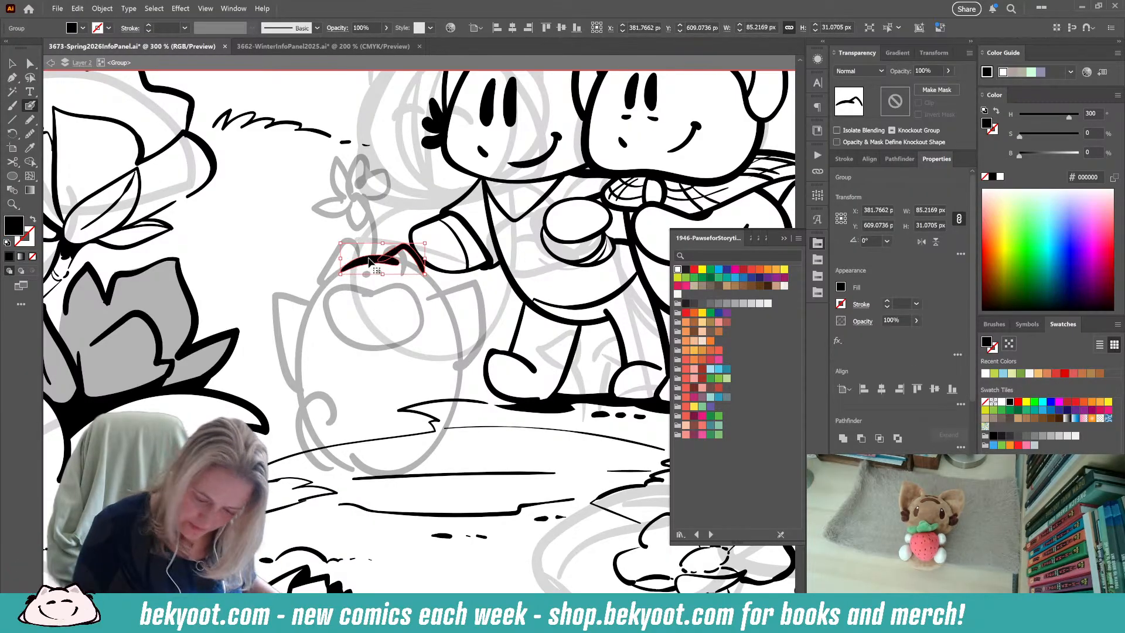
{"action": "double_click", "coordinate": [366, 265], "text": "ctrl"}
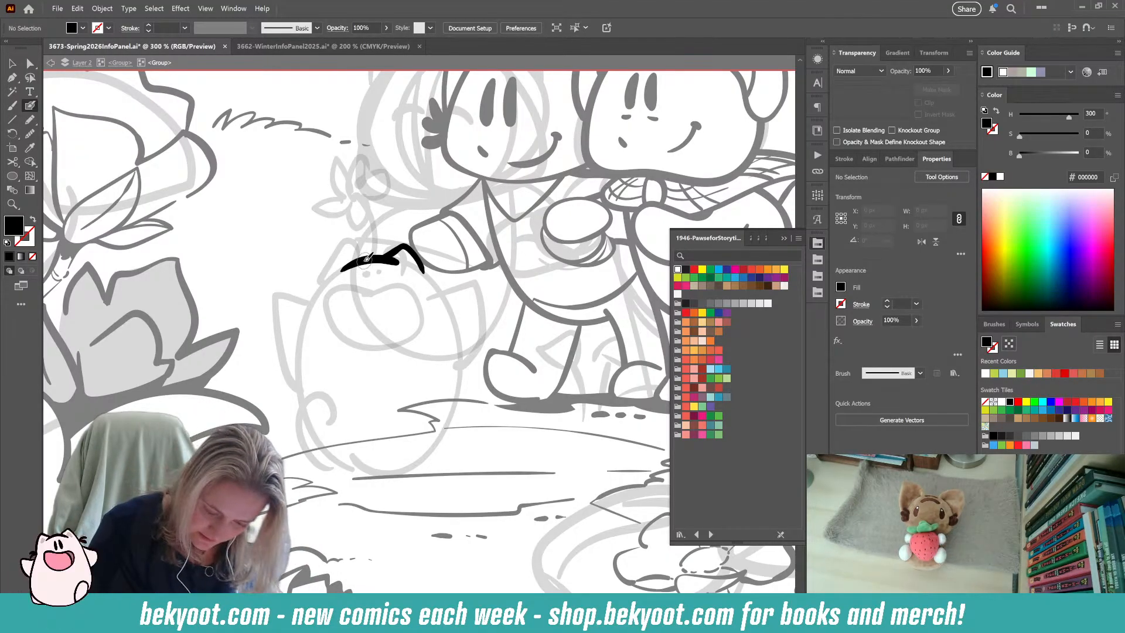
Ink the creature's other ear, two dot eyes and a large open mouth with a curved inner line.
{"action": "mouse_move", "coordinate": [343, 248]}
{"action": "left_mouse_down"}
{"action": "mouse_move", "coordinate": [319, 268]}
{"action": "mouse_move", "coordinate": [312, 303]}
{"action": "left_mouse_up"}
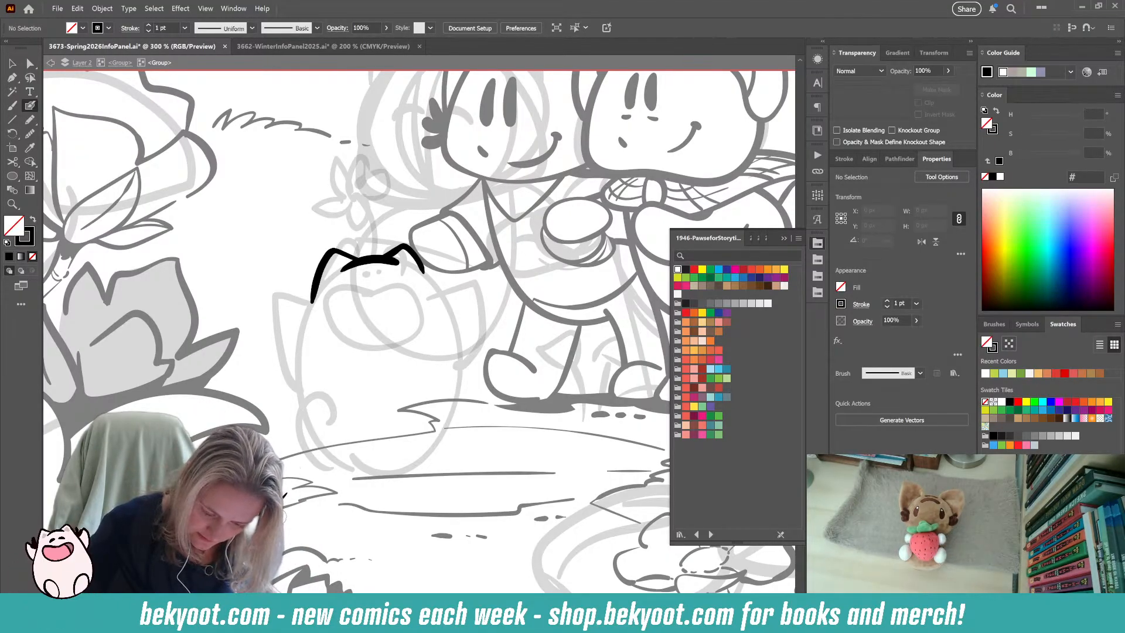
{"action": "left_click", "coordinate": [377, 271]}
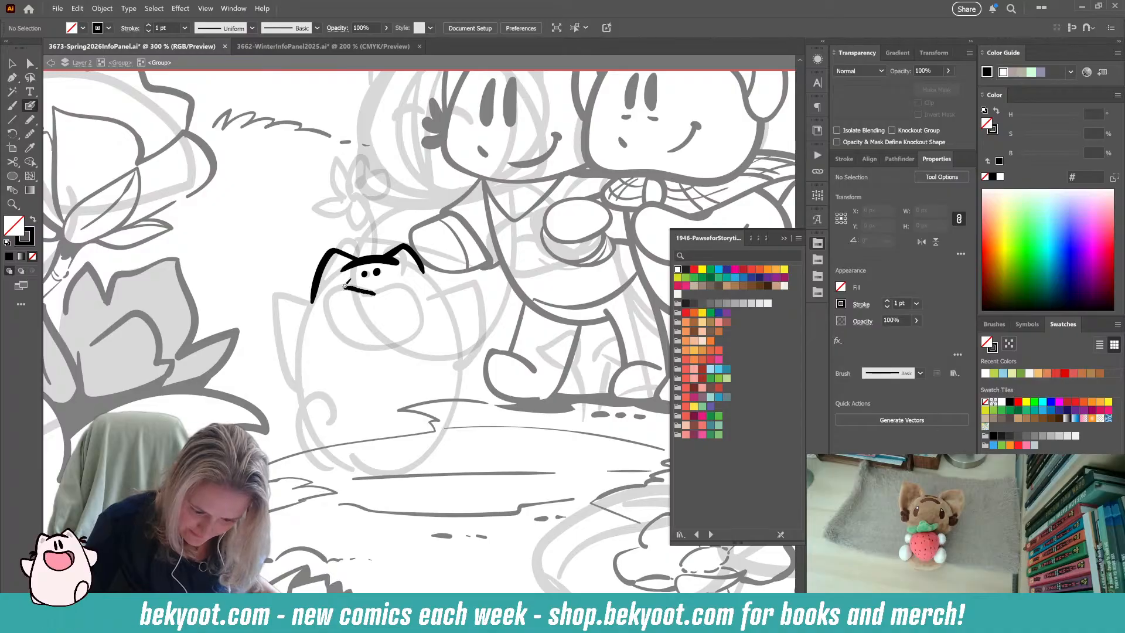
{"action": "mouse_move", "coordinate": [333, 324]}
{"action": "left_mouse_down"}
{"action": "mouse_move", "coordinate": [362, 344]}
{"action": "mouse_move", "coordinate": [402, 334]}
{"action": "mouse_move", "coordinate": [413, 280]}
{"action": "left_mouse_up"}
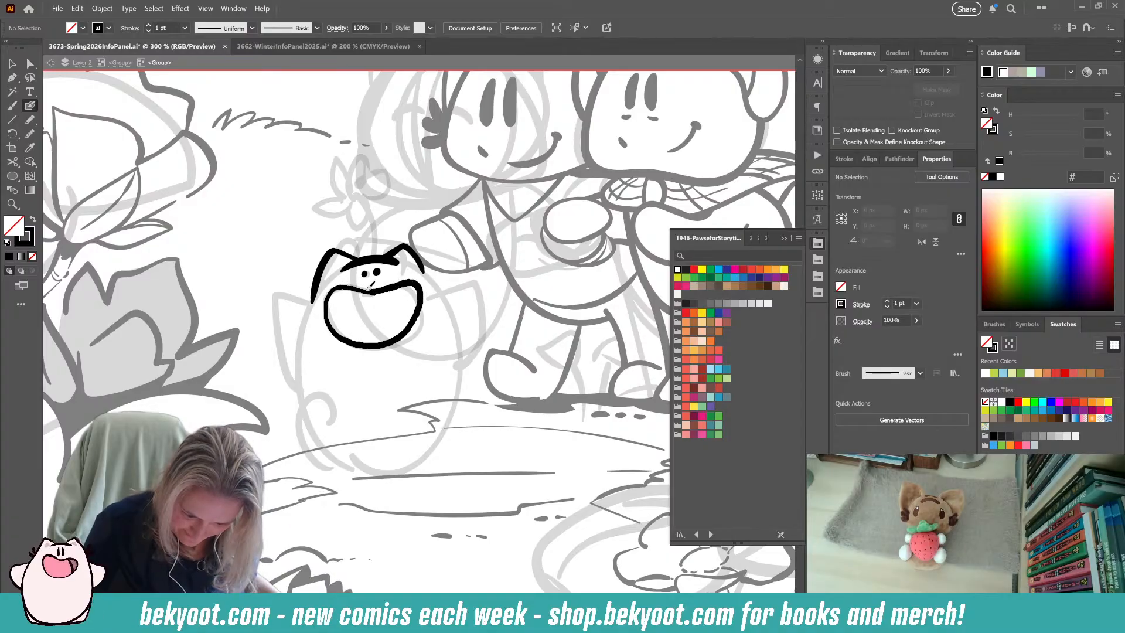
{"action": "key", "text": "ctrl+z"}
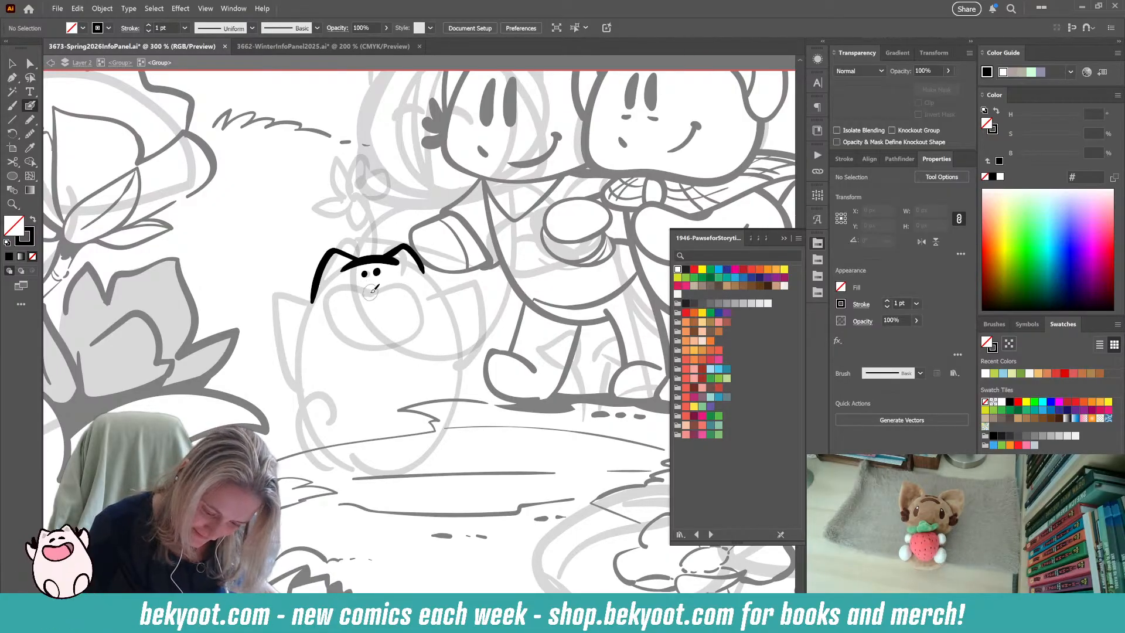
{"action": "mouse_move", "coordinate": [431, 305]}
{"action": "left_mouse_down"}
{"action": "mouse_move", "coordinate": [378, 349]}
{"action": "mouse_move", "coordinate": [341, 324]}
{"action": "mouse_move", "coordinate": [344, 293]}
{"action": "mouse_move", "coordinate": [395, 286]}
{"action": "left_mouse_up"}
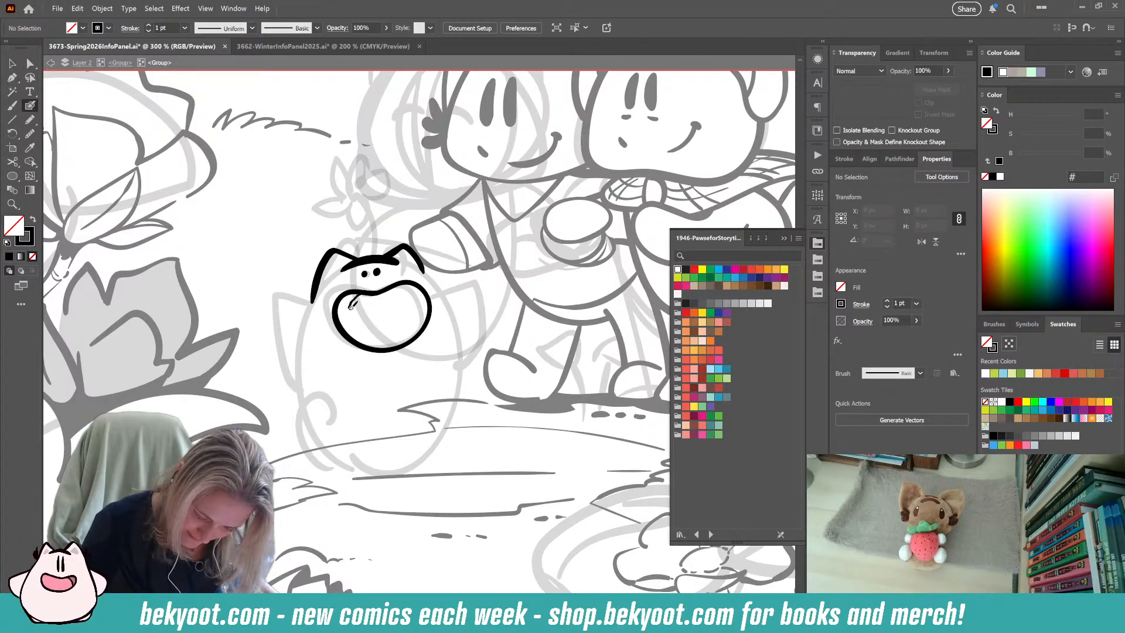
{"action": "left_click_drag", "start_coordinate": [350, 333], "coordinate": [353, 347]}
Ink a tuft of short, thick cheek-fur strokes on each side of the creature's head.
{"action": "left_click_drag", "start_coordinate": [312, 303], "coordinate": [313, 303]}
{"action": "mouse_move", "coordinate": [301, 283]}
{"action": "left_mouse_down"}
{"action": "mouse_move", "coordinate": [312, 305]}
{"action": "mouse_move", "coordinate": [296, 303]}
{"action": "left_mouse_up"}
{"action": "key", "text": "ctrl+z"}
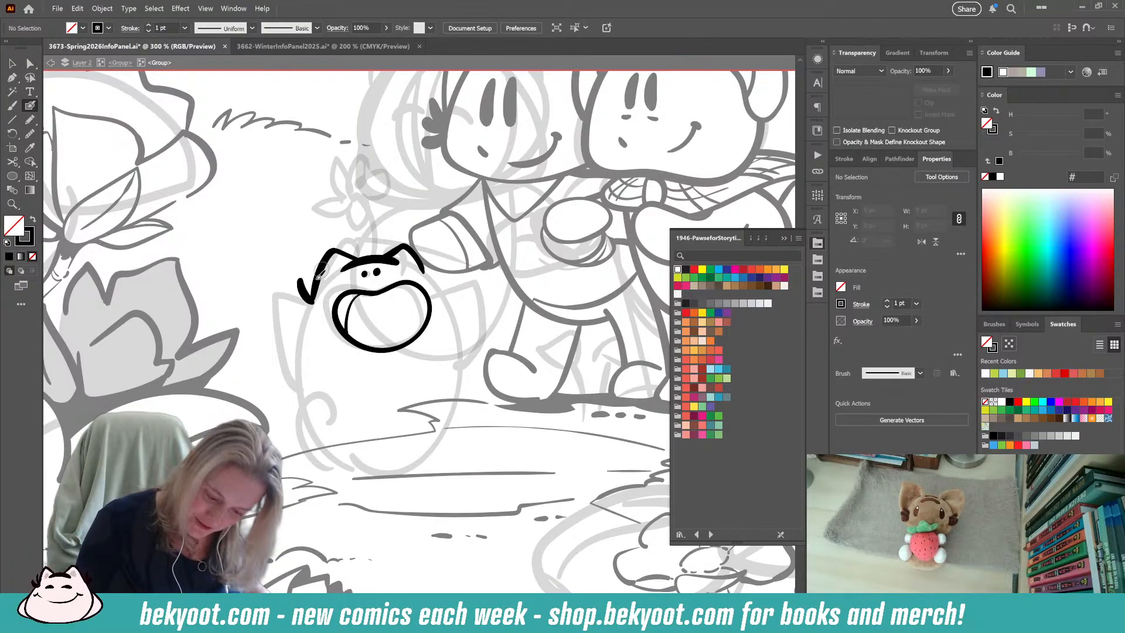
{"action": "mouse_move", "coordinate": [312, 302]}
{"action": "left_mouse_down"}
{"action": "mouse_move", "coordinate": [300, 265]}
{"action": "mouse_move", "coordinate": [286, 303]}
{"action": "left_mouse_up"}
{"action": "key", "text": "ctrl+z"}
{"action": "key", "text": "ctrl+z"}
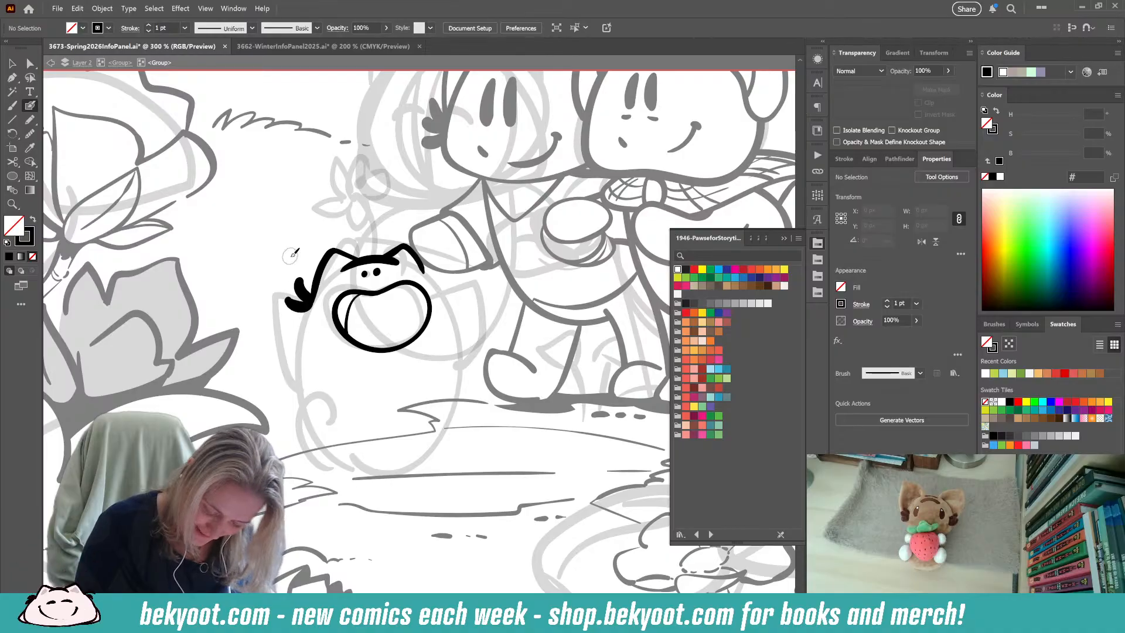
{"action": "key", "text": "ctrl+z"}
{"action": "key", "text": "ctrl+z"}
{"action": "left_click_drag", "start_coordinate": [426, 274], "coordinate": [445, 252]}
{"action": "key", "text": "ctrl+z"}
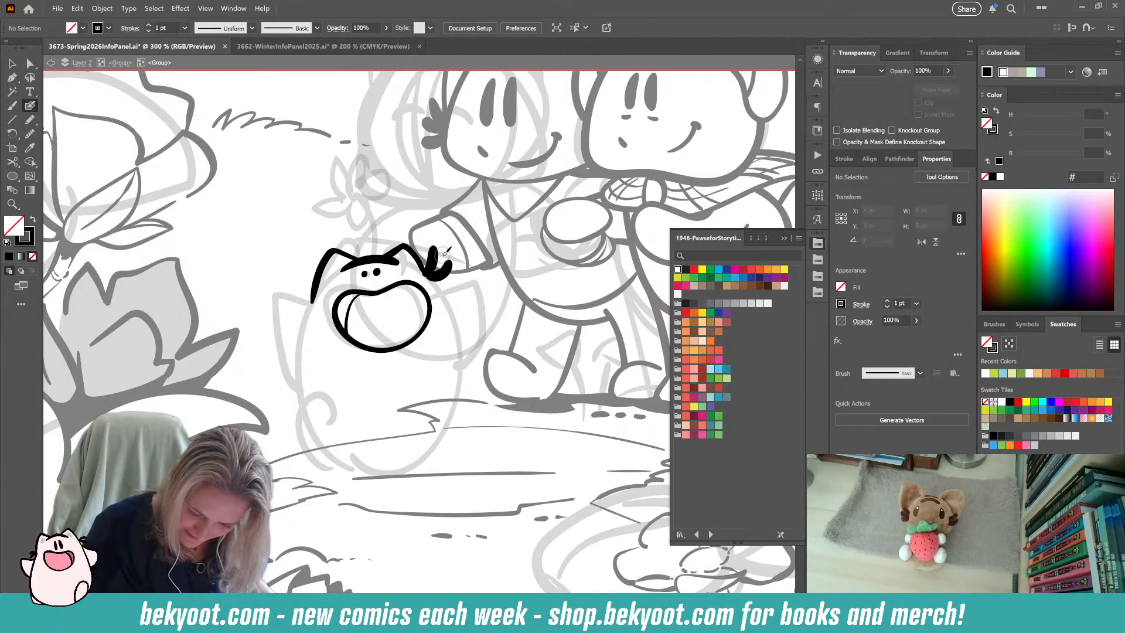
{"action": "mouse_move", "coordinate": [311, 302]}
{"action": "left_mouse_down"}
{"action": "mouse_move", "coordinate": [305, 269]}
{"action": "mouse_move", "coordinate": [293, 299]}
{"action": "left_mouse_up"}
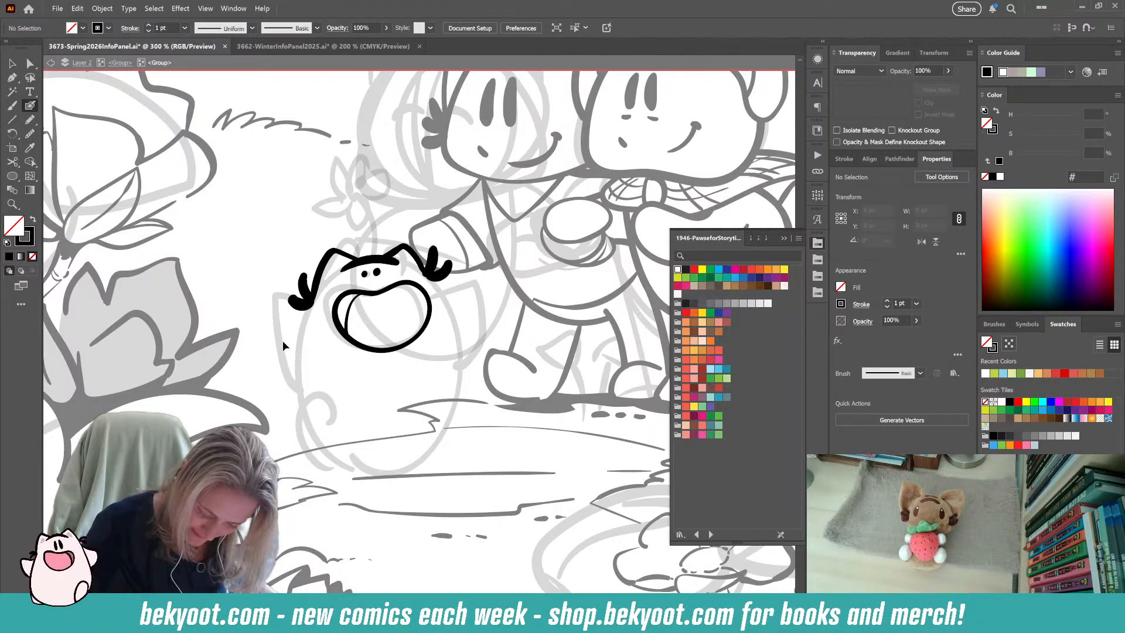
Simplify the individual cheek-fur strokes on both sides of the creature's head so their shapes are cleaner.
{"action": "left_click", "coordinate": [298, 303], "text": "ctrl"}
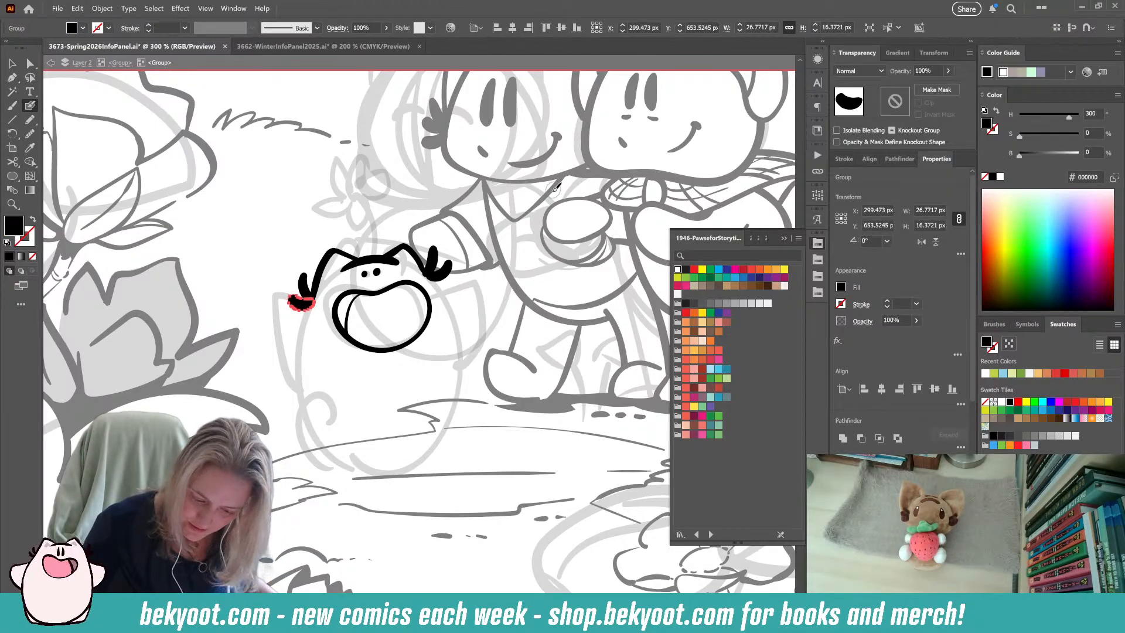
{"action": "key", "text": "ctrl+alt+s"}
{"action": "left_click_drag", "start_coordinate": [540, 101], "coordinate": [543, 102]}
{"action": "left_click", "coordinate": [304, 288], "text": "ctrl"}
{"action": "key", "text": "ctrl+alt+s"}
{"action": "left_click", "coordinate": [438, 271], "text": "ctrl"}
{"action": "key", "text": "ctrl+alt+s"}
{"action": "left_click_drag", "start_coordinate": [438, 254], "coordinate": [439, 254]}
{"action": "left_click", "coordinate": [436, 251], "text": "ctrl"}
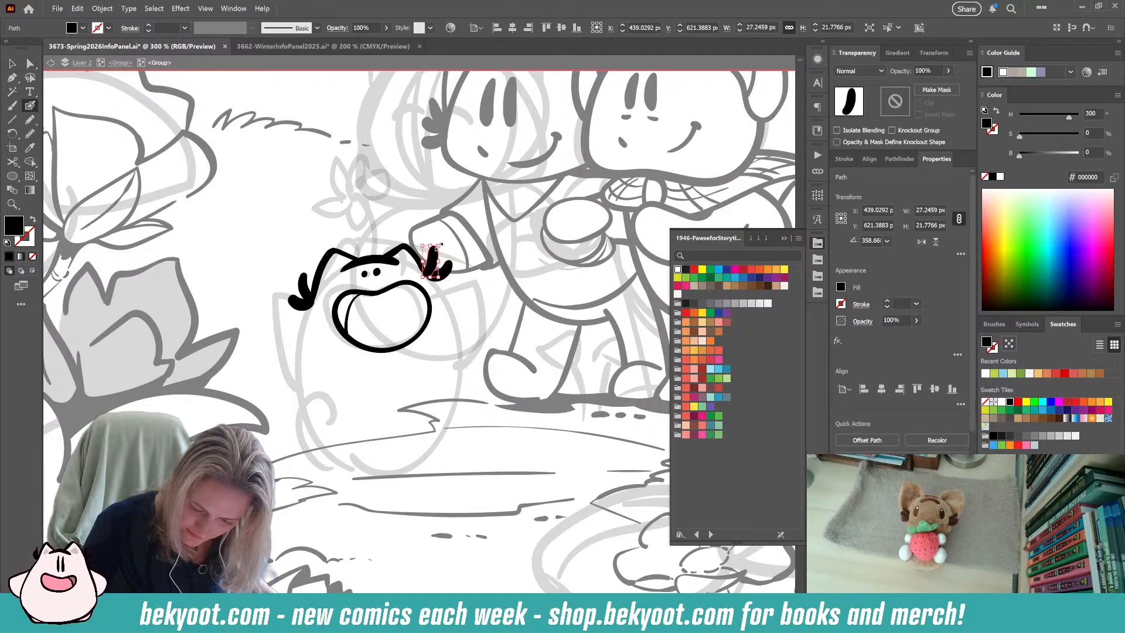
{"action": "key", "text": "ctrl+alt+s"}
{"action": "left_click_drag", "start_coordinate": [541, 101], "coordinate": [544, 101]}
{"action": "left_click", "coordinate": [369, 179], "text": "ctrl"}
Ink the creature's wide, rounded body outline, running from one cheek tuft around the base to the other.
{"action": "left_click_drag", "start_coordinate": [229, 391], "coordinate": [217, 357]}
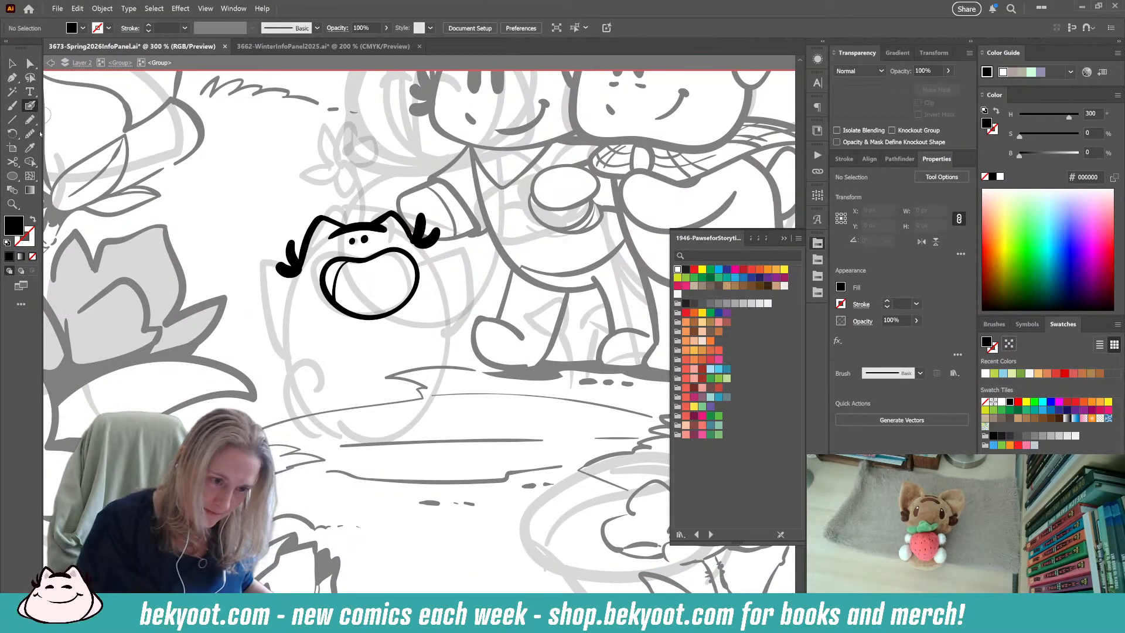
{"action": "mouse_move", "coordinate": [304, 258]}
{"action": "left_mouse_down"}
{"action": "mouse_move", "coordinate": [285, 343]}
{"action": "mouse_move", "coordinate": [287, 398]}
{"action": "mouse_move", "coordinate": [319, 434]}
{"action": "mouse_move", "coordinate": [409, 437]}
{"action": "mouse_move", "coordinate": [458, 406]}
{"action": "mouse_move", "coordinate": [483, 366]}
{"action": "mouse_move", "coordinate": [457, 304]}
{"action": "left_mouse_up"}
{"action": "left_click_drag", "start_coordinate": [415, 235], "coordinate": [466, 310]}
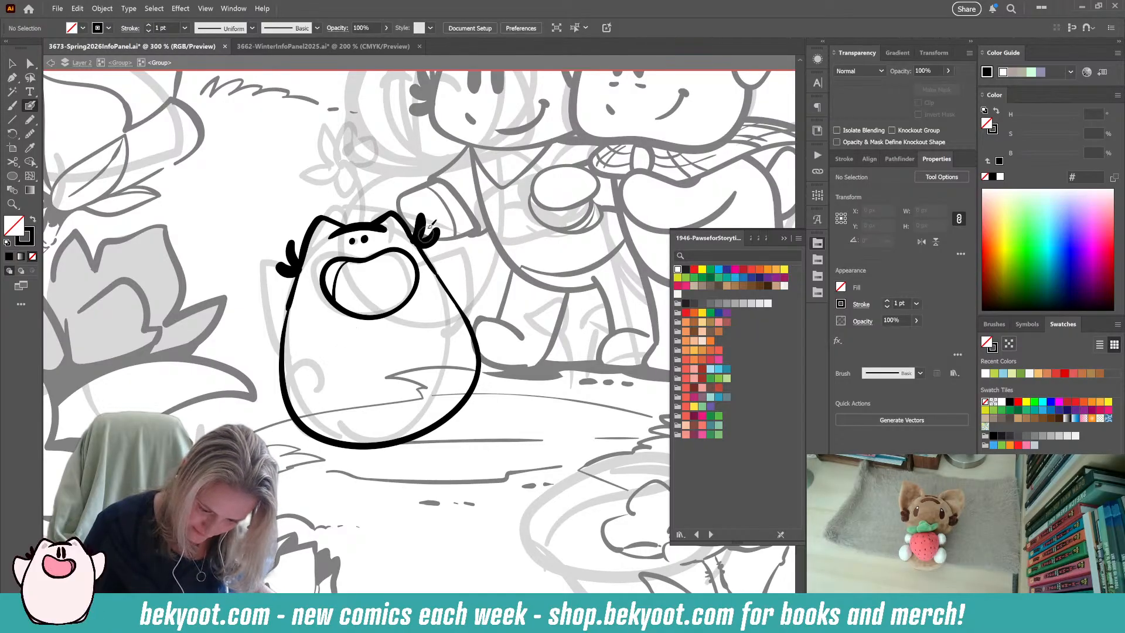
{"action": "mouse_move", "coordinate": [418, 254]}
{"action": "left_mouse_down"}
{"action": "mouse_move", "coordinate": [446, 241]}
{"action": "mouse_move", "coordinate": [466, 264]}
{"action": "left_mouse_up"}
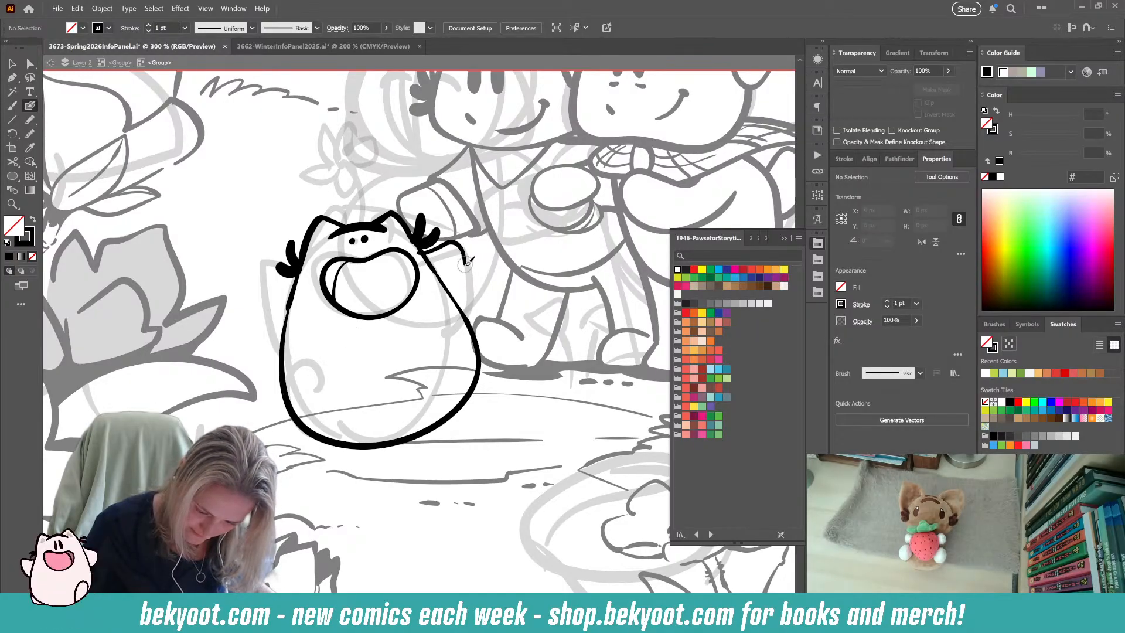
{"action": "key", "text": "ctrl+z"}
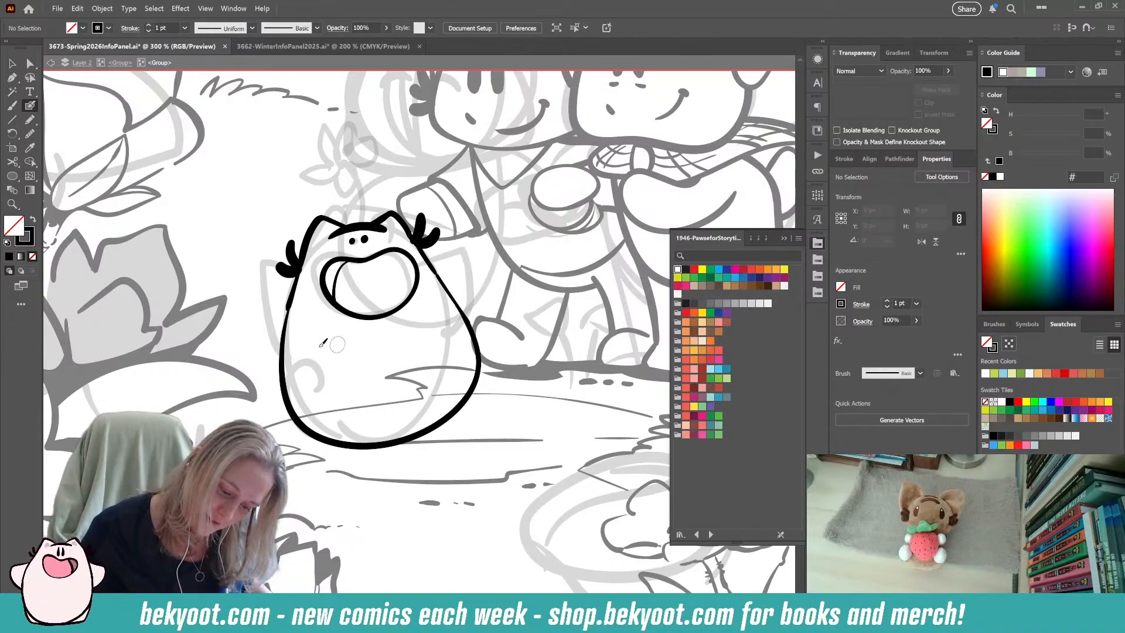
Ink the creature's raised arm on the side nearest the large flowers, running from the cheek tuft down to the body outline.
{"action": "mouse_move", "coordinate": [266, 256]}
{"action": "left_mouse_down"}
{"action": "mouse_move", "coordinate": [259, 302]}
{"action": "mouse_move", "coordinate": [287, 349]}
{"action": "left_mouse_up"}
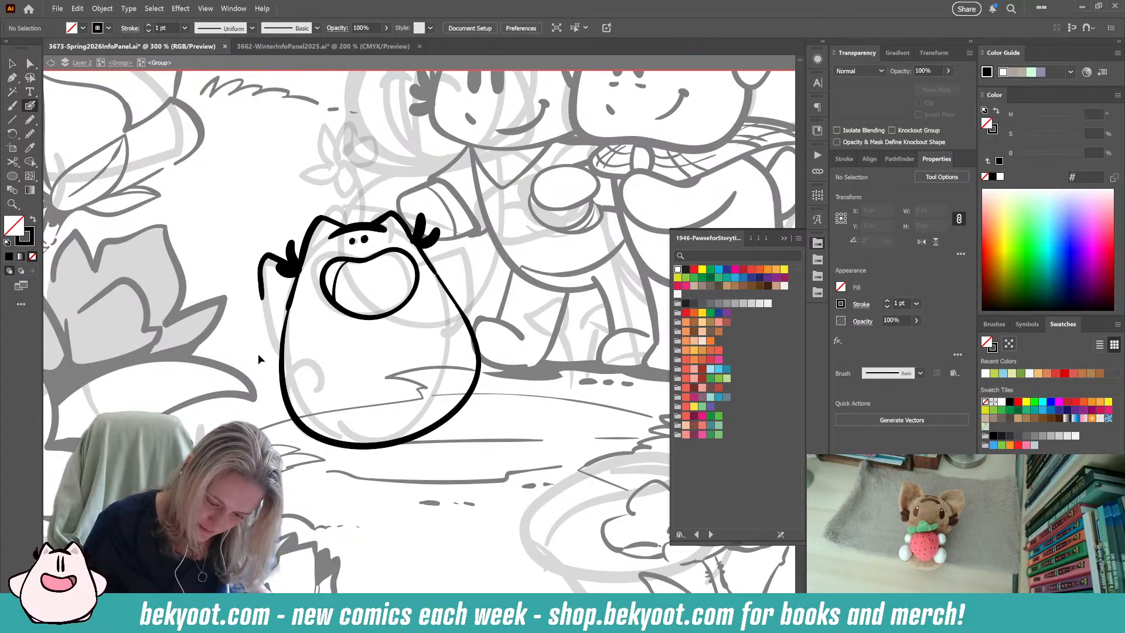
{"action": "mouse_move", "coordinate": [288, 258]}
{"action": "left_mouse_down"}
{"action": "mouse_move", "coordinate": [264, 253]}
{"action": "mouse_move", "coordinate": [267, 307]}
{"action": "mouse_move", "coordinate": [286, 349]}
{"action": "left_mouse_up"}
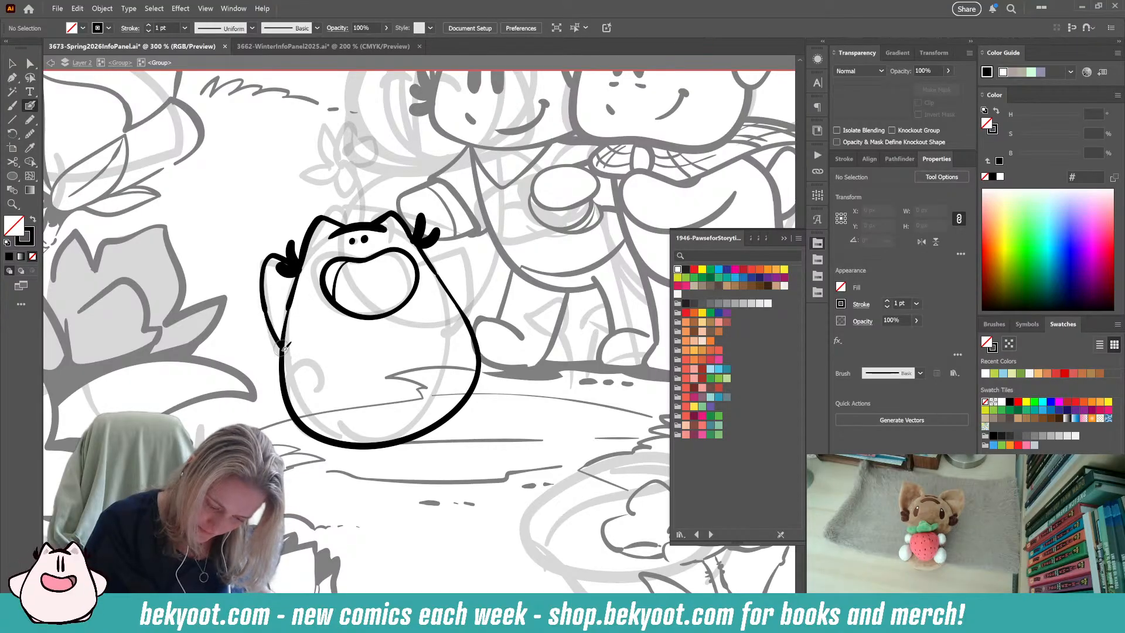
{"action": "mouse_move", "coordinate": [427, 243]}
{"action": "left_mouse_down"}
{"action": "mouse_move", "coordinate": [448, 219]}
{"action": "mouse_move", "coordinate": [457, 271]}
{"action": "left_mouse_up"}
{"action": "key", "text": "ctrl+z"}
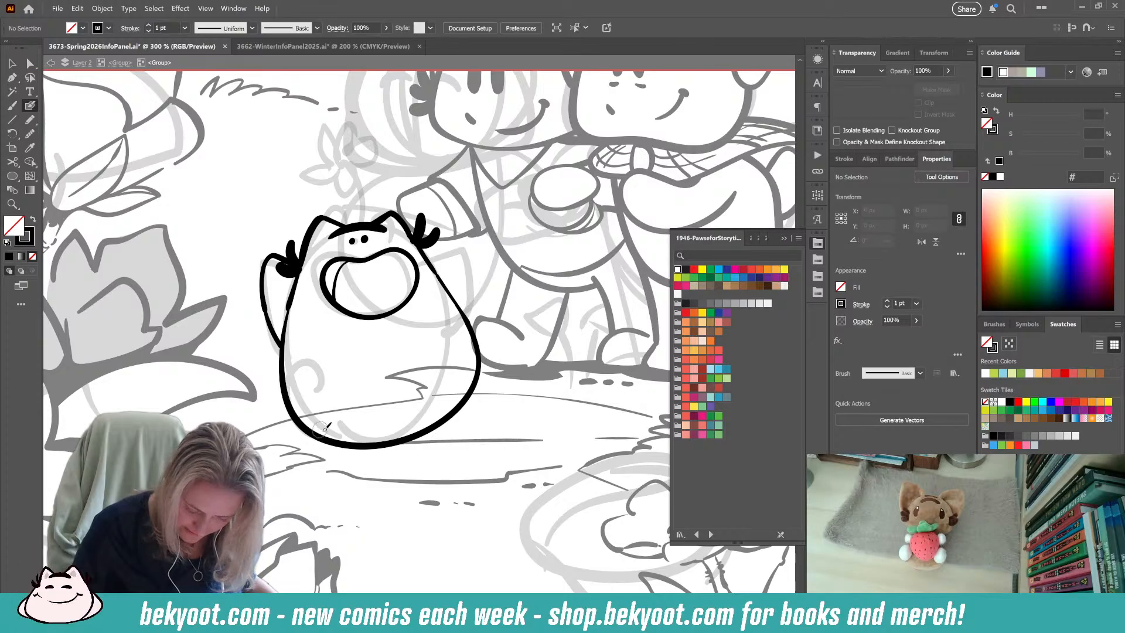
Ink an oval foot at the creature's base and a thin crescent for the second foot along the opposite lower edge.
{"action": "mouse_move", "coordinate": [303, 426]}
{"action": "left_mouse_down"}
{"action": "mouse_move", "coordinate": [315, 378]}
{"action": "mouse_move", "coordinate": [345, 391]}
{"action": "mouse_move", "coordinate": [345, 430]}
{"action": "mouse_move", "coordinate": [306, 428]}
{"action": "left_mouse_up"}
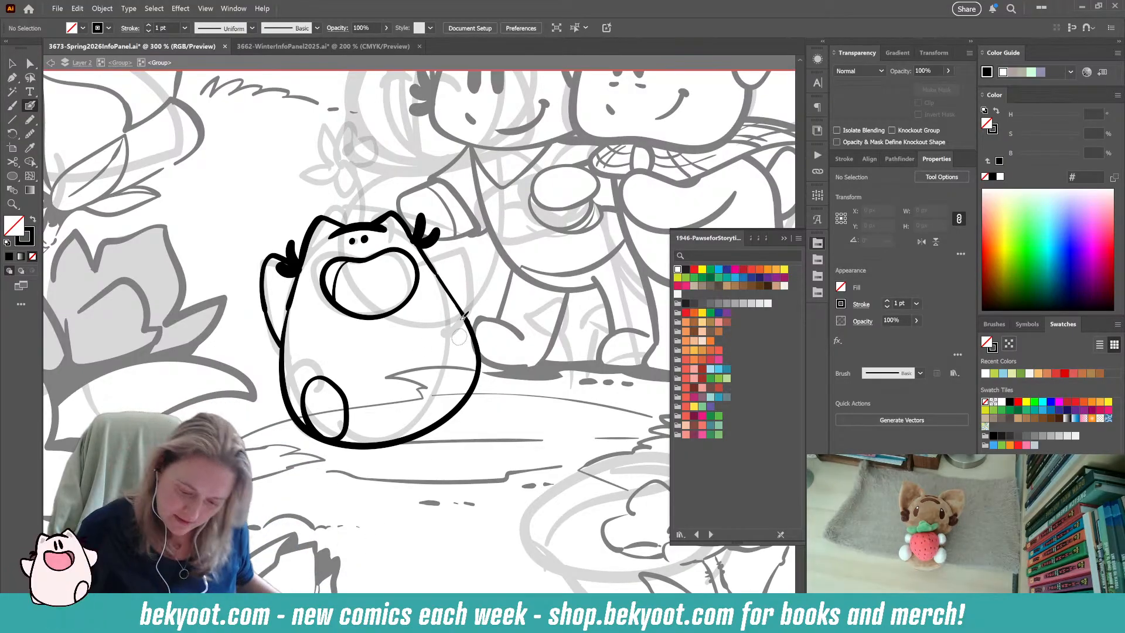
{"action": "left_click_drag", "start_coordinate": [477, 394], "coordinate": [408, 439]}
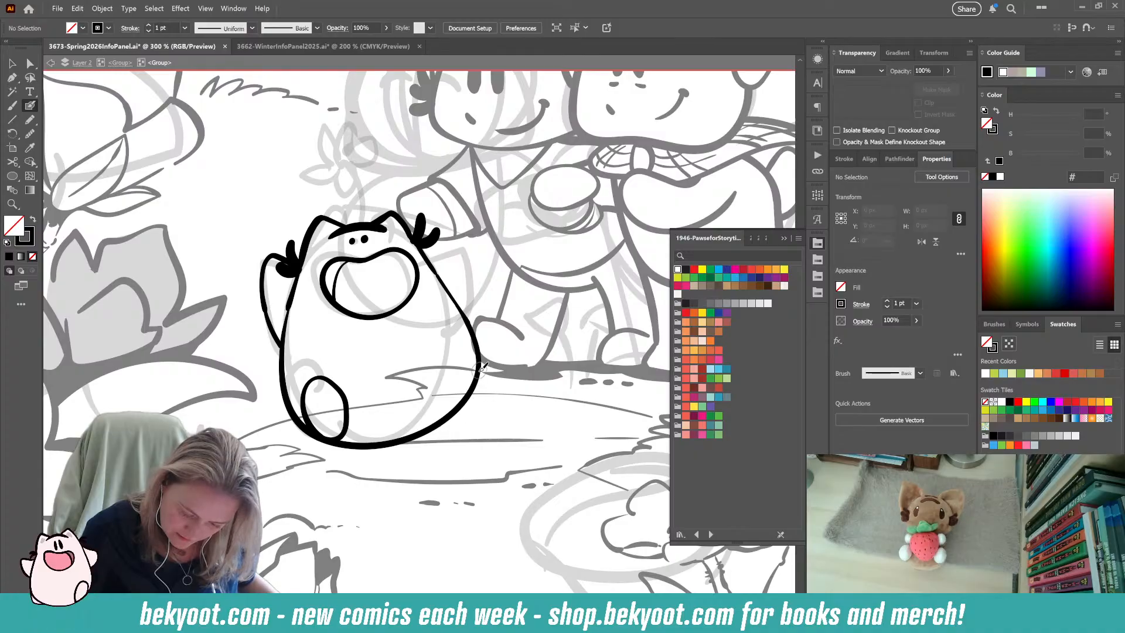
{"action": "left_click_drag", "start_coordinate": [468, 406], "coordinate": [424, 432]}
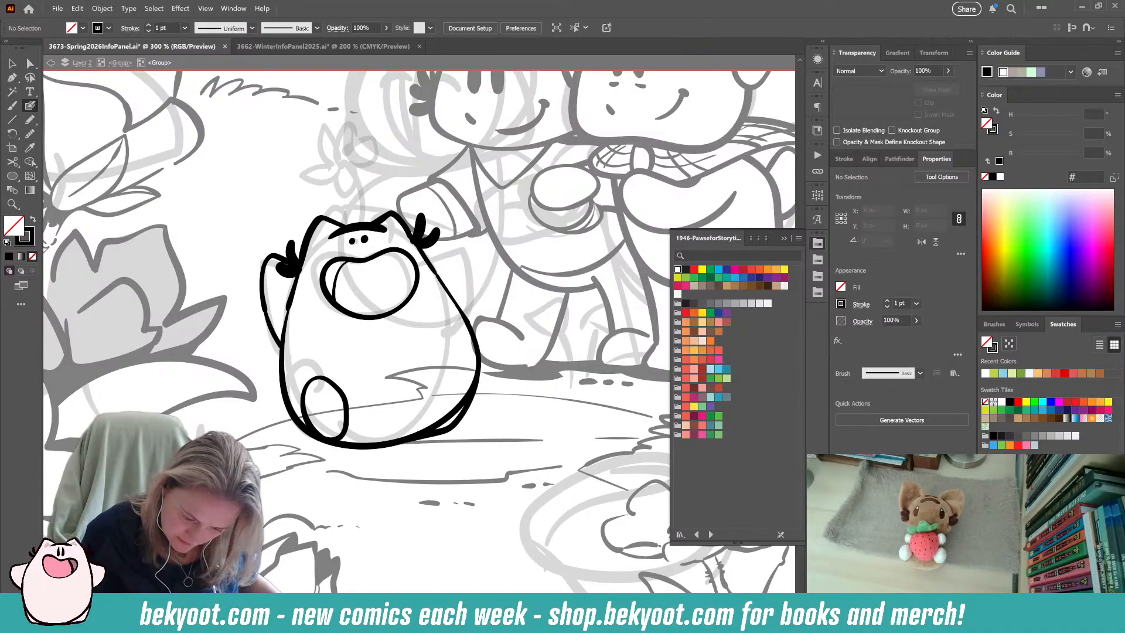
Paint a flat, solid black ground shadow beneath the creature, replacing the first blocky attempt with a tapered shape.
{"action": "mouse_move", "coordinate": [415, 453]}
{"action": "left_mouse_down"}
{"action": "mouse_move", "coordinate": [310, 473]}
{"action": "mouse_move", "coordinate": [468, 464]}
{"action": "mouse_move", "coordinate": [321, 458]}
{"action": "mouse_move", "coordinate": [474, 456]}
{"action": "left_mouse_up"}
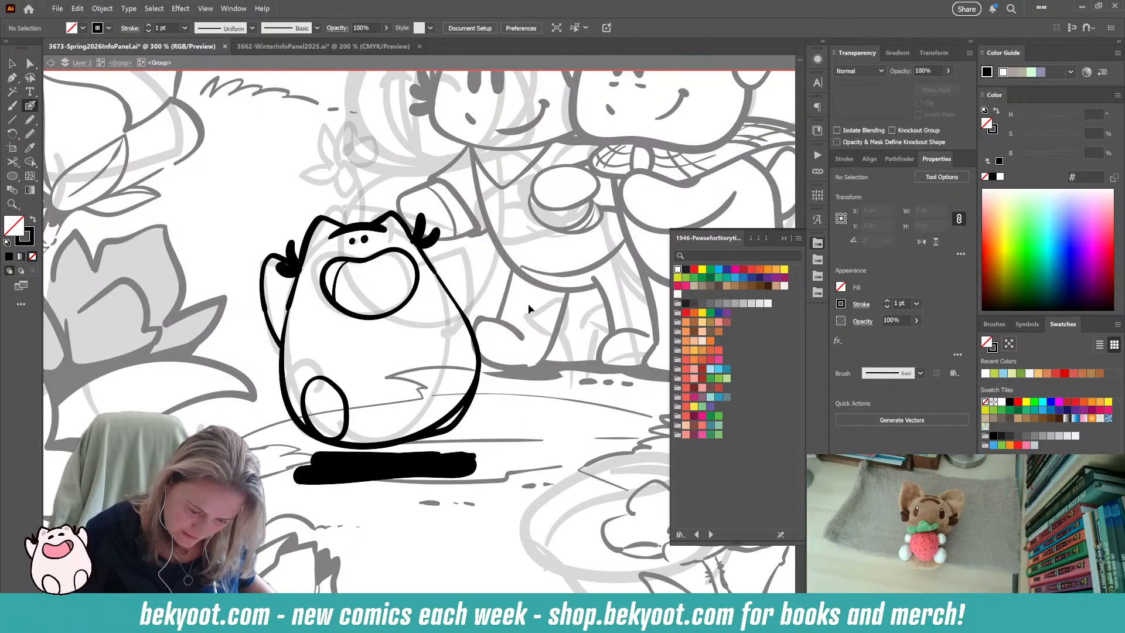
{"action": "key", "text": "ctrl+z"}
{"action": "mouse_move", "coordinate": [375, 458]}
{"action": "left_mouse_down"}
{"action": "mouse_move", "coordinate": [329, 467]}
{"action": "mouse_move", "coordinate": [388, 477]}
{"action": "mouse_move", "coordinate": [467, 462]}
{"action": "mouse_move", "coordinate": [352, 464]}
{"action": "left_mouse_up"}
{"action": "left_click_drag", "start_coordinate": [449, 466], "coordinate": [478, 473]}
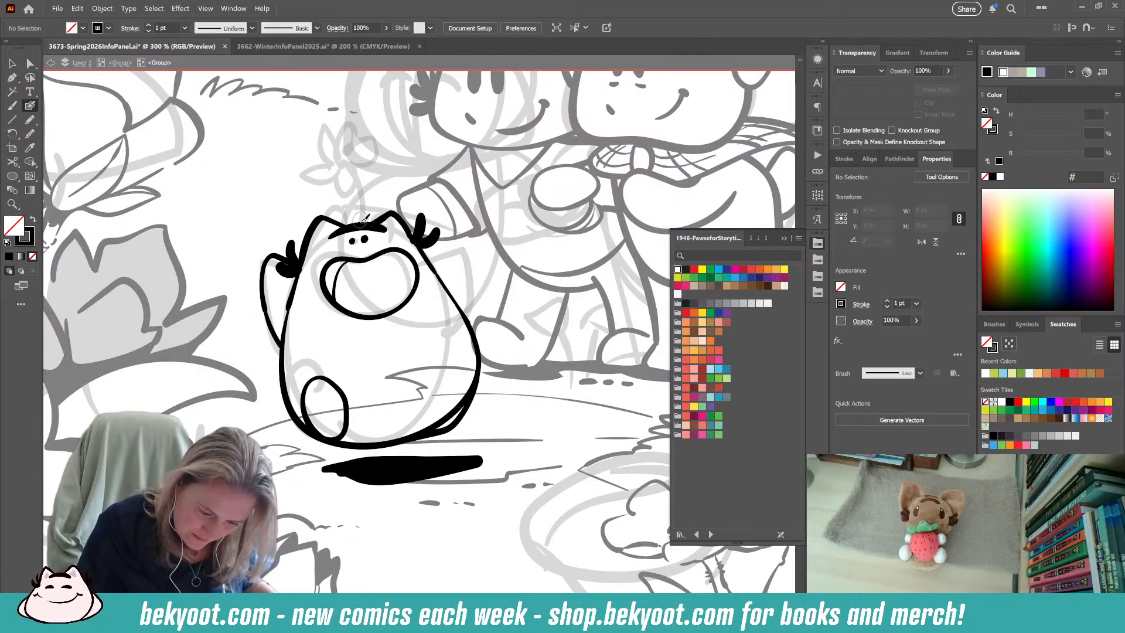
Ink a curved flower stem growing from the creature's head, topped with a fan of pointed and rounded petals.
{"action": "left_click_drag", "start_coordinate": [361, 222], "coordinate": [336, 171]}
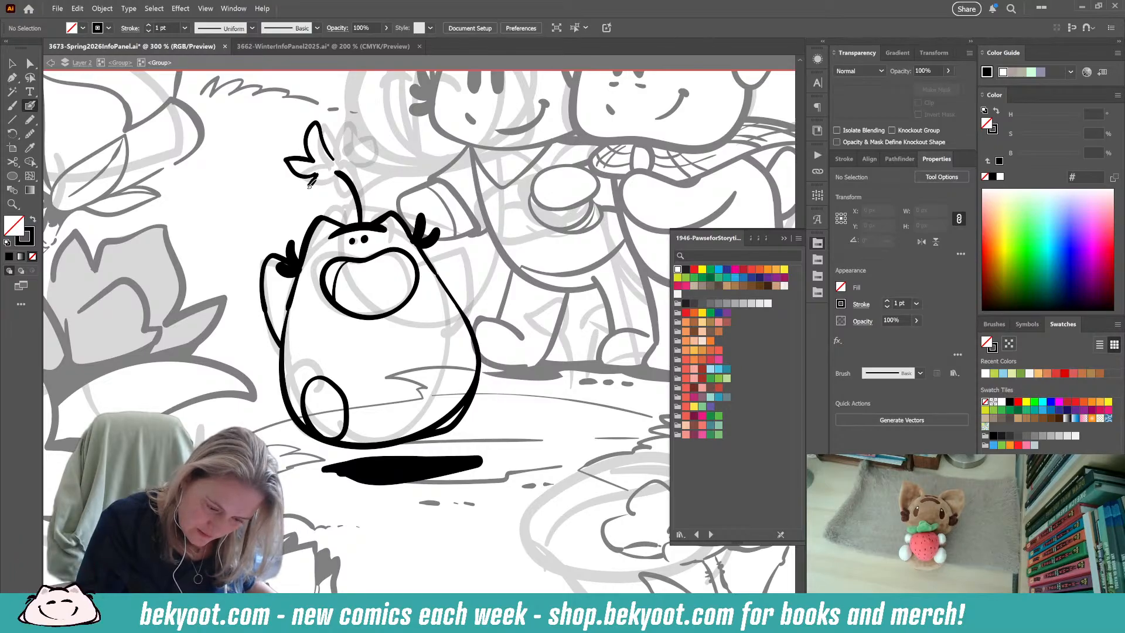
{"action": "right_click", "coordinate": [335, 171]}
{"action": "left_click", "coordinate": [252, 180]}
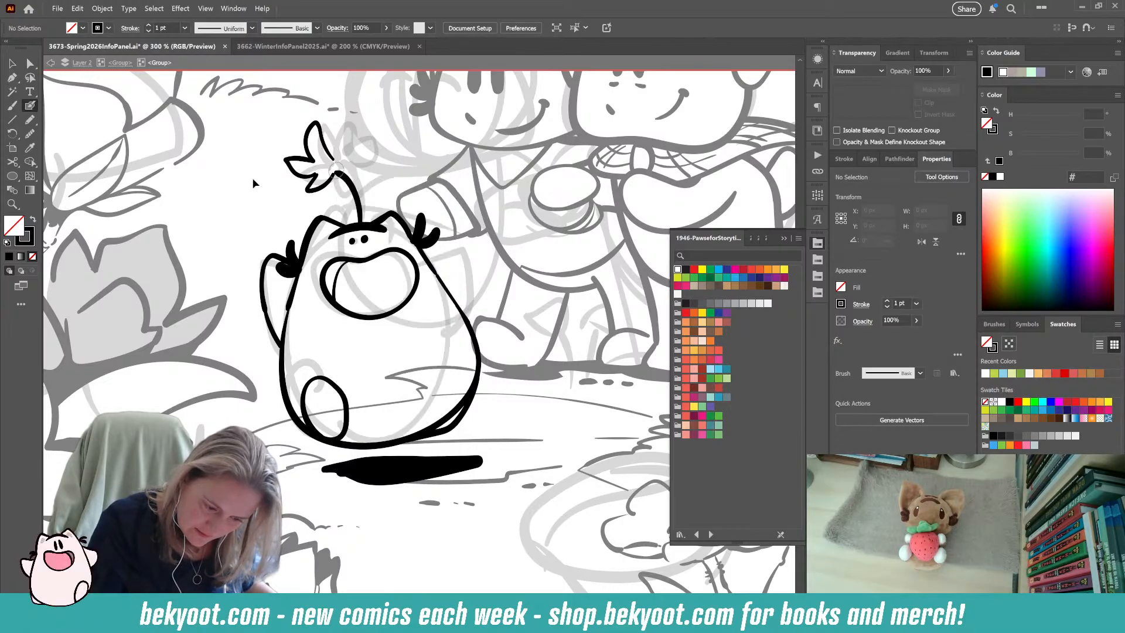
{"action": "right_click", "coordinate": [353, 153]}
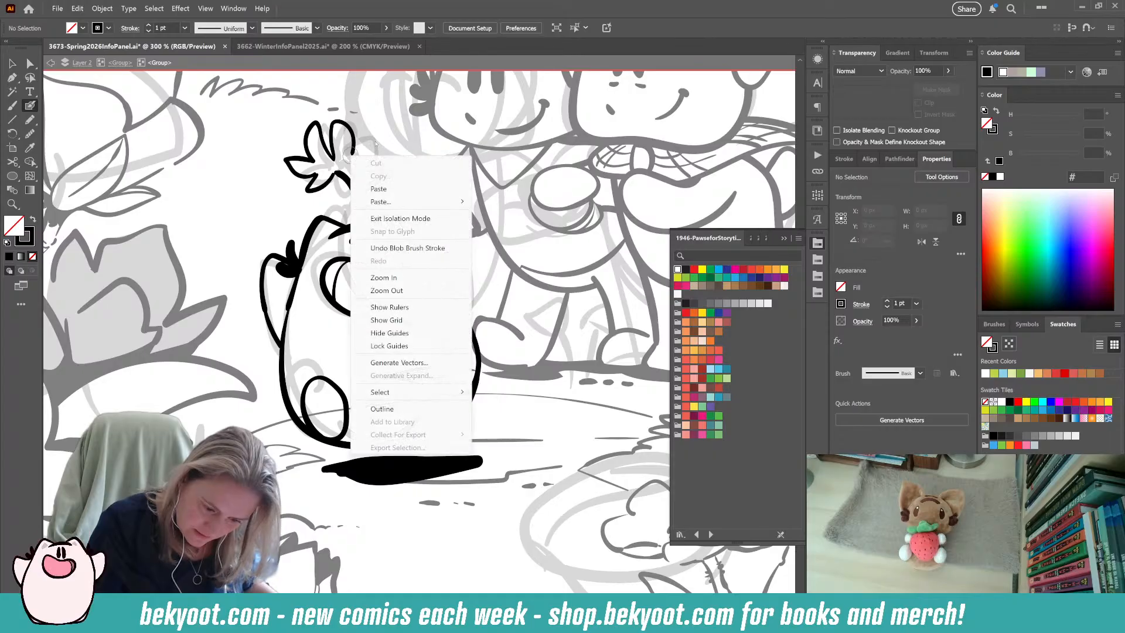
{"action": "left_click", "coordinate": [237, 227]}
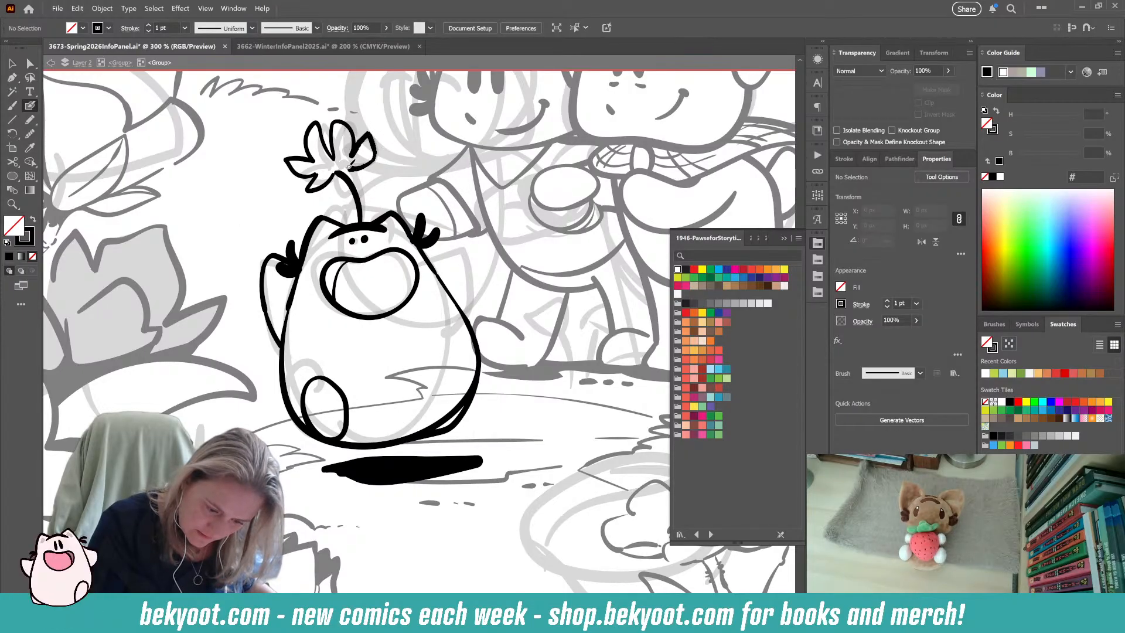
{"action": "key", "text": "ctrl+z"}
{"action": "mouse_move", "coordinate": [361, 146]}
{"action": "left_mouse_down"}
{"action": "mouse_move", "coordinate": [333, 175]}
{"action": "mouse_move", "coordinate": [333, 185]}
{"action": "mouse_move", "coordinate": [365, 177]}
{"action": "mouse_move", "coordinate": [339, 170]}
{"action": "mouse_move", "coordinate": [344, 195]}
{"action": "left_mouse_up"}
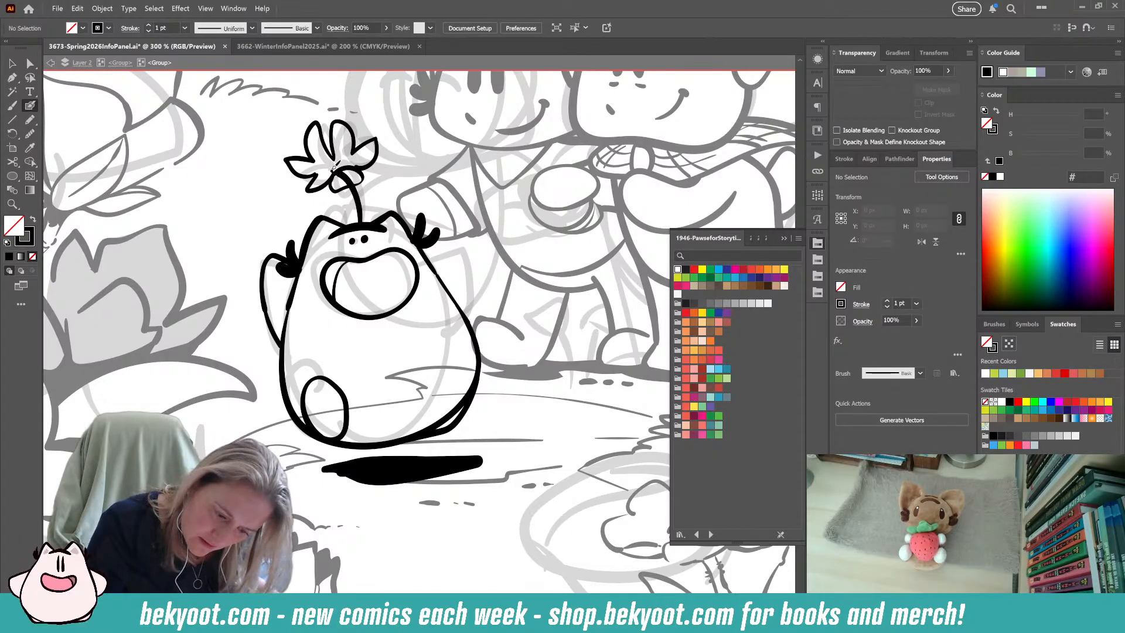
Add the flower's centre and rounded base, and trim the stem where it overlaps that base.
{"action": "left_click_drag", "start_coordinate": [339, 171], "coordinate": [360, 221]}
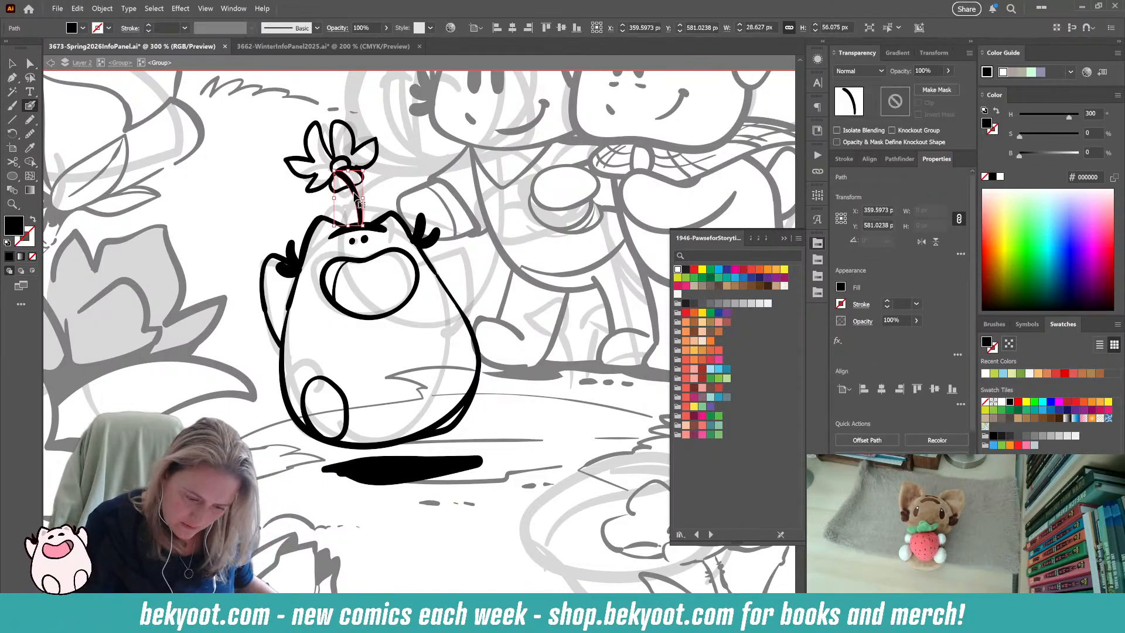
{"action": "left_click_drag", "start_coordinate": [337, 171], "coordinate": [360, 171]}
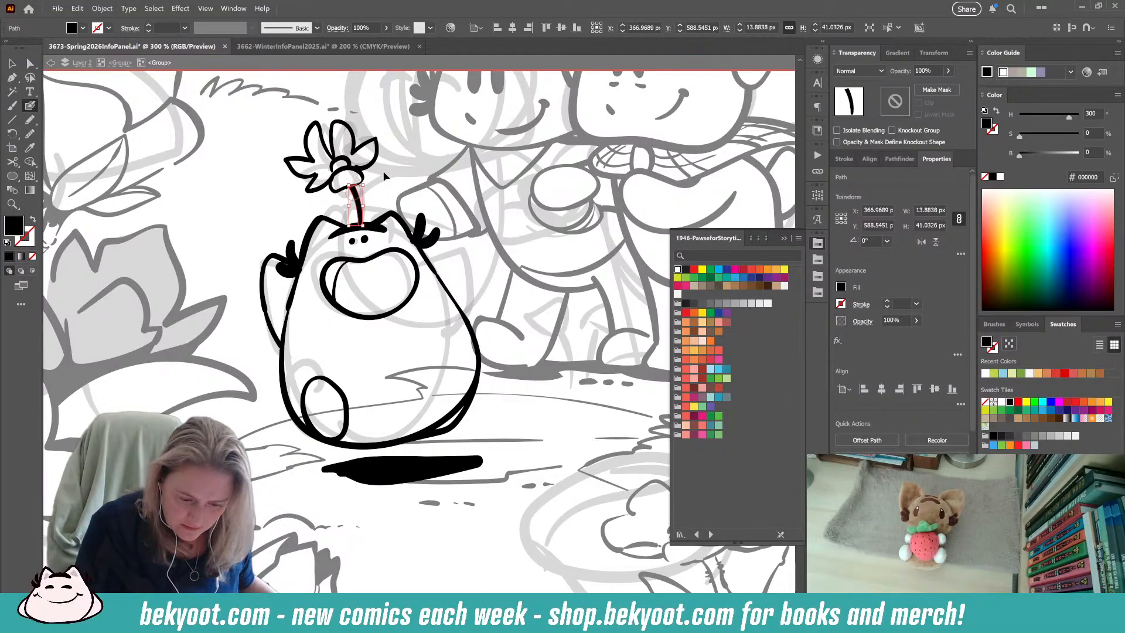
{"action": "key", "text": "ctrl+shift+a"}
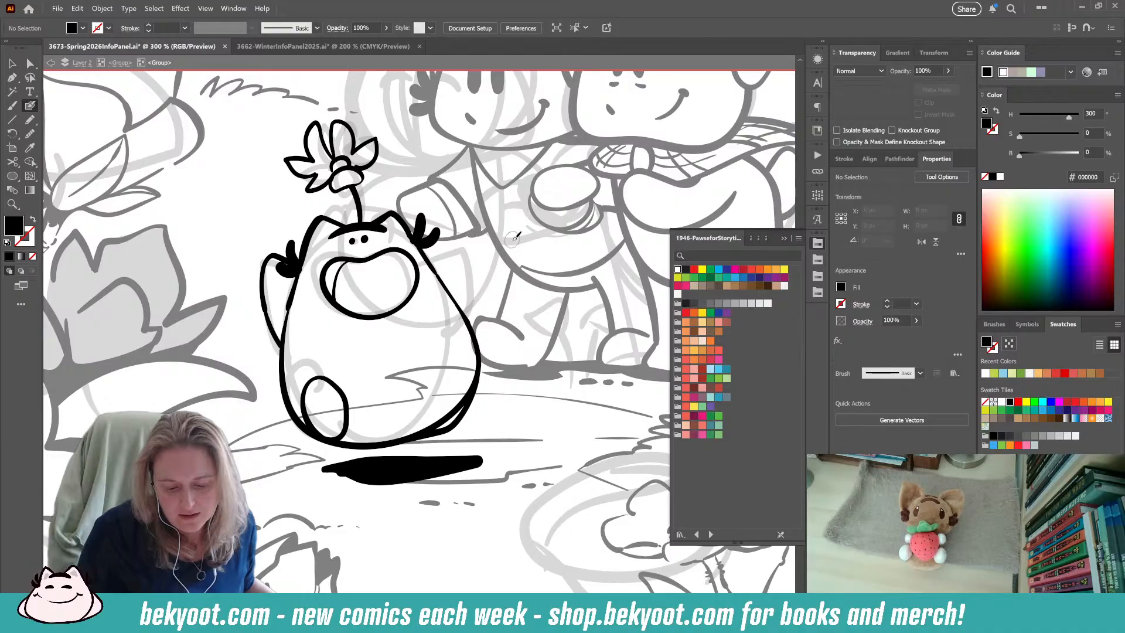
Ink the creature's other raised arm and shrink its strokes slightly so they fit against the cheek tuft and body.
{"action": "mouse_move", "coordinate": [418, 255]}
{"action": "left_mouse_down"}
{"action": "mouse_move", "coordinate": [471, 254]}
{"action": "mouse_move", "coordinate": [484, 280]}
{"action": "mouse_move", "coordinate": [475, 322]}
{"action": "left_mouse_up"}
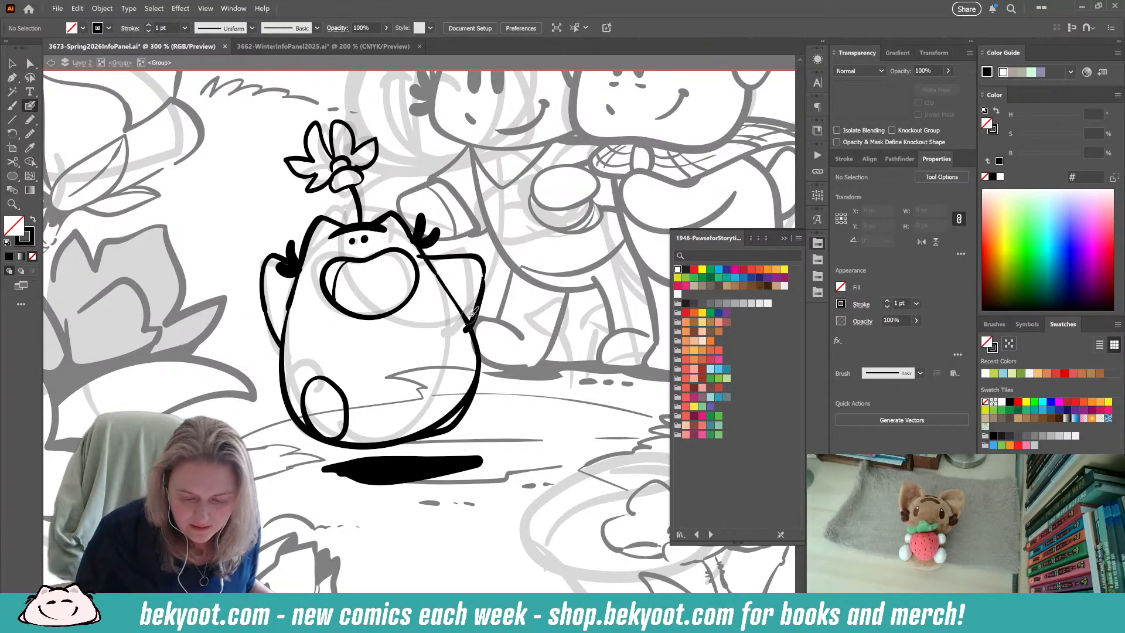
{"action": "left_click", "coordinate": [453, 257], "text": "ctrl"}
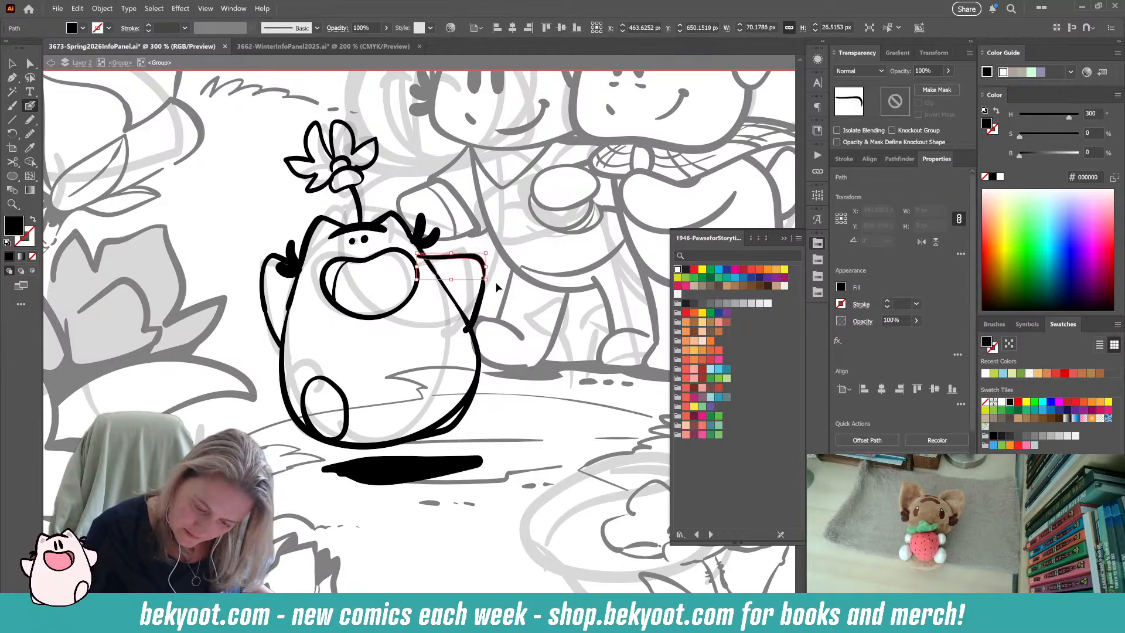
{"action": "left_click", "coordinate": [478, 299], "text": "ctrl+shift"}
{"action": "left_click_drag", "start_coordinate": [417, 253], "coordinate": [423, 260]}
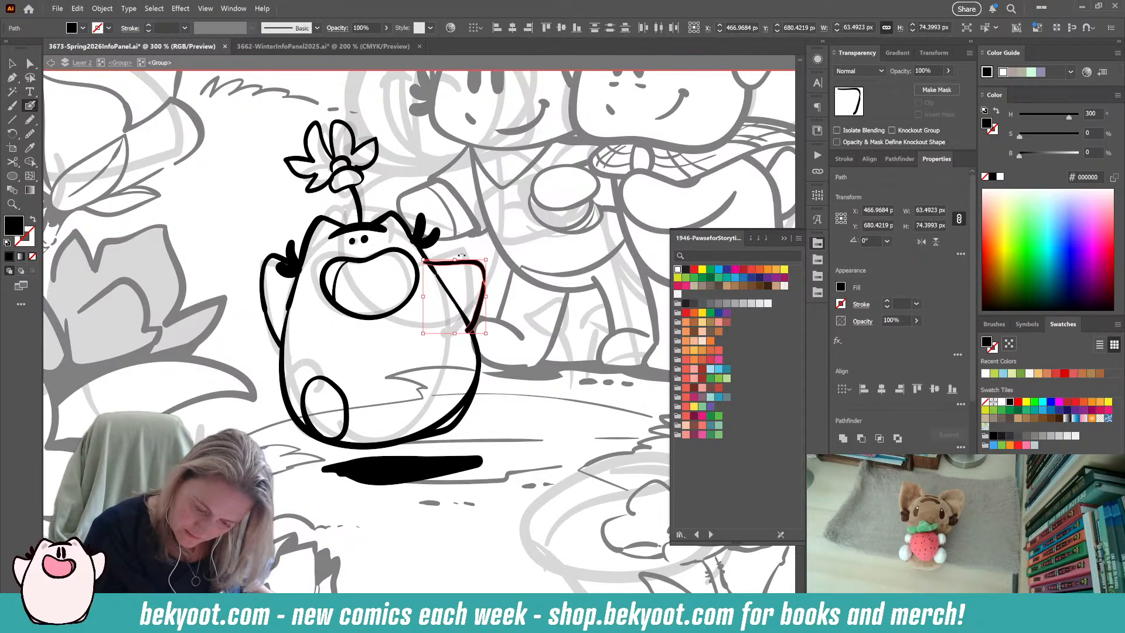
{"action": "left_click", "coordinate": [467, 292], "text": "ctrl"}
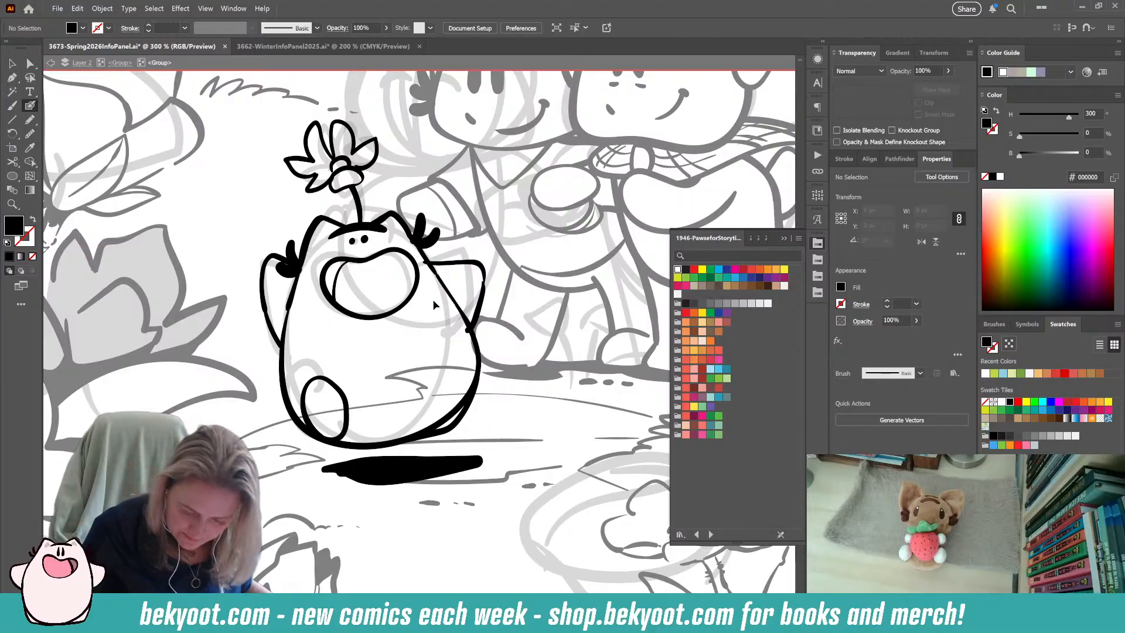
Remove the section of body outline inside the new arm so the arm opens cleanly into the body.
{"action": "left_click", "coordinate": [448, 268], "text": "ctrl"}
{"action": "mouse_move", "coordinate": [430, 275]}
{"action": "left_mouse_down"}
{"action": "mouse_move", "coordinate": [454, 316]}
{"action": "mouse_move", "coordinate": [467, 317]}
{"action": "mouse_move", "coordinate": [462, 300]}
{"action": "mouse_move", "coordinate": [469, 324]}
{"action": "left_mouse_up"}
{"action": "left_click", "coordinate": [475, 335], "text": "ctrl"}
{"action": "left_click", "coordinate": [471, 291], "text": "ctrl"}
Return to the parent line-art group and cut the creature's rough 30% opacity sketch out of it.
{"action": "left_click_drag", "start_coordinate": [350, 495], "coordinate": [338, 514]}
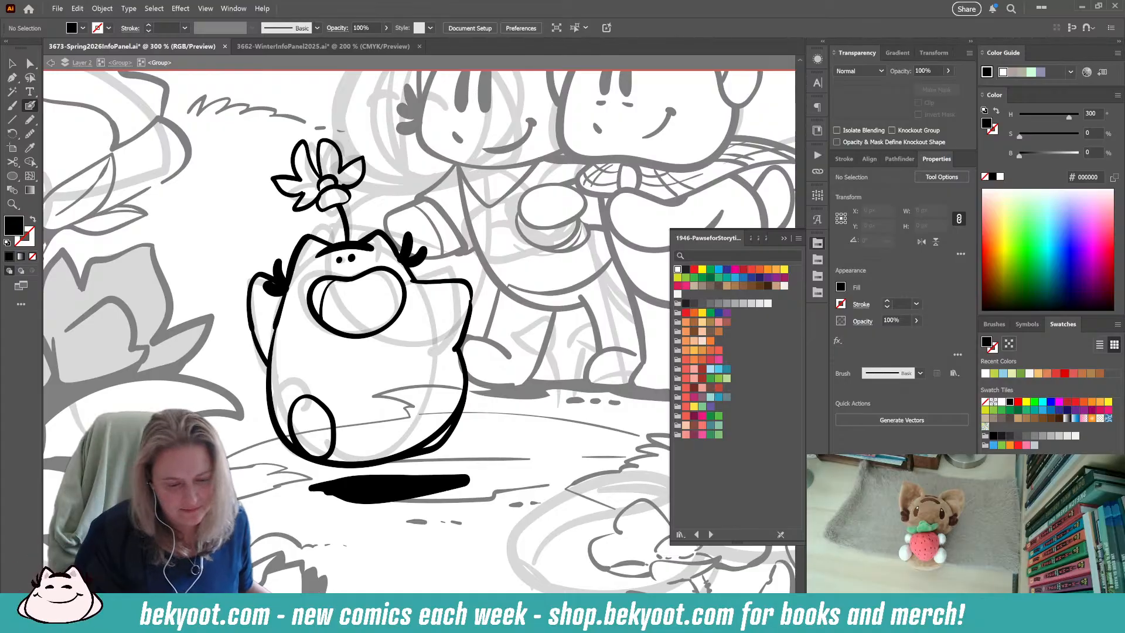
{"action": "scroll", "coordinate": [370, 405], "scroll_direction": "down", "scroll_amount": 1}
{"action": "scroll", "coordinate": [371, 405], "scroll_direction": "down", "scroll_amount": 1}
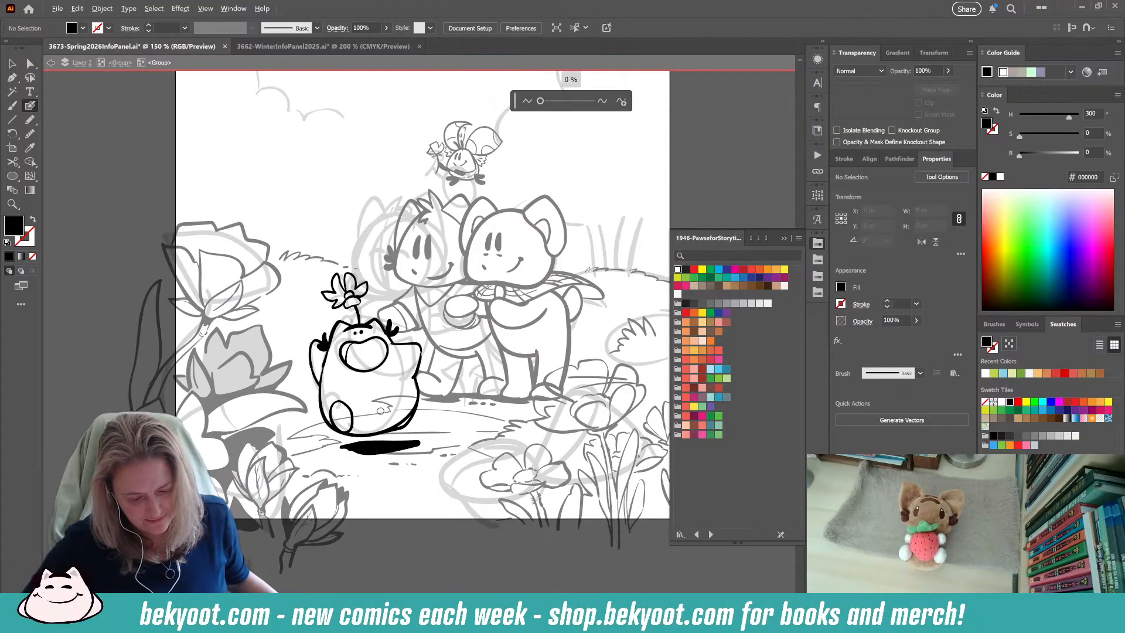
{"action": "left_click", "coordinate": [12, 62]}
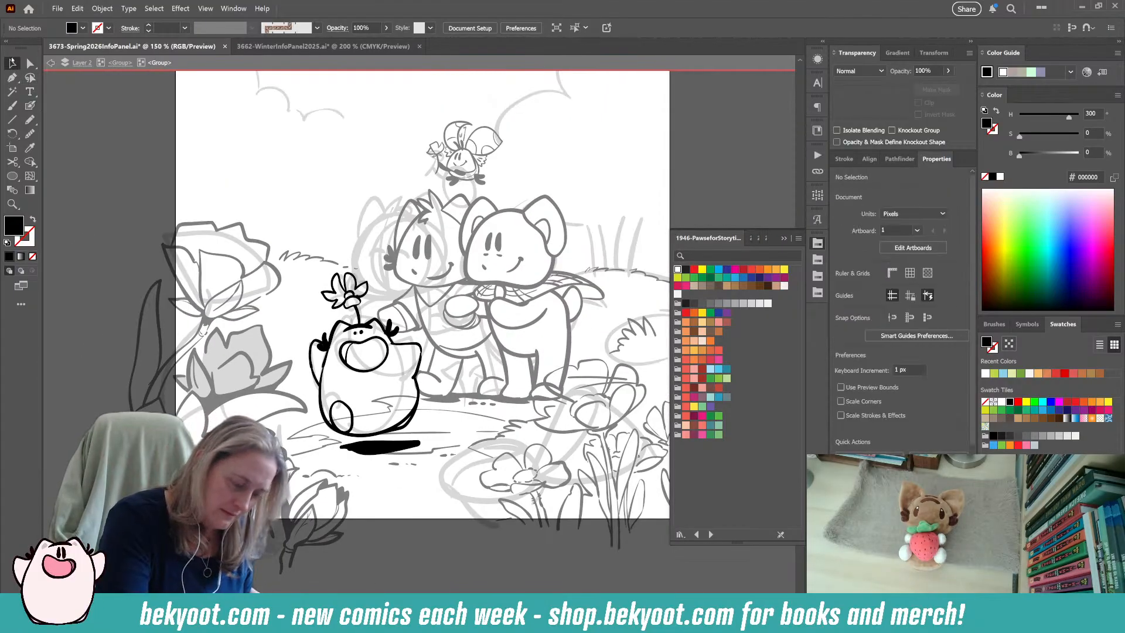
{"action": "left_click", "coordinate": [120, 62]}
{"action": "left_click", "coordinate": [409, 397]}
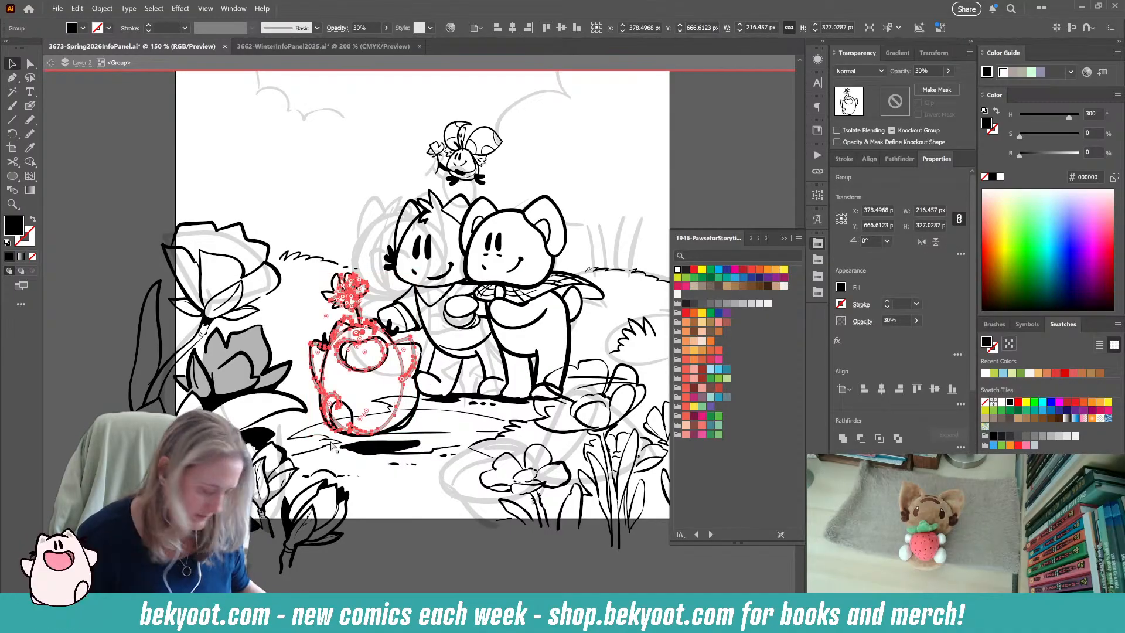
{"action": "key", "text": "ctrl+x"}
Paste the creature's rough sketch in place outside the line-art group and move it off the artboard beside the other unused sketches.
{"action": "scroll", "coordinate": [276, 253], "scroll_direction": "up", "scroll_amount": 3}
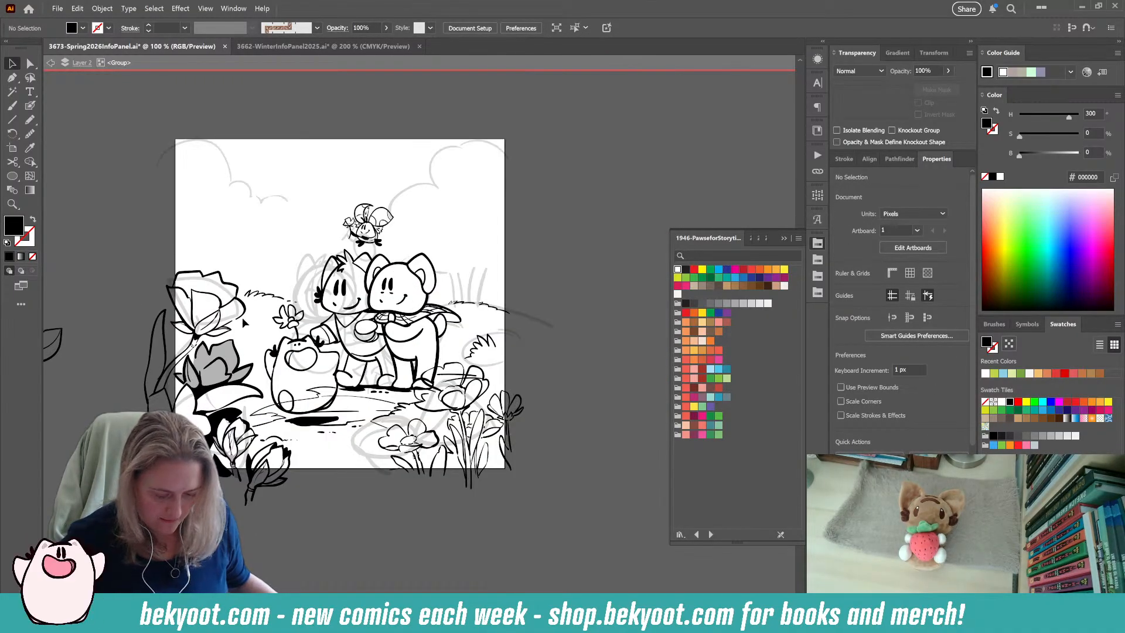
{"action": "key", "text": "ctrl+minus"}
{"action": "scroll", "coordinate": [201, 227], "scroll_direction": "left", "scroll_amount": 5}
{"action": "double_click", "coordinate": [156, 228]}
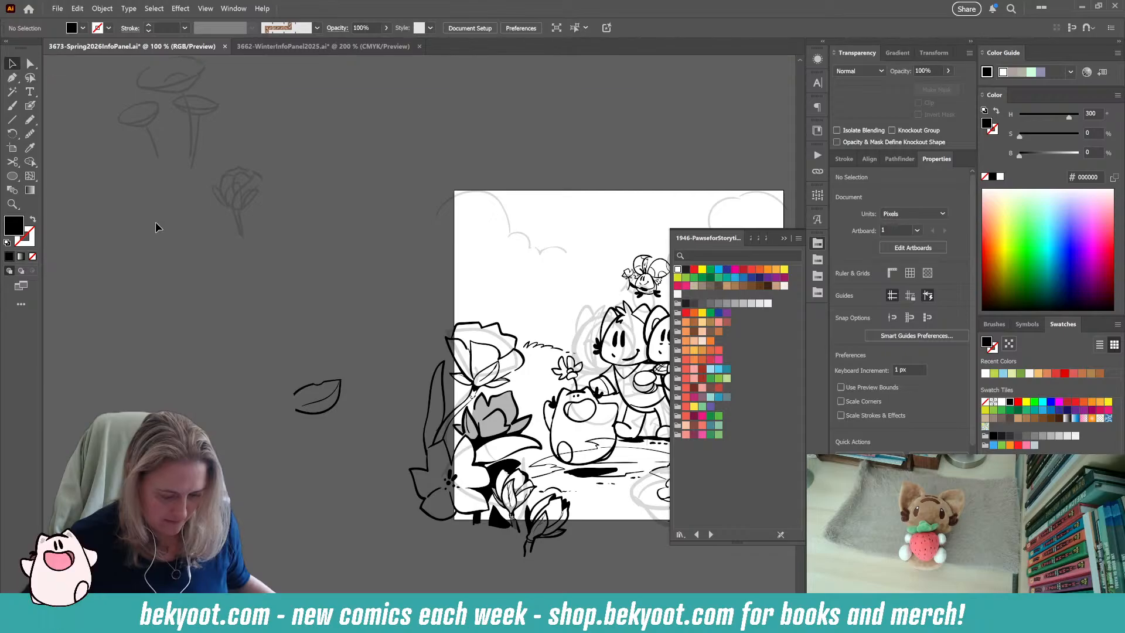
{"action": "key", "text": "ctrl+f"}
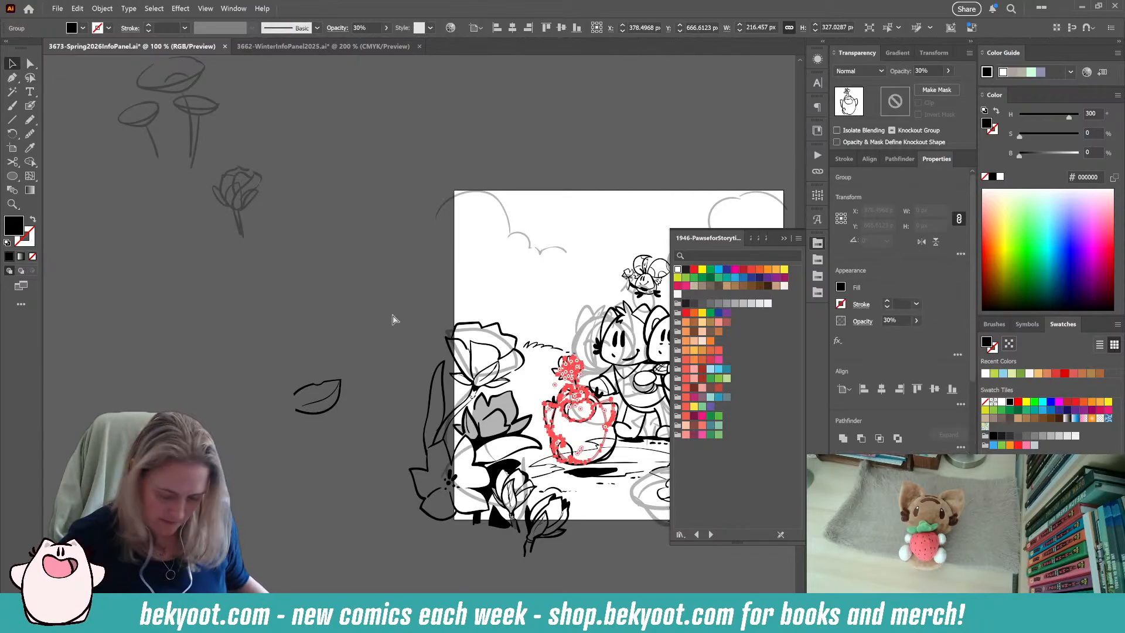
{"action": "mouse_move", "coordinate": [566, 413]}
{"action": "left_mouse_down"}
{"action": "mouse_move", "coordinate": [169, 251]}
{"action": "mouse_move", "coordinate": [153, 226]}
{"action": "left_mouse_up"}
{"action": "left_click", "coordinate": [360, 354]}
Take the loose leaf drawing out of the line-art group and place it beside the flower-bud sketch off the artboard.
{"action": "left_click_drag", "start_coordinate": [399, 433], "coordinate": [284, 362]}
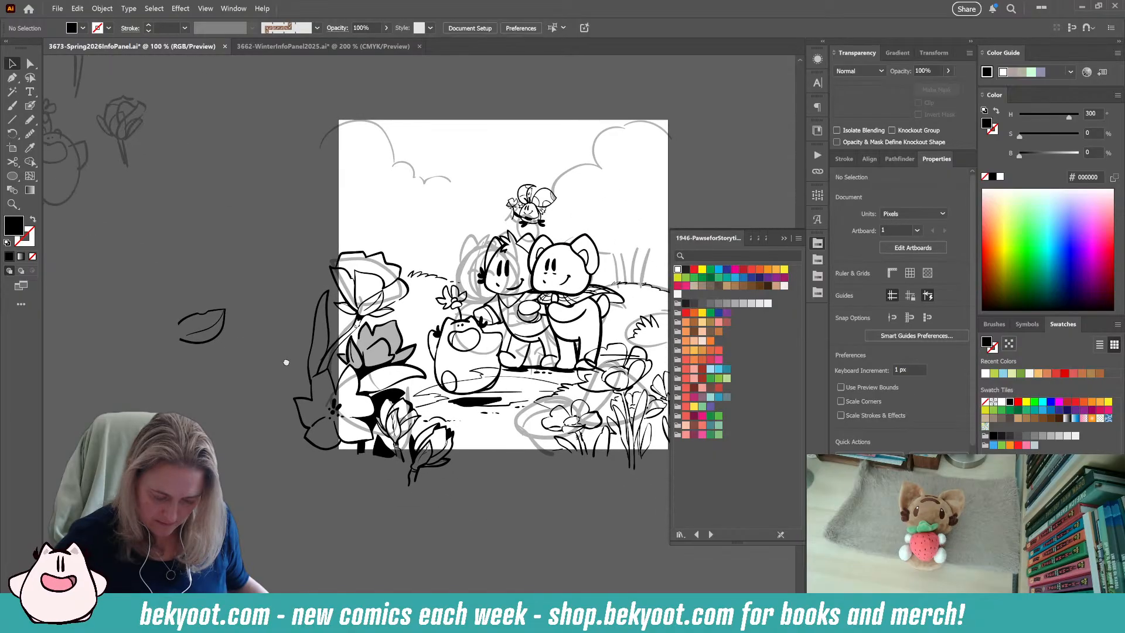
{"action": "left_click", "coordinate": [222, 332]}
{"action": "double_click", "coordinate": [221, 331]}
{"action": "left_click_drag", "start_coordinate": [188, 294], "coordinate": [241, 359]}
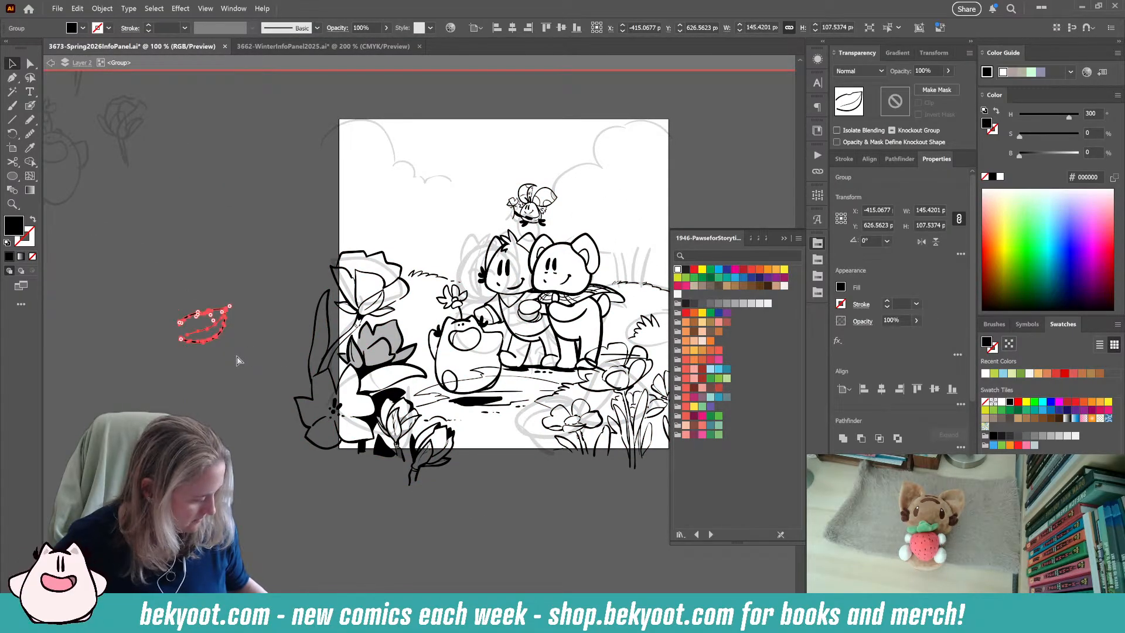
{"action": "left_click", "coordinate": [231, 279]}
{"action": "double_click", "coordinate": [228, 279]}
{"action": "key", "text": "ctrl+c"}
{"action": "left_click_drag", "start_coordinate": [216, 338], "coordinate": [219, 317]}
{"action": "left_click_drag", "start_coordinate": [210, 132], "coordinate": [197, 112]}
{"action": "left_click", "coordinate": [168, 378]}
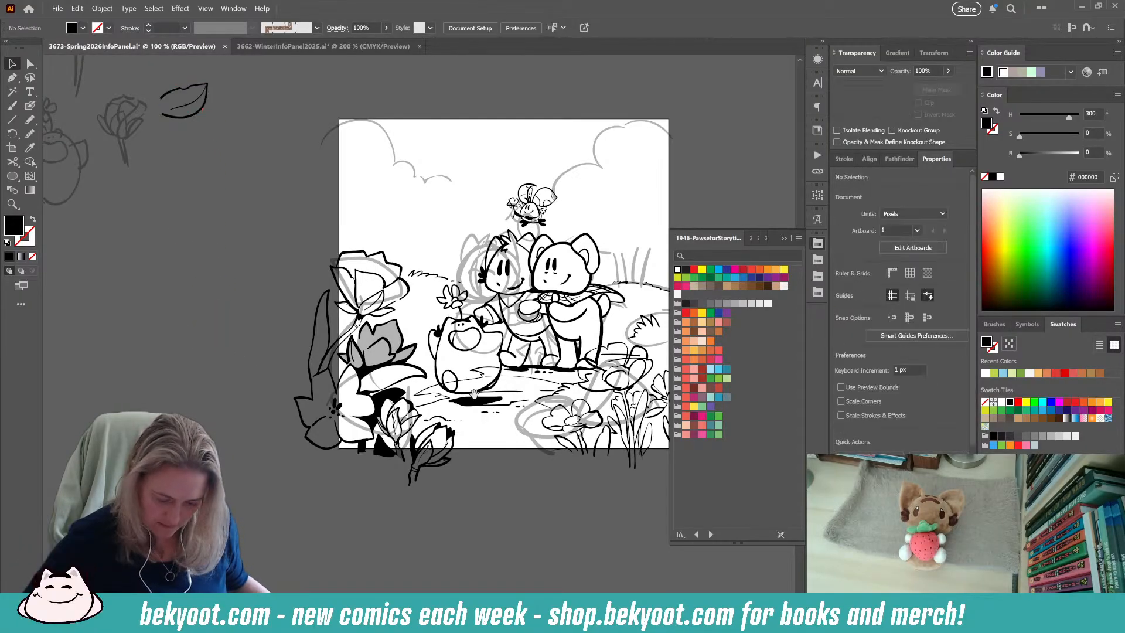
Scale the inked creature group, including its flower and shadow, down to about 205 × 332 px inside the line-art group.
{"action": "left_click_drag", "start_coordinate": [501, 443], "coordinate": [385, 378]}
{"action": "scroll", "coordinate": [385, 378], "scroll_direction": "down", "scroll_amount": 1}
{"action": "scroll", "coordinate": [401, 419], "scroll_direction": "up", "scroll_amount": 2}
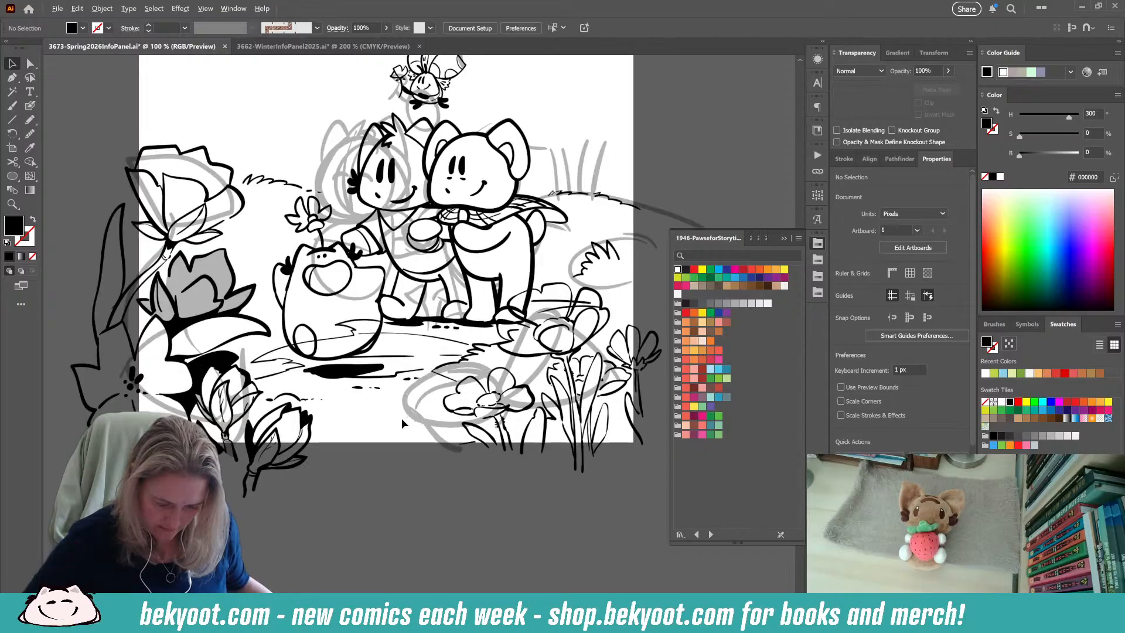
{"action": "double_click", "coordinate": [394, 370]}
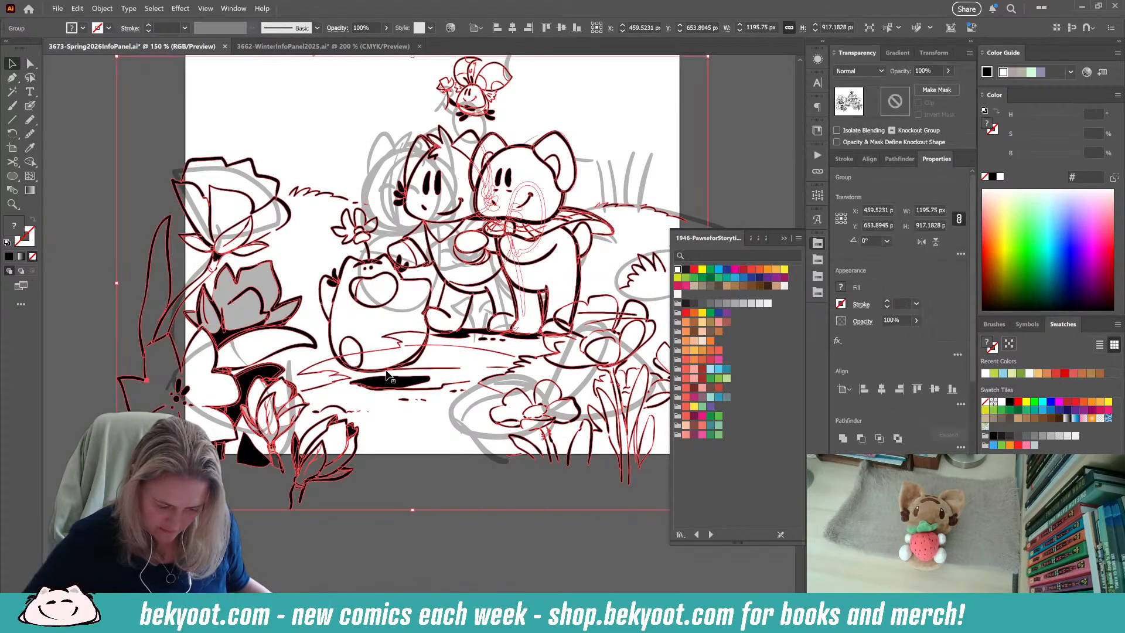
{"action": "left_click", "coordinate": [386, 371]}
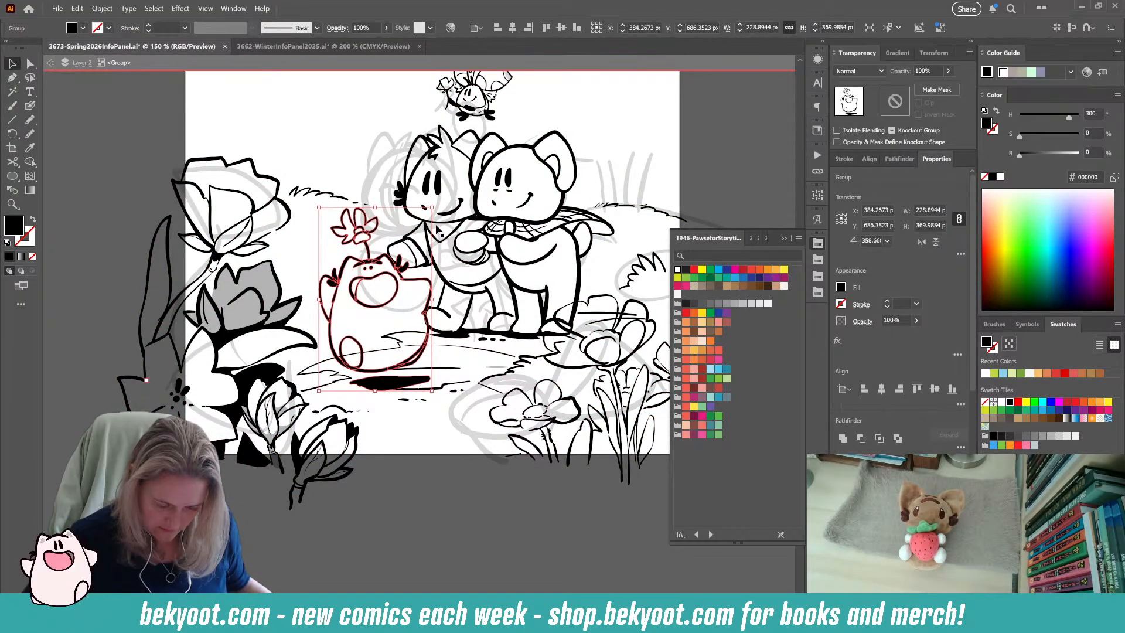
{"action": "left_click_drag", "start_coordinate": [432, 208], "coordinate": [421, 226]}
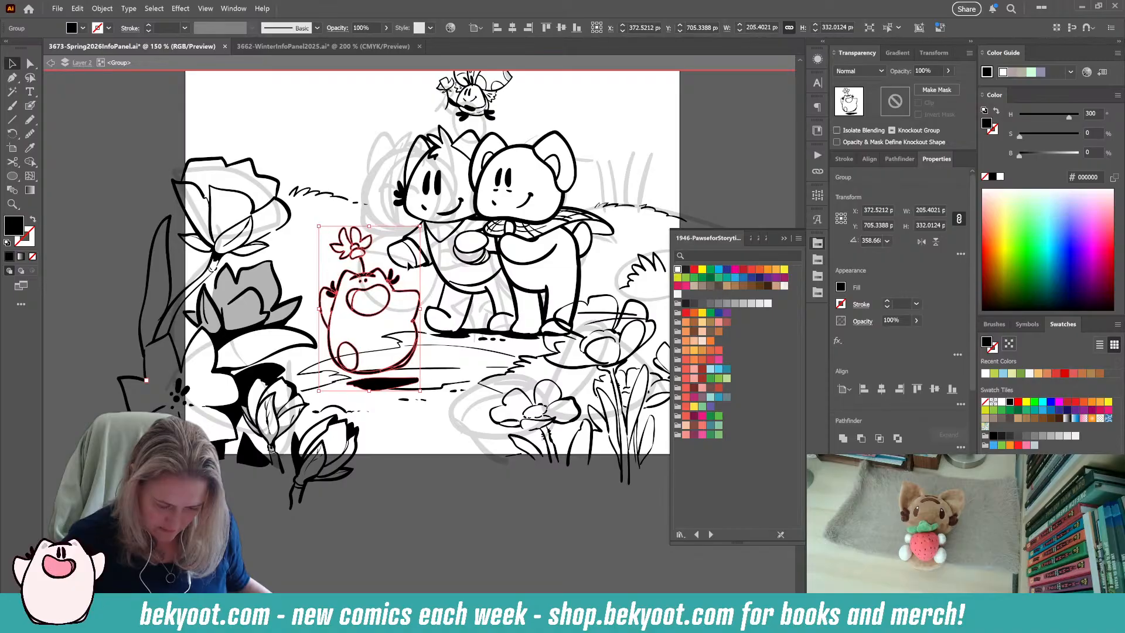
{"action": "left_click", "coordinate": [377, 457]}
{"action": "scroll", "coordinate": [475, 398], "scroll_direction": "down", "scroll_amount": 2}
{"action": "left_click_drag", "start_coordinate": [460, 470], "coordinate": [425, 436]}
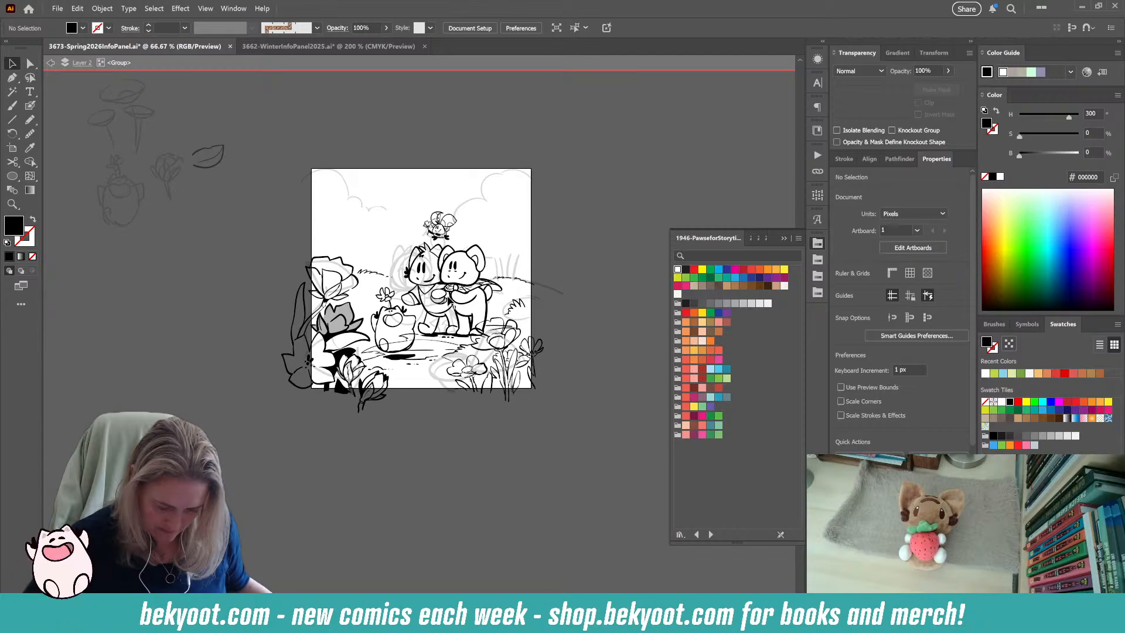
Ink black leafy tufts with the Blob Brush along the lower curve of the right-hand background bush sketch.
{"action": "left_click_drag", "start_coordinate": [466, 307], "coordinate": [450, 327]}
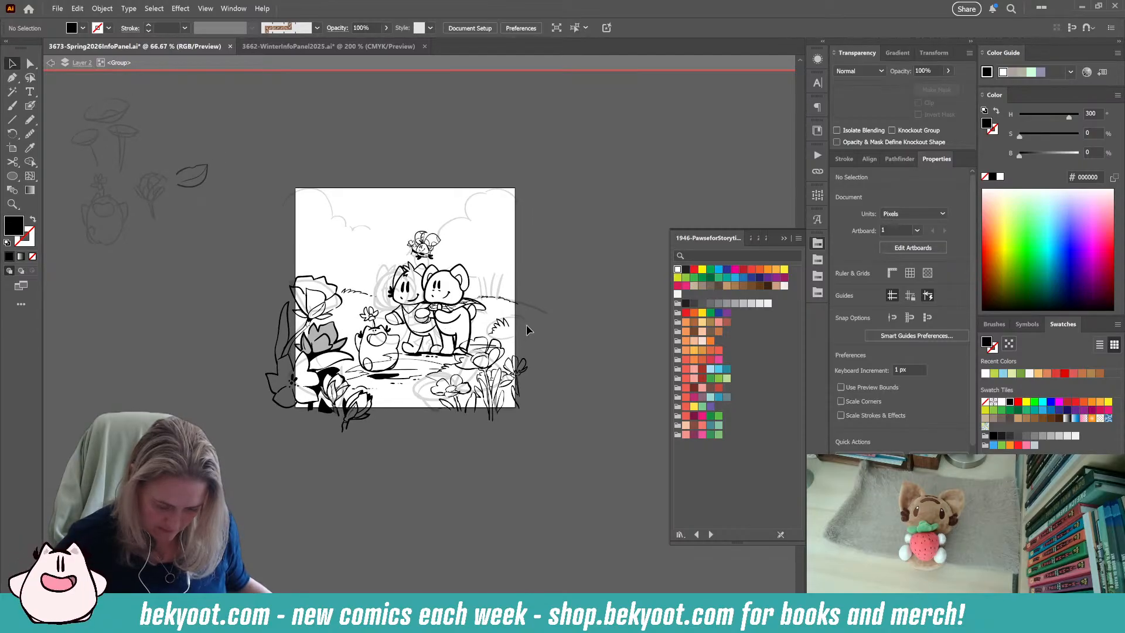
{"action": "scroll", "coordinate": [526, 329], "scroll_direction": "up", "scroll_amount": 2}
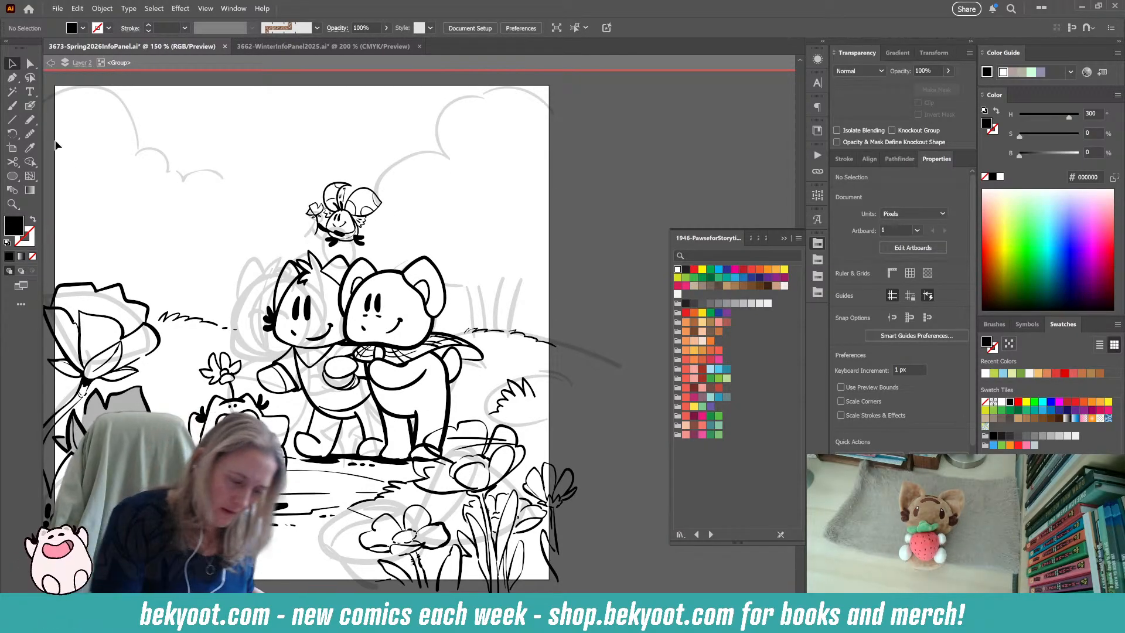
{"action": "left_click", "coordinate": [30, 105]}
{"action": "left_click_drag", "start_coordinate": [440, 383], "coordinate": [443, 412]}
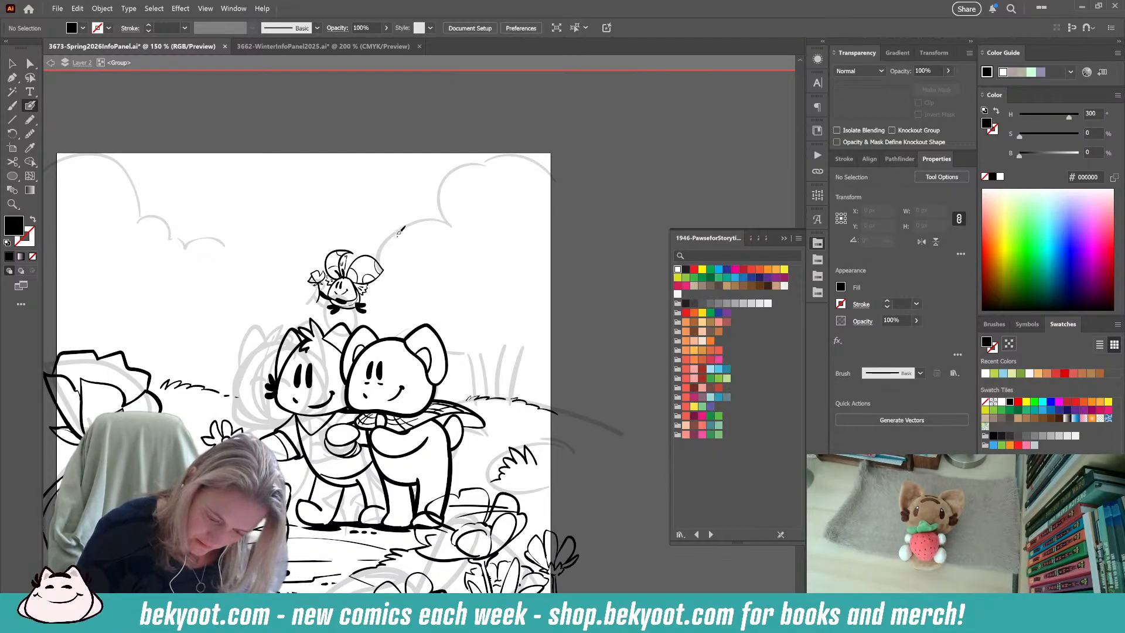
{"action": "key", "text": "shift+x"}
{"action": "mouse_move", "coordinate": [398, 231]}
{"action": "left_mouse_down"}
{"action": "mouse_move", "coordinate": [446, 222]}
{"action": "mouse_move", "coordinate": [414, 226]}
{"action": "left_mouse_up"}
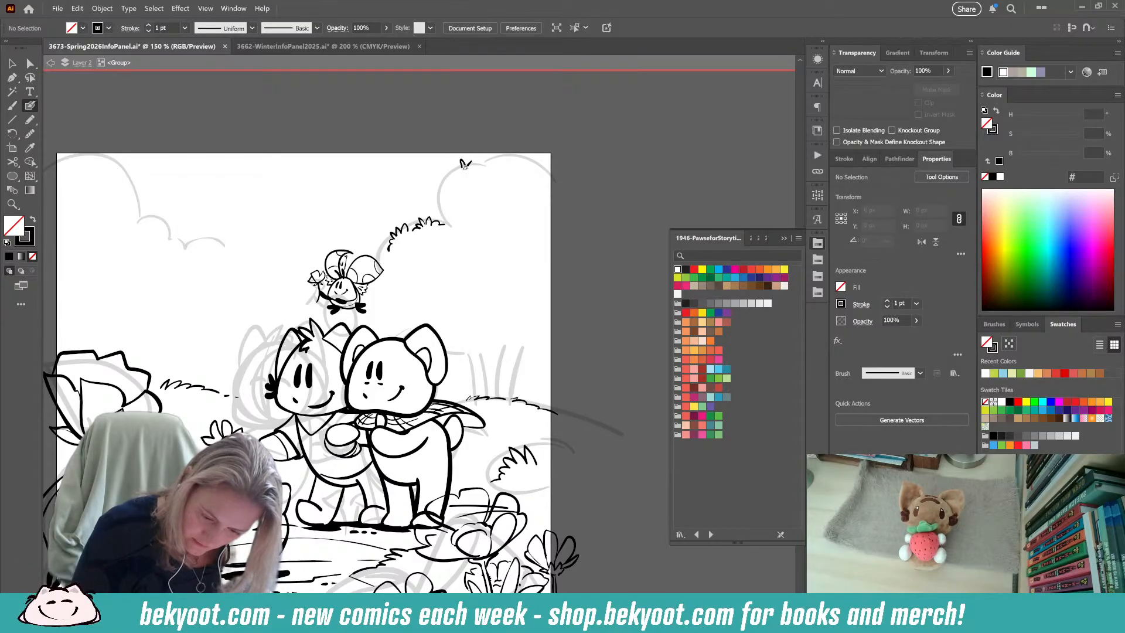
Ink leafy tufts on the upper curve and crest of the right-hand bush, undoing and redrawing unsatisfactory strokes.
{"action": "left_click_drag", "start_coordinate": [447, 179], "coordinate": [441, 180]}
{"action": "mouse_move", "coordinate": [441, 180]}
{"action": "left_mouse_down"}
{"action": "mouse_move", "coordinate": [441, 193]}
{"action": "mouse_move", "coordinate": [450, 173]}
{"action": "mouse_move", "coordinate": [469, 173]}
{"action": "mouse_move", "coordinate": [453, 170]}
{"action": "mouse_move", "coordinate": [442, 193]}
{"action": "left_mouse_up"}
{"action": "key", "text": "ctrl+z"}
{"action": "key", "text": "ctrl+z"}
{"action": "key", "text": "ctrl+z"}
{"action": "left_click", "coordinate": [485, 183], "text": "ctrl"}
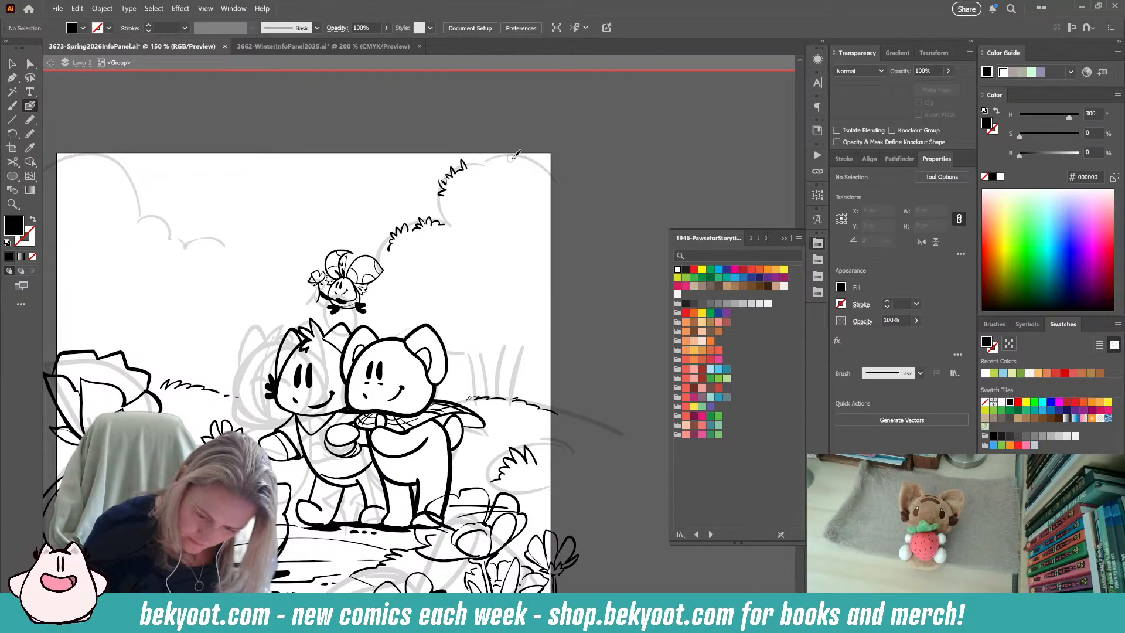
{"action": "mouse_move", "coordinate": [516, 165]}
{"action": "left_mouse_down"}
{"action": "mouse_move", "coordinate": [529, 157]}
{"action": "mouse_move", "coordinate": [532, 170]}
{"action": "left_mouse_up"}
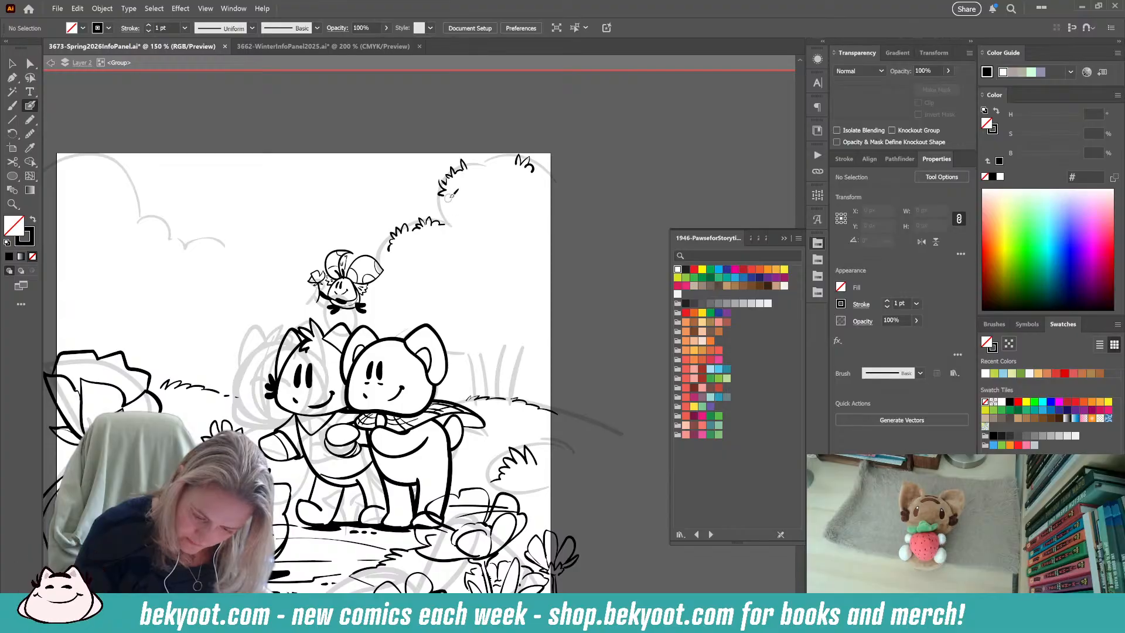
{"action": "mouse_move", "coordinate": [447, 208]}
{"action": "left_mouse_down"}
{"action": "mouse_move", "coordinate": [448, 226]}
{"action": "mouse_move", "coordinate": [448, 197]}
{"action": "mouse_move", "coordinate": [453, 222]}
{"action": "left_mouse_up"}
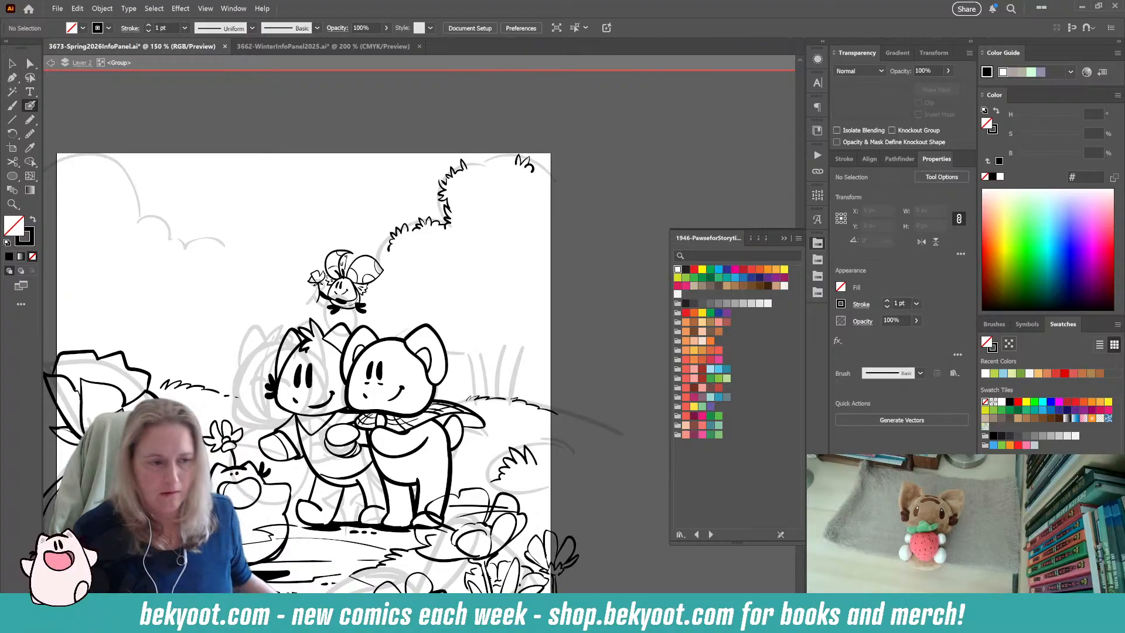
{"action": "key", "text": "ctrl+z"}
{"action": "mouse_move", "coordinate": [420, 178]}
{"action": "left_mouse_down"}
{"action": "mouse_move", "coordinate": [438, 199]}
{"action": "mouse_move", "coordinate": [568, 233]}
{"action": "left_mouse_up"}
{"action": "key", "text": "Delete"}
{"action": "key", "text": "ctrl+z"}
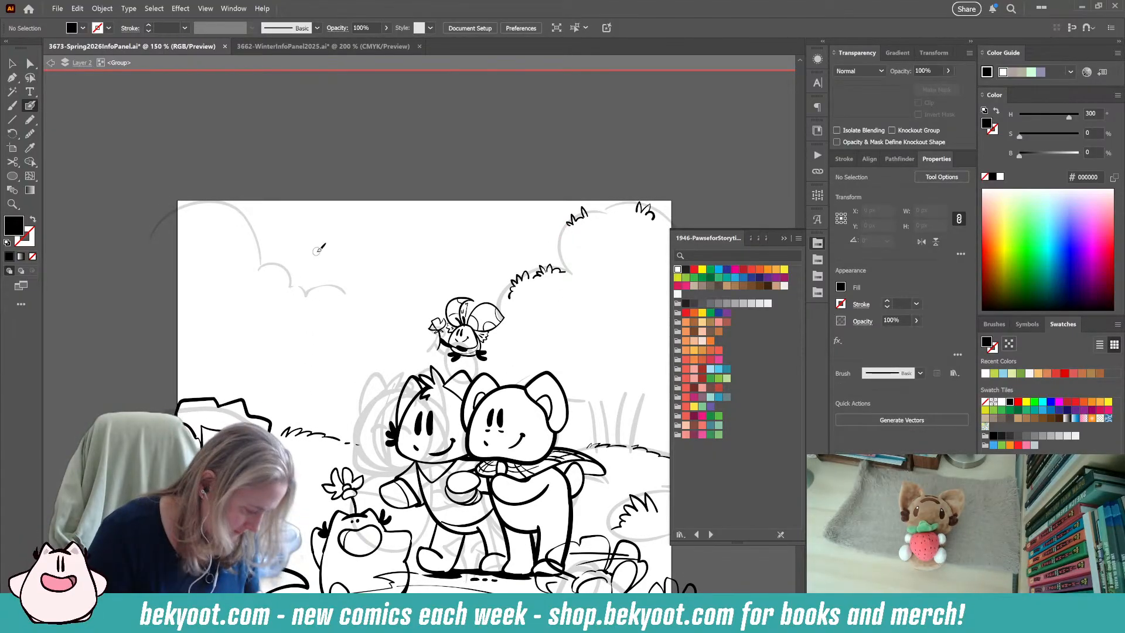
Ink a fine leafy outline over the lowest curve of the left-hand background bush sketch.
{"action": "key", "text": "Return"}
{"action": "key", "text": "Return"}
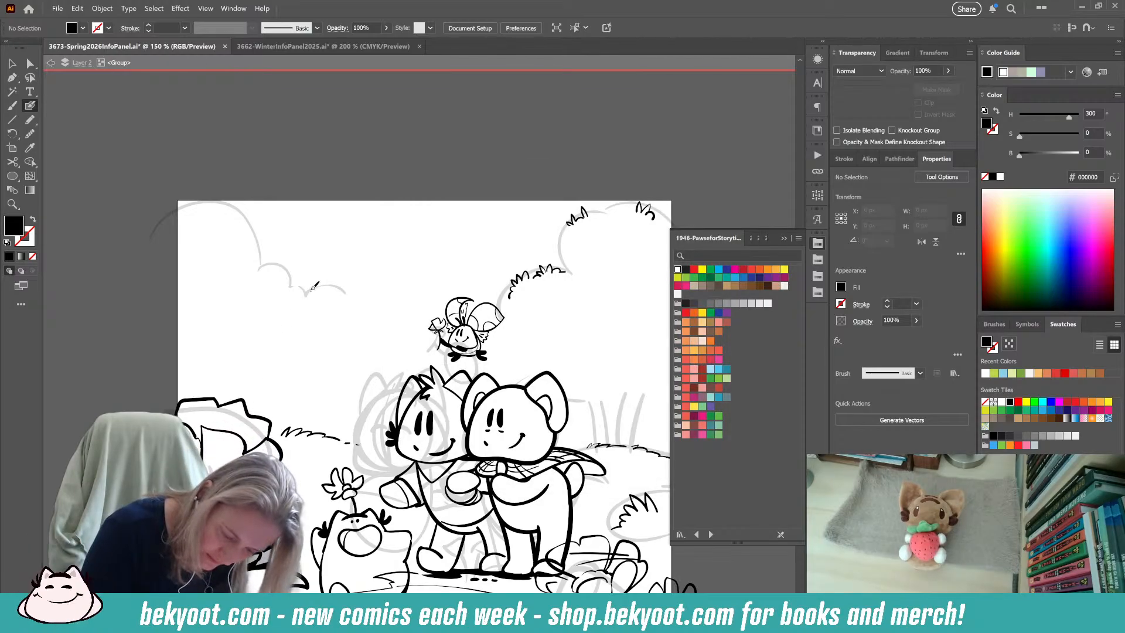
{"action": "key", "text": "shift+x"}
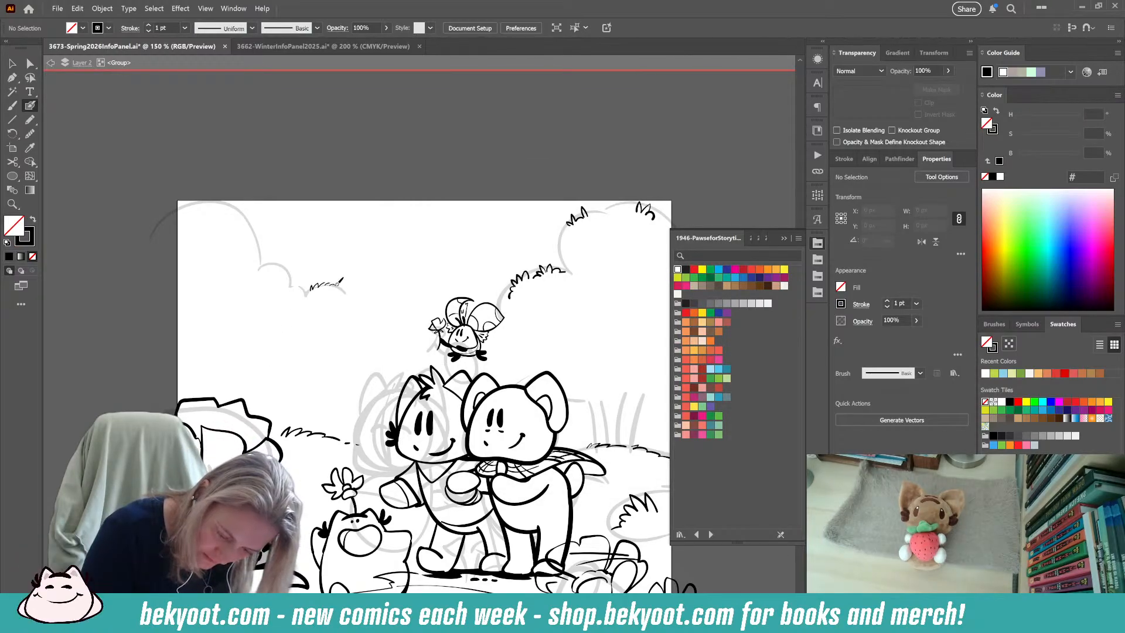
{"action": "left_click_drag", "start_coordinate": [350, 283], "coordinate": [360, 306]}
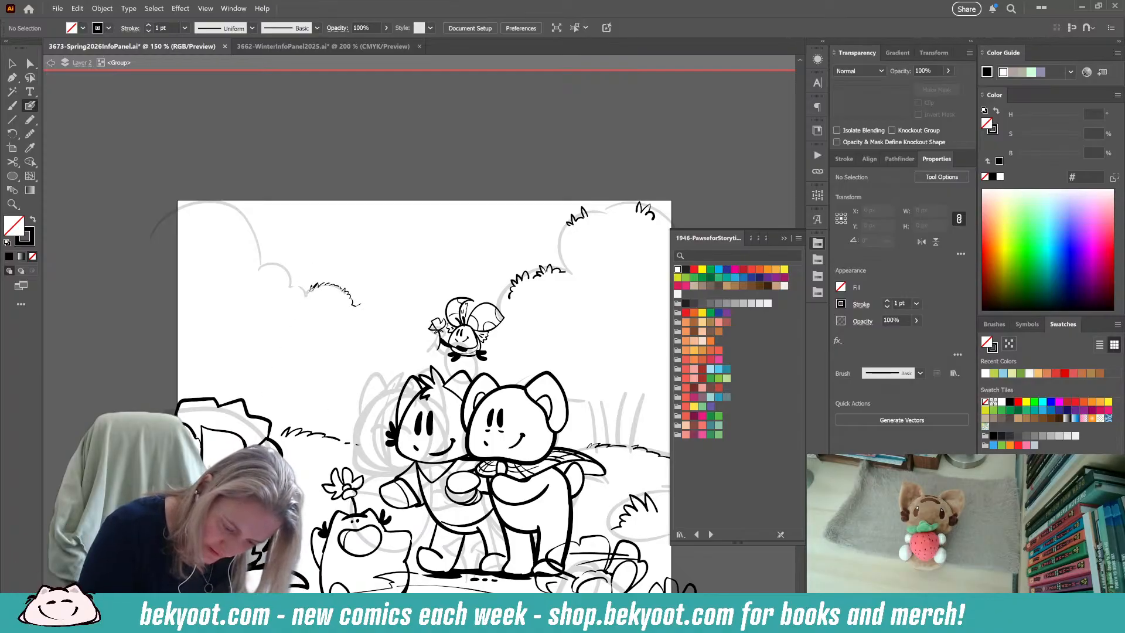
{"action": "left_click_drag", "start_coordinate": [295, 279], "coordinate": [303, 296]}
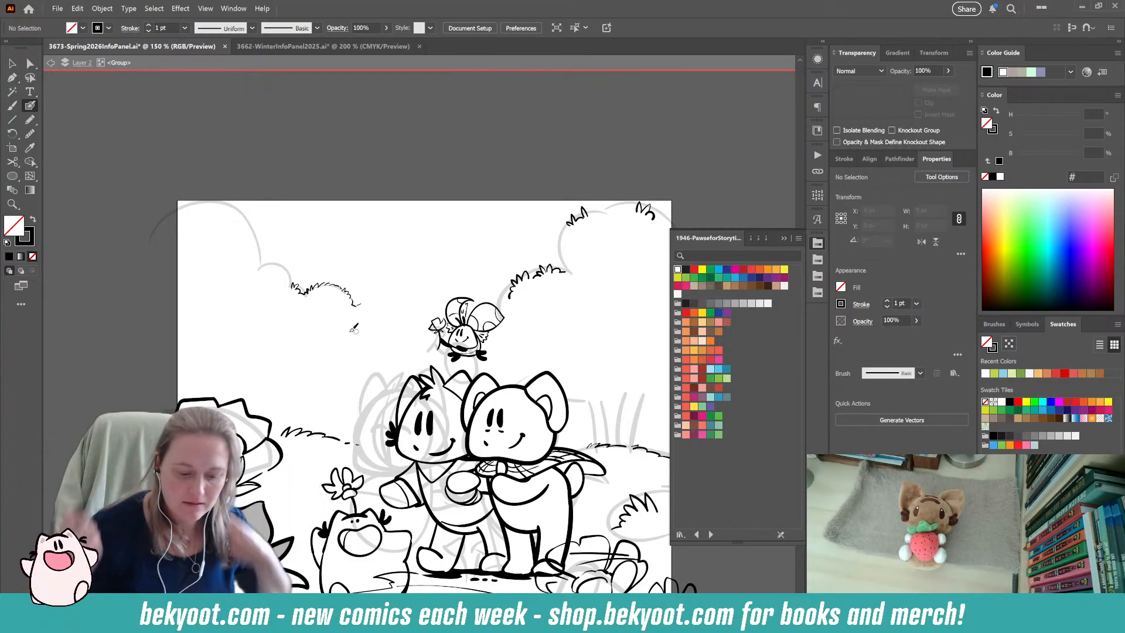
Group the new leafy strokes of the left-hand bush and enter that group for isolated editing.
{"action": "key", "text": "v"}
{"action": "left_click_drag", "start_coordinate": [252, 240], "coordinate": [375, 321]}
{"action": "key", "text": "ctrl+g"}
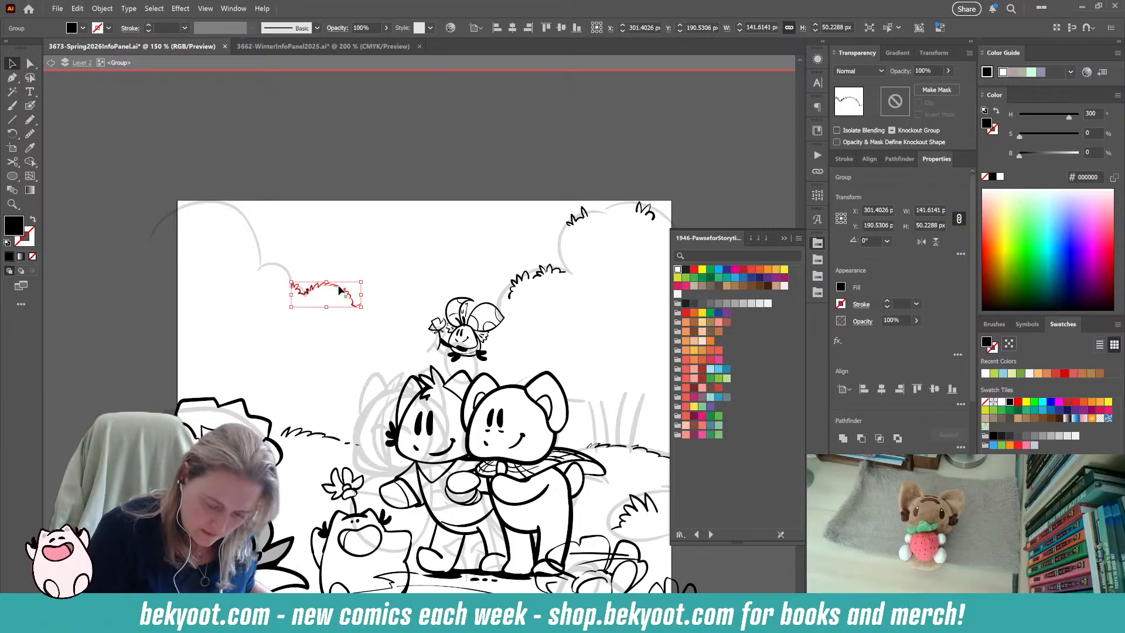
{"action": "double_click", "coordinate": [325, 307]}
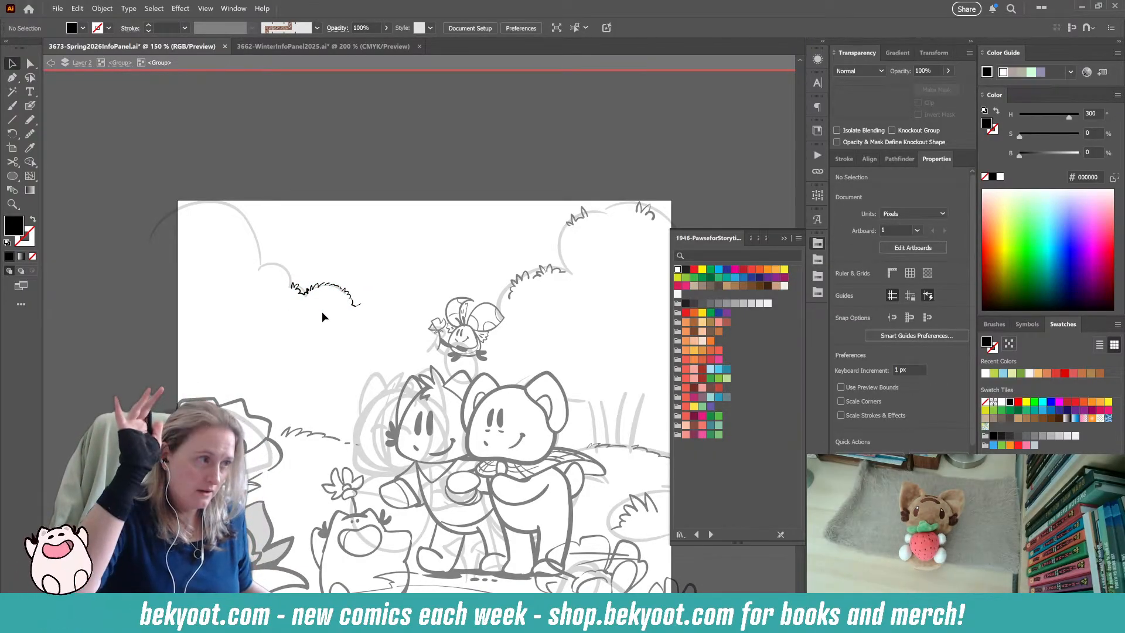
Continue the black leafy outline over the middle curve of the left-hand bush inside the isolated group.
{"action": "key", "text": "b"}
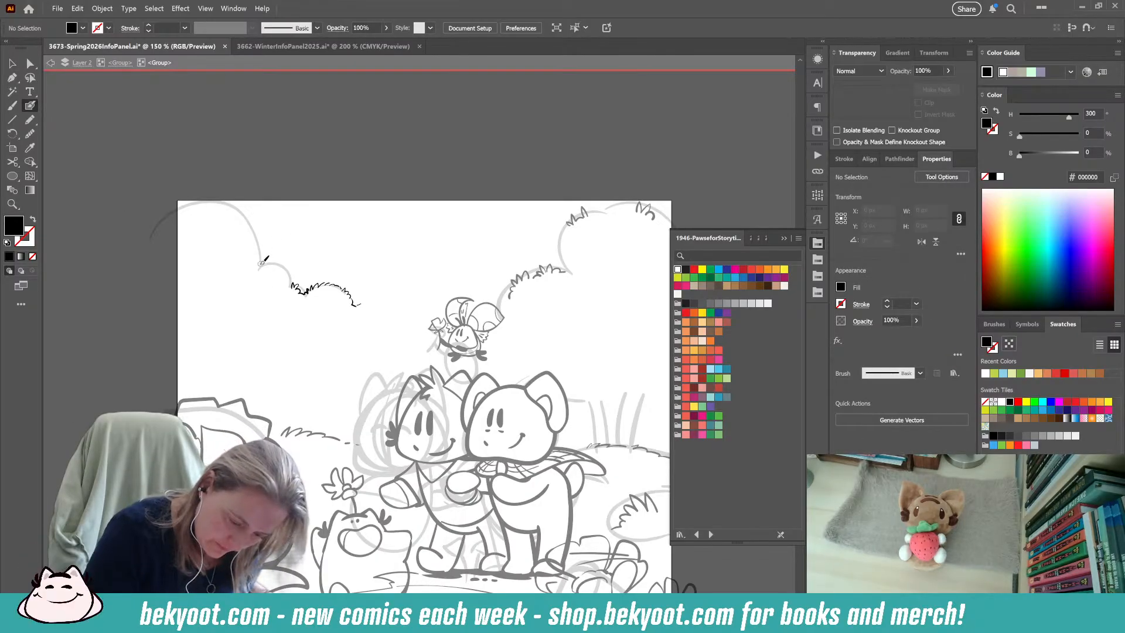
{"action": "key", "text": "shift+x"}
{"action": "mouse_move", "coordinate": [262, 263]}
{"action": "left_mouse_down"}
{"action": "mouse_move", "coordinate": [277, 256]}
{"action": "mouse_move", "coordinate": [289, 273]}
{"action": "left_mouse_up"}
{"action": "key", "text": "ctrl+z"}
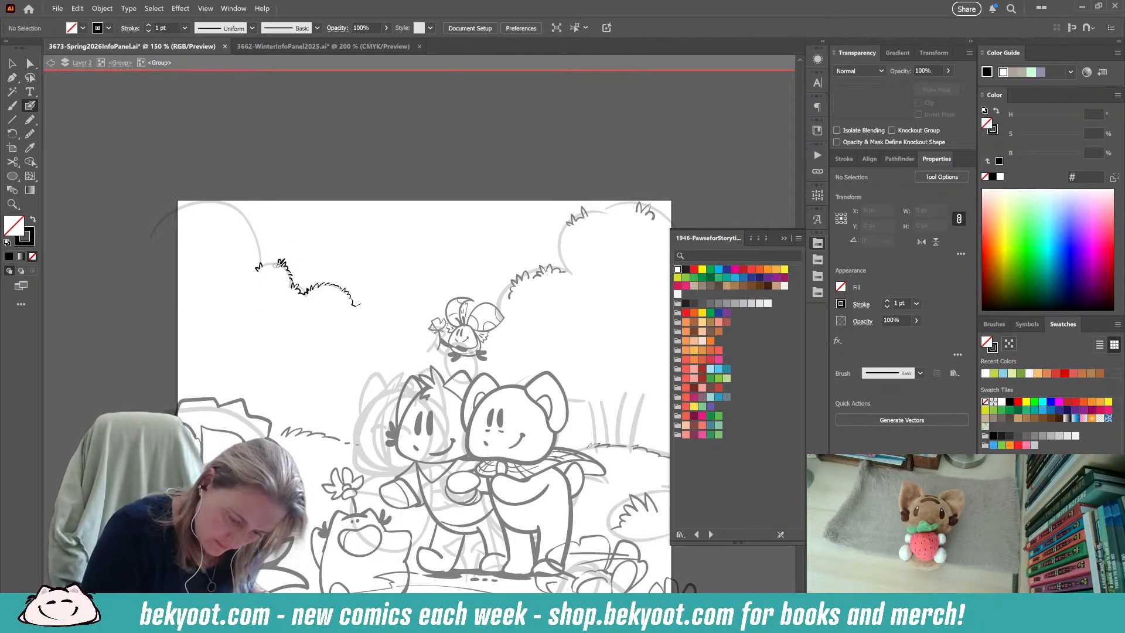
{"action": "left_click_drag", "start_coordinate": [274, 260], "coordinate": [272, 262]}
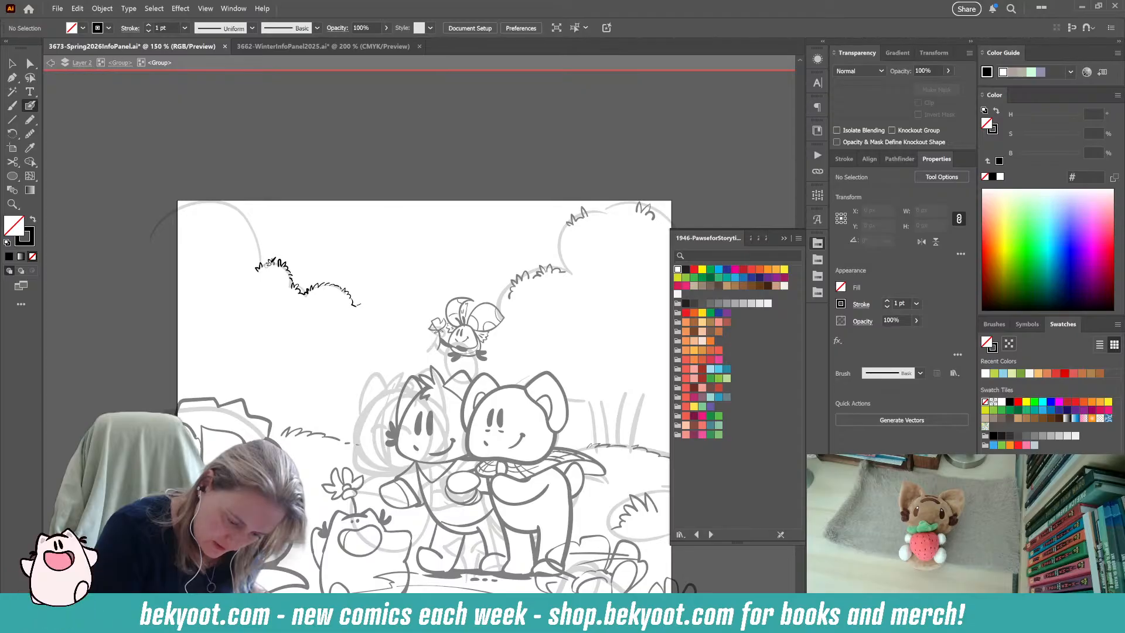
Ink the leafy outline down the side of the left-hand bush's upper curve to meet the middle curve.
{"action": "left_click_drag", "start_coordinate": [306, 346], "coordinate": [351, 351]}
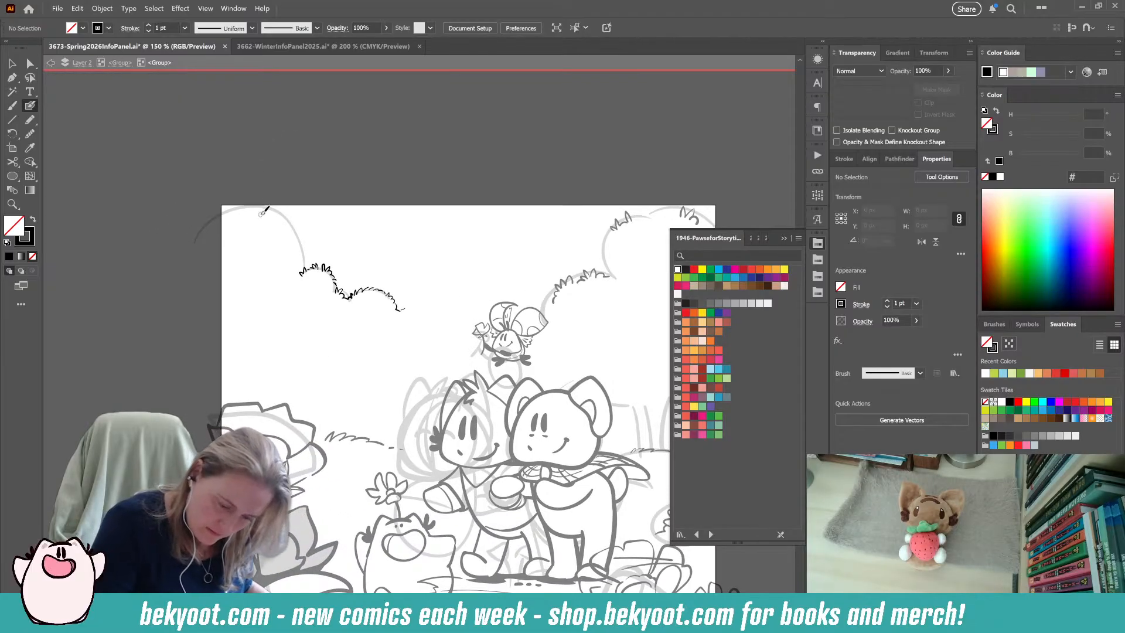
{"action": "mouse_move", "coordinate": [288, 219]}
{"action": "left_mouse_down"}
{"action": "mouse_move", "coordinate": [303, 237]}
{"action": "mouse_move", "coordinate": [310, 230]}
{"action": "left_mouse_up"}
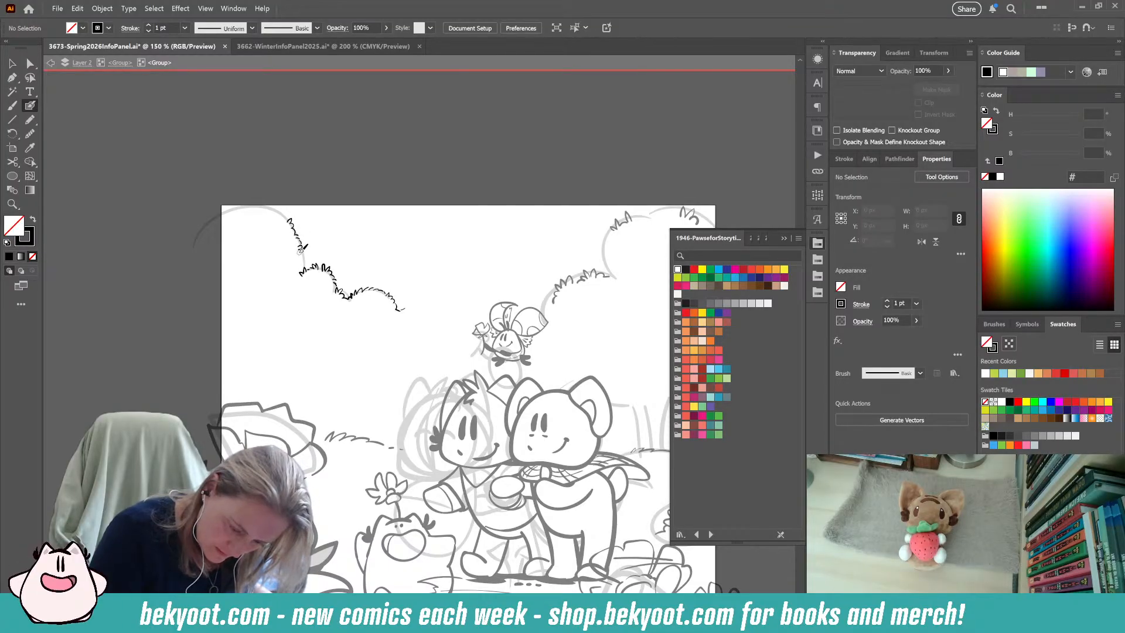
Ink a dense leafy outline along the right-hand bush's lower curve and up into the side of its upper curve.
{"action": "left_click_drag", "start_coordinate": [327, 386], "coordinate": [288, 369]}
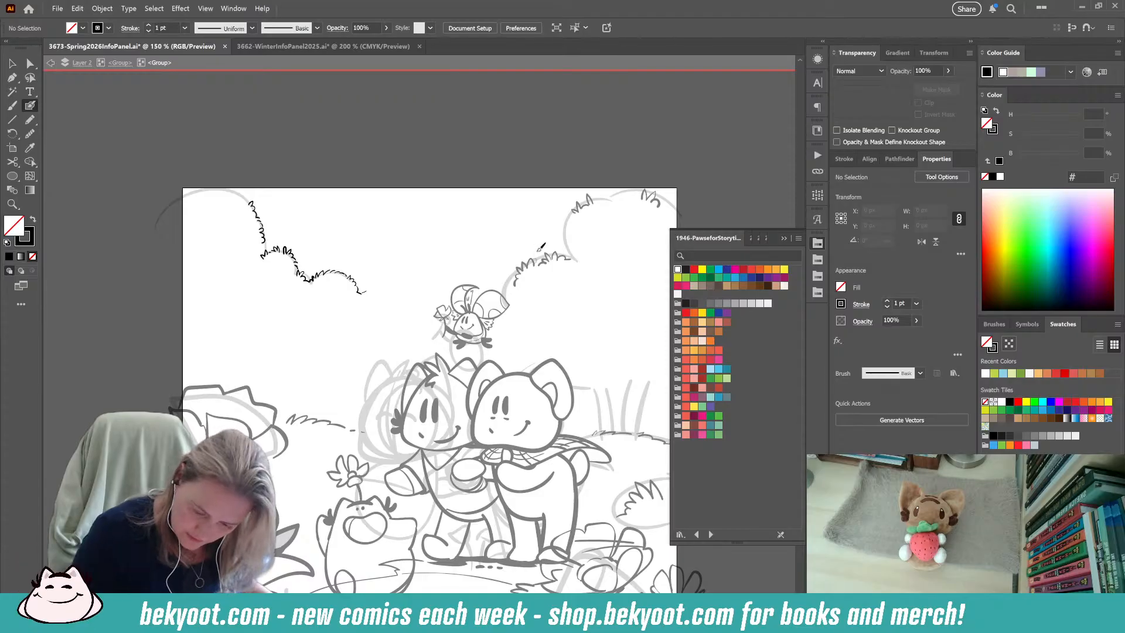
{"action": "left_click_drag", "start_coordinate": [519, 270], "coordinate": [573, 261]}
{"action": "left_click_drag", "start_coordinate": [580, 319], "coordinate": [525, 352]}
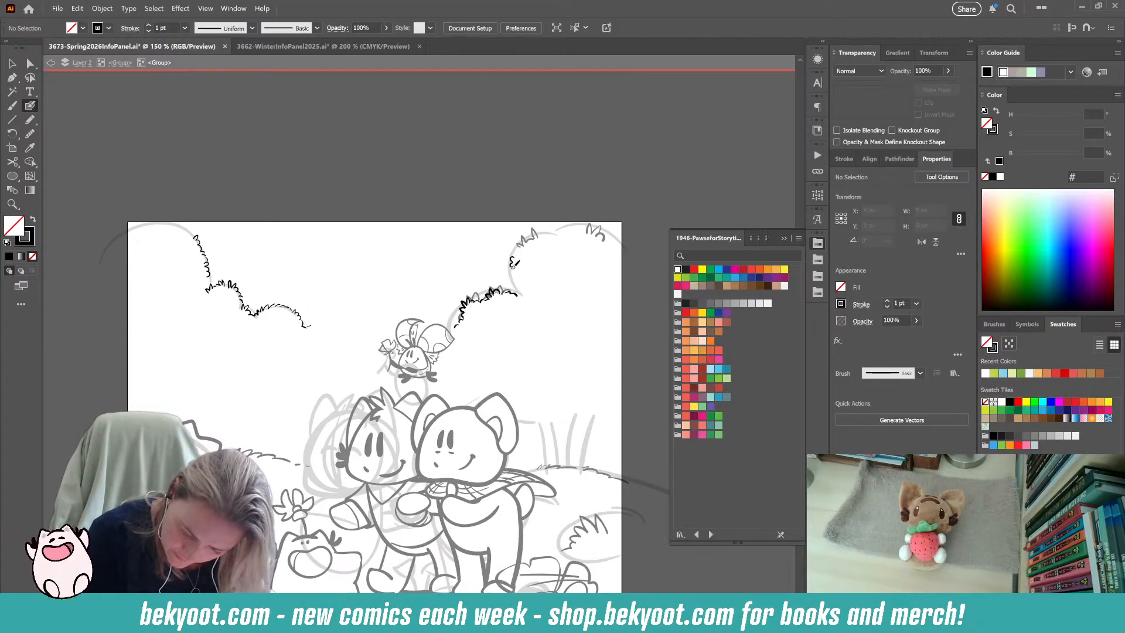
{"action": "left_click_drag", "start_coordinate": [514, 274], "coordinate": [515, 278]}
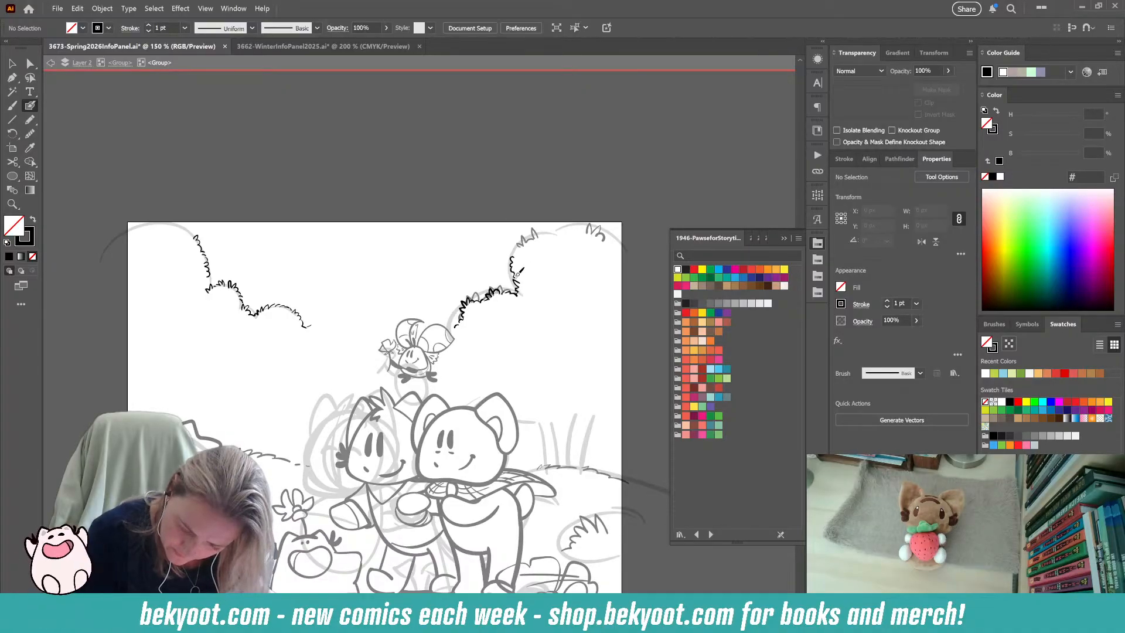
Continue the leafy outline around the right-hand bush's upper curve and across its crest to the artboard edge.
{"action": "left_click_drag", "start_coordinate": [564, 307], "coordinate": [537, 312]}
{"action": "mouse_move", "coordinate": [519, 241]}
{"action": "left_mouse_down"}
{"action": "mouse_move", "coordinate": [531, 239]}
{"action": "mouse_move", "coordinate": [493, 253]}
{"action": "left_mouse_up"}
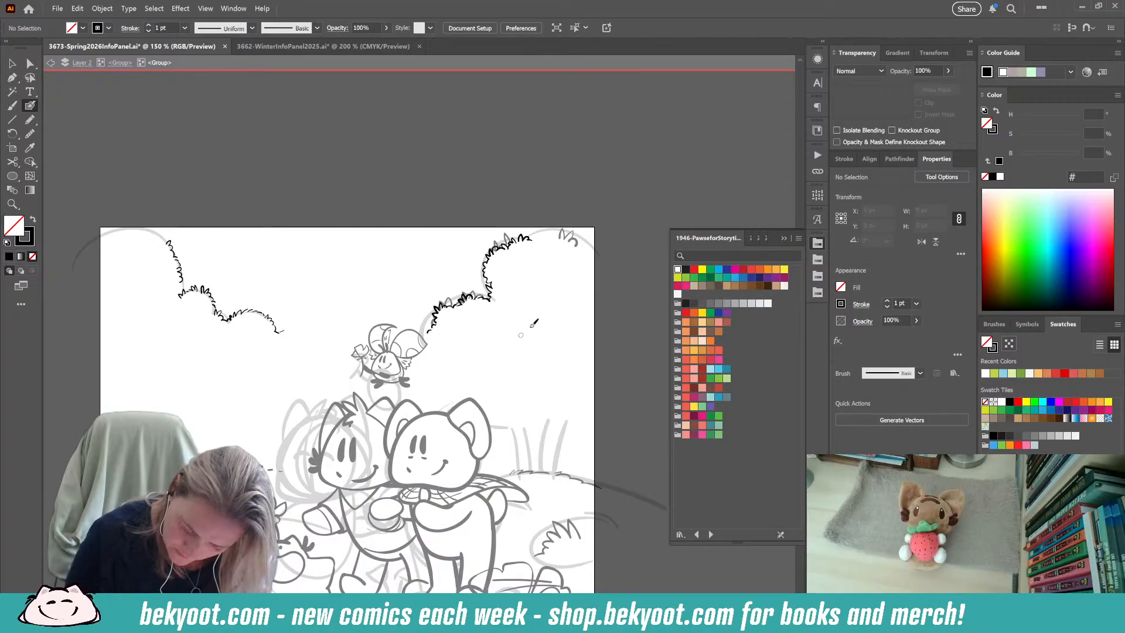
{"action": "left_click_drag", "start_coordinate": [539, 230], "coordinate": [547, 234]}
{"action": "mouse_move", "coordinate": [549, 230]}
{"action": "left_mouse_down"}
{"action": "mouse_move", "coordinate": [539, 237]}
{"action": "mouse_move", "coordinate": [563, 233]}
{"action": "mouse_move", "coordinate": [598, 260]}
{"action": "mouse_move", "coordinate": [566, 234]}
{"action": "left_mouse_up"}
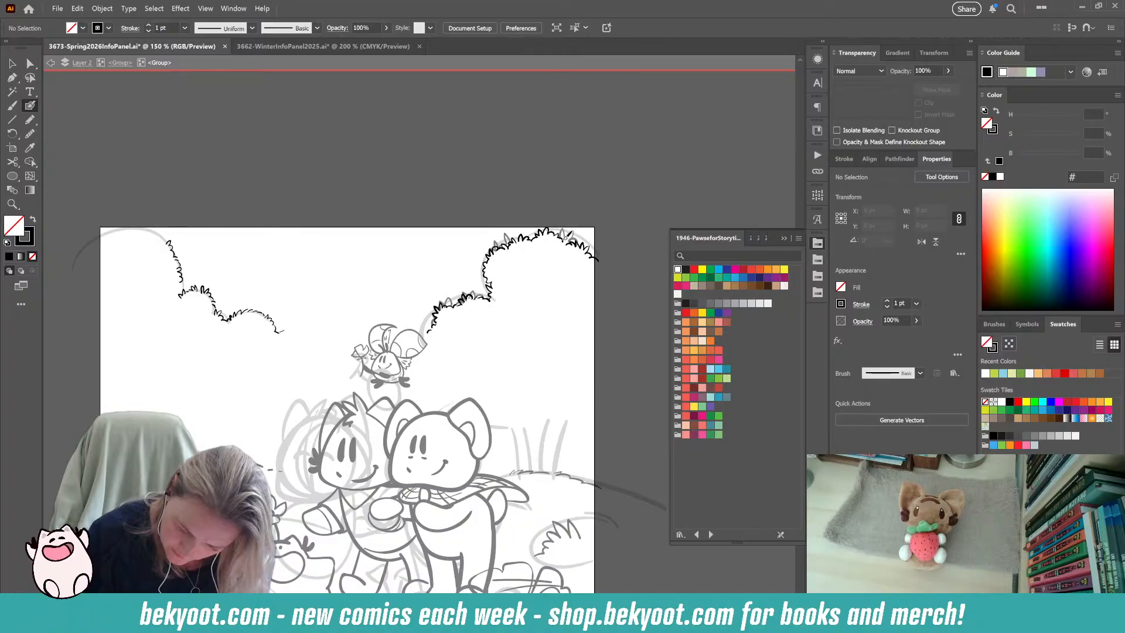
Ink the leafy crest of the left-hand bush out to the artboard edge and add a small leaf tuft inside the bush.
{"action": "mouse_move", "coordinate": [556, 265]}
{"action": "left_mouse_down"}
{"action": "mouse_move", "coordinate": [588, 216]}
{"action": "mouse_move", "coordinate": [636, 235]}
{"action": "left_mouse_up"}
{"action": "mouse_move", "coordinate": [186, 200]}
{"action": "left_mouse_down"}
{"action": "mouse_move", "coordinate": [229, 205]}
{"action": "mouse_move", "coordinate": [202, 193]}
{"action": "mouse_move", "coordinate": [218, 192]}
{"action": "mouse_move", "coordinate": [209, 200]}
{"action": "mouse_move", "coordinate": [240, 212]}
{"action": "left_mouse_up"}
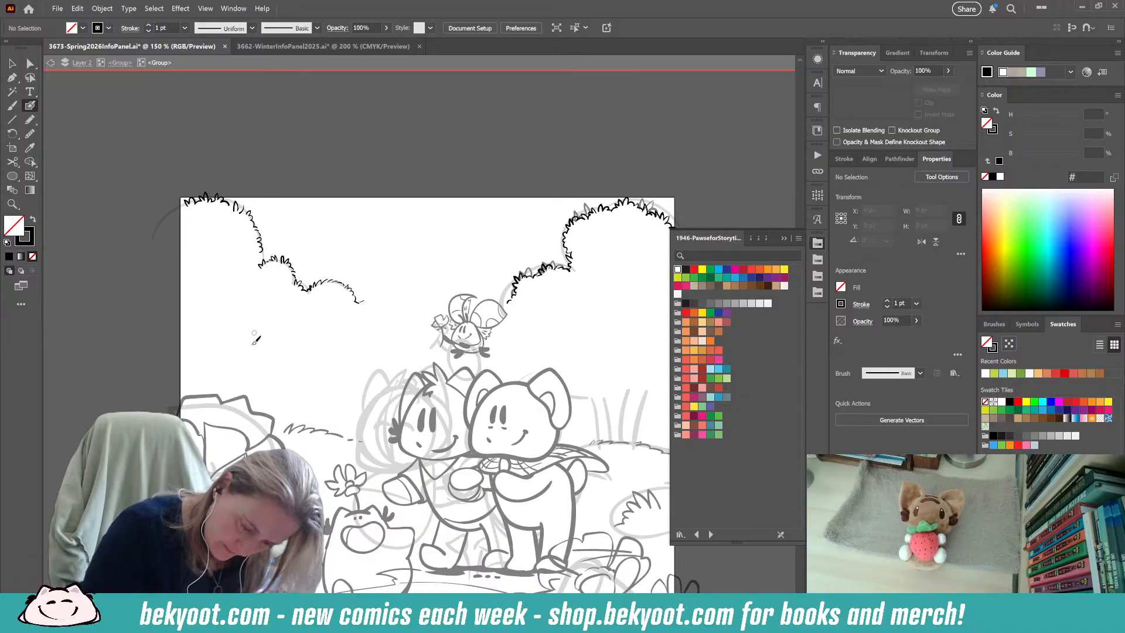
{"action": "mouse_move", "coordinate": [214, 270]}
{"action": "left_mouse_down"}
{"action": "mouse_move", "coordinate": [219, 281]}
{"action": "mouse_move", "coordinate": [201, 275]}
{"action": "left_mouse_up"}
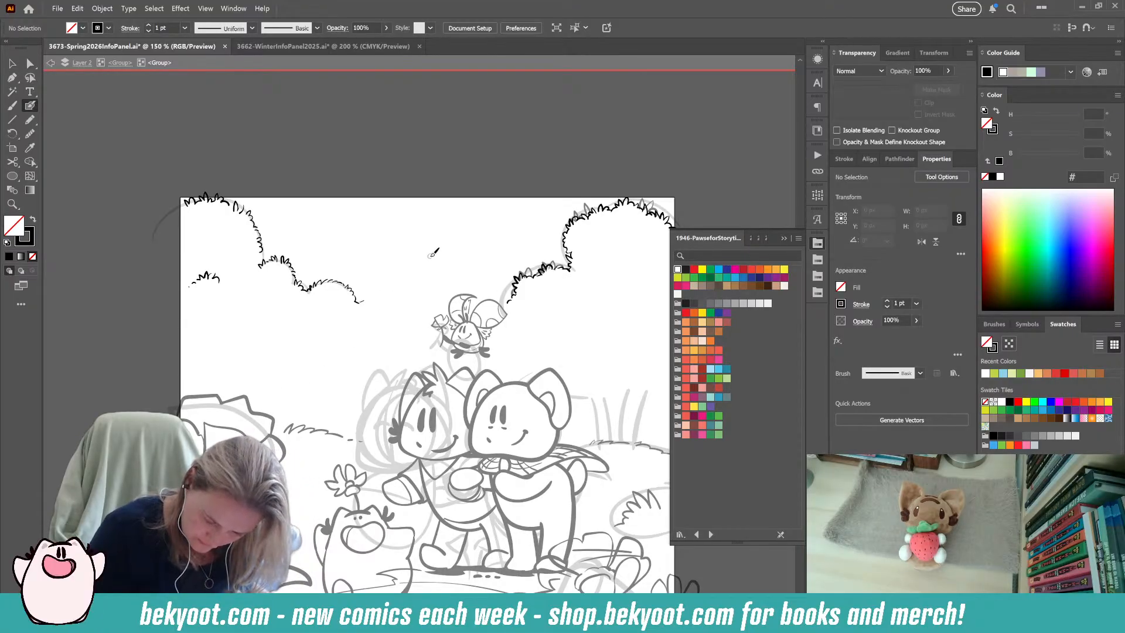
{"action": "left_click_drag", "start_coordinate": [325, 488], "coordinate": [368, 461]}
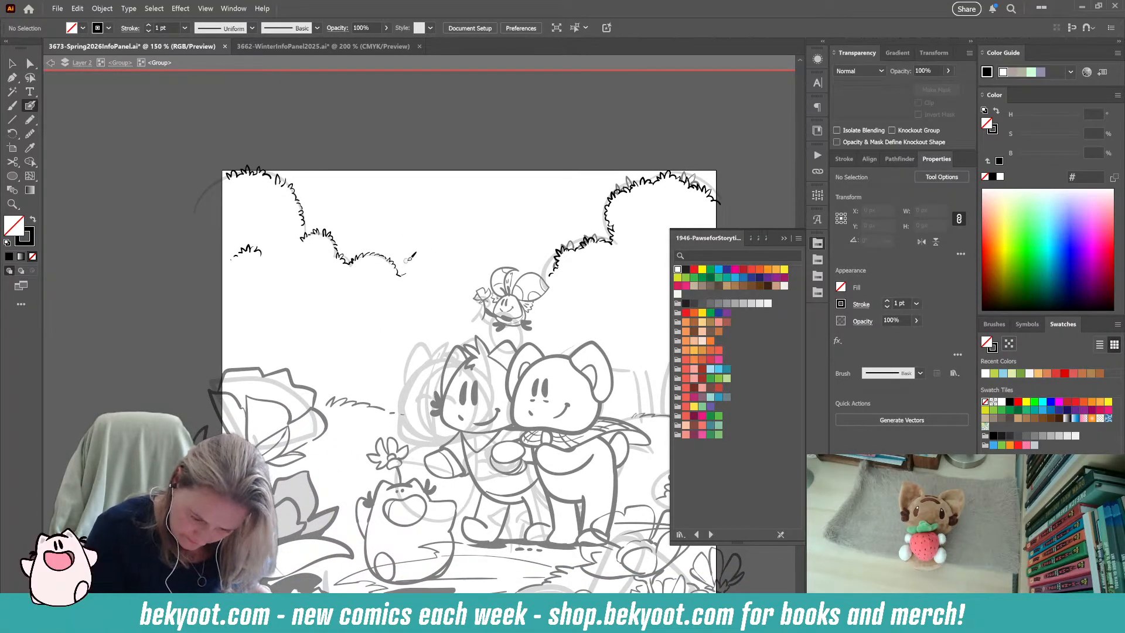
{"action": "left_click_drag", "start_coordinate": [397, 278], "coordinate": [409, 270]}
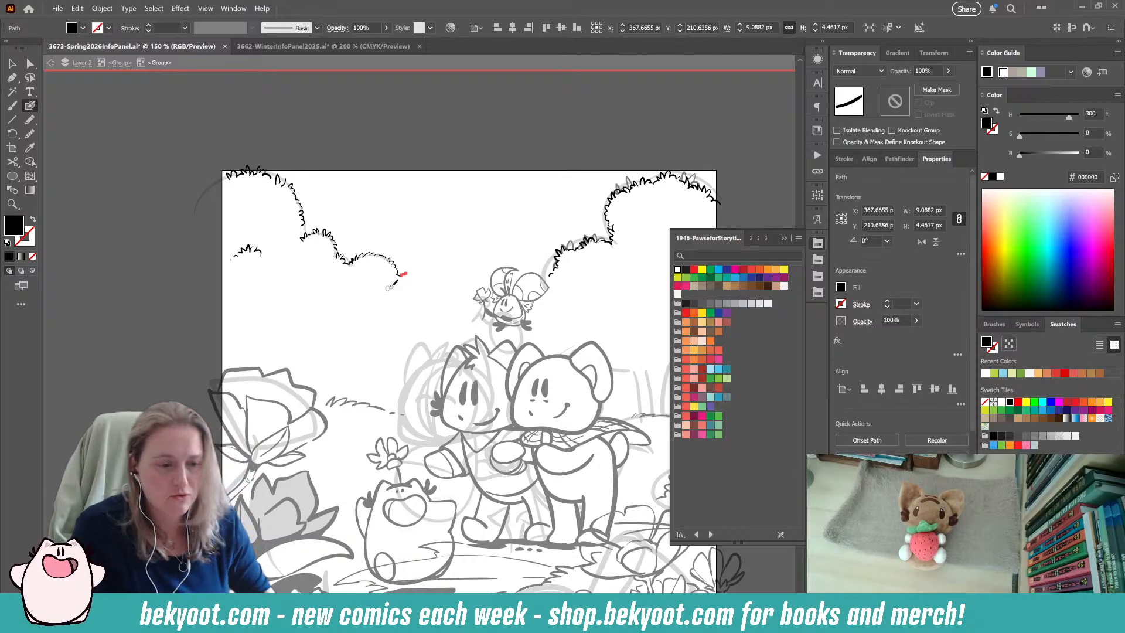
{"action": "key", "text": "ctrl+z"}
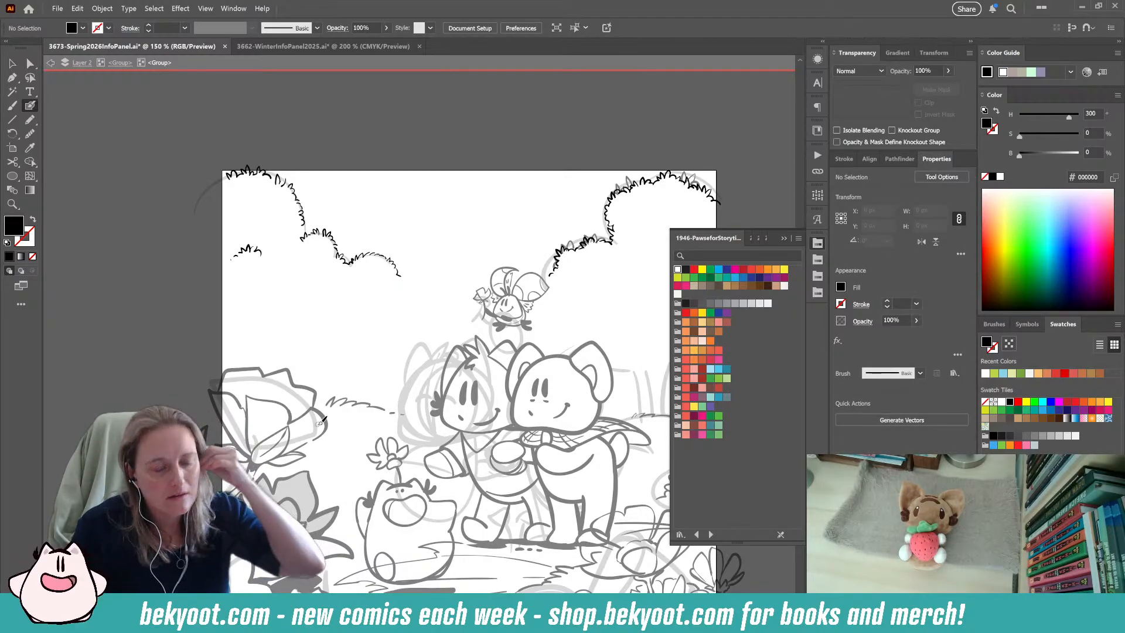
{"action": "mouse_move", "coordinate": [403, 285]}
{"action": "left_mouse_down"}
{"action": "mouse_move", "coordinate": [446, 334]}
{"action": "mouse_move", "coordinate": [448, 310]}
{"action": "left_mouse_up"}
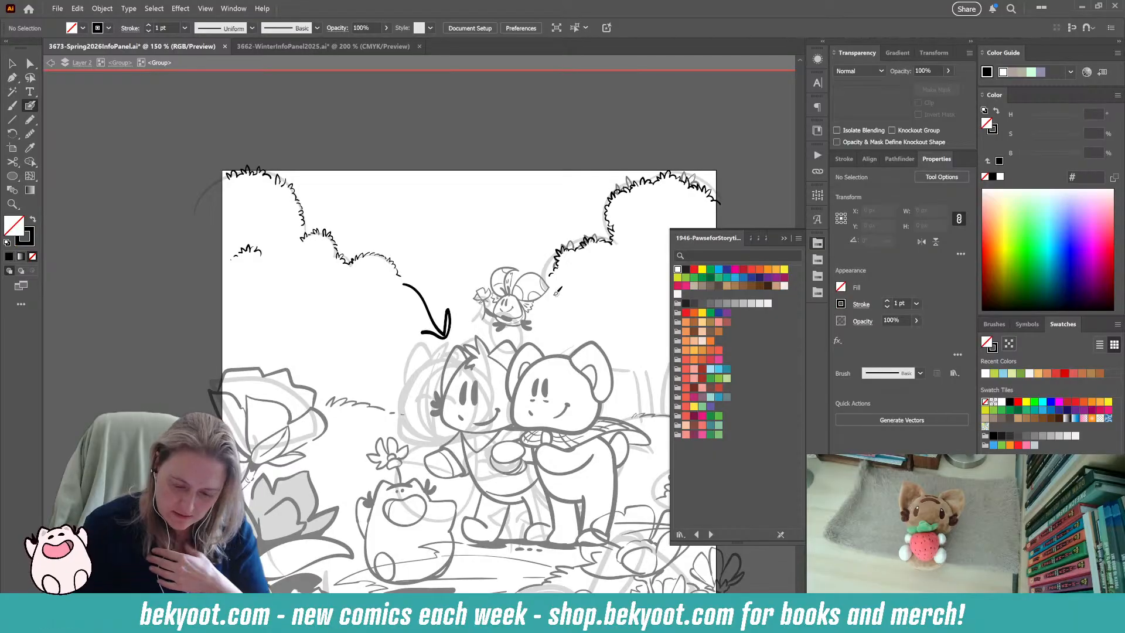
{"action": "left_click_drag", "start_coordinate": [562, 274], "coordinate": [546, 266]}
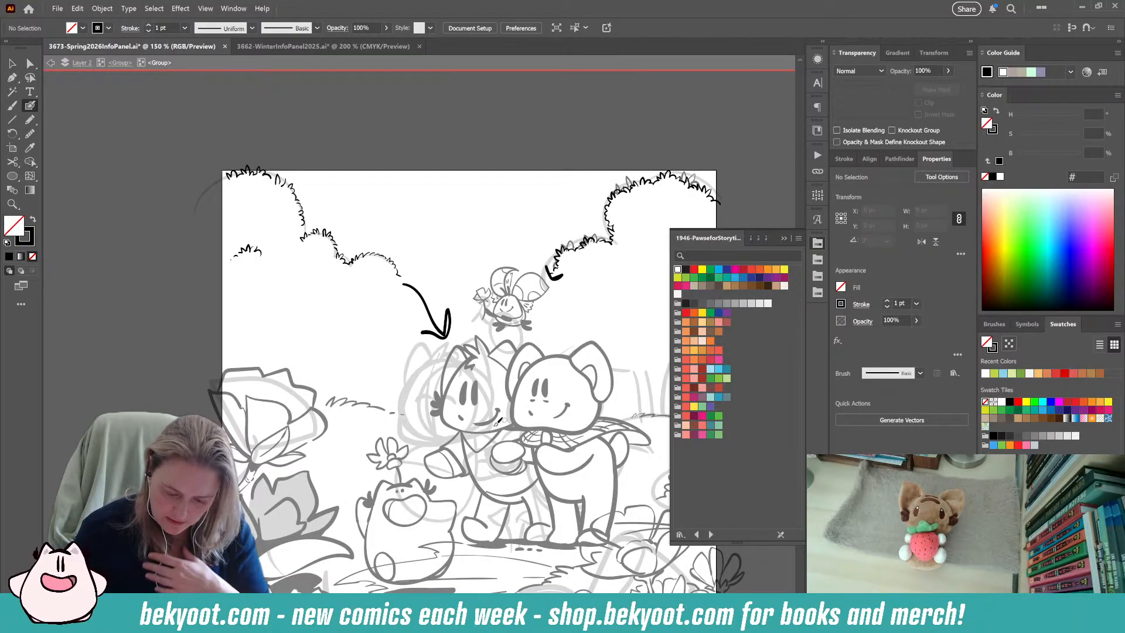
{"action": "key", "text": "ctrl+z"}
{"action": "key", "text": "ctrl+z"}
{"action": "key", "text": "ctrl+z"}
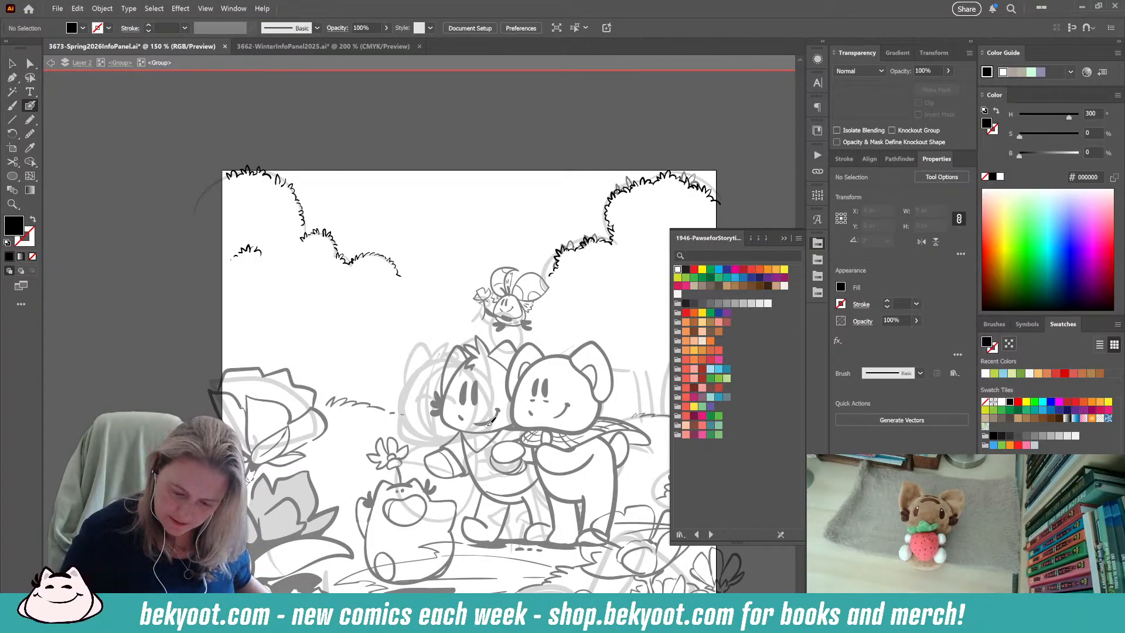
Extend the left-hand bush's leafy outline from the end of its lowest curve down to the cat character's ear.
{"action": "mouse_move", "coordinate": [400, 280]}
{"action": "left_mouse_down"}
{"action": "mouse_move", "coordinate": [412, 269]}
{"action": "mouse_move", "coordinate": [409, 303]}
{"action": "left_mouse_up"}
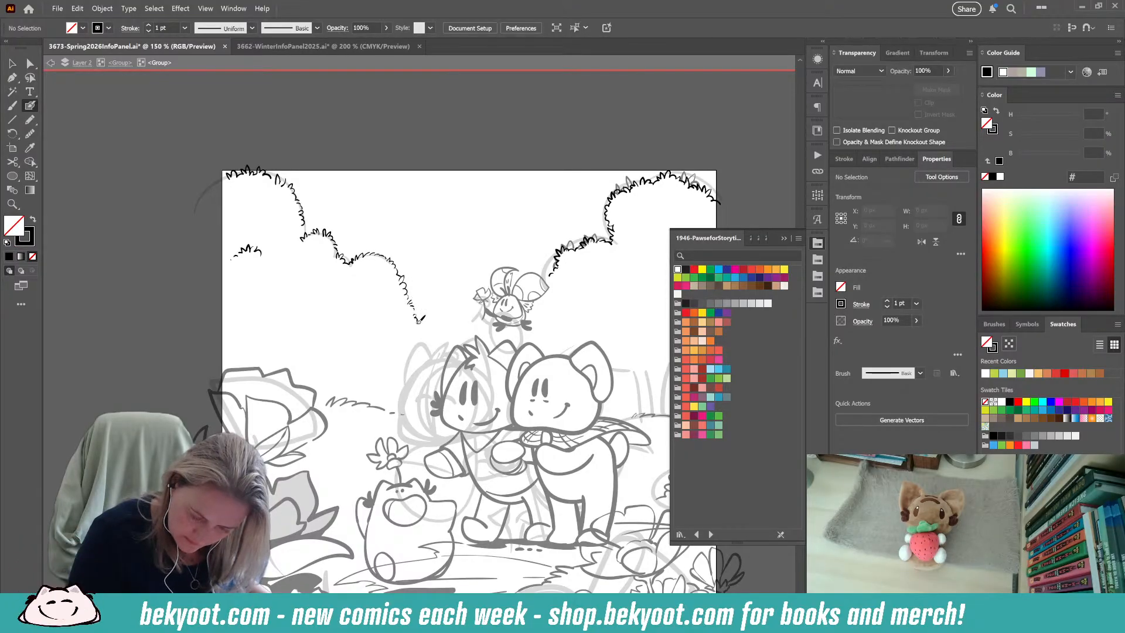
{"action": "left_click_drag", "start_coordinate": [420, 328], "coordinate": [423, 336]}
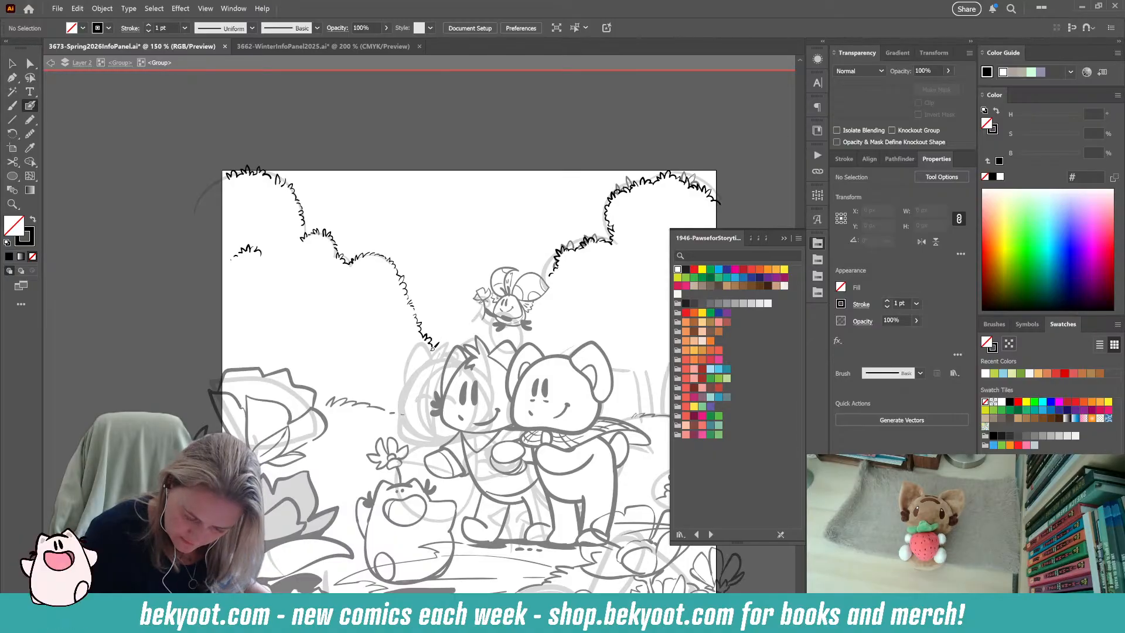
{"action": "left_click_drag", "start_coordinate": [441, 353], "coordinate": [443, 356]}
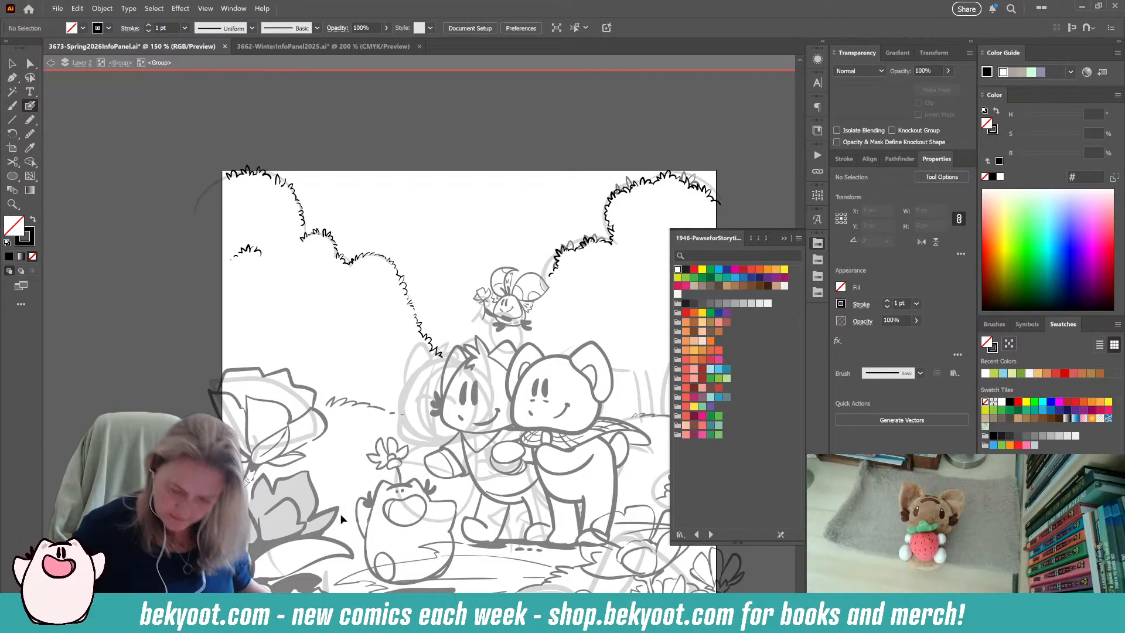
Ink four tall, thin grass blades over the sketched ones on the hill behind the characters, leave the group and save.
{"action": "left_click_drag", "start_coordinate": [397, 429], "coordinate": [395, 395]}
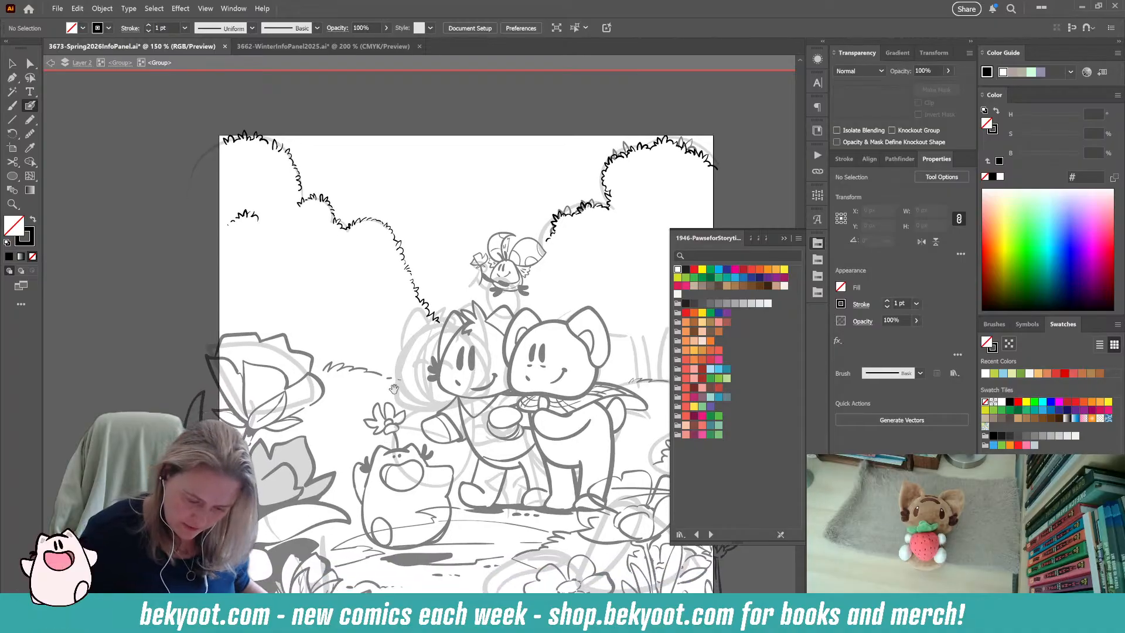
{"action": "left_click_drag", "start_coordinate": [443, 423], "coordinate": [387, 406]}
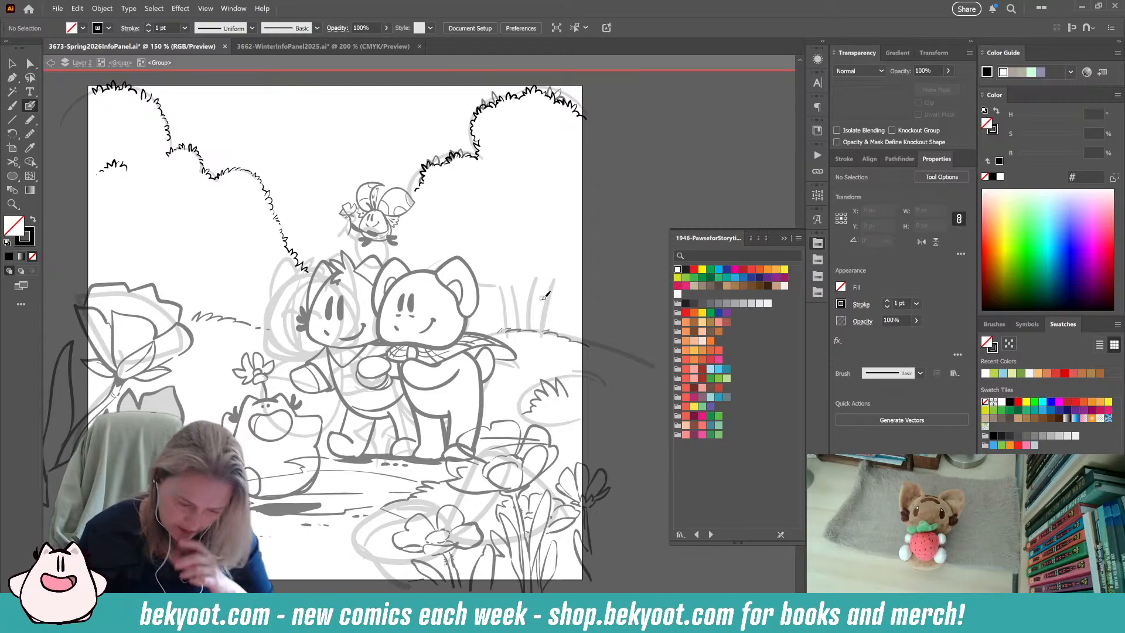
{"action": "mouse_move", "coordinate": [534, 282]}
{"action": "left_mouse_down"}
{"action": "mouse_move", "coordinate": [525, 333]}
{"action": "mouse_move", "coordinate": [539, 337]}
{"action": "mouse_move", "coordinate": [523, 334]}
{"action": "left_mouse_up"}
{"action": "left_click_drag", "start_coordinate": [497, 289], "coordinate": [505, 336]}
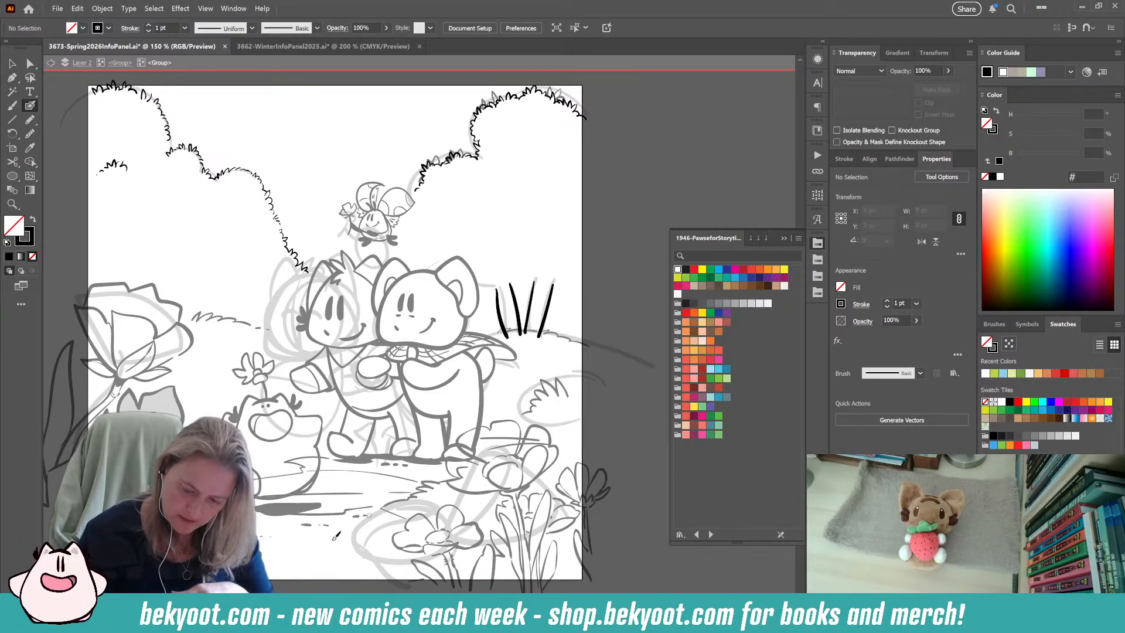
{"action": "key", "text": "Escape"}
{"action": "key", "text": "ctrl+s"}
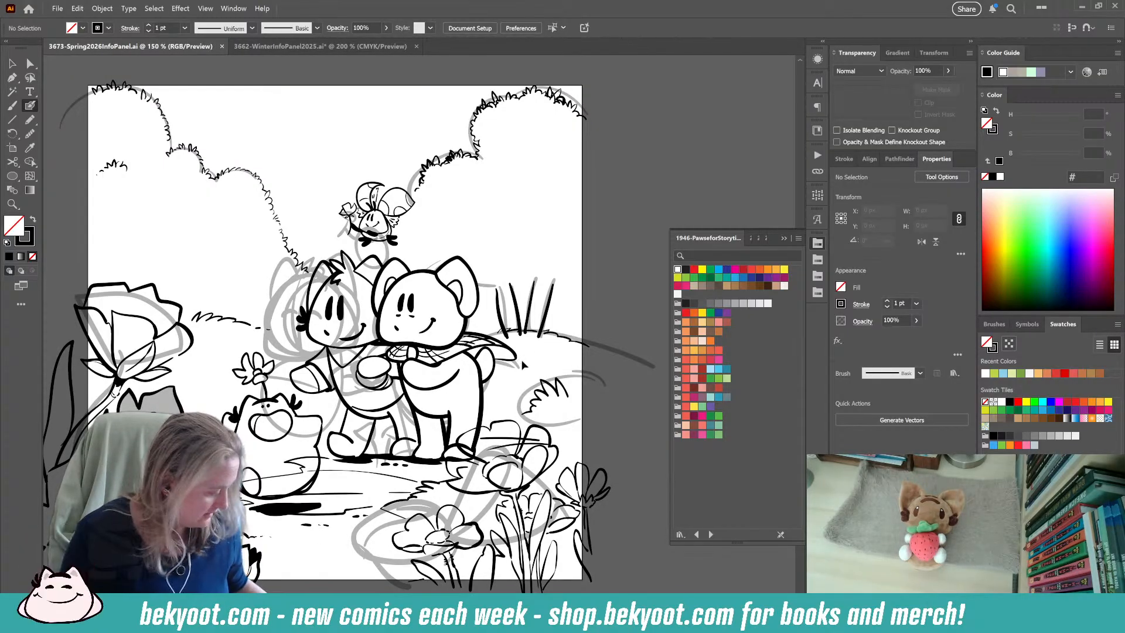
Undo the grass blades on the hill, leave the line art group and save the file.
{"action": "double_click", "coordinate": [555, 292], "text": "ctrl"}
{"action": "key", "text": "ctrl+z"}
{"action": "key", "text": "ctrl+z"}
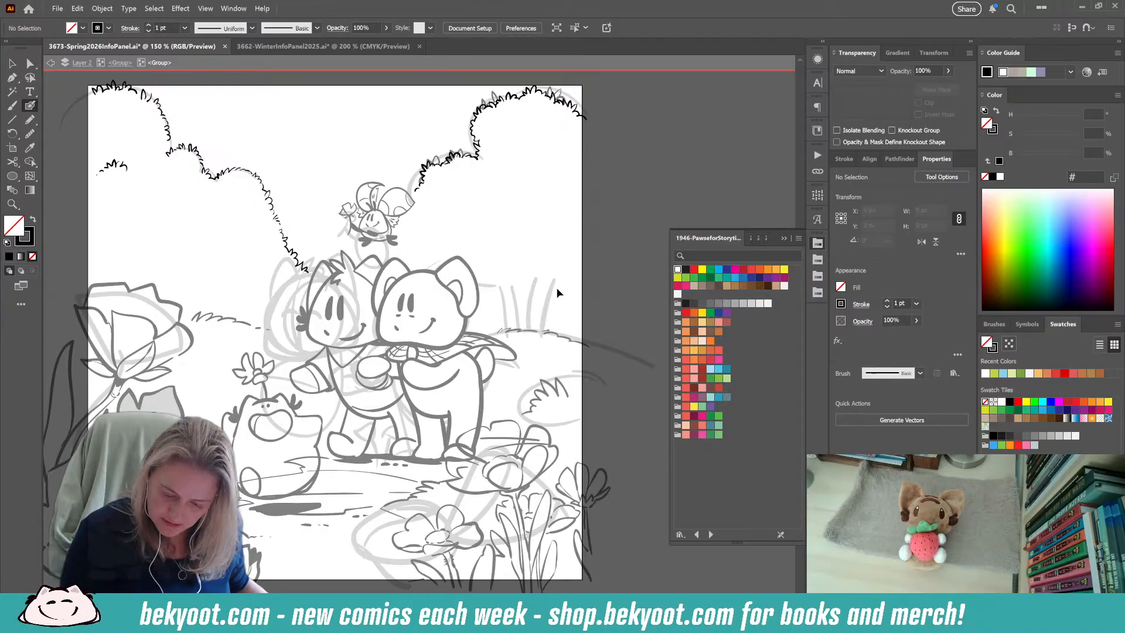
{"action": "key", "text": "Escape"}
{"action": "key", "text": "ctrl+s"}
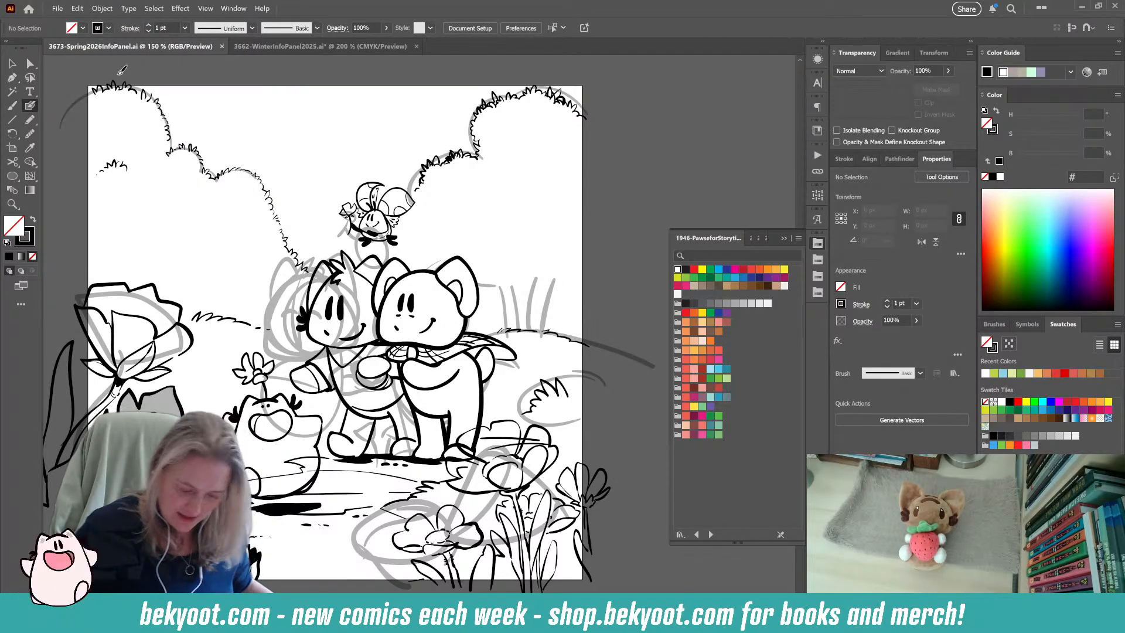
Move the rough sketch group off the artboard to check the clean line art, and undo the move.
{"action": "scroll", "coordinate": [480, 282], "scroll_direction": "down", "scroll_amount": 2}
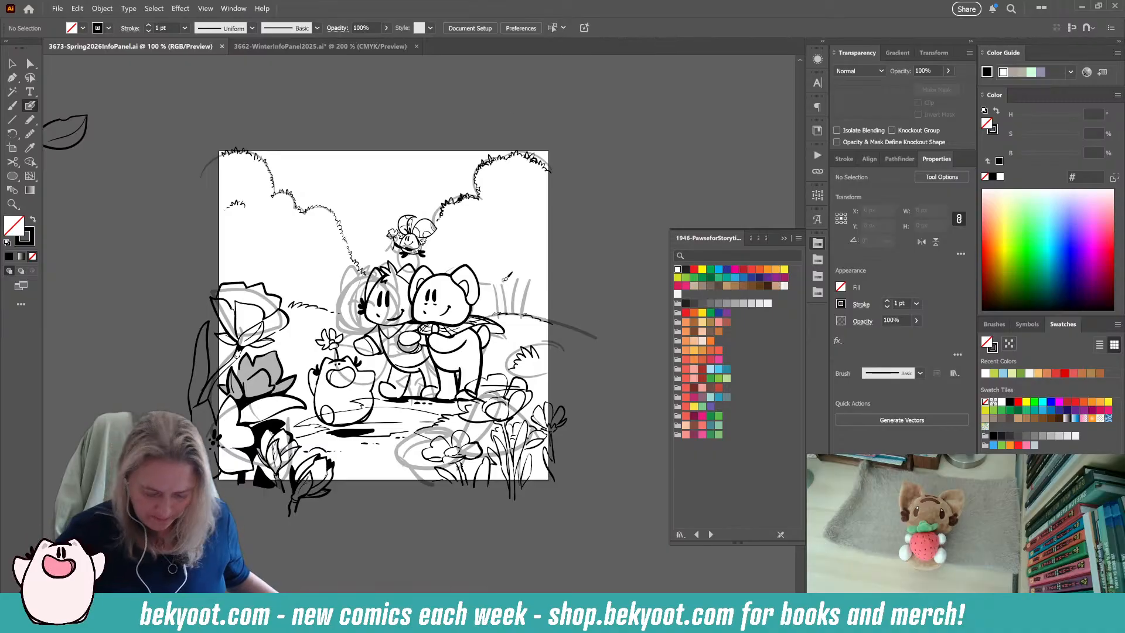
{"action": "key", "text": "v"}
{"action": "left_click", "coordinate": [412, 481]}
{"action": "mouse_move", "coordinate": [71, 428]}
{"action": "left_mouse_down"}
{"action": "mouse_move", "coordinate": [375, 322]}
{"action": "mouse_move", "coordinate": [390, 299]}
{"action": "mouse_move", "coordinate": [514, 225]}
{"action": "mouse_move", "coordinate": [547, 108]}
{"action": "mouse_move", "coordinate": [545, 136]}
{"action": "left_mouse_up"}
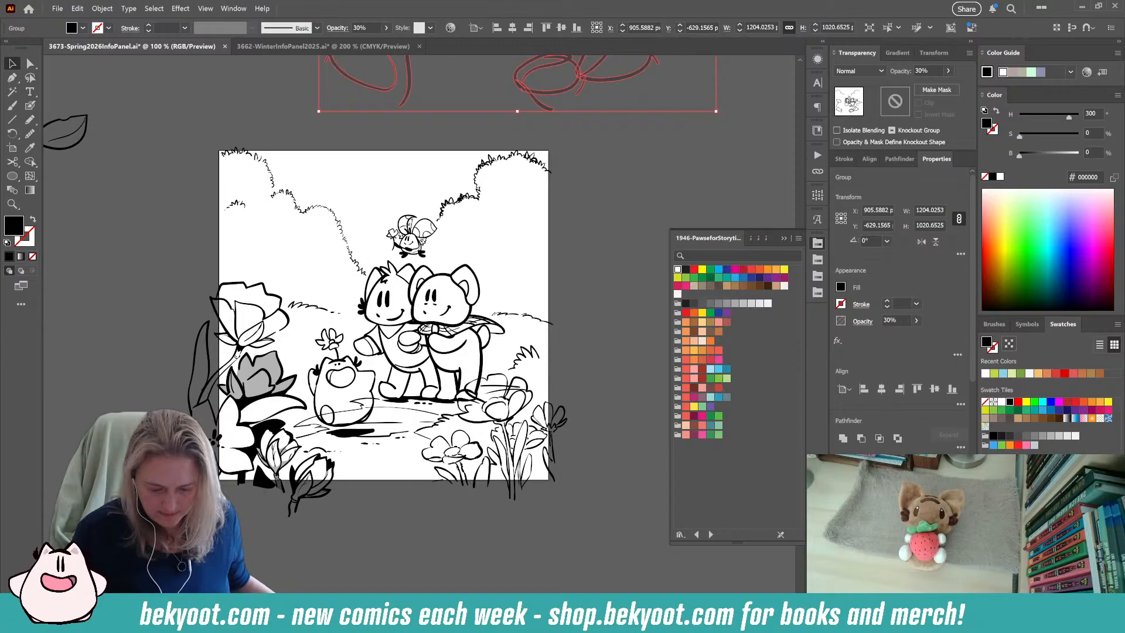
{"action": "key", "text": "ctrl"}
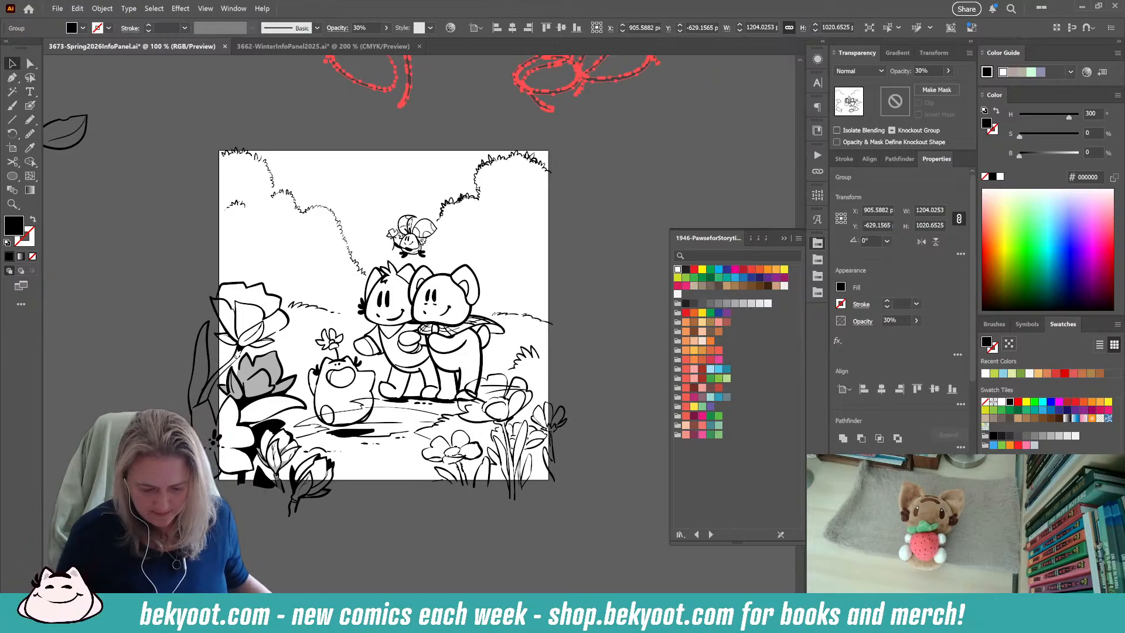
{"action": "key", "text": "ctrl+z"}
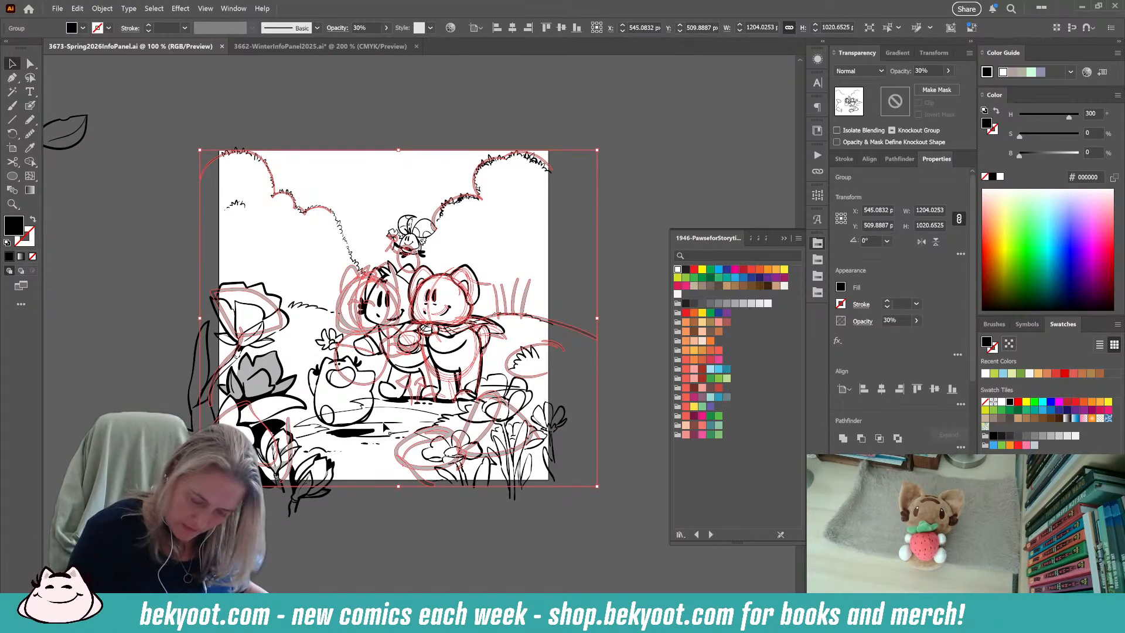
Delete the extra layer of leaf strokes from the right-hand bush inside the line art group, exit the group and save.
{"action": "left_click", "coordinate": [344, 236]}
{"action": "double_click", "coordinate": [343, 234]}
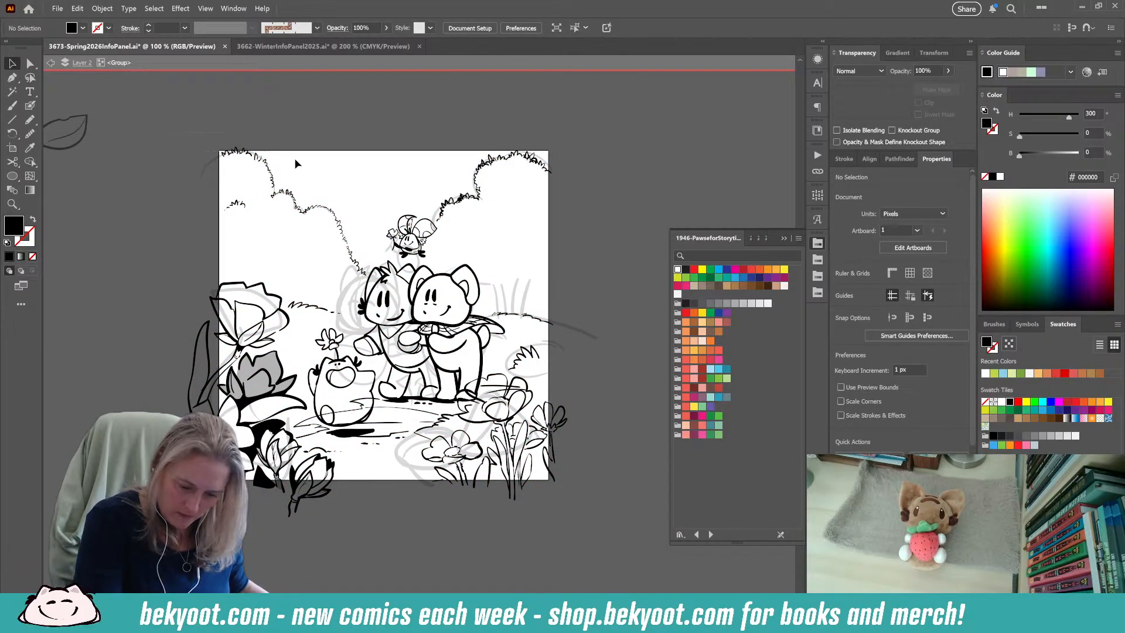
{"action": "left_click_drag", "start_coordinate": [595, 202], "coordinate": [595, 234]}
{"action": "left_click", "coordinate": [418, 248], "text": "shift"}
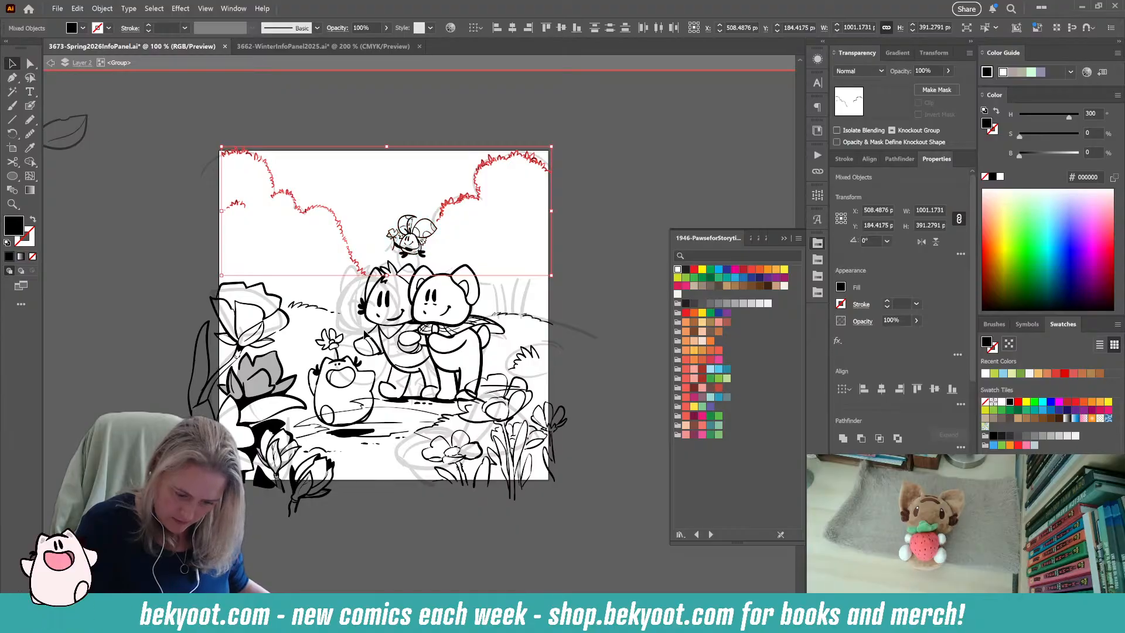
{"action": "left_click", "coordinate": [343, 221], "text": "shift"}
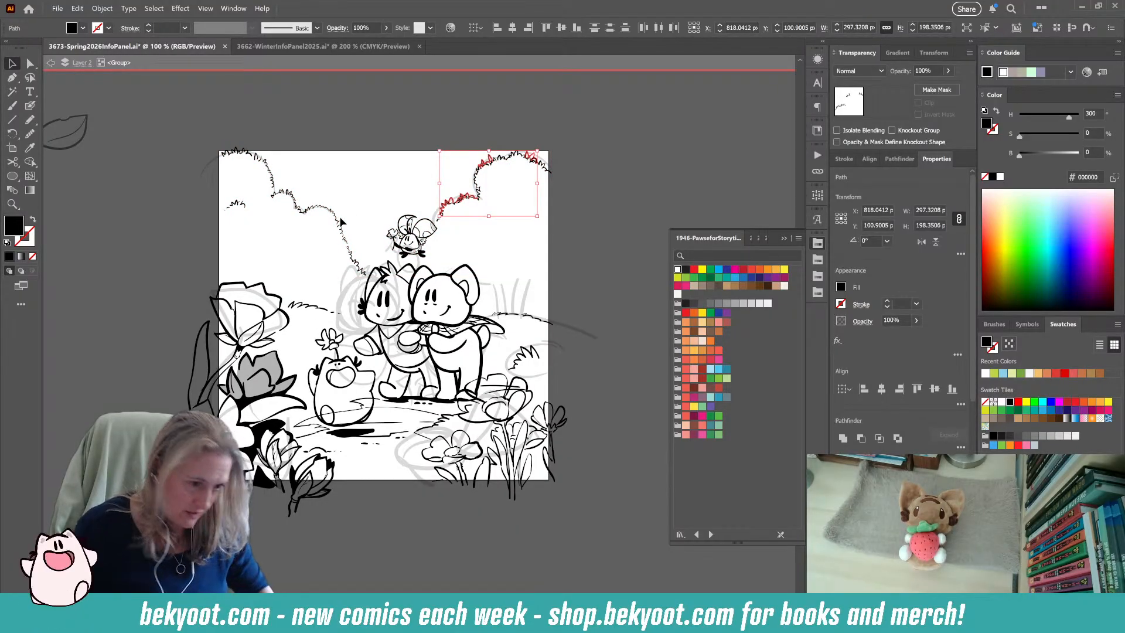
{"action": "left_click", "coordinate": [366, 369]}
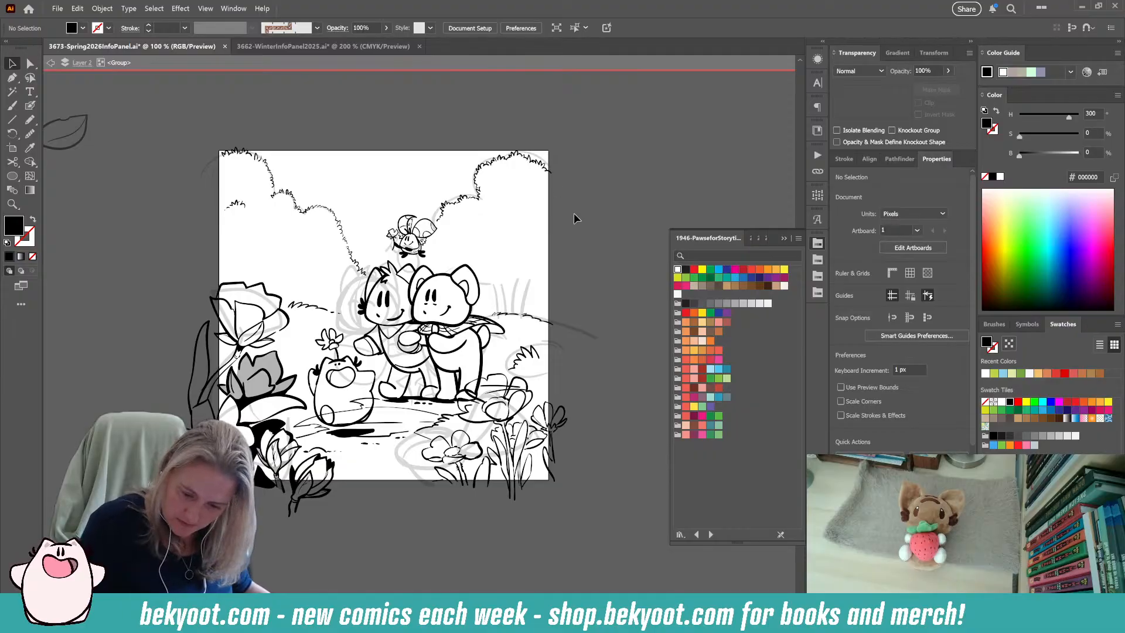
{"action": "right_click", "coordinate": [571, 261]}
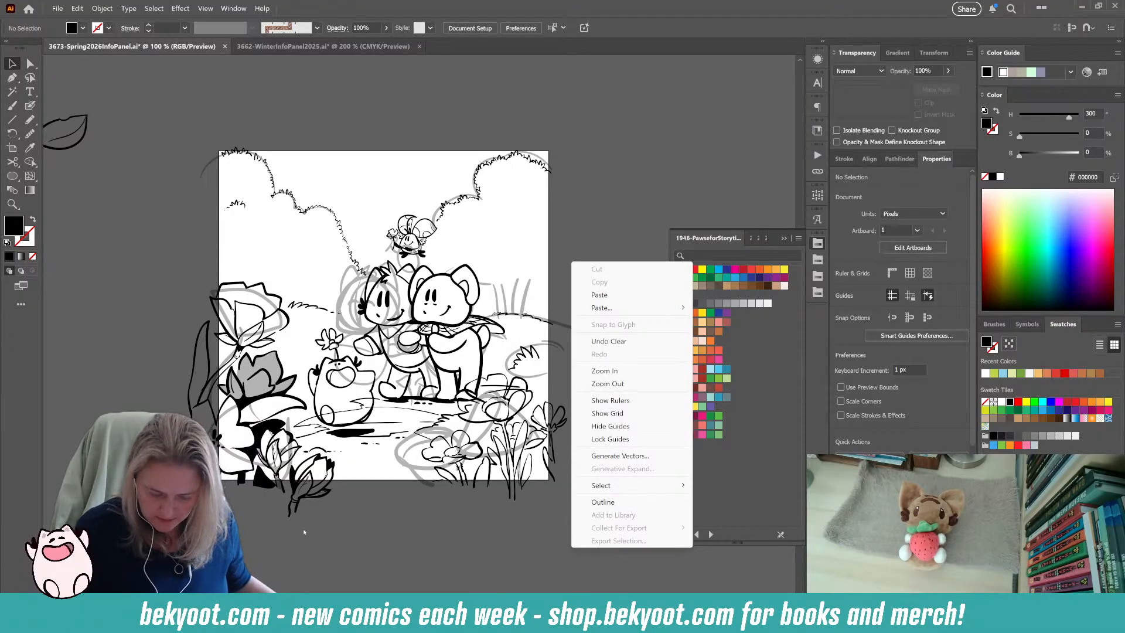
{"action": "key", "text": "Escape"}
{"action": "key", "text": "ctrl+s"}
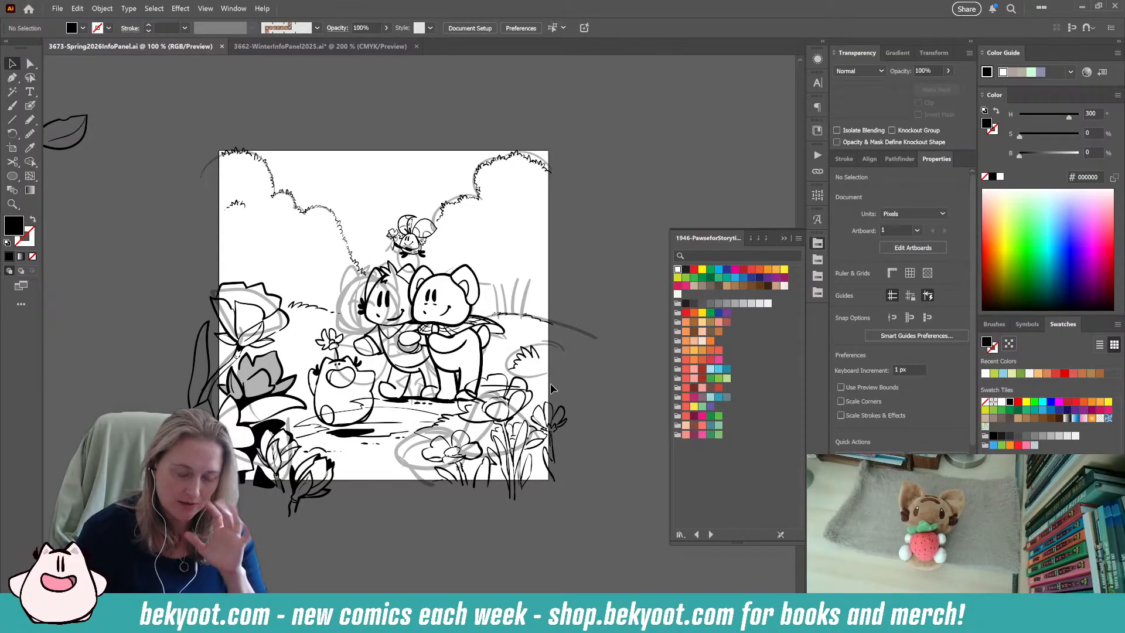
Bring up the 2183-Bookmark swatch library to look over its colour groups.
{"action": "left_click", "coordinate": [765, 241]}
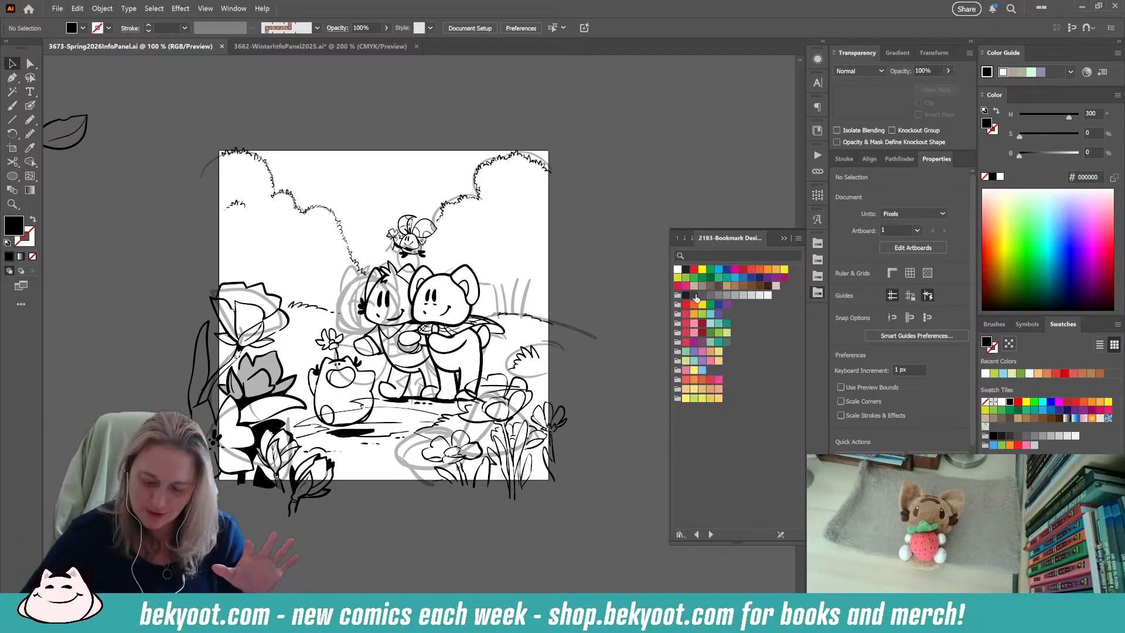